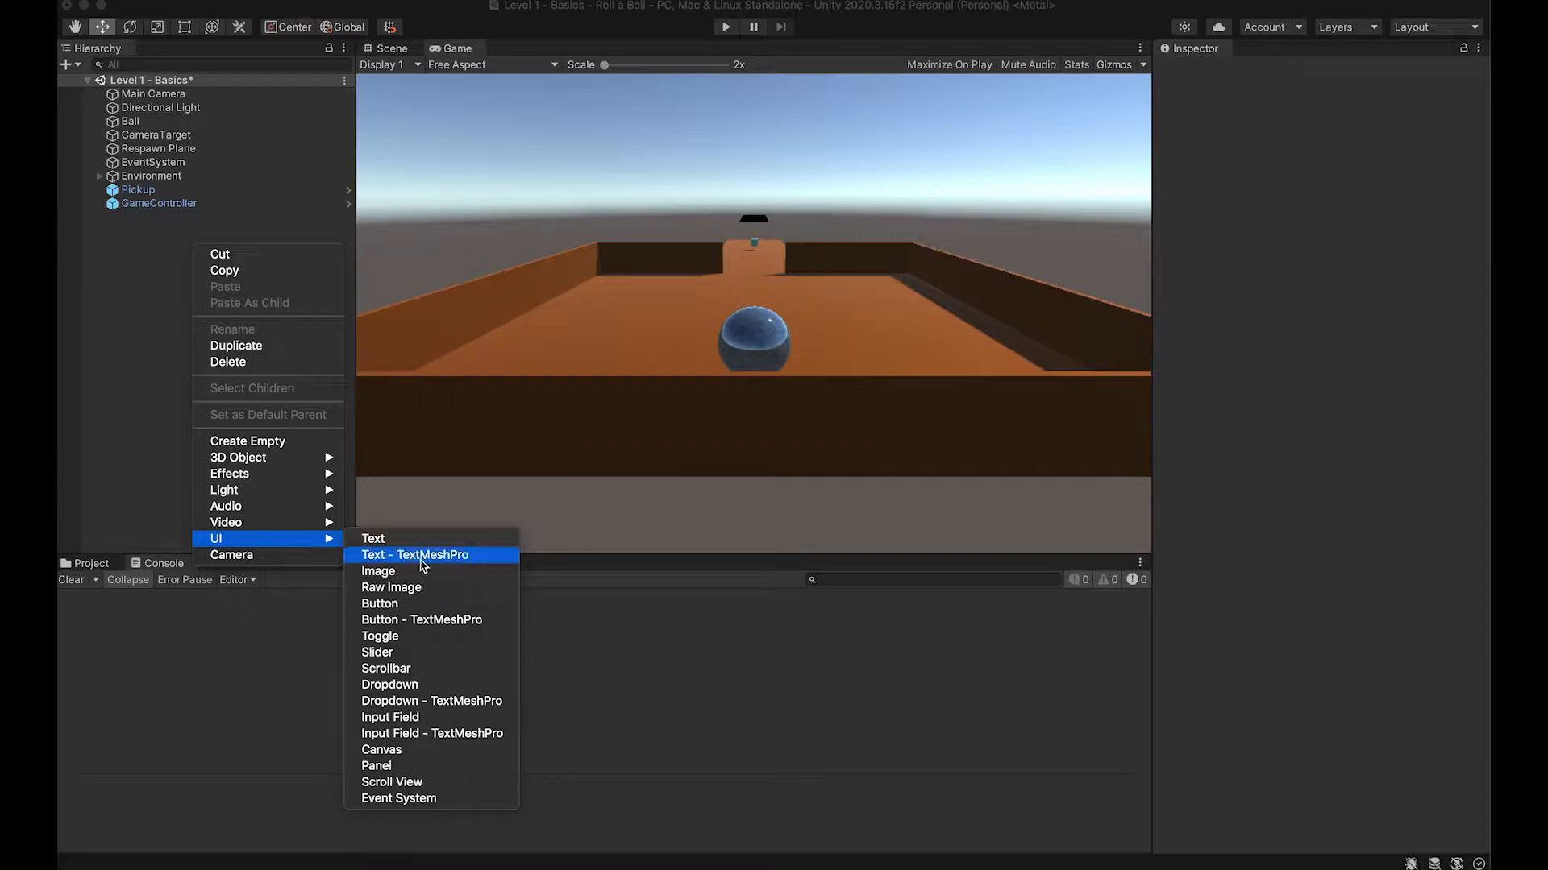
Step: Add a UI Canvas to the scene and frame it in the Scene view
{"action": "left_click", "coordinate": [416, 749]}
{"action": "left_click", "coordinate": [192, 311]}
{"action": "left_click", "coordinate": [191, 221]}
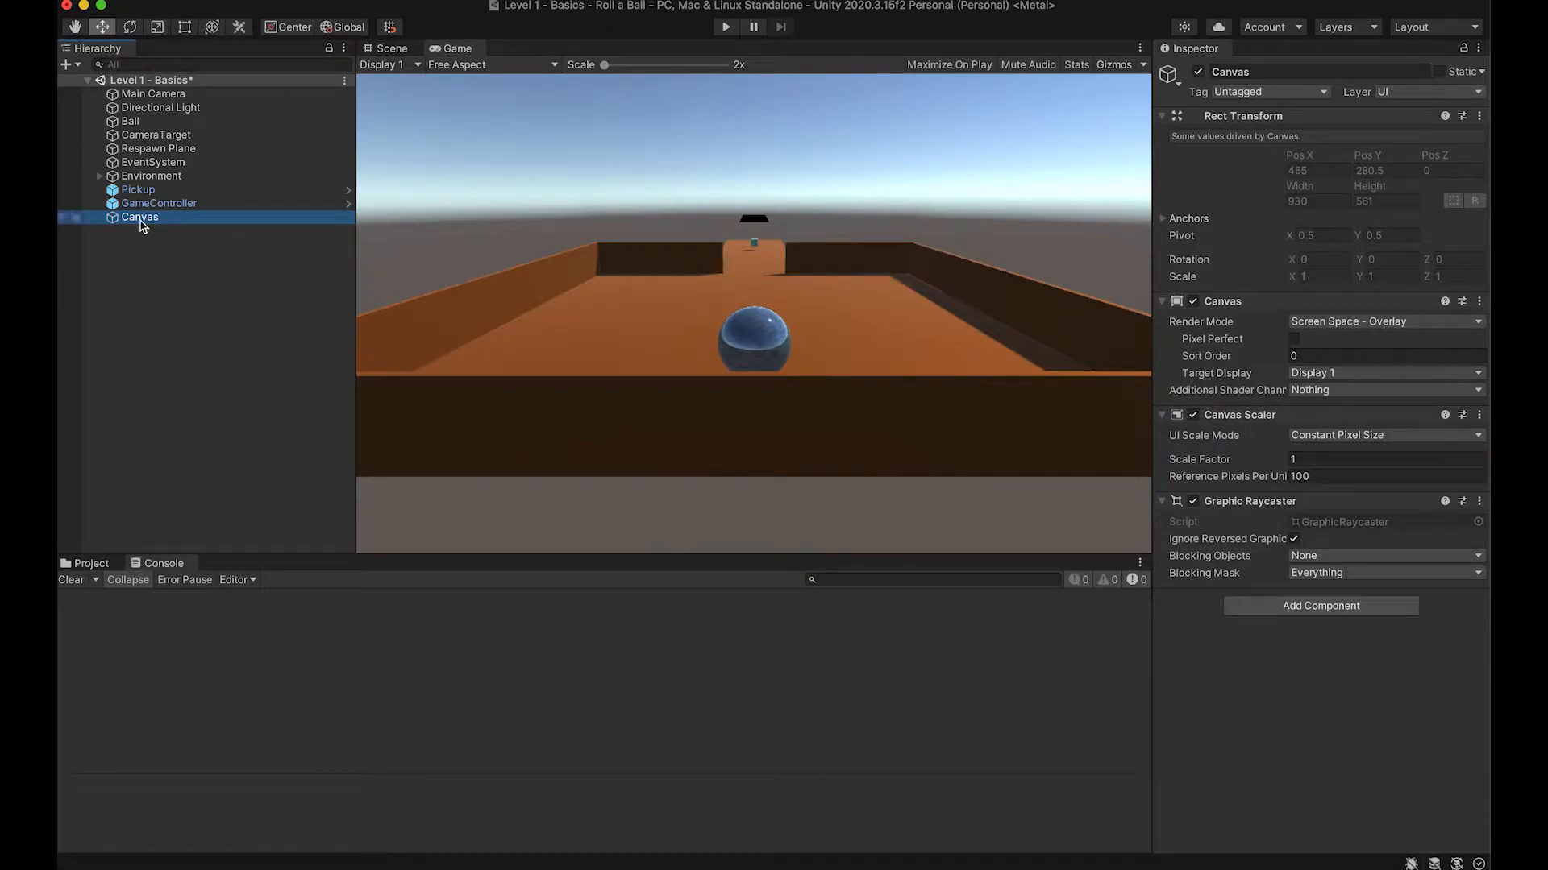
{"action": "left_click", "coordinate": [392, 49]}
{"action": "scroll", "coordinate": [612, 241], "scroll_direction": "down", "scroll_amount": 3}
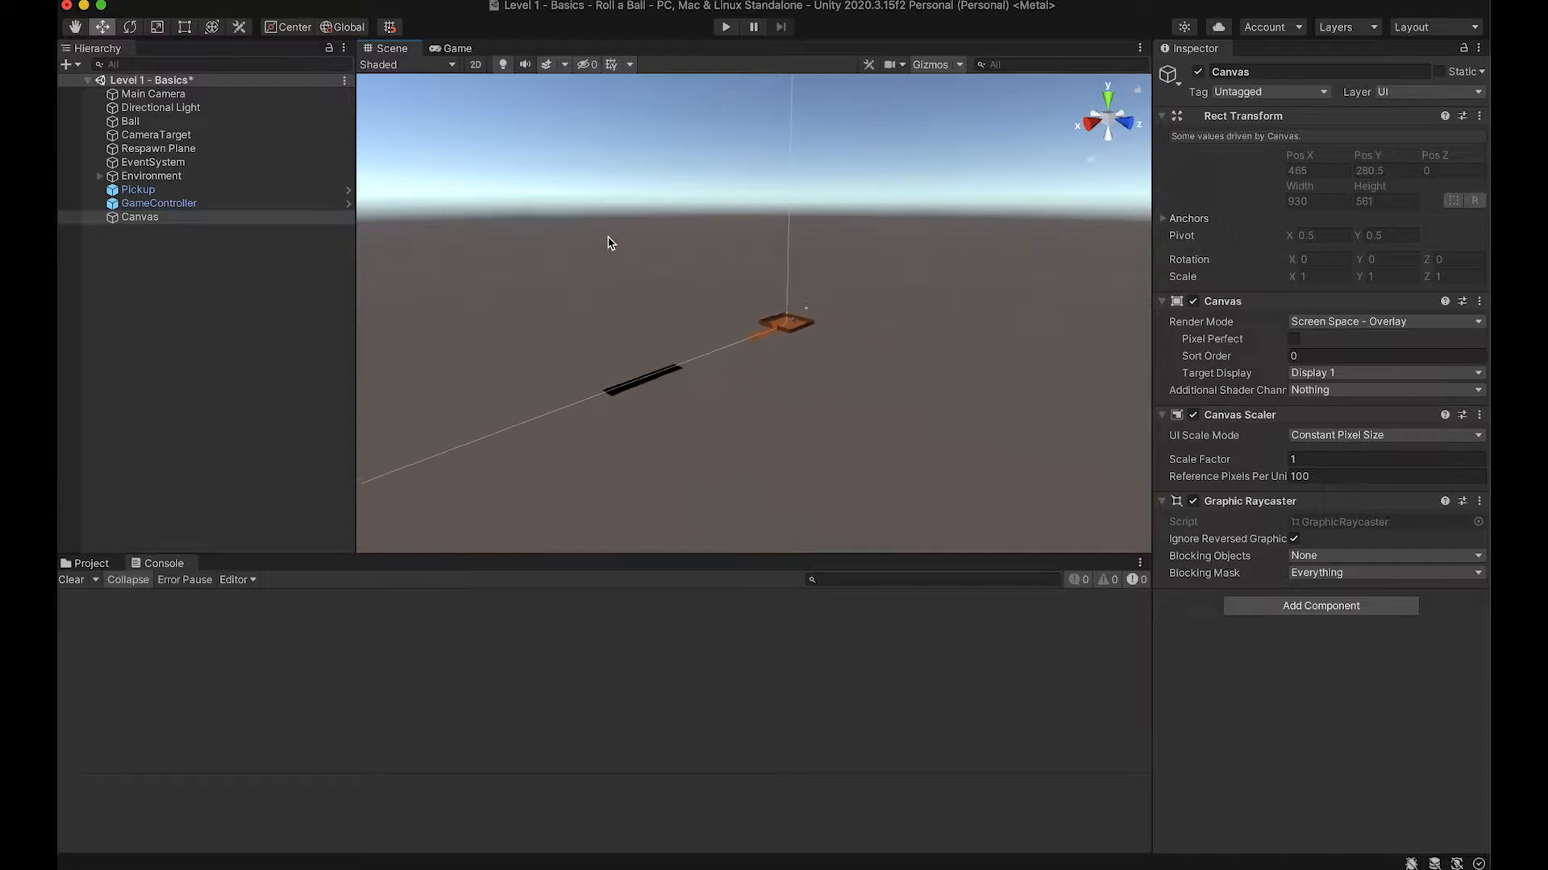
{"action": "double_click", "coordinate": [165, 217]}
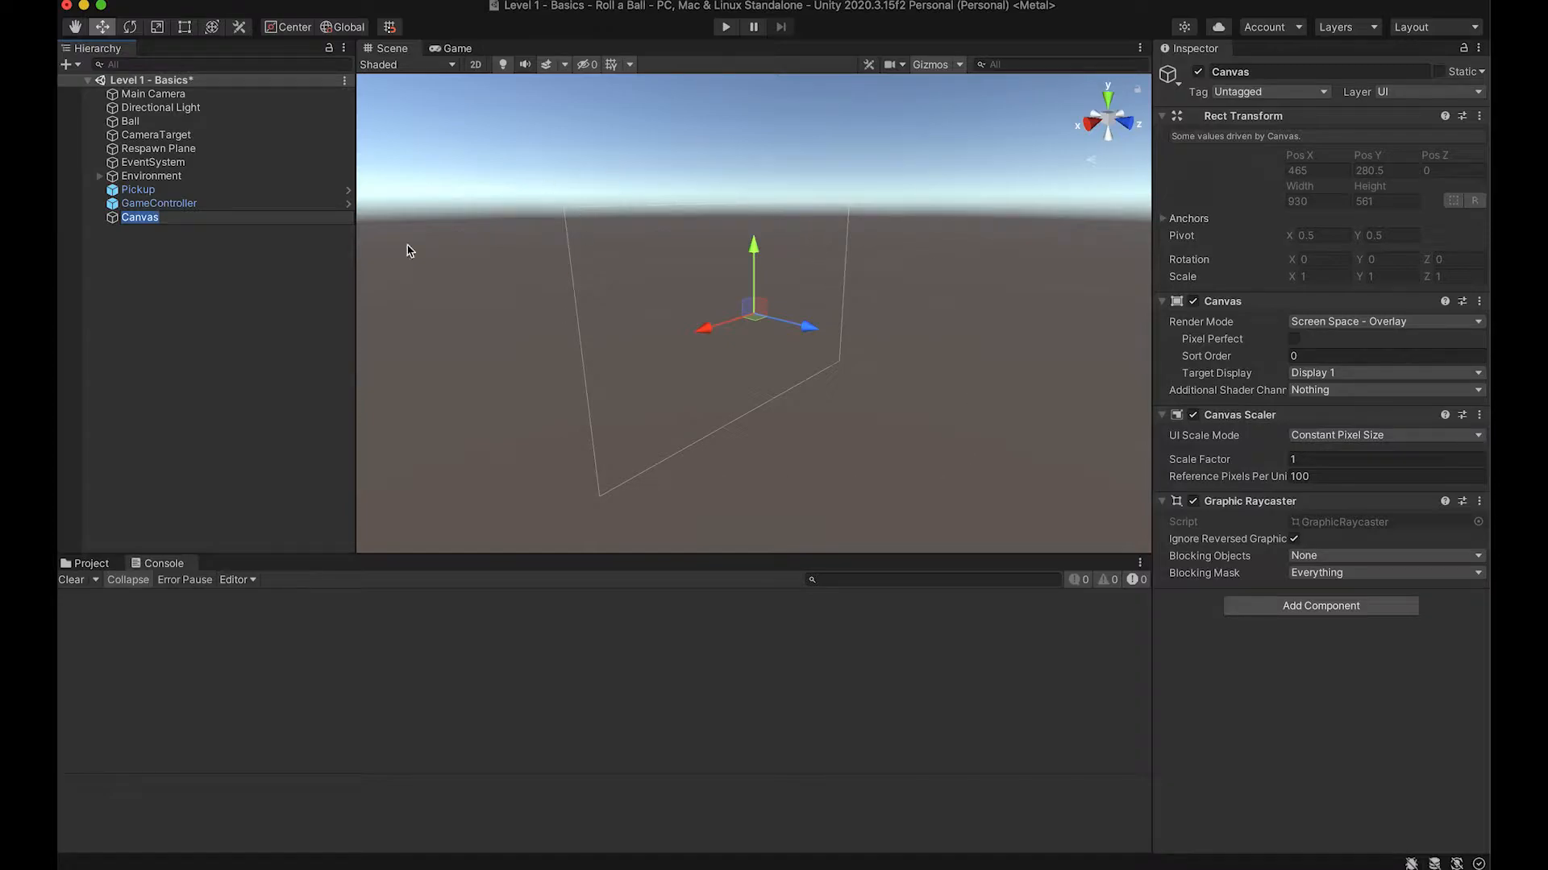
{"action": "left_click", "coordinate": [1231, 120]}
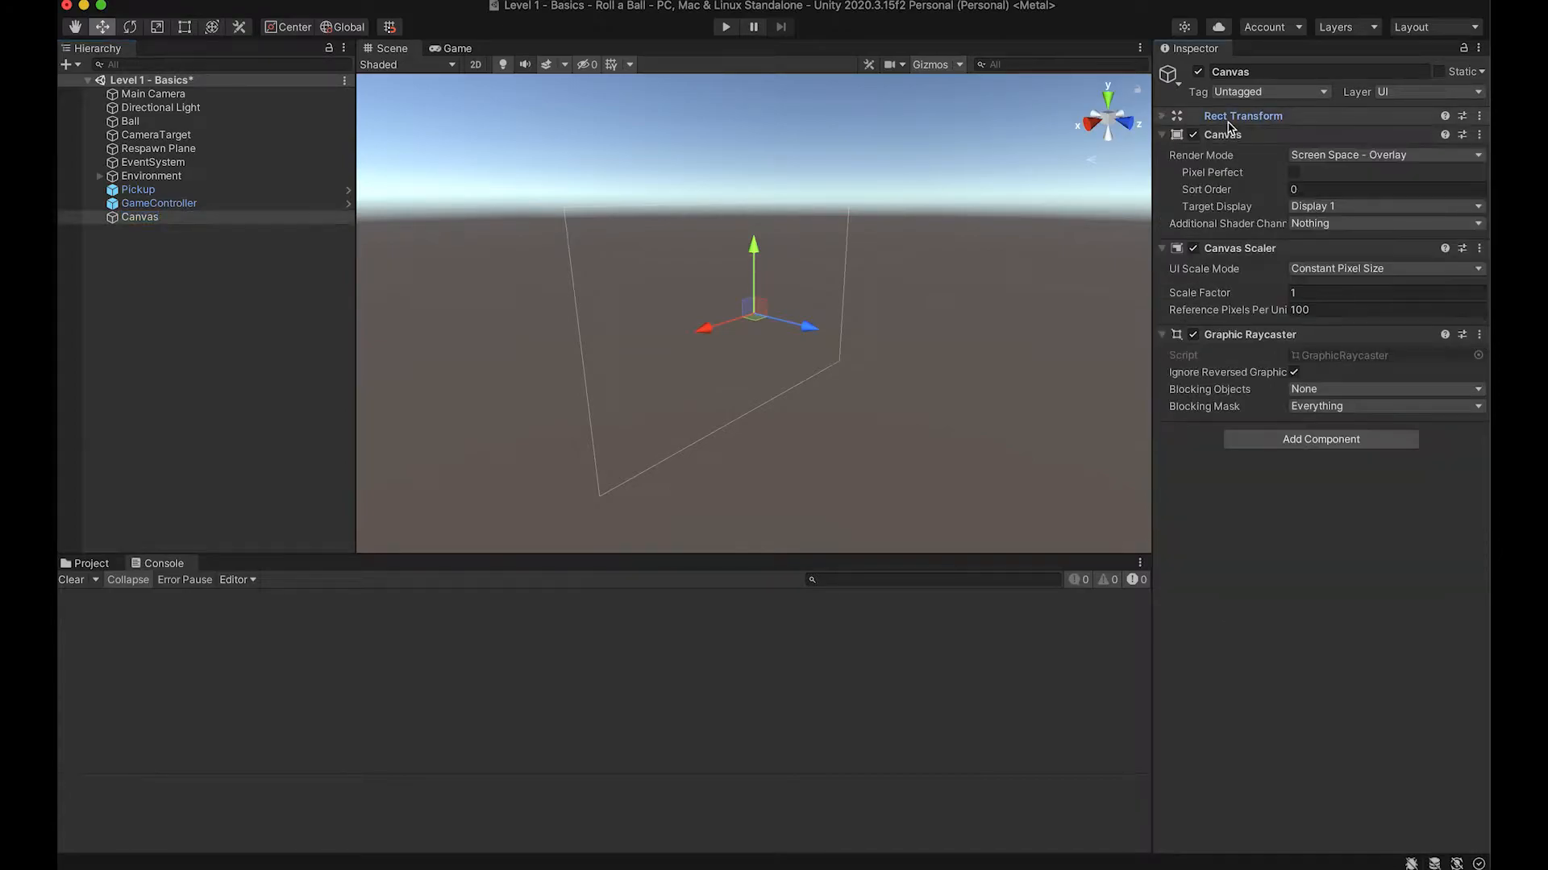
{"action": "left_click", "coordinate": [1161, 118]}
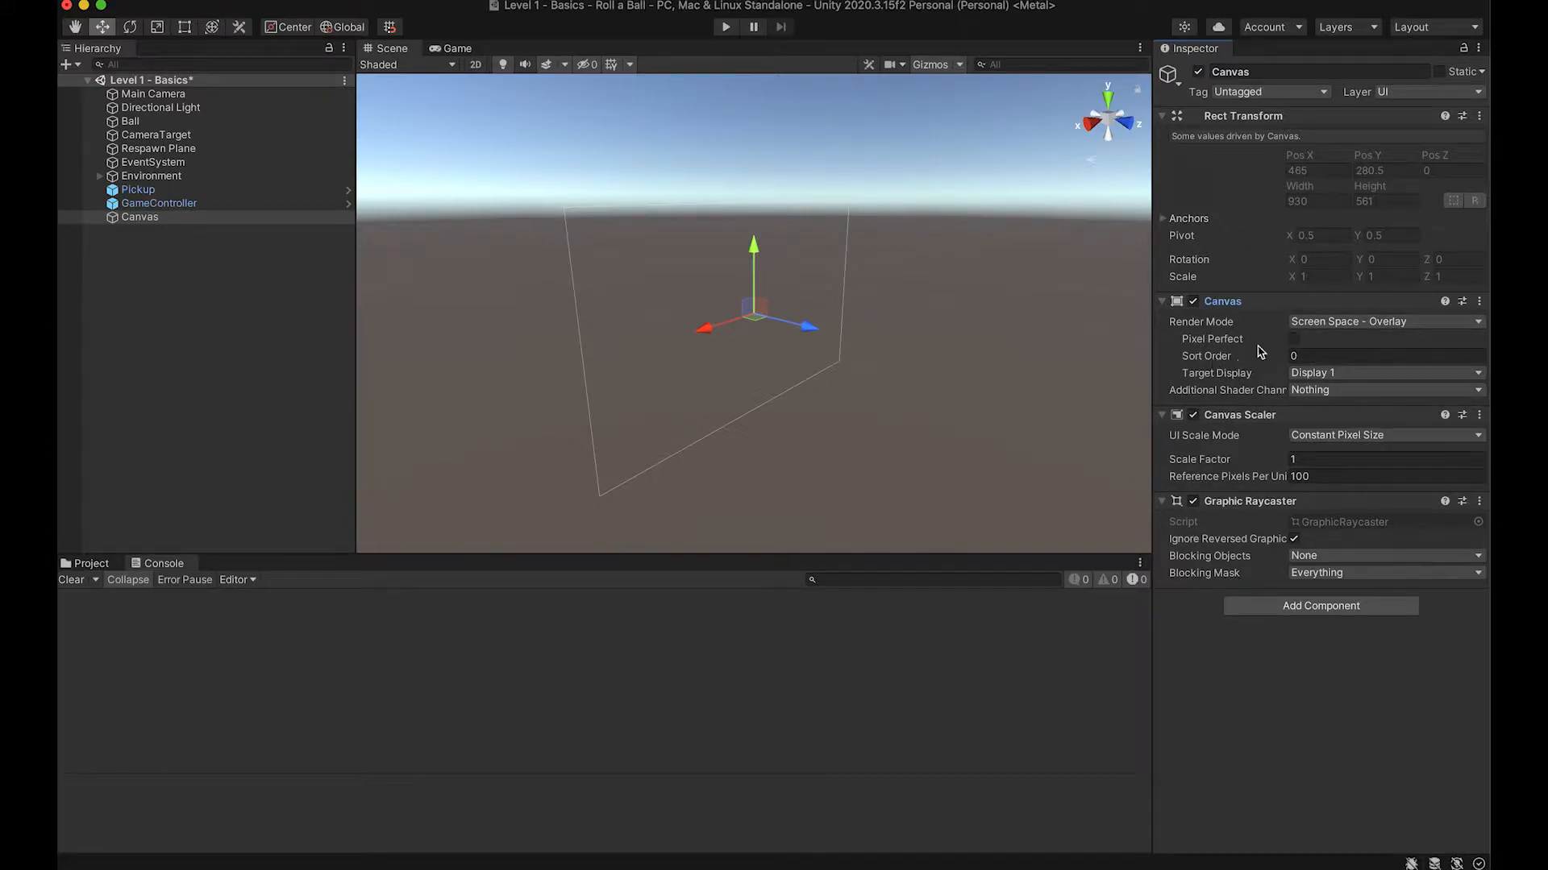
{"action": "left_click", "coordinate": [1364, 324]}
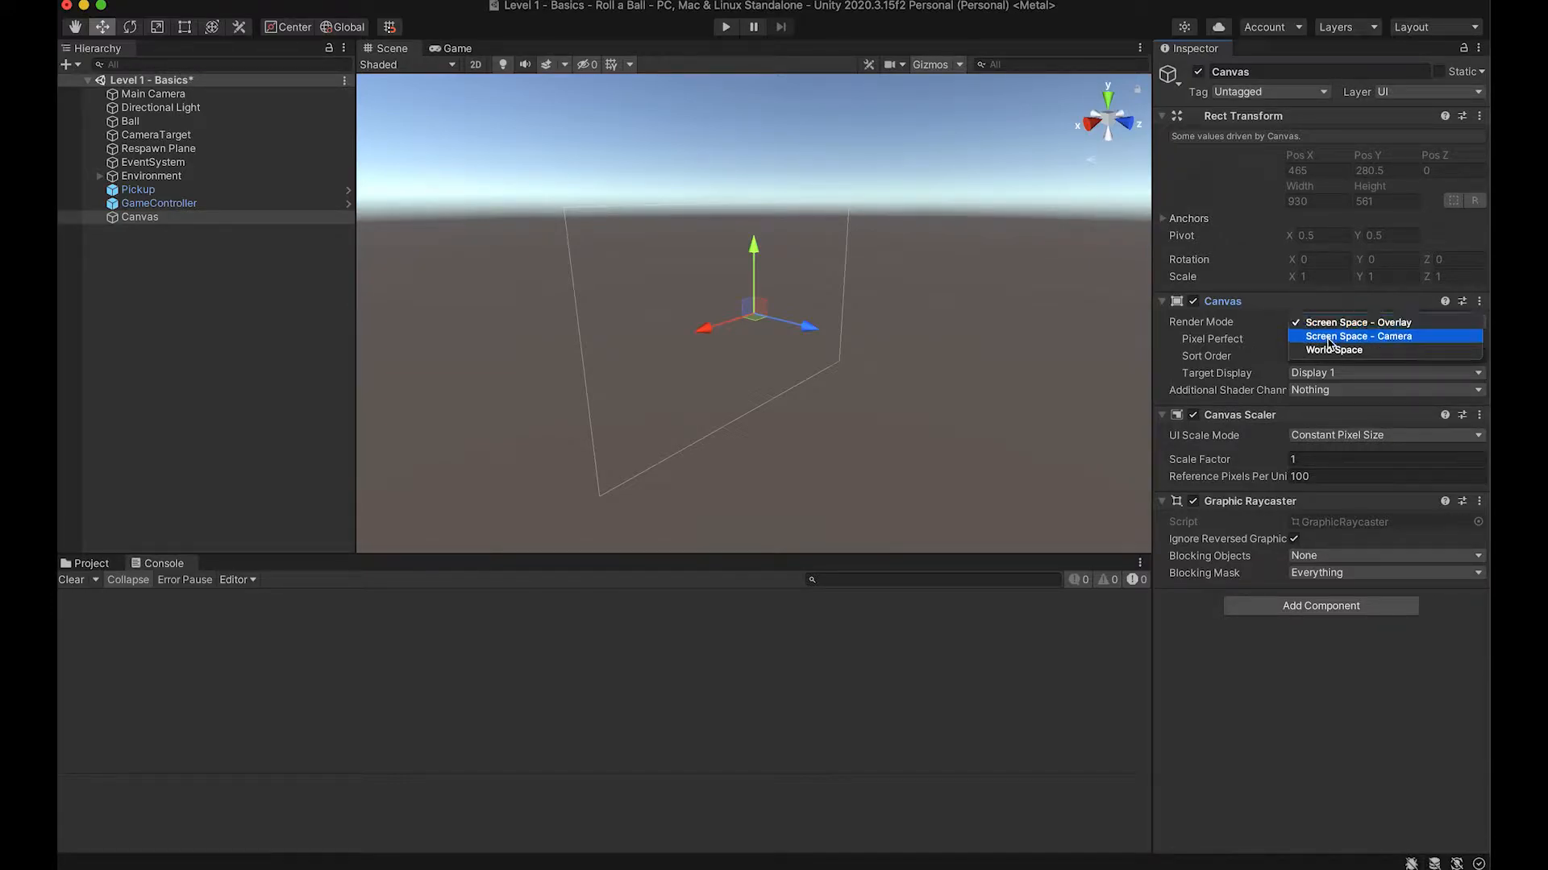
{"action": "left_click", "coordinate": [1263, 329]}
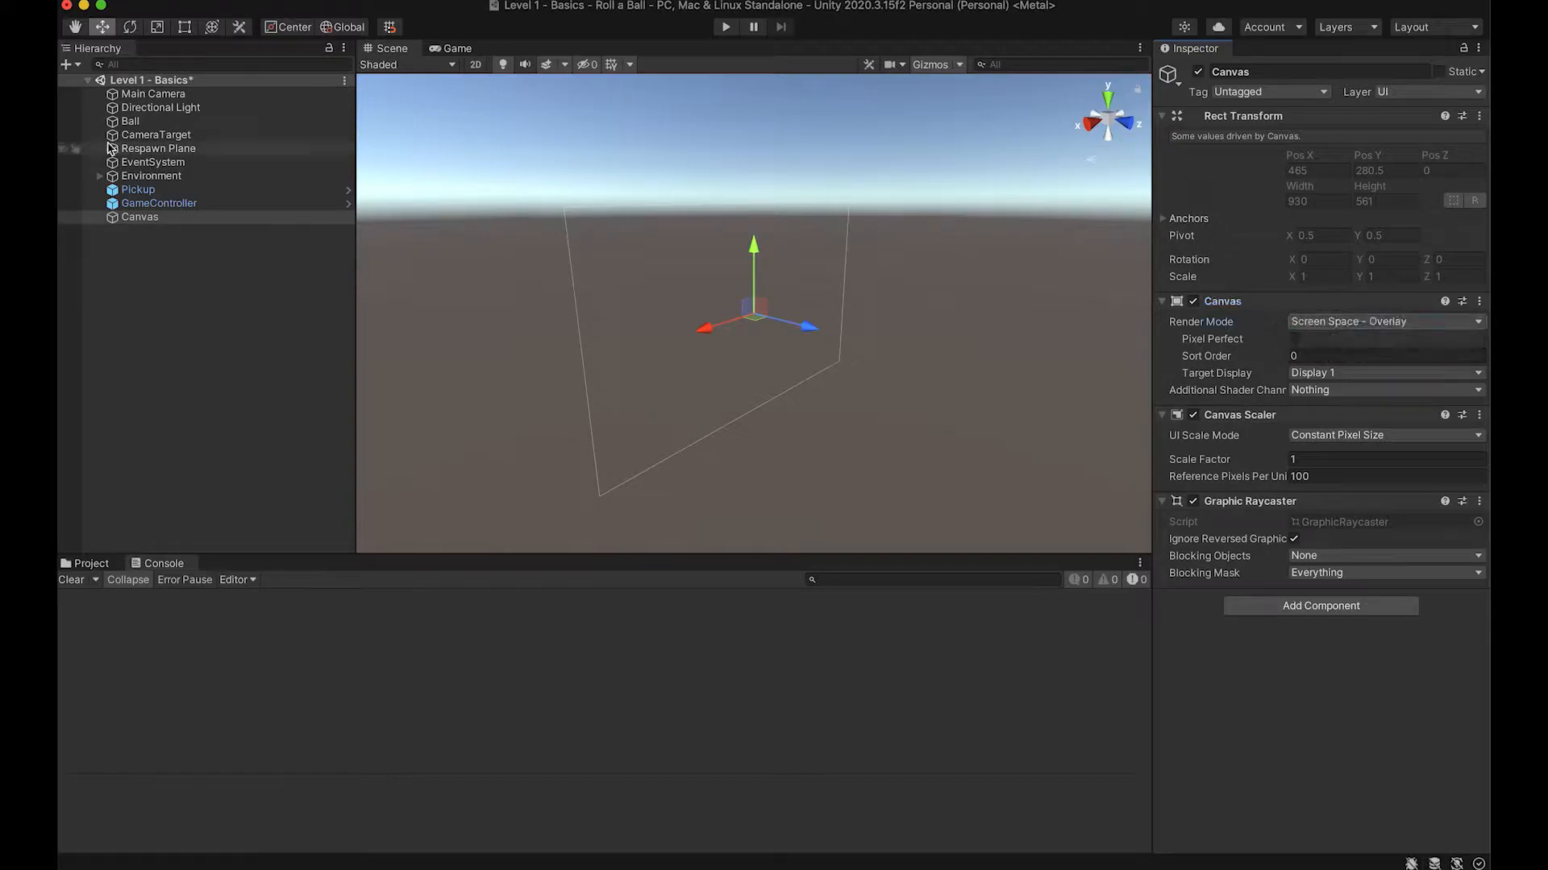
Step: Add a UI Image as a child of the Canvas and show it in the Game view
{"action": "left_click", "coordinate": [159, 218]}
{"action": "right_click", "coordinate": [158, 218]}
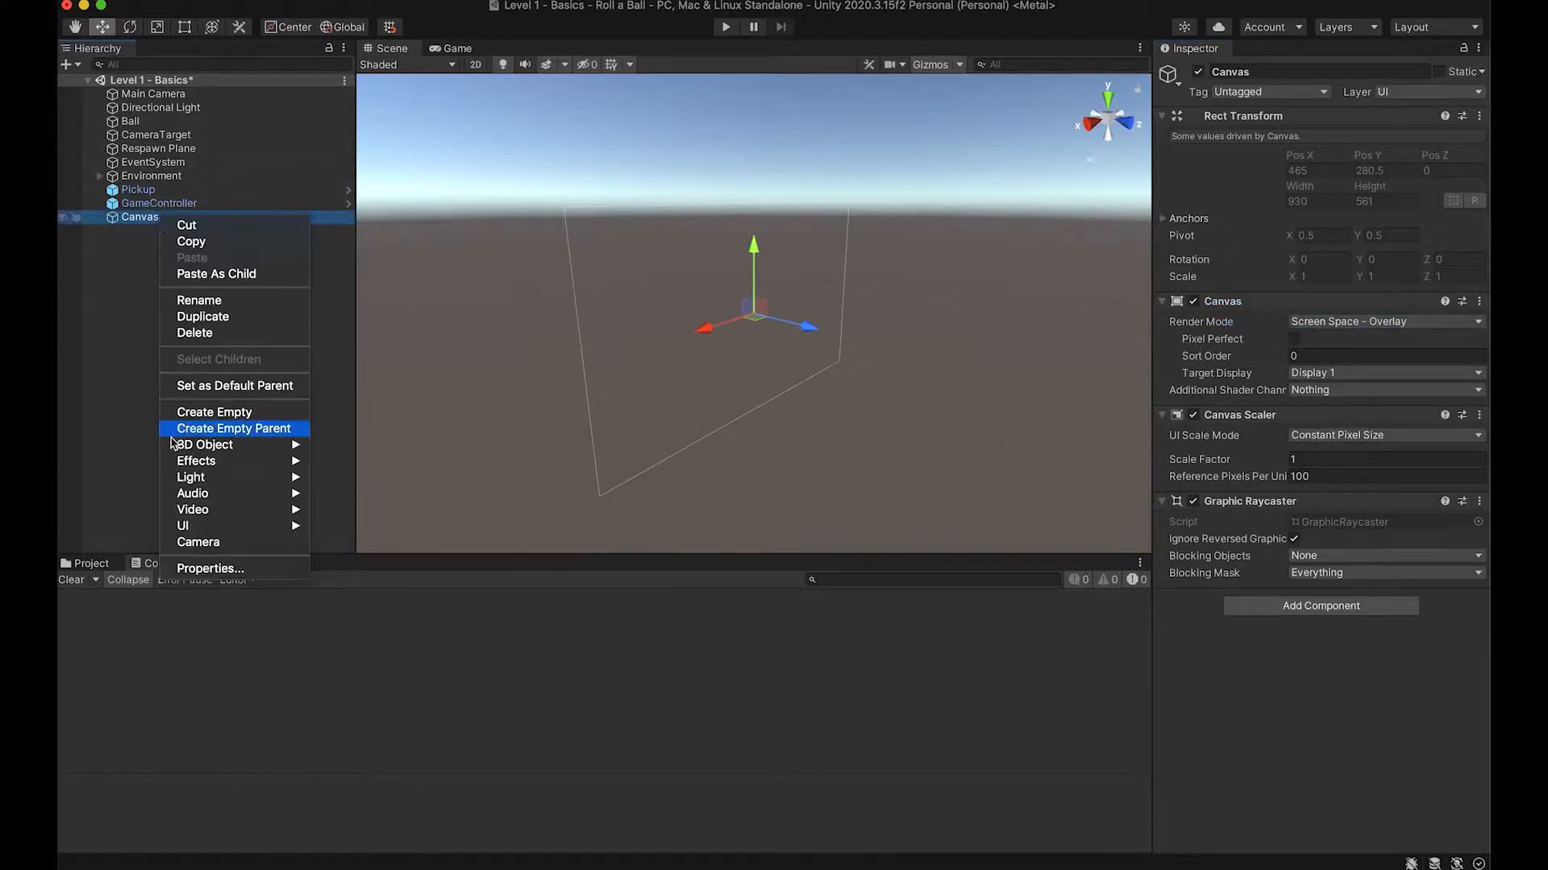
{"action": "mouse_move", "coordinate": [198, 466]}
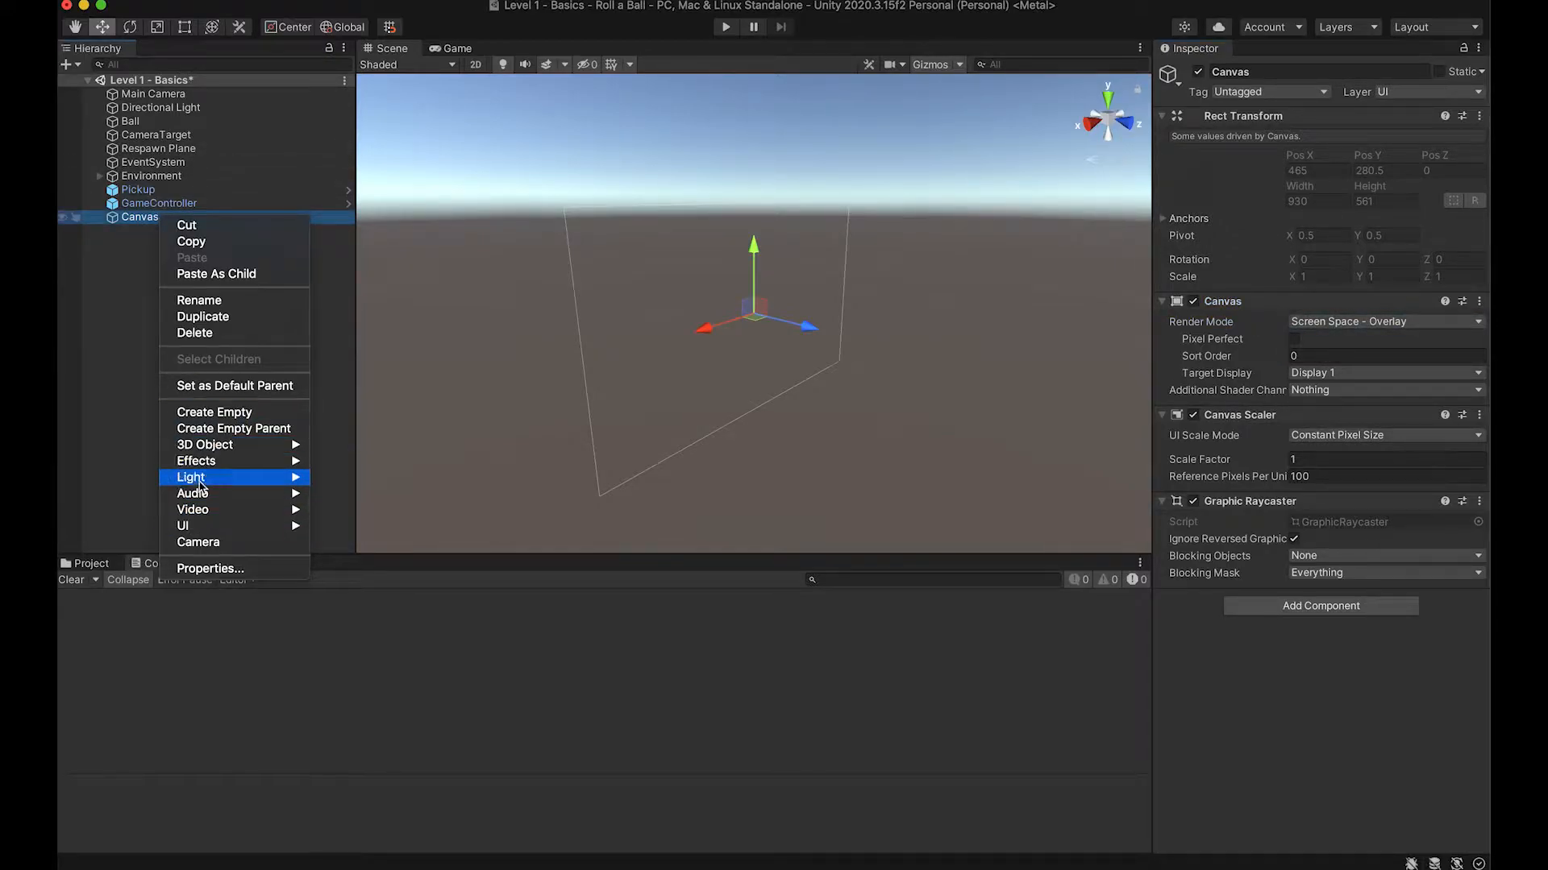
{"action": "mouse_move", "coordinate": [203, 531]}
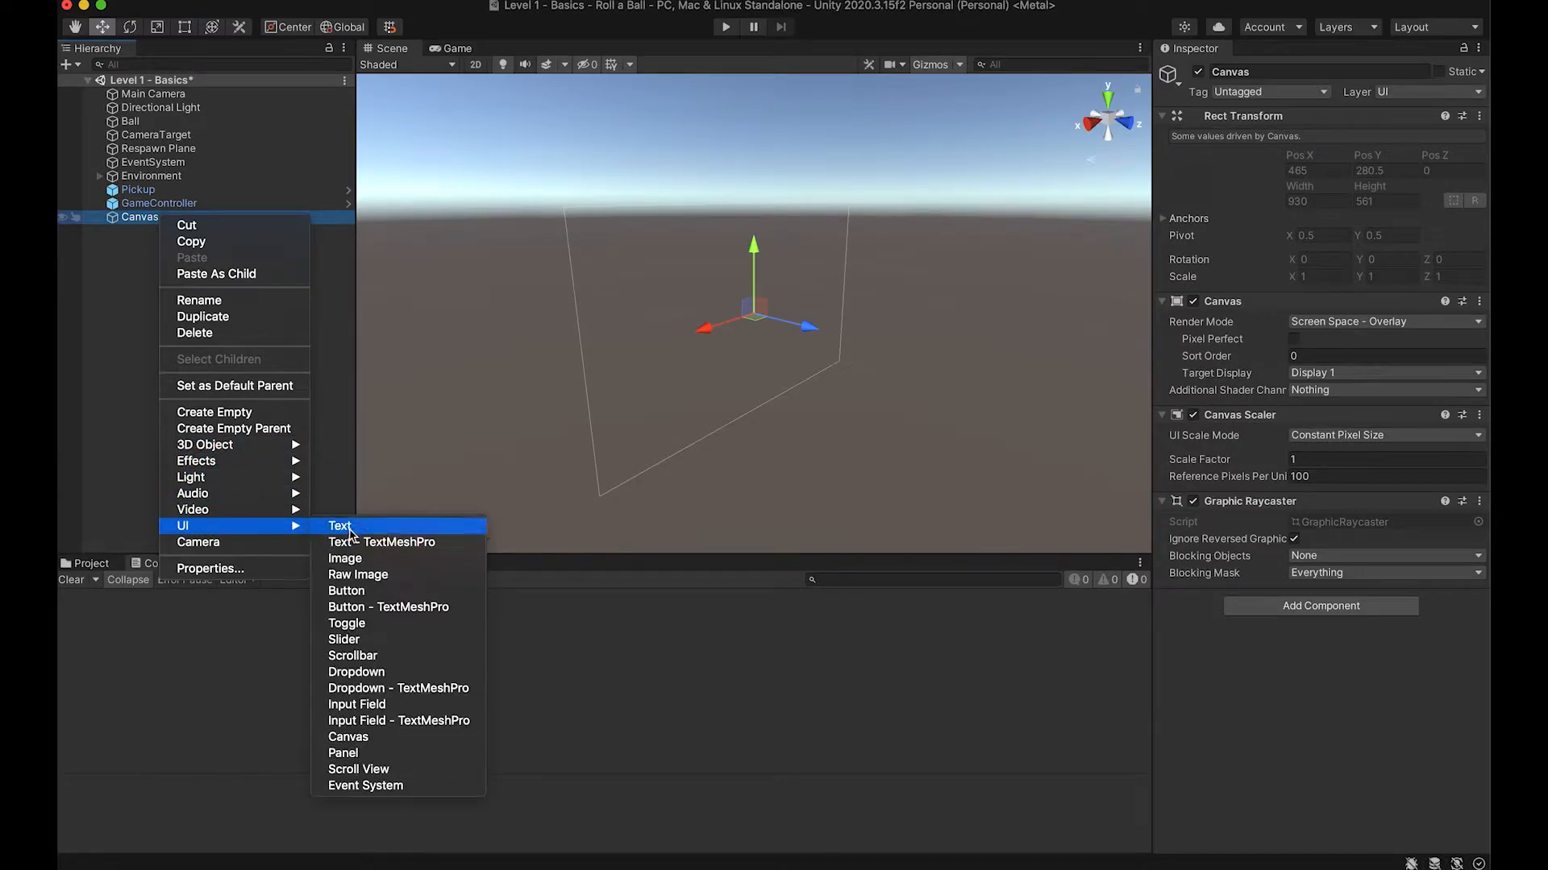
{"action": "left_click", "coordinate": [346, 559]}
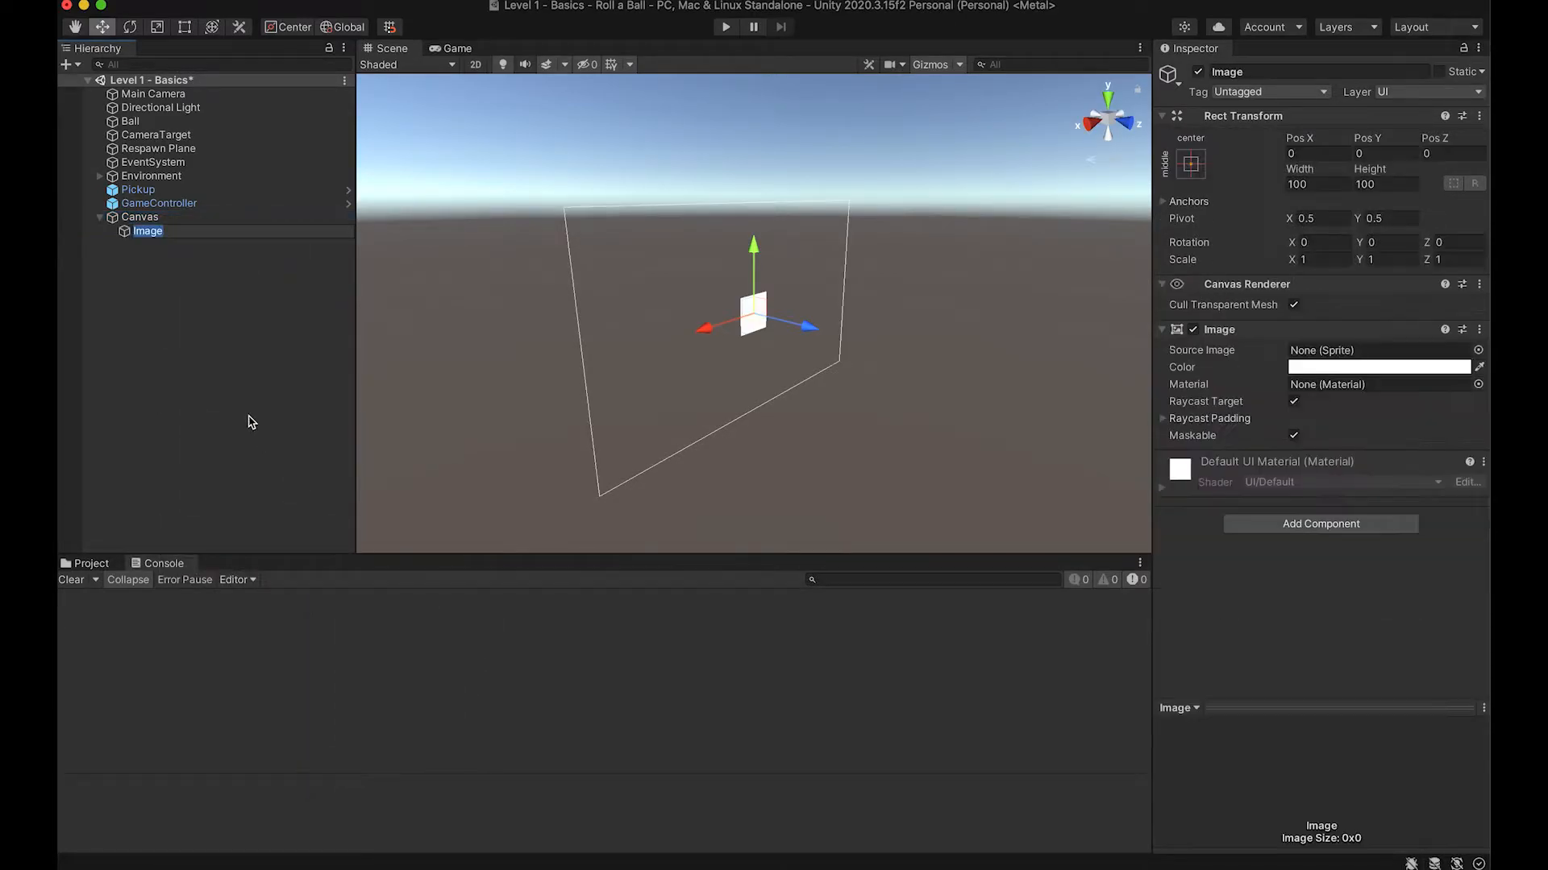
{"action": "left_click", "coordinate": [657, 356]}
{"action": "left_click", "coordinate": [457, 50]}
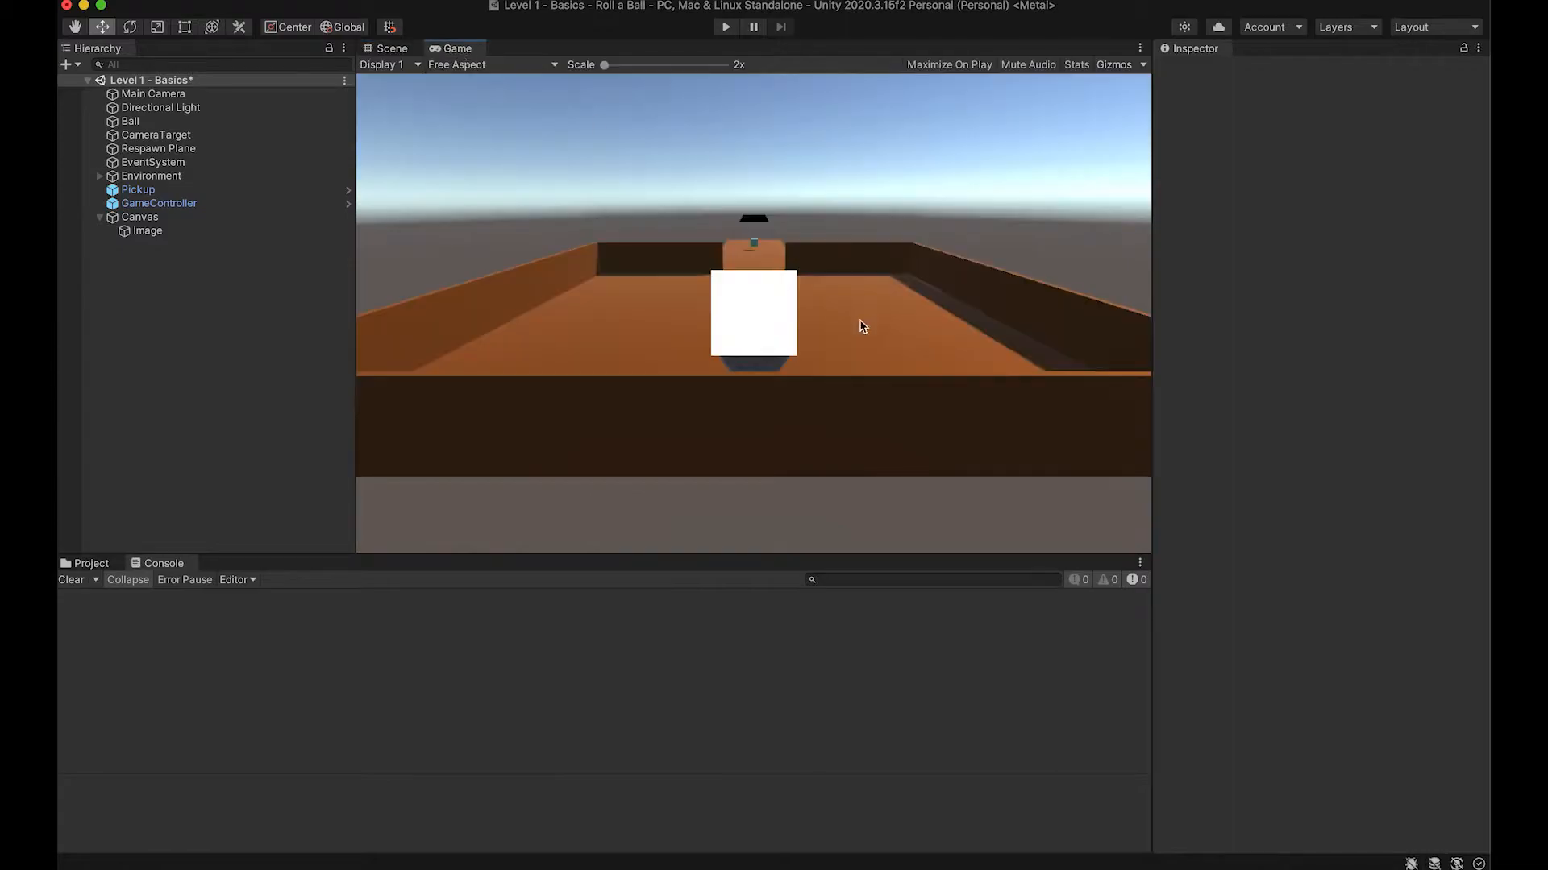
Step: Set the Canvas's render mode to Screen Space - Camera and assign Main Camera as its render camera
{"action": "left_click", "coordinate": [138, 217]}
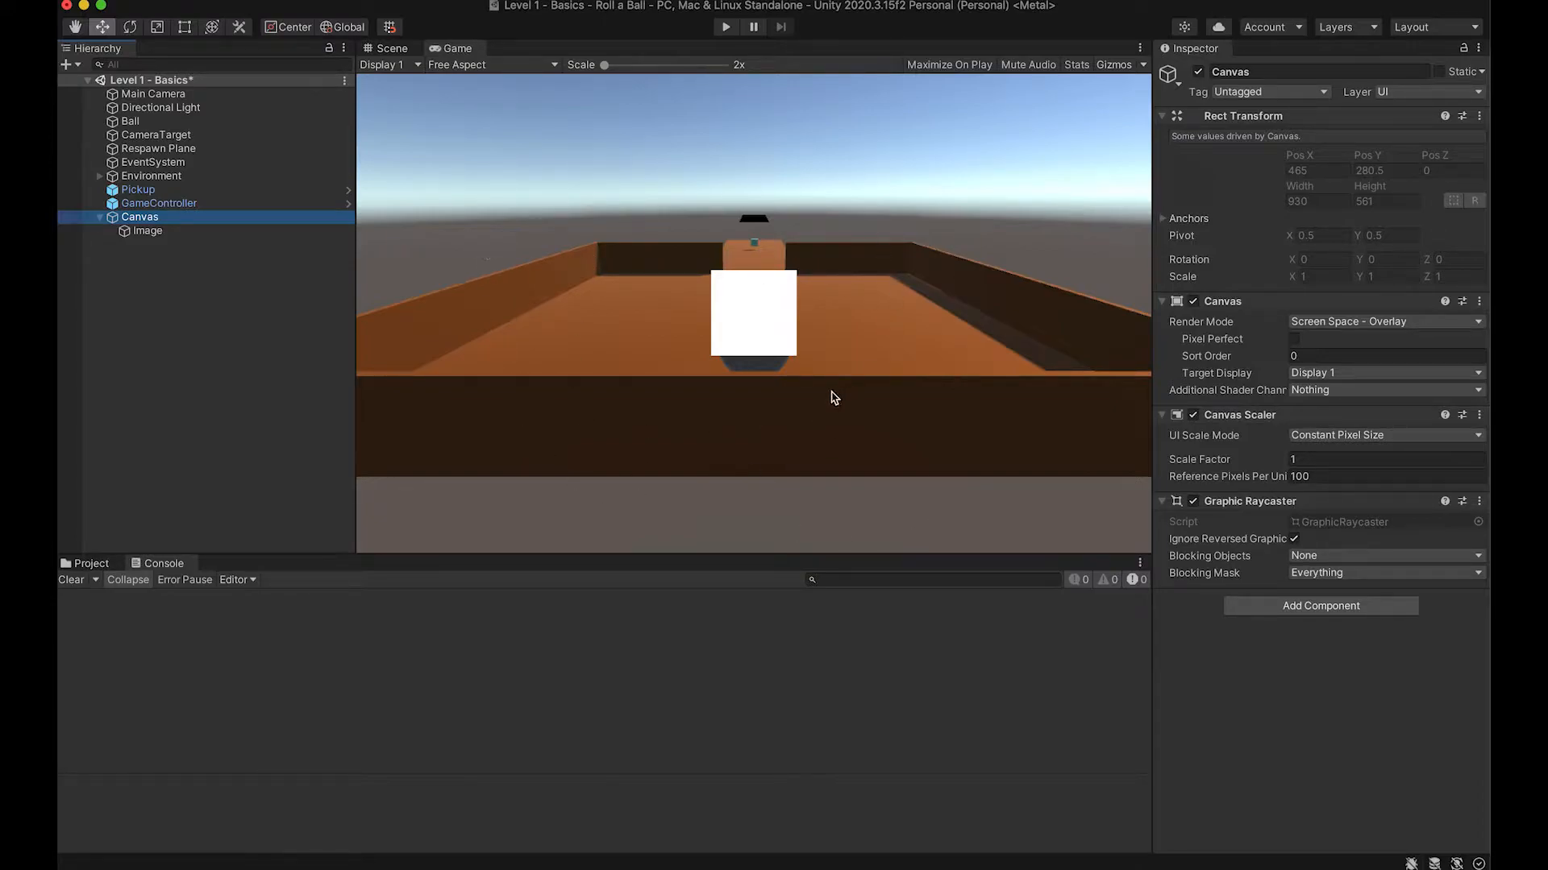
{"action": "left_click", "coordinate": [391, 48]}
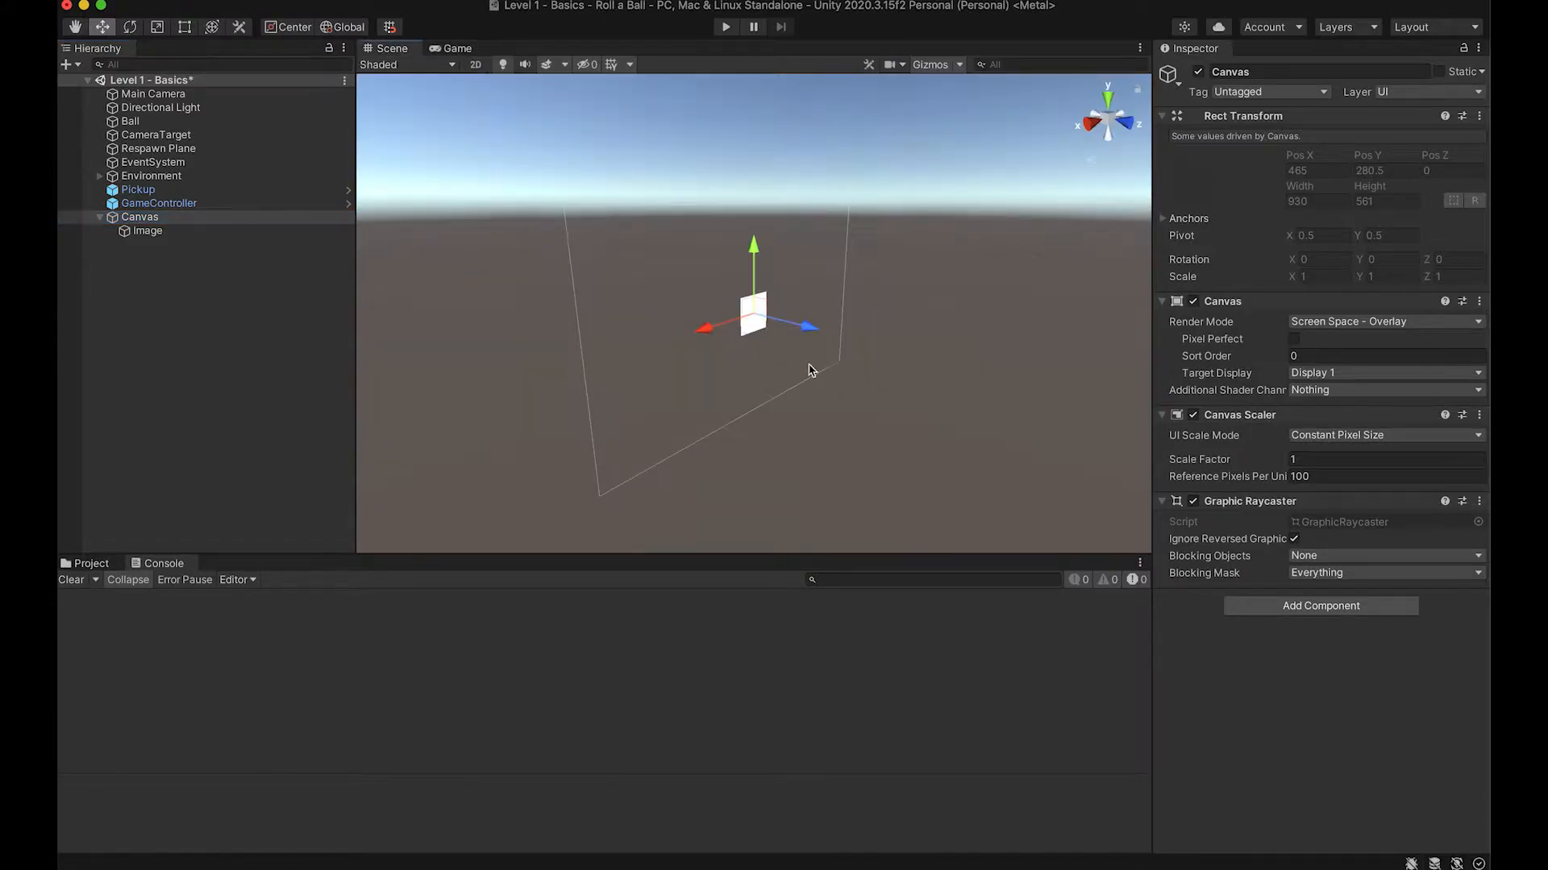
{"action": "scroll", "coordinate": [820, 383], "scroll_direction": "up", "scroll_amount": 2}
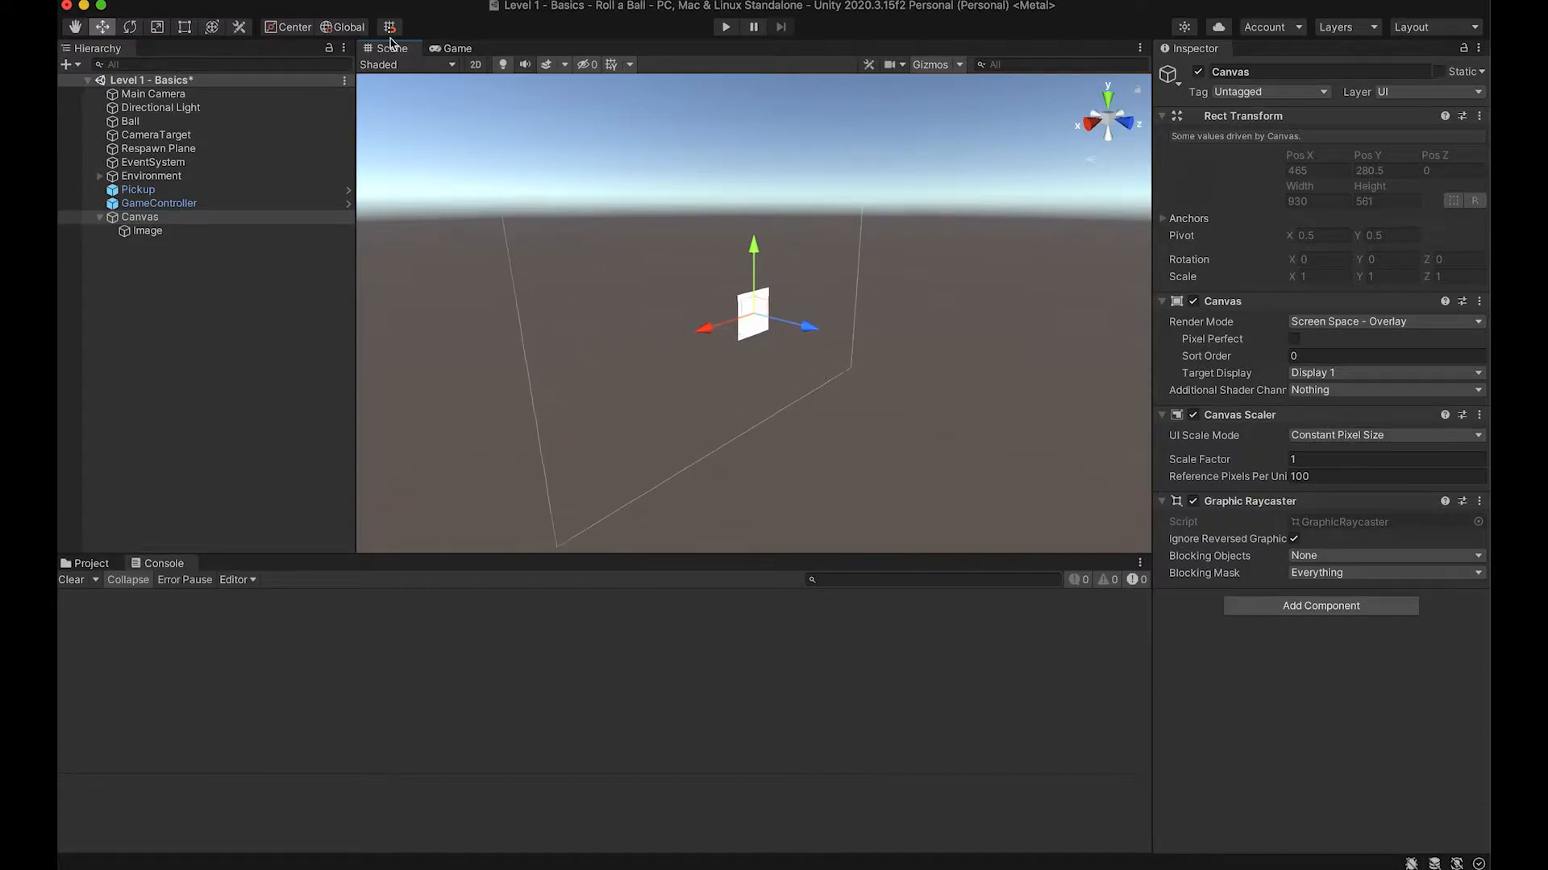
{"action": "left_click", "coordinate": [452, 49]}
{"action": "left_click", "coordinate": [1359, 322]}
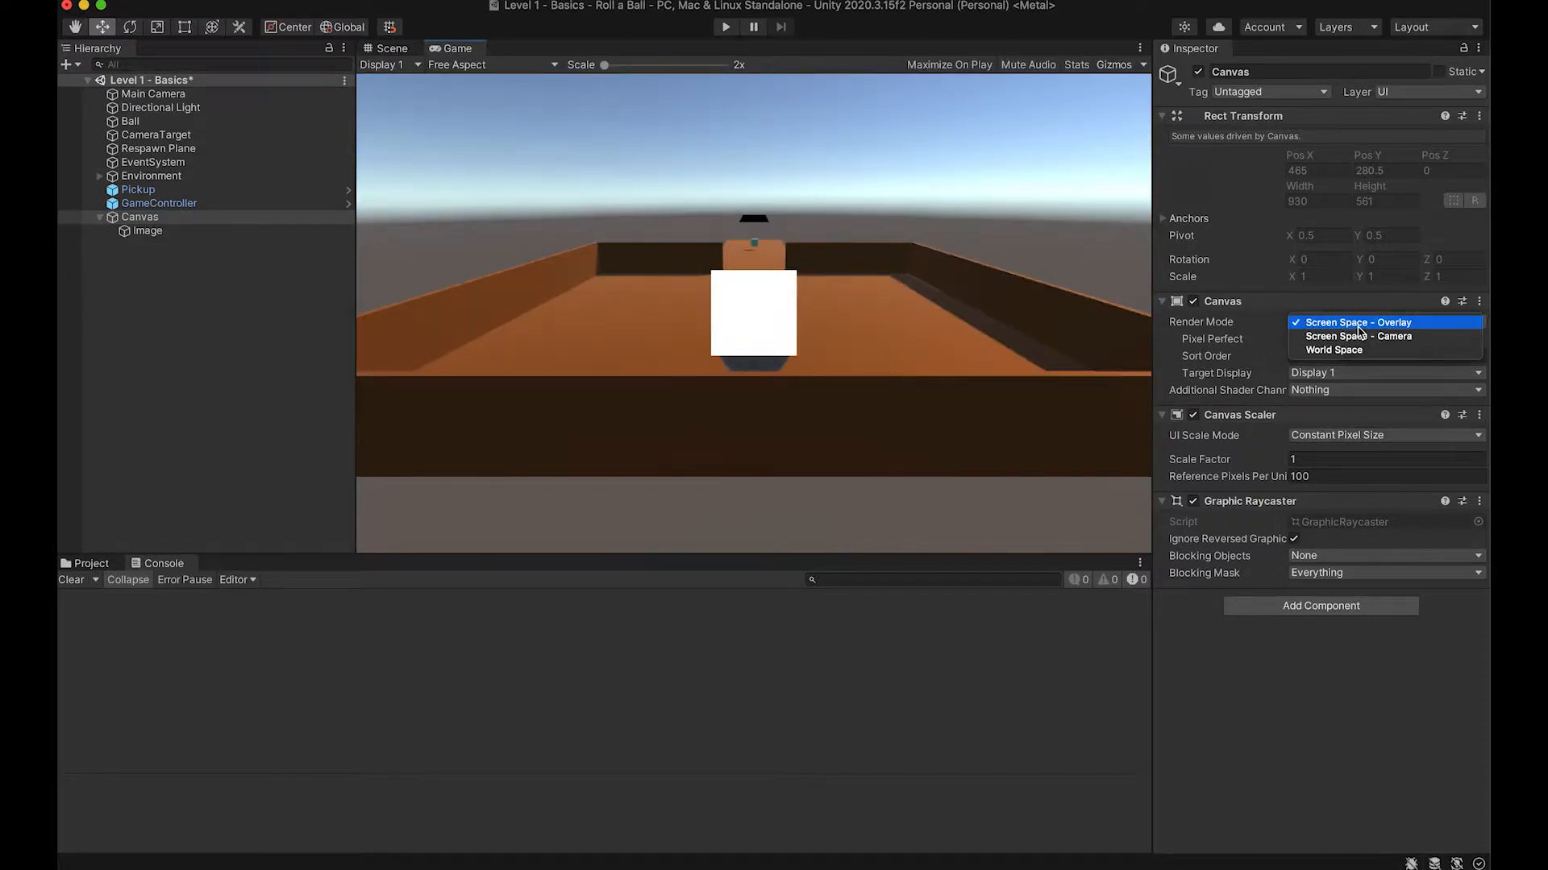
{"action": "left_click", "coordinate": [1358, 337]}
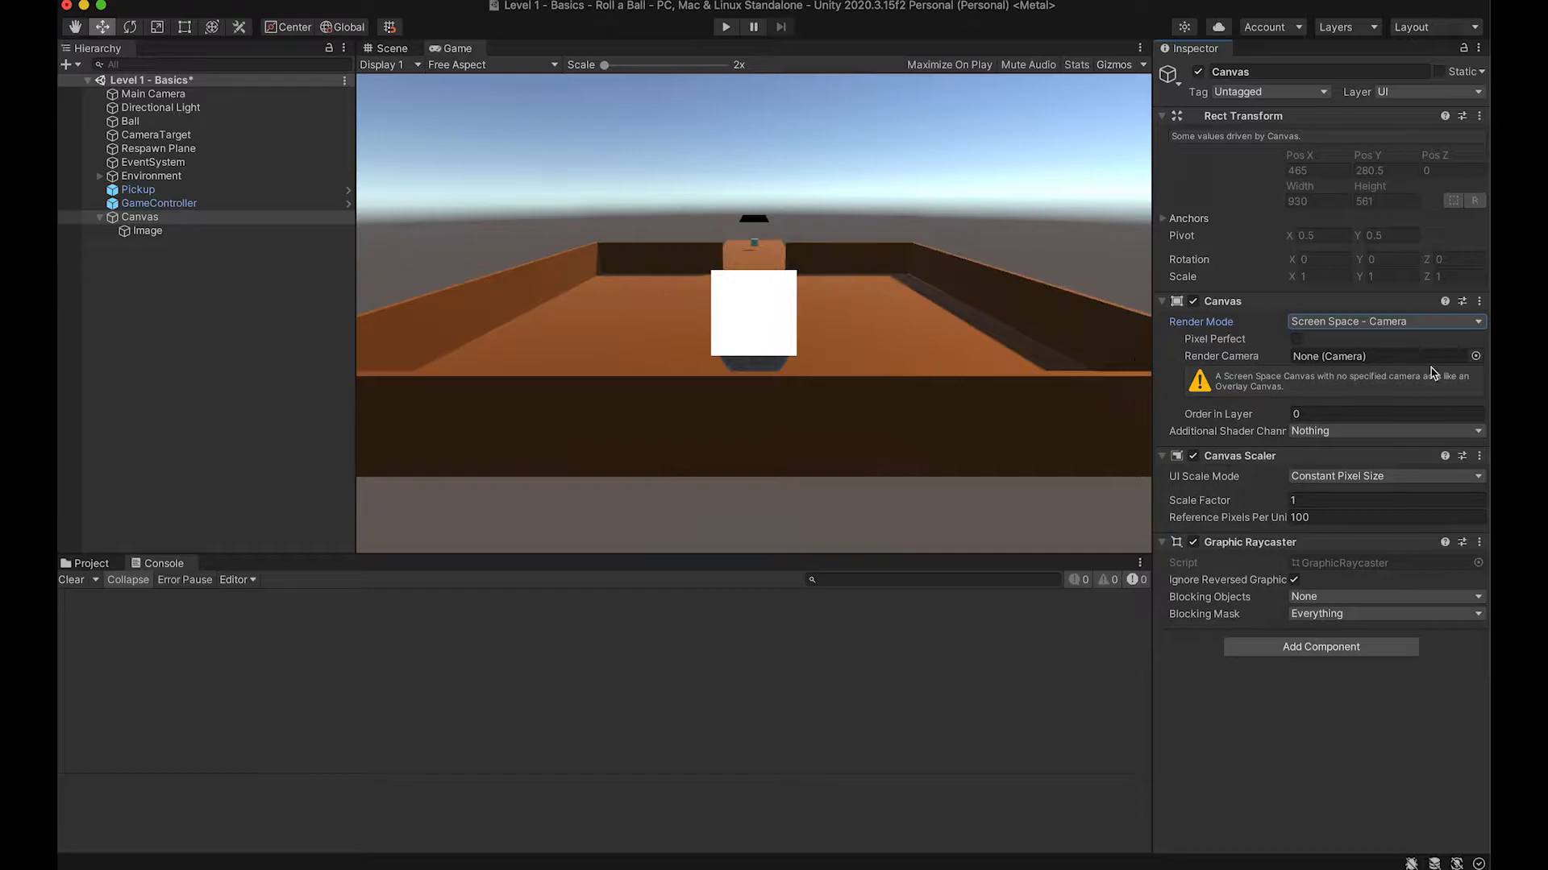
{"action": "left_click", "coordinate": [1475, 355]}
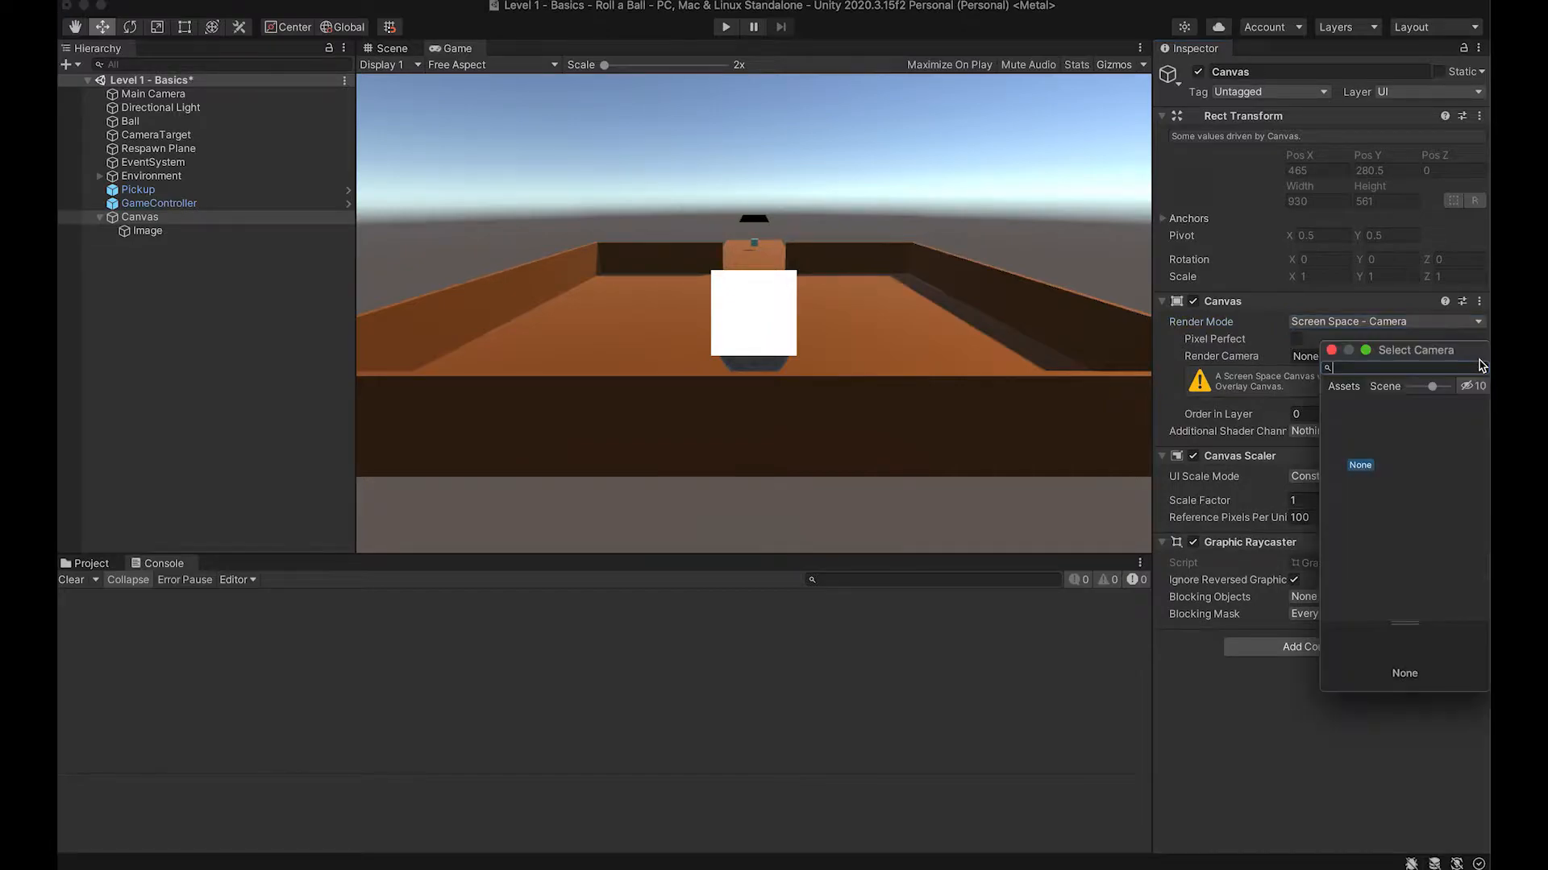
{"action": "left_click", "coordinate": [1332, 350]}
{"action": "left_click_drag", "start_coordinate": [135, 95], "coordinate": [1295, 356]}
Step: Try different Plane Distance values on the Canvas, including 10, 1 and 20, and check the Main Camera and Image settings
{"action": "left_click", "coordinate": [1376, 375]}
{"action": "left_click", "coordinate": [1337, 375]}
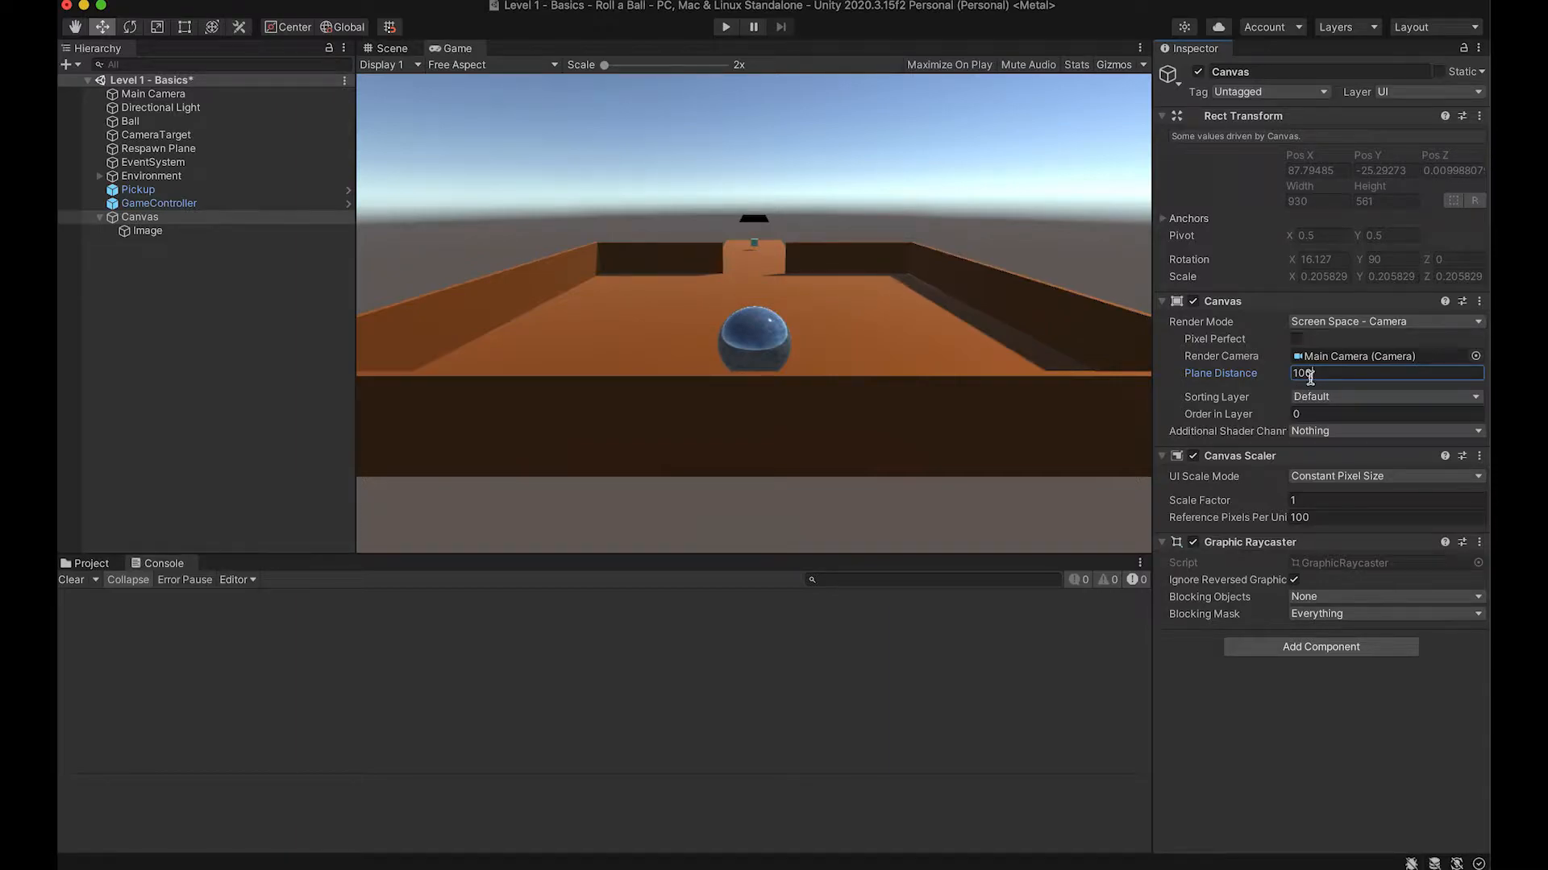
{"action": "key", "text": "BackSpace"}
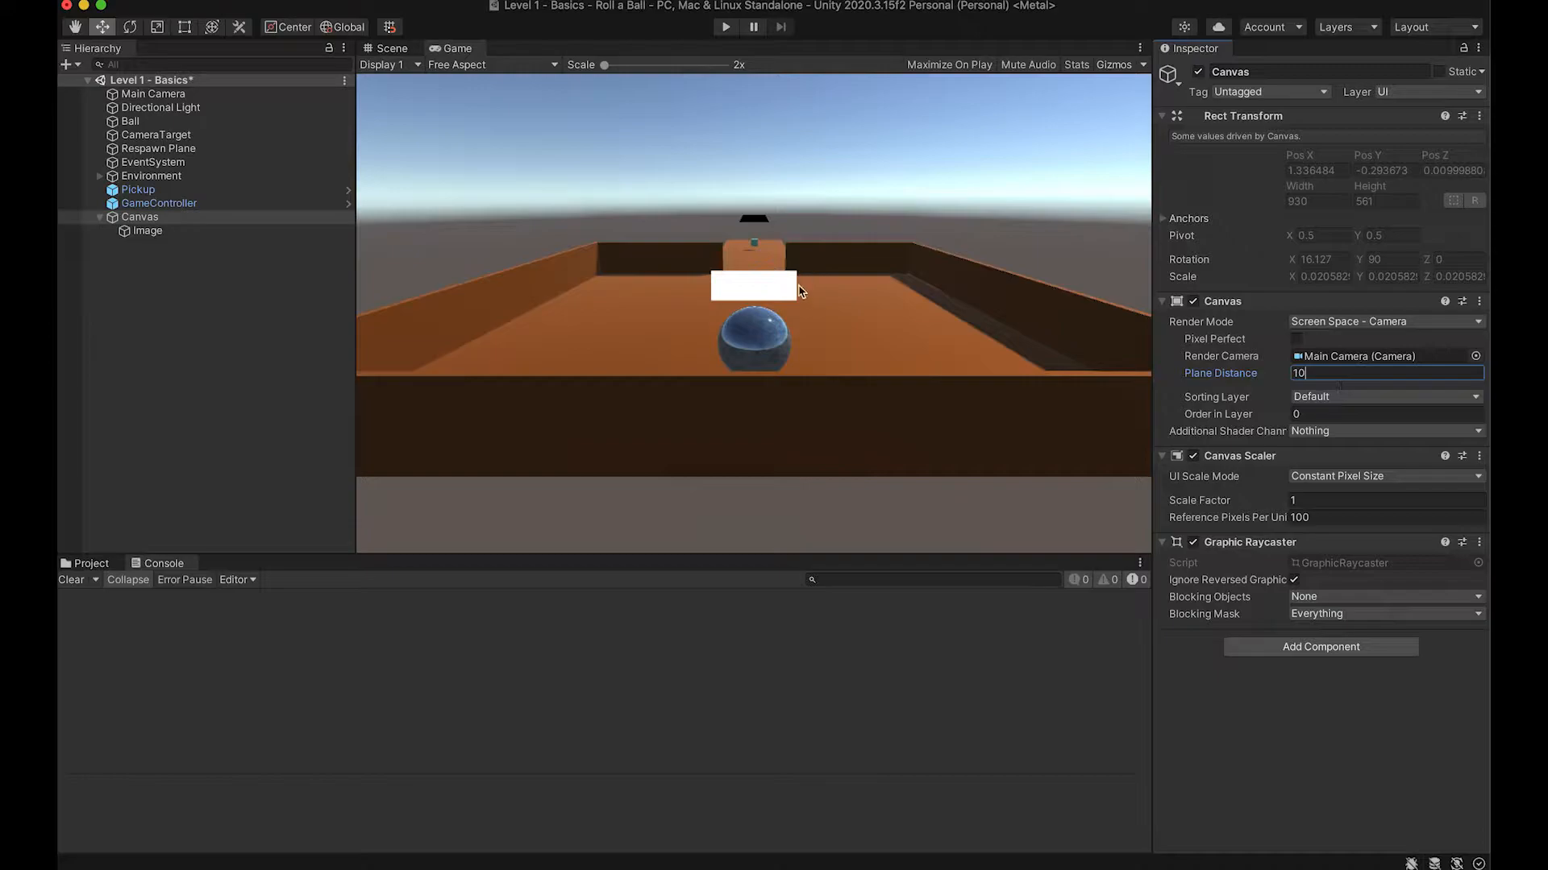
{"action": "key", "text": "BackSpace"}
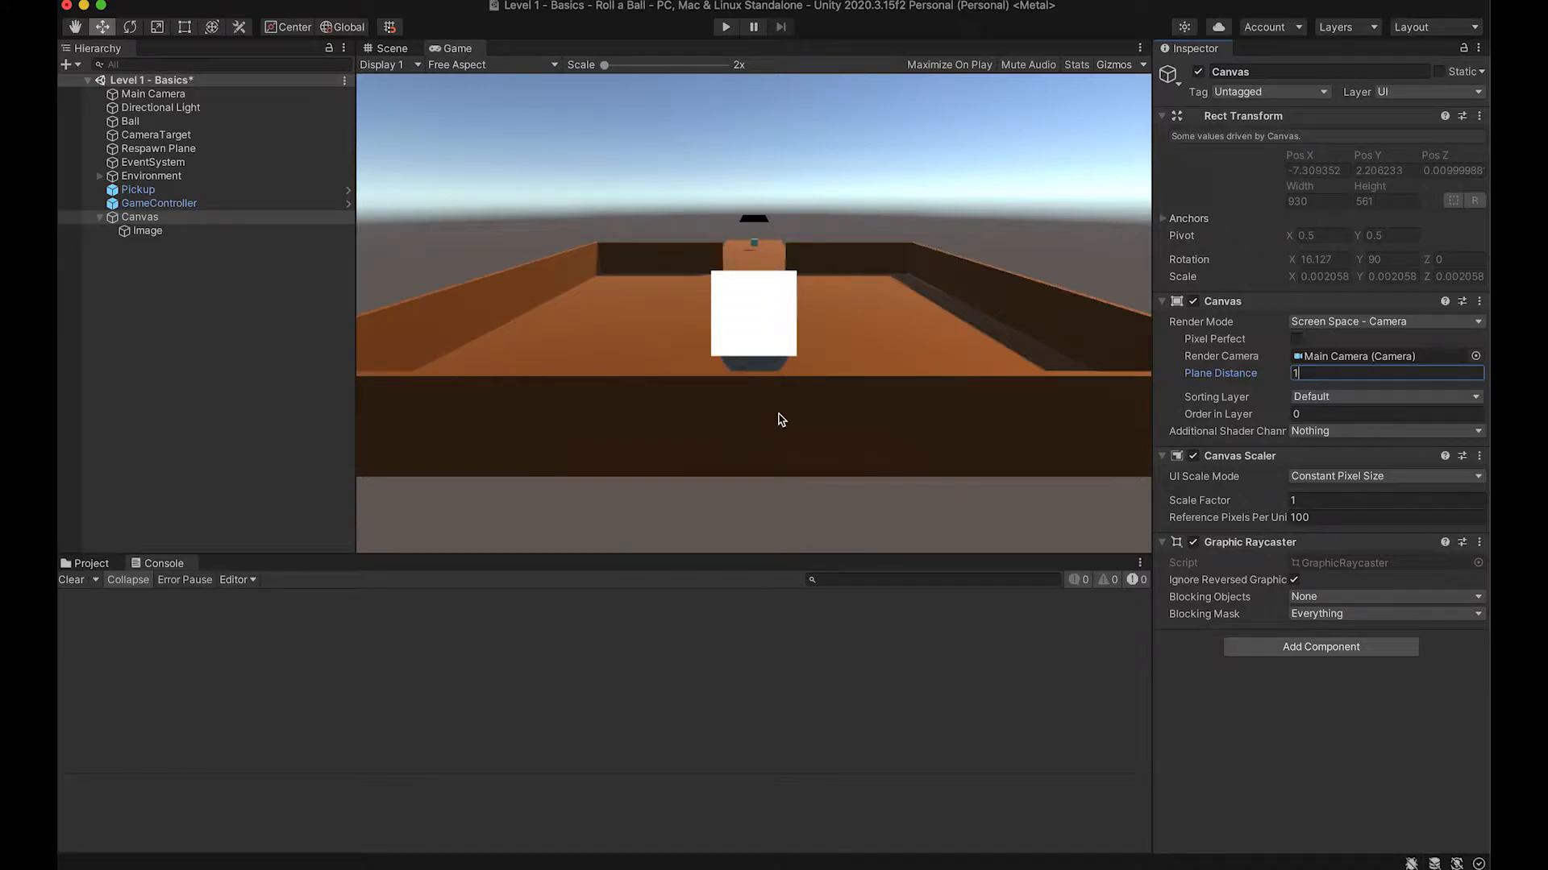
{"action": "key", "text": "BackSpace"}
{"action": "type", "text": "20"}
{"action": "key", "text": "BackSpace"}
{"action": "key", "text": "BackSpace"}
{"action": "type", "text": "10"}
{"action": "key", "text": "BackSpace"}
{"action": "type", "text": "5"}
{"action": "key", "text": "BackSpace"}
{"action": "key", "text": "BackSpace"}
{"action": "left_click", "coordinate": [232, 95]}
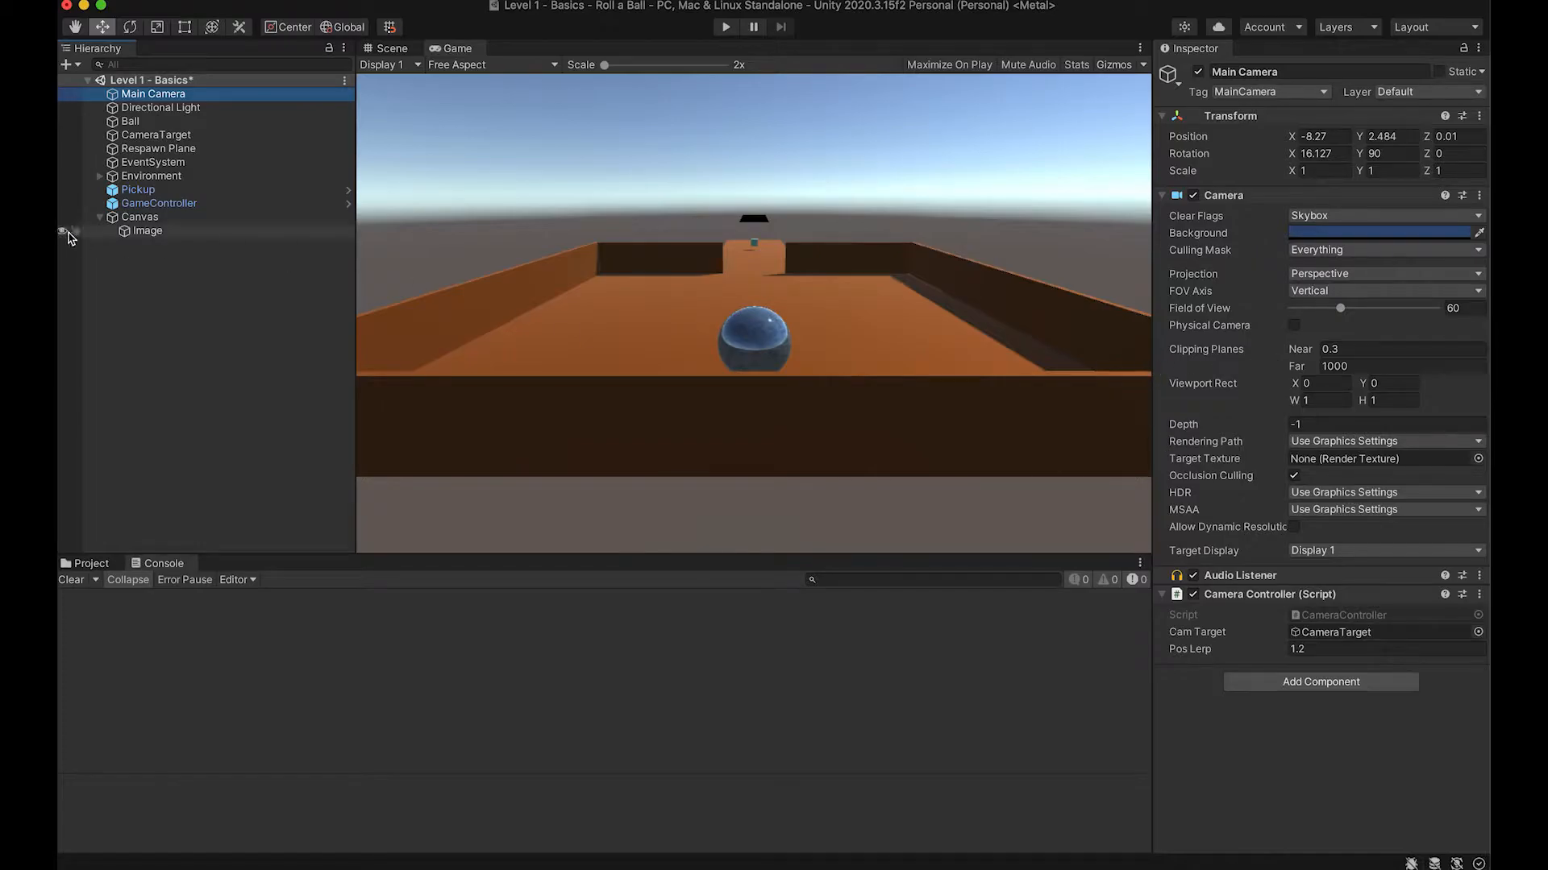
{"action": "left_click", "coordinate": [153, 231]}
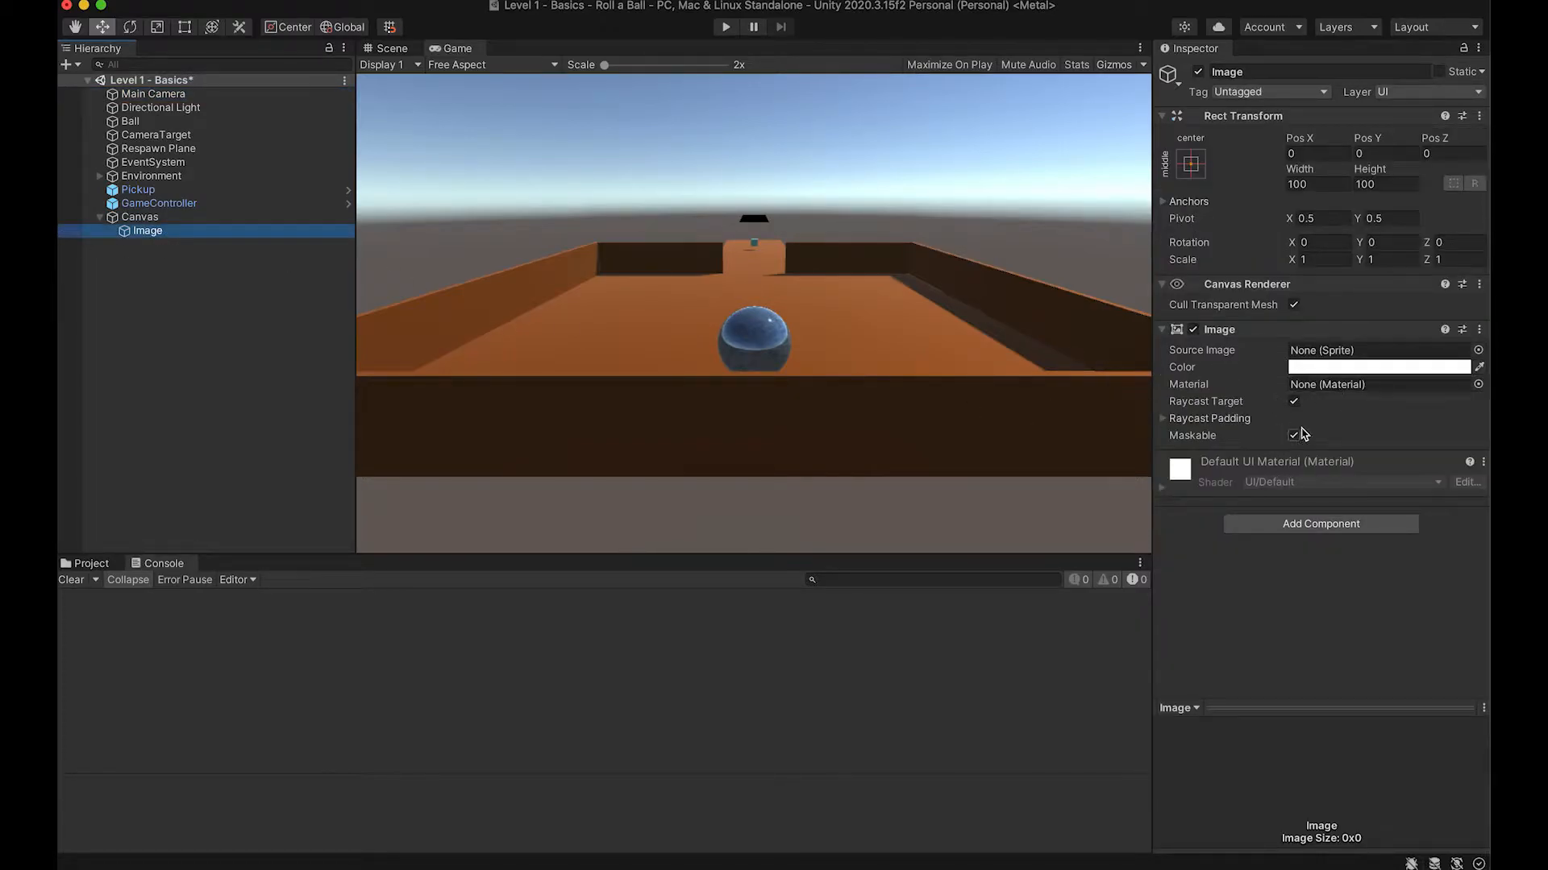
Step: Test Canvas Plane Distance values including 10, 2 and 5 in the Game view, and leave it at 6
{"action": "left_click", "coordinate": [167, 219]}
{"action": "left_click", "coordinate": [1351, 371]}
{"action": "key", "text": "BackSpace"}
{"action": "type", "text": "10"}
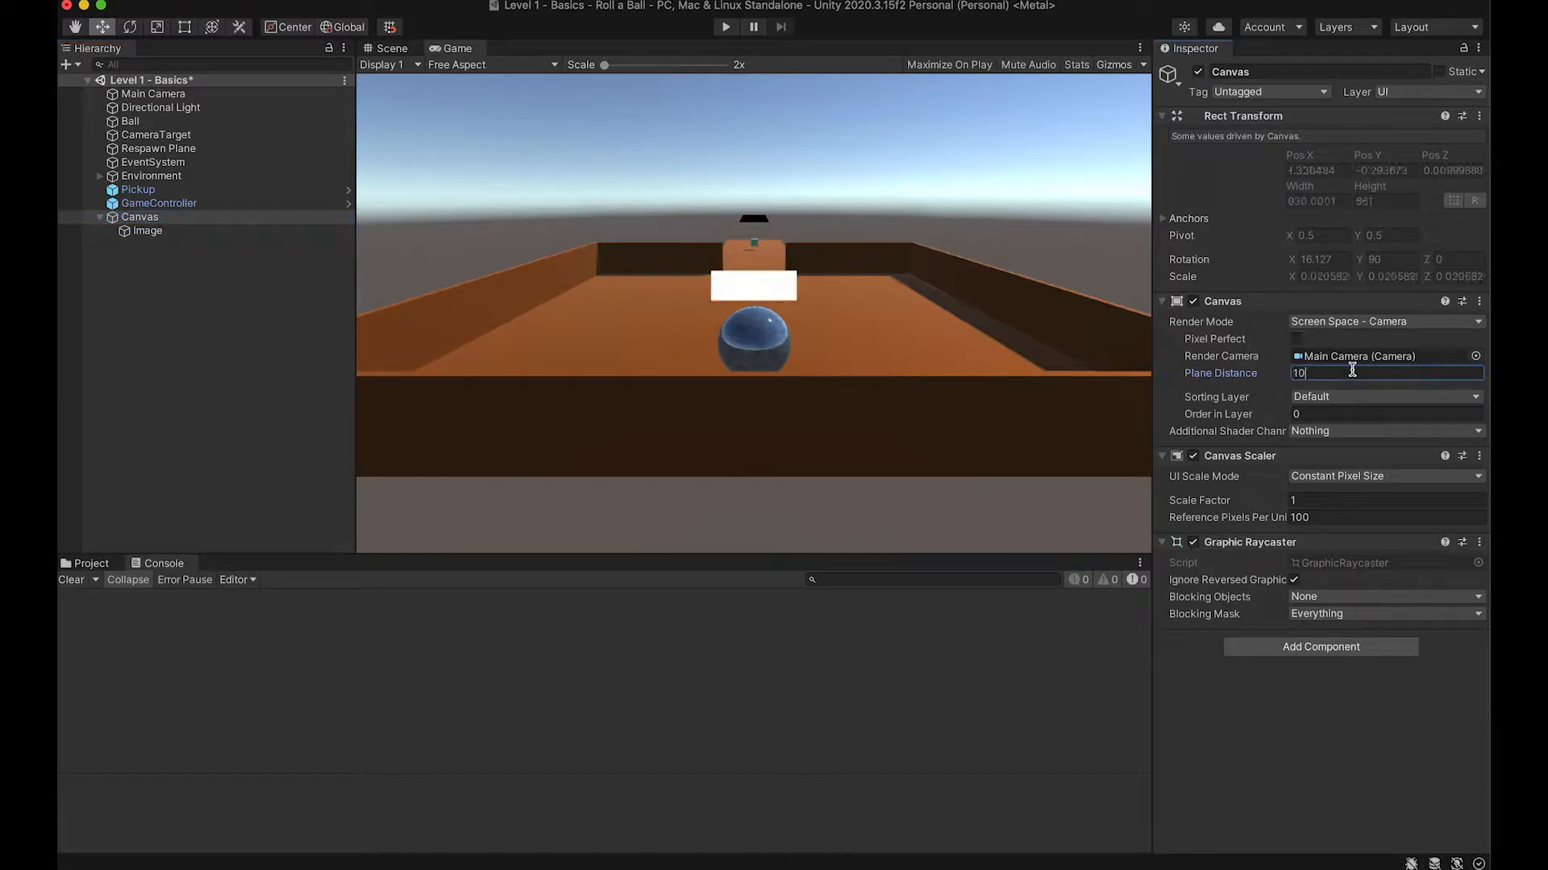
{"action": "key", "text": "BackSpace"}
{"action": "key", "text": "BackSpace"}
{"action": "type", "text": "3"}
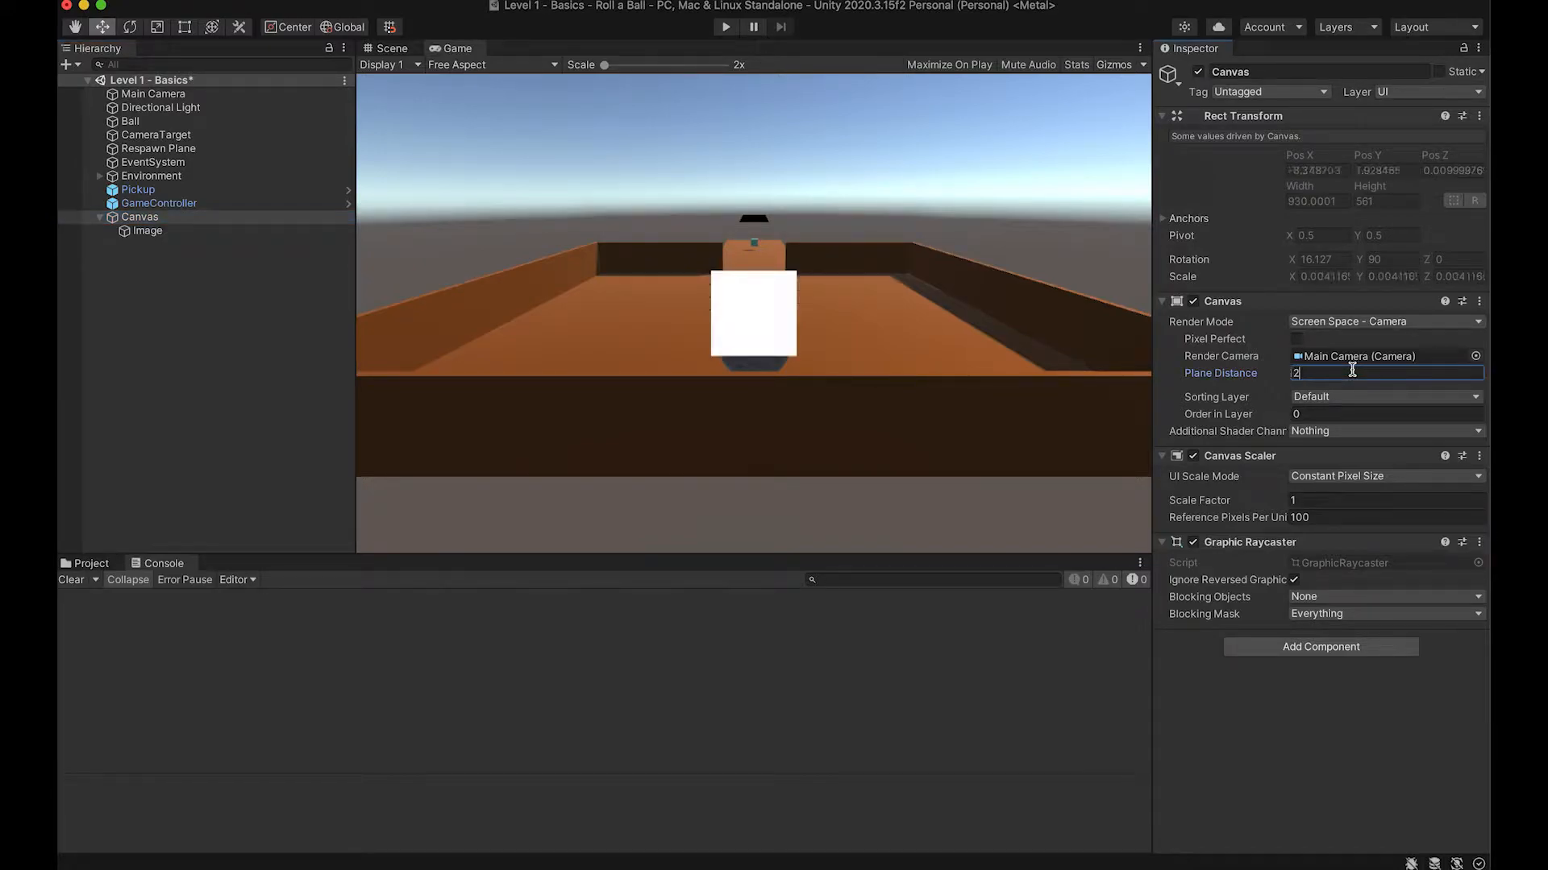
{"action": "key", "text": "BackSpace"}
{"action": "type", "text": "5"}
{"action": "key", "text": "BackSpace"}
{"action": "type", "text": "6"}
{"action": "key", "text": "BackSpace"}
{"action": "type", "text": "5"}
{"action": "key", "text": "BackSpace"}
{"action": "type", "text": "5"}
{"action": "key", "text": "BackSpace"}
{"action": "type", "text": "6"}
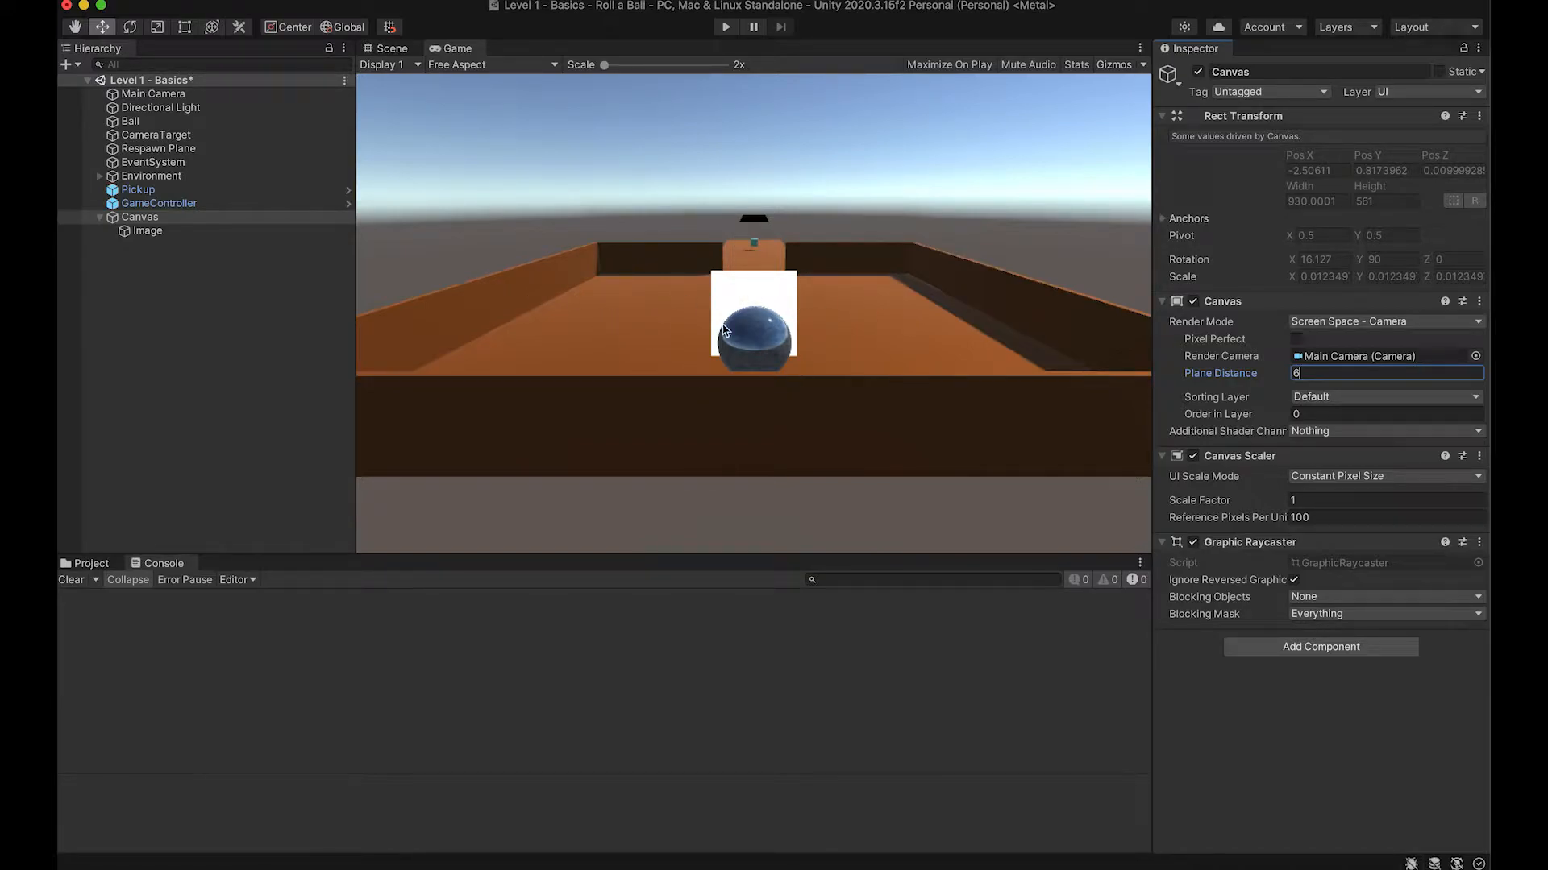
Step: Switch the Canvas's render mode to World Space and frame it in the Scene view
{"action": "left_click", "coordinate": [1353, 327]}
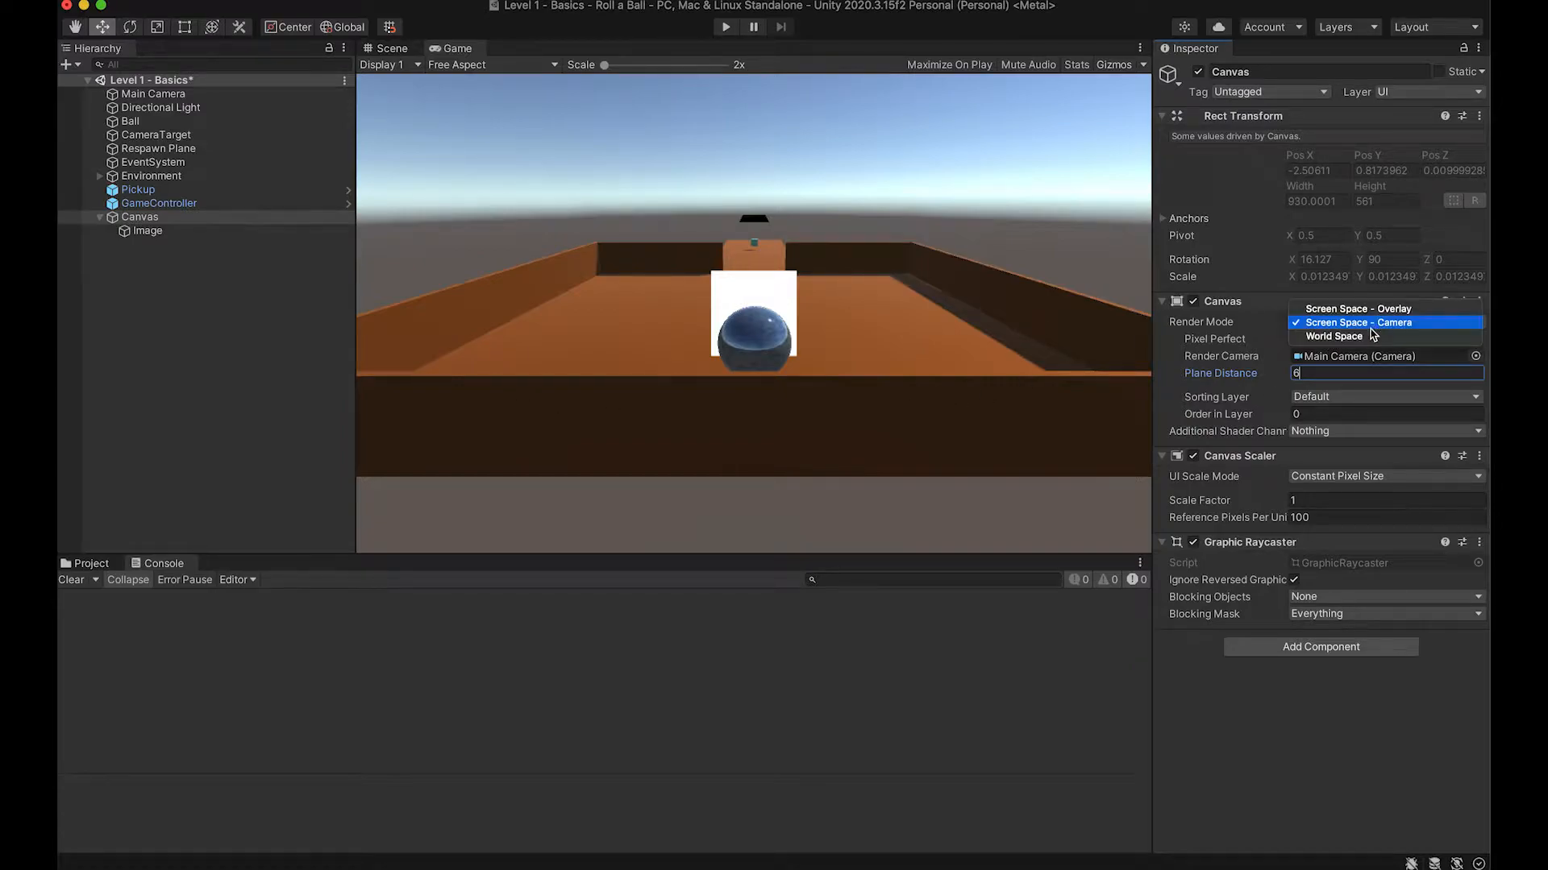
{"action": "left_click", "coordinate": [1366, 338]}
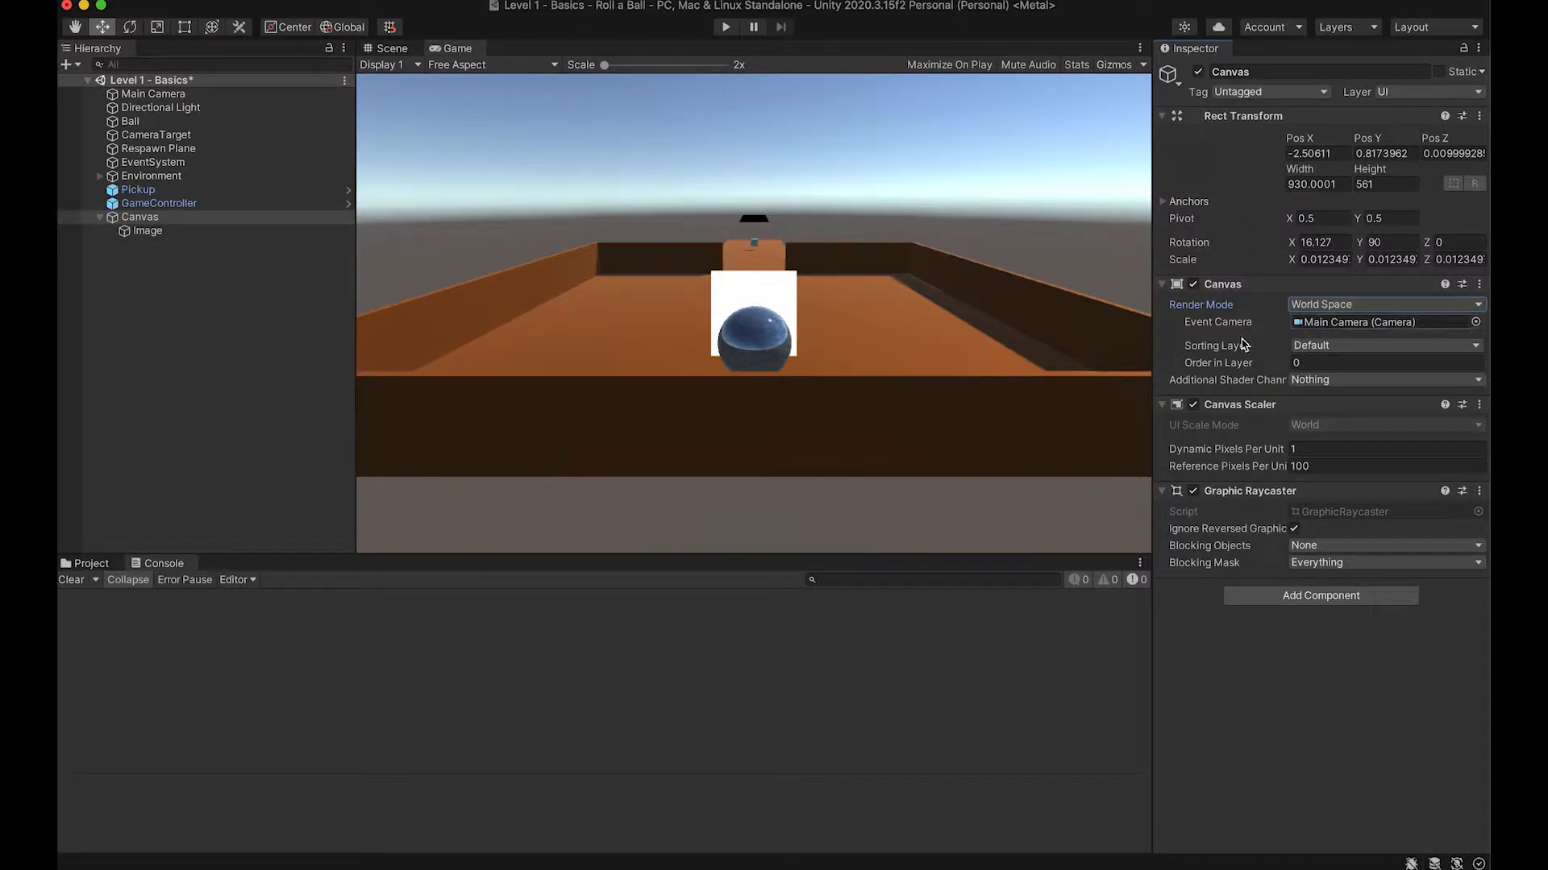
{"action": "left_click", "coordinate": [392, 49]}
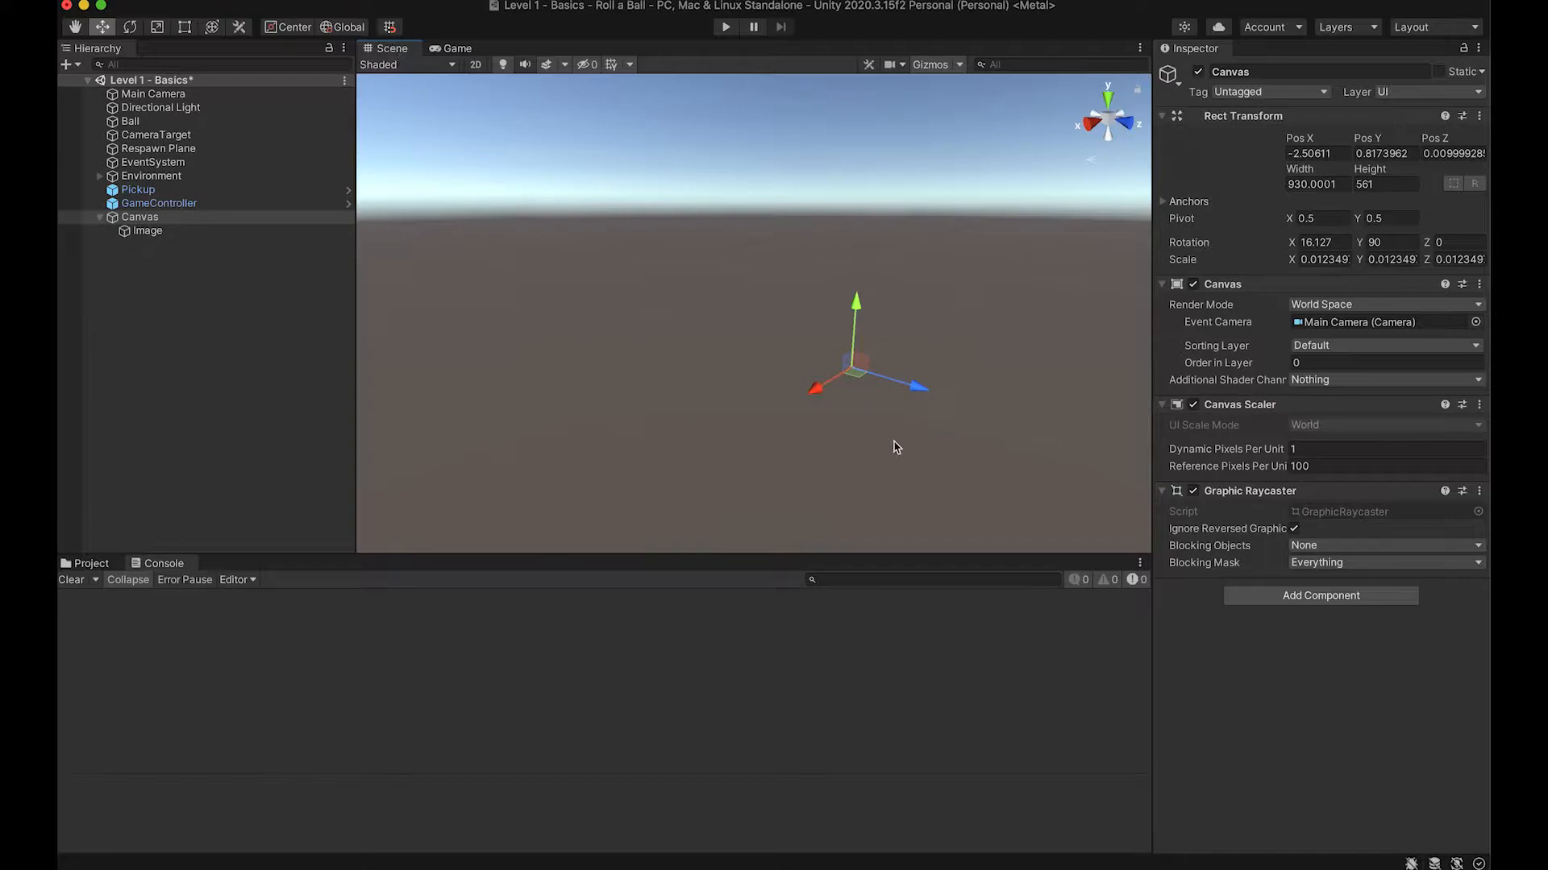
{"action": "middle_click_drag", "start_coordinate": [826, 378], "coordinate": [907, 421]}
{"action": "left_click", "coordinate": [139, 218]}
{"action": "double_click", "coordinate": [139, 218]}
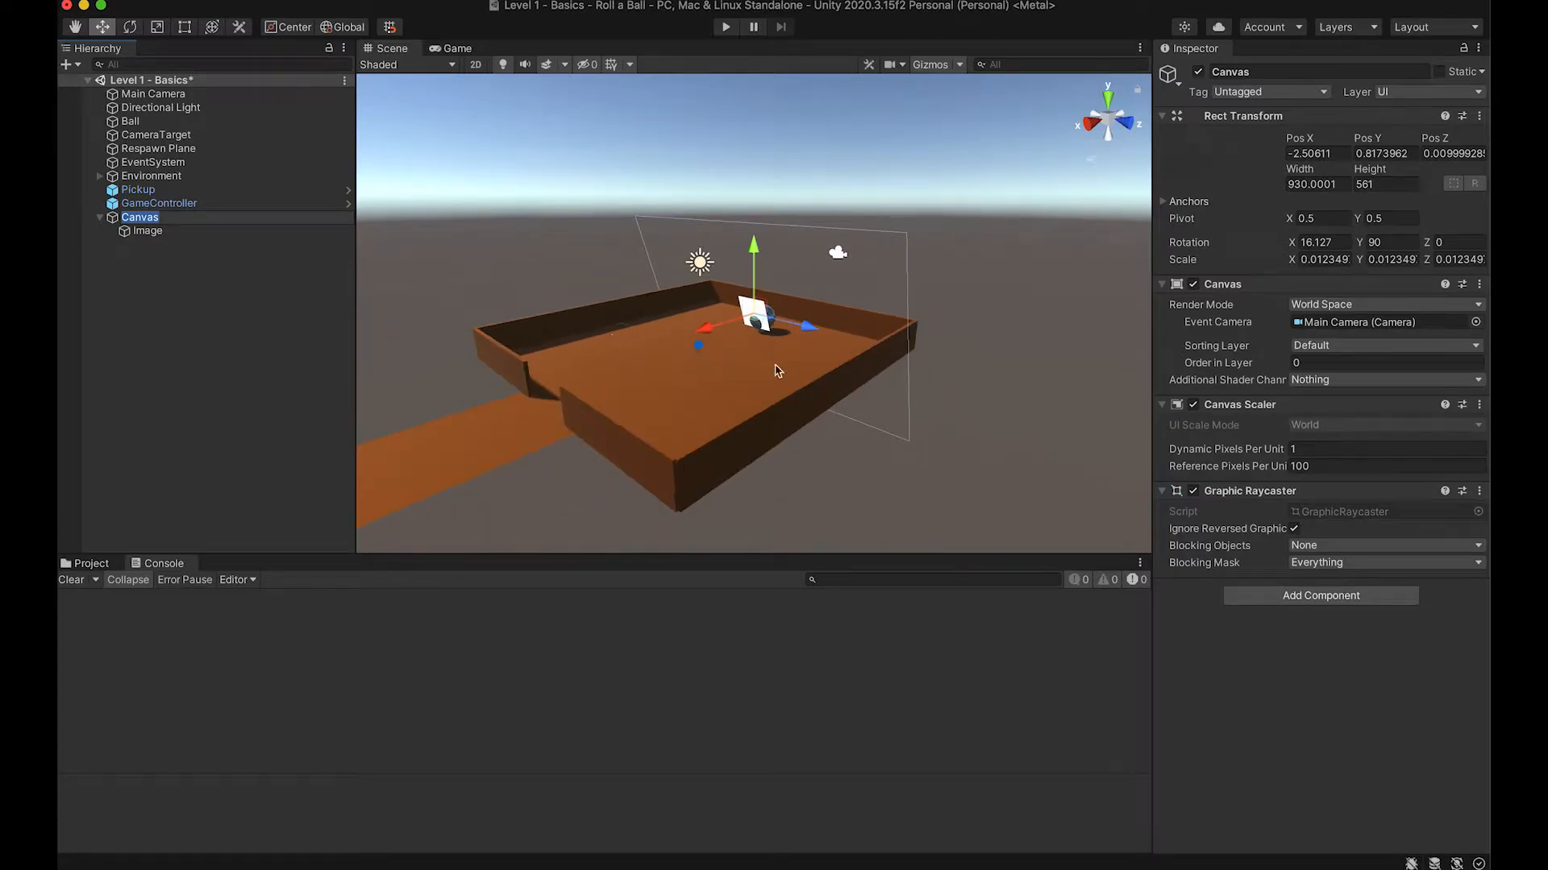
Step: Try to reset the Canvas's entire Rect Transform
{"action": "right_click", "coordinate": [1334, 121]}
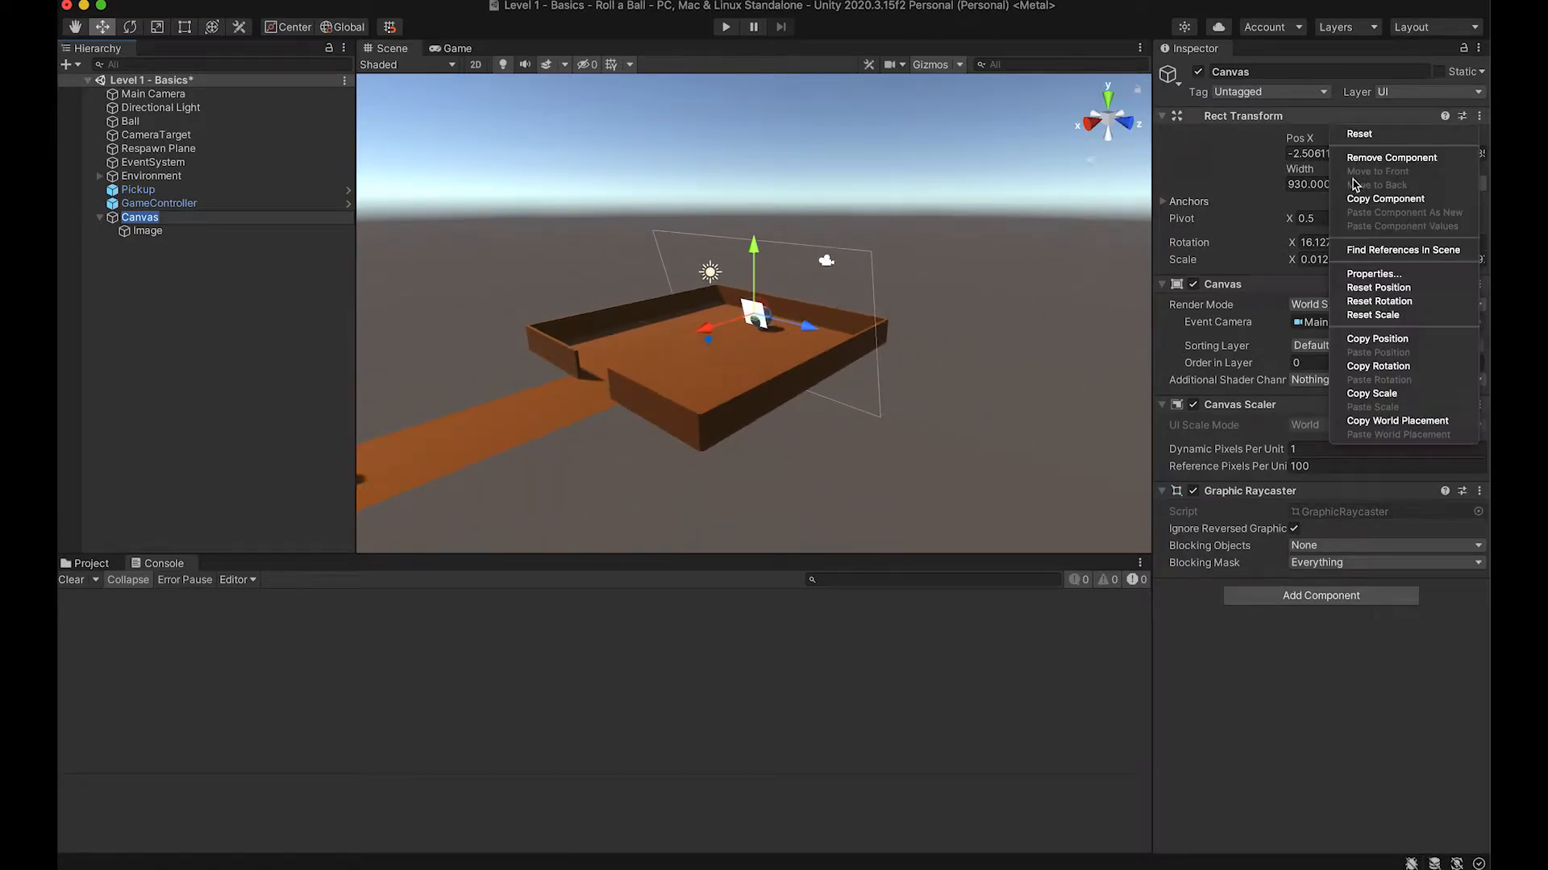
{"action": "left_click", "coordinate": [1359, 134]}
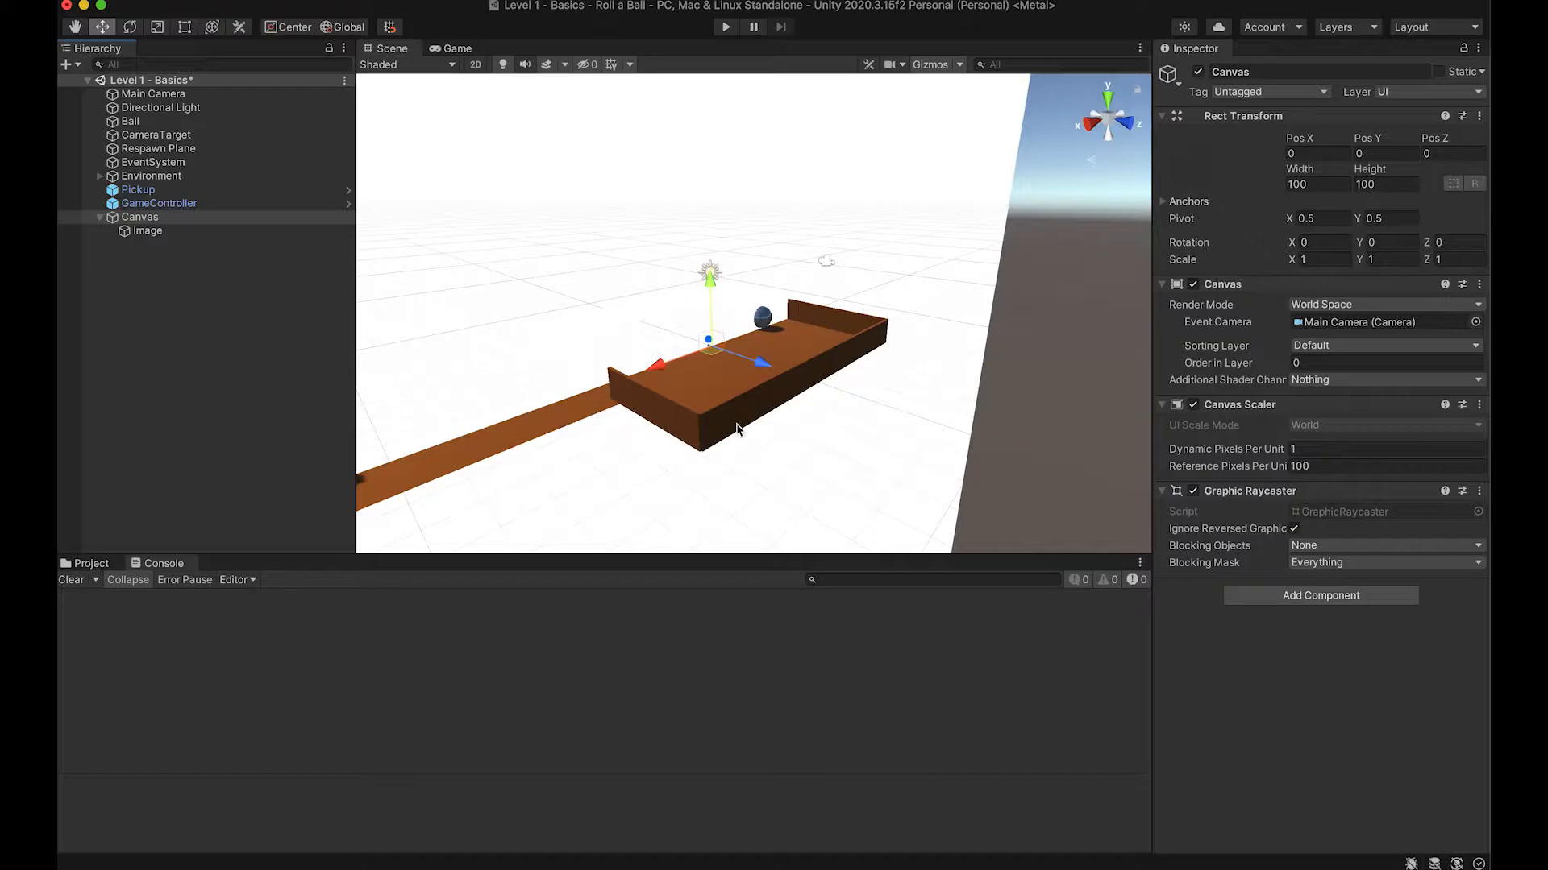
{"action": "scroll", "coordinate": [737, 430], "scroll_direction": "up", "scroll_amount": 3}
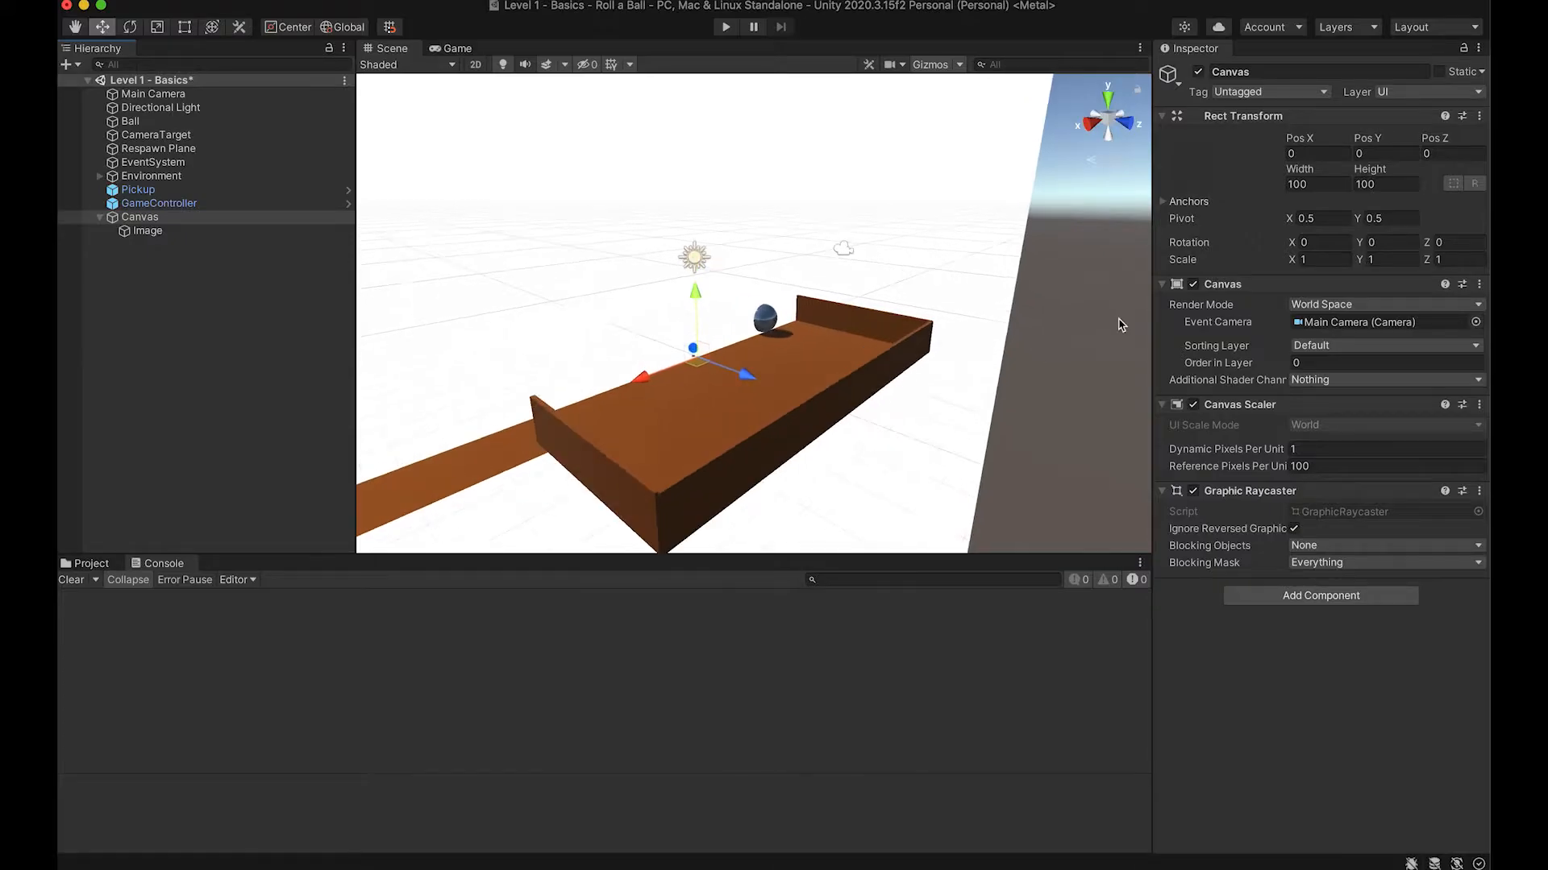
Step: Set the Canvas's Pos X, Pos Y and Pos Z to 0 with the Game view showing
{"action": "left_click", "coordinate": [448, 48]}
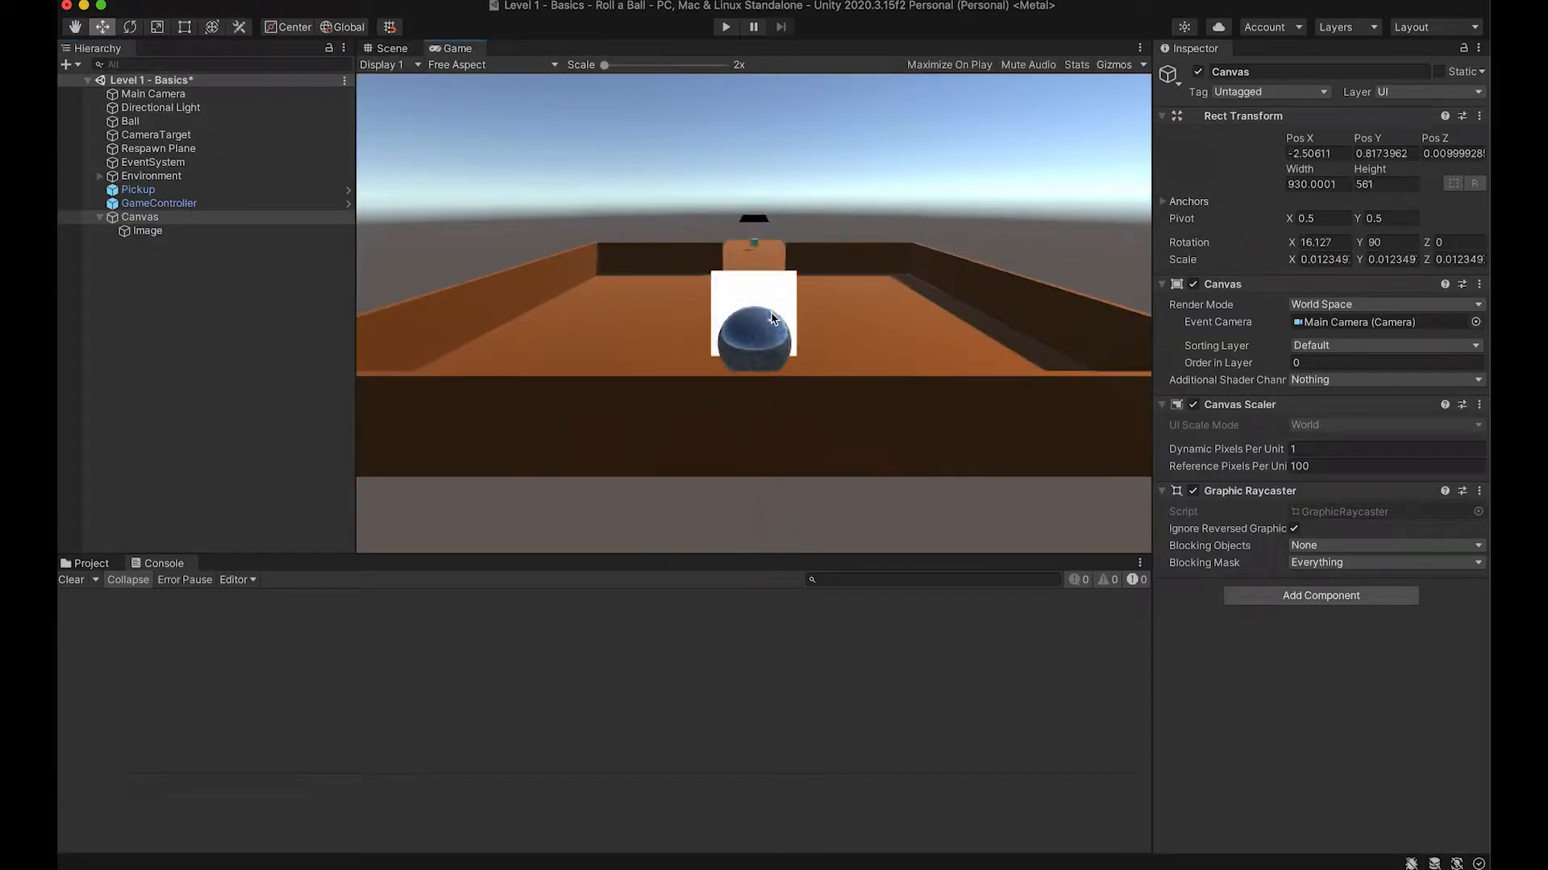
{"action": "type", "text": "0"}
{"action": "key", "text": "Tab"}
{"action": "type", "text": "0"}
{"action": "key", "text": "Tab"}
{"action": "type", "text": "0"}
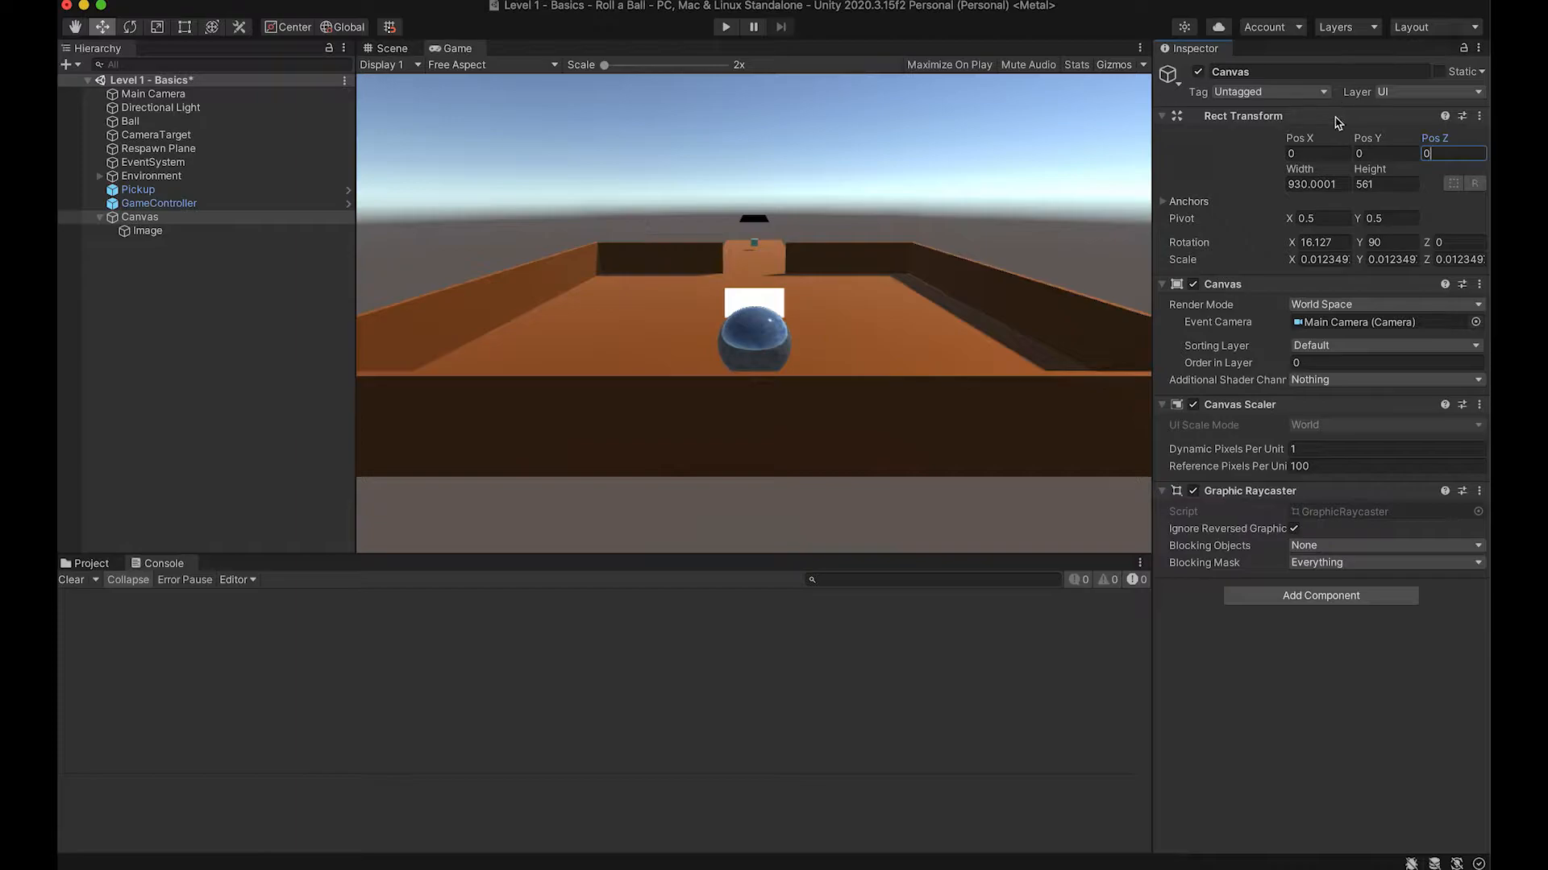
Step: Try -10 for the Canvas's Pos X and Pos Y in turn, restoring each to 0
{"action": "left_click", "coordinate": [1327, 156]}
{"action": "type", "text": "-10"}
{"action": "key", "text": "BackSpace"}
{"action": "key", "text": "BackSpace"}
{"action": "key", "text": "BackSpace"}
{"action": "type", "text": "0"}
{"action": "left_click", "coordinate": [1375, 155]}
{"action": "type", "text": "-10"}
{"action": "key", "text": "BackSpace"}
{"action": "key", "text": "BackSpace"}
{"action": "key", "text": "BackSpace"}
{"action": "type", "text": "0"}
Step: Set the Canvas's Pos Z to -5 and its X rotation to 0
{"action": "left_click", "coordinate": [1448, 153]}
{"action": "type", "text": "-5"}
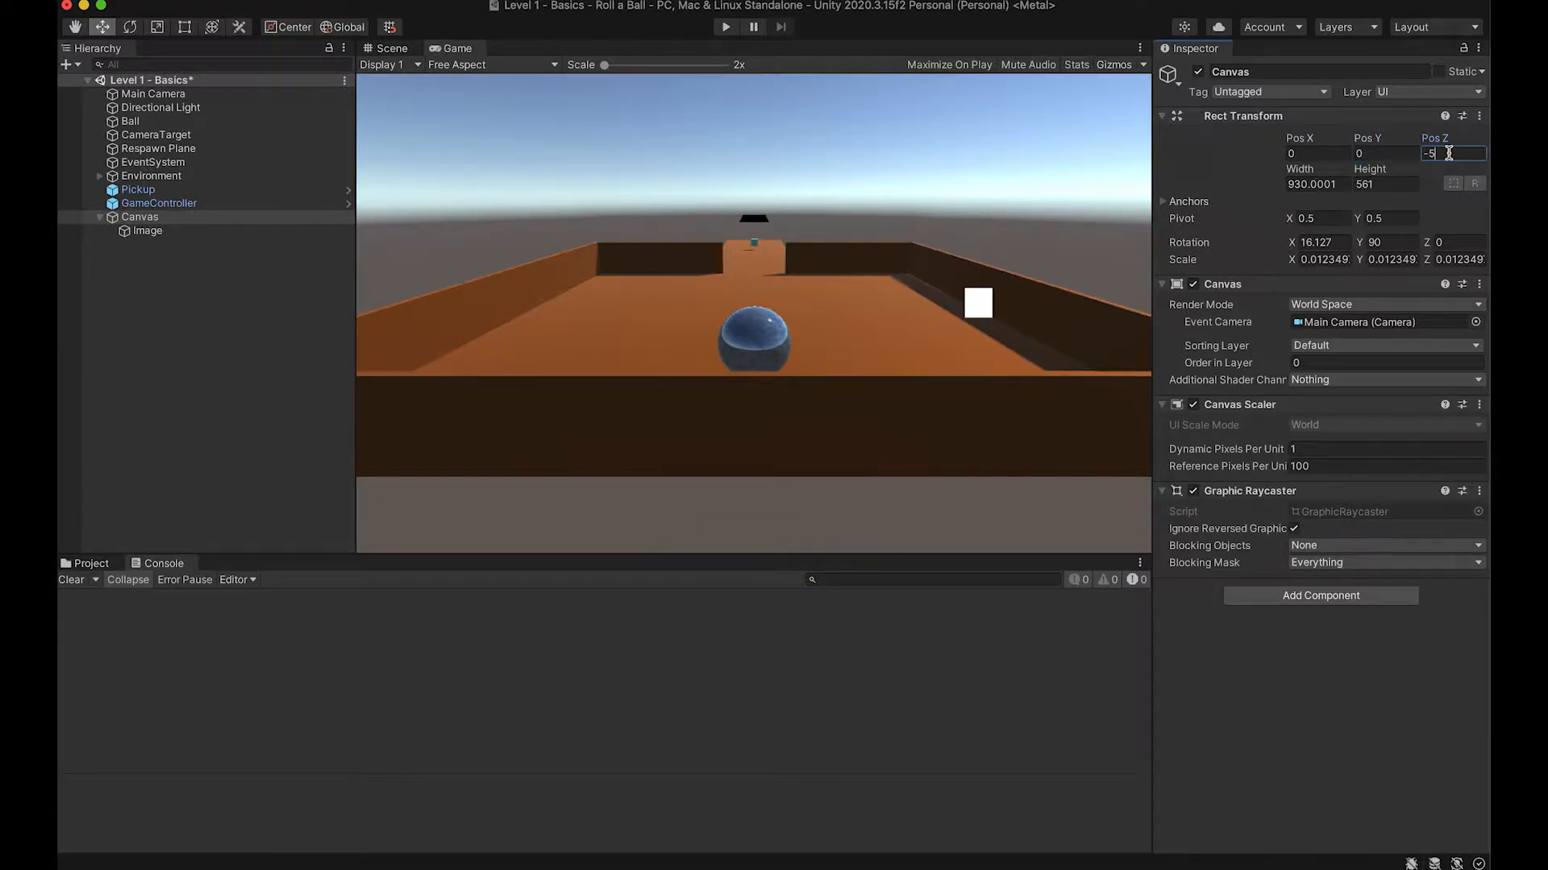
{"action": "left_click", "coordinate": [1346, 243]}
{"action": "type", "text": "0"}
{"action": "left_click", "coordinate": [1472, 238]}
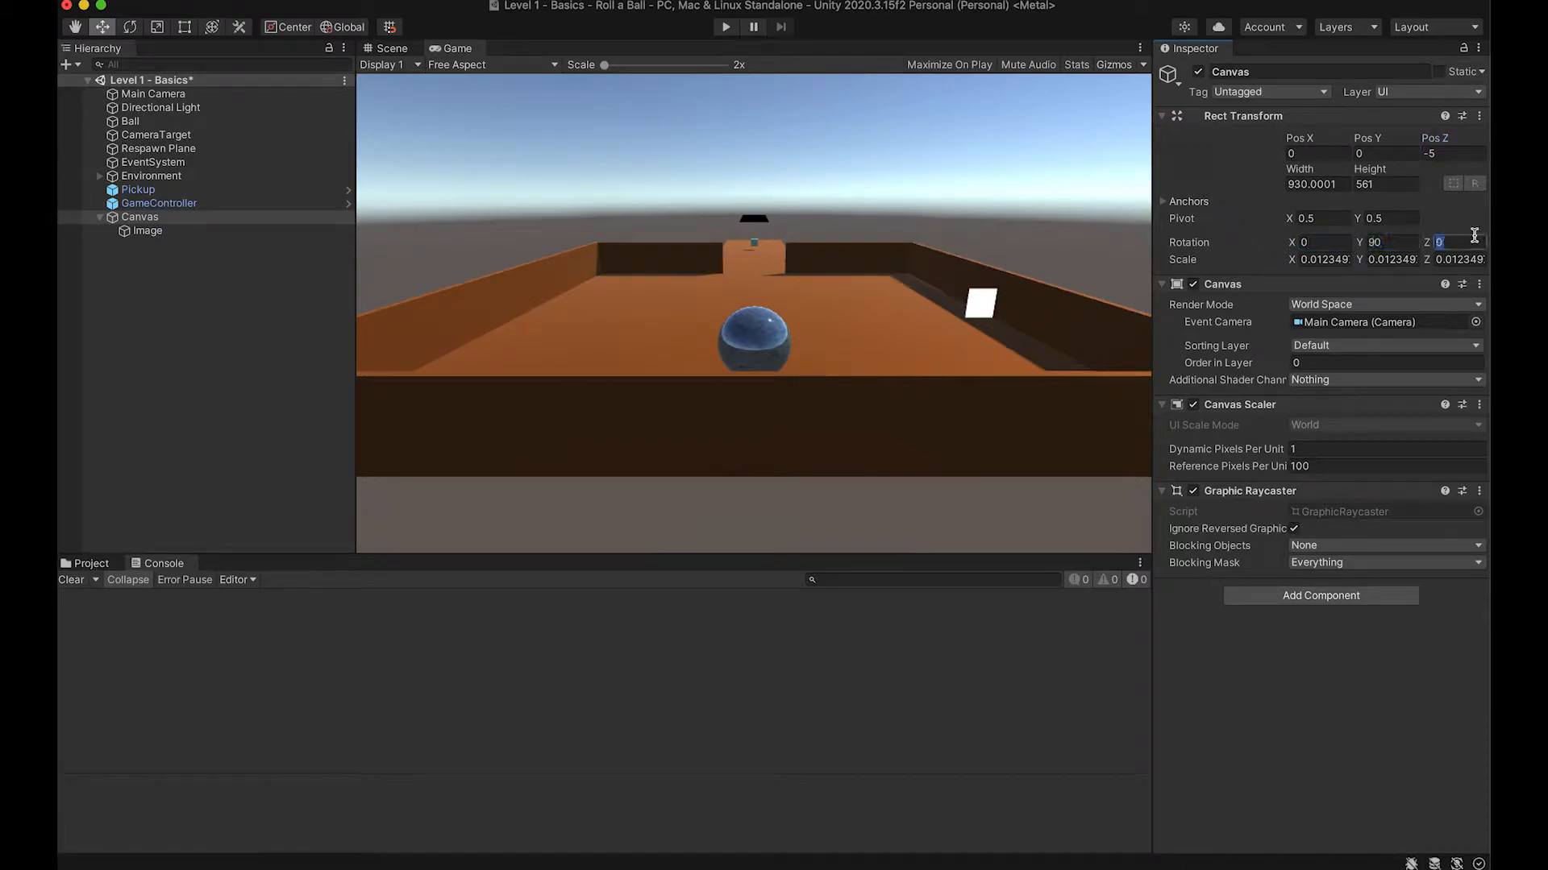
{"action": "key", "text": "BackSpace"}
{"action": "key", "text": "BackSpace"}
Step: Try Canvas Y rotations of 180 and 100, and leave the value at 200
{"action": "left_click", "coordinate": [1391, 247]}
{"action": "type", "text": "180"}
{"action": "key", "text": "BackSpace"}
{"action": "key", "text": "BackSpace"}
{"action": "key", "text": "BackSpace"}
{"action": "type", "text": "100"}
{"action": "key", "text": "BackSpace"}
{"action": "key", "text": "BackSpace"}
{"action": "key", "text": "BackSpace"}
{"action": "type", "text": "200"}
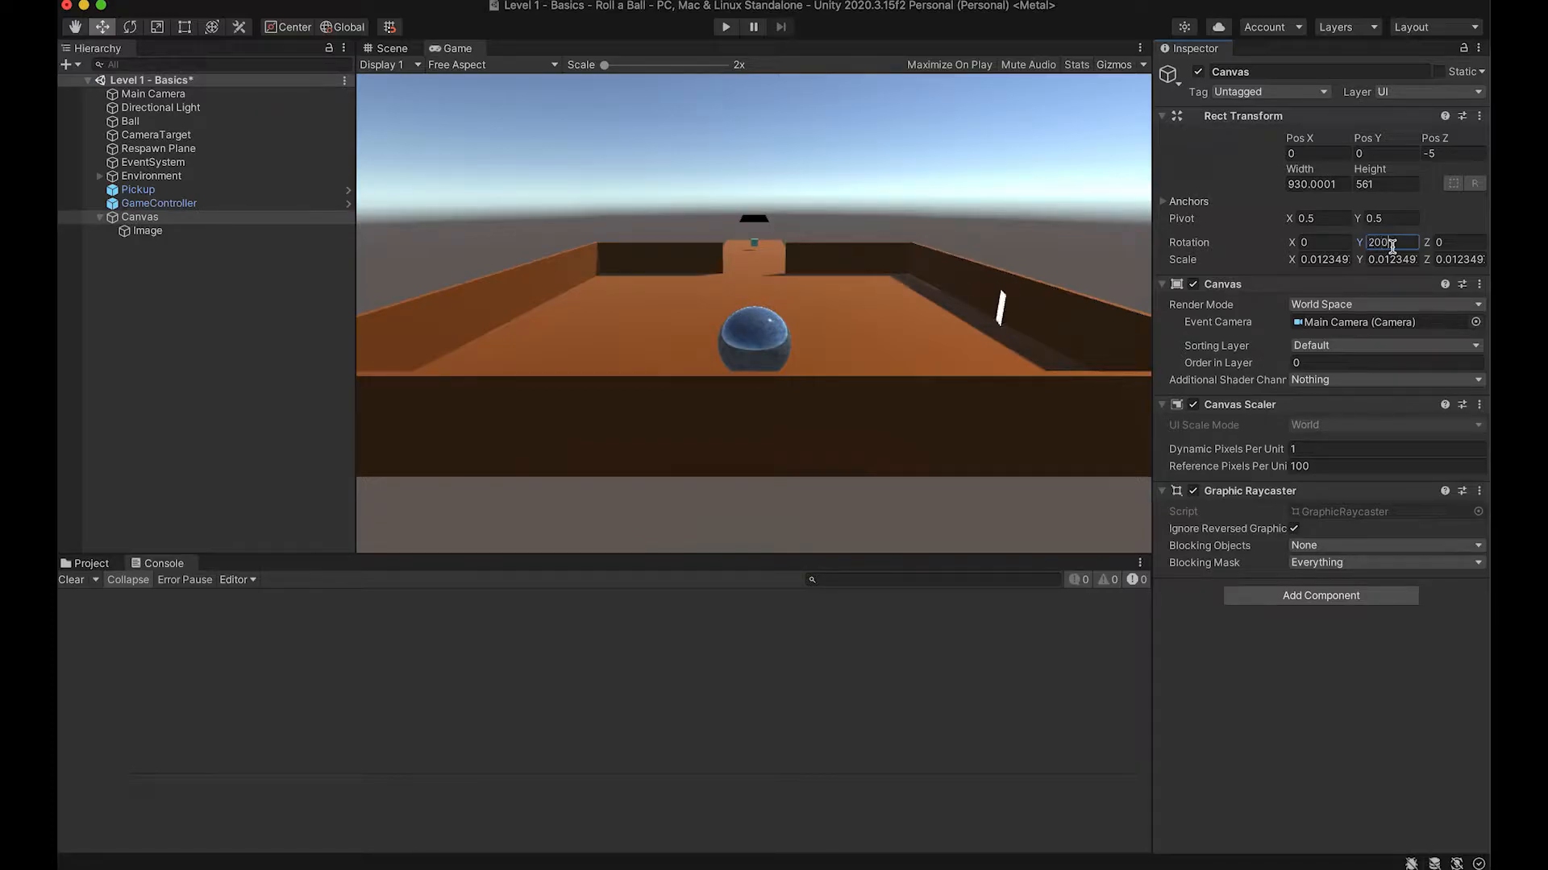
Step: Examine the world-space Canvas in the Scene view and run a short play test in the Game view
{"action": "left_click", "coordinate": [389, 50]}
{"action": "scroll", "coordinate": [586, 410], "scroll_direction": "up", "scroll_amount": 5}
{"action": "scroll", "coordinate": [586, 410], "scroll_direction": "down", "scroll_amount": 5}
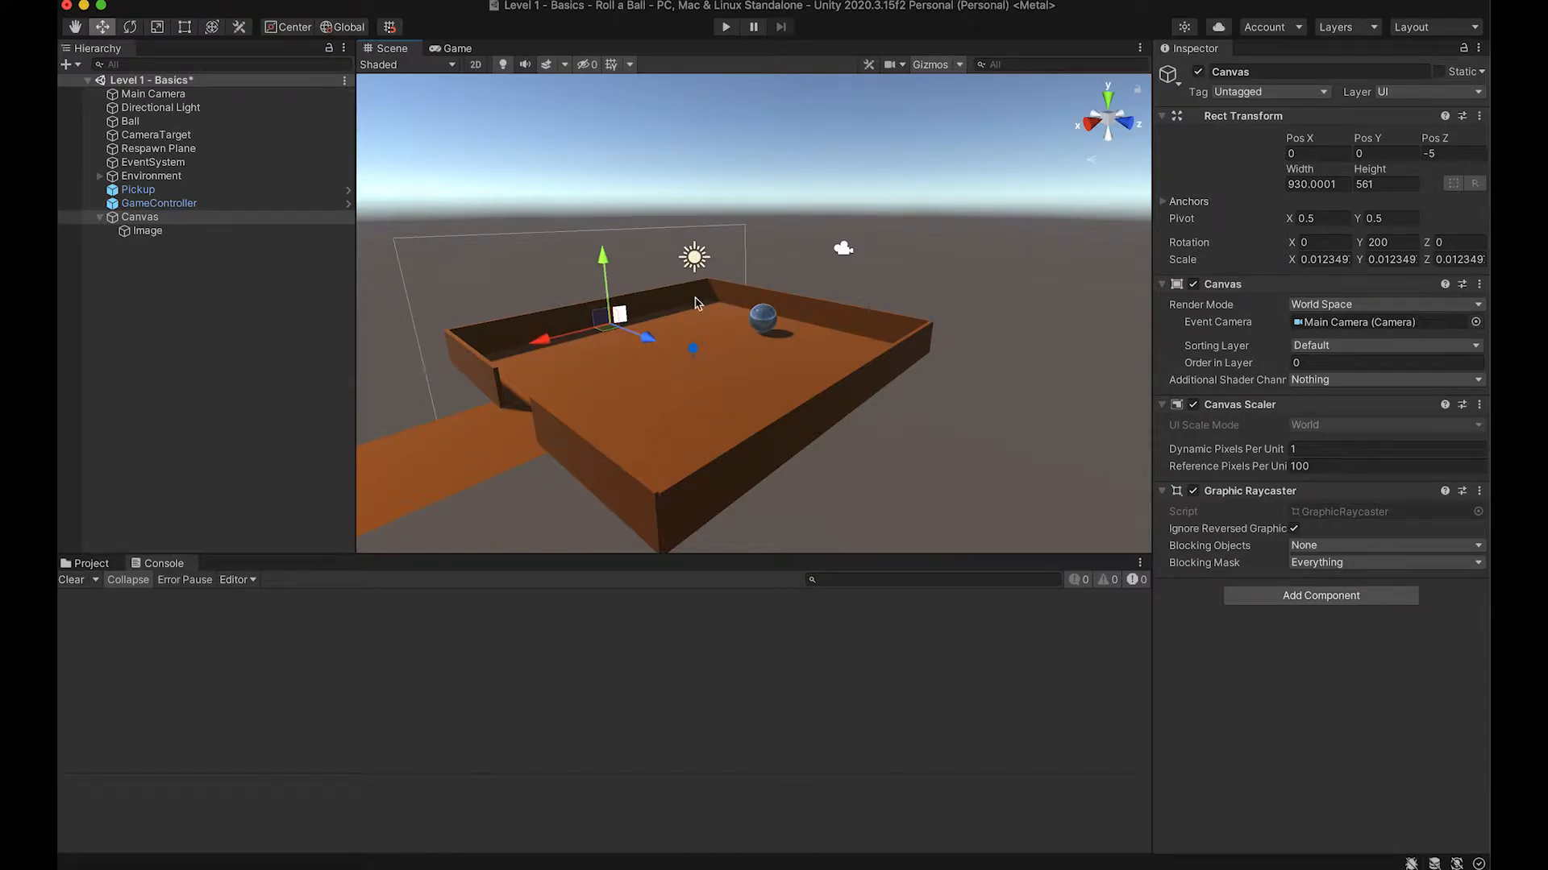
{"action": "left_click", "coordinate": [455, 50]}
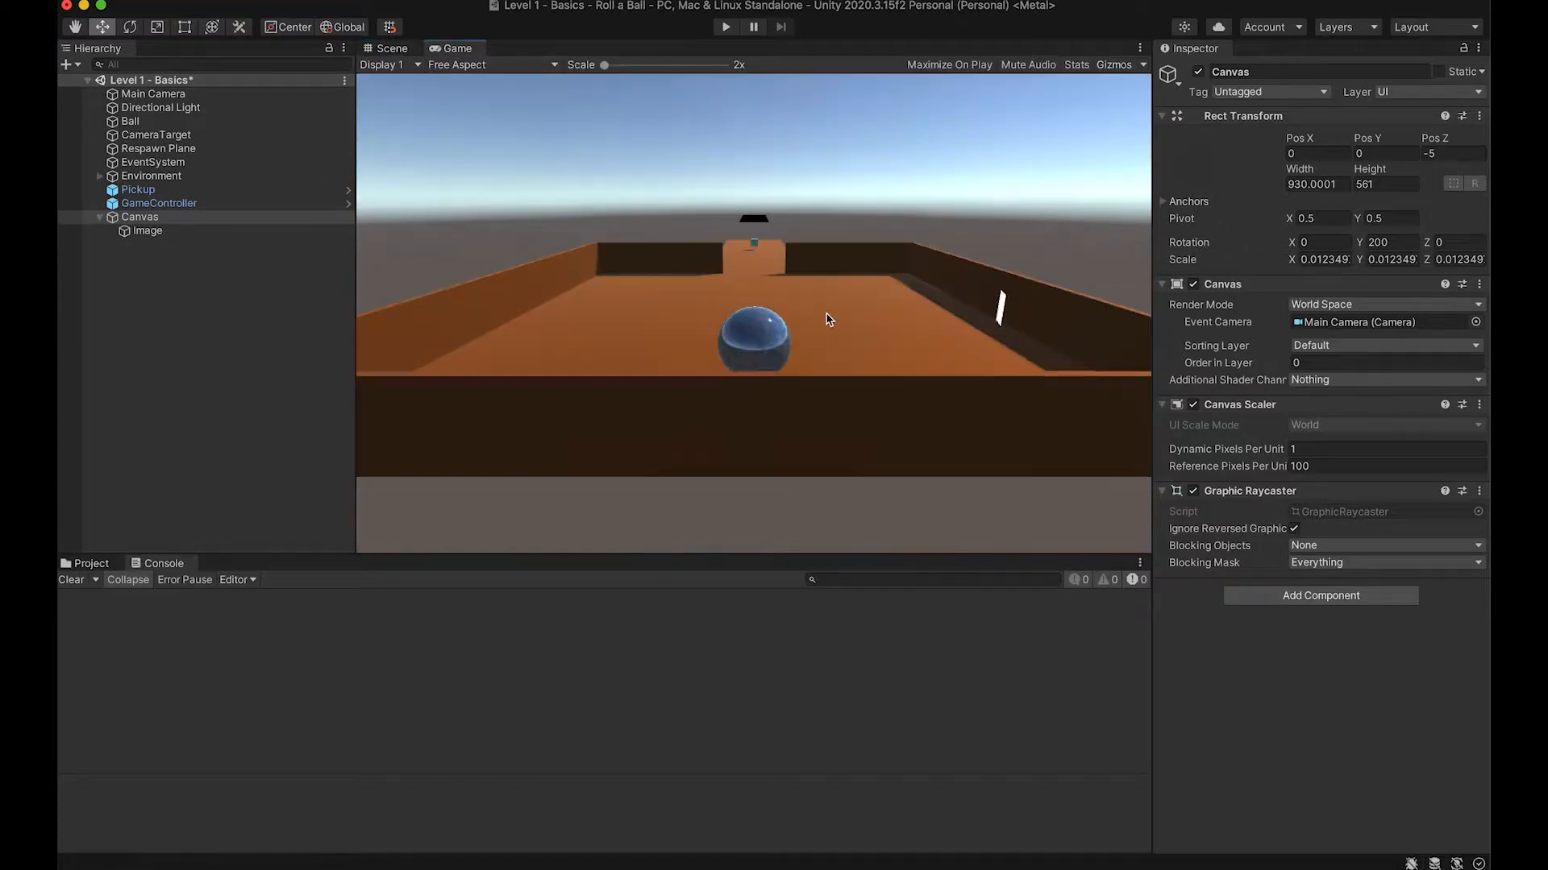
{"action": "left_click", "coordinate": [726, 27]}
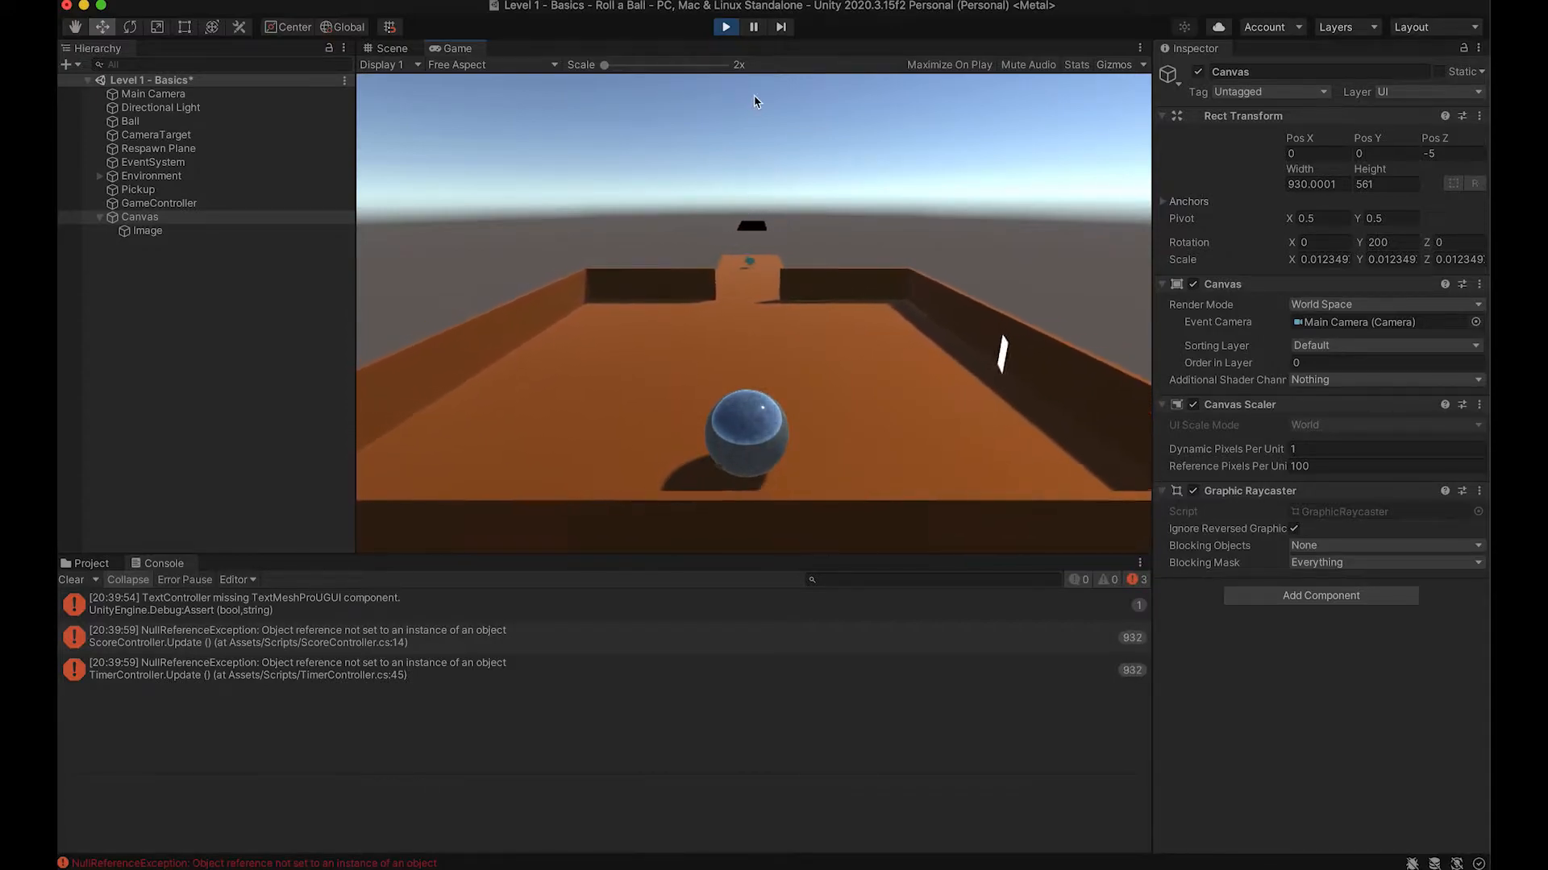
{"action": "left_click", "coordinate": [726, 27]}
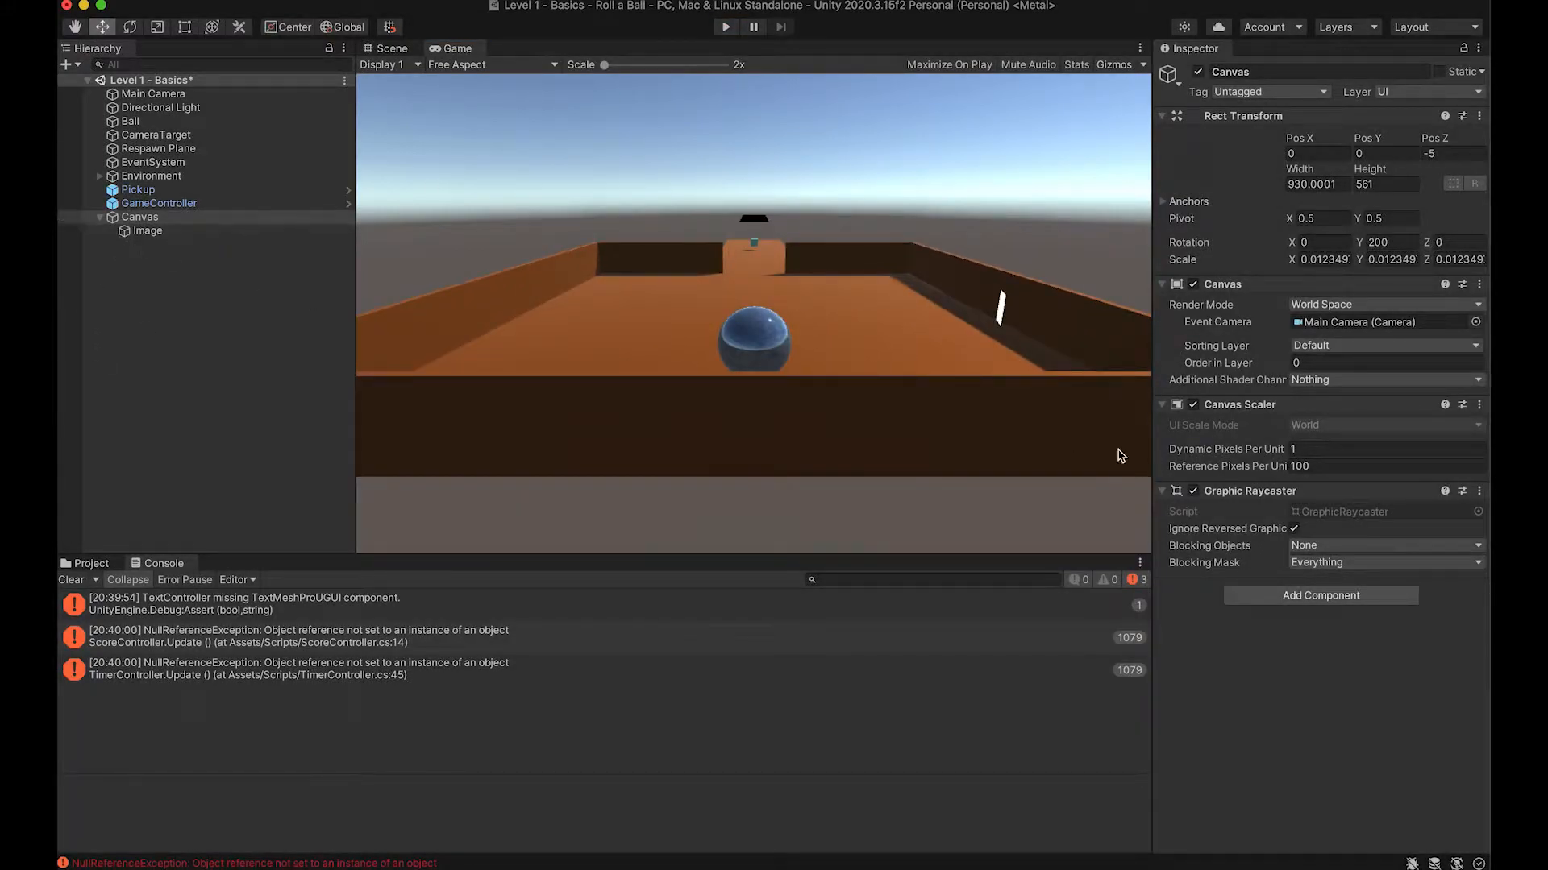
Step: Switch the Canvas's render mode to Screen Space - Overlay and open its Sort Order value
{"action": "left_click", "coordinate": [1322, 311]}
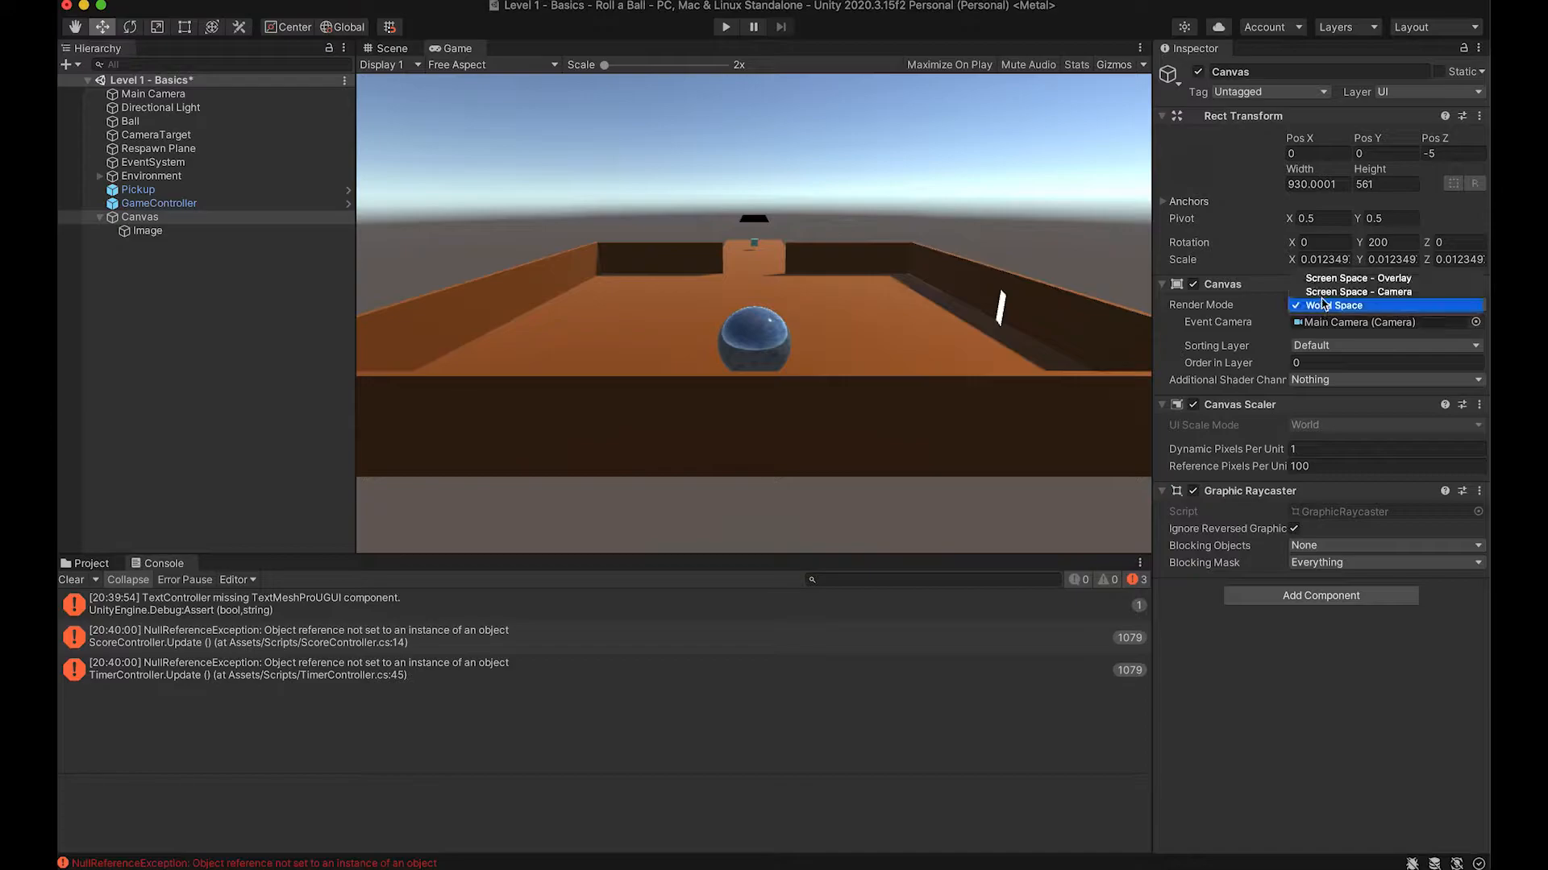
{"action": "left_click", "coordinate": [1329, 278]}
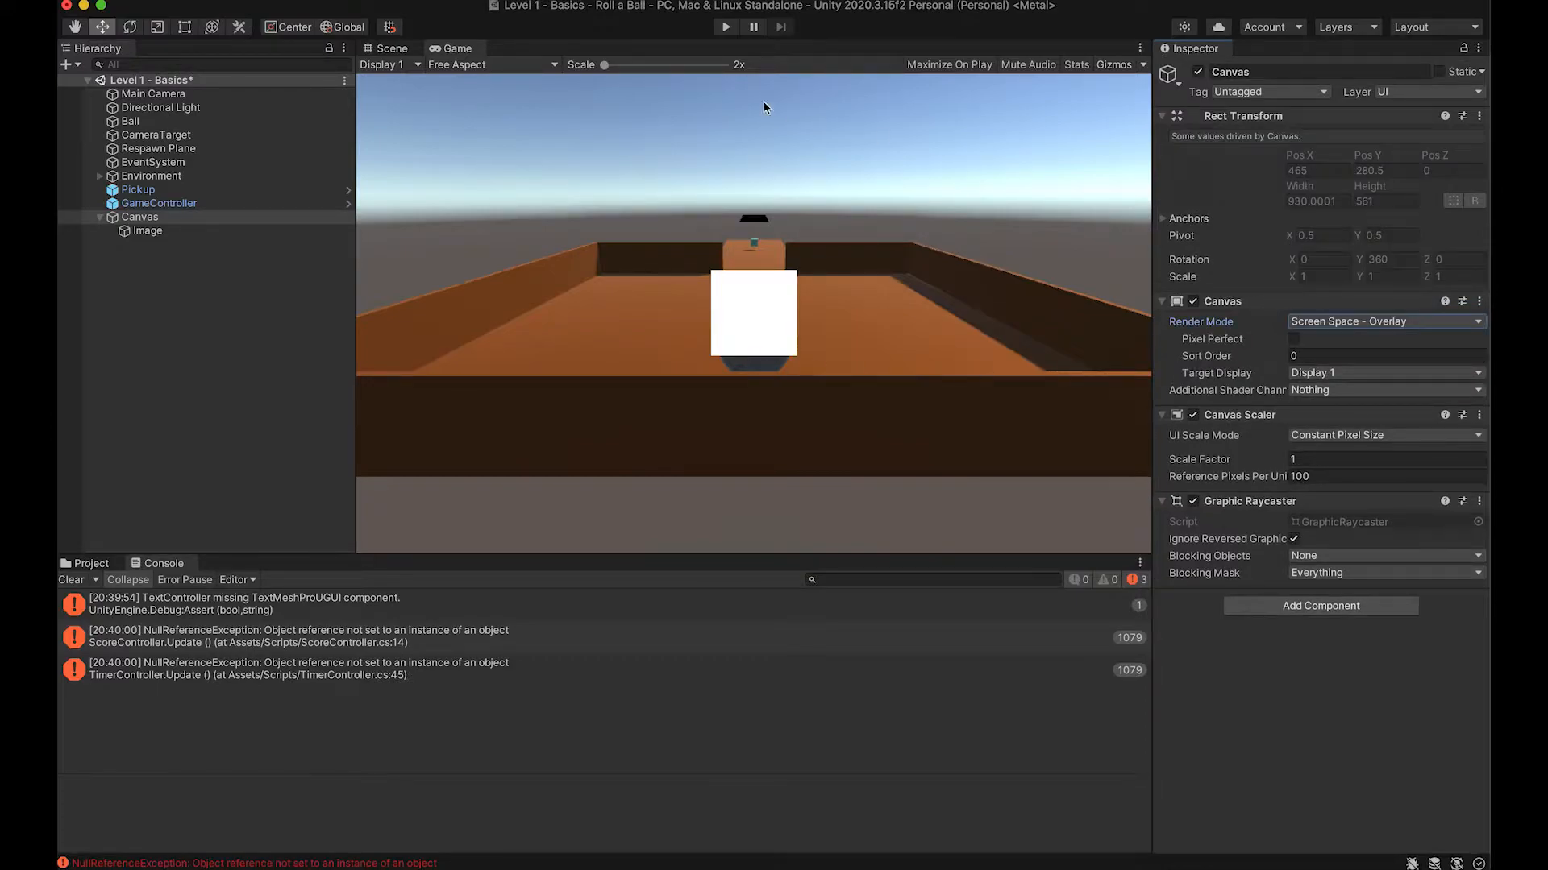
{"action": "left_click", "coordinate": [179, 233]}
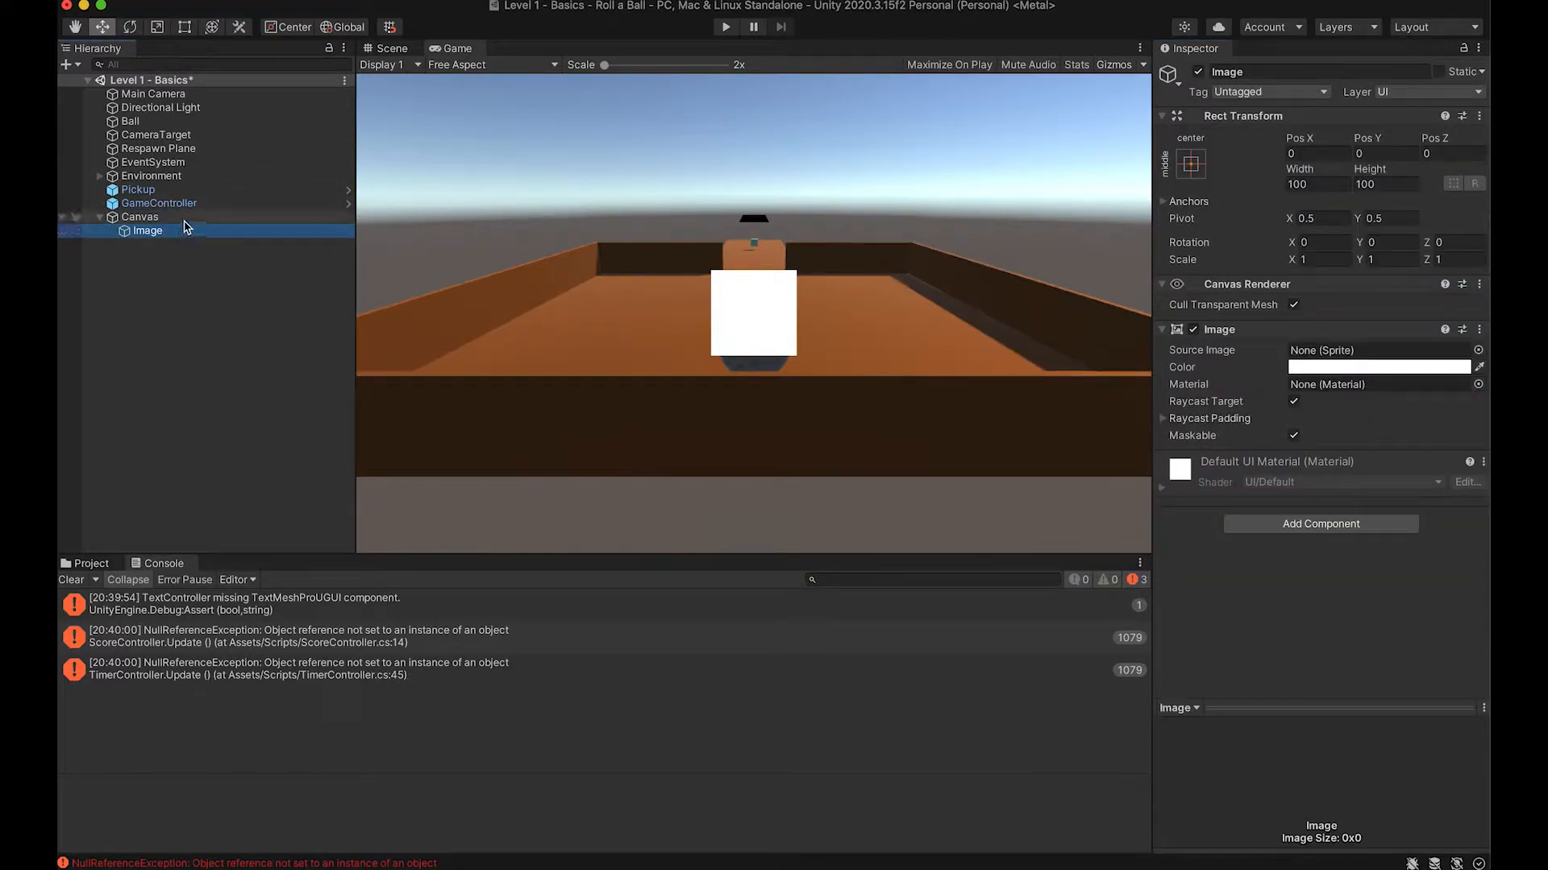
{"action": "left_click", "coordinate": [184, 217]}
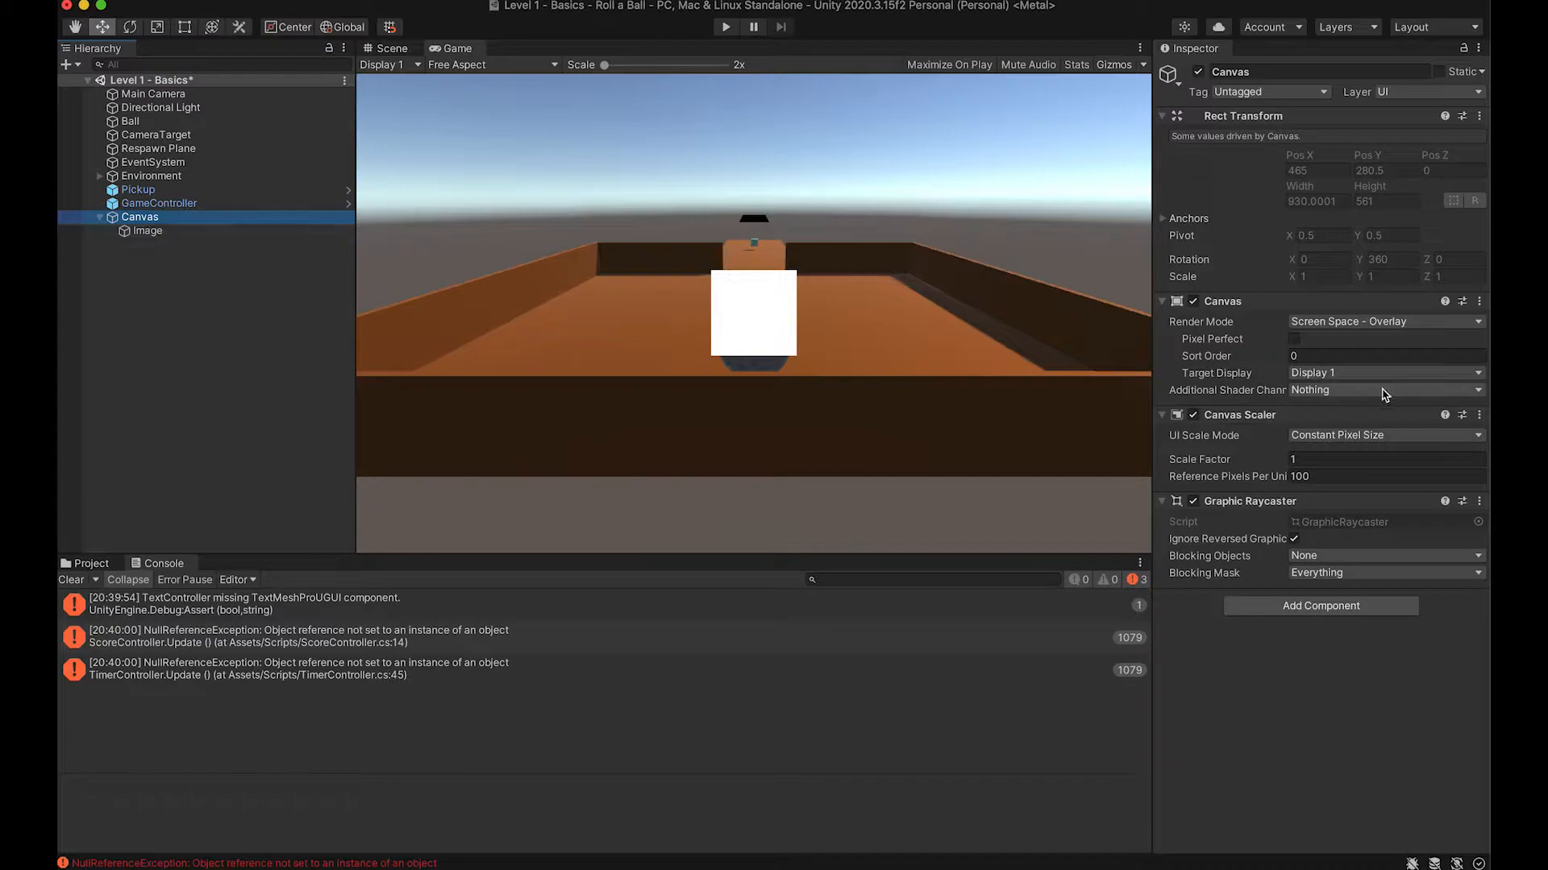
{"action": "left_click", "coordinate": [1323, 355]}
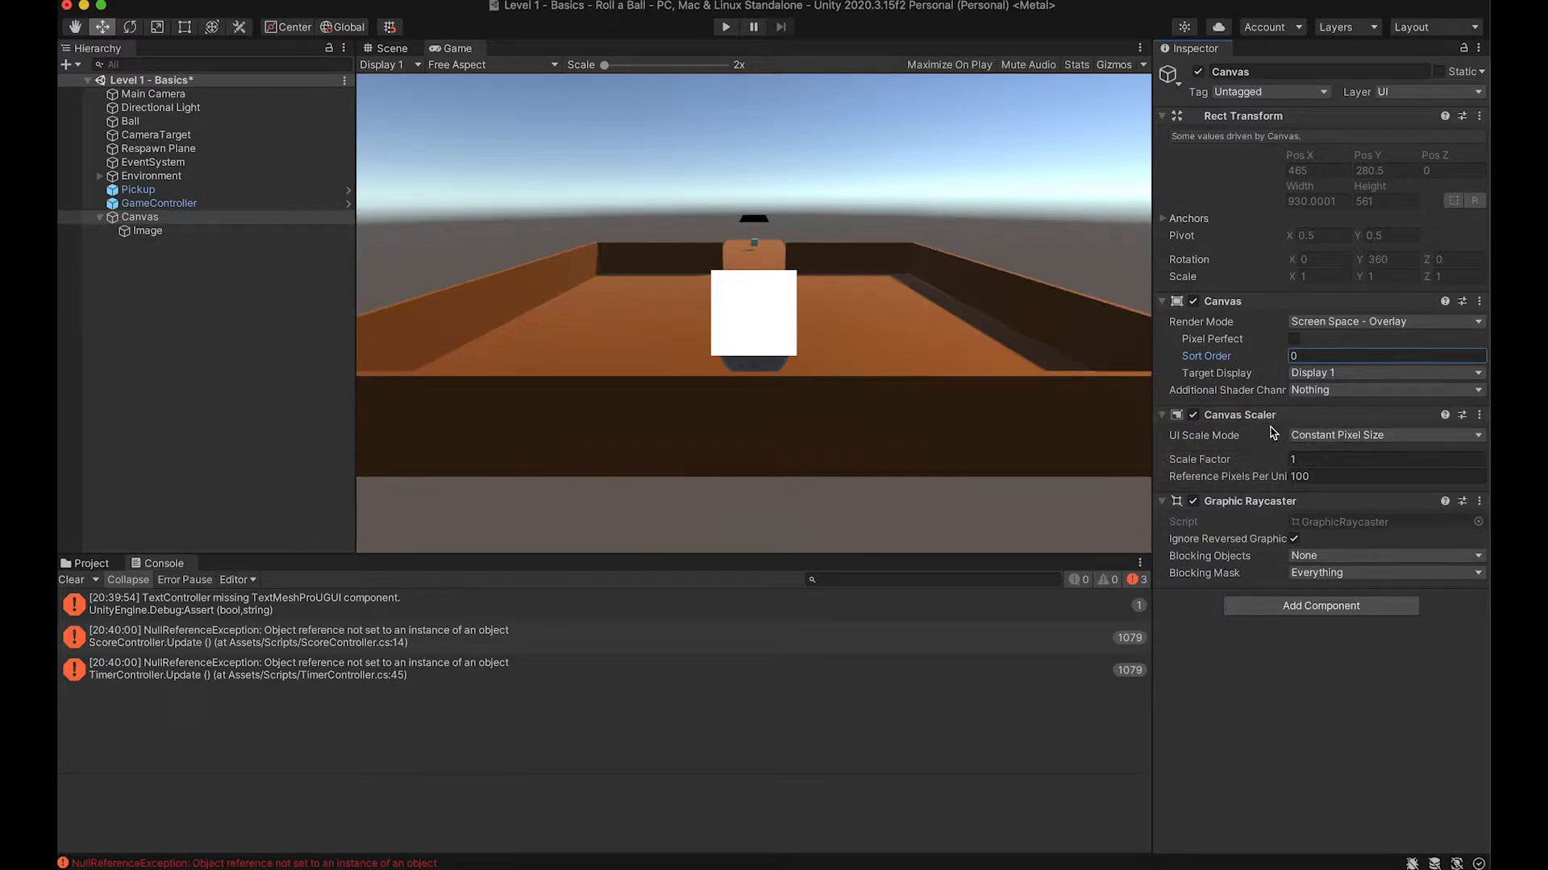
Step: Try an Image size of 1920 by 1080 and frame the Image in the Scene view
{"action": "left_click", "coordinate": [161, 231]}
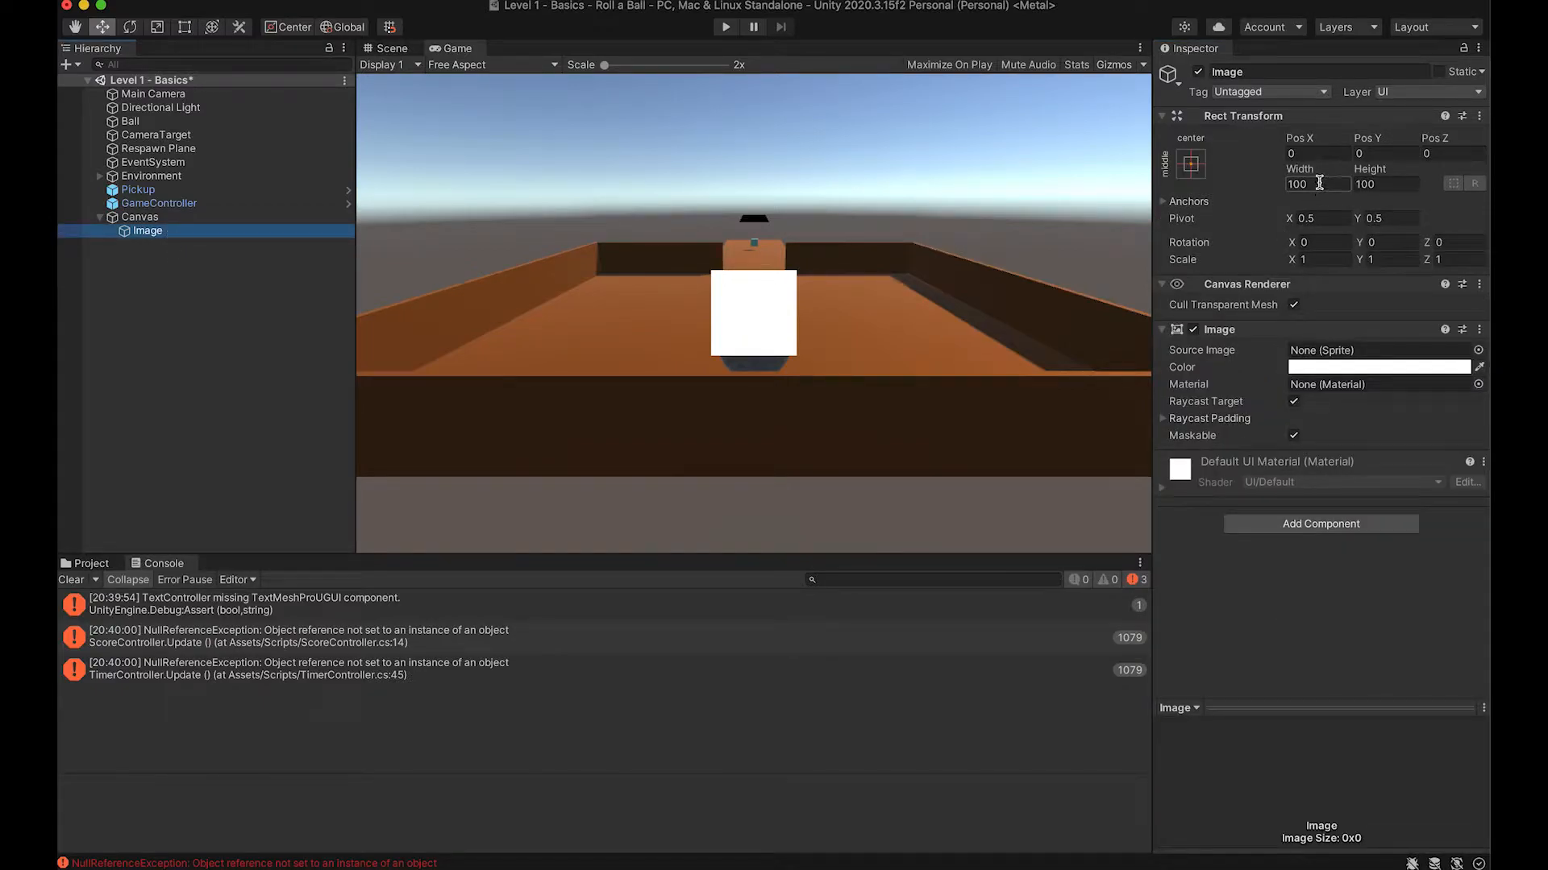
{"action": "left_click", "coordinate": [1322, 184]}
{"action": "type", "text": "1920"}
{"action": "key", "text": "Tab"}
{"action": "type", "text": "1080"}
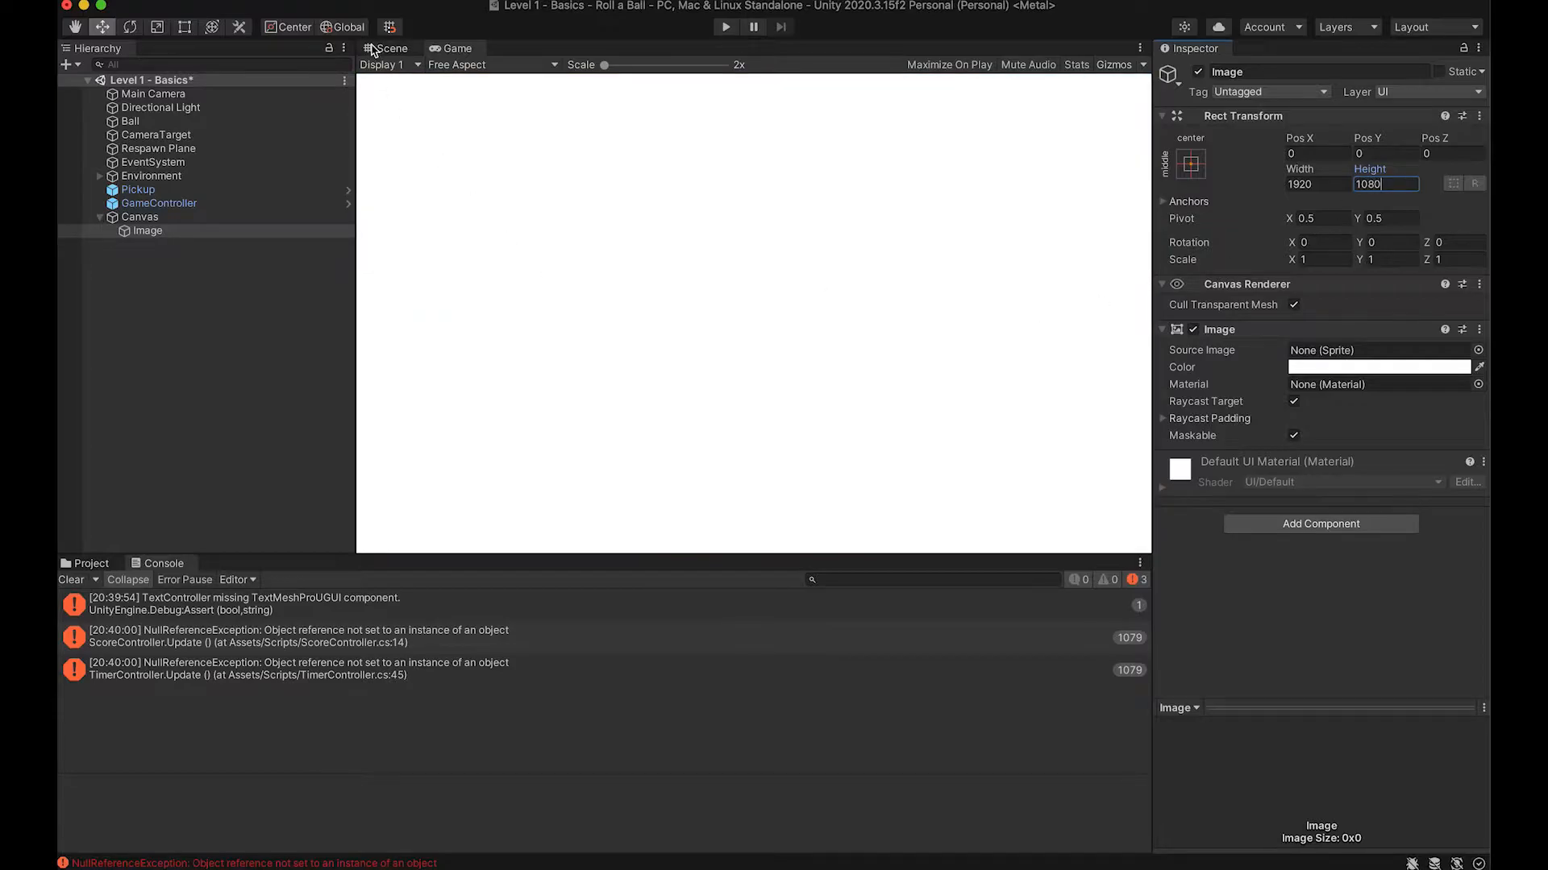
{"action": "left_click", "coordinate": [385, 49]}
{"action": "key", "text": "f"}
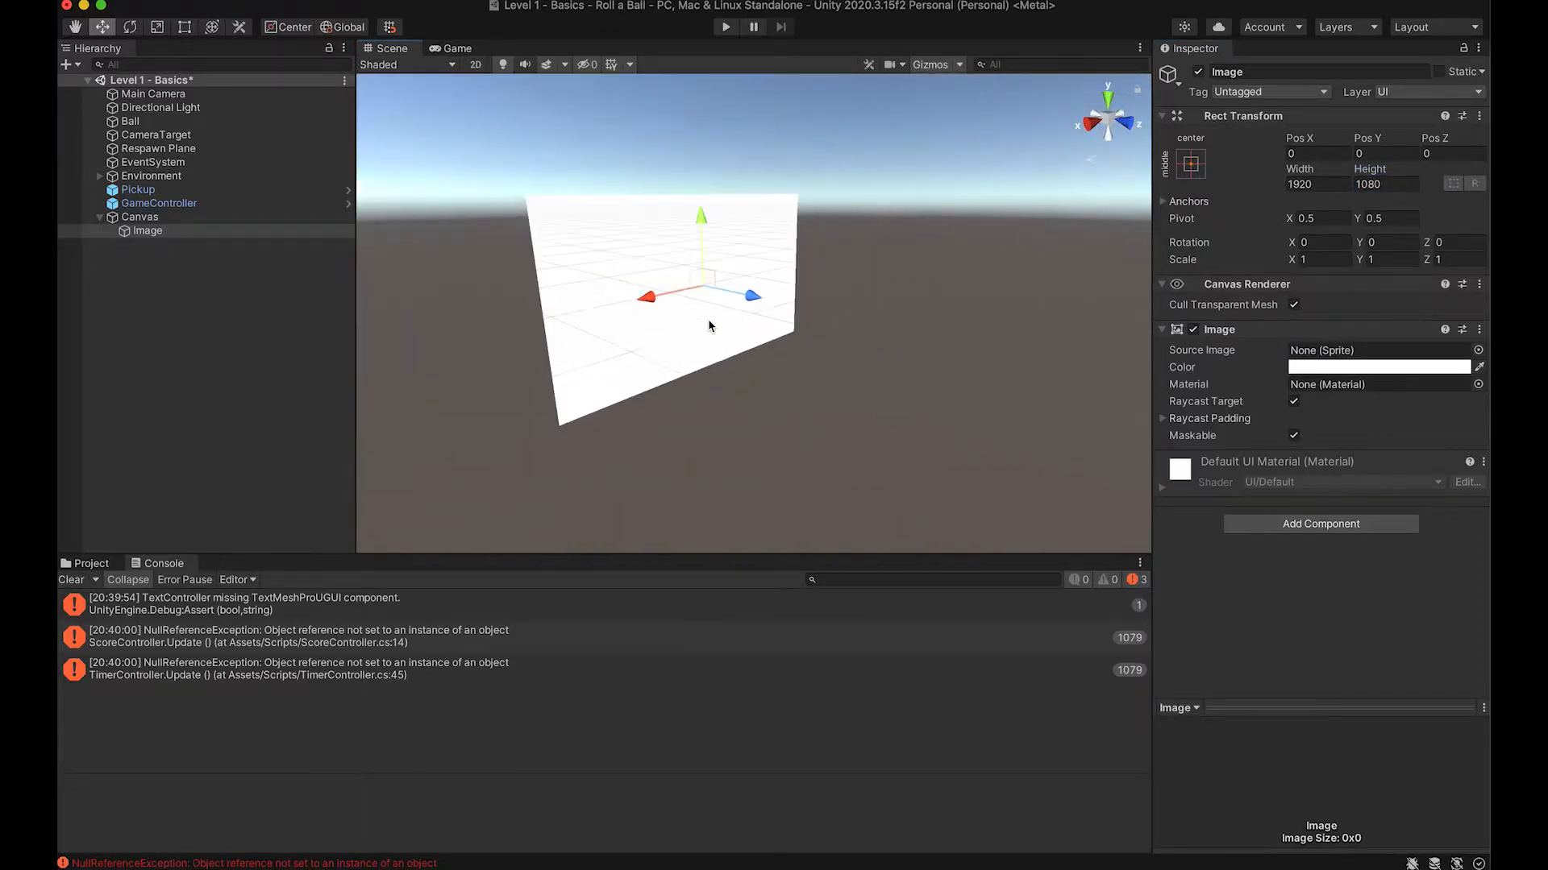
Step: Undo the Image's width and height changes and return to the Game view
{"action": "left_click", "coordinate": [141, 217]}
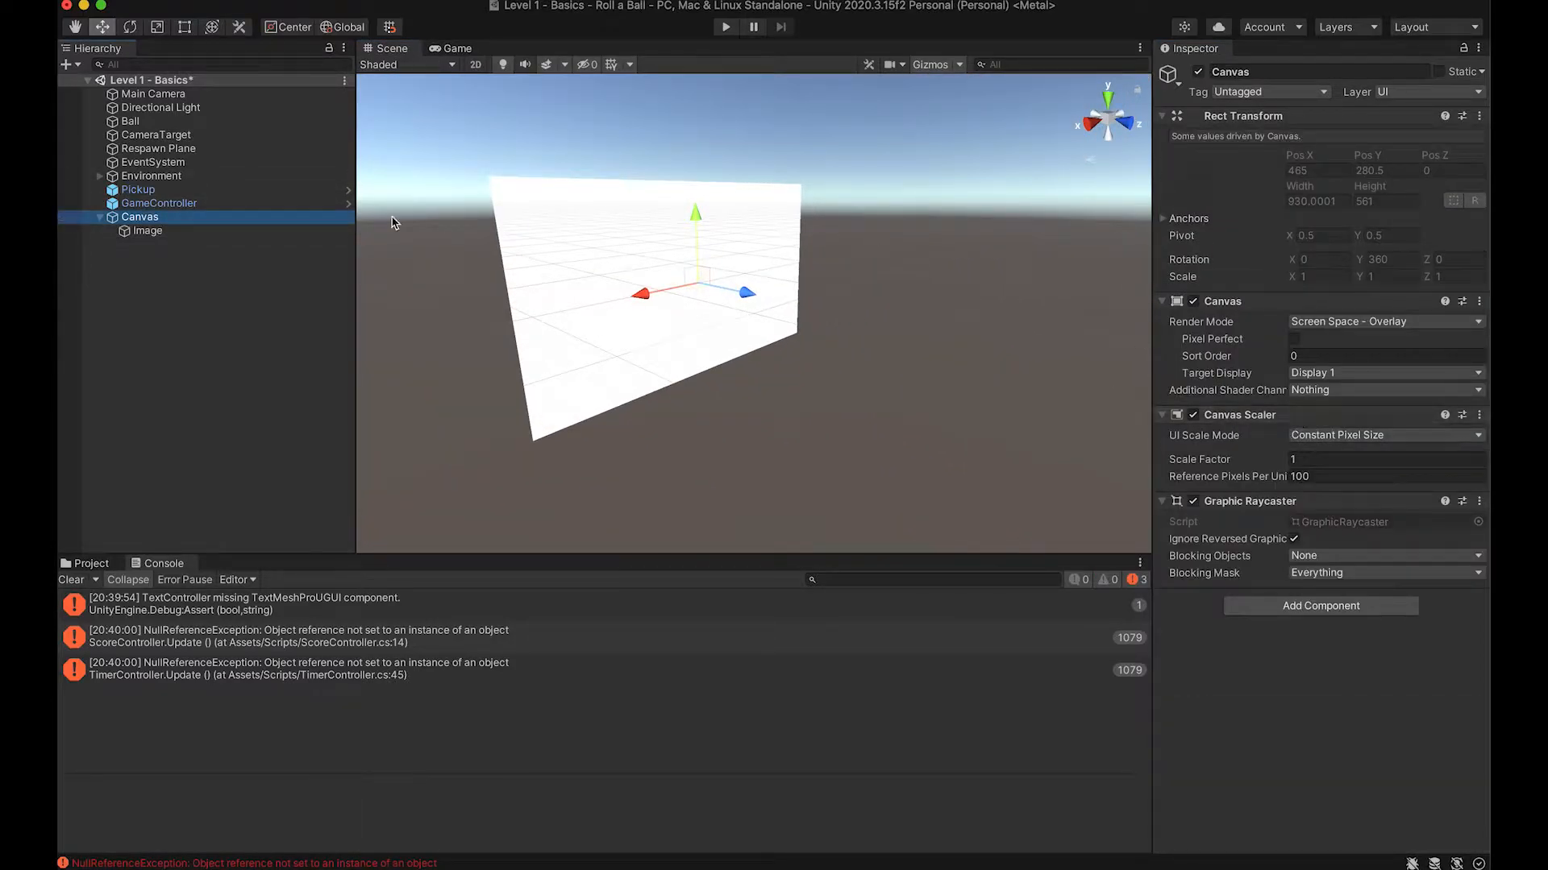
{"action": "left_click", "coordinate": [259, 230]}
{"action": "key", "text": "Up"}
{"action": "key", "text": "Down"}
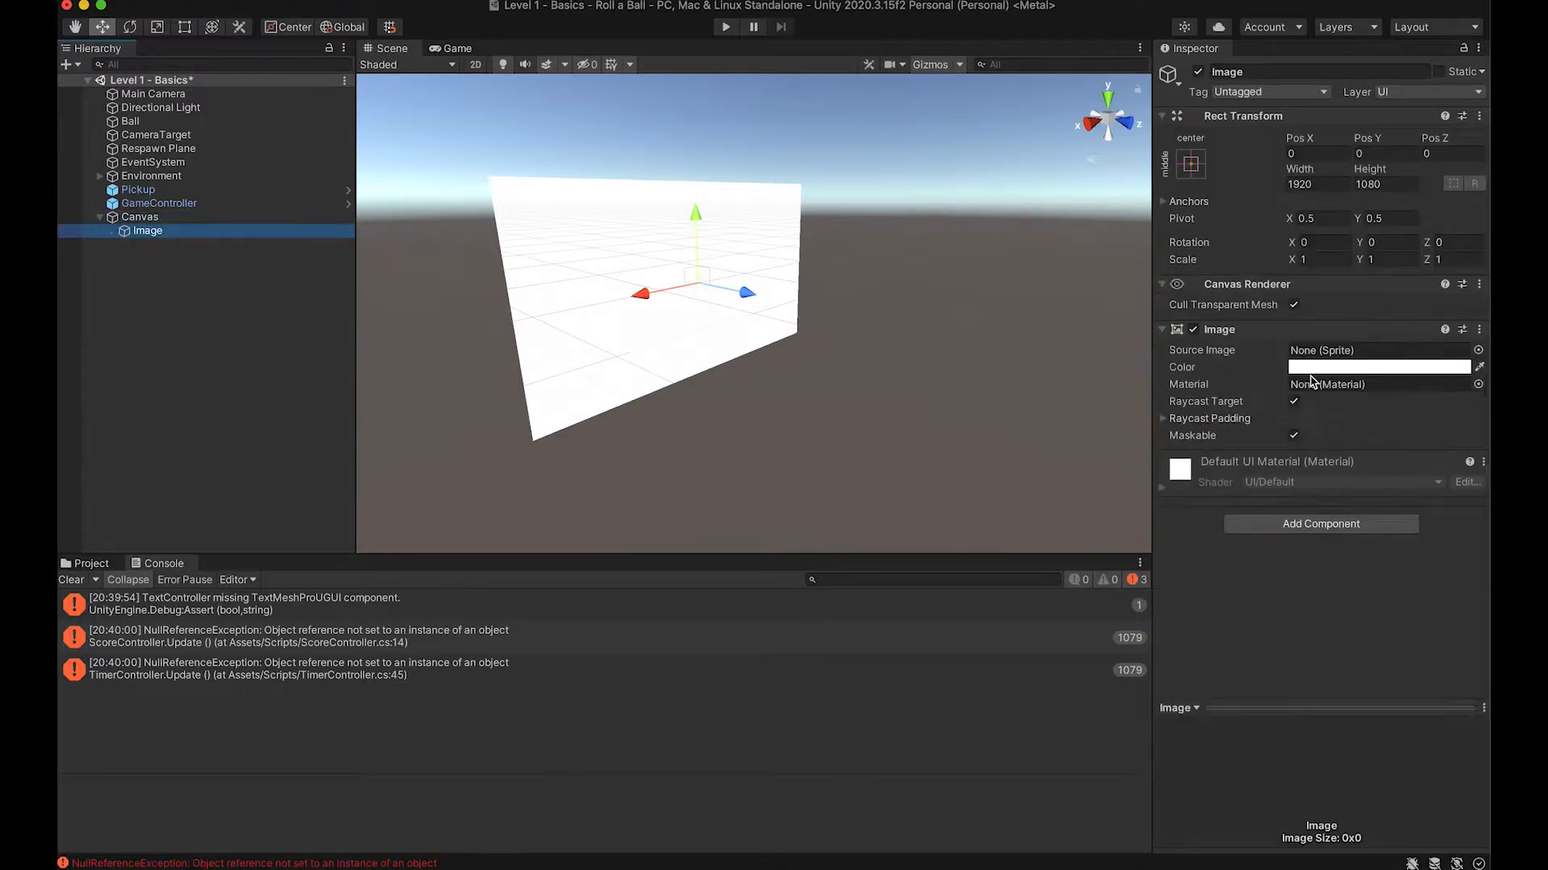
{"action": "key", "text": "super+z"}
{"action": "key", "text": "super+z"}
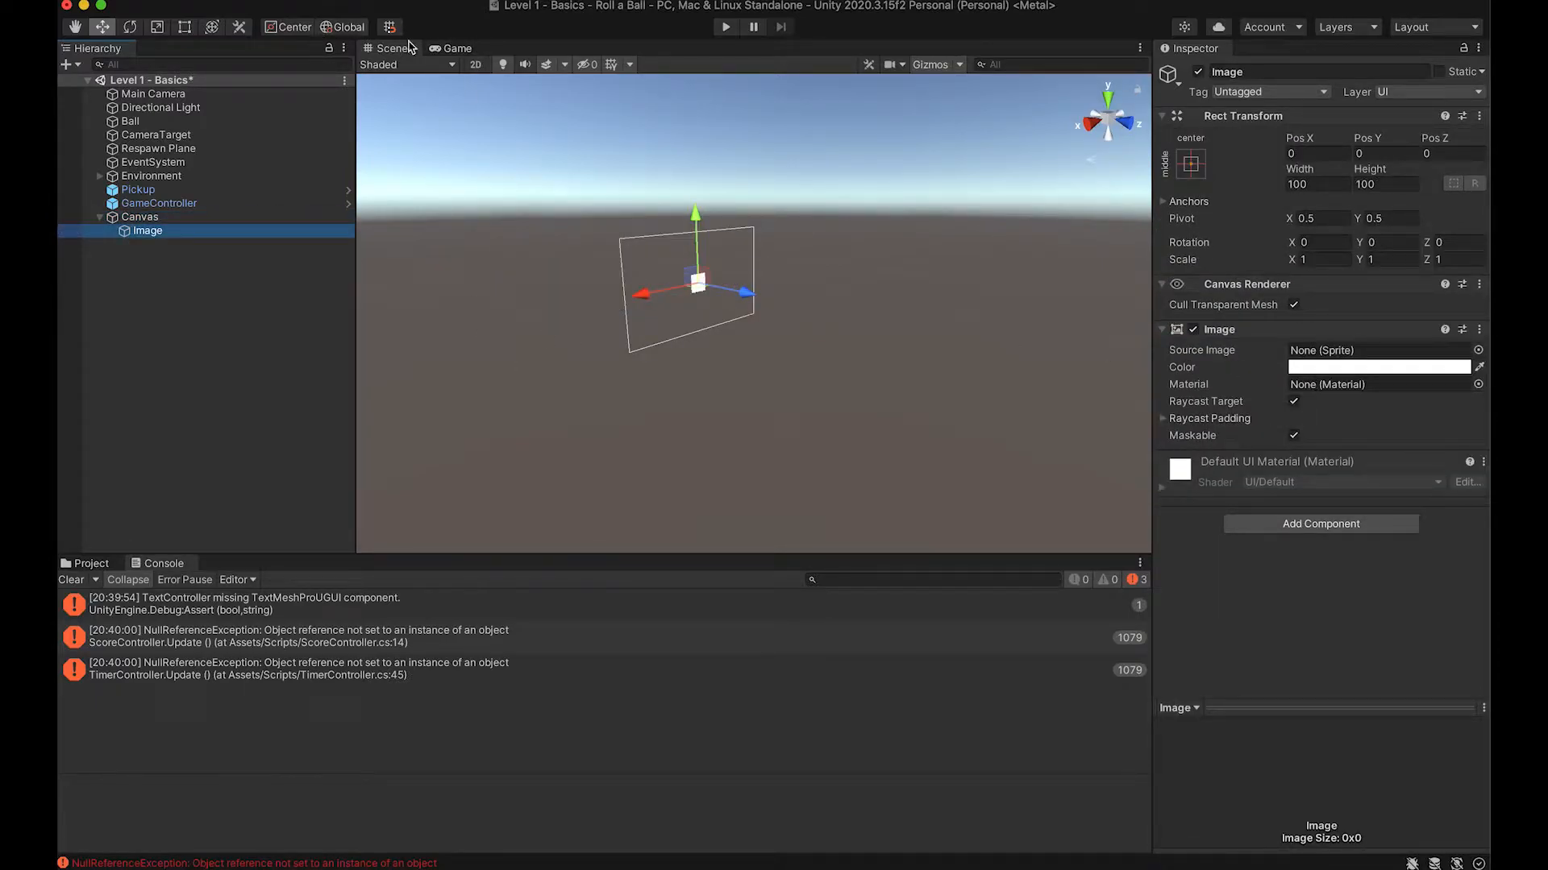
{"action": "left_click", "coordinate": [456, 49]}
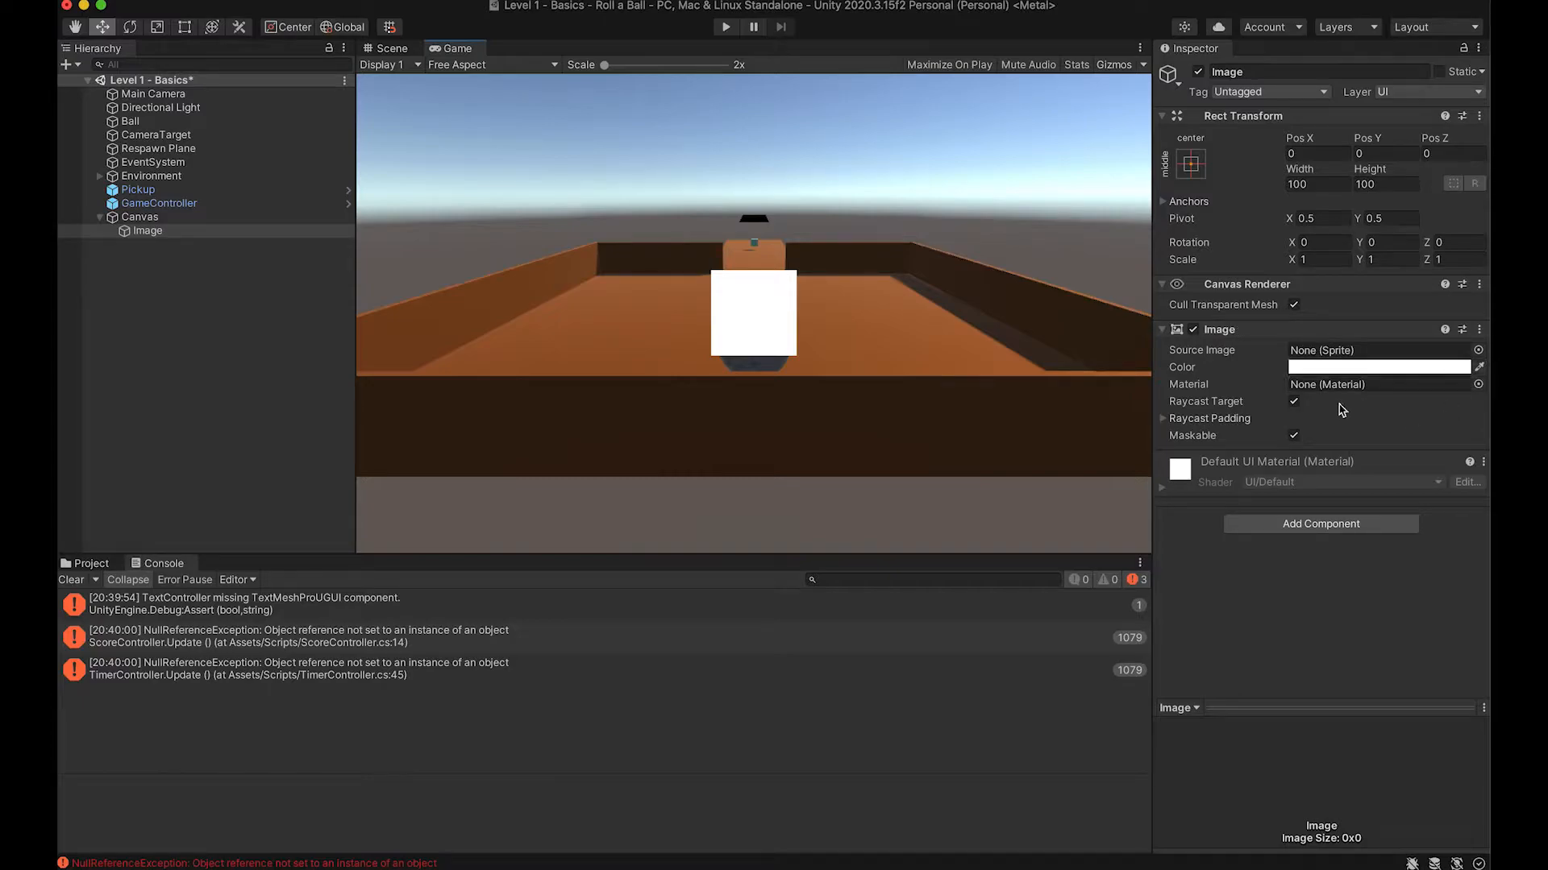
Step: Resize the Game view to compare the Canvas Scaler's Constant Pixel Size and Constant Physical Size modes
{"action": "left_click", "coordinate": [193, 218]}
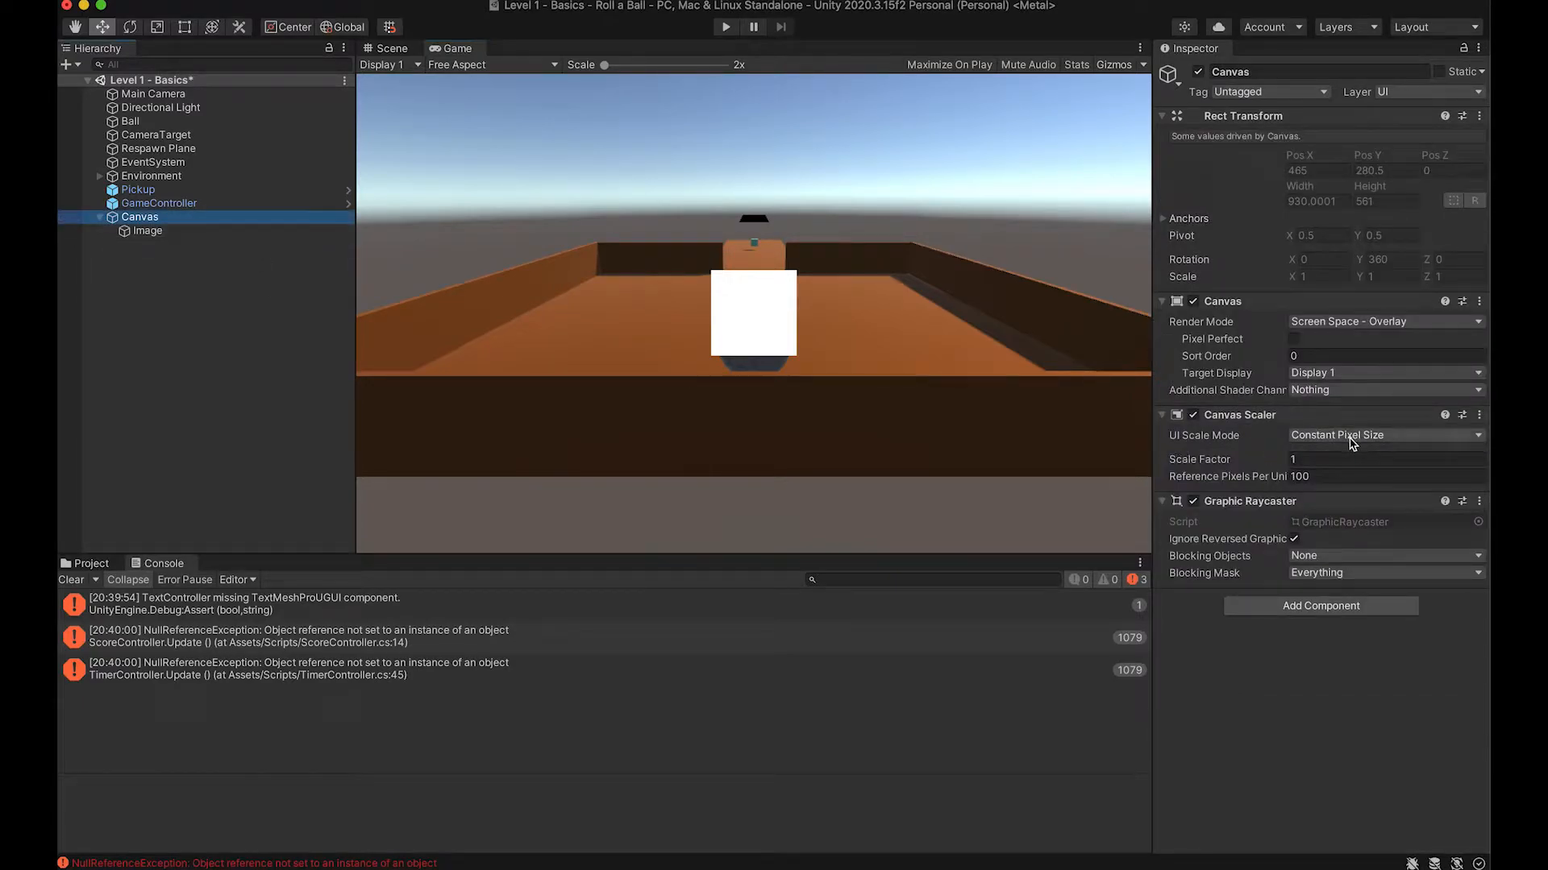
{"action": "left_click_drag", "start_coordinate": [675, 553], "coordinate": [690, 475]}
{"action": "left_click", "coordinate": [1327, 437]}
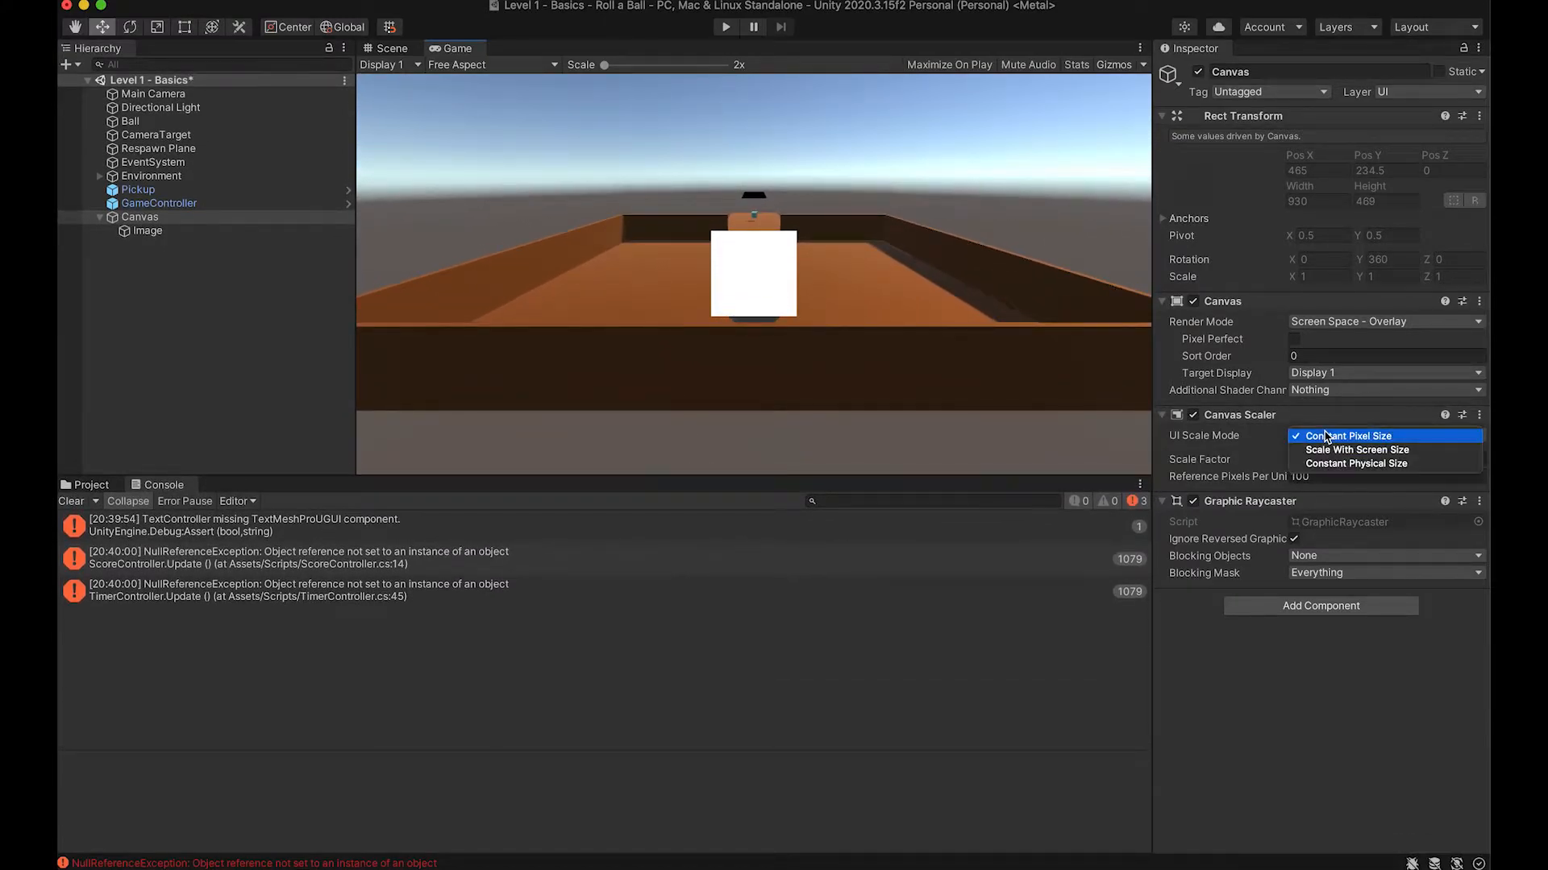
{"action": "left_click", "coordinate": [1338, 461]}
{"action": "left_click_drag", "start_coordinate": [724, 479], "coordinate": [729, 527]}
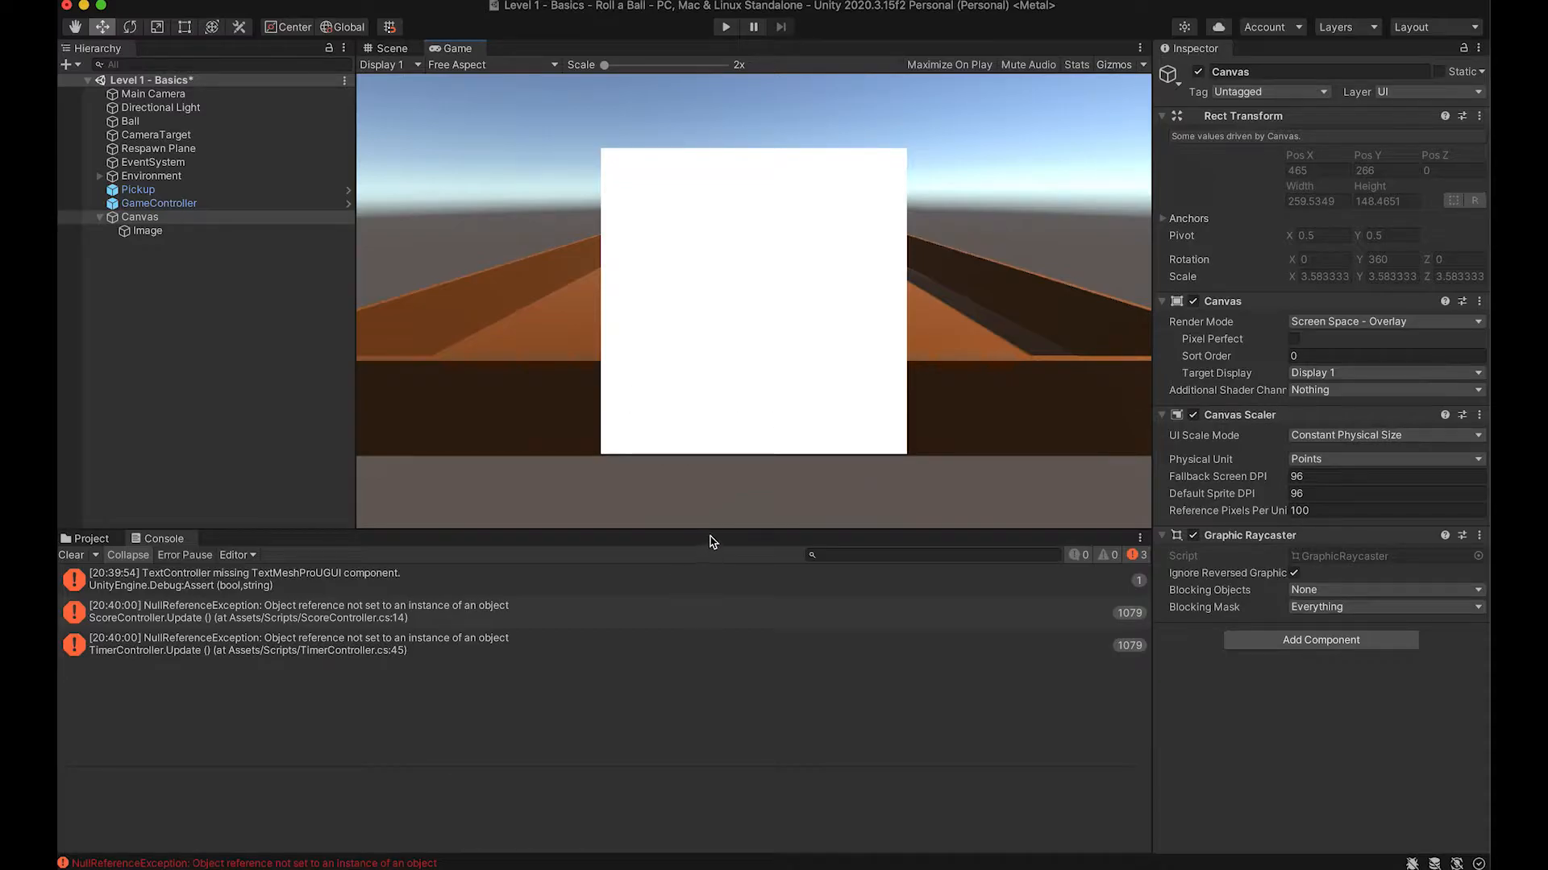
{"action": "mouse_move", "coordinate": [709, 526]}
{"action": "left_mouse_down"}
{"action": "mouse_move", "coordinate": [701, 416]}
{"action": "mouse_move", "coordinate": [685, 520]}
{"action": "left_mouse_up"}
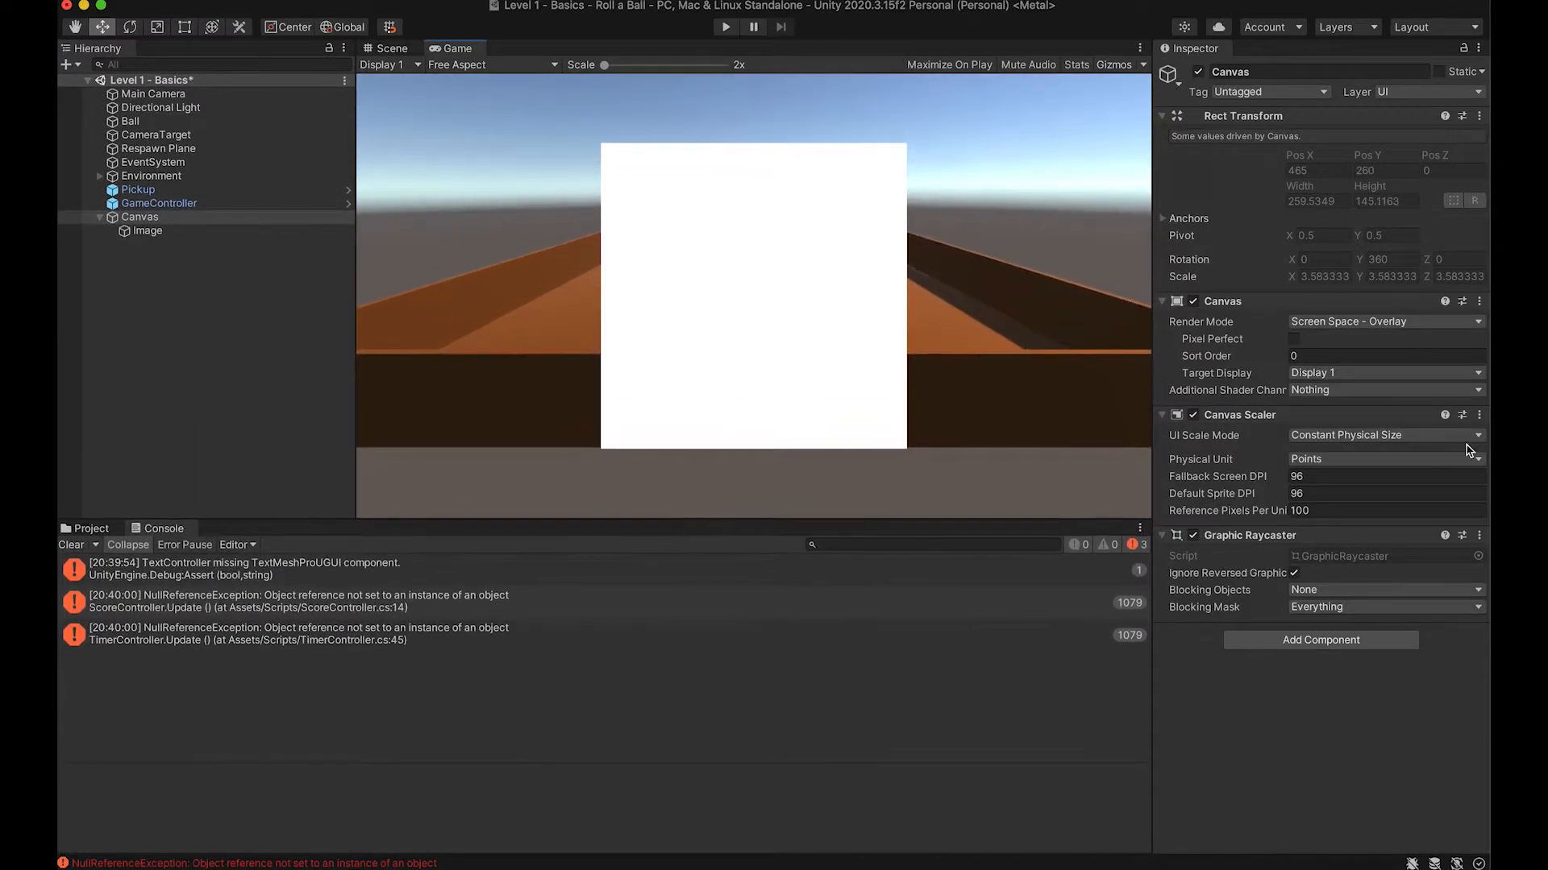
Step: Set the Canvas Scaler to Scale With Screen Size with a reference resolution of 1920 by 1080
{"action": "left_click", "coordinate": [1361, 439]}
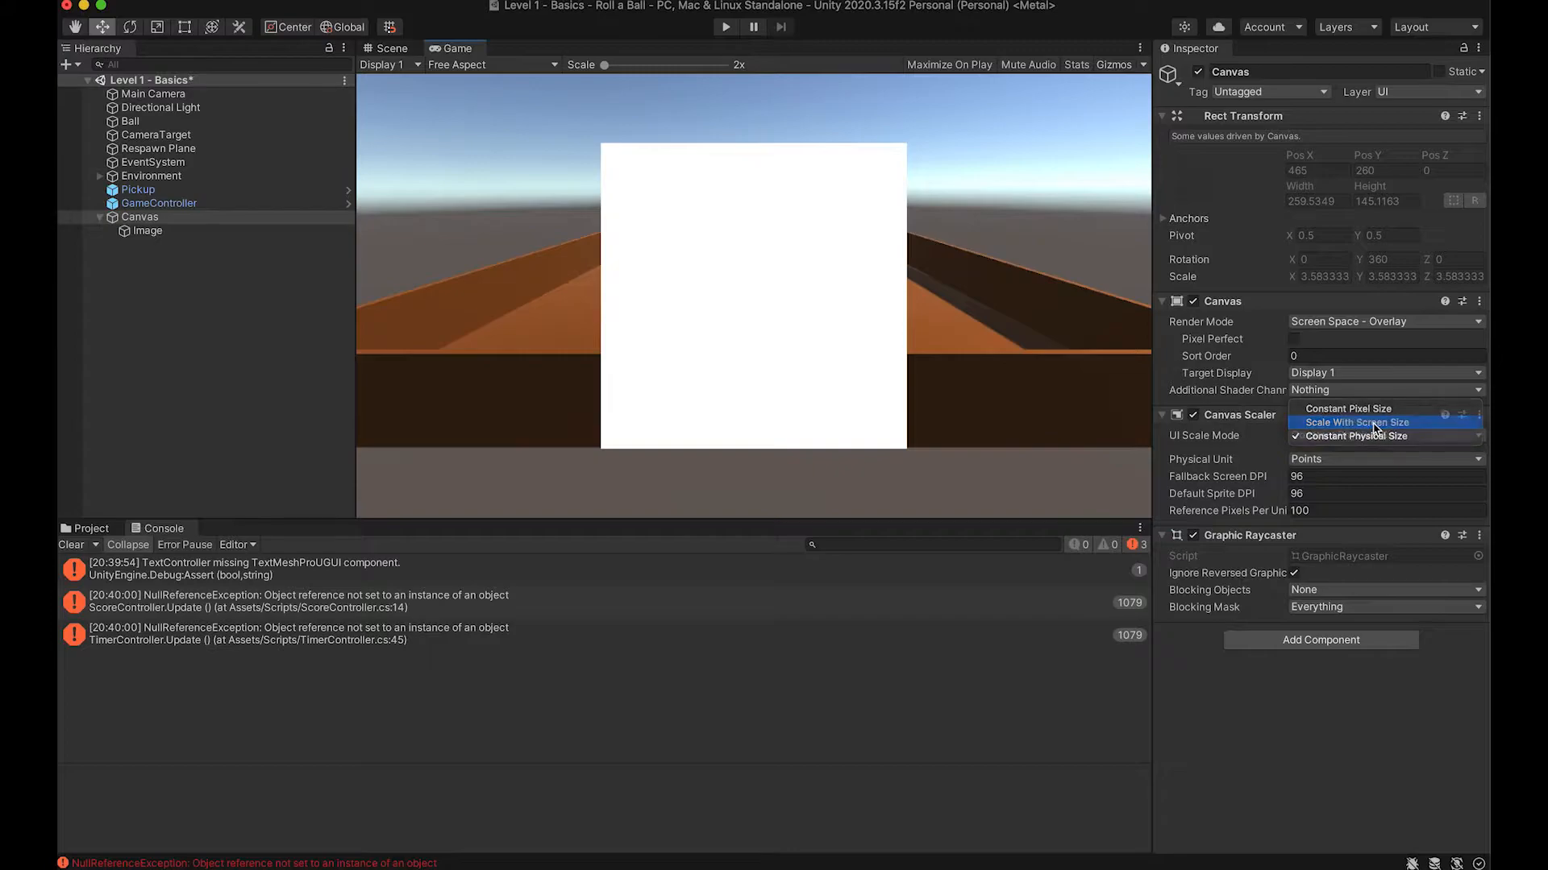
{"action": "left_click", "coordinate": [1370, 421]}
{"action": "left_click", "coordinate": [1317, 460]}
{"action": "type", "text": "1920"}
{"action": "left_click", "coordinate": [1384, 458]}
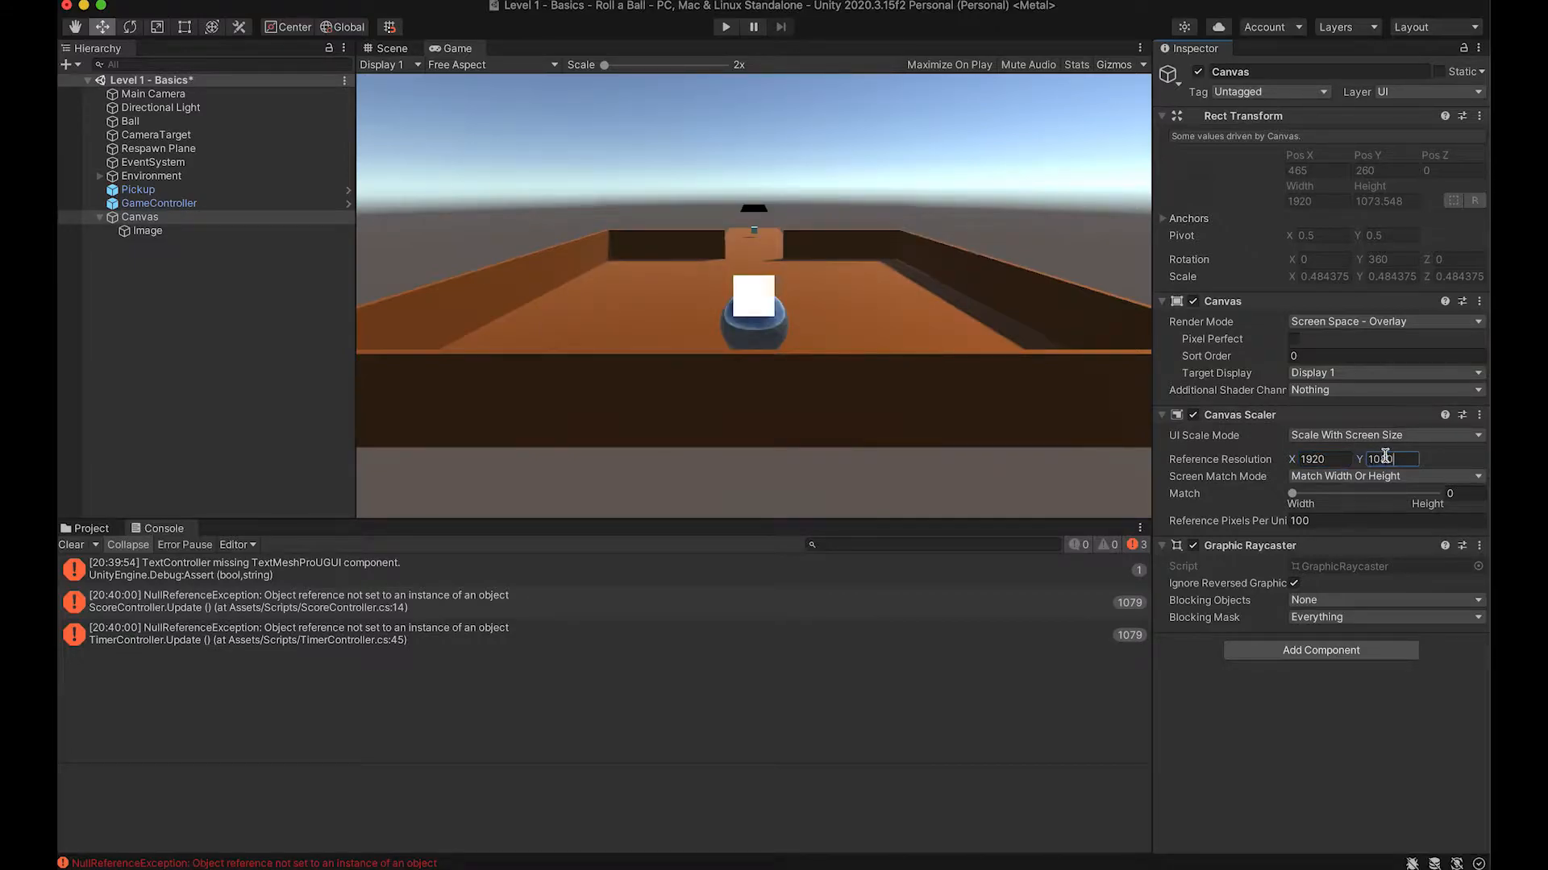
{"action": "left_click", "coordinate": [870, 416]}
{"action": "left_click", "coordinate": [477, 66]}
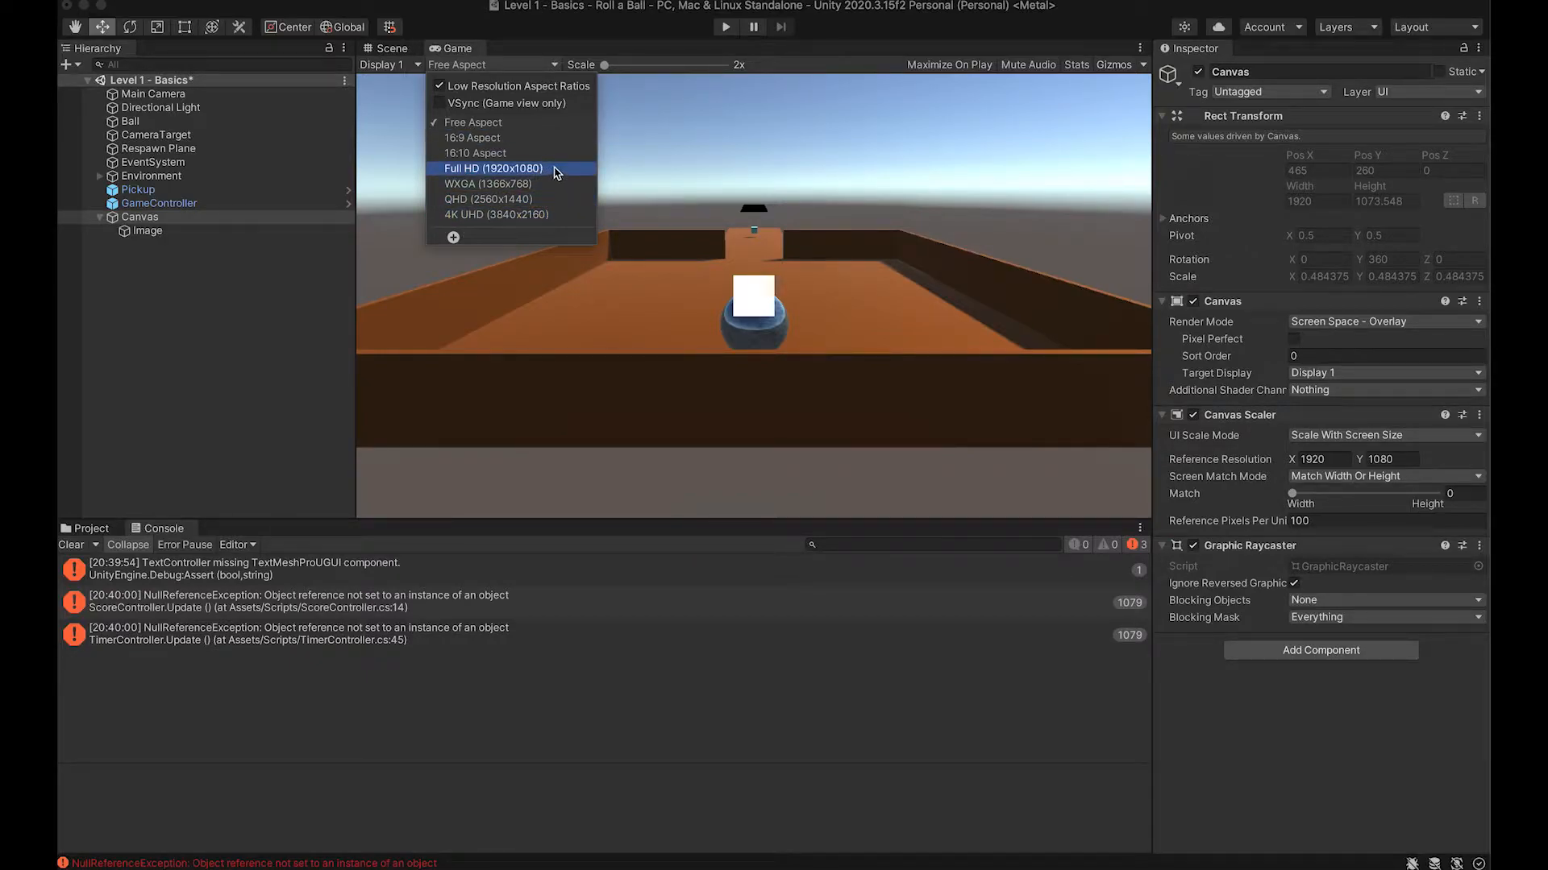
{"action": "left_click", "coordinate": [570, 432]}
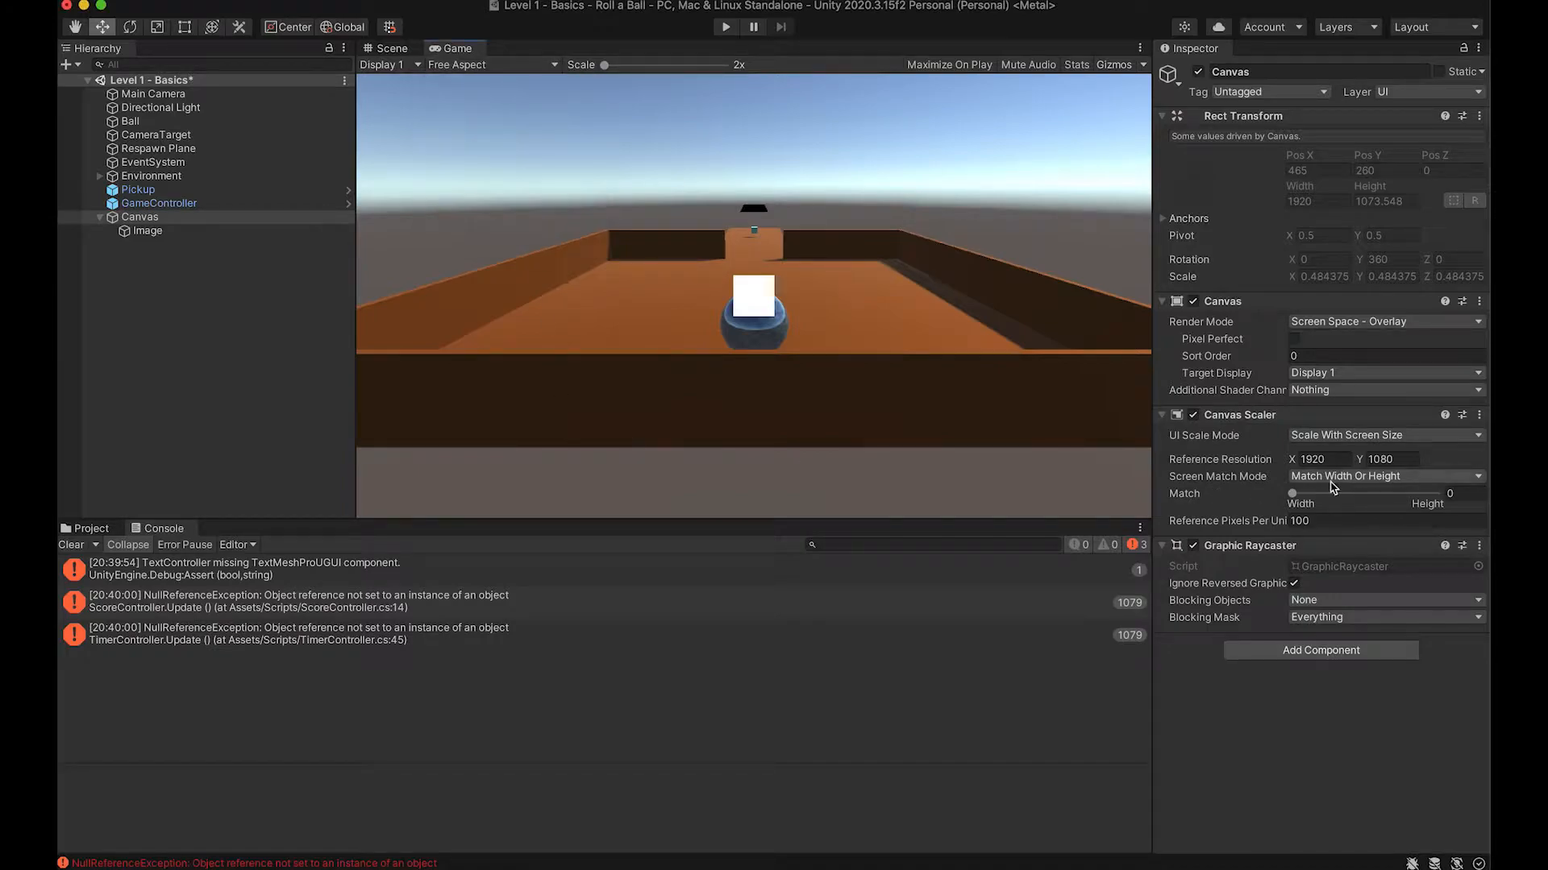
Step: Set the Image's width to 1920 and height to 1080, and test the scaling by resizing the Game view
{"action": "left_click", "coordinate": [148, 230]}
{"action": "left_click", "coordinate": [1327, 153]}
{"action": "left_click", "coordinate": [1324, 182]}
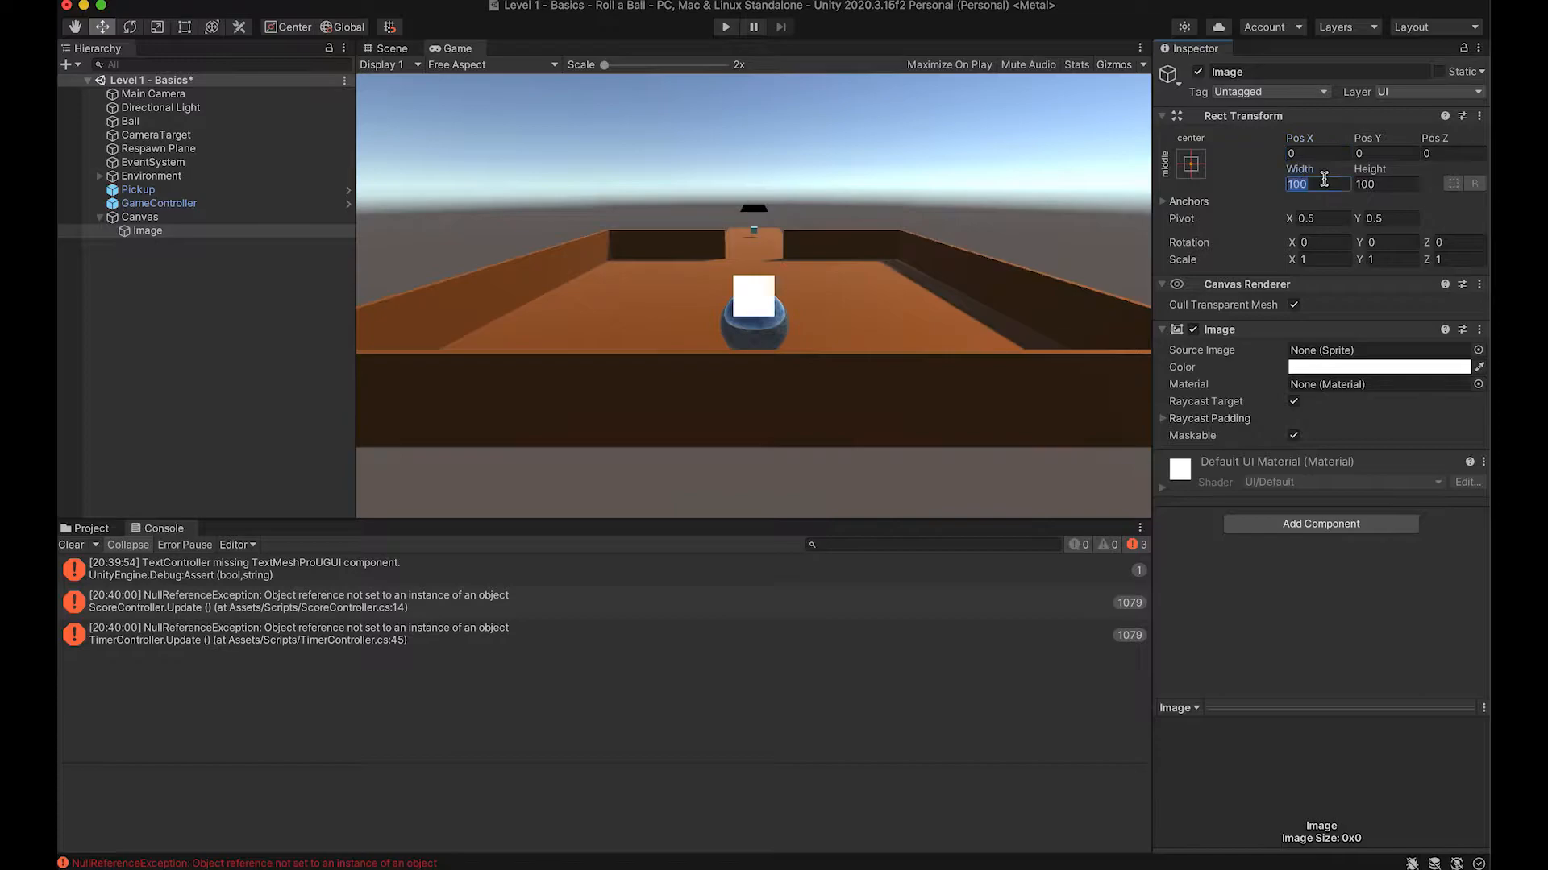
{"action": "type", "text": "1920"}
{"action": "left_click", "coordinate": [1400, 183]}
{"action": "type", "text": "1080"}
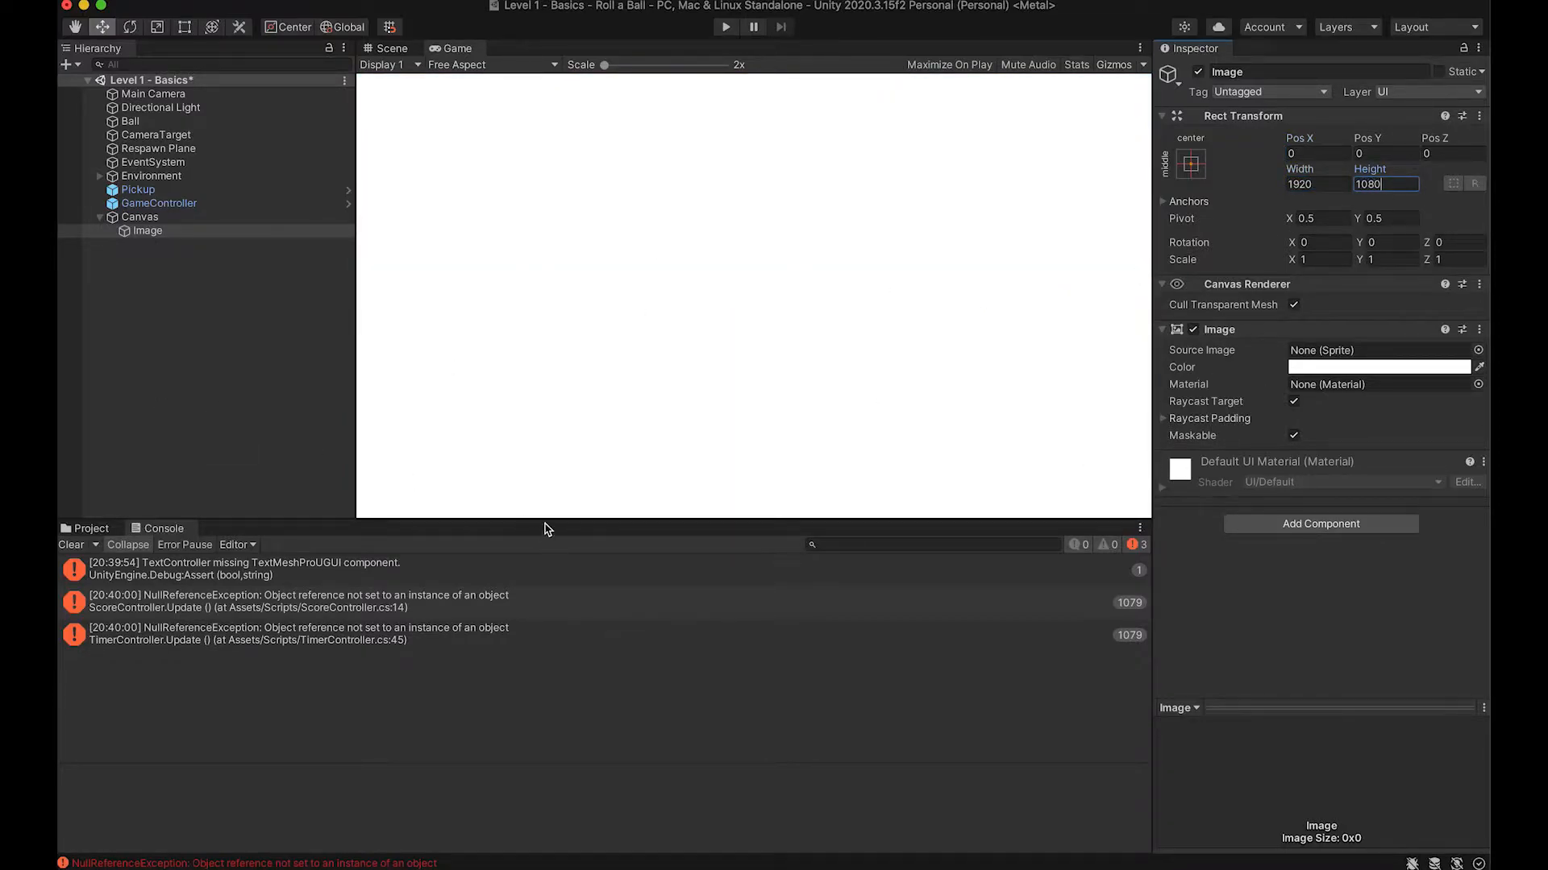
{"action": "mouse_move", "coordinate": [510, 520]}
{"action": "left_mouse_down"}
{"action": "mouse_move", "coordinate": [512, 443]}
{"action": "mouse_move", "coordinate": [512, 499]}
{"action": "left_mouse_up"}
Step: Select the Canvas and test its scaling with the Game view at Full HD (1920x1080)
{"action": "left_click", "coordinate": [146, 231]}
{"action": "left_click", "coordinate": [140, 218]}
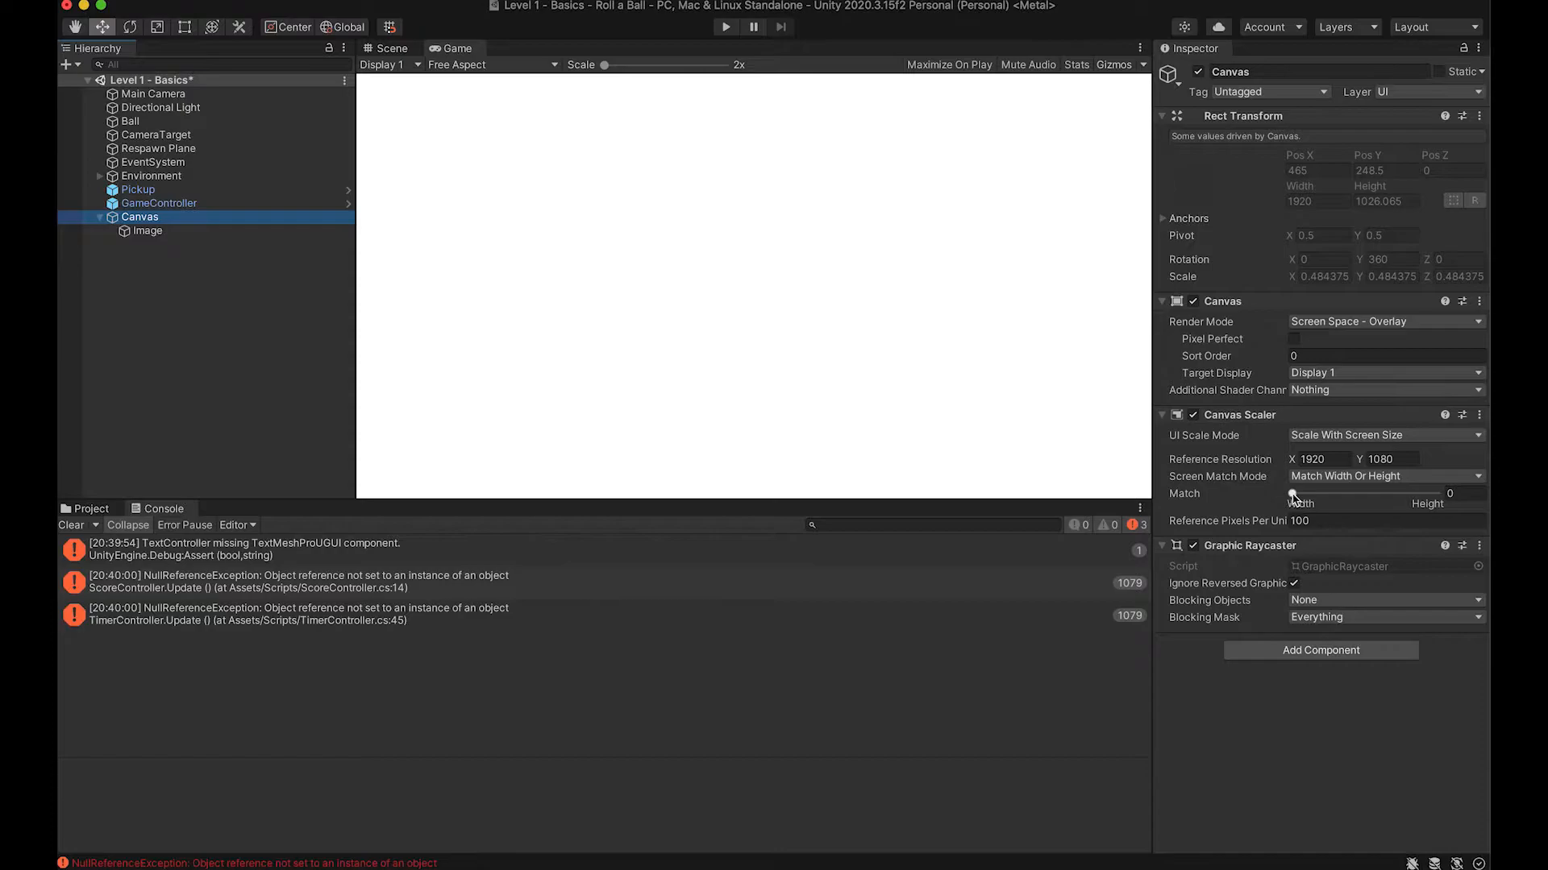
{"action": "left_click", "coordinate": [474, 66]}
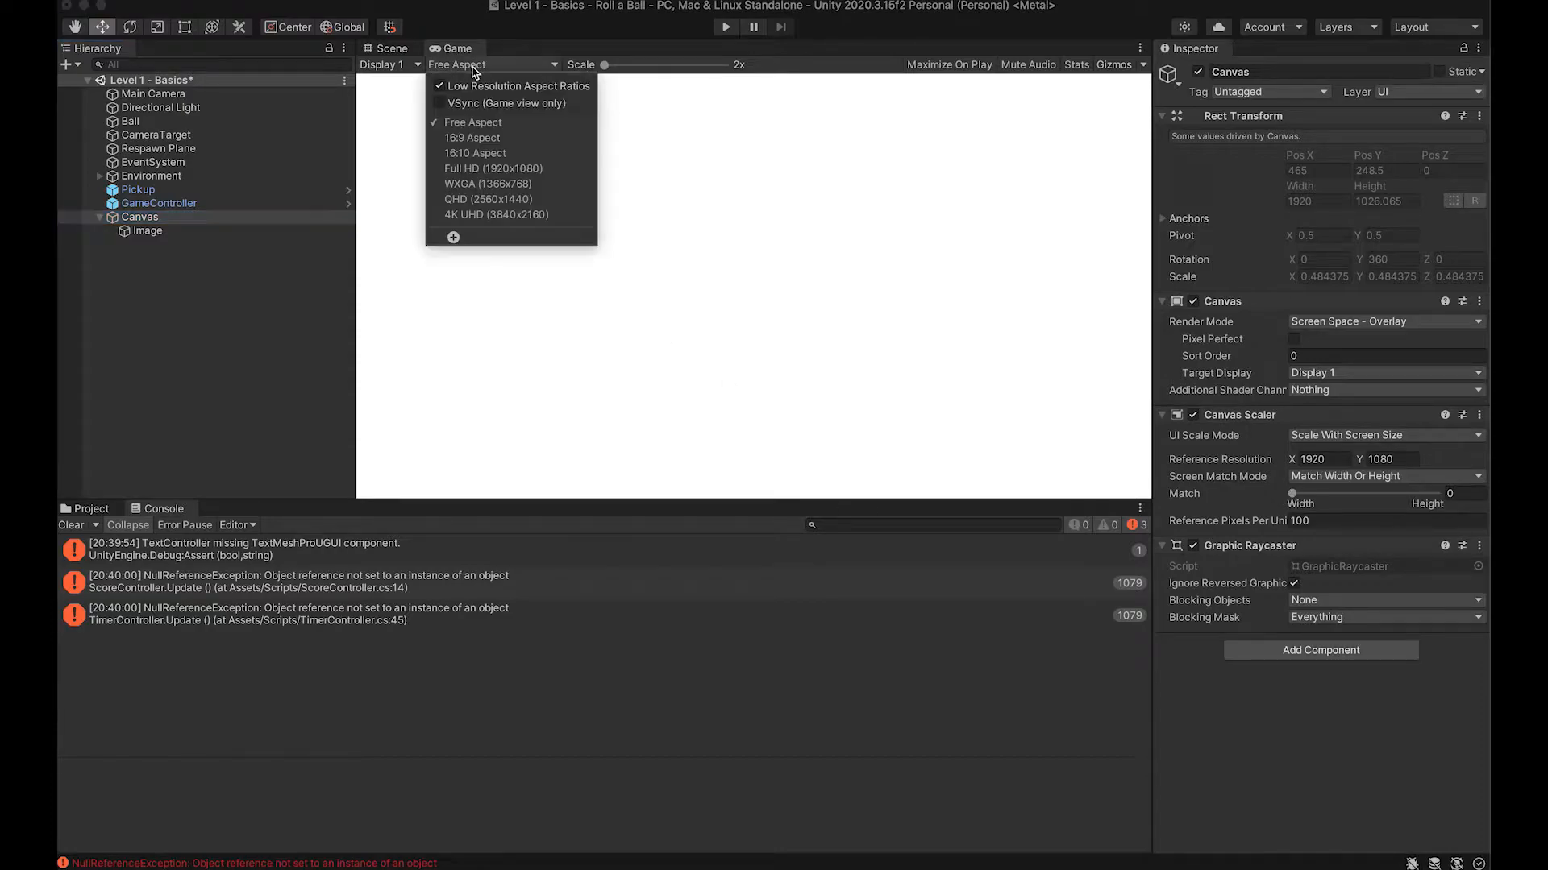
{"action": "left_click", "coordinate": [471, 162]}
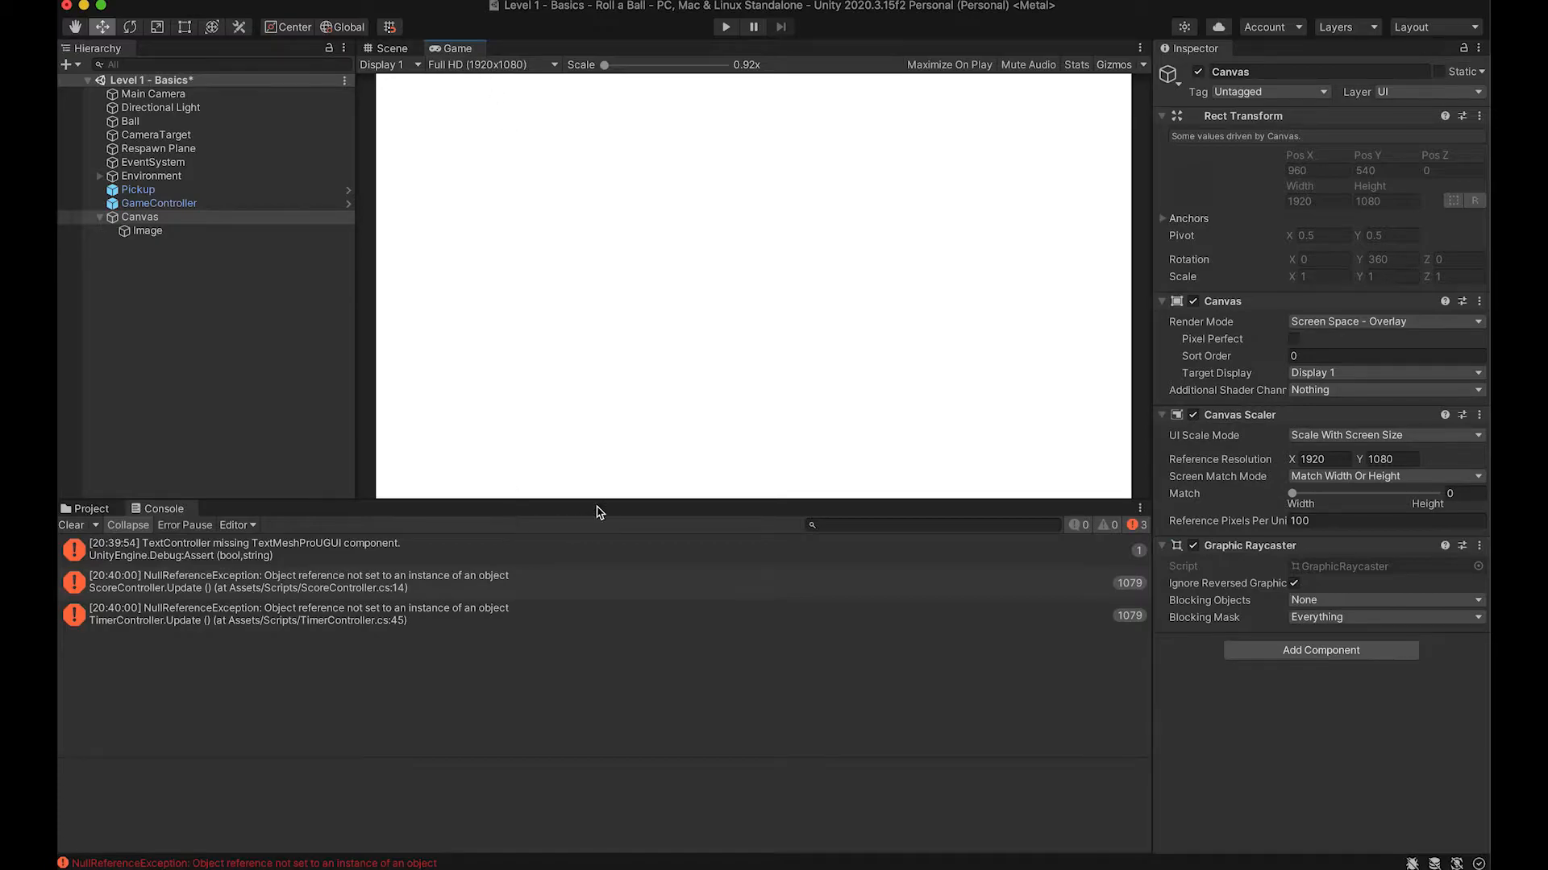
{"action": "mouse_move", "coordinate": [594, 500]}
{"action": "left_mouse_down"}
{"action": "mouse_move", "coordinate": [625, 242]}
{"action": "mouse_move", "coordinate": [570, 553]}
{"action": "mouse_move", "coordinate": [581, 451]}
{"action": "mouse_move", "coordinate": [565, 510]}
{"action": "left_mouse_up"}
Step: Set the Canvas Scaler's Match to 1 (Height), and enlarge the Game view in Free Aspect to test it
{"action": "left_click_drag", "start_coordinate": [1294, 494], "coordinate": [1451, 501]}
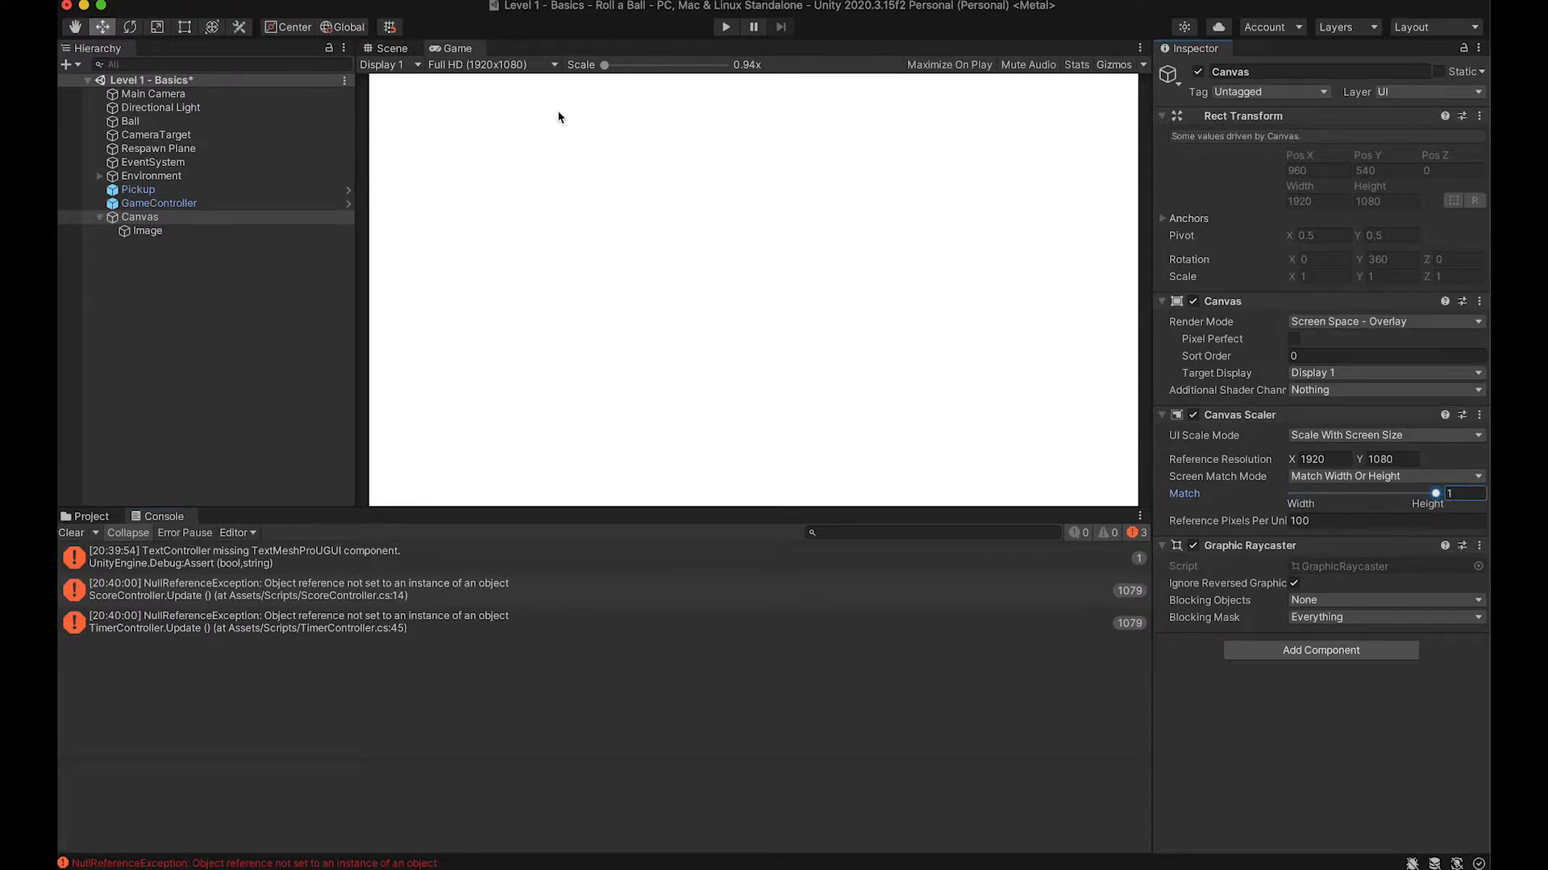
{"action": "left_click", "coordinate": [487, 64]}
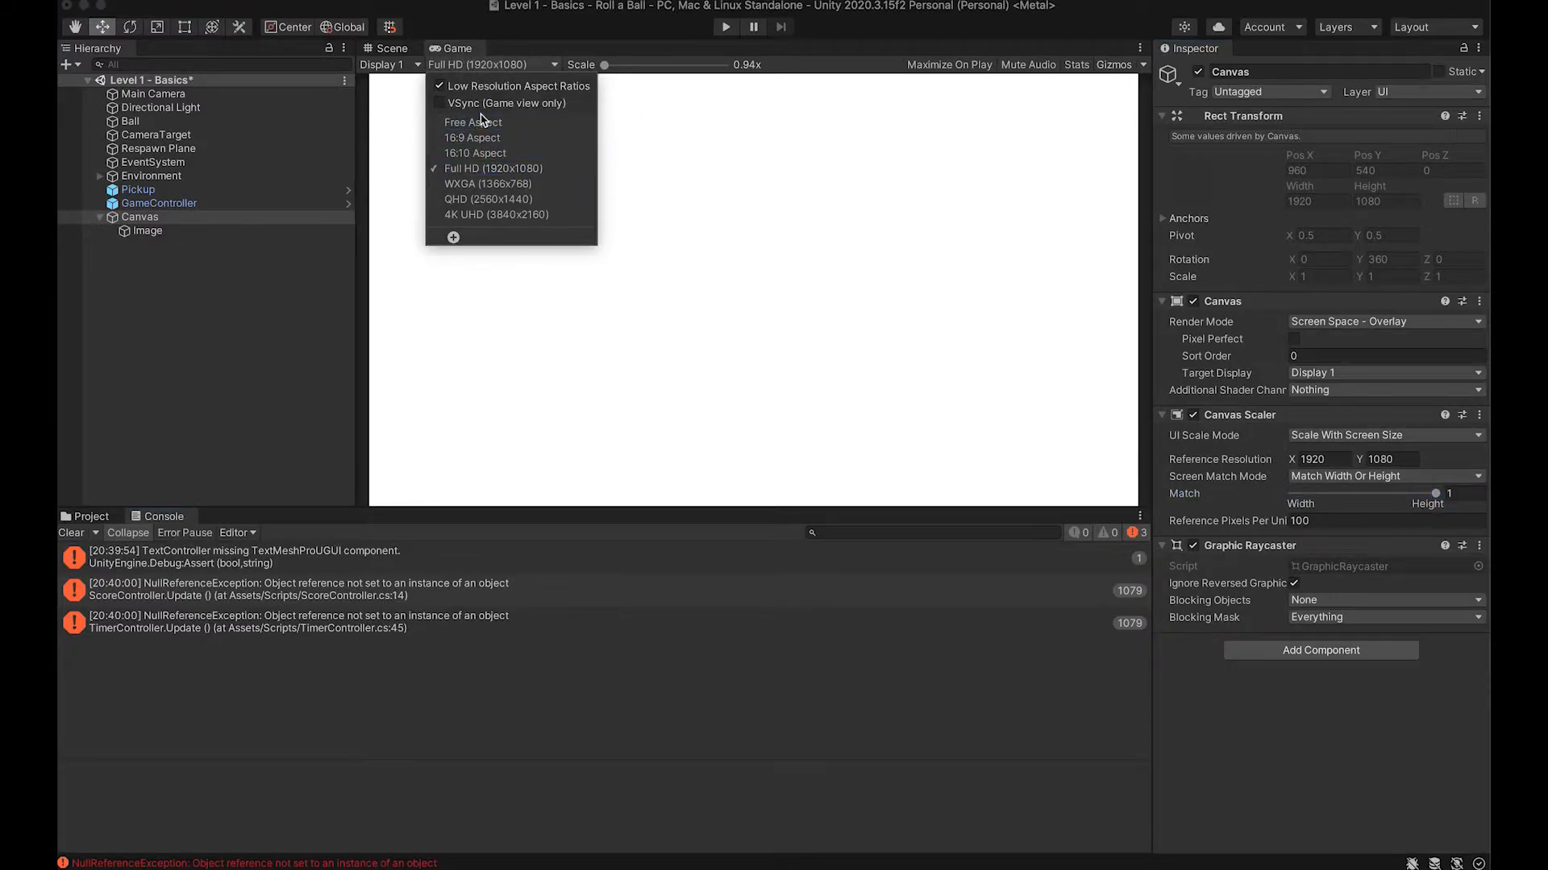
{"action": "left_click", "coordinate": [471, 124]}
{"action": "left_click_drag", "start_coordinate": [587, 507], "coordinate": [514, 652]}
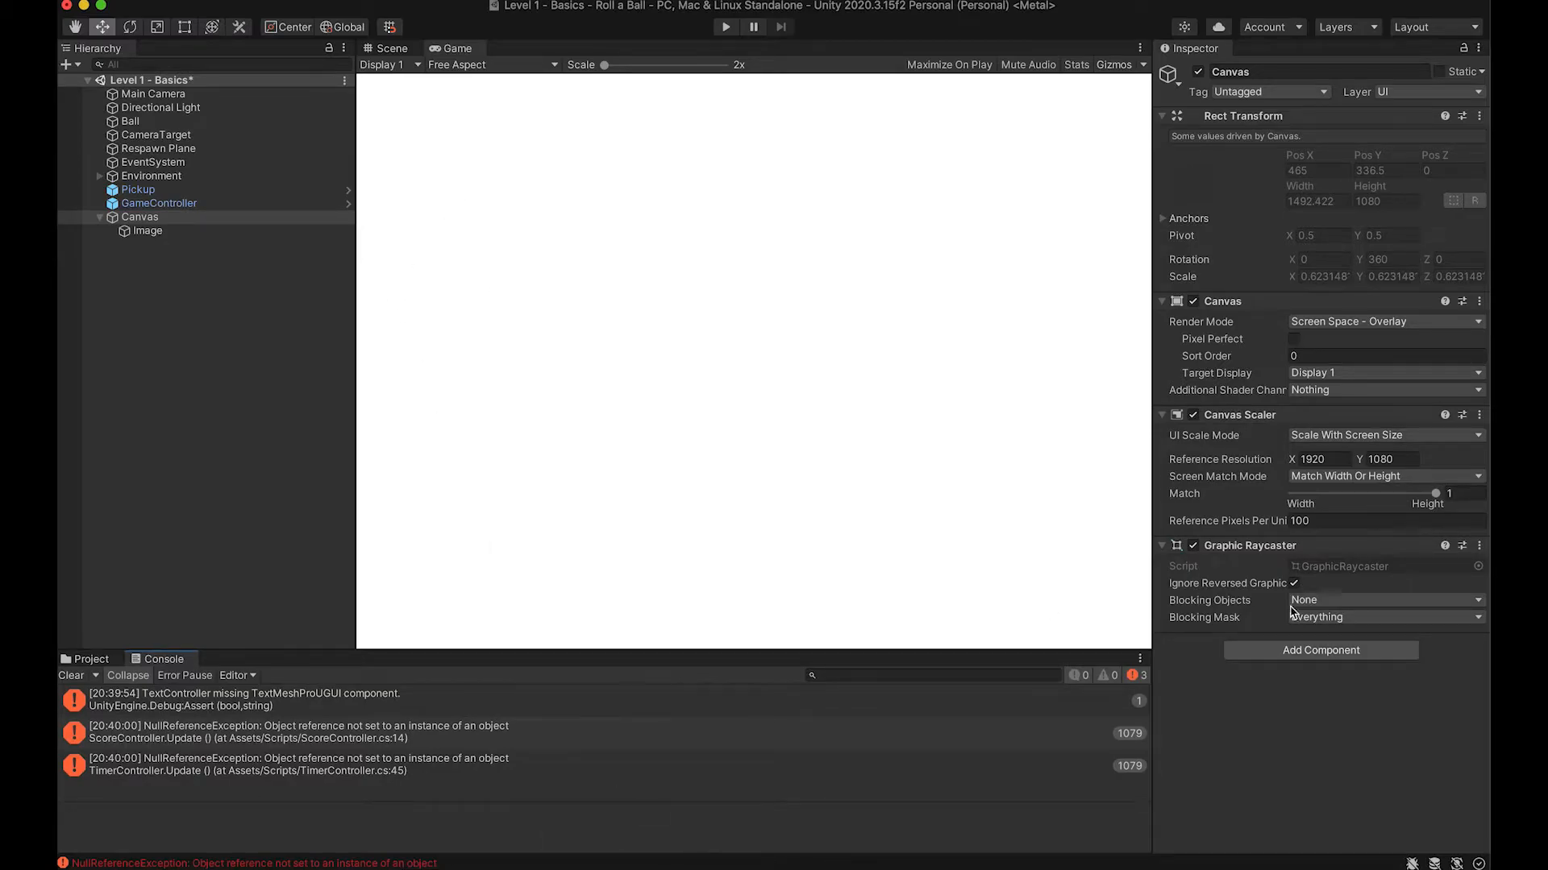
Step: Set the Canvas Scaler's Match to 0 (Width), resize the Game view to test it, and set Match to 0.524
{"action": "left_click_drag", "start_coordinate": [1435, 494], "coordinate": [1288, 494]}
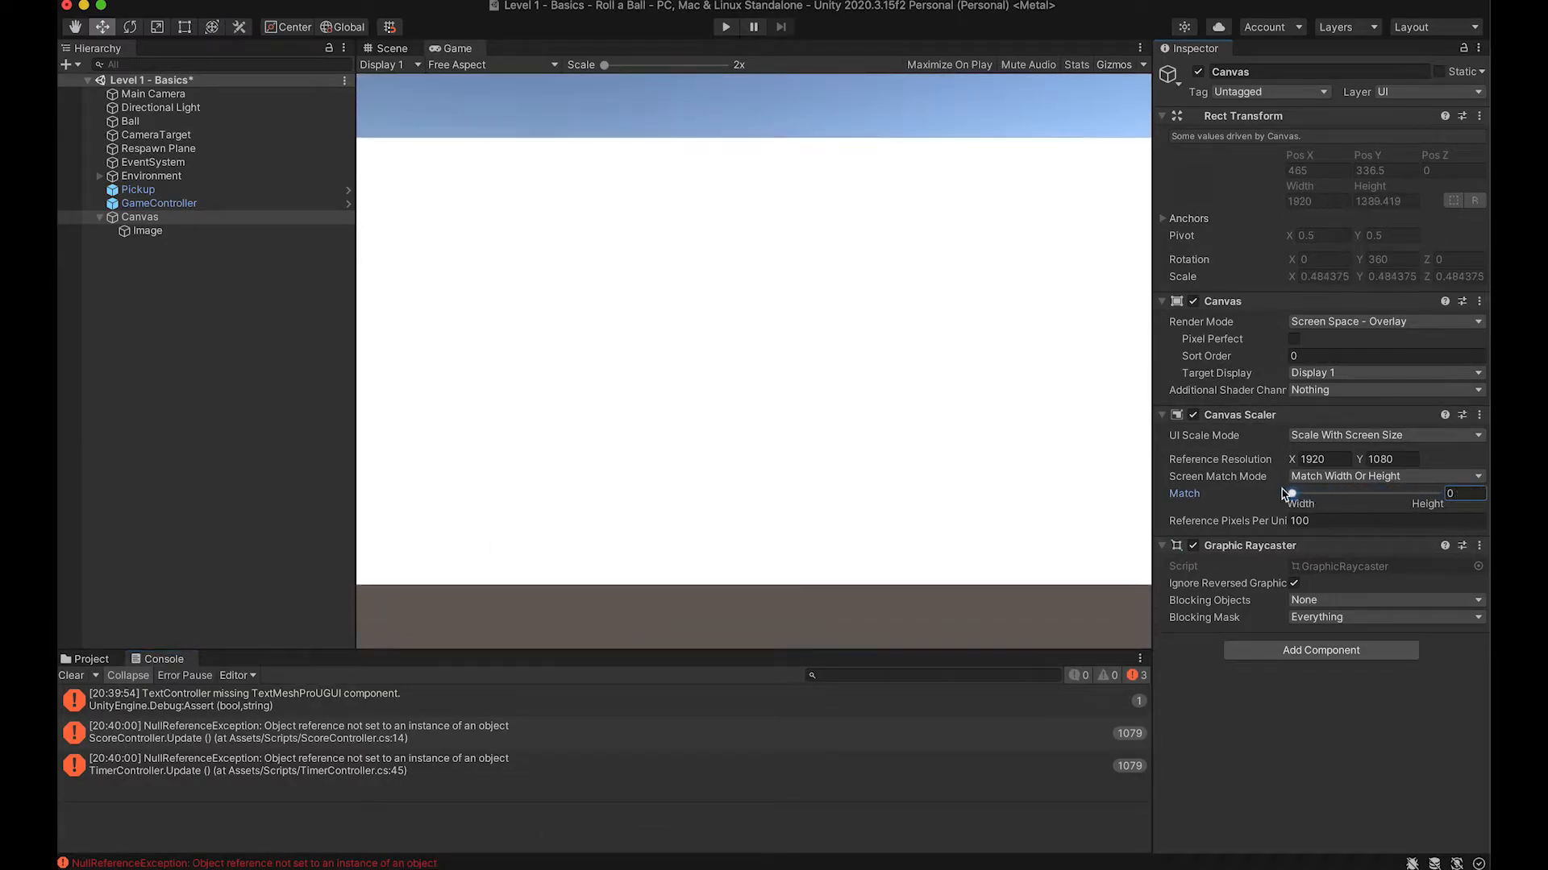
{"action": "mouse_move", "coordinate": [708, 660]}
{"action": "left_mouse_down"}
{"action": "mouse_move", "coordinate": [753, 432]}
{"action": "mouse_move", "coordinate": [734, 651]}
{"action": "left_mouse_up"}
{"action": "left_click_drag", "start_coordinate": [1292, 494], "coordinate": [1368, 494]}
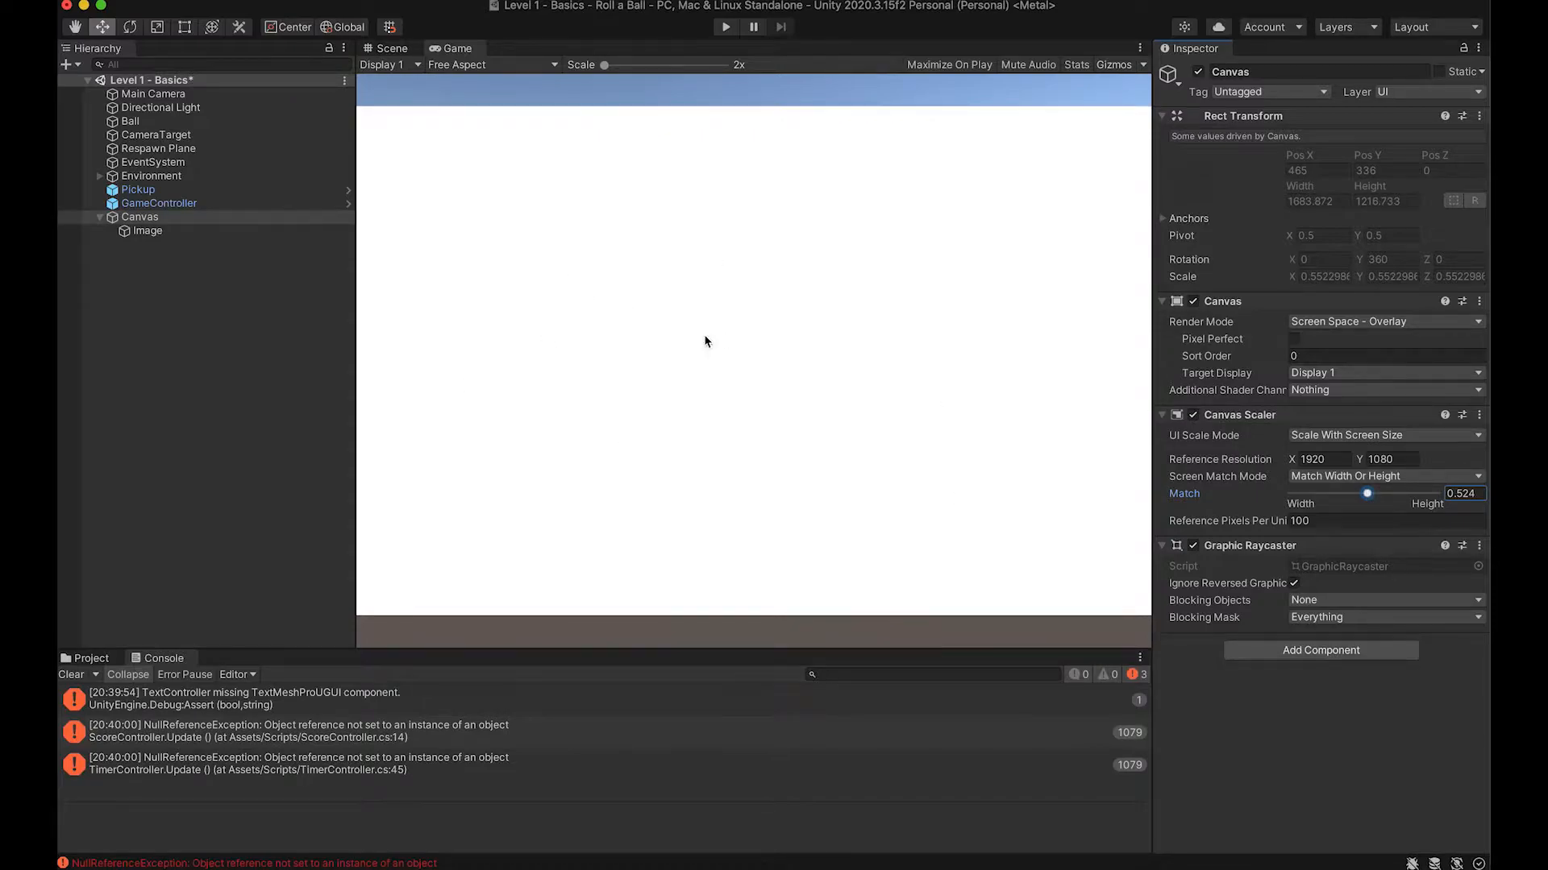
Step: Set the Canvas Scaler's Screen Match Mode to Expand, and reduce the Game view's height to test it
{"action": "left_click", "coordinate": [1335, 477]}
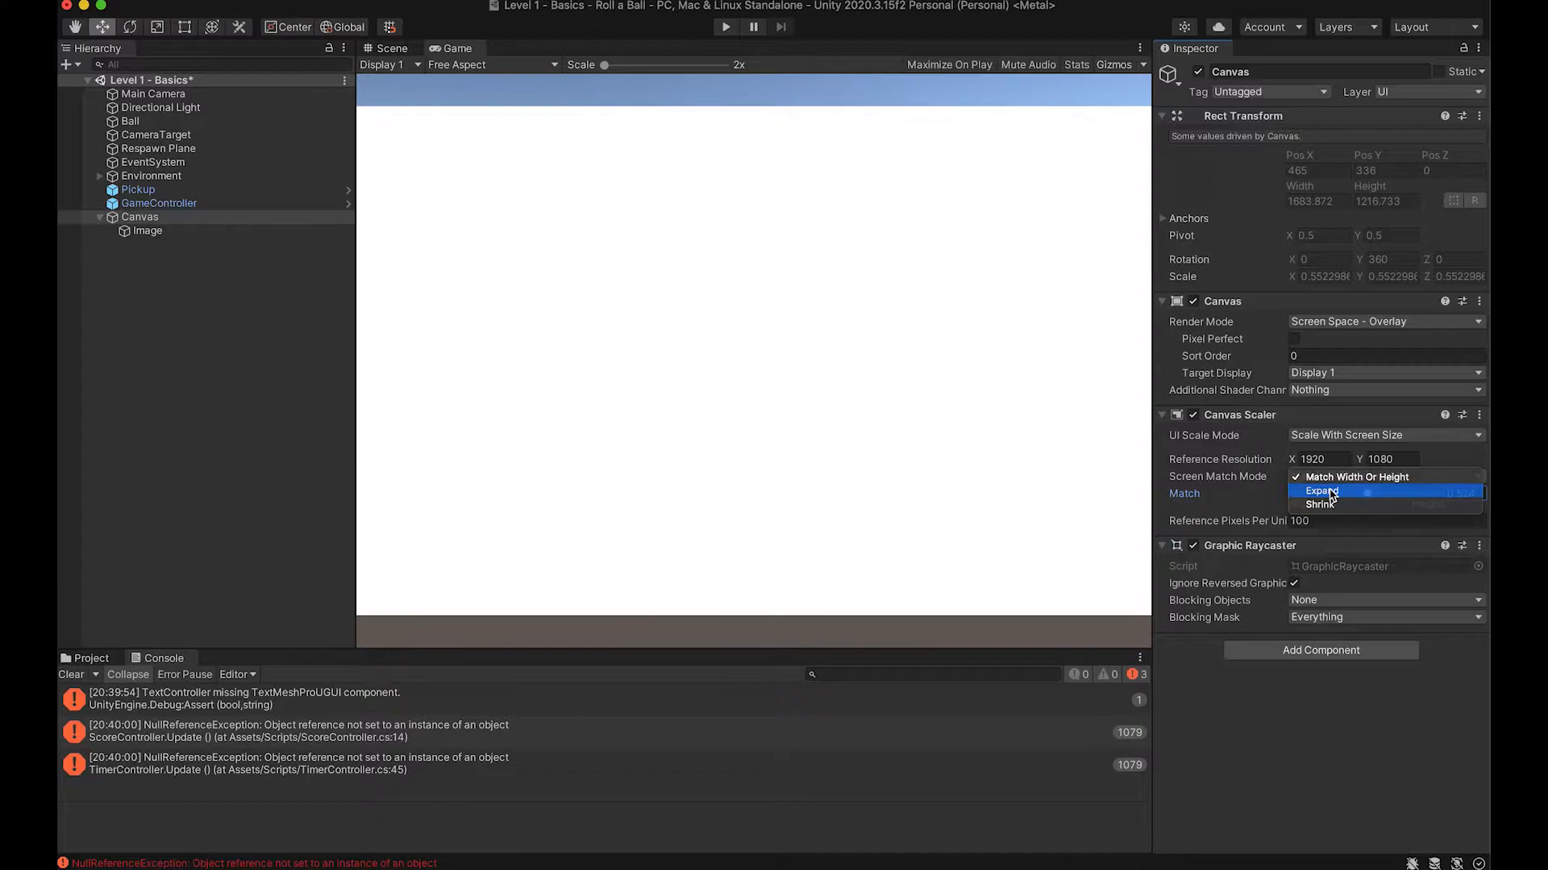
{"action": "left_click", "coordinate": [1330, 491]}
{"action": "left_click_drag", "start_coordinate": [756, 647], "coordinate": [765, 456]}
Step: Switch the Canvas Scaler's Screen Match Mode to Shrink, and test it by resizing the Game view's height and width
{"action": "left_click", "coordinate": [1334, 482]}
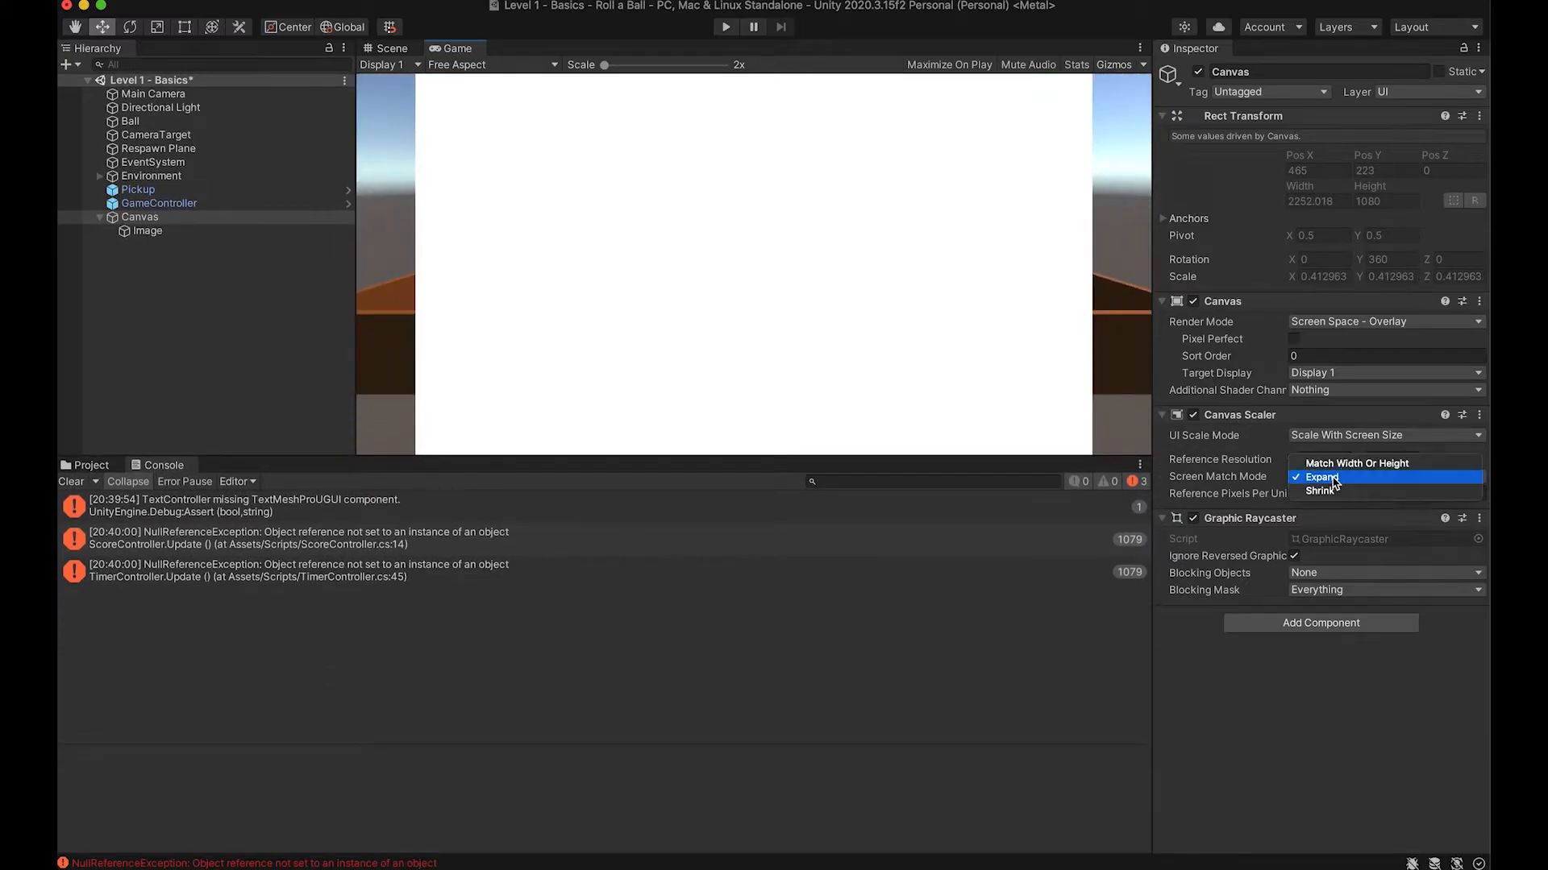
{"action": "left_click", "coordinate": [1309, 491]}
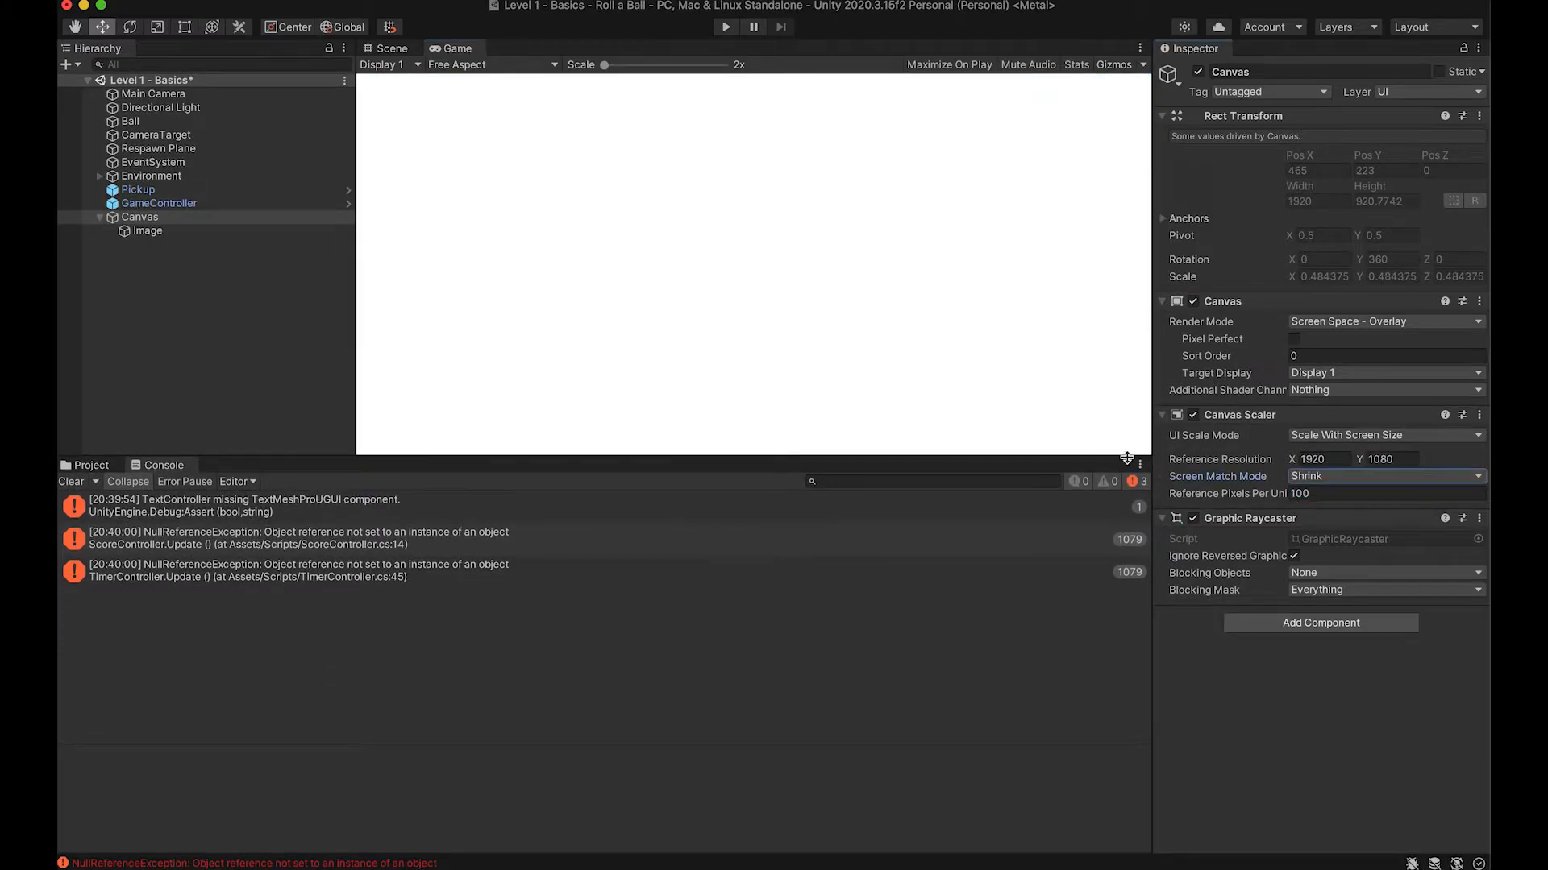
{"action": "left_click_drag", "start_coordinate": [659, 457], "coordinate": [657, 519]}
{"action": "left_click_drag", "start_coordinate": [355, 273], "coordinate": [354, 218]}
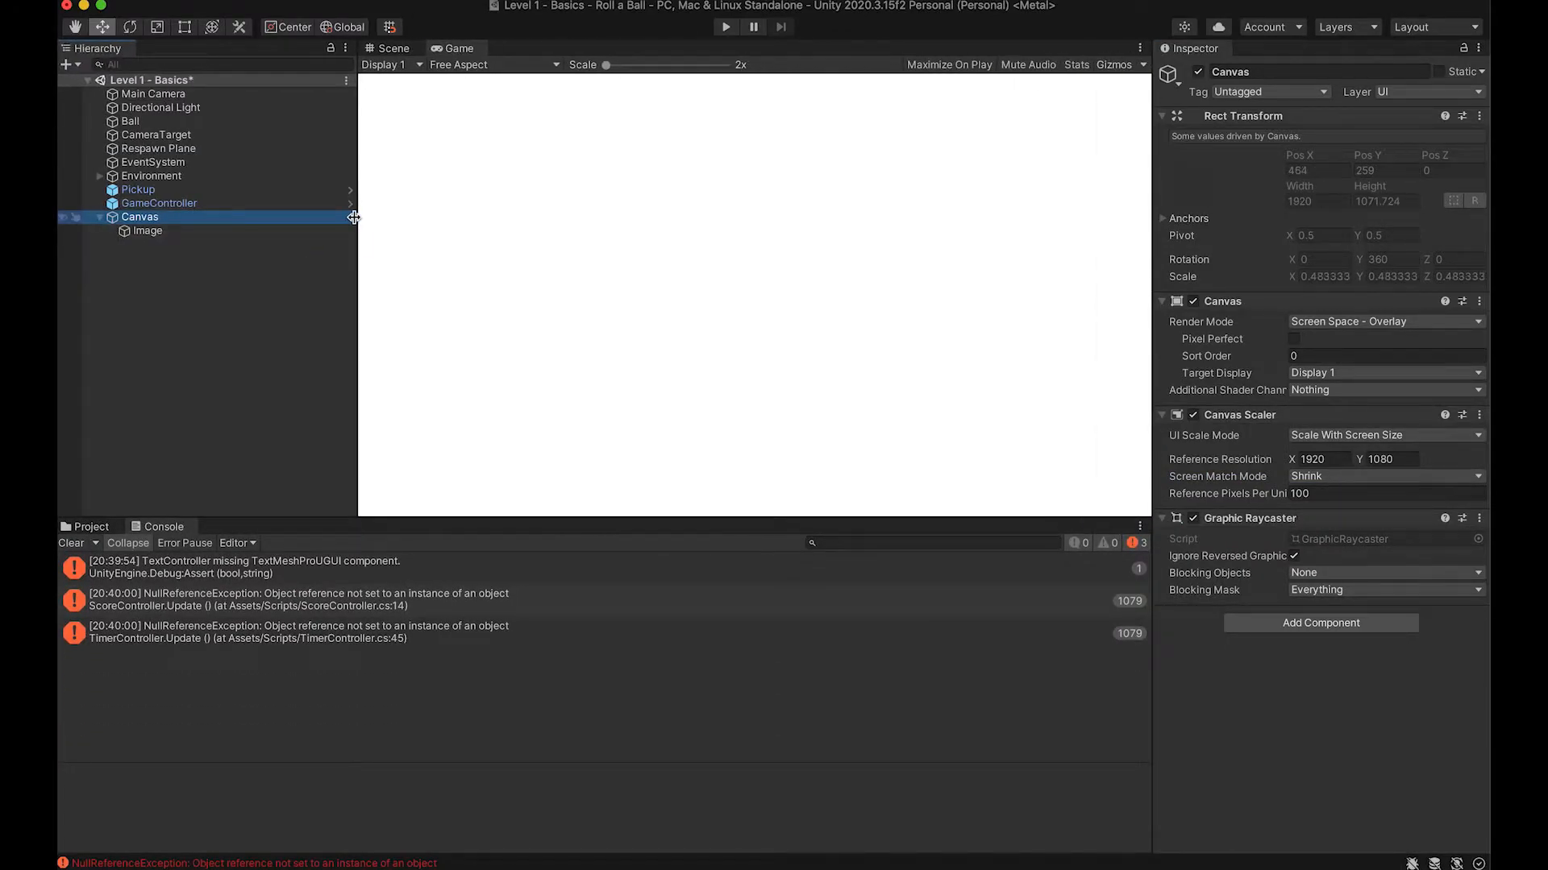
Step: Examine the Canvas in the Scene view and review the properties of its child Image
{"action": "left_click", "coordinate": [390, 48]}
{"action": "scroll", "coordinate": [691, 305], "scroll_direction": "up", "scroll_amount": 6}
{"action": "scroll", "coordinate": [691, 305], "scroll_direction": "down", "scroll_amount": 5}
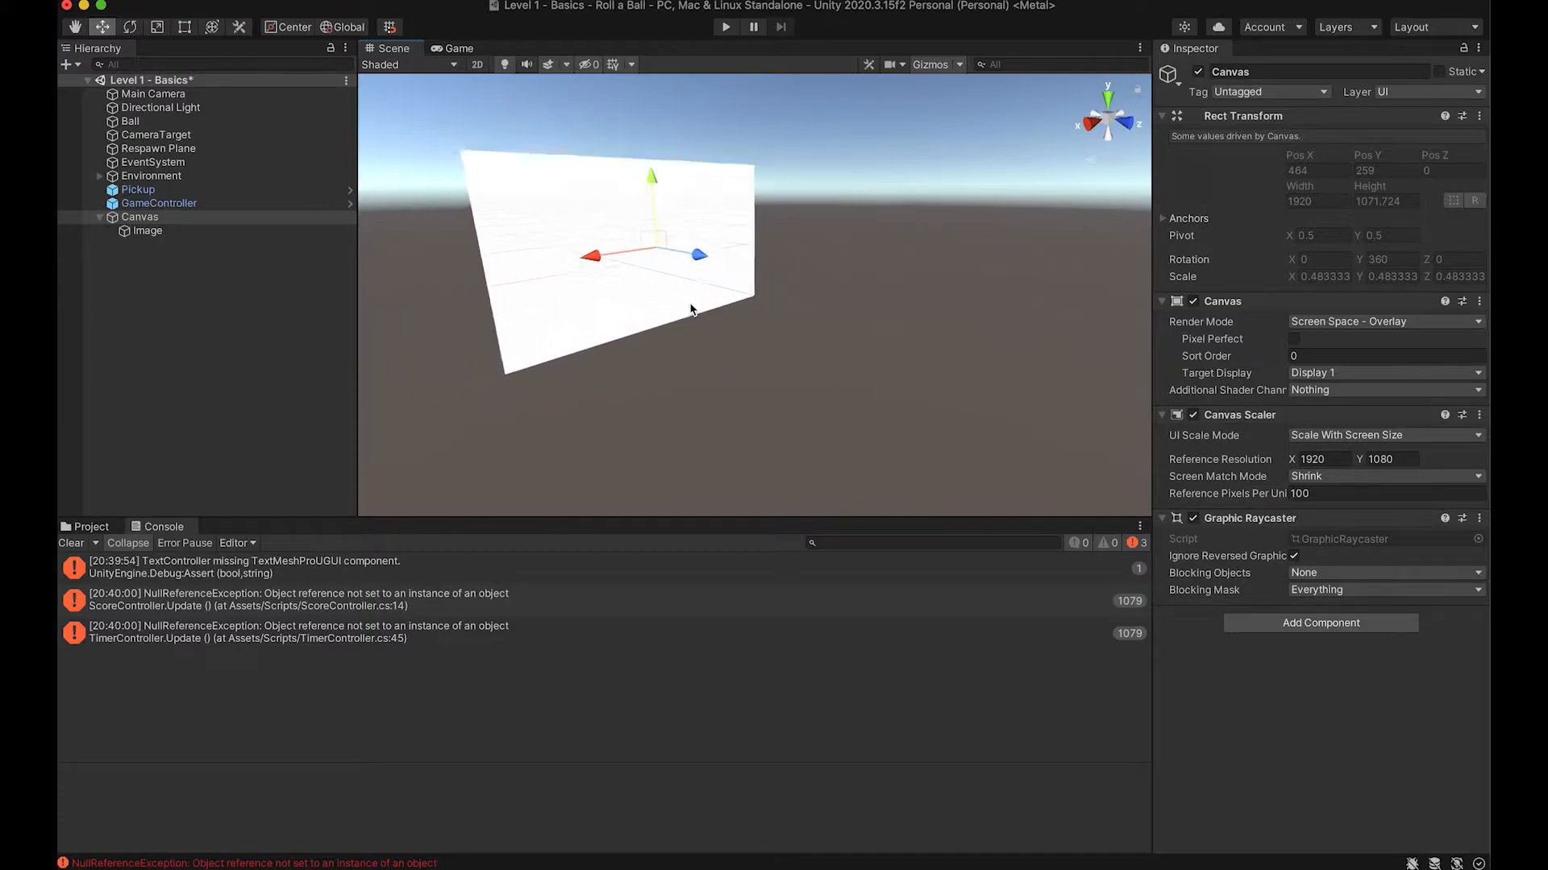
{"action": "left_click", "coordinate": [516, 190]}
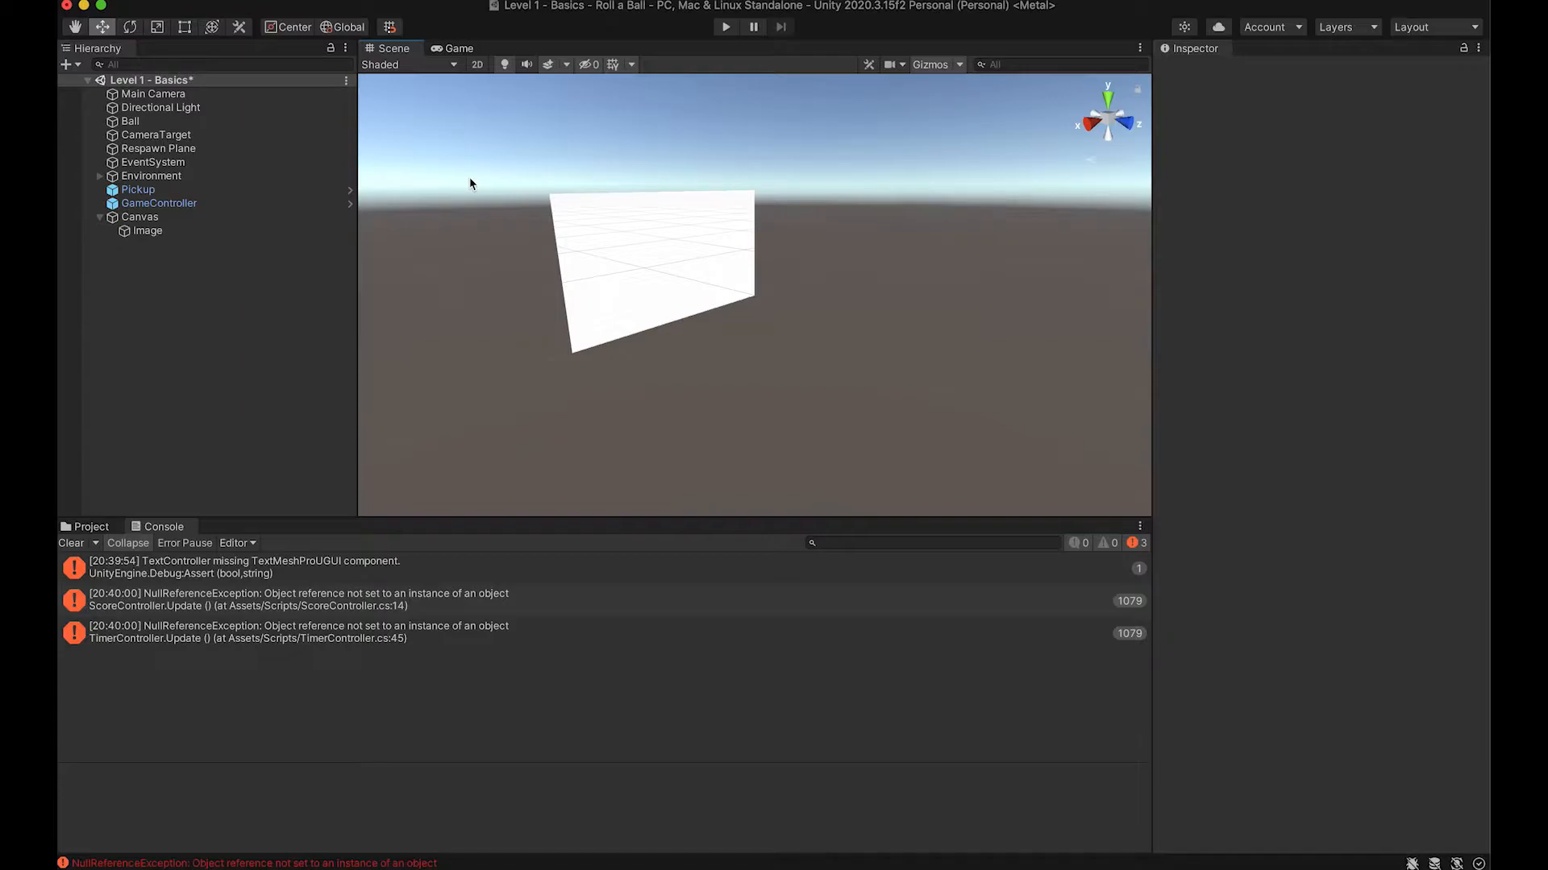
{"action": "left_click", "coordinate": [187, 233]}
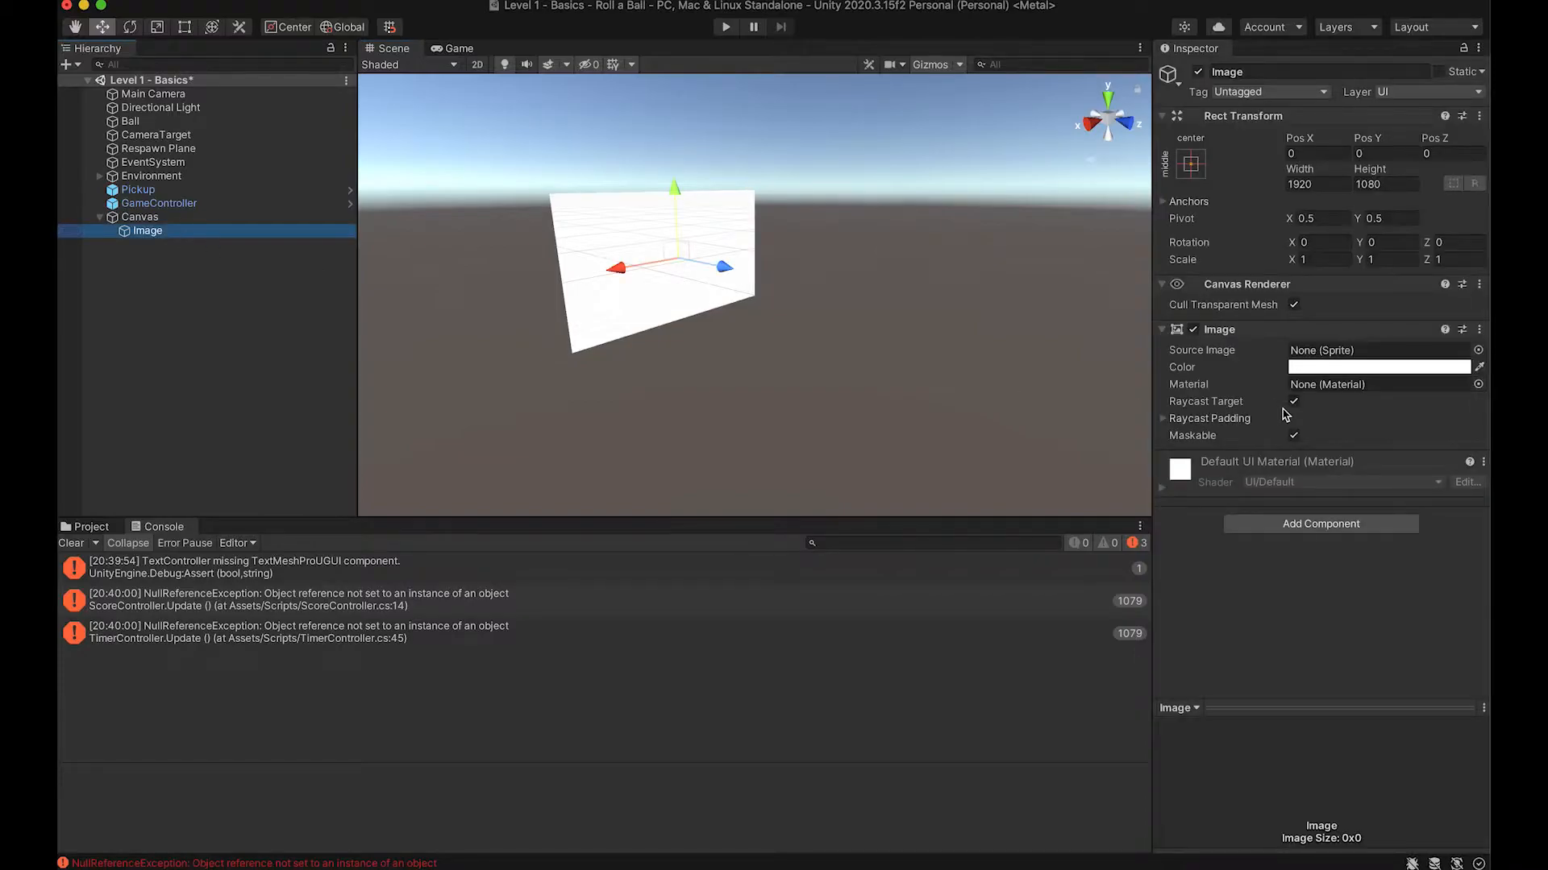
{"action": "left_click", "coordinate": [145, 219]}
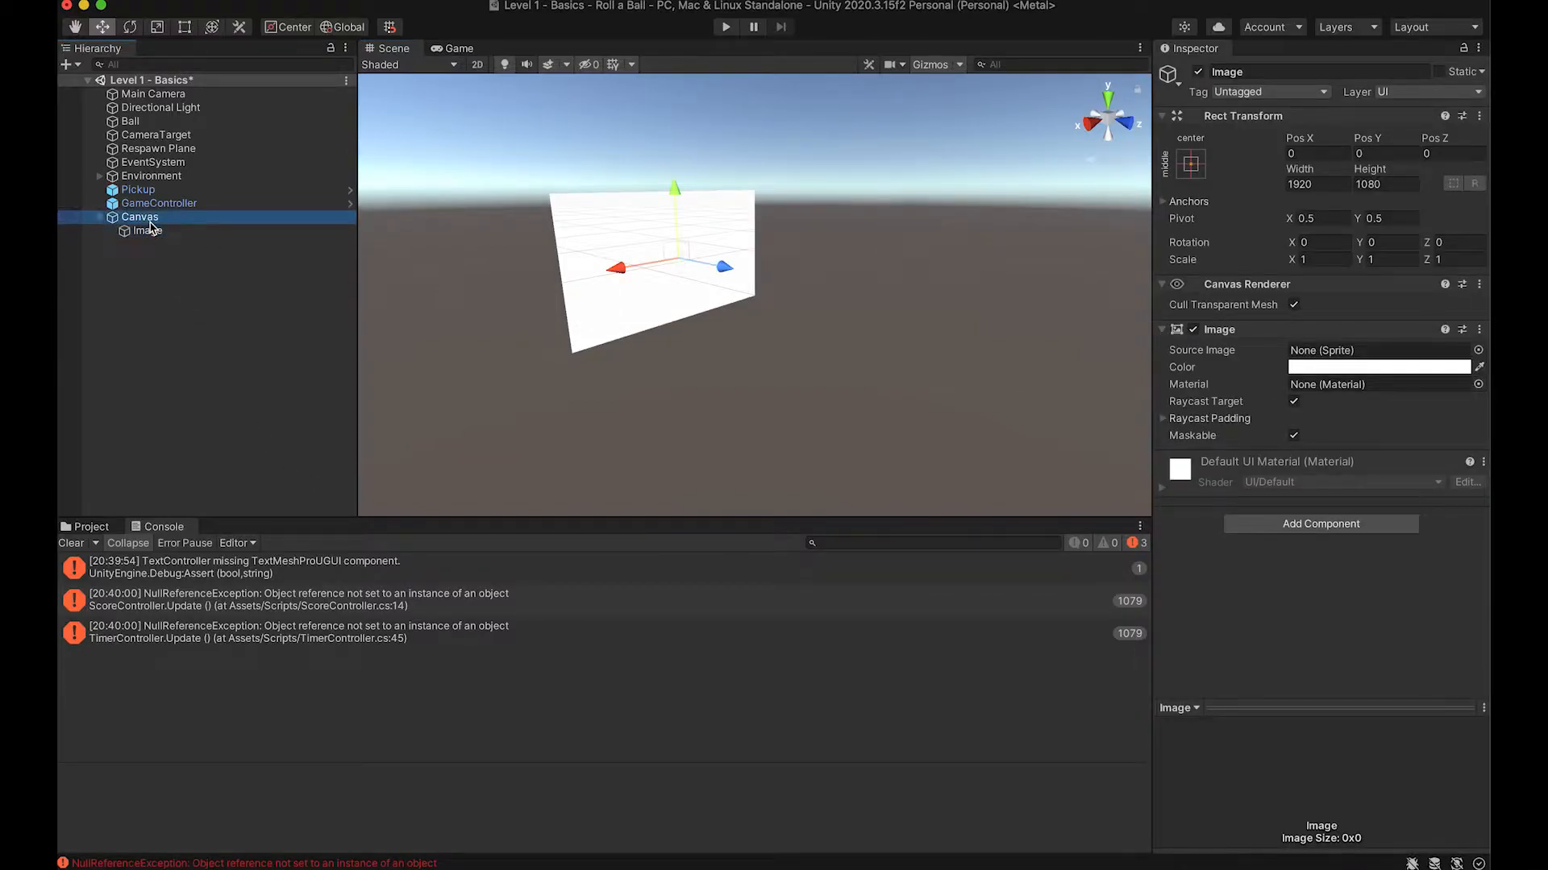
{"action": "left_click", "coordinate": [160, 233]}
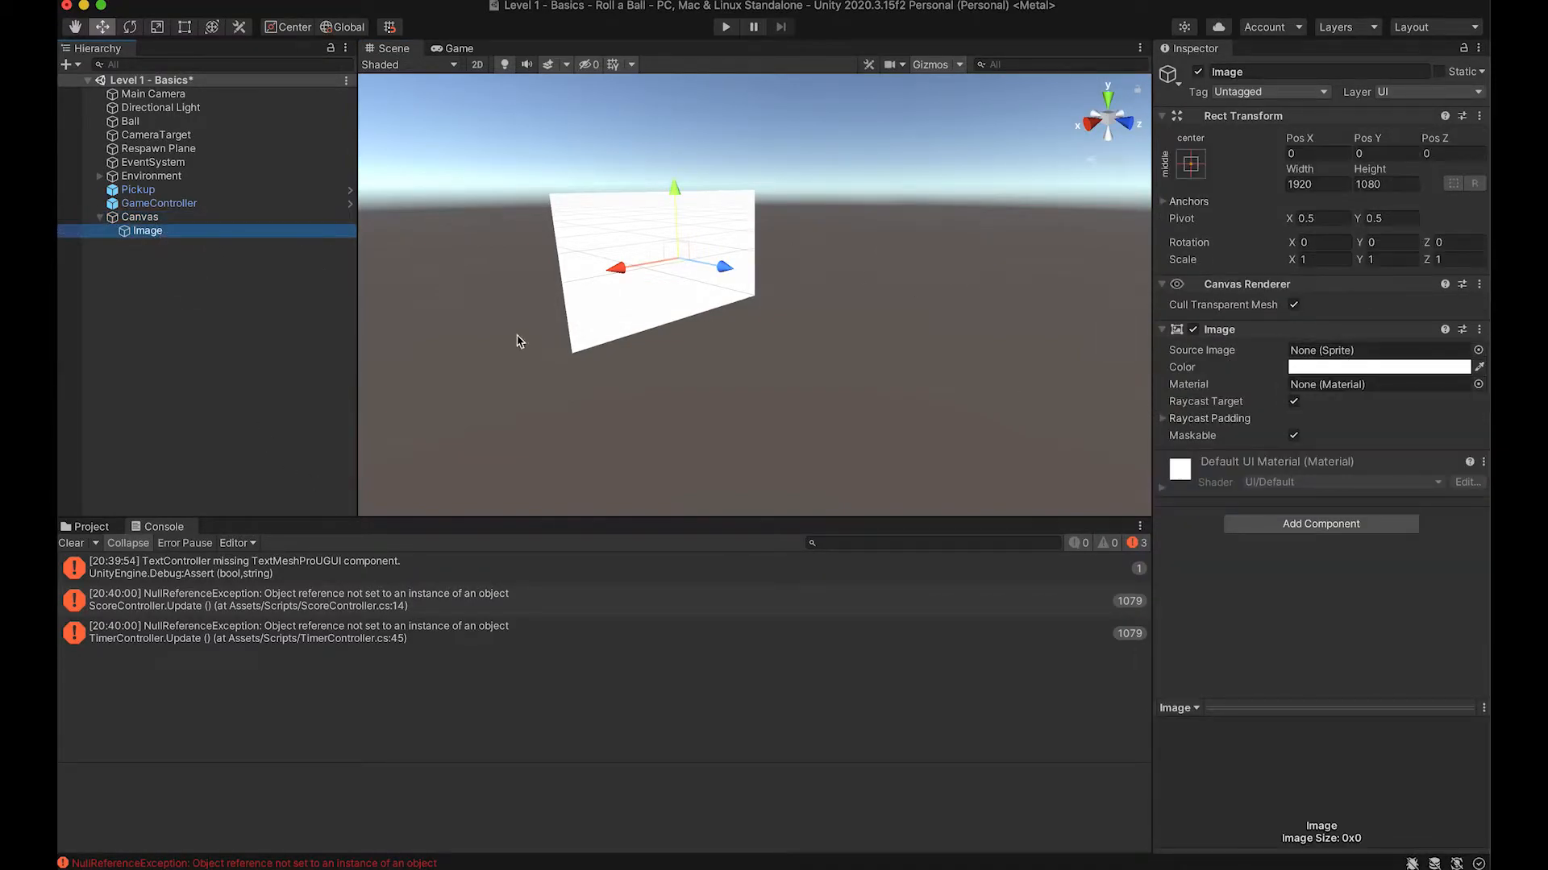
Step: Set the Canvas's UI Scale Mode to Constant Pixel Size, keeping its Render Mode at Screen Space - Overlay
{"action": "left_click", "coordinate": [216, 219]}
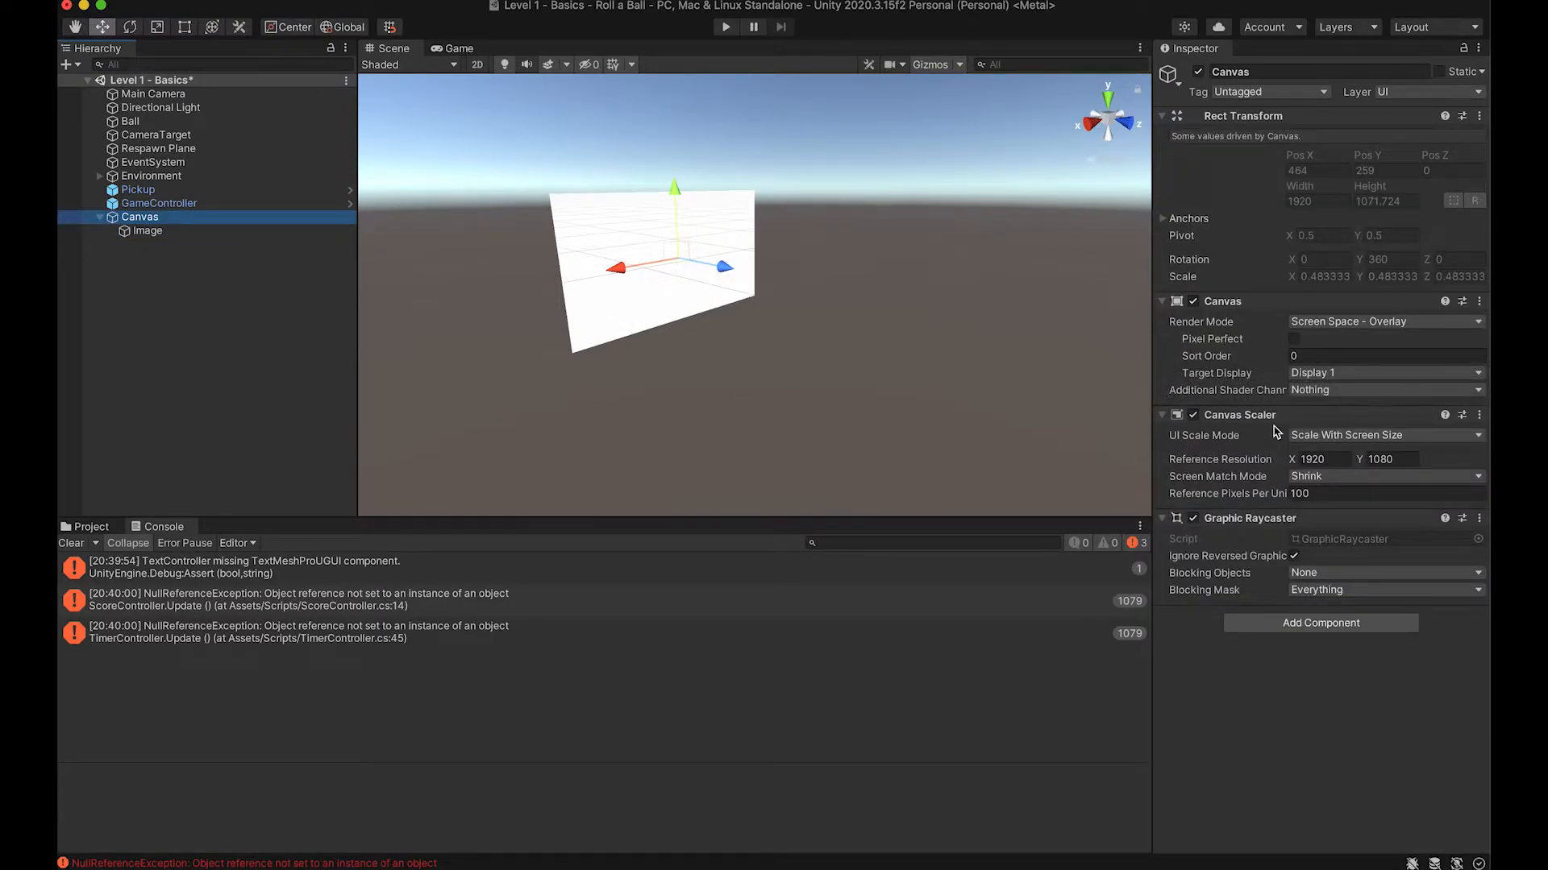
{"action": "left_click", "coordinate": [1309, 437]}
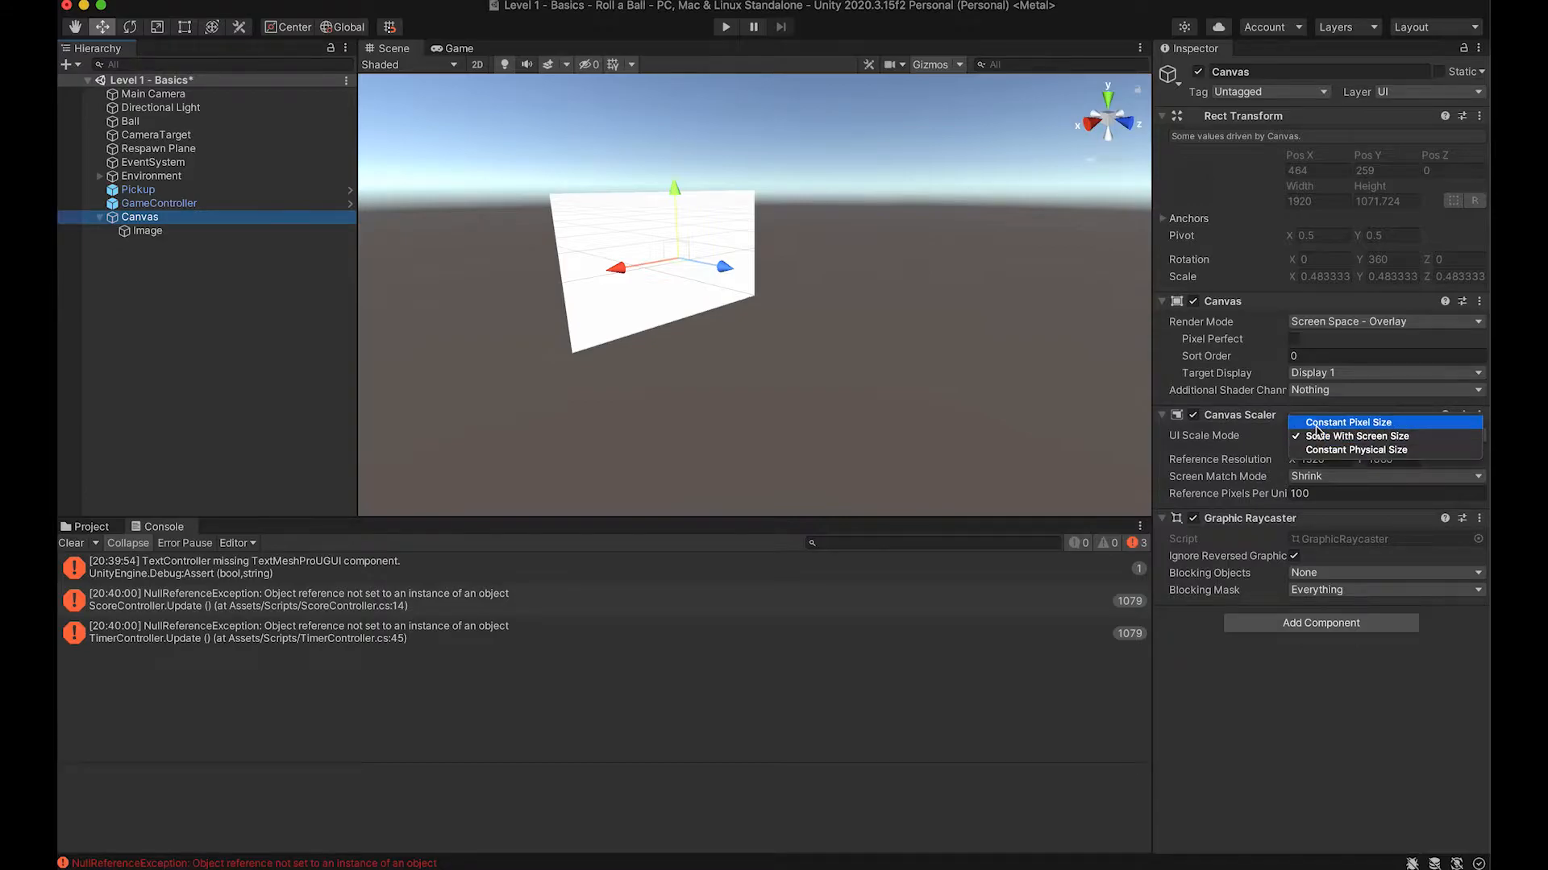
{"action": "left_click", "coordinate": [1317, 426]}
{"action": "left_click", "coordinate": [1341, 322]}
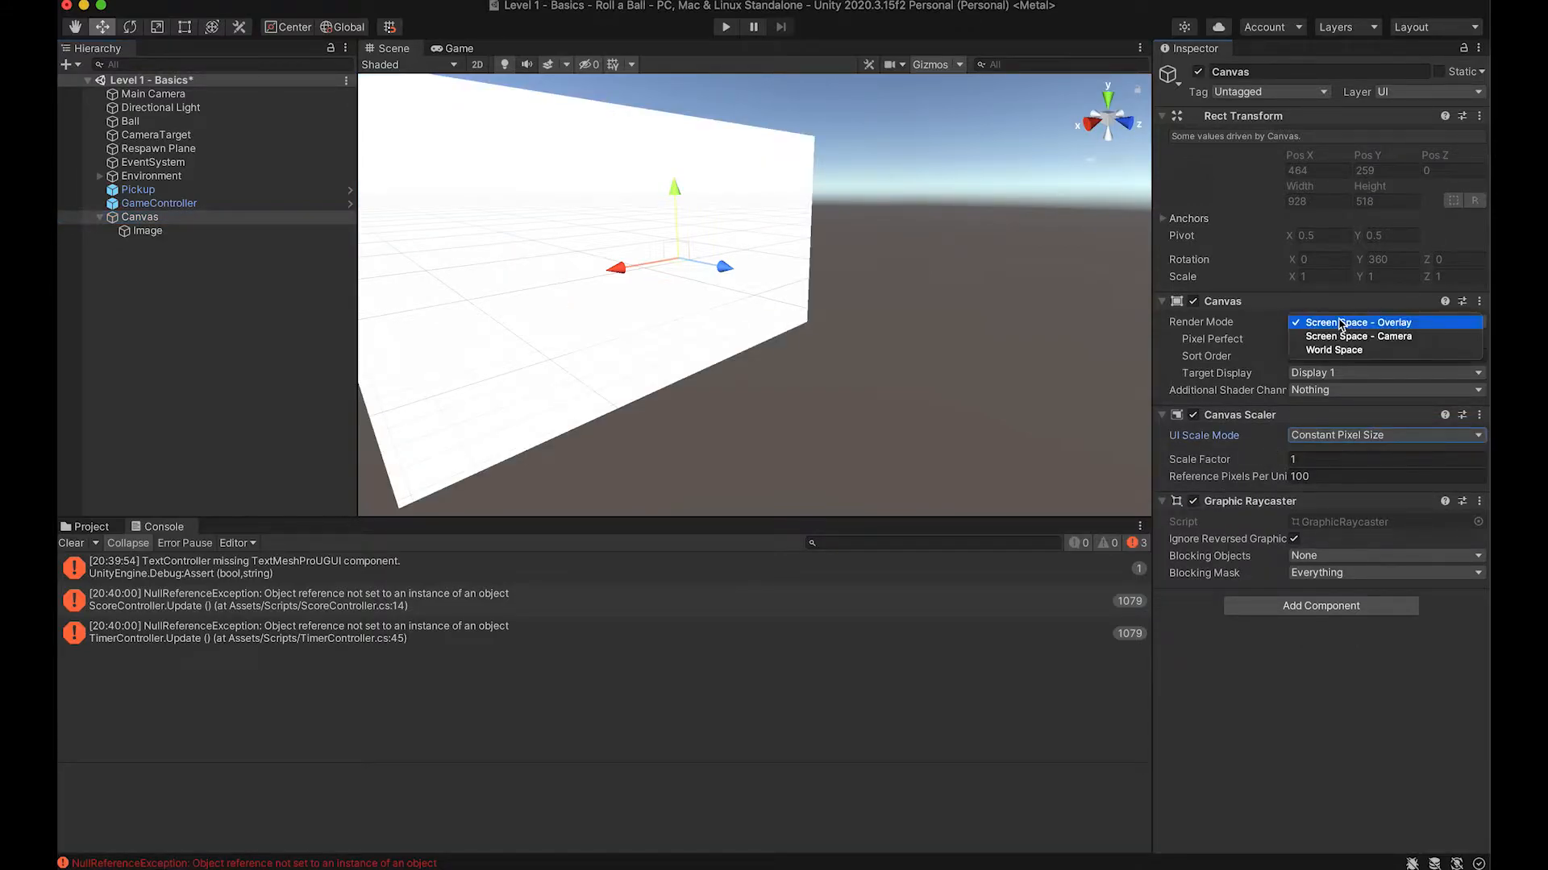
{"action": "left_click", "coordinate": [1336, 324]}
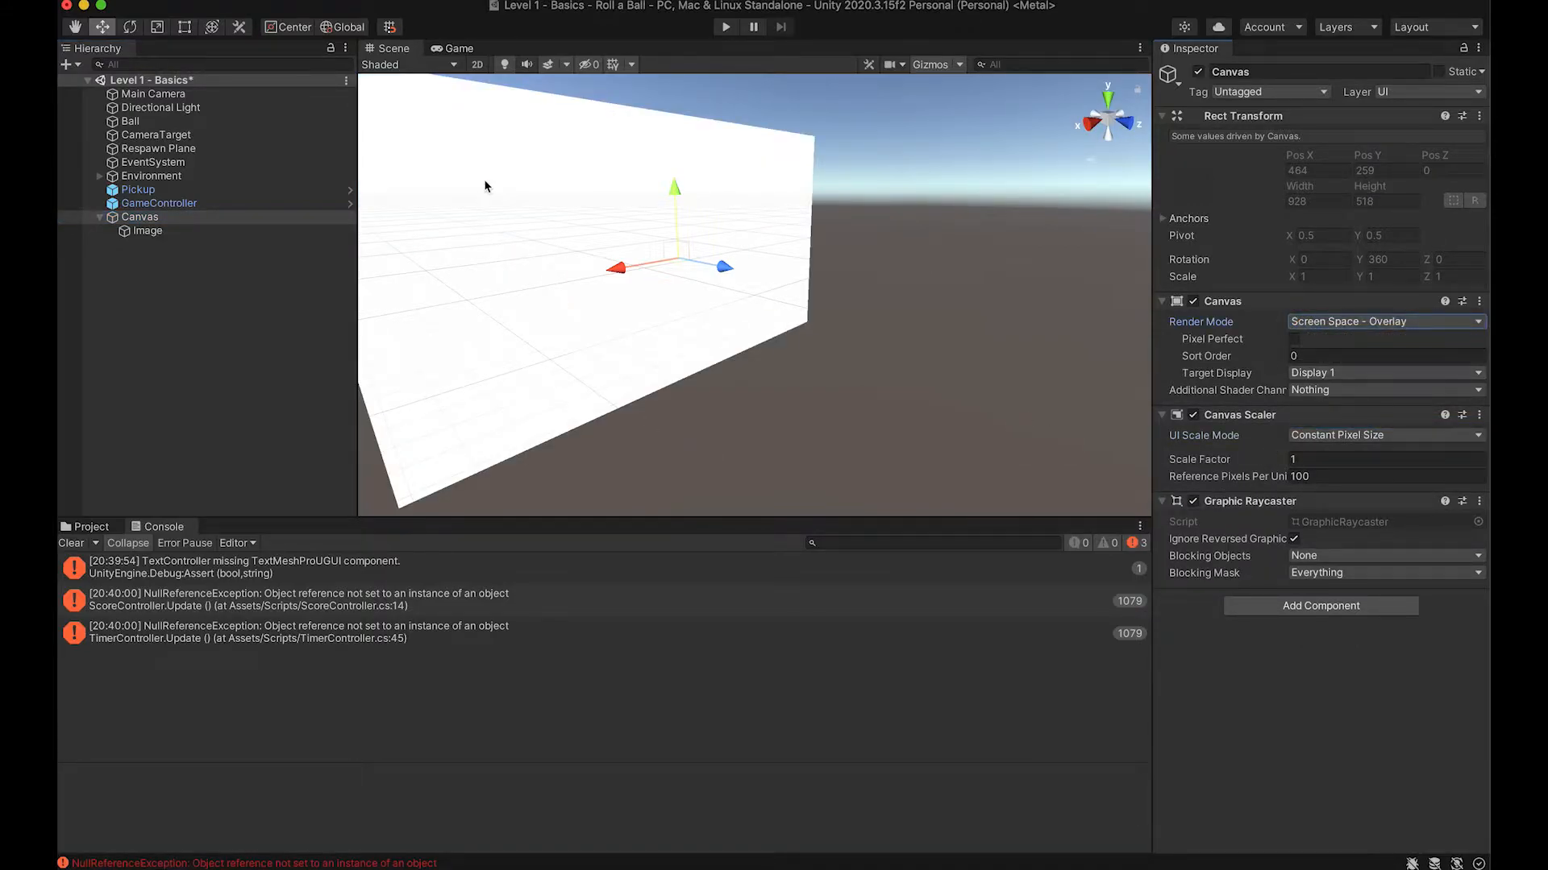
Step: Delete the Image from the Canvas, and make the Game view slightly taller
{"action": "left_click", "coordinate": [453, 49]}
{"action": "left_click", "coordinate": [171, 232]}
{"action": "right_click", "coordinate": [171, 238]}
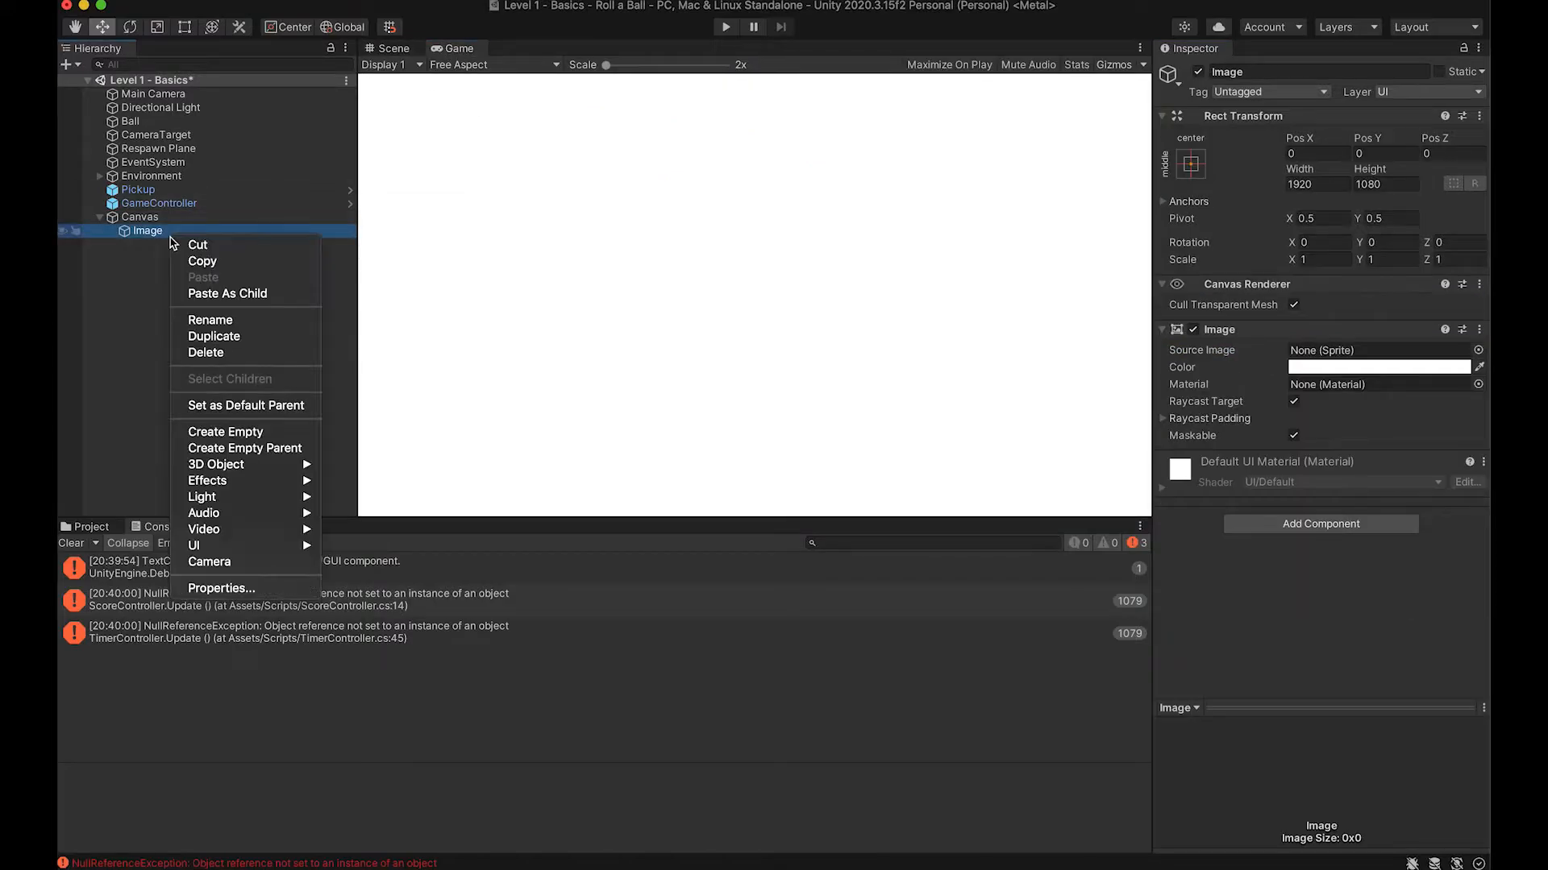
{"action": "left_click", "coordinate": [239, 353]}
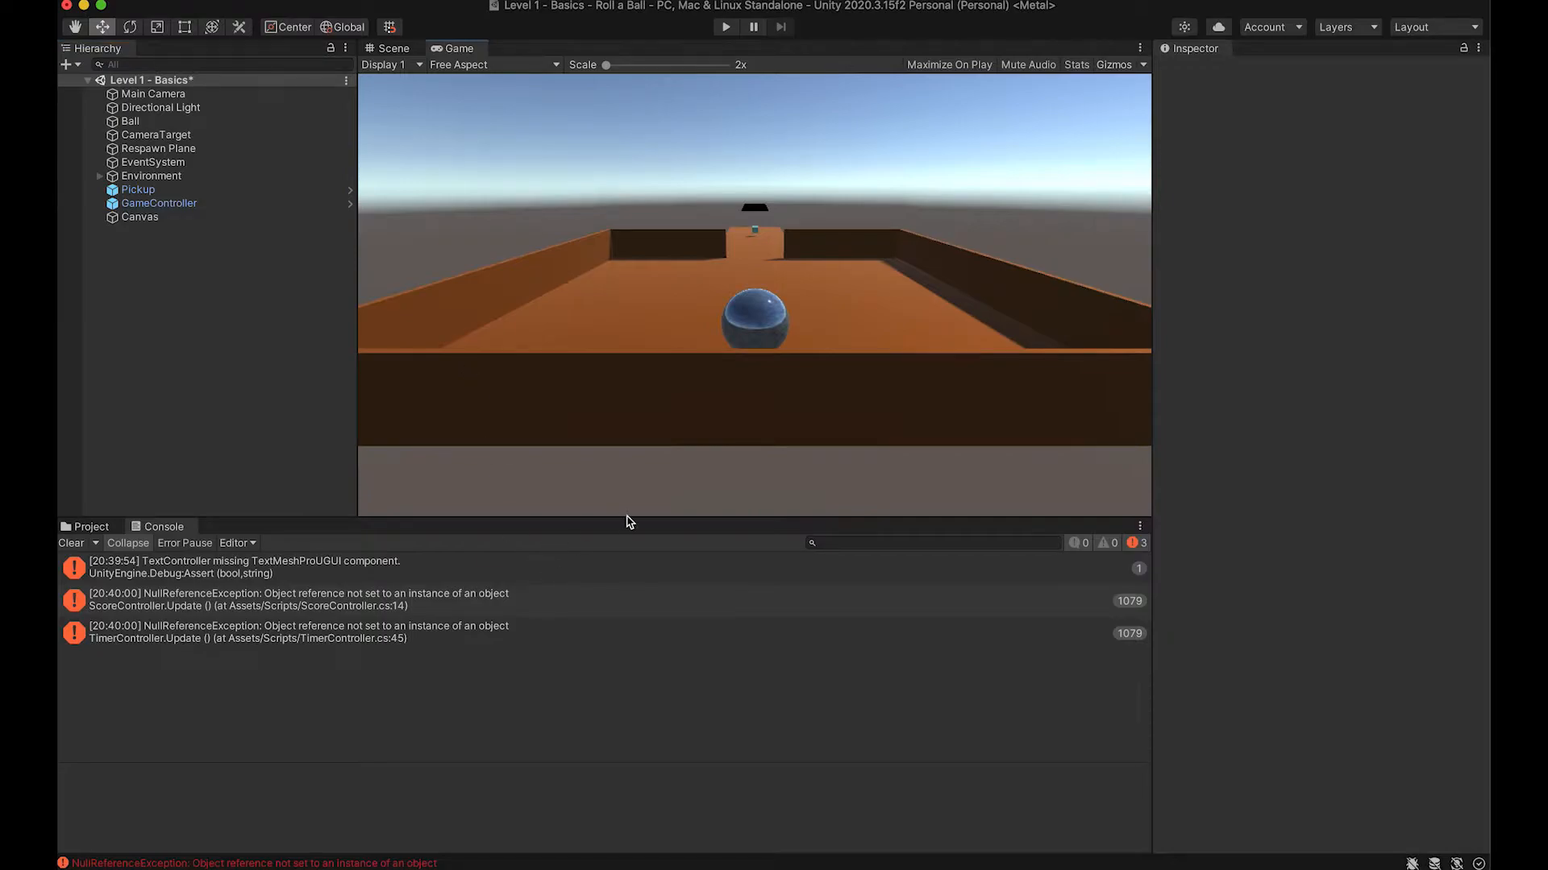
{"action": "left_click_drag", "start_coordinate": [626, 517], "coordinate": [624, 553]}
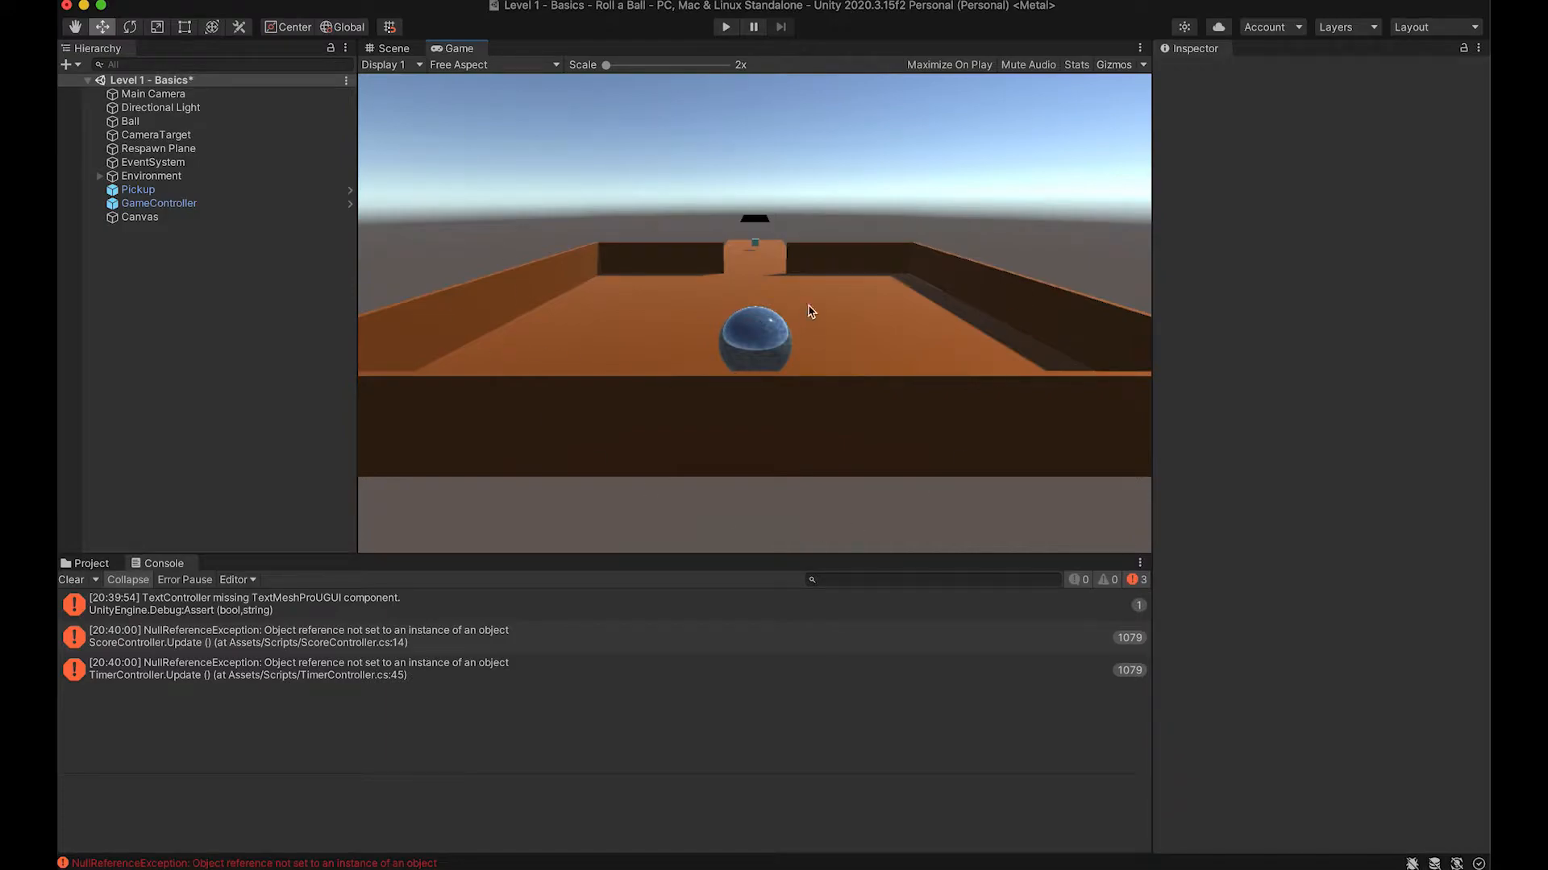
Step: Add a new UI Image as a child of the Canvas
{"action": "left_click", "coordinate": [185, 217]}
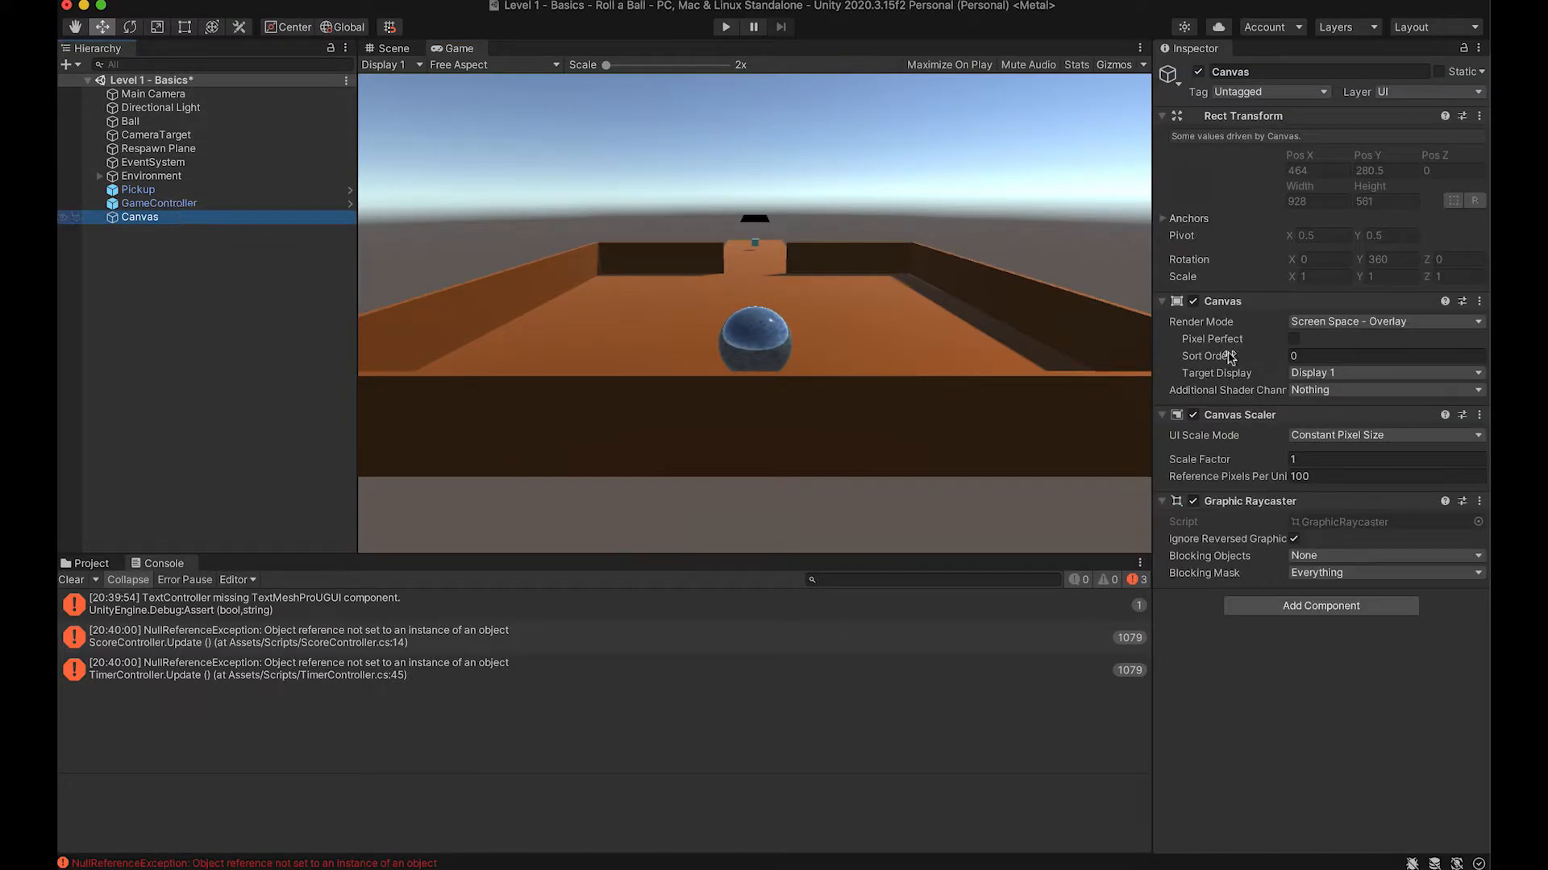
{"action": "right_click", "coordinate": [178, 224]}
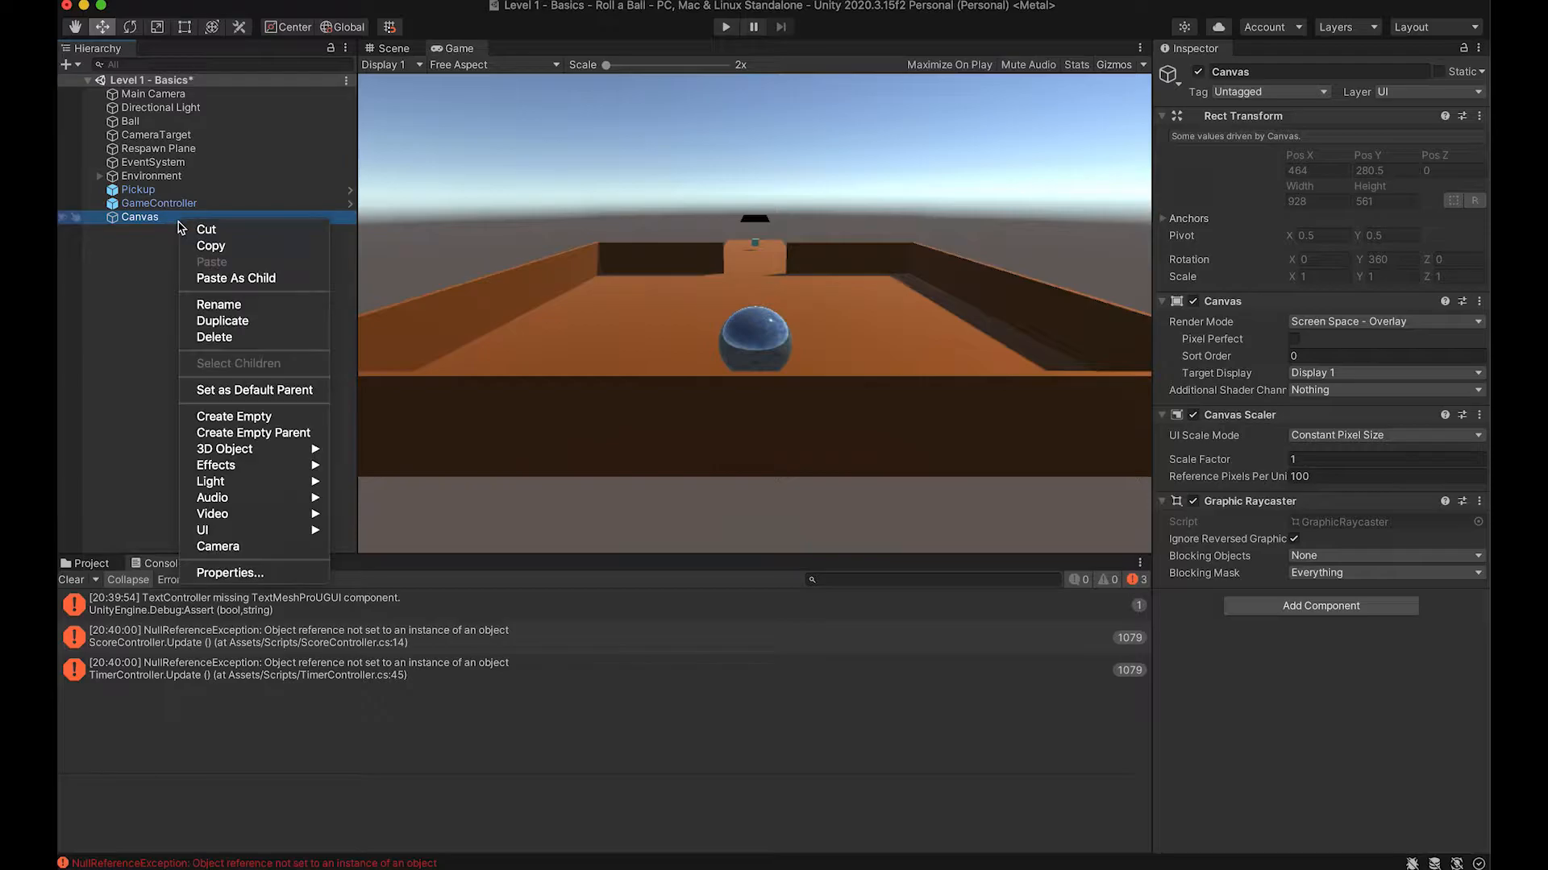
{"action": "mouse_move", "coordinate": [303, 532]}
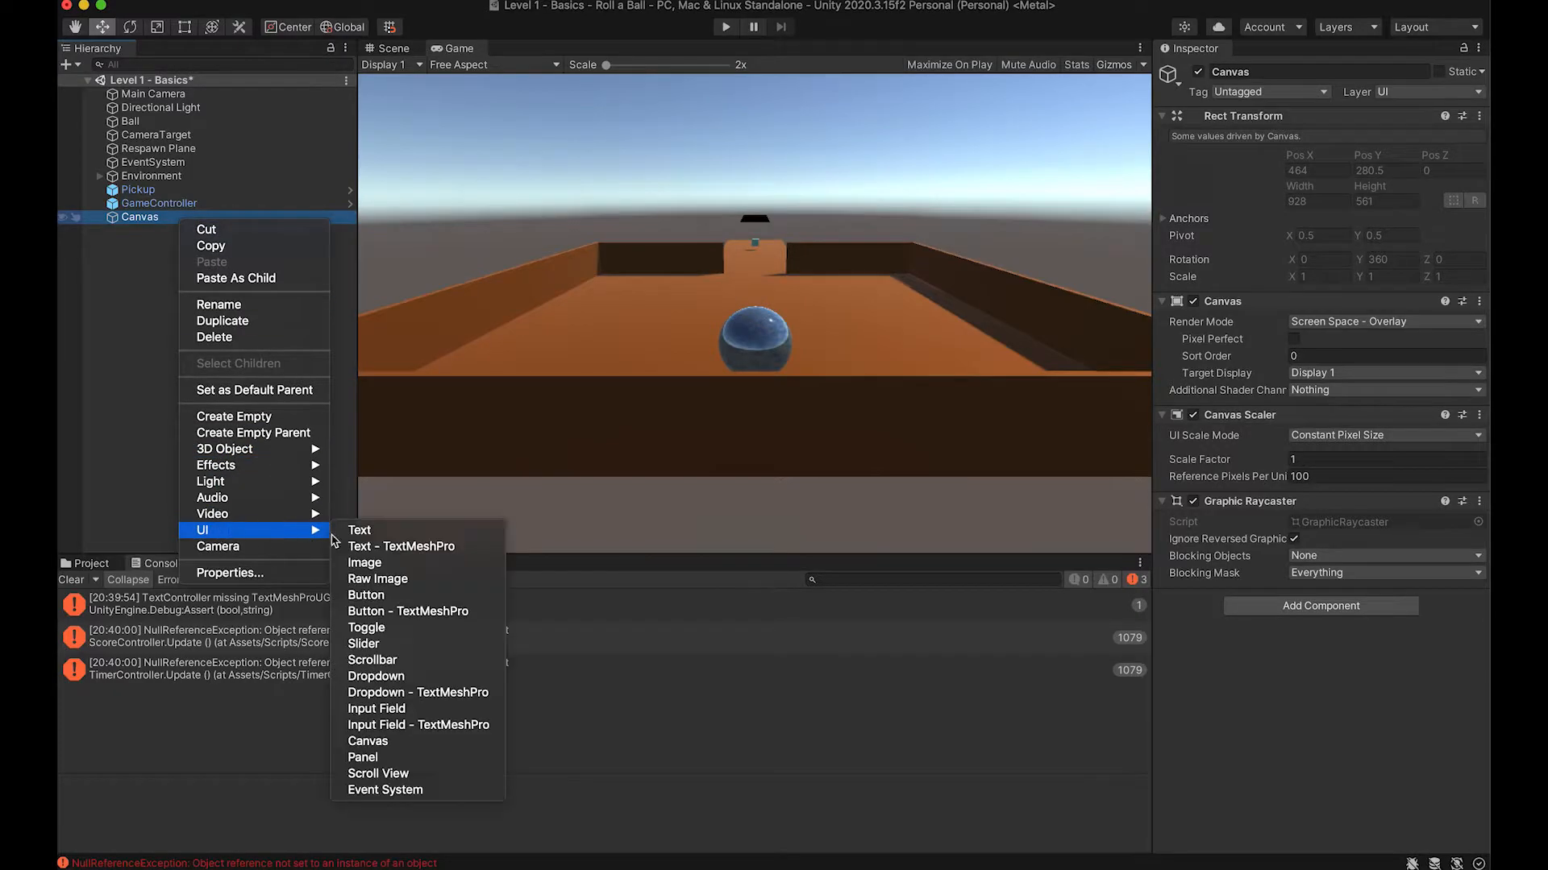
{"action": "left_click", "coordinate": [405, 564]}
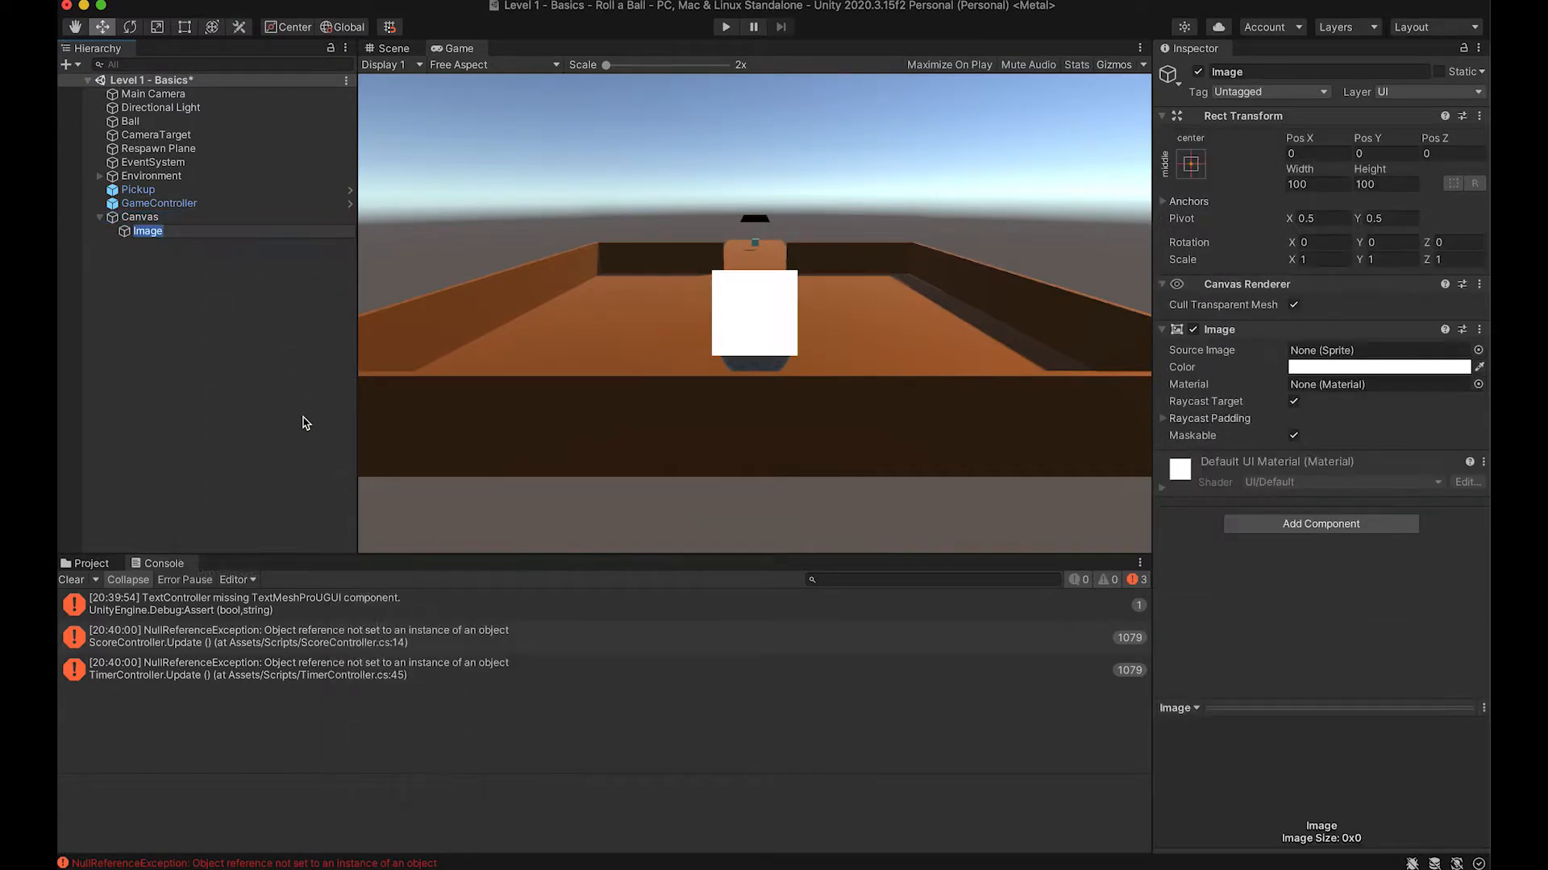
{"action": "left_click", "coordinate": [176, 219]}
{"action": "left_click", "coordinate": [162, 231]}
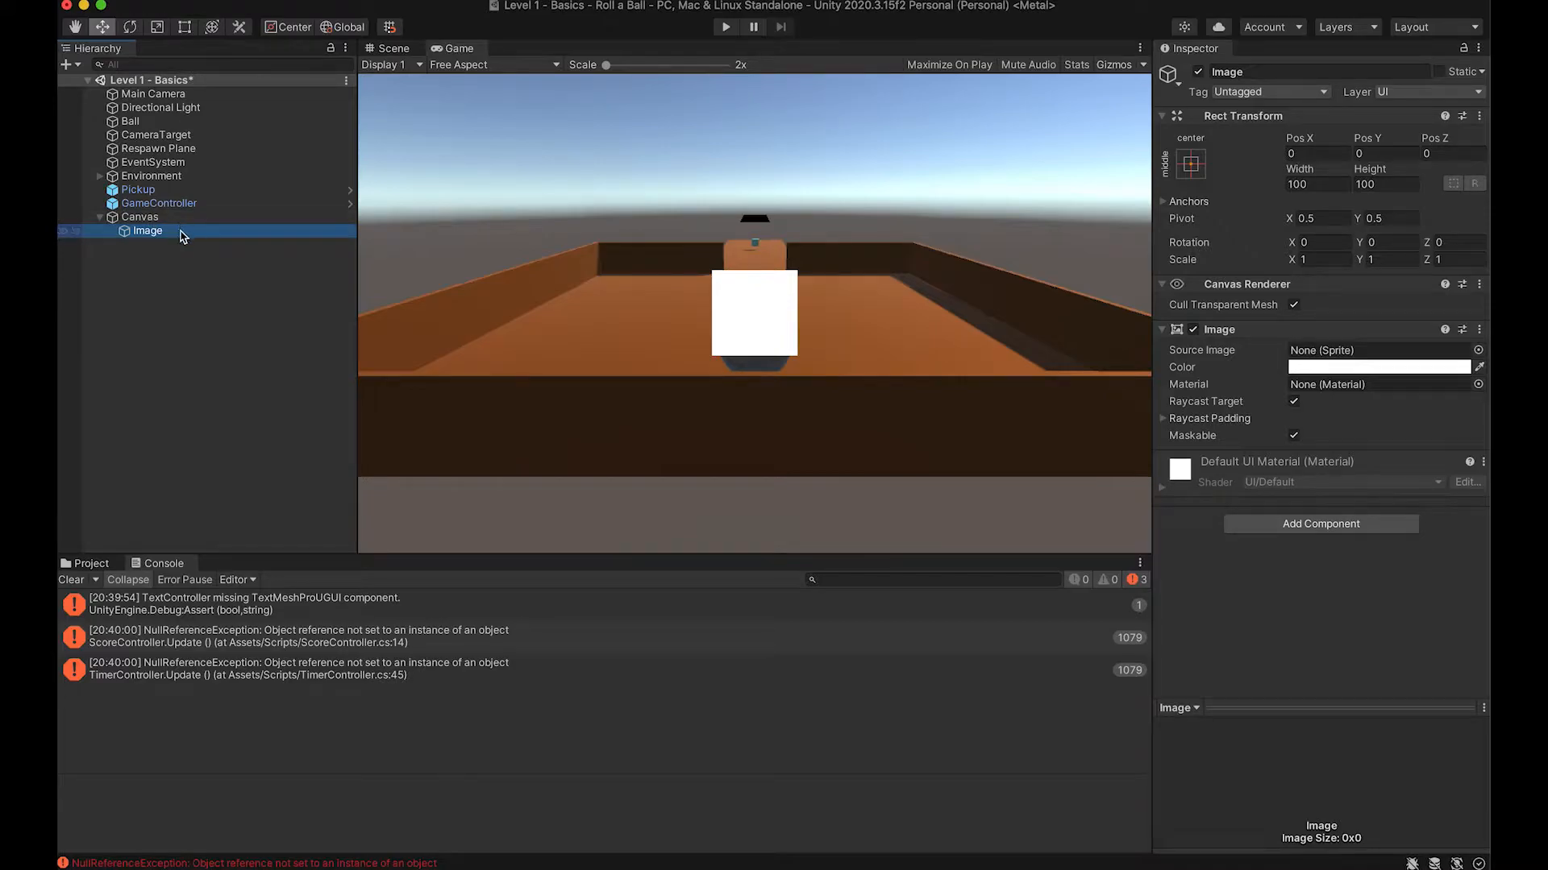
Step: Add a Text - TextMeshPro object as a child of the Image, keeping its default name
{"action": "left_click", "coordinate": [181, 231]}
{"action": "right_click", "coordinate": [185, 237]}
{"action": "left_click", "coordinate": [173, 240]}
{"action": "left_click", "coordinate": [180, 243]}
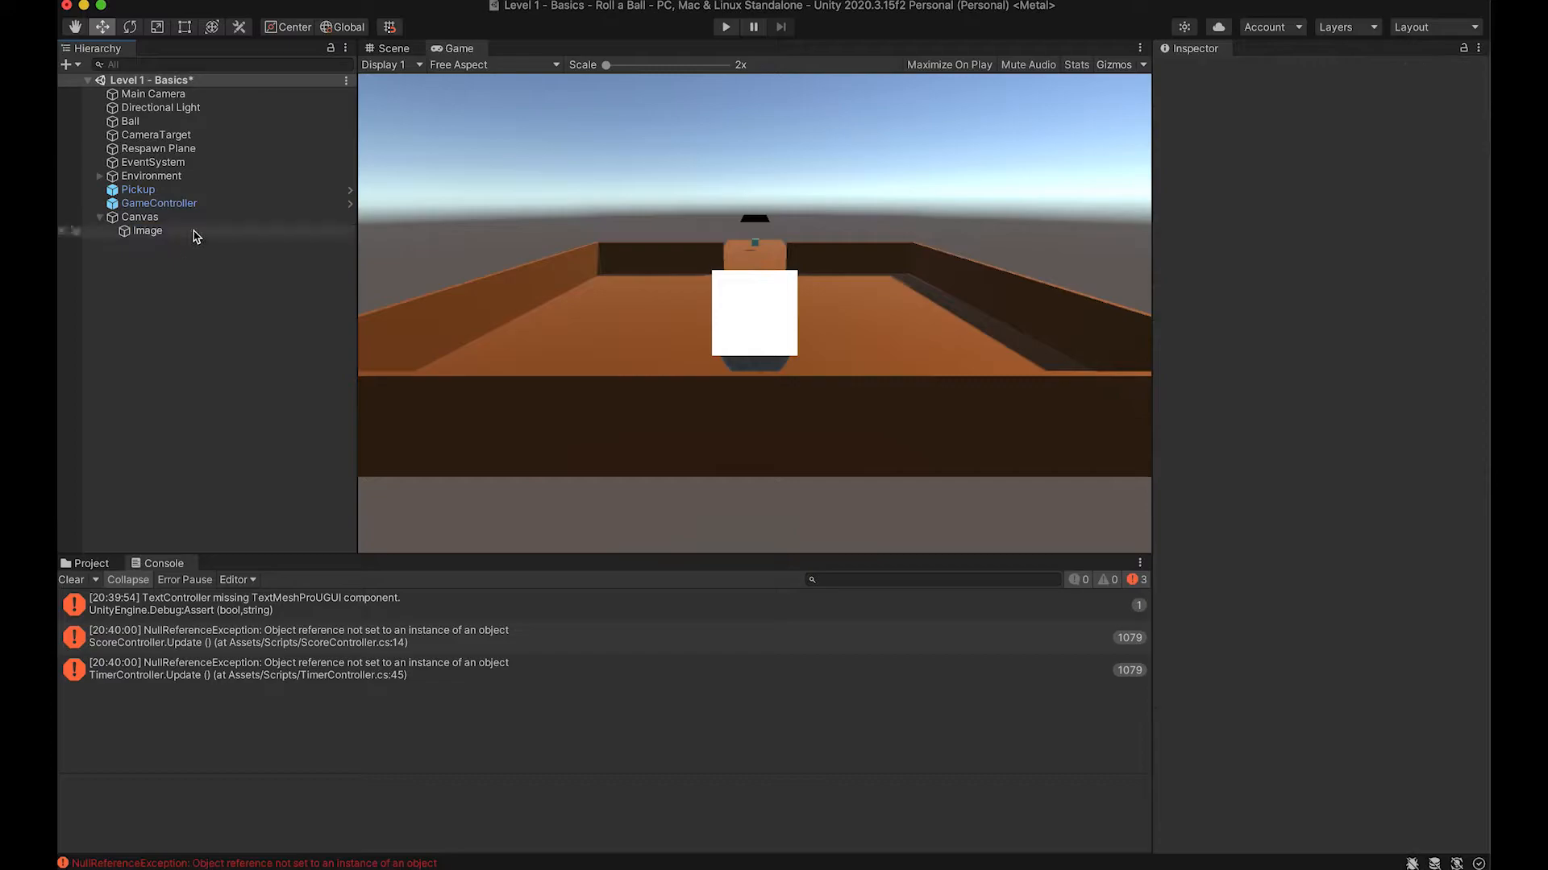
{"action": "right_click", "coordinate": [194, 232]}
{"action": "mouse_move", "coordinate": [315, 538]}
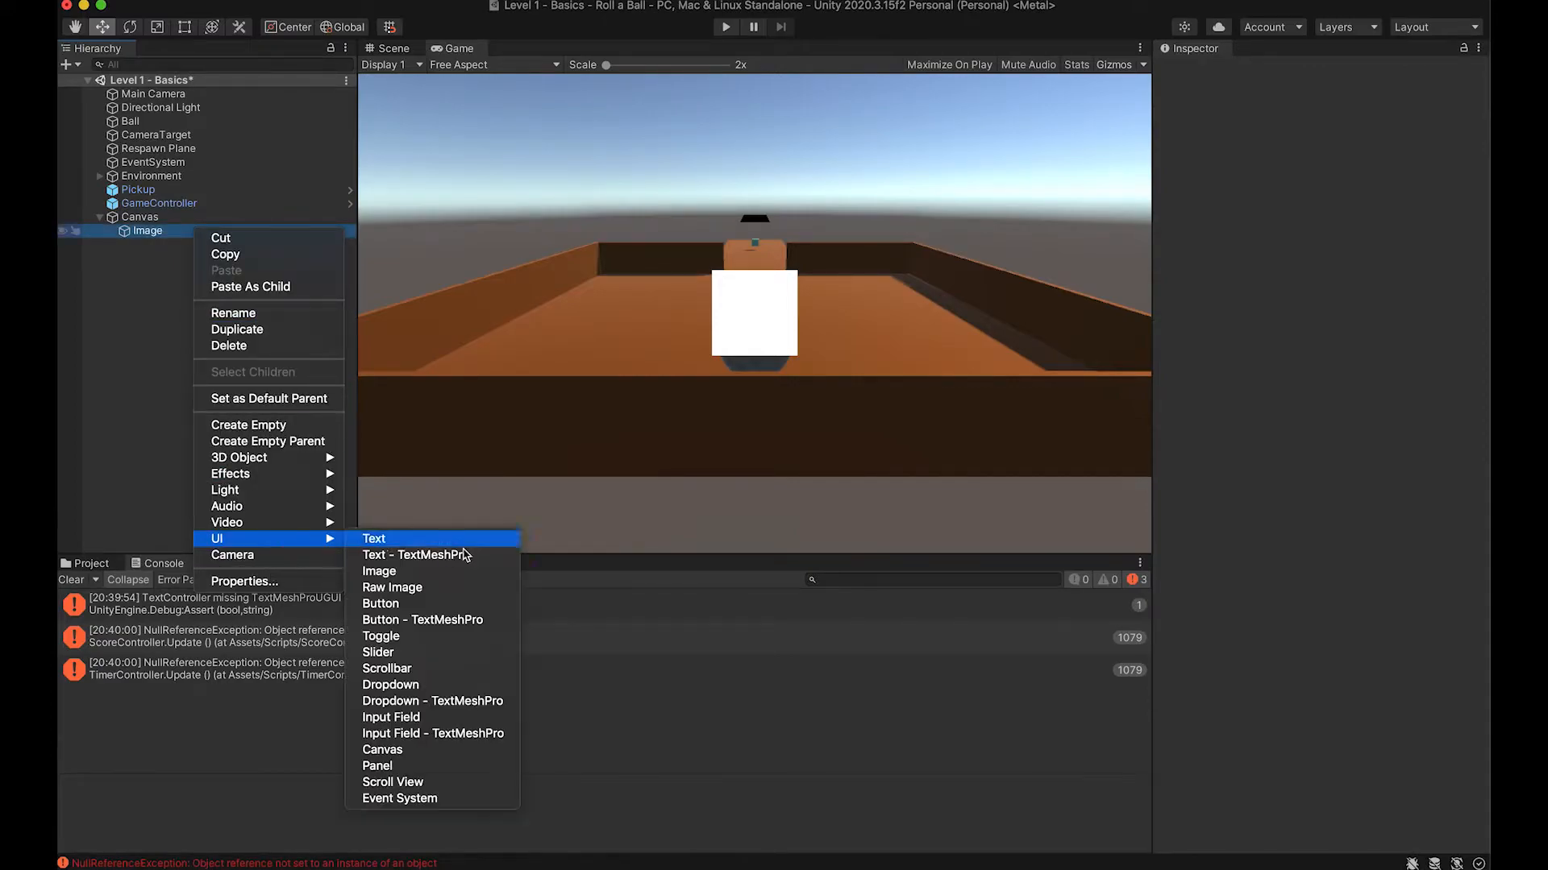
{"action": "left_click", "coordinate": [480, 556]}
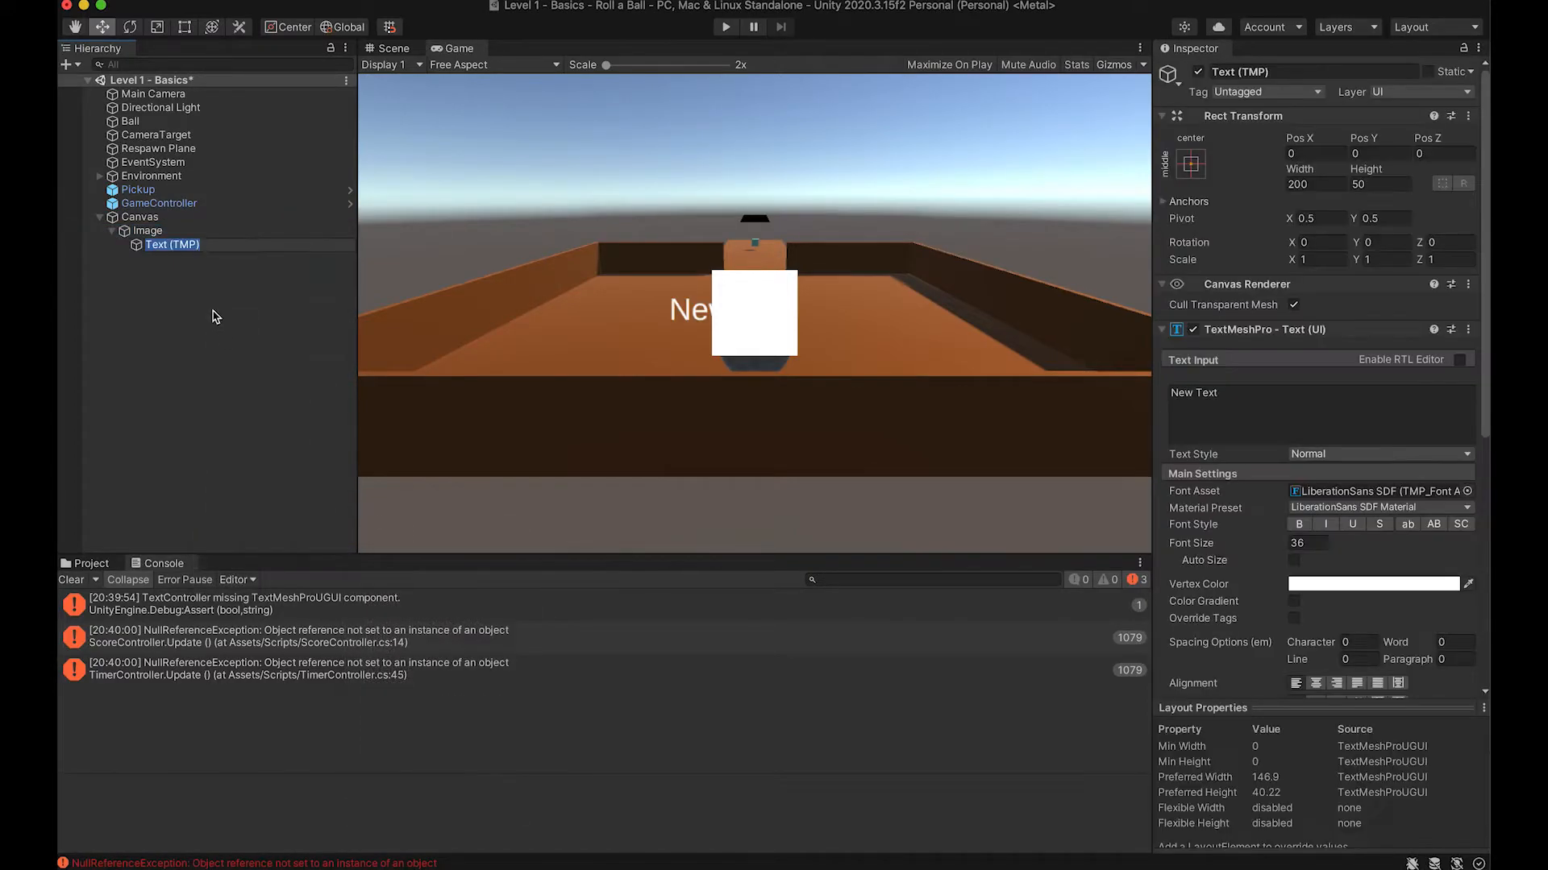
{"action": "left_click", "coordinate": [250, 258]}
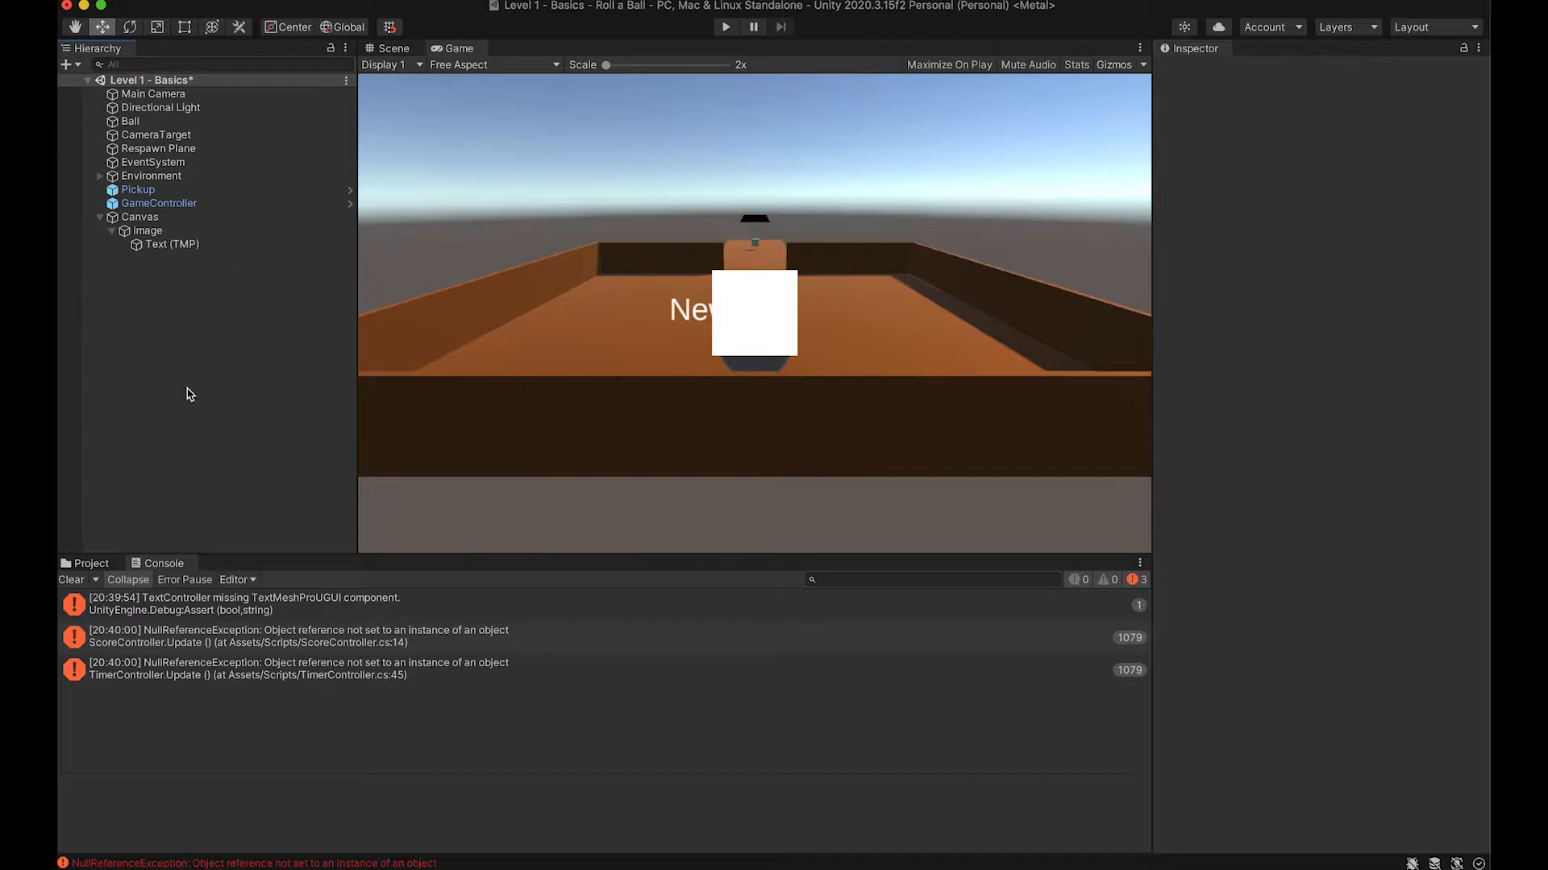
Step: Replace the content of the Text (TMP) object with "Score: 0"
{"action": "left_click", "coordinate": [191, 246]}
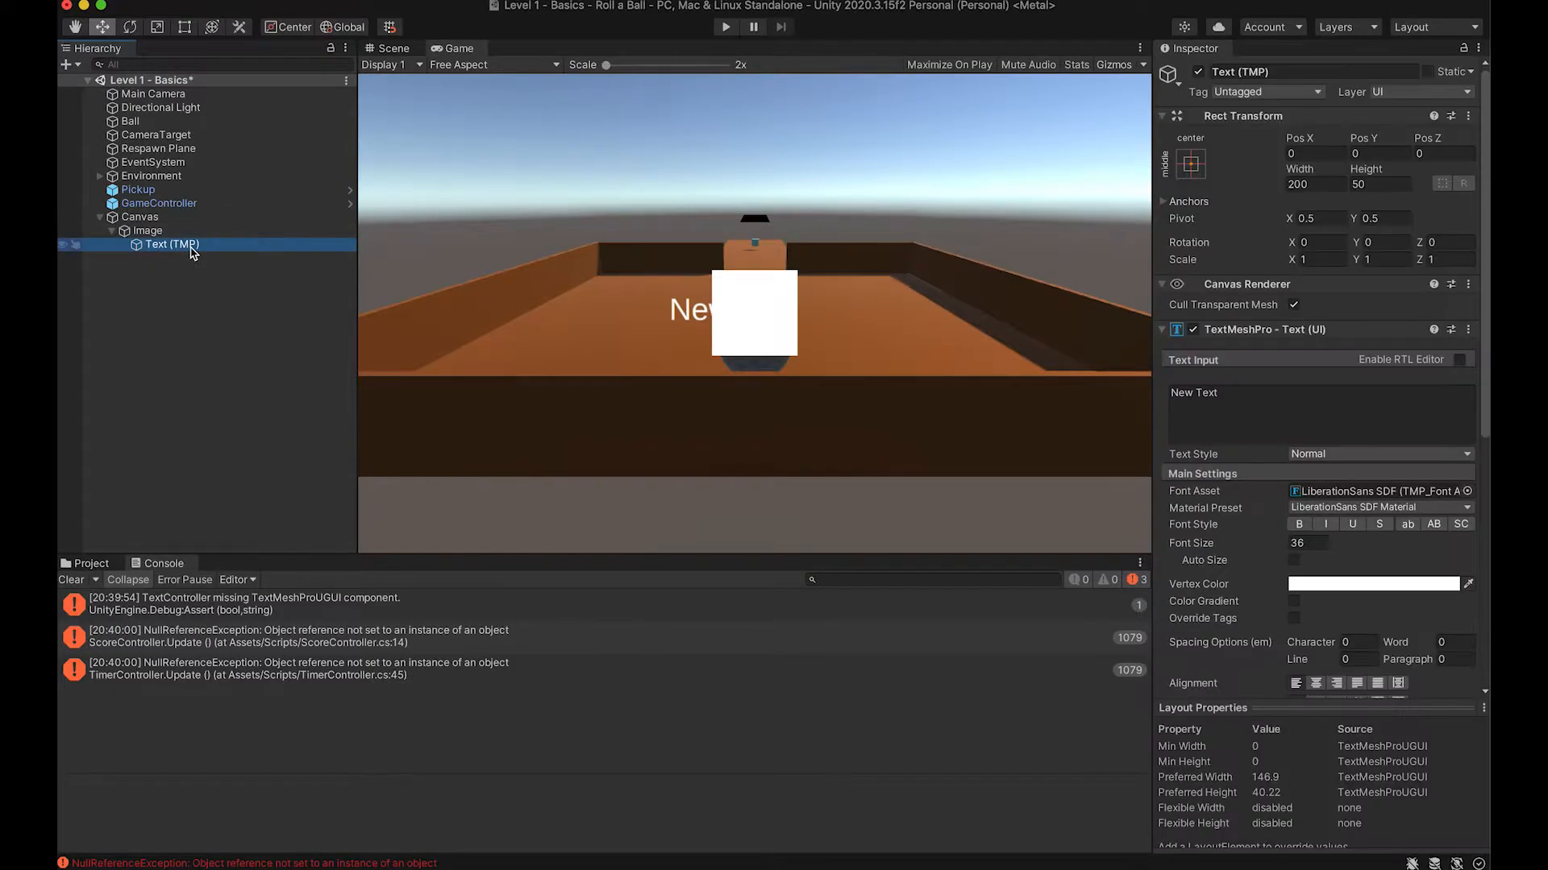
{"action": "scroll", "coordinate": [1308, 461], "scroll_direction": "down", "scroll_amount": 3}
{"action": "left_click", "coordinate": [1270, 330]}
{"action": "key", "text": "super+a"}
{"action": "key", "text": "BackSpace"}
{"action": "type", "text": "Score: "}
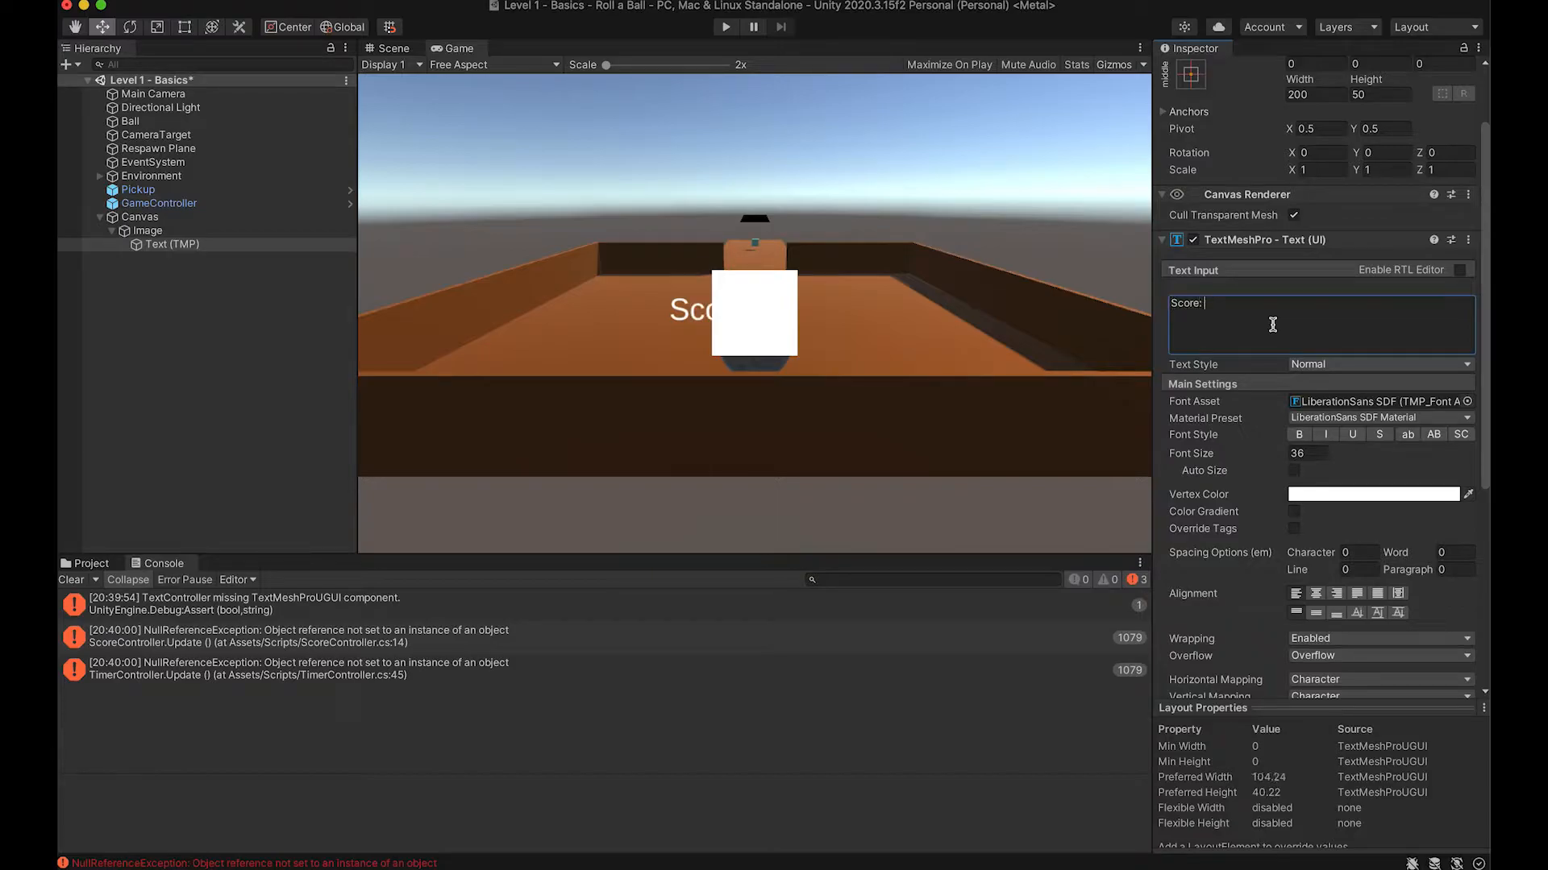
{"action": "type", "text": "0"}
{"action": "left_click", "coordinate": [1276, 418]}
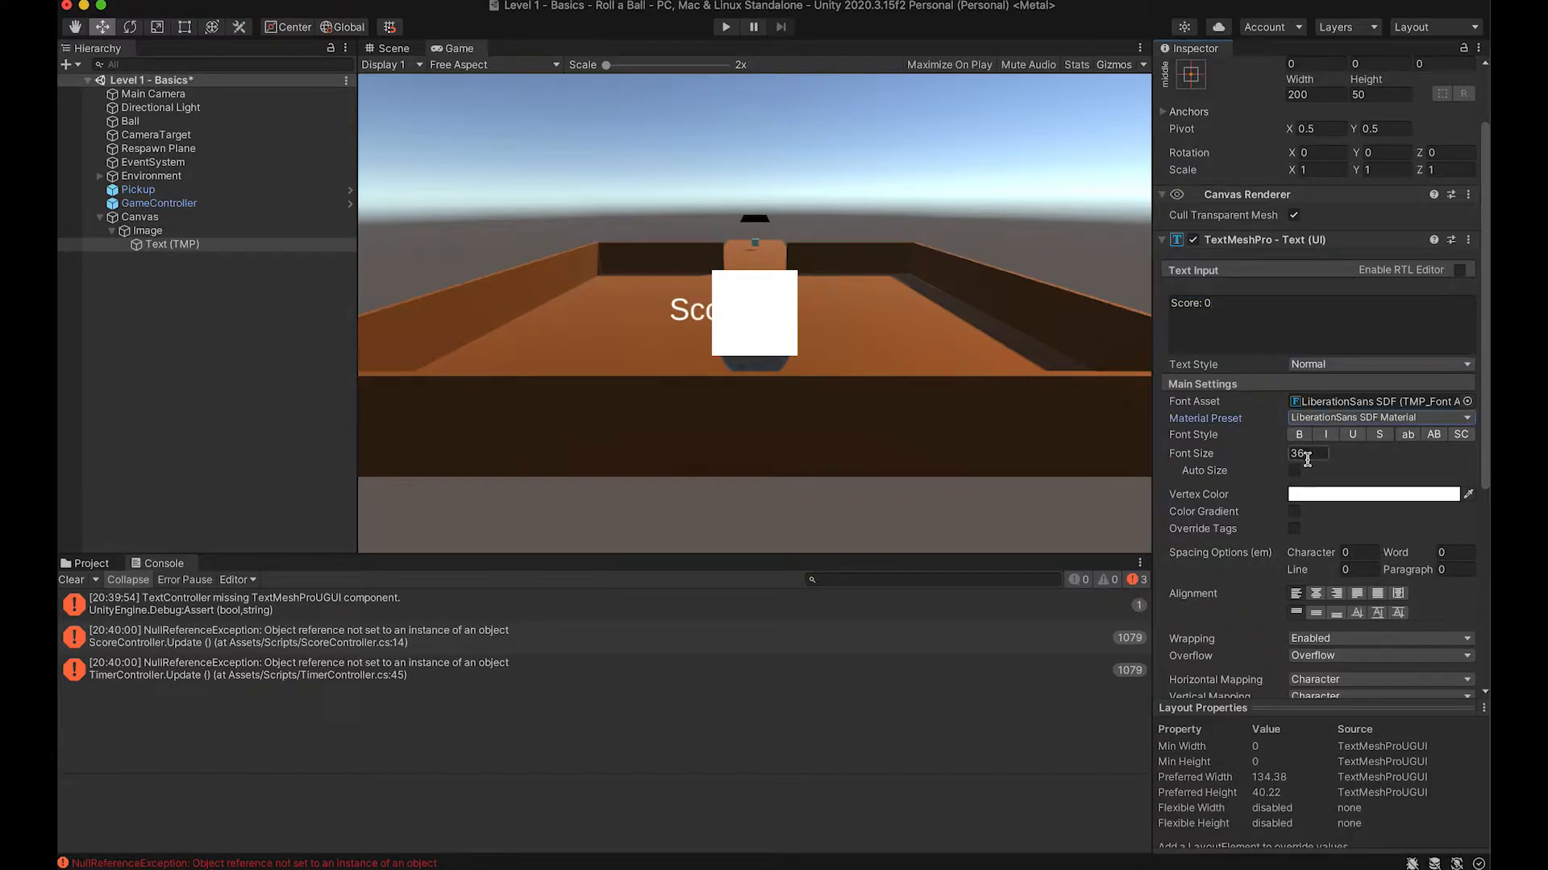
Step: Set the score text's vertex color to black (RGB 0, 0, 0) and look through its remaining text settings
{"action": "left_click", "coordinate": [1379, 501]}
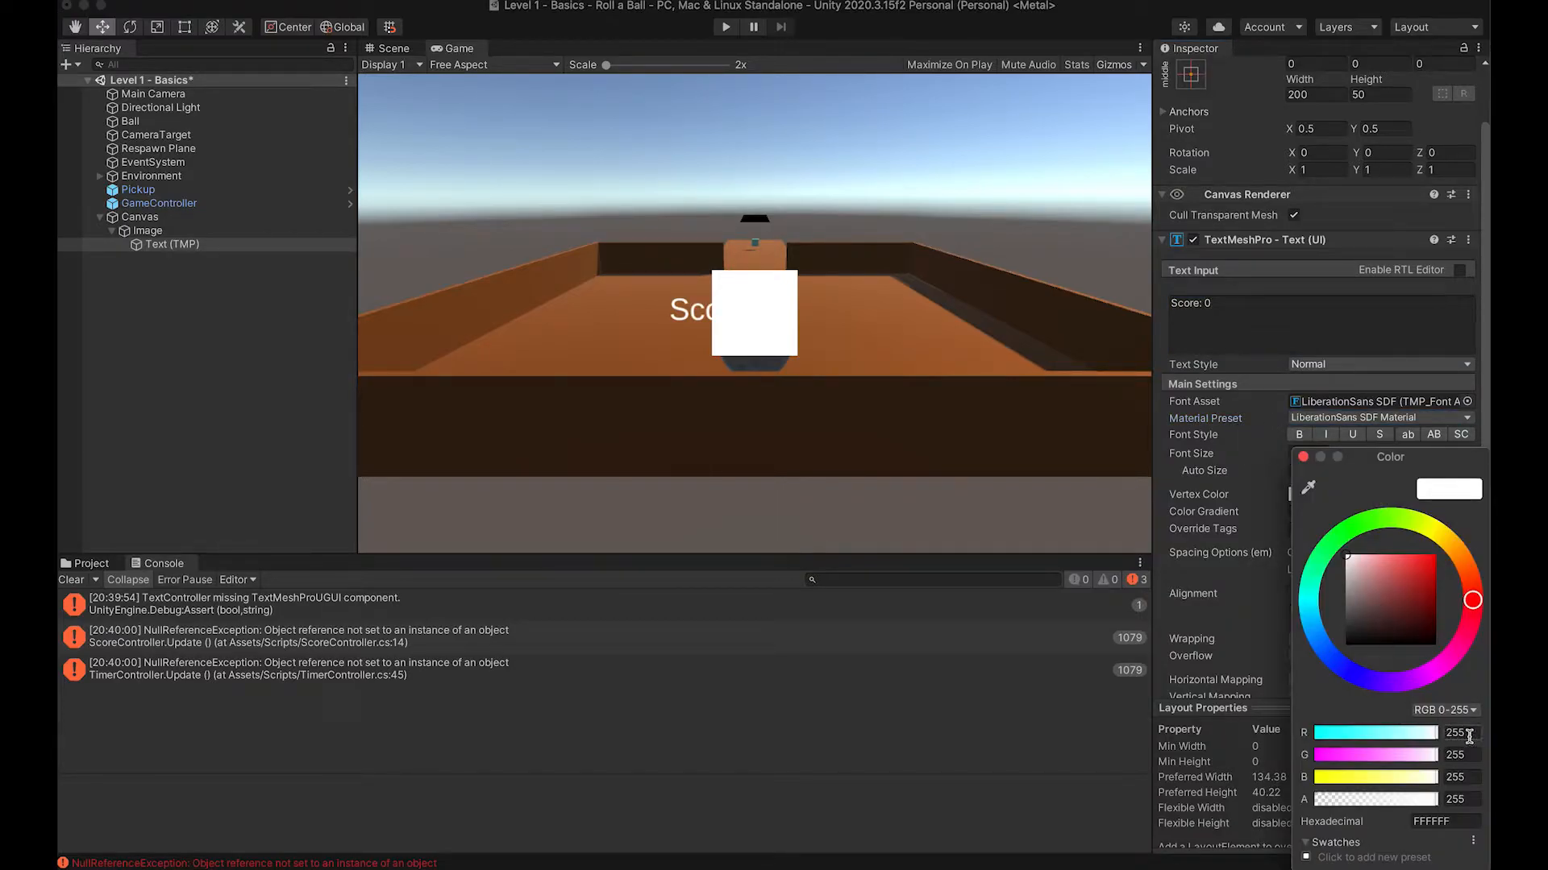
{"action": "type", "text": "0"}
{"action": "key", "text": "Tab"}
{"action": "type", "text": "0"}
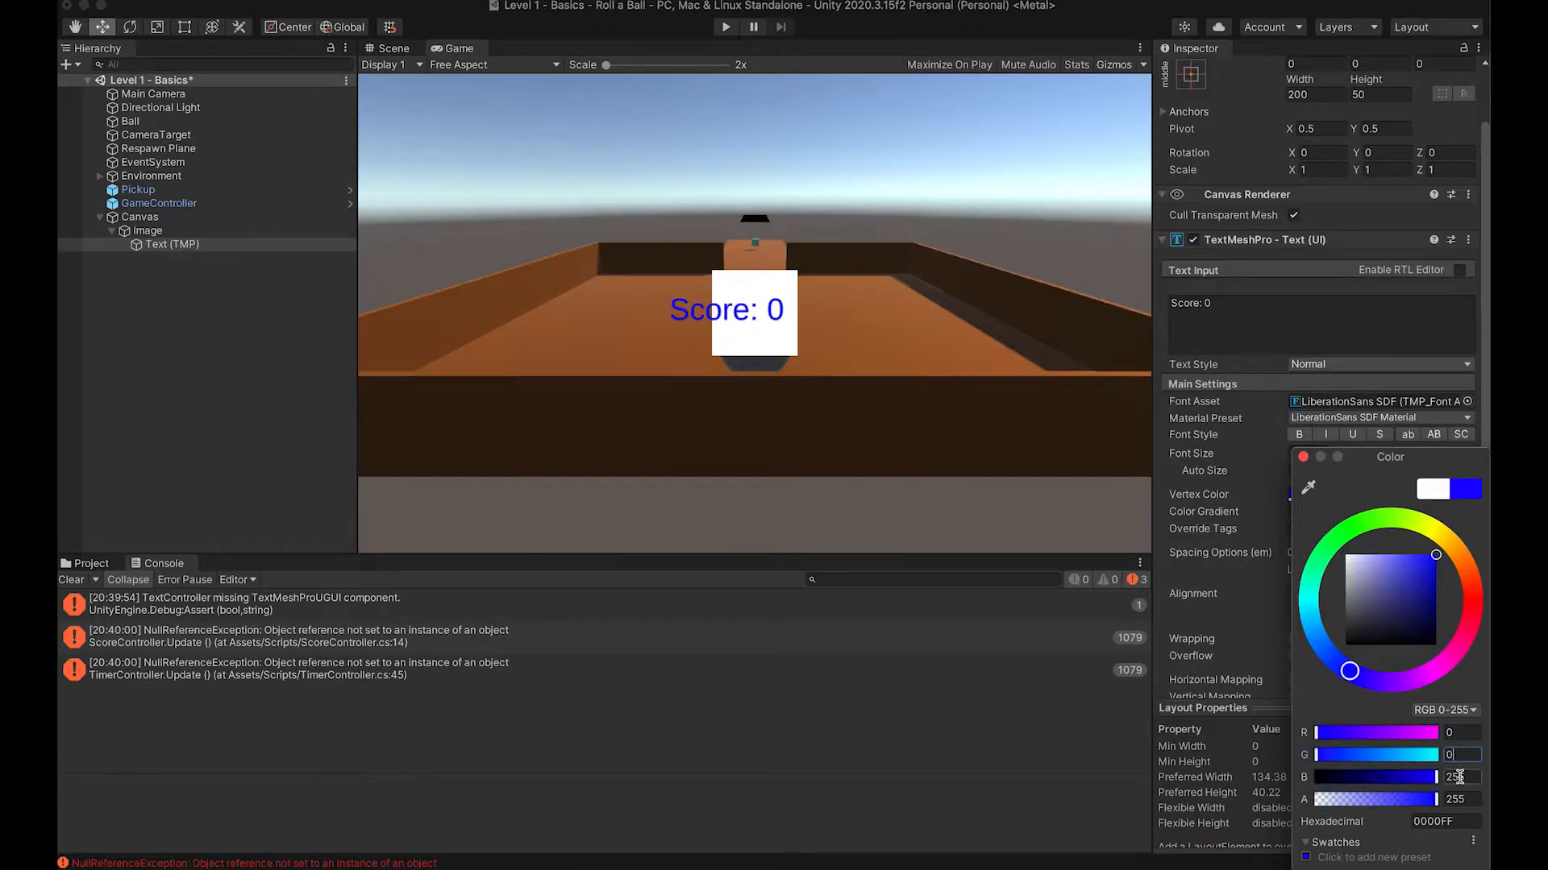
{"action": "left_click", "coordinate": [1464, 777]}
{"action": "type", "text": "0"}
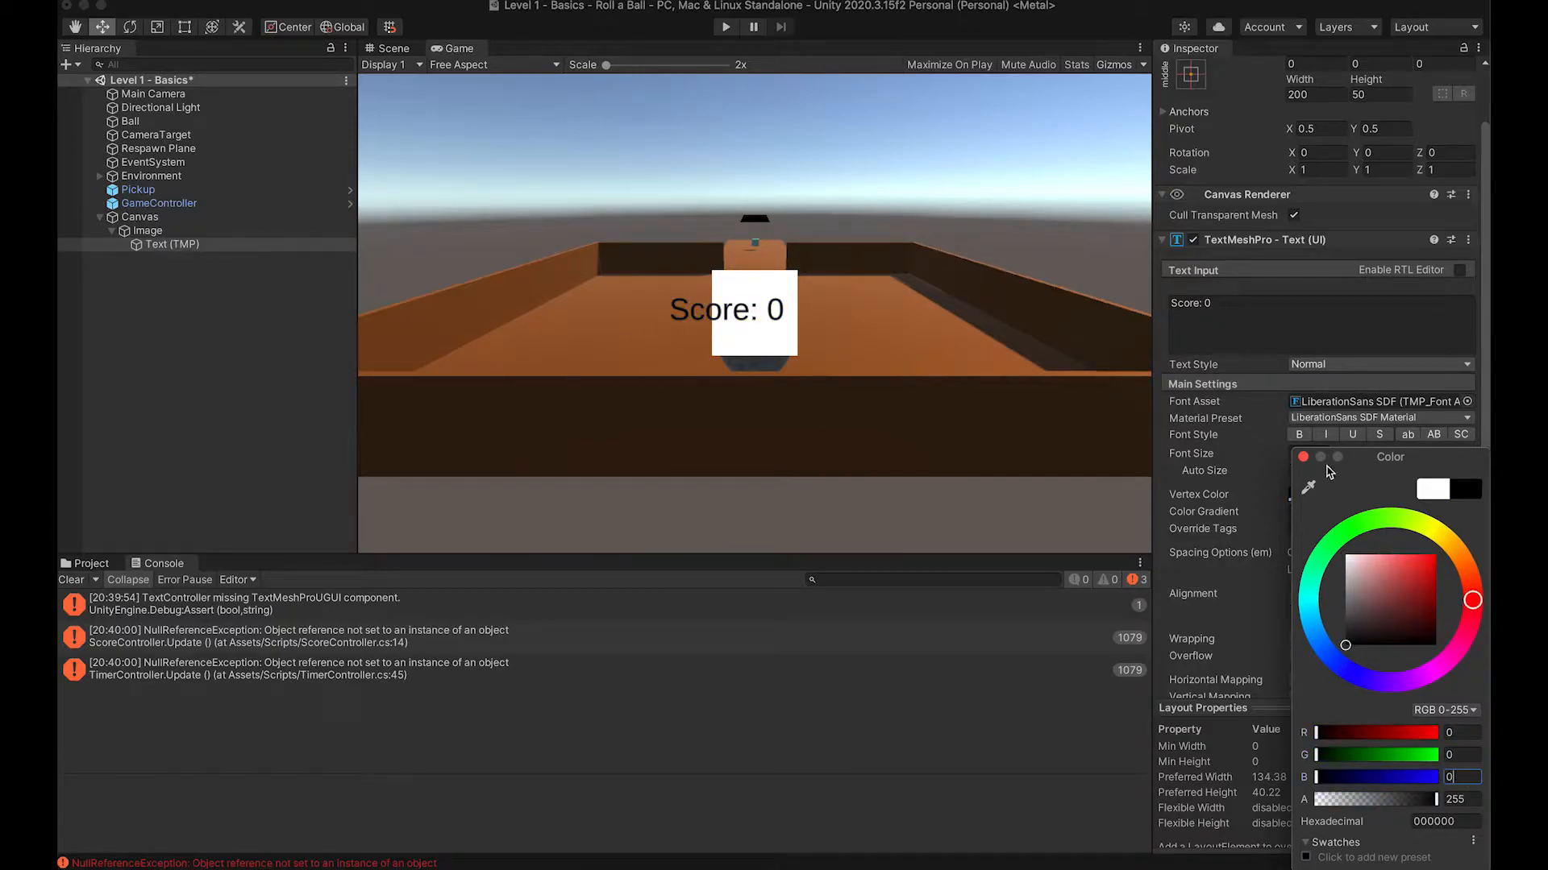
{"action": "left_click", "coordinate": [1304, 457]}
{"action": "scroll", "coordinate": [1257, 452], "scroll_direction": "down", "scroll_amount": 4}
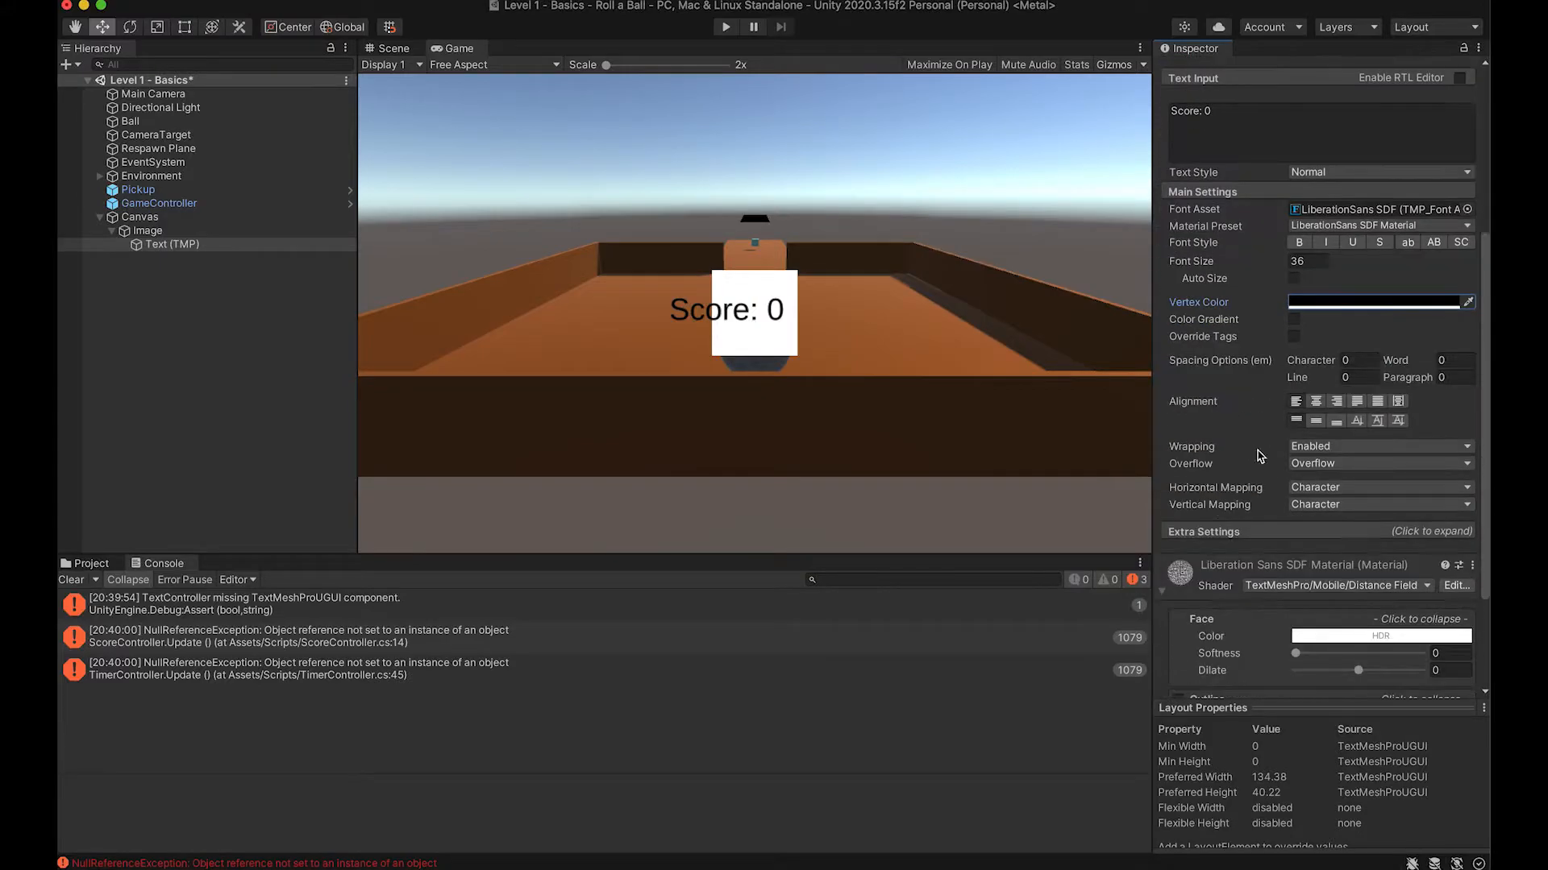
{"action": "scroll", "coordinate": [1197, 540], "scroll_direction": "up", "scroll_amount": 6}
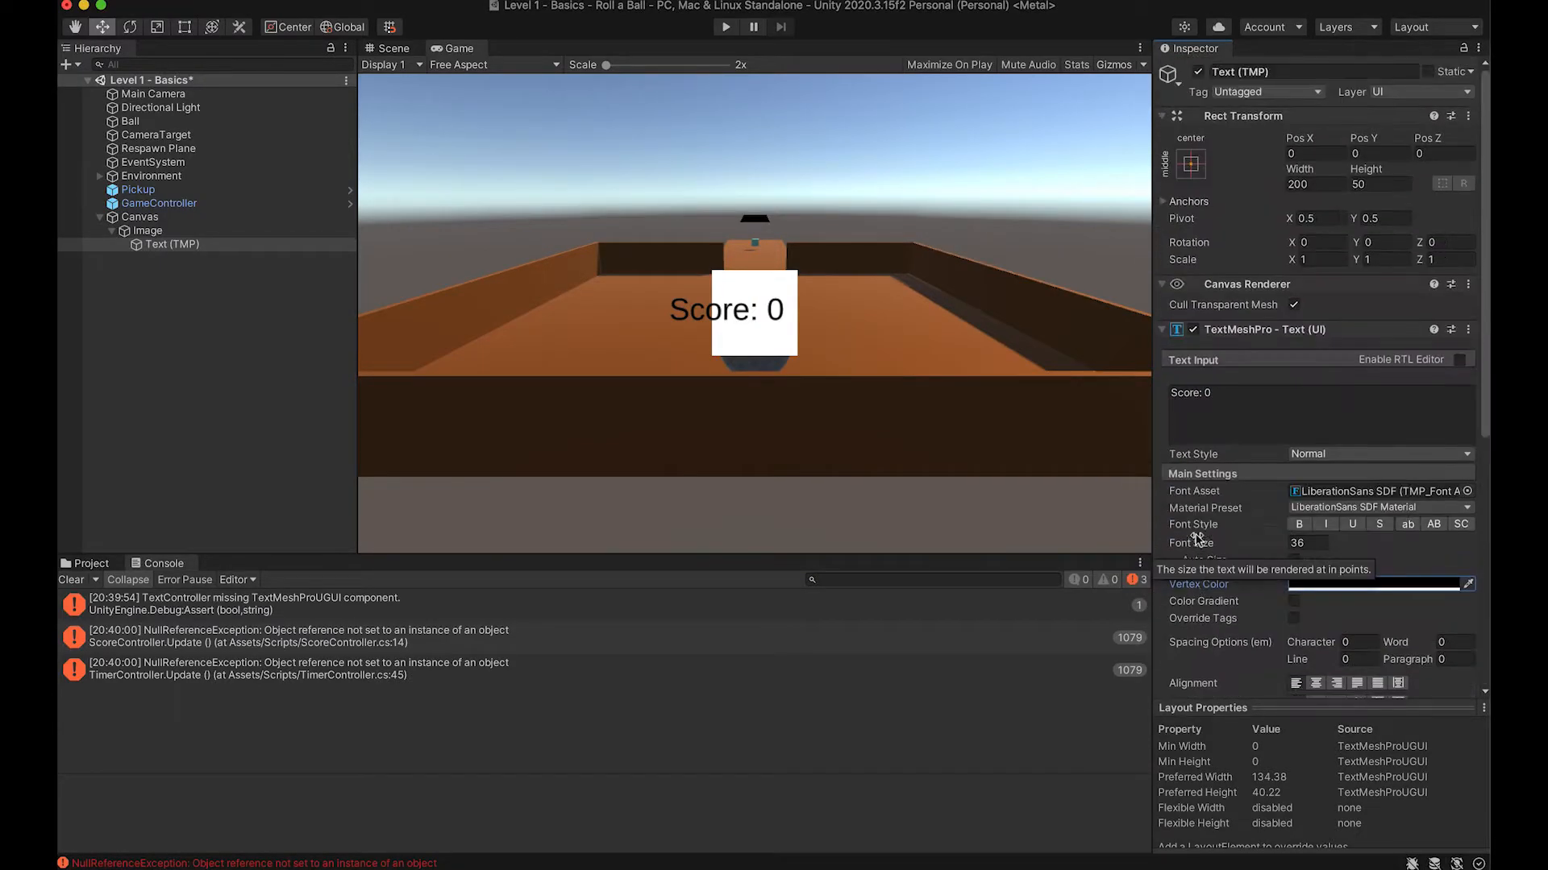
Step: Add a Vertical Layout Group to the Image and enable Control Child Size for both width and height
{"action": "left_click", "coordinate": [146, 231]}
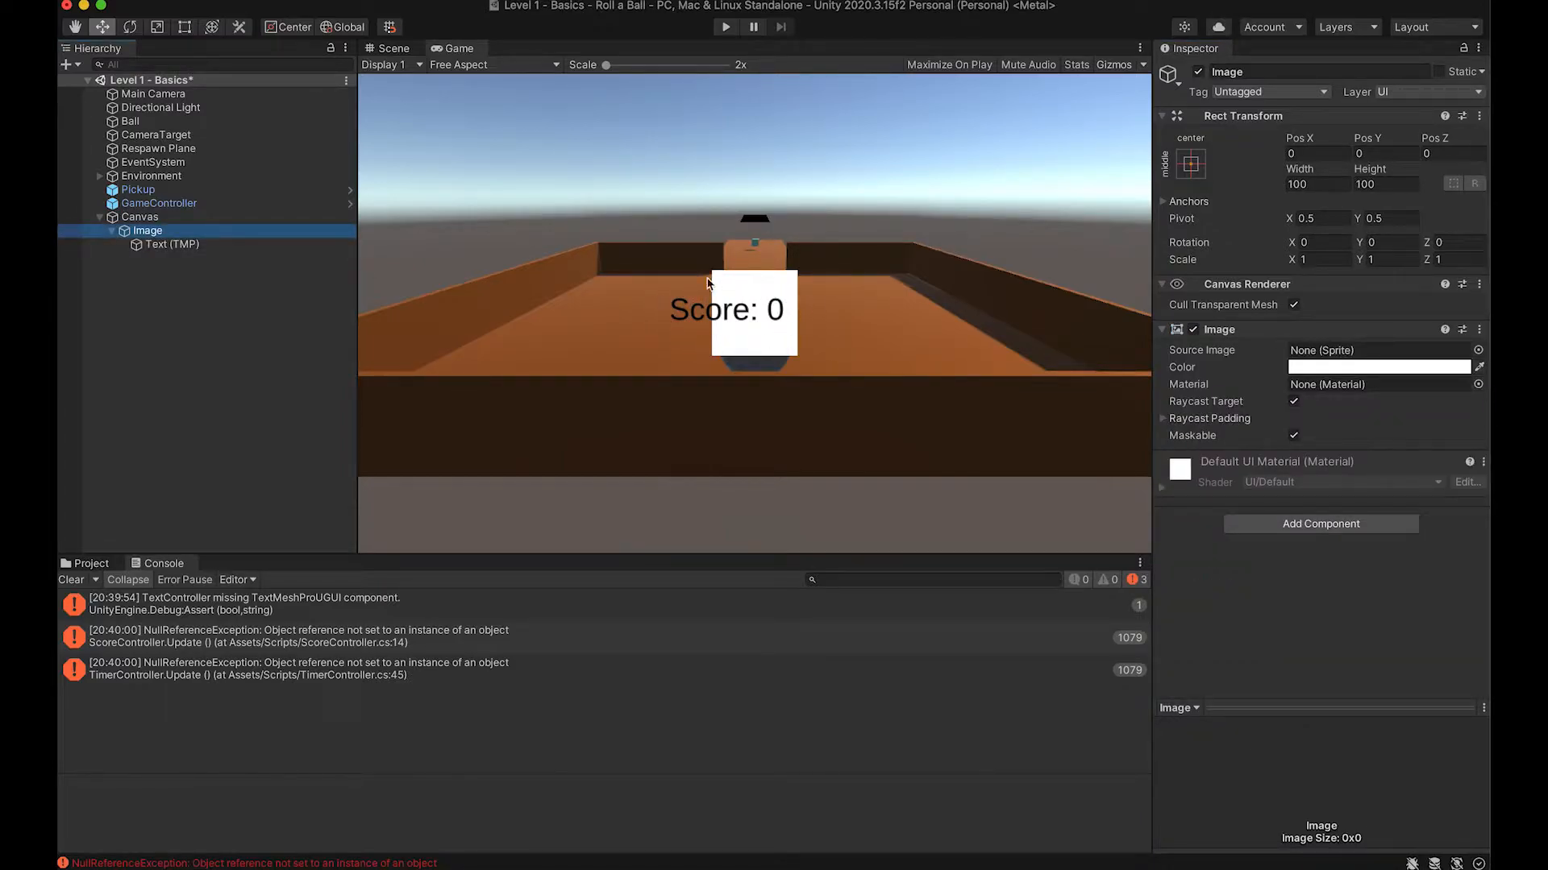
{"action": "left_click", "coordinate": [1283, 524]}
{"action": "type", "text": "layou"}
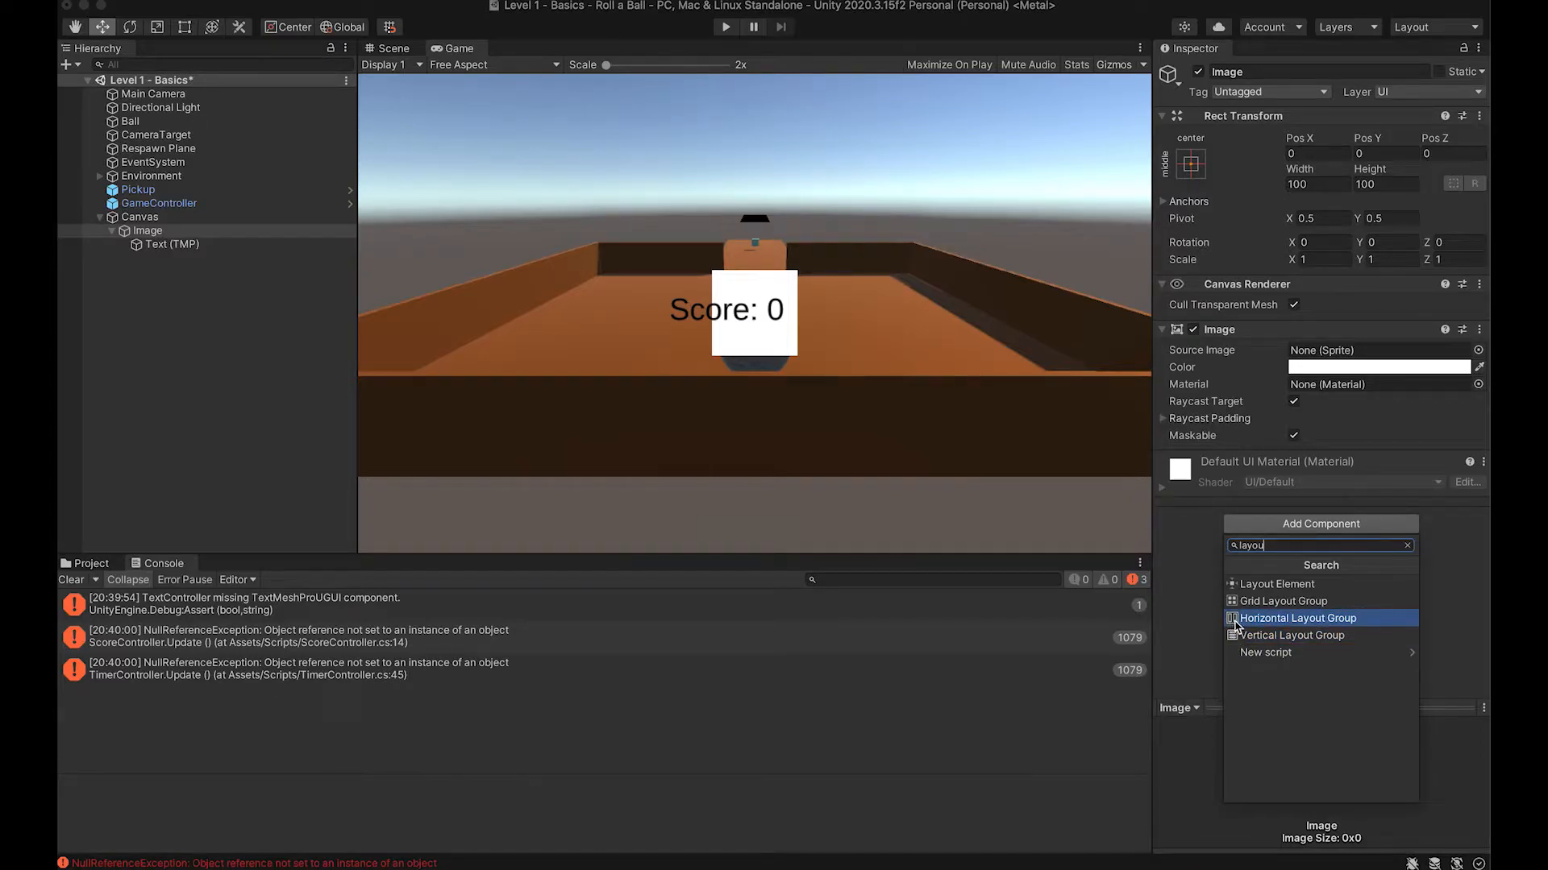
{"action": "left_click", "coordinate": [1248, 636]}
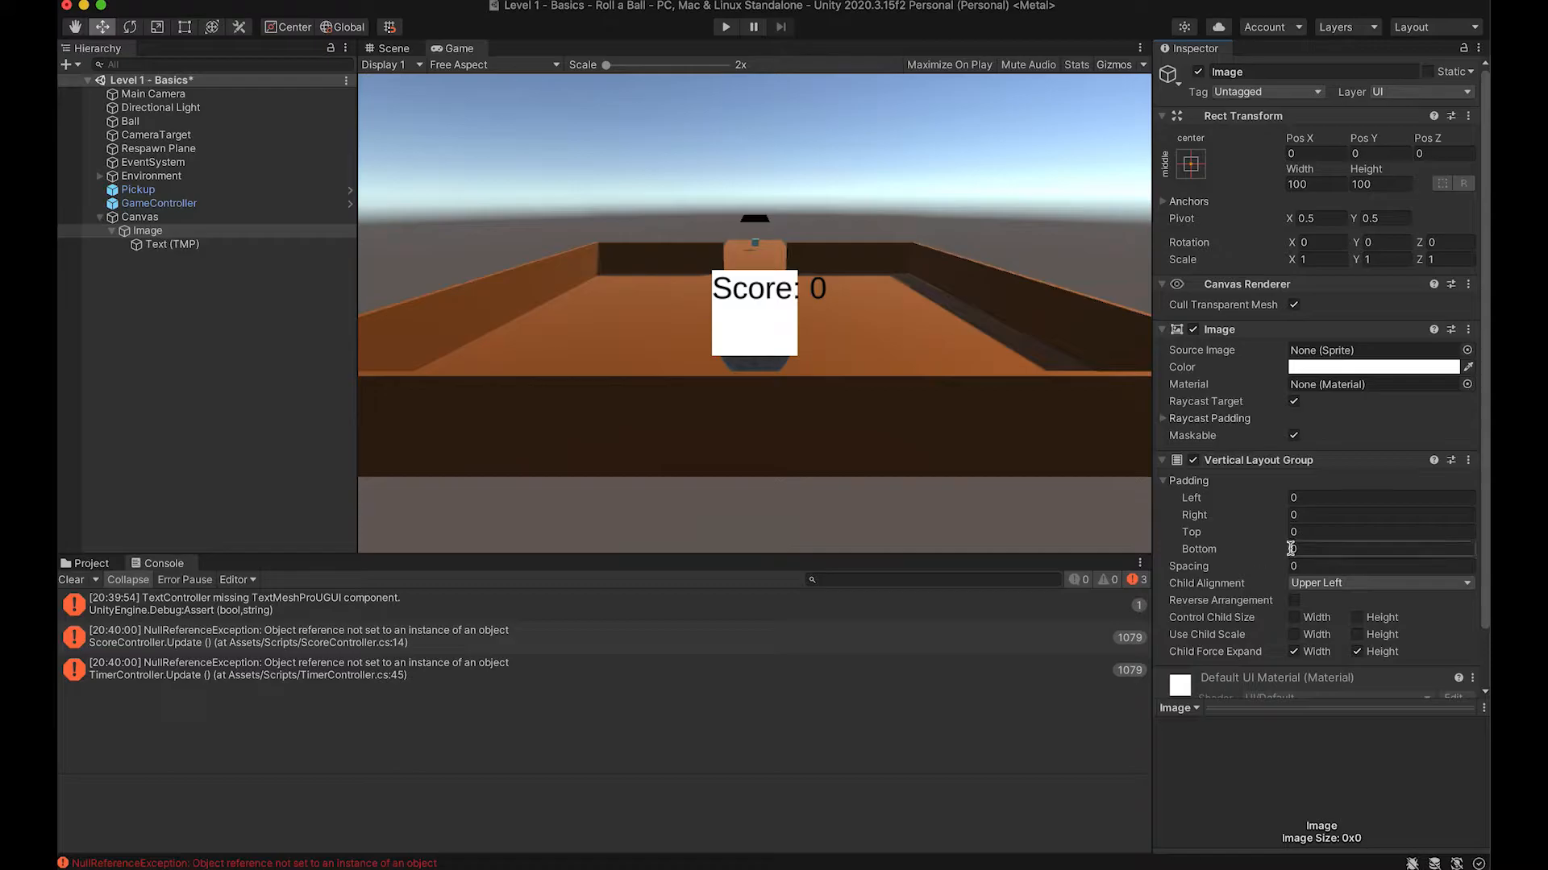
{"action": "scroll", "coordinate": [1251, 573], "scroll_direction": "down", "scroll_amount": 2}
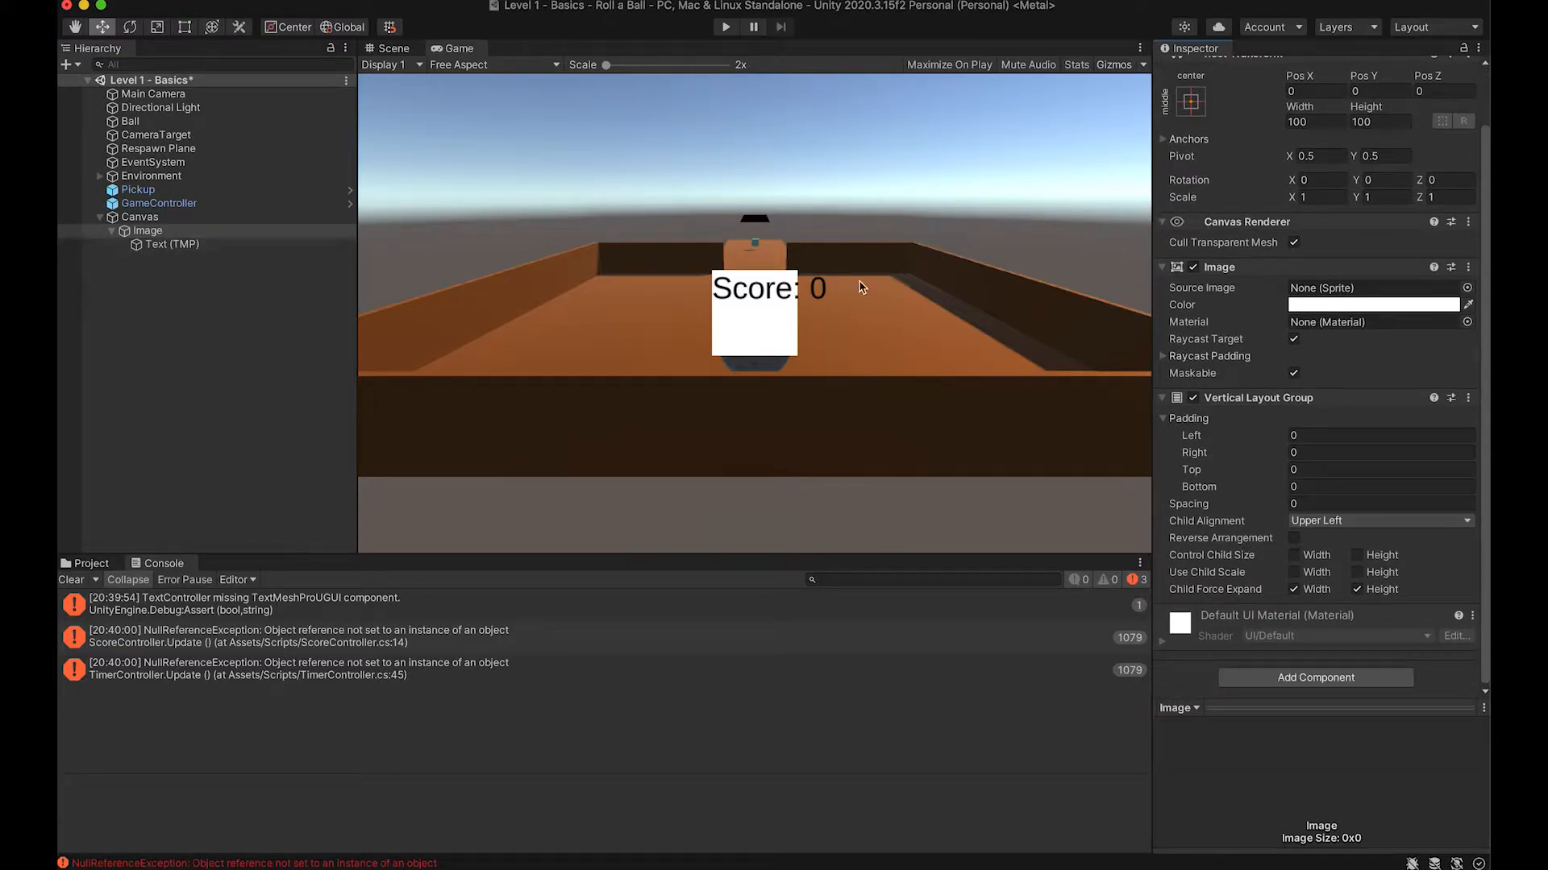
{"action": "left_click", "coordinate": [1292, 556]}
Step: Examine the Canvas, Image and Text (TMP) objects up close in the Scene view to see how the text fits its background
{"action": "left_click", "coordinate": [216, 245]}
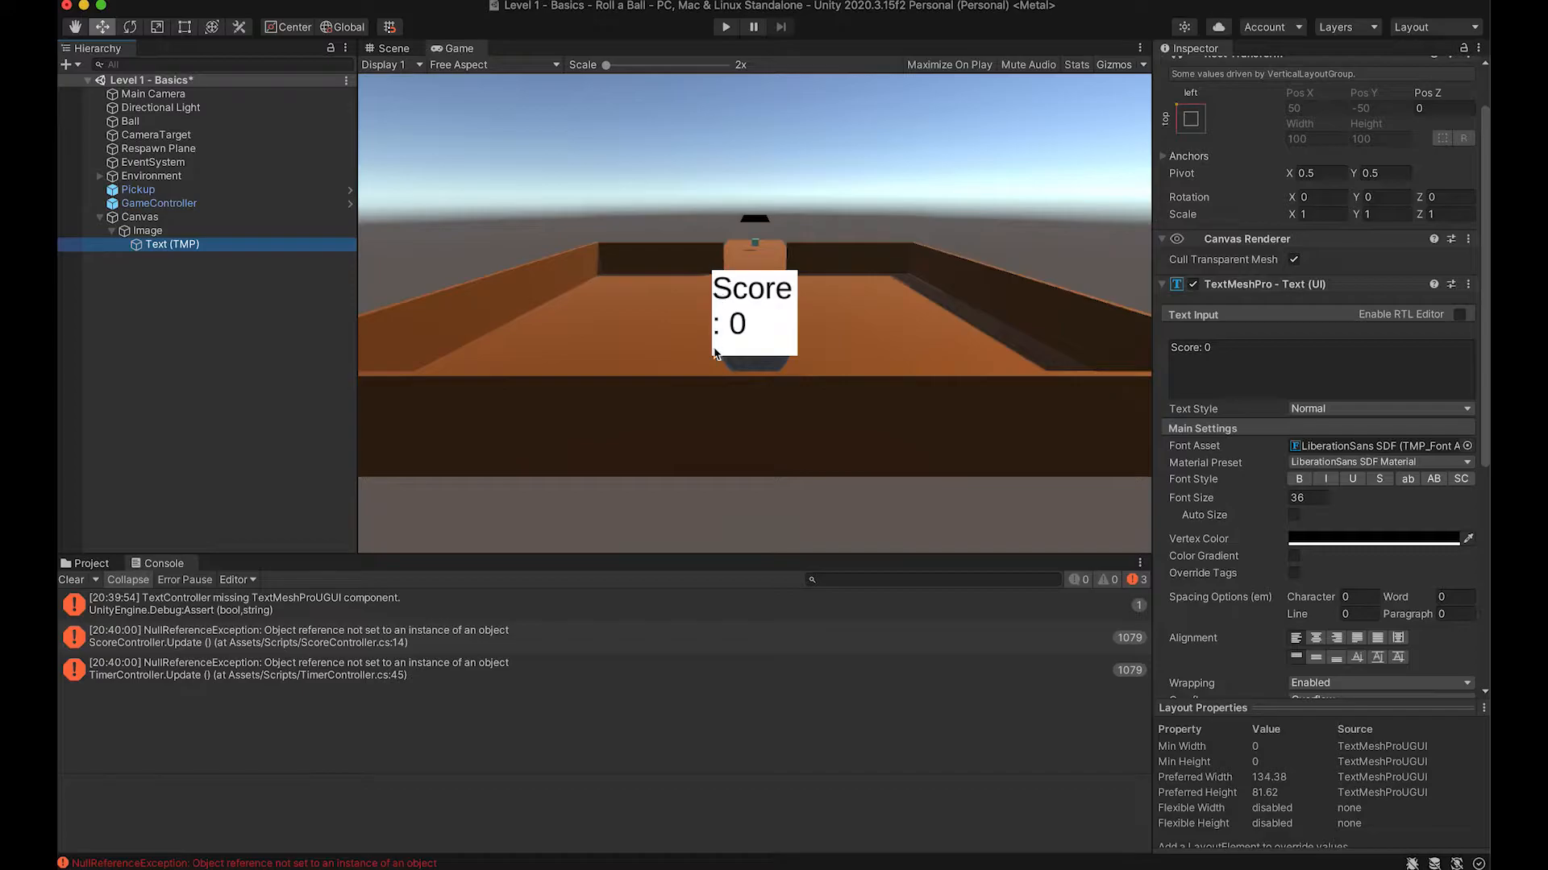
{"action": "left_click", "coordinate": [393, 49]}
{"action": "double_click", "coordinate": [274, 218]}
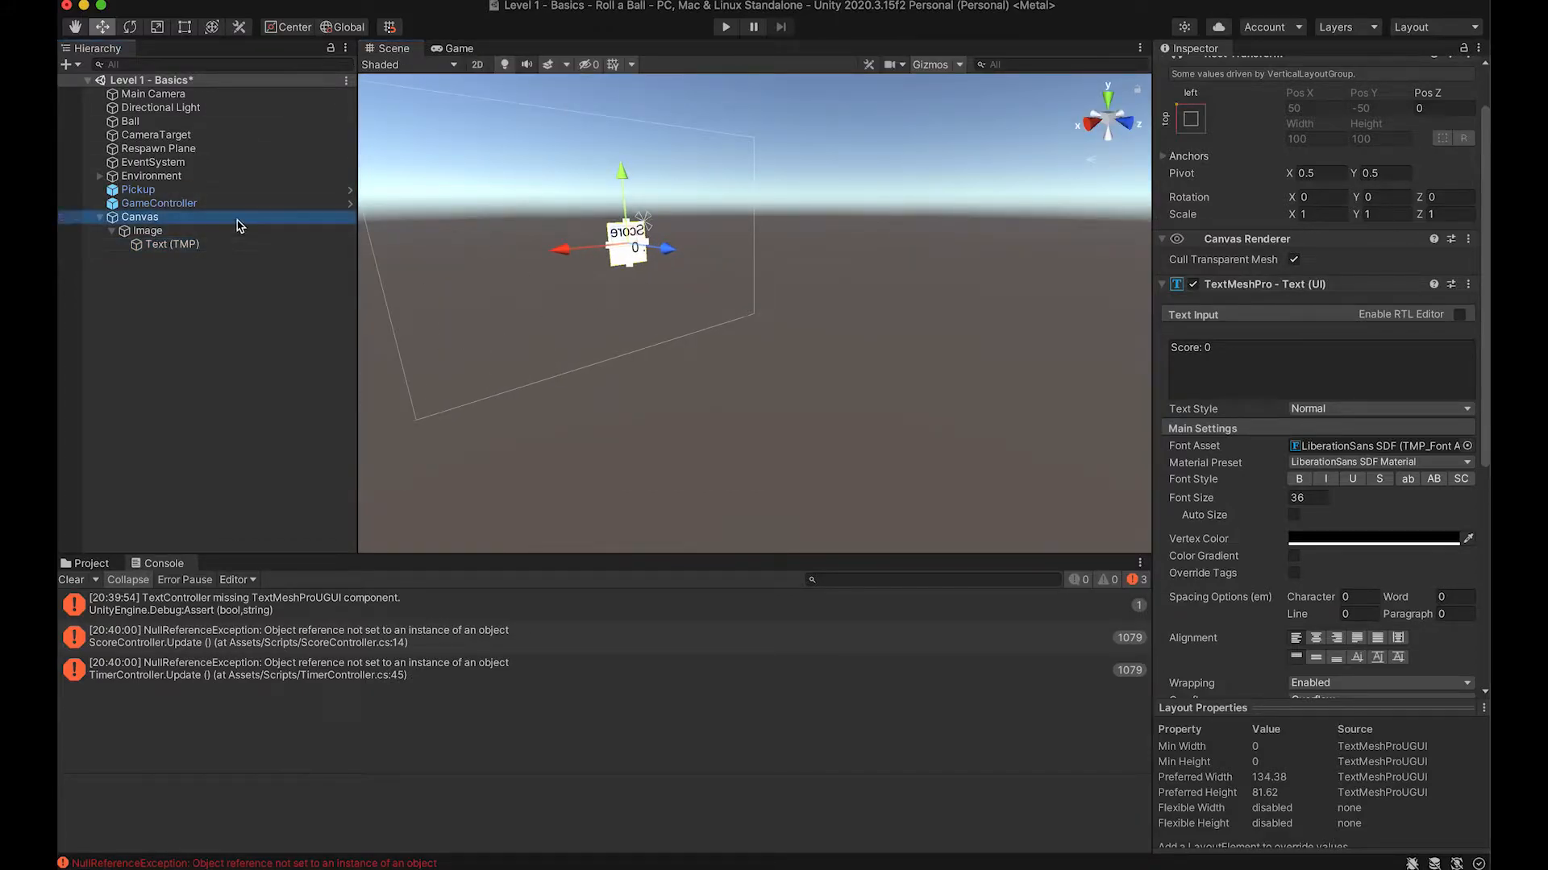
{"action": "left_click", "coordinate": [147, 231]}
{"action": "left_click", "coordinate": [161, 245]}
{"action": "key", "text": "f"}
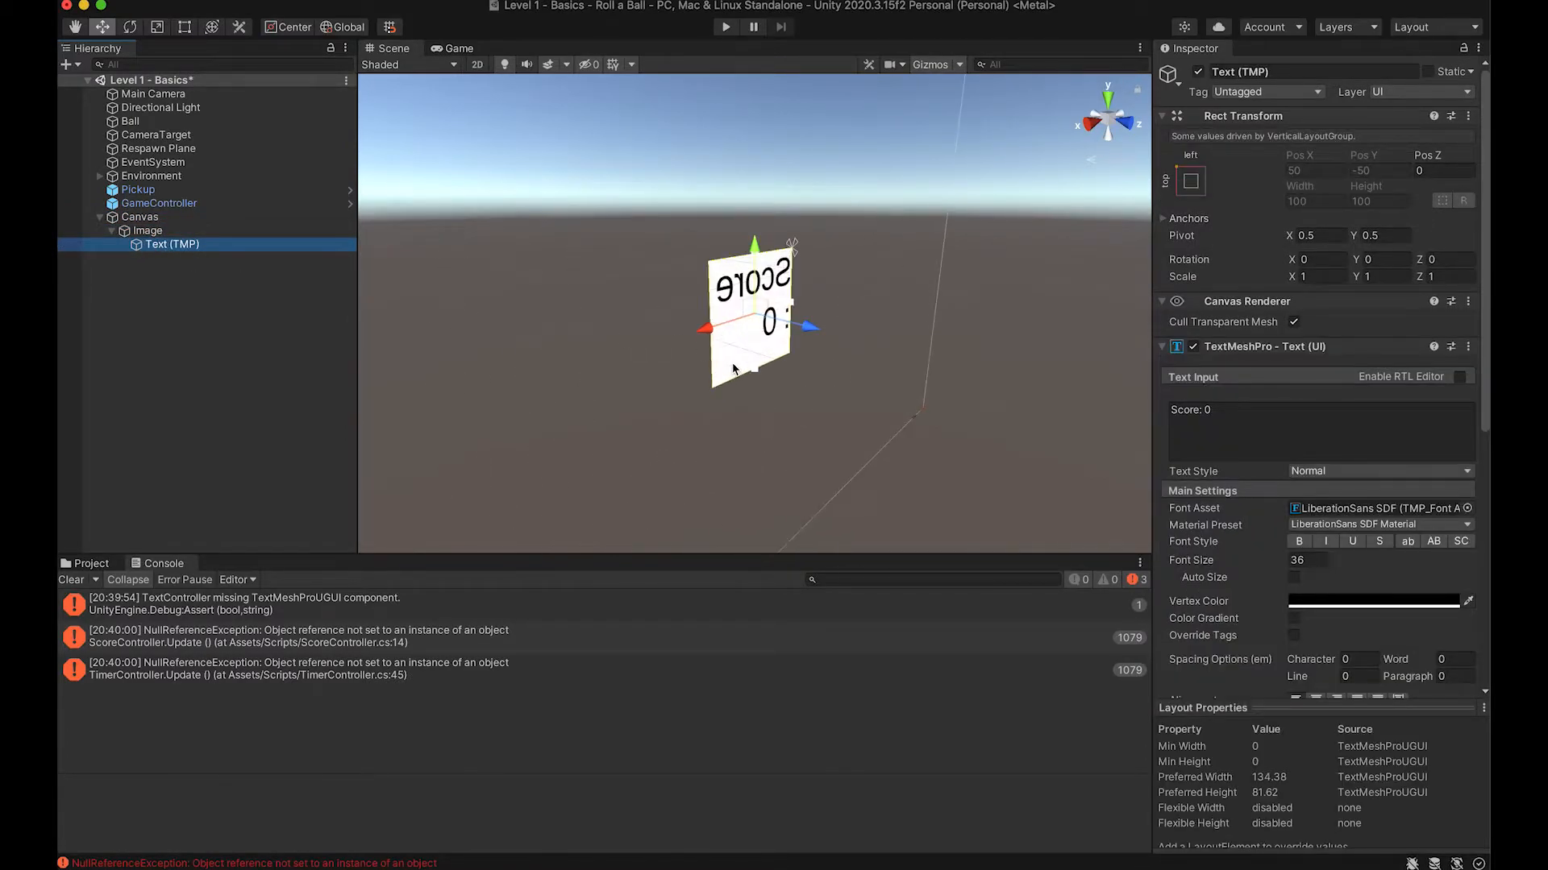
{"action": "left_click", "coordinate": [146, 230]}
{"action": "left_click", "coordinate": [161, 245]}
{"action": "left_click", "coordinate": [147, 231]}
{"action": "left_click", "coordinate": [184, 217]}
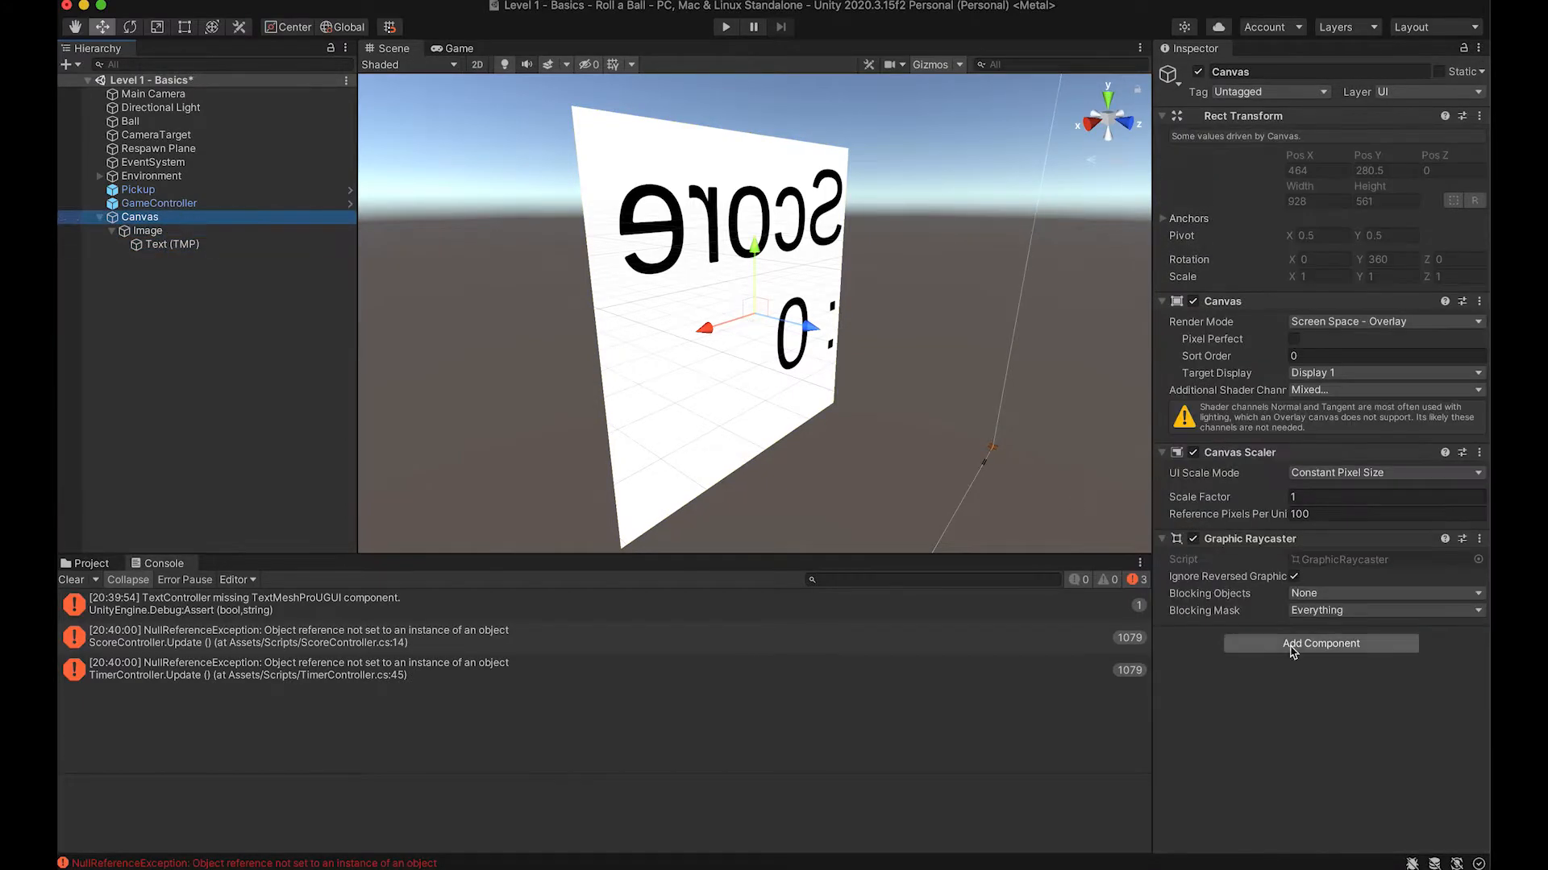
Step: Add a Content Size Fitter component to the Image
{"action": "left_click", "coordinate": [153, 230]}
{"action": "scroll", "coordinate": [1445, 479], "scroll_direction": "down", "scroll_amount": 2}
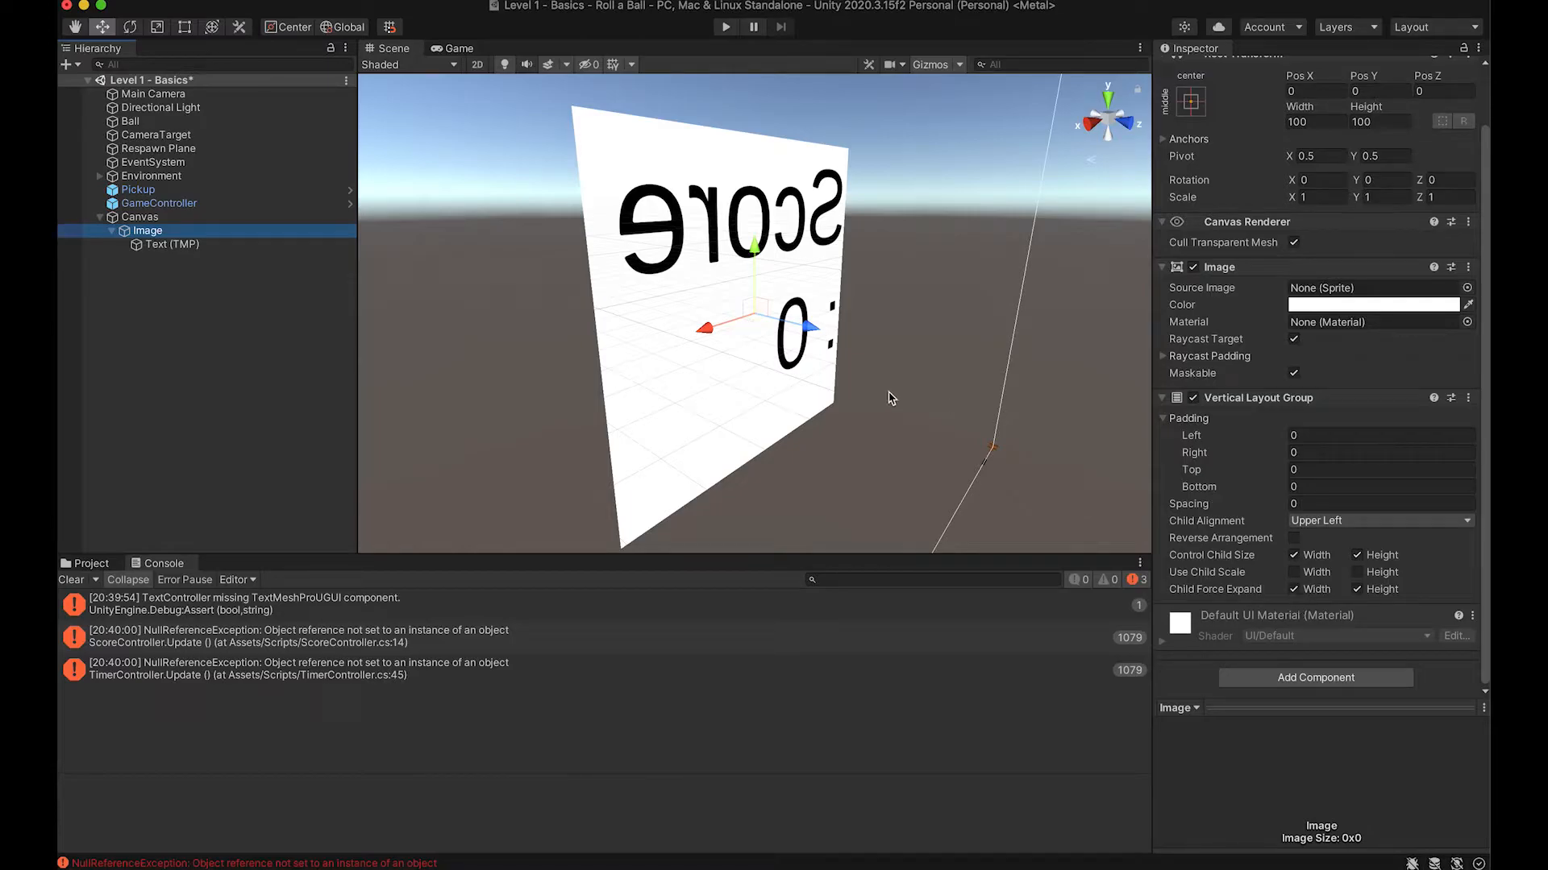
{"action": "left_click", "coordinate": [1267, 678]}
{"action": "type", "text": "content"}
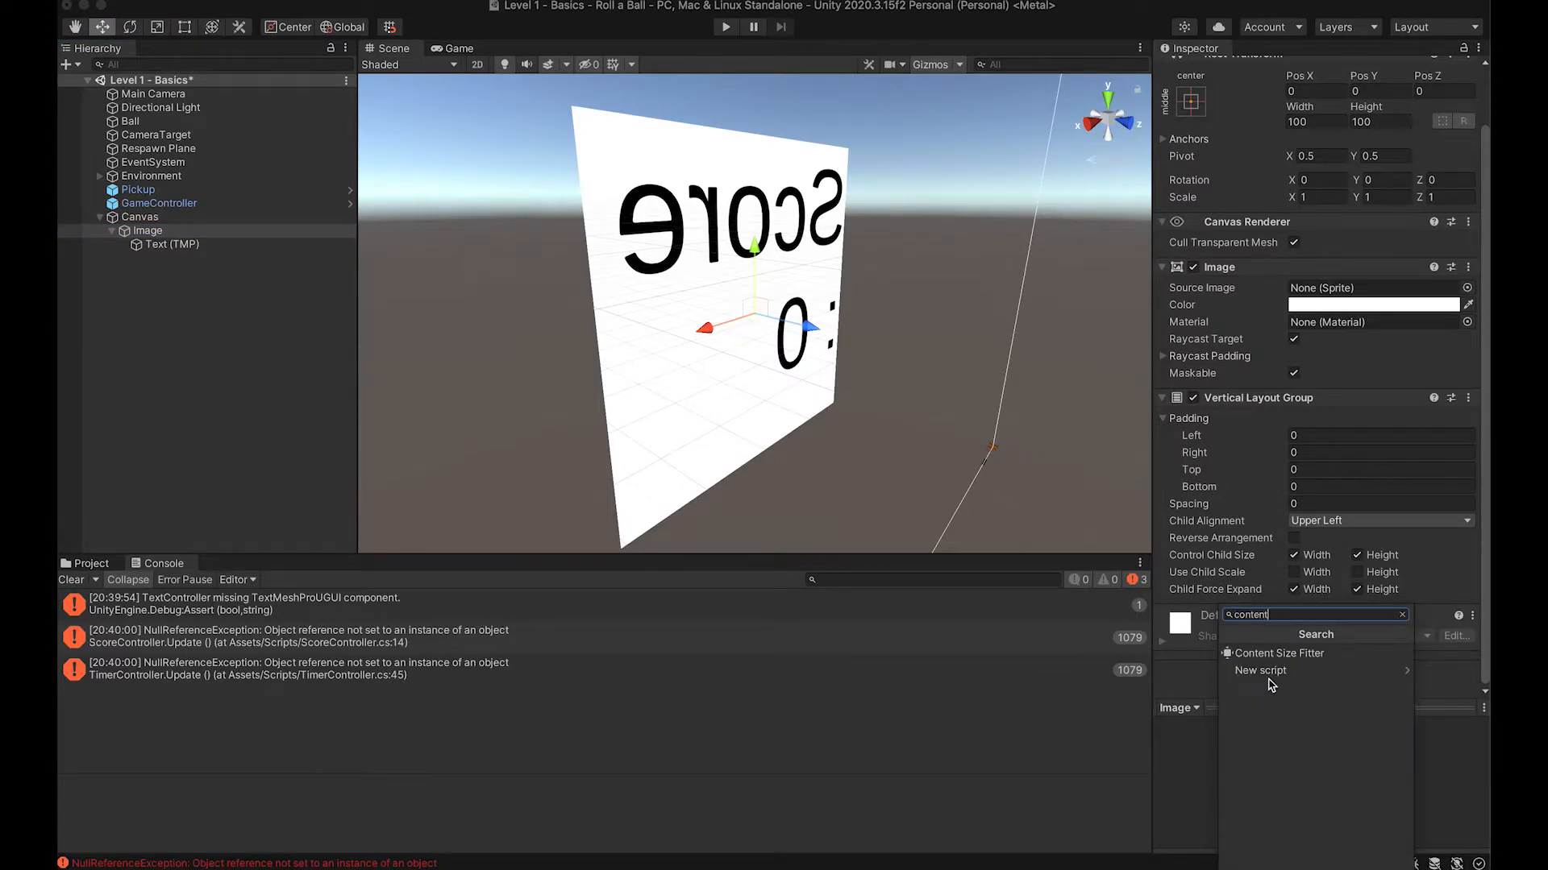
{"action": "left_click", "coordinate": [1273, 654]}
Step: Set the Content Size Fitter's horizontal and vertical fit to Preferred Size and check the score display in the Game view
{"action": "scroll", "coordinate": [1268, 516], "scroll_direction": "down", "scroll_amount": 2}
{"action": "left_click", "coordinate": [1326, 573]}
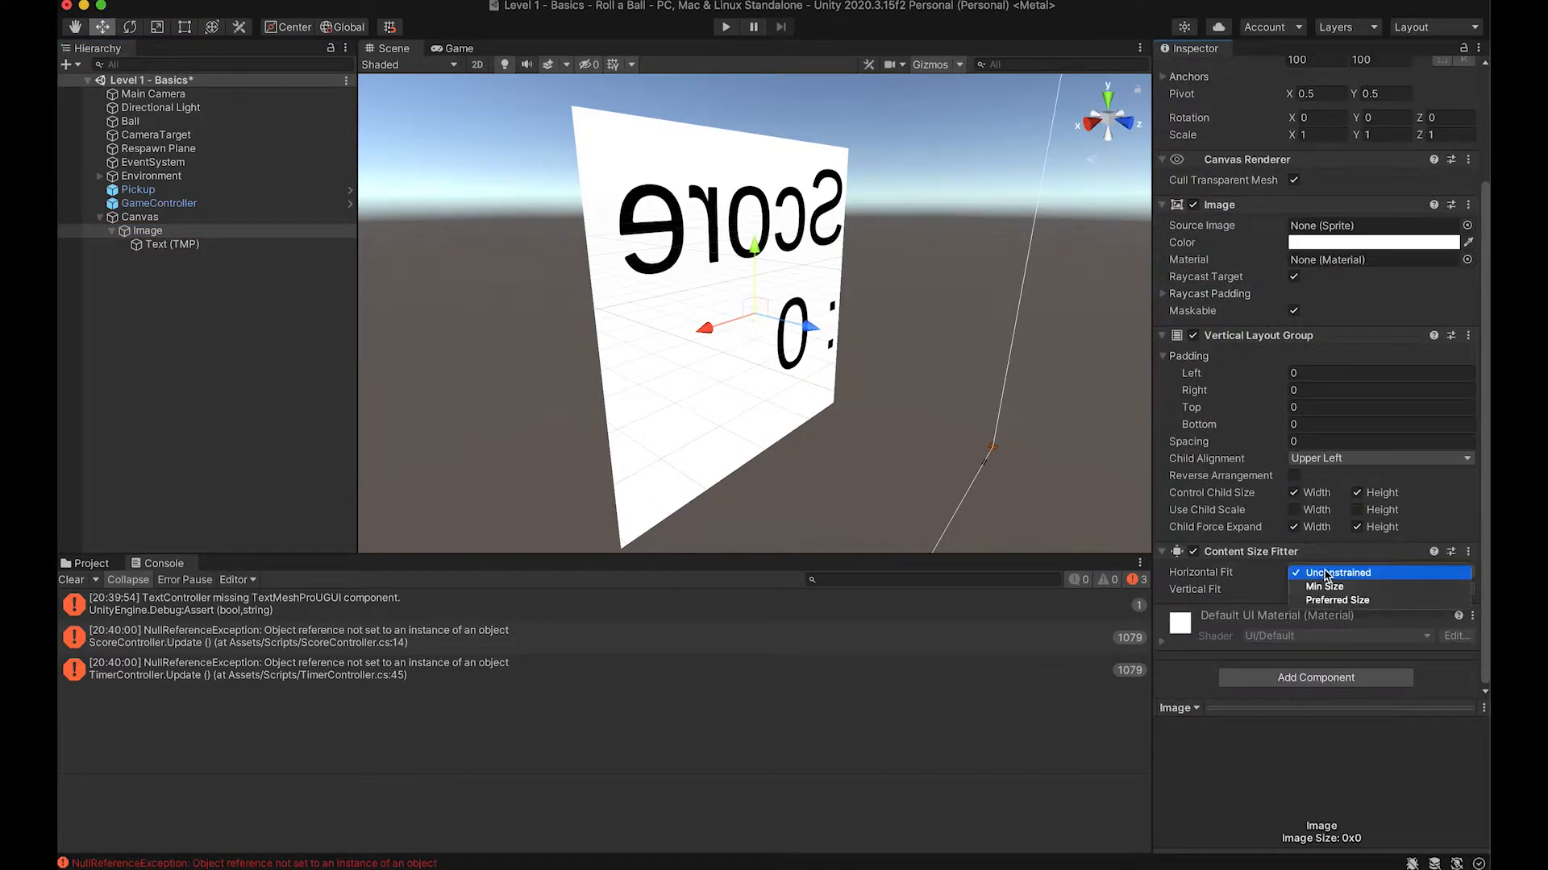
{"action": "left_click", "coordinate": [1319, 602]}
{"action": "left_click", "coordinate": [1322, 589]}
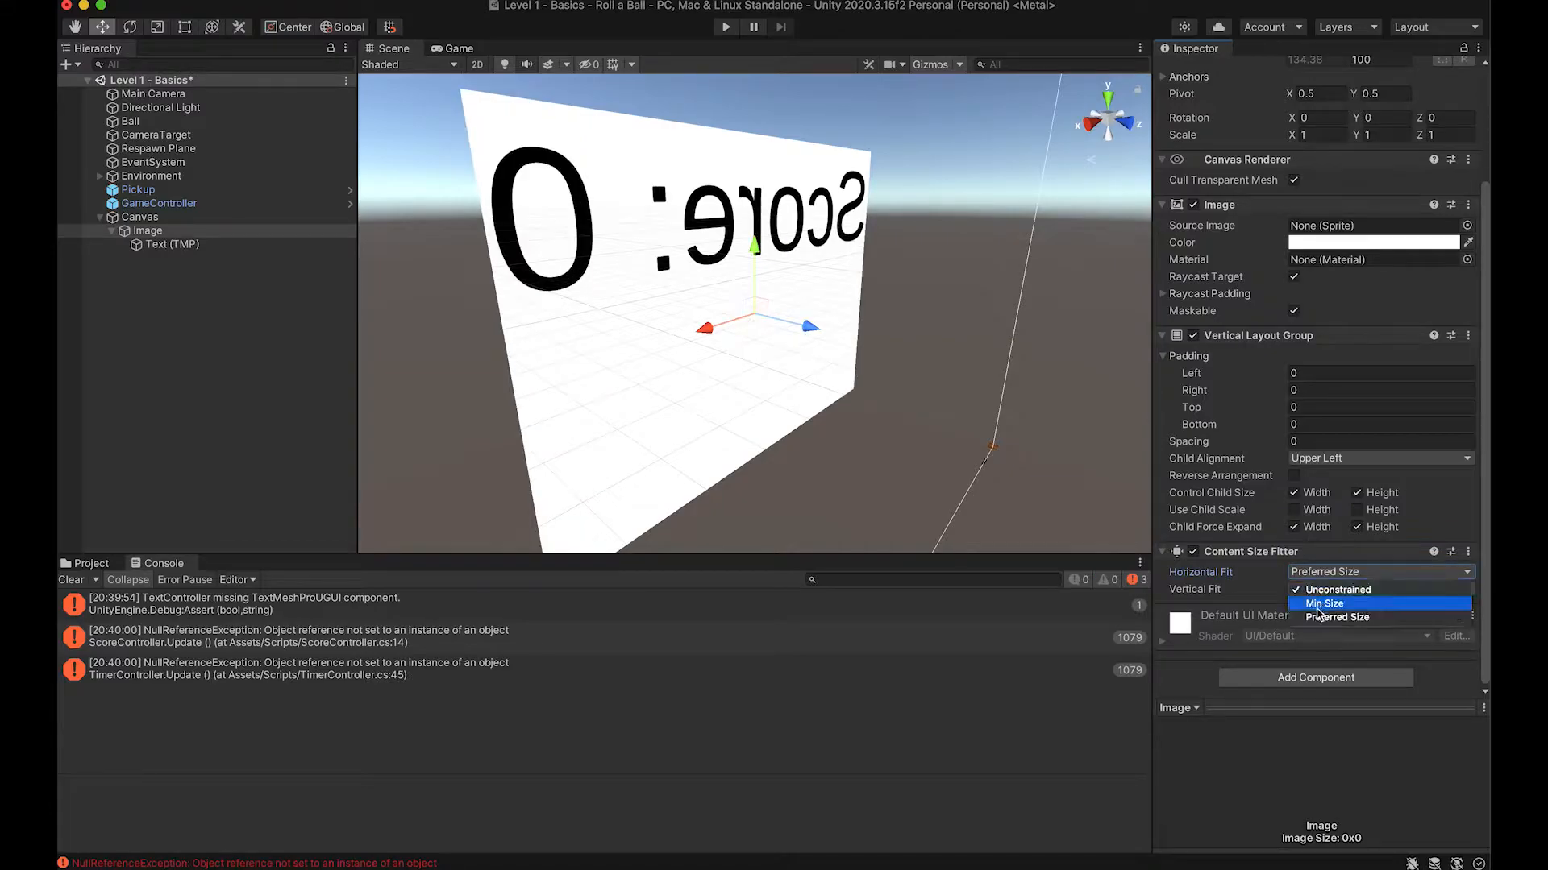
{"action": "left_click", "coordinate": [1320, 627]}
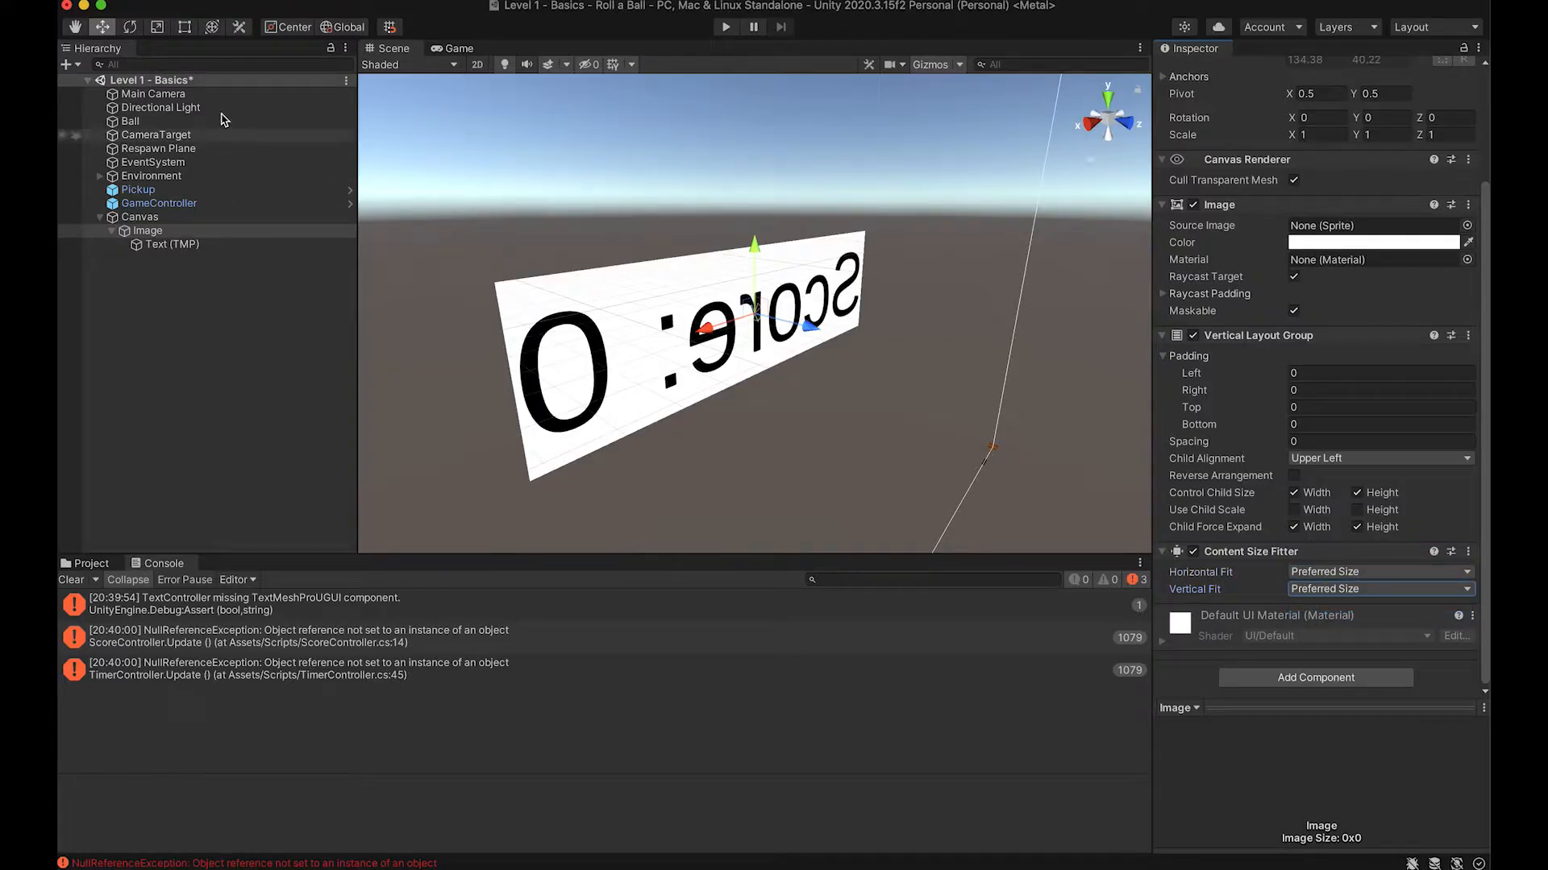
{"action": "left_click", "coordinate": [454, 48]}
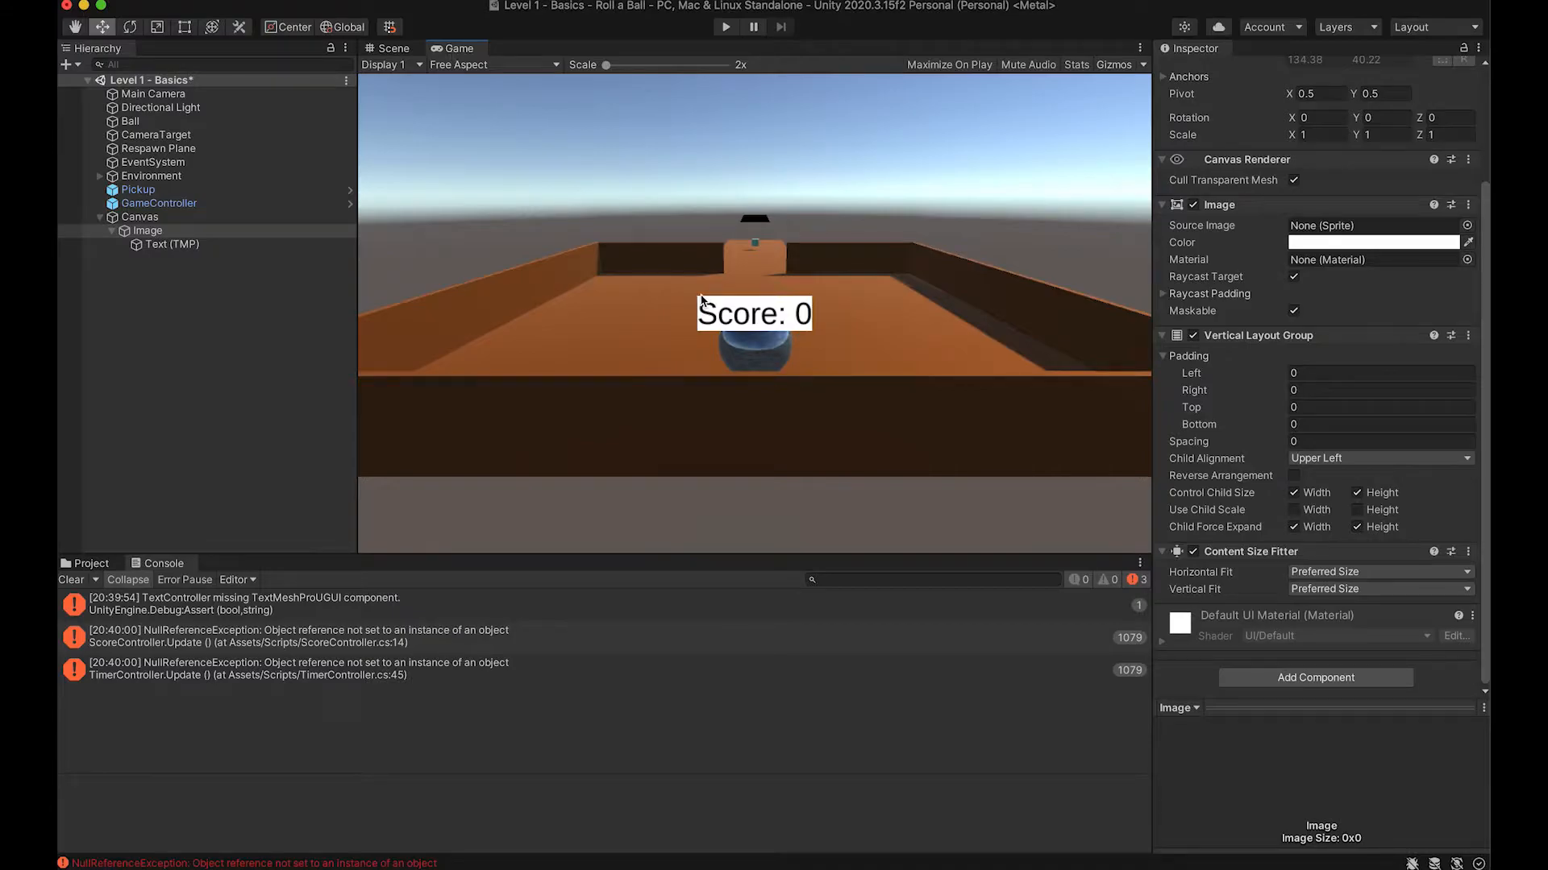
Step: Set the left, right, top and bottom padding of the Image's Vertical Layout Group to 10 and collapse the component
{"action": "left_click", "coordinate": [181, 249]}
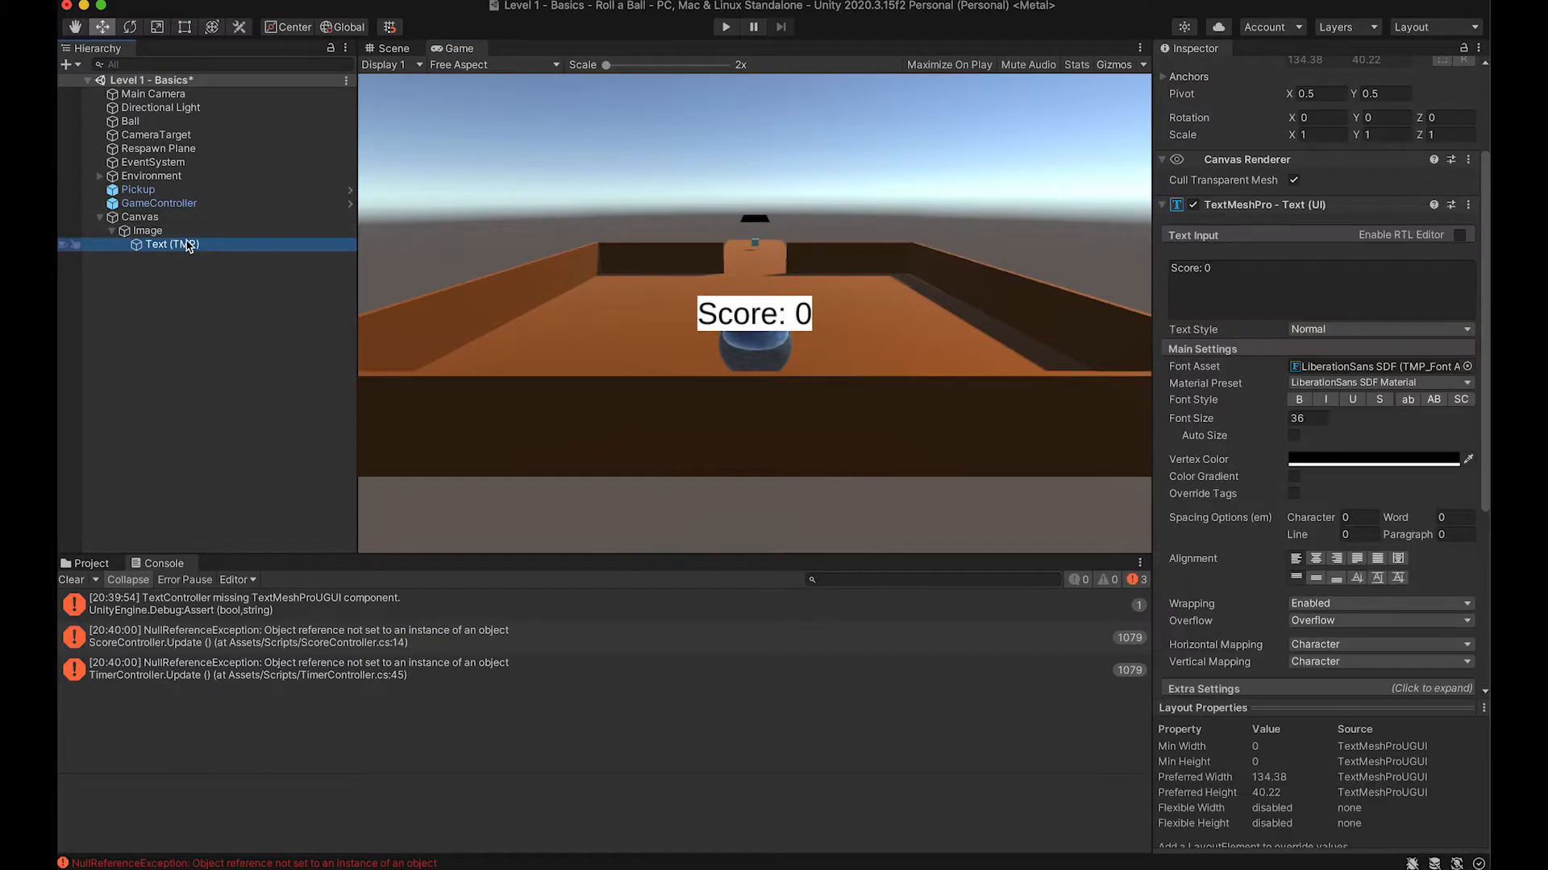
{"action": "left_click", "coordinate": [192, 232]}
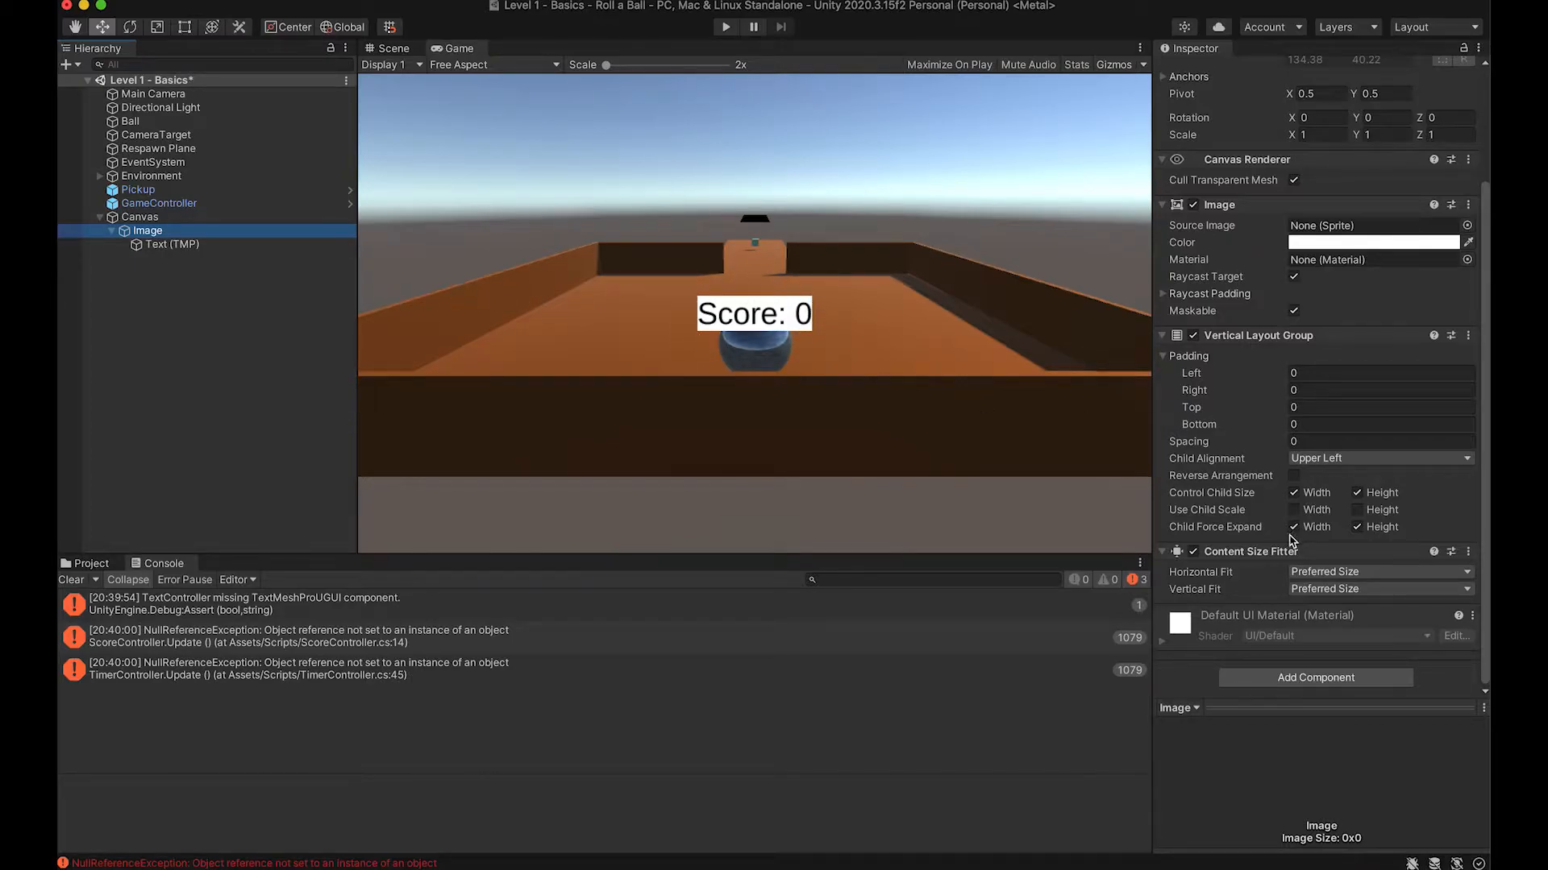
{"action": "left_click", "coordinate": [1302, 373]}
{"action": "type", "text": "10"}
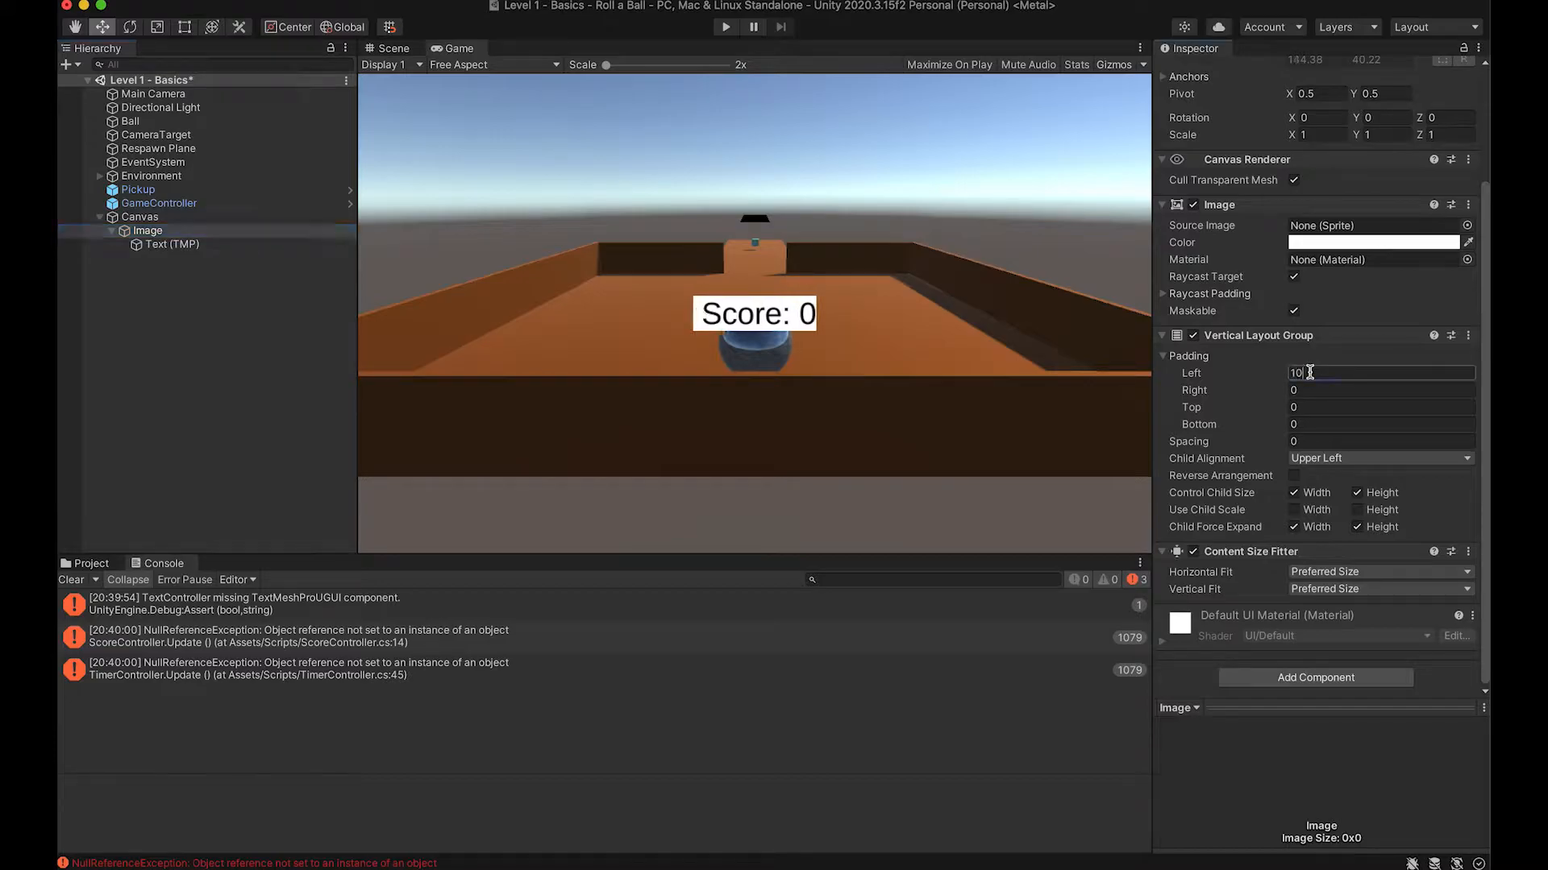
{"action": "left_click", "coordinate": [1310, 390]}
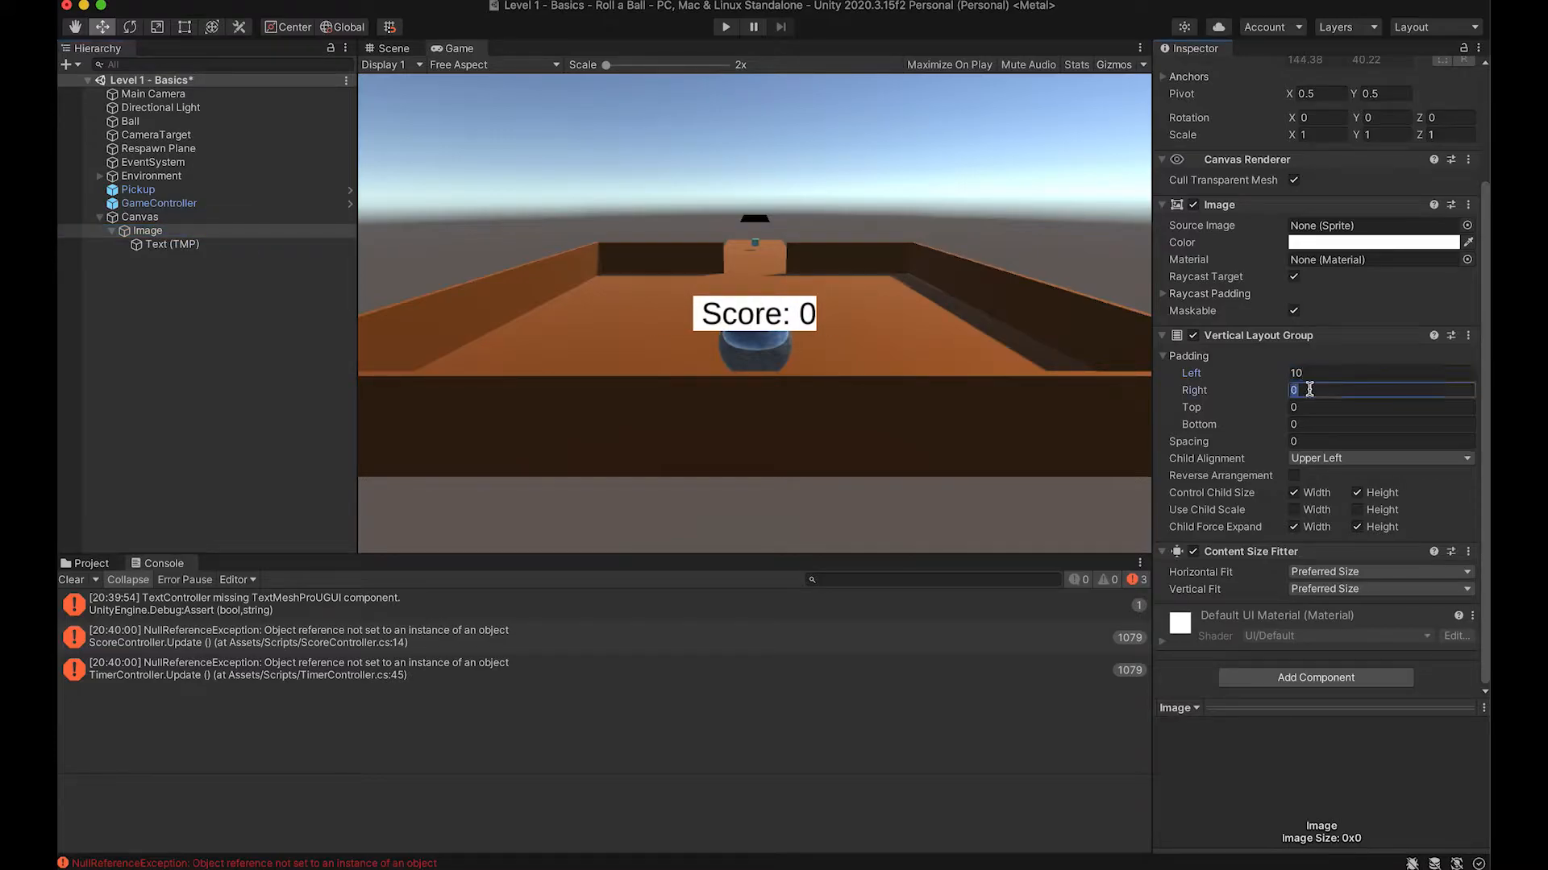
{"action": "type", "text": "10"}
{"action": "left_click", "coordinate": [1330, 407]}
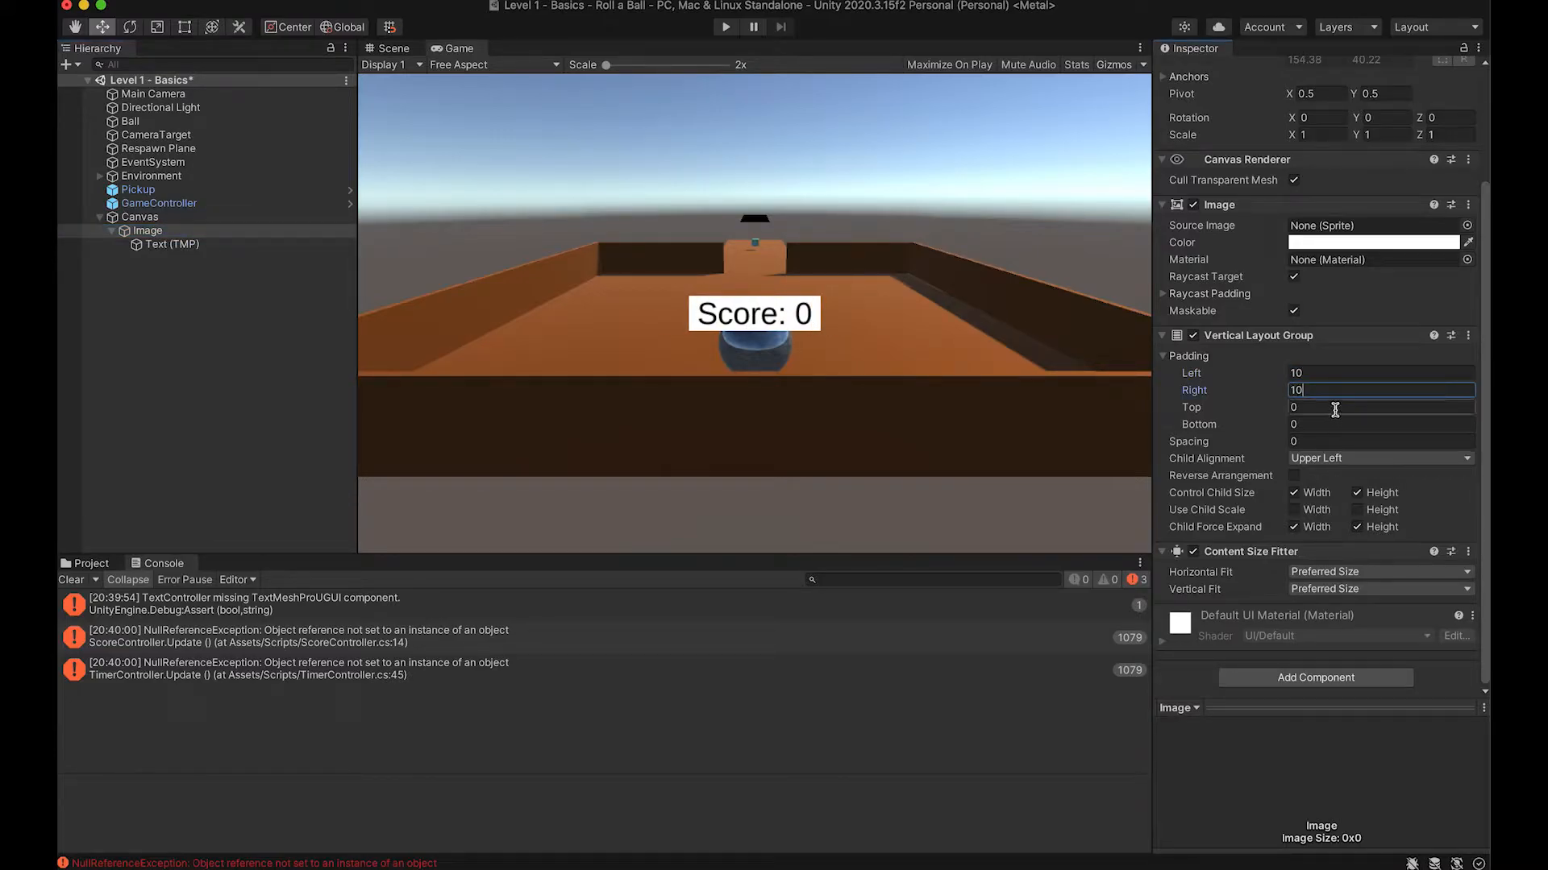
{"action": "type", "text": "10"}
{"action": "left_click", "coordinate": [1329, 424]}
{"action": "type", "text": "10"}
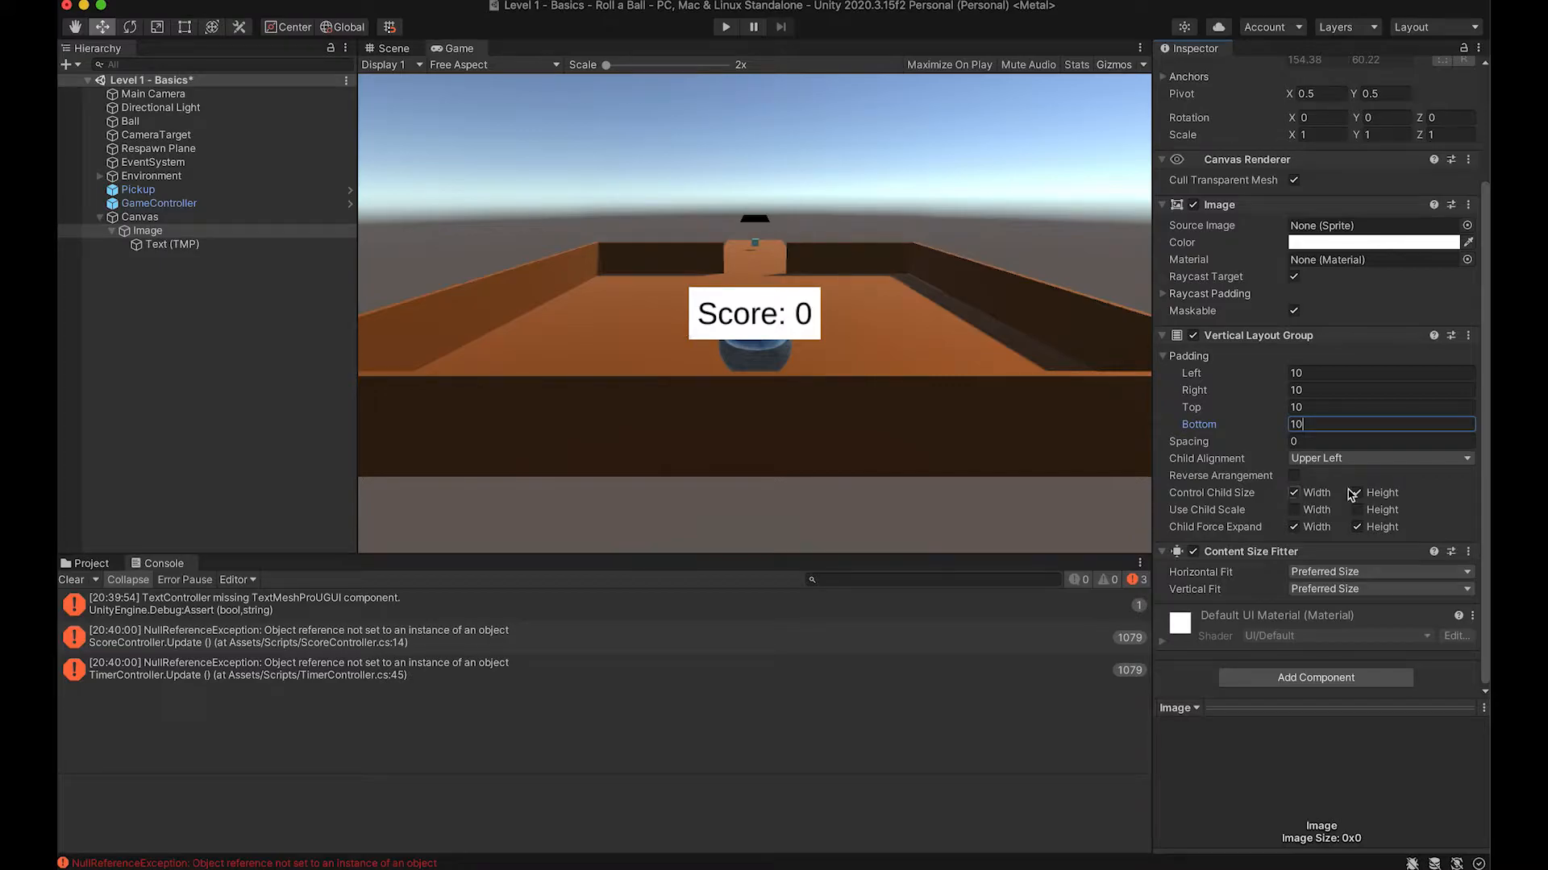
{"action": "left_click", "coordinate": [1162, 337]}
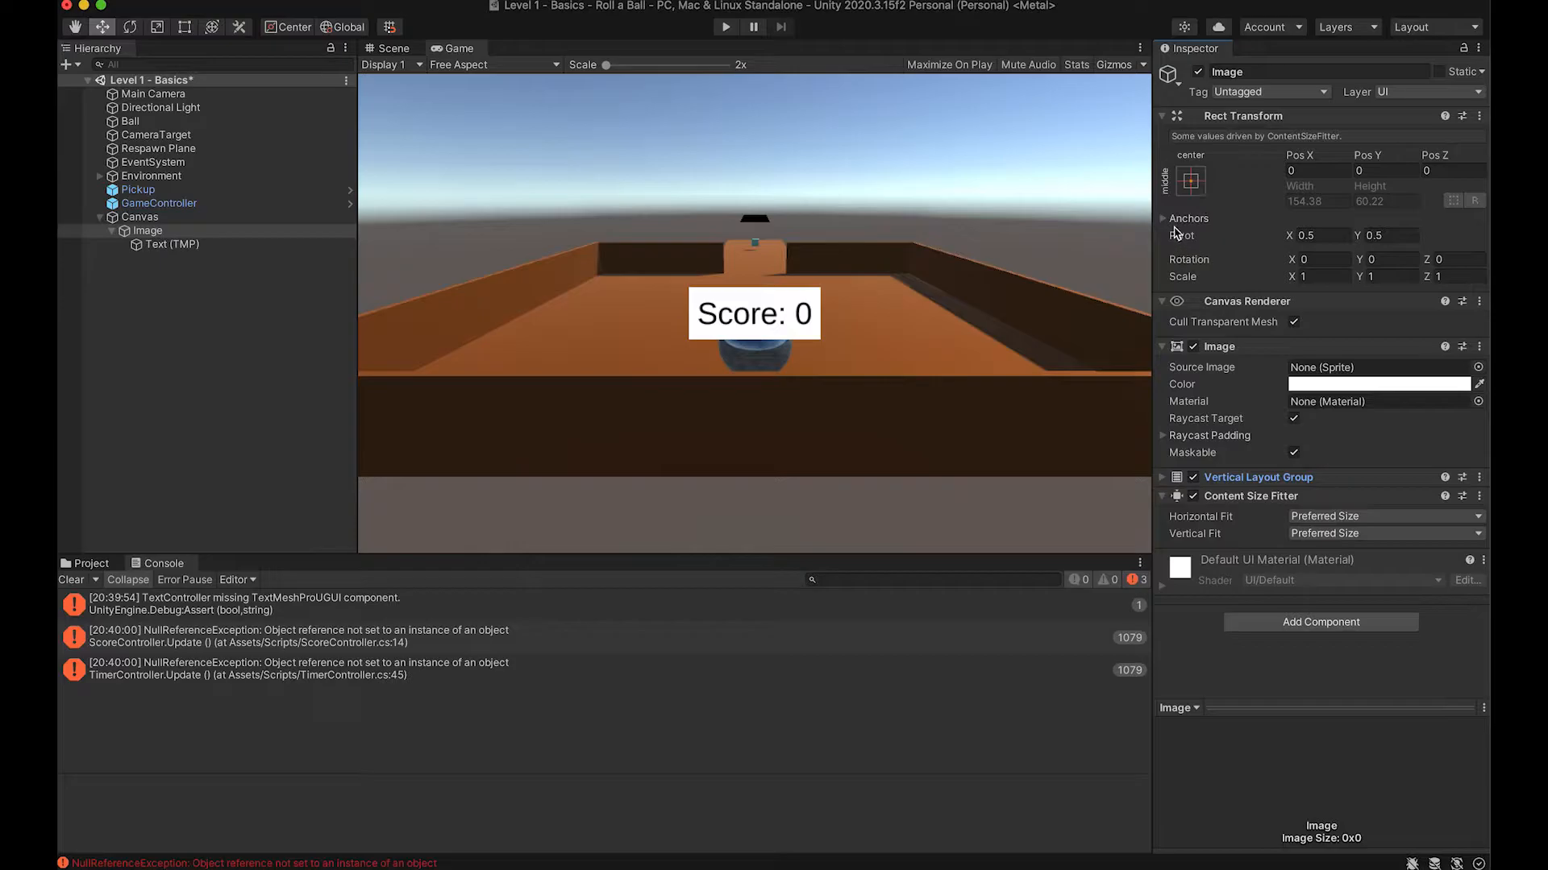
Step: Anchor the Image to the top left of the Canvas without changing its pivot or position
{"action": "left_click", "coordinate": [1191, 181]}
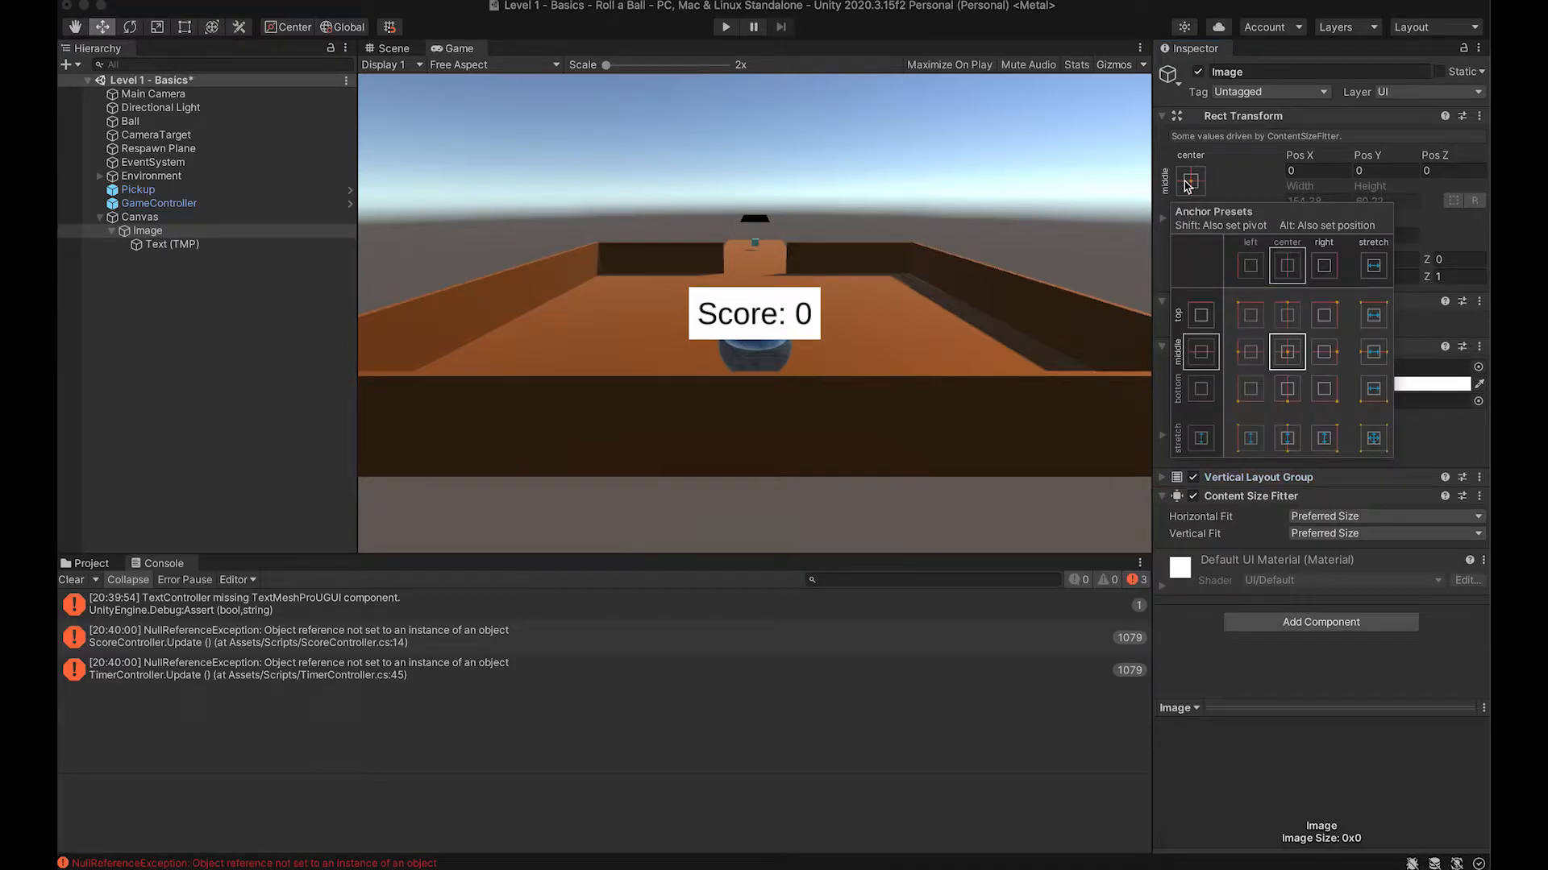
{"action": "left_click", "coordinate": [1251, 320]}
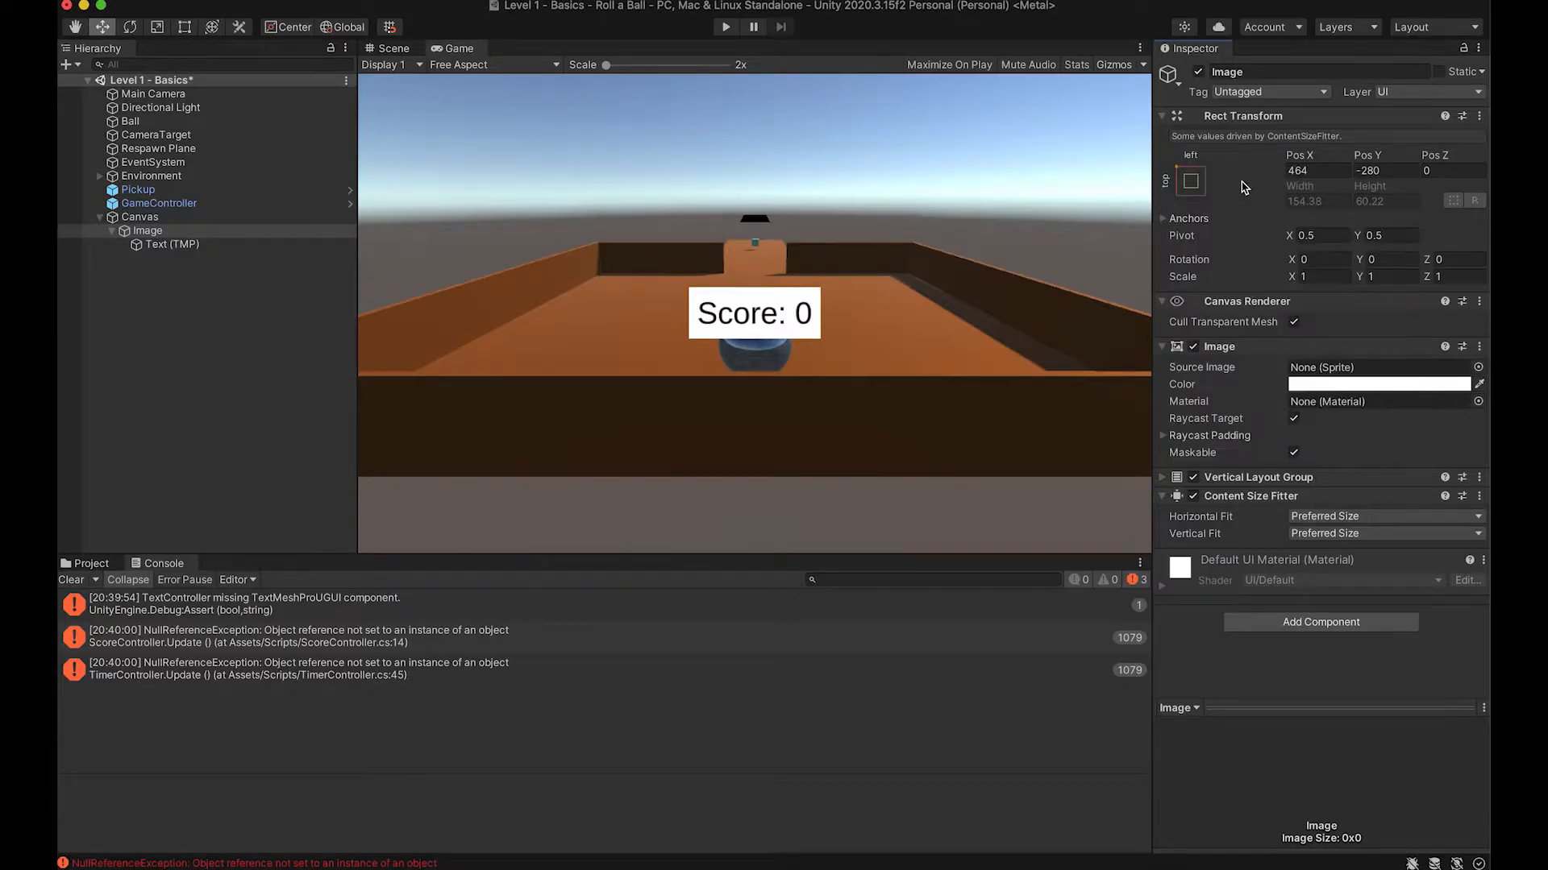
{"action": "left_click", "coordinate": [1188, 187]}
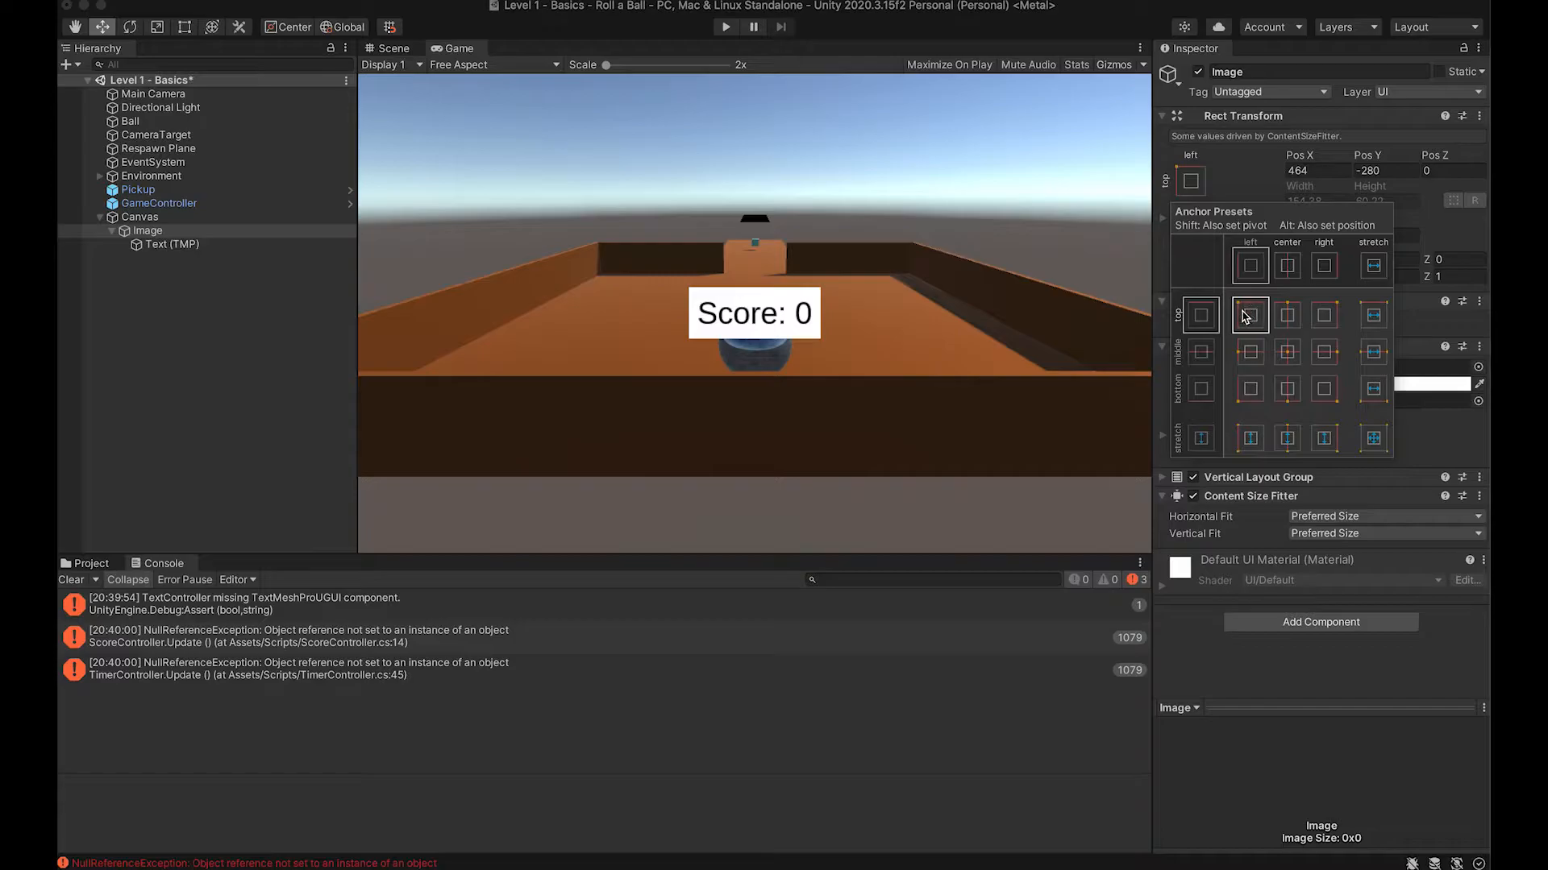
{"action": "left_click", "coordinate": [1252, 179]}
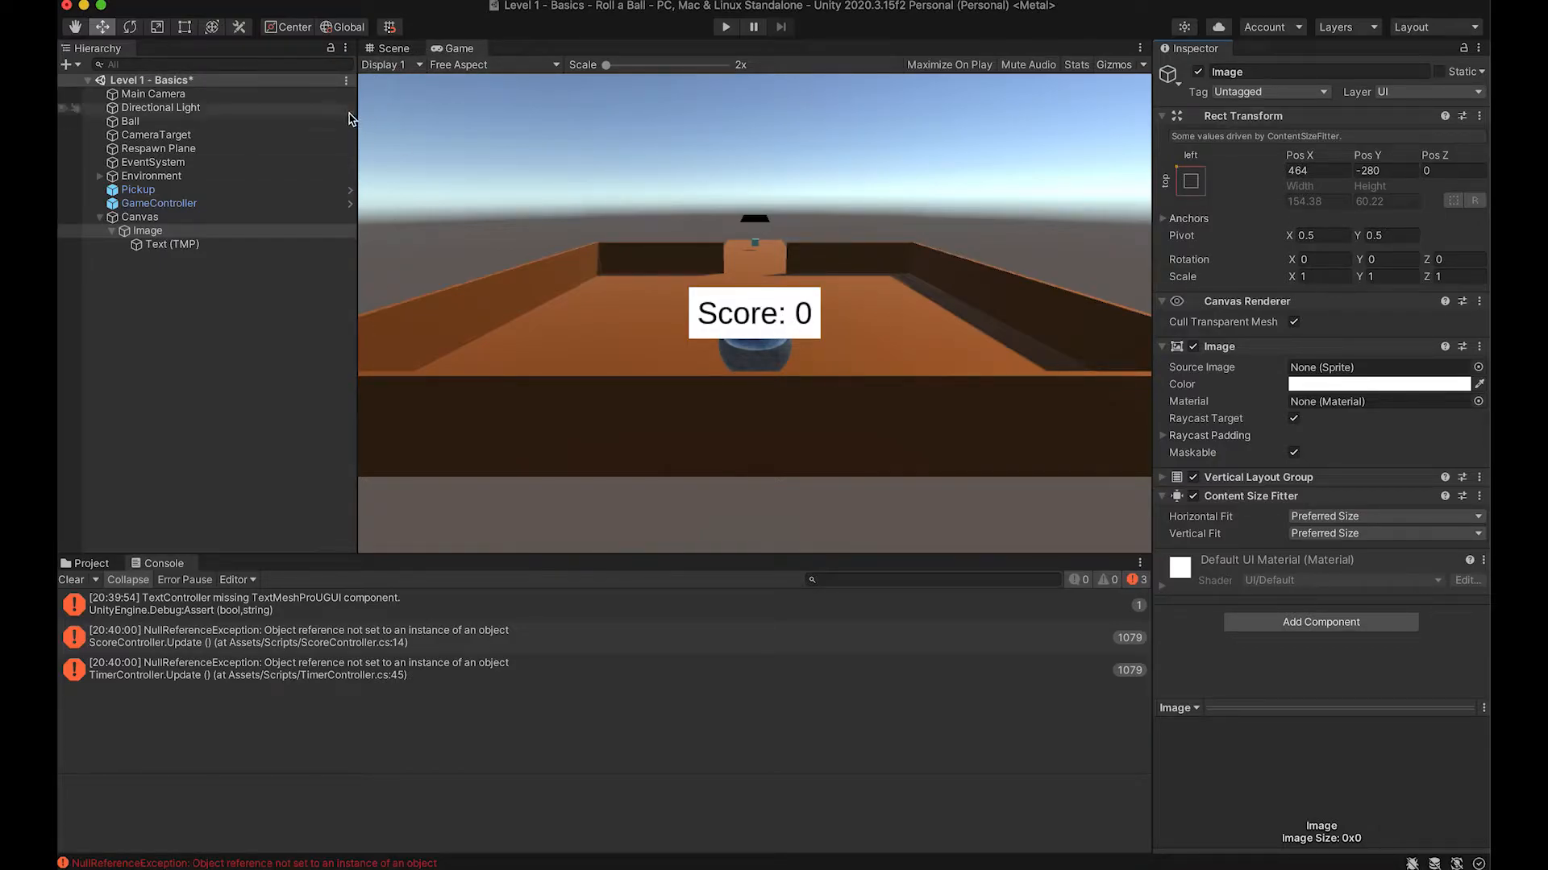
Step: Set the Image's Pos X and Pos Y to 0 with its pivot still at the centre
{"action": "left_click", "coordinate": [1334, 167]}
{"action": "type", "text": "0"}
{"action": "left_click", "coordinate": [1358, 171]}
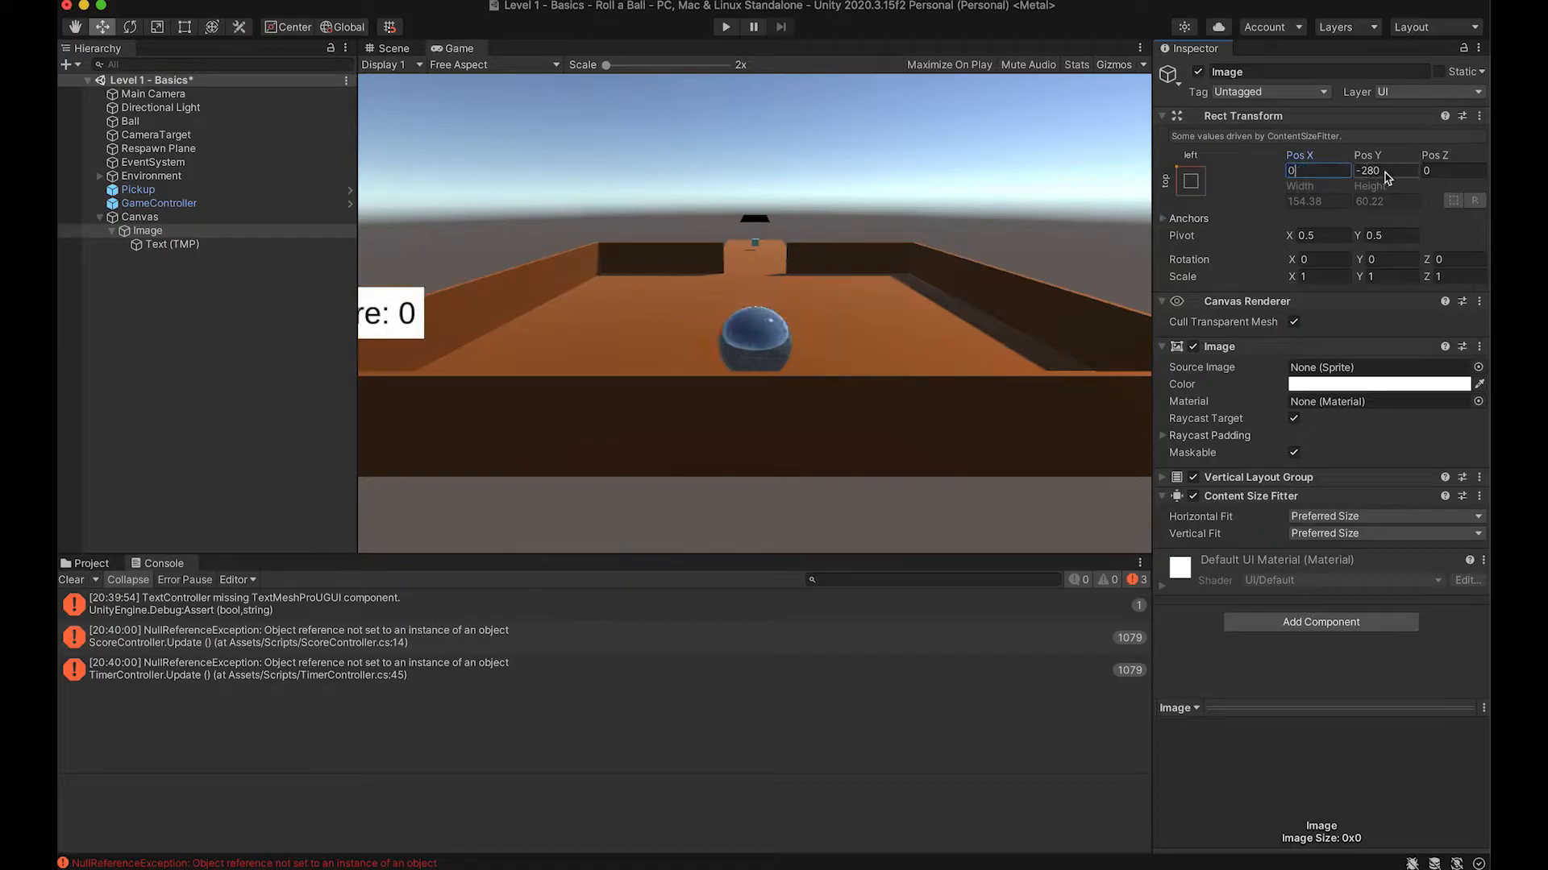
{"action": "type", "text": "0"}
{"action": "left_click", "coordinate": [586, 299]}
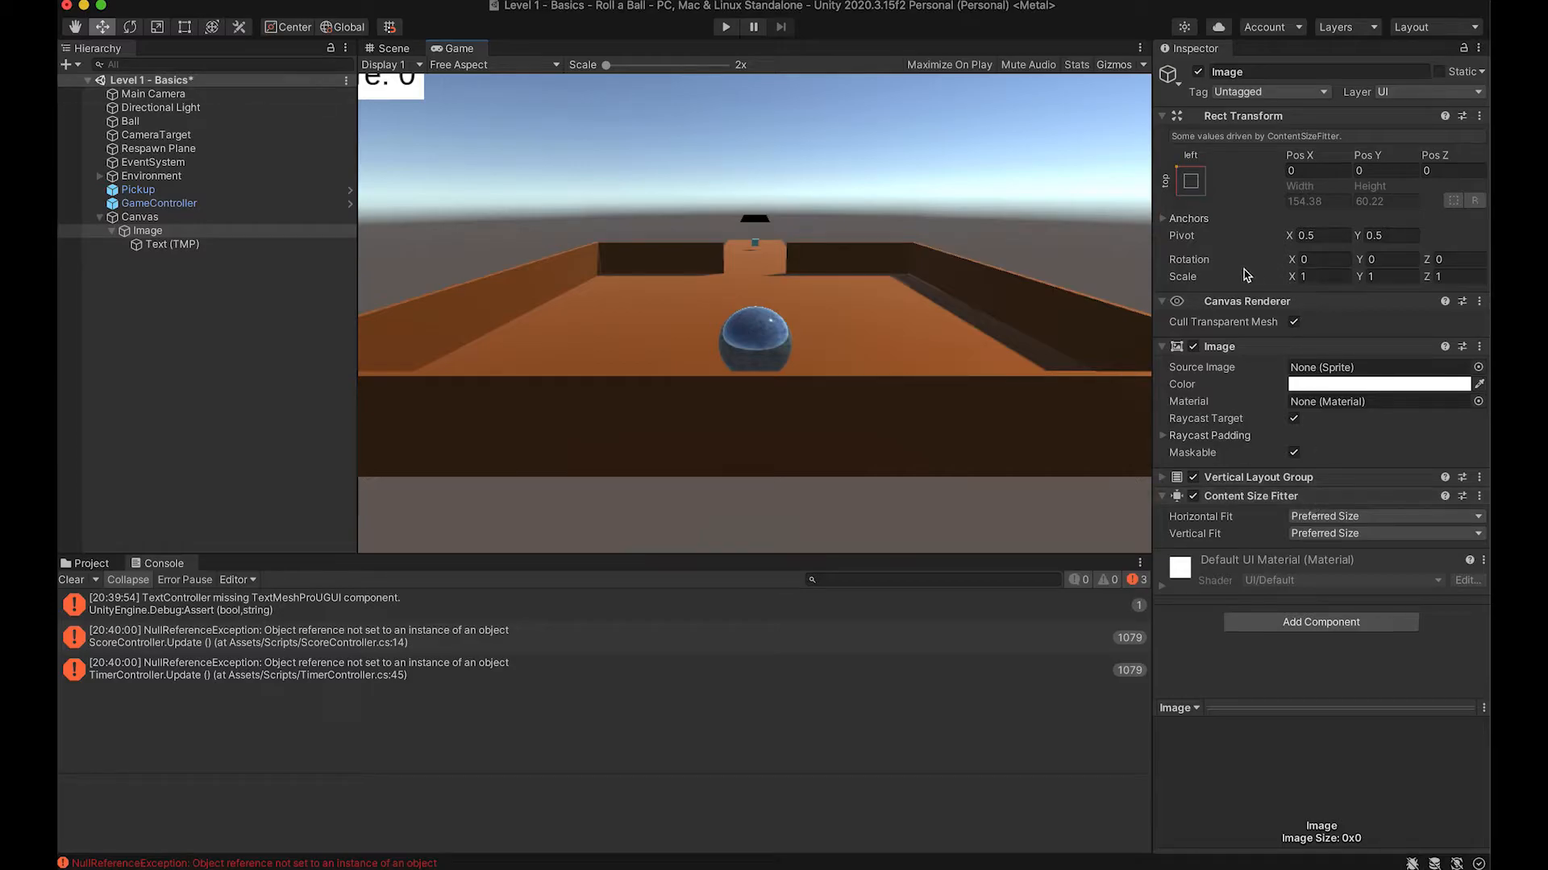
Step: Set the Image's pivot to X 0, Y 1 and its Pos X and Pos Y to 0
{"action": "left_click", "coordinate": [1334, 235]}
{"action": "type", "text": "00"}
{"action": "key", "text": "Tab"}
{"action": "type", "text": "1"}
{"action": "left_click", "coordinate": [1304, 170]}
{"action": "type", "text": "0"}
{"action": "key", "text": "Tab"}
{"action": "type", "text": "0"}
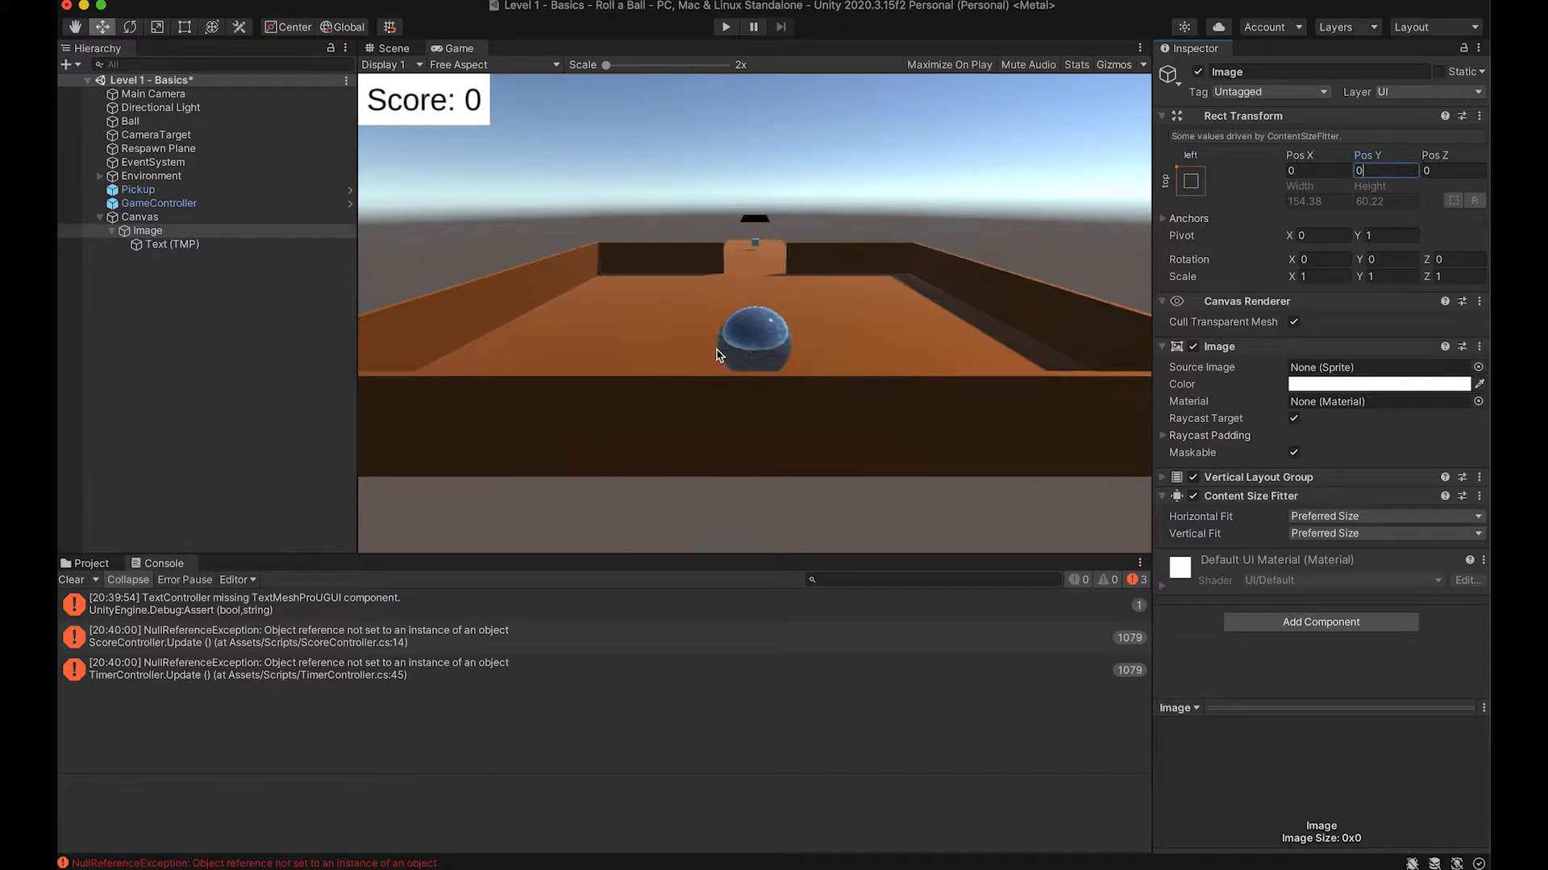
Step: Resize the Game view, reducing its height, to check how the anchored score display responds
{"action": "left_click", "coordinate": [823, 300]}
{"action": "mouse_move", "coordinate": [355, 301]}
{"action": "left_mouse_down"}
{"action": "mouse_move", "coordinate": [572, 306]}
{"action": "mouse_move", "coordinate": [231, 306]}
{"action": "mouse_move", "coordinate": [380, 301]}
{"action": "mouse_move", "coordinate": [359, 303]}
{"action": "left_mouse_up"}
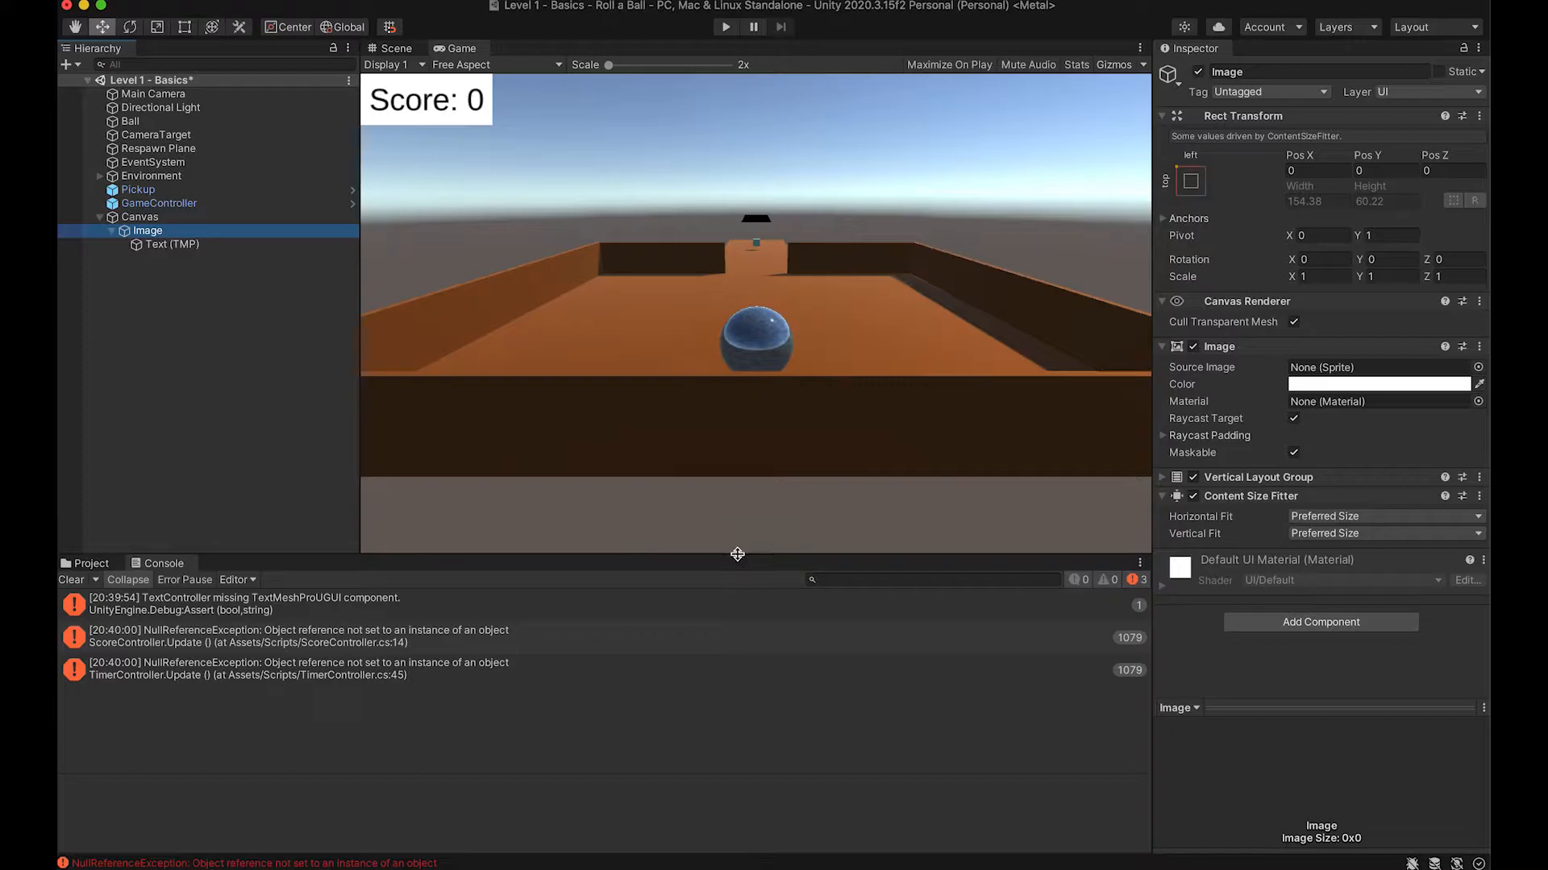
{"action": "left_click_drag", "start_coordinate": [622, 555], "coordinate": [618, 505]}
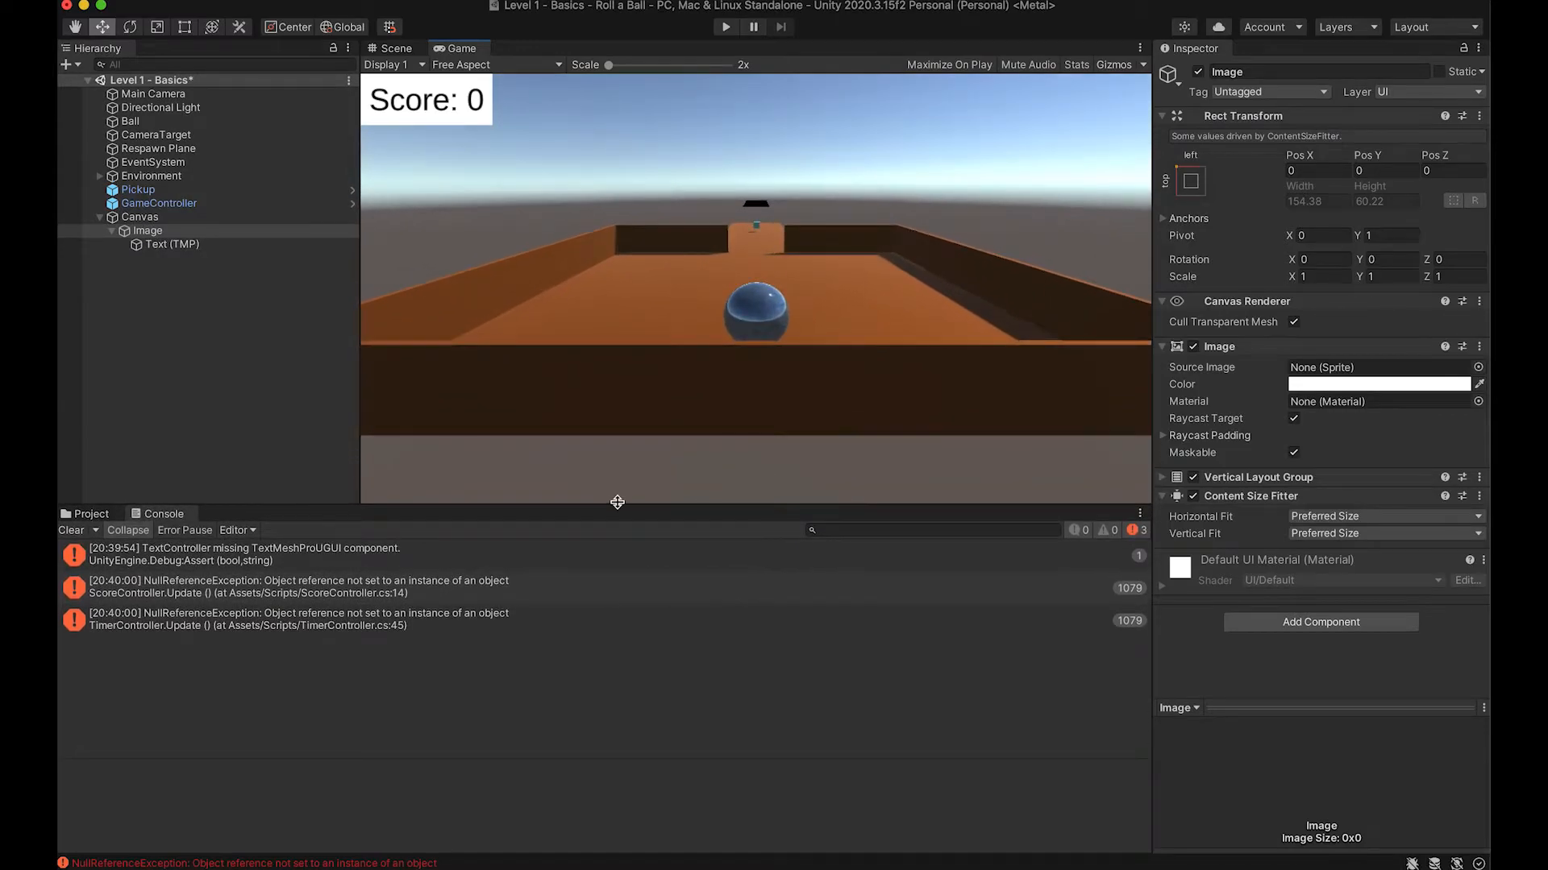
Step: Collapse the Image's children in the hierarchy and duplicate the Image under the Canvas
{"action": "left_click", "coordinate": [199, 335]}
{"action": "left_click", "coordinate": [113, 232]}
{"action": "left_click", "coordinate": [145, 233]}
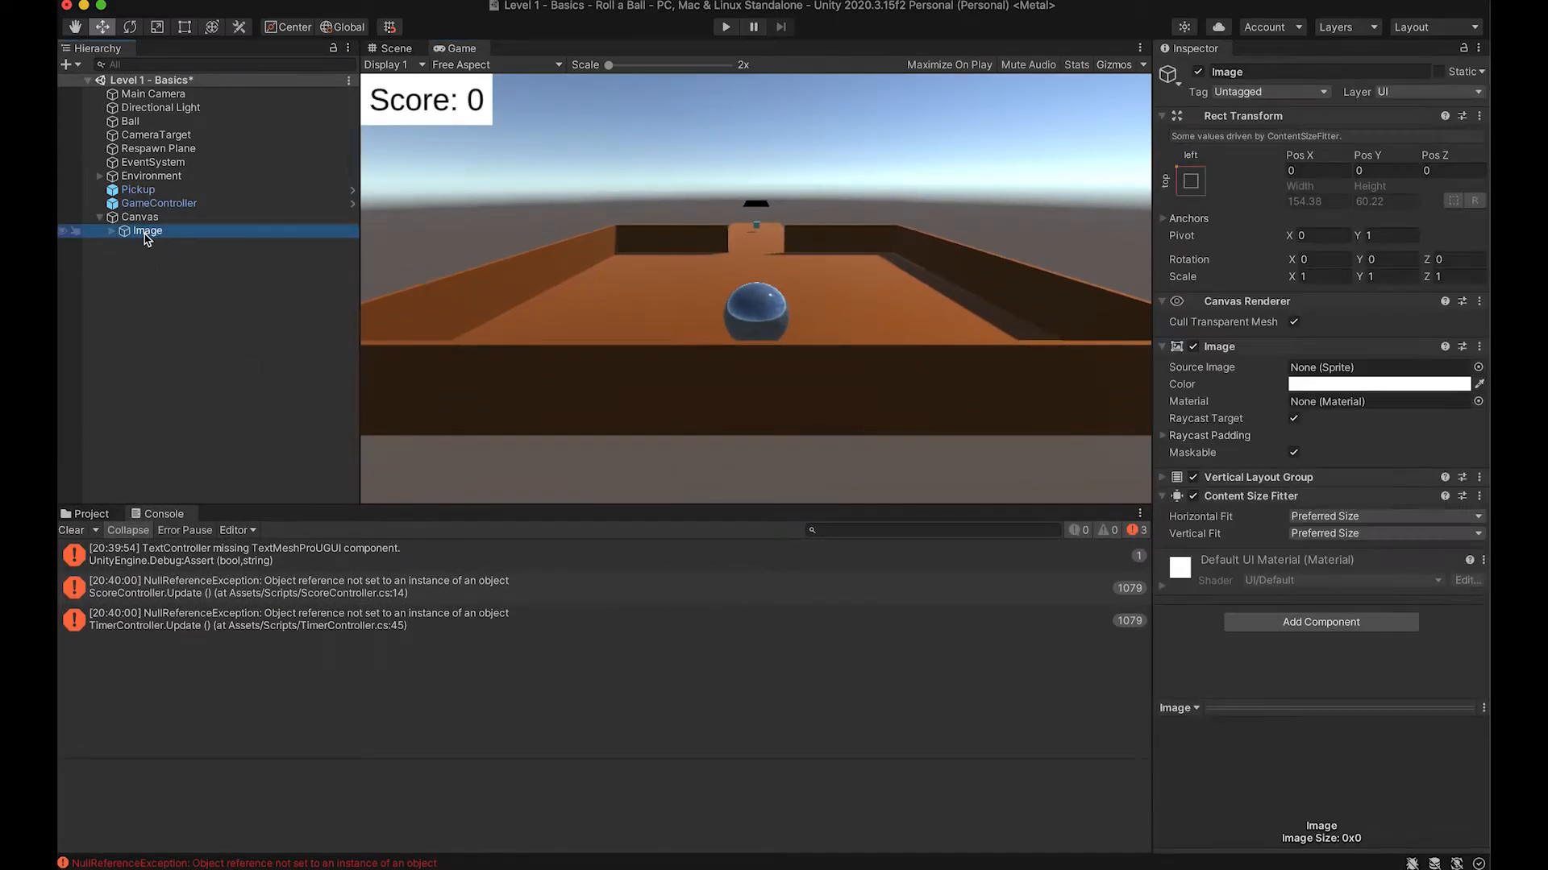
{"action": "key", "text": "super+d"}
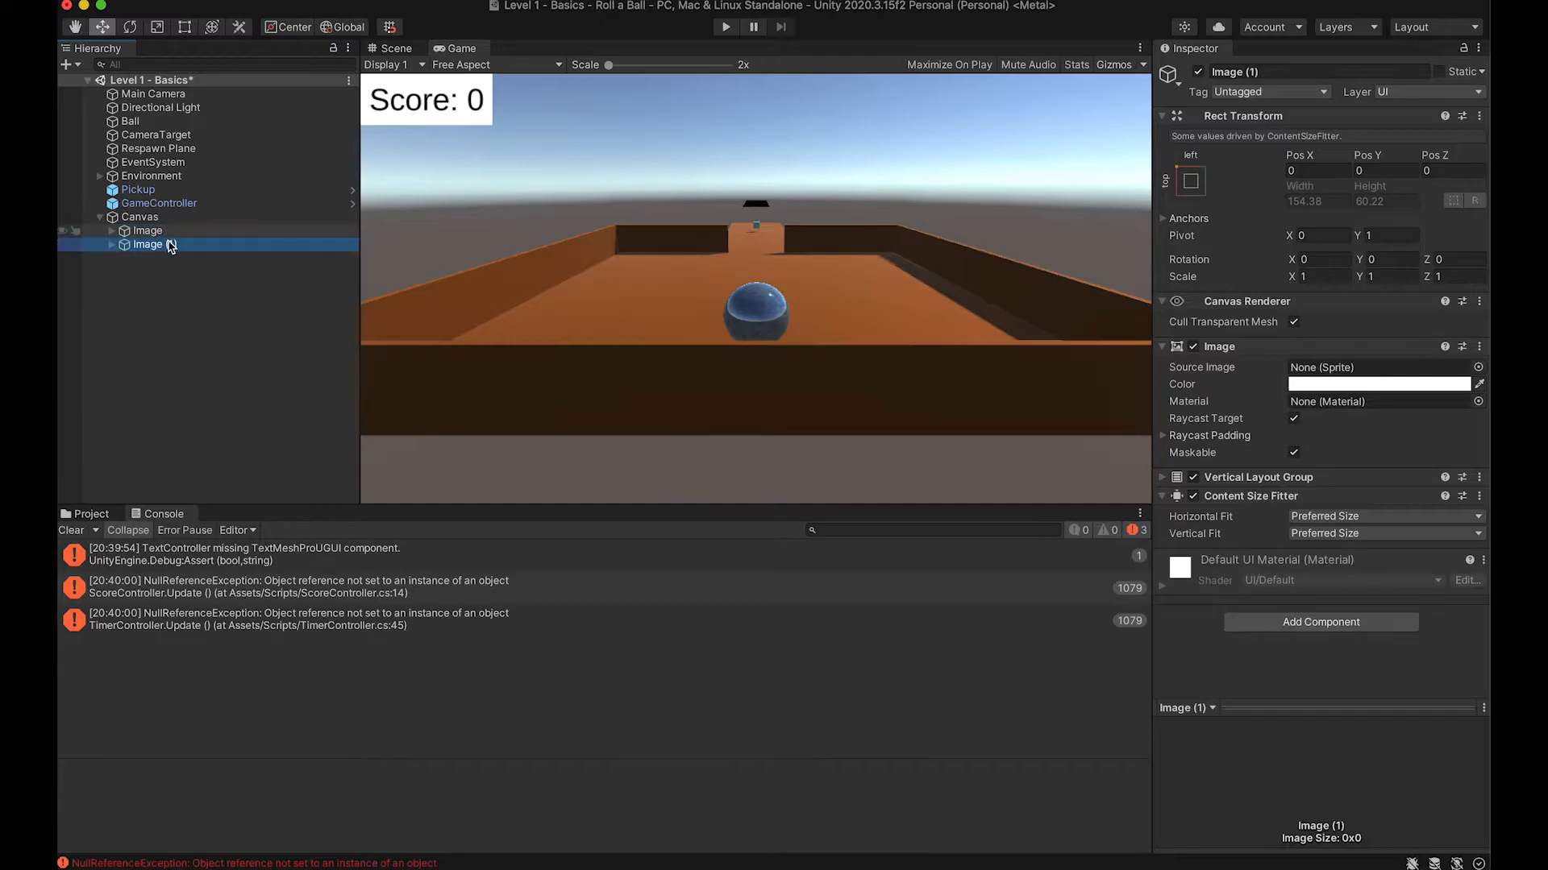
Step: Rename the duplicated image under the Canvas as Timer Background
{"action": "right_click", "coordinate": [193, 245]}
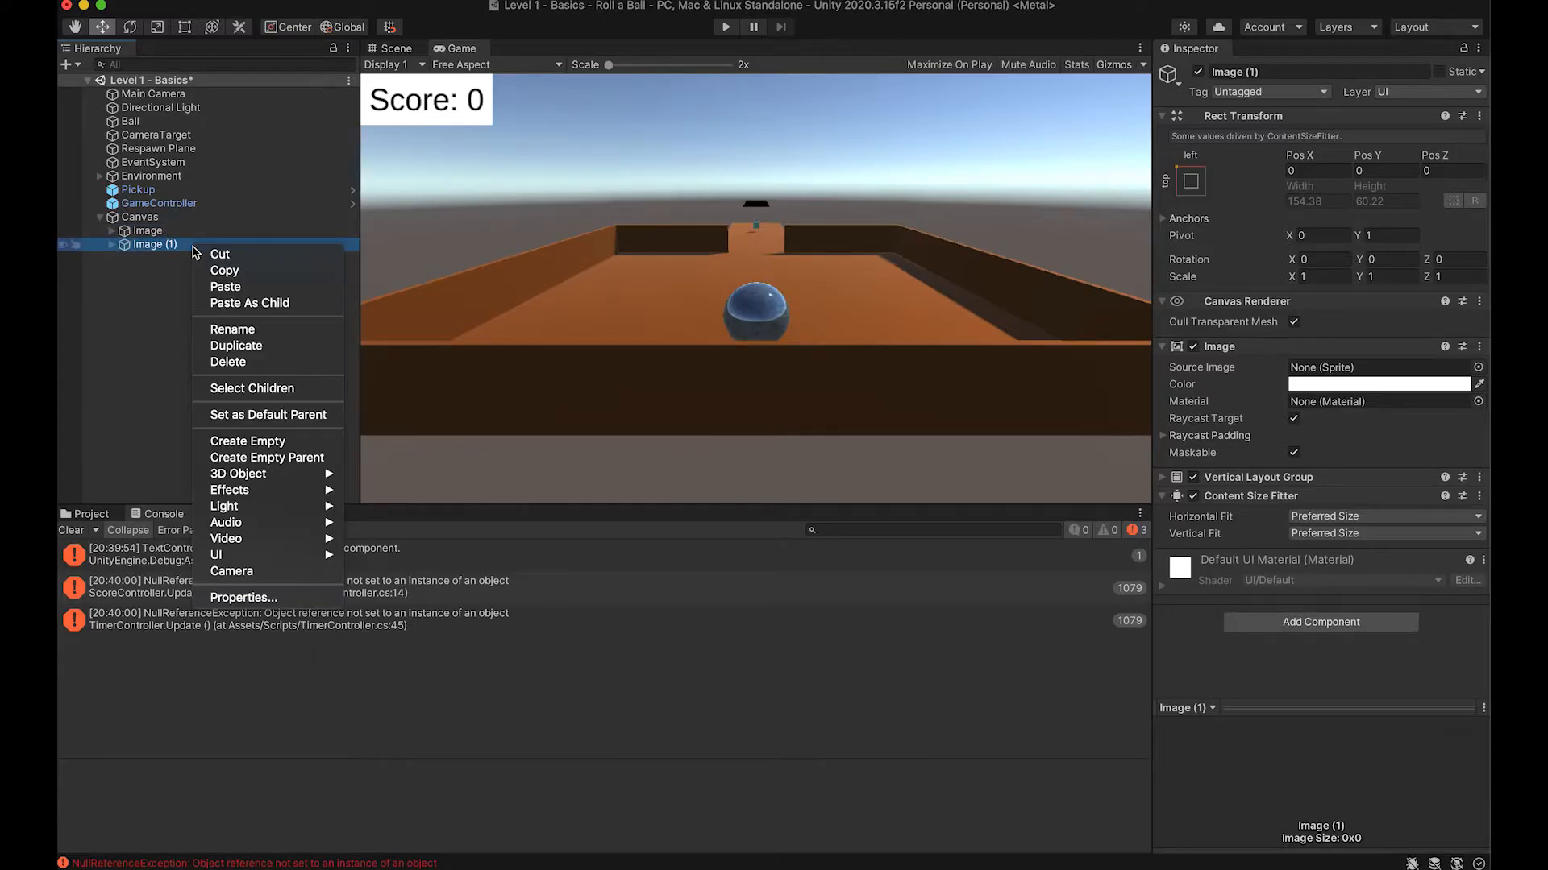
{"action": "left_click", "coordinate": [233, 329]}
{"action": "key", "text": "Right"}
{"action": "key", "text": "BackSpace"}
{"action": "key", "text": "BackSpace"}
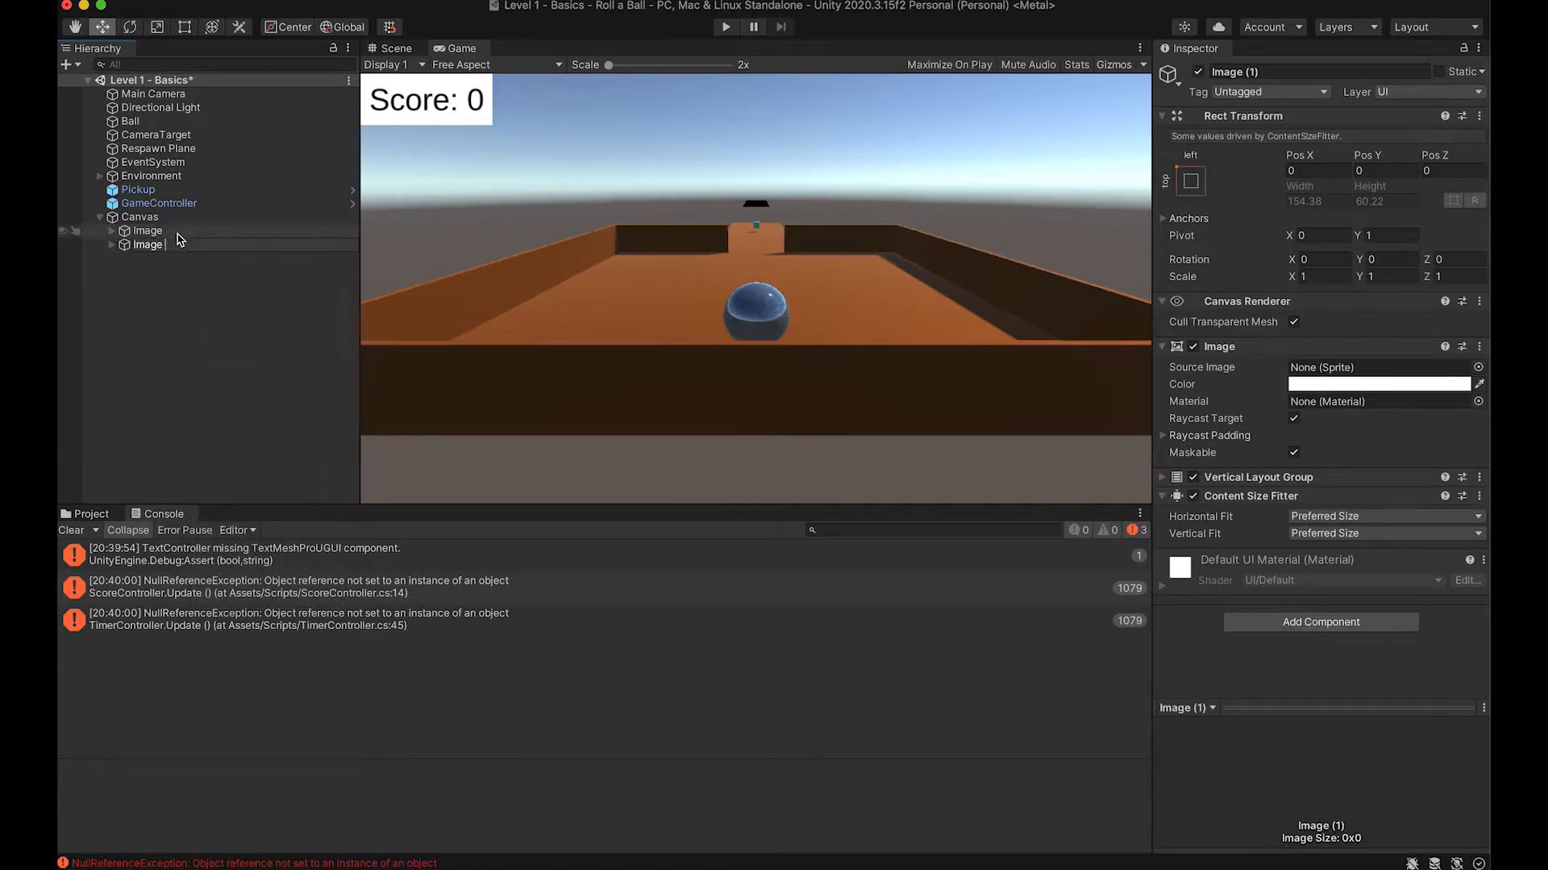
{"action": "key", "text": "BackSpace"}
{"action": "key", "text": "BackSpace"}
{"action": "key", "text": "BackSpace"}
{"action": "key", "text": "BackSpace"}
{"action": "key", "text": "BackSpace"}
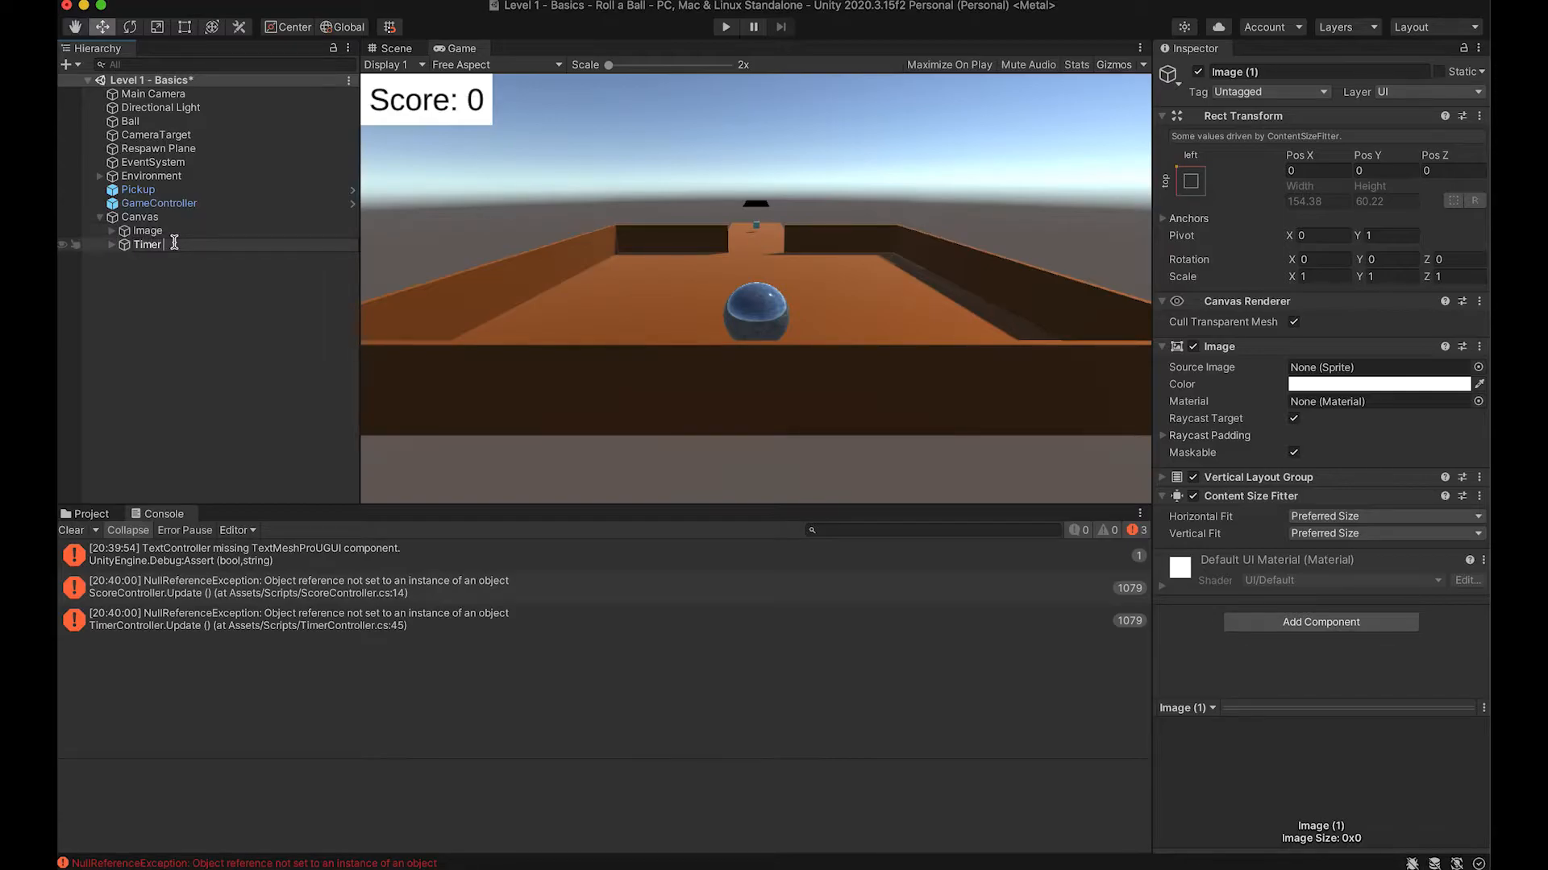
{"action": "key", "text": "Return"}
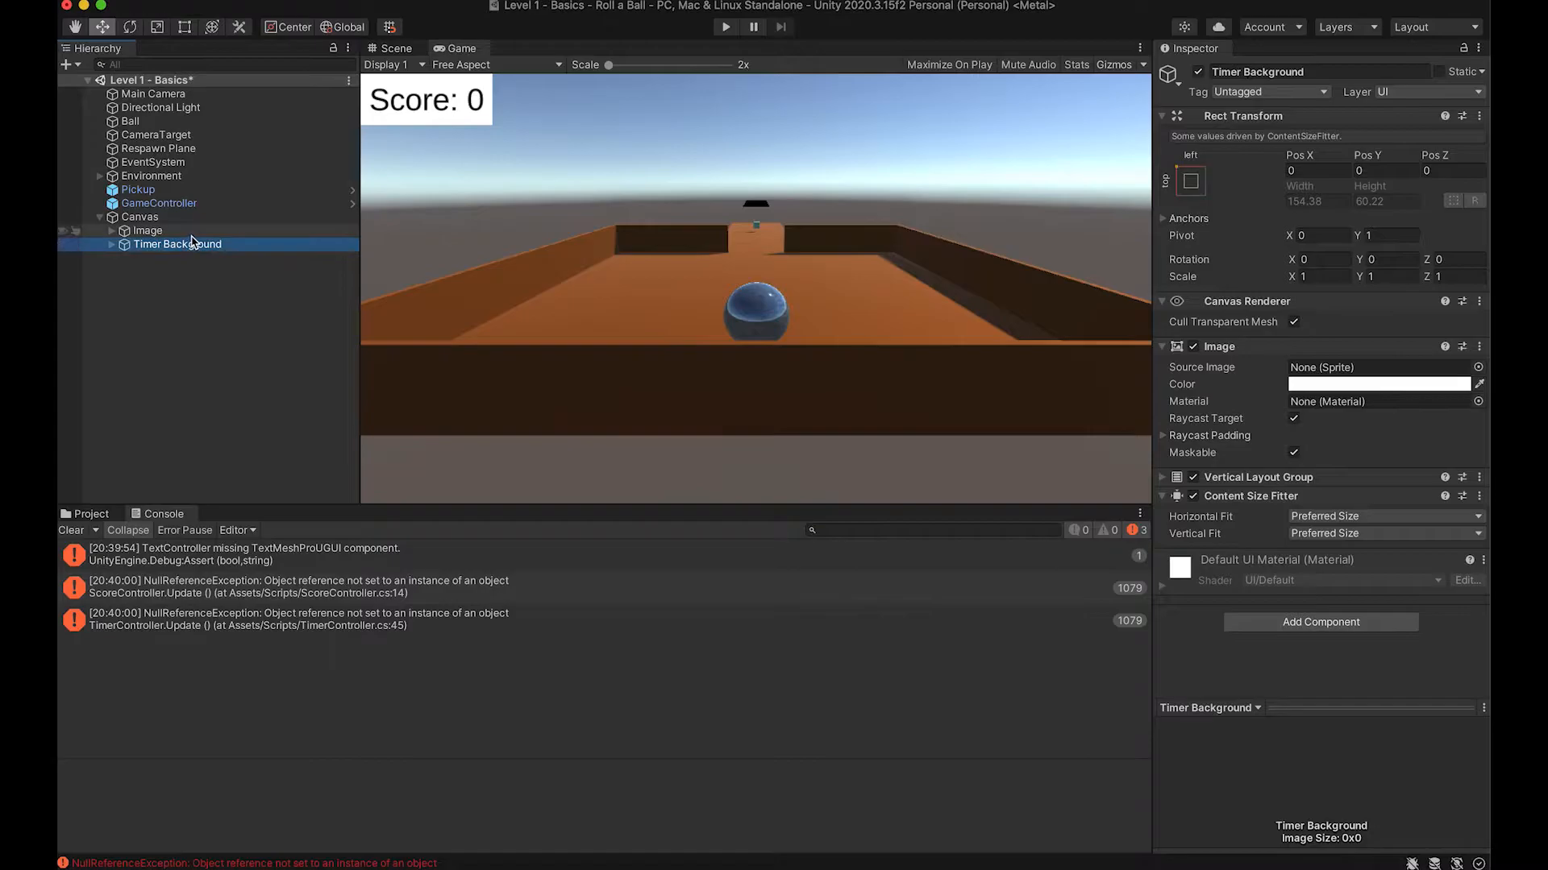
Step: Rename the original Image under the Canvas as Score Background
{"action": "right_click", "coordinate": [191, 232]}
{"action": "left_click", "coordinate": [219, 320]}
{"action": "type", "text": "Score Backgro"}
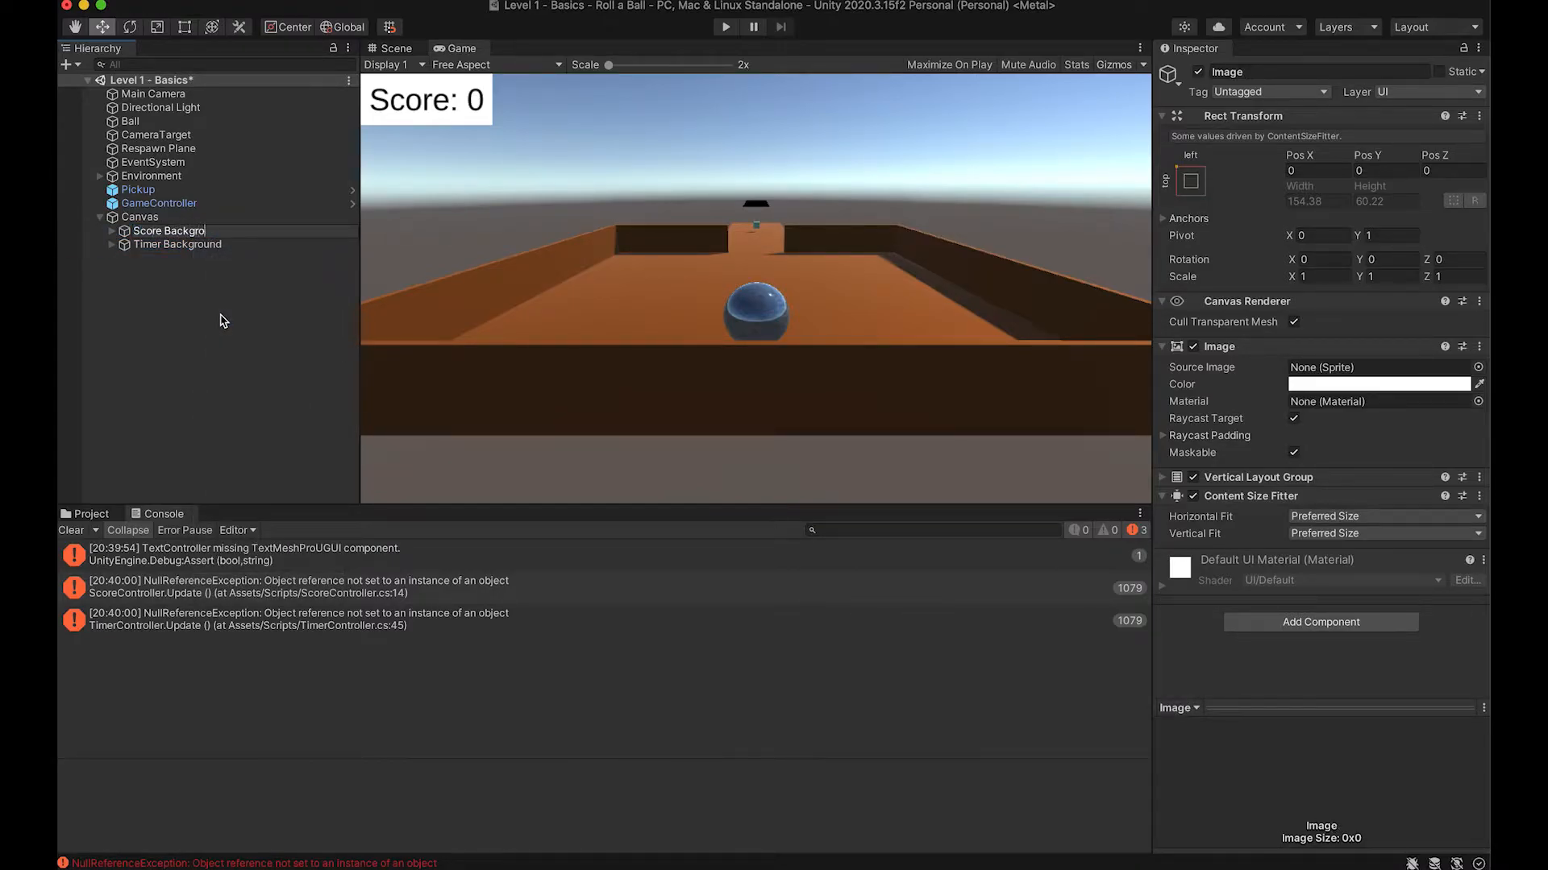
{"action": "type", "text": "und"}
{"action": "key", "text": "Return"}
Step: Anchor Timer Background to the Canvas's top-right corner, with its pivot X at 1 and Pos X at 0
{"action": "left_click", "coordinate": [228, 245]}
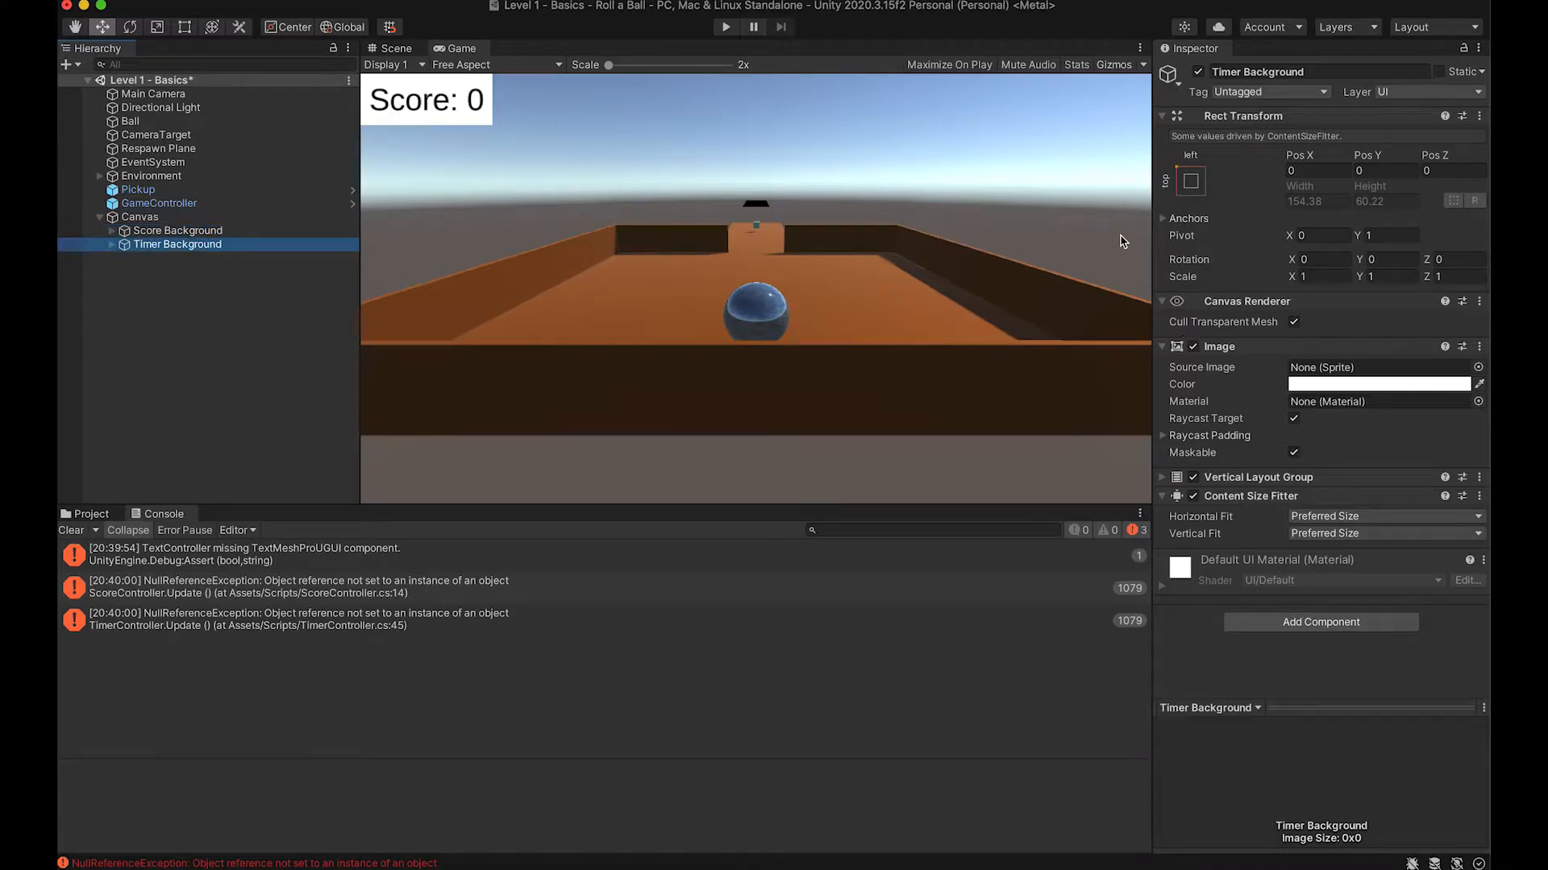
{"action": "left_click", "coordinate": [1191, 186]}
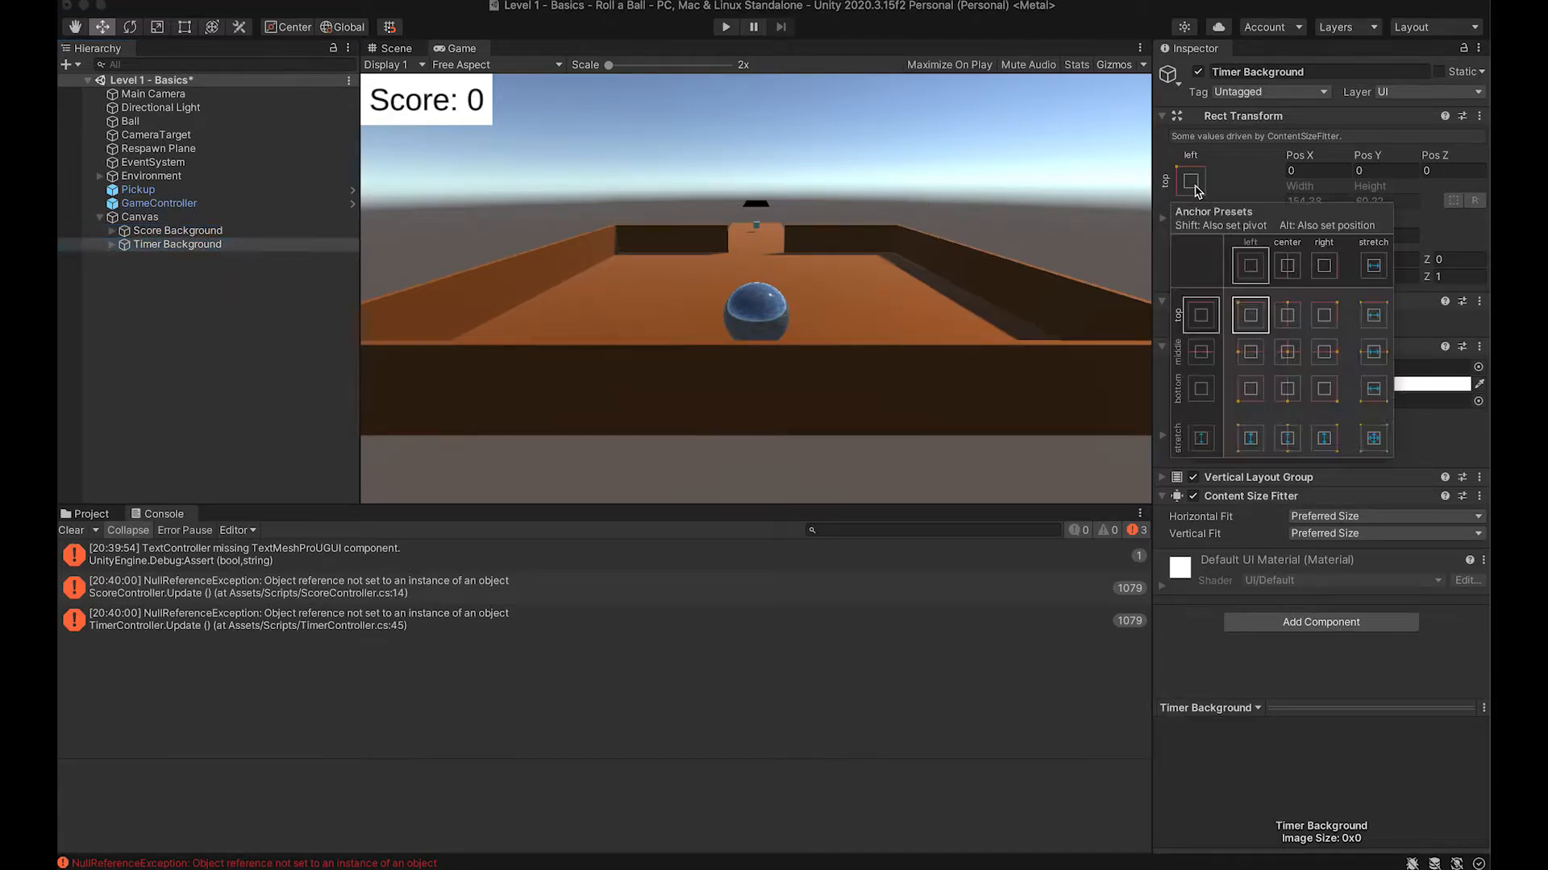
{"action": "left_click", "coordinate": [1326, 319]}
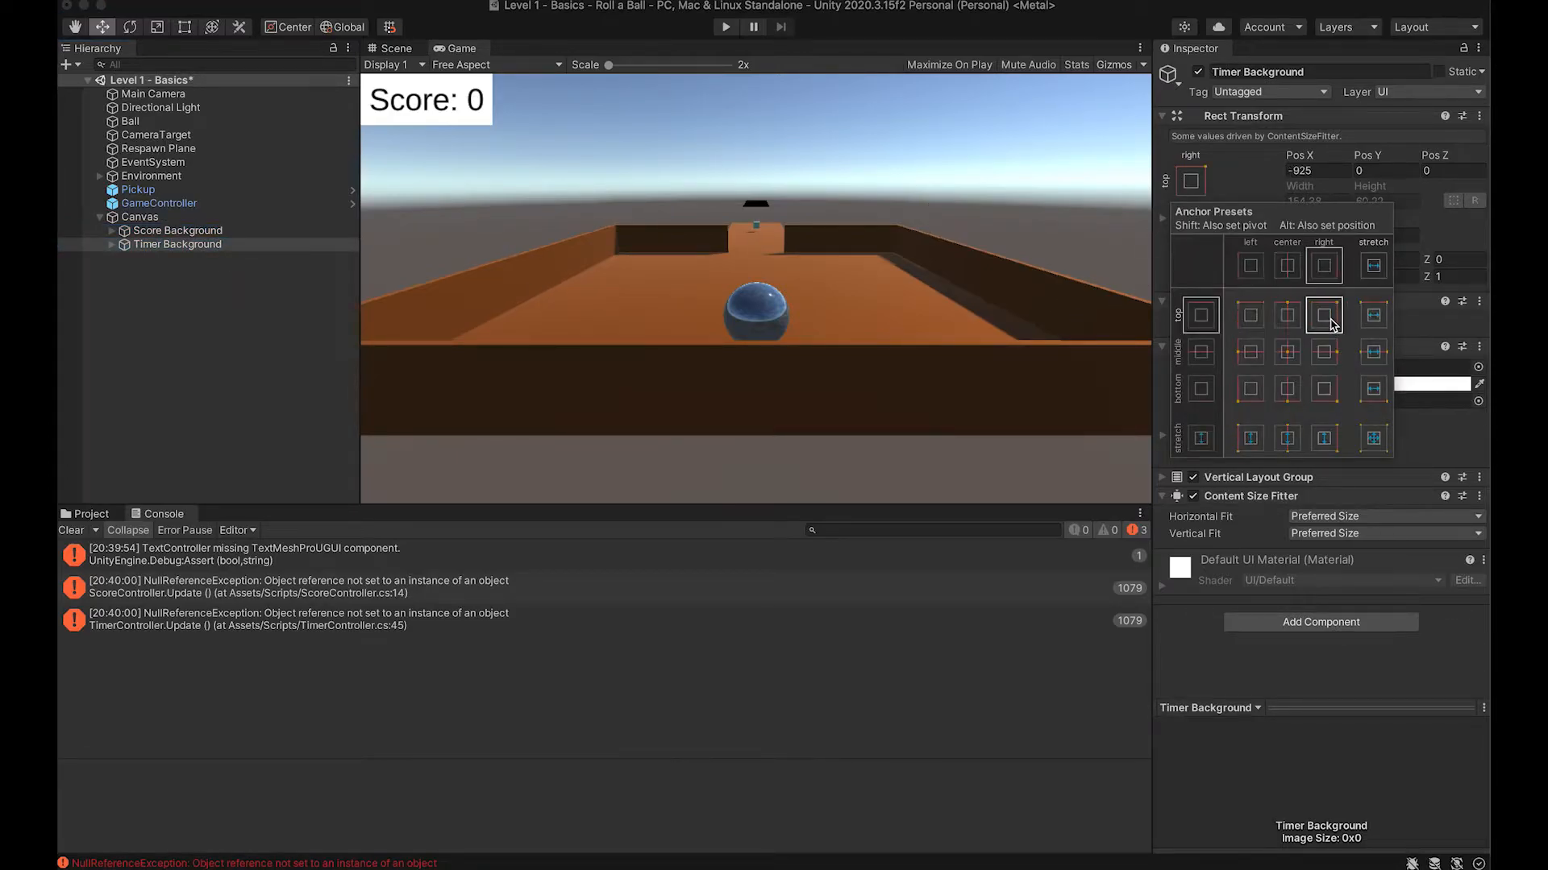
{"action": "left_click", "coordinate": [1321, 234]}
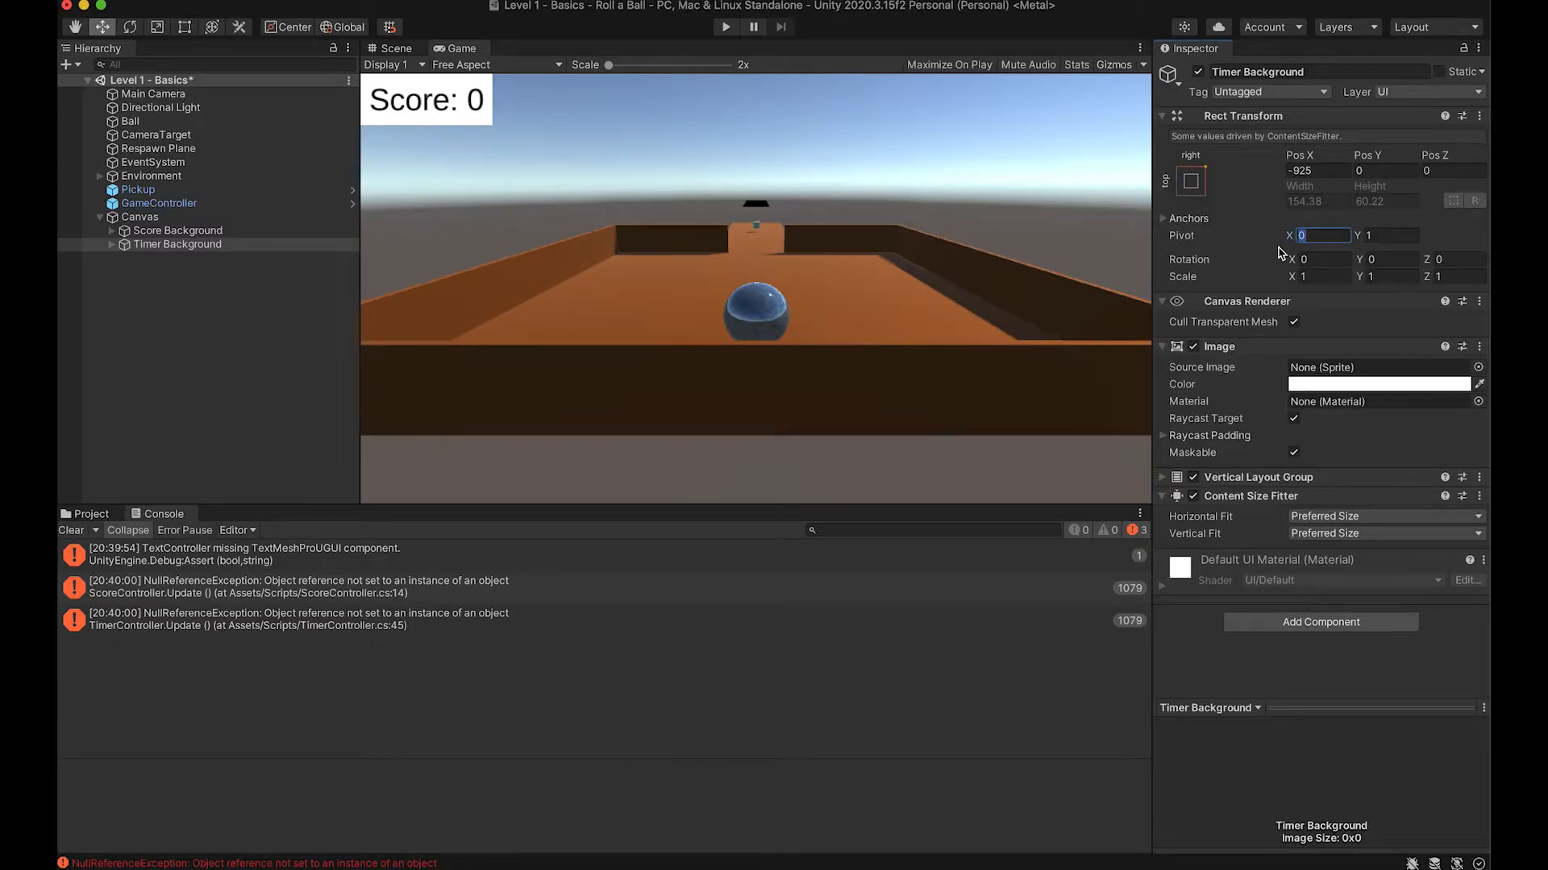
{"action": "type", "text": "1"}
{"action": "left_click", "coordinate": [1319, 171]}
{"action": "type", "text": "0"}
{"action": "key", "text": "Return"}
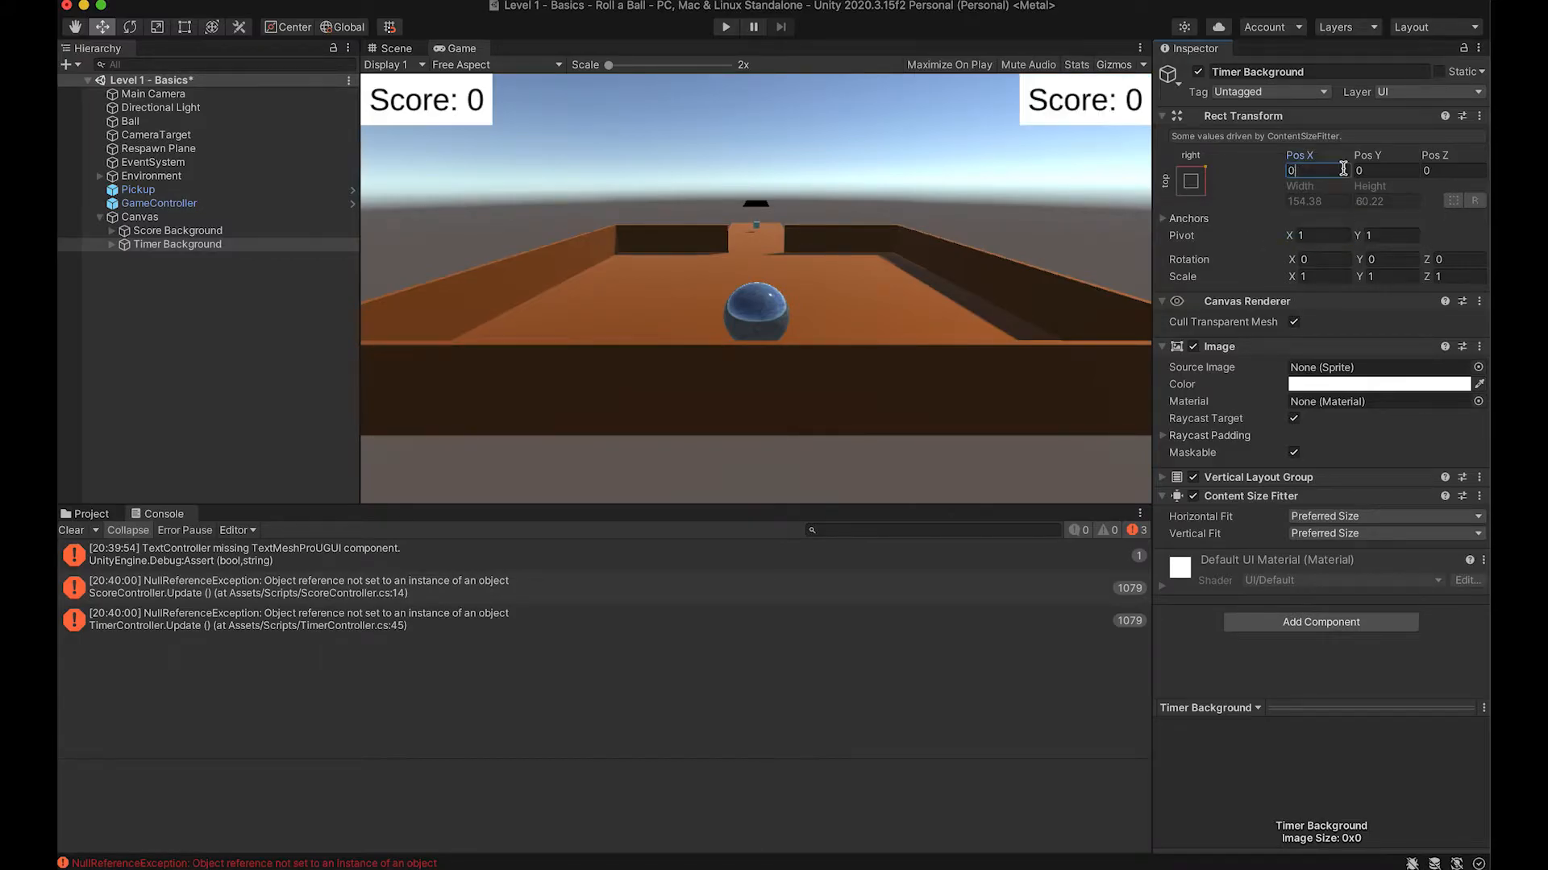
Step: Change the text inside Timer Background to "Time: 0.0"
{"action": "left_click", "coordinate": [112, 245]}
{"action": "left_click", "coordinate": [172, 258]}
{"action": "left_click", "coordinate": [1262, 432]}
{"action": "key", "text": "BackSpace"}
{"action": "type", "text": "Time: 0."}
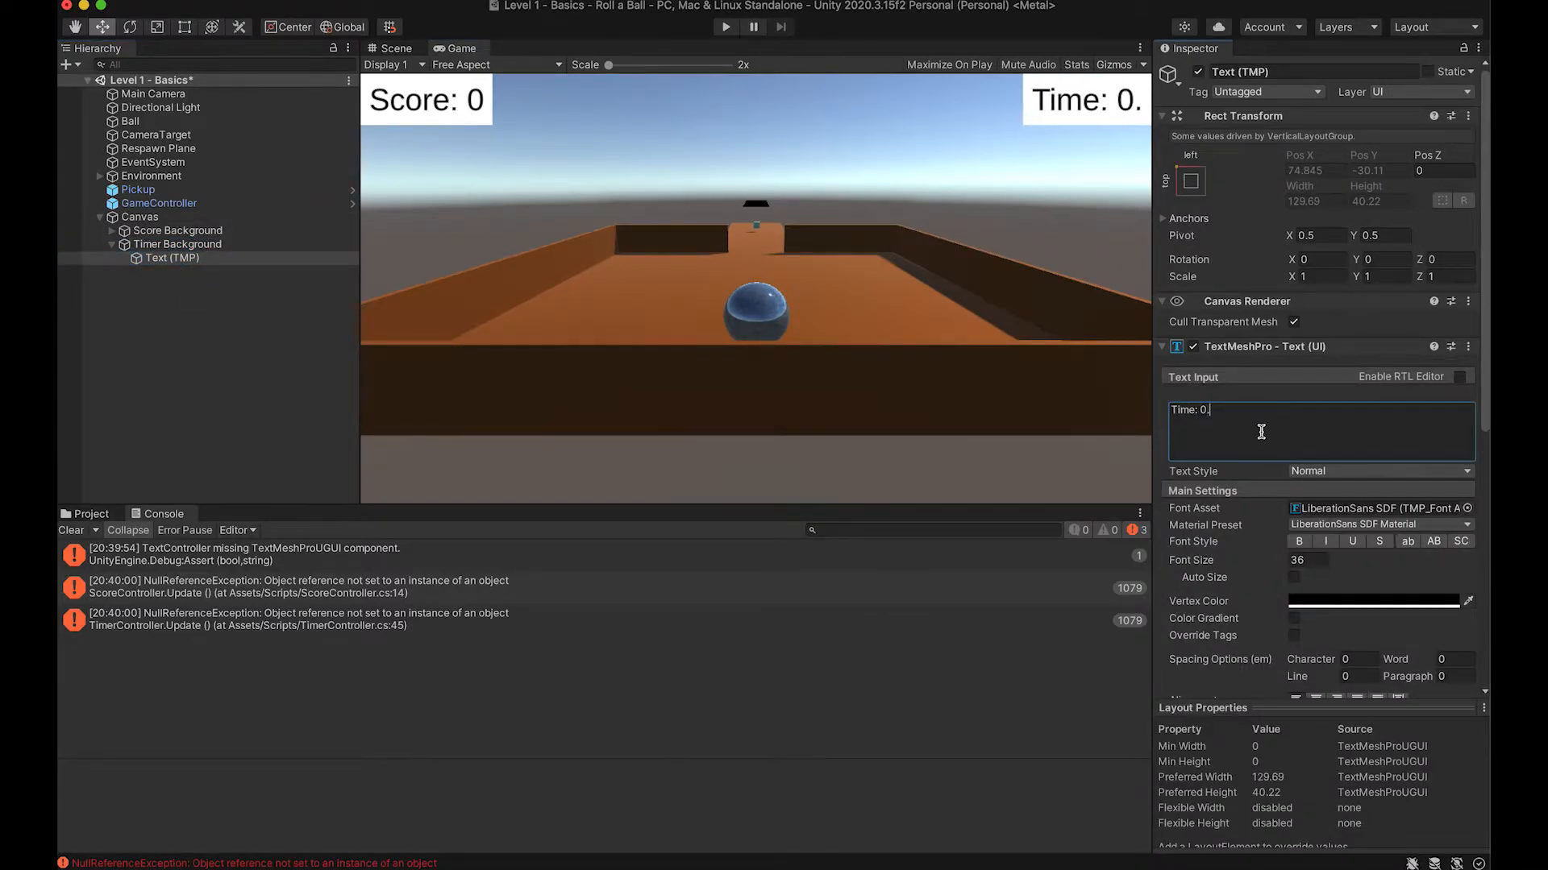
{"action": "type", "text": "0"}
{"action": "left_click", "coordinate": [1023, 462]}
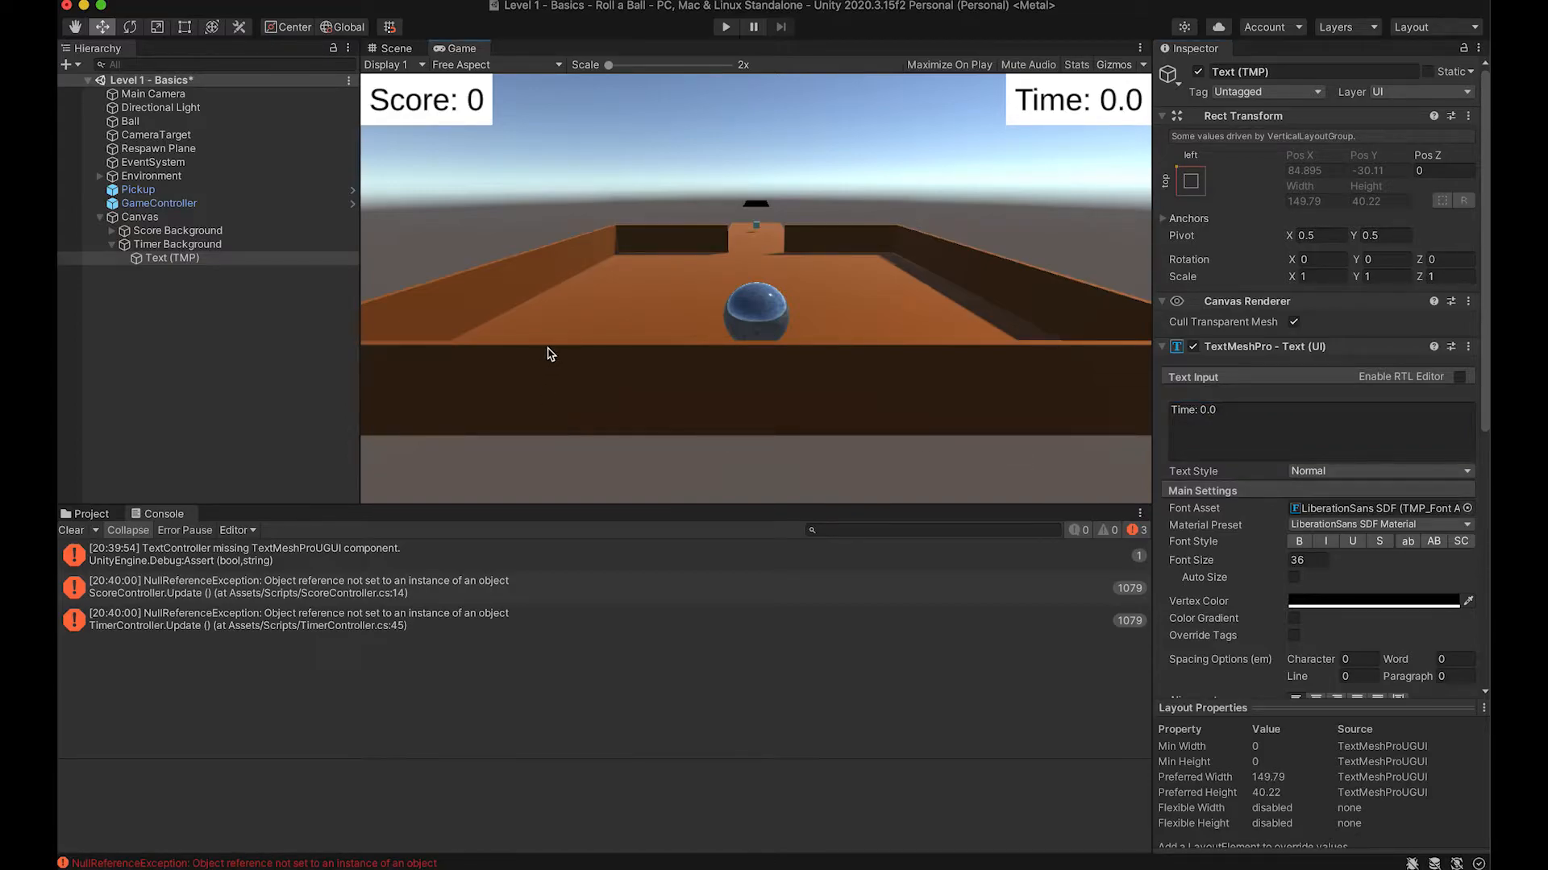
Step: Collapse Timer Background and add a new UI image named Game Over Screen under the Canvas
{"action": "left_click", "coordinate": [111, 245]}
{"action": "left_click", "coordinate": [145, 219]}
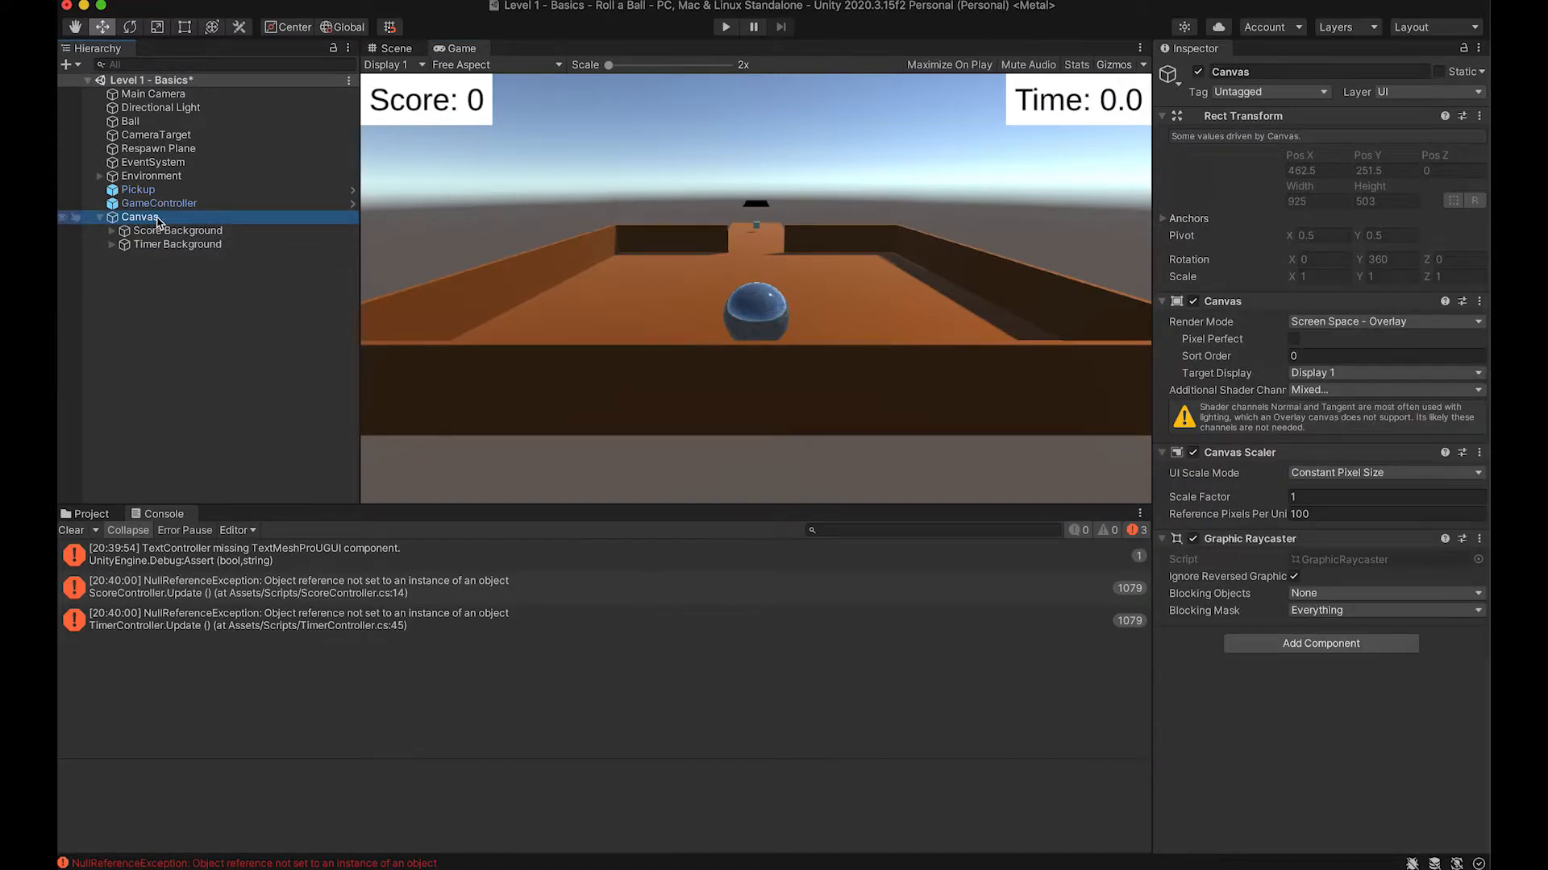
{"action": "right_click", "coordinate": [172, 220]}
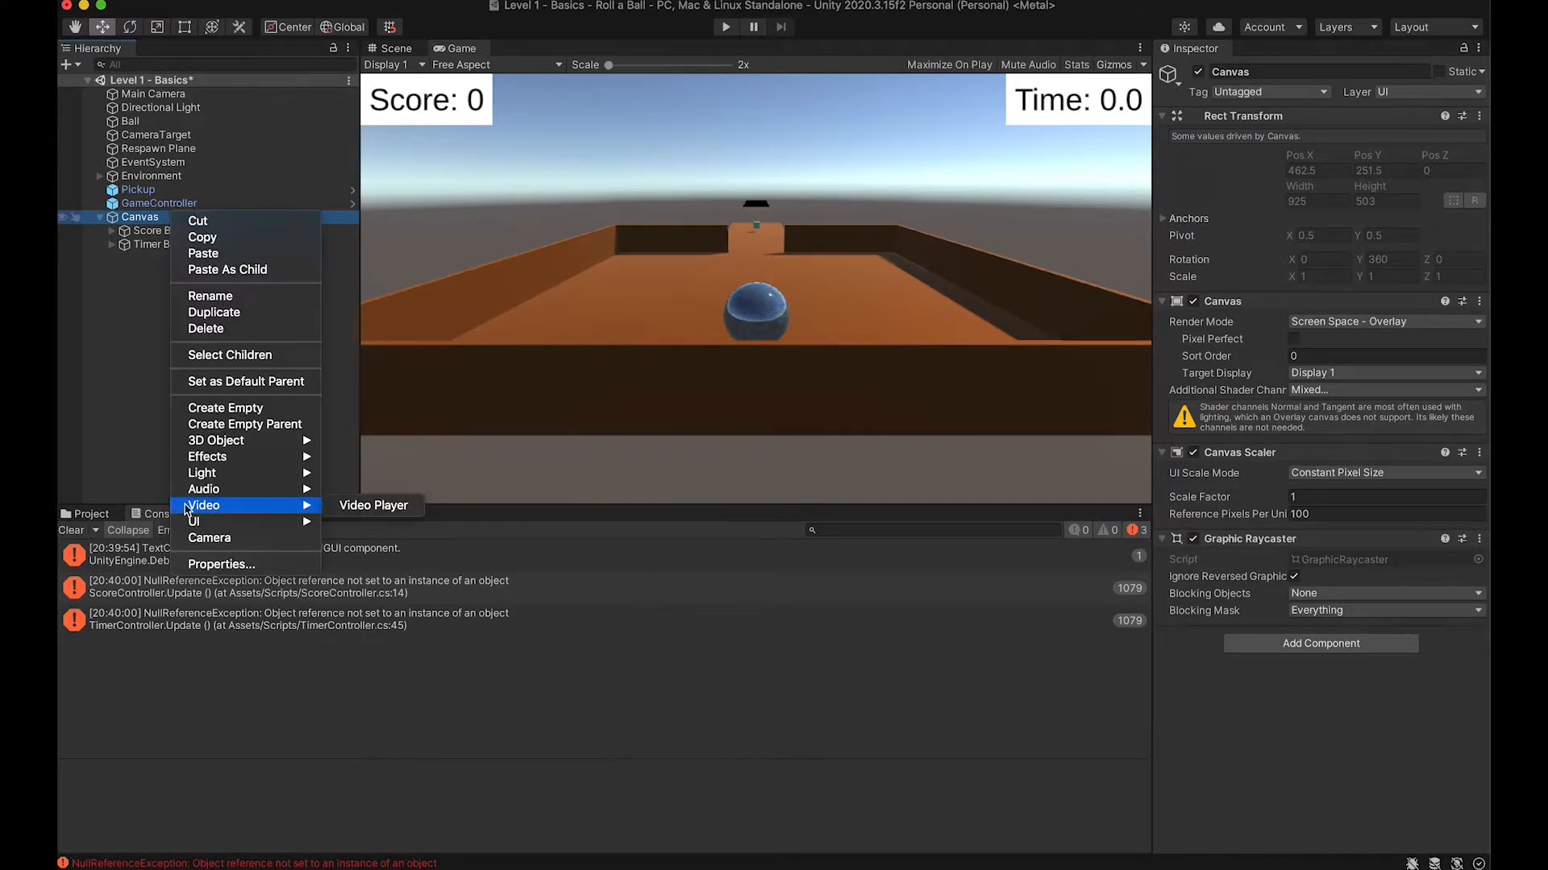
{"action": "mouse_move", "coordinate": [305, 524]}
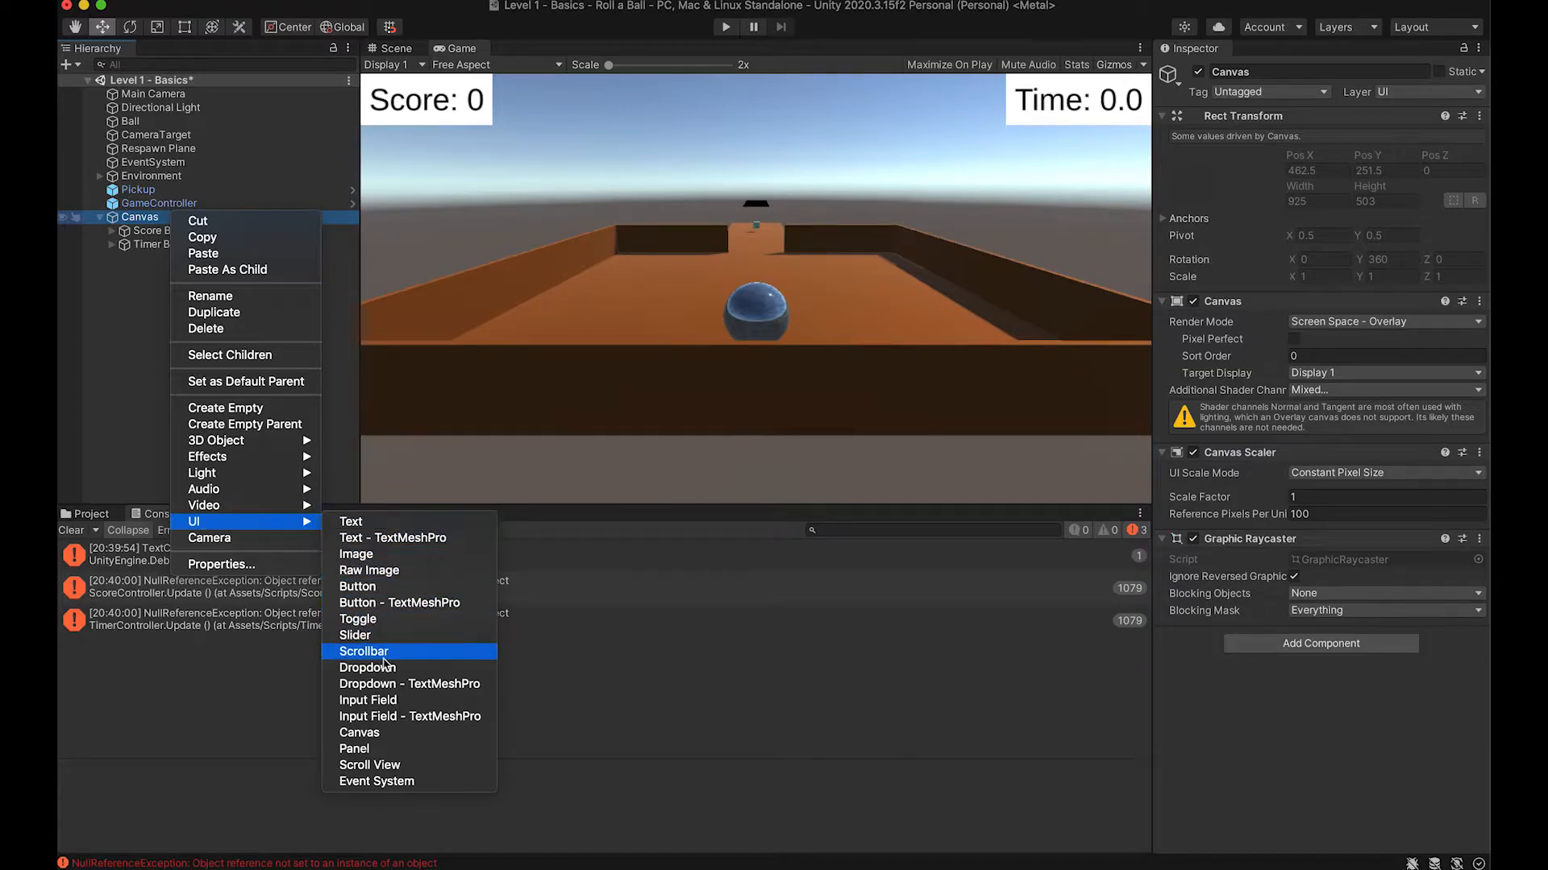
{"action": "left_click", "coordinate": [404, 556]}
{"action": "type", "text": "Game Over Screen"}
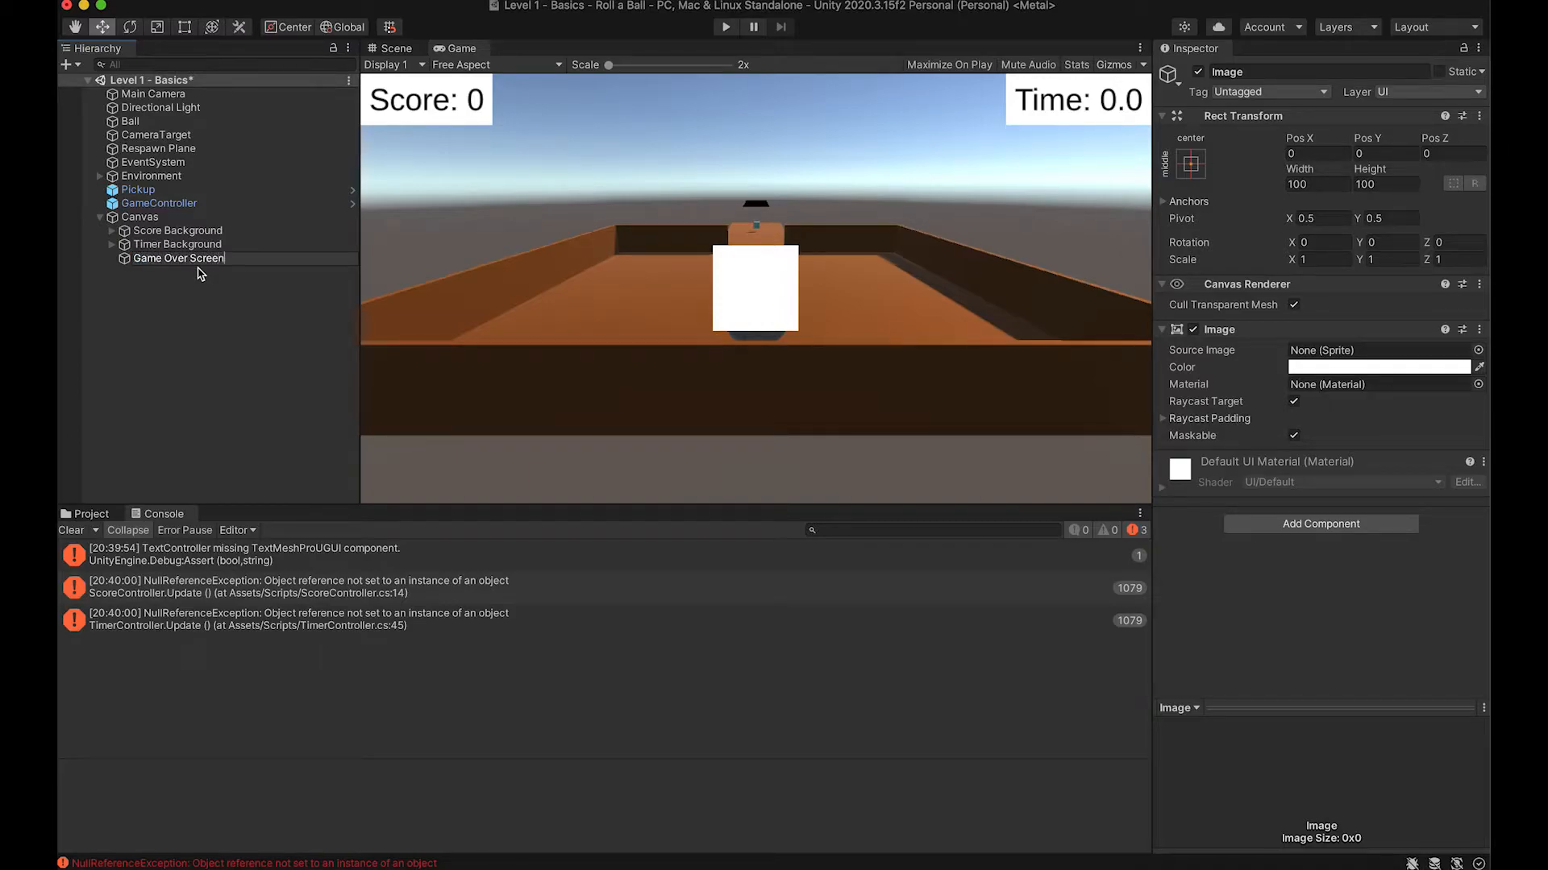
{"action": "key", "text": "Return"}
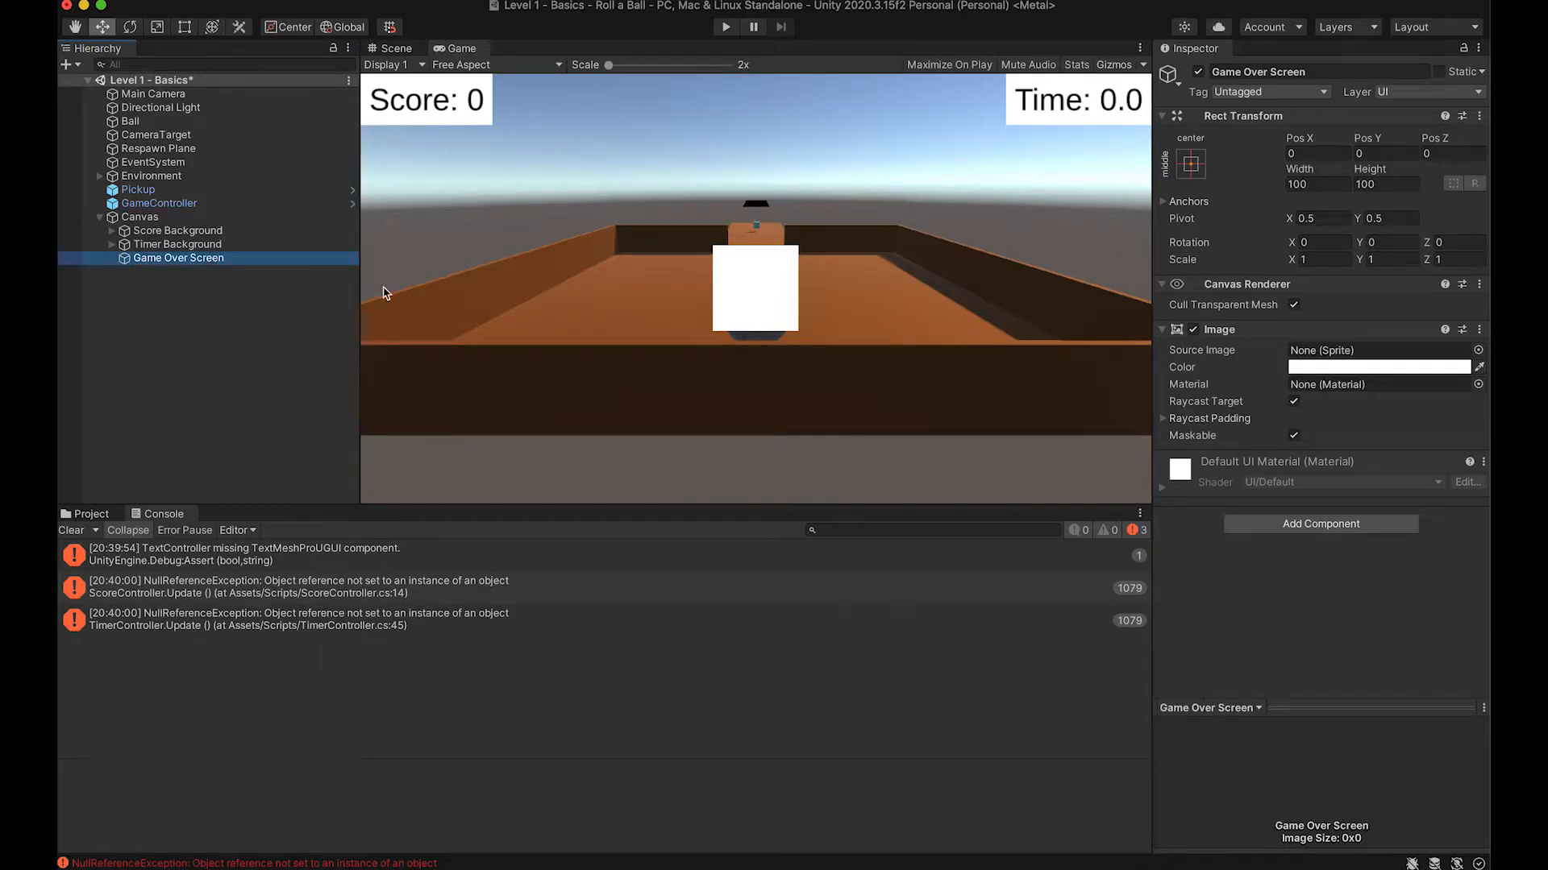
Step: Set the Game Over Screen image's colour to black, with R, G and B all at 0
{"action": "left_click", "coordinate": [1382, 368]}
{"action": "left_click", "coordinate": [1464, 635]}
{"action": "type", "text": "0"}
{"action": "key", "text": "Tab"}
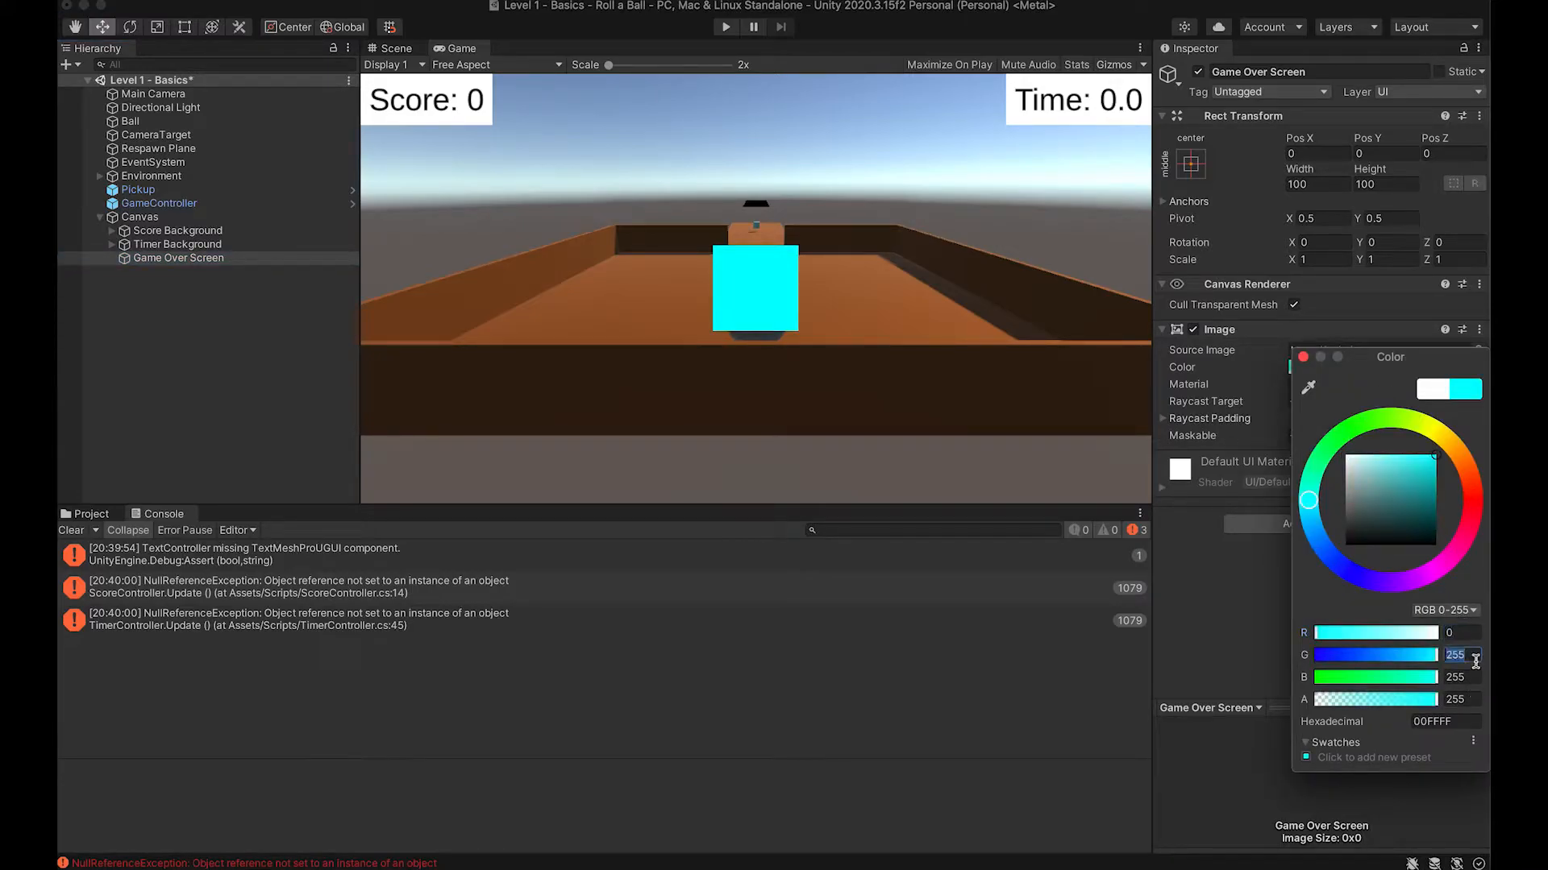
{"action": "type", "text": "0"}
{"action": "key", "text": "Tab"}
{"action": "type", "text": "0"}
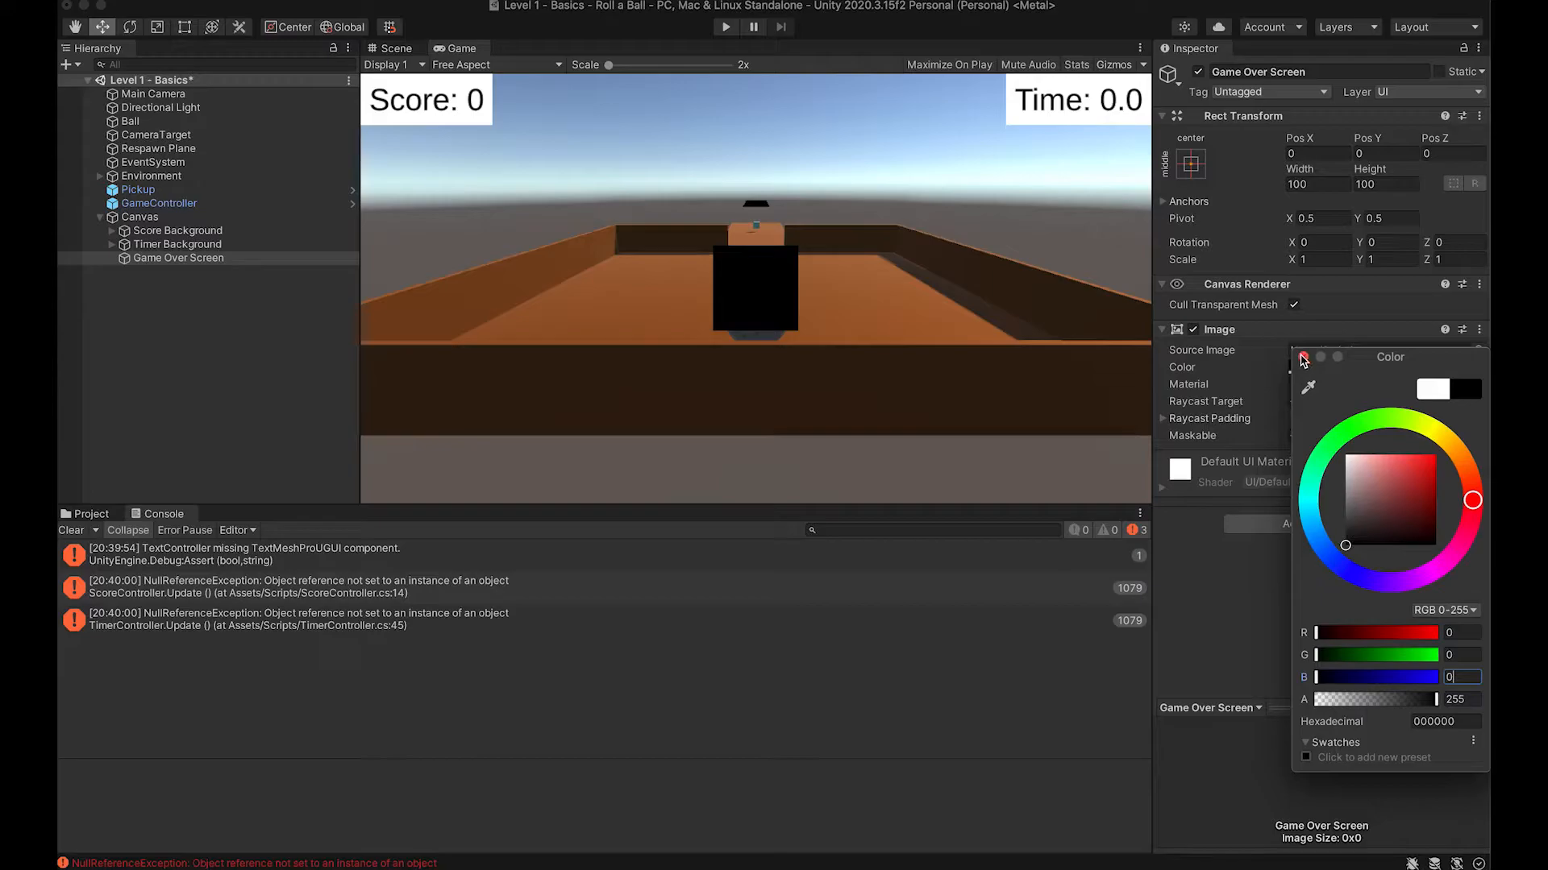
{"action": "left_click", "coordinate": [1303, 357]}
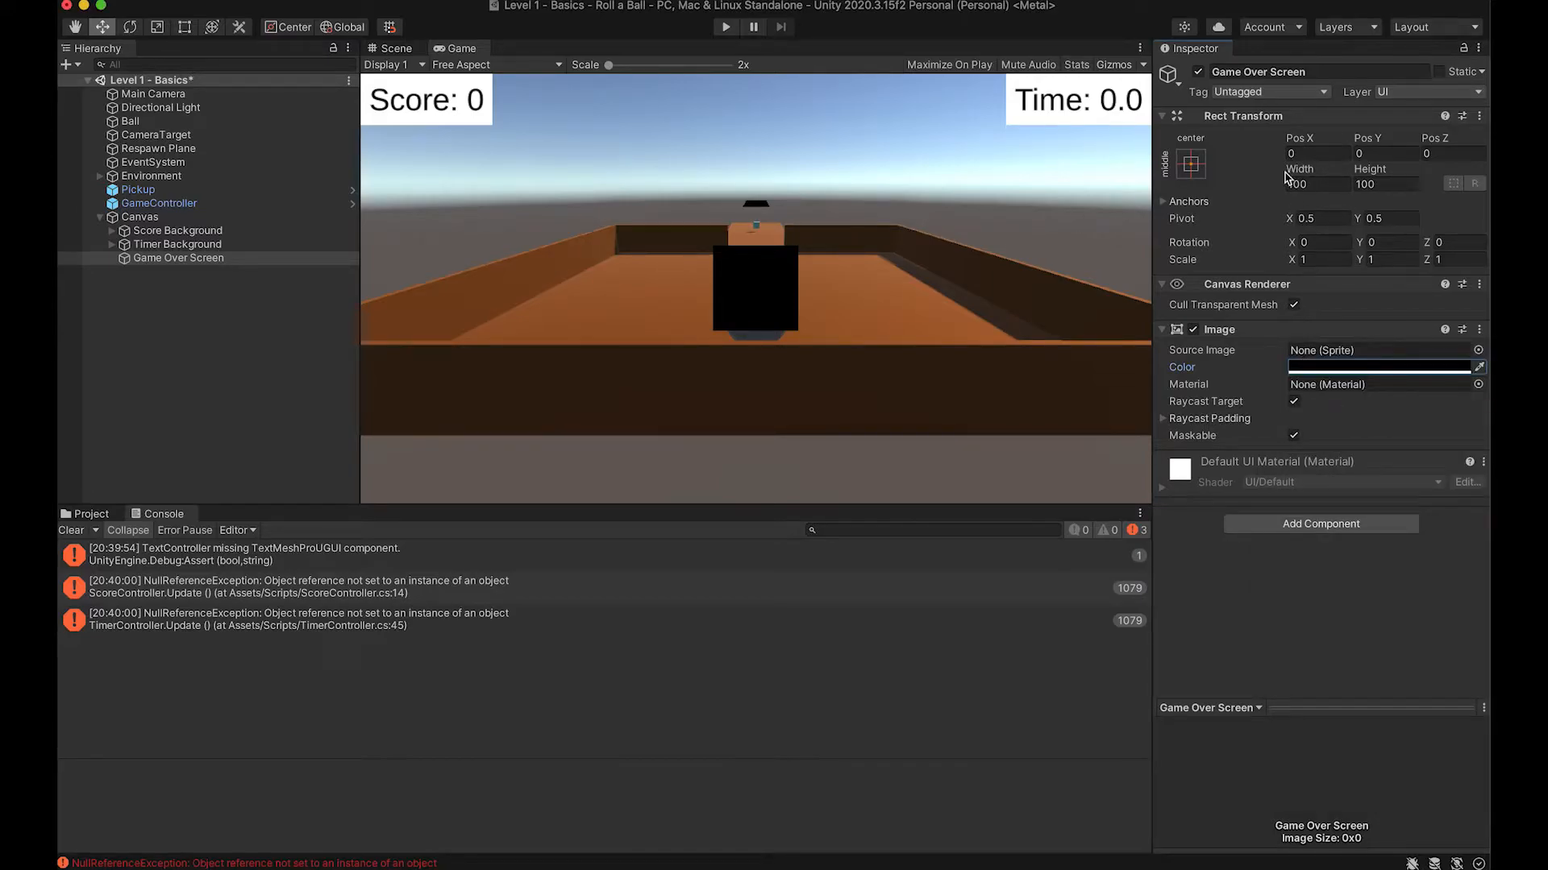
Step: Set the Game Over Screen's anchors to stretch both horizontally and vertically across the Canvas
{"action": "left_click", "coordinate": [1197, 170]}
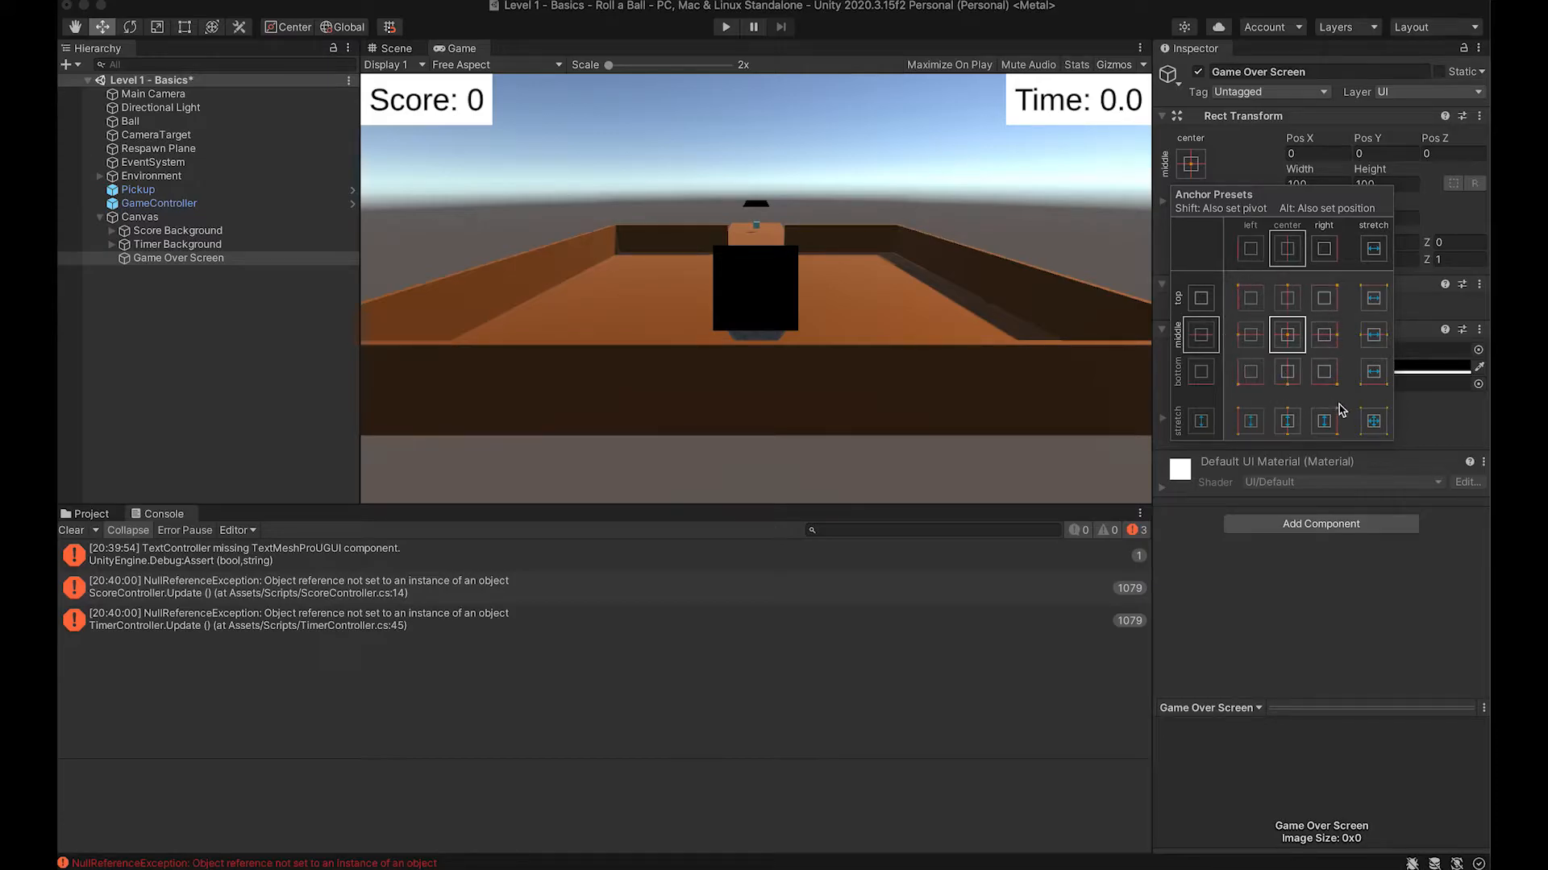
{"action": "left_click", "coordinate": [1374, 427]}
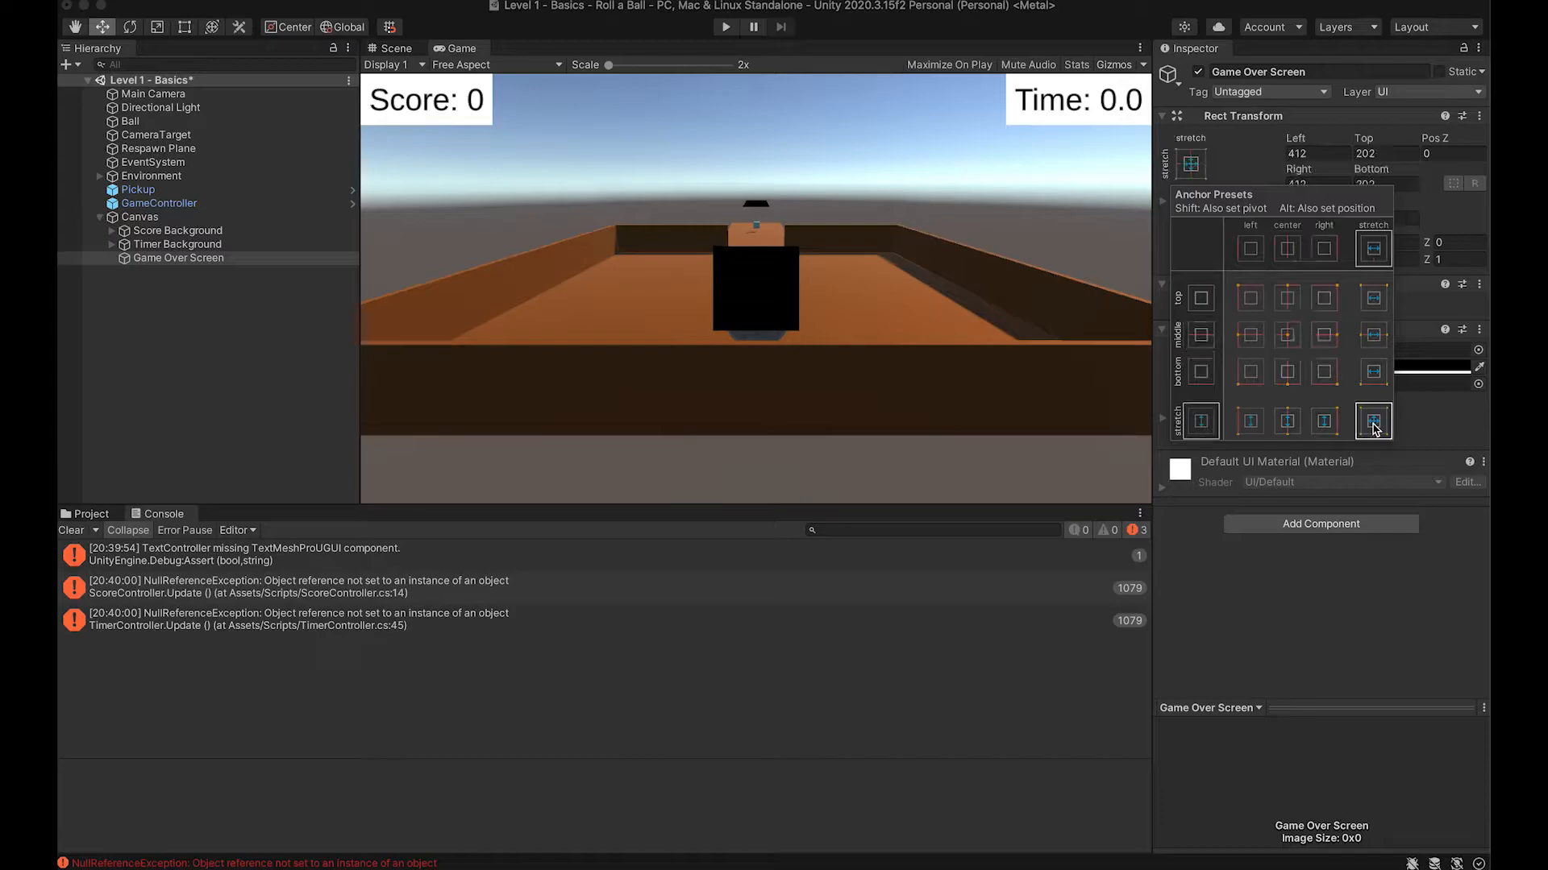
{"action": "left_click", "coordinate": [1230, 153]}
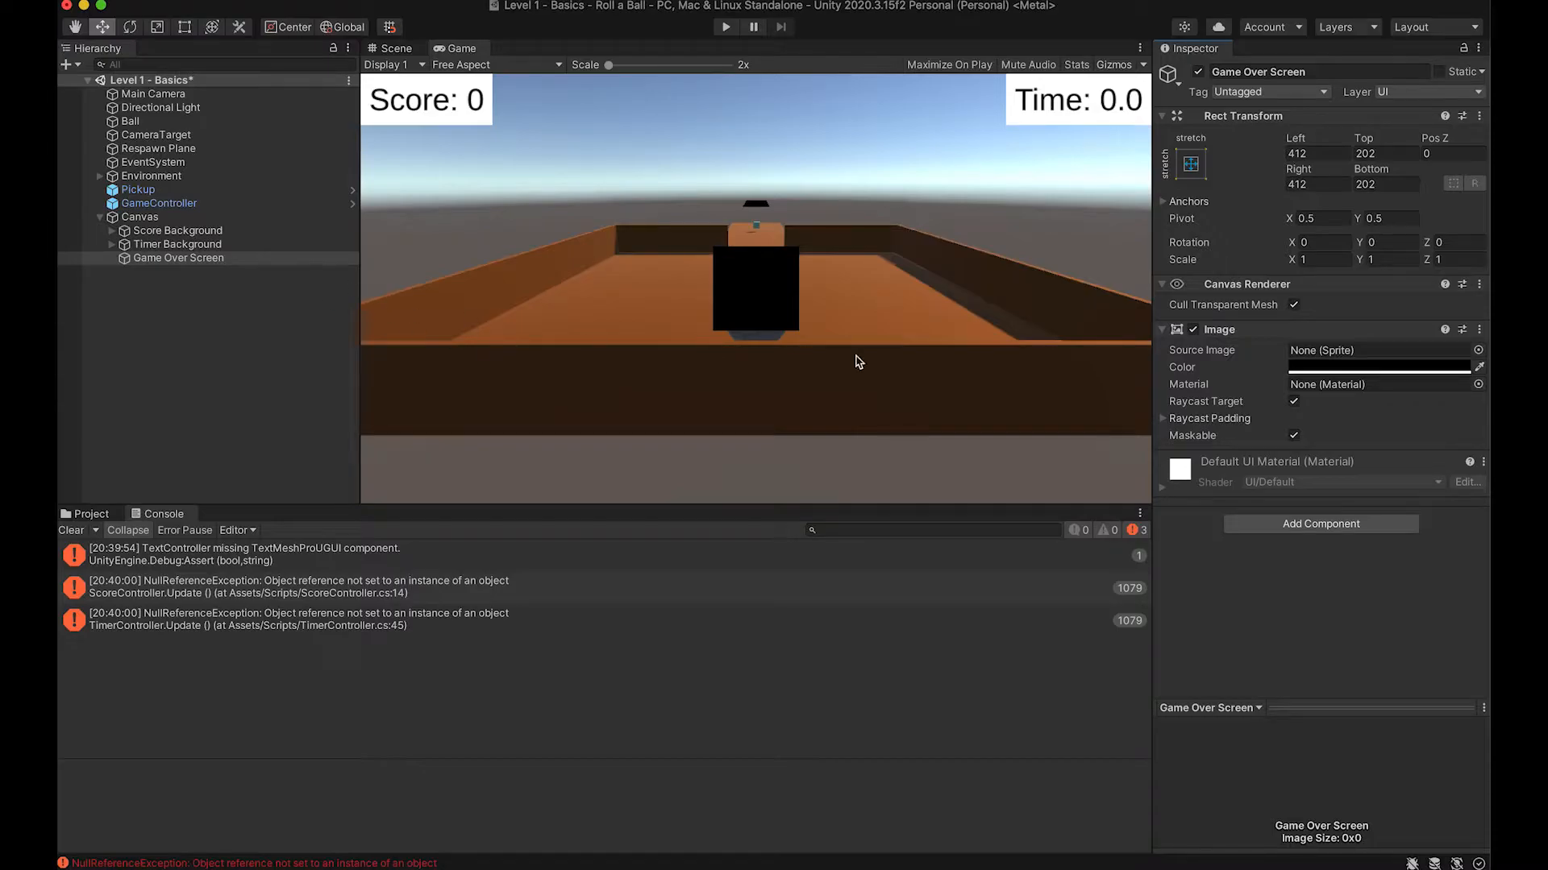
Step: Set the Game Over Screen's Left, Top, Right and Bottom offsets to 0 so it fills the Canvas
{"action": "left_click", "coordinate": [1317, 153]}
{"action": "type", "text": "0"}
{"action": "left_click", "coordinate": [1388, 154]}
{"action": "type", "text": "0"}
{"action": "left_click", "coordinate": [1315, 184]}
{"action": "type", "text": "0"}
{"action": "key", "text": "Tab"}
{"action": "type", "text": "0"}
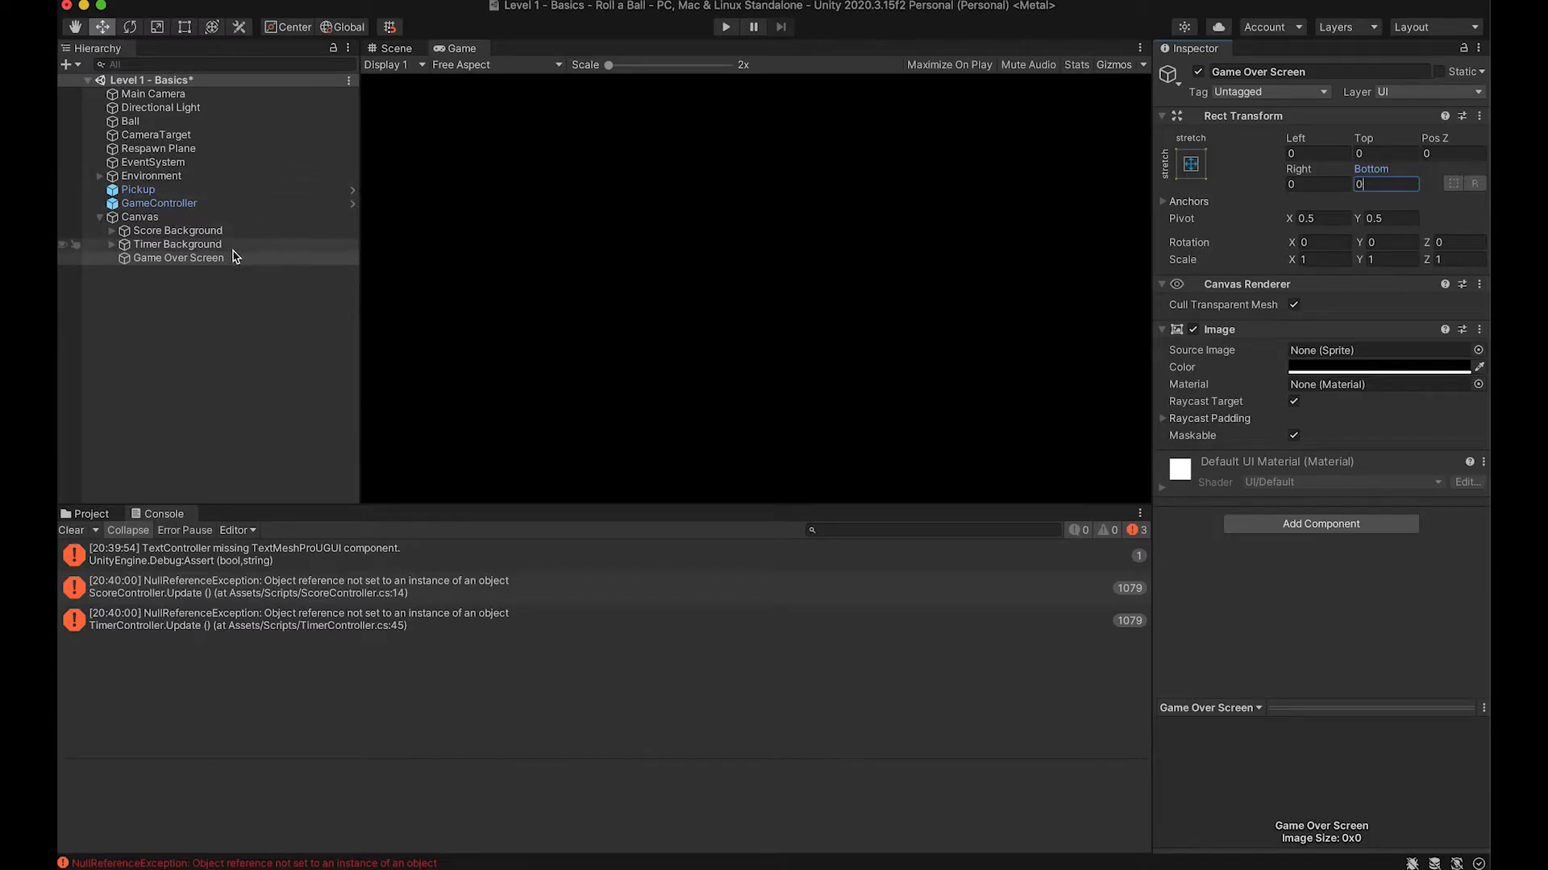
Step: Add a TextMeshPro text under Game Over Screen that reads "Game Over"
{"action": "right_click", "coordinate": [229, 256]}
{"action": "mouse_move", "coordinate": [322, 565]}
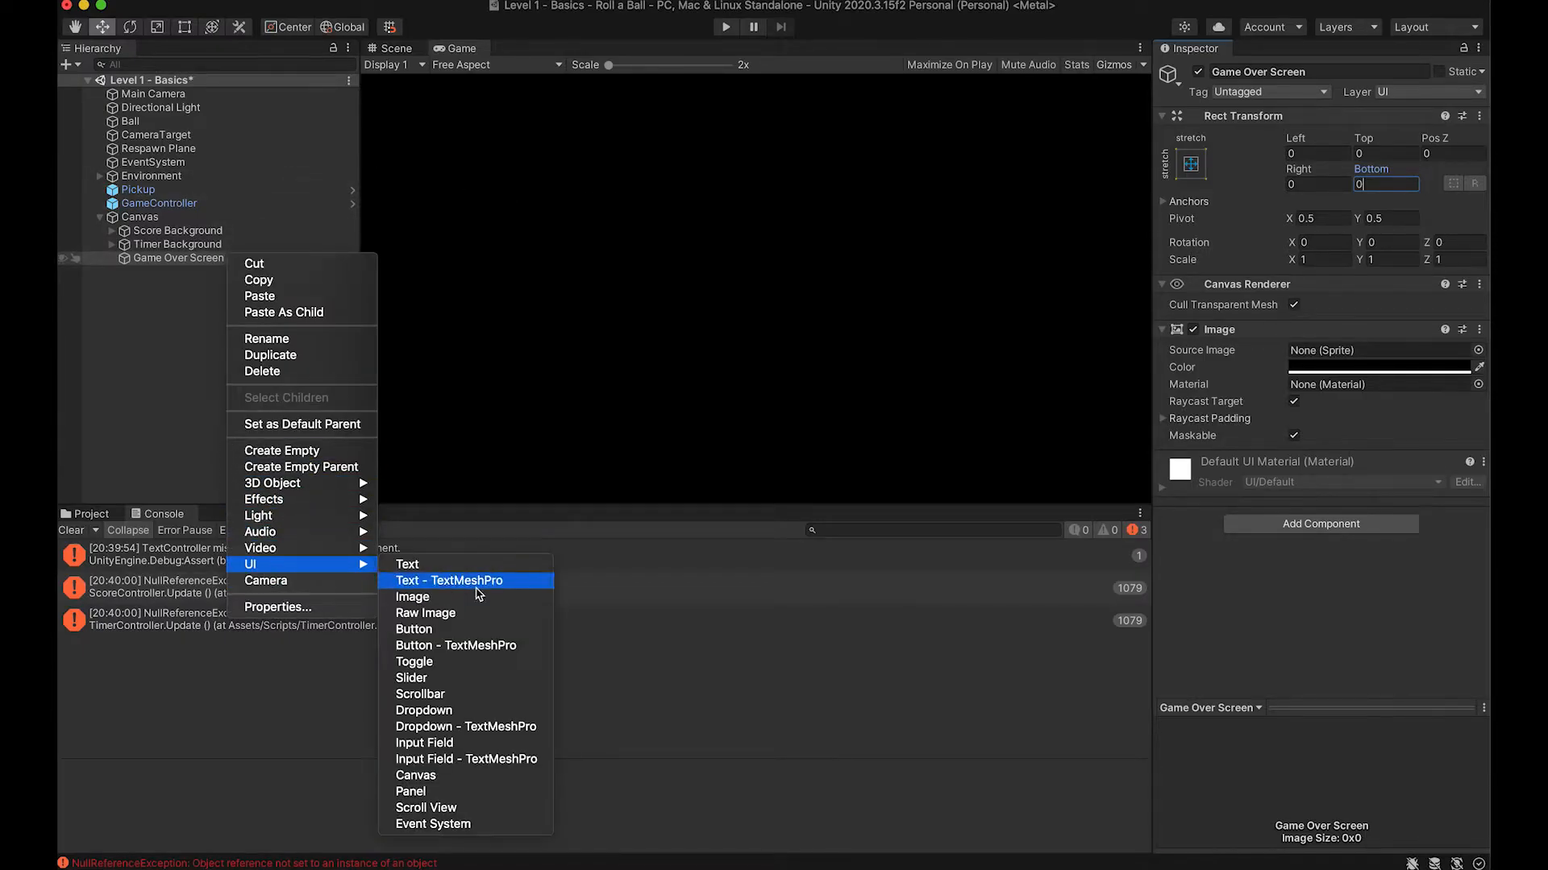
{"action": "left_click", "coordinate": [479, 592]}
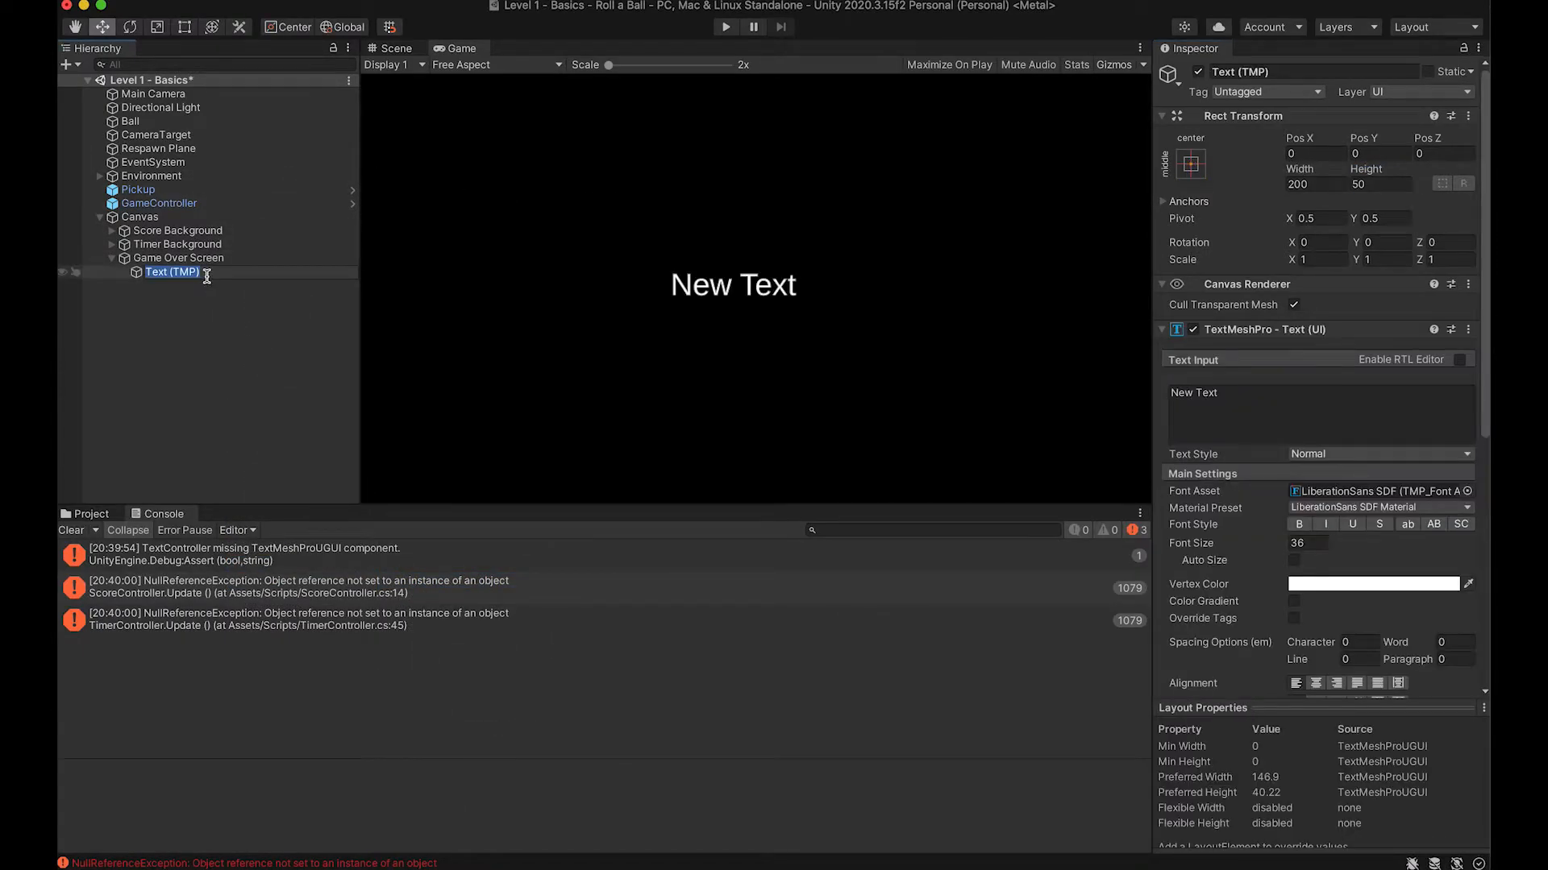
{"action": "key", "text": "BackSpace"}
{"action": "key", "text": "Escape"}
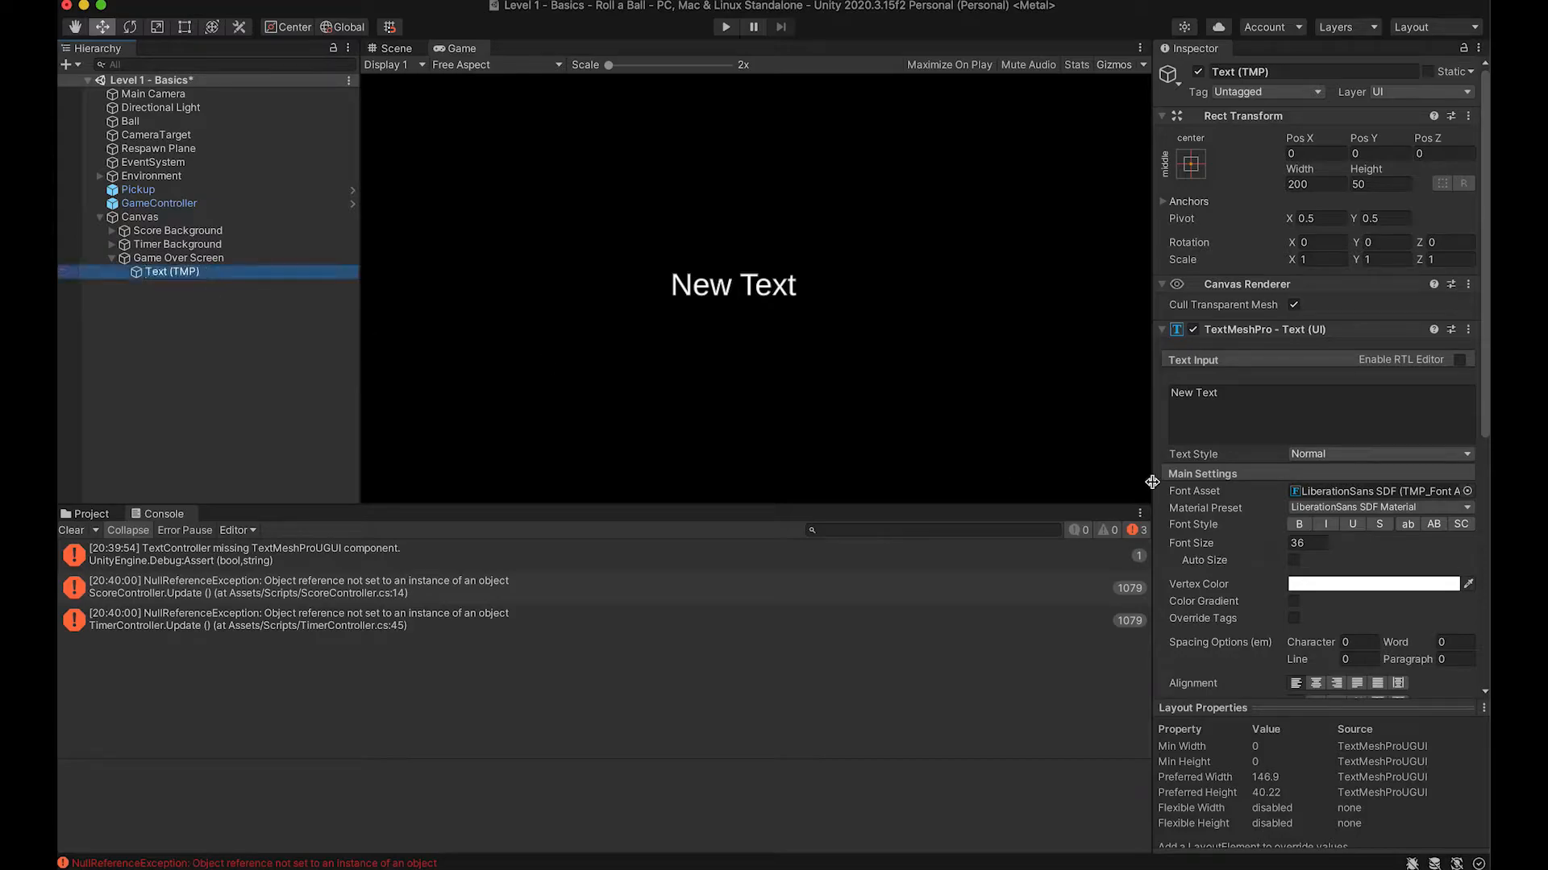
{"action": "left_click", "coordinate": [1234, 407]}
{"action": "key", "text": "BackSpace"}
{"action": "type", "text": "Game Over"}
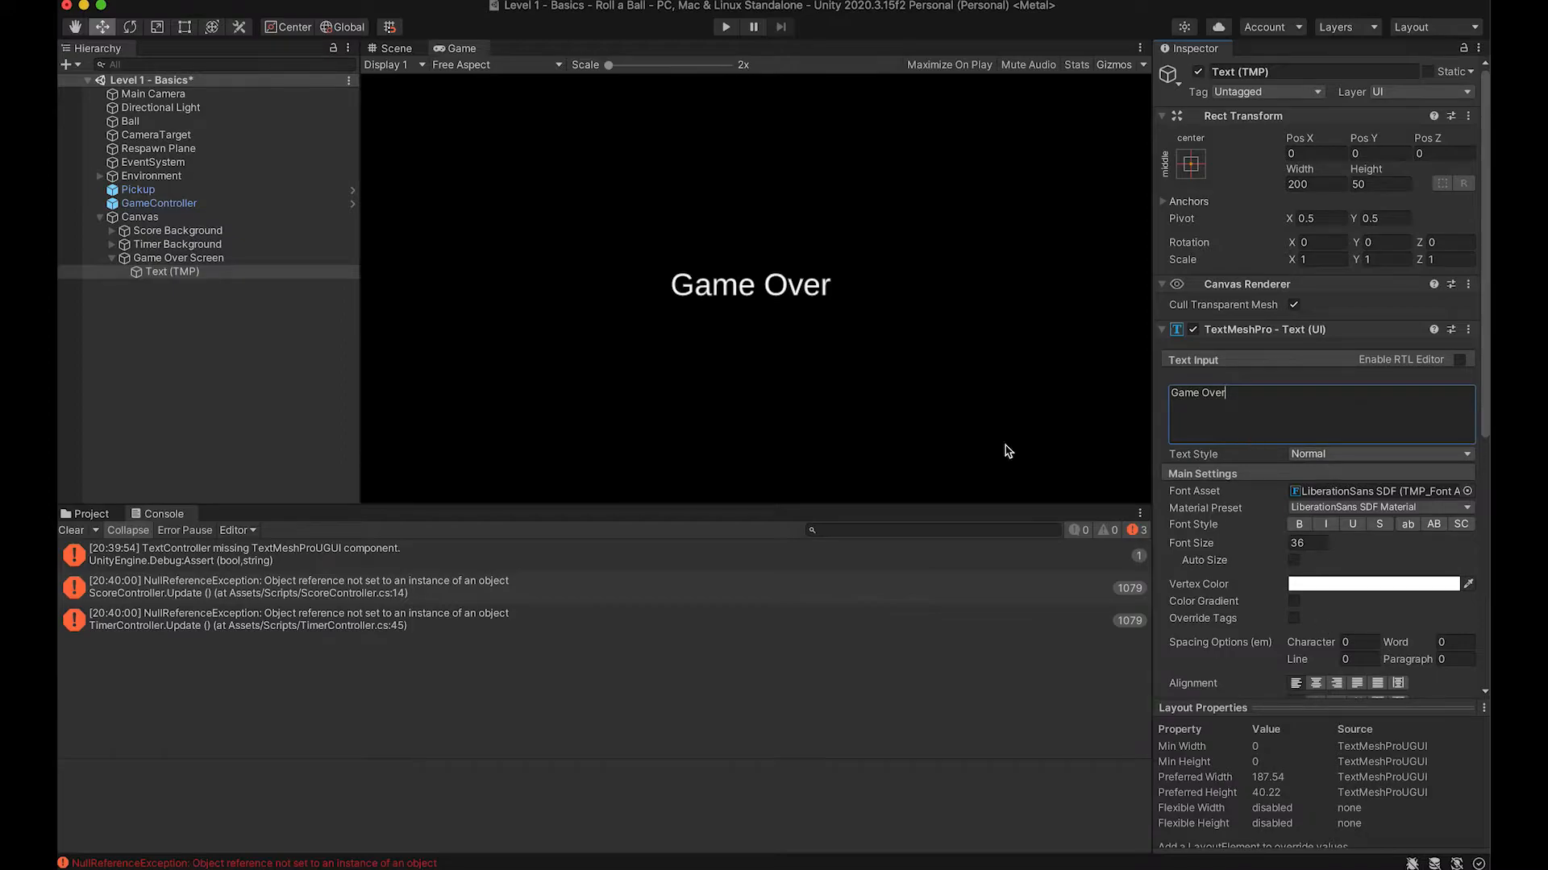
Step: Set the Game Over text's Pos Y to 100, keeping its Pos X at 0
{"action": "left_click", "coordinate": [1319, 152]}
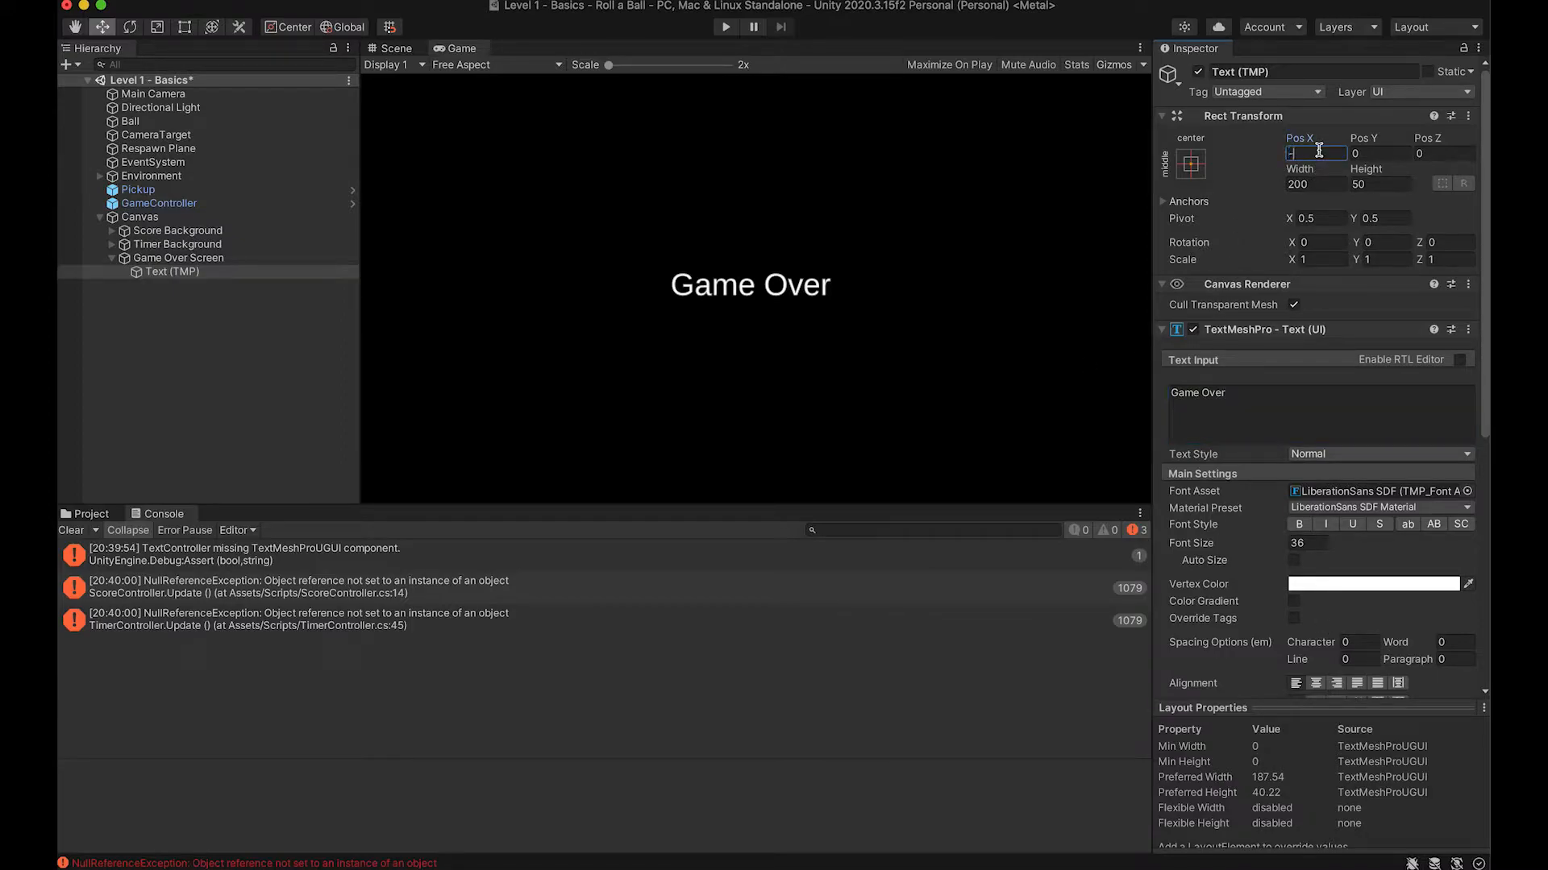
{"action": "left_click", "coordinate": [1369, 153]}
{"action": "type", "text": "-100"}
{"action": "key", "text": "BackSpace"}
{"action": "key", "text": "BackSpace"}
{"action": "key", "text": "BackSpace"}
{"action": "key", "text": "BackSpace"}
{"action": "type", "text": "100"}
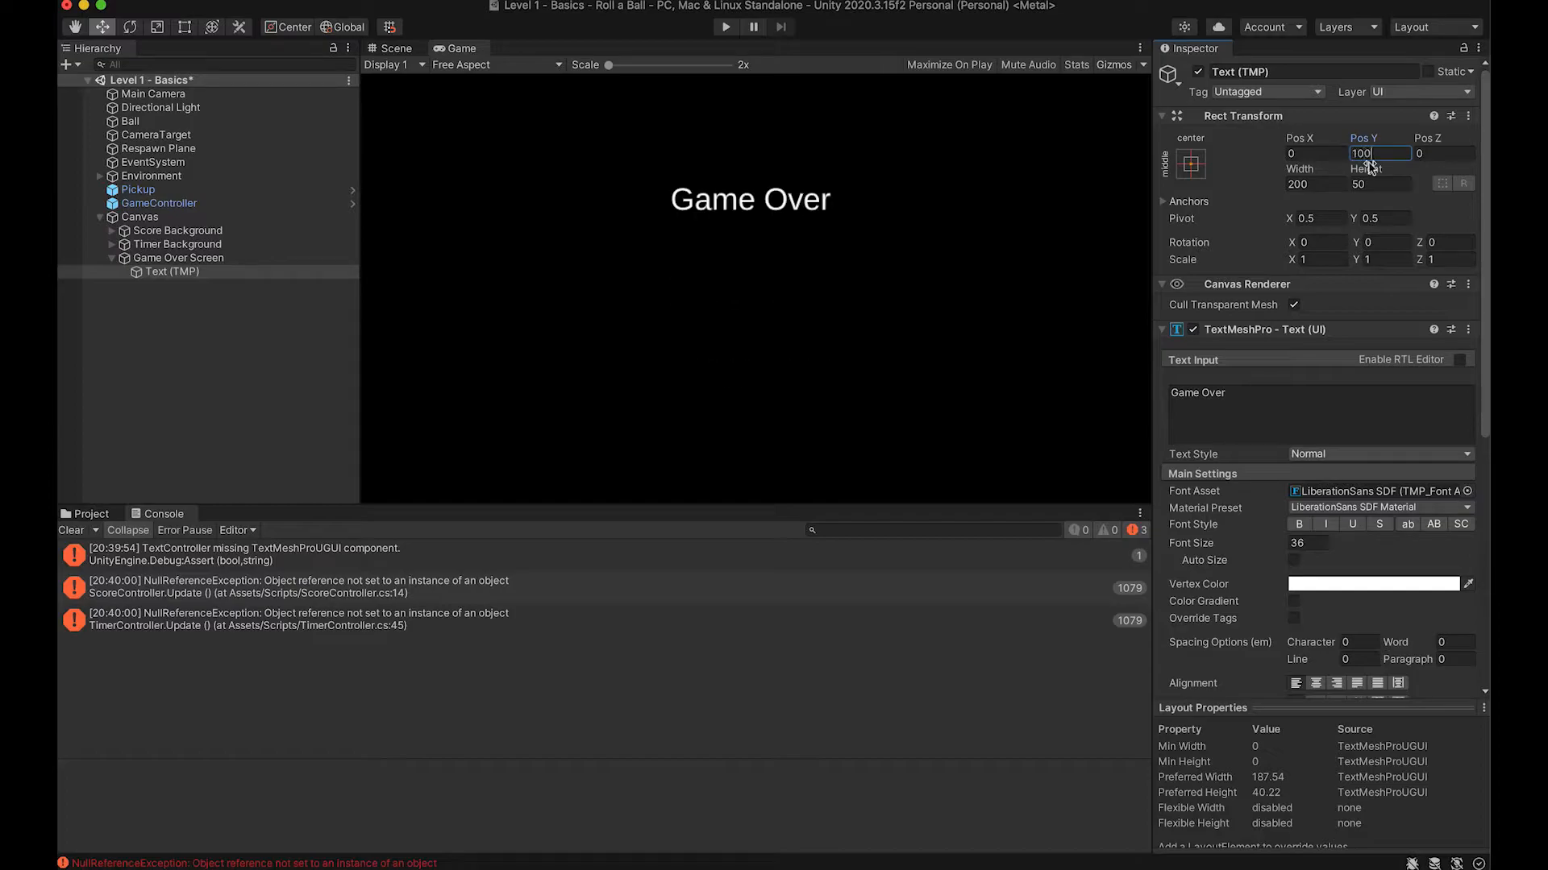
Step: Add a second TextMeshPro text under Game Over Screen that reads "Final Score: 0"
{"action": "right_click", "coordinate": [172, 260]}
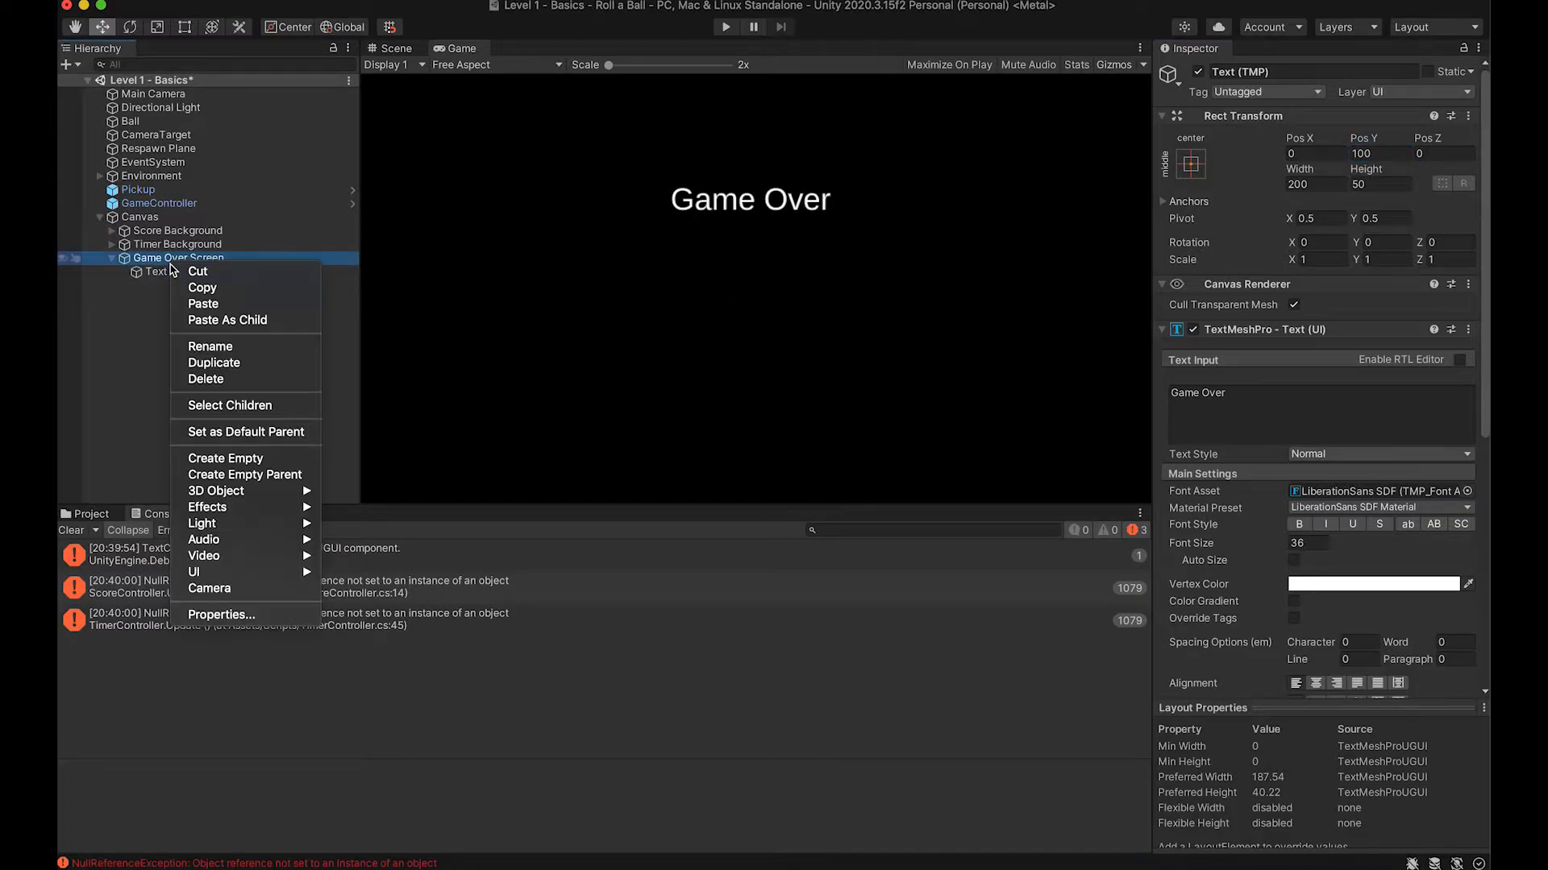
{"action": "mouse_move", "coordinate": [266, 572]}
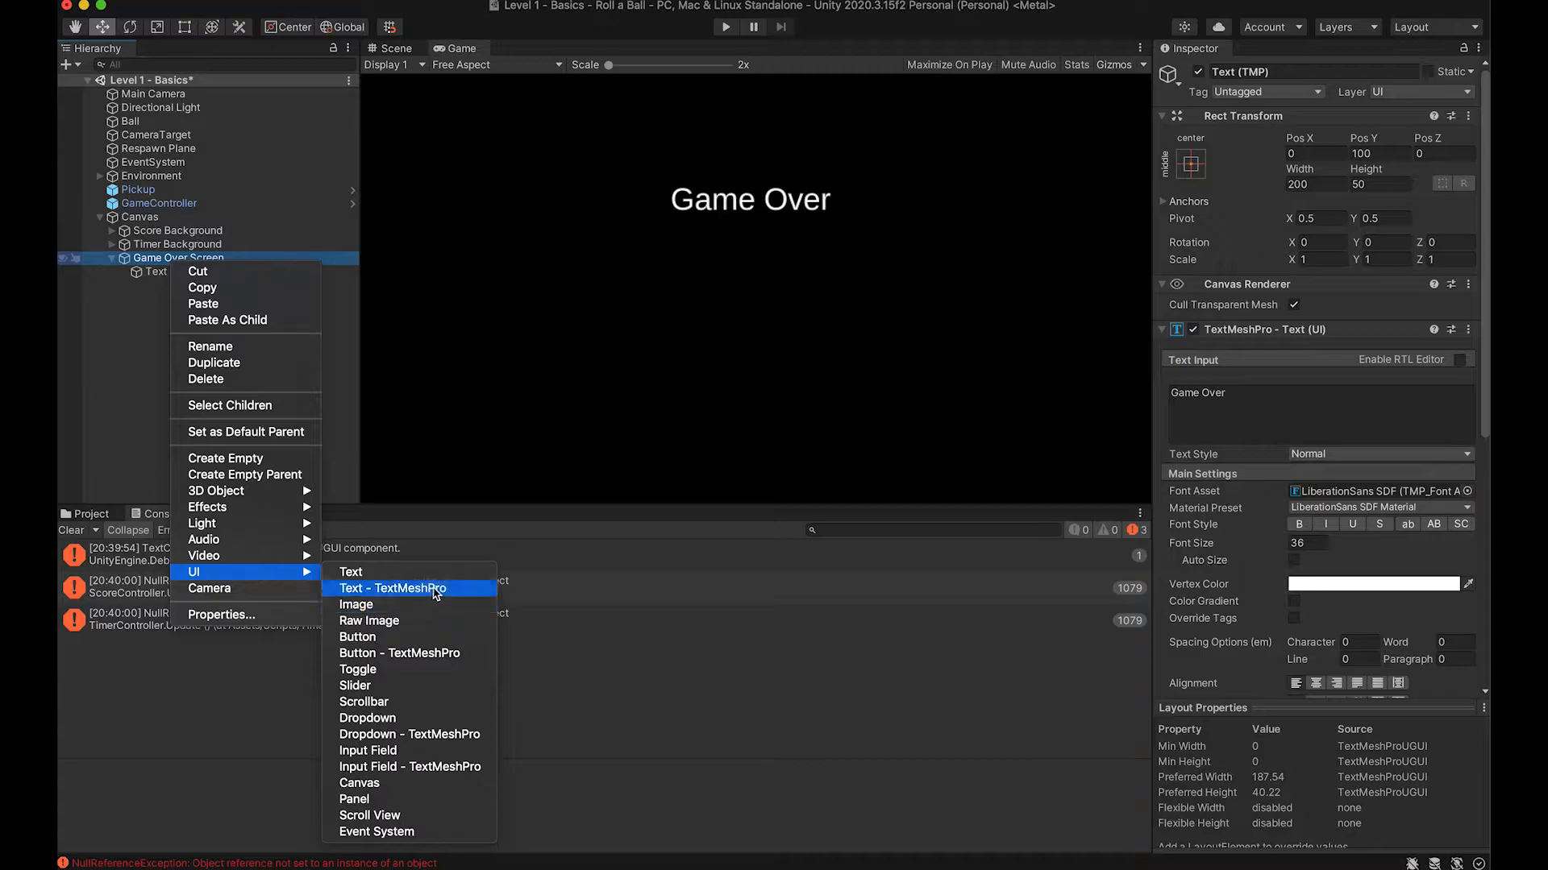
{"action": "left_click", "coordinate": [431, 589]}
{"action": "left_click", "coordinate": [1319, 404]}
{"action": "key", "text": "super+a"}
{"action": "key", "text": "BackSpace"}
{"action": "type", "text": "Final Score: 0"}
{"action": "scroll", "coordinate": [1292, 622], "scroll_direction": "down", "scroll_amount": 10}
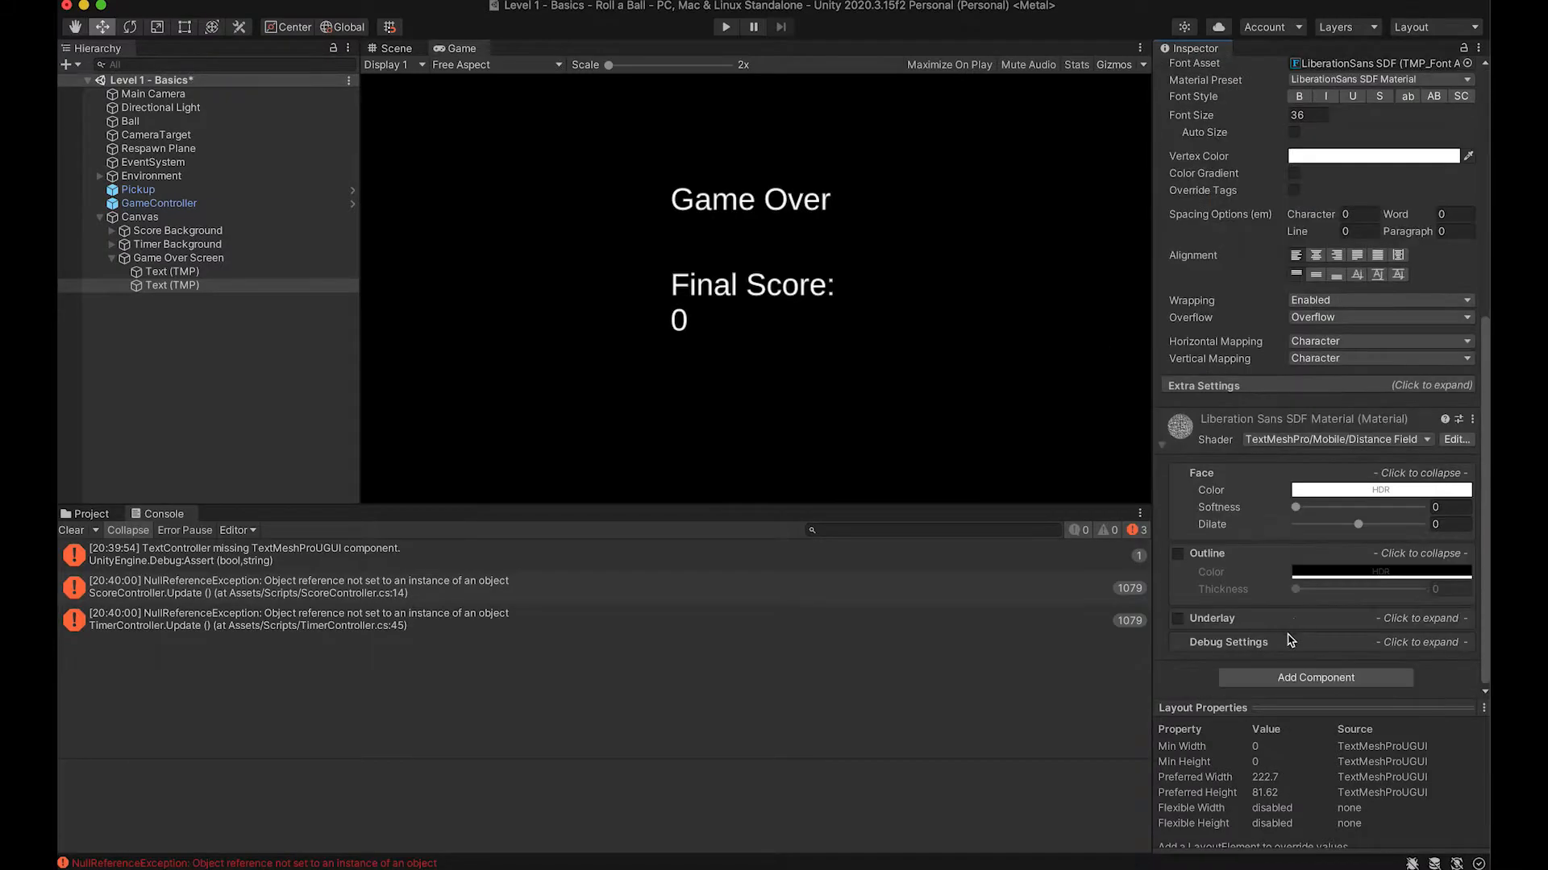
{"action": "left_click", "coordinate": [1298, 686]}
{"action": "type", "text": "c"}
{"action": "key", "text": "BackSpace"}
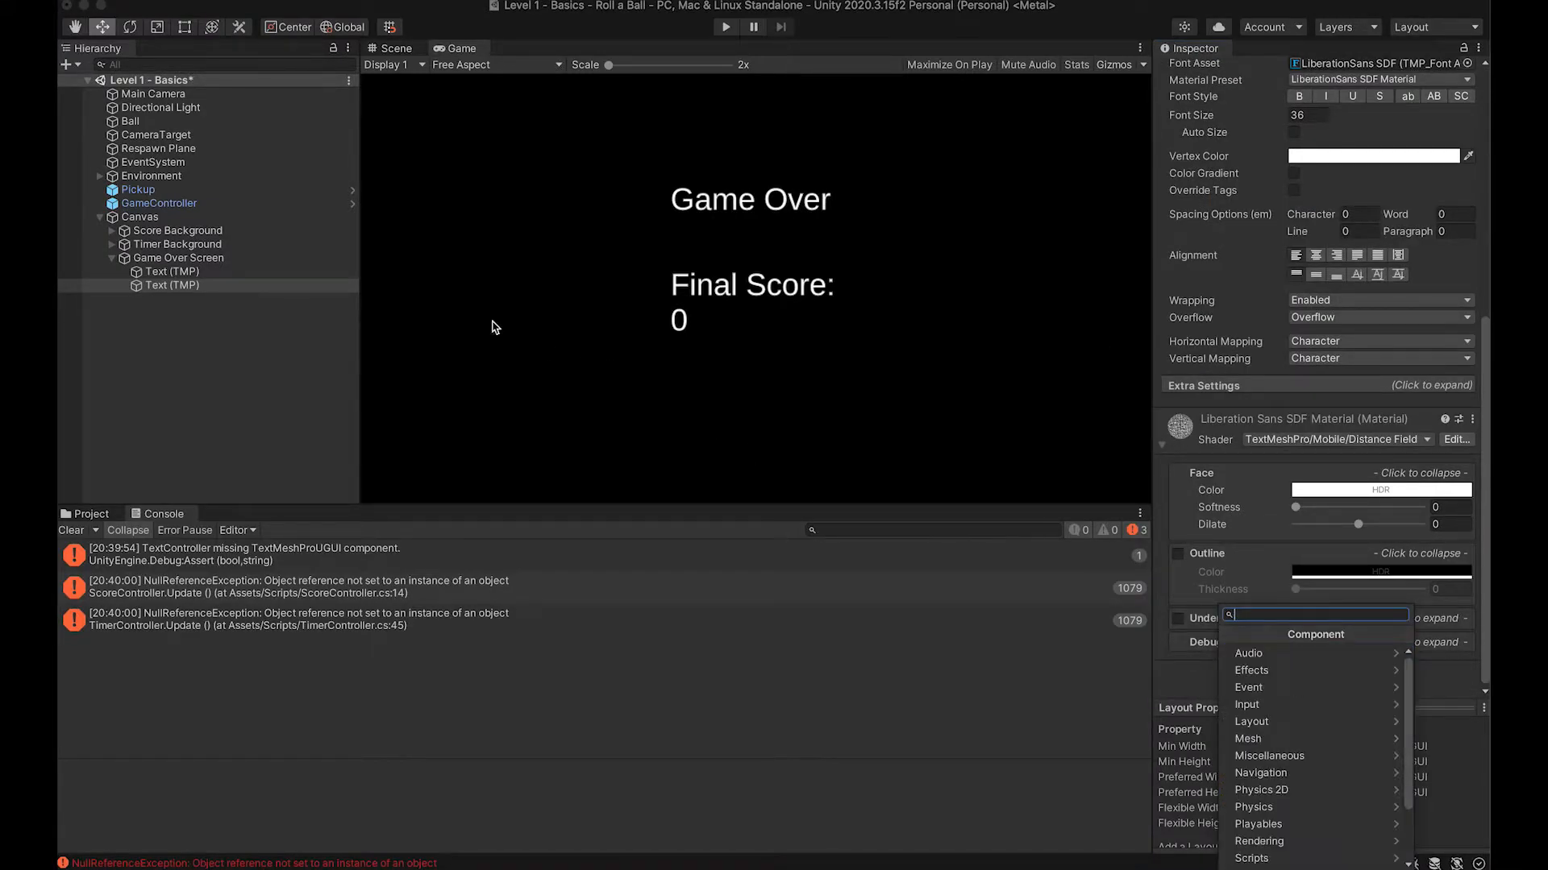
Step: Add a Content Size Fitter component to the "Final Score: 0" text
{"action": "left_click", "coordinate": [172, 286]}
{"action": "left_click", "coordinate": [395, 48]}
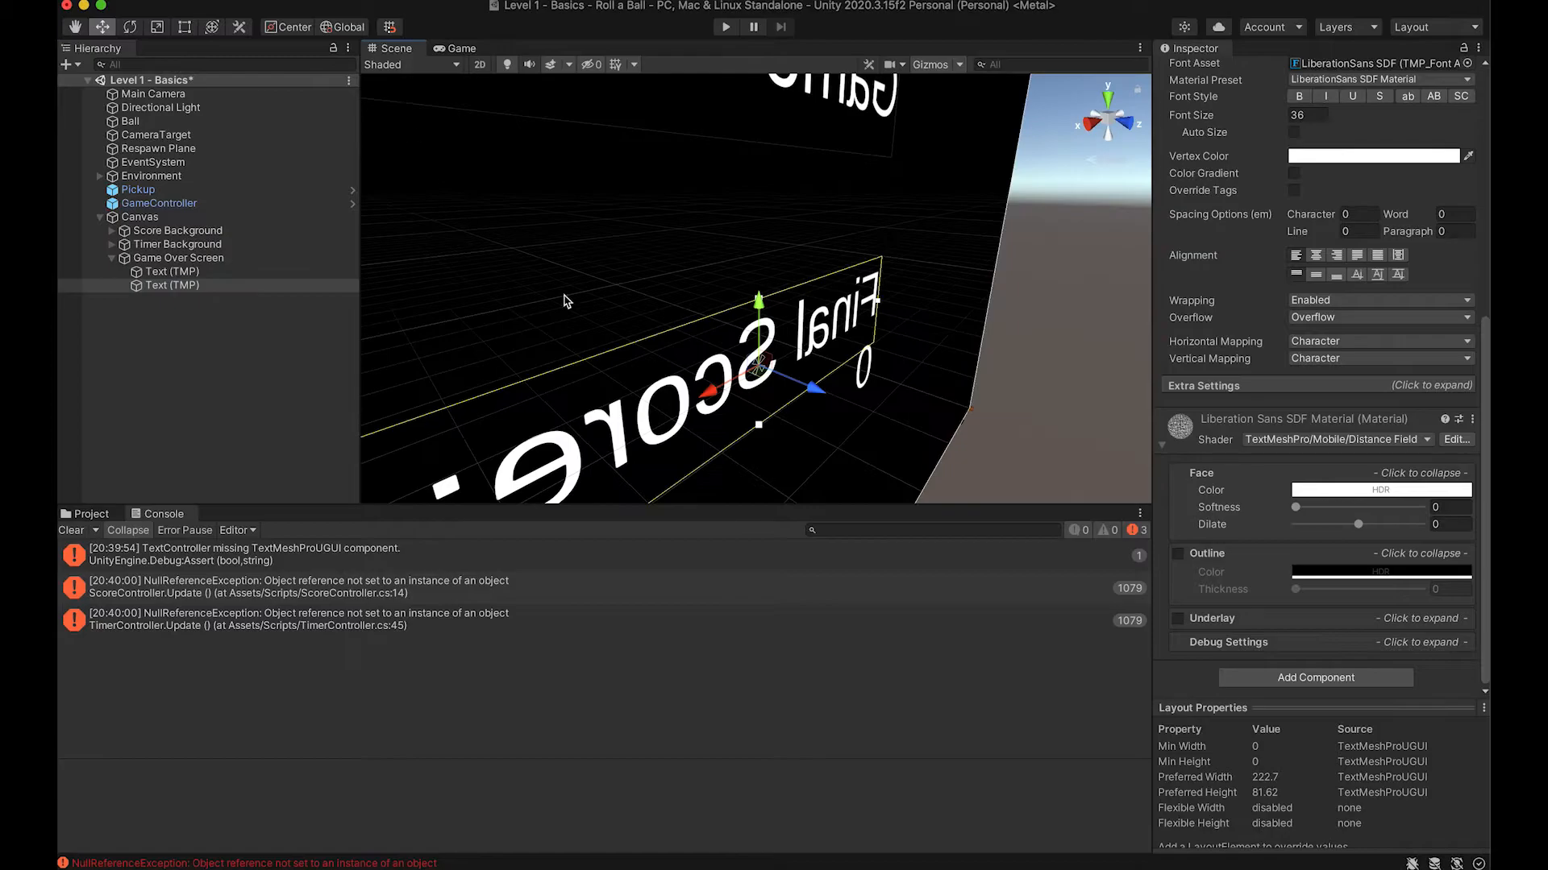
{"action": "key", "text": "f"}
{"action": "left_click", "coordinate": [214, 286]}
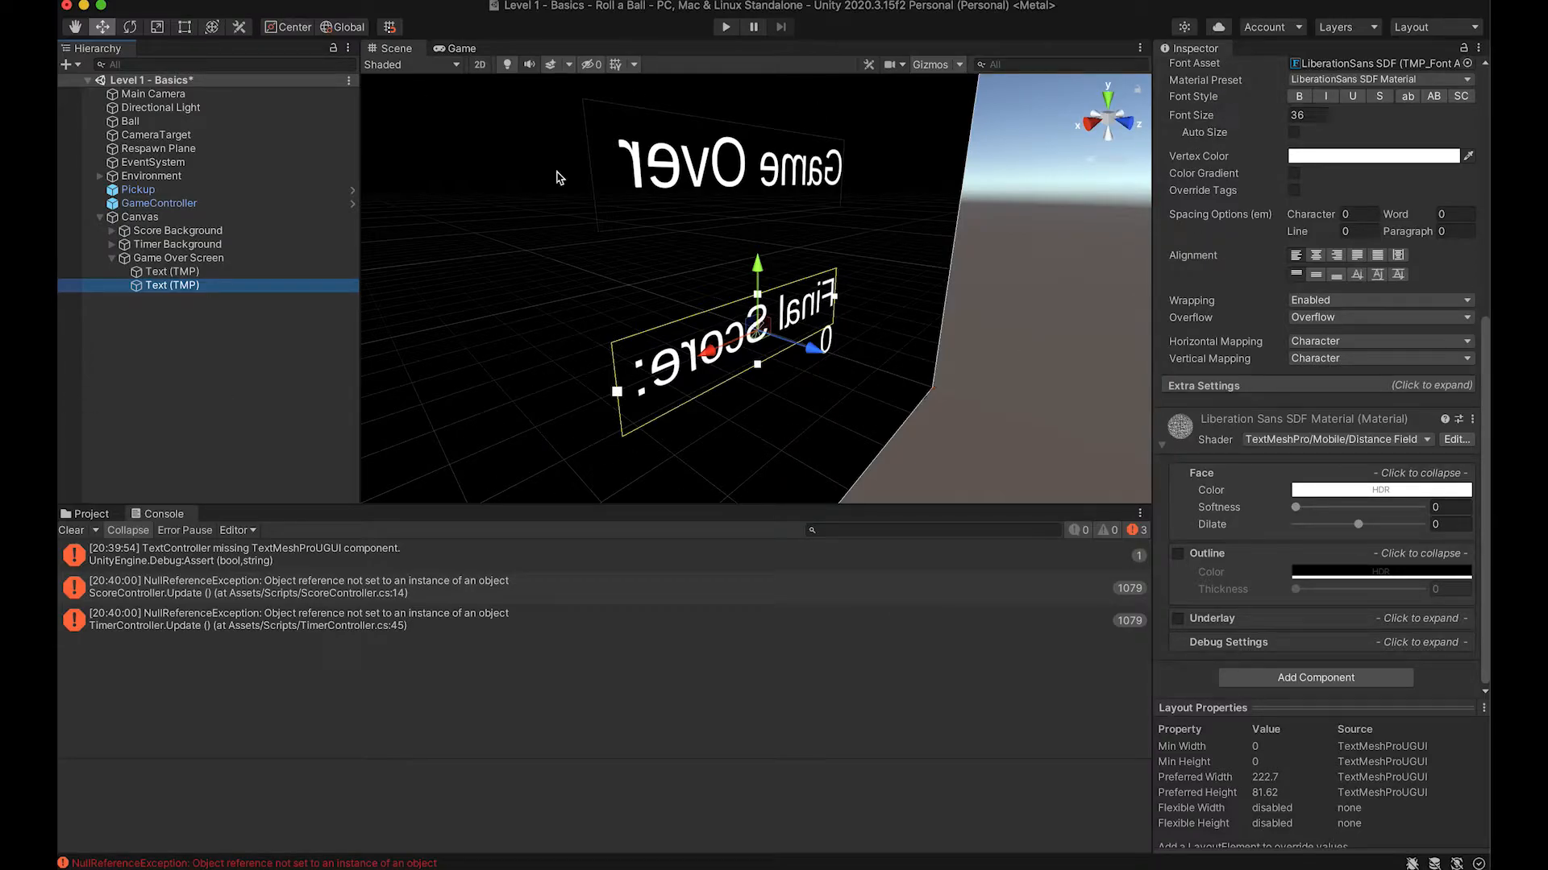
{"action": "left_click", "coordinate": [1247, 676]}
{"action": "type", "text": "congte"}
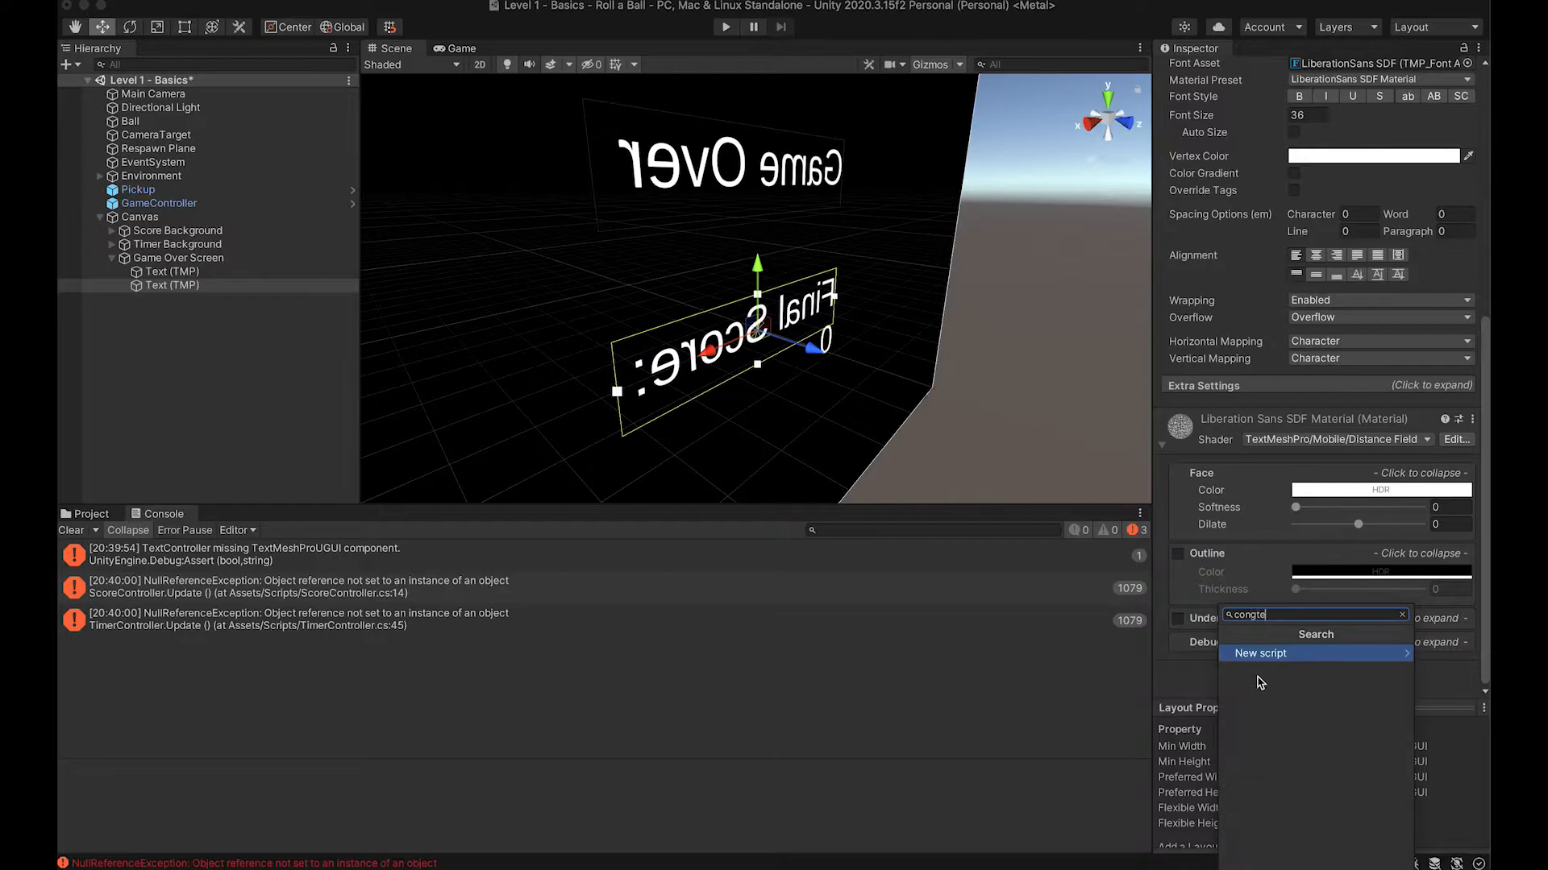
{"action": "key", "text": "BackSpace"}
{"action": "key", "text": "BackSpace"}
{"action": "type", "text": "te"}
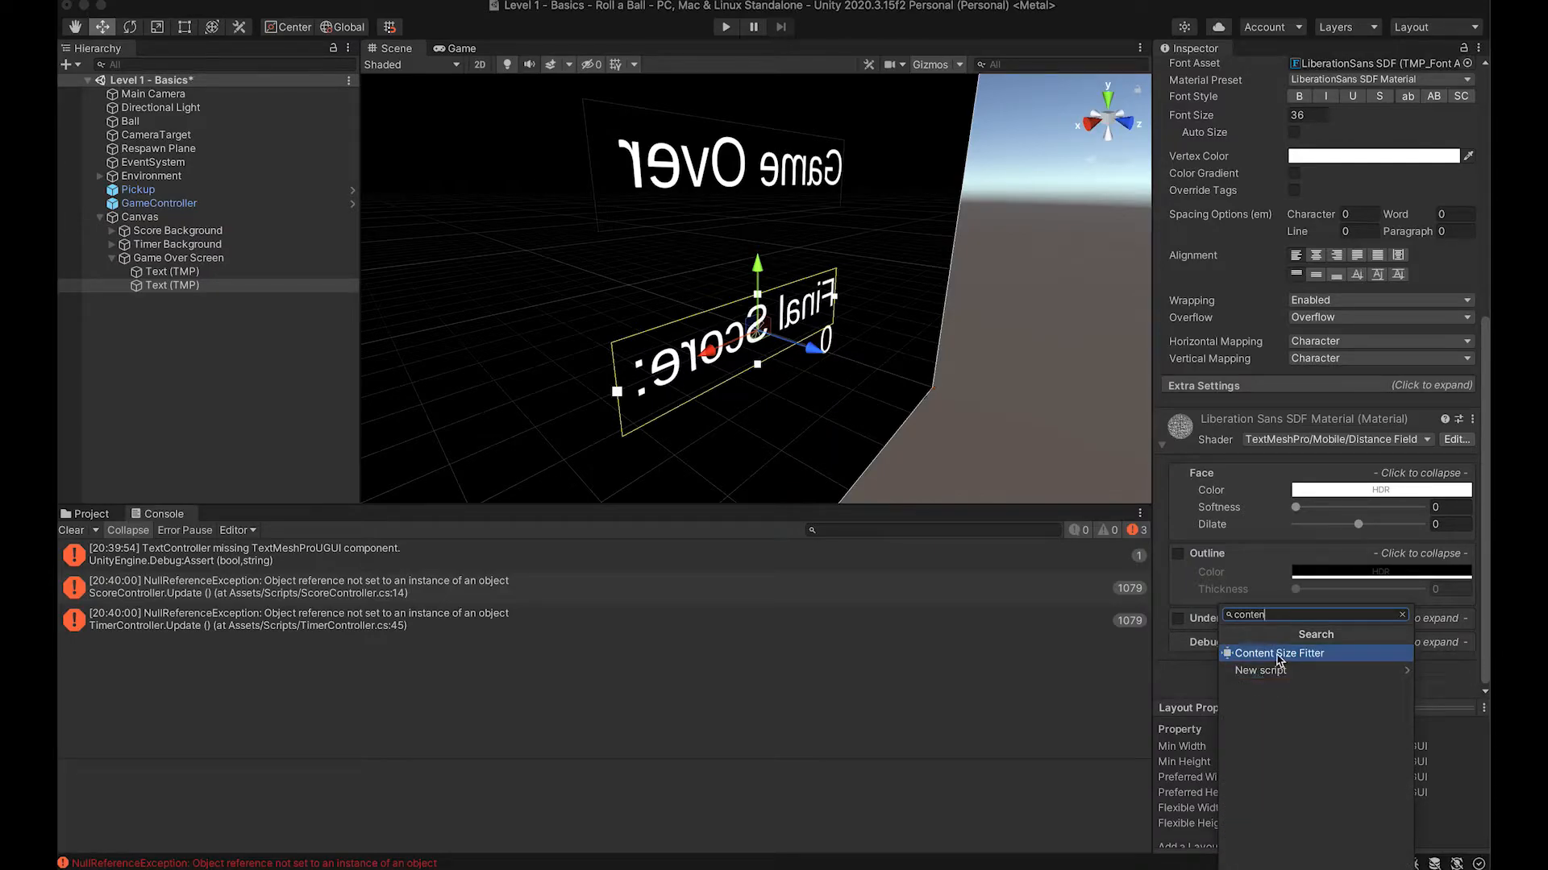
{"action": "left_click", "coordinate": [1276, 657]}
Step: Set the Final Score text's Horizontal Fit and Vertical Fit to Preferred Size
{"action": "left_click", "coordinate": [465, 50]}
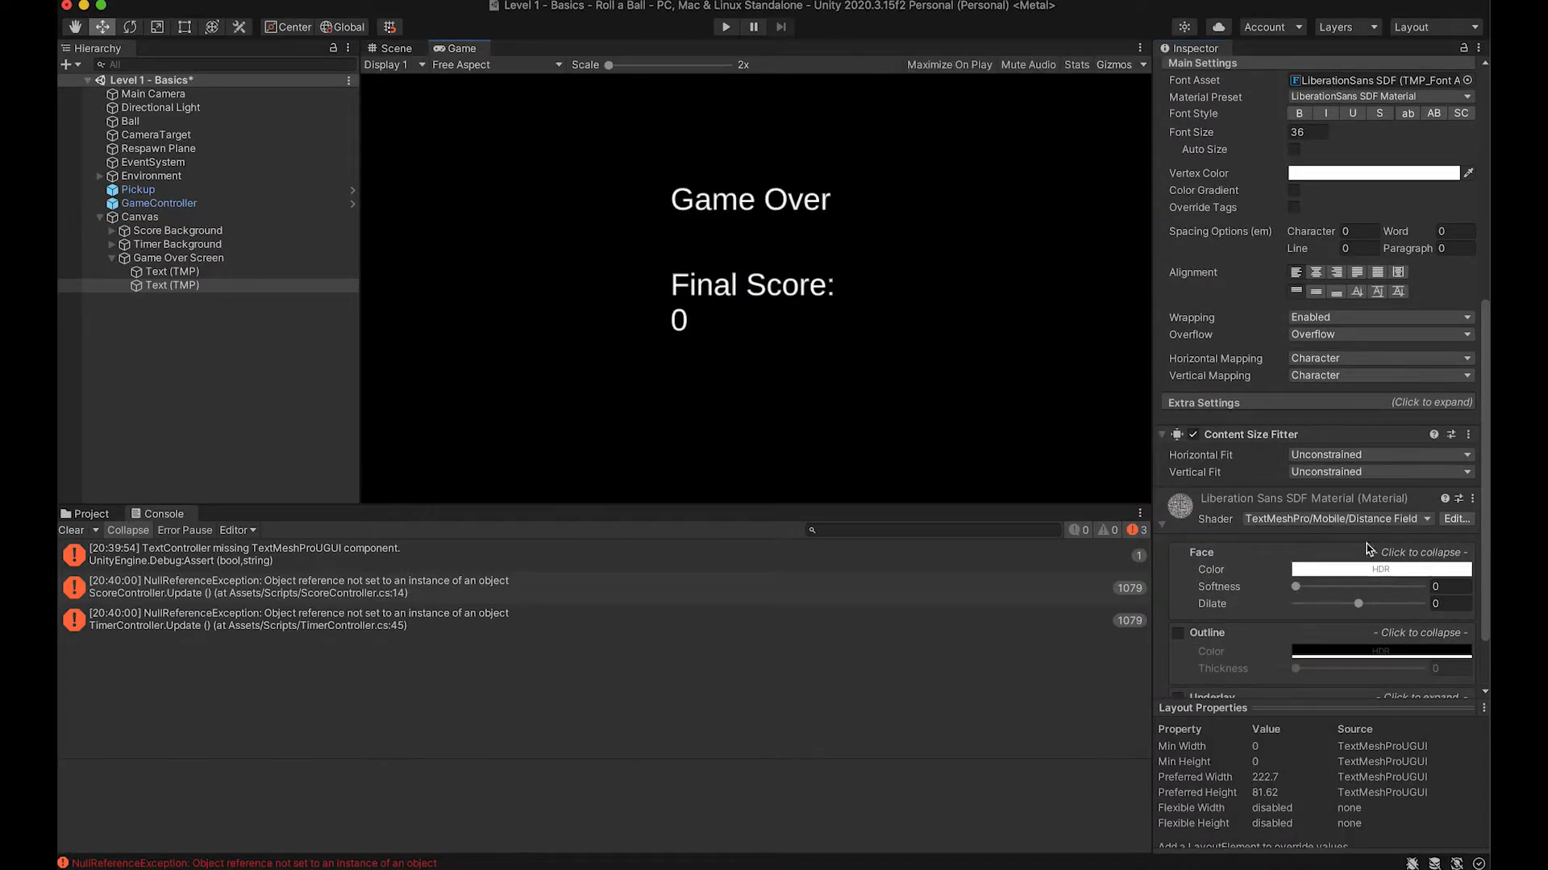
{"action": "left_click", "coordinate": [1354, 457]}
{"action": "left_click", "coordinate": [1333, 482]}
{"action": "left_click", "coordinate": [1326, 473]}
{"action": "left_click", "coordinate": [1336, 500]}
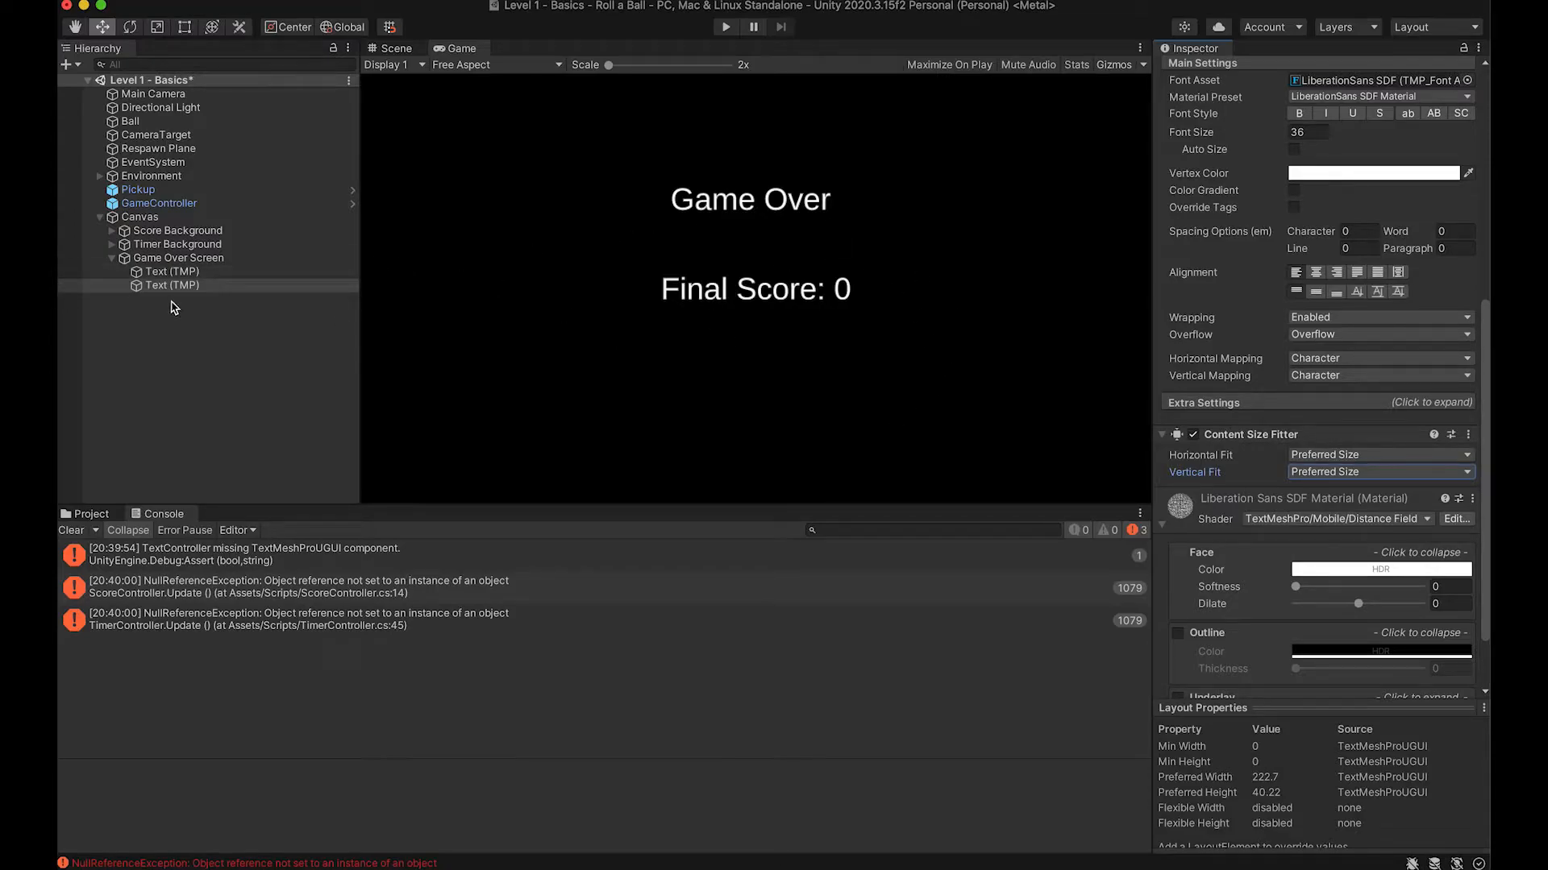
Step: Add a TextMeshPro button under Game Over Screen and set its Pos Y to -100
{"action": "right_click", "coordinate": [171, 259]}
{"action": "mouse_move", "coordinate": [198, 570]}
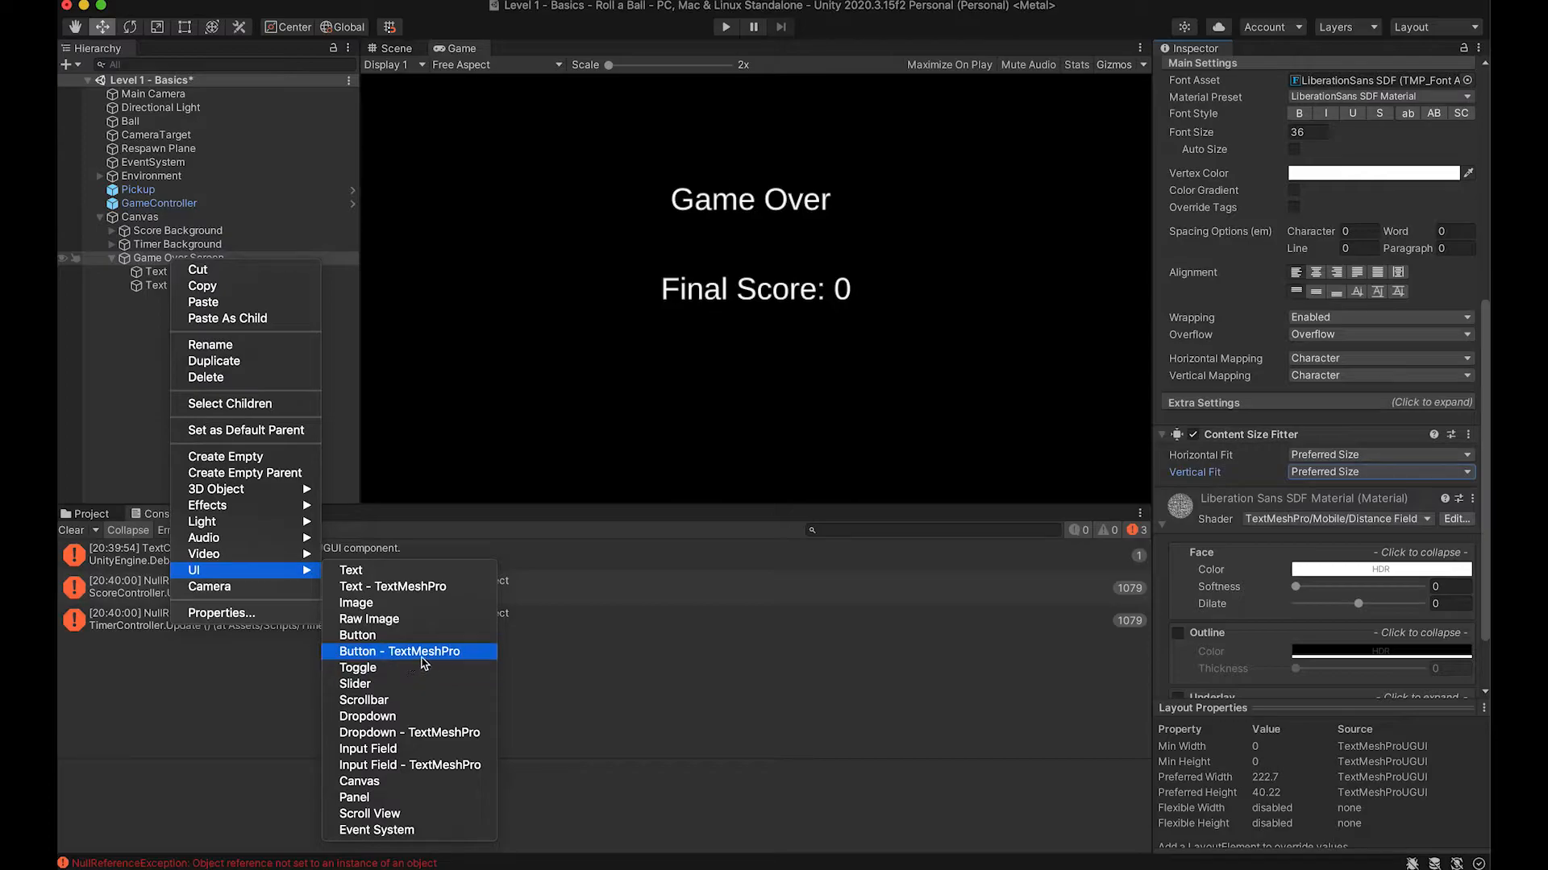
{"action": "left_click", "coordinate": [456, 659]}
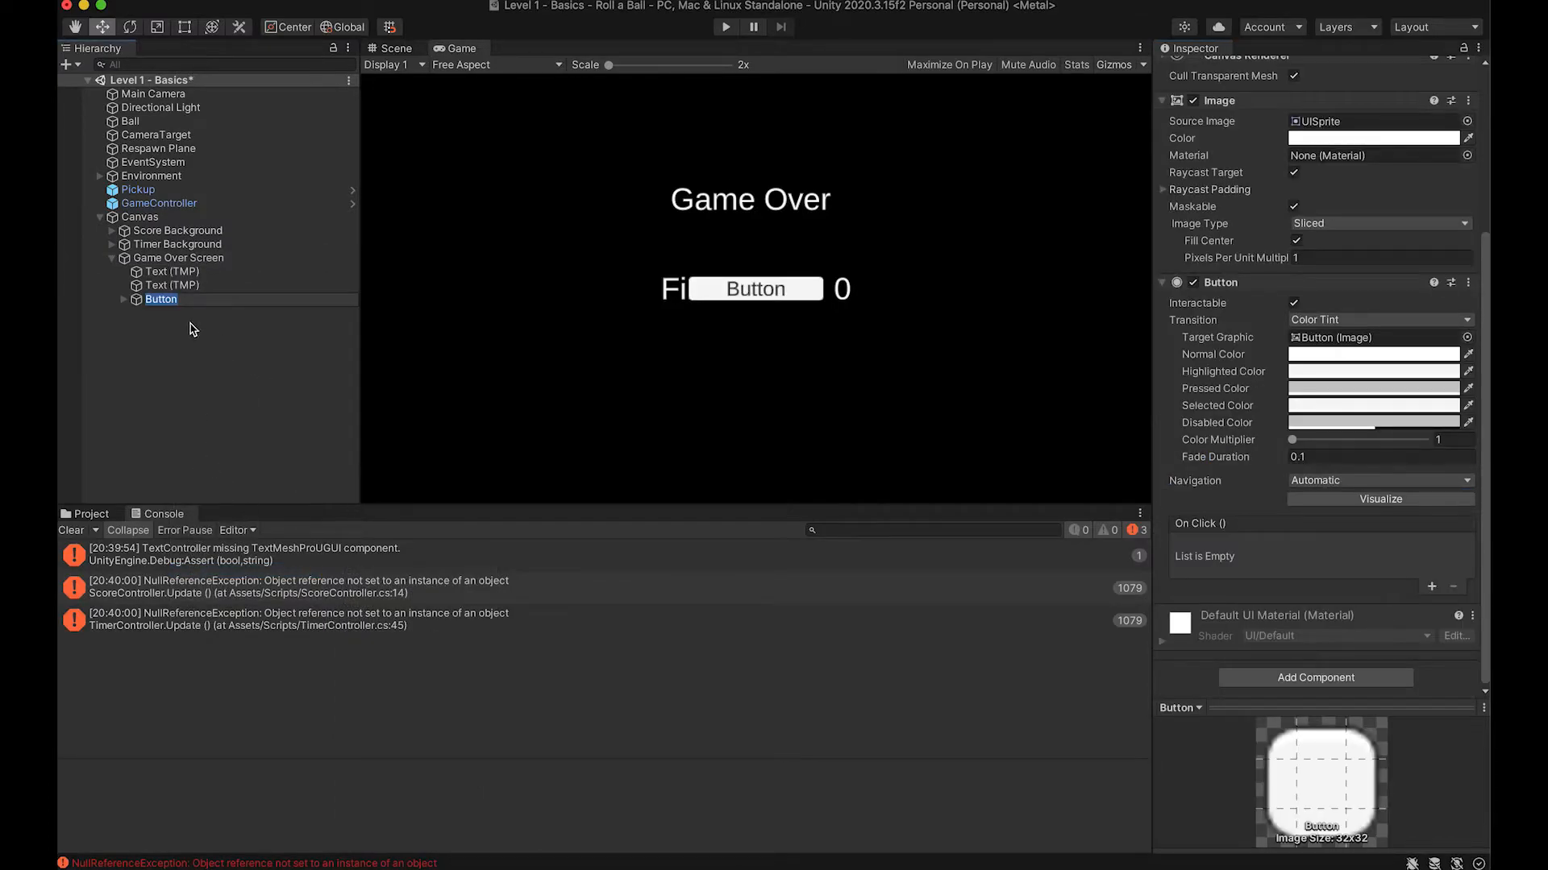
{"action": "scroll", "coordinate": [1314, 322], "scroll_direction": "up", "scroll_amount": 5}
{"action": "left_click", "coordinate": [1378, 153]}
{"action": "type", "text": "-100"}
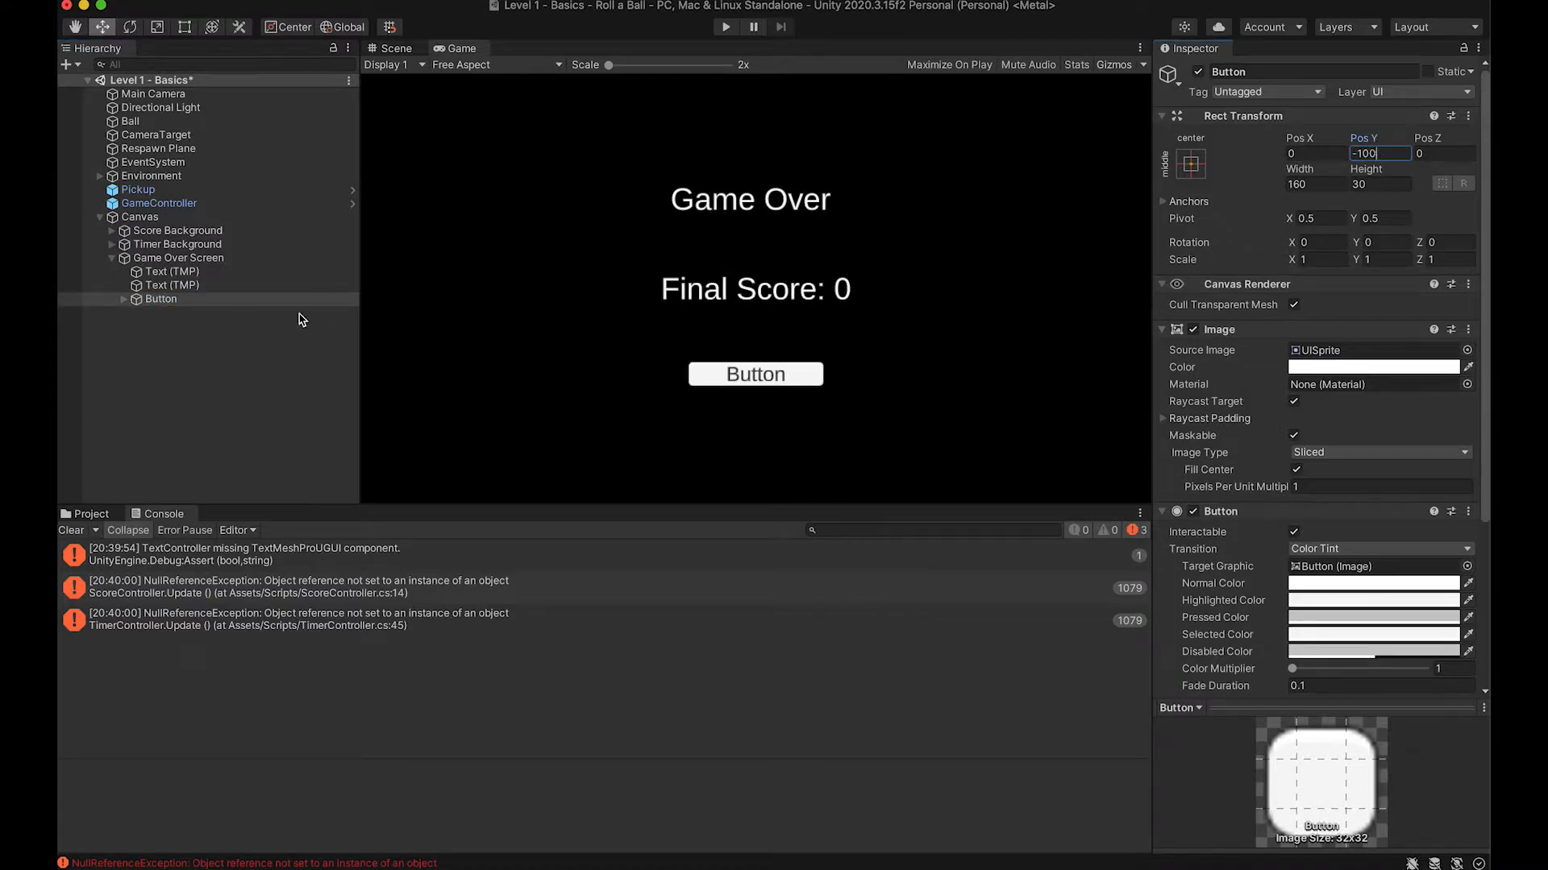
Step: Change the button's label text to "Restart"
{"action": "left_click", "coordinate": [201, 322]}
{"action": "left_click", "coordinate": [124, 299]}
{"action": "left_click", "coordinate": [183, 313]}
{"action": "left_click", "coordinate": [1334, 421]}
{"action": "key", "text": "BackSpace"}
{"action": "type", "text": "Restart"}
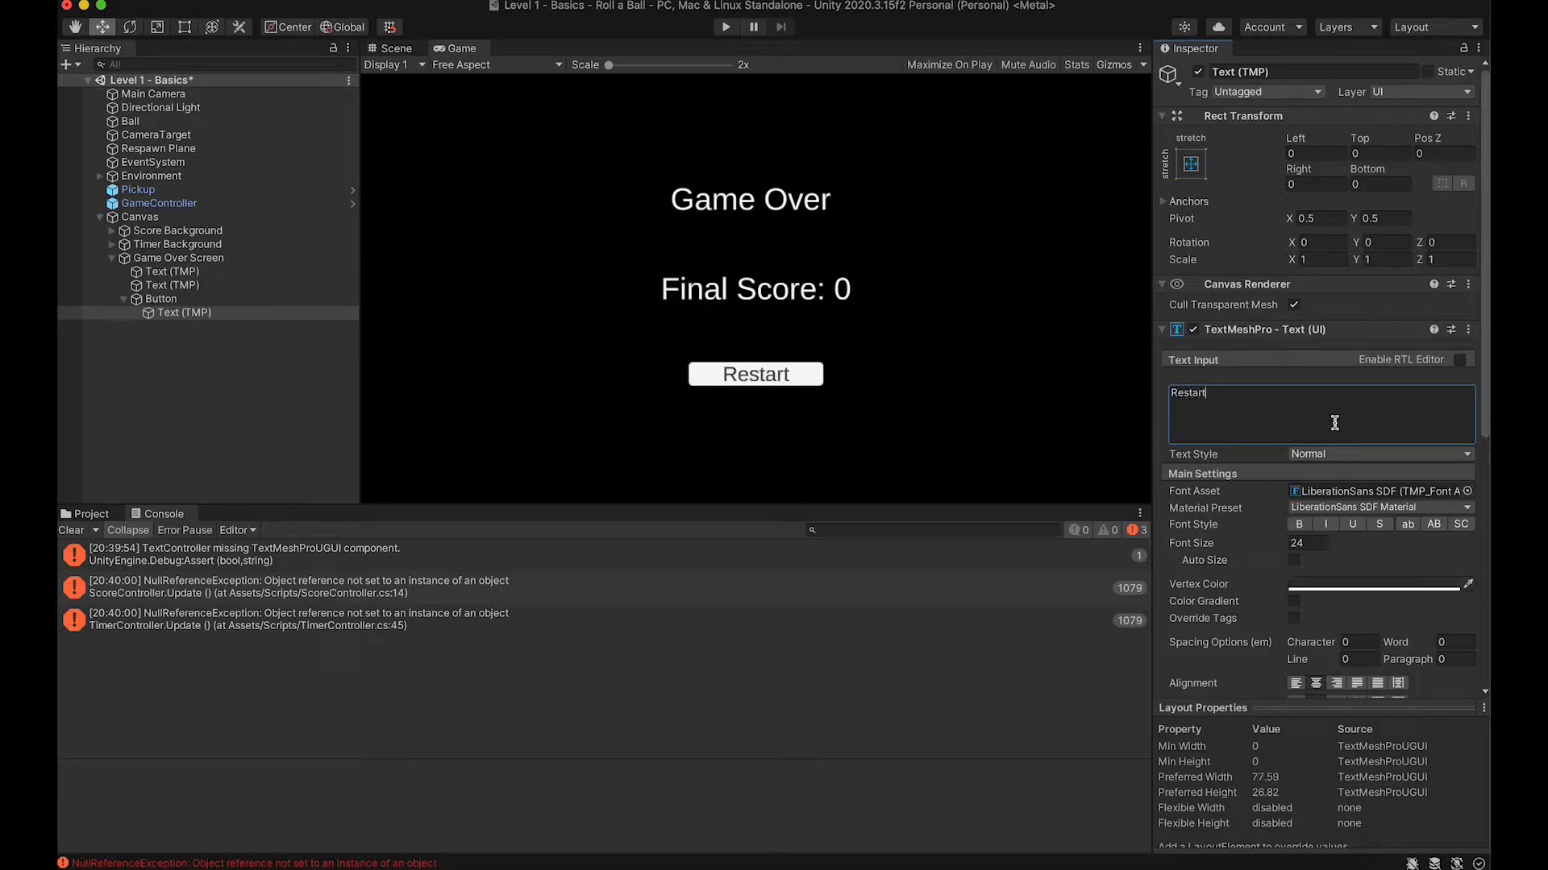
{"action": "left_click", "coordinate": [387, 423]}
{"action": "left_click", "coordinate": [282, 415]}
Step: Collapse the Game Over Screen hierarchy and deactivate the Game Over Screen object
{"action": "left_click", "coordinate": [123, 299]}
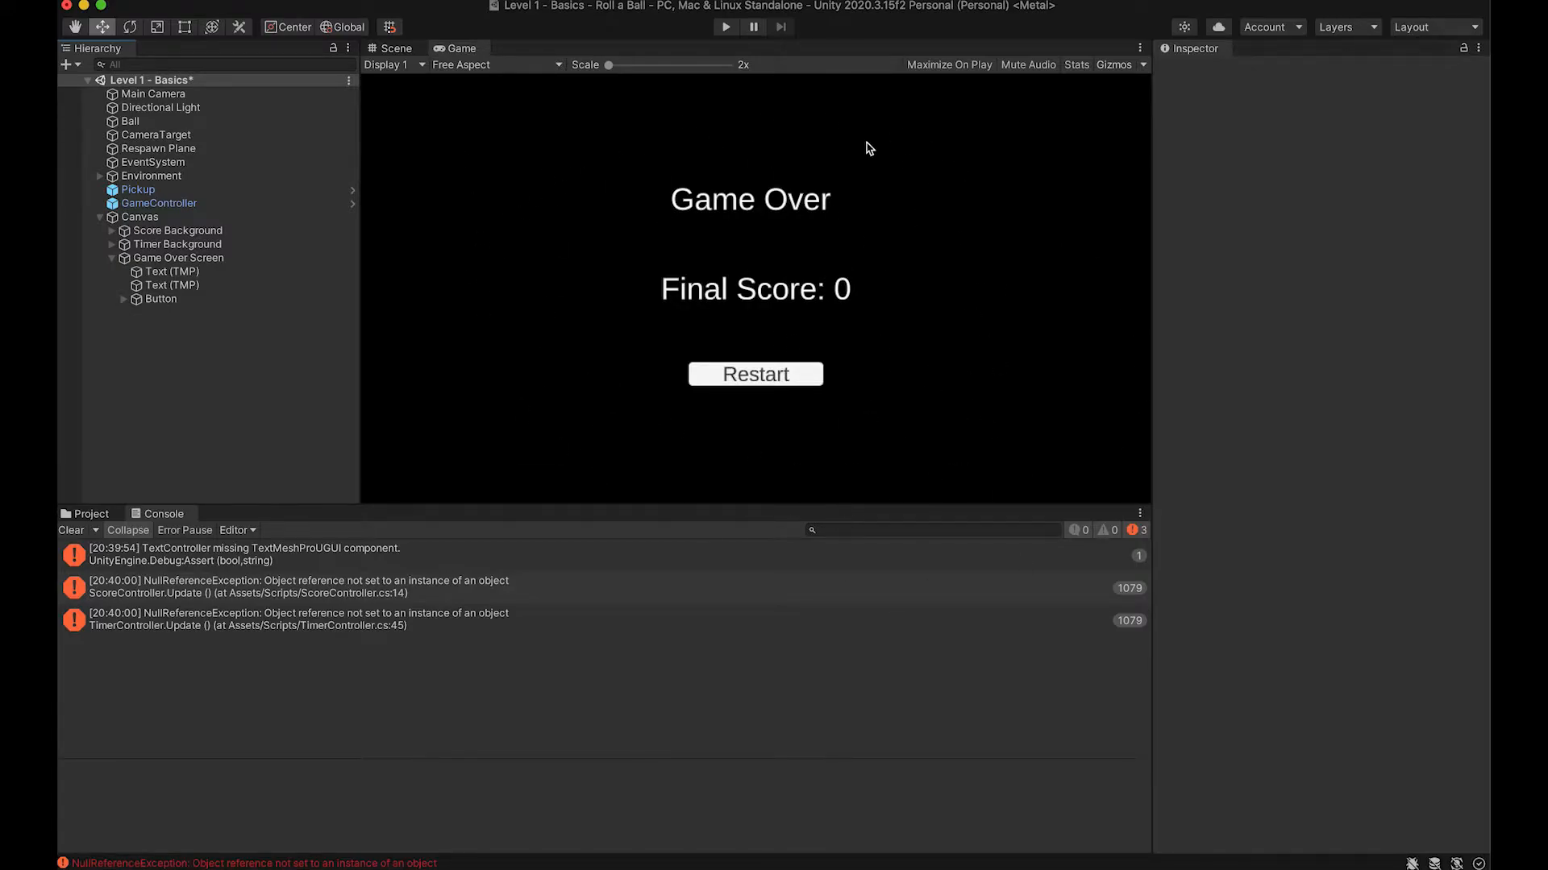
{"action": "left_click", "coordinate": [112, 258]}
{"action": "left_click", "coordinate": [152, 260]}
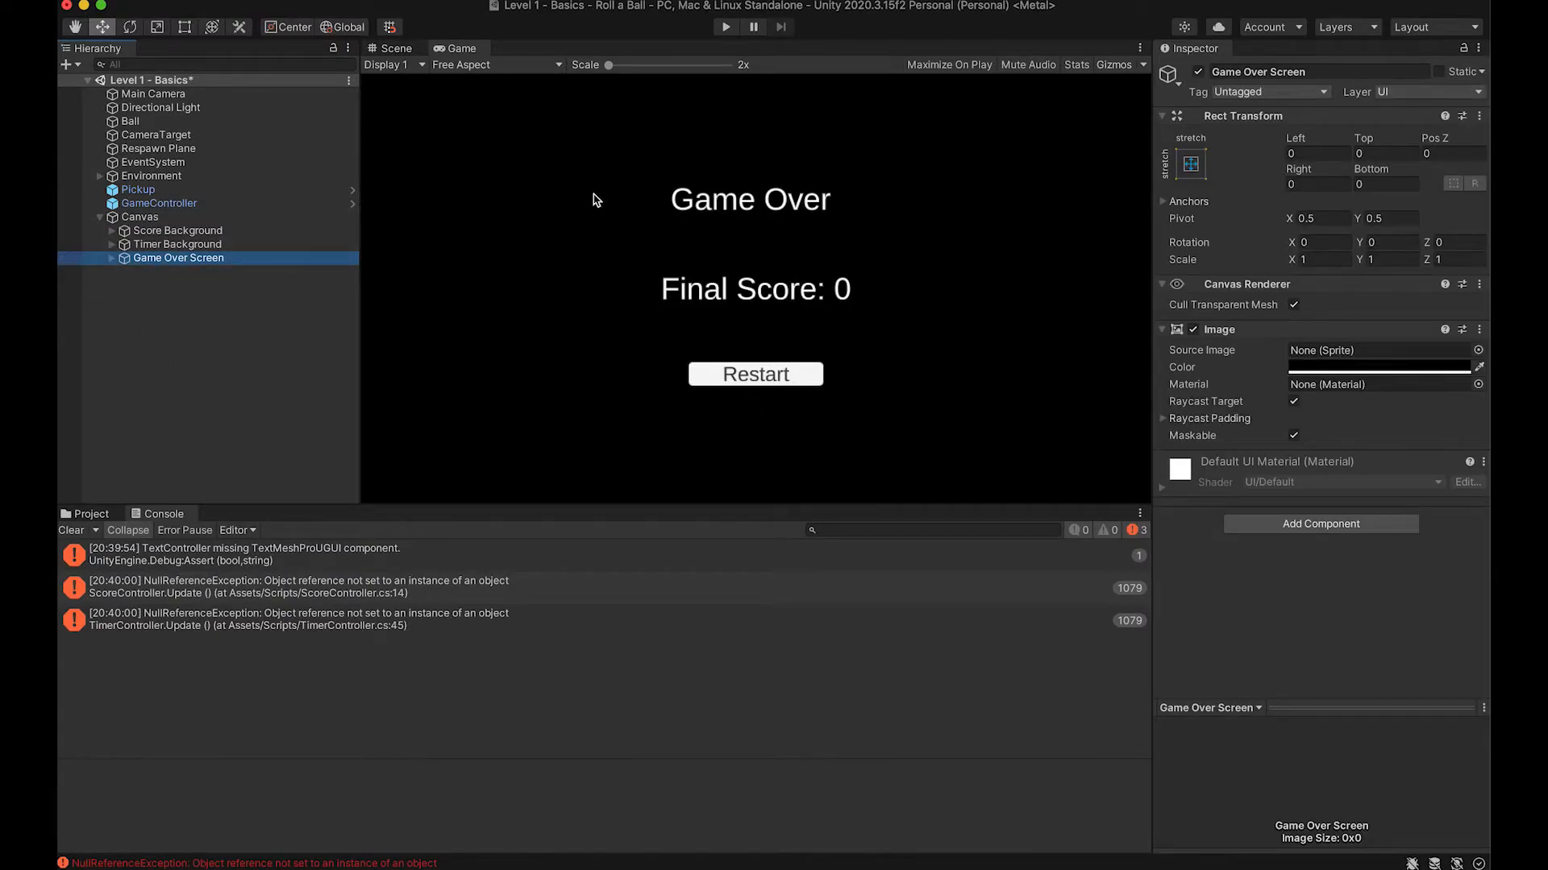
{"action": "left_click", "coordinate": [1199, 72]}
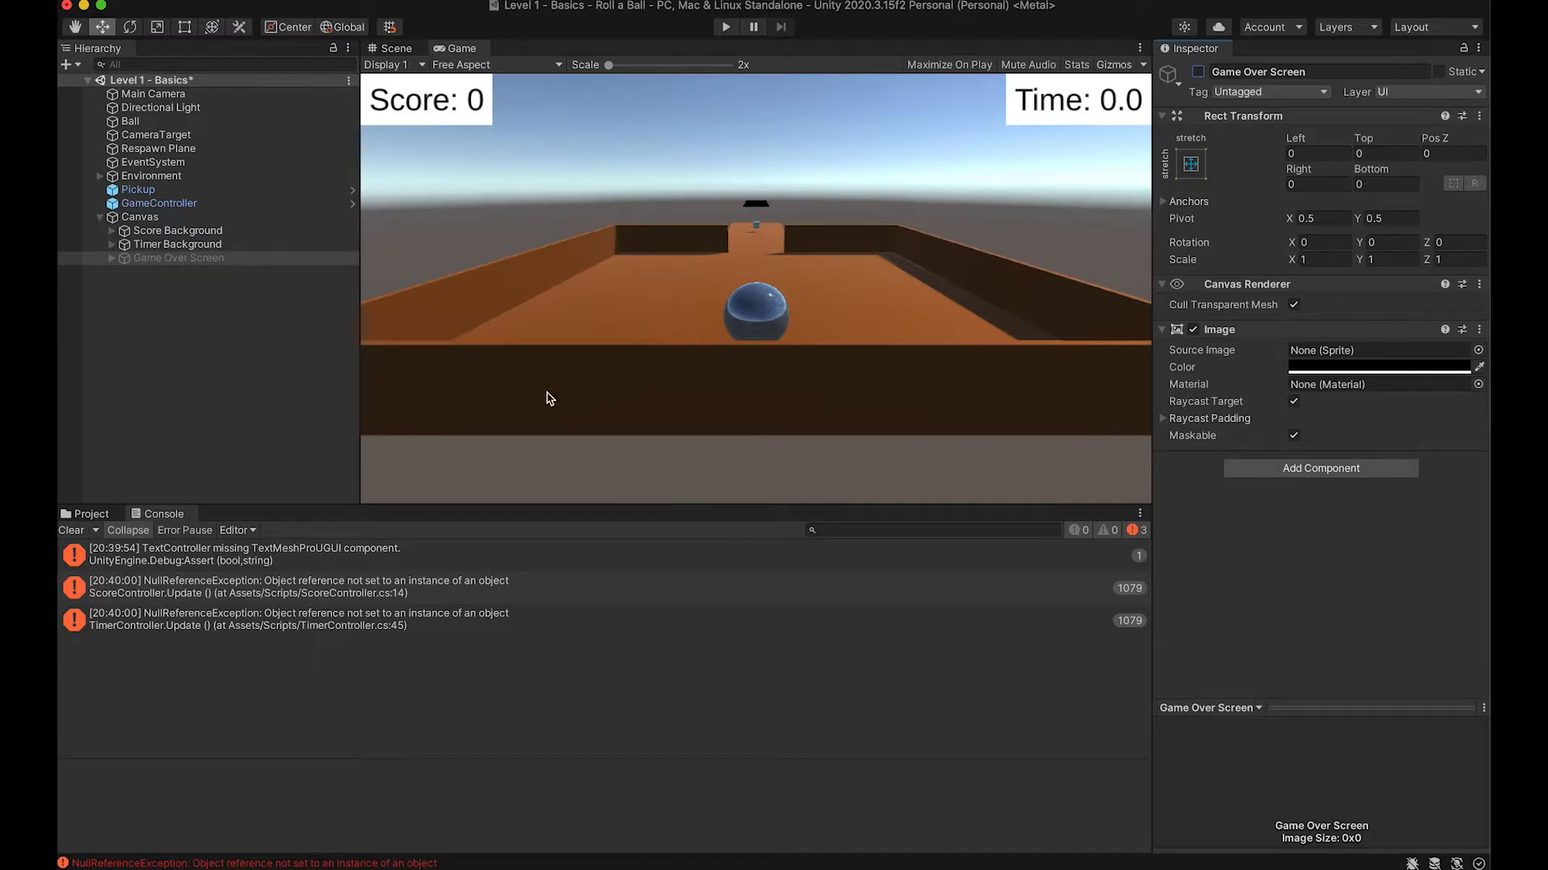
Step: Examine the UI canvas object and the contents of the Prefabs folder
{"action": "left_click", "coordinate": [216, 443]}
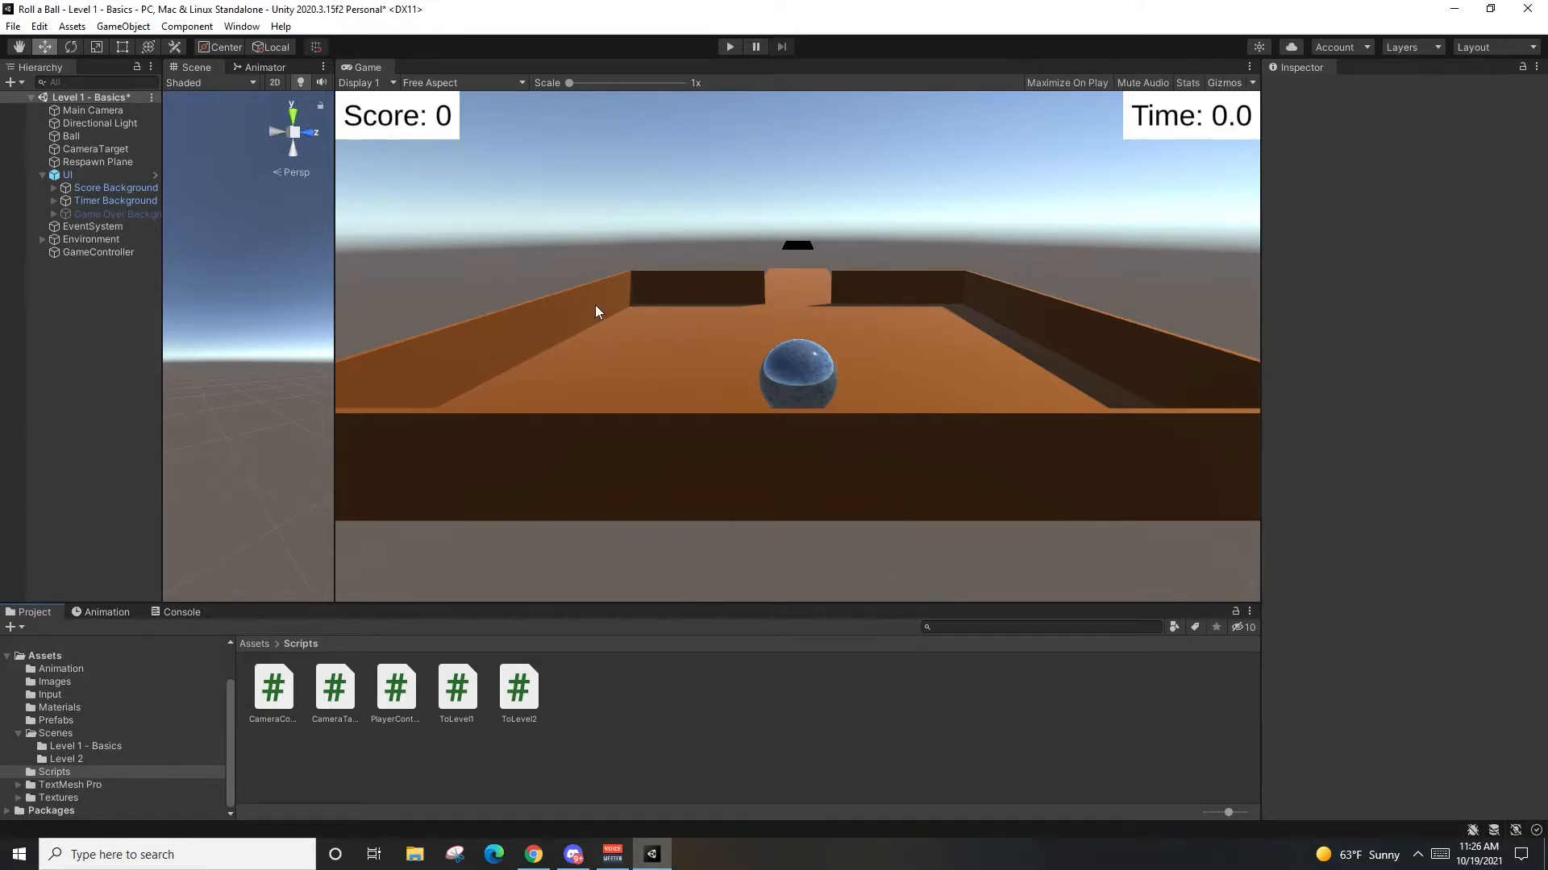
{"action": "left_click", "coordinate": [113, 179]}
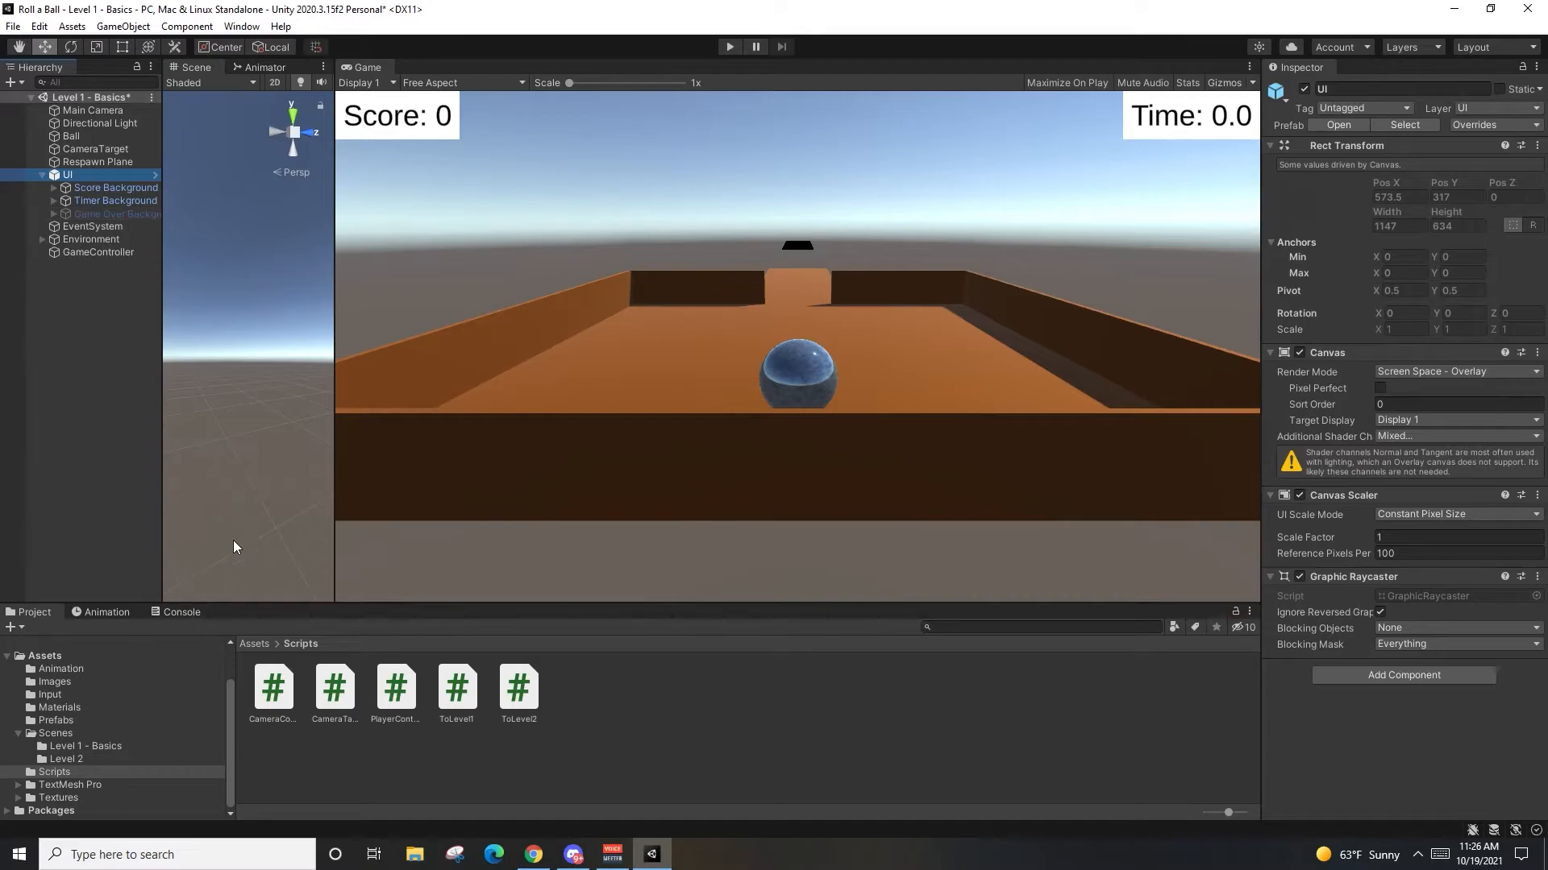
{"action": "left_click", "coordinate": [55, 720]}
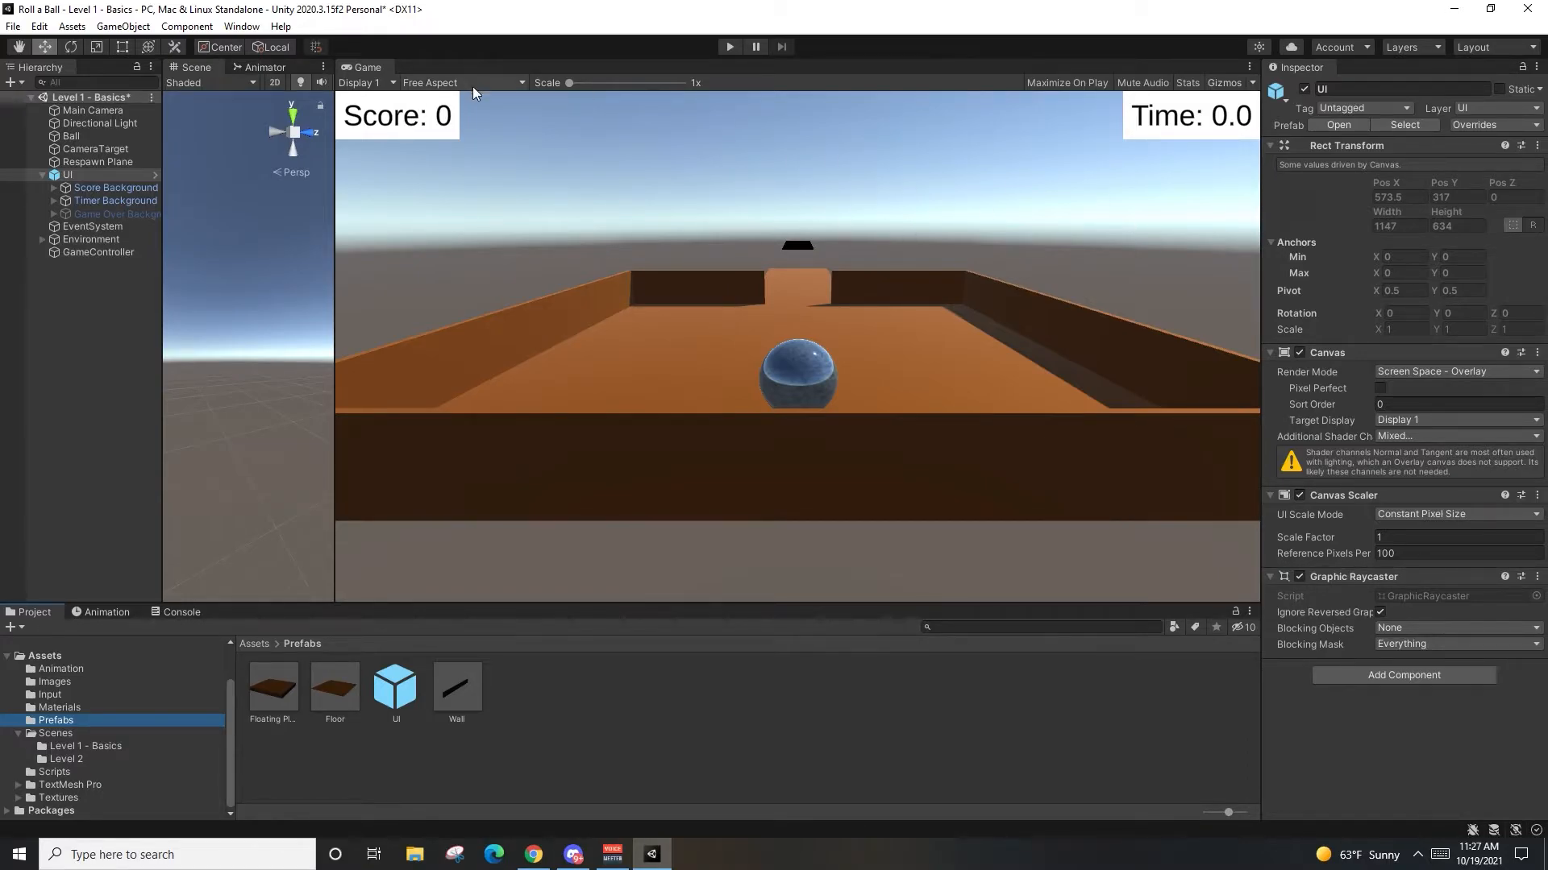
Step: Create a new script named TimerController as a component on the GameController object
{"action": "left_click", "coordinate": [117, 252]}
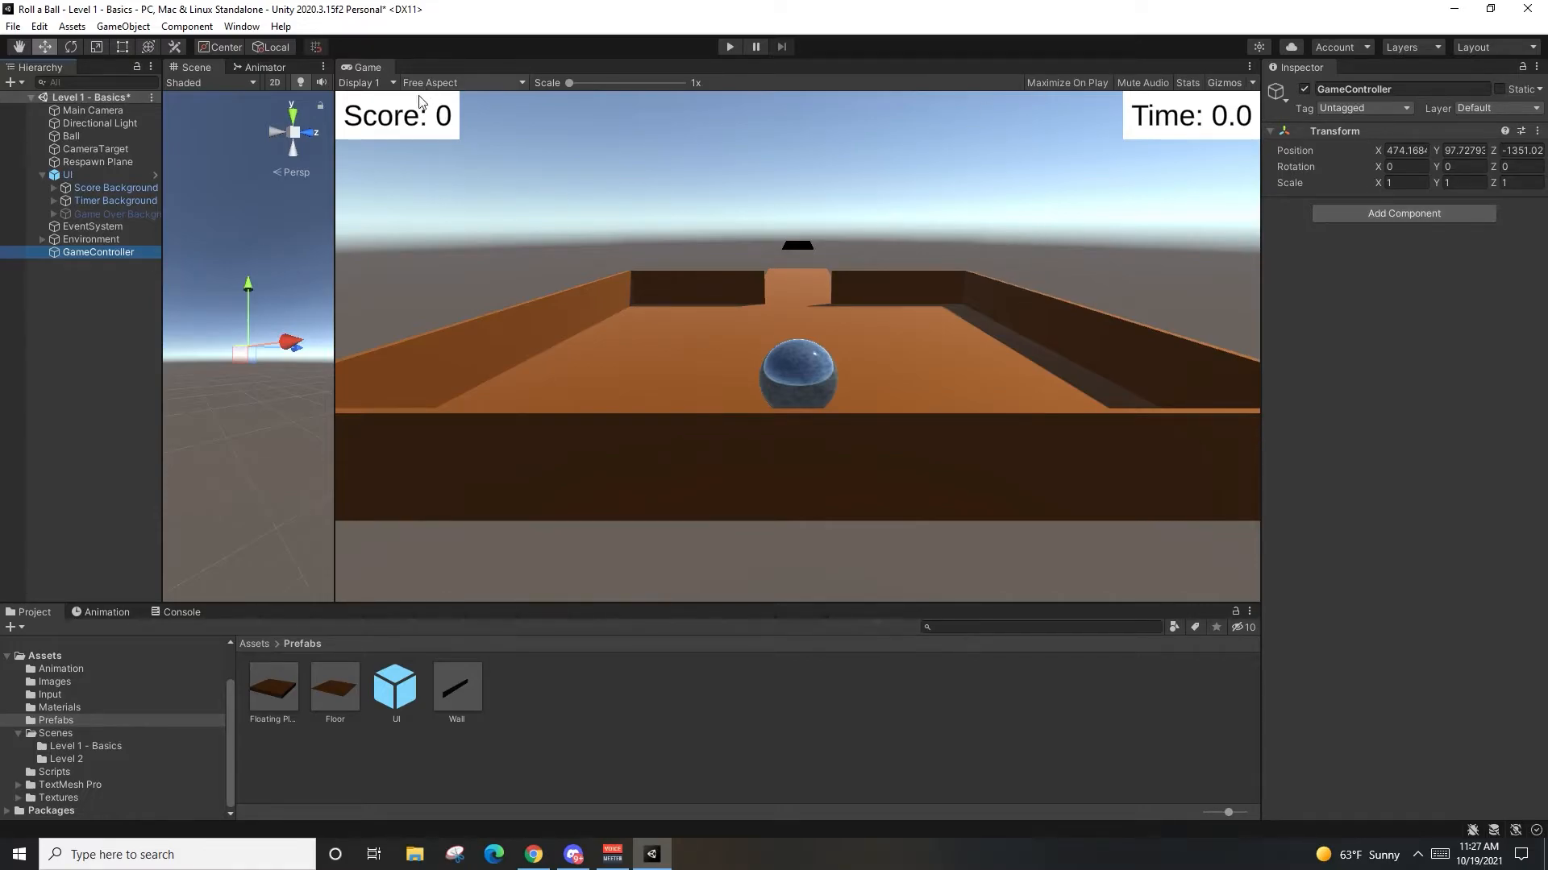
{"action": "left_click", "coordinate": [1401, 211]}
{"action": "type", "text": "TimerController"}
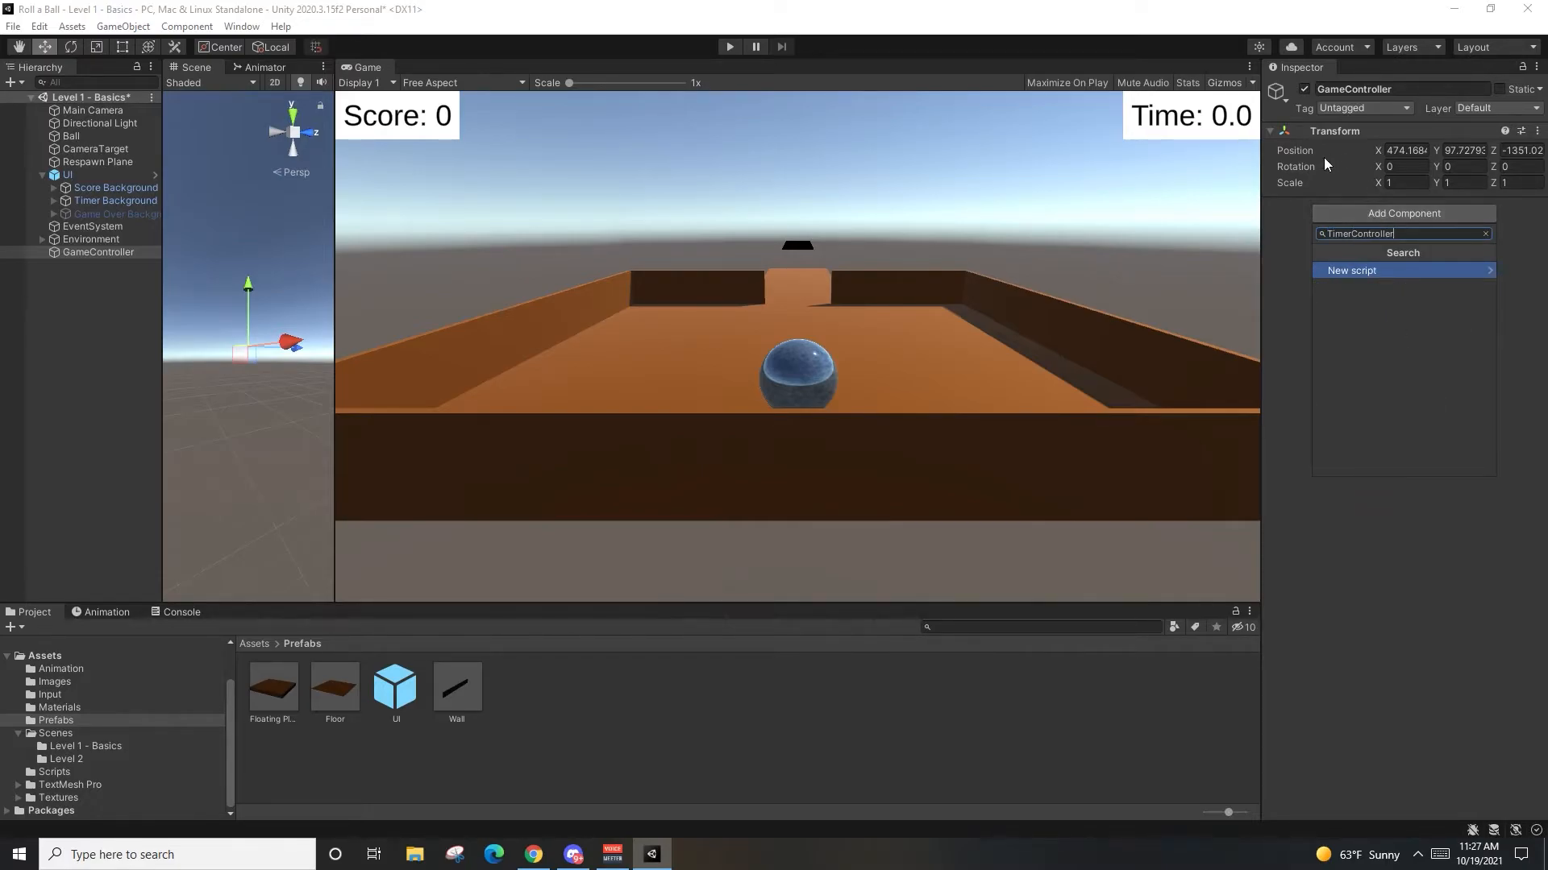
{"action": "left_click", "coordinate": [1385, 270]}
{"action": "left_click", "coordinate": [1398, 461]}
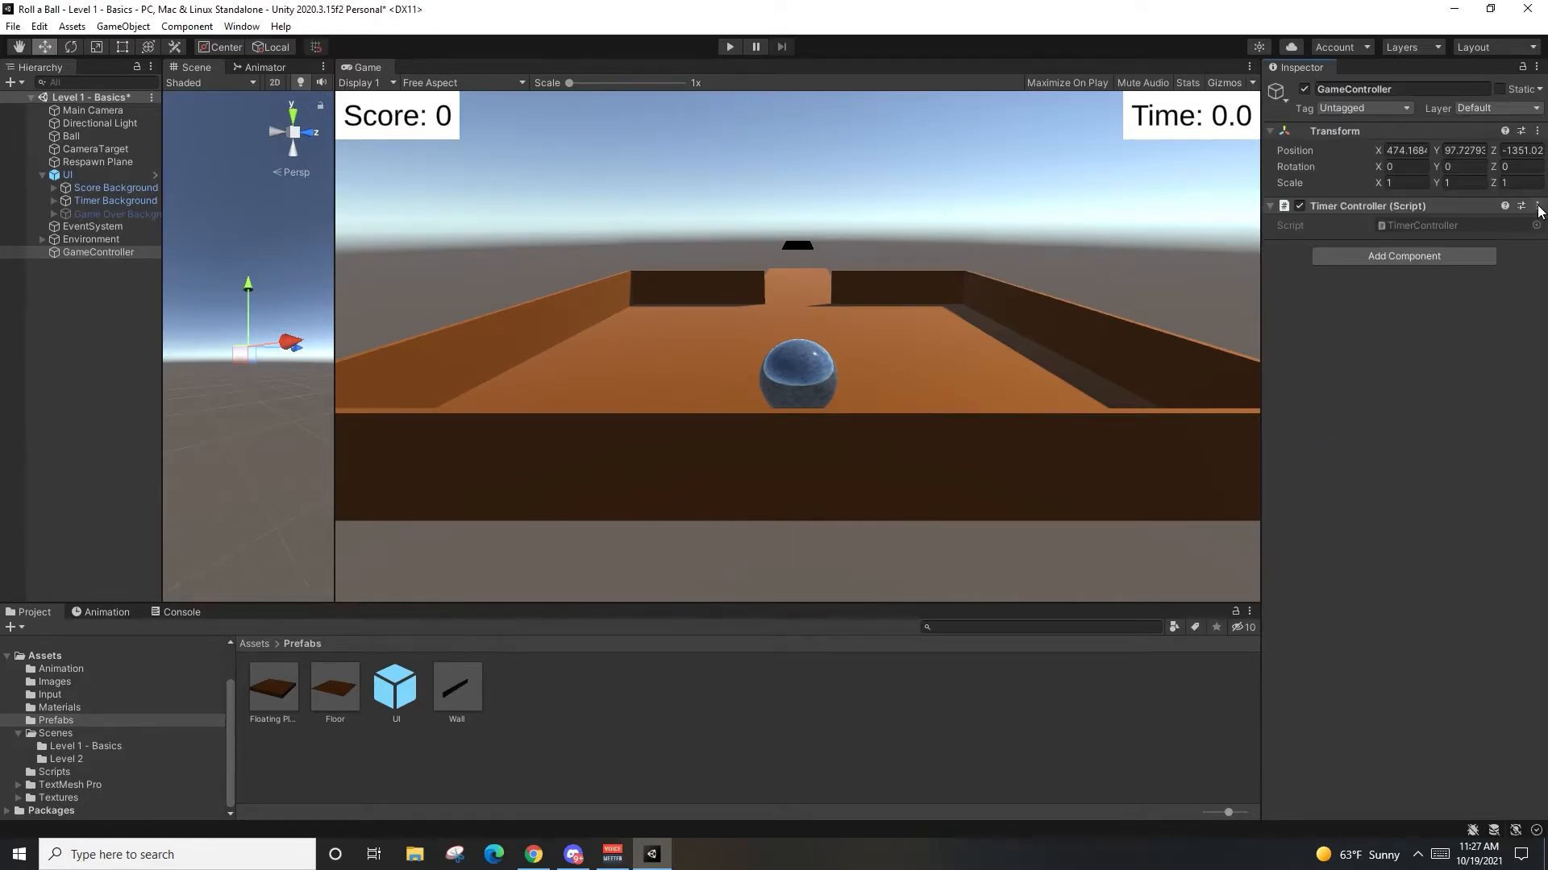
Step: Open the TimerController script in Visual Studio Code and delete the default Start and Update methods with their comments
{"action": "left_click", "coordinate": [1537, 209]}
{"action": "left_click", "coordinate": [1478, 401]}
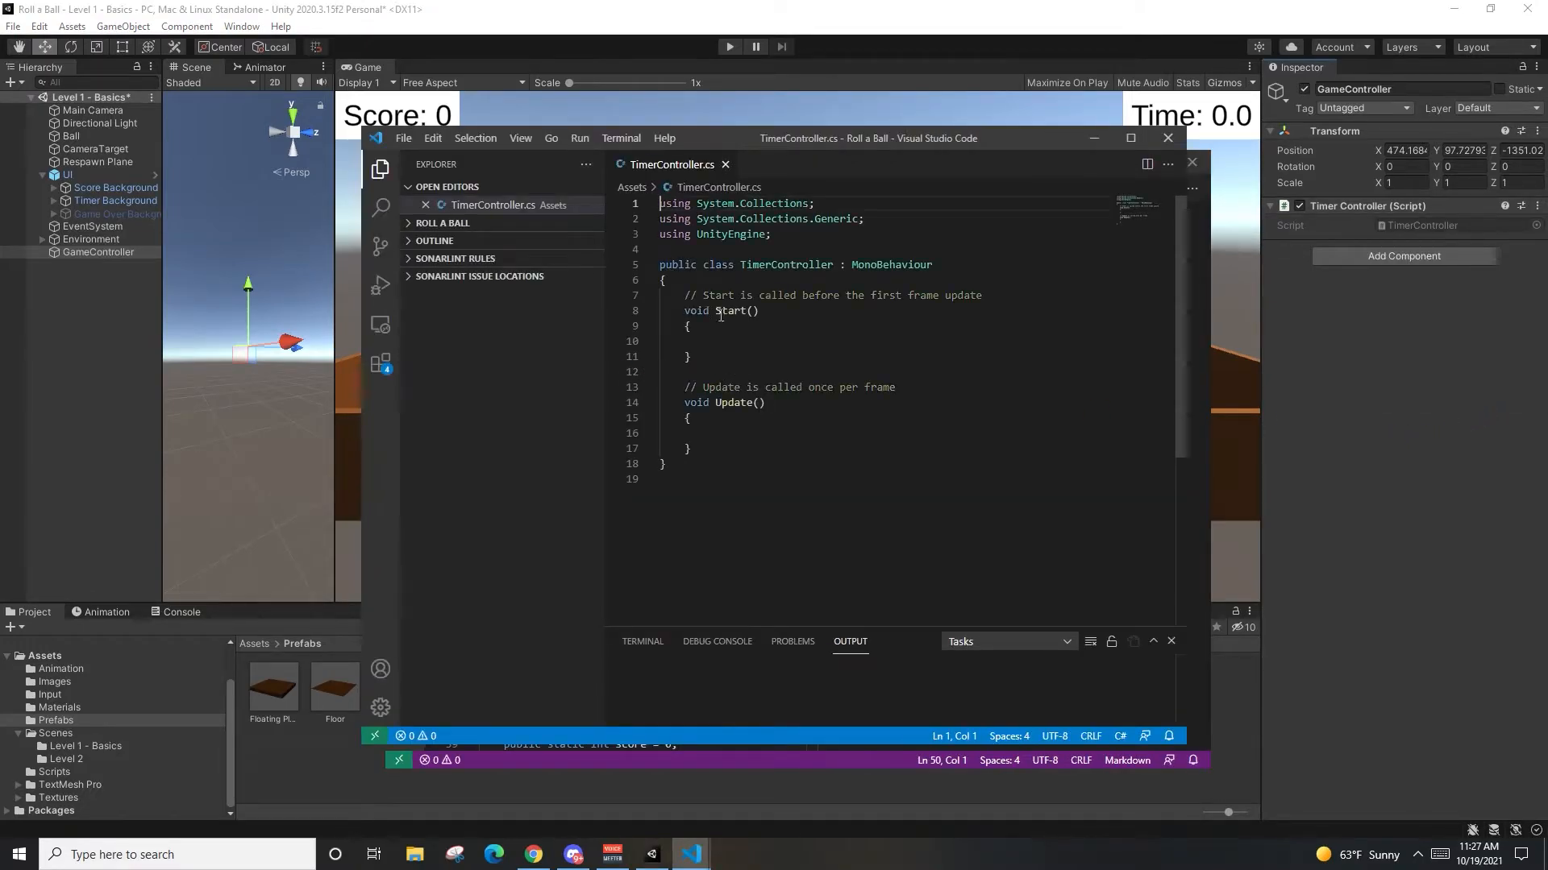
{"action": "left_click_drag", "start_coordinate": [684, 296], "coordinate": [858, 454]}
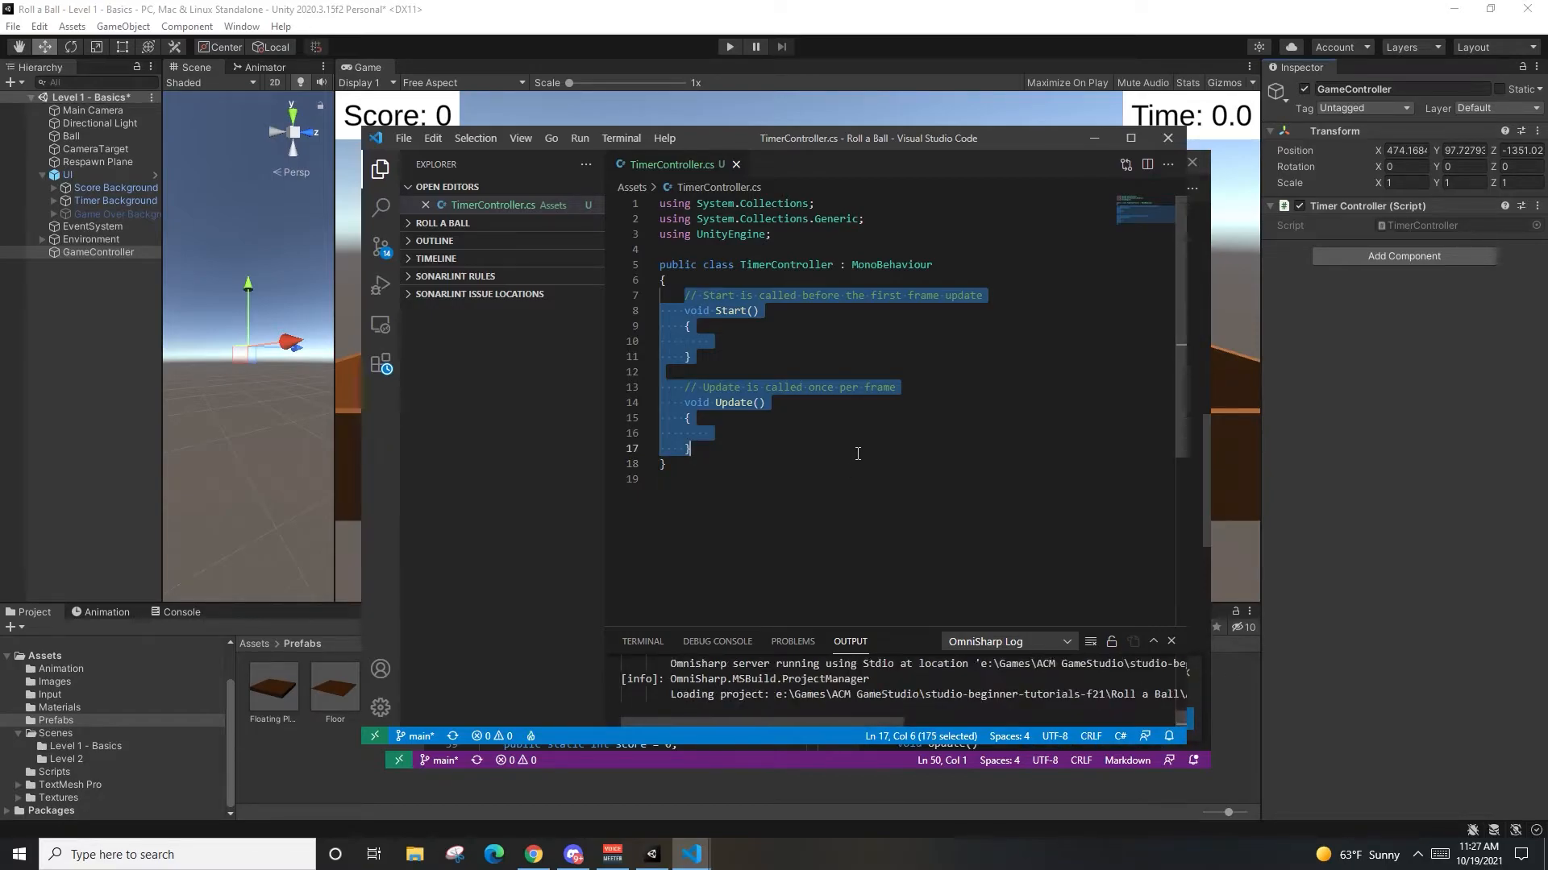
{"action": "key", "text": "BackSpace"}
Step: Add the comment "// Time to count down from" and the field "[SerializeField] private int countdownTime;" to the TimerController class
{"action": "type", "text": "//"}
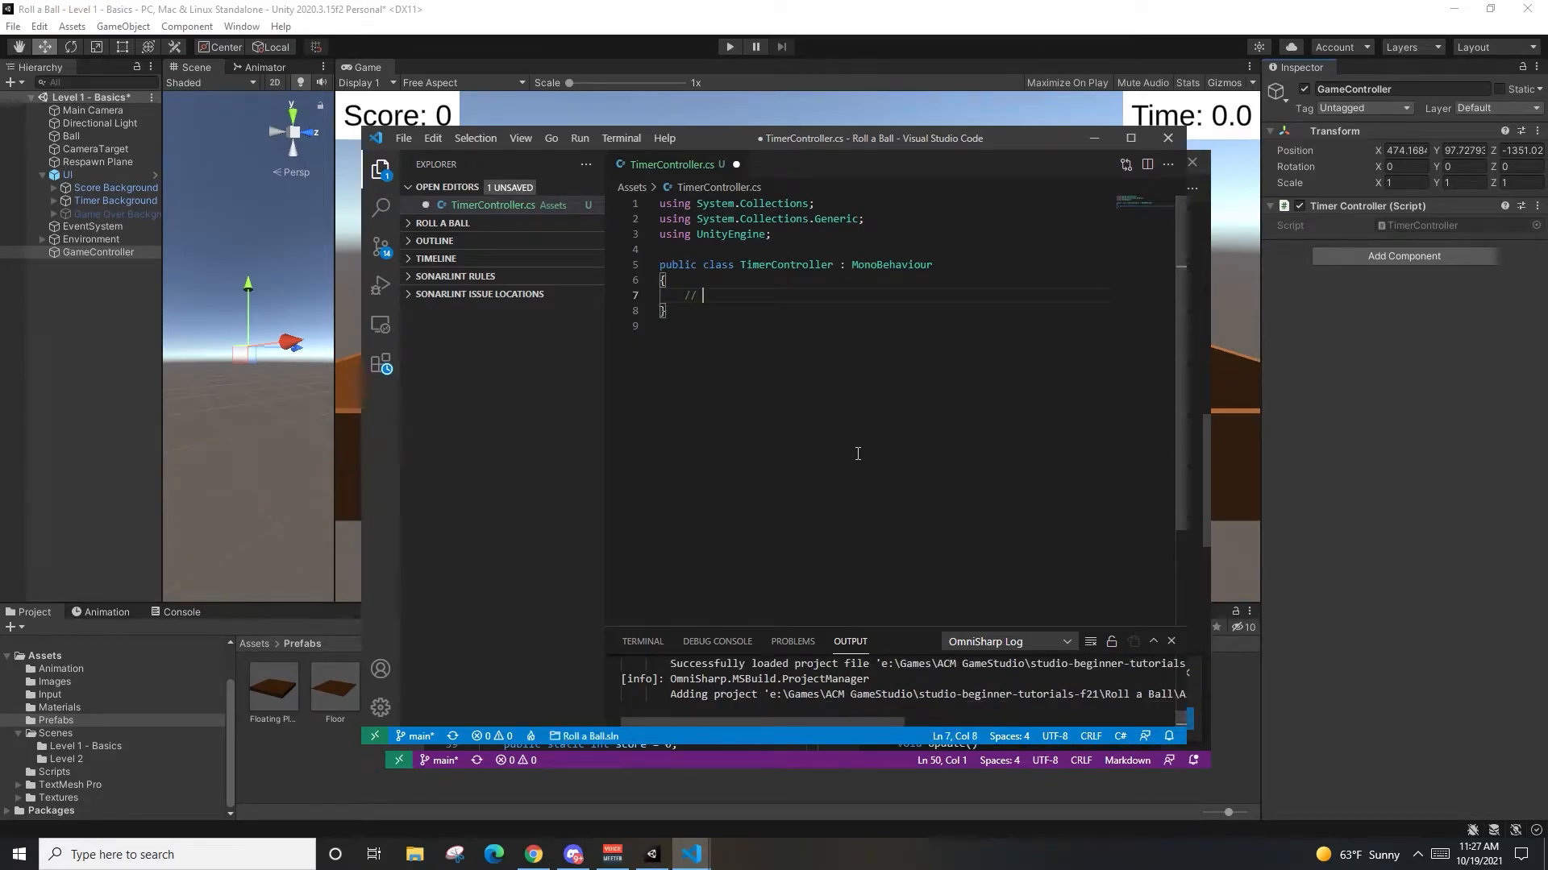
{"action": "type", "text": " Time to count d"}
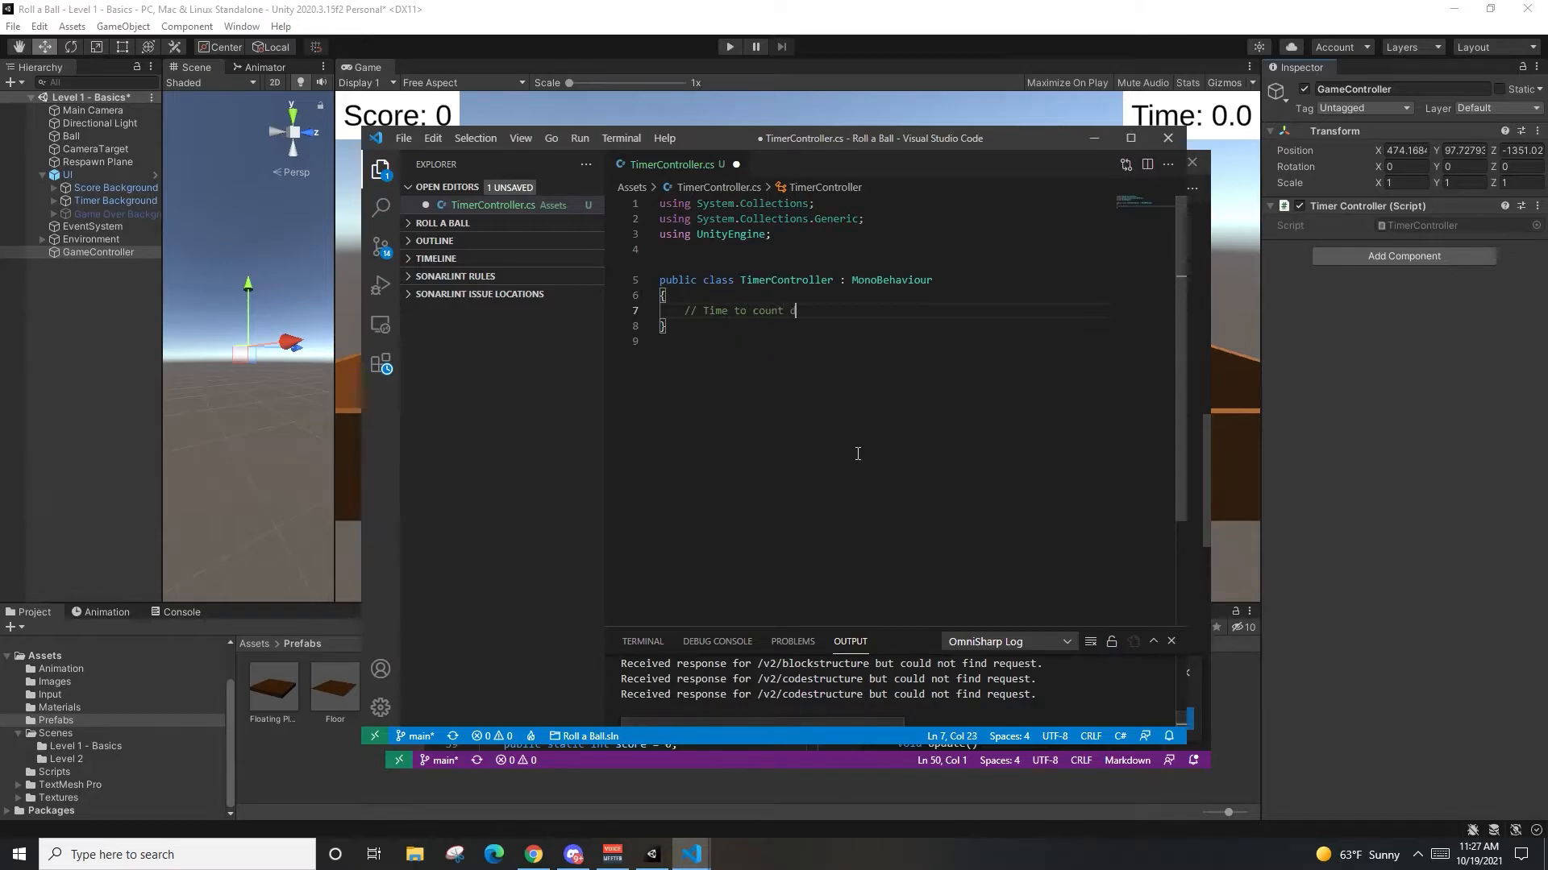
{"action": "type", "text": "own from"}
{"action": "key", "text": "Return"}
{"action": "type", "text": "[Serialize"}
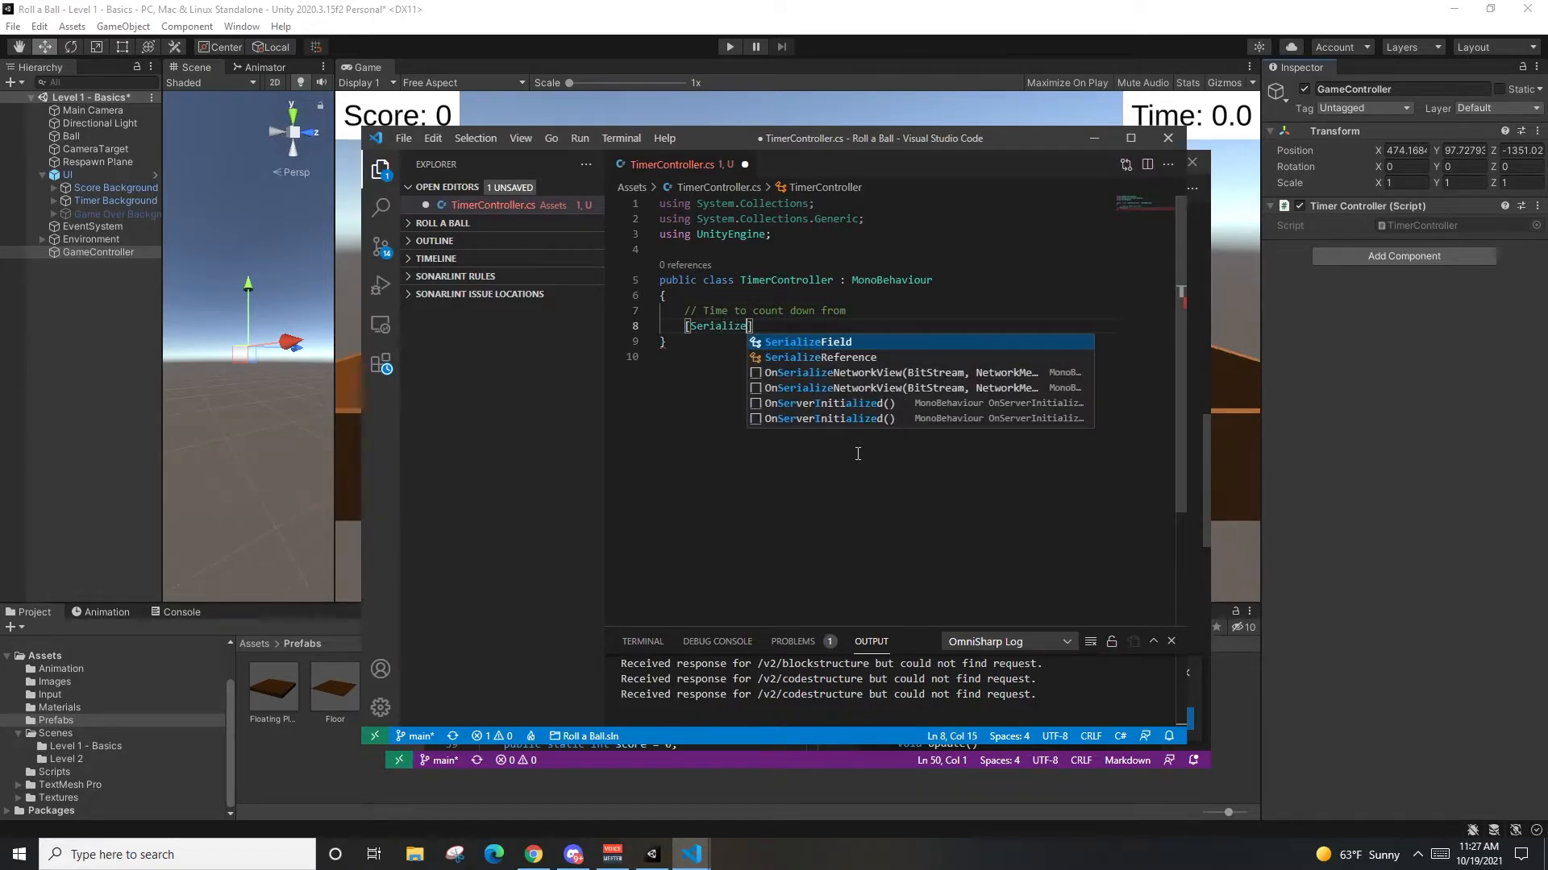
{"action": "key", "text": "Tab"}
{"action": "type", "text": "] "}
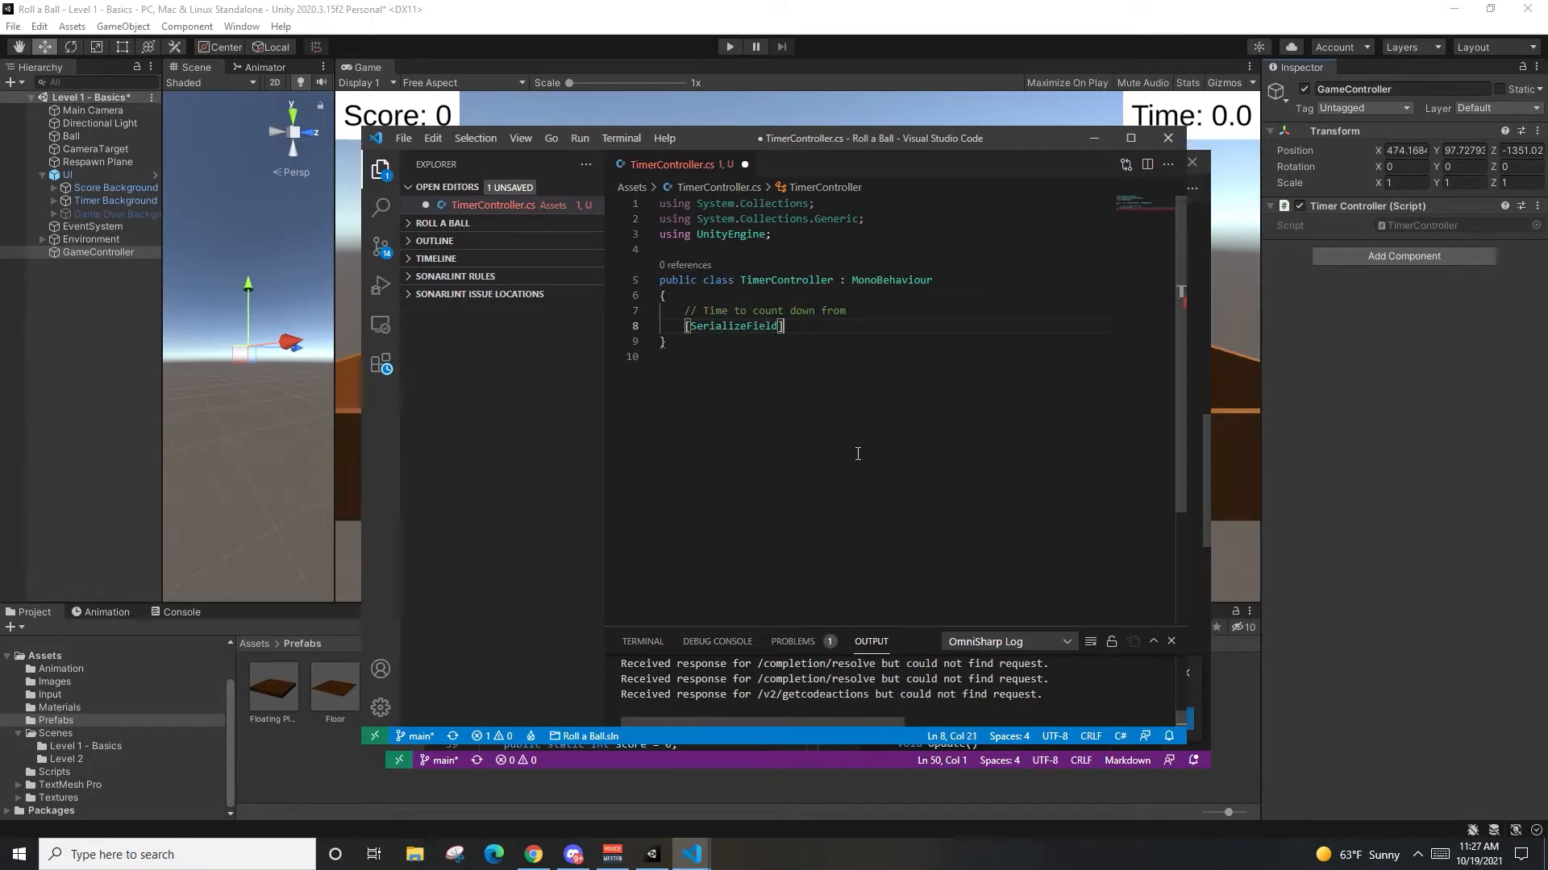
{"action": "type", "text": "private "}
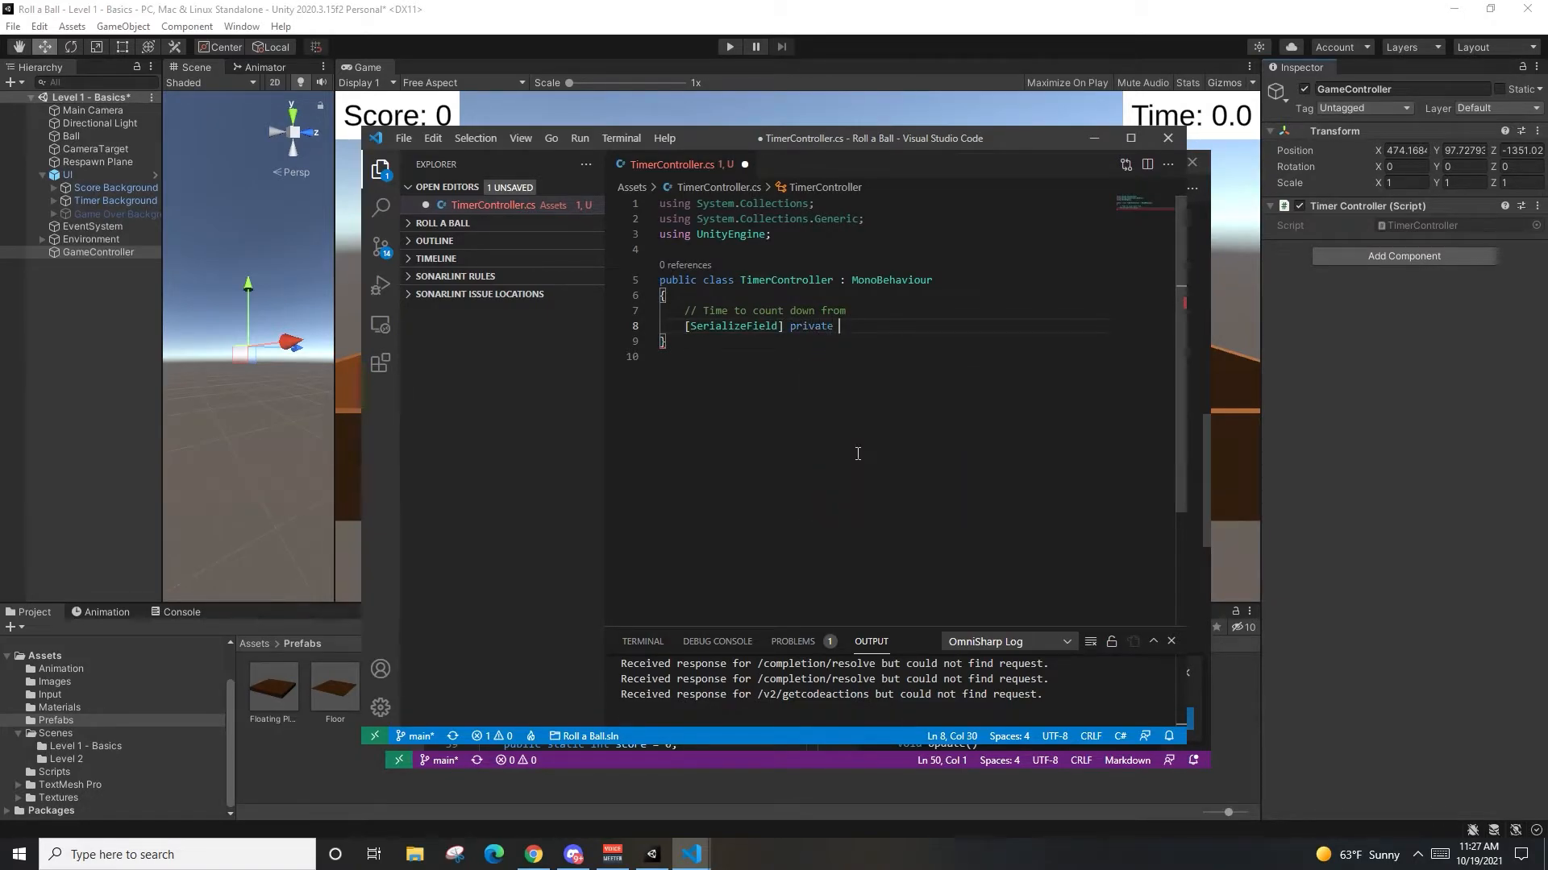
{"action": "type", "text": "int countdownTime;"}
{"action": "key", "text": "Return"}
{"action": "key", "text": "Return"}
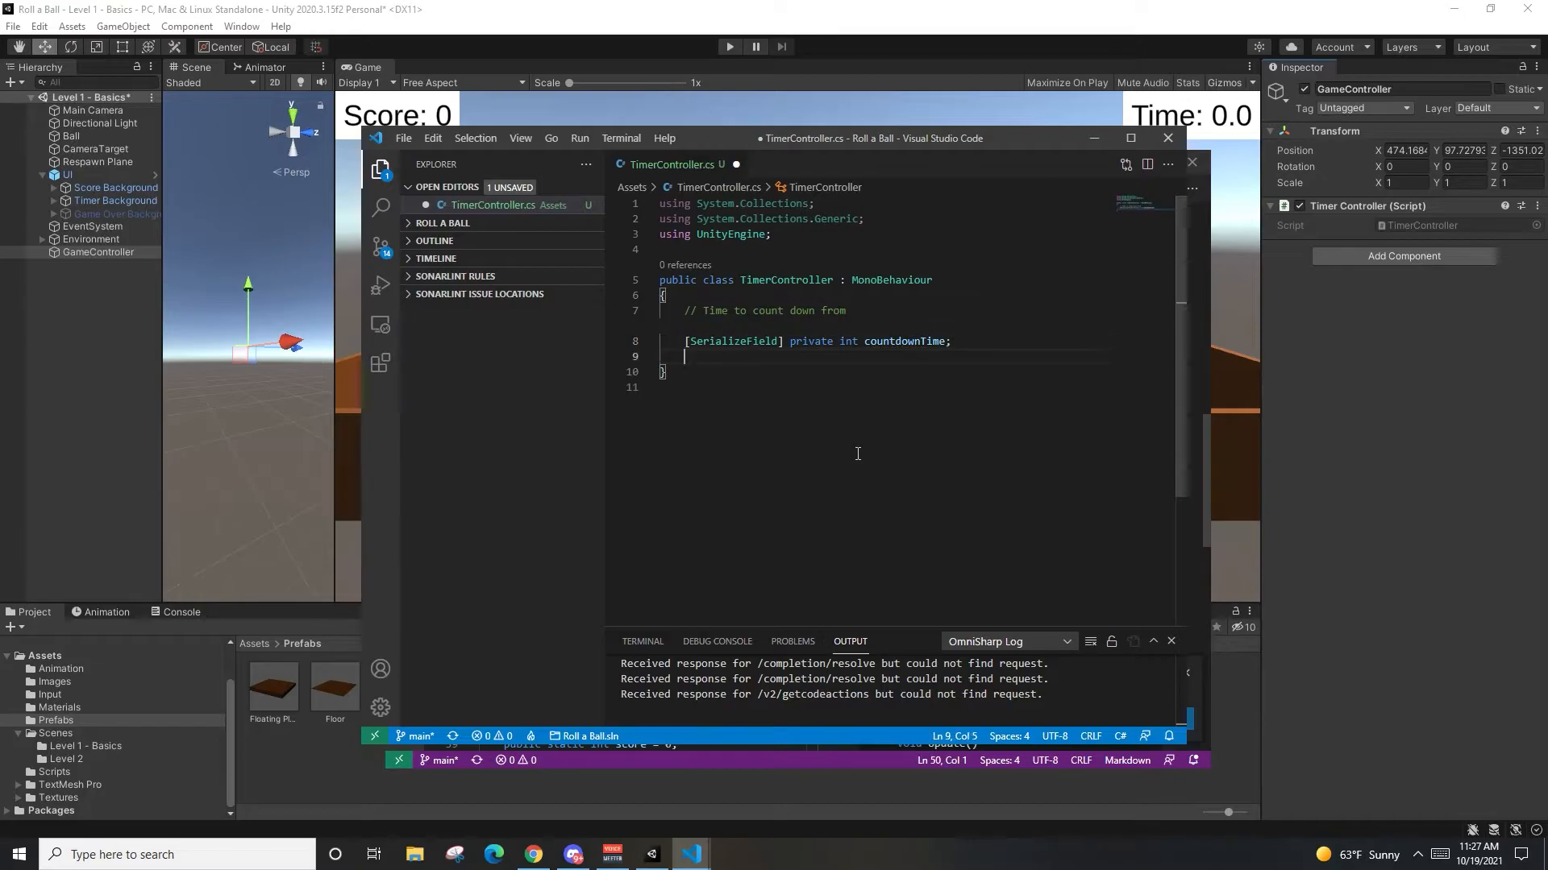
Step: Declare "private float startTime;" below the countdownTime field
{"action": "type", "text": "private float"}
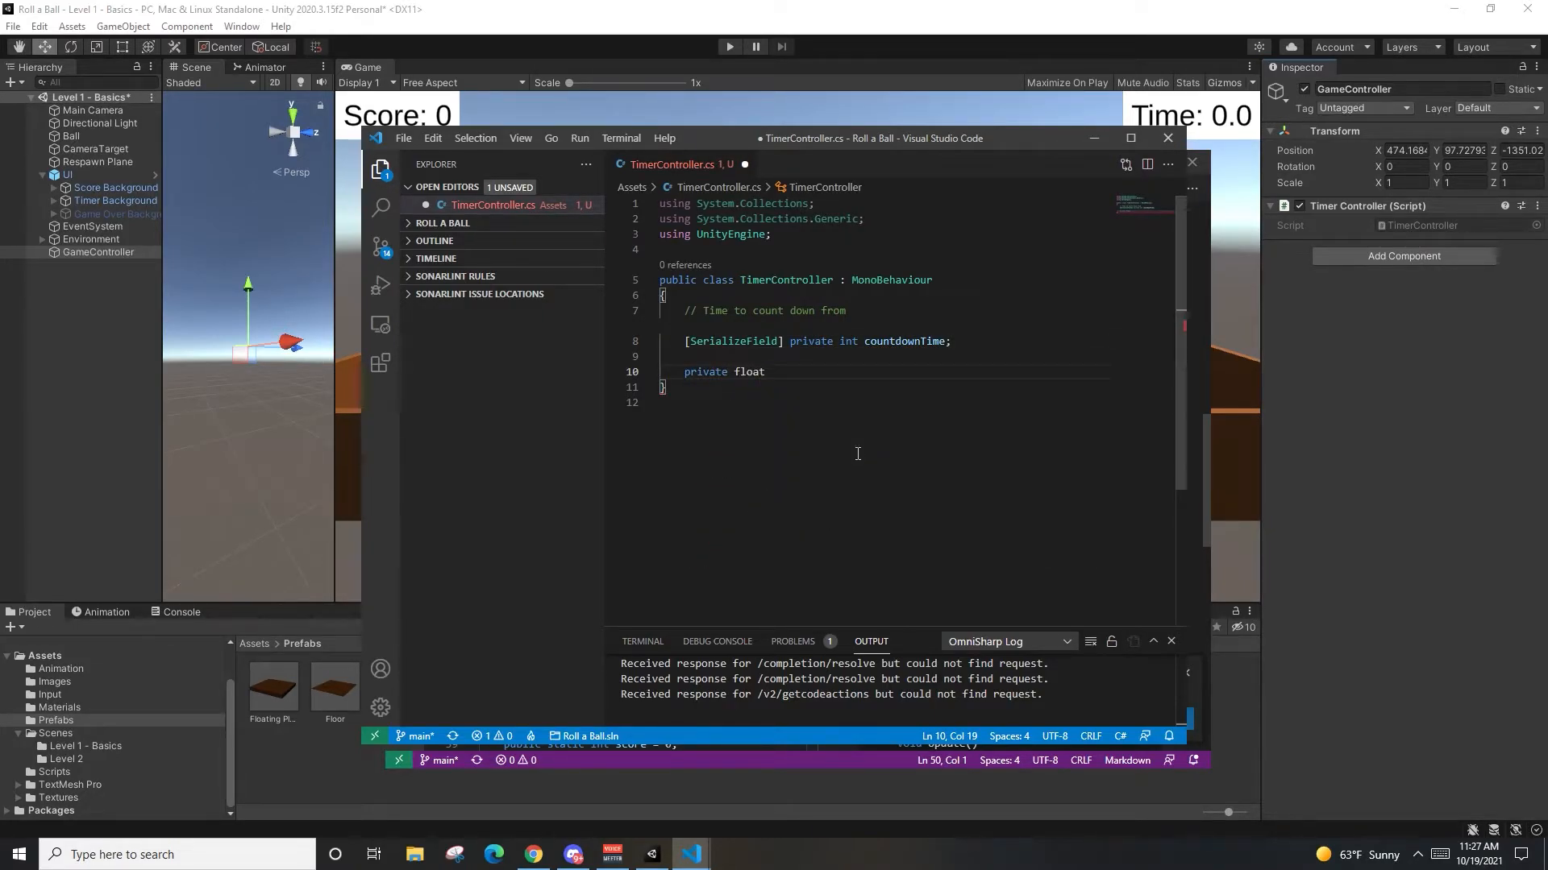
{"action": "type", "text": " start"}
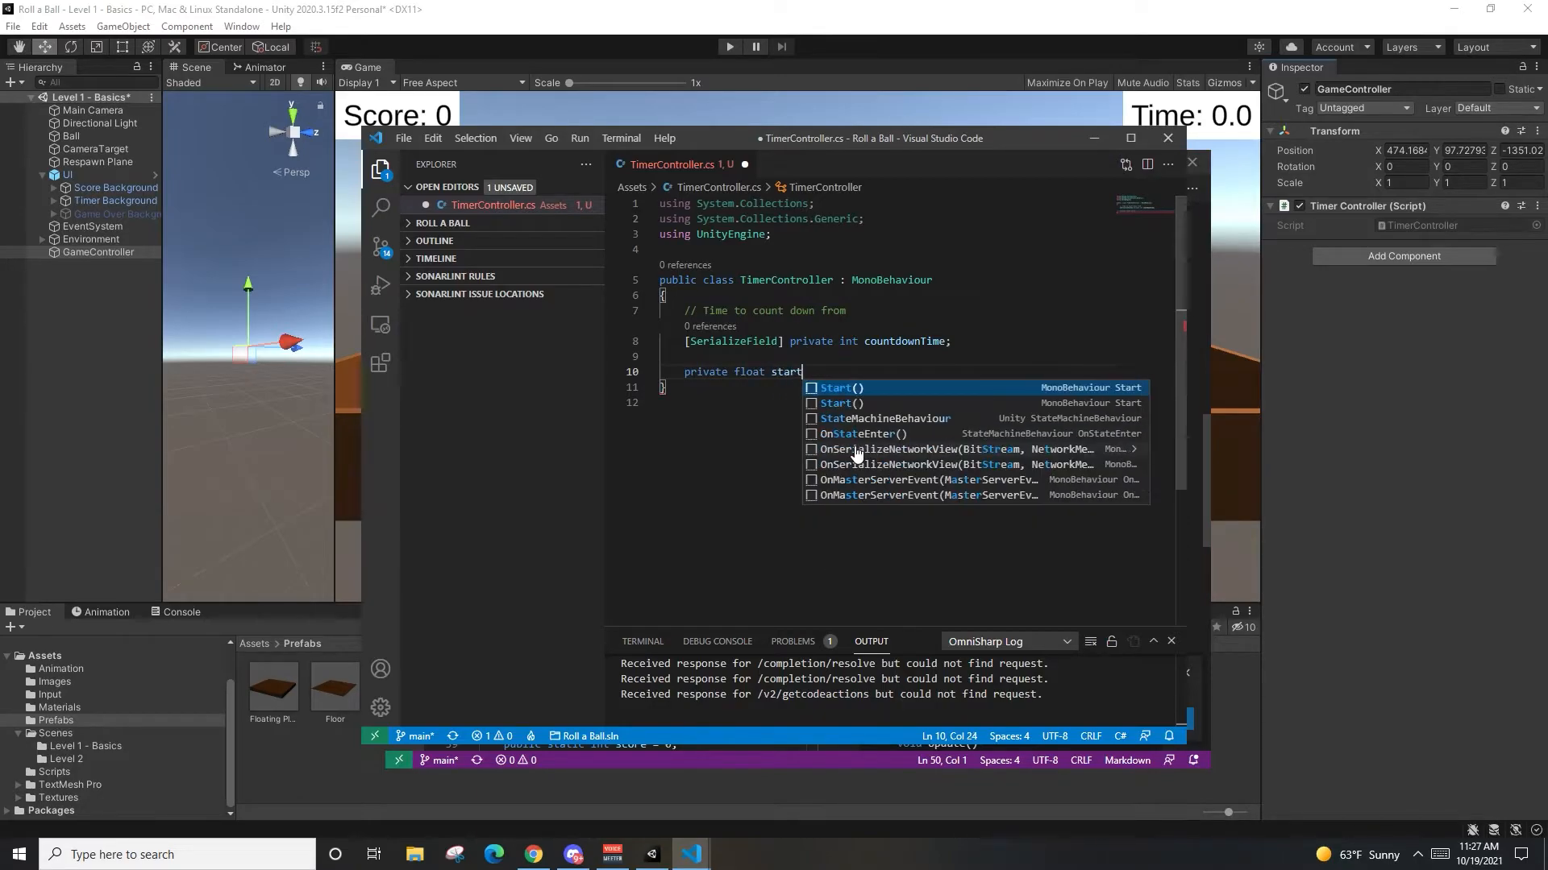
{"action": "type", "text": "Time;"}
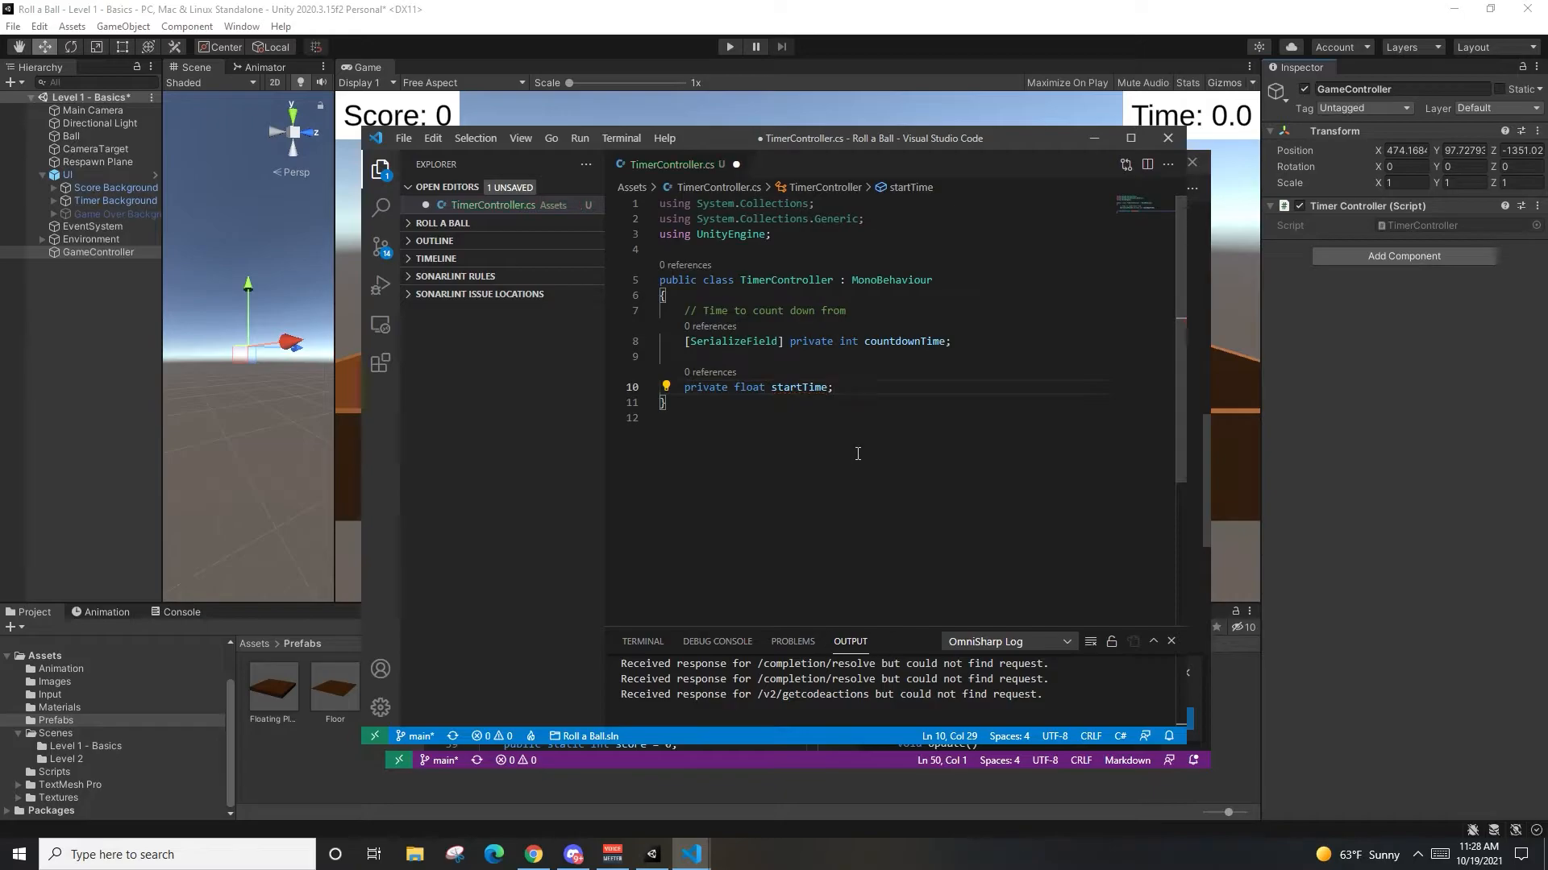
{"action": "key", "text": "Return"}
{"action": "key", "text": "Return"}
Step: Declare "[SerializeField] private TextMeshProUGUI countText;" below the startTime field
{"action": "type", "text": "["}
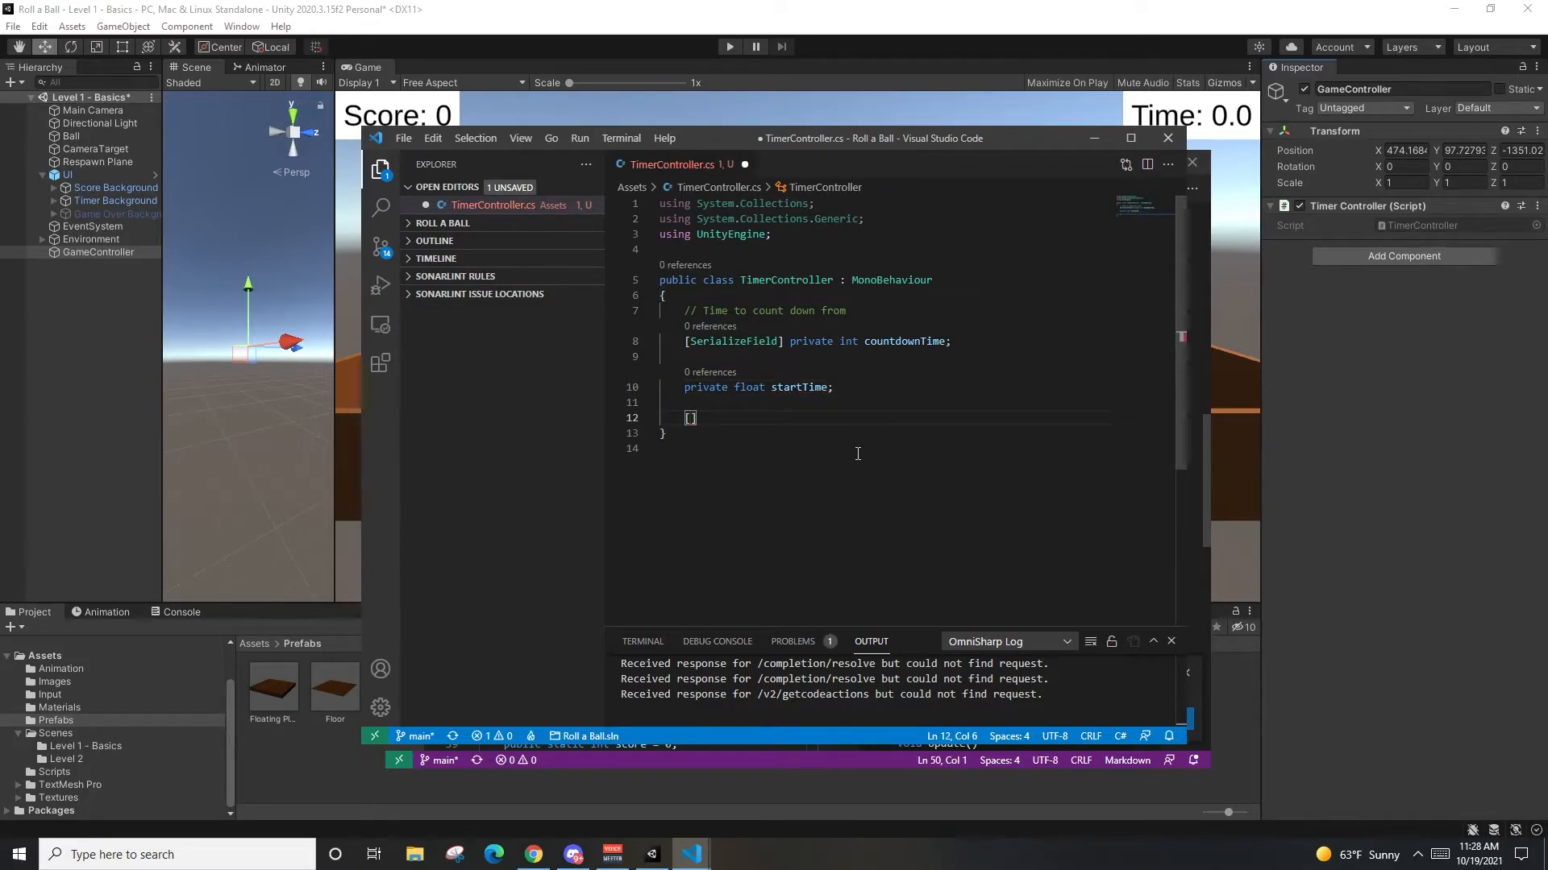
{"action": "left_click_drag", "start_coordinate": [649, 142], "coordinate": [706, 219]}
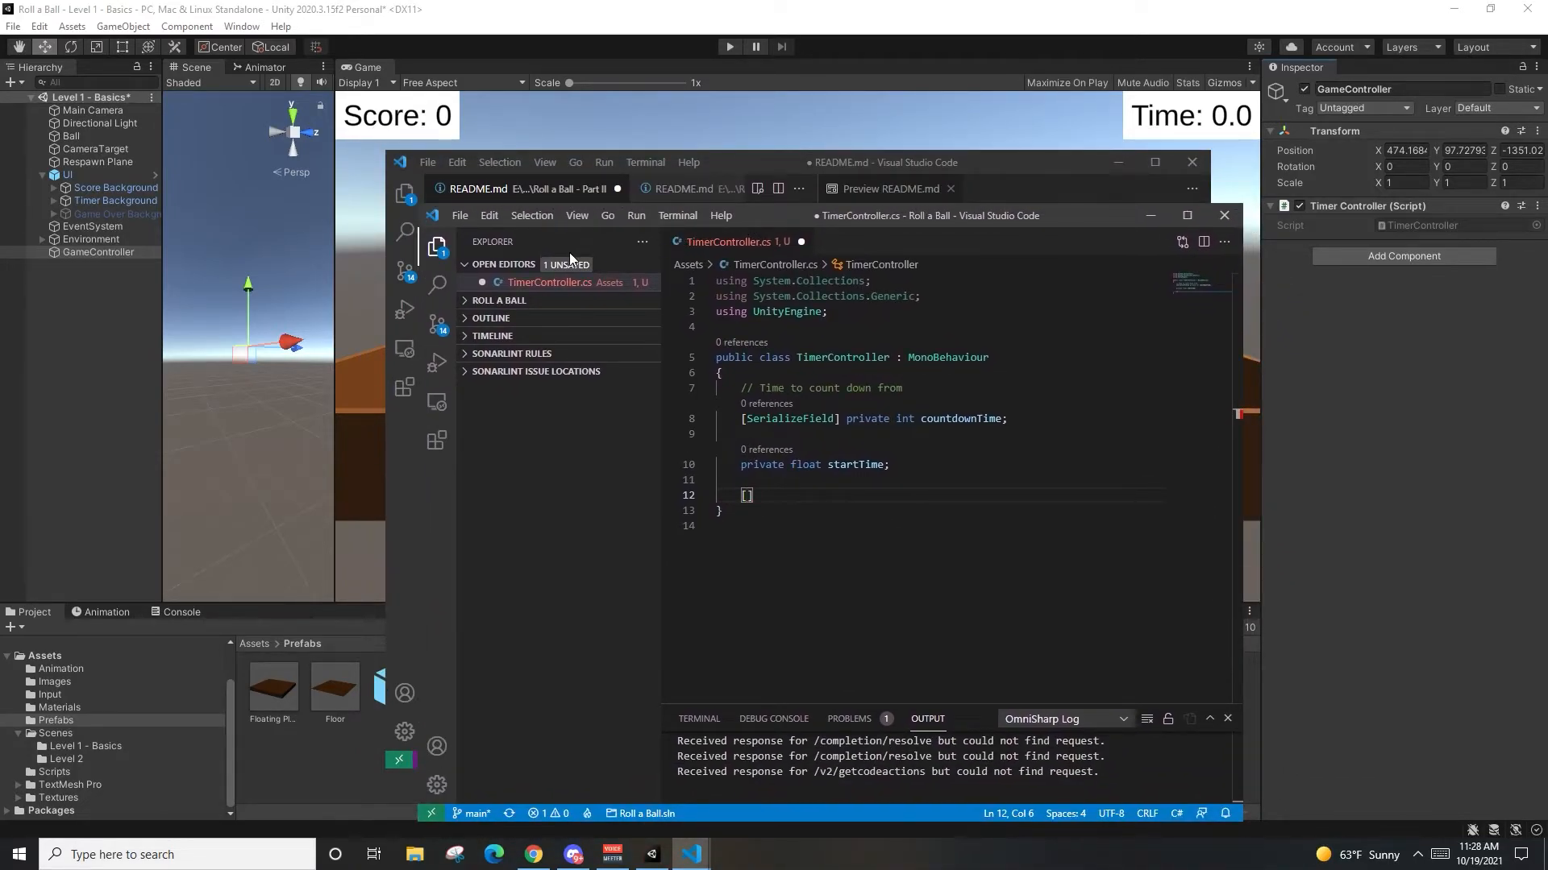
{"action": "type", "text": "SerializeField]"}
{"action": "type", "text": "te TextMesh"}
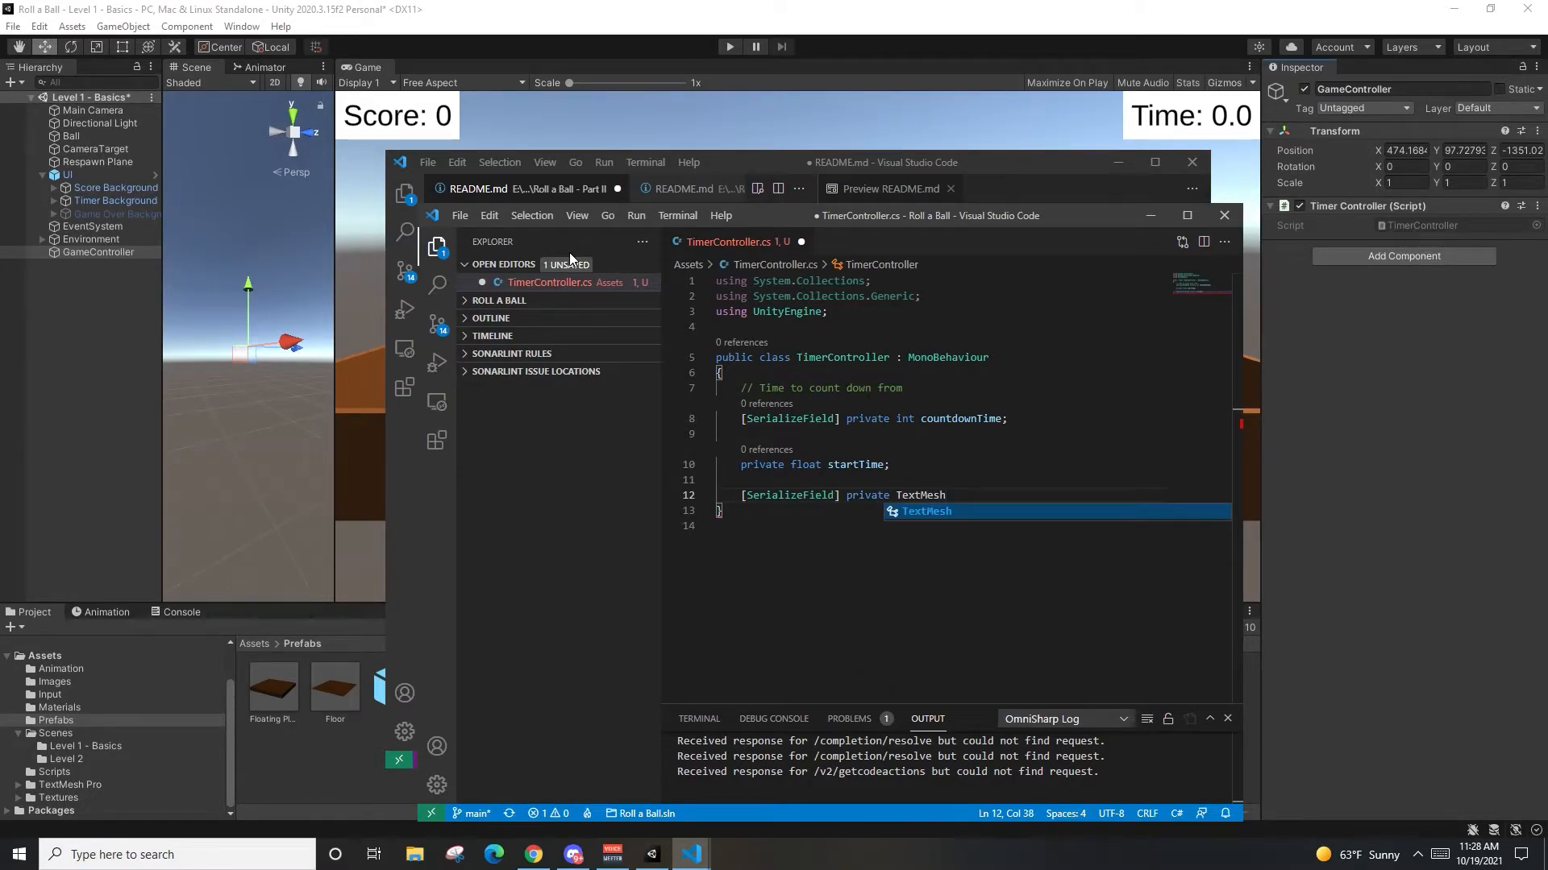
{"action": "type", "text": "ProU"}
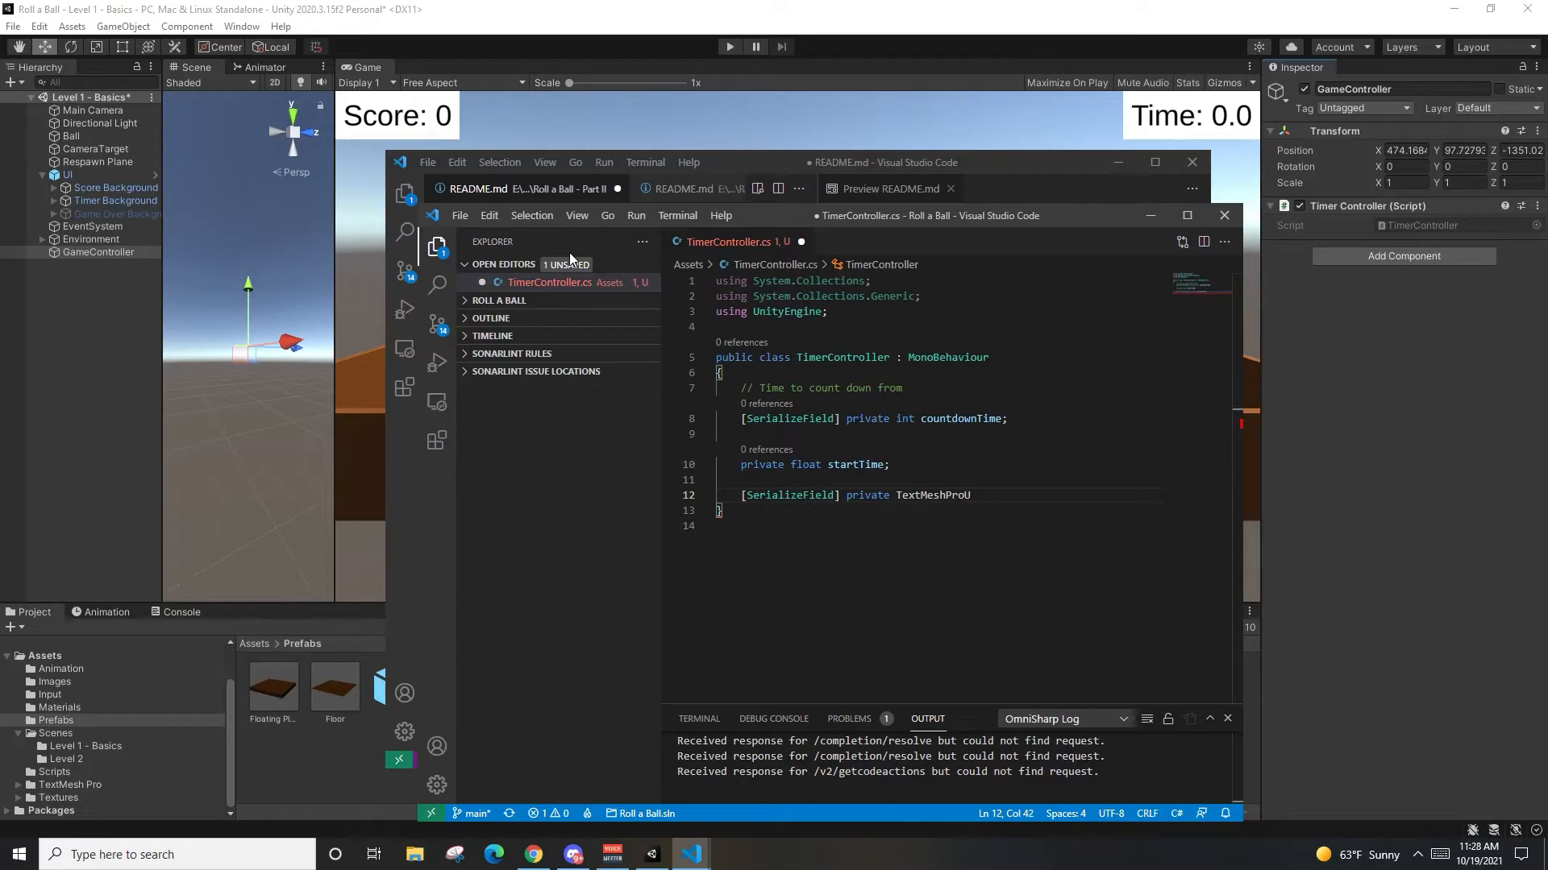
{"action": "type", "text": "GUI countText;"}
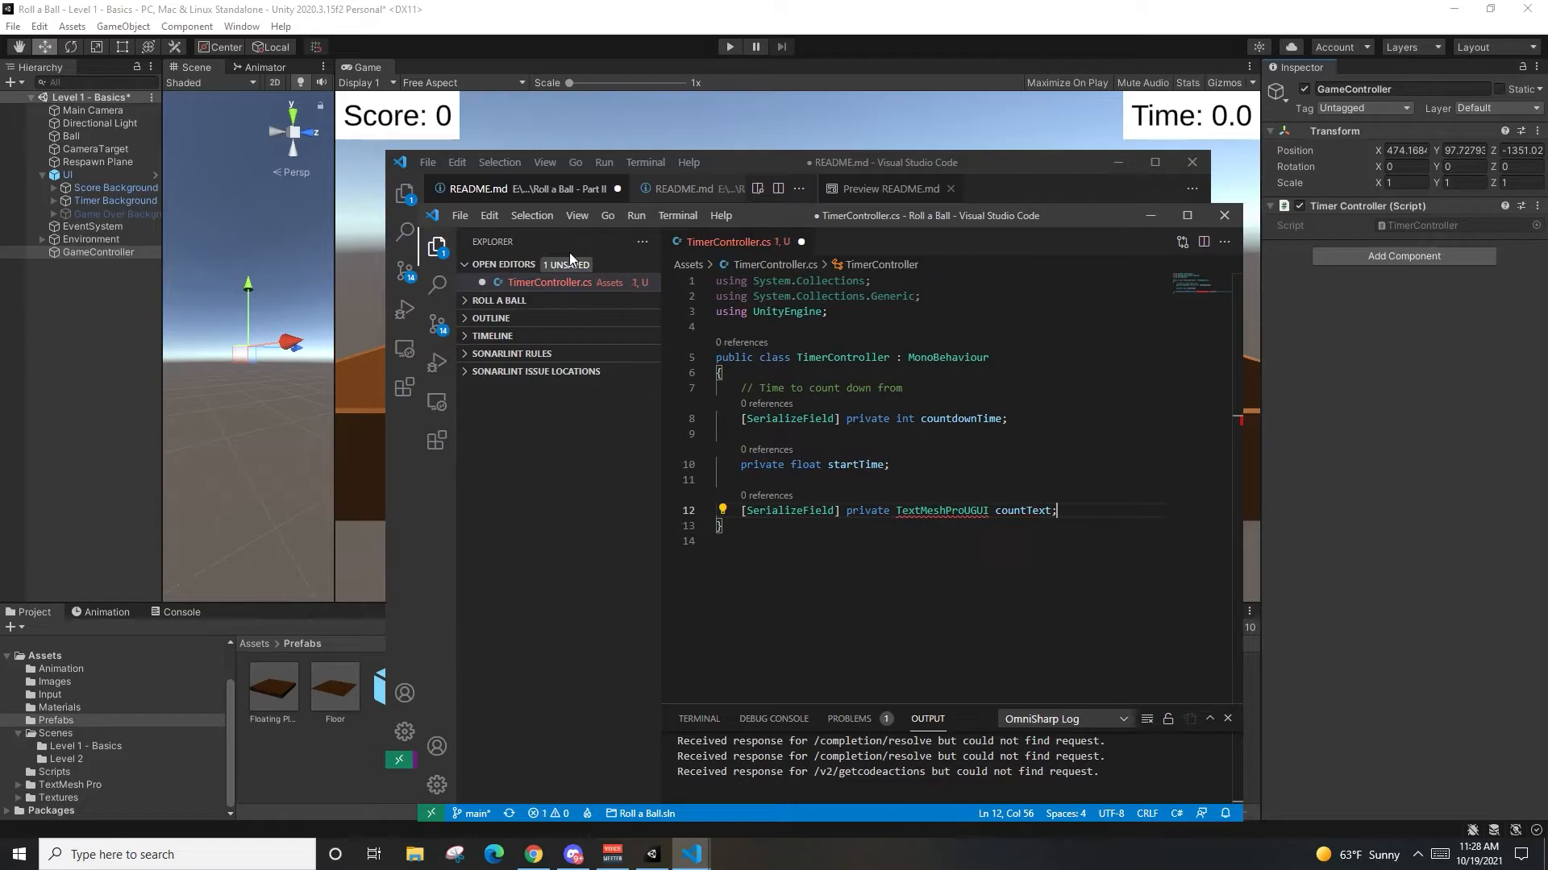
Step: Add the directive "using TMPro;" below "using UnityEngine;" in the TimerController script
{"action": "left_click", "coordinate": [922, 316]}
{"action": "key", "text": "Return"}
{"action": "type", "text": "using TMPro;"}
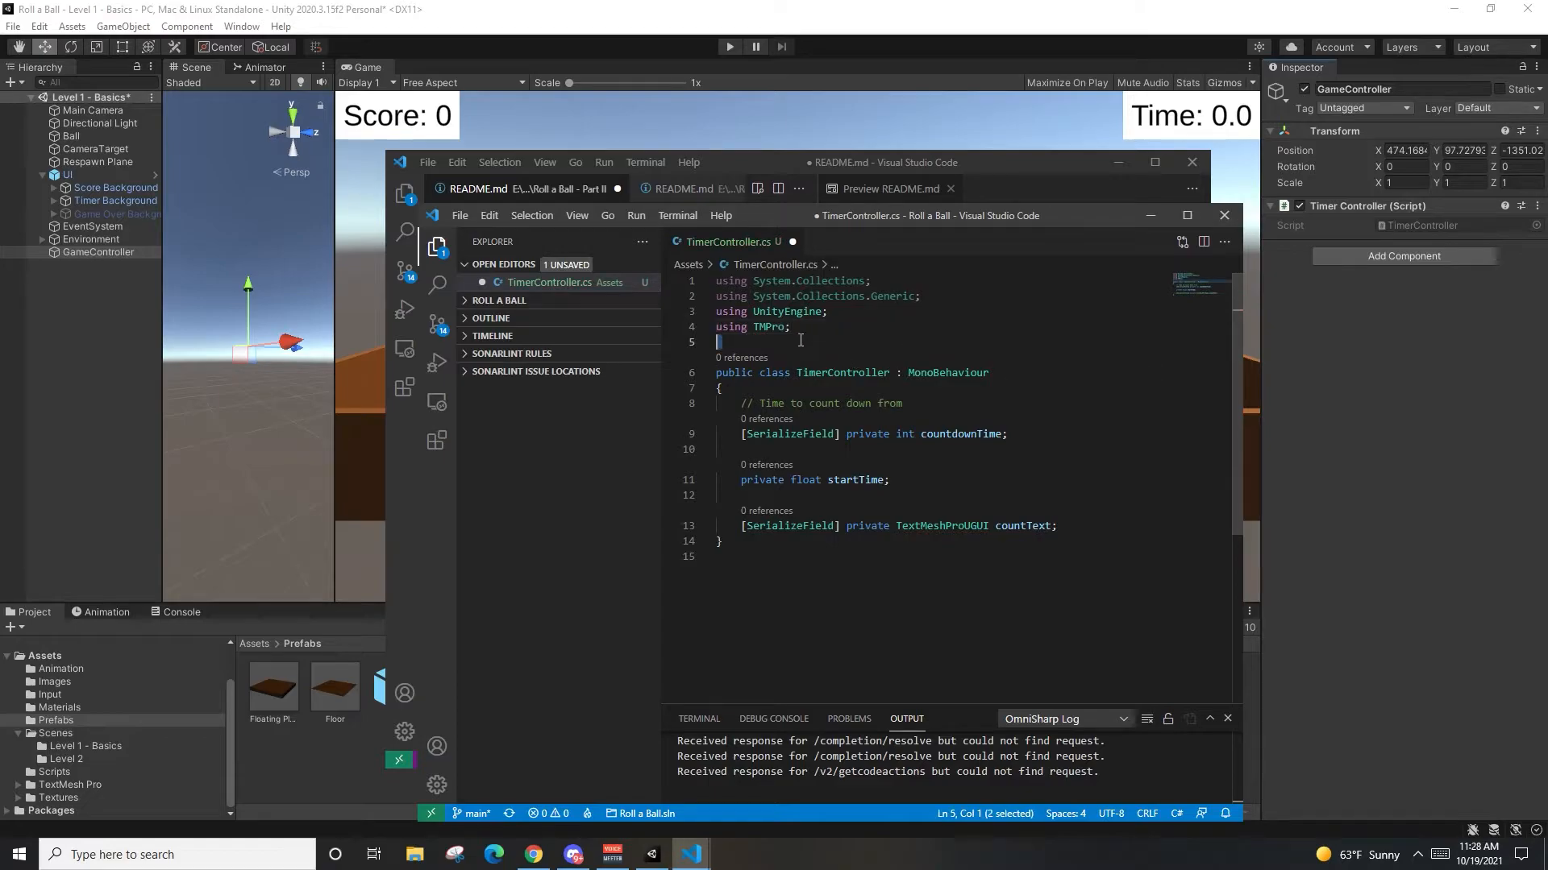
Step: Add an empty "private void Start()" method below the countText field, without a duplicate void keyword
{"action": "scroll", "coordinate": [1000, 411], "scroll_direction": "down", "scroll_amount": 2}
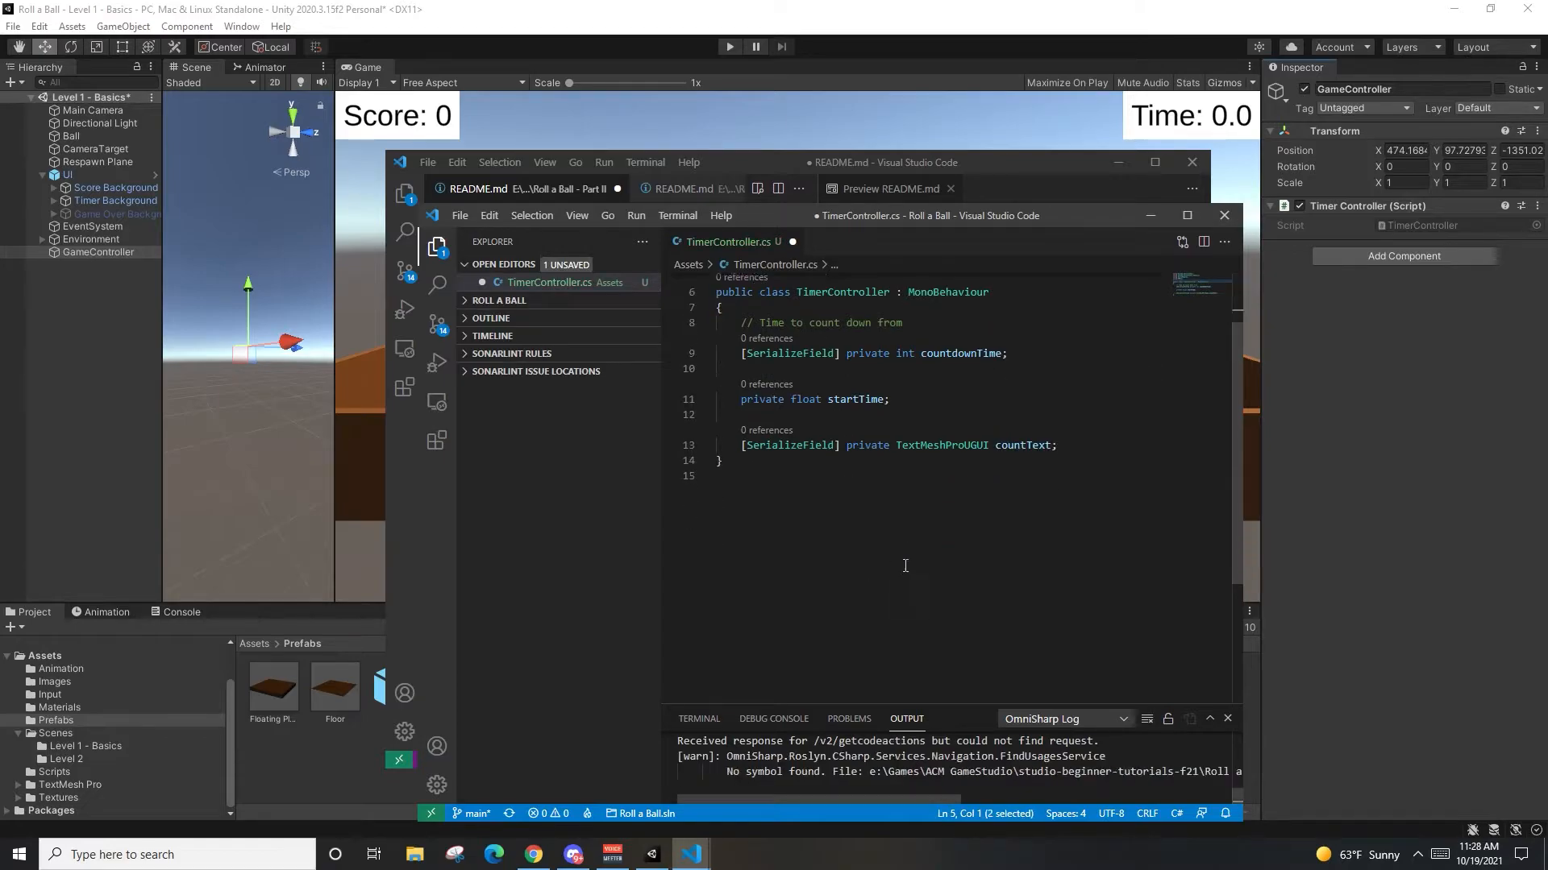
{"action": "left_click", "coordinate": [1137, 462]}
{"action": "left_click", "coordinate": [1132, 451]}
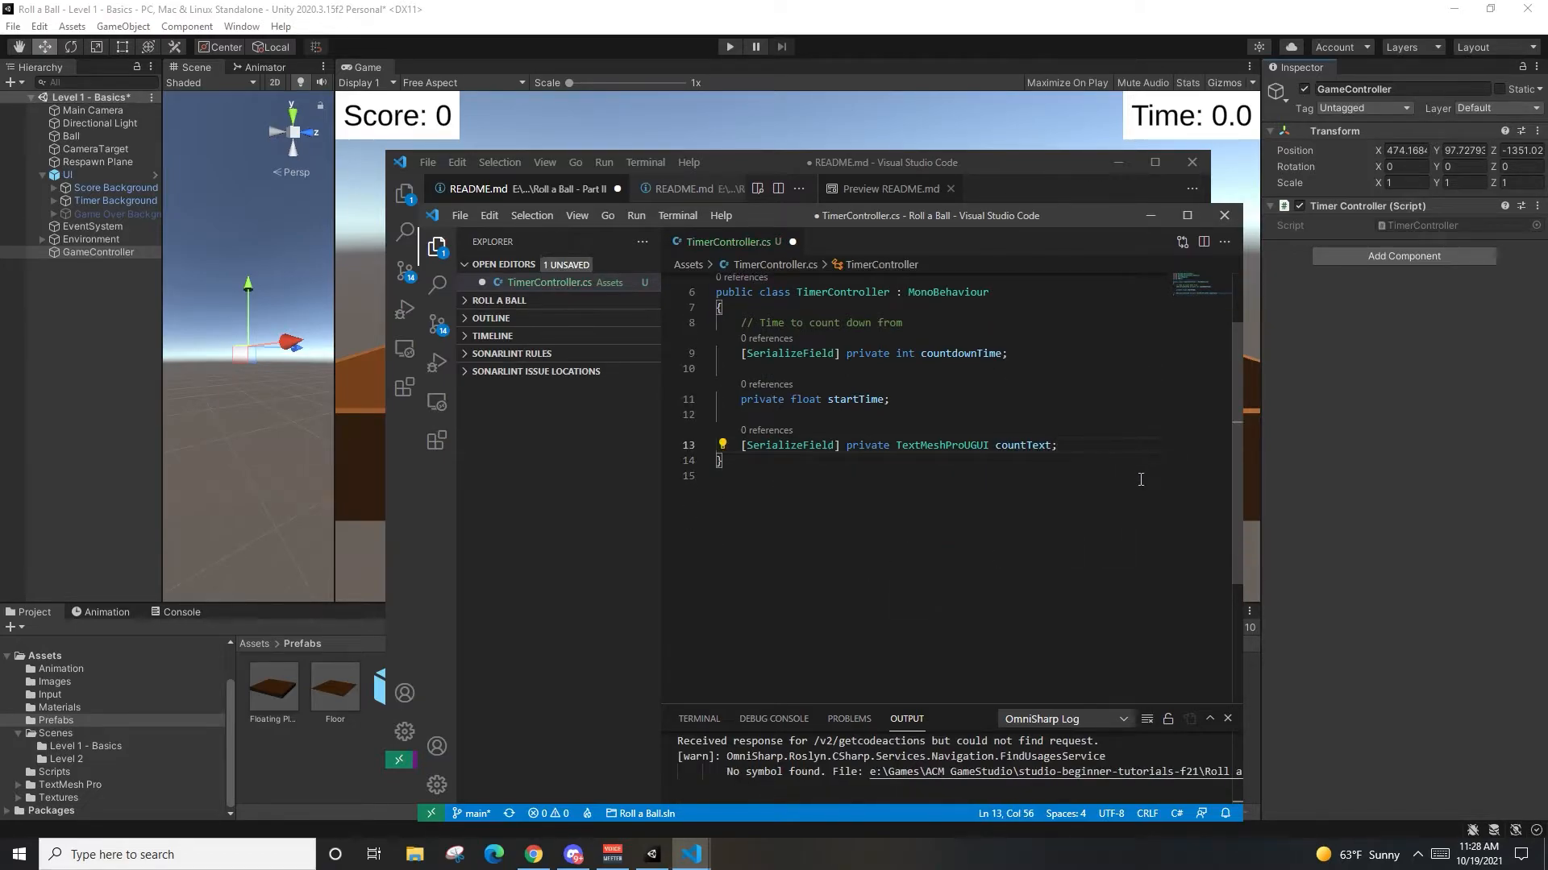
{"action": "key", "text": "Return"}
{"action": "key", "text": "Return"}
{"action": "type", "text": "void Start"}
{"action": "key", "text": "Return"}
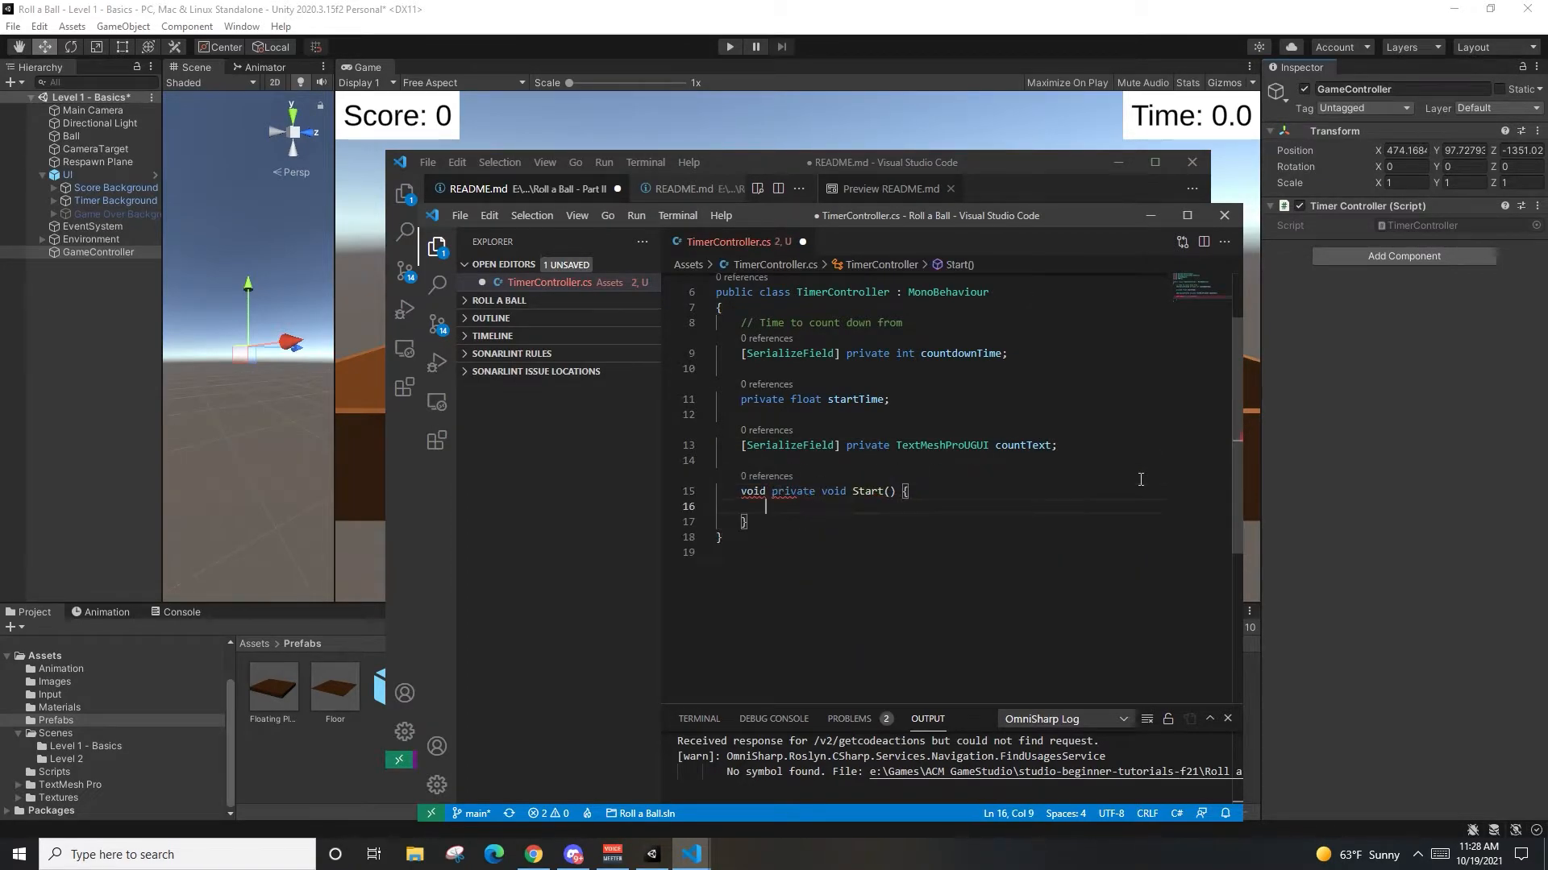
{"action": "left_click_drag", "start_coordinate": [772, 493], "coordinate": [740, 494]}
{"action": "key", "text": "BackSpace"}
{"action": "key", "text": "Down"}
Step: Write "Time.timeScale = 1;" and "startTime = Time.time;" in the body of the Start method
{"action": "type", "text": "Time.timeScale = 1"}
{"action": "type", "text": ";"}
{"action": "key", "text": "Return"}
{"action": "type", "text": "startTime = Time.time;"}
{"action": "key", "text": "Return"}
Step: Finish Start with "Debug.Assert(countText != null, "TextController missing TextMeshProUGUI component");"
{"action": "type", "text": "Debug.Assert(countText"}
{"action": "type", "text": " != null, \"TextController missing TextMeshProUGUI component\")"}
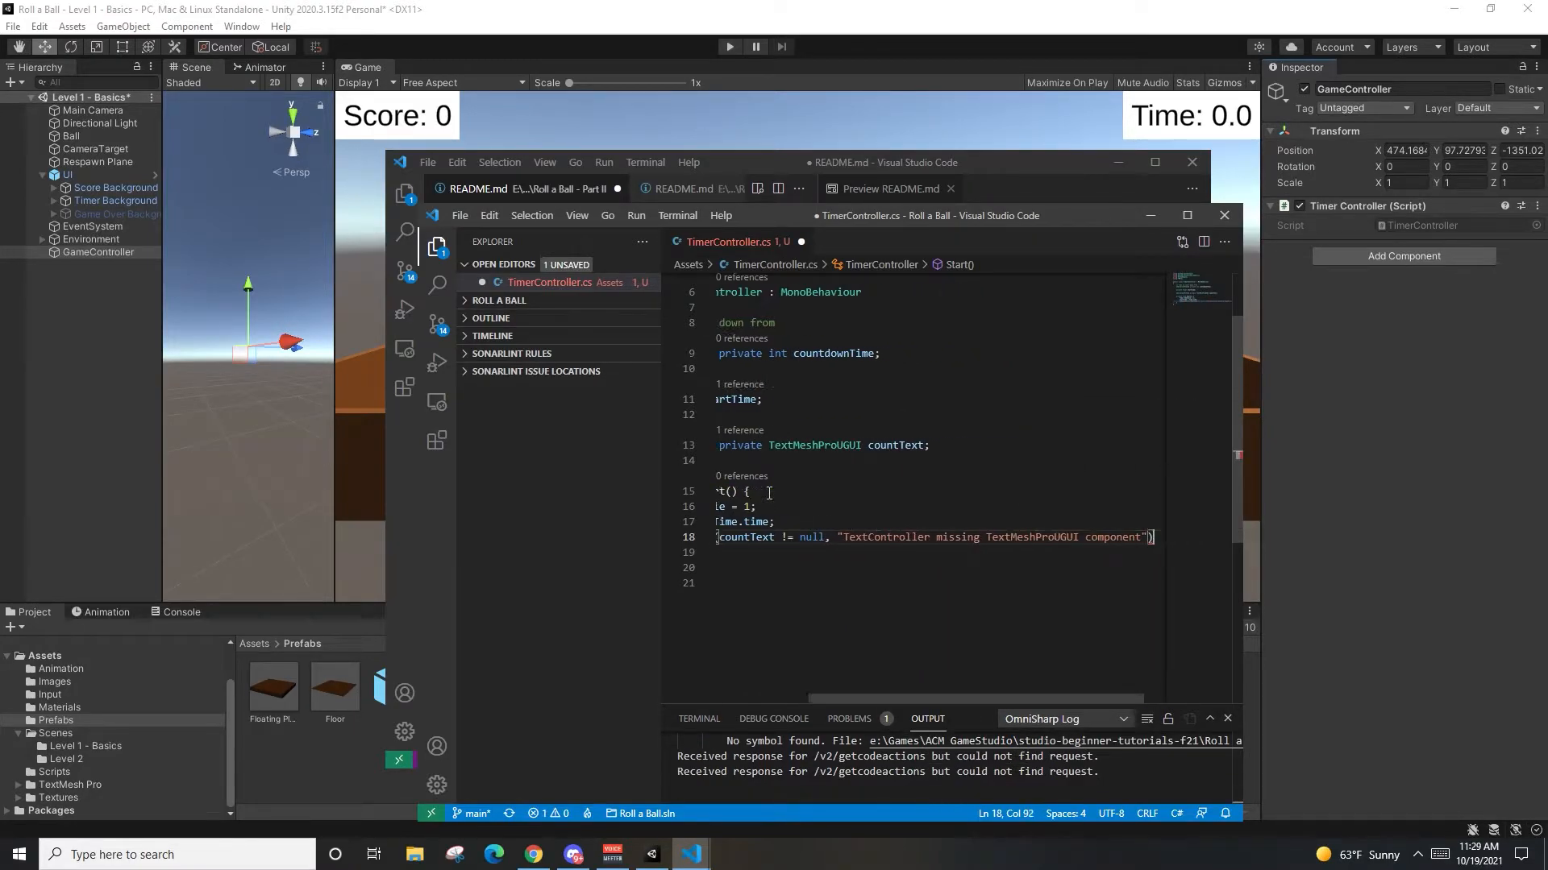
{"action": "type", "text": ";"}
{"action": "key", "text": "Return"}
{"action": "type", "text": "g"}
{"action": "key", "text": "BackSpace"}
{"action": "key", "text": "BackSpace"}
{"action": "key", "text": "BackSpace"}
{"action": "key", "text": "BackSpace"}
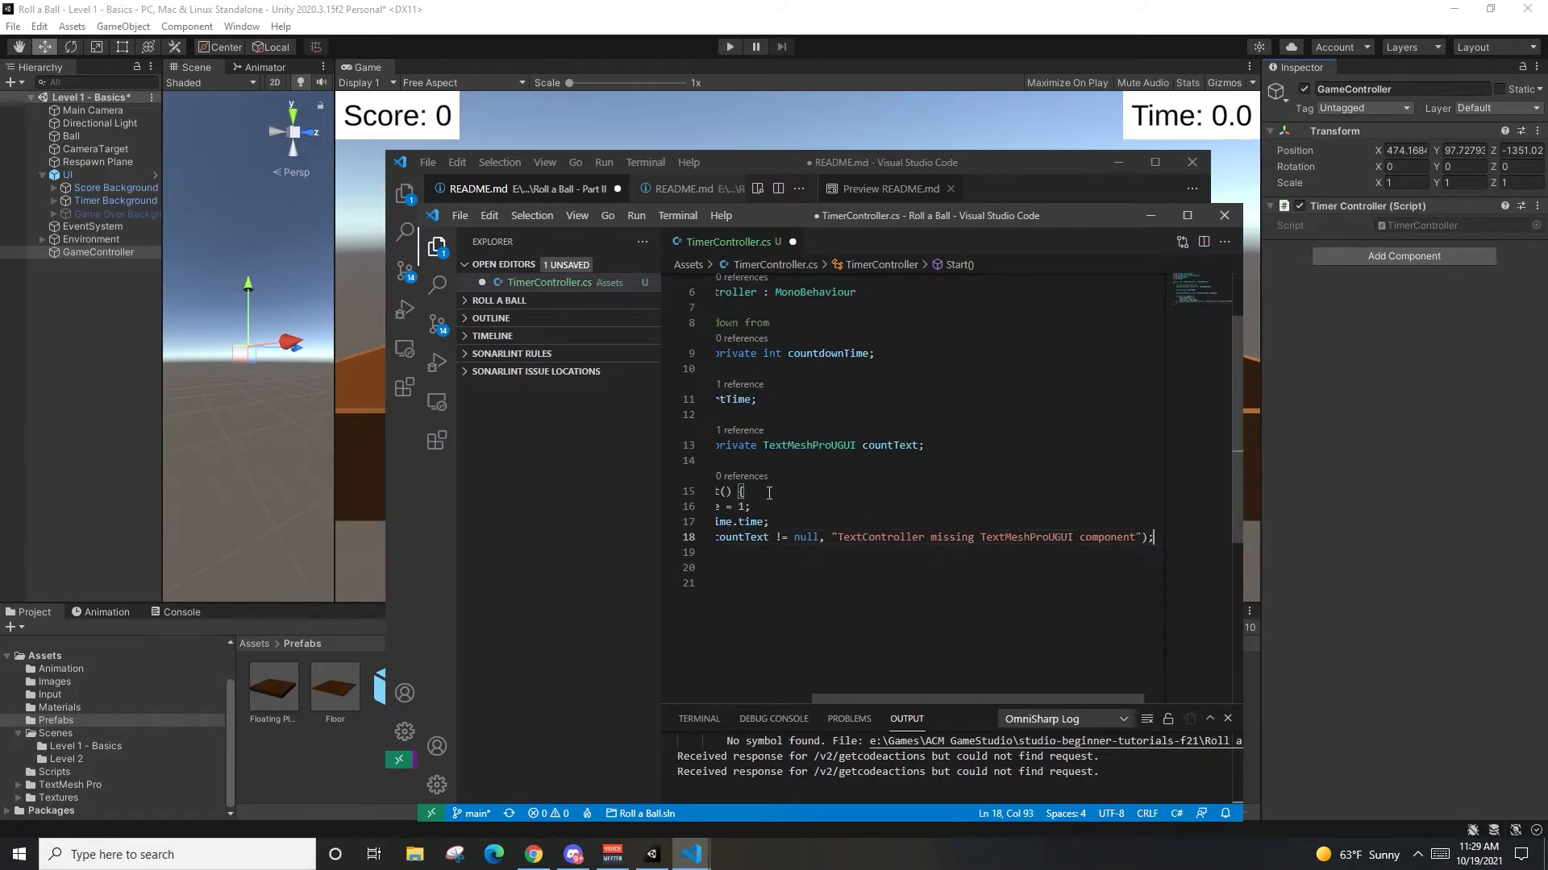
Step: Examine the Time.timeScale assignment in the Start method
{"action": "left_click_drag", "start_coordinate": [770, 493], "coordinate": [877, 513]}
{"action": "left_click", "coordinate": [770, 507]}
{"action": "left_click", "coordinate": [877, 510]}
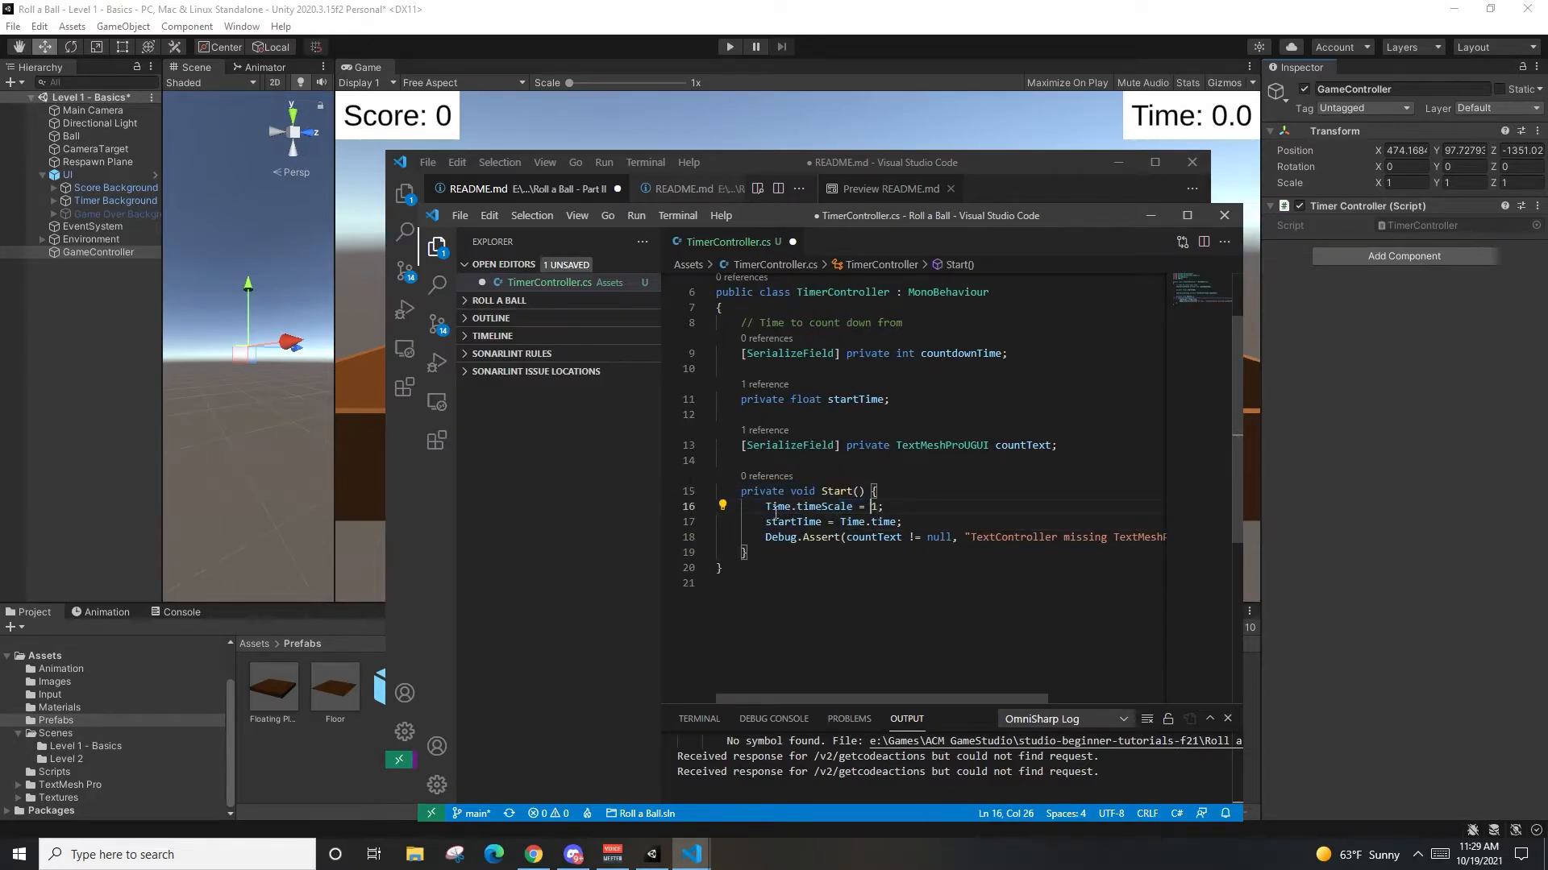
{"action": "left_click_drag", "start_coordinate": [762, 508], "coordinate": [884, 509]}
{"action": "left_click", "coordinate": [884, 508]}
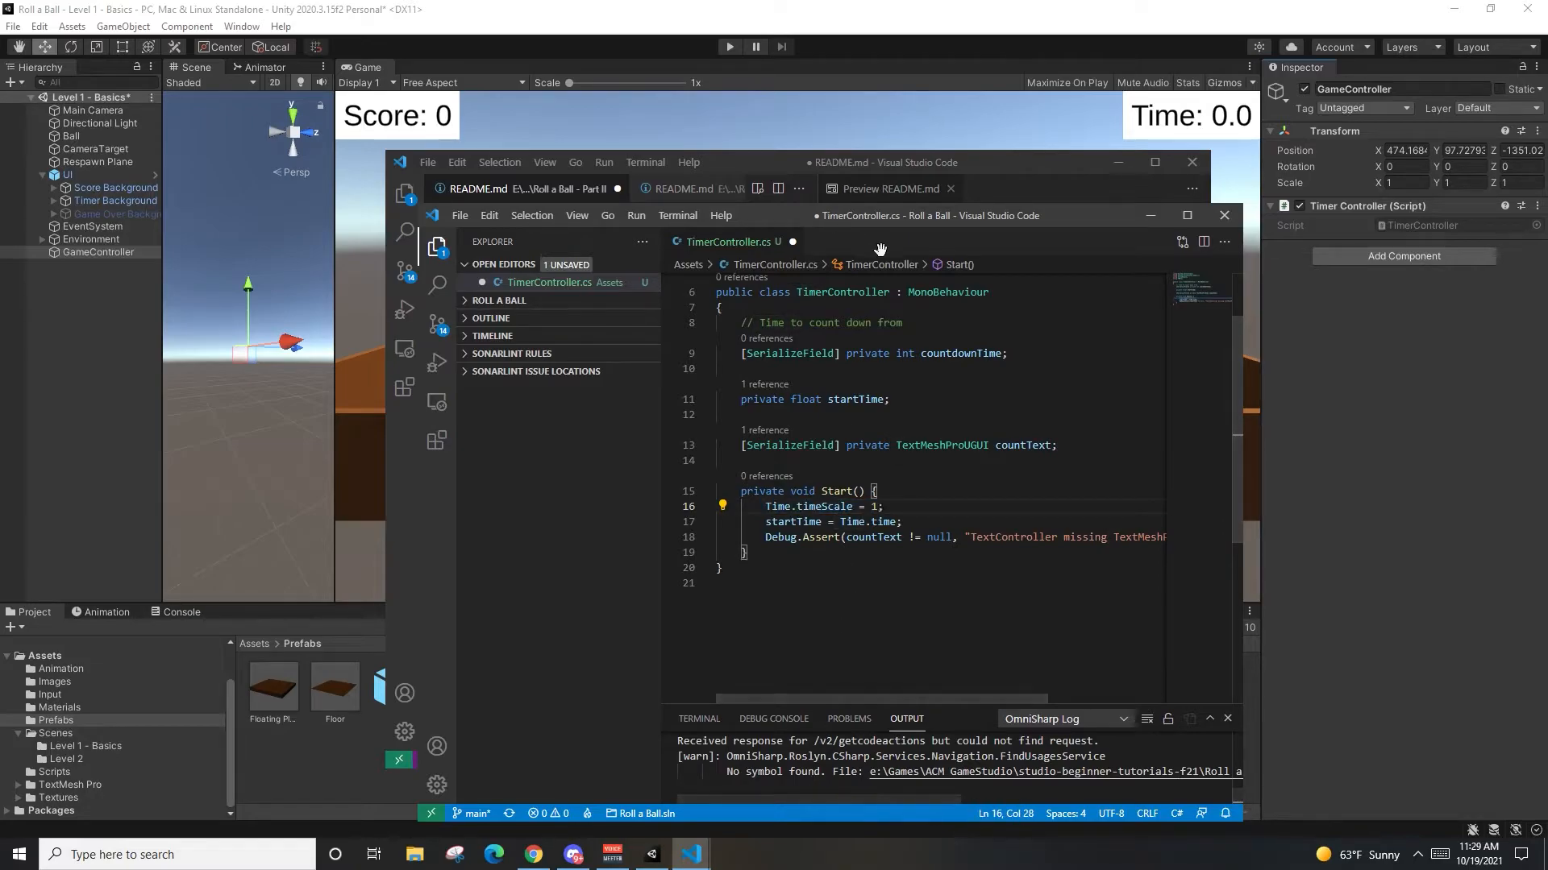
{"action": "left_click", "coordinate": [803, 594]}
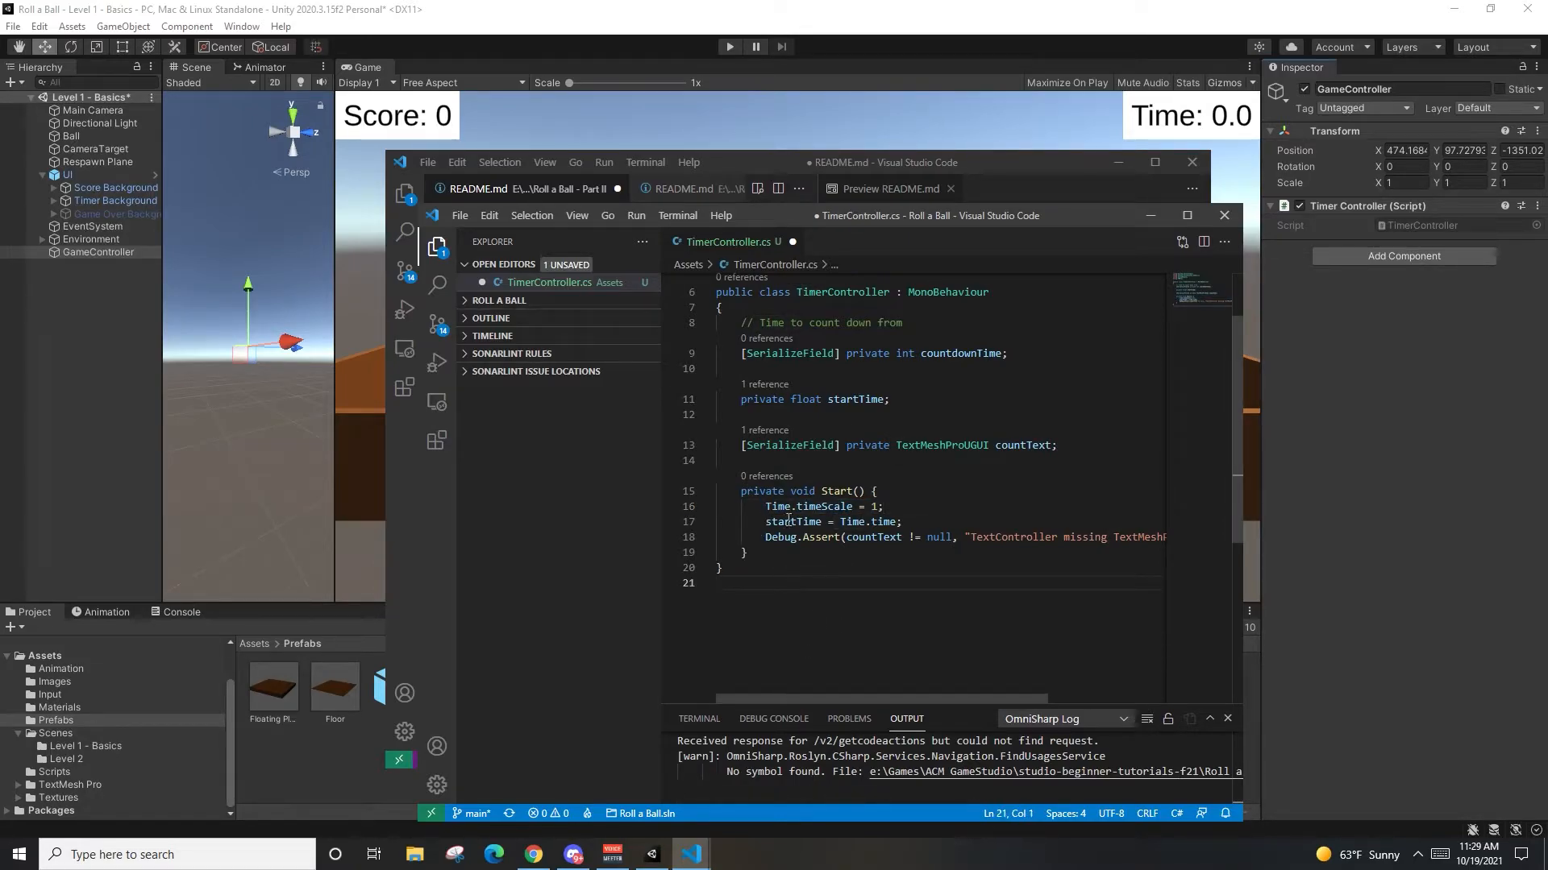
{"action": "left_click", "coordinate": [879, 511]}
{"action": "left_click", "coordinate": [839, 558]}
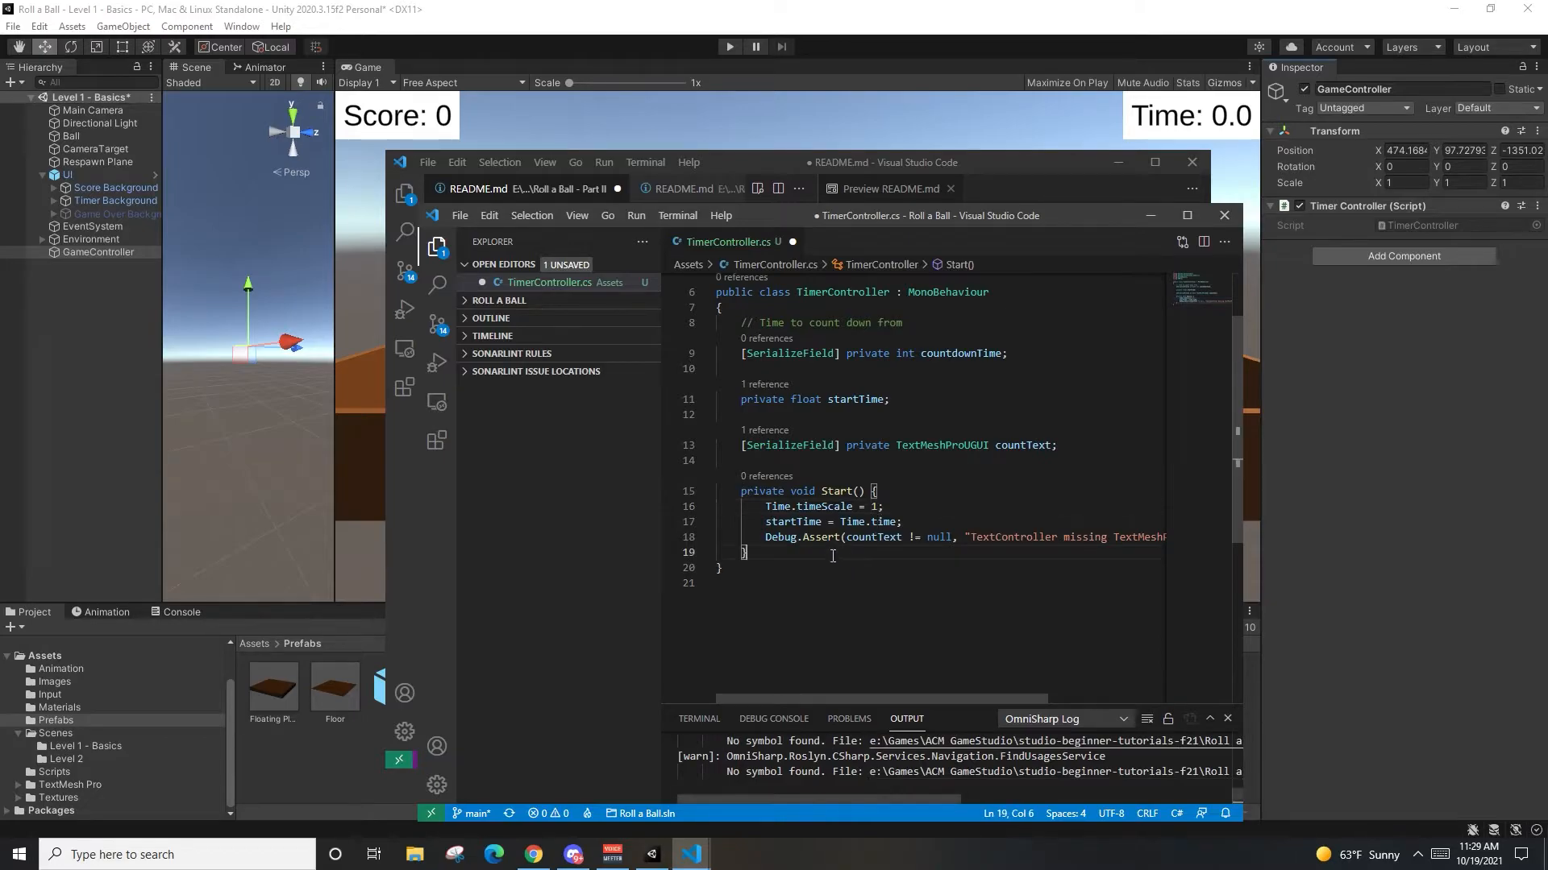
{"action": "scroll", "coordinate": [902, 564], "scroll_direction": "down", "scroll_amount": 2}
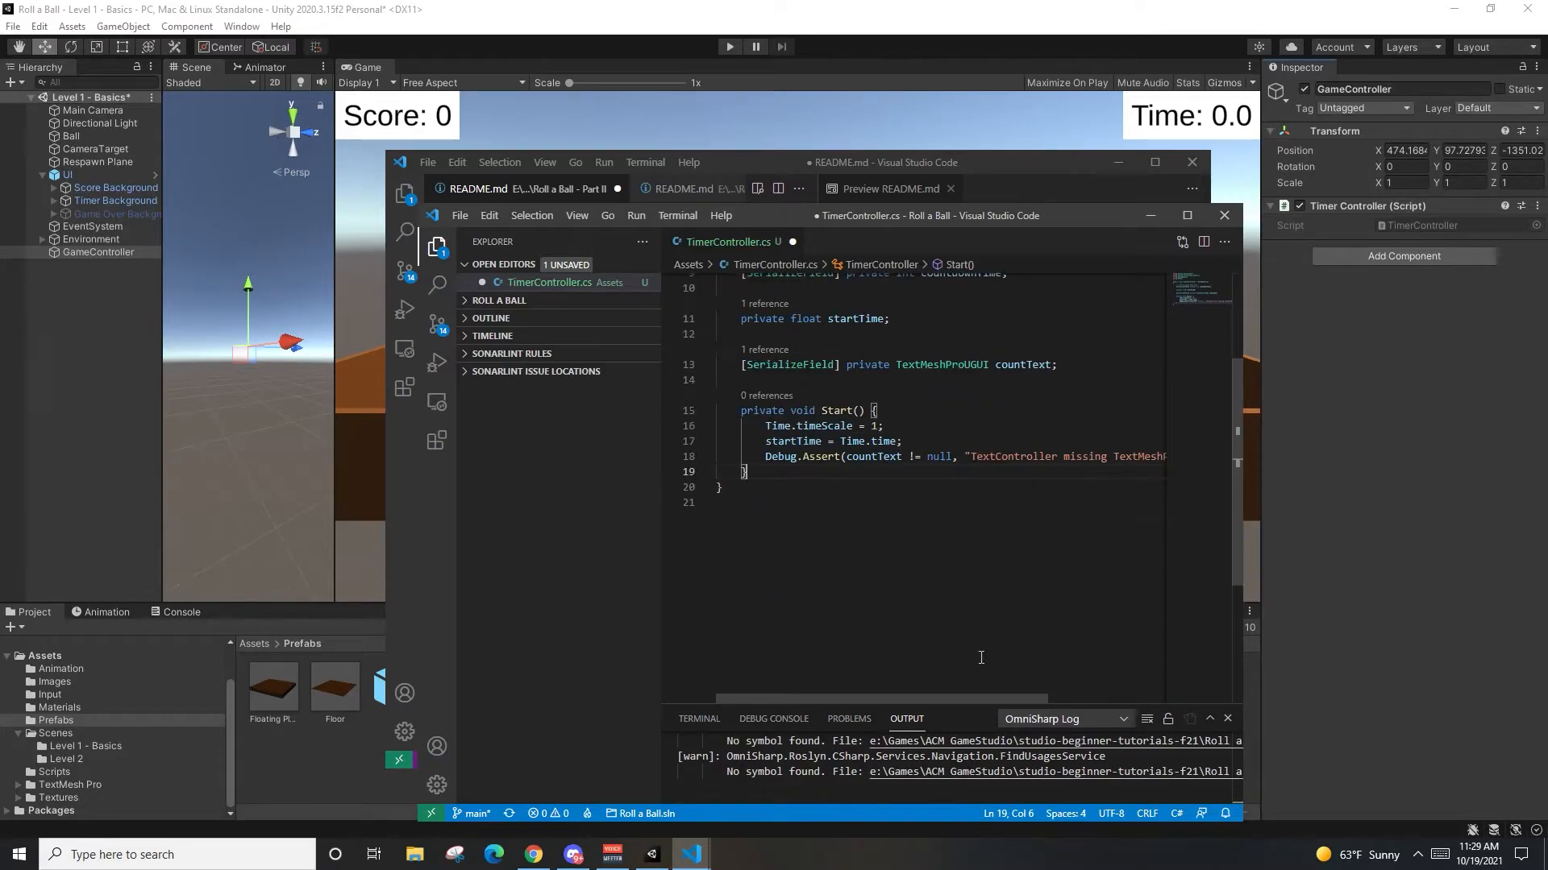
{"action": "left_click", "coordinate": [805, 430]}
{"action": "left_click_drag", "start_coordinate": [765, 429], "coordinate": [888, 427]}
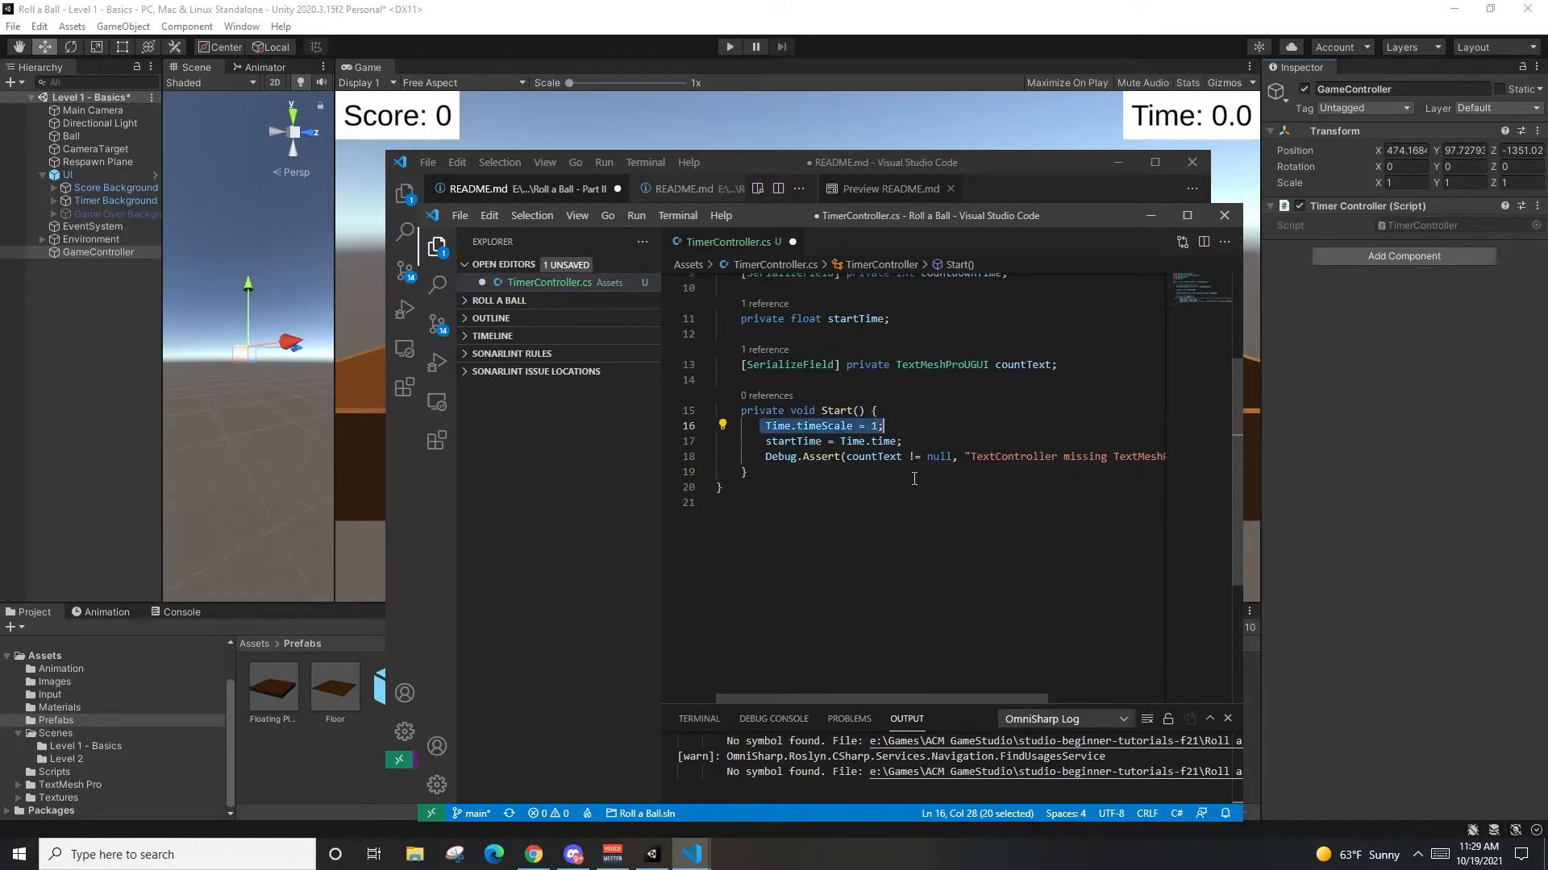
{"action": "left_click", "coordinate": [914, 478]}
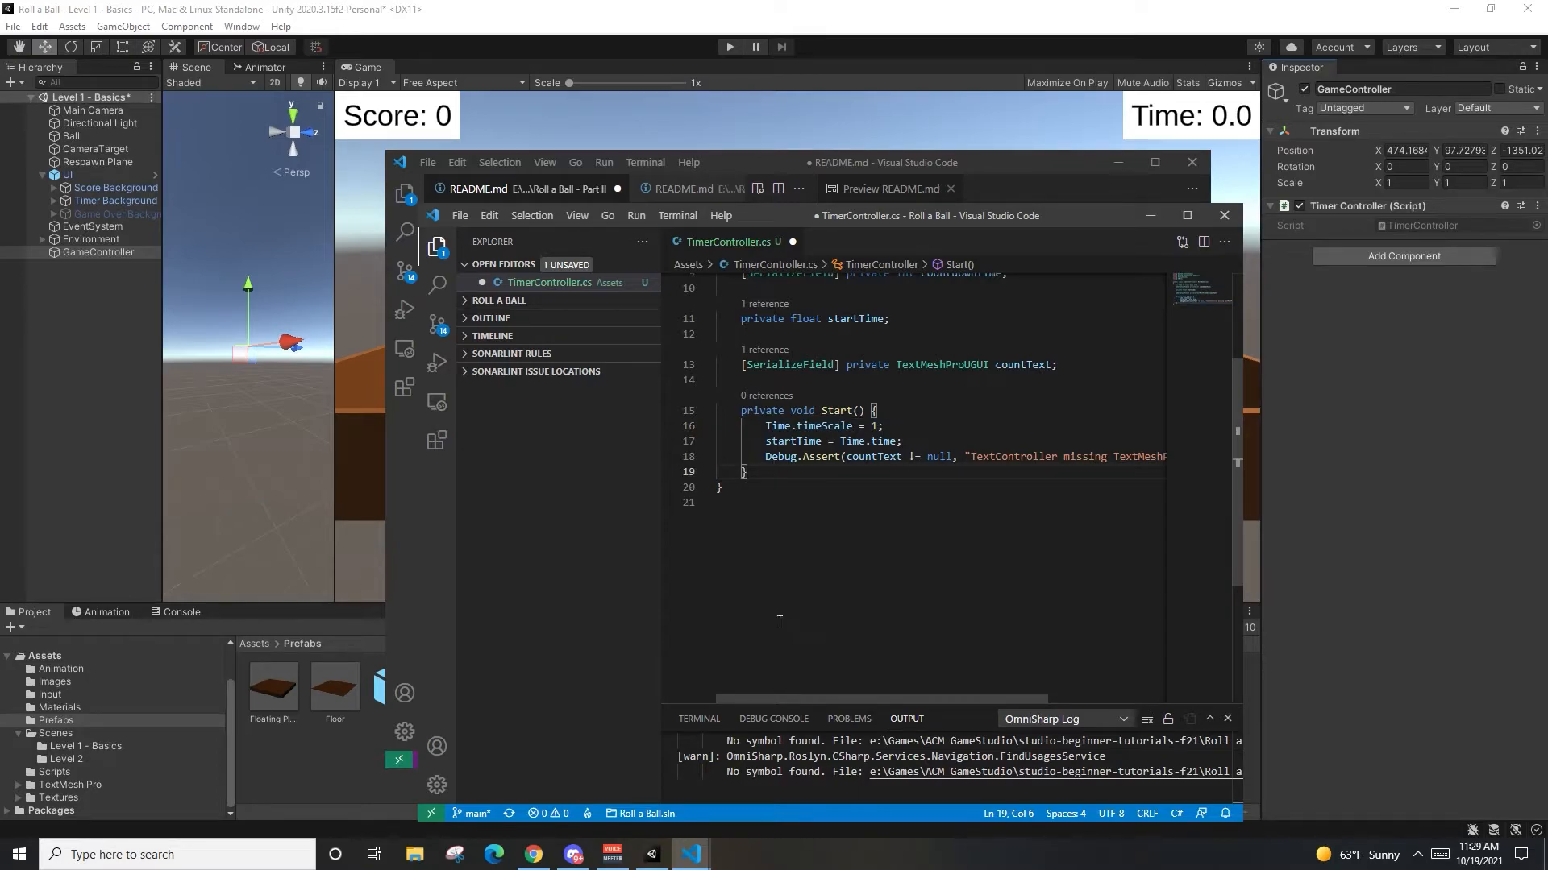
Step: Examine the assignment of Time.time to startTime together with the startTime field declaration
{"action": "scroll", "coordinate": [778, 608], "scroll_direction": "up", "scroll_amount": 1}
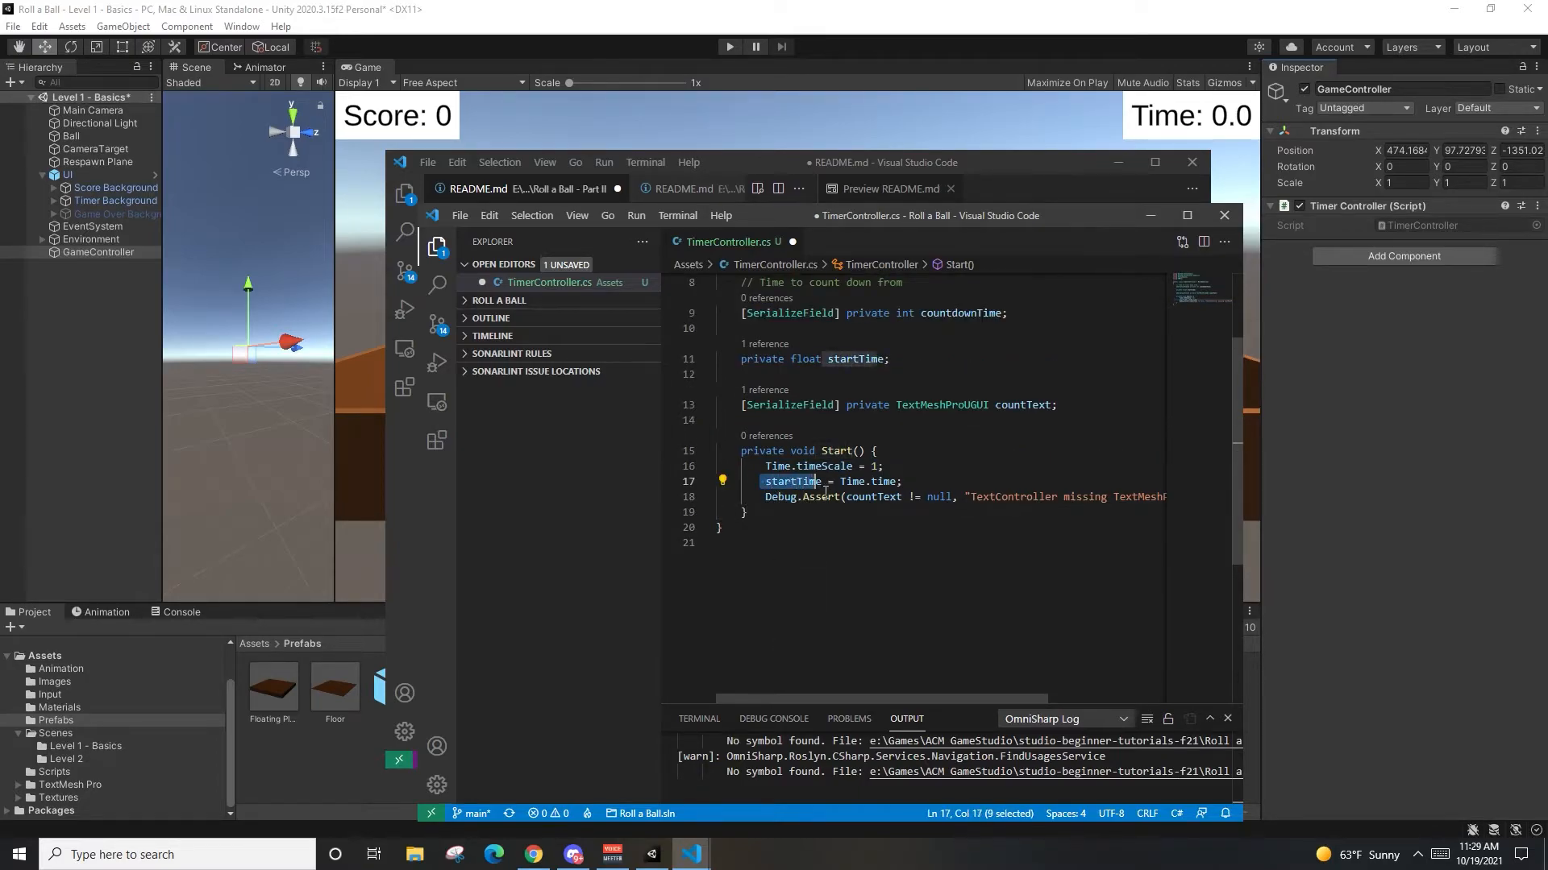
{"action": "scroll", "coordinate": [815, 592], "scroll_direction": "up", "scroll_amount": 2}
{"action": "left_click_drag", "start_coordinate": [840, 562], "coordinate": [888, 562]}
{"action": "scroll", "coordinate": [867, 662], "scroll_direction": "down", "scroll_amount": 1}
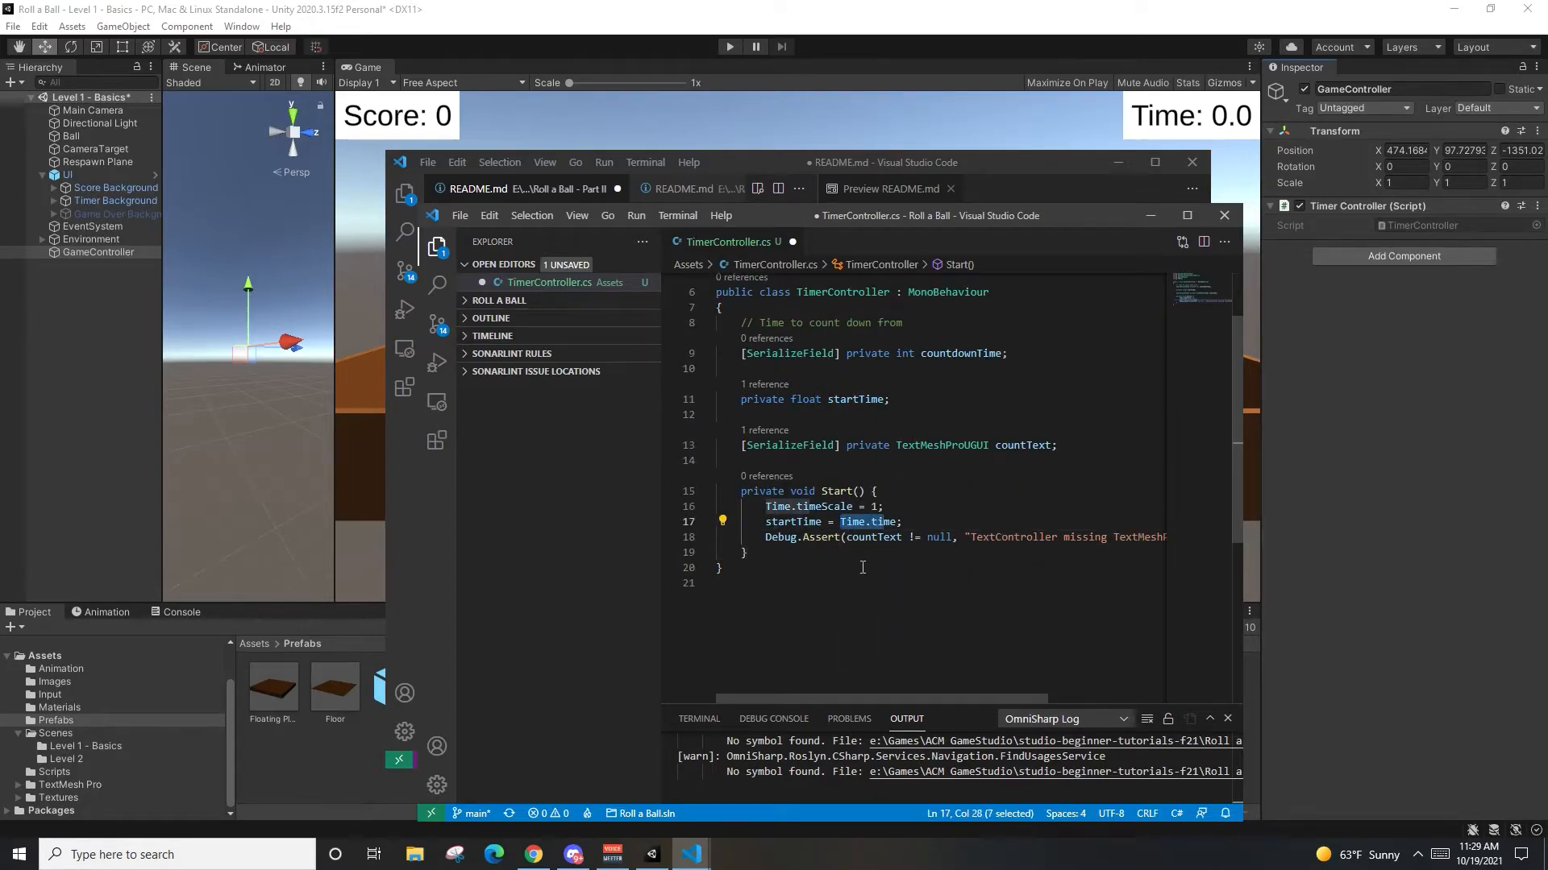
{"action": "left_click", "coordinate": [880, 522]}
{"action": "scroll", "coordinate": [817, 546], "scroll_direction": "up", "scroll_amount": 1}
{"action": "scroll", "coordinate": [818, 546], "scroll_direction": "down", "scroll_amount": 1}
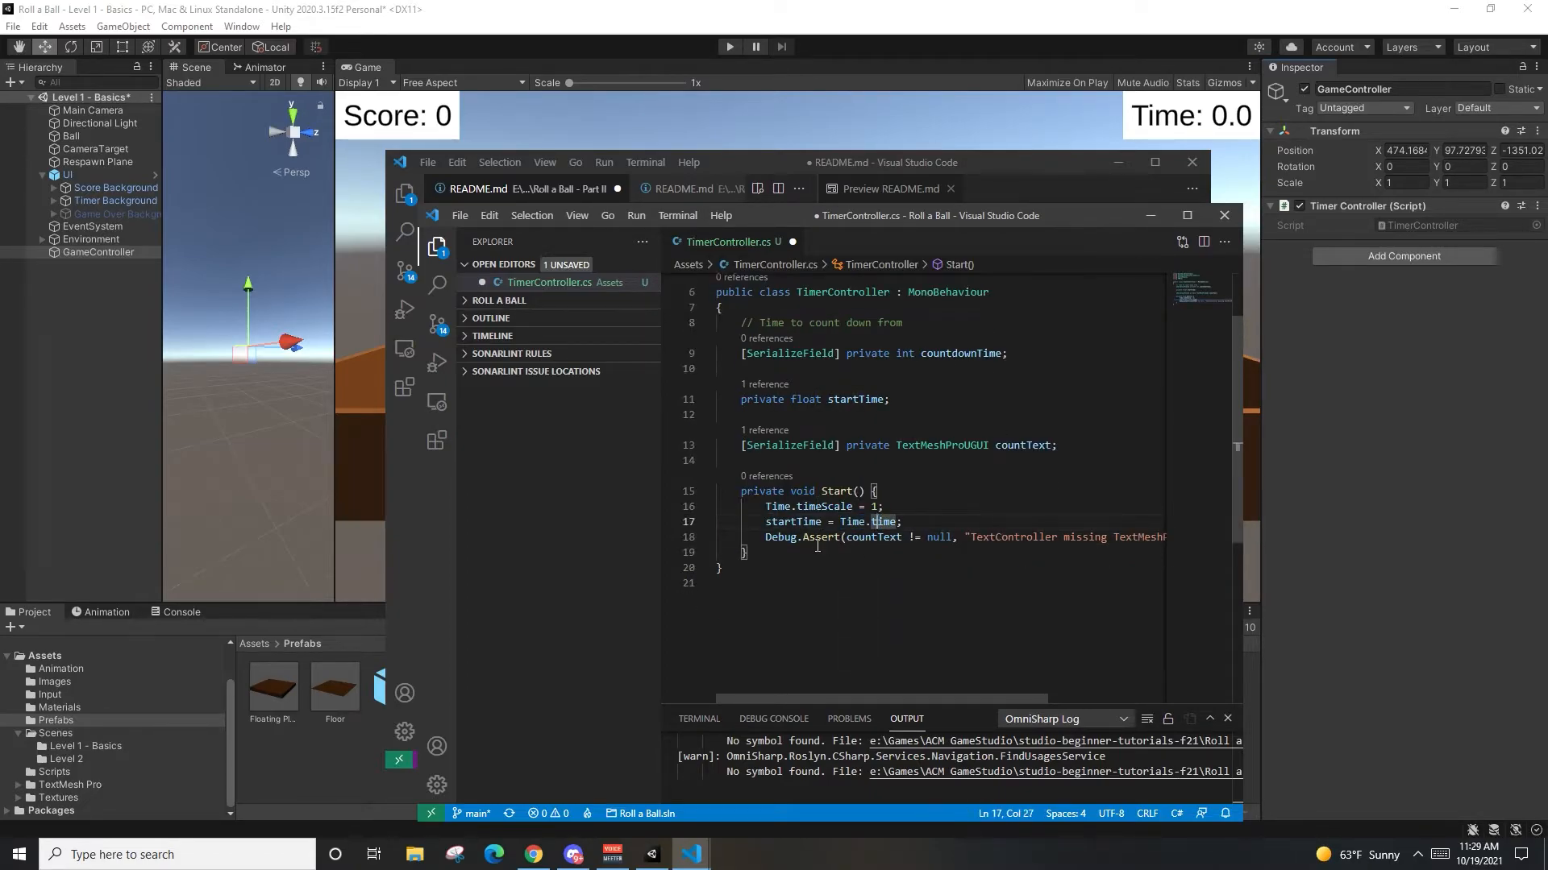
{"action": "left_click_drag", "start_coordinate": [904, 403], "coordinate": [753, 403]}
Step: Examine the Debug.Assert line in Start, including its null condition and the full message
{"action": "left_click", "coordinate": [815, 539]}
{"action": "left_click_drag", "start_coordinate": [778, 540], "coordinate": [786, 540]}
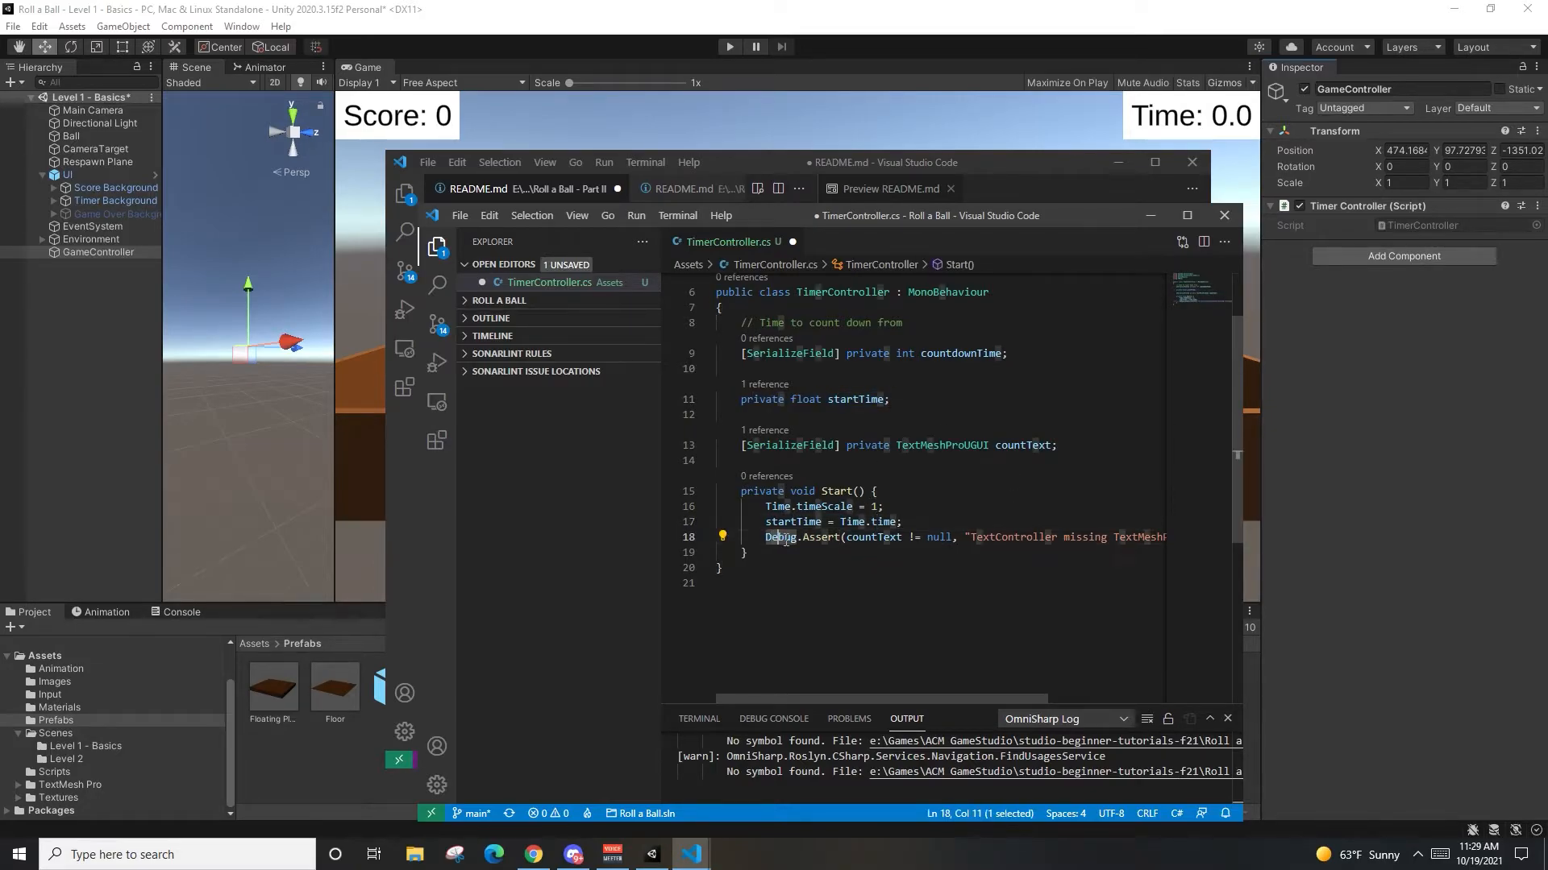
{"action": "left_click", "coordinate": [779, 538]}
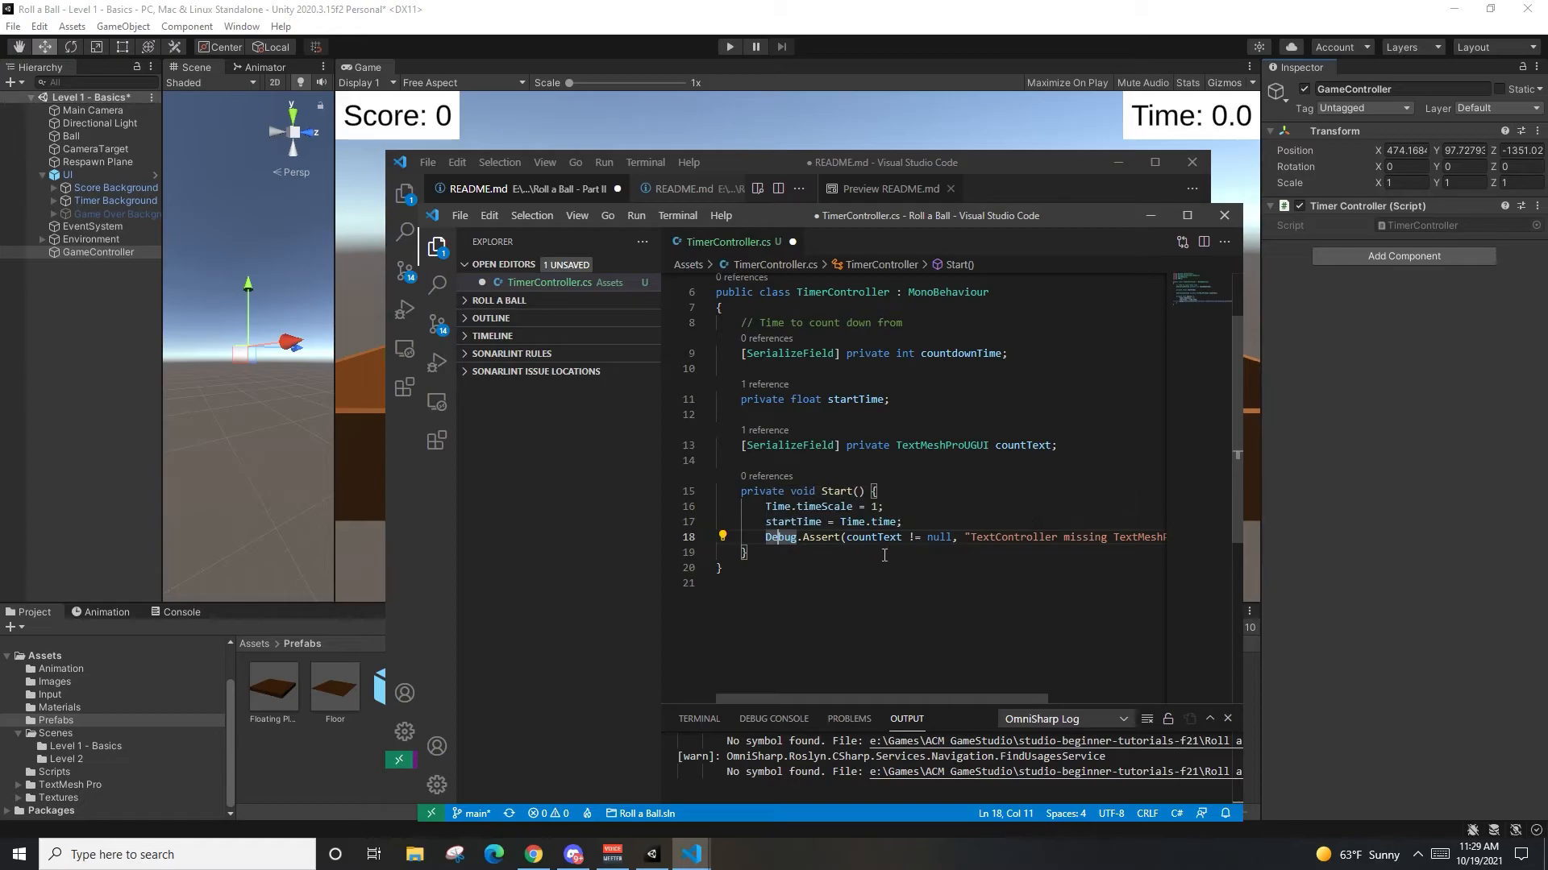
{"action": "scroll", "coordinate": [906, 559], "scroll_direction": "up", "scroll_amount": 1}
{"action": "scroll", "coordinate": [901, 557], "scroll_direction": "down", "scroll_amount": 1}
{"action": "left_click", "coordinate": [866, 555]}
{"action": "scroll", "coordinate": [854, 551], "scroll_direction": "up", "scroll_amount": 1}
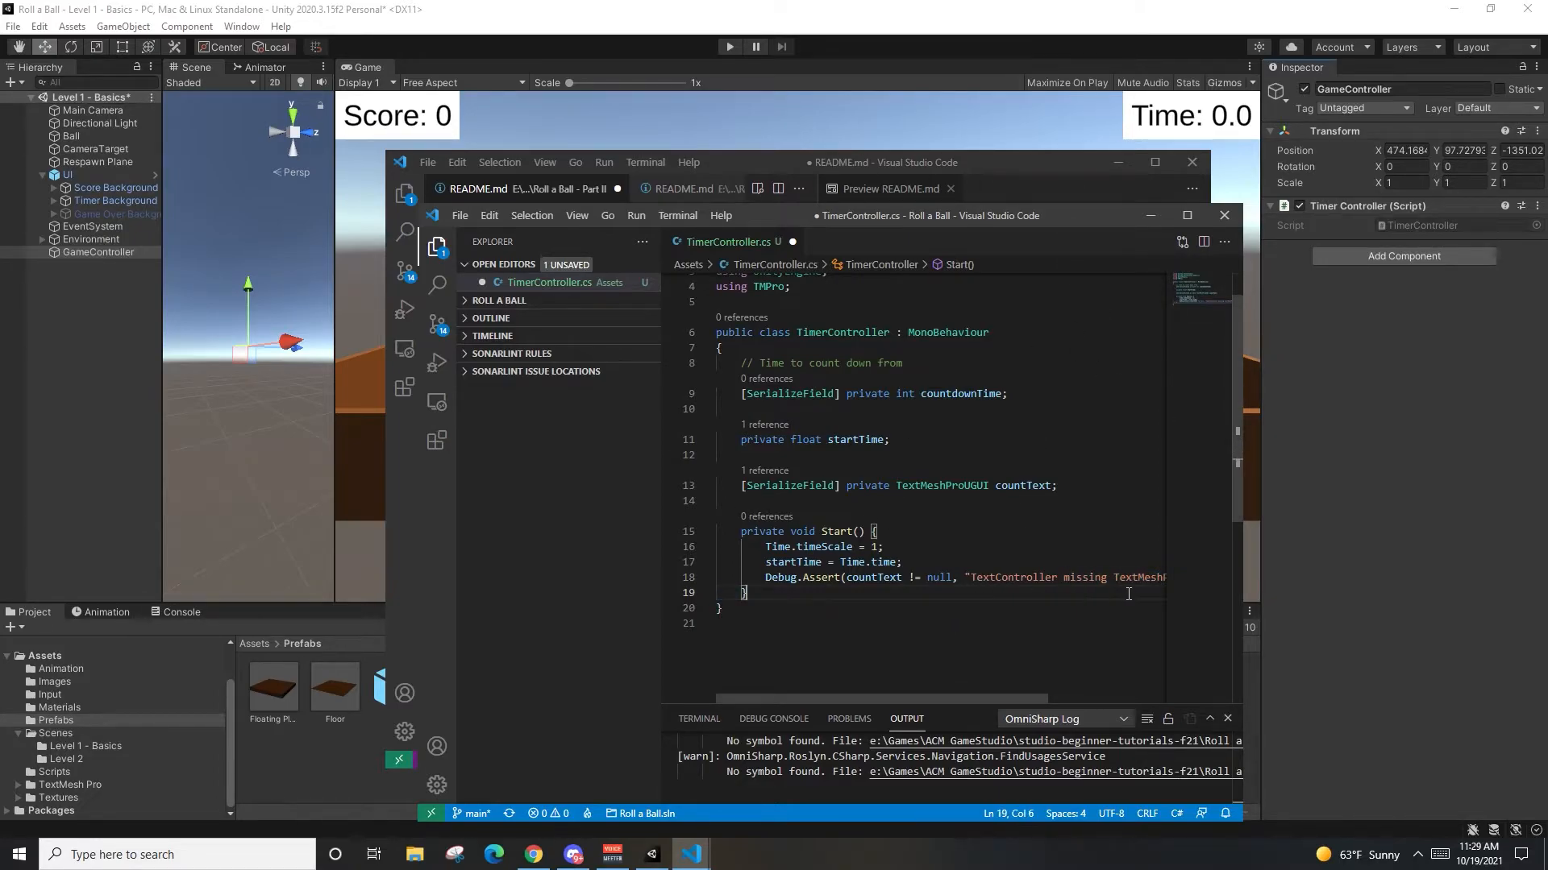
{"action": "scroll", "coordinate": [1128, 594], "scroll_direction": "right", "scroll_amount": 3}
{"action": "left_click", "coordinate": [1042, 577]}
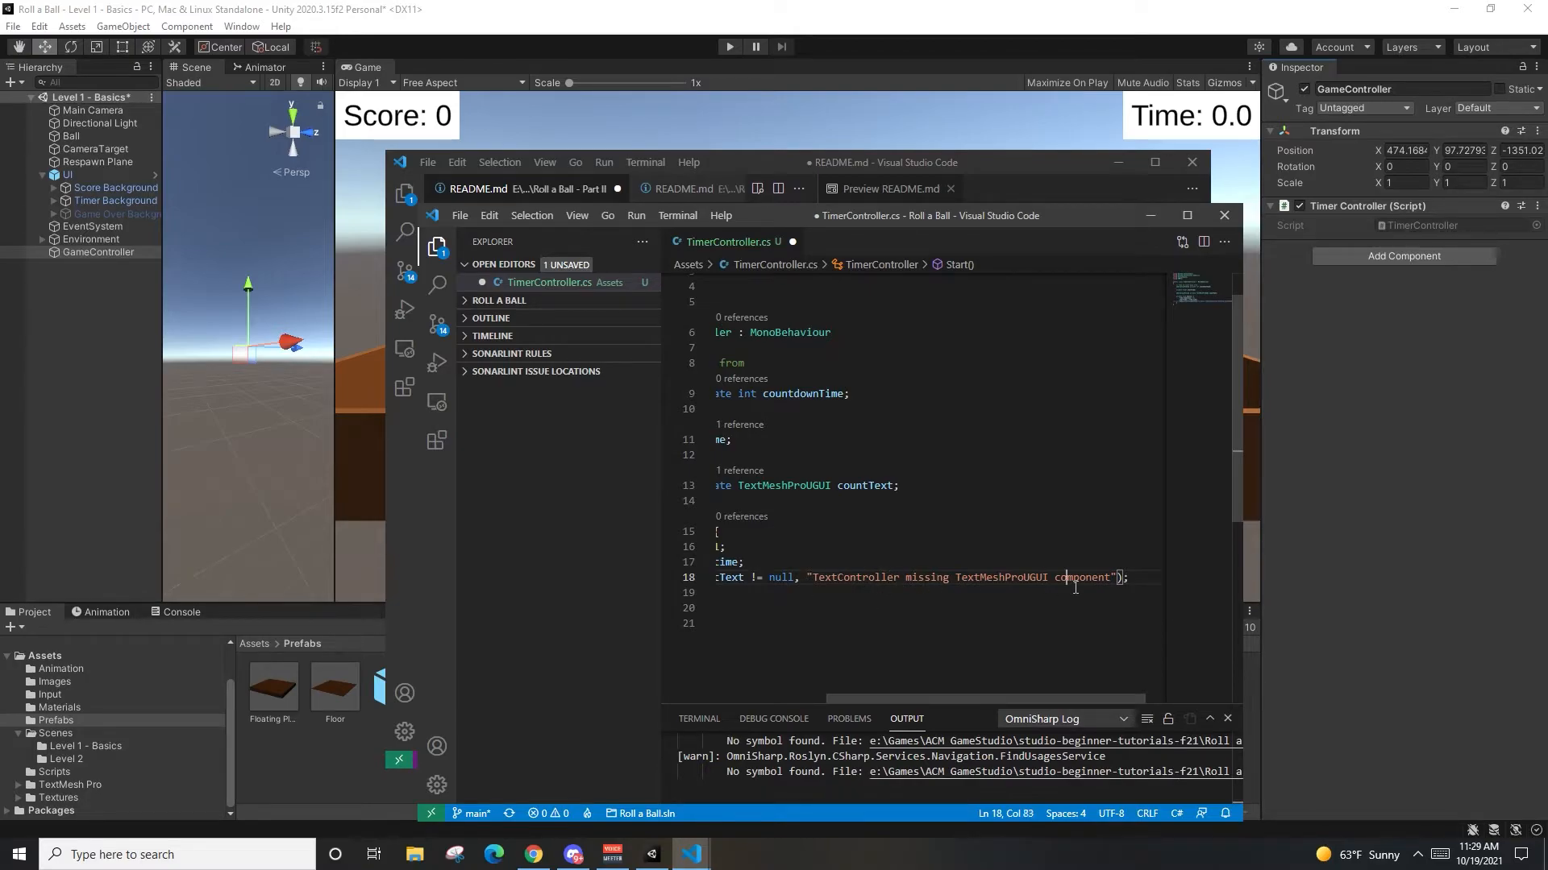
Step: Add a "private void Update()" method after Start containing "float timeElapsed = Time.time - startTime;"
{"action": "left_click", "coordinate": [812, 594]}
{"action": "key", "text": "Return"}
{"action": "key", "text": "Return"}
{"action": "type", "text": "private void Update"}
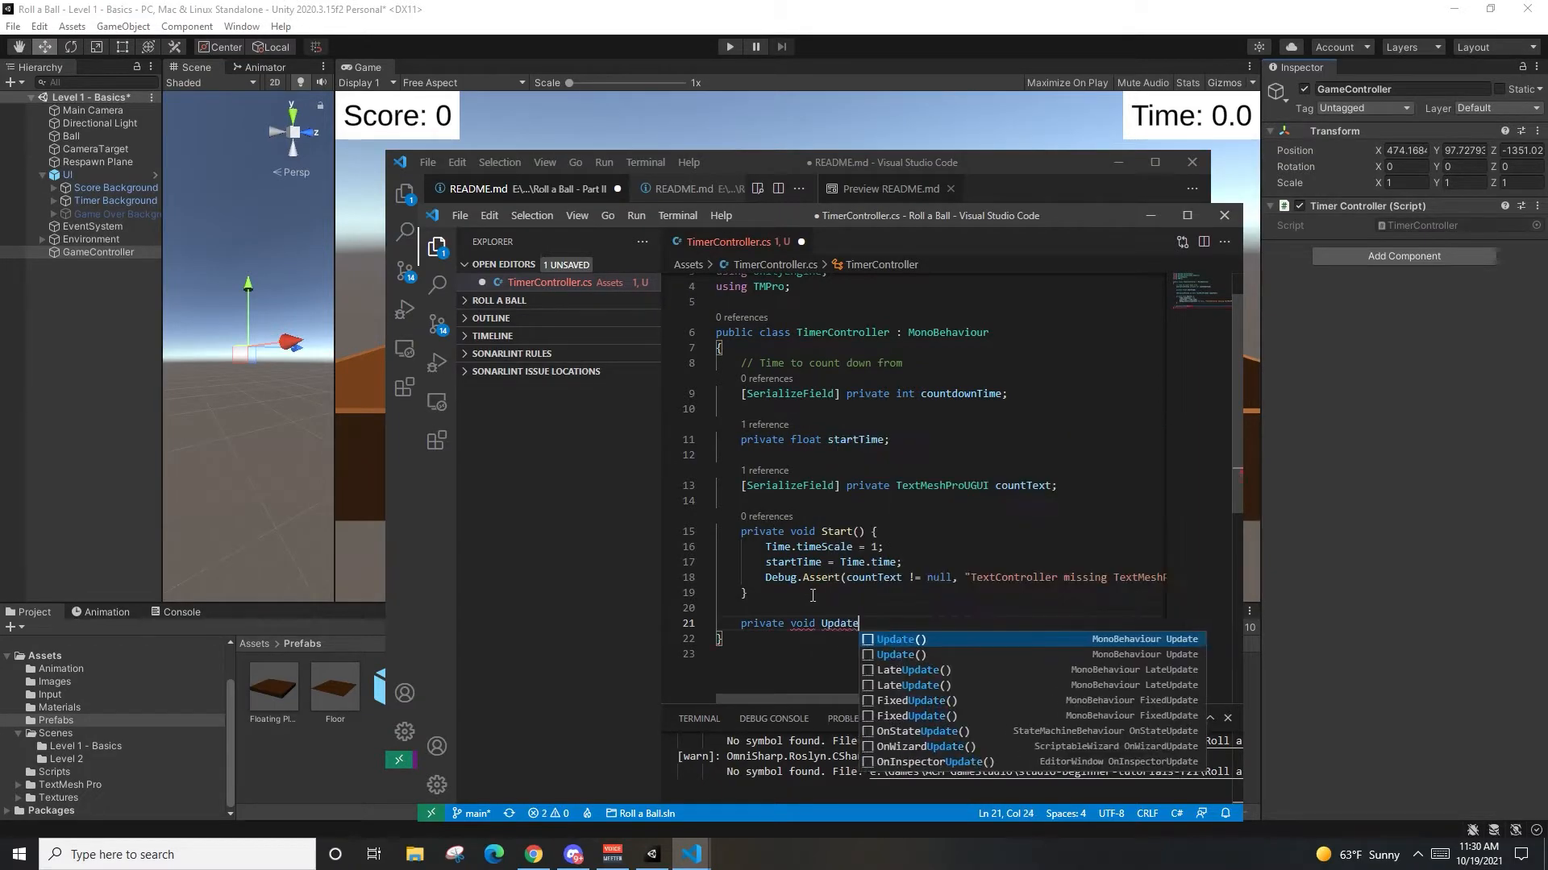
{"action": "key", "text": "Return"}
{"action": "type", "text": "float timeElapsed = Time.time - startTime;"}
Step: Declare "int timeRemaining;" in Update and, if timeElapsed < countdownTime, assign it "(int) (countdownTime - timeElapsed)"
{"action": "key", "text": "Return"}
{"action": "key", "text": "Return"}
{"action": "type", "text": "int timeRemaining;"}
{"action": "key", "text": "Return"}
{"action": "type", "text": "if (timeElapsed < countdownTime)"}
{"action": "key", "text": "Return"}
{"action": "type", "text": "{"}
{"action": "key", "text": "Return"}
{"action": "type", "text": "timeRemaining = (int) (countdownTime - ti"}
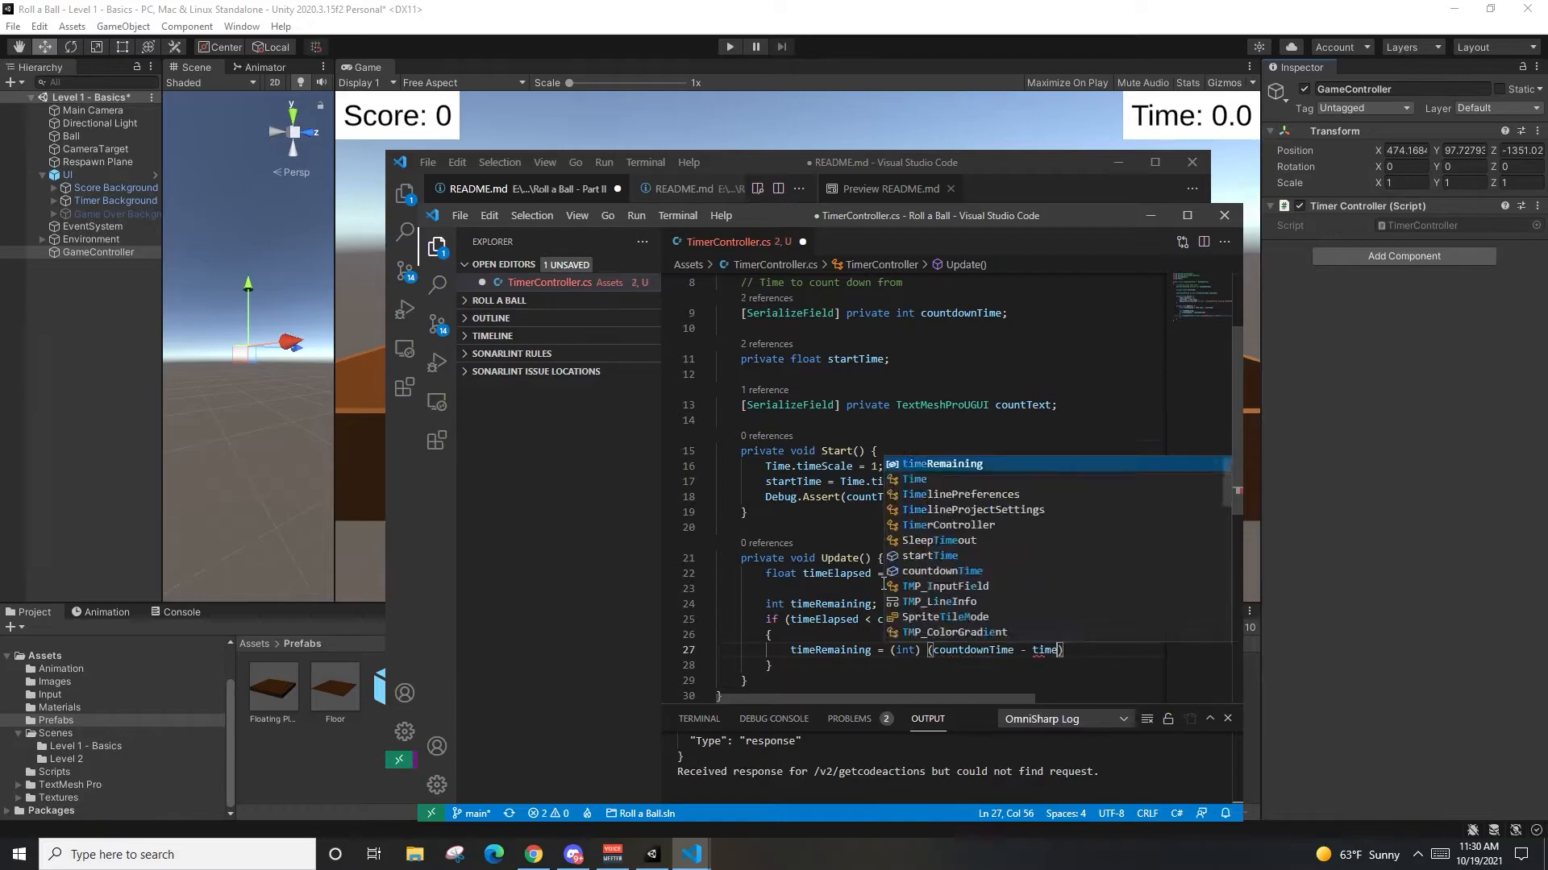
{"action": "type", "text": "meElapsed);"}
{"action": "key", "text": "Down"}
Step: Add an else branch with "timeRemaining = 0; // Time reamining cannot go negative" and "Destroy(this);"
{"action": "key", "text": "Return"}
{"action": "type", "text": "else {"}
{"action": "key", "text": "Return"}
{"action": "type", "text": "timeRemaining = 0; // Time ran out"}
{"action": "key", "text": "Return"}
{"action": "type", "text": "Destroy(this);"}
{"action": "key", "text": "Down"}
Step: Add "countText.text = string.Format("{0:D2}:{1:D2}", timeRemaining / 60, timeRemaining % 60);" at the end of Update and save the script
{"action": "key", "text": "Return"}
{"action": "key", "text": "Return"}
{"action": "type", "text": "countText.text = string.Format(\"{0:D"}
{"action": "type", "text": "2}:{1:D2}\", timeRemaining / 60, timeRemaining % 60);"}
{"action": "key", "text": "ctrl+s"}
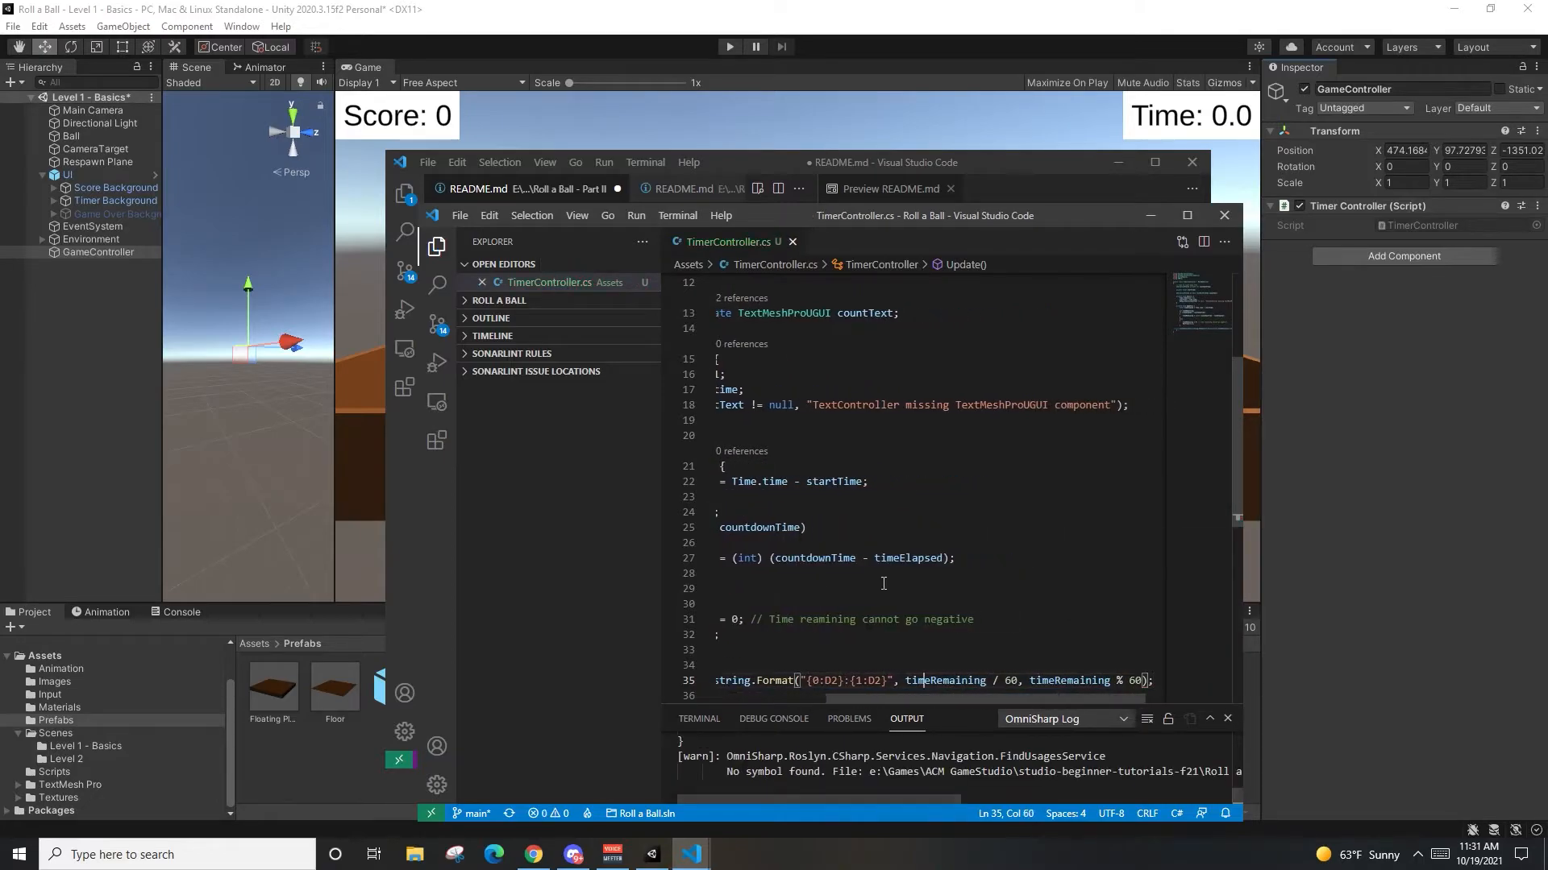
Step: Review the Update method's timeElapsed calculation alongside the startTime field and the Start method
{"action": "key", "text": "Left"}
{"action": "key", "text": "Left"}
{"action": "key", "text": "Left"}
{"action": "key", "text": "Left"}
{"action": "key", "text": "Left"}
{"action": "key", "text": "Left"}
{"action": "key", "text": "Left"}
{"action": "key", "text": "Left"}
{"action": "key", "text": "Left"}
{"action": "key", "text": "Left"}
{"action": "key", "text": "Left"}
{"action": "key", "text": "Left"}
{"action": "key", "text": "Left"}
{"action": "key", "text": "Left"}
{"action": "key", "text": "Left"}
{"action": "key", "text": "Left"}
{"action": "key", "text": "Left"}
{"action": "key", "text": "Left"}
{"action": "key", "text": "Left"}
{"action": "key", "text": "Left"}
{"action": "key", "text": "Up"}
{"action": "key", "text": "Up"}
{"action": "scroll", "coordinate": [884, 489], "scroll_direction": "down", "scroll_amount": 2}
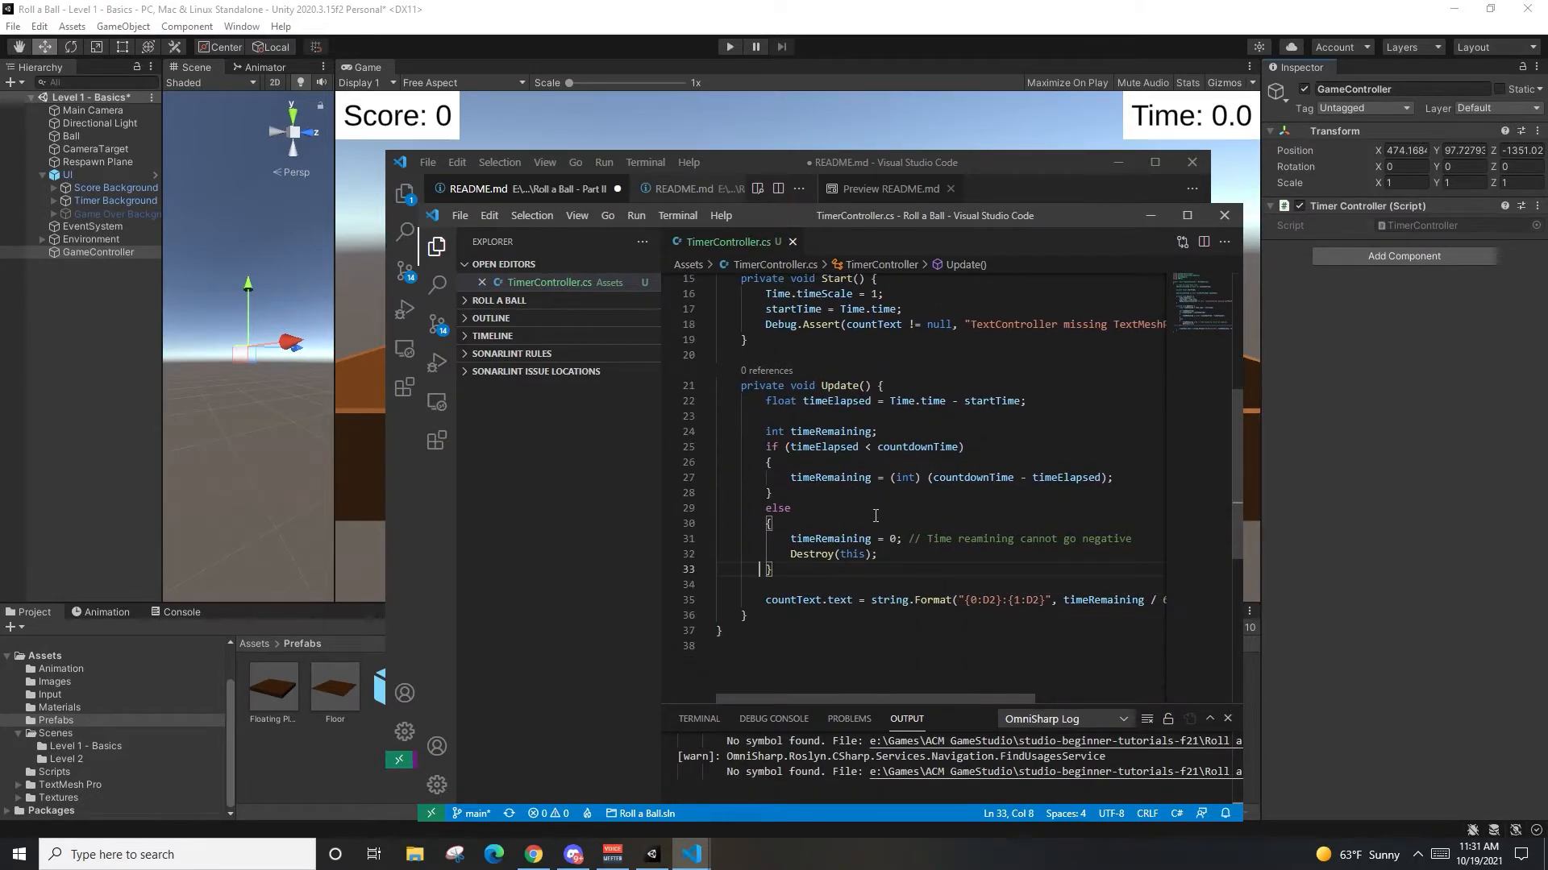
{"action": "left_click", "coordinate": [875, 495]}
{"action": "scroll", "coordinate": [875, 495], "scroll_direction": "up", "scroll_amount": 2}
{"action": "scroll", "coordinate": [781, 503], "scroll_direction": "up", "scroll_amount": 1}
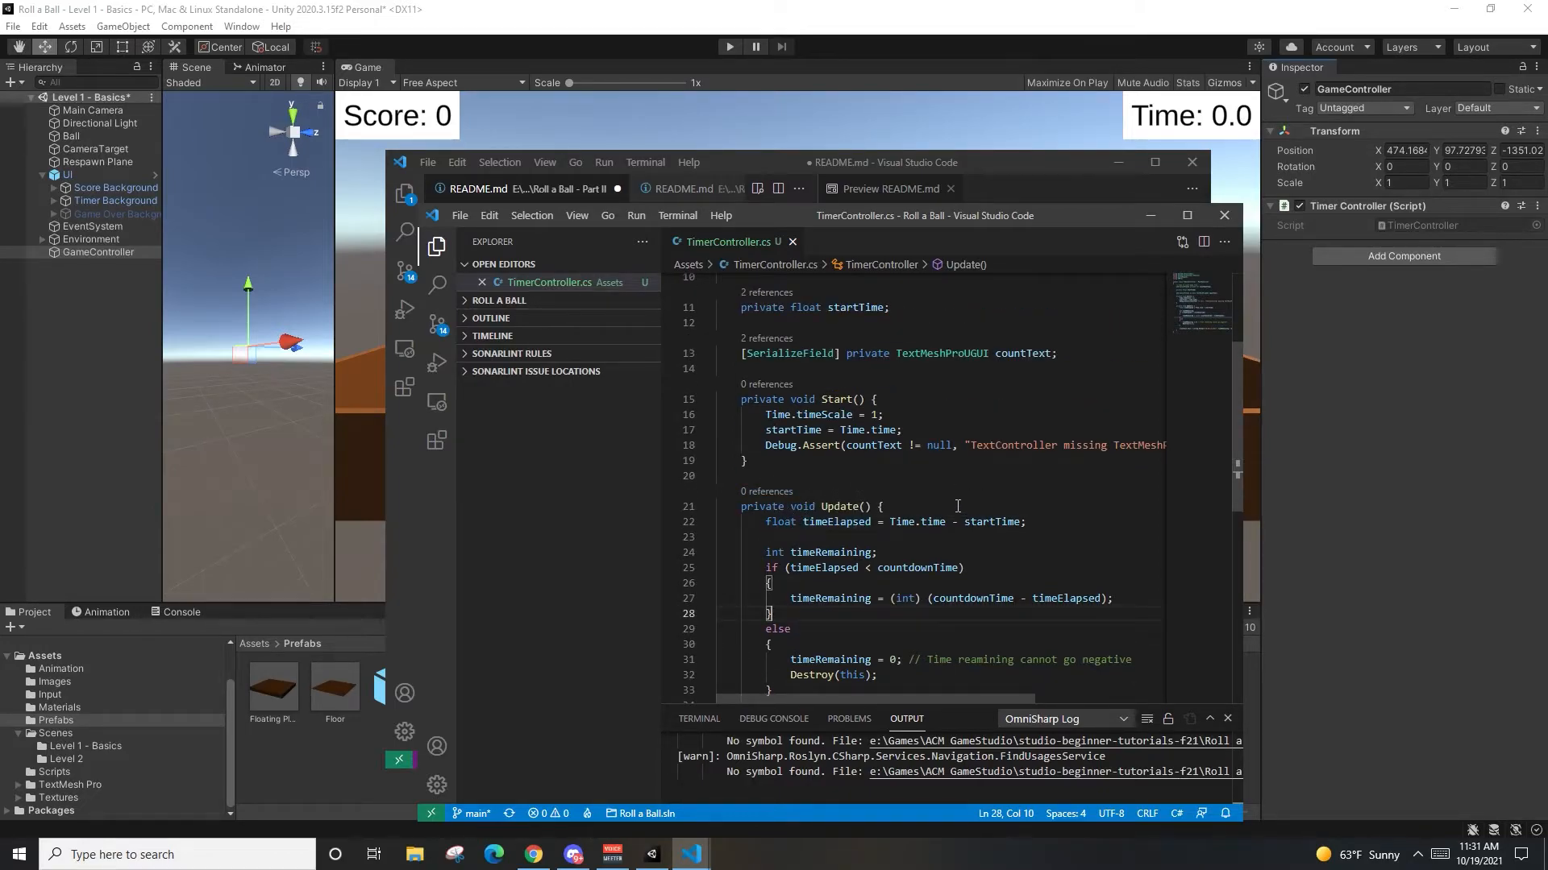
{"action": "scroll", "coordinate": [939, 542], "scroll_direction": "up", "scroll_amount": 2}
{"action": "scroll", "coordinate": [896, 562], "scroll_direction": "down", "scroll_amount": 2}
{"action": "left_click", "coordinate": [814, 568]}
{"action": "scroll", "coordinate": [842, 586], "scroll_direction": "down", "scroll_amount": 1}
{"action": "left_click", "coordinate": [842, 578]}
{"action": "scroll", "coordinate": [841, 580], "scroll_direction": "down", "scroll_amount": 1}
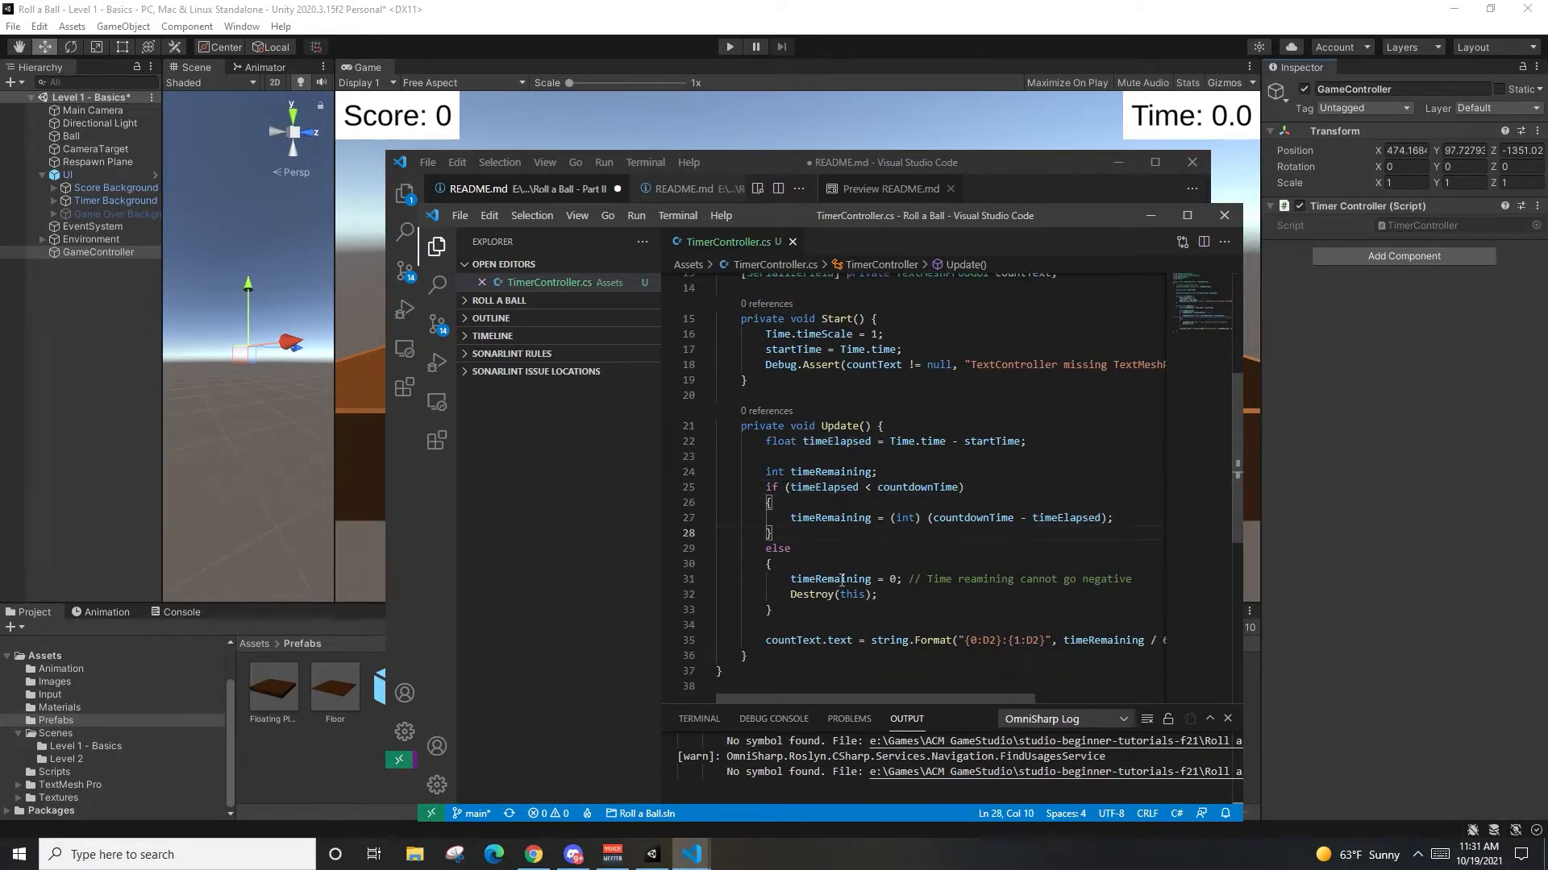
Step: Review the if and else branches in Update that calculate timeRemaining or reset it and destroy the script component
{"action": "left_click", "coordinate": [850, 550]}
{"action": "scroll", "coordinate": [854, 556], "scroll_direction": "up", "scroll_amount": 1}
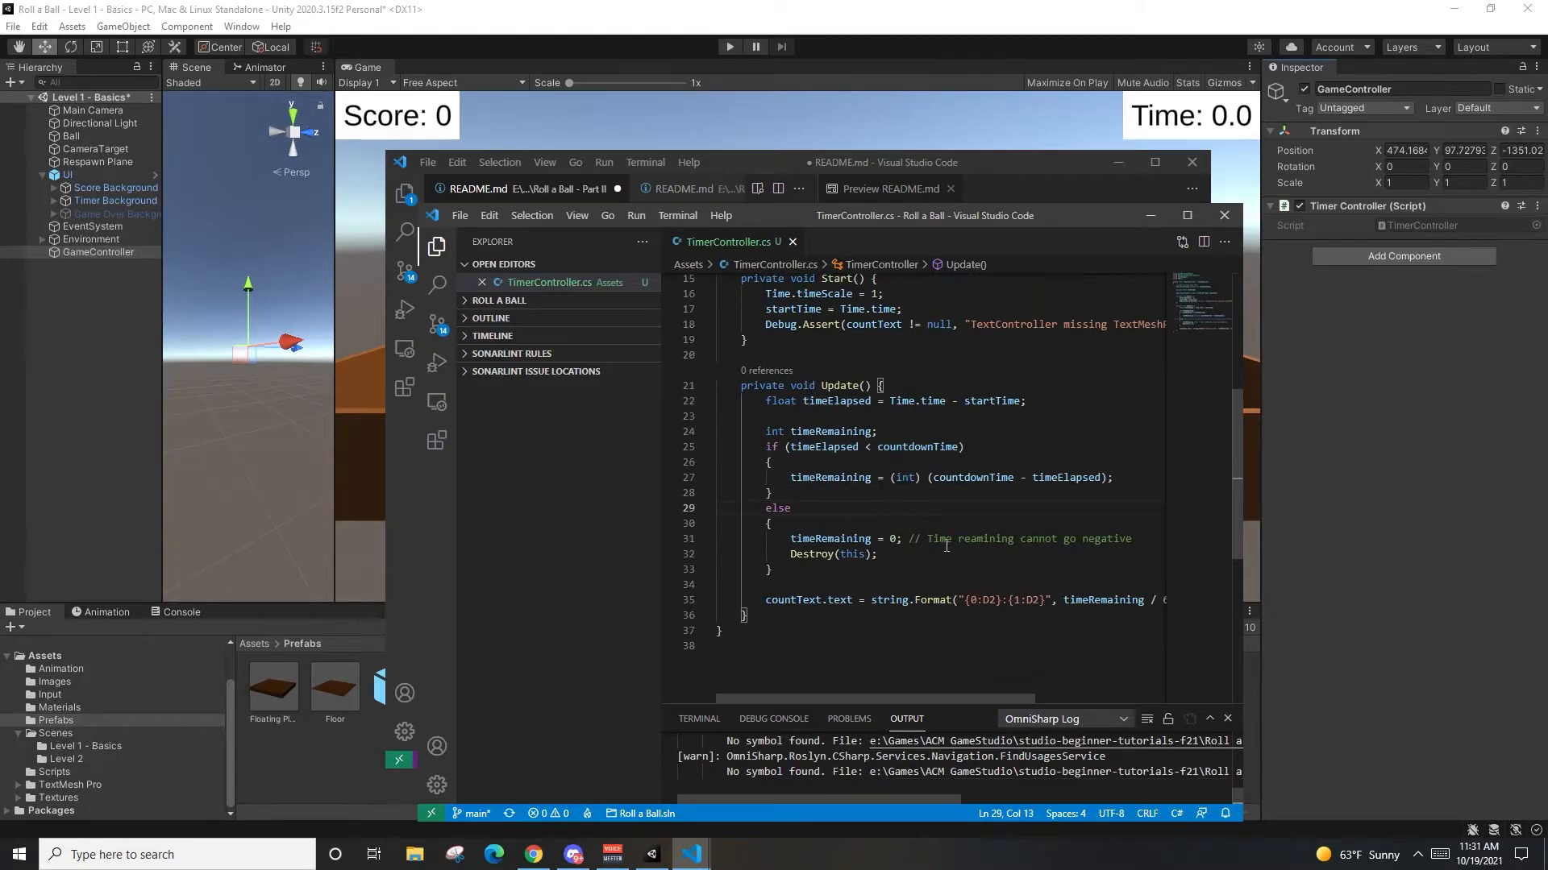
{"action": "scroll", "coordinate": [894, 587], "scroll_direction": "up", "scroll_amount": 3}
{"action": "scroll", "coordinate": [968, 556], "scroll_direction": "down", "scroll_amount": 4}
{"action": "left_click", "coordinate": [1026, 548]}
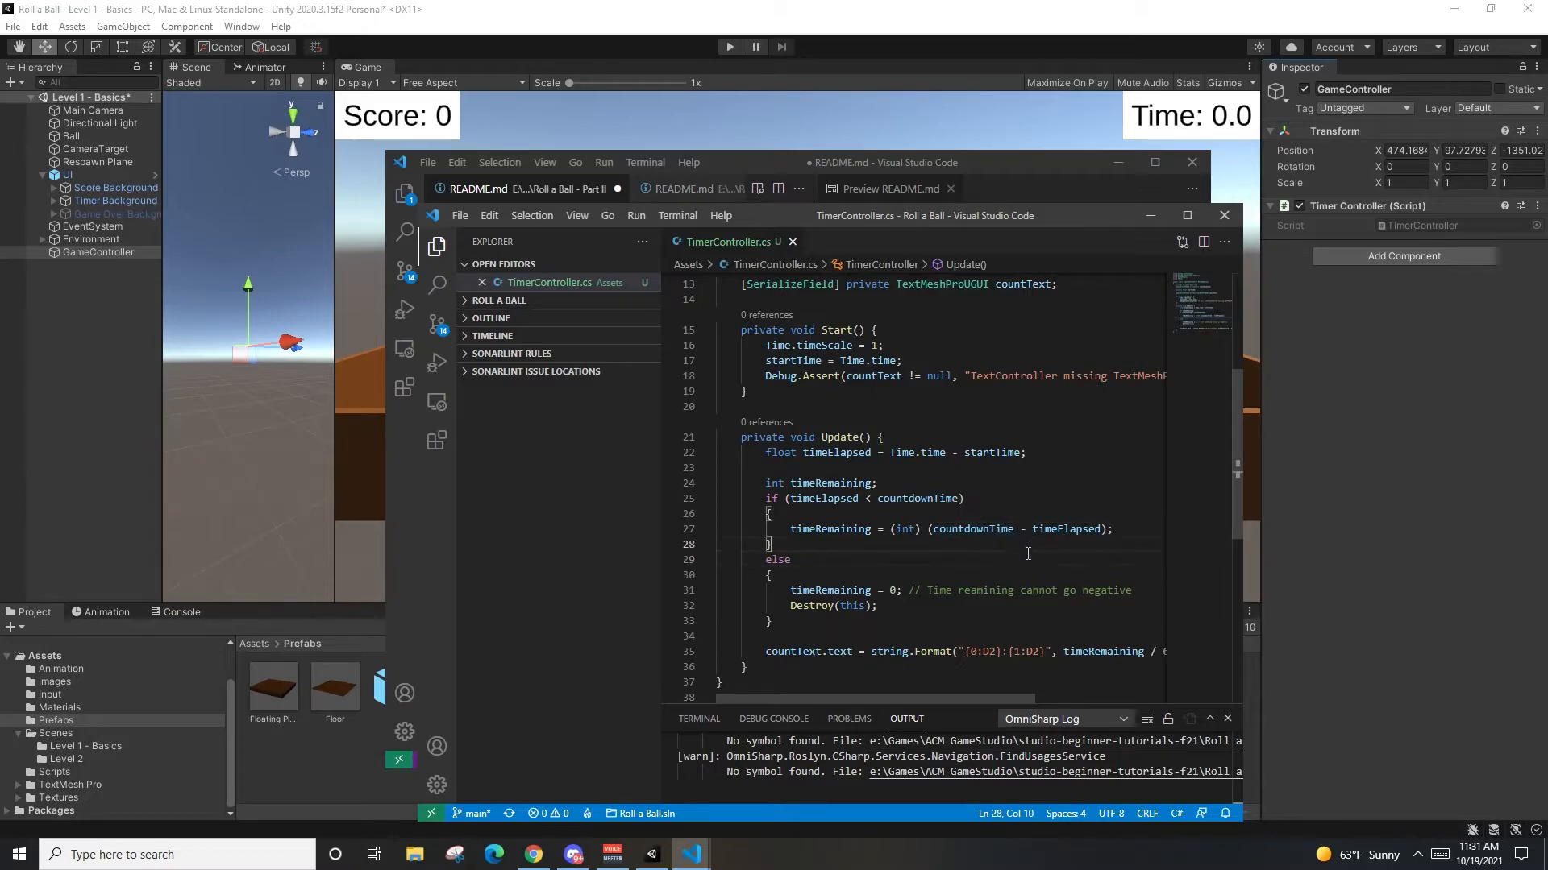
{"action": "scroll", "coordinate": [887, 624], "scroll_direction": "down", "scroll_amount": 1}
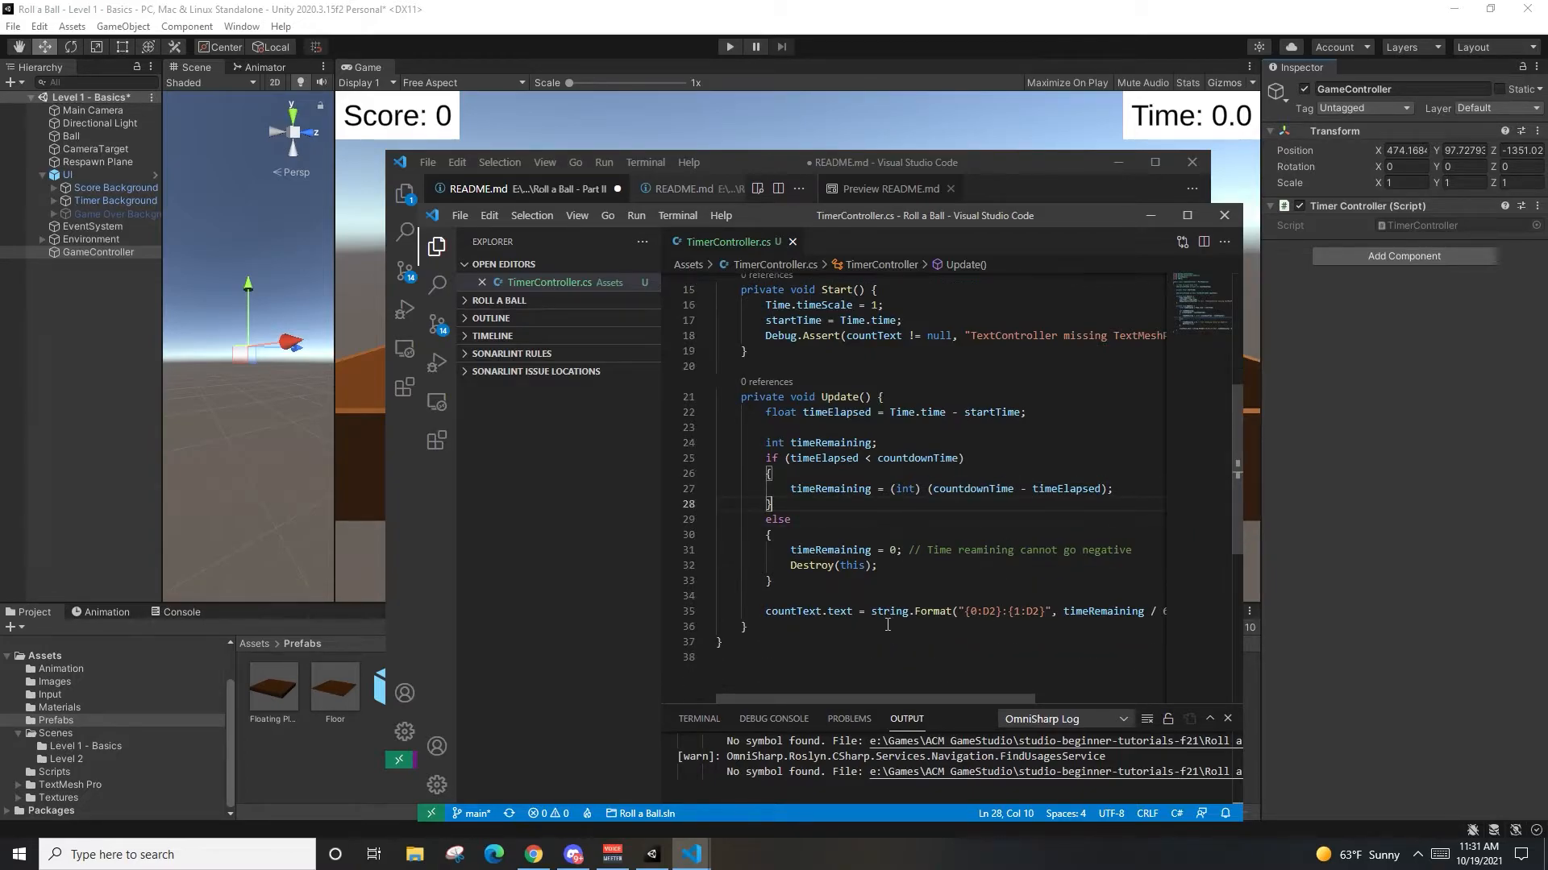
{"action": "left_click", "coordinate": [906, 611]}
{"action": "left_click", "coordinate": [814, 457]}
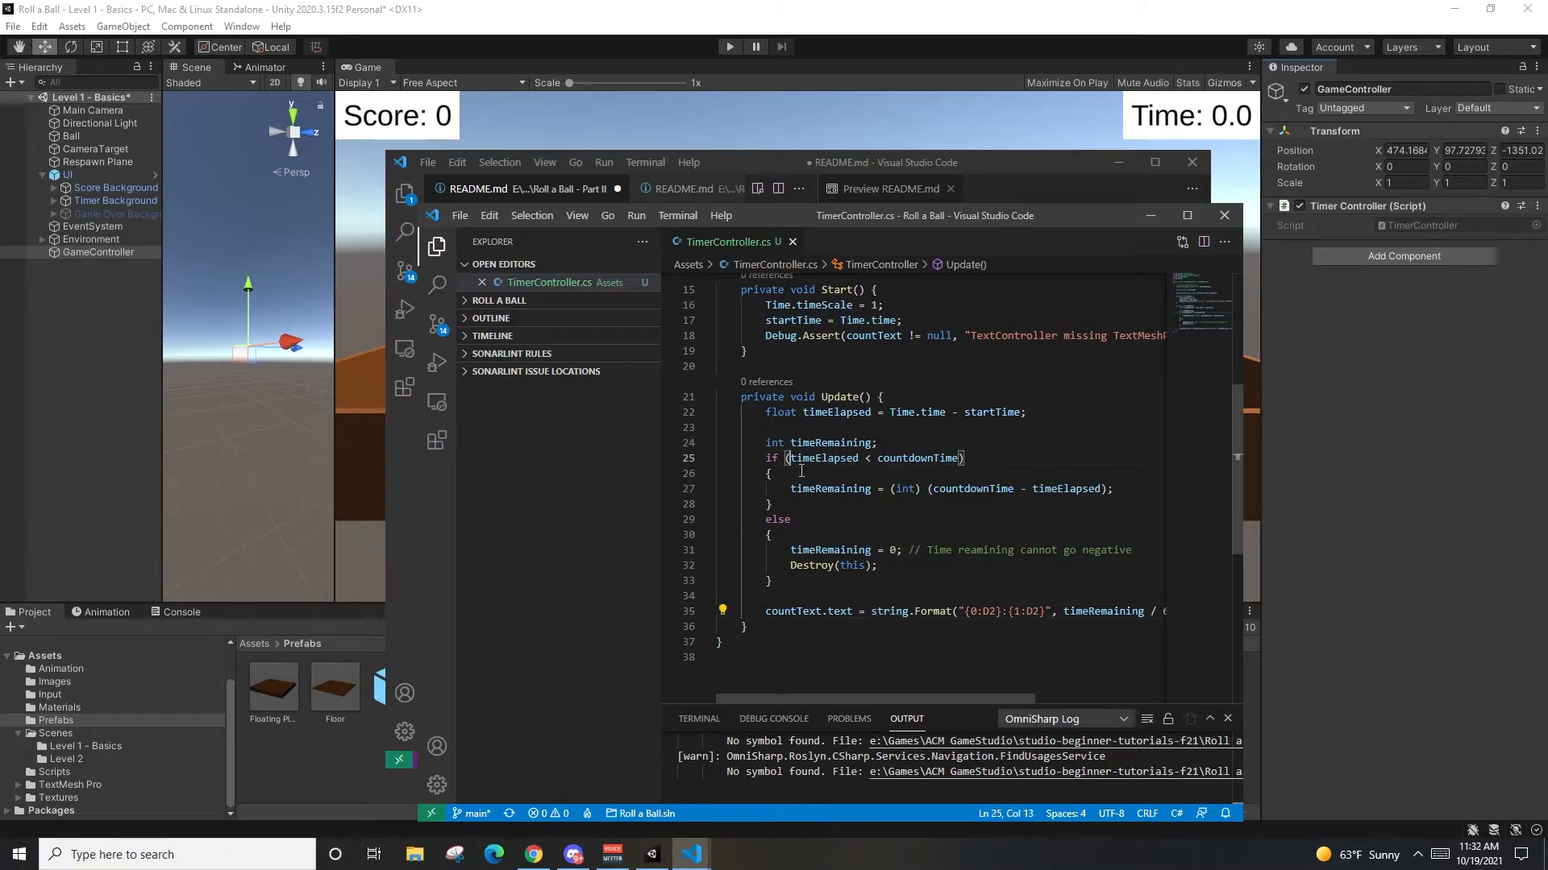
{"action": "left_click", "coordinate": [851, 520]}
{"action": "scroll", "coordinate": [851, 522], "scroll_direction": "down", "scroll_amount": 1}
{"action": "scroll", "coordinate": [851, 523], "scroll_direction": "up", "scroll_amount": 1}
{"action": "scroll", "coordinate": [950, 605], "scroll_direction": "down", "scroll_amount": 1}
{"action": "scroll", "coordinate": [942, 662], "scroll_direction": "up", "scroll_amount": 2}
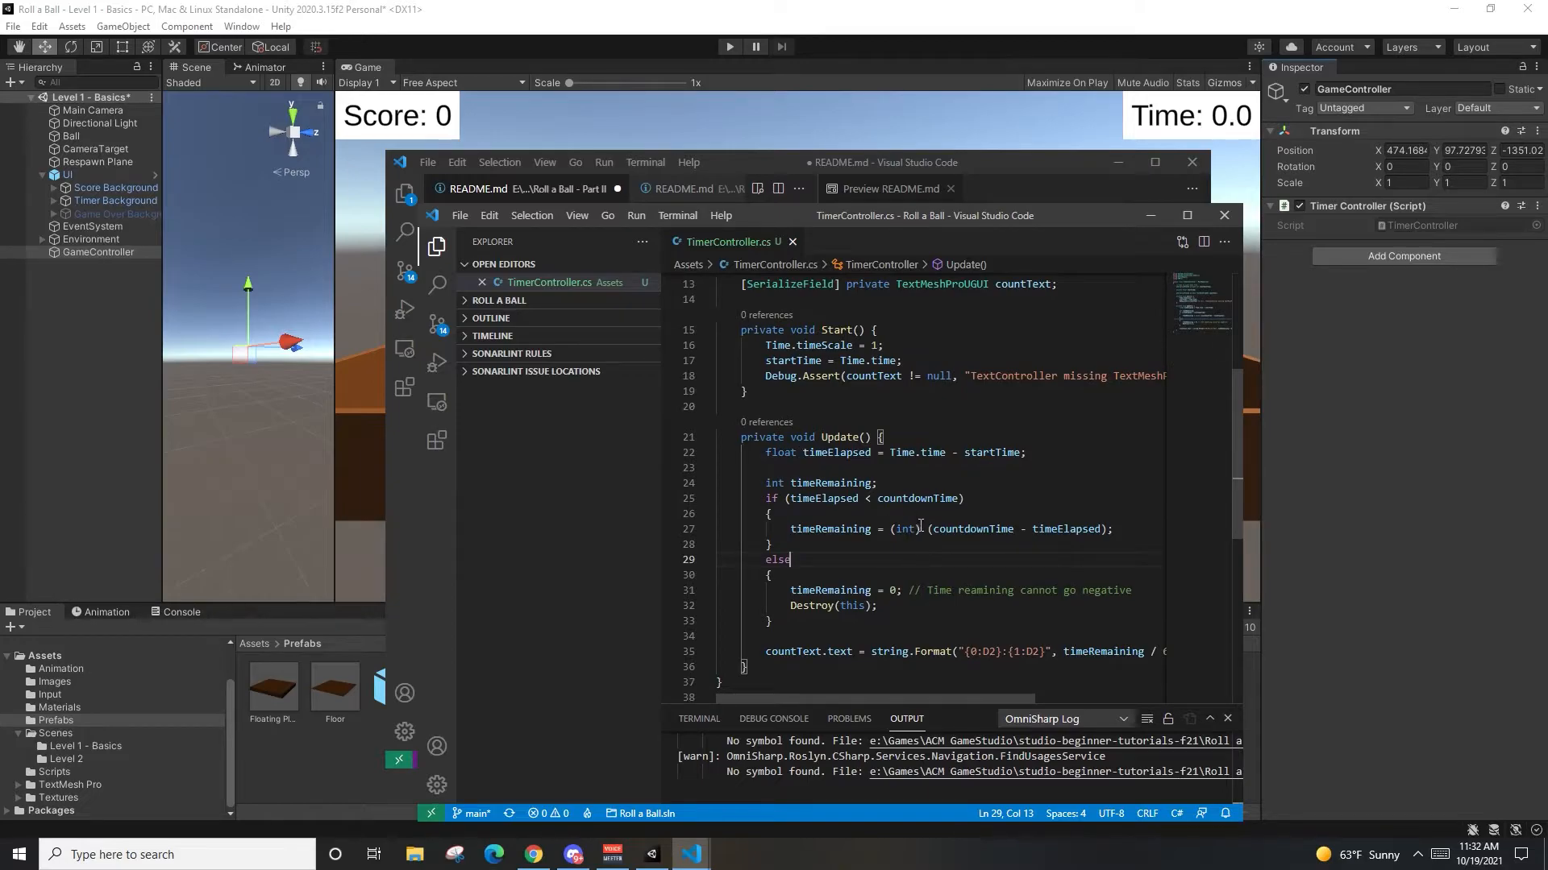
{"action": "left_click", "coordinate": [864, 610]}
{"action": "left_click_drag", "start_coordinate": [790, 592], "coordinate": [1077, 592]}
{"action": "left_click", "coordinate": [1048, 656]}
{"action": "scroll", "coordinate": [1020, 653], "scroll_direction": "down", "scroll_amount": 1}
{"action": "left_click", "coordinate": [970, 550]}
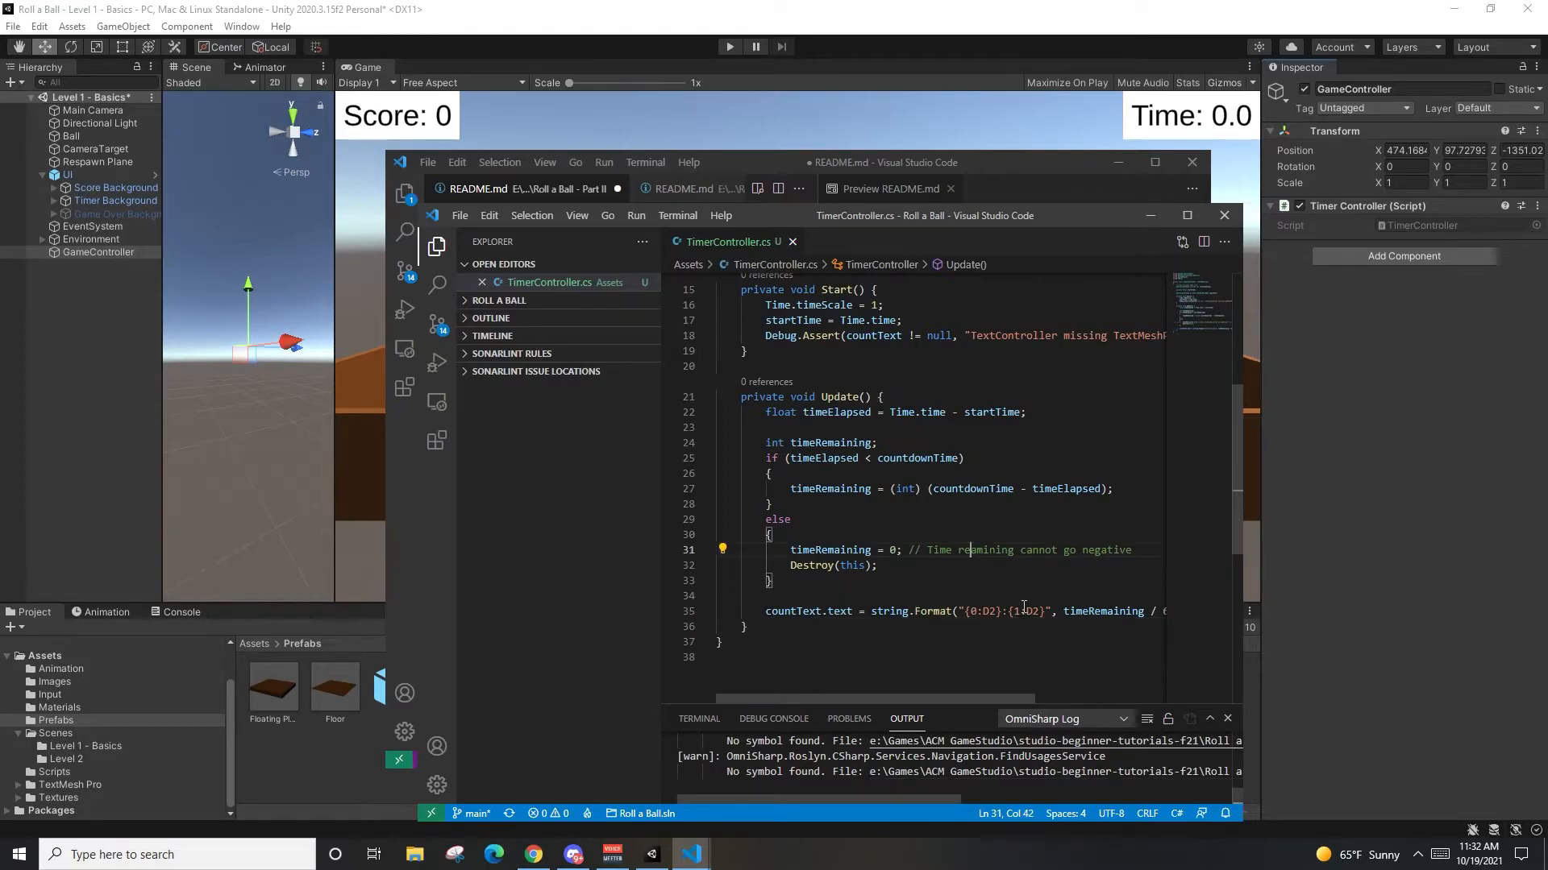
Step: Examine the string.Format expression assigned to countText.text, including its minutes and seconds arguments
{"action": "scroll", "coordinate": [1019, 606], "scroll_direction": "down", "scroll_amount": 1}
{"action": "left_click", "coordinate": [979, 599]}
{"action": "scroll", "coordinate": [979, 599], "scroll_direction": "right", "scroll_amount": 1}
{"action": "left_click_drag", "start_coordinate": [754, 573], "coordinate": [1033, 574]}
{"action": "left_click", "coordinate": [922, 650]}
{"action": "left_click_drag", "start_coordinate": [874, 590], "coordinate": [1140, 575]}
{"action": "left_click_drag", "start_coordinate": [985, 700], "coordinate": [952, 700]}
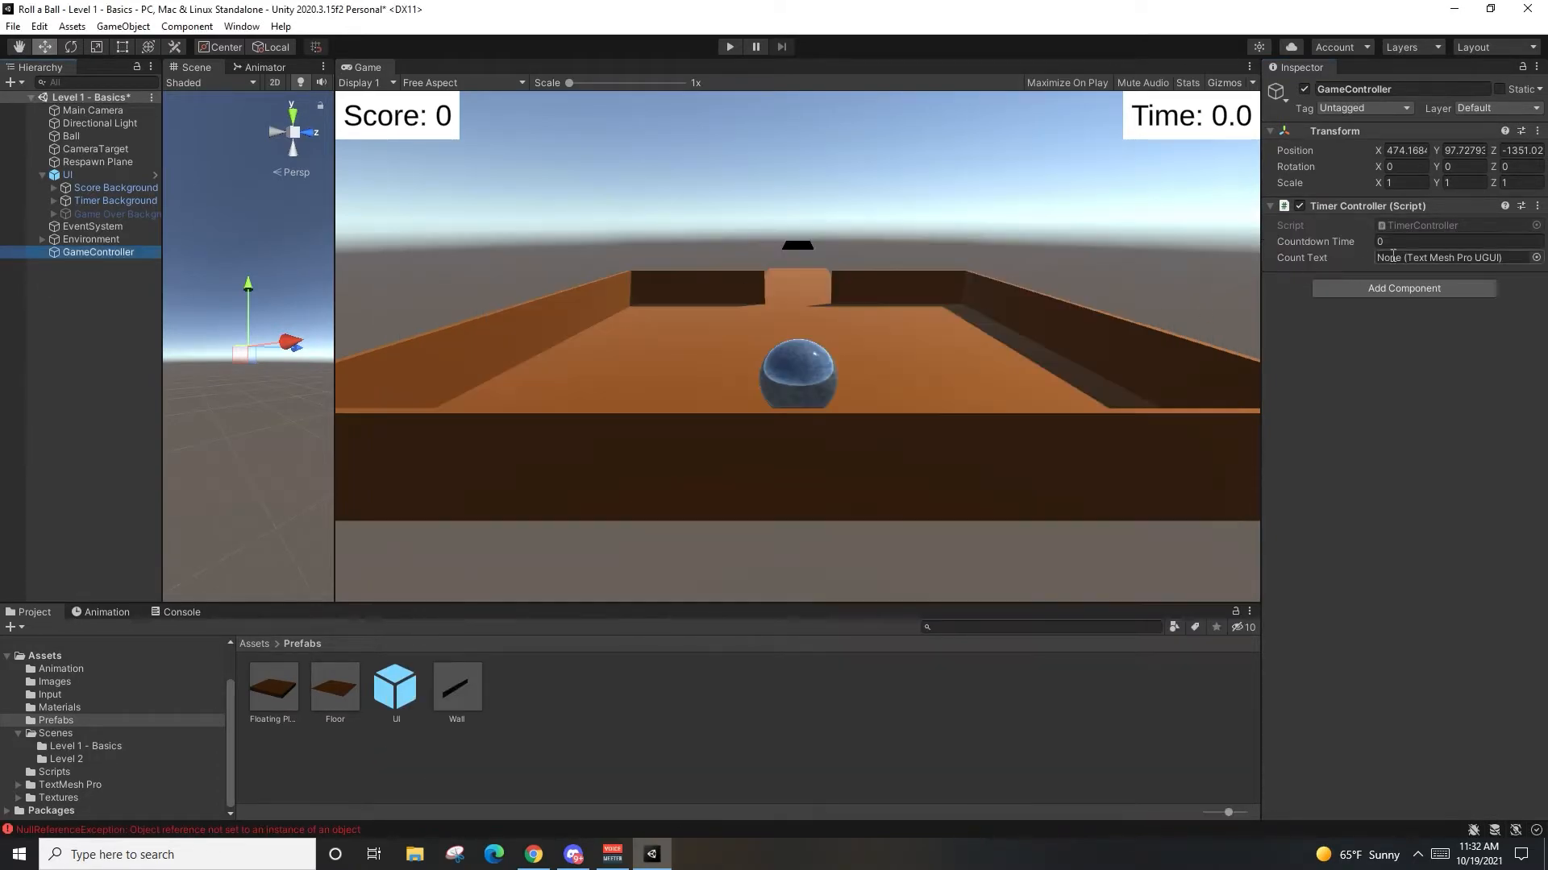
Step: Set the Timer Controller's Countdown Time to 10 on GameController
{"action": "left_click", "coordinate": [1397, 243]}
{"action": "type", "text": "10"}
{"action": "left_click", "coordinate": [1391, 257]}
{"action": "left_click", "coordinate": [1536, 257]}
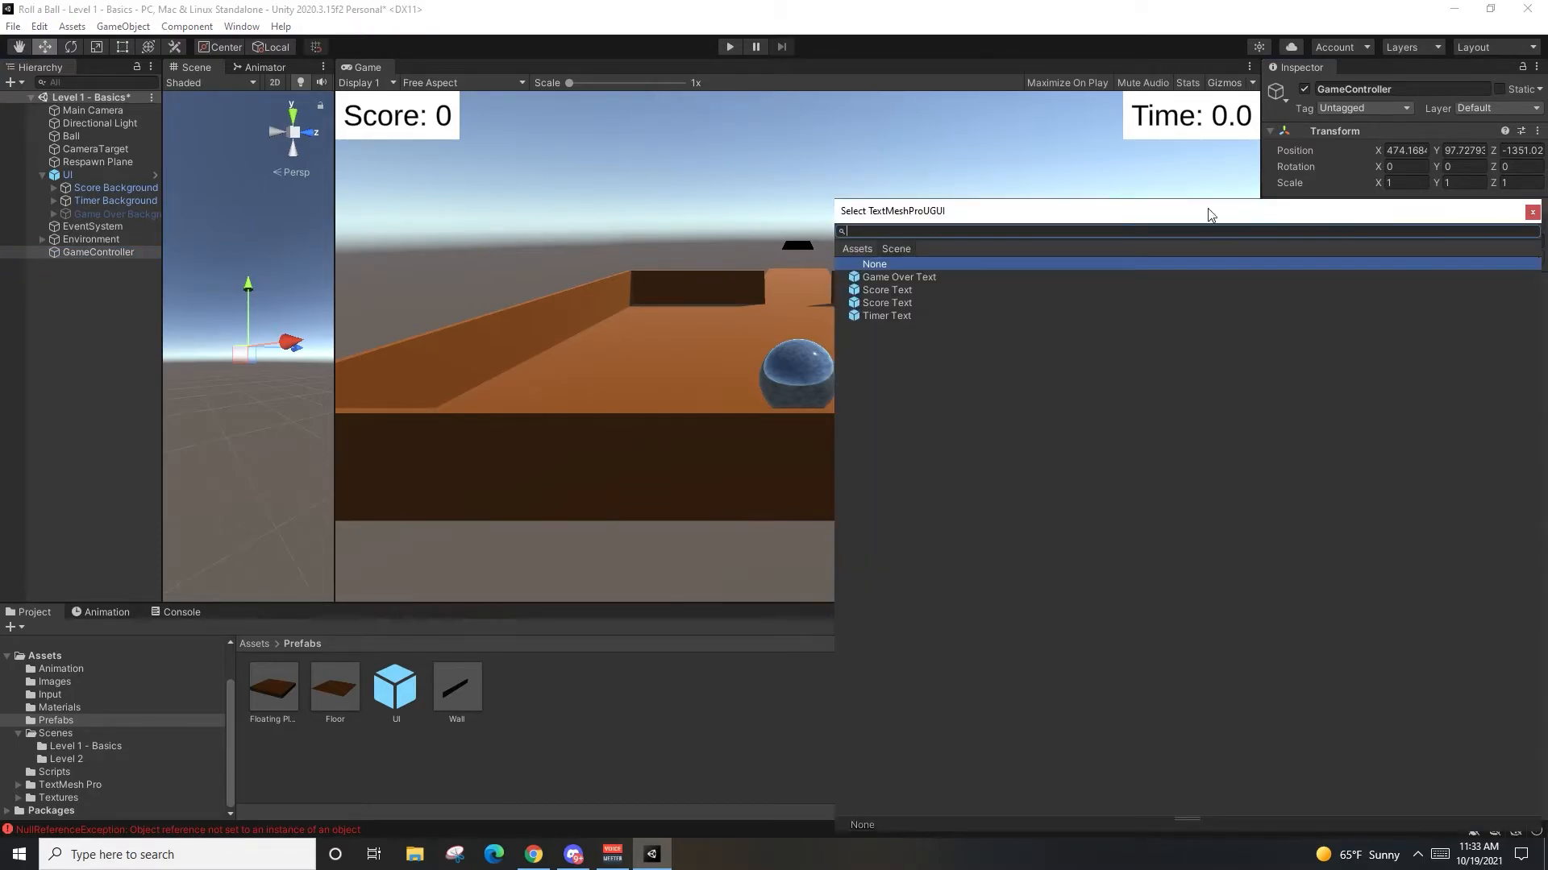
{"action": "left_click_drag", "start_coordinate": [1059, 225], "coordinate": [1294, 441]}
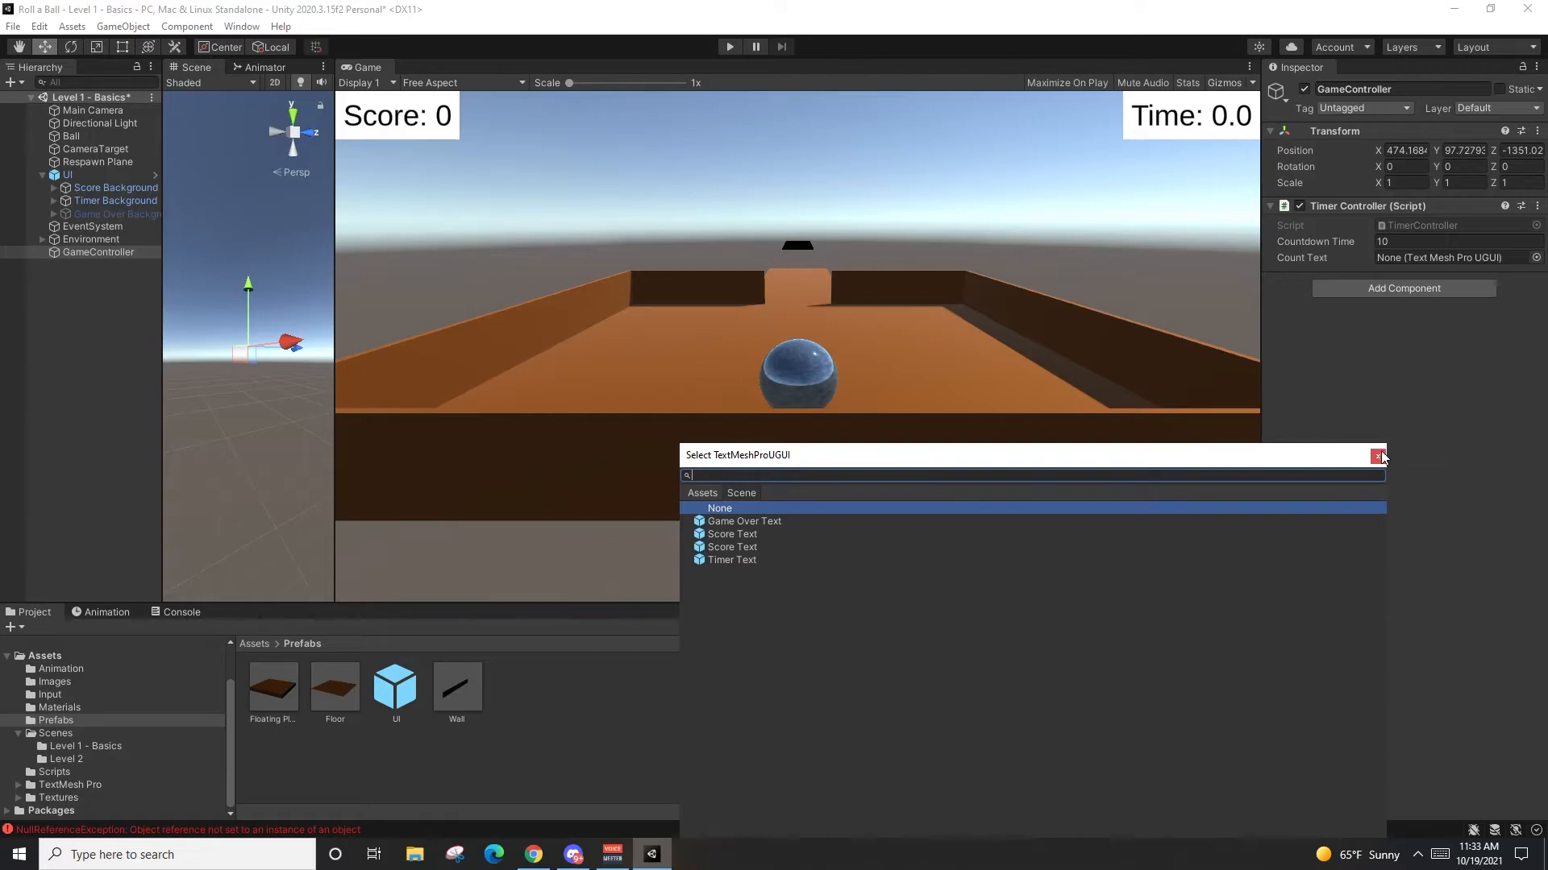
{"action": "left_click", "coordinate": [1378, 456]}
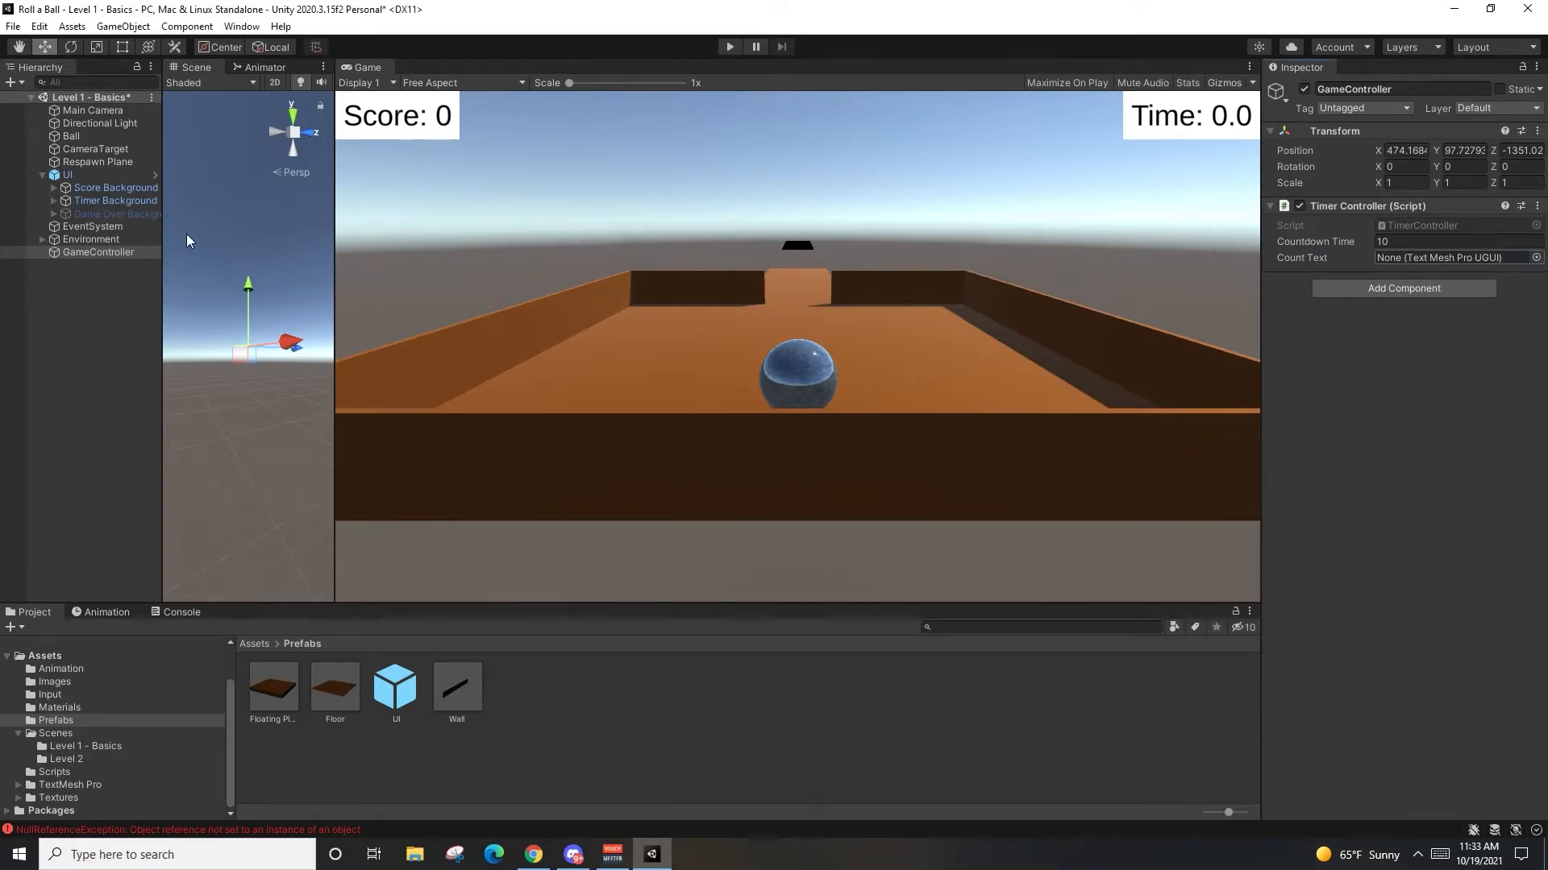
Step: Assign the Timer Text object to the Timer Controller's Count Text and run the game to test the countdown
{"action": "left_click", "coordinate": [54, 201]}
{"action": "left_click_drag", "start_coordinate": [109, 213], "coordinate": [1378, 258]}
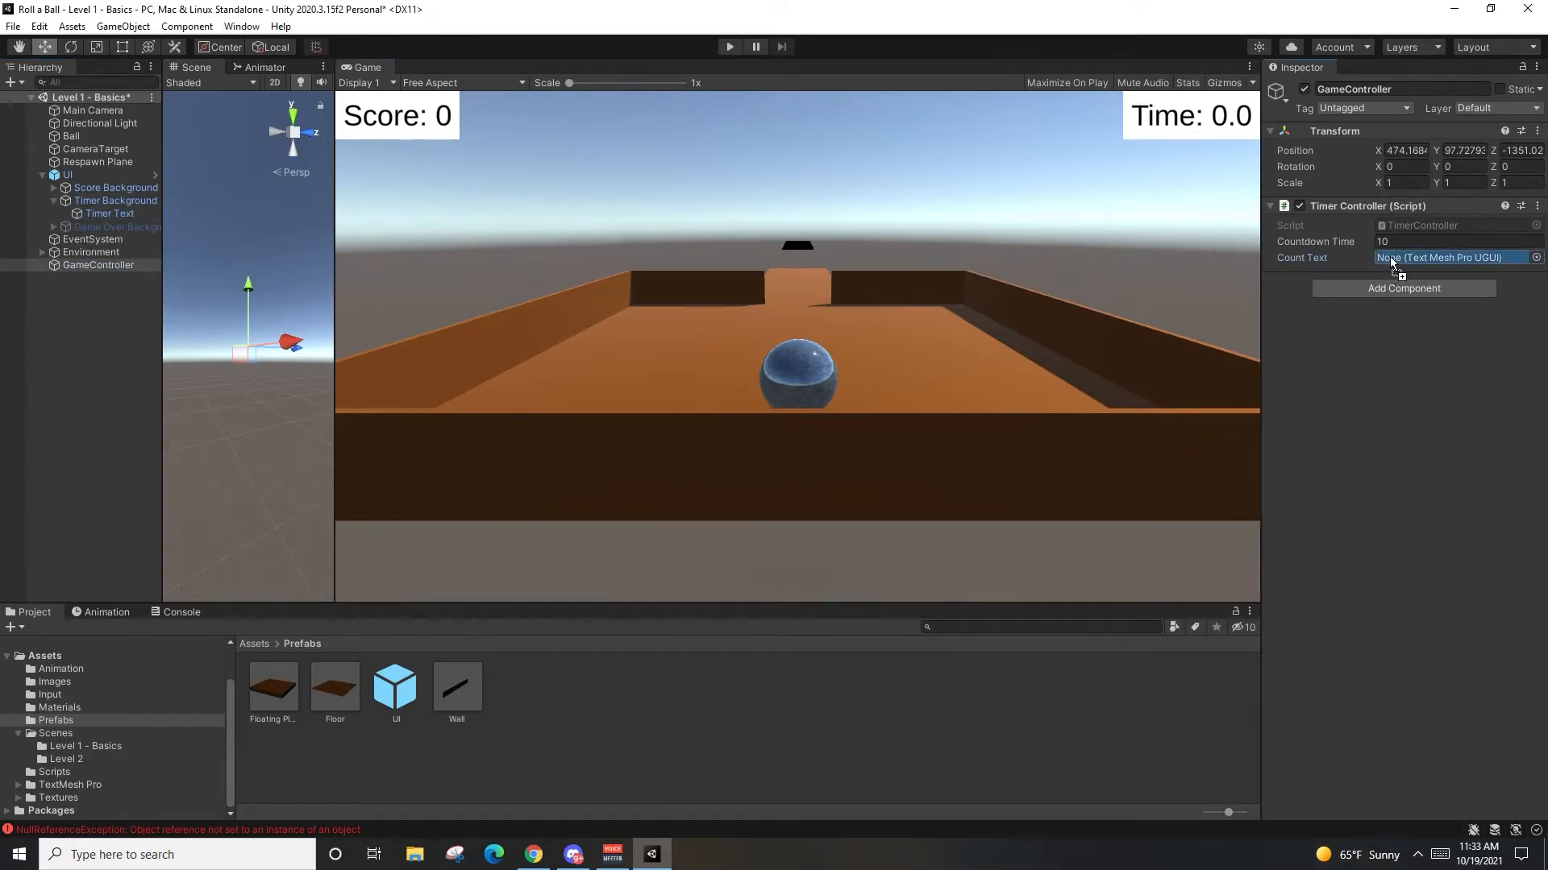
{"action": "left_click", "coordinate": [728, 47]}
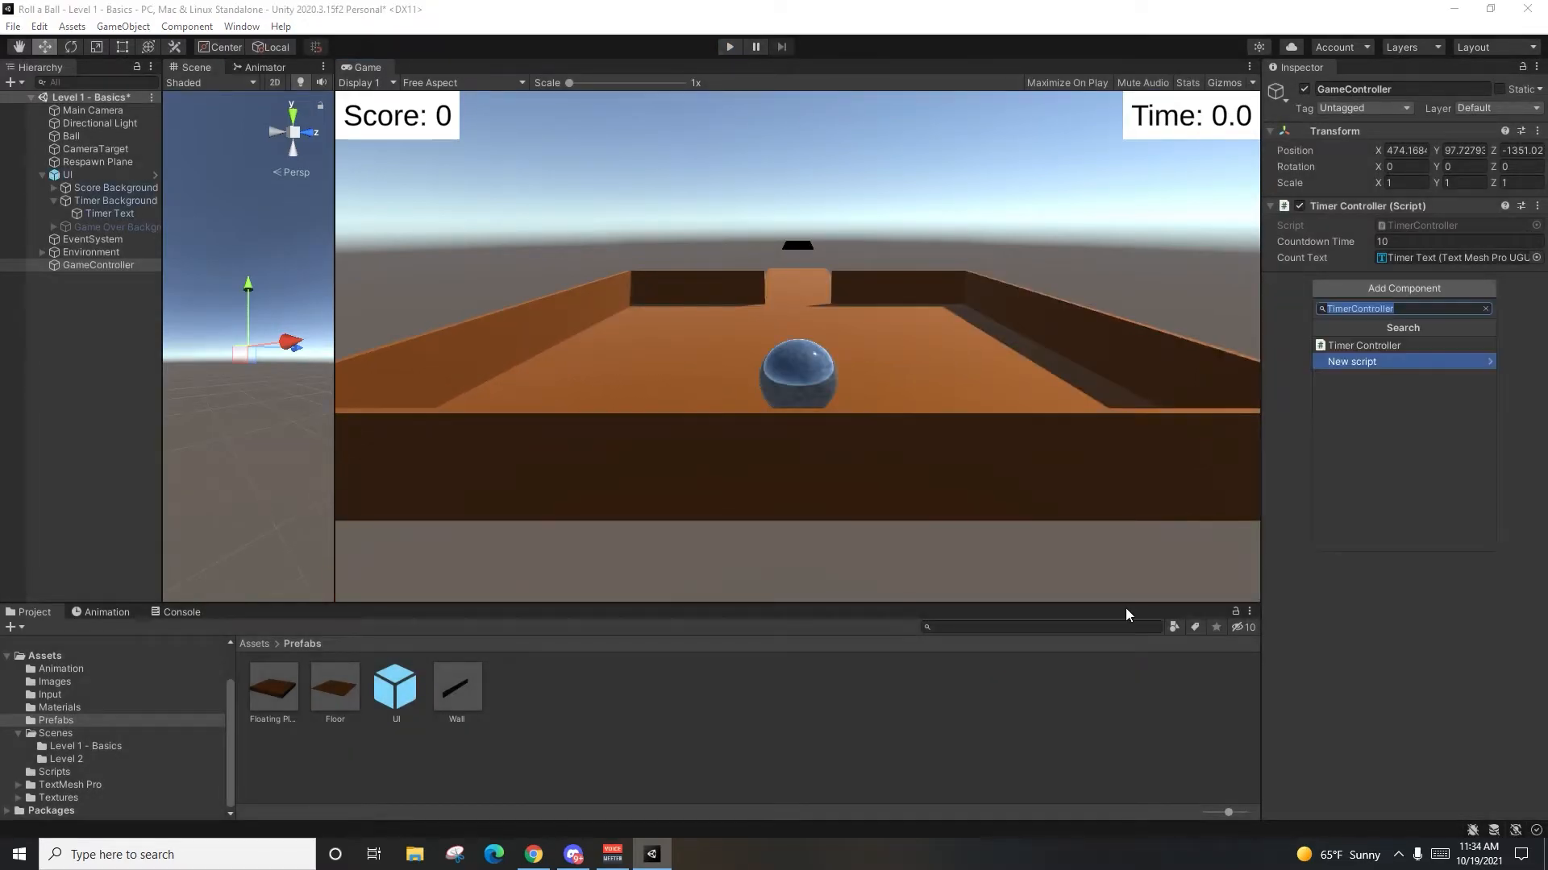
Step: Create a new script named ScoreController and add it to GameController as a component
{"action": "type", "text": "Sc"}
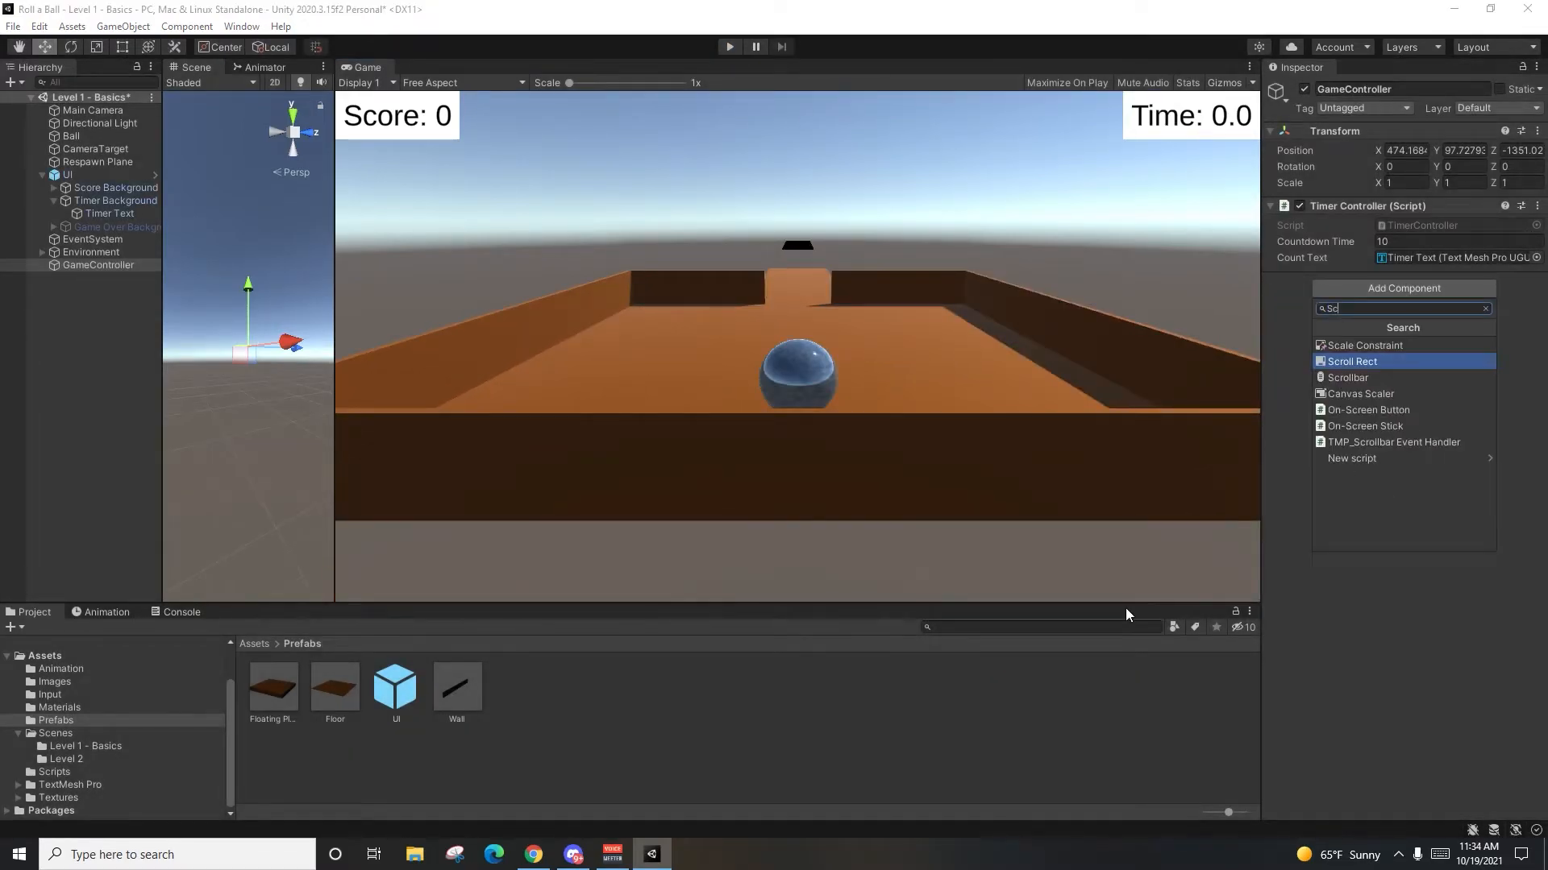
{"action": "type", "text": "oreController"}
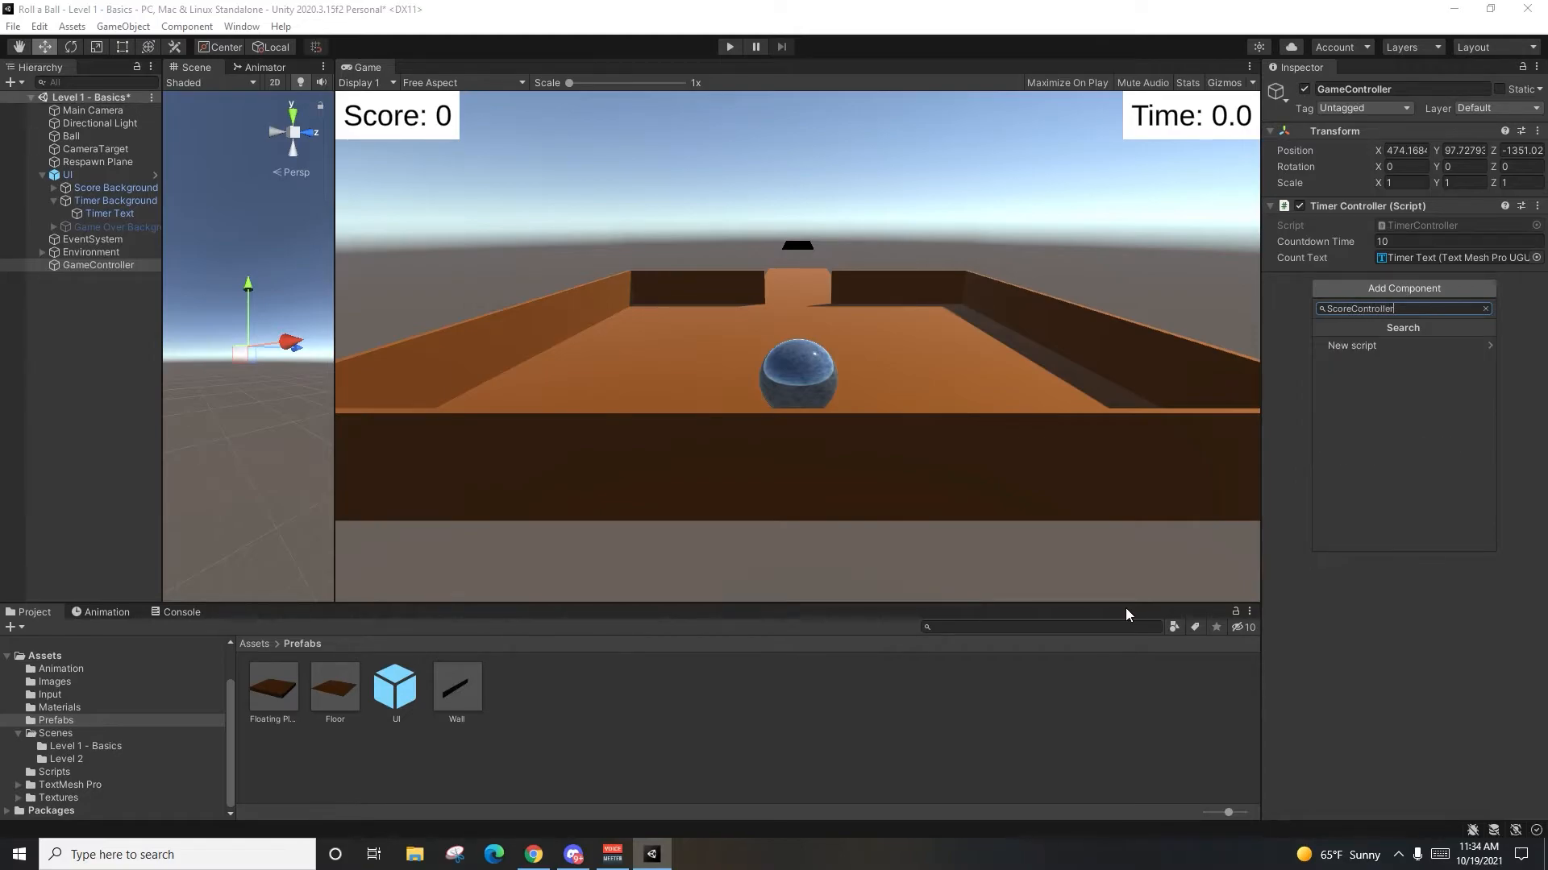
{"action": "left_click", "coordinate": [1401, 345]}
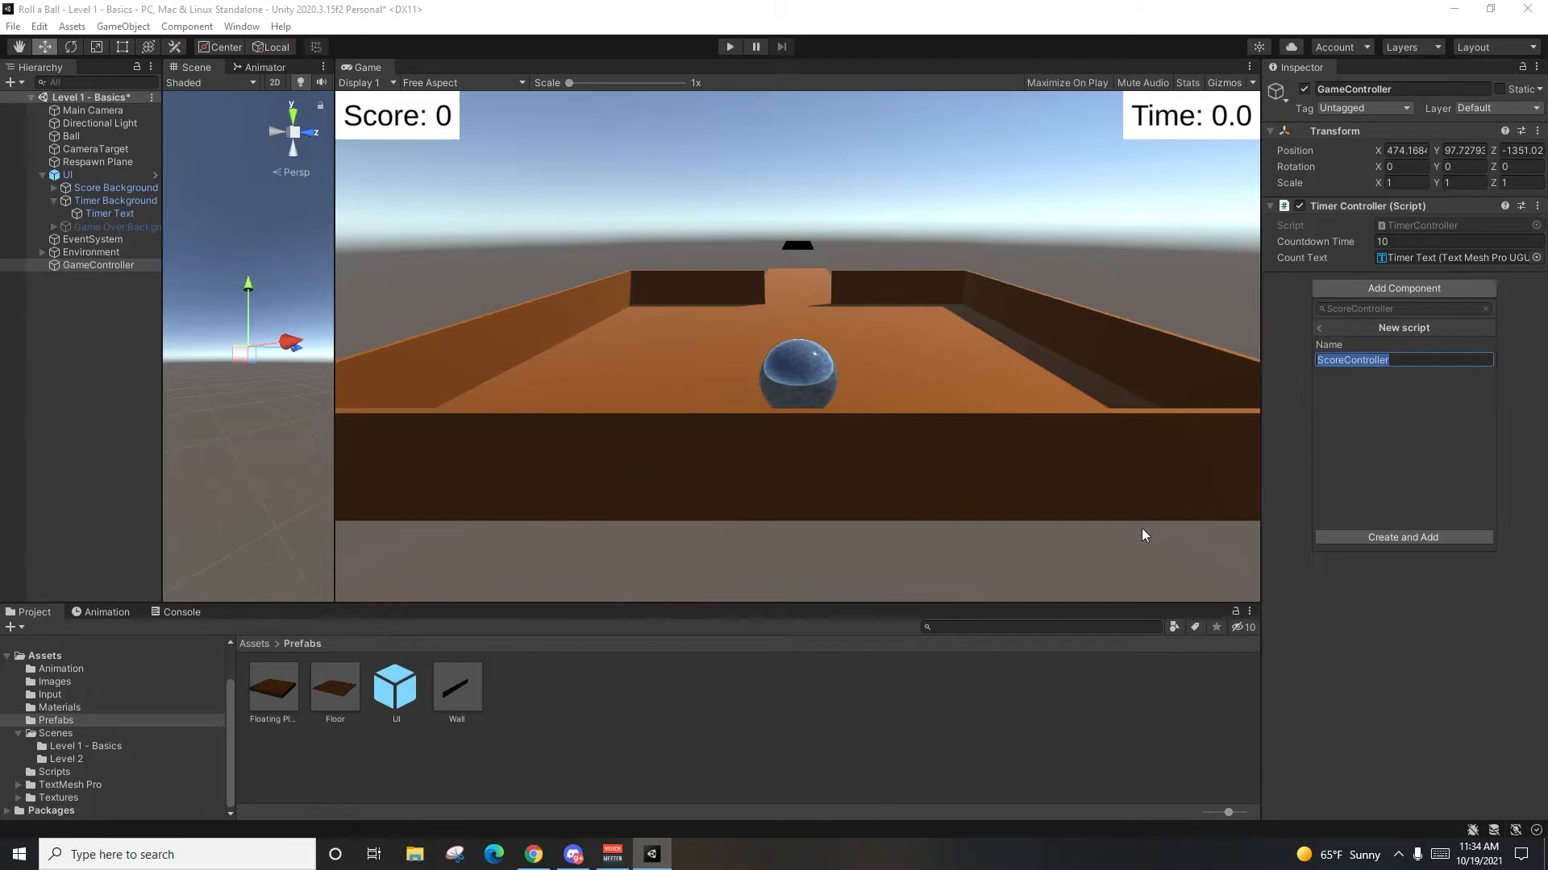
{"action": "left_click", "coordinate": [1414, 534]}
Step: Add "using TMPro;" below the UnityEngine import in ScoreController.cs
{"action": "left_click", "coordinate": [823, 262]}
{"action": "key", "text": "Return"}
{"action": "type", "text": "using TM"}
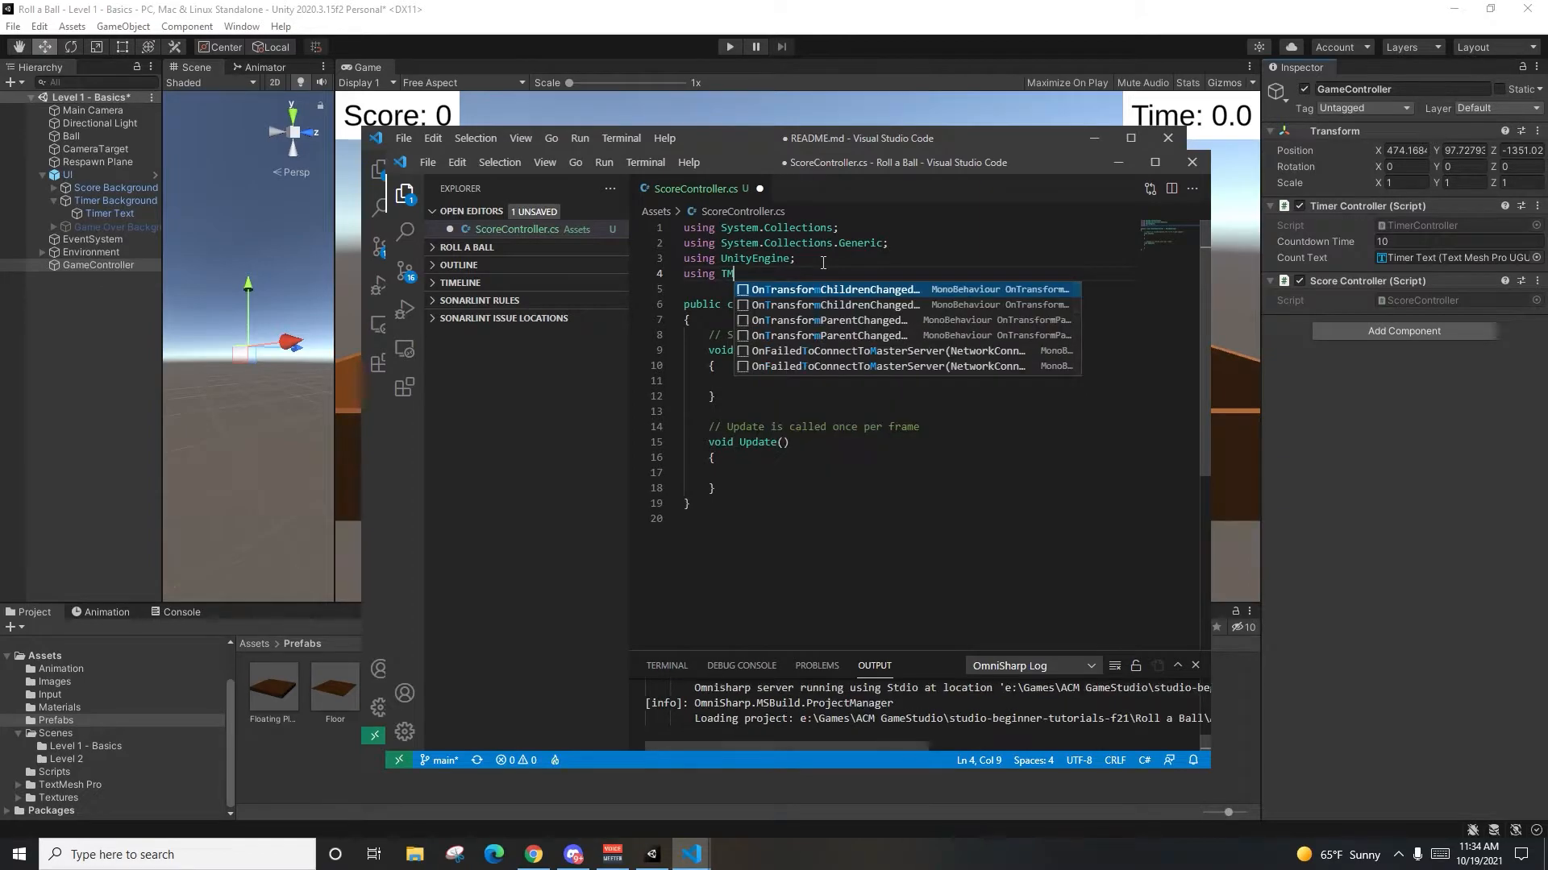
{"action": "type", "text": "Pro;"}
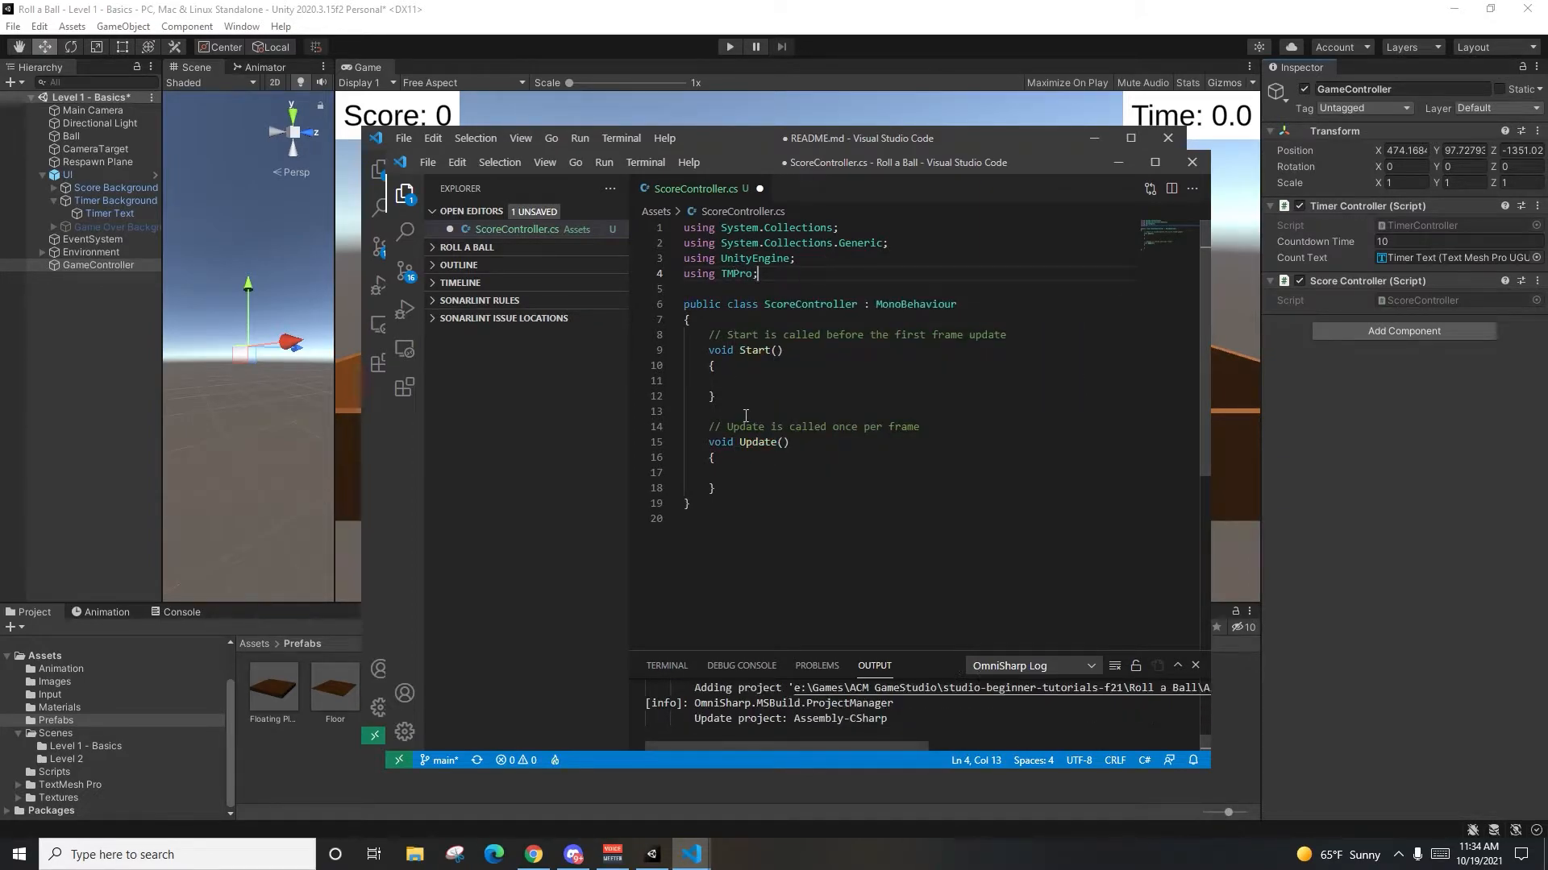
Step: Replace the default Start and Update methods with "public static int score = 0;"
{"action": "left_click_drag", "start_coordinate": [708, 366], "coordinate": [787, 532]}
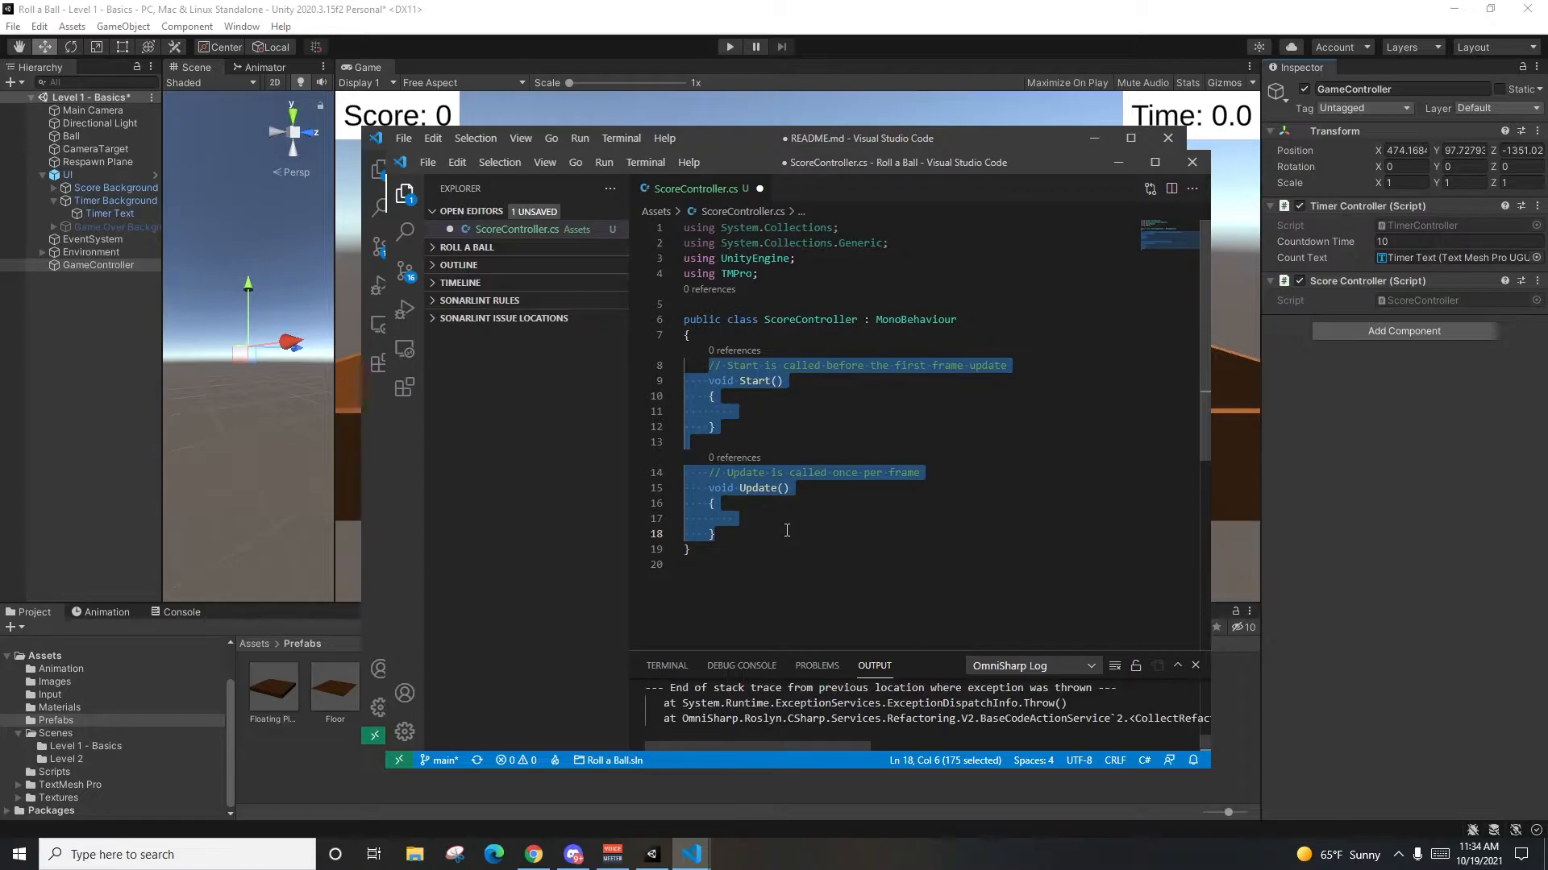
{"action": "key", "text": "BackSpace"}
{"action": "type", "text": "public static int score = 0"}
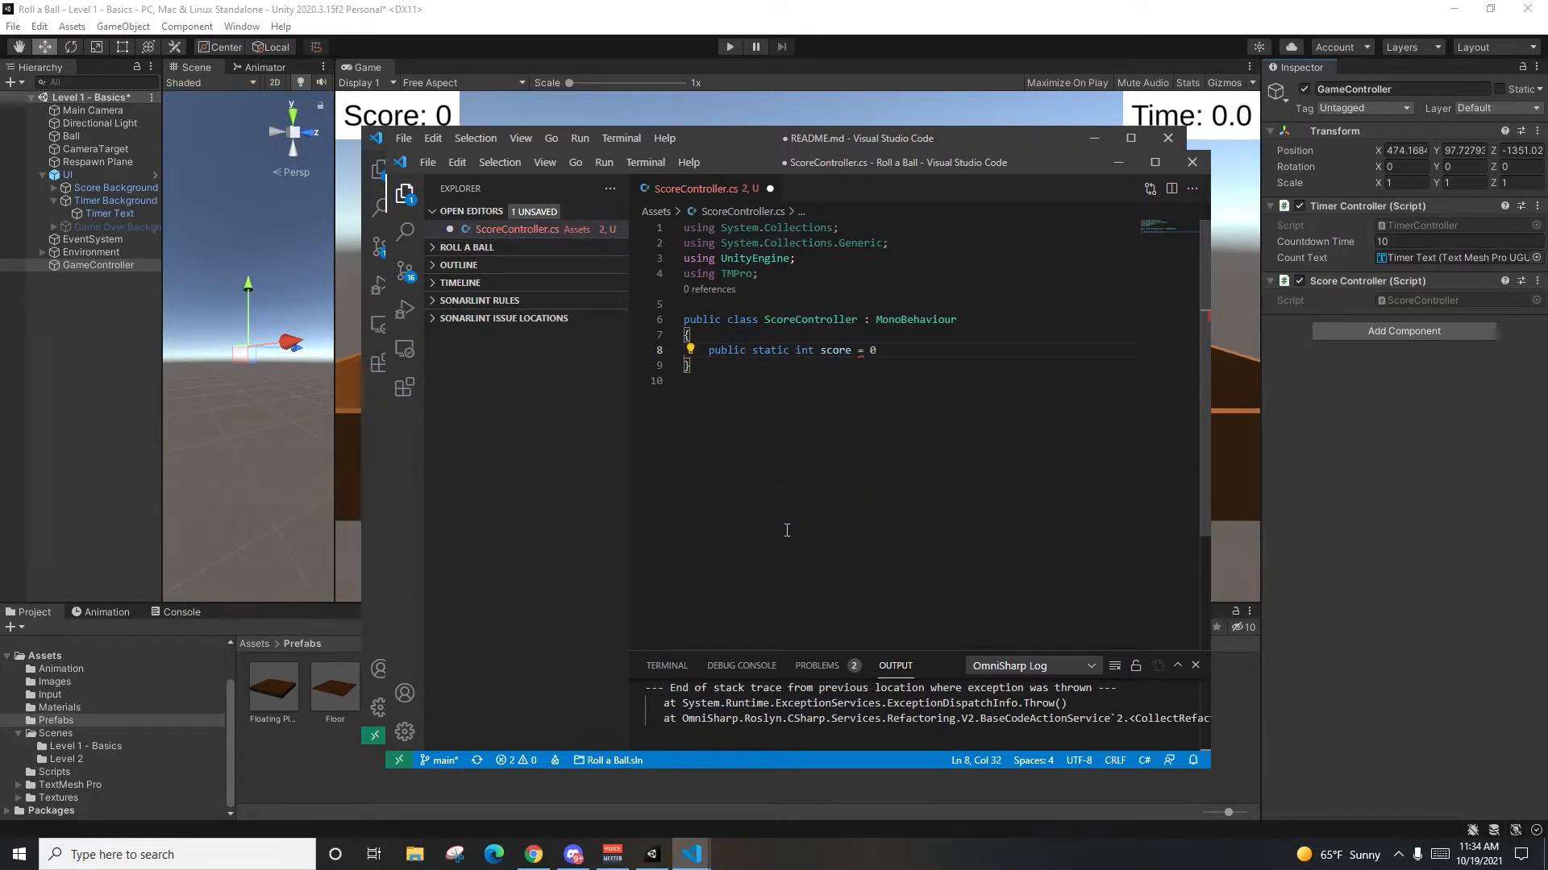
Step: Review the score declaration in the ScoreController class, focusing on its static modifier
{"action": "key", "text": "Up"}
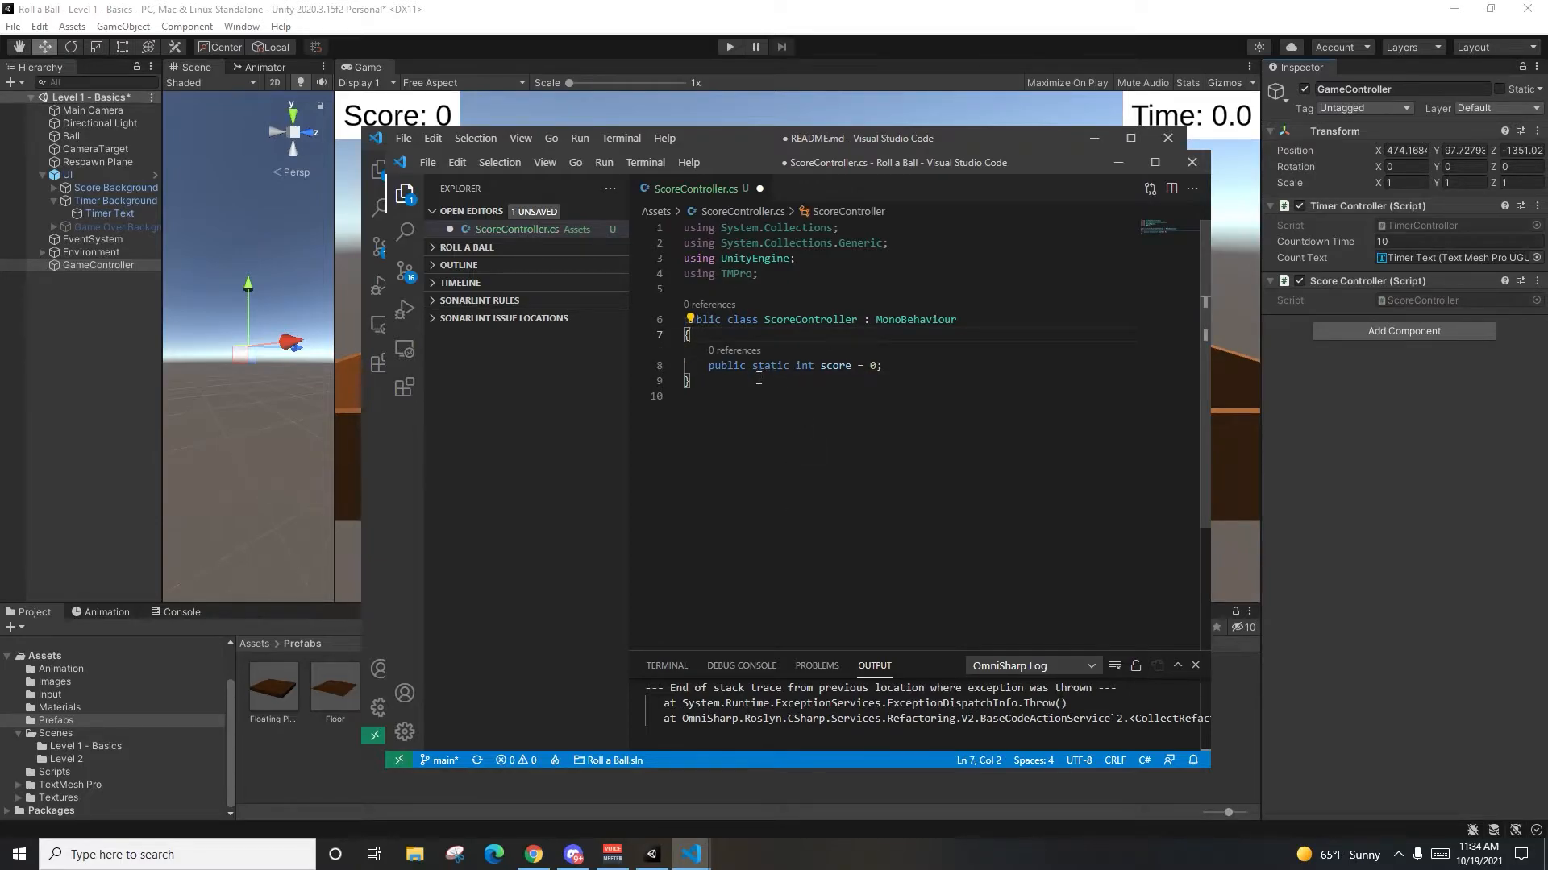
{"action": "key", "text": "Down"}
{"action": "key", "text": "Down"}
{"action": "left_click_drag", "start_coordinate": [752, 372], "coordinate": [871, 374]}
{"action": "left_click", "coordinate": [888, 377]}
{"action": "left_click_drag", "start_coordinate": [747, 371], "coordinate": [781, 373]}
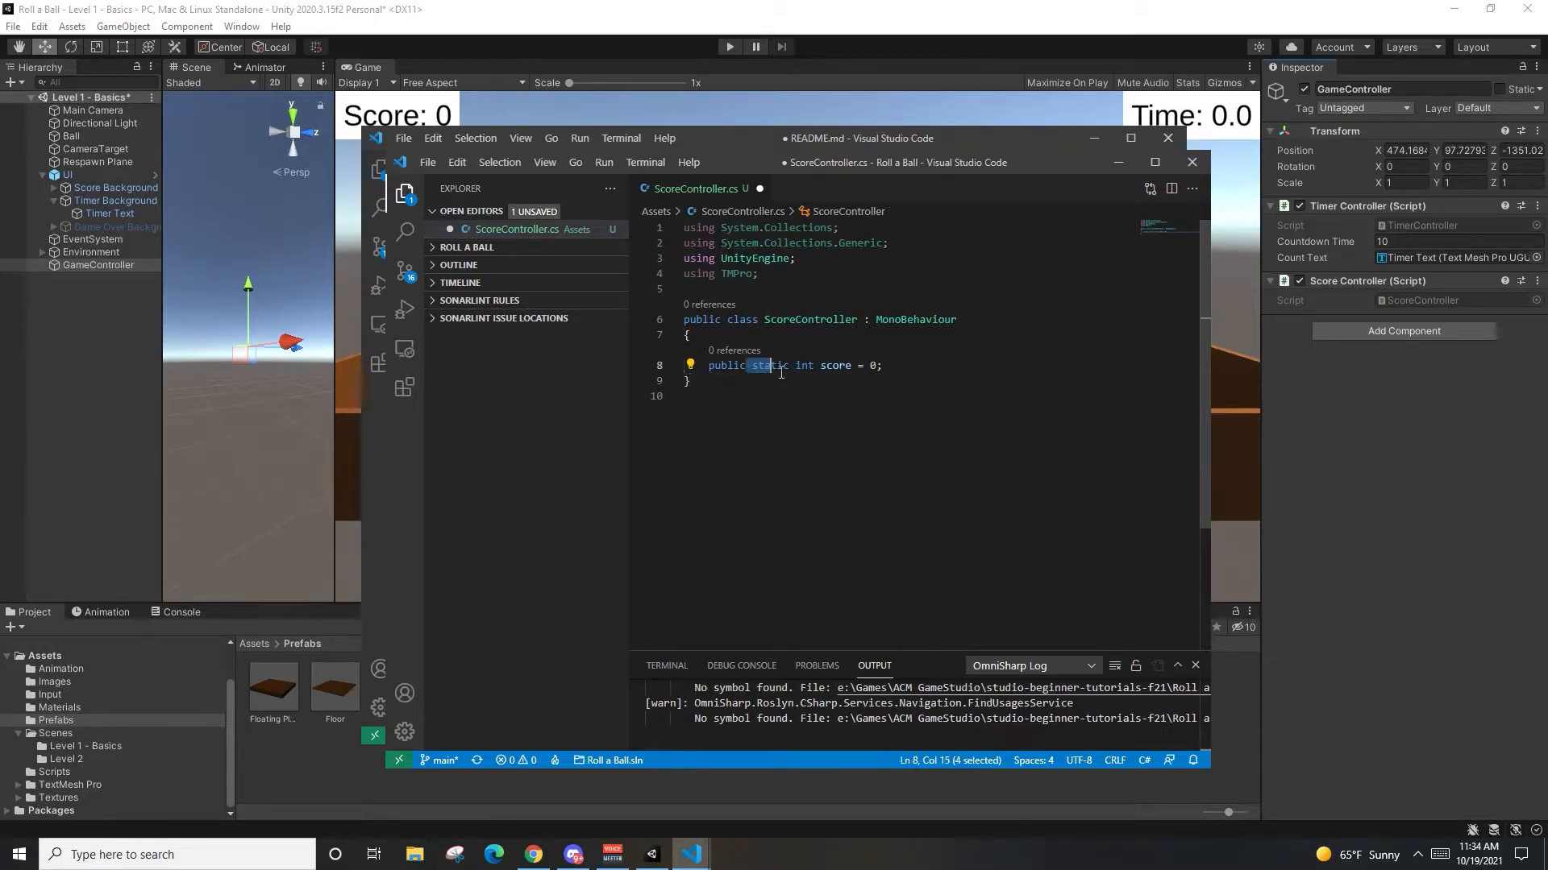
Step: Declare "public TextMeshProUGUI scoreText;" below the score field
{"action": "left_click", "coordinate": [881, 375]}
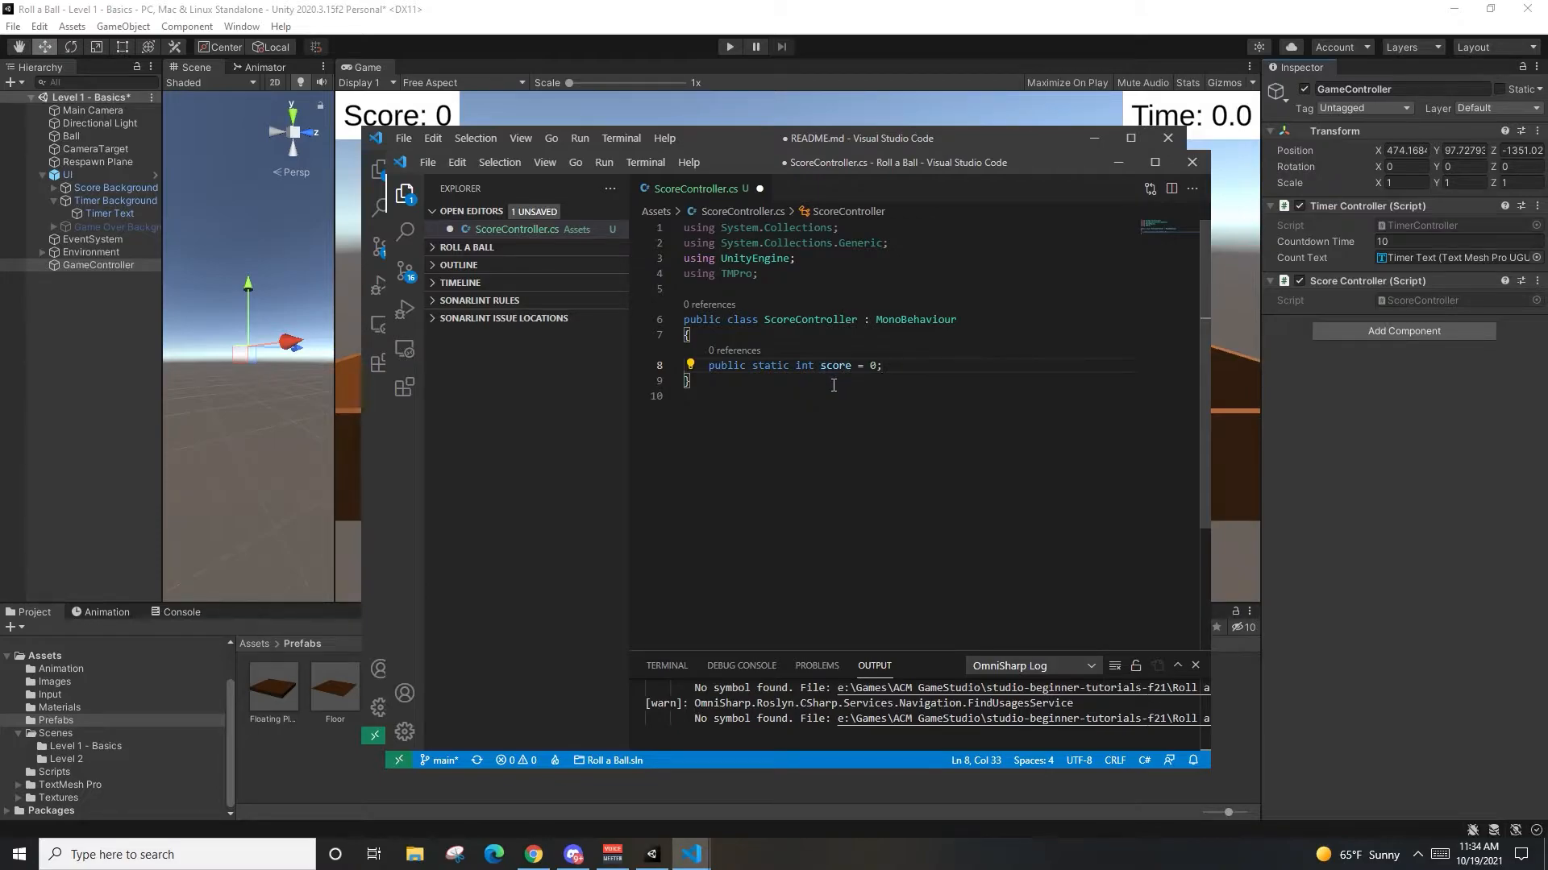
{"action": "key", "text": "Return"}
{"action": "type", "text": "public "}
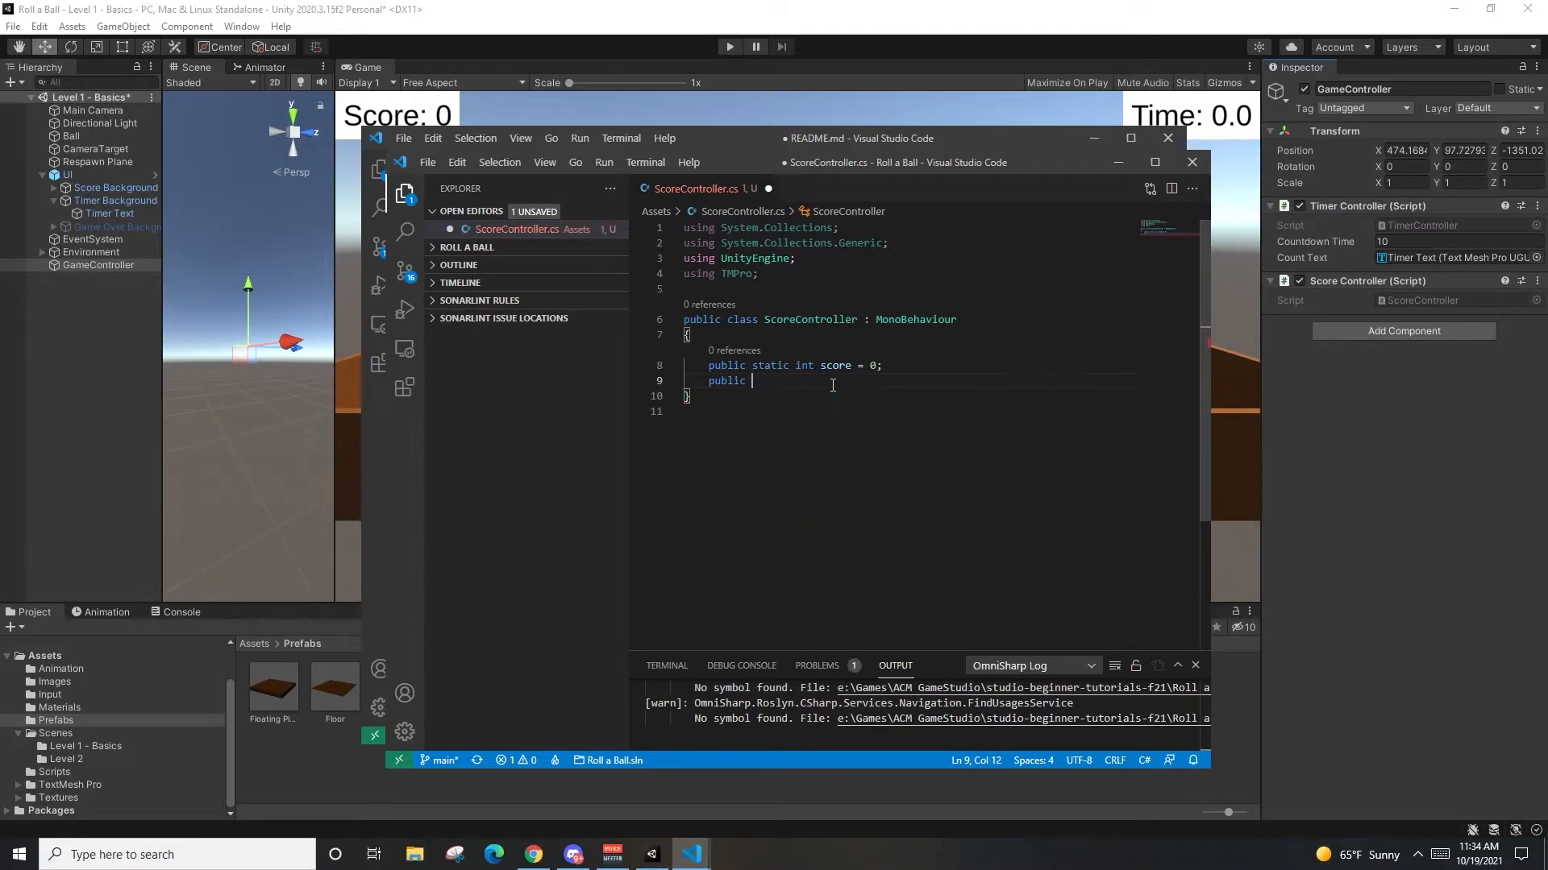
{"action": "type", "text": "Text"}
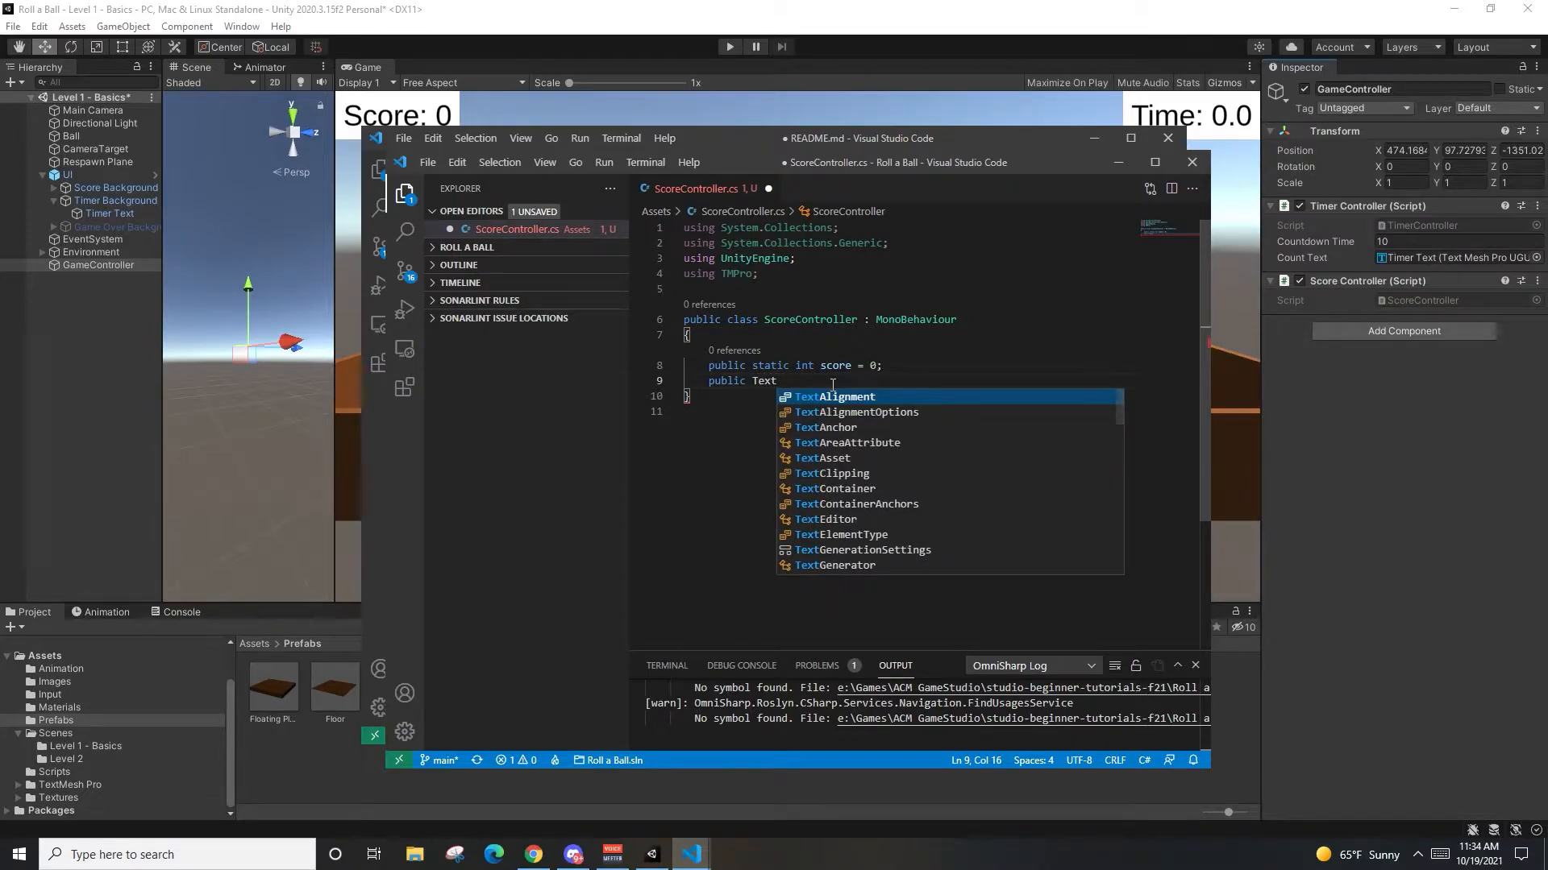
{"action": "type", "text": "MeshPro"}
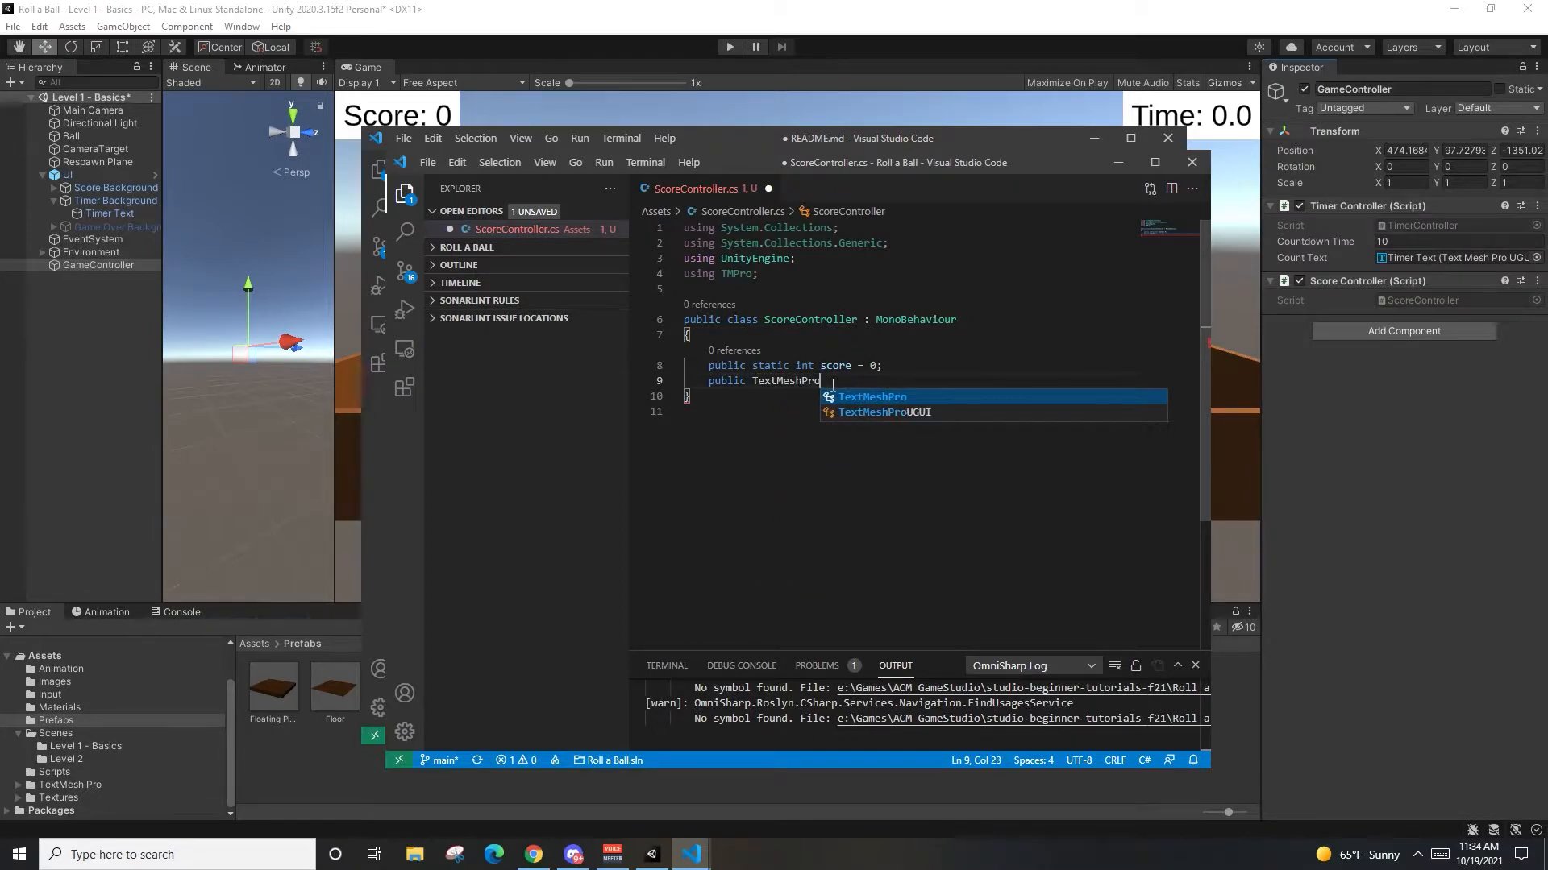
{"action": "type", "text": "UGUI"}
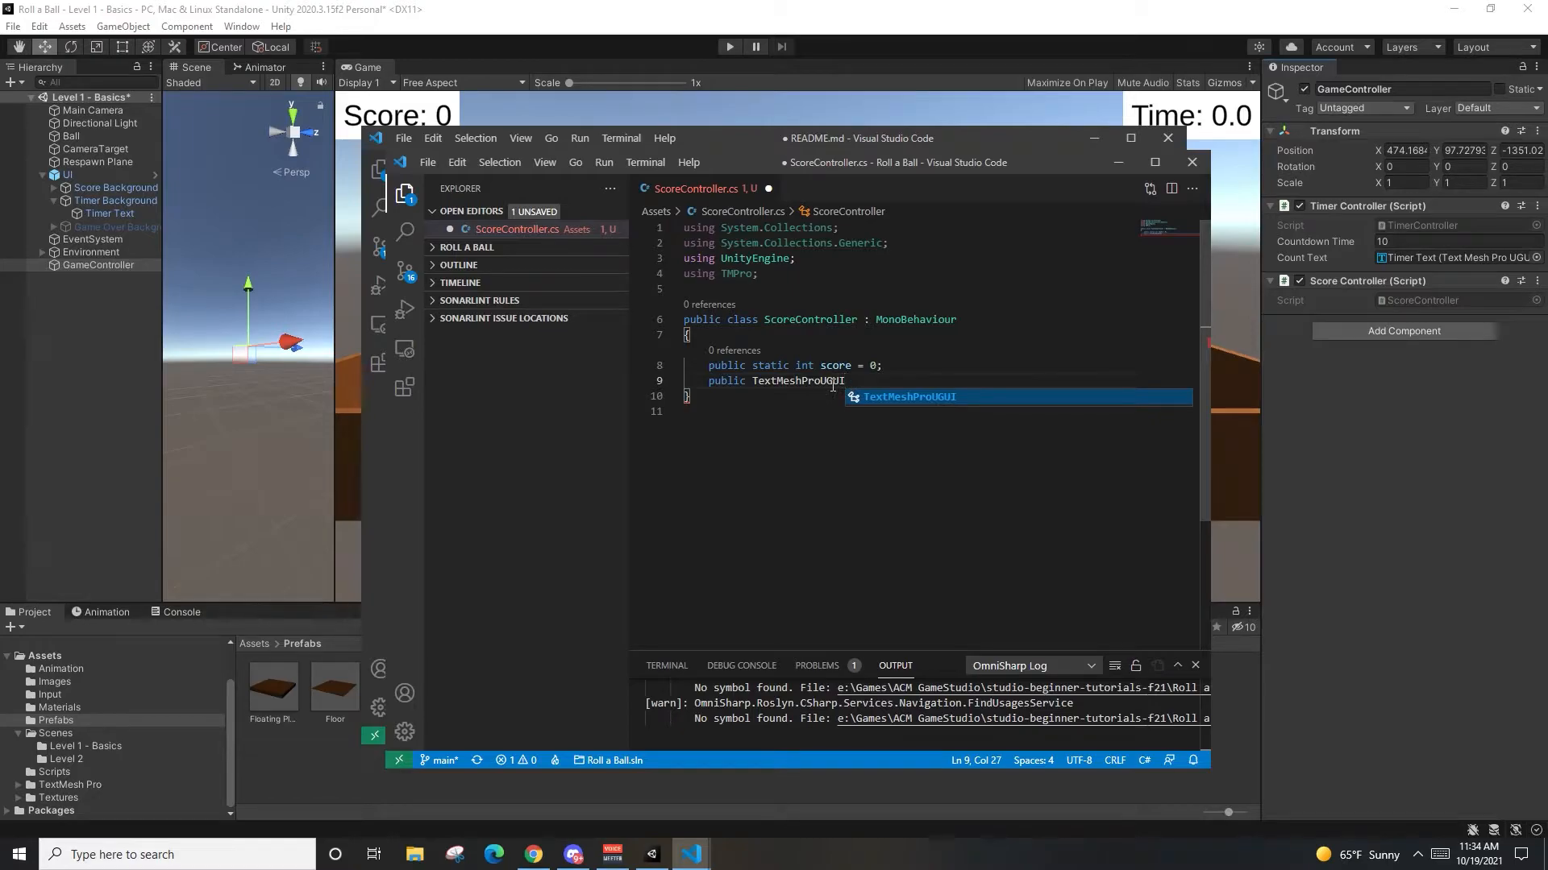
{"action": "type", "text": " scoreText;"}
Step: Add a "void Update()" method with a braced body below the ScoreController fields
{"action": "key", "text": "Return"}
{"action": "key", "text": "Return"}
{"action": "type", "text": "Update()"}
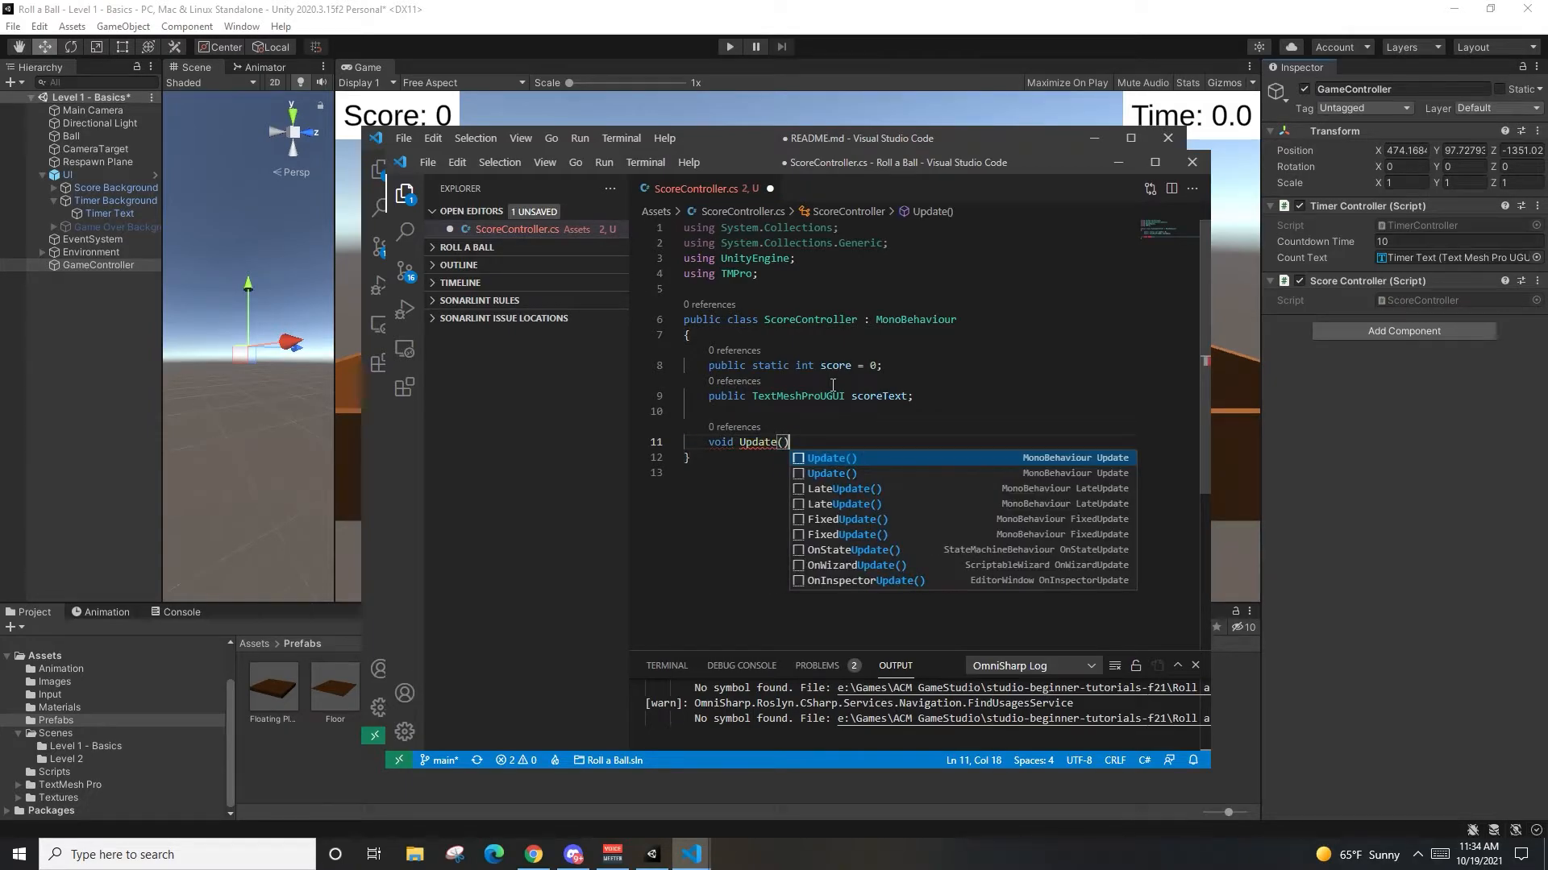
{"action": "key", "text": "Escape"}
{"action": "key", "text": "Return"}
{"action": "type", "text": "{"}
{"action": "key", "text": "Return"}
Step: Write "scoreText.text = string.Format("Score: {0}", score);" inside Update and save the script
{"action": "type", "text": "scoreText.t"}
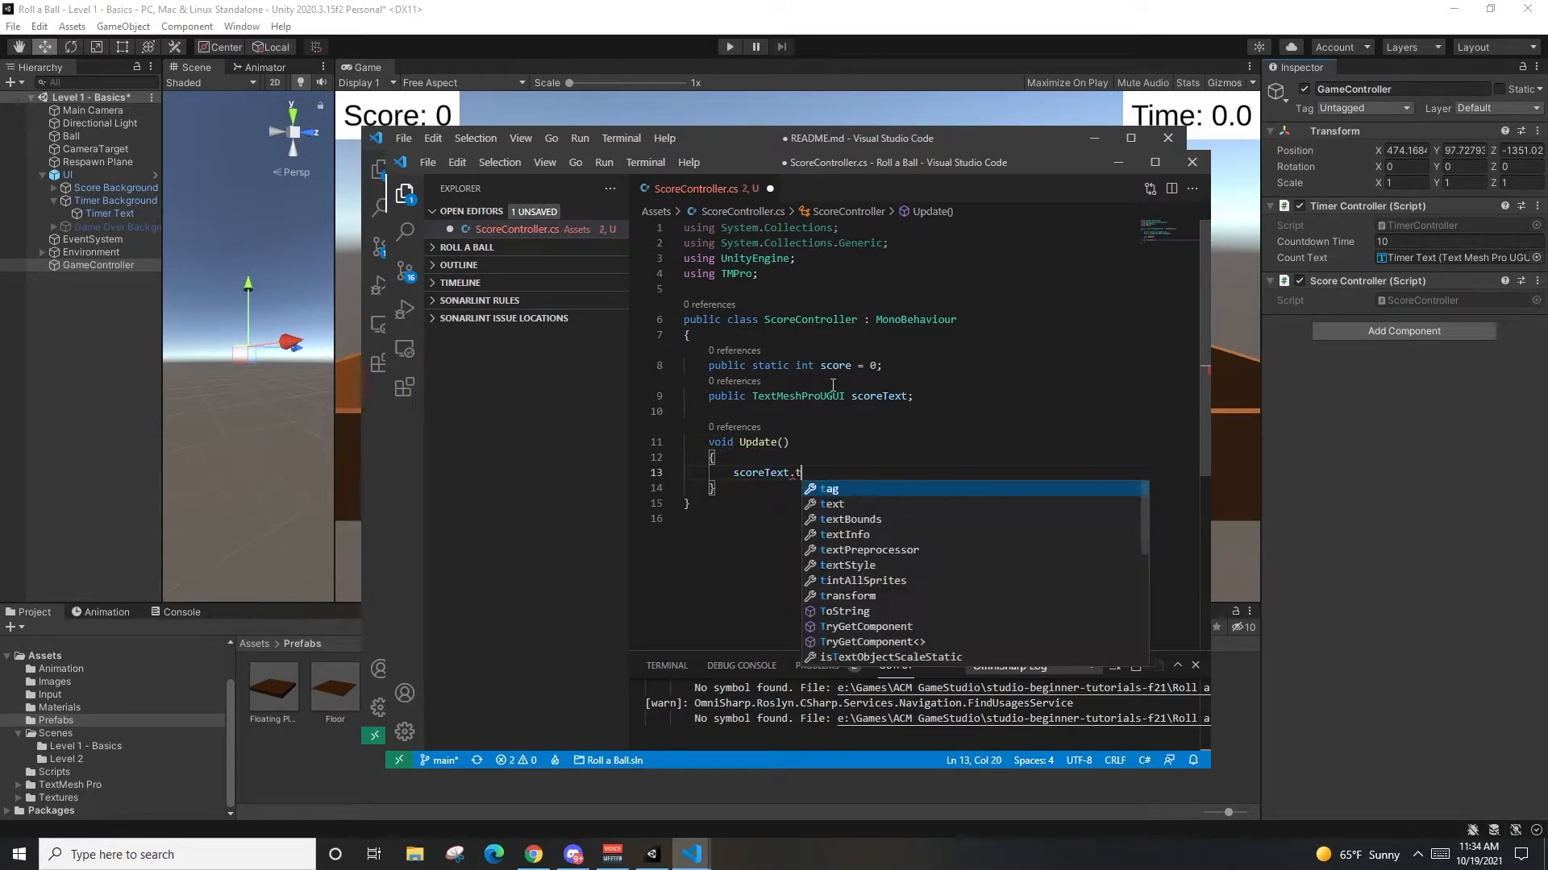
{"action": "type", "text": "ext = string"}
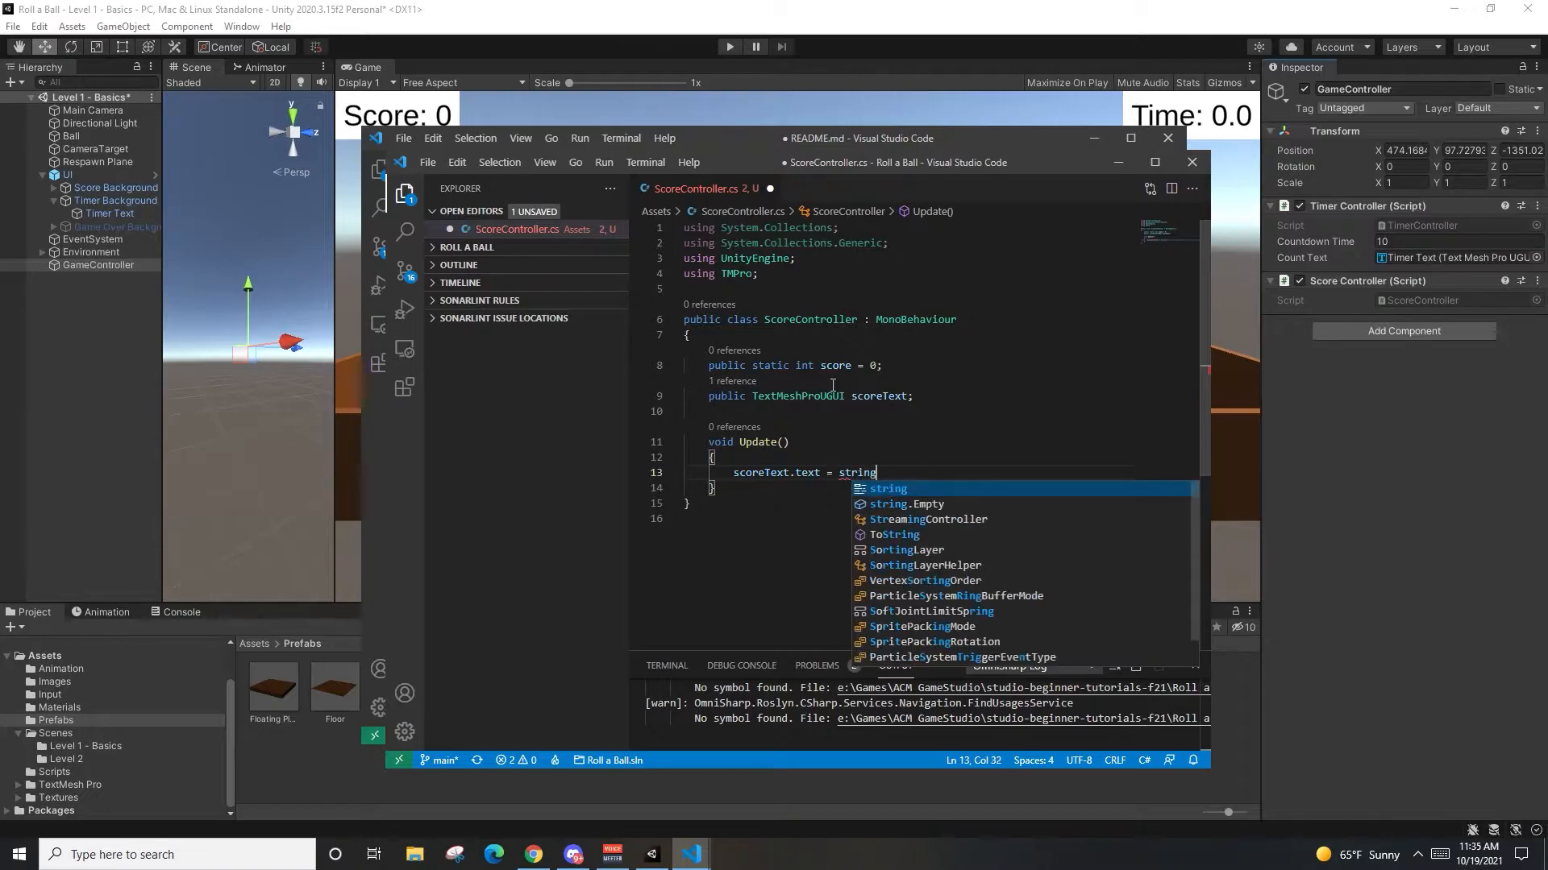
{"action": "type", "text": ".Format(\"Scof"}
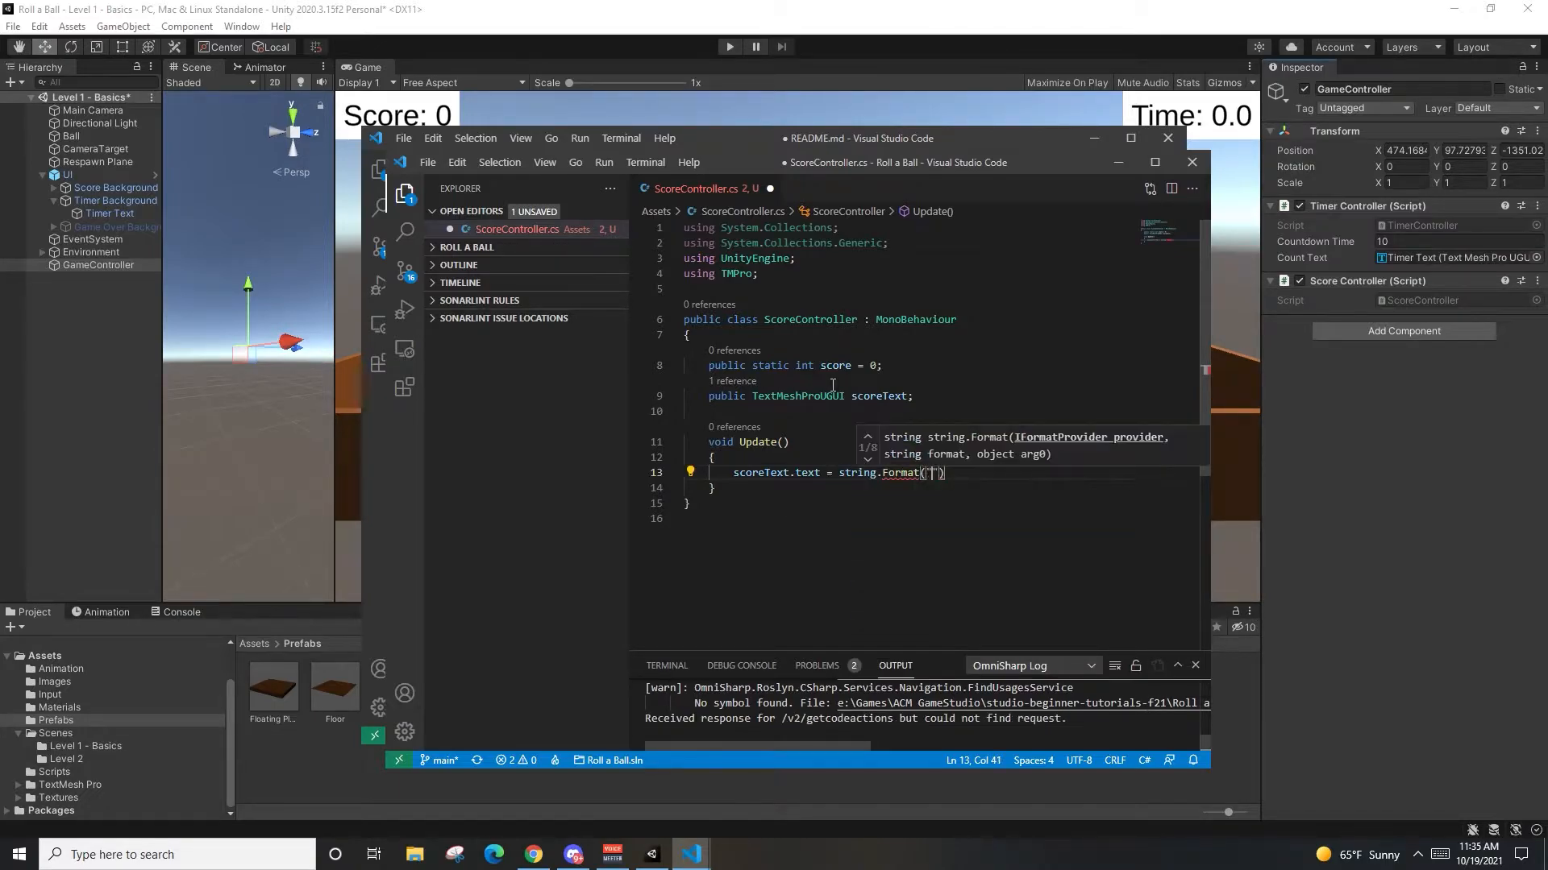
{"action": "key", "text": "BackSpace"}
{"action": "type", "text": "re: {0}, score"}
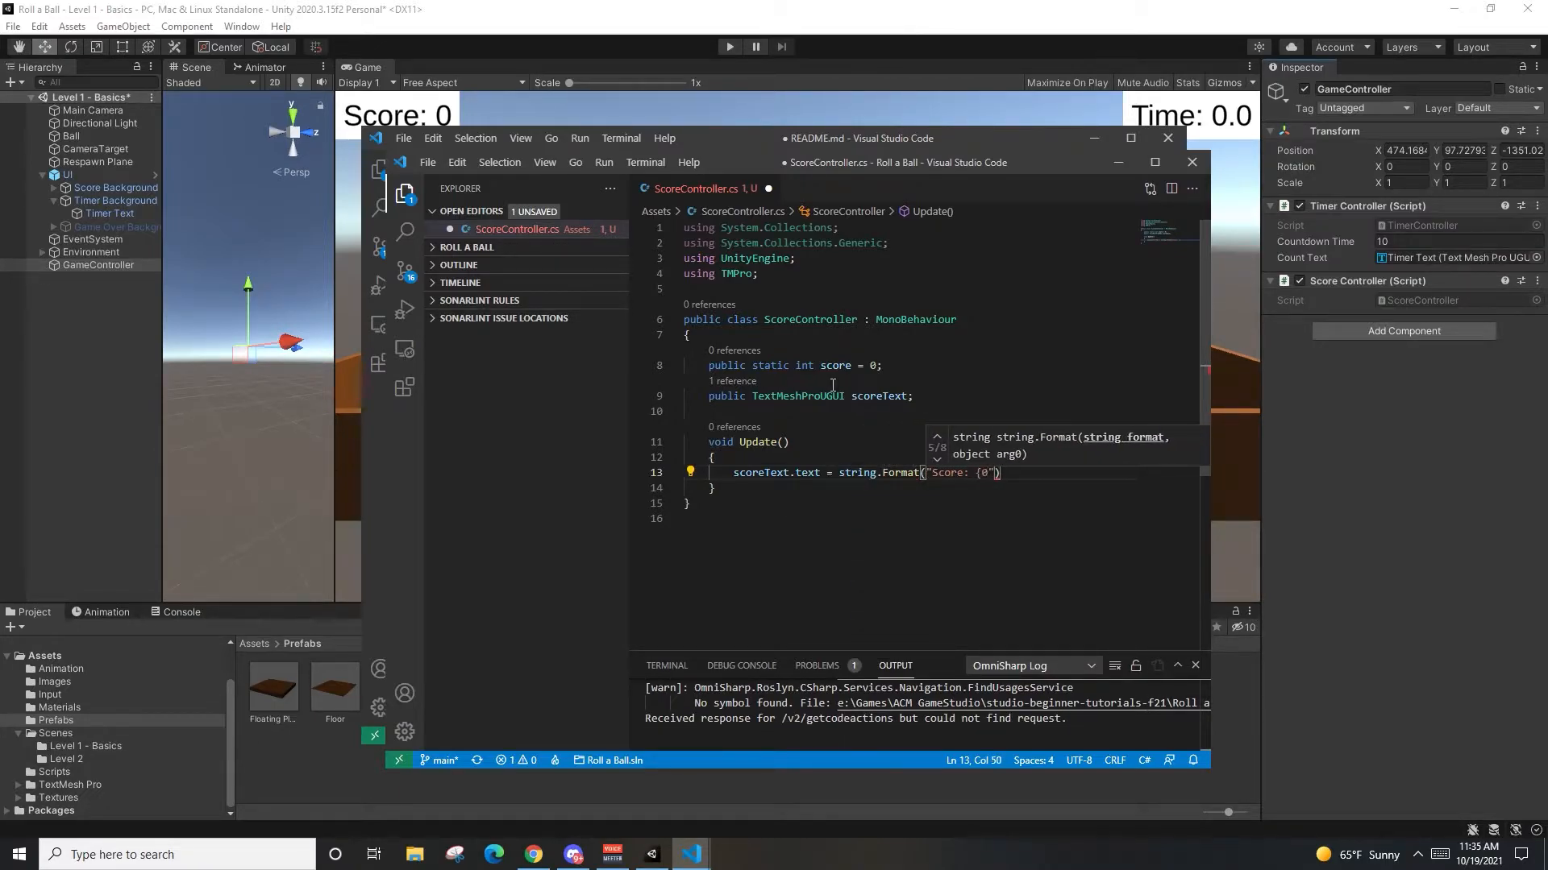
{"action": "key", "text": "ctrl+Left"}
{"action": "key", "text": "ctrl+Left"}
{"action": "key", "text": "Right"}
{"action": "type", "text": "\""}
{"action": "key", "text": "End"}
{"action": "key", "text": "Left"}
{"action": "key", "text": "BackSpace"}
{"action": "key", "text": "End"}
{"action": "type", "text": ";"}
{"action": "key", "text": "ctrl+s"}
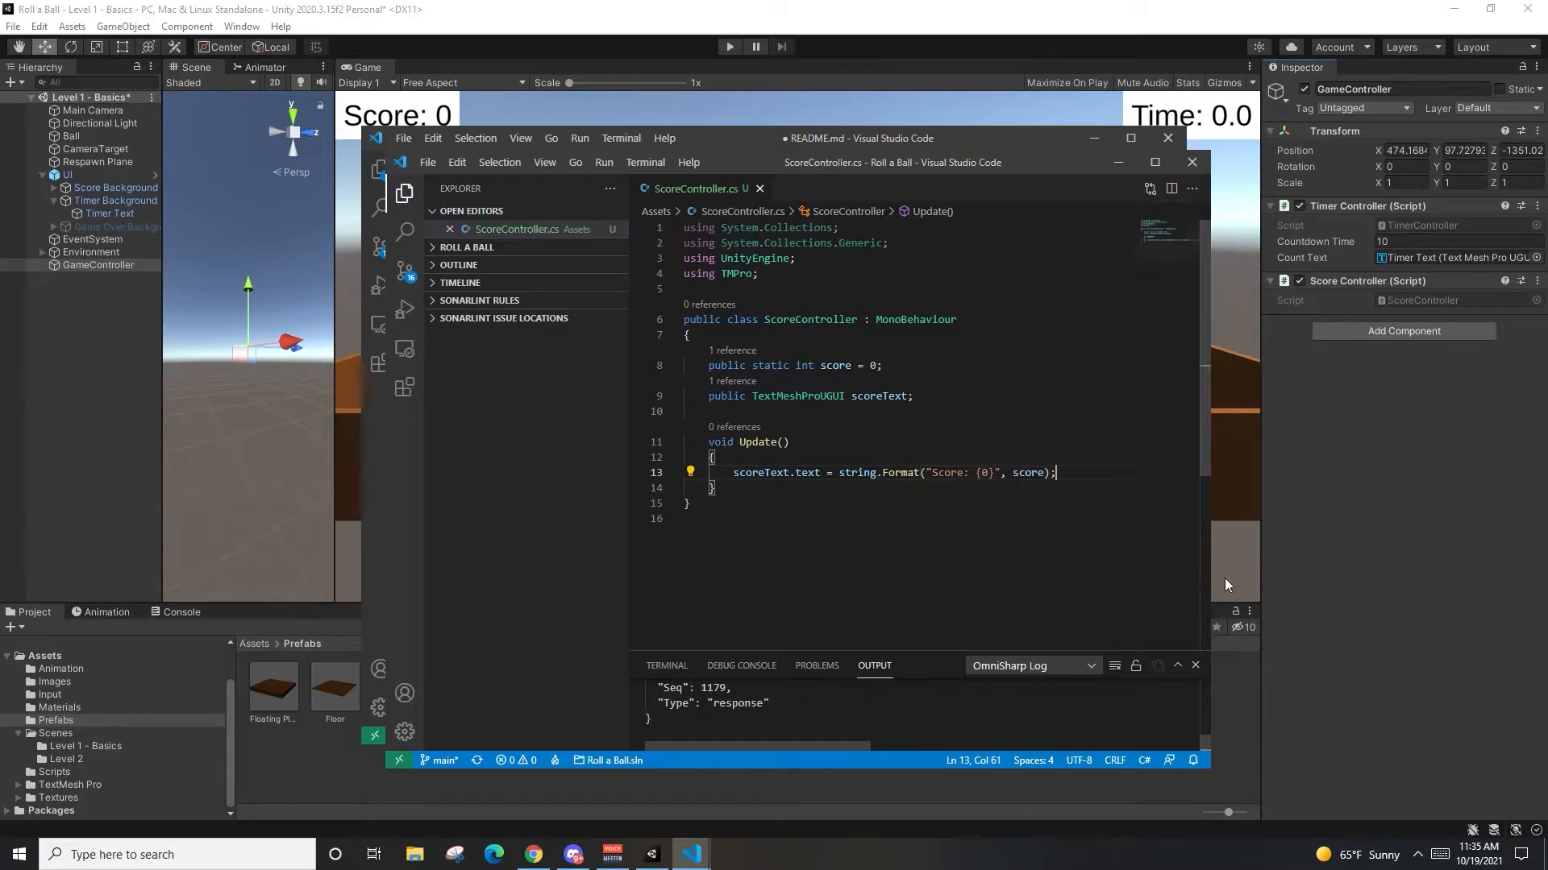
Step: Back in Unity, assign the Score Text object under Score Background to the Score Controller's Score Text
{"action": "left_click", "coordinate": [1375, 438]}
{"action": "left_click", "coordinate": [54, 187]}
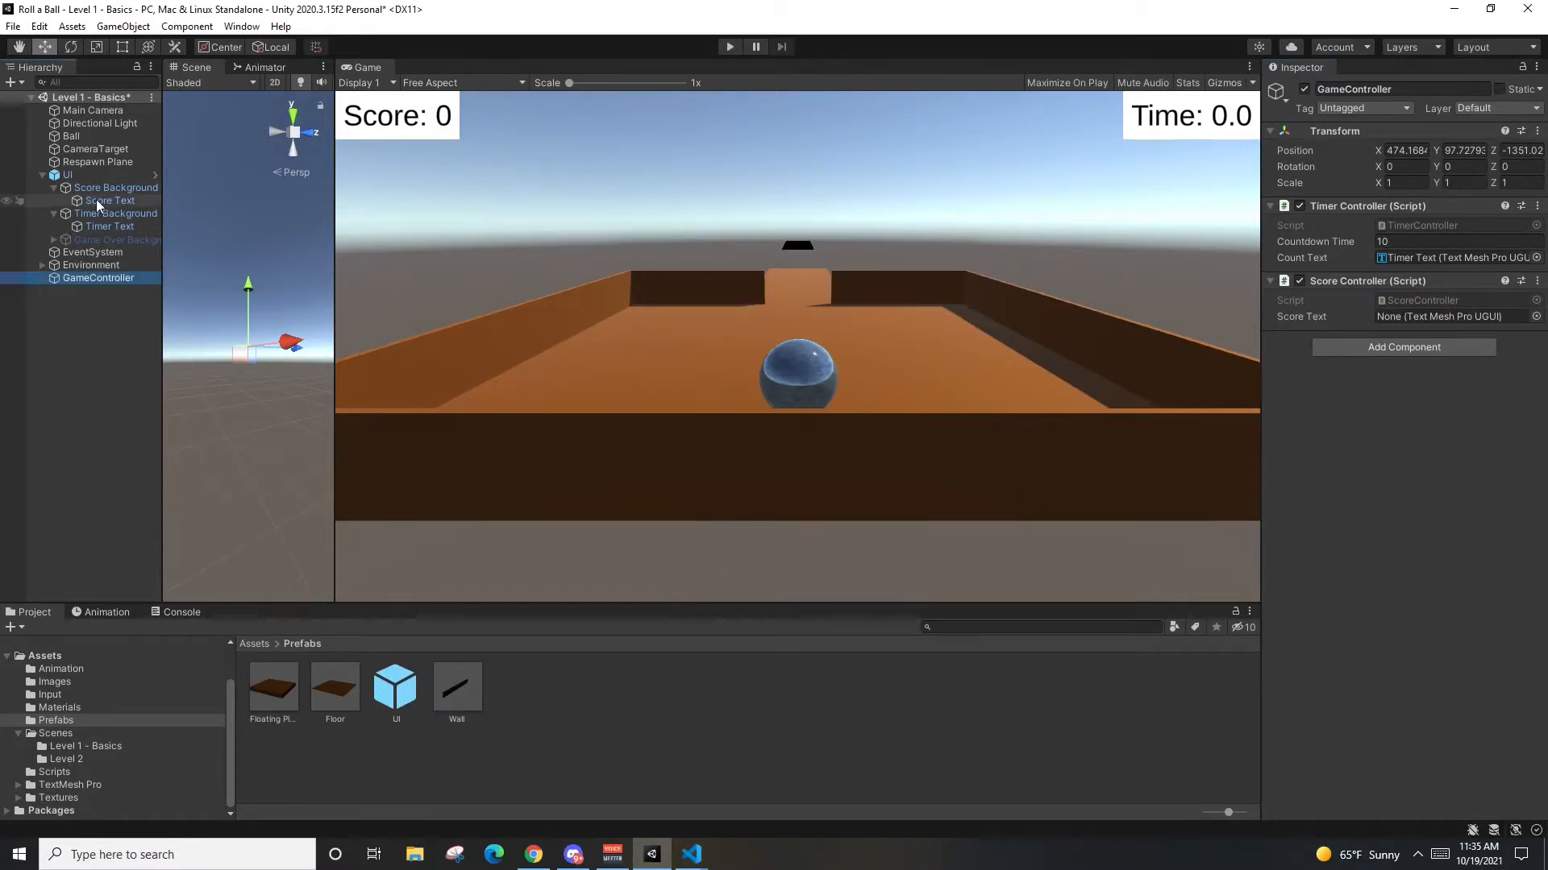
{"action": "left_click_drag", "start_coordinate": [105, 201], "coordinate": [1390, 320]}
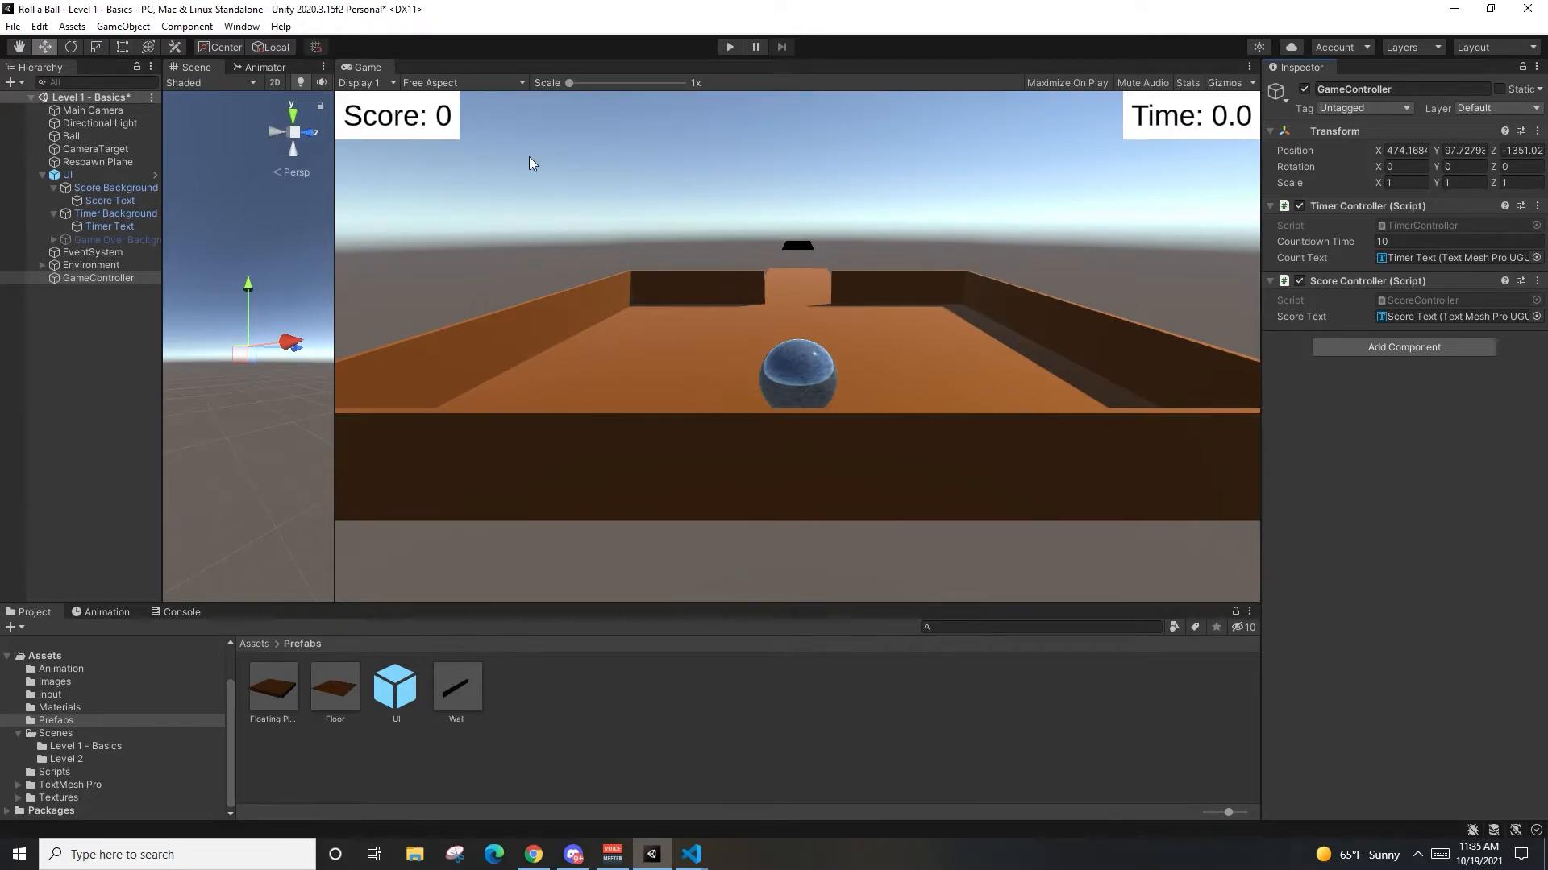
Step: Create a 3D cube at the root of the scene hierarchy and name it Pickup
{"action": "left_click", "coordinate": [130, 407]}
{"action": "right_click", "coordinate": [76, 408]}
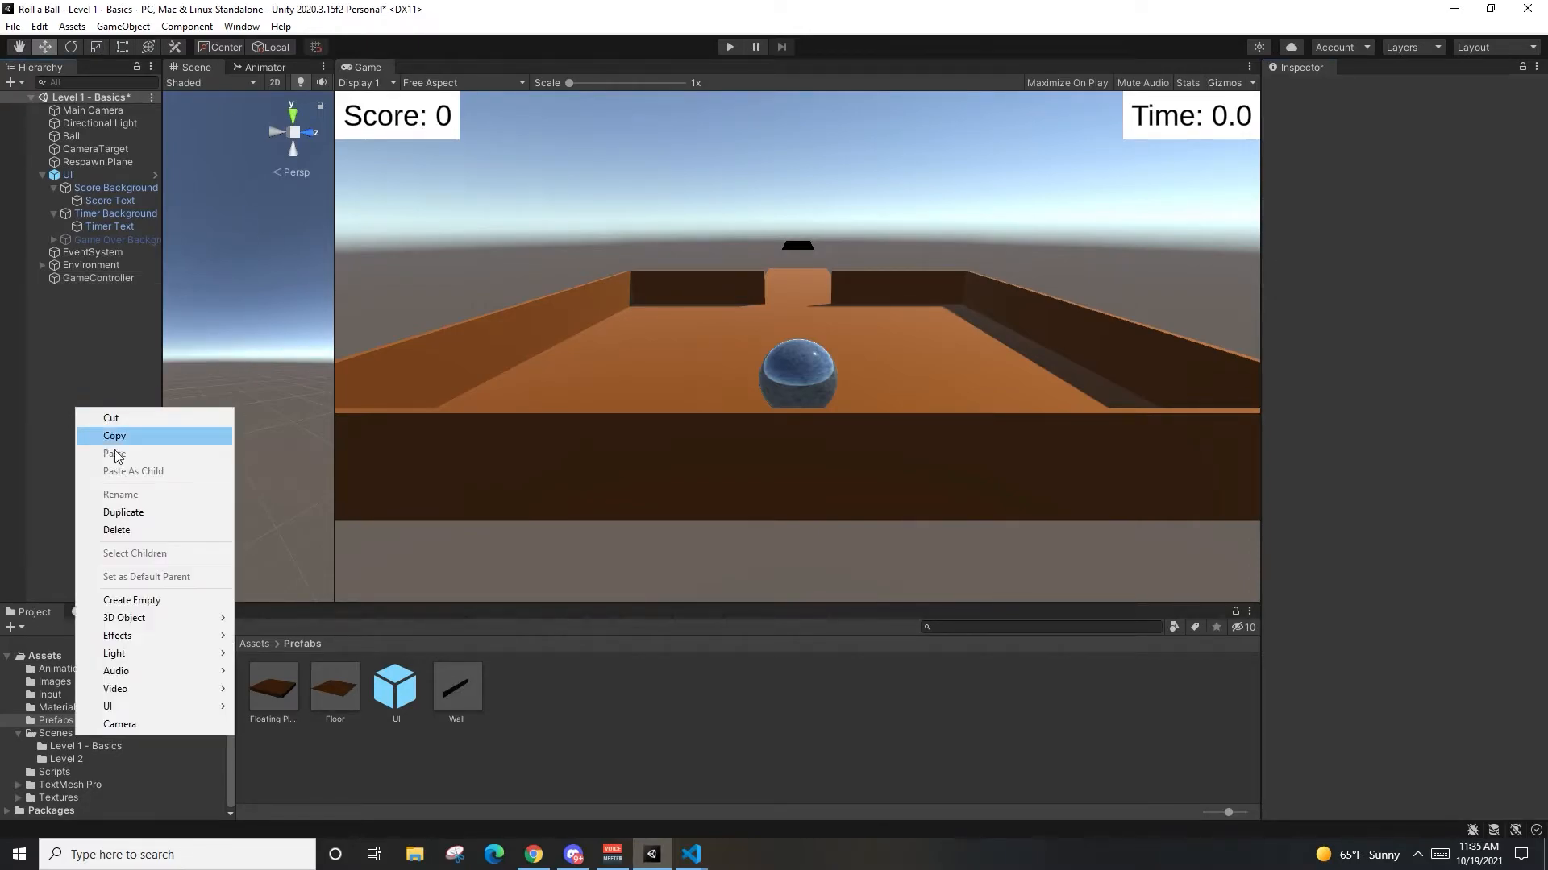
{"action": "mouse_move", "coordinate": [146, 620]}
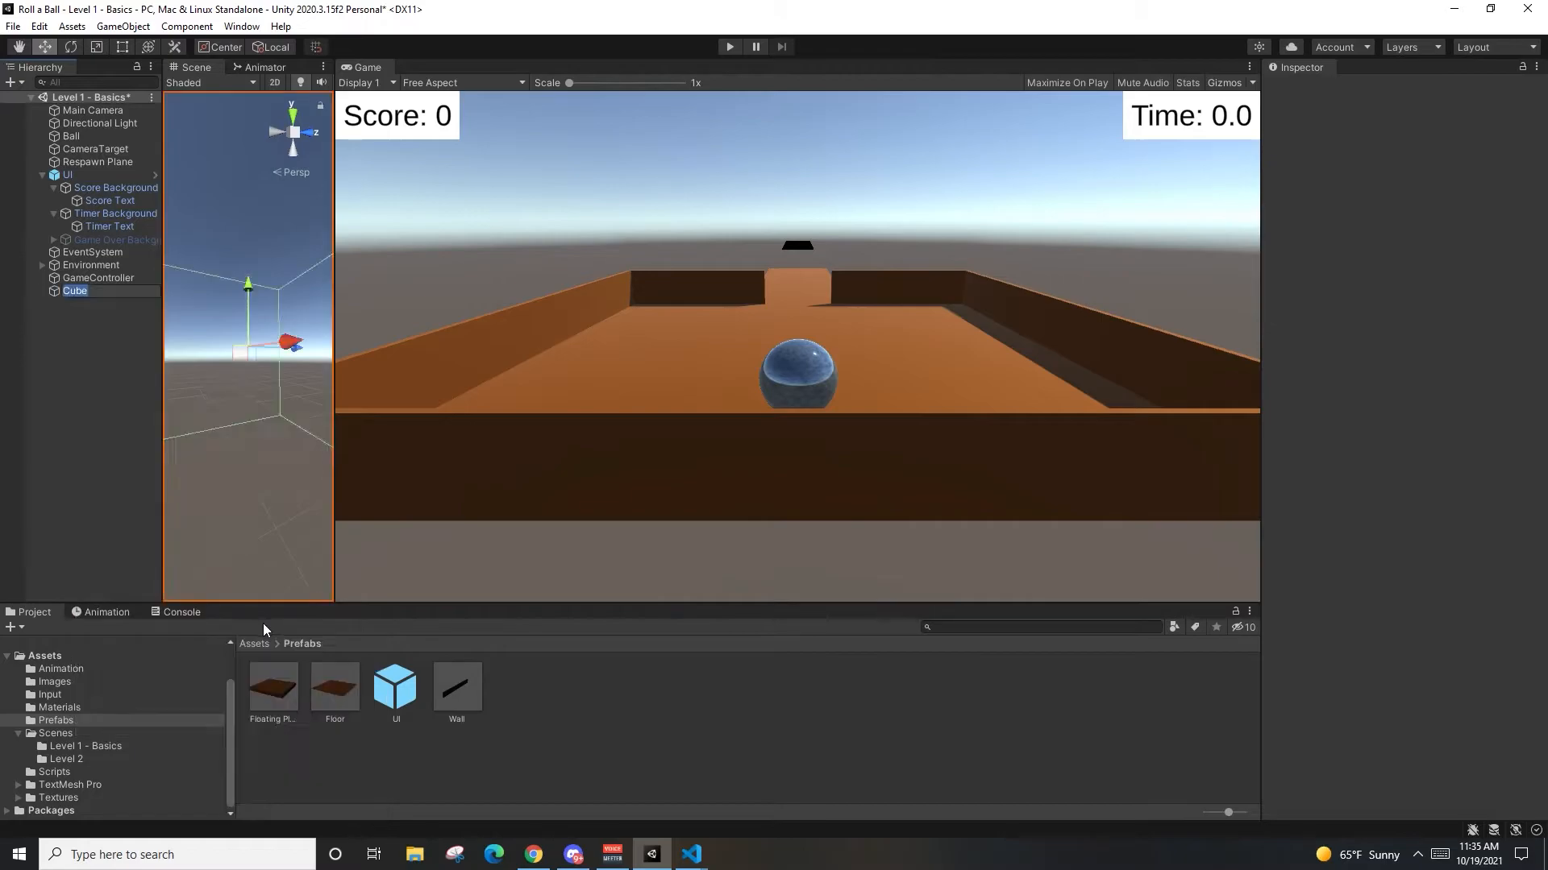
{"action": "left_click", "coordinate": [264, 619]}
{"action": "type", "text": "Pickup"}
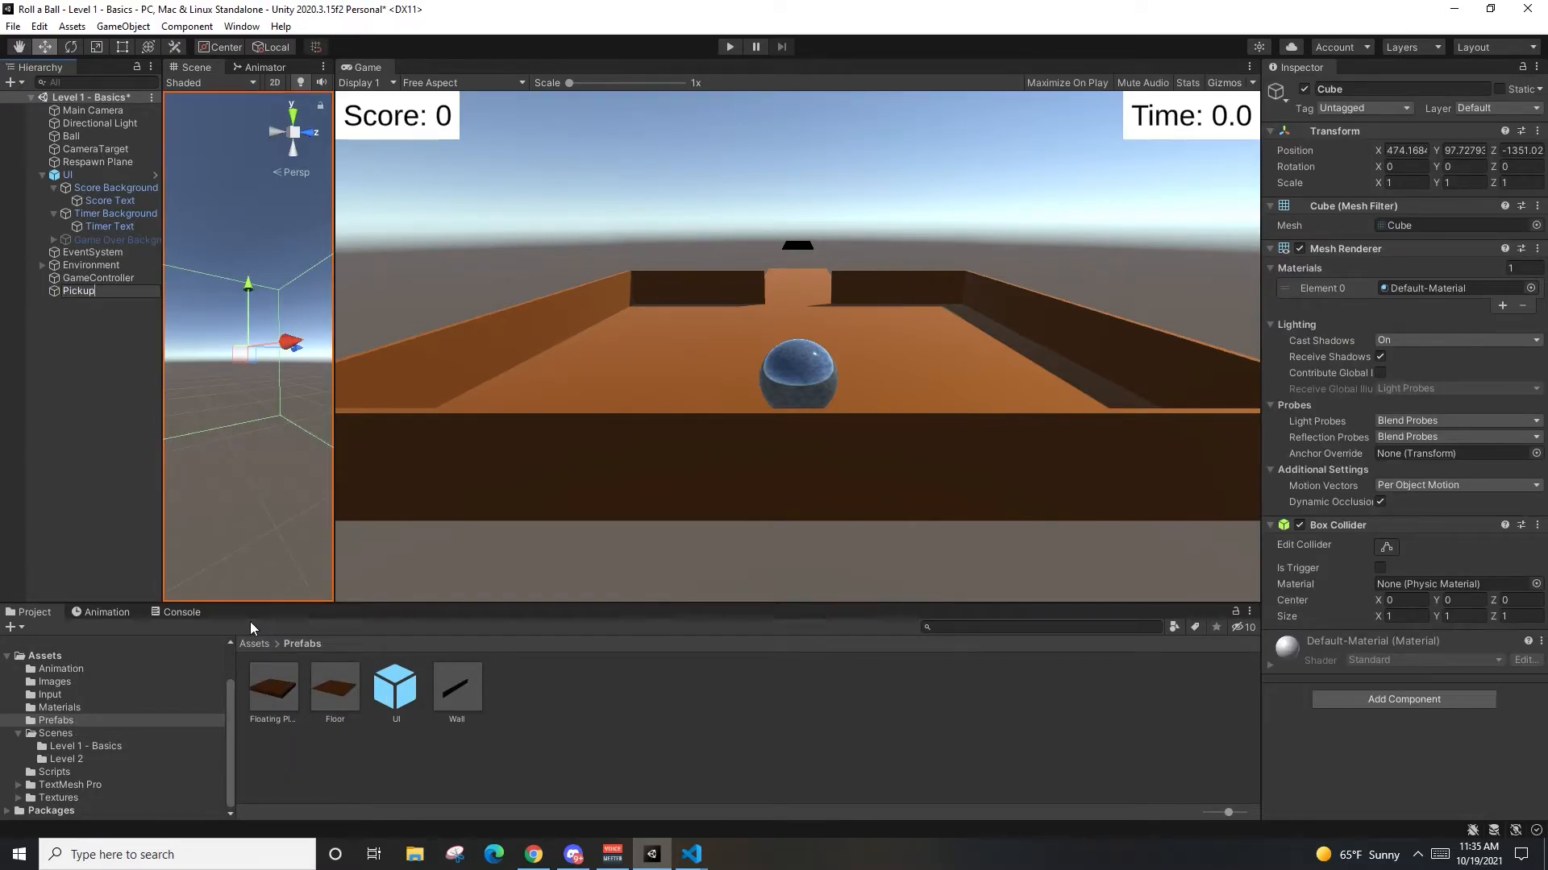
{"action": "key", "text": "Return"}
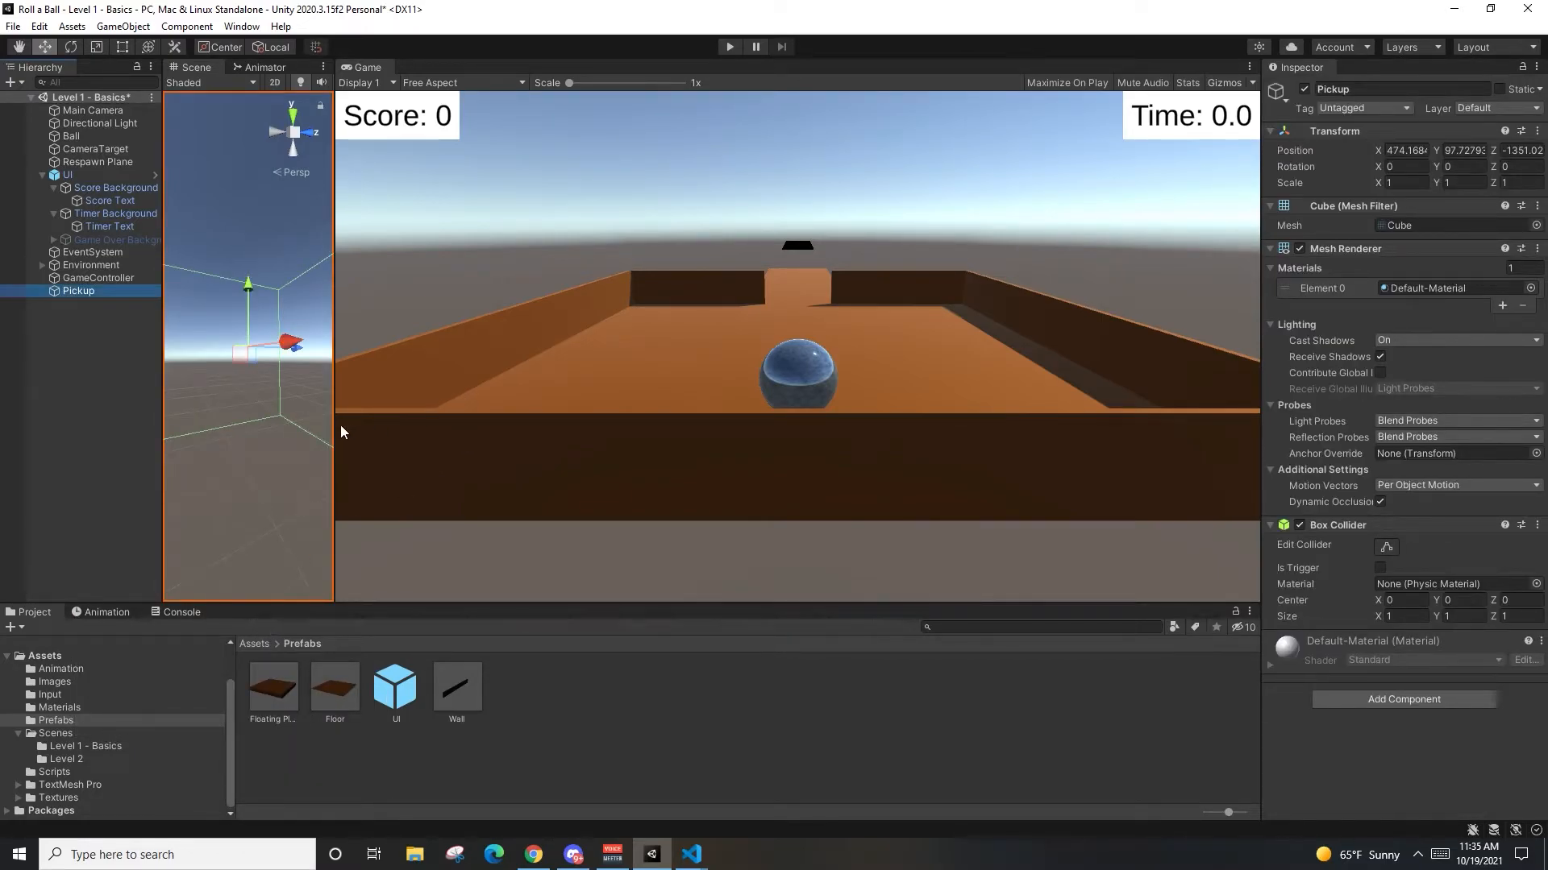
Step: Enlarge the Scene view and reset the Pickup cube's Transform
{"action": "left_click_drag", "start_coordinate": [336, 433], "coordinate": [784, 440]}
{"action": "scroll", "coordinate": [500, 443], "scroll_direction": "down", "scroll_amount": 8}
{"action": "right_click_drag", "start_coordinate": [499, 442], "coordinate": [892, 478]}
{"action": "left_click", "coordinate": [1537, 131]}
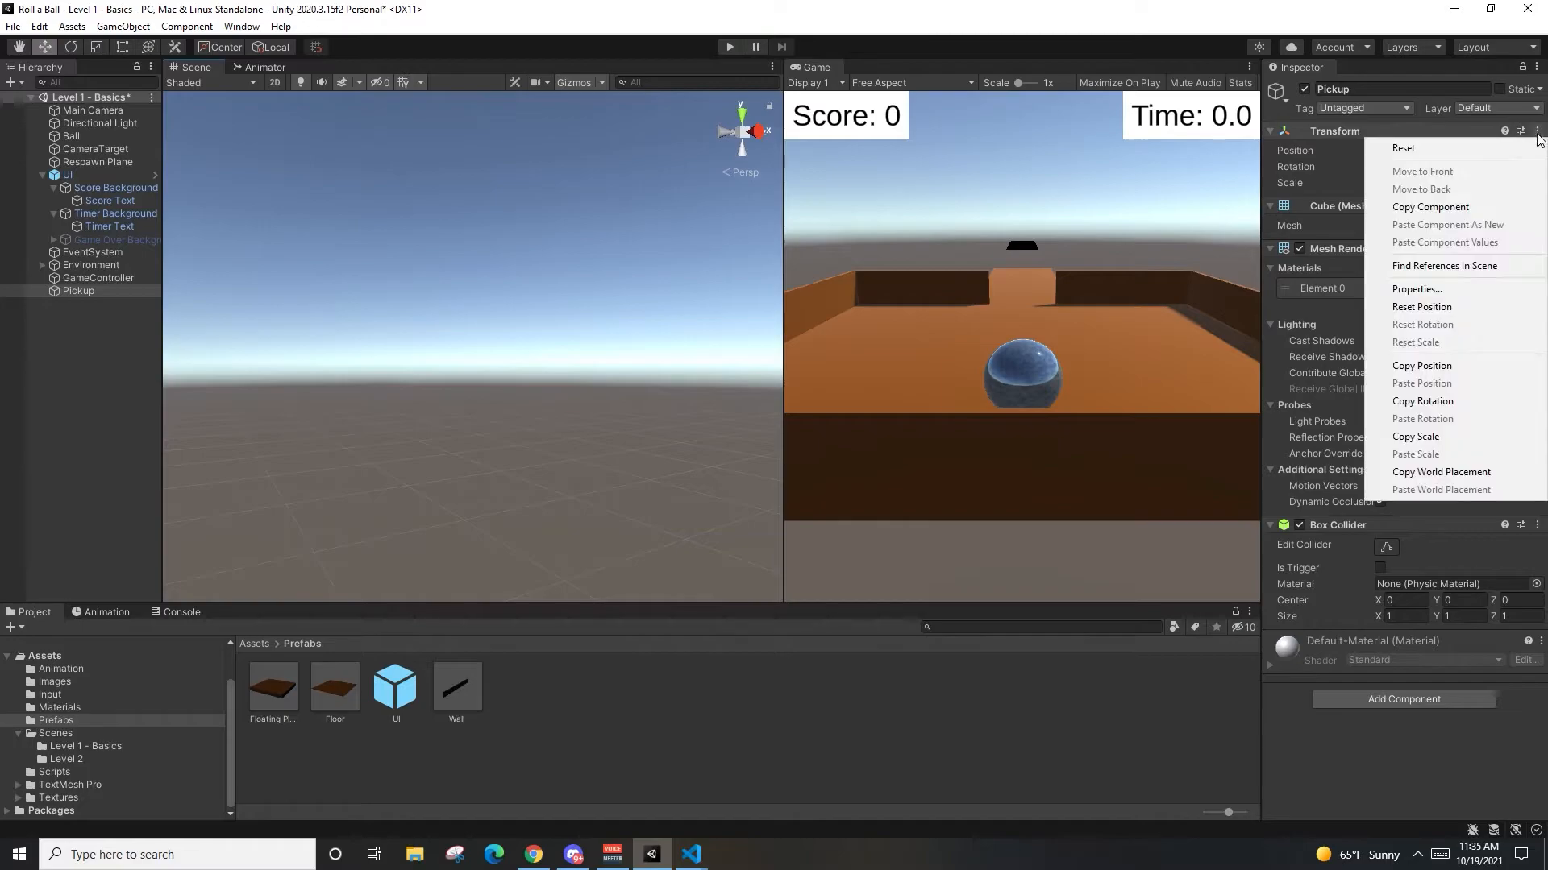
{"action": "left_click", "coordinate": [1402, 143]}
Step: Widen the Scene view further and move the Pickup cube above the track to about X 6.71, Y 0.97
{"action": "key", "text": "f"}
{"action": "right_click_drag", "start_coordinate": [757, 305], "coordinate": [585, 340]}
{"action": "key", "text": "s"}
{"action": "left_click_drag", "start_coordinate": [540, 287], "coordinate": [1084, 282]}
{"action": "right_click_drag", "start_coordinate": [967, 300], "coordinate": [1057, 252]}
{"action": "key", "text": "w"}
Step: Scale the Pickup cube down uniformly to 0.2 on the X, Y and Z axes
{"action": "key", "text": "r"}
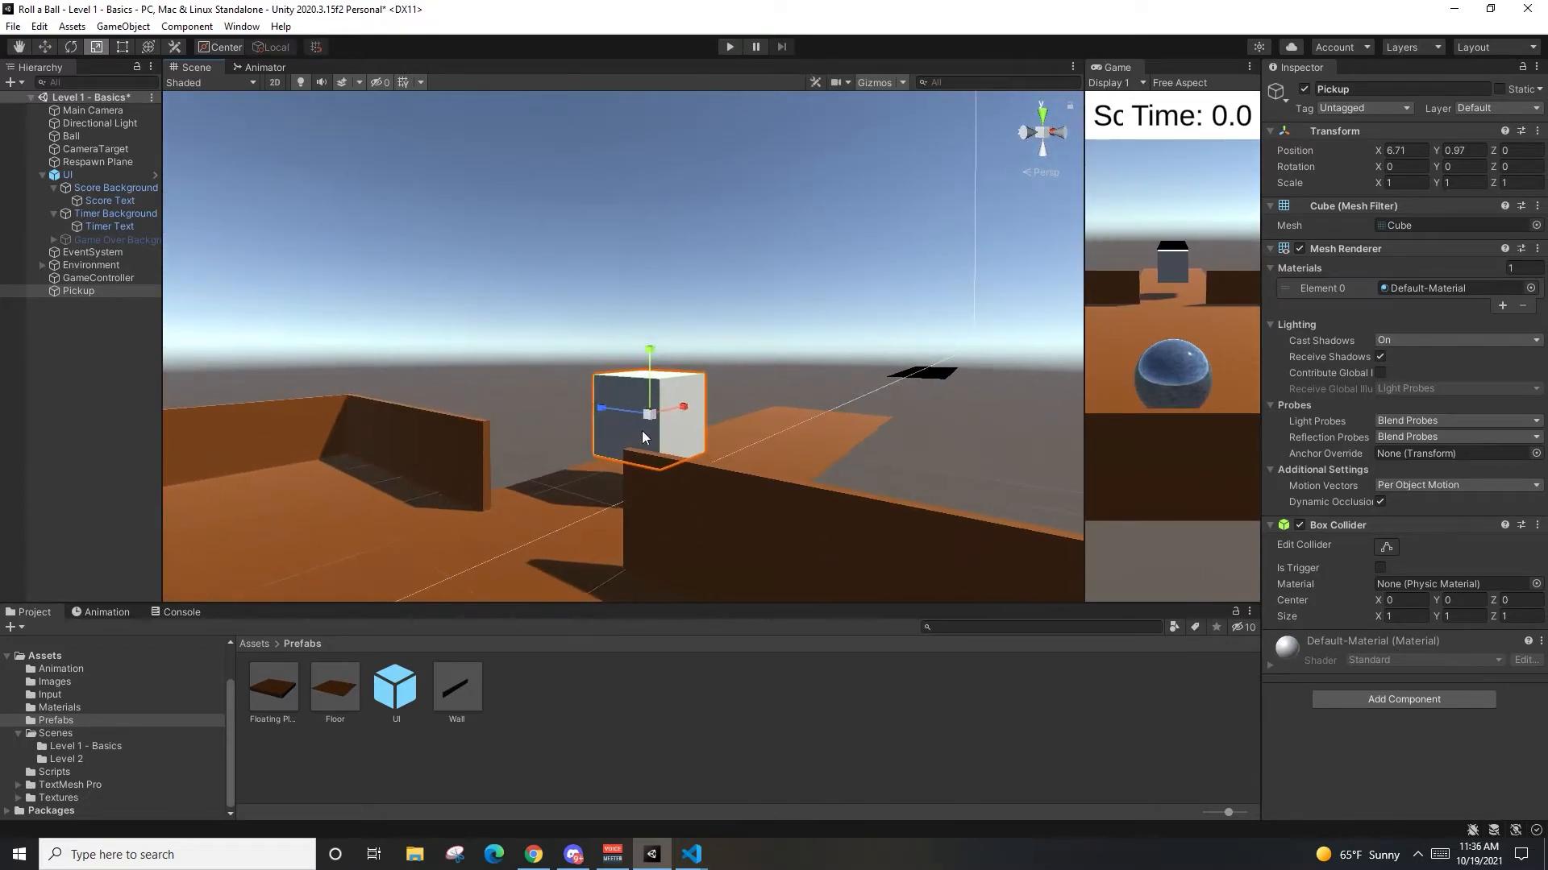
{"action": "left_click_drag", "start_coordinate": [651, 414], "coordinate": [598, 424]}
{"action": "left_click", "coordinate": [1405, 183]}
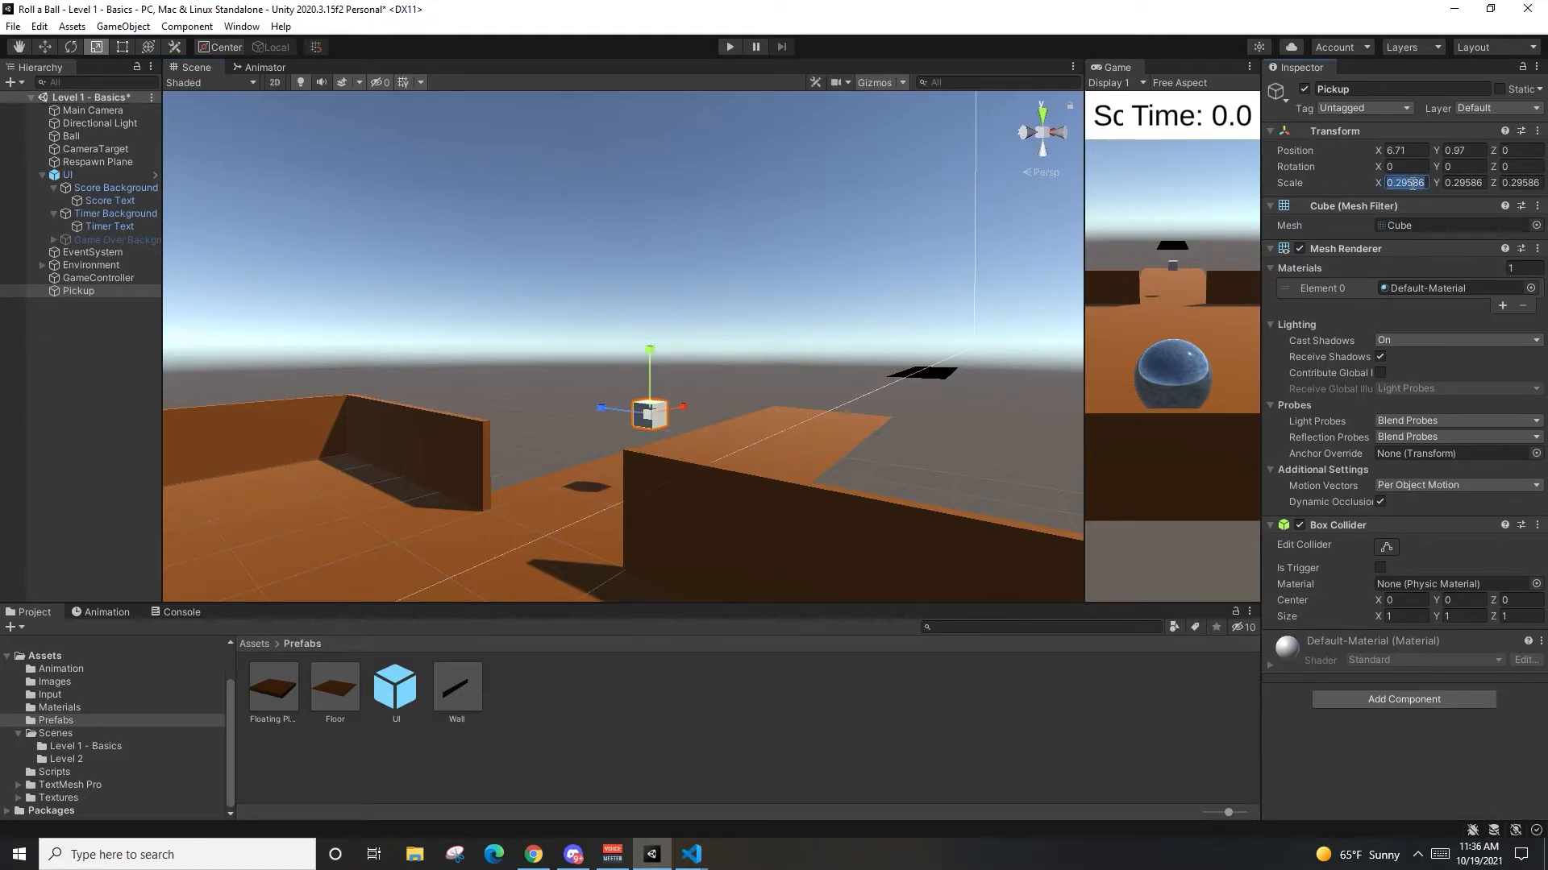
{"action": "type", "text": "0.2"}
{"action": "left_click", "coordinate": [1461, 191]}
{"action": "type", "text": "0.2"}
{"action": "left_click", "coordinate": [1521, 191]}
{"action": "type", "text": "0.2"}
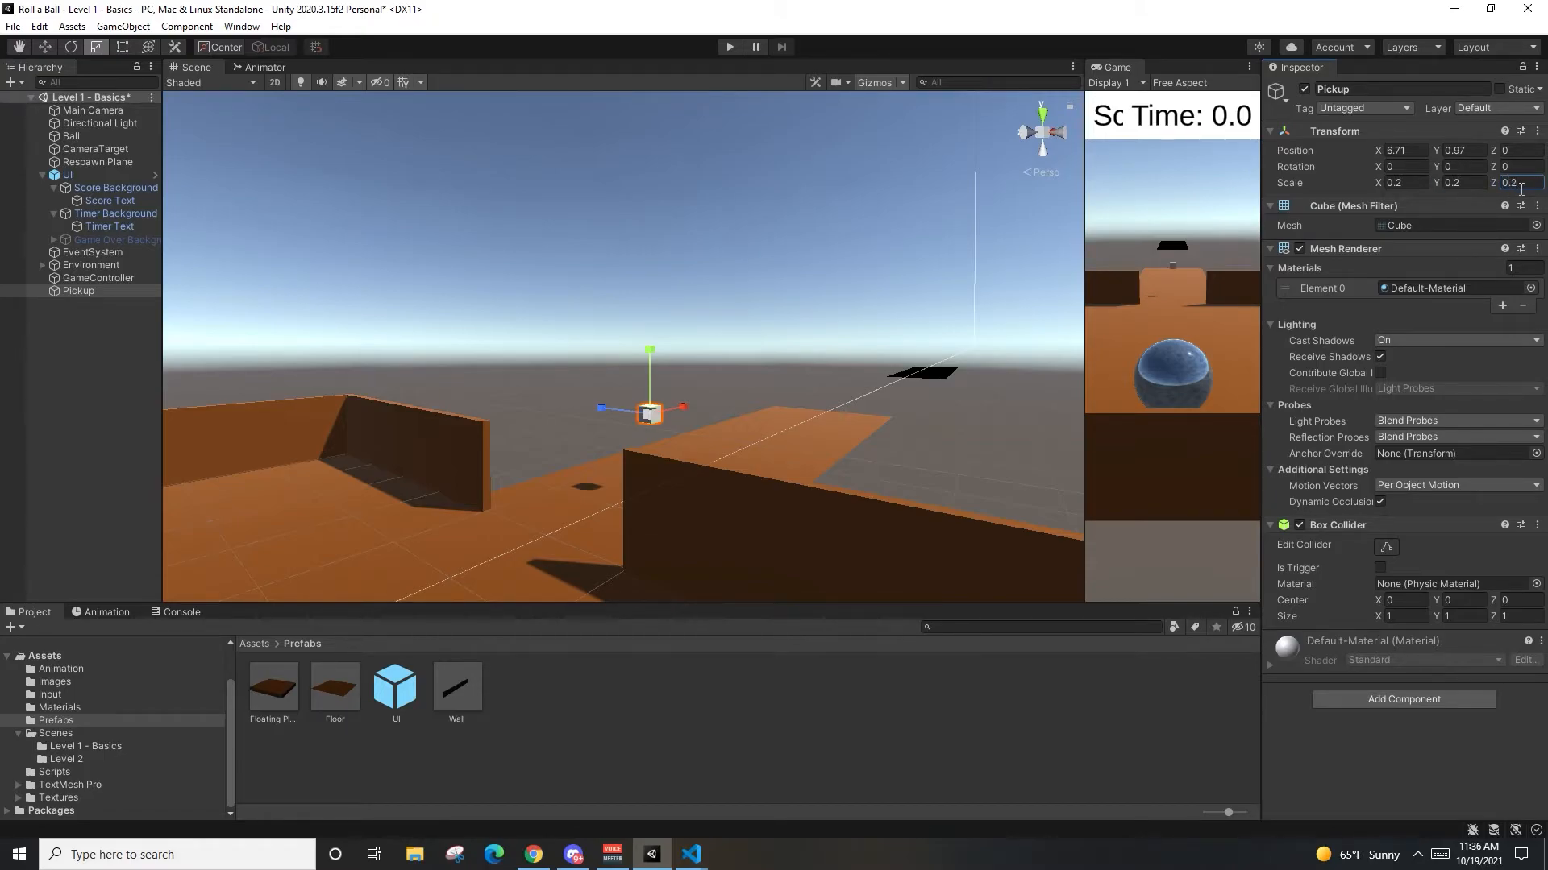
Step: Lower the Pickup cube closer to the track, to about Y 0.731
{"action": "right_click_drag", "start_coordinate": [799, 284], "coordinate": [767, 288]}
{"action": "key", "text": "w"}
{"action": "key", "text": "w"}
{"action": "left_click_drag", "start_coordinate": [657, 337], "coordinate": [662, 382]}
{"action": "right_click_drag", "start_coordinate": [925, 365], "coordinate": [741, 464]}
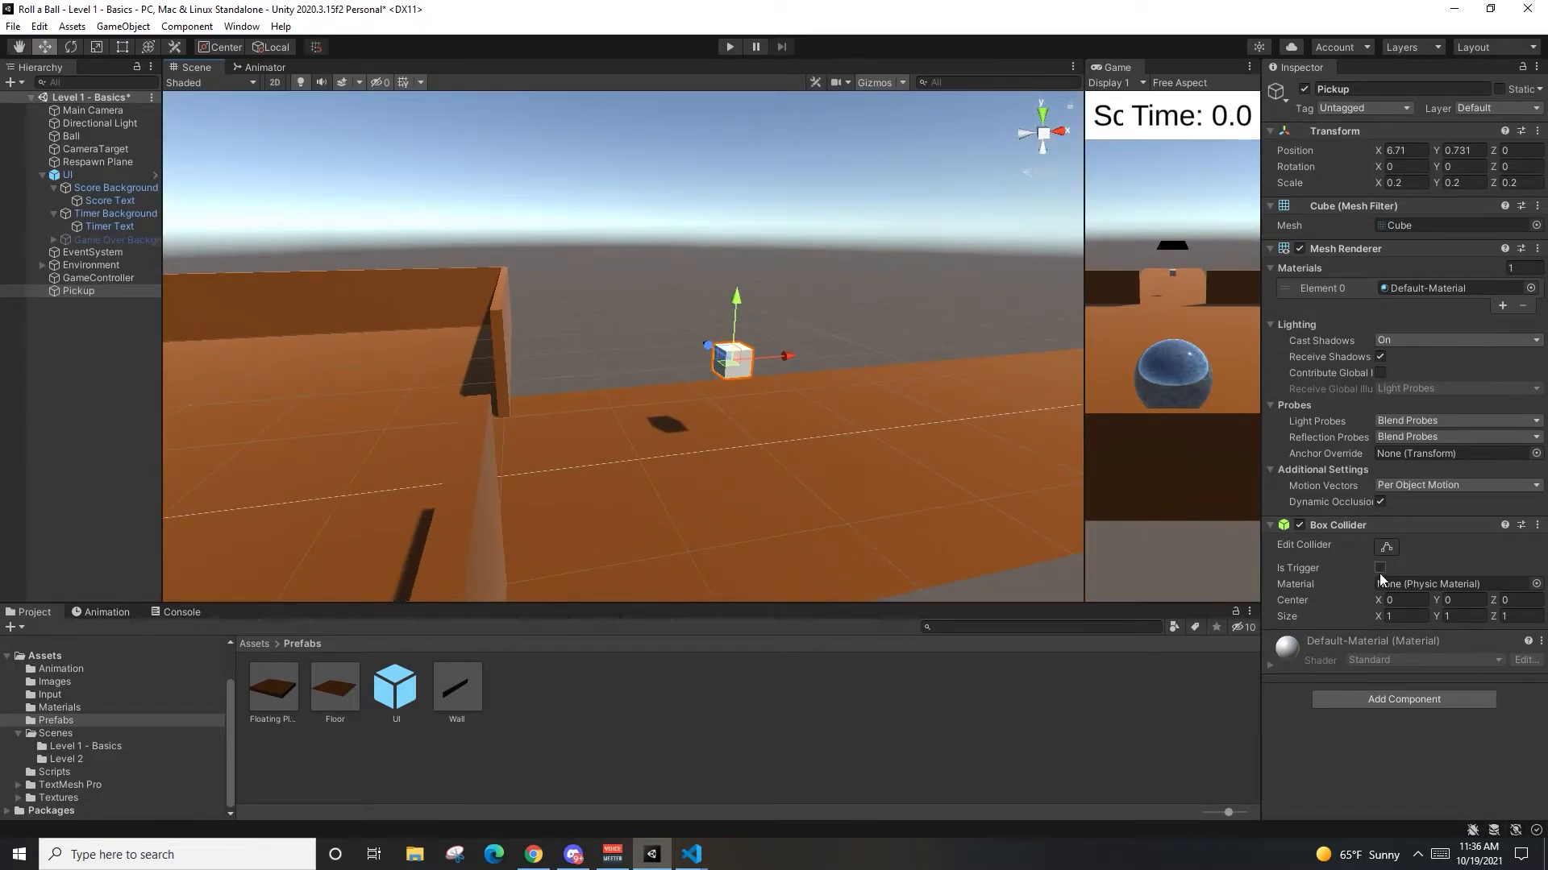
Step: Create a new script named Pickup and attach it to the Pickup cube
{"action": "left_click", "coordinate": [1388, 701]}
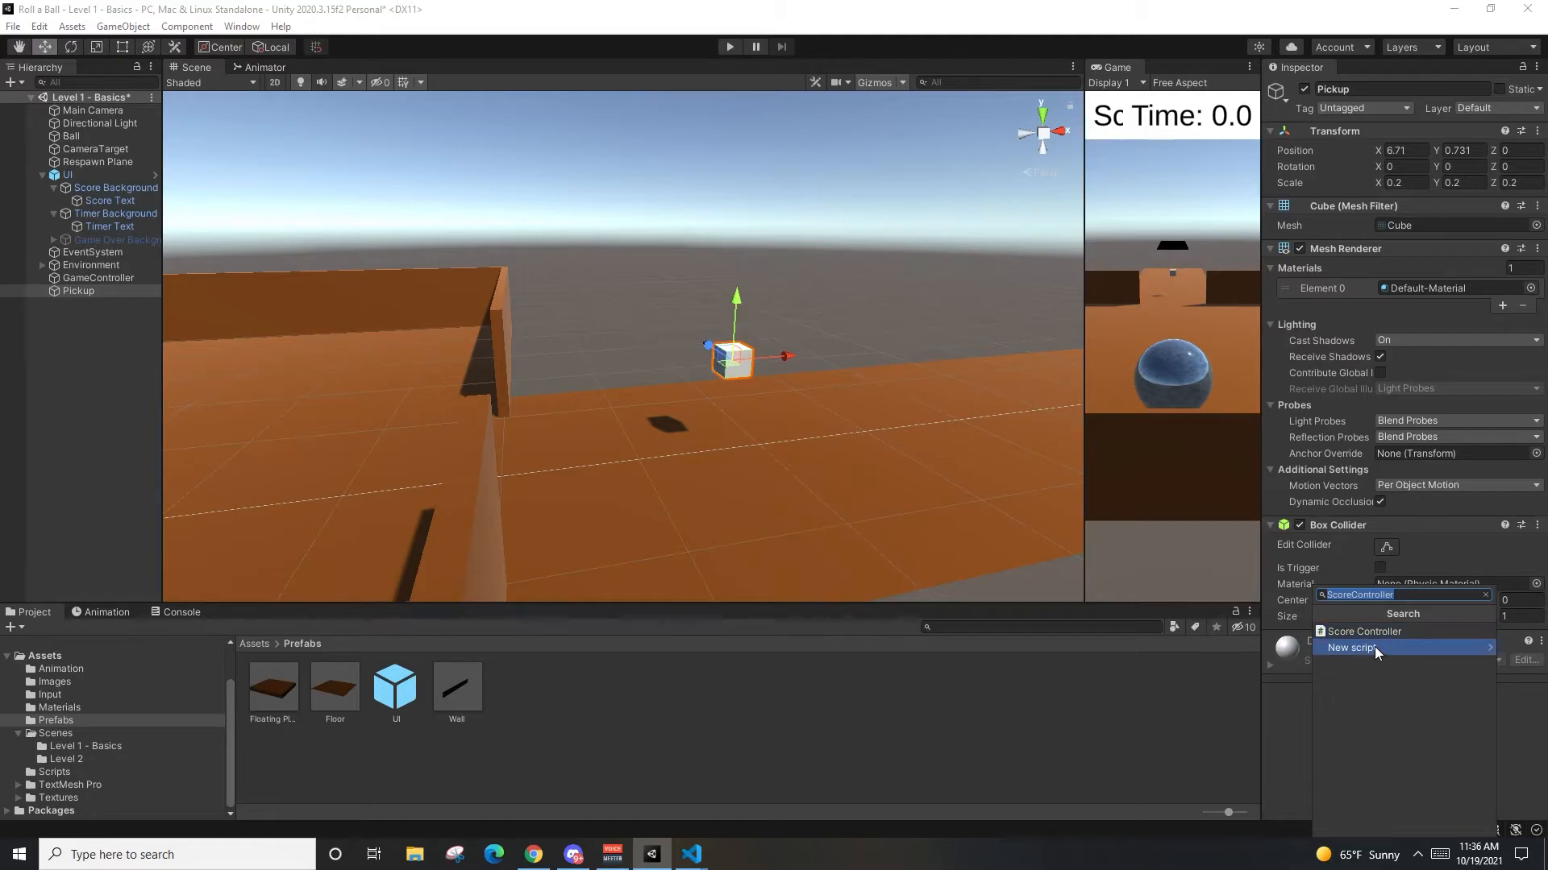
{"action": "type", "text": "Pickup"}
{"action": "key", "text": "ctrl+a"}
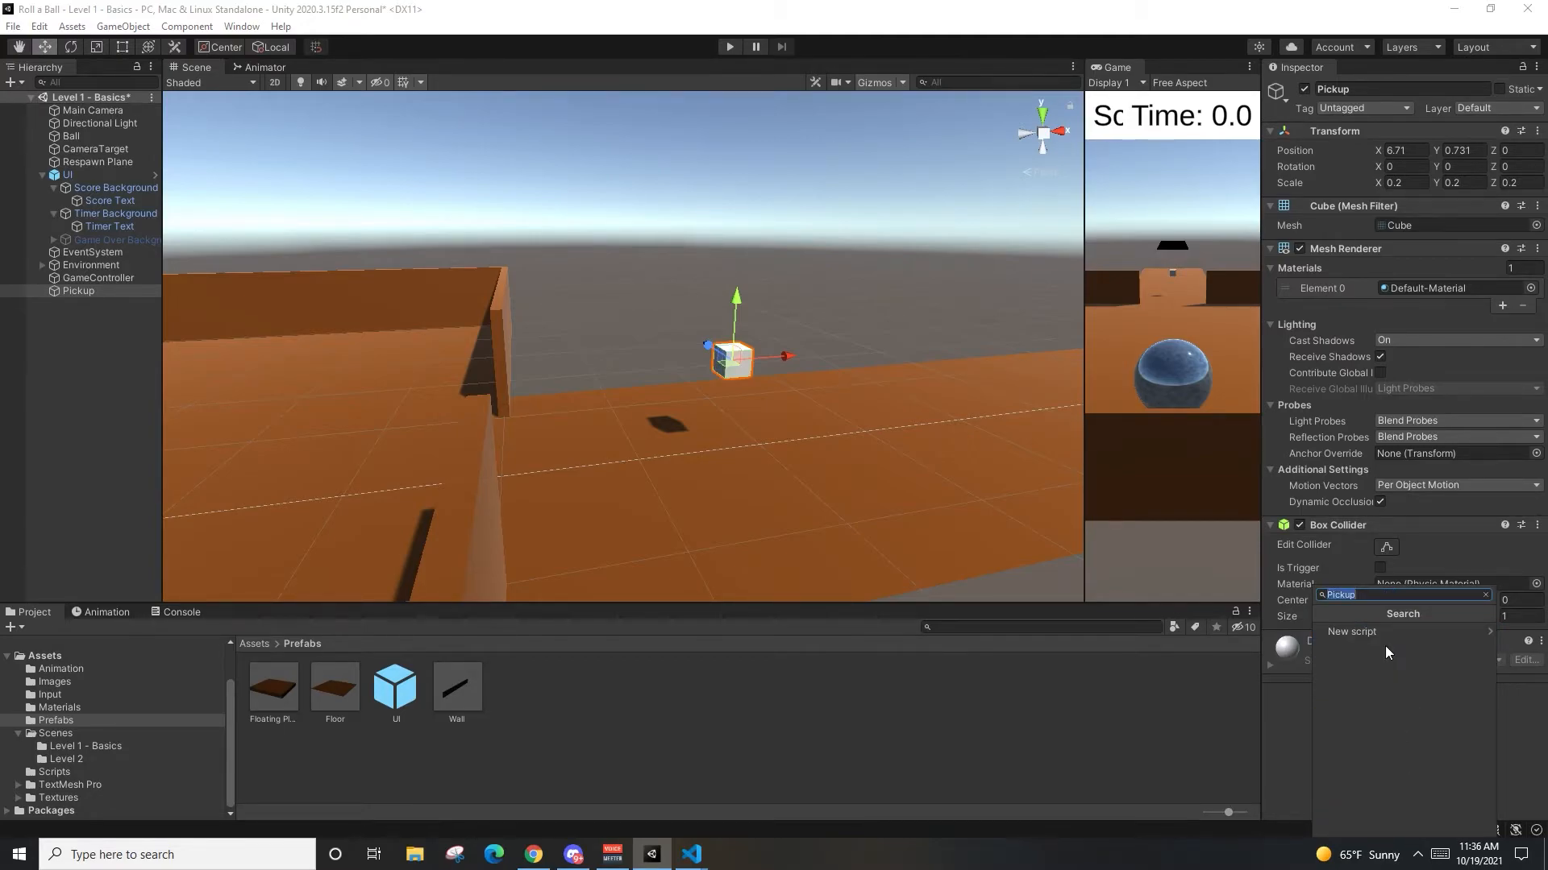
{"action": "key", "text": "Return"}
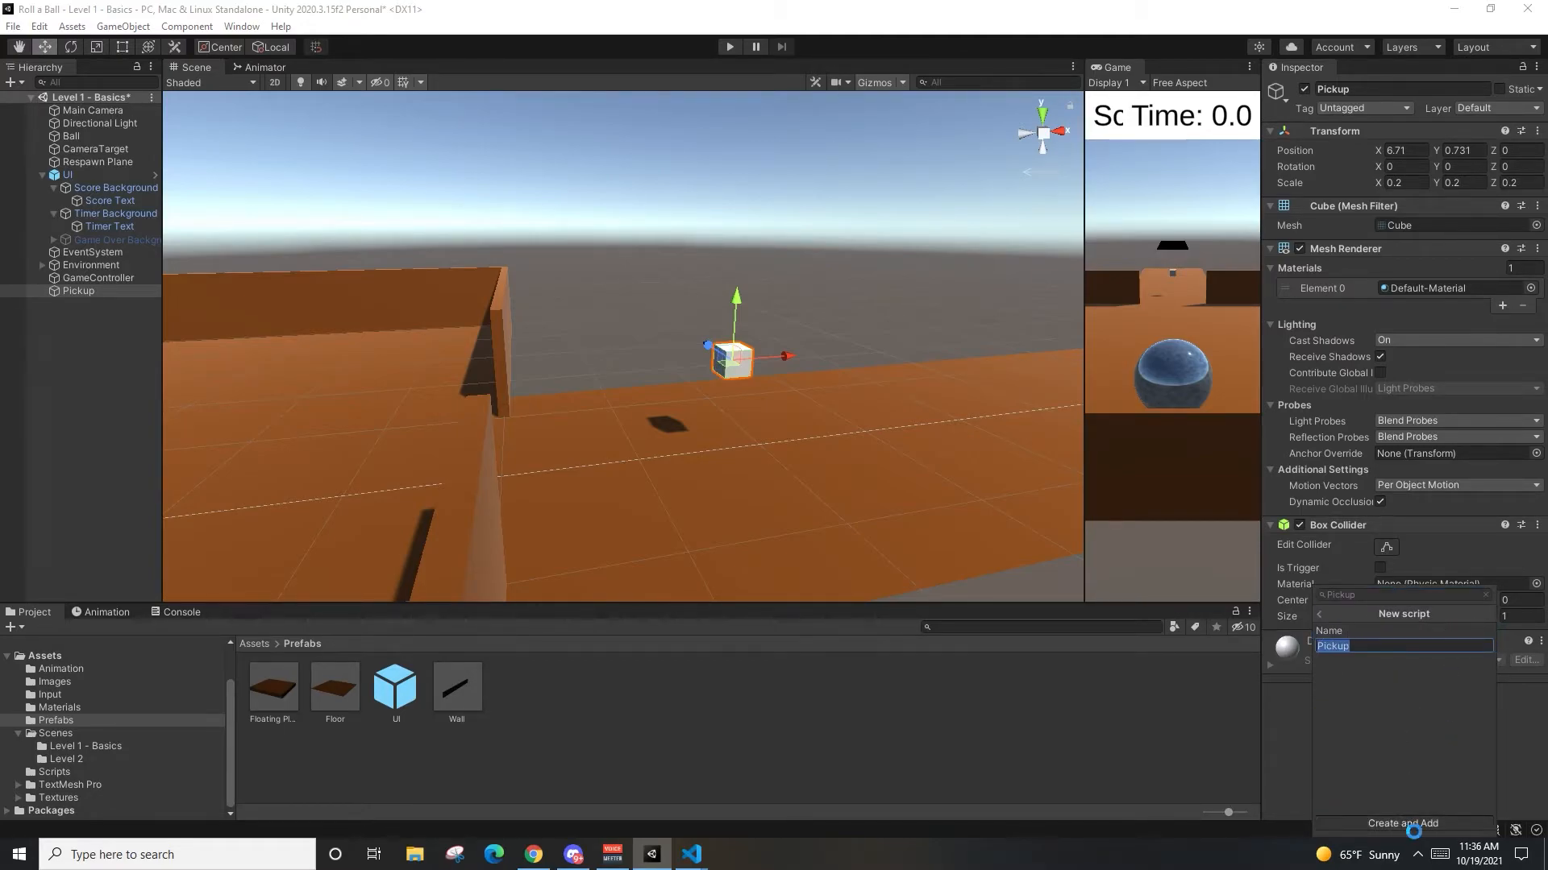
{"action": "left_click", "coordinate": [1407, 822]}
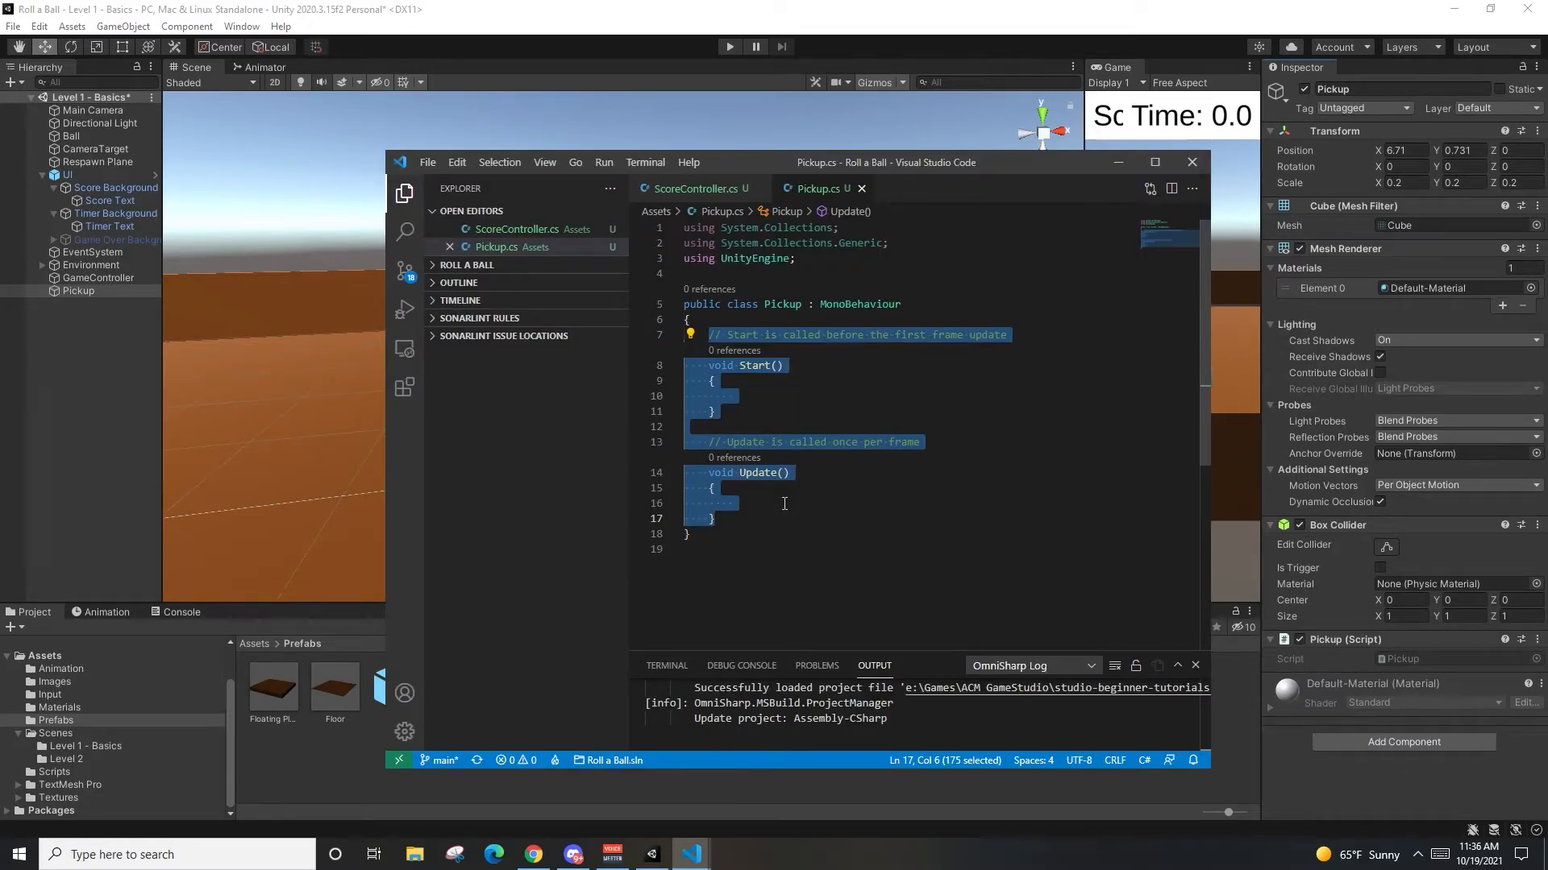
Step: In Pickup.cs, replace the default Start and Update methods with an empty private void OnTriggerEnter(Collider other) method
{"action": "key", "text": "BackSpace"}
{"action": "type", "text": "private "}
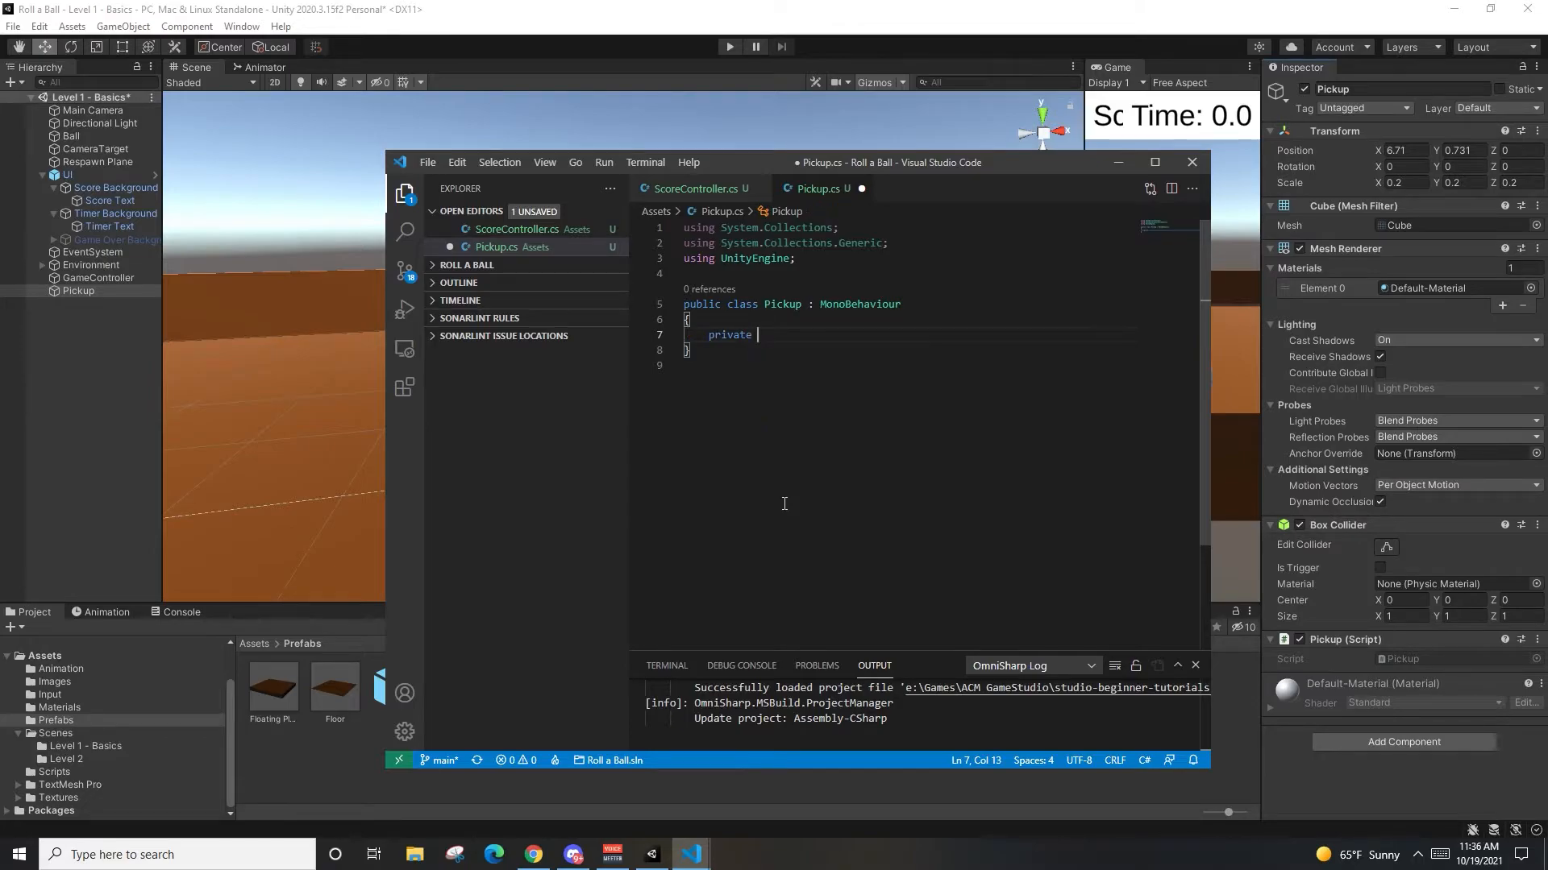
{"action": "type", "text": "void OnTrigger"}
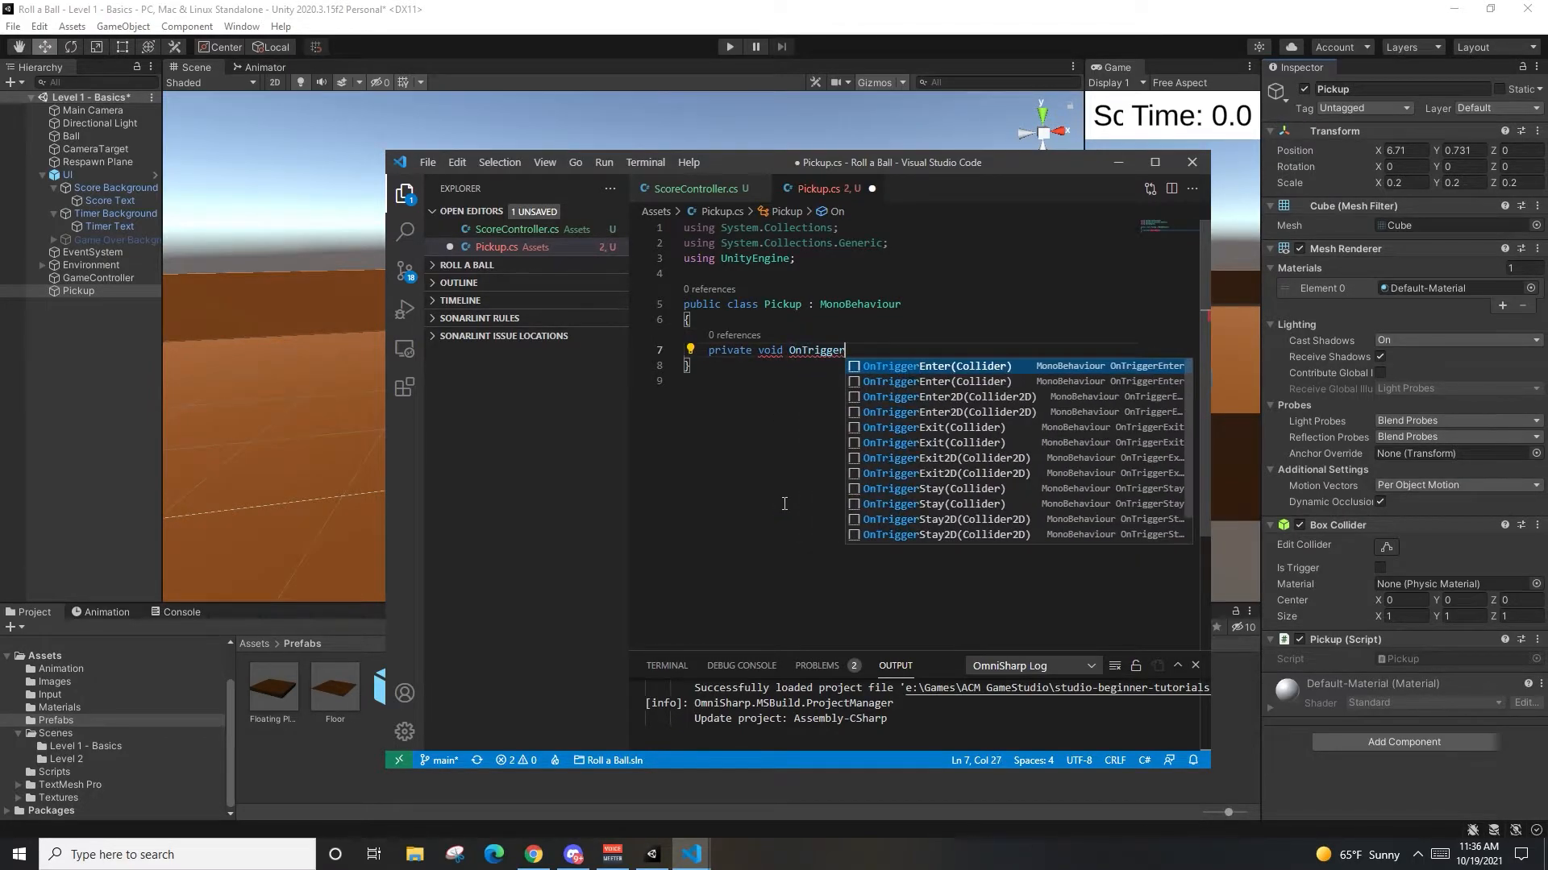
{"action": "type", "text": "Enter(Collider other)"}
{"action": "key", "text": "Return"}
{"action": "type", "text": "{"}
{"action": "key", "text": "Return"}
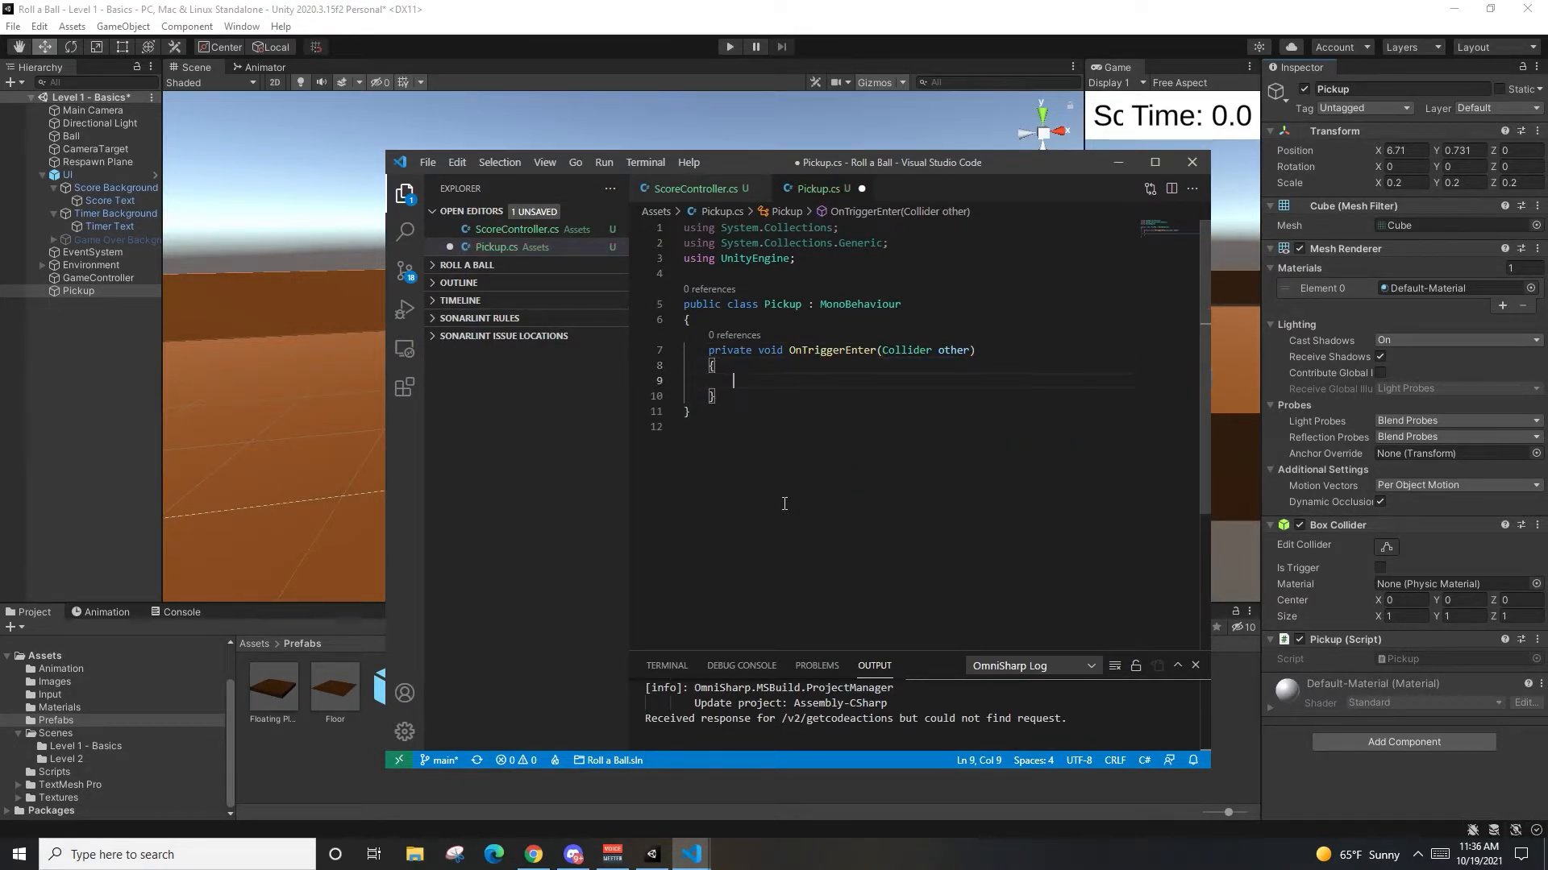
Step: Inside OnTriggerEnter, add an if block checking other.gameObject.tag == "Player"
{"action": "type", "text": "if (other.g"}
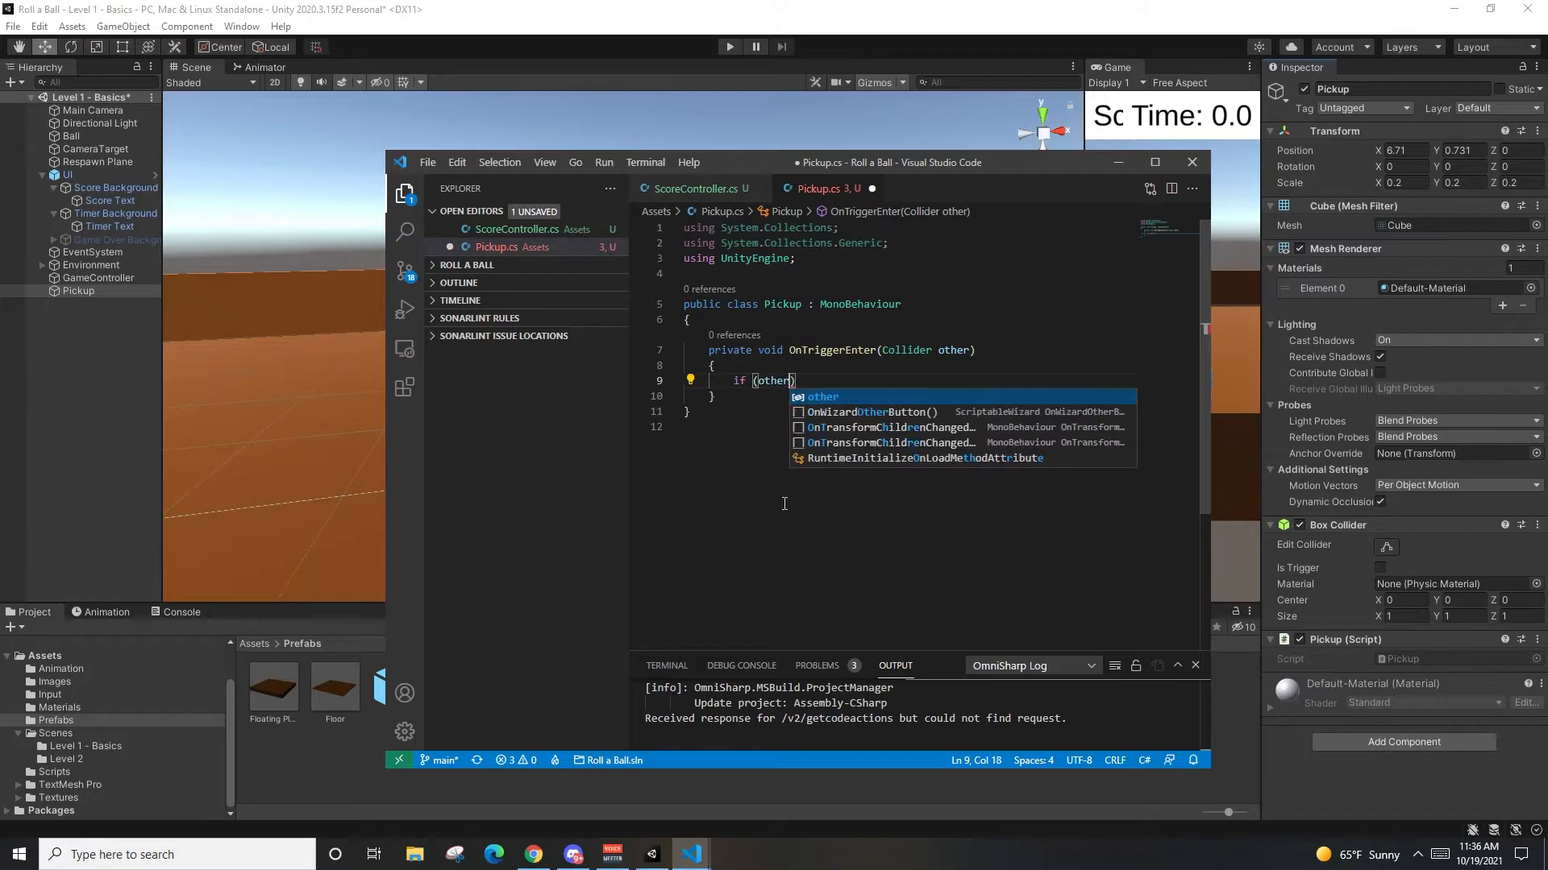
{"action": "type", "text": "ameObject.t"}
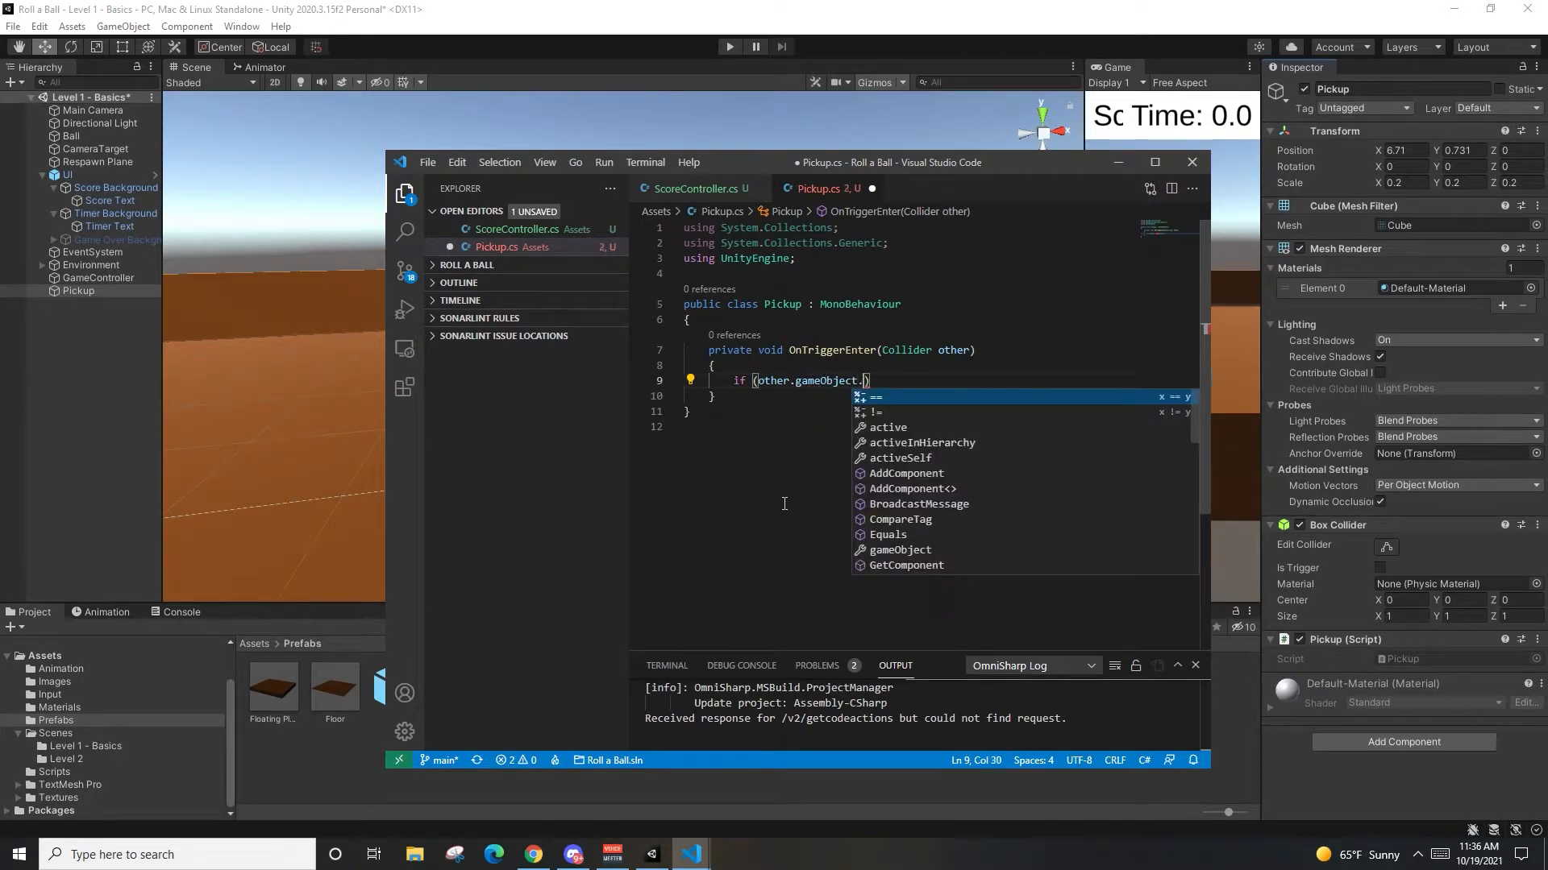
{"action": "type", "text": "ag == \"Player\""}
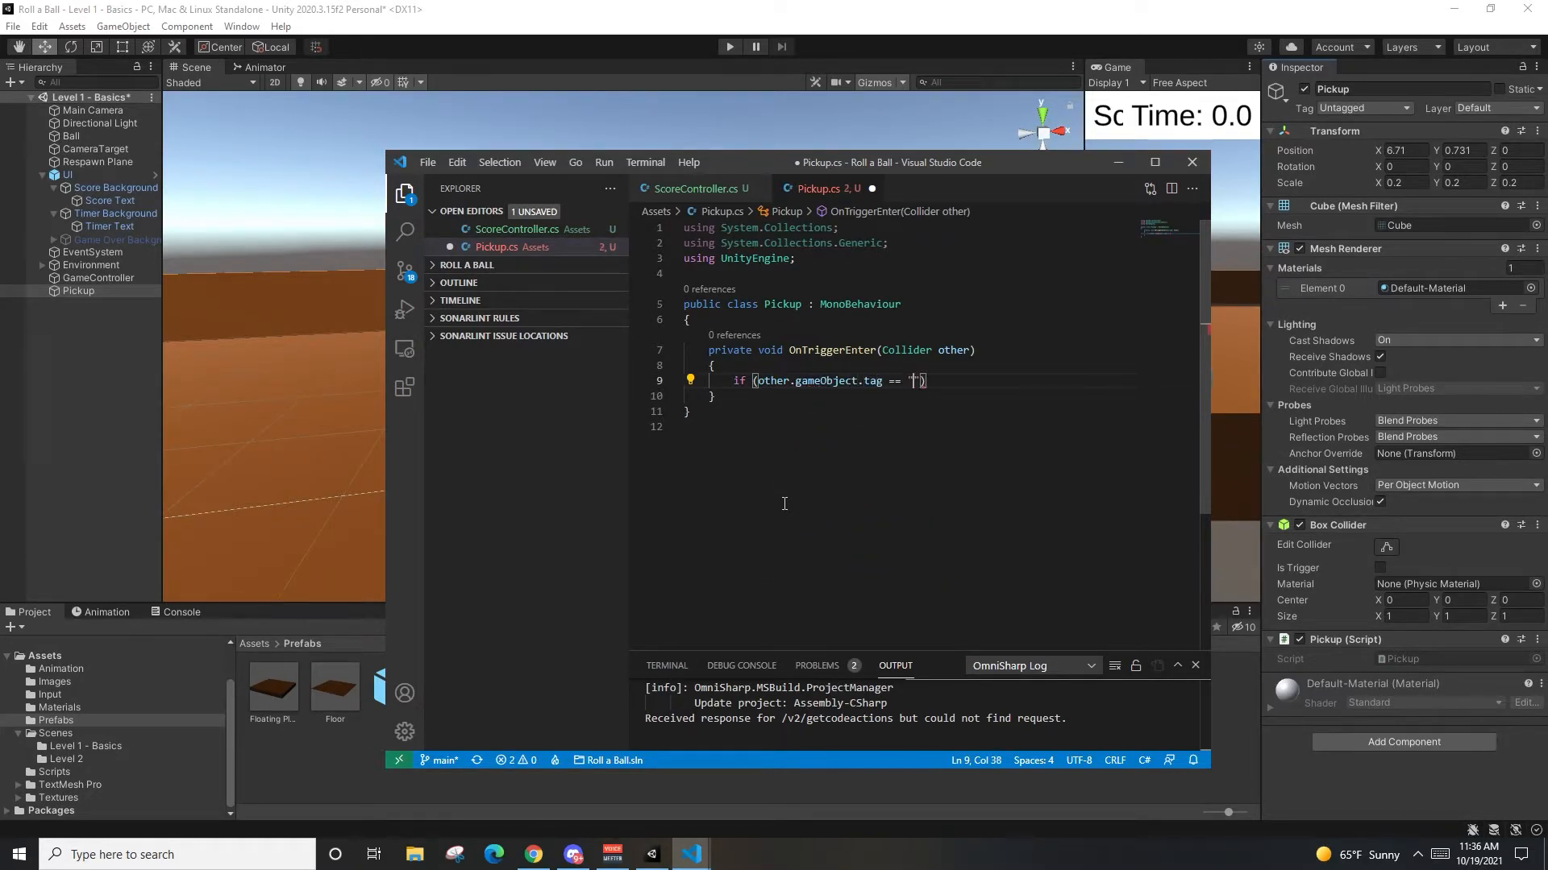
{"action": "key", "text": "Return"}
{"action": "type", "text": "{"}
{"action": "key", "text": "Return"}
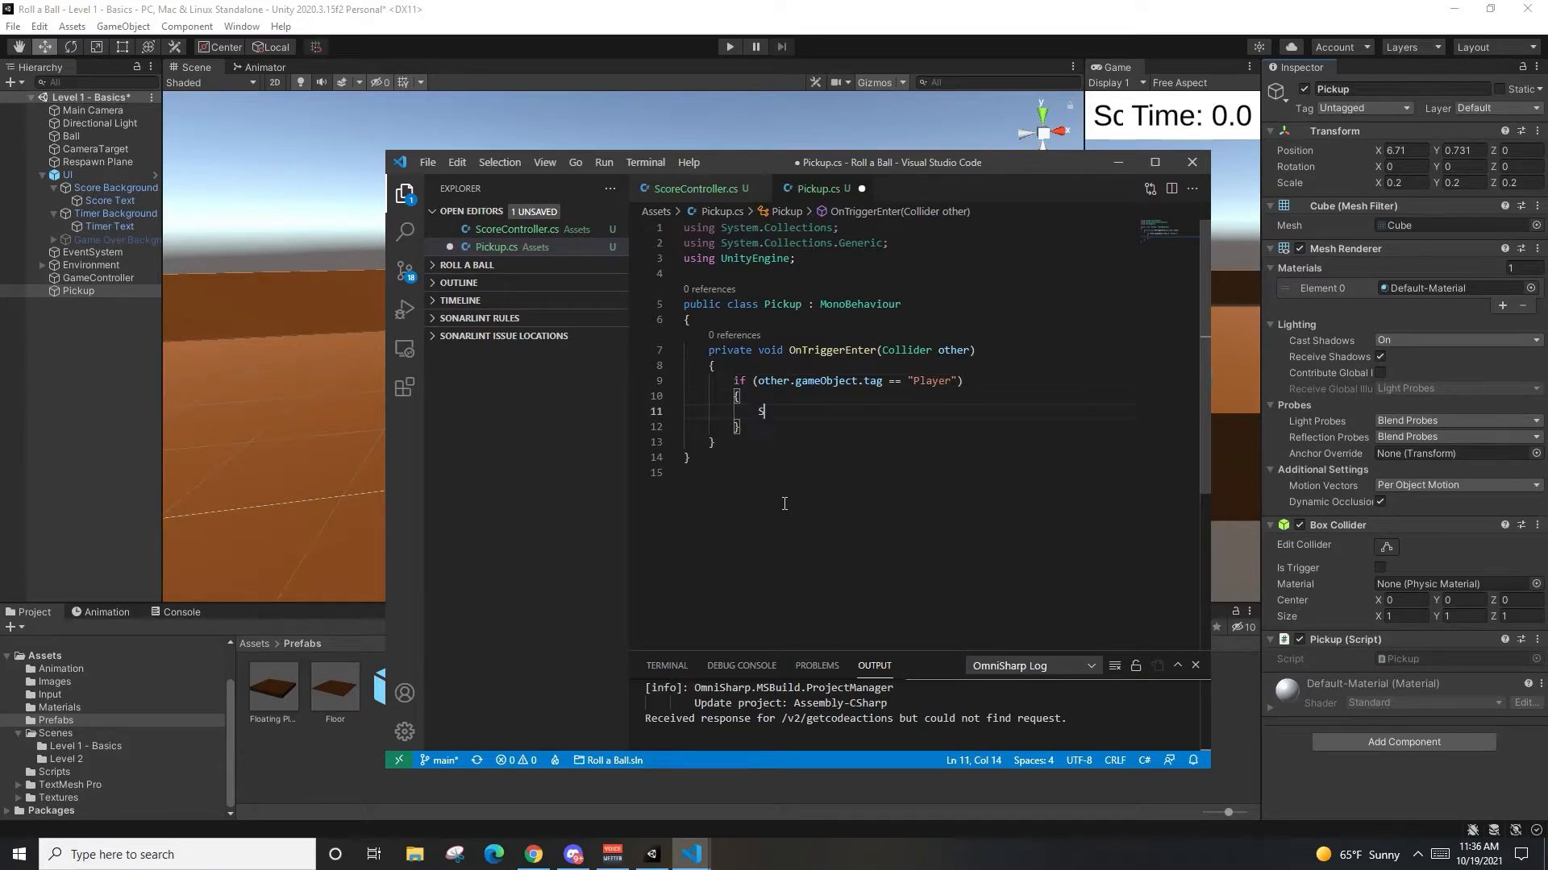
Step: Inside the Player tag check, add the statement ScoreController.score += 1;
{"action": "type", "text": "Score"}
{"action": "key", "text": "Tab"}
{"action": "type", "text": "."}
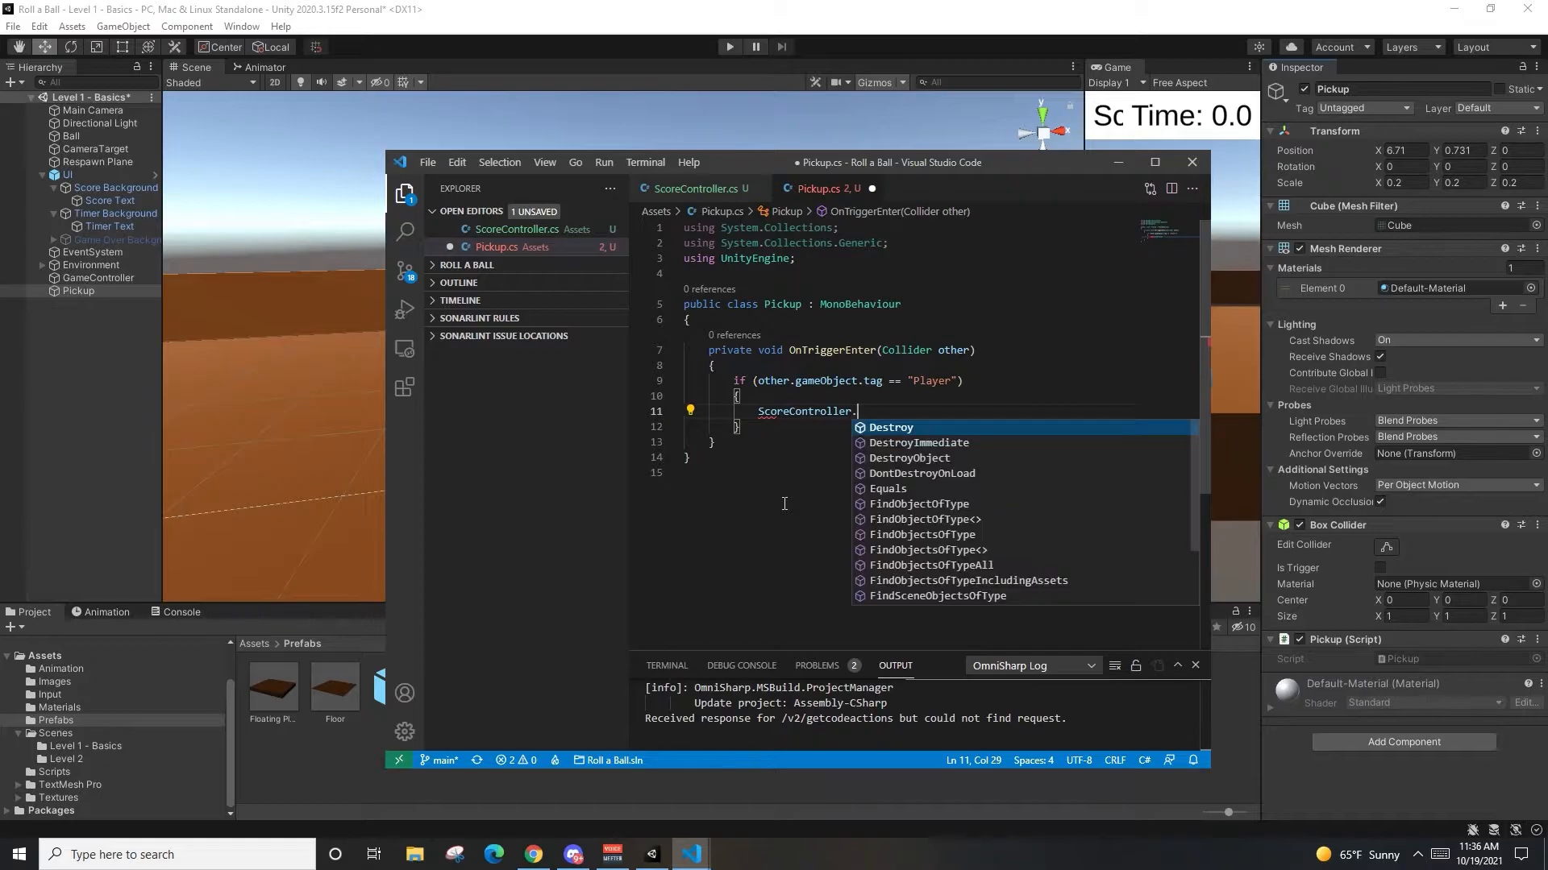
{"action": "type", "text": "score += 1;"}
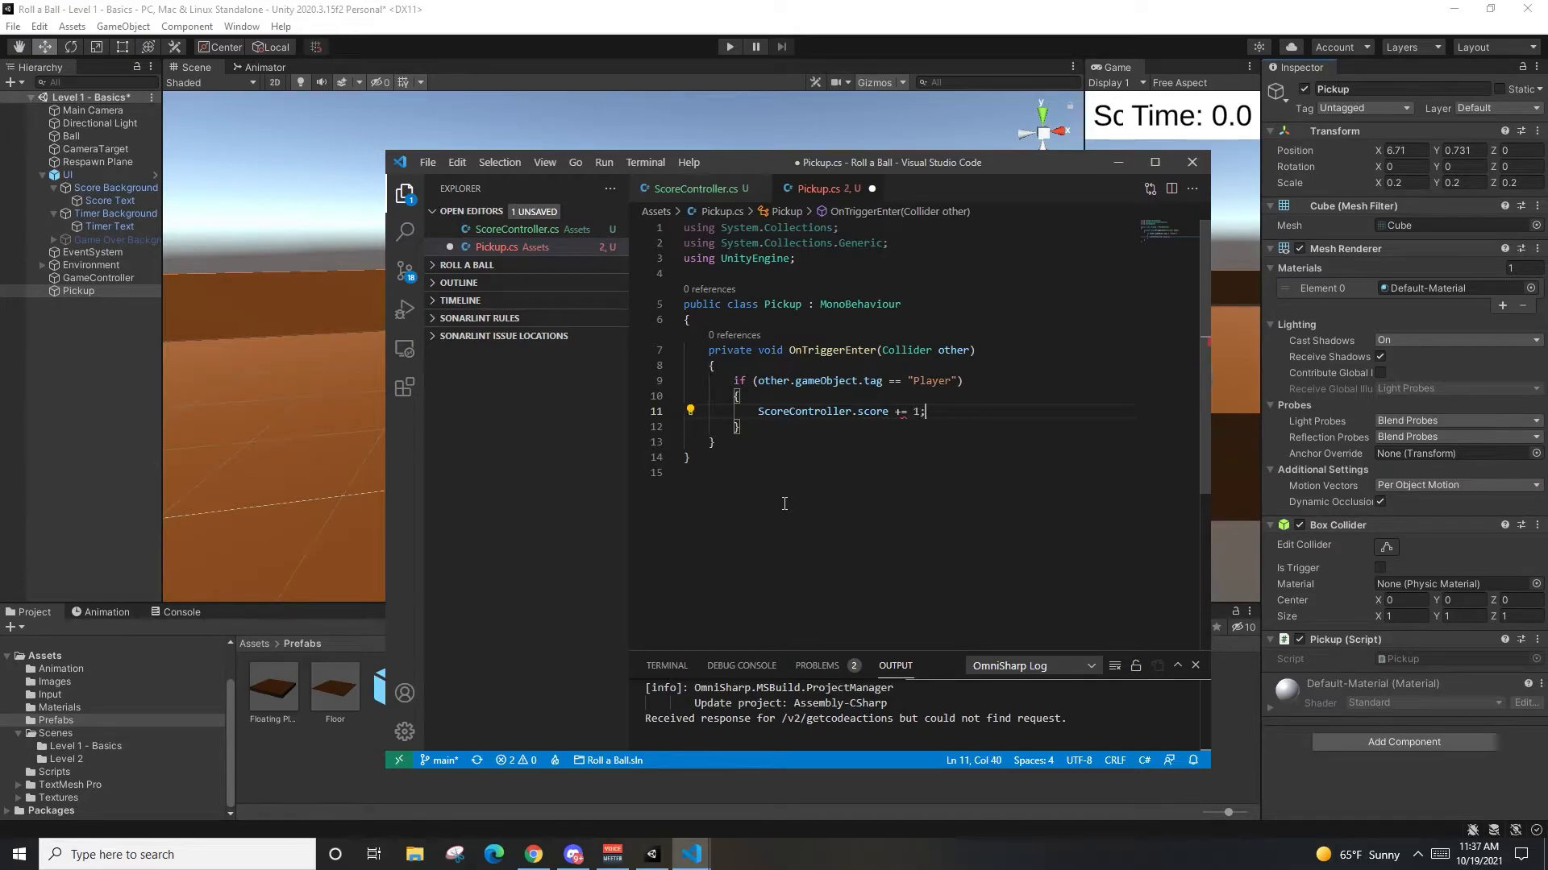
Step: Add a Destroy(this.gameObject); statement below the score increment in the Pickup script and save the file
{"action": "key", "text": "Return"}
{"action": "type", "text": "Des"}
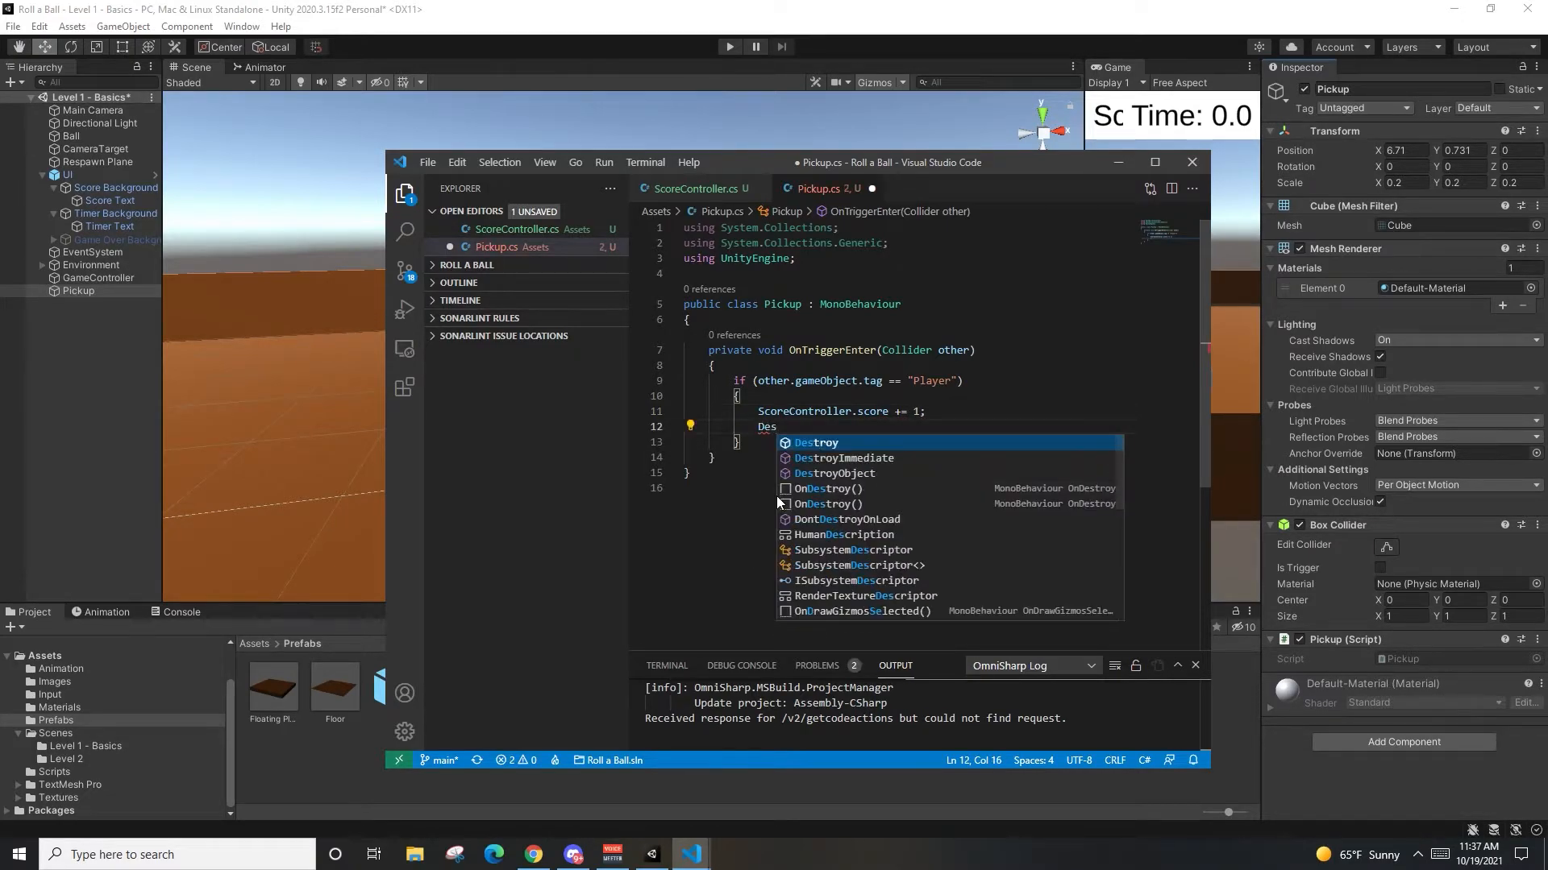
{"action": "key", "text": "Tab"}
{"action": "type", "text": "(this"}
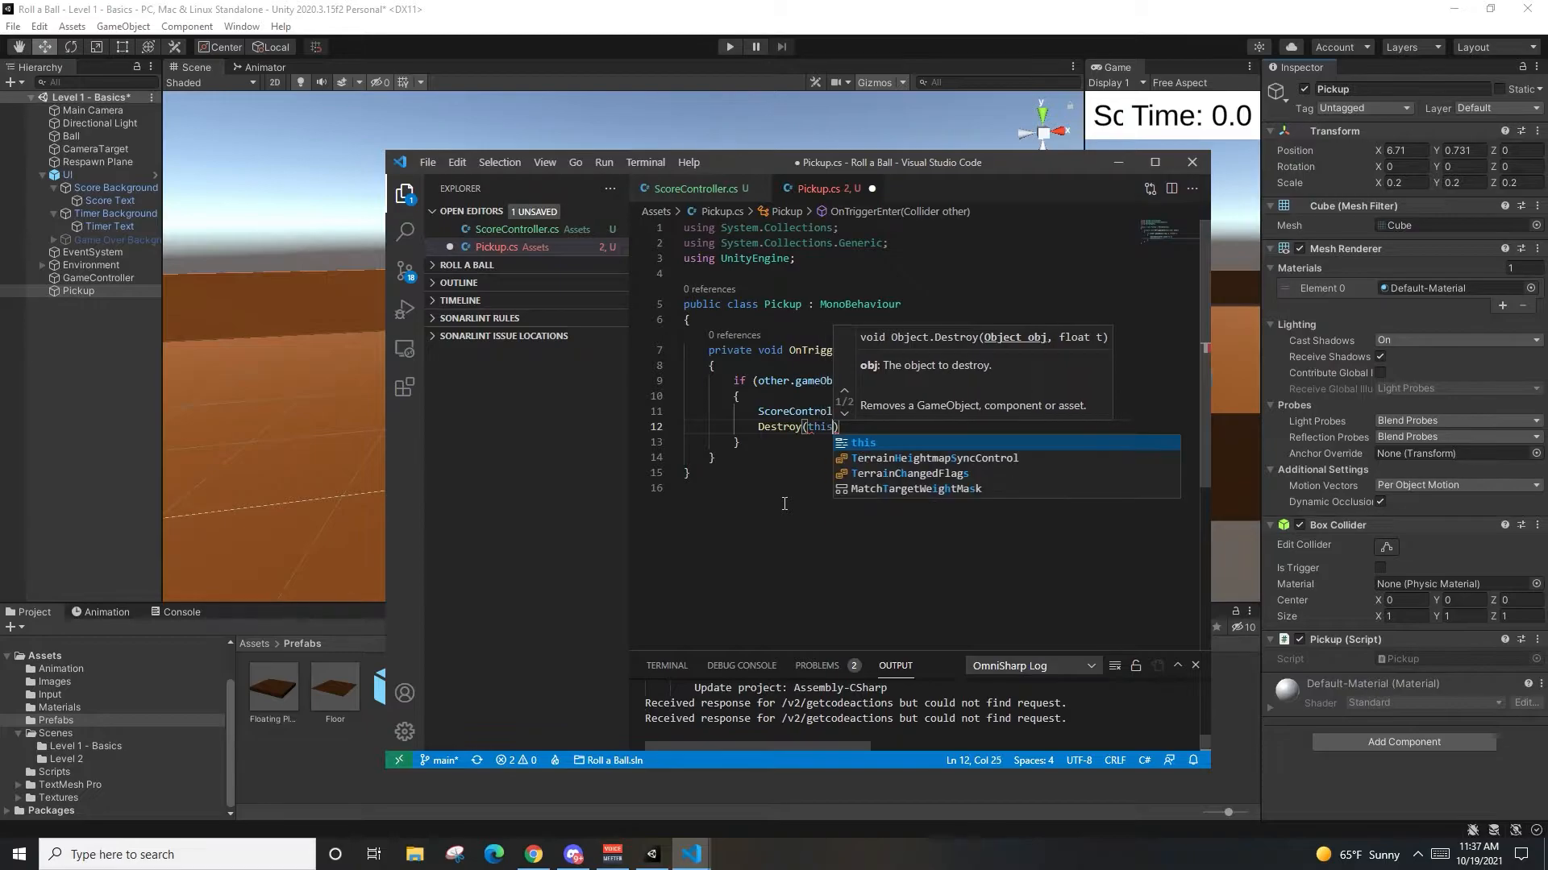
{"action": "type", "text": ".gameObject)"}
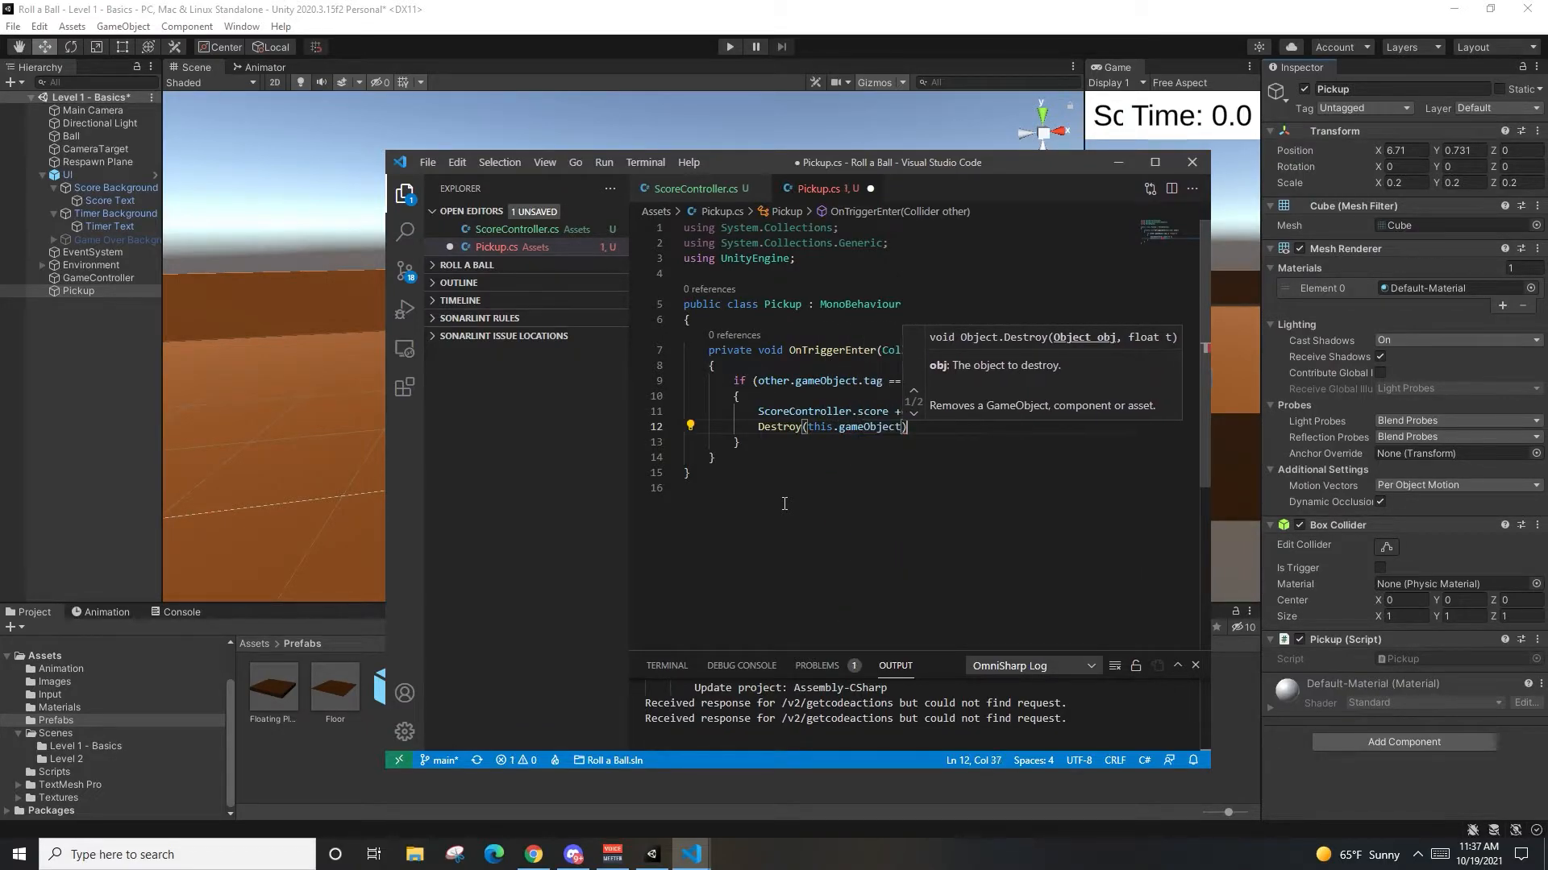
{"action": "type", "text": ";"}
{"action": "key", "text": "ctrl+s"}
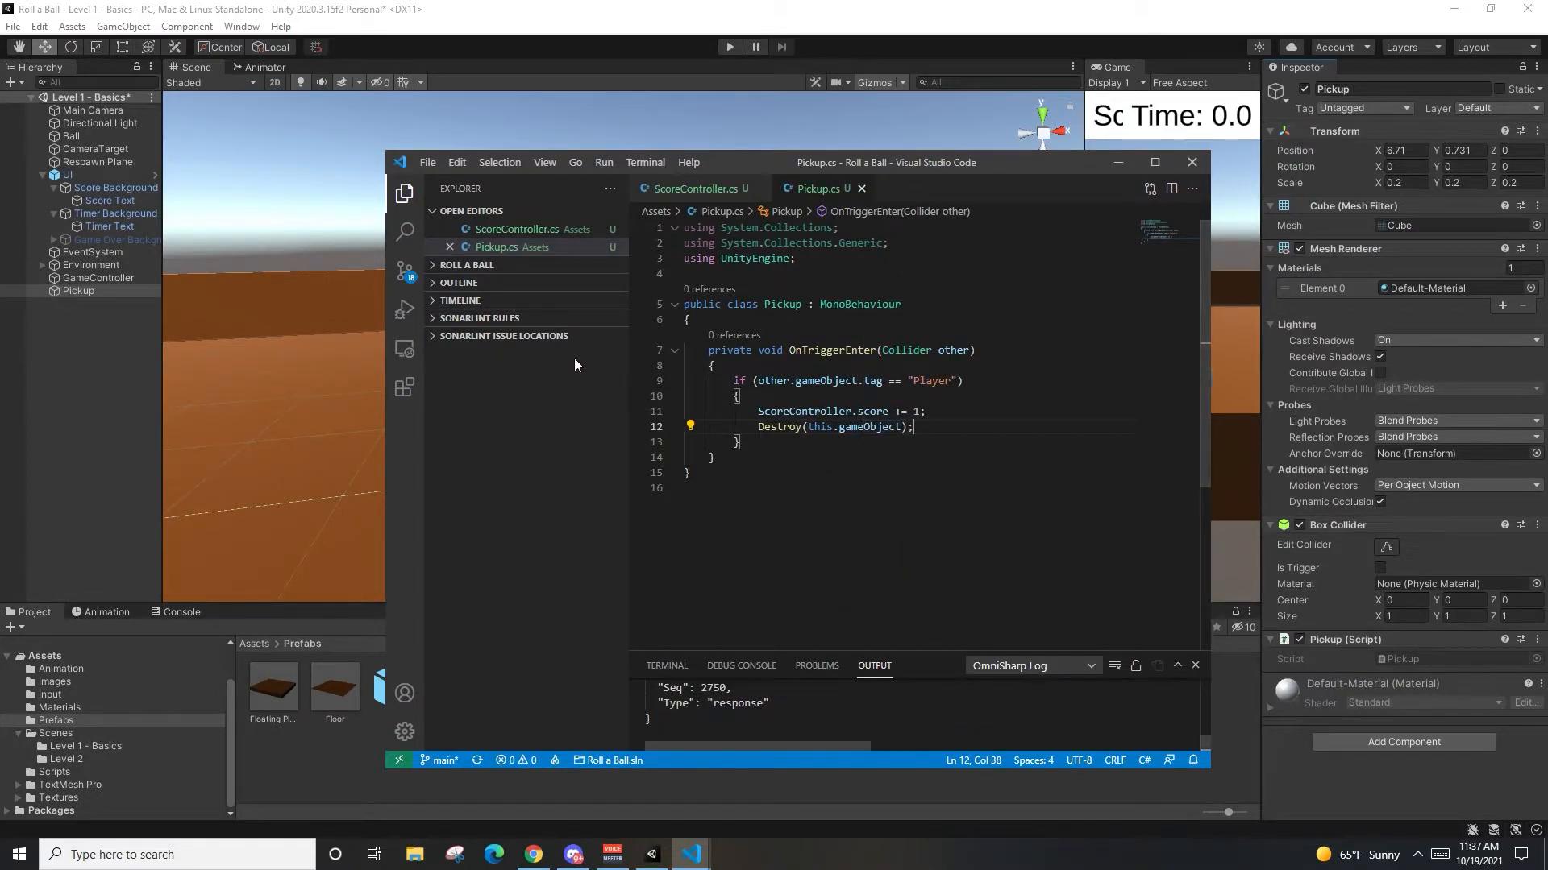
Step: Switch to the Unity editor and make the Pickup object's Box Collider a trigger
{"action": "left_click_drag", "start_coordinate": [968, 161], "coordinate": [1019, 167]}
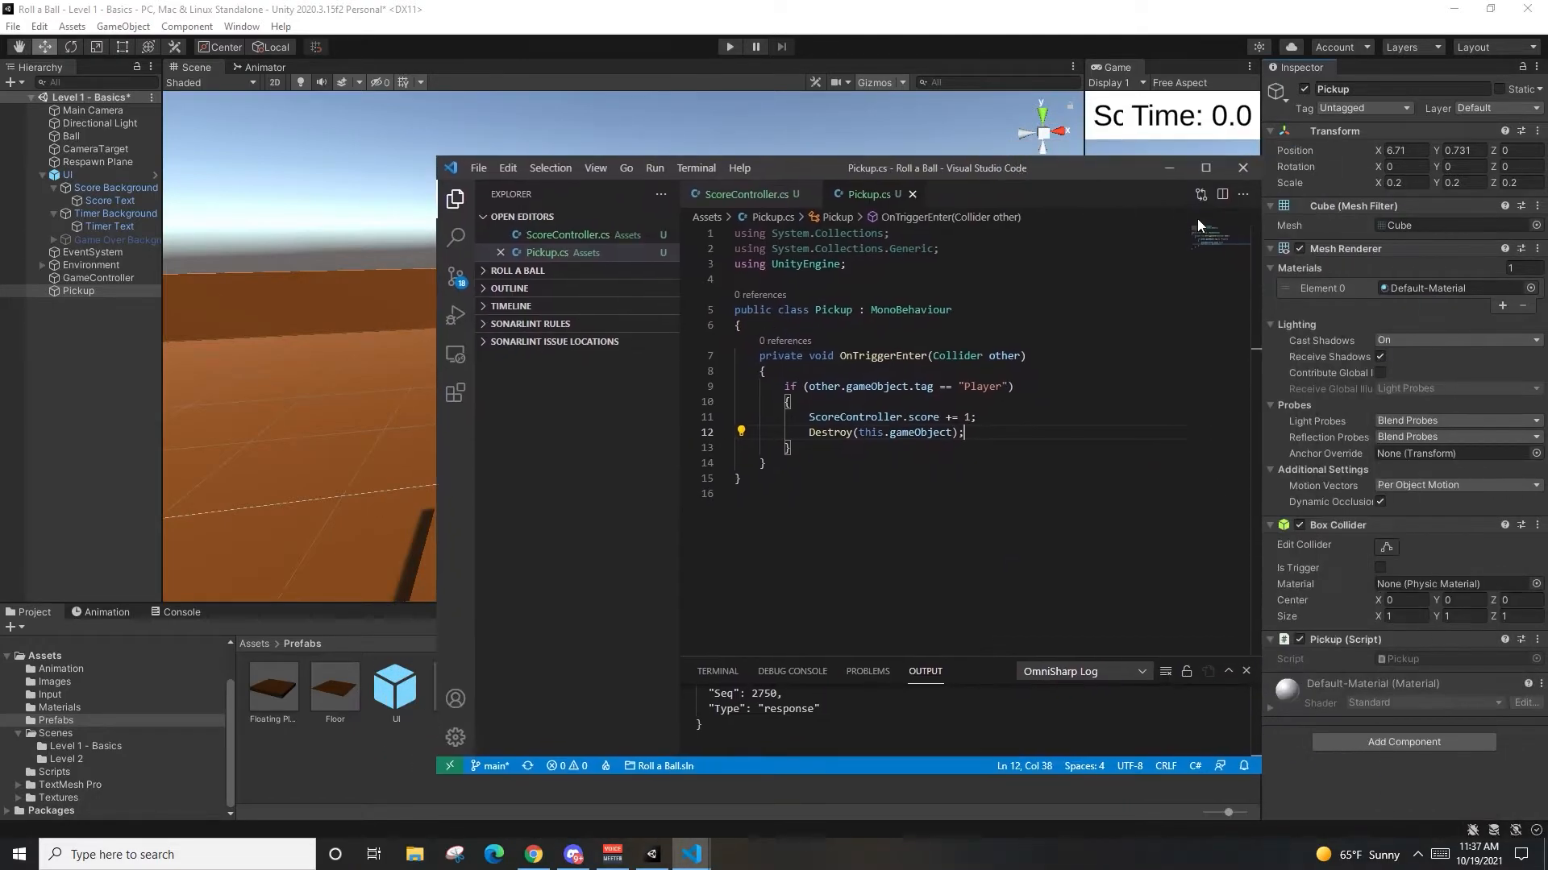
{"action": "left_click", "coordinate": [1174, 170]}
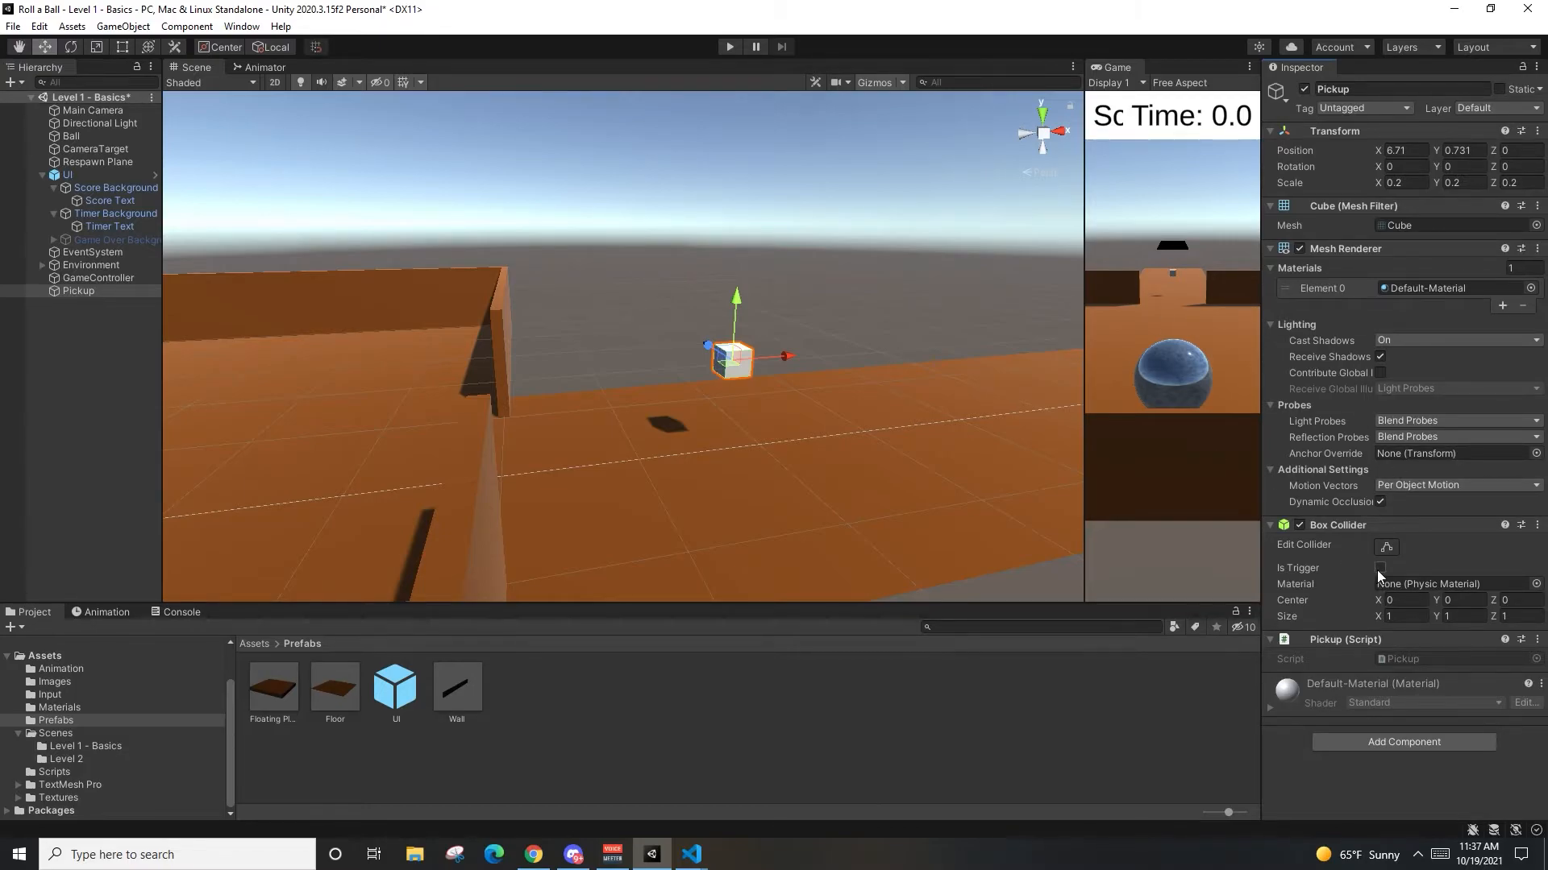
{"action": "mouse_move", "coordinate": [1307, 567]}
Step: Enlarge the game view, run the game and roll the ball forward to test collecting the pickup
{"action": "left_click_drag", "start_coordinate": [1086, 308], "coordinate": [1019, 201]}
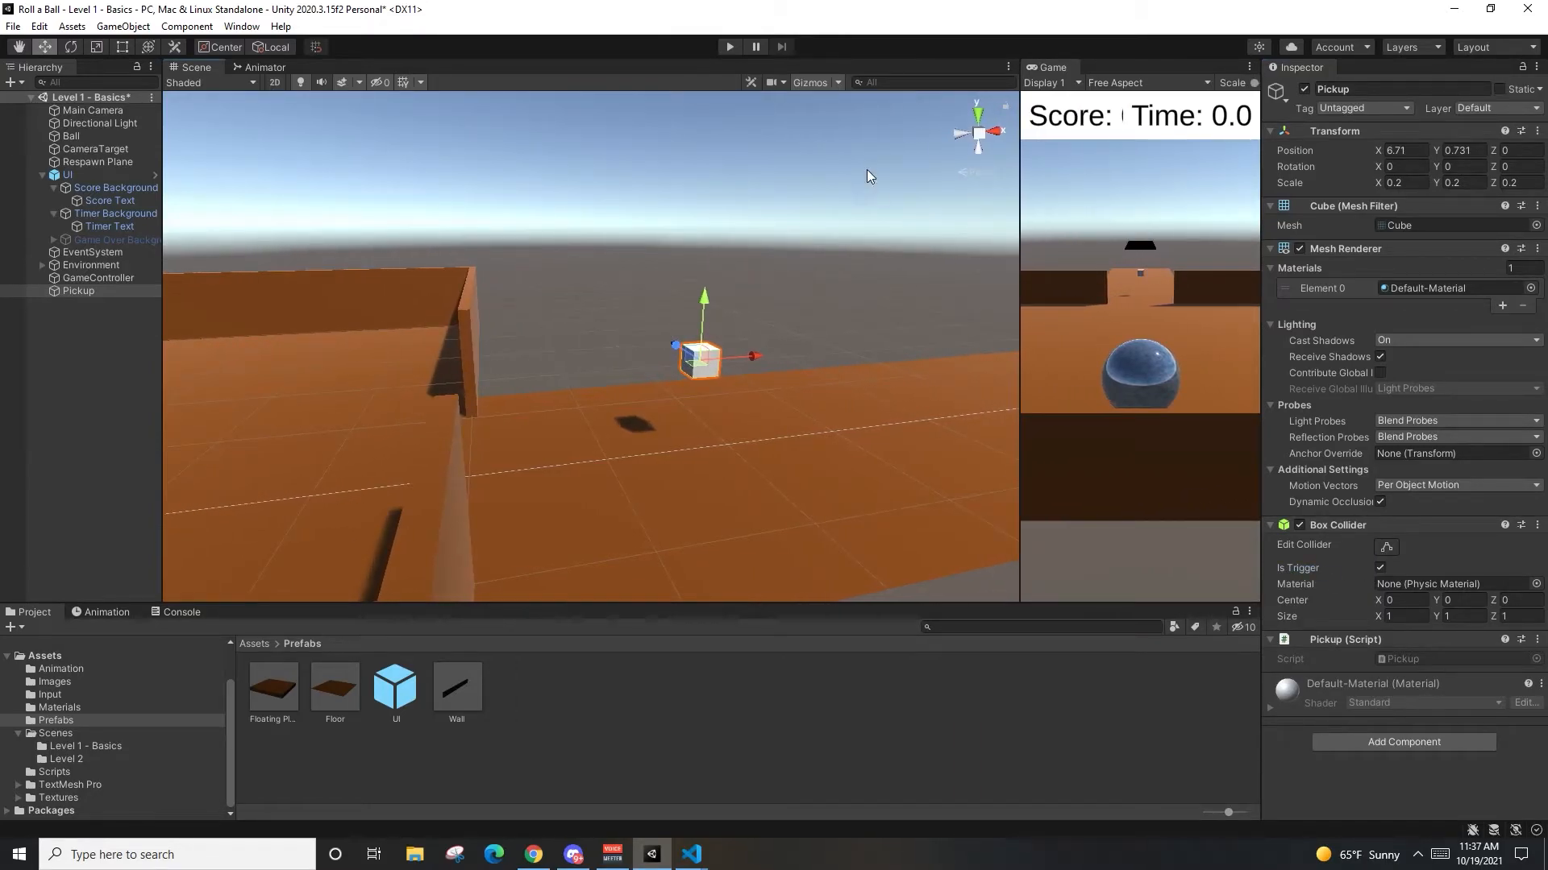
{"action": "left_click", "coordinate": [730, 47]}
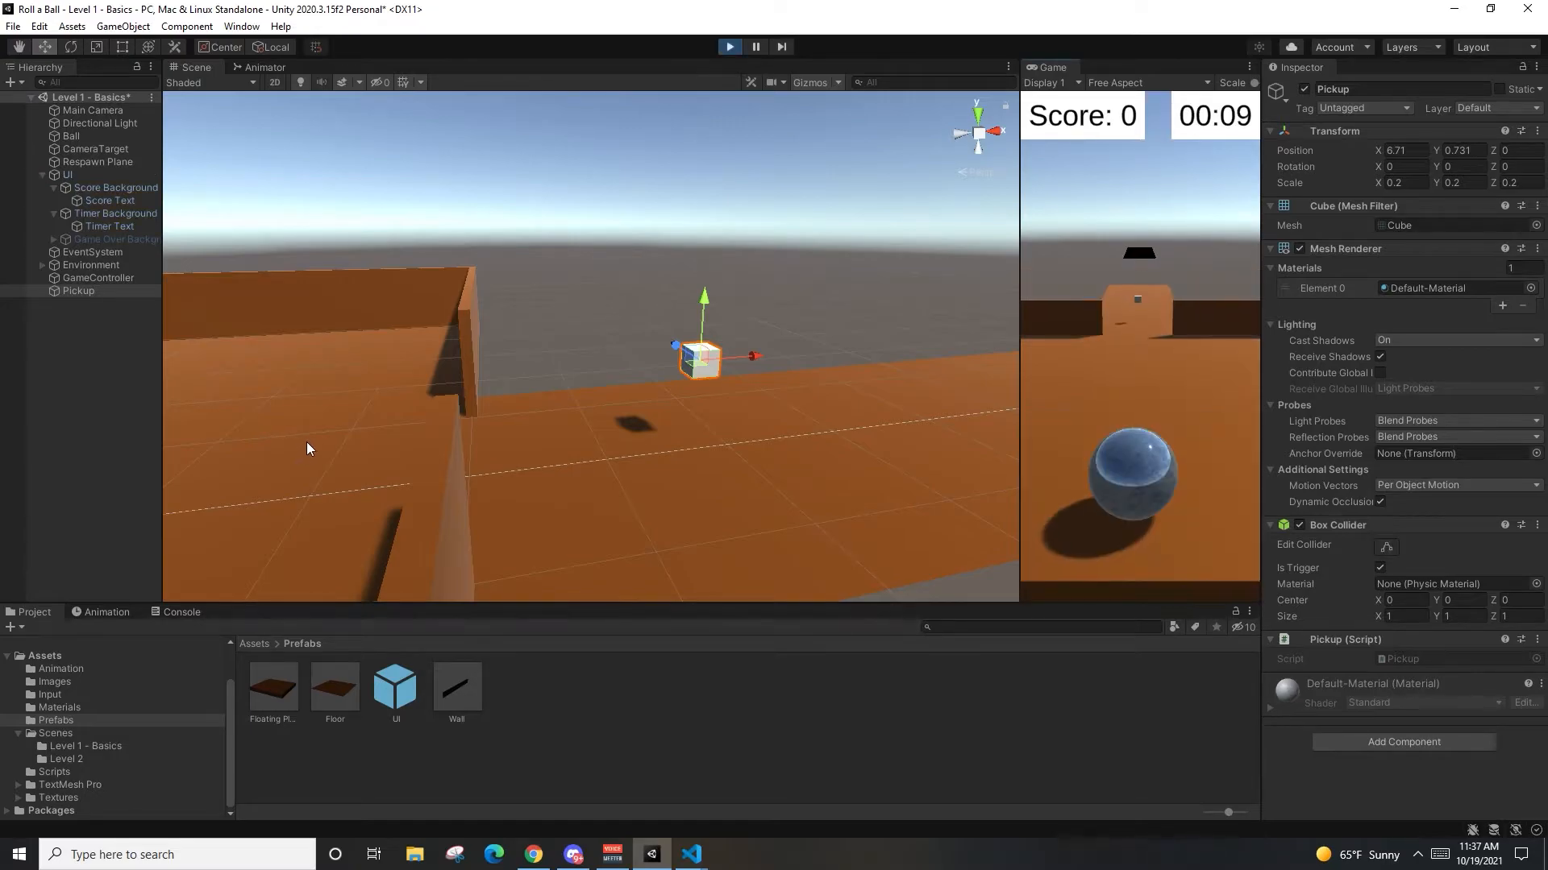
{"action": "left_click_drag", "start_coordinate": [1014, 419], "coordinate": [965, 424]}
{"action": "left_click", "coordinate": [1106, 379]}
{"action": "key", "text": "w"}
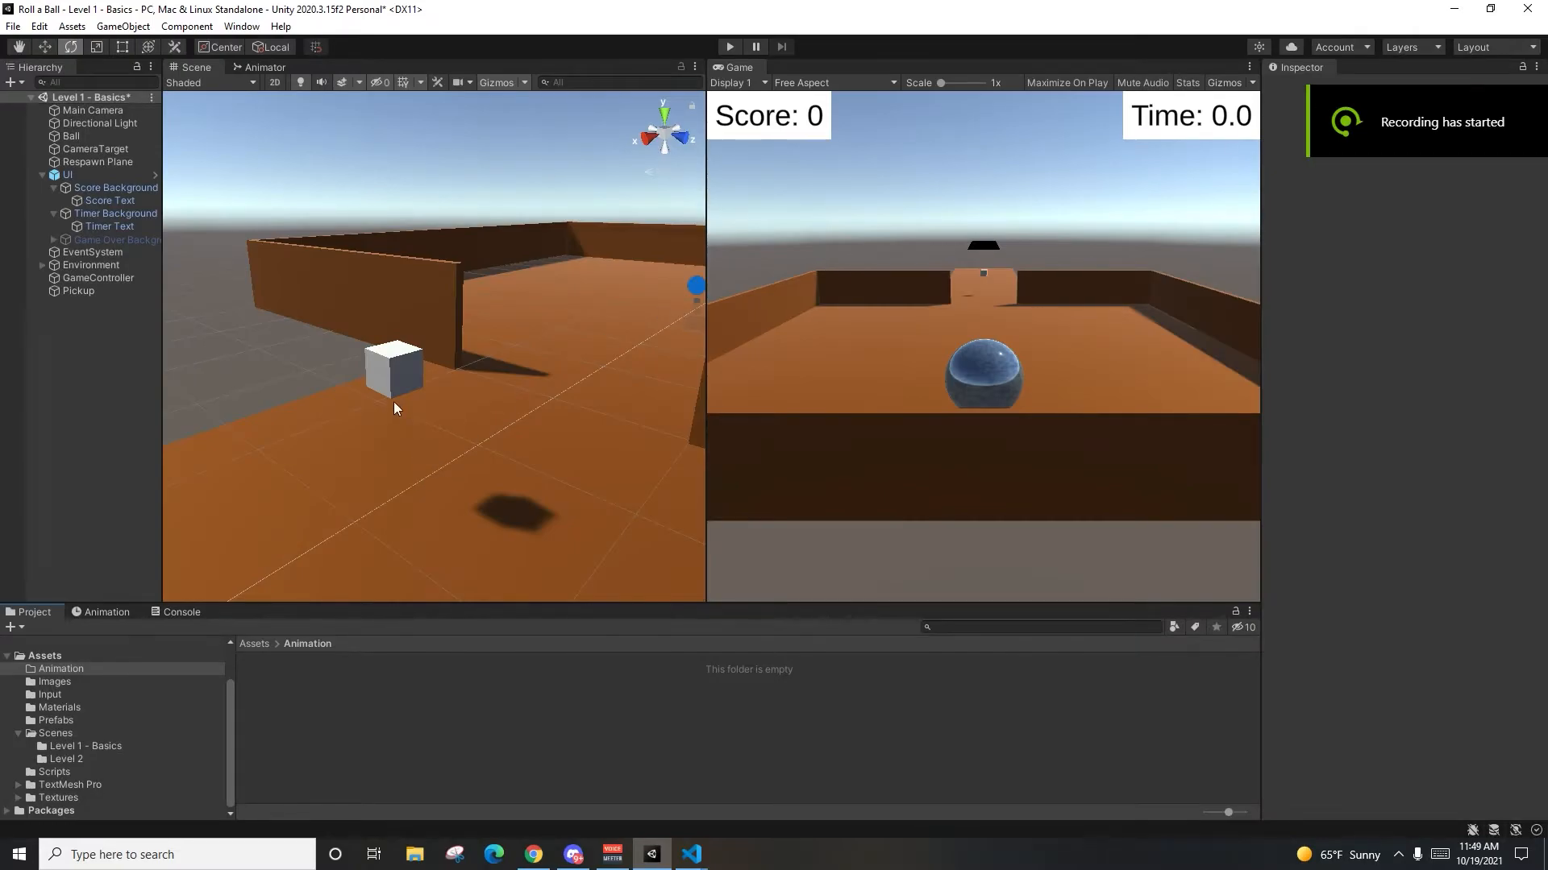
Step: Select the Pickup cube, view it up close and examine its Animator component's settings
{"action": "left_click", "coordinate": [40, 291]}
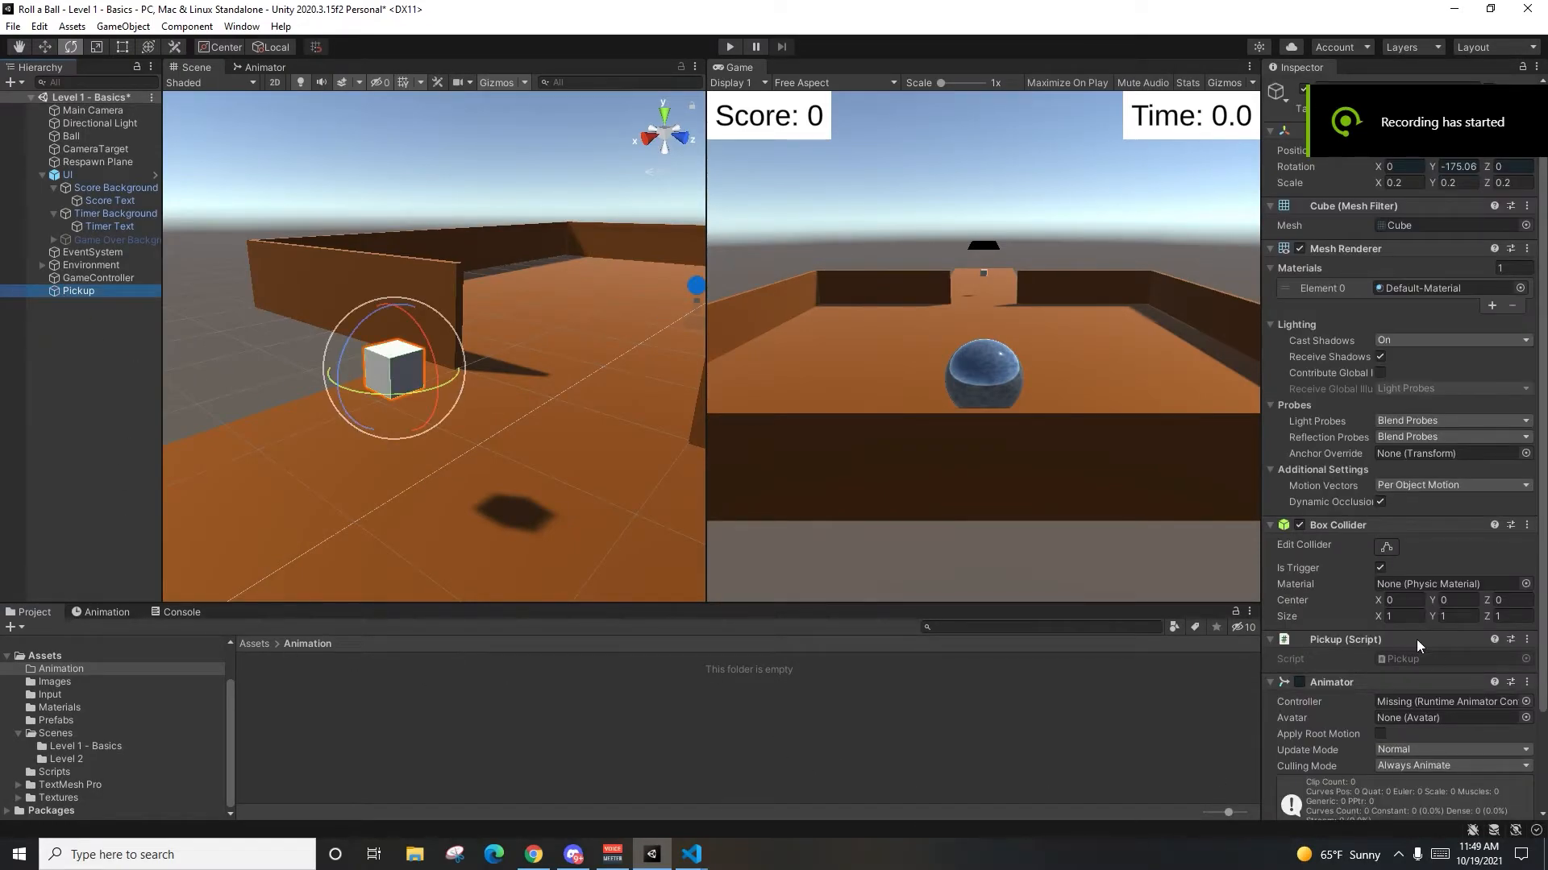
{"action": "right_click_drag", "start_coordinate": [479, 478], "coordinate": [697, 597]}
{"action": "key", "text": "w"}
{"action": "key", "text": "s"}
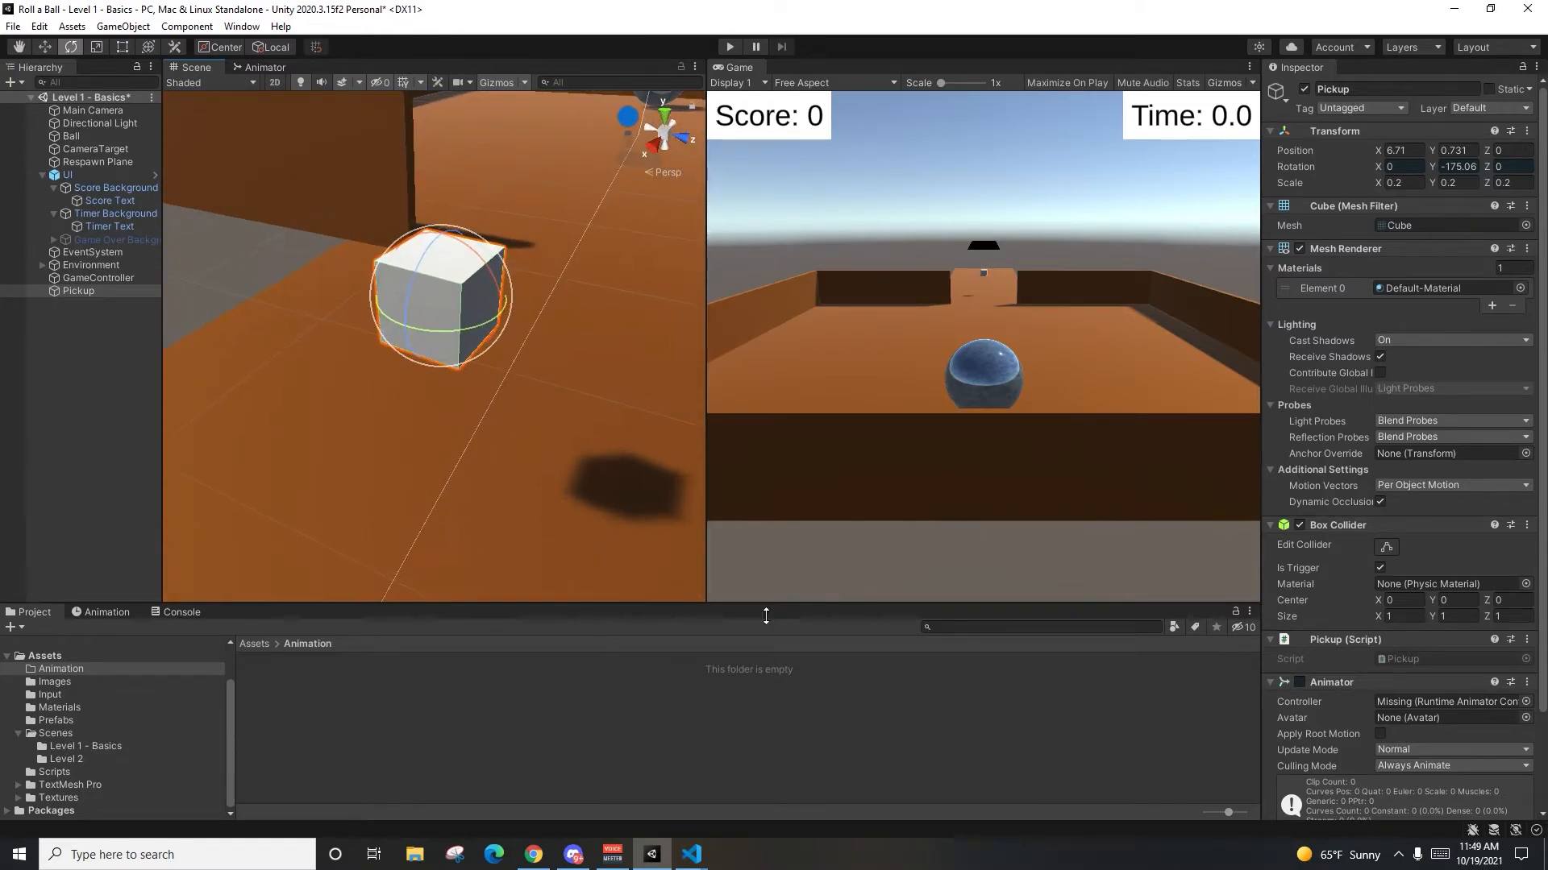
{"action": "scroll", "coordinate": [1322, 681], "scroll_direction": "down", "scroll_amount": 3}
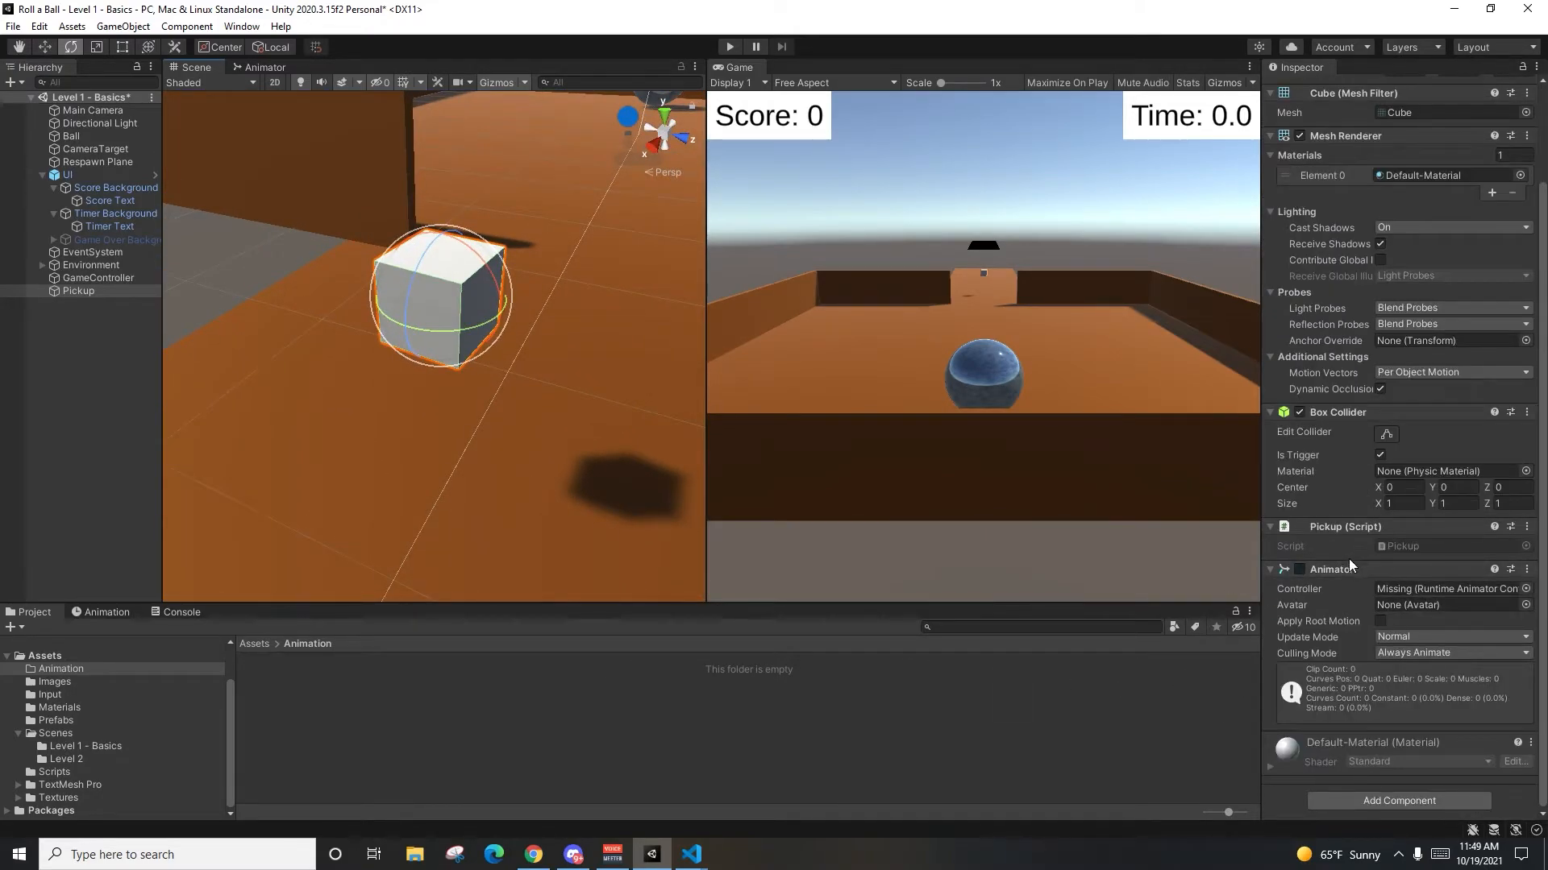
Step: Create an Animator Controller named Pickup in the Animation folder and open its state graph
{"action": "right_click", "coordinate": [536, 692]}
{"action": "mouse_move", "coordinate": [600, 266]}
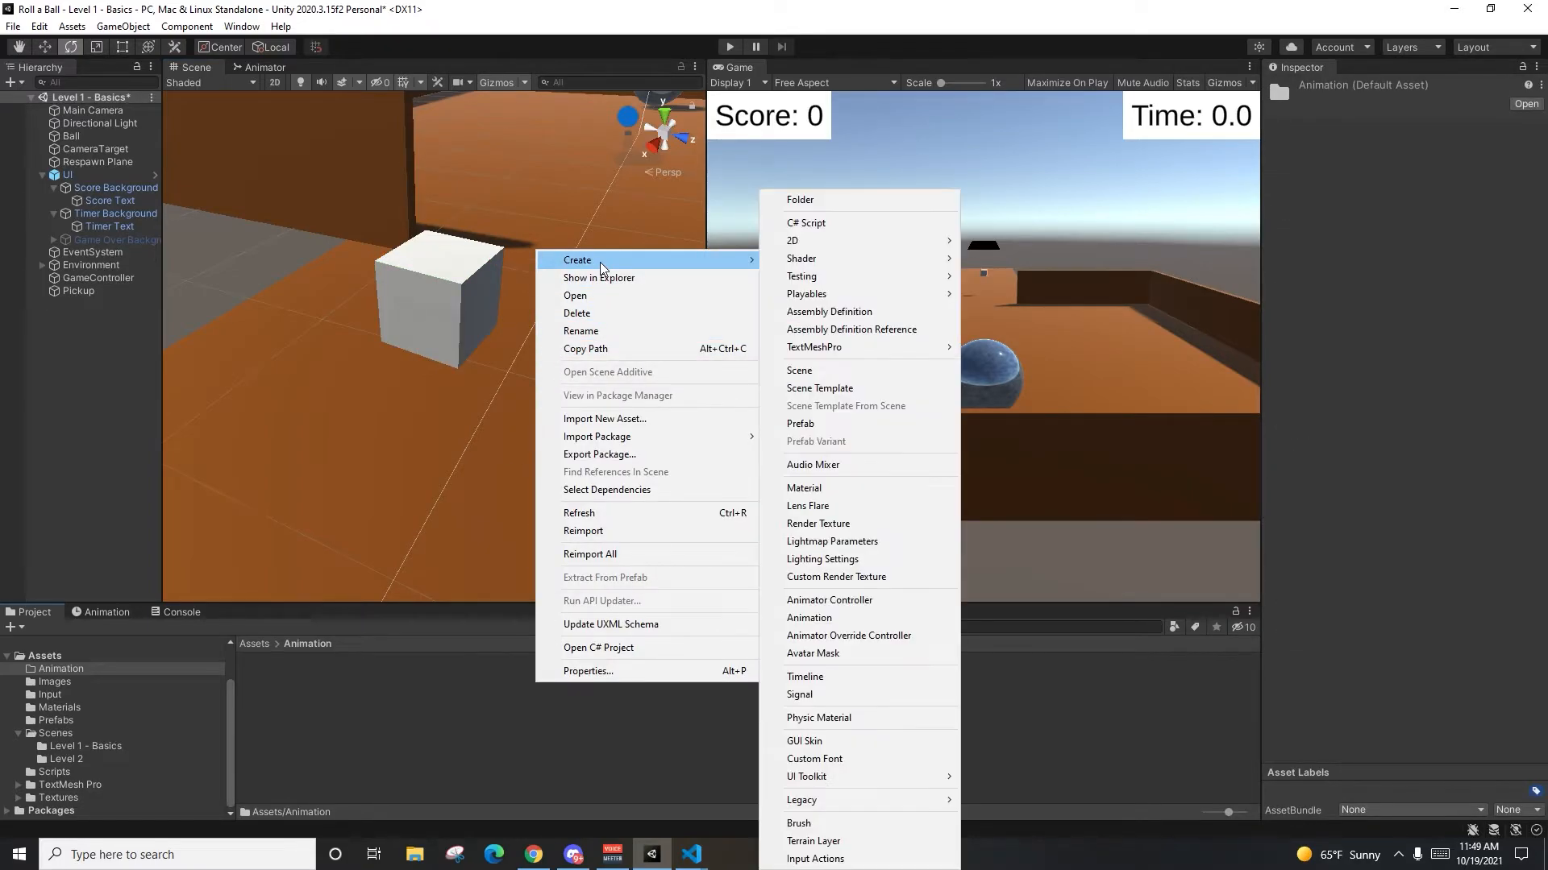
{"action": "left_click", "coordinate": [839, 599]}
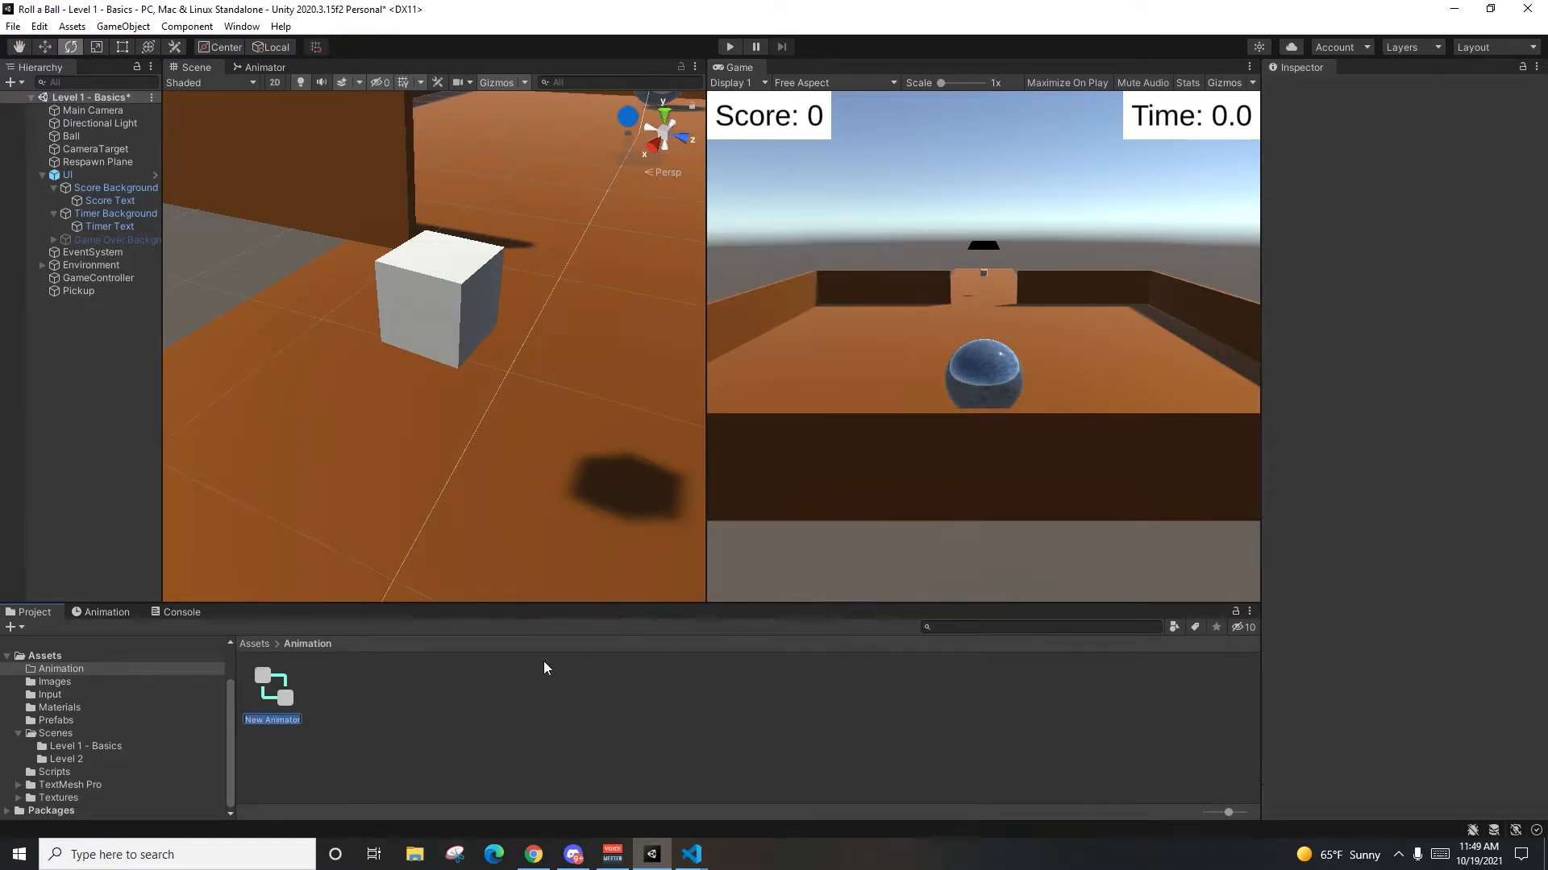
{"action": "type", "text": "Pickup"}
{"action": "key", "text": "Return"}
{"action": "double_click", "coordinate": [283, 688]}
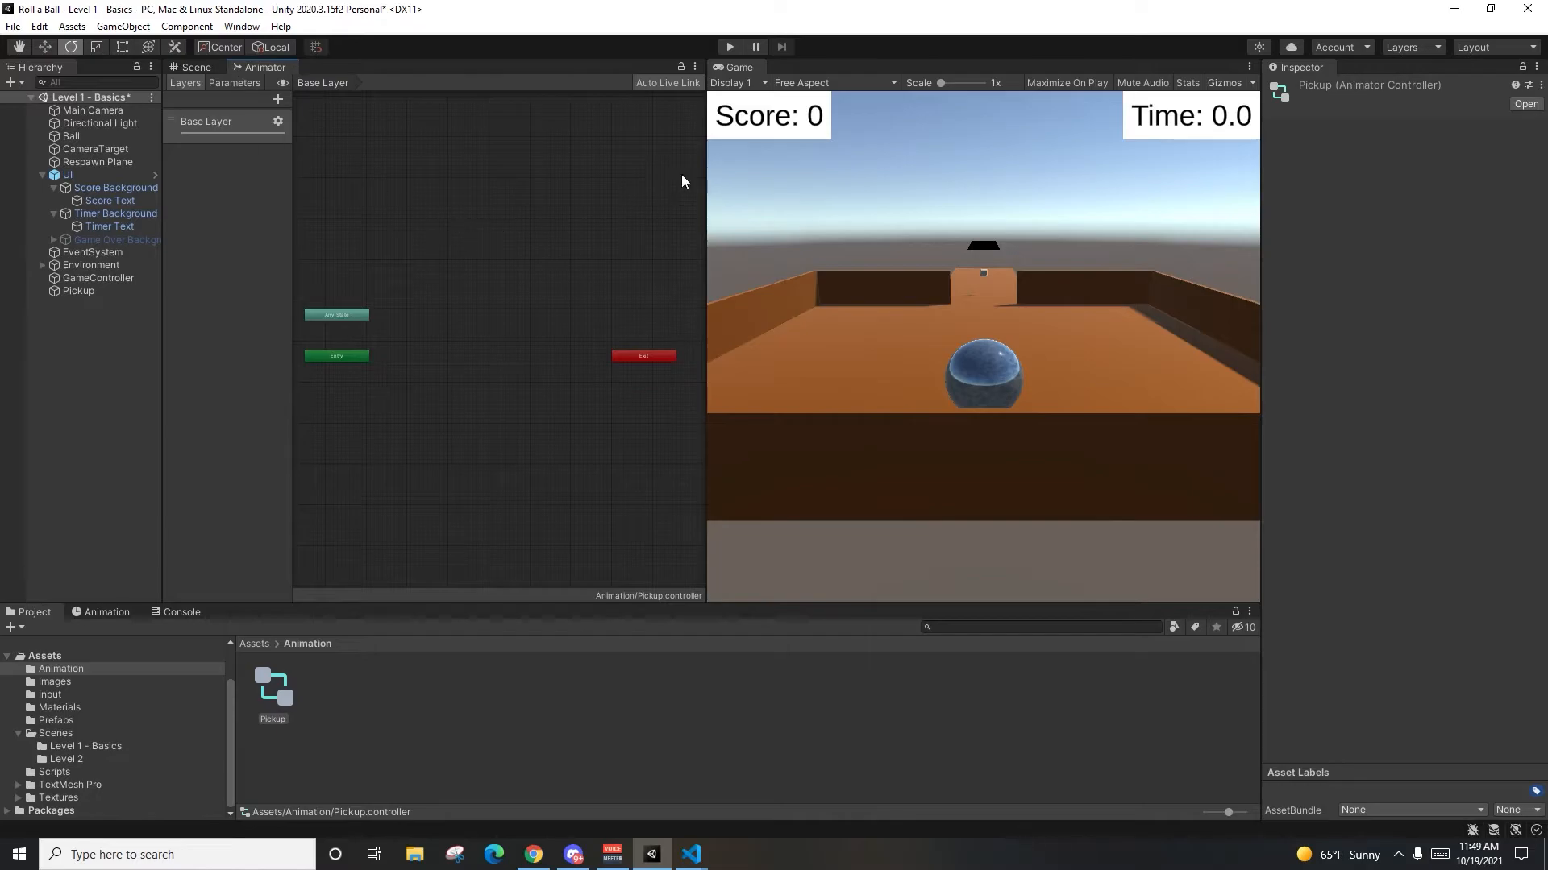
Step: Move the Exit node closer to the Entry node in the Pickup controller's Base Layer graph
{"action": "scroll", "coordinate": [524, 399], "scroll_direction": "down", "scroll_amount": 3}
{"action": "scroll", "coordinate": [488, 383], "scroll_direction": "up", "scroll_amount": 6}
{"action": "scroll", "coordinate": [540, 408], "scroll_direction": "down", "scroll_amount": 4}
{"action": "mouse_move", "coordinate": [467, 369]}
{"action": "middle_mouse_down"}
{"action": "mouse_move", "coordinate": [540, 409]}
{"action": "mouse_move", "coordinate": [456, 386]}
{"action": "middle_mouse_up"}
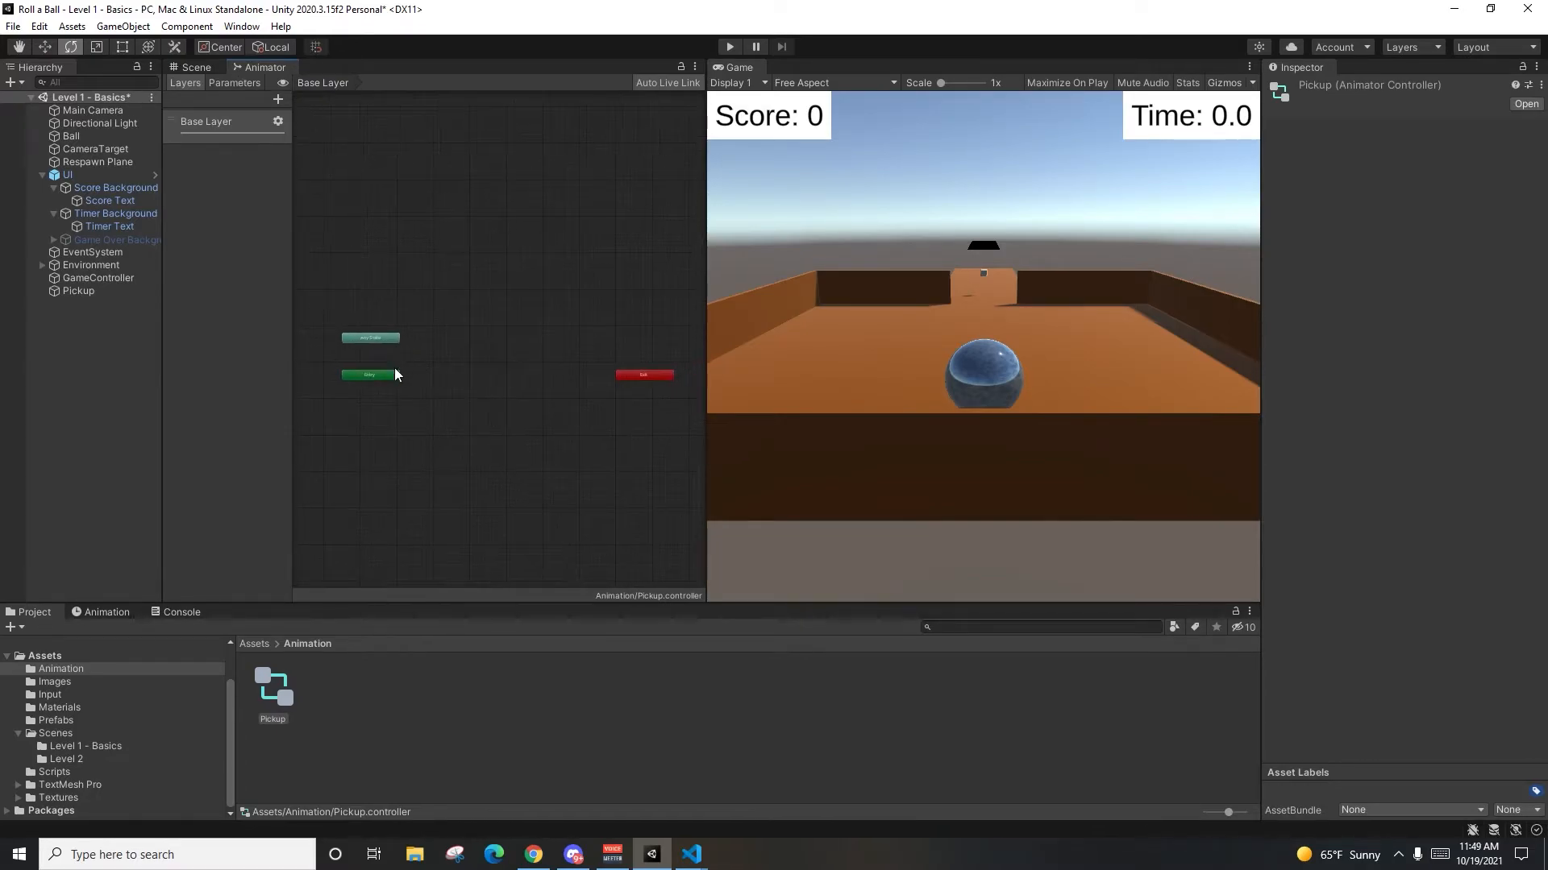
{"action": "left_click_drag", "start_coordinate": [621, 377], "coordinate": [496, 380]}
{"action": "scroll", "coordinate": [414, 469], "scroll_direction": "up", "scroll_amount": 3}
{"action": "middle_click_drag", "start_coordinate": [414, 469], "coordinate": [471, 583]}
{"action": "scroll", "coordinate": [479, 532], "scroll_direction": "up", "scroll_amount": 3}
{"action": "scroll", "coordinate": [476, 504], "scroll_direction": "down", "scroll_amount": 3}
{"action": "scroll", "coordinate": [452, 481], "scroll_direction": "up", "scroll_amount": 4}
{"action": "scroll", "coordinate": [435, 476], "scroll_direction": "down", "scroll_amount": 2}
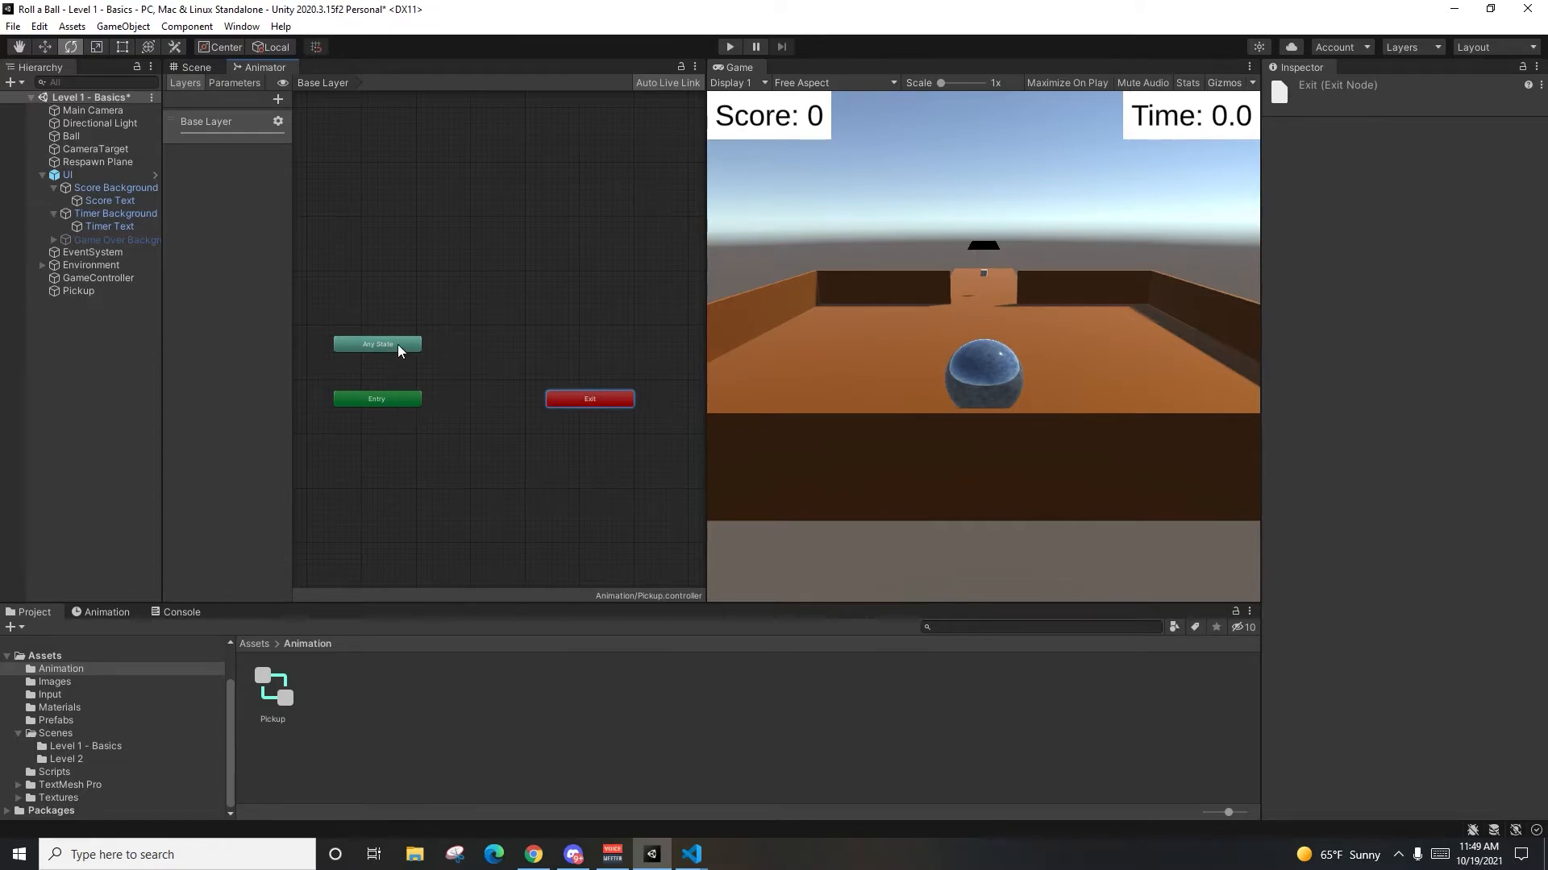
Step: Examine the Any State, Entry and Exit nodes and the controller's parameter and layer lists
{"action": "scroll", "coordinate": [497, 383], "scroll_direction": "up", "scroll_amount": 3}
{"action": "scroll", "coordinate": [511, 412], "scroll_direction": "down", "scroll_amount": 3}
{"action": "scroll", "coordinate": [524, 442], "scroll_direction": "down", "scroll_amount": 2}
{"action": "scroll", "coordinate": [520, 360], "scroll_direction": "up", "scroll_amount": 3}
{"action": "scroll", "coordinate": [544, 440], "scroll_direction": "down", "scroll_amount": 5}
{"action": "scroll", "coordinate": [544, 448], "scroll_direction": "up", "scroll_amount": 5}
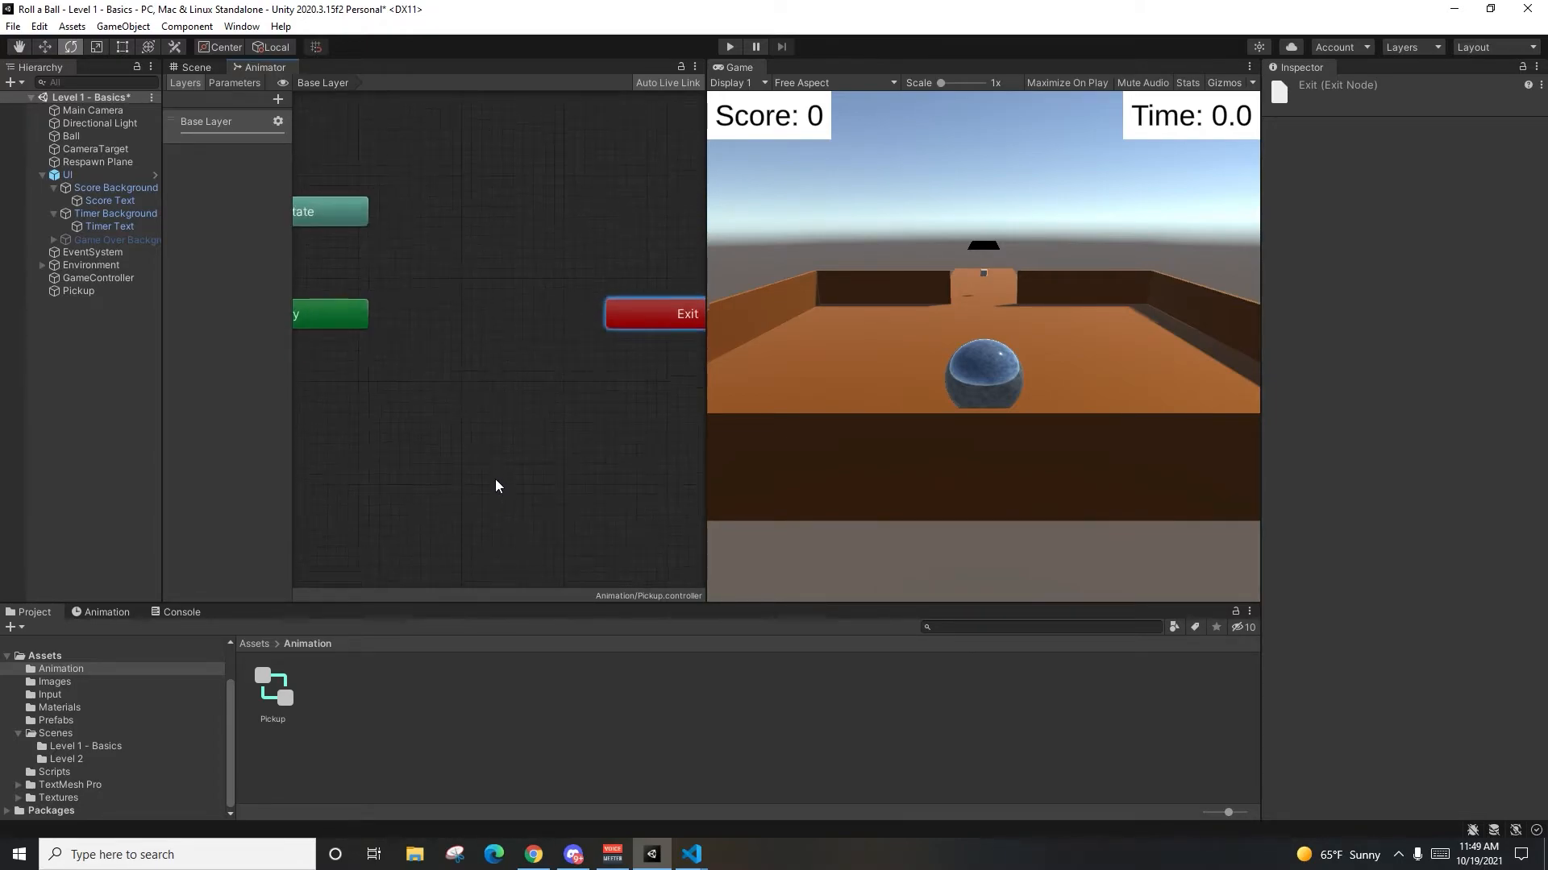
{"action": "scroll", "coordinate": [476, 290], "scroll_direction": "up", "scroll_amount": 4}
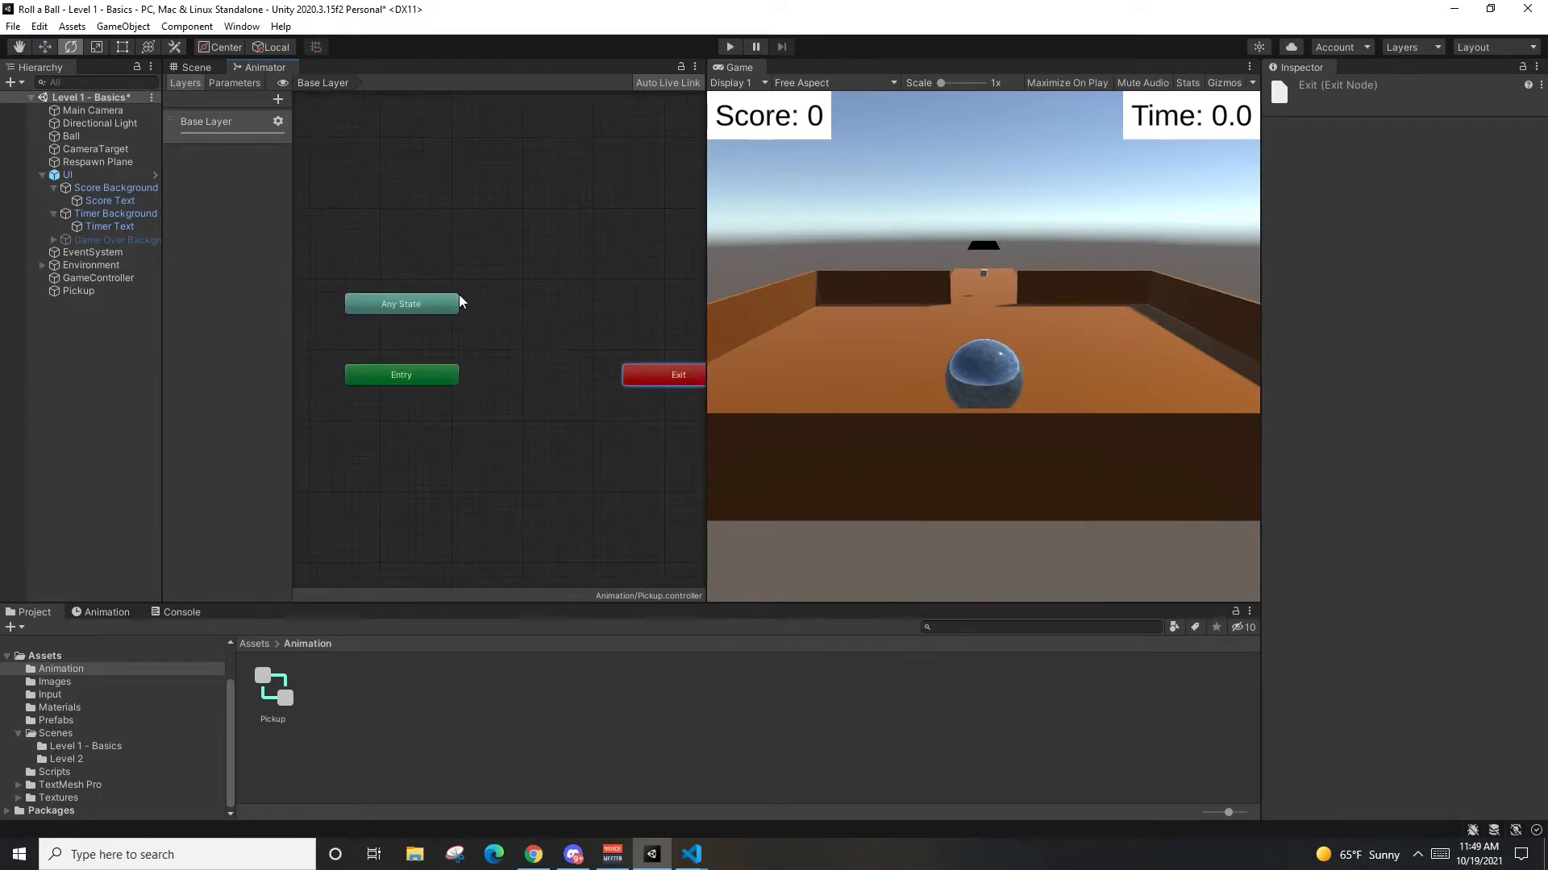
{"action": "left_click", "coordinate": [229, 81]}
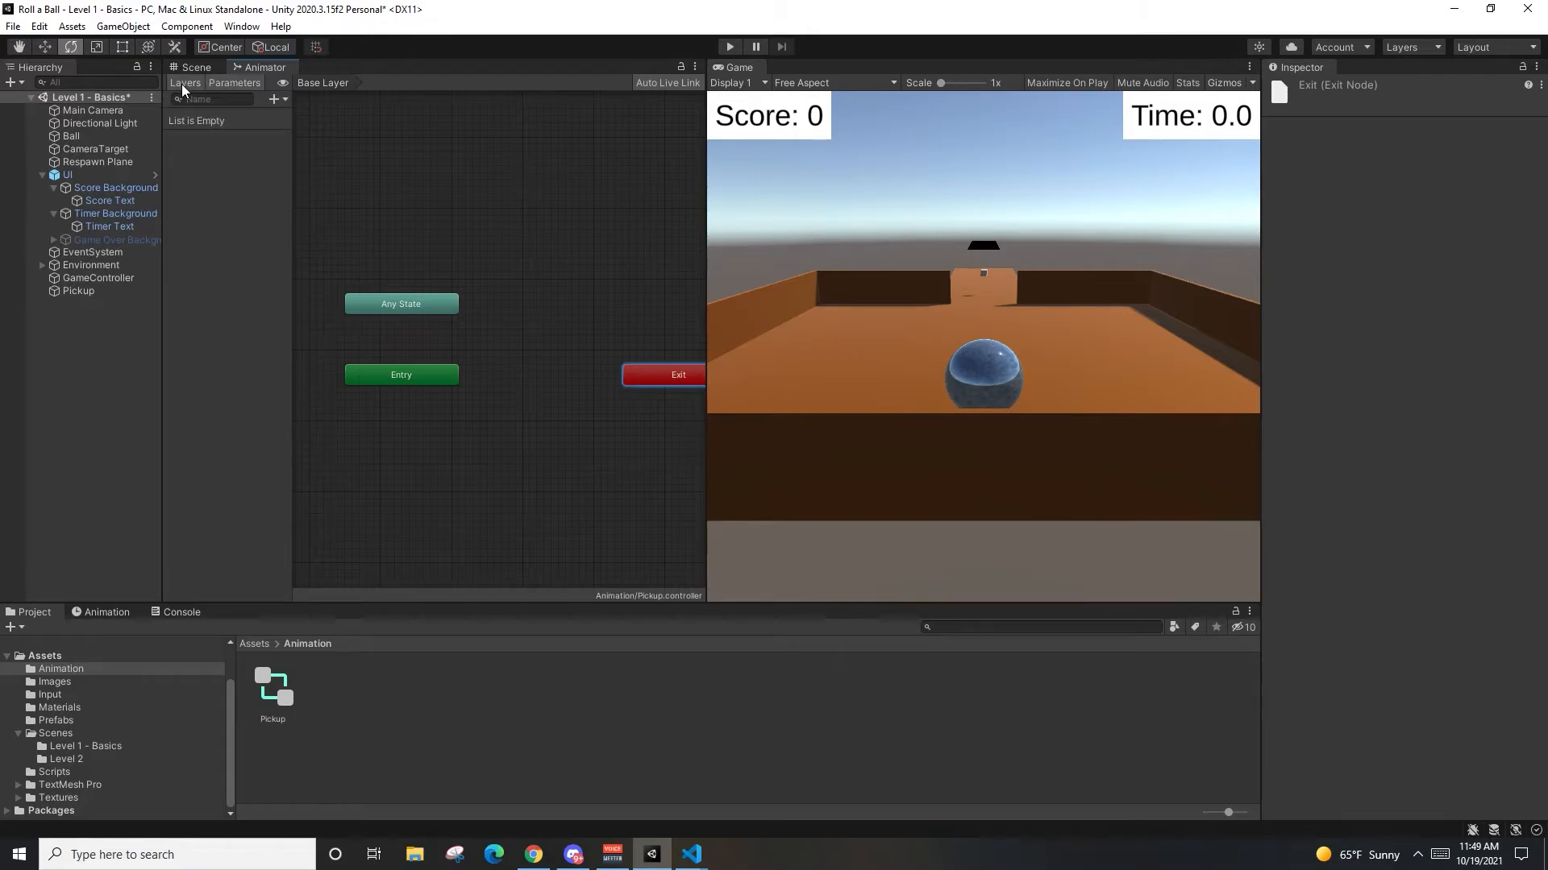
{"action": "left_click", "coordinate": [181, 84]}
{"action": "middle_click_drag", "start_coordinate": [572, 436], "coordinate": [538, 444]}
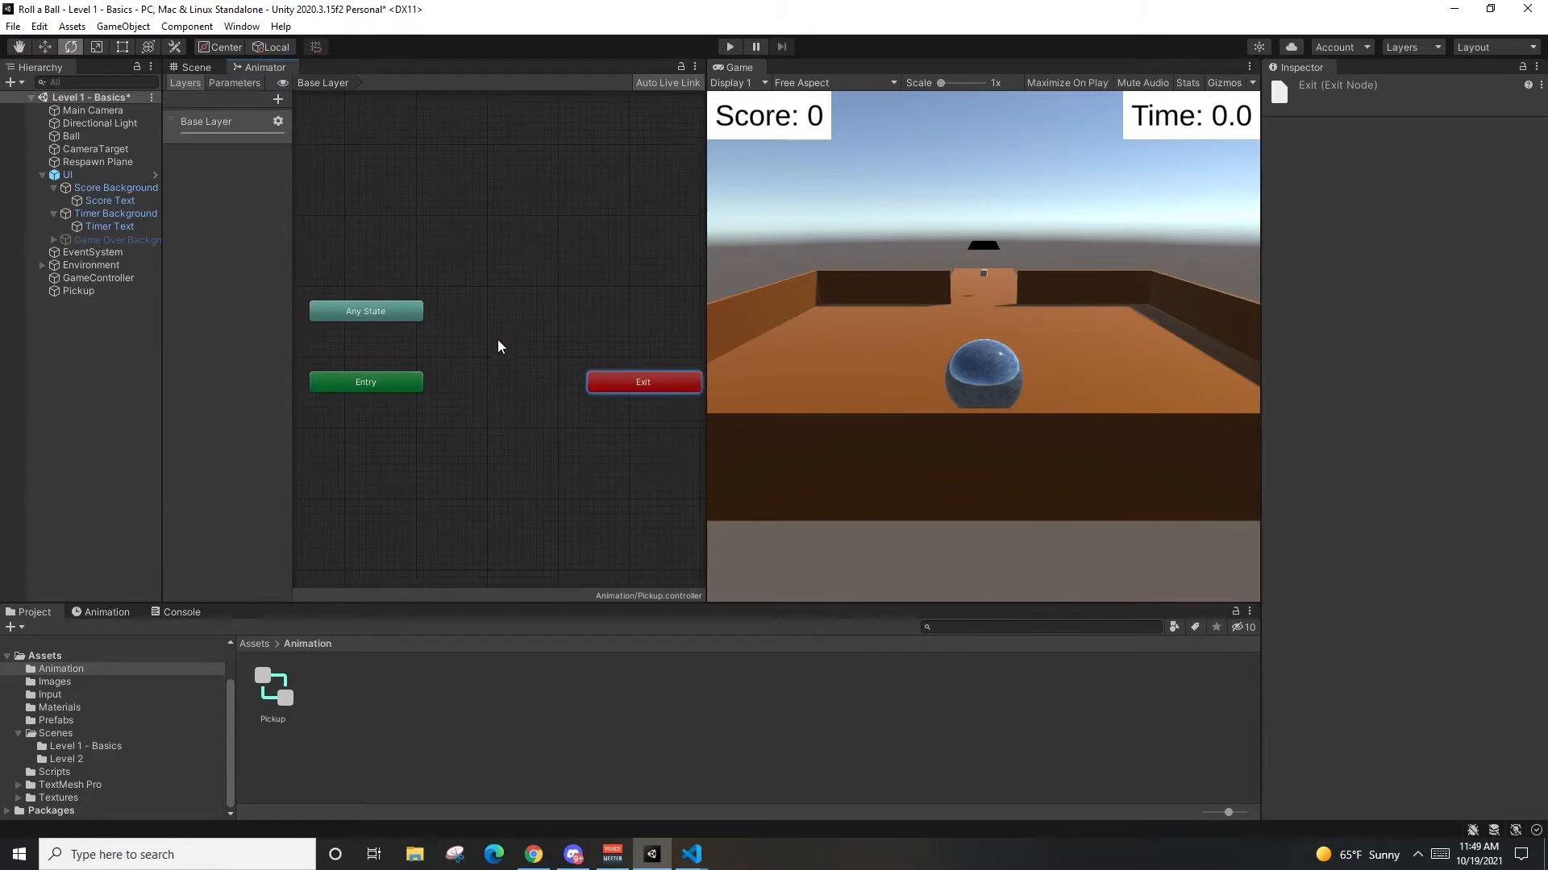
{"action": "scroll", "coordinate": [487, 436], "scroll_direction": "down", "scroll_amount": 3}
{"action": "scroll", "coordinate": [494, 397], "scroll_direction": "up", "scroll_amount": 4}
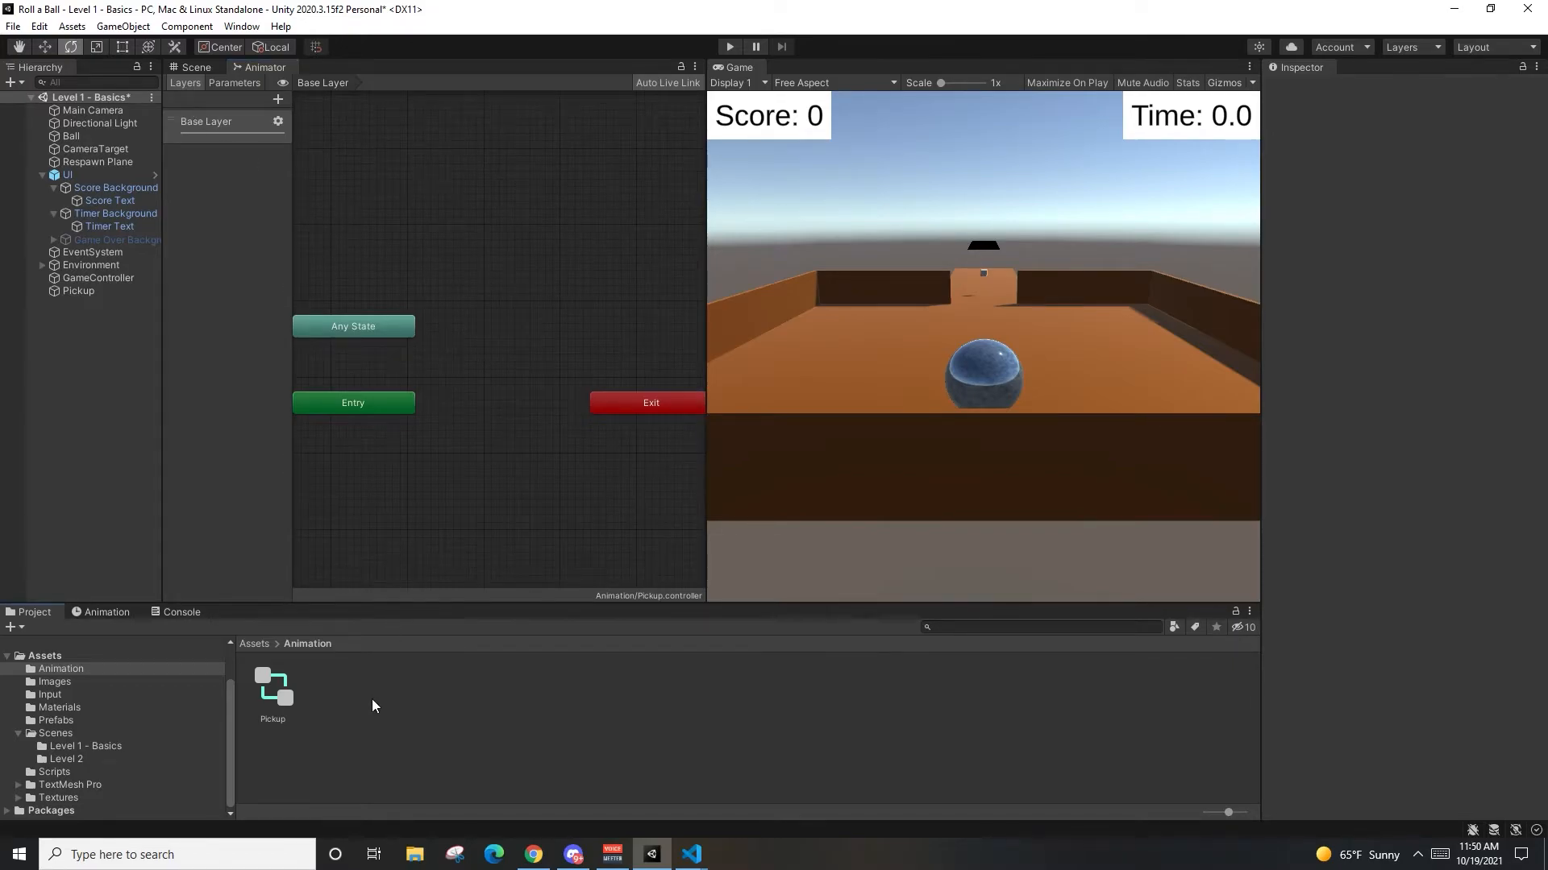
Step: Assign the Pickup animator controller to the Animator component of the Pickup cube
{"action": "left_click", "coordinate": [93, 291]}
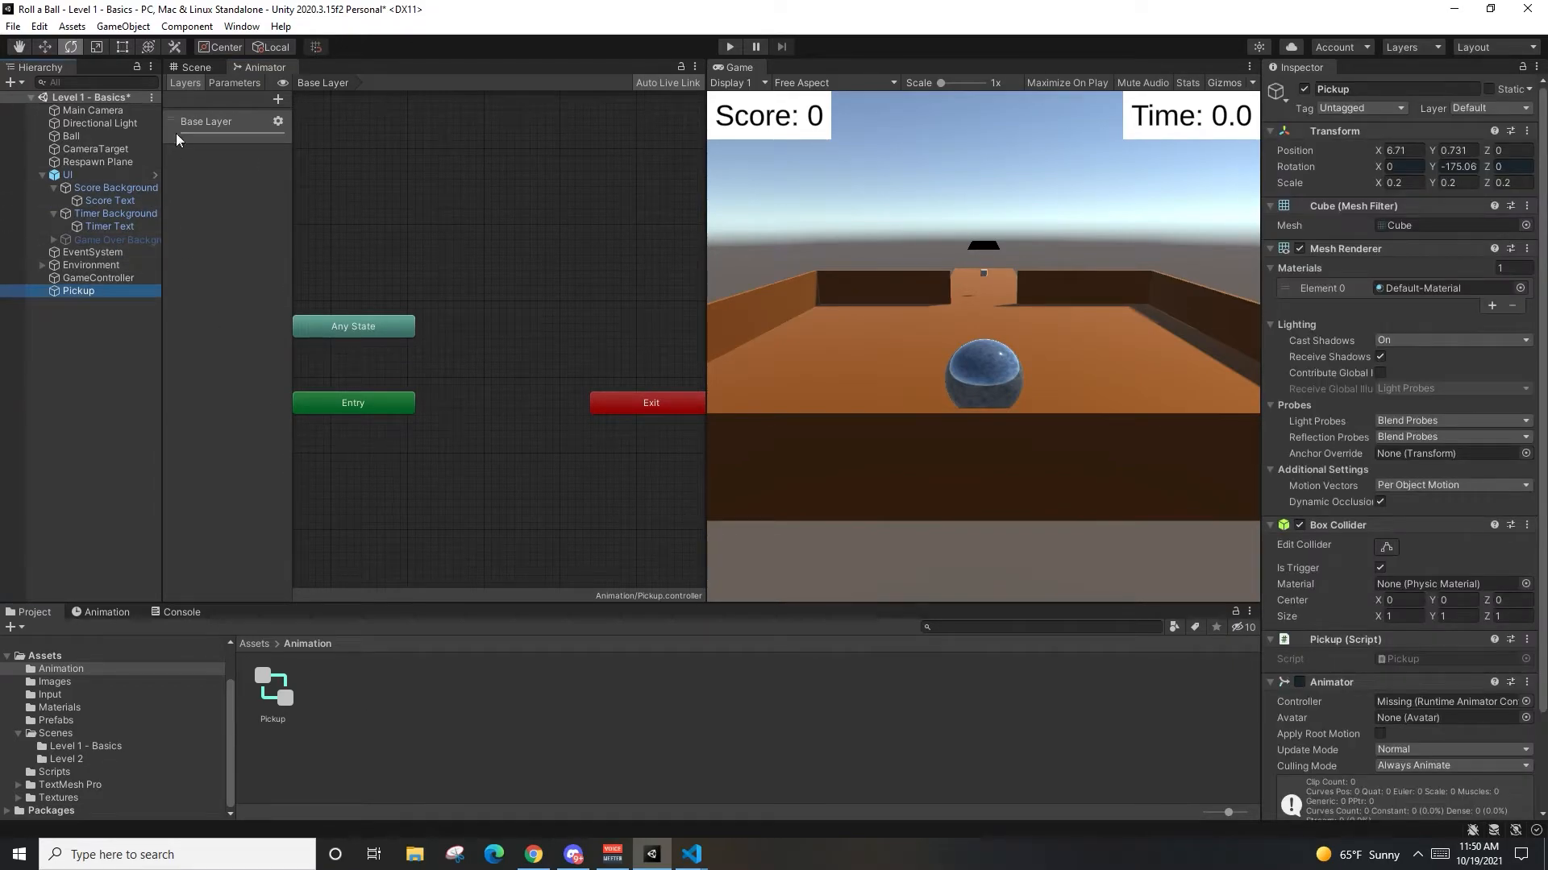
{"action": "left_click", "coordinate": [197, 67]}
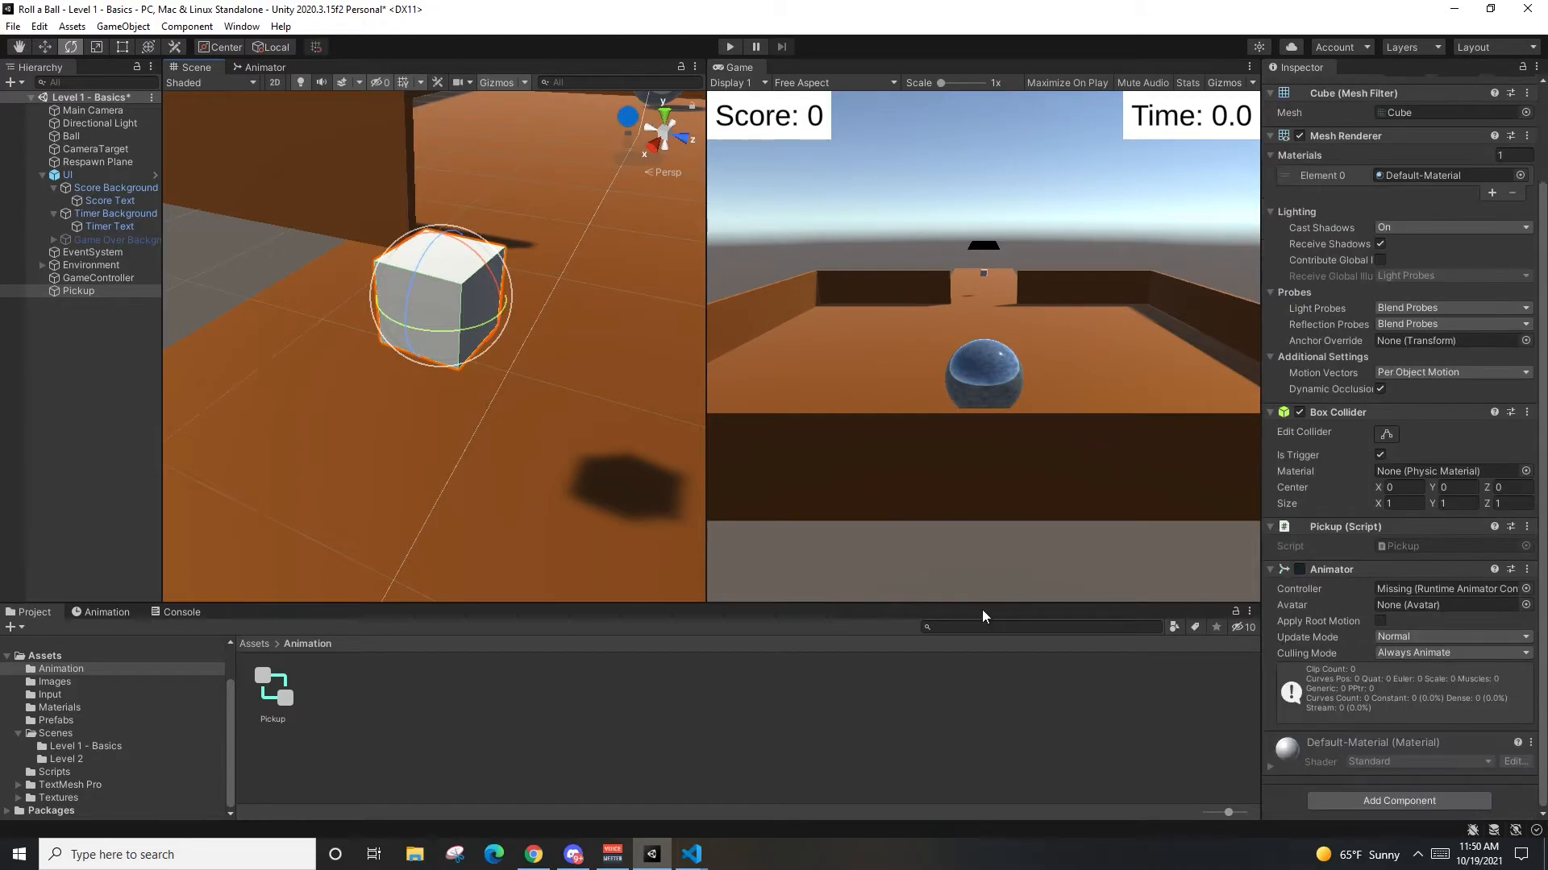
{"action": "left_click_drag", "start_coordinate": [278, 707], "coordinate": [1419, 588]}
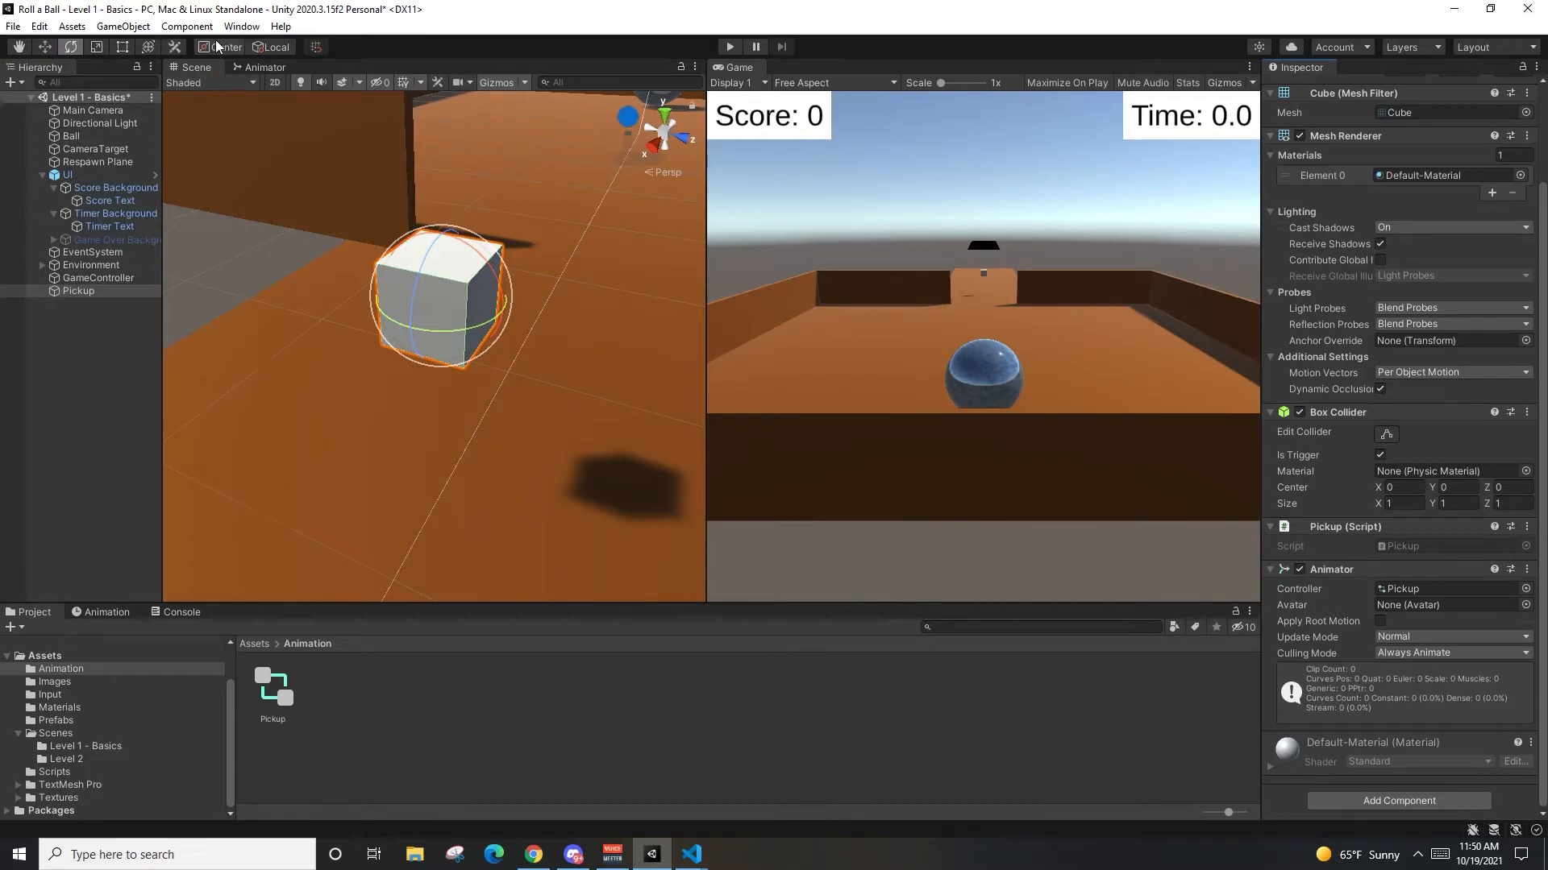
Step: Open the Animation window and create an animation clip named spin for the Pickup object in the Animation folder
{"action": "left_click", "coordinate": [242, 26]}
{"action": "mouse_move", "coordinate": [279, 303]}
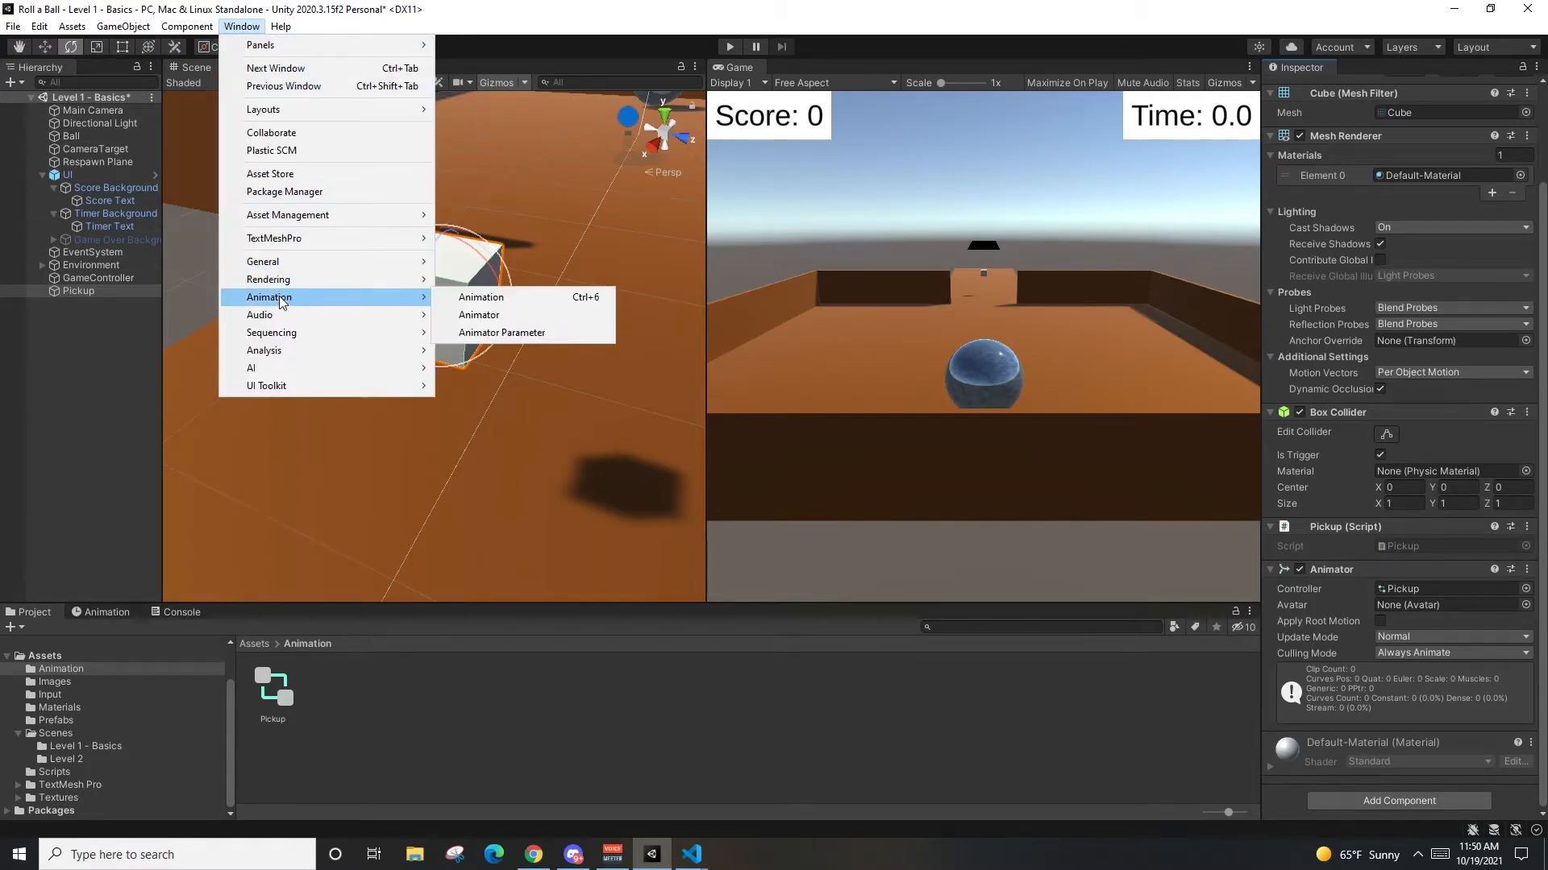
{"action": "left_click", "coordinate": [541, 297]}
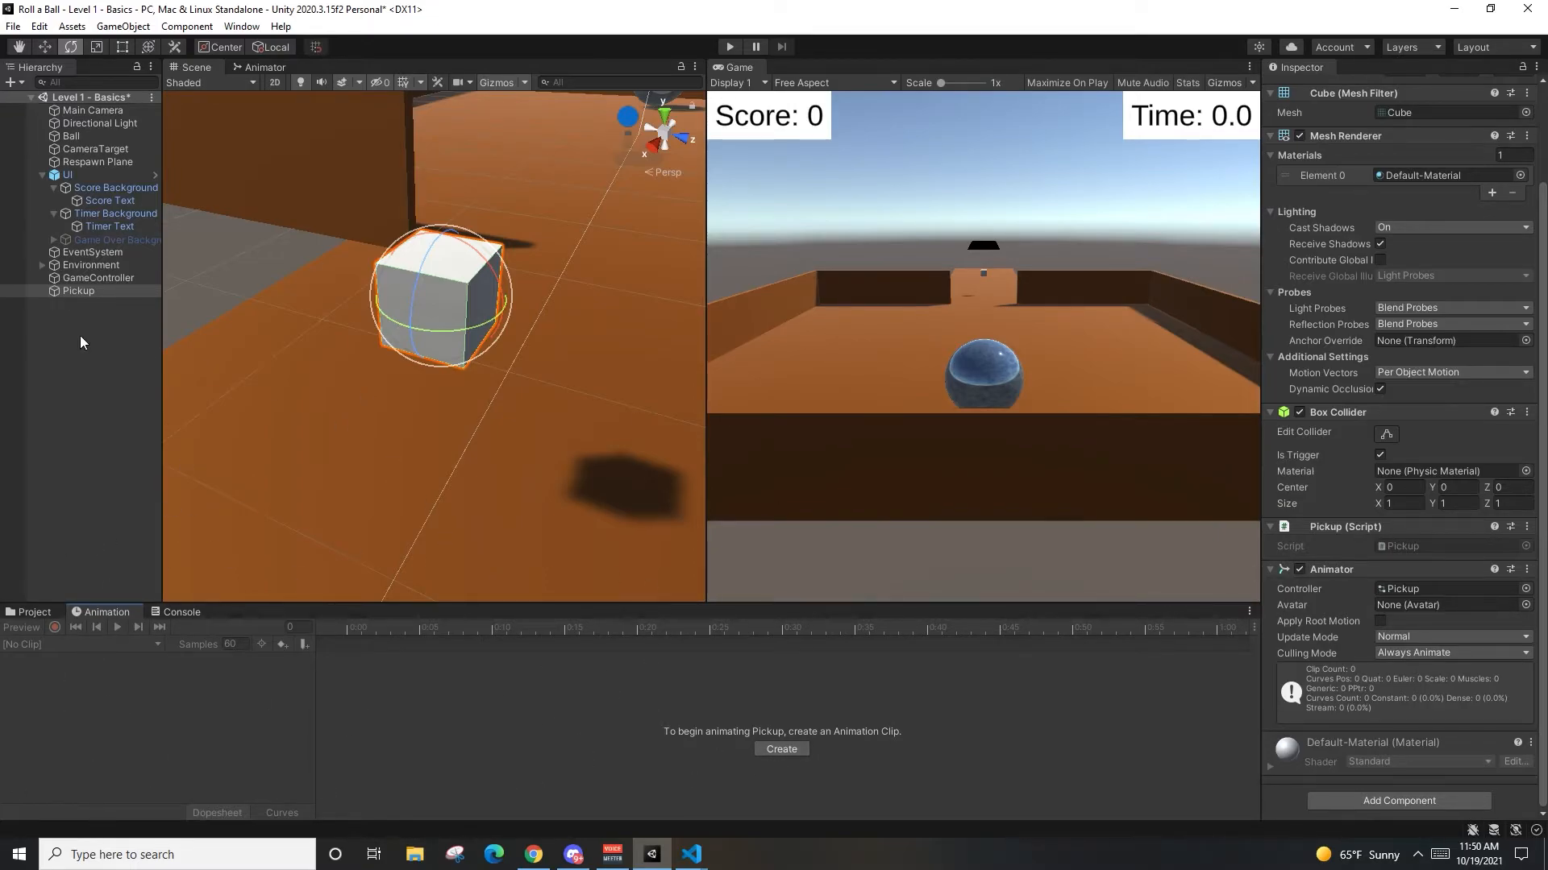
{"action": "left_click", "coordinate": [782, 751]}
{"action": "type", "text": "spin"}
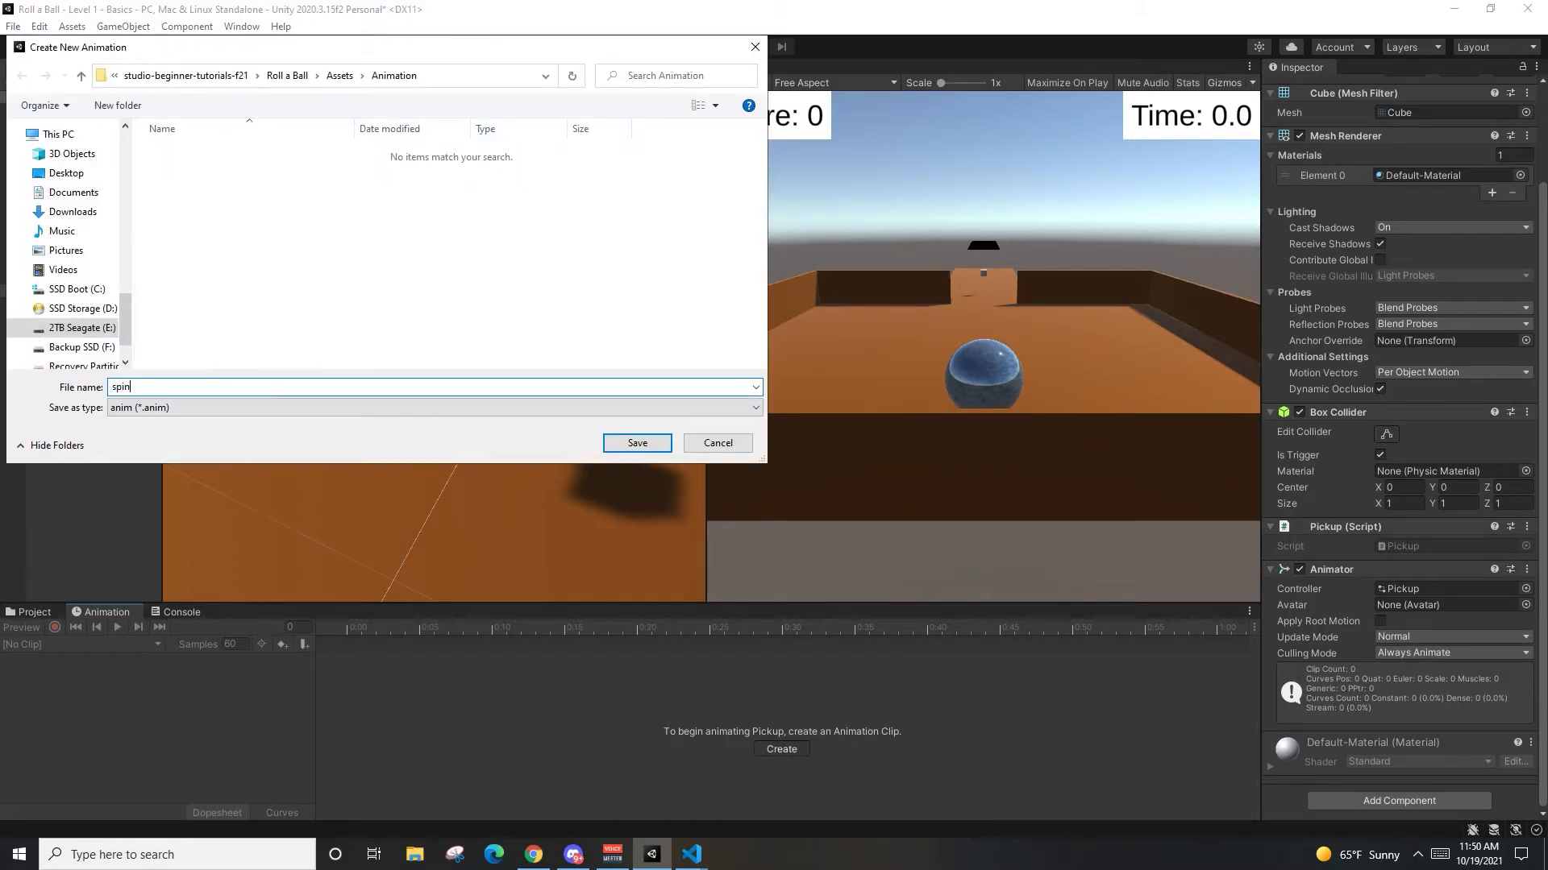
{"action": "key", "text": "Return"}
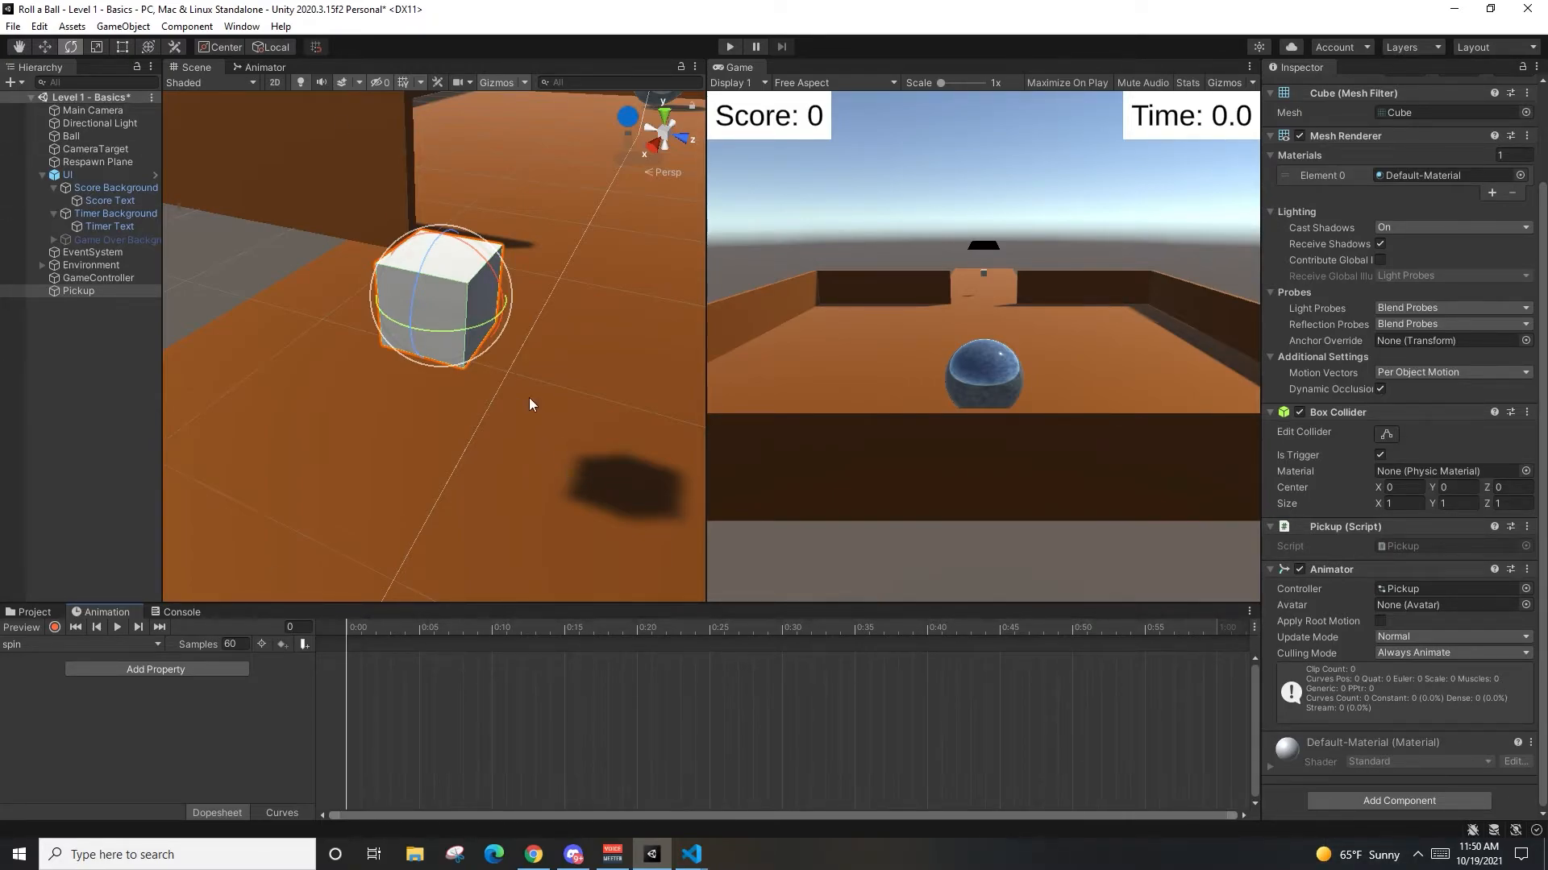
Step: Scrub the spin clip's empty timeline to frame 11 and return to the start
{"action": "left_click_drag", "start_coordinate": [353, 629], "coordinate": [505, 629]}
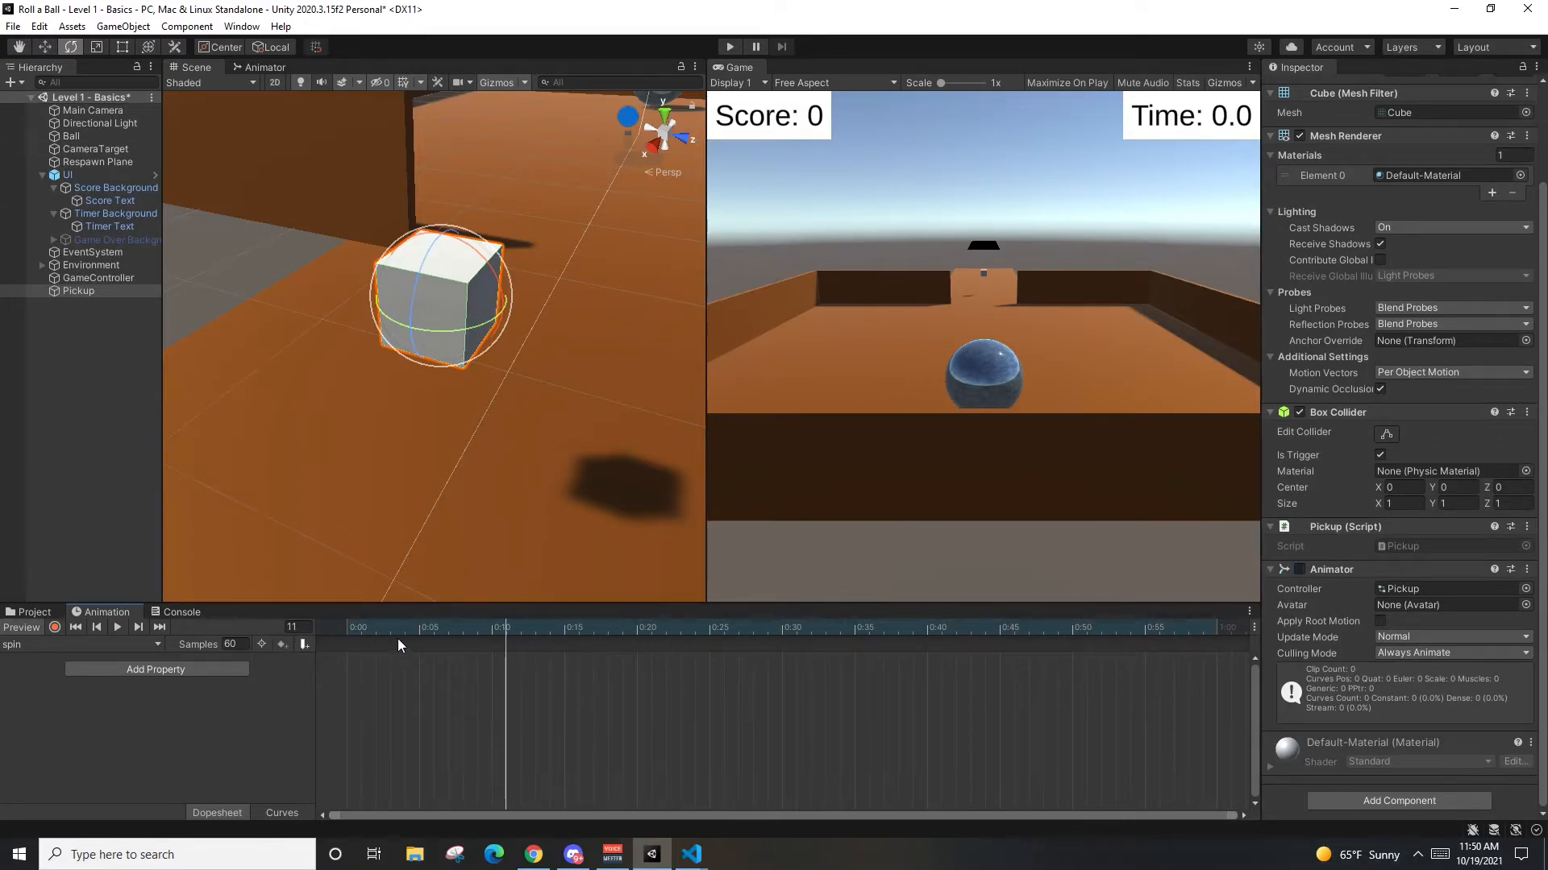
{"action": "left_click_drag", "start_coordinate": [360, 631], "coordinate": [199, 641]}
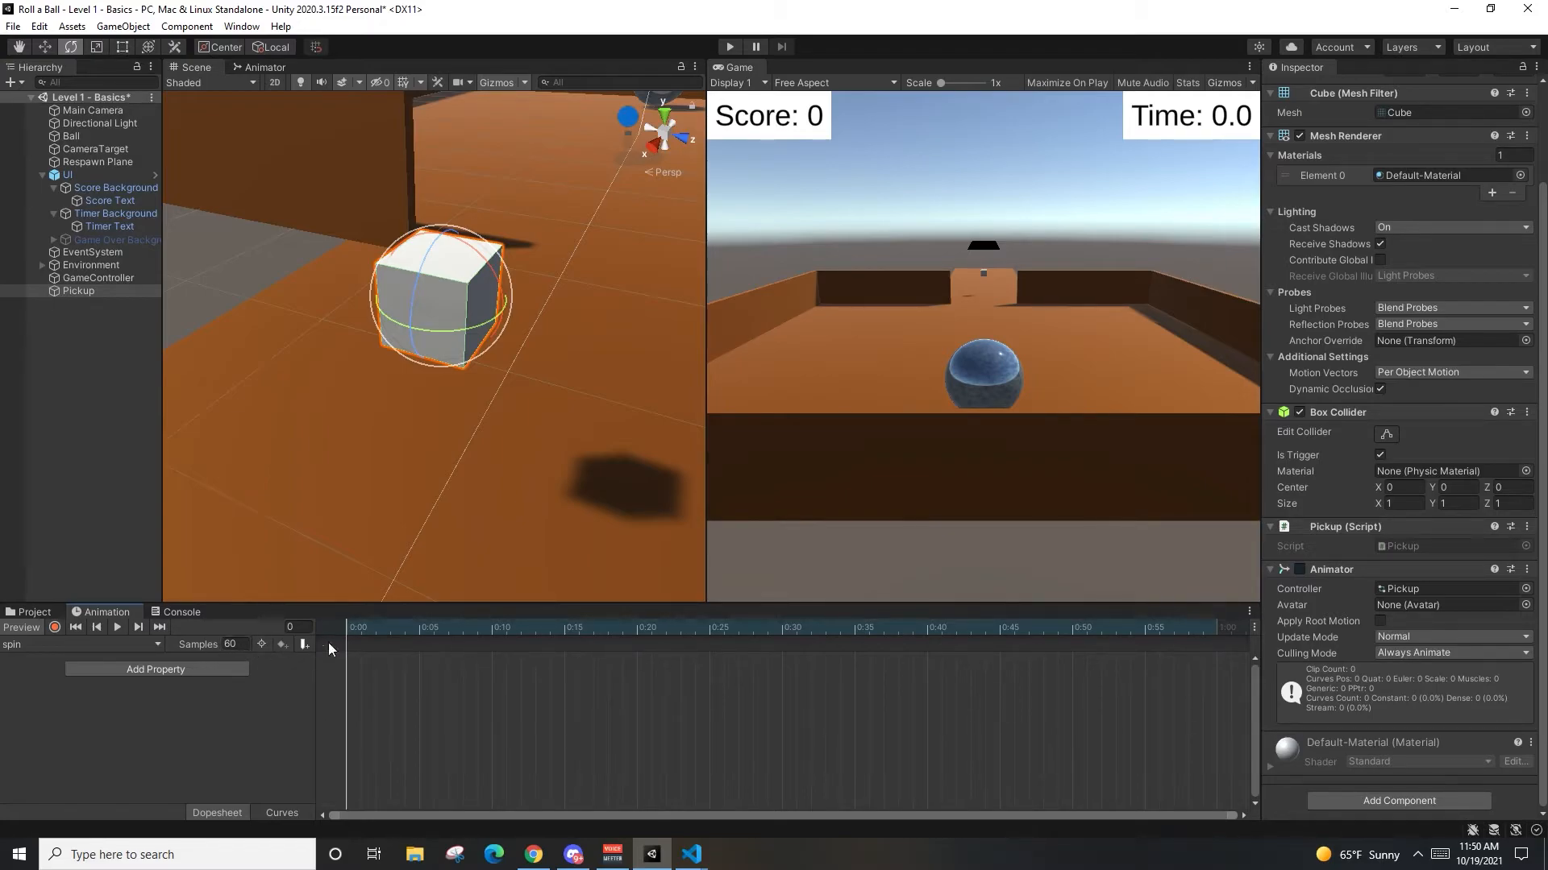
{"action": "mouse_move", "coordinate": [351, 634]}
{"action": "left_mouse_down"}
{"action": "mouse_move", "coordinate": [755, 640]}
{"action": "mouse_move", "coordinate": [325, 649]}
{"action": "left_mouse_up"}
Step: Set the spin clip's sample rate to 30 and scrub the timeline to frame 8
{"action": "left_click_drag", "start_coordinate": [478, 633], "coordinate": [325, 643]}
{"action": "type", "text": "30"}
{"action": "key", "text": "Return"}
{"action": "left_click", "coordinate": [491, 629]}
{"action": "mouse_move", "coordinate": [563, 632]}
{"action": "left_mouse_down"}
{"action": "mouse_move", "coordinate": [1193, 620]}
{"action": "mouse_move", "coordinate": [578, 629]}
{"action": "left_mouse_up"}
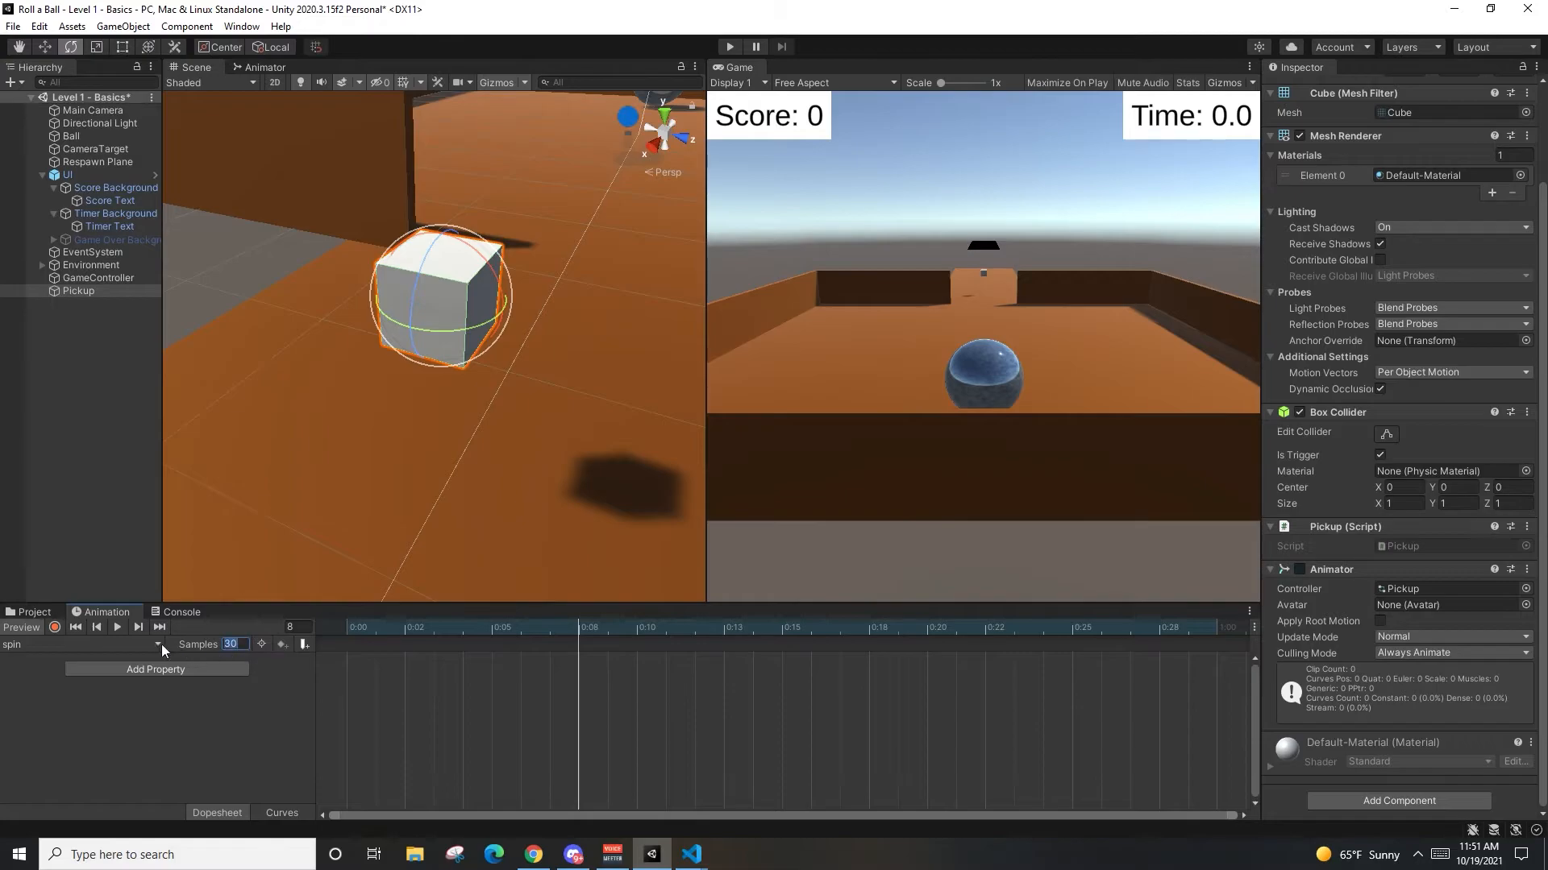
Step: Restore the spin clip's sample rate to 60 and return the playhead to frame 0
{"action": "type", "text": "60"}
{"action": "key", "text": "Return"}
{"action": "left_click_drag", "start_coordinate": [484, 628], "coordinate": [350, 633]}
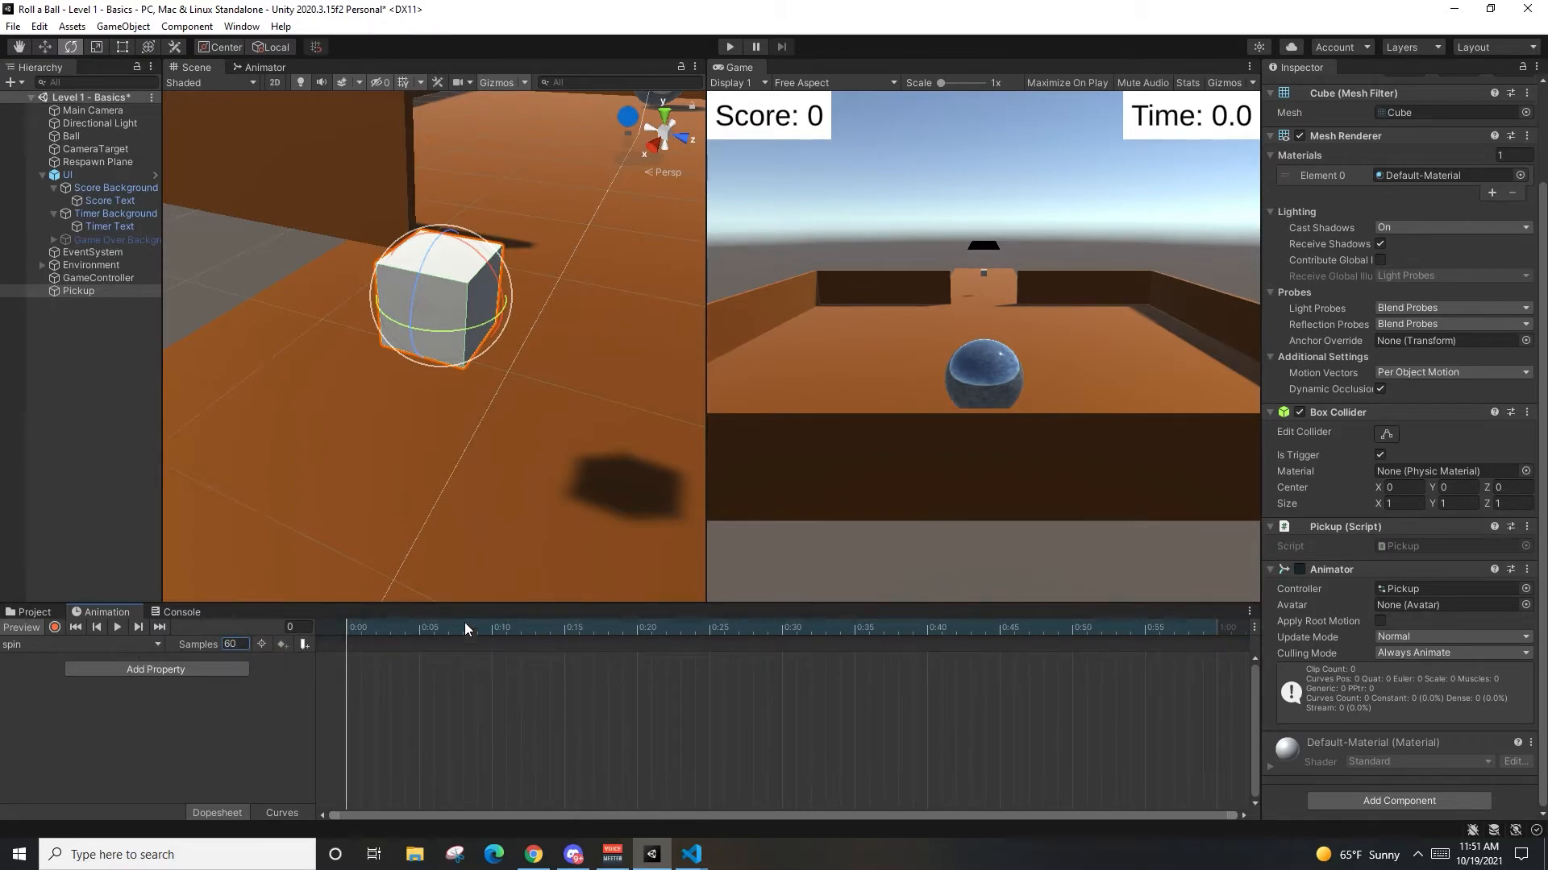
Step: Turn on keyframe recording for the spin clip and add the Pickup's Transform Rotation property with the playhead at frame 15
{"action": "left_click", "coordinate": [58, 627]}
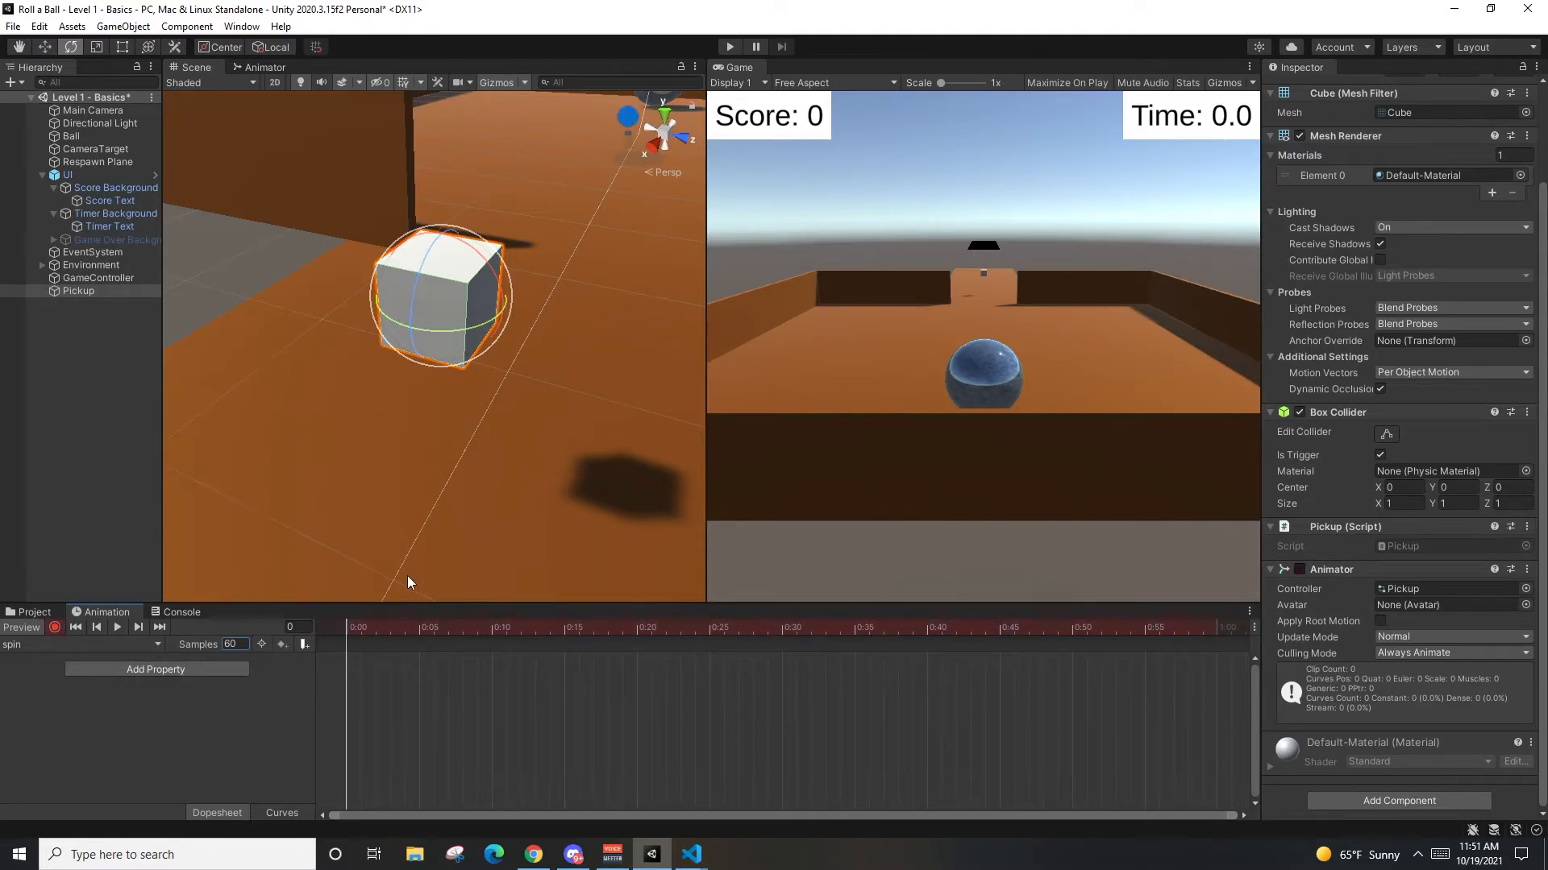
{"action": "left_click_drag", "start_coordinate": [394, 631], "coordinate": [567, 628]}
{"action": "left_click", "coordinate": [191, 672]}
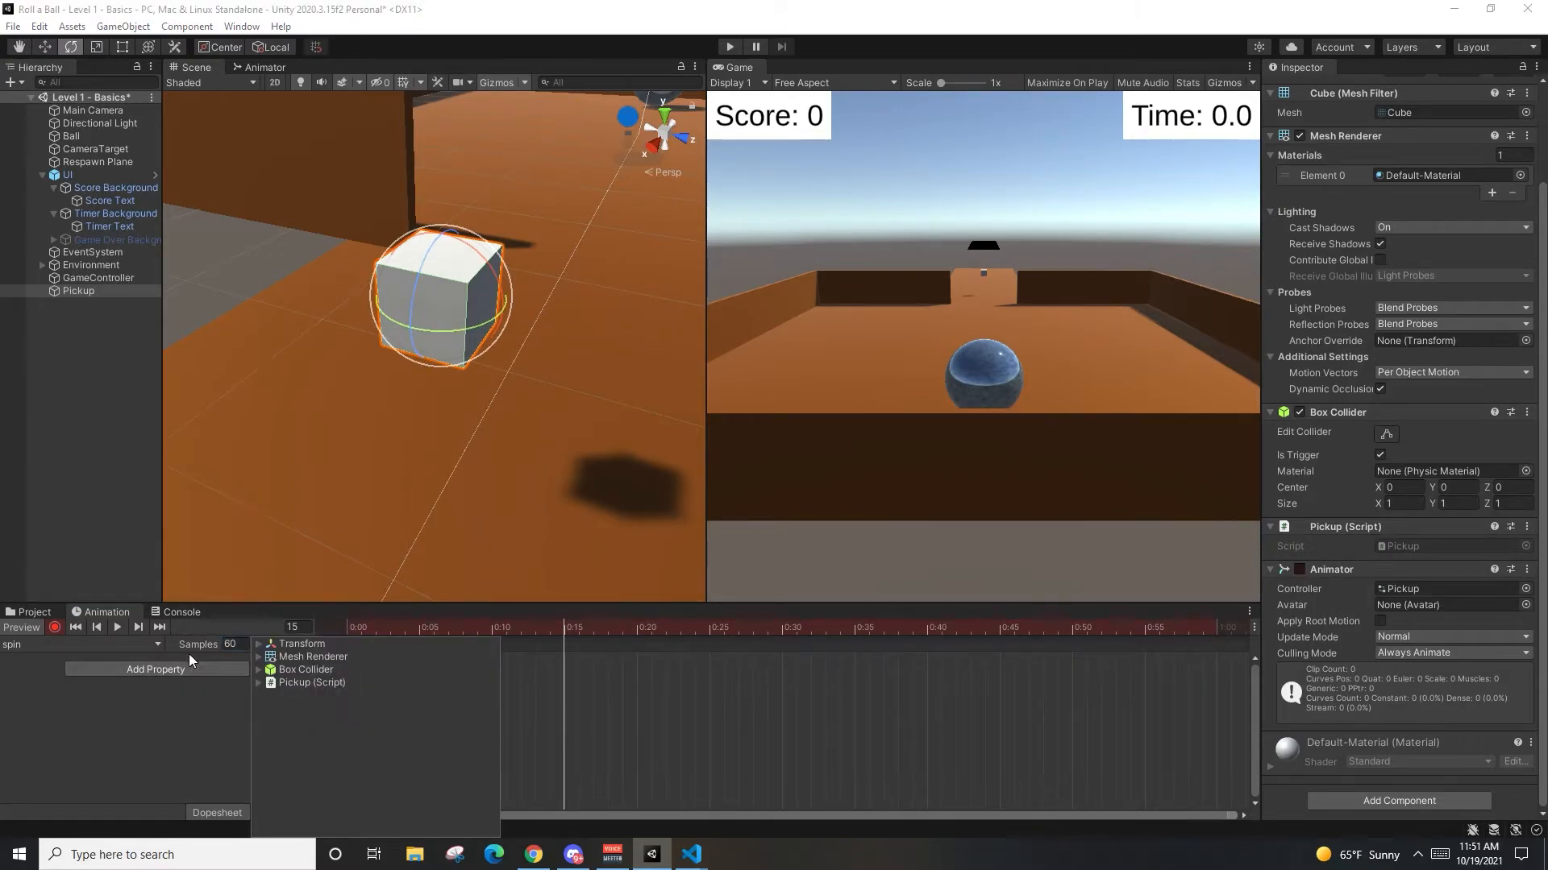
{"action": "left_click", "coordinate": [259, 644]}
{"action": "left_click", "coordinate": [492, 670]}
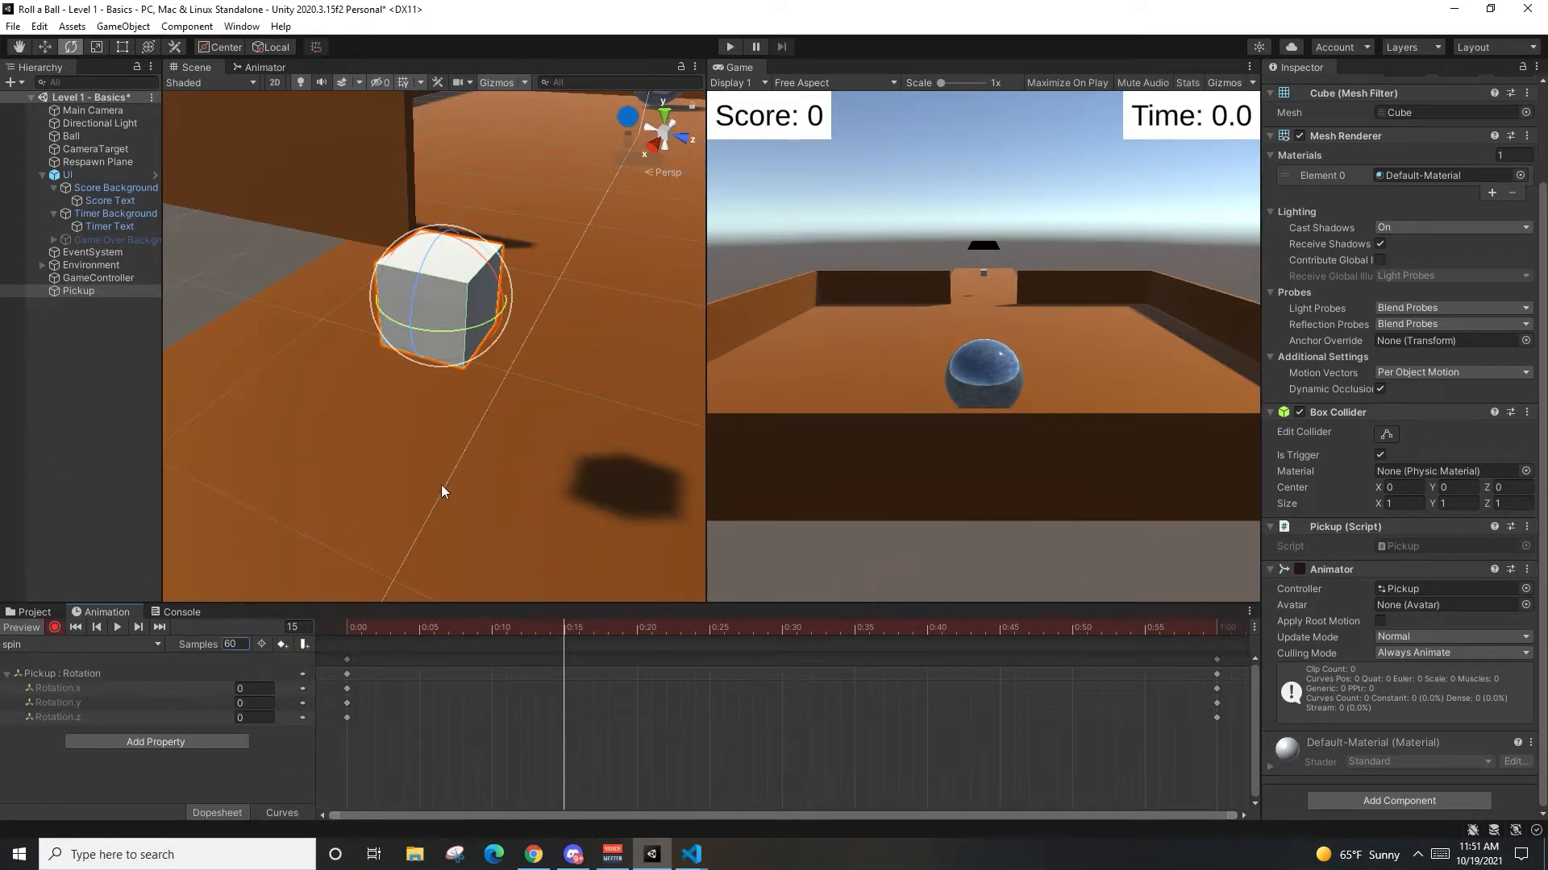
Step: Rotate the Pickup about 118 degrees around Y at frame 15, preview the clip and return to frame 0
{"action": "left_click_drag", "start_coordinate": [508, 322], "coordinate": [388, 525]}
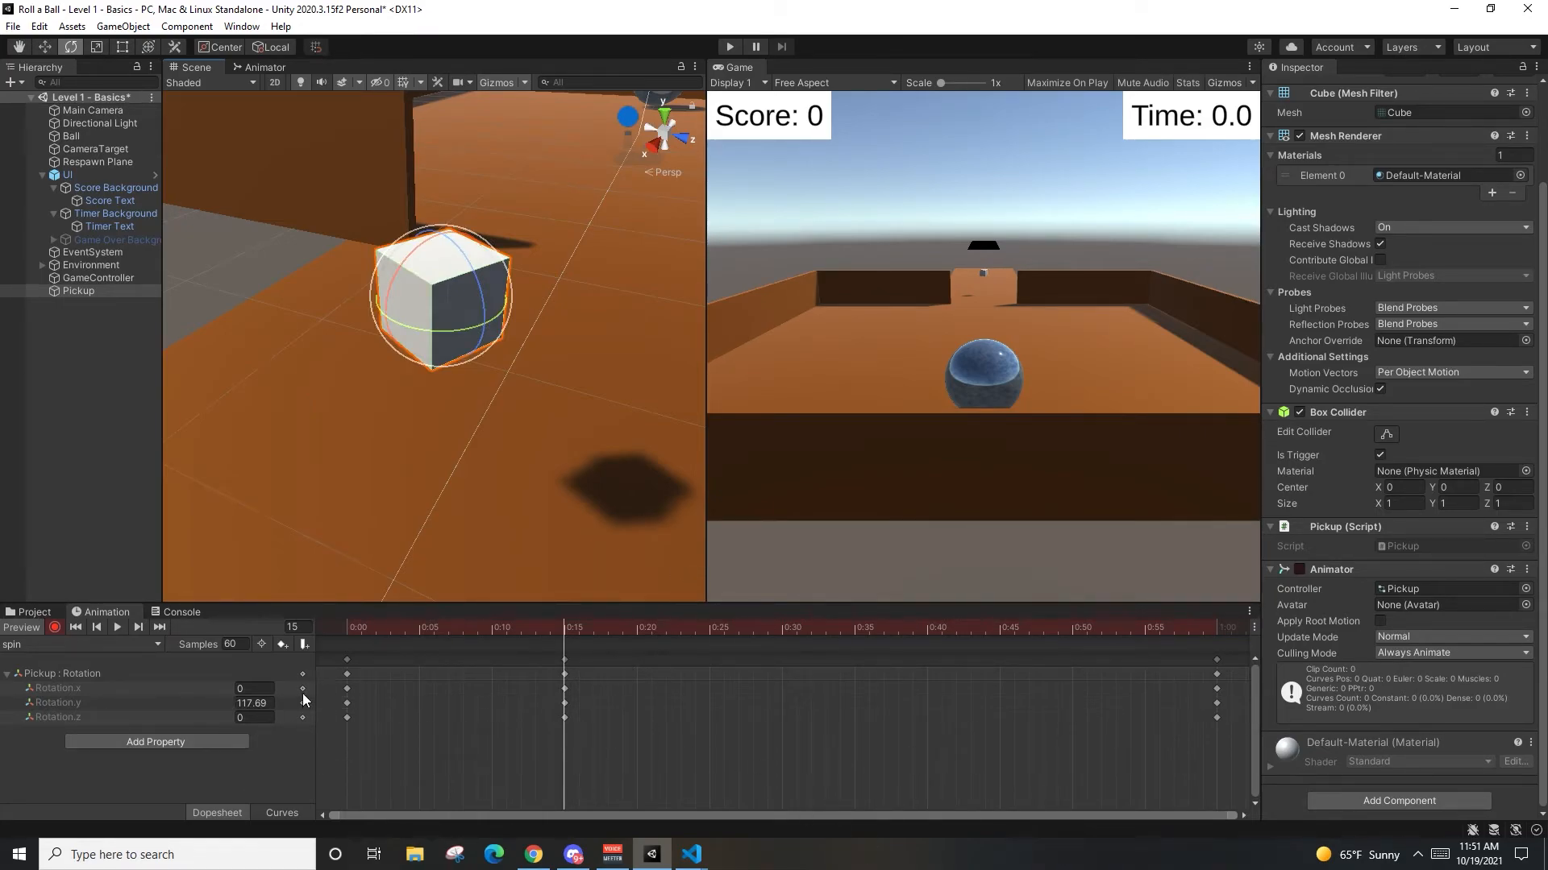
{"action": "scroll", "coordinate": [1235, 486], "scroll_direction": "up", "scroll_amount": 1}
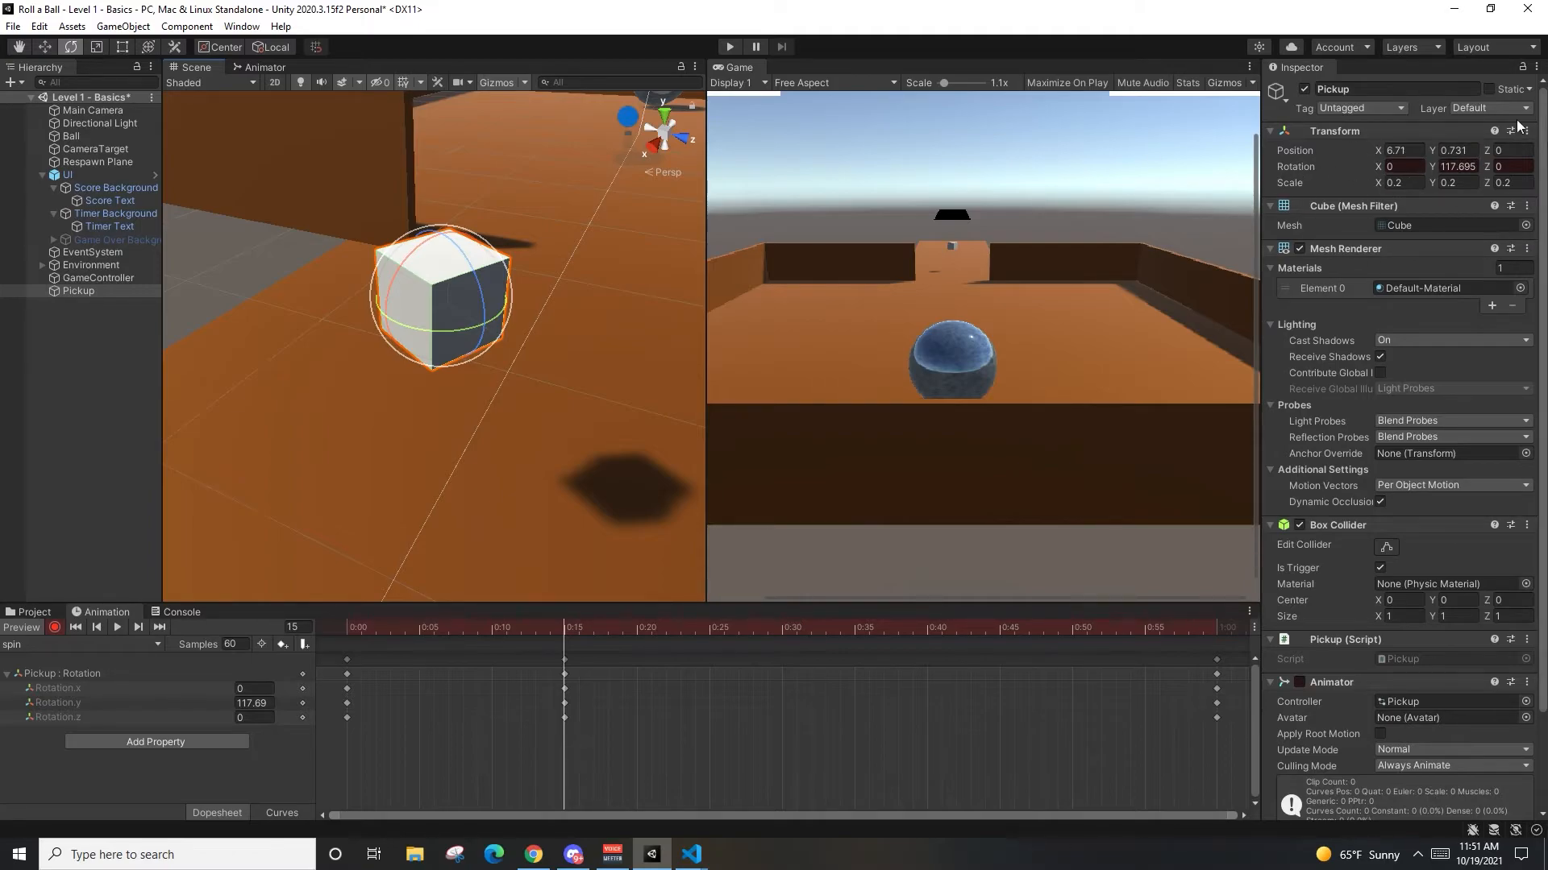
{"action": "left_click_drag", "start_coordinate": [583, 637], "coordinate": [342, 657]}
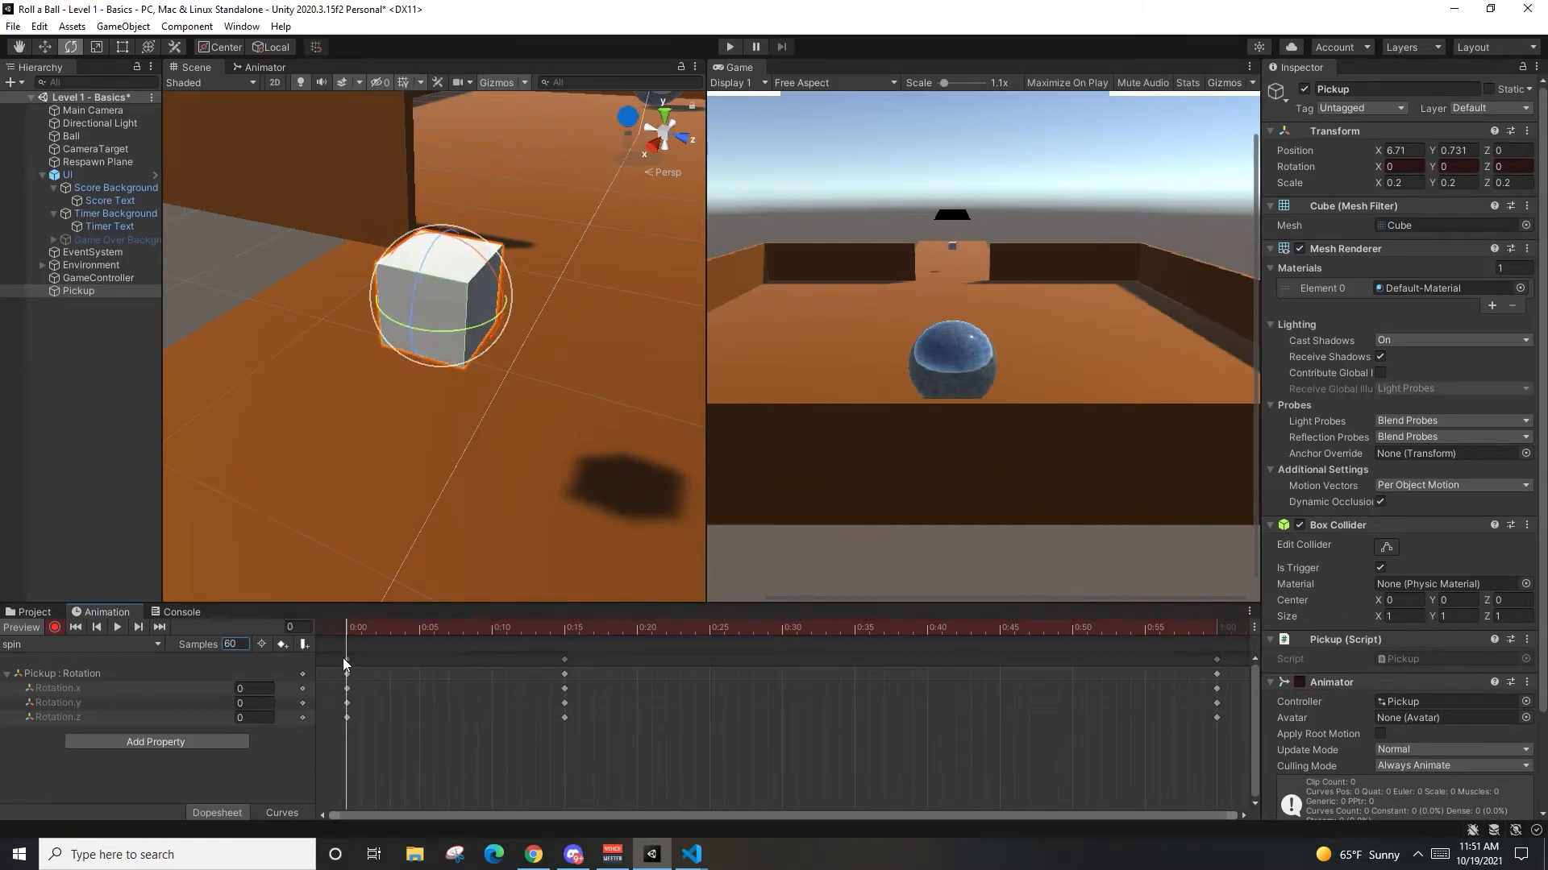
{"action": "key", "text": "space"}
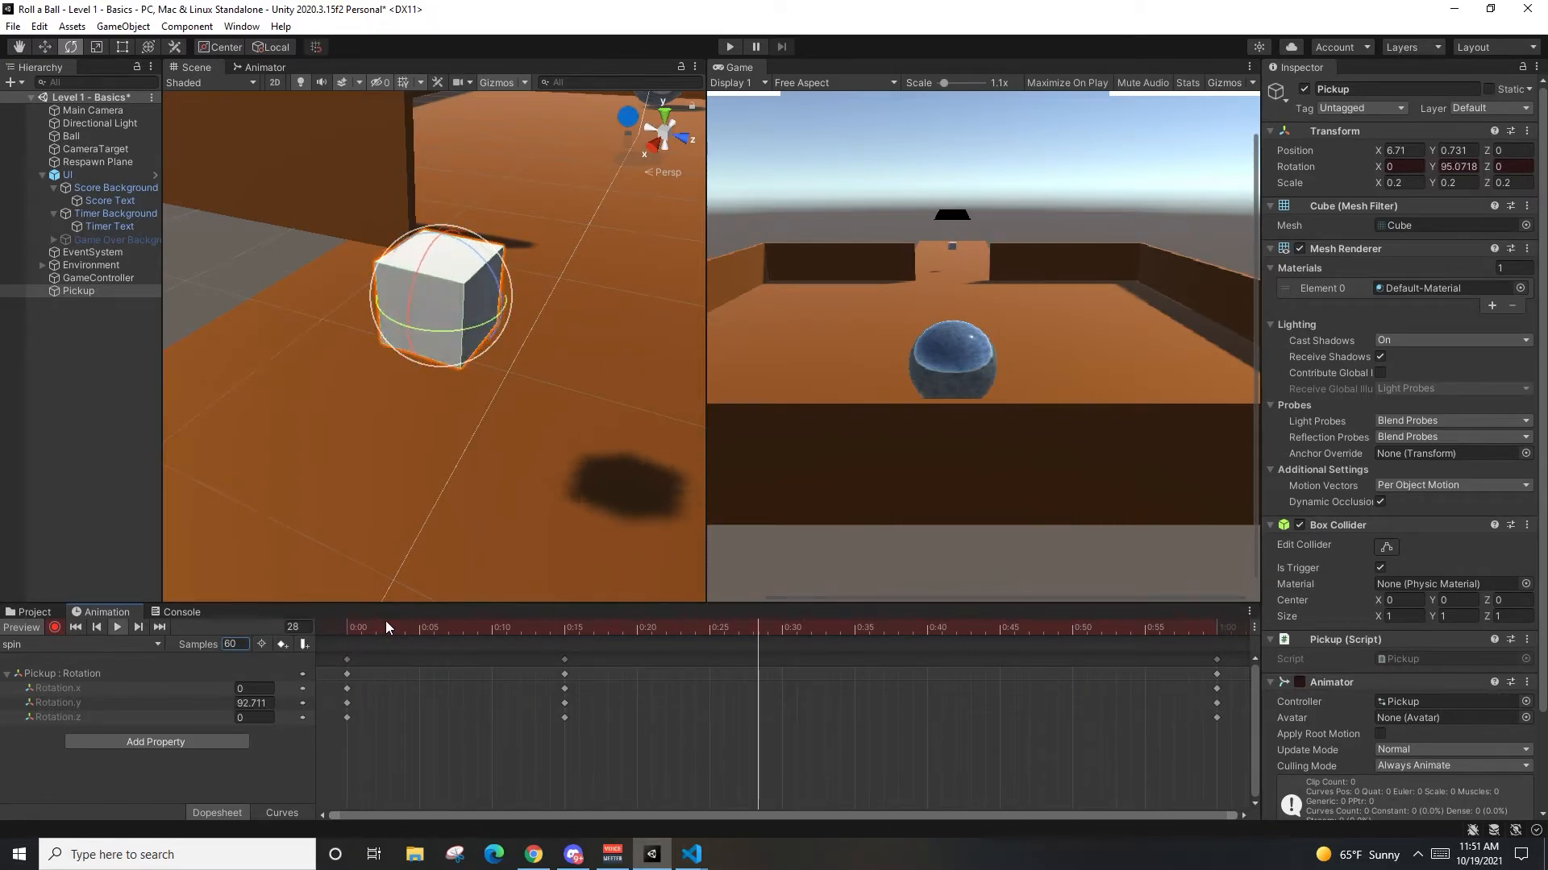
{"action": "left_click", "coordinate": [335, 635]}
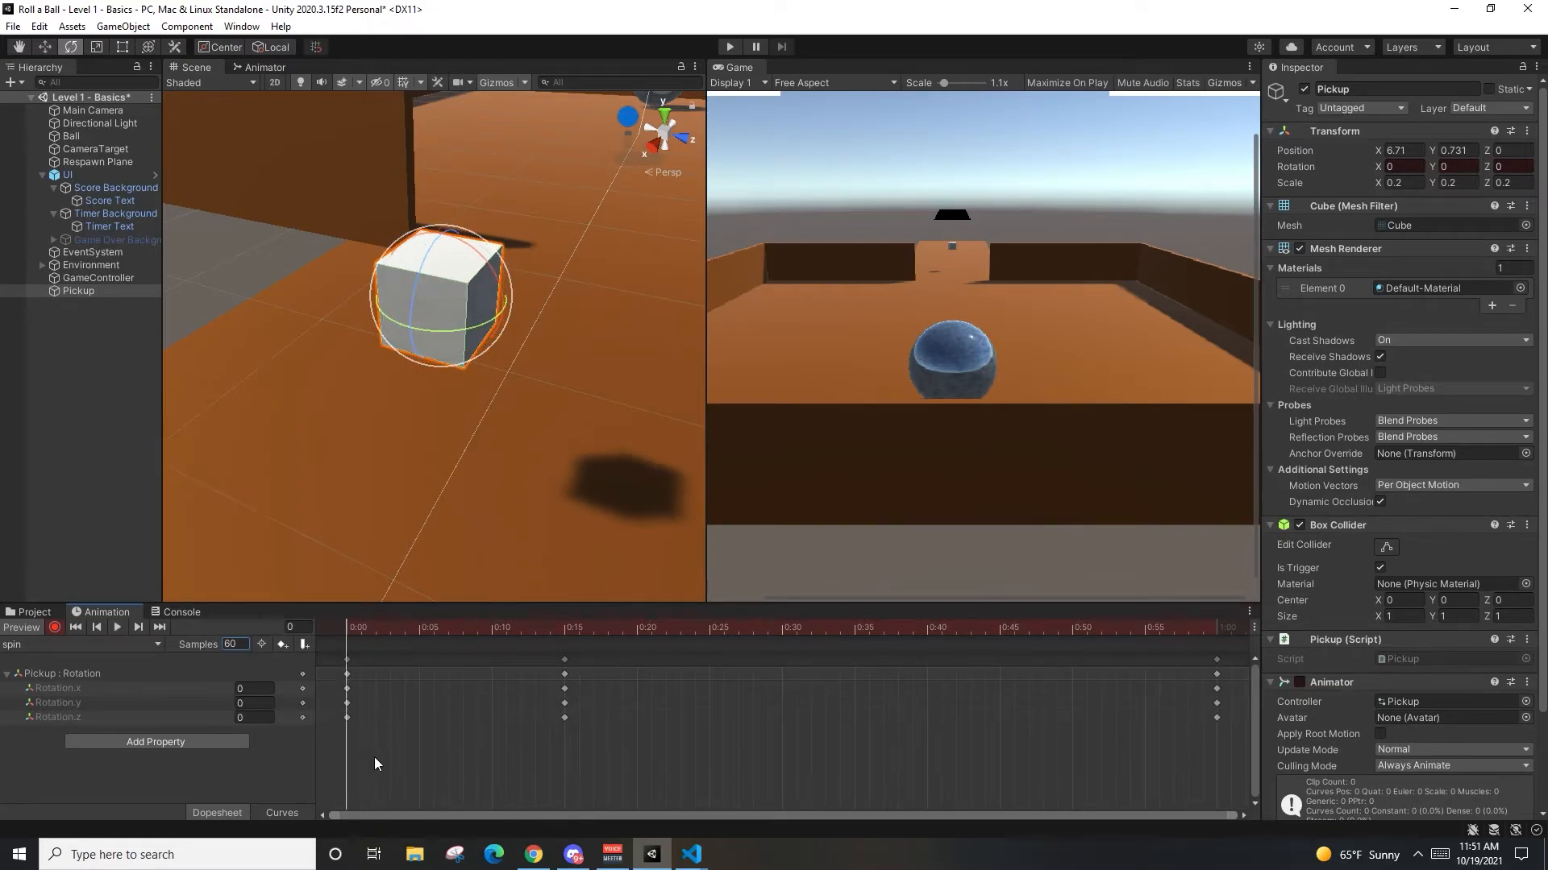
Step: Scrub the spin clip between frame 0 and frame 15 to compare the keyed rotation values
{"action": "mouse_move", "coordinate": [365, 659]}
{"action": "left_mouse_down"}
{"action": "mouse_move", "coordinate": [447, 627]}
{"action": "mouse_move", "coordinate": [521, 624]}
{"action": "mouse_move", "coordinate": [347, 636]}
{"action": "left_mouse_up"}
{"action": "left_click", "coordinate": [491, 633]}
{"action": "left_click_drag", "start_coordinate": [472, 620], "coordinate": [346, 684]}
{"action": "left_click_drag", "start_coordinate": [345, 627], "coordinate": [561, 630]}
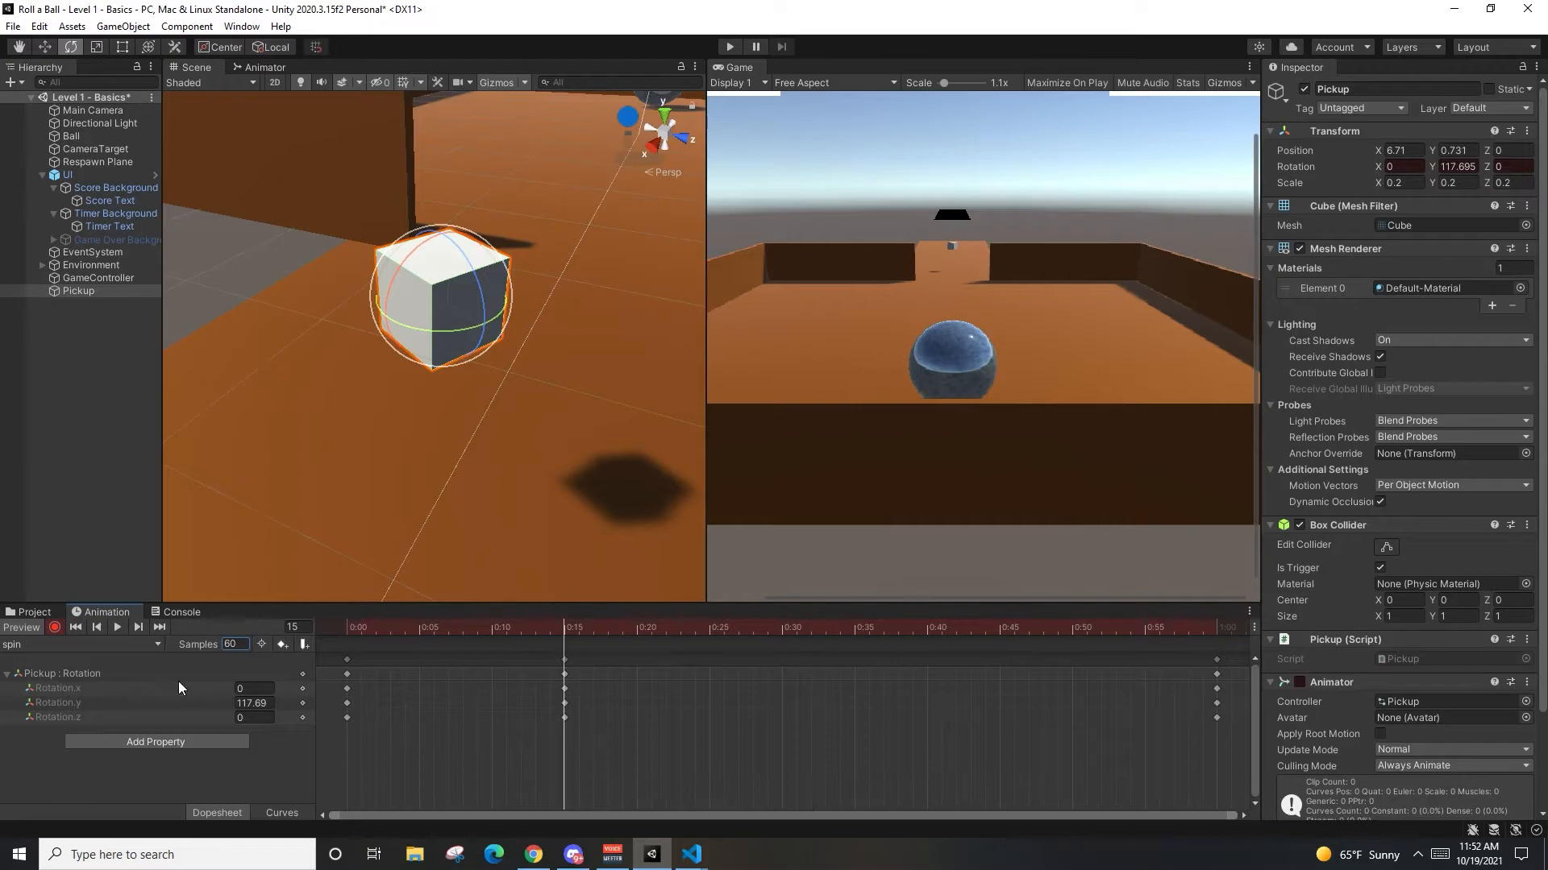
{"action": "left_click_drag", "start_coordinate": [556, 622], "coordinate": [327, 659]}
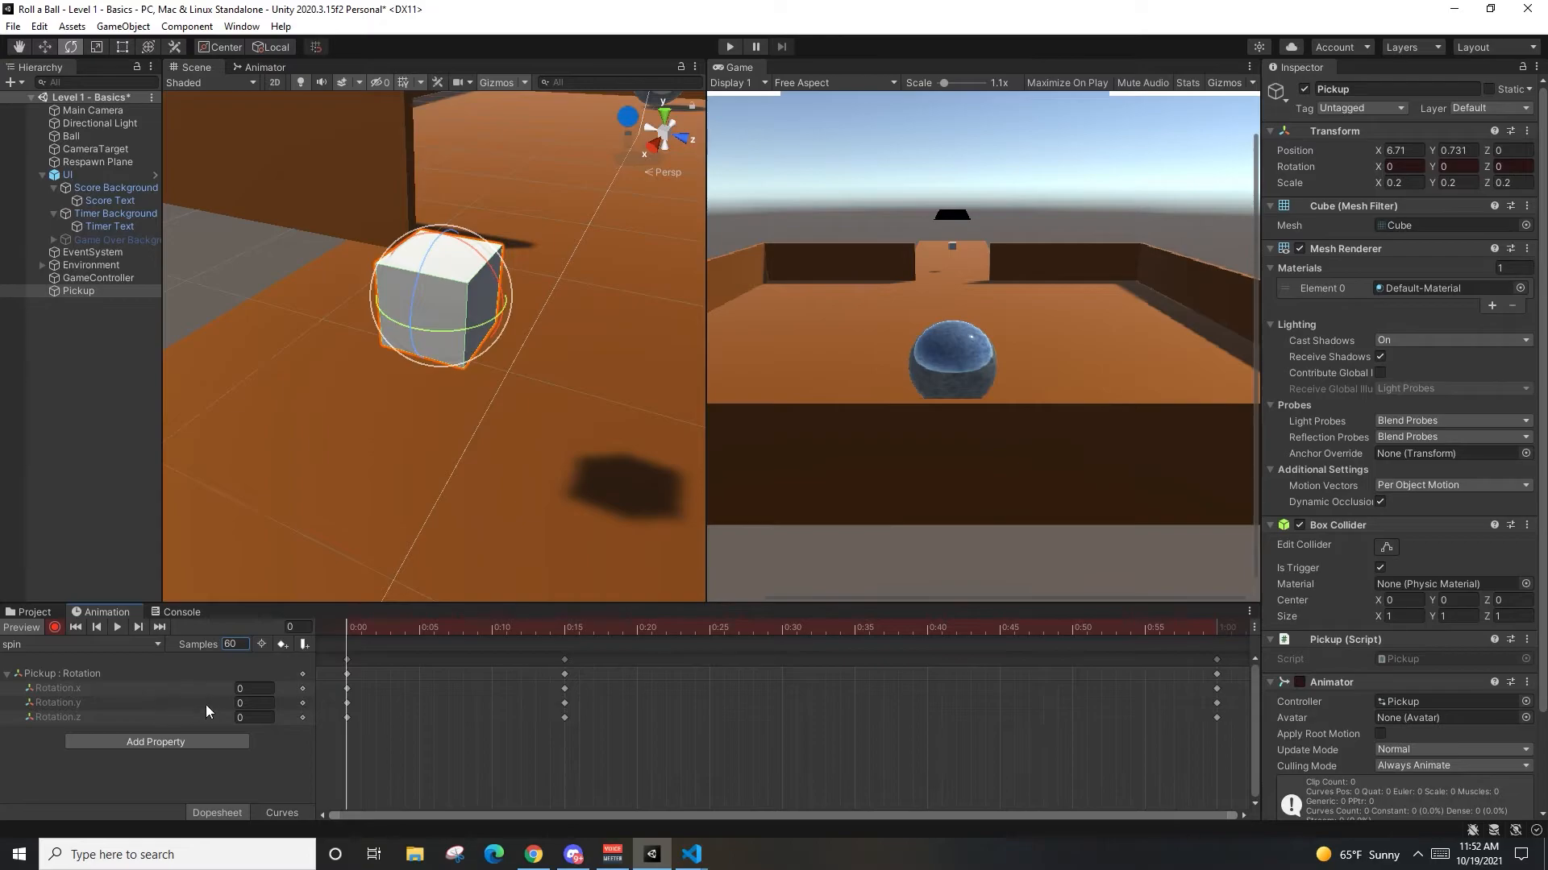
{"action": "left_click_drag", "start_coordinate": [405, 621], "coordinate": [559, 631]}
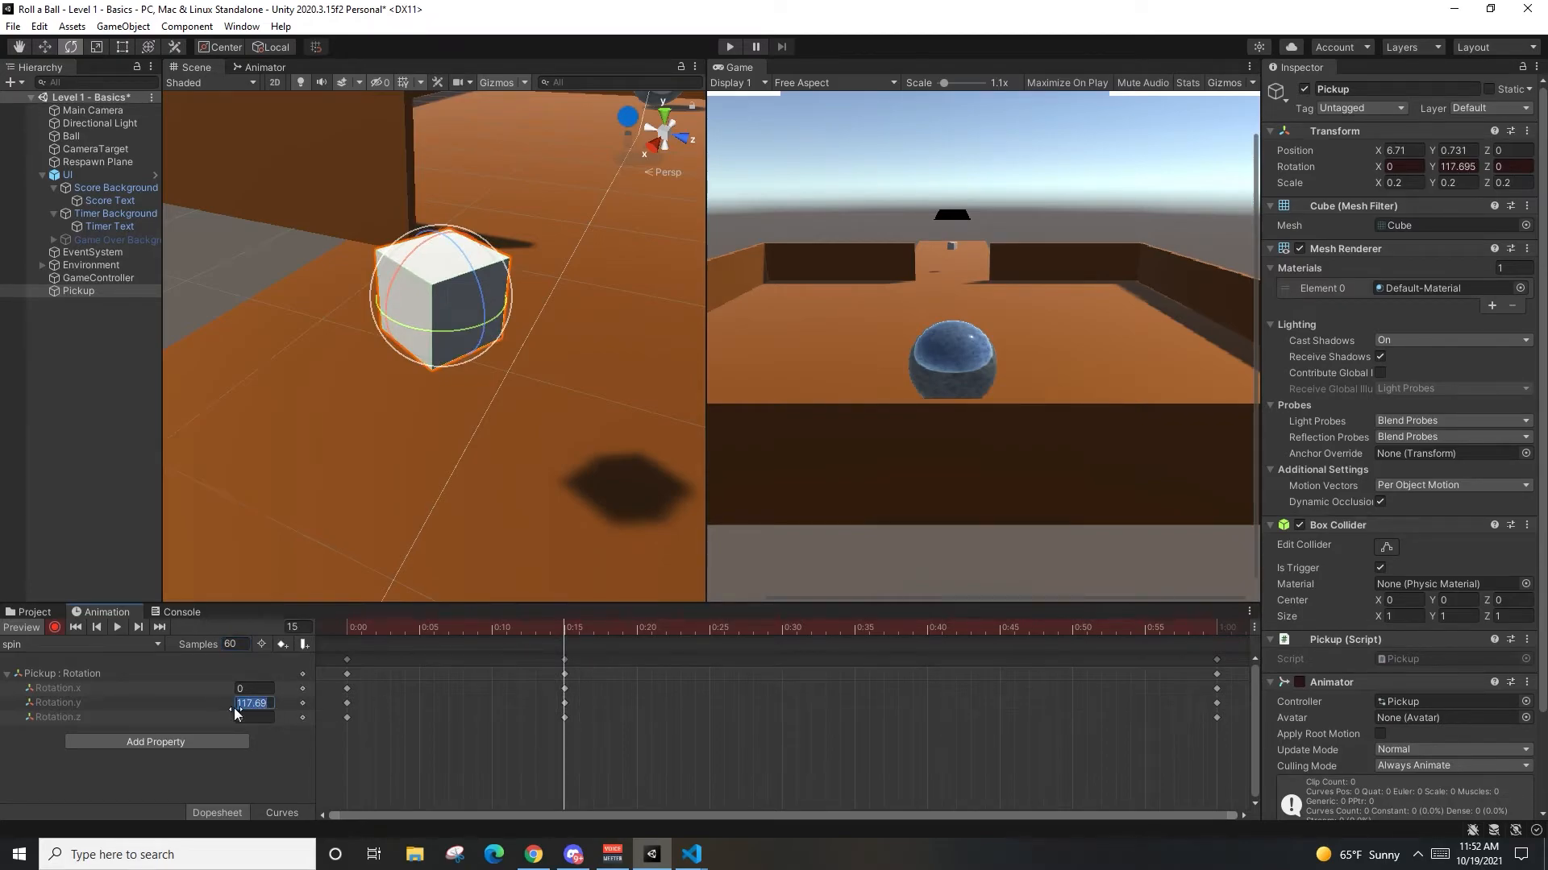
{"action": "left_click_drag", "start_coordinate": [564, 632], "coordinate": [369, 636]}
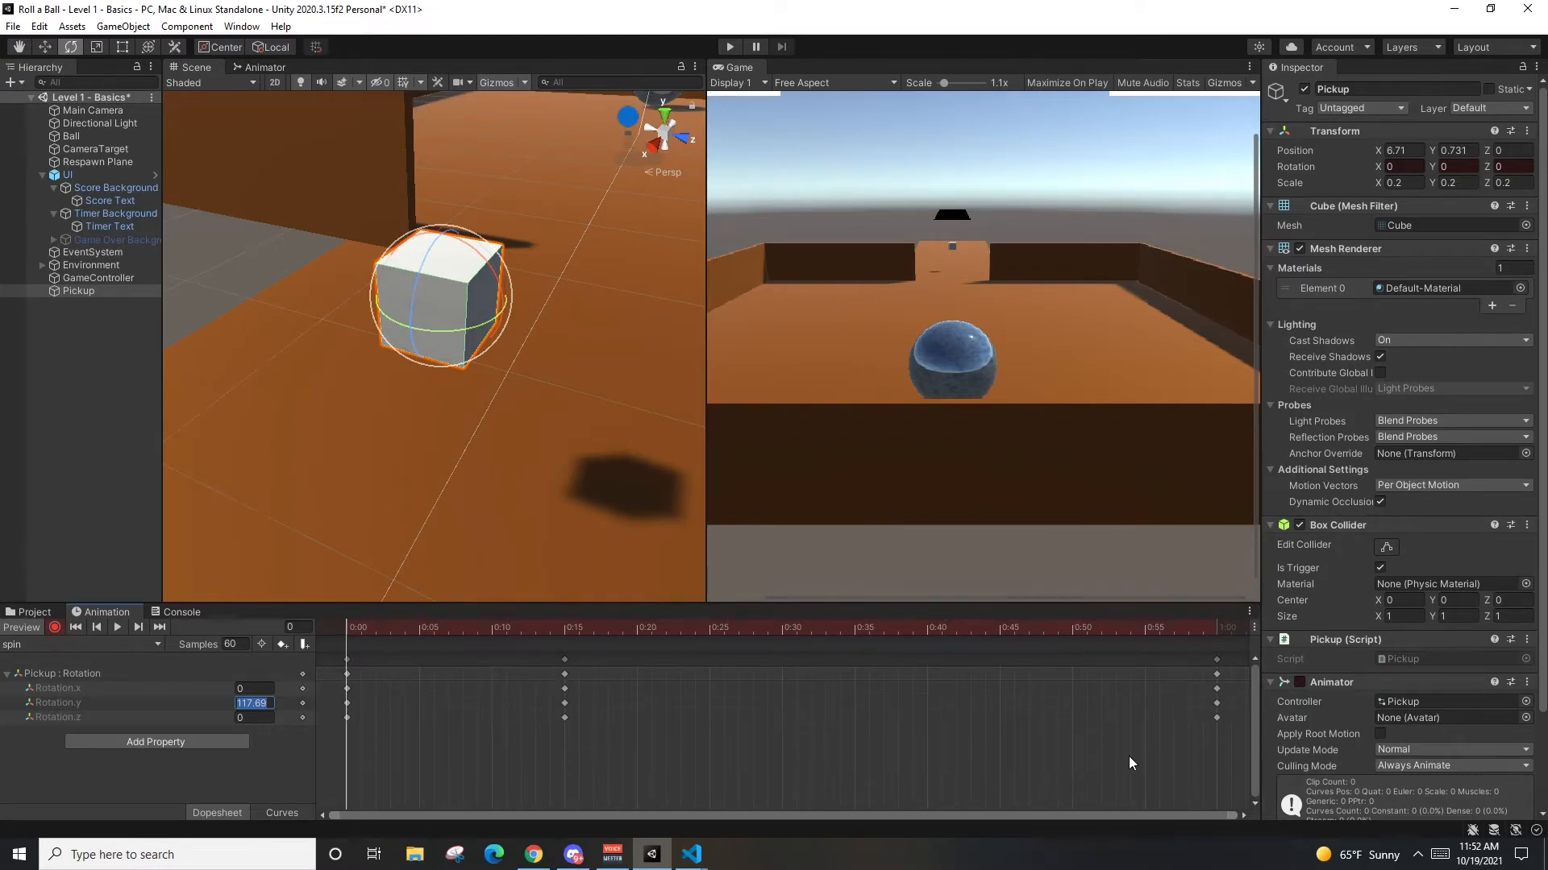
Step: Delete all rotation keyframes from the spin clip and add the Transform Rotation property again
{"action": "left_click_drag", "start_coordinate": [1233, 738], "coordinate": [352, 677]}
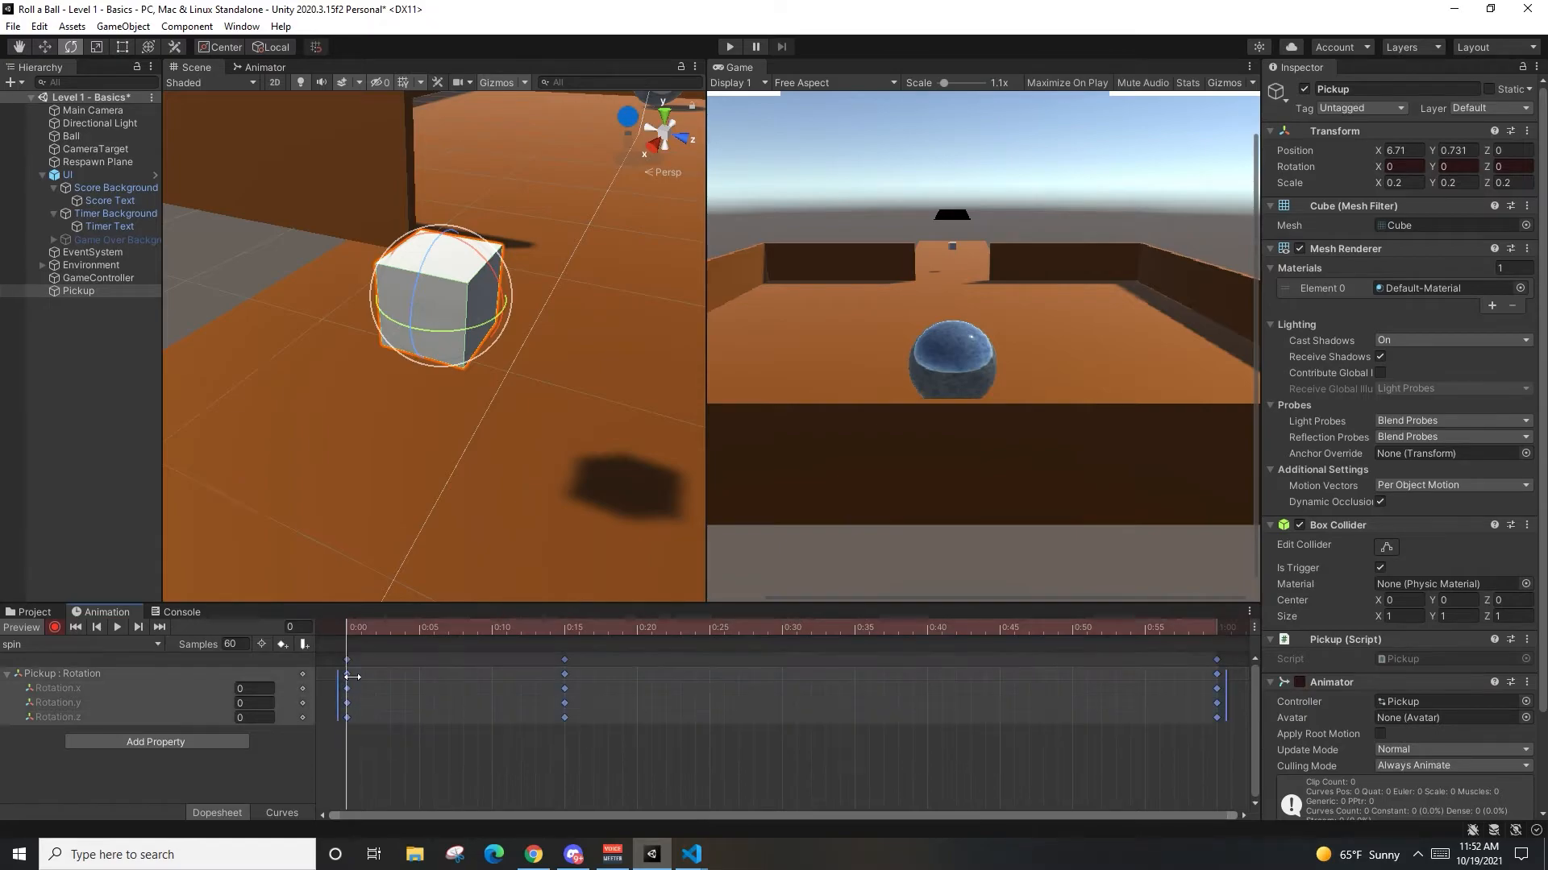
{"action": "key", "text": "Delete"}
{"action": "left_click", "coordinate": [222, 667]}
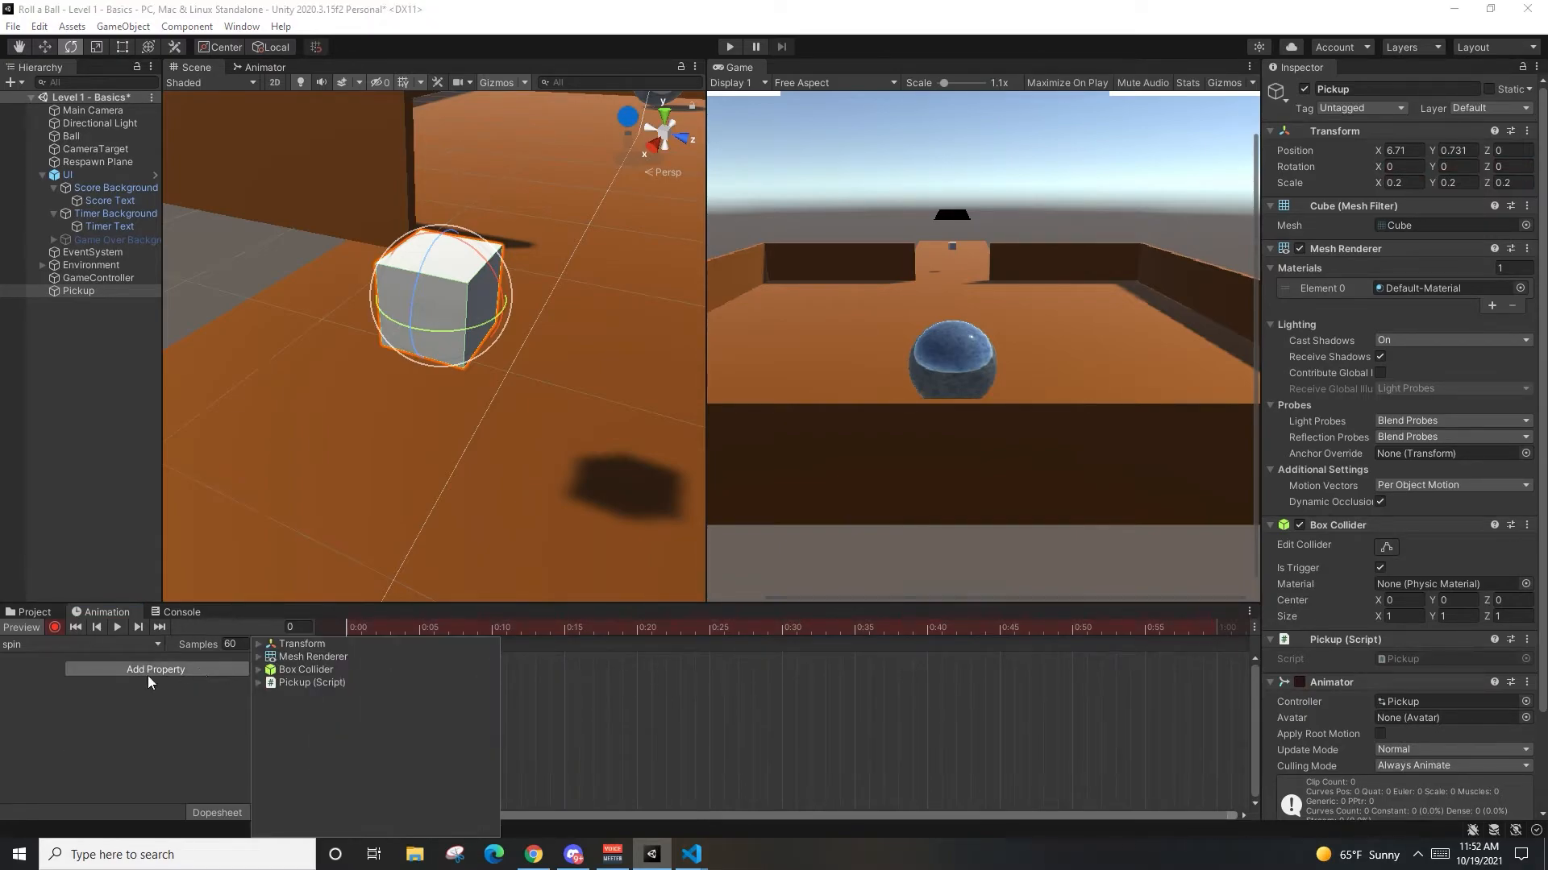
{"action": "left_click", "coordinate": [258, 645]}
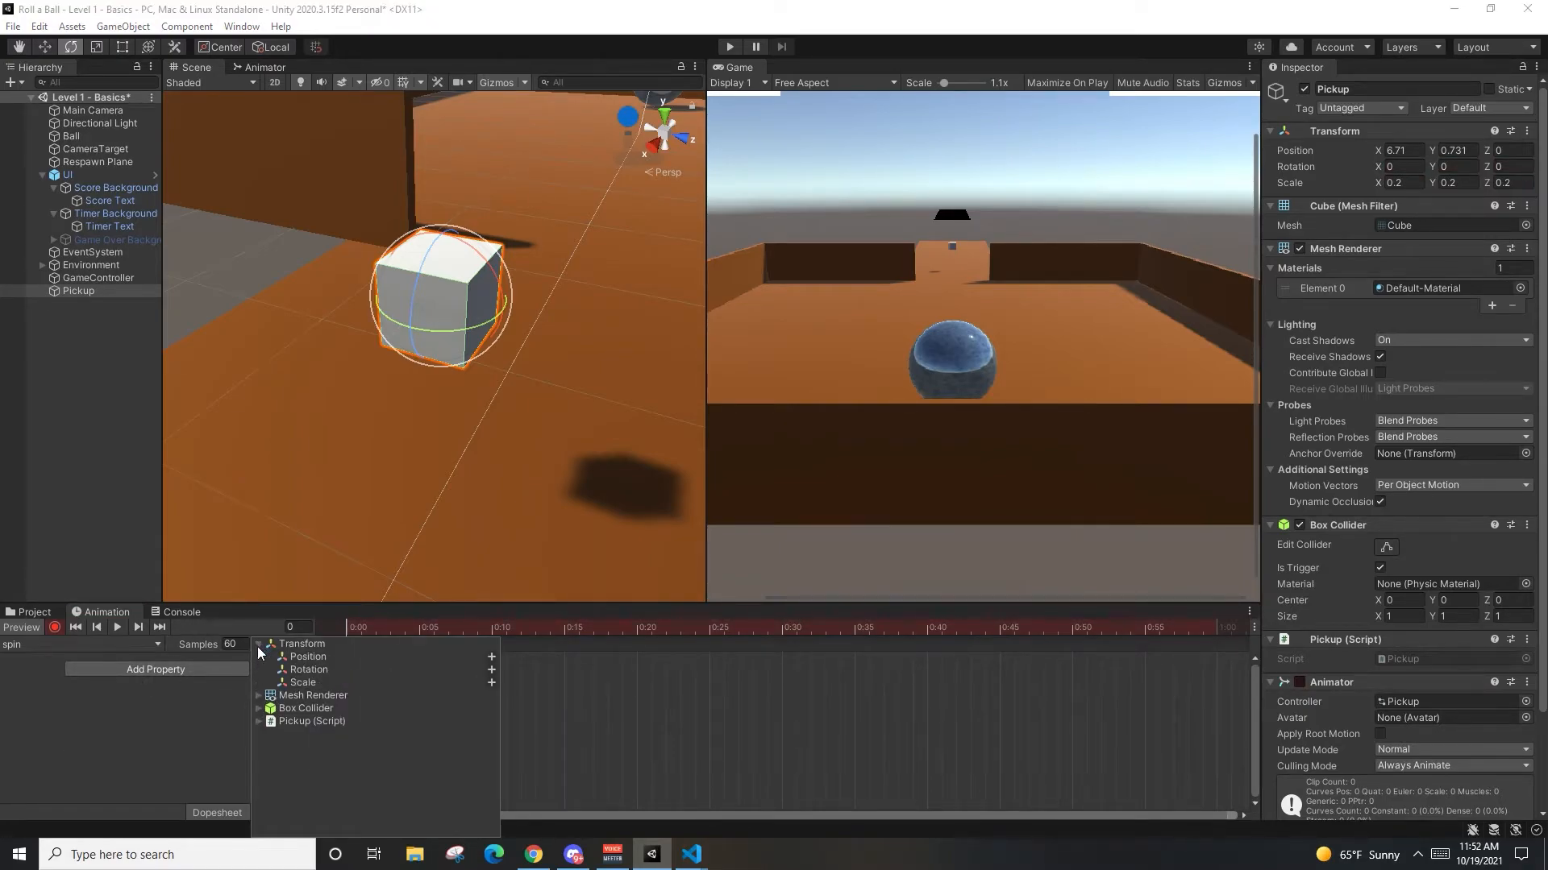
{"action": "left_click", "coordinate": [491, 669]}
Step: Key the Pickup's Y rotation at 180 on frame 30
{"action": "left_click_drag", "start_coordinate": [345, 623], "coordinate": [782, 644]}
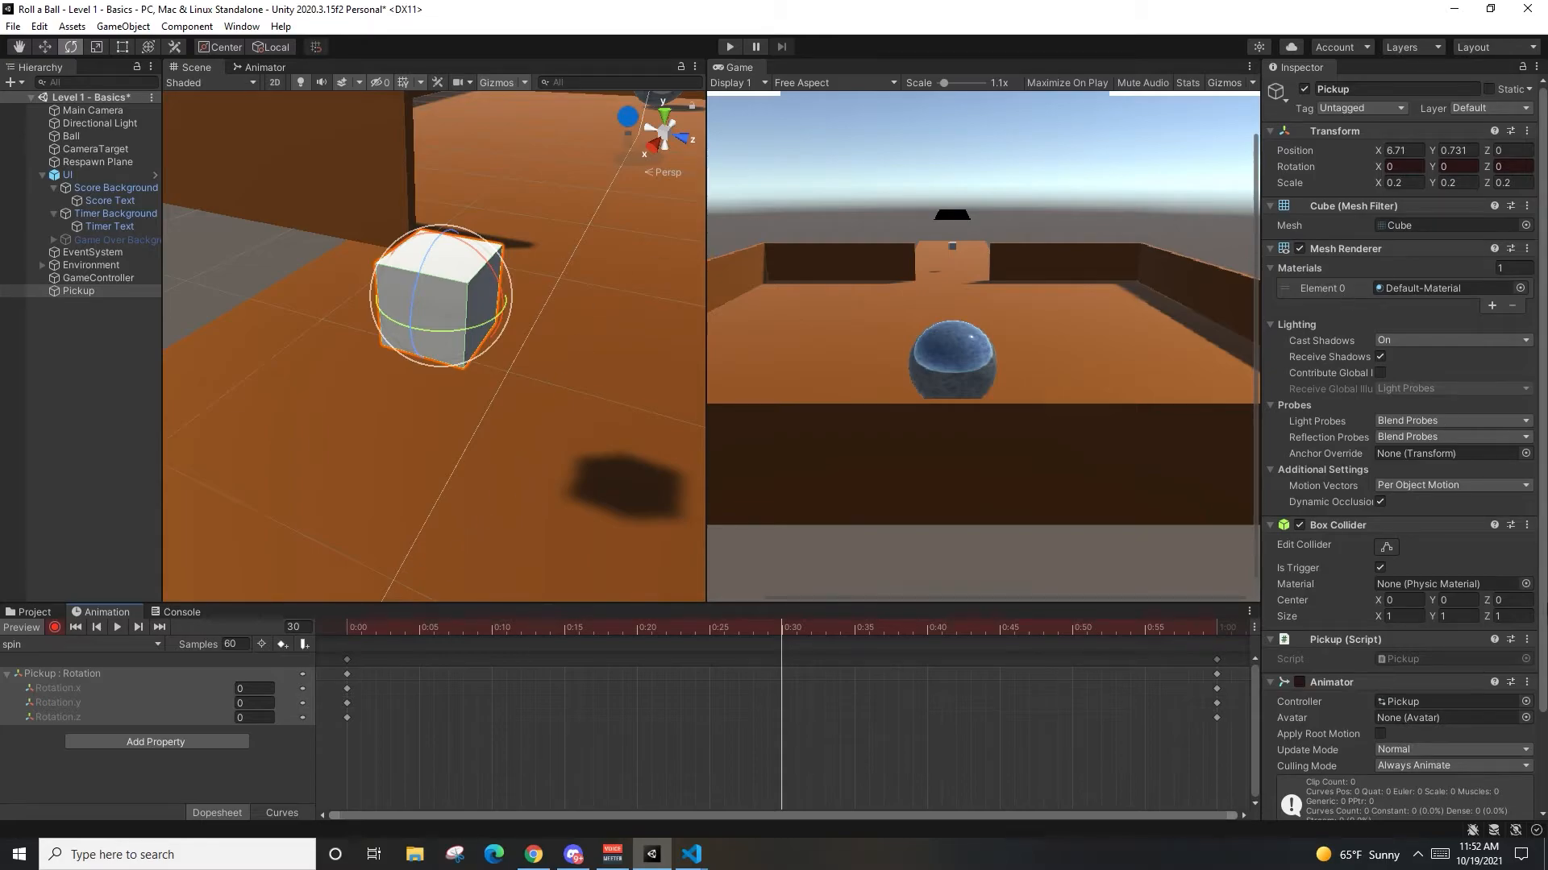
{"action": "left_click", "coordinate": [1460, 167]}
{"action": "type", "text": "180"}
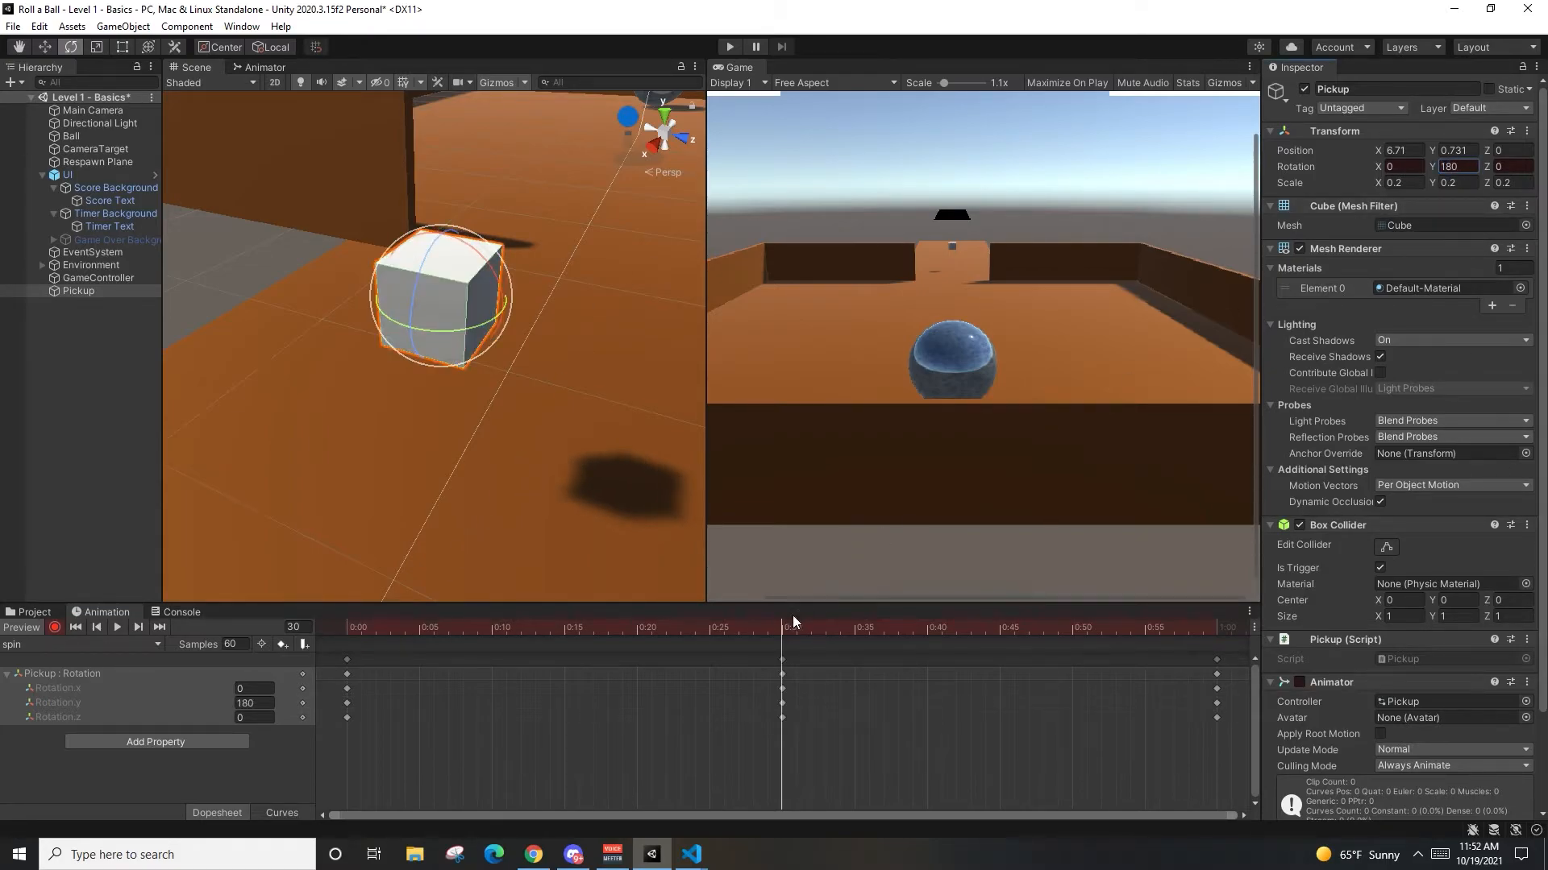
Step: Key the Pickup's Y rotation at 360 on frame 60 and play the spin clip from the start
{"action": "left_click_drag", "start_coordinate": [793, 621], "coordinate": [1215, 661]}
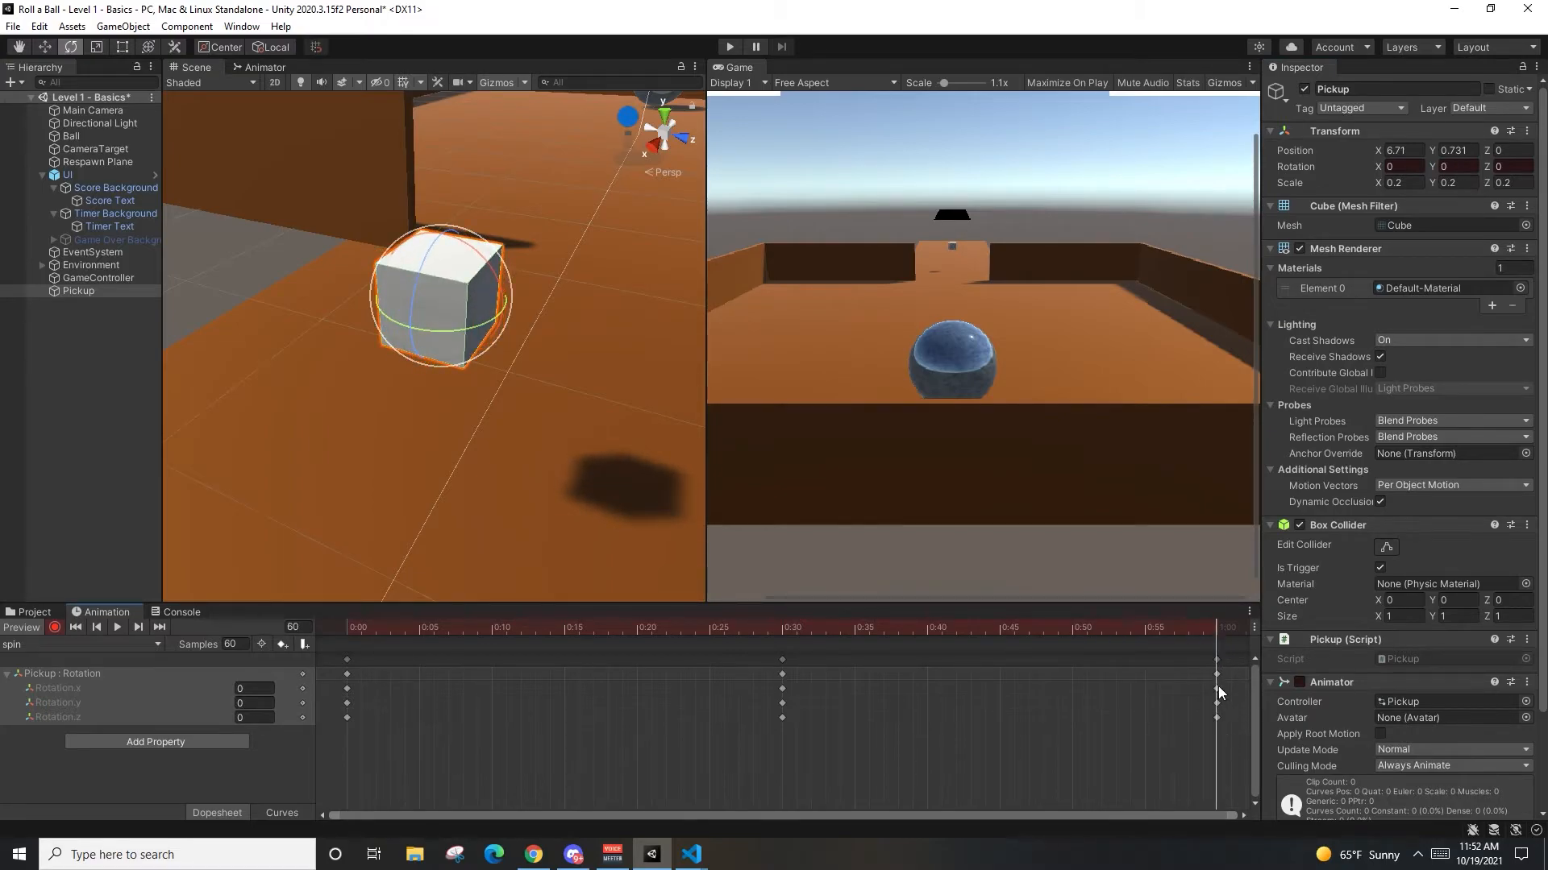
{"action": "left_click", "coordinate": [1220, 665]}
{"action": "left_click", "coordinate": [1451, 166]}
{"action": "type", "text": "360"}
{"action": "left_click_drag", "start_coordinate": [623, 622], "coordinate": [329, 624]}
{"action": "key", "text": "space"}
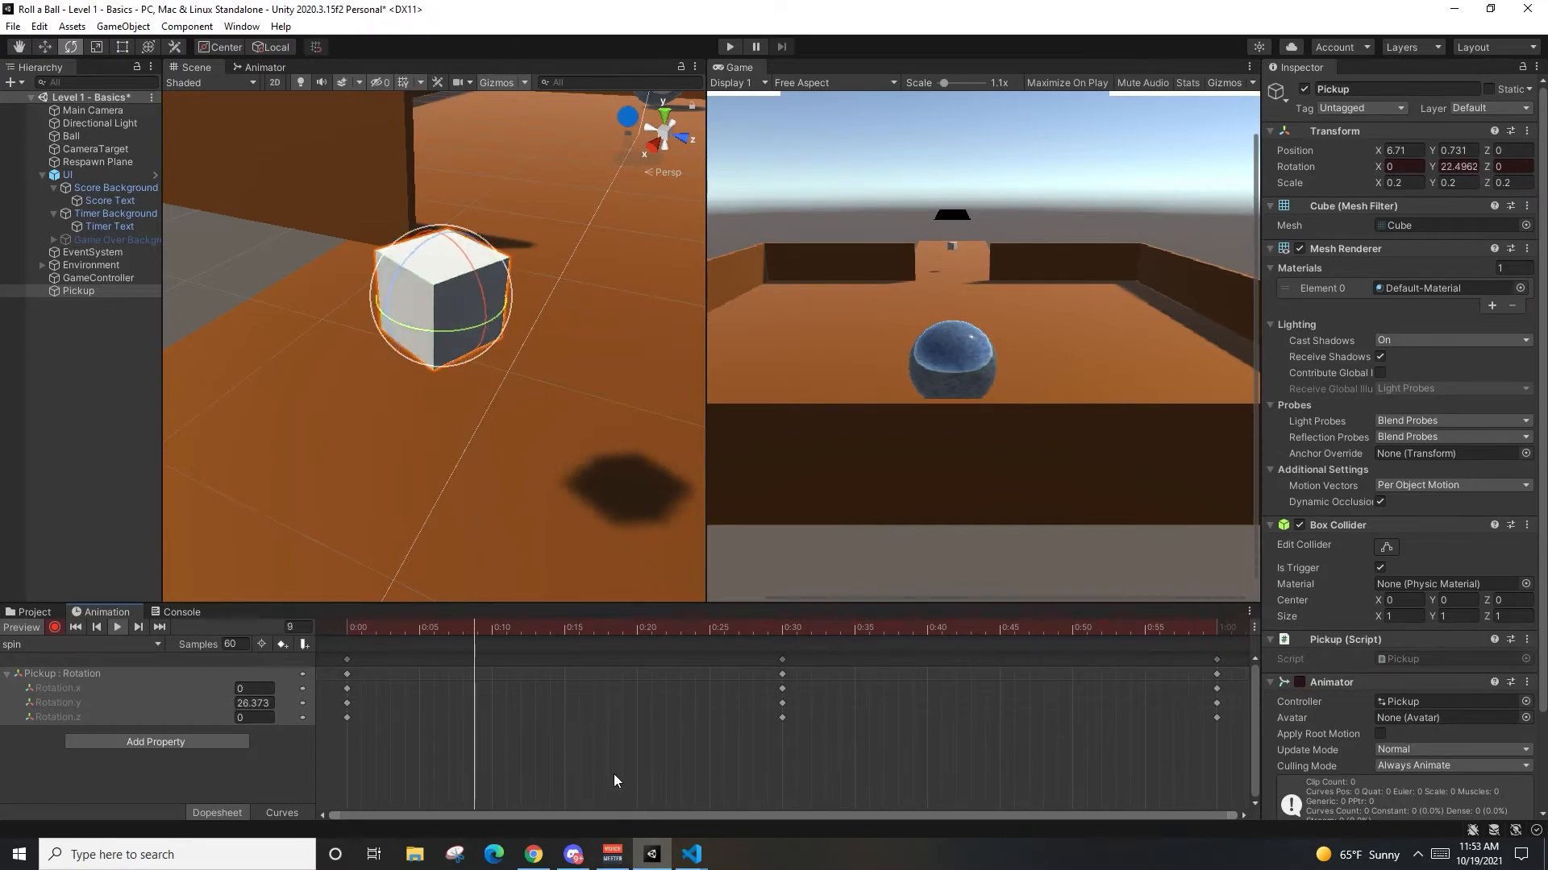
Step: Examine the rotation curves of the playing spin clip for easing at the loop's start and end
{"action": "left_click", "coordinate": [284, 813]}
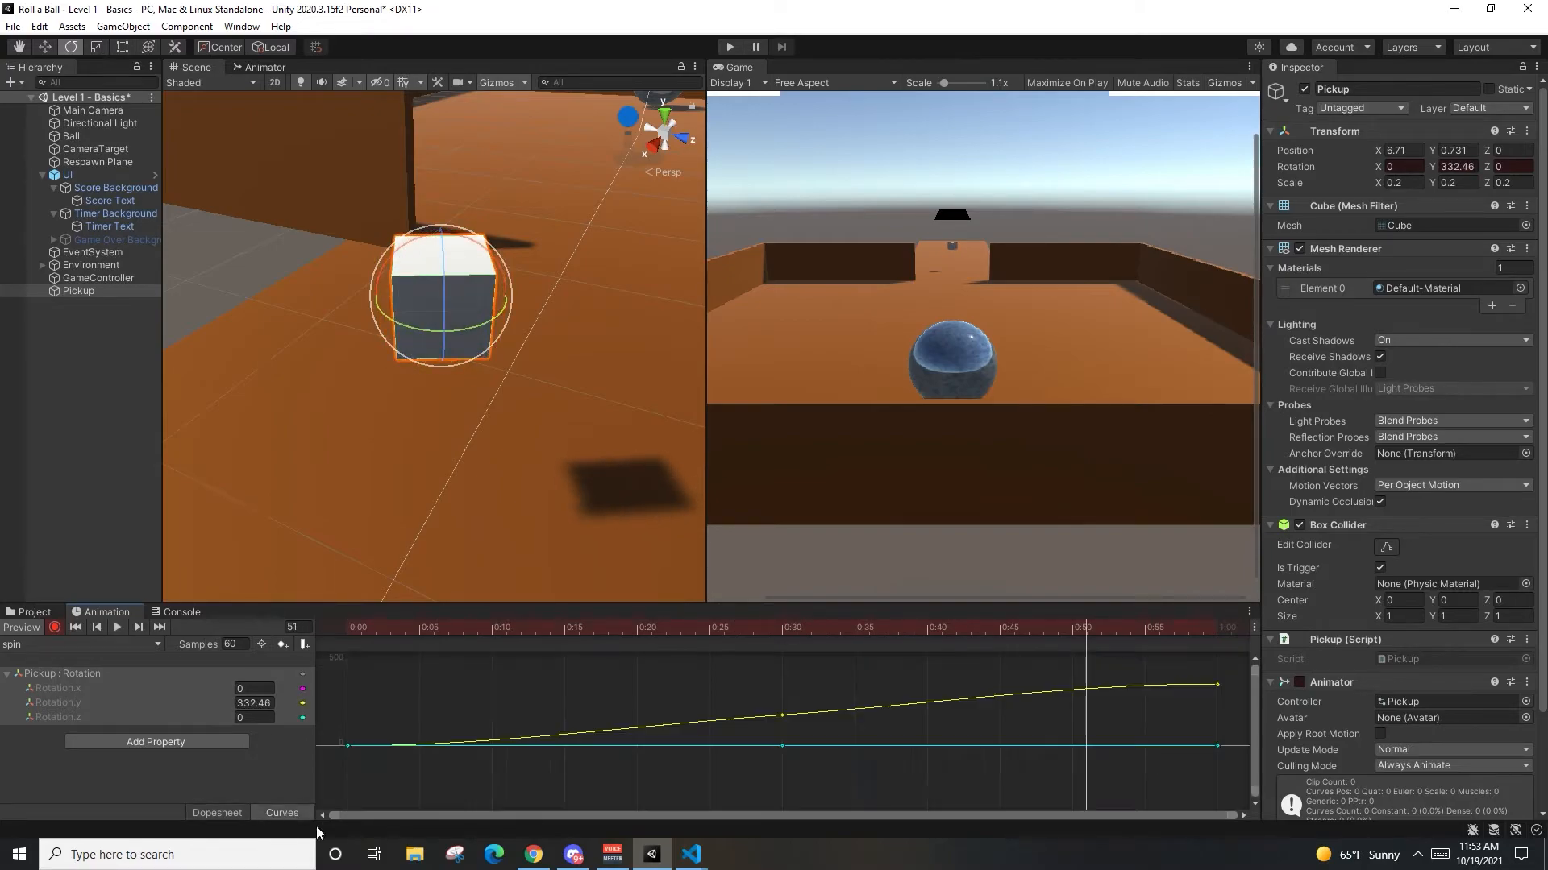
{"action": "scroll", "coordinate": [709, 698], "scroll_direction": "down", "scroll_amount": 5}
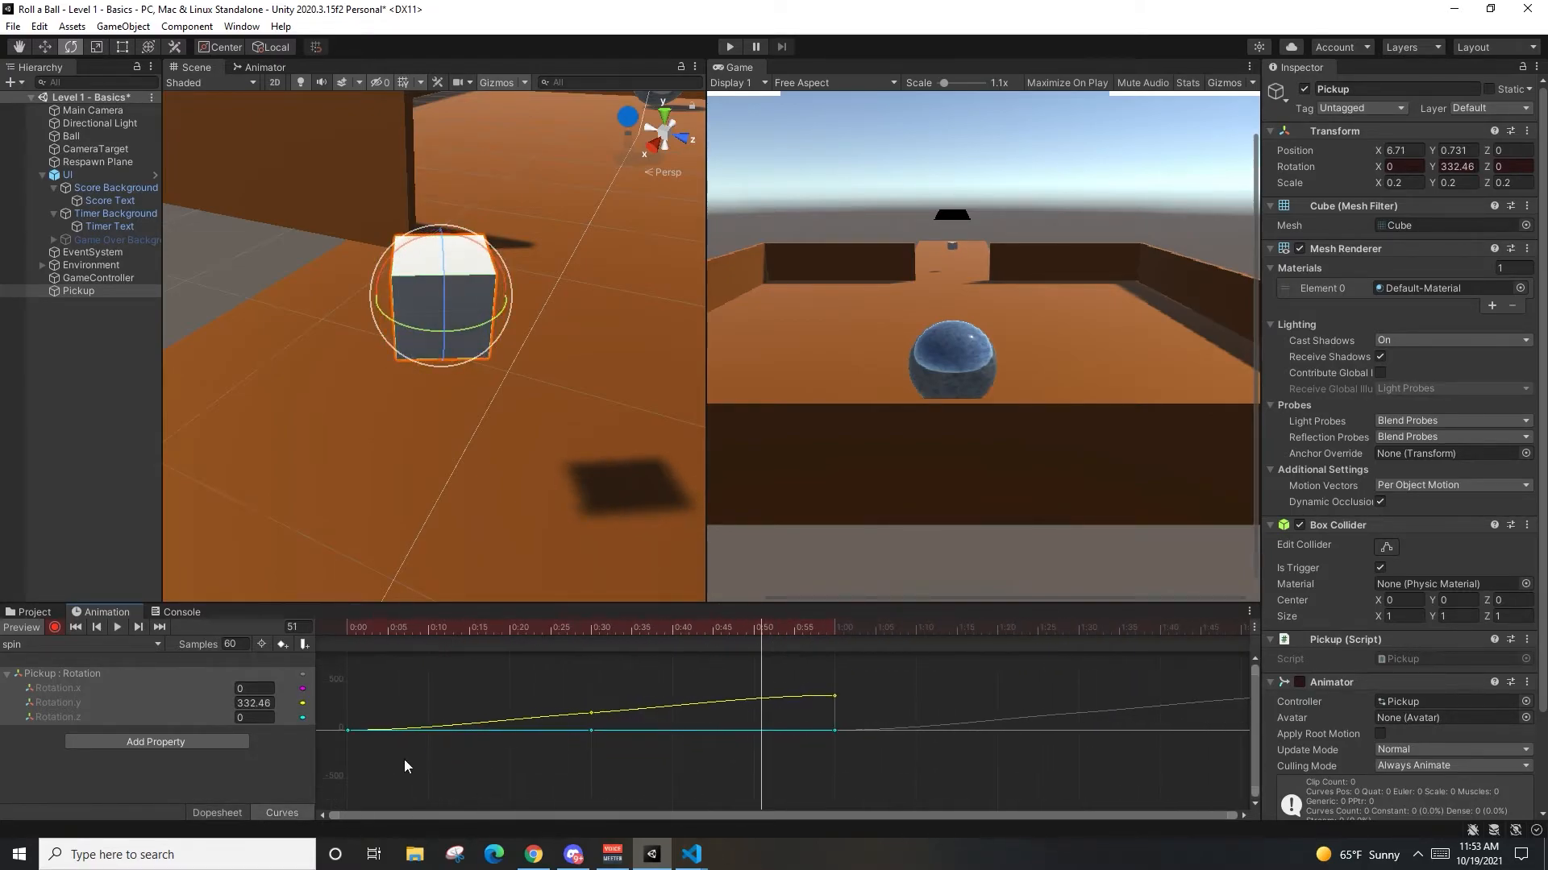
{"action": "middle_click_drag", "start_coordinate": [524, 767], "coordinate": [598, 761]}
{"action": "scroll", "coordinate": [573, 761], "scroll_direction": "up", "scroll_amount": 1}
{"action": "middle_click_drag", "start_coordinate": [504, 676], "coordinate": [607, 706]}
{"action": "scroll", "coordinate": [511, 727], "scroll_direction": "down", "scroll_amount": 1}
{"action": "key", "text": "space"}
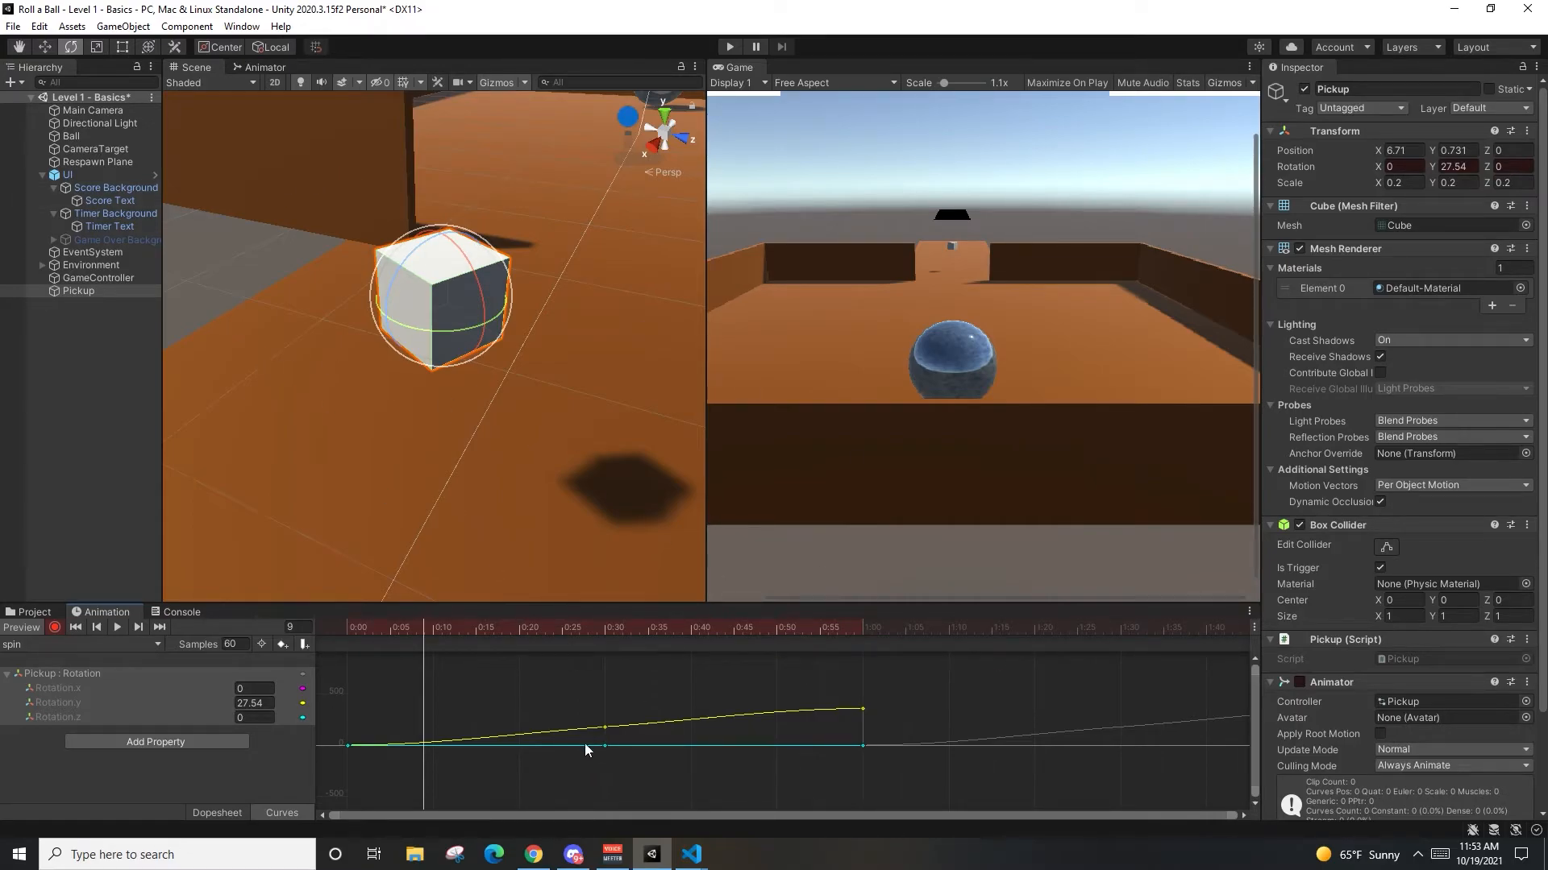
{"action": "scroll", "coordinate": [667, 754], "scroll_direction": "up", "scroll_amount": 1}
{"action": "scroll", "coordinate": [697, 751], "scroll_direction": "down", "scroll_amount": 5}
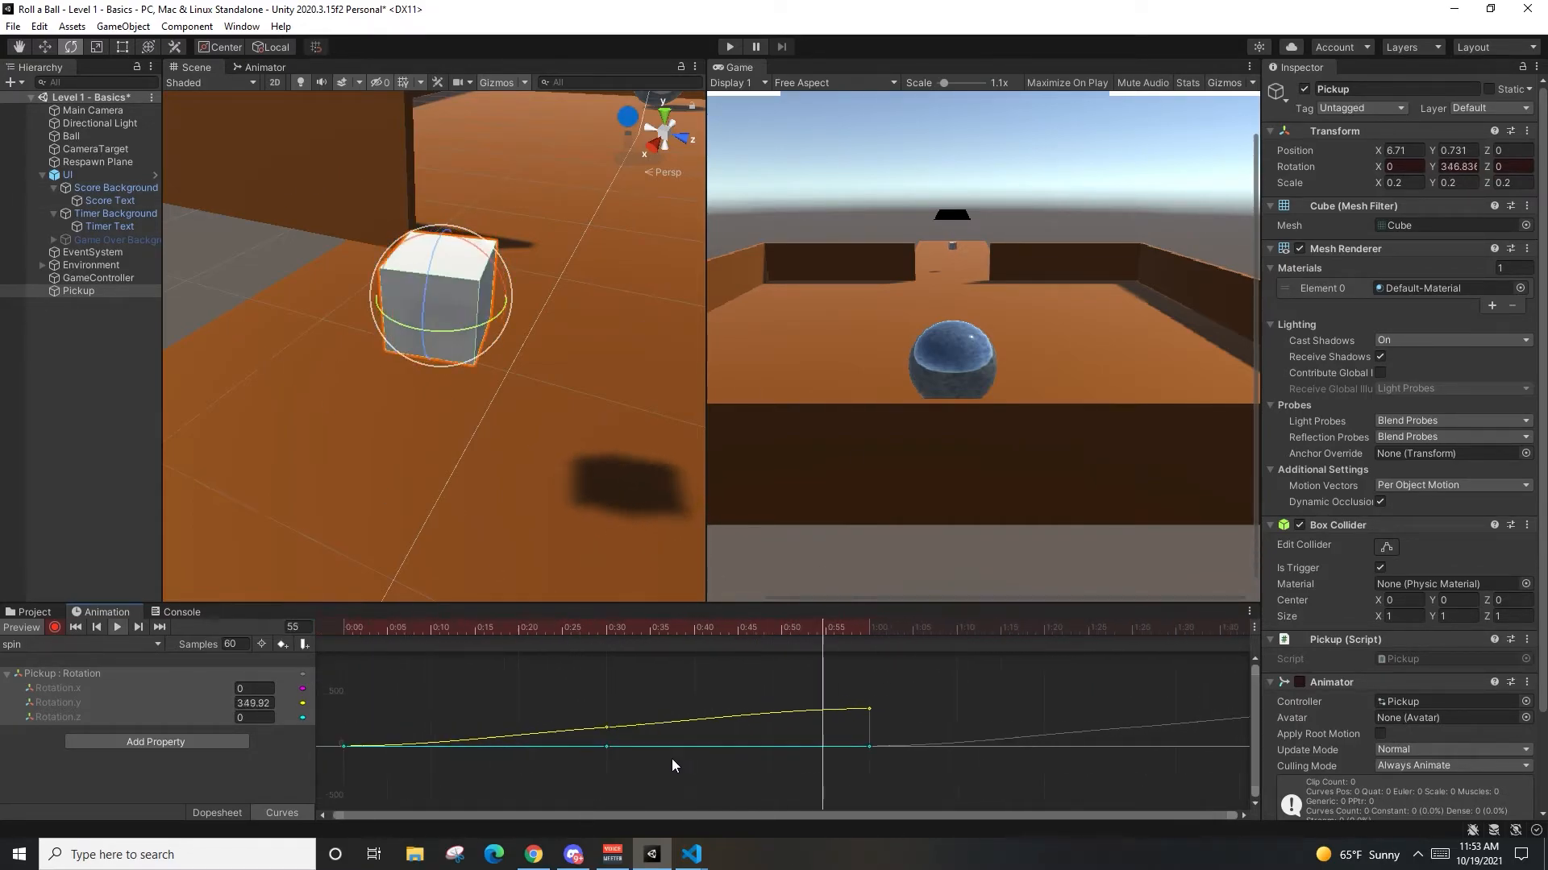
{"action": "scroll", "coordinate": [671, 747], "scroll_direction": "up", "scroll_amount": 3}
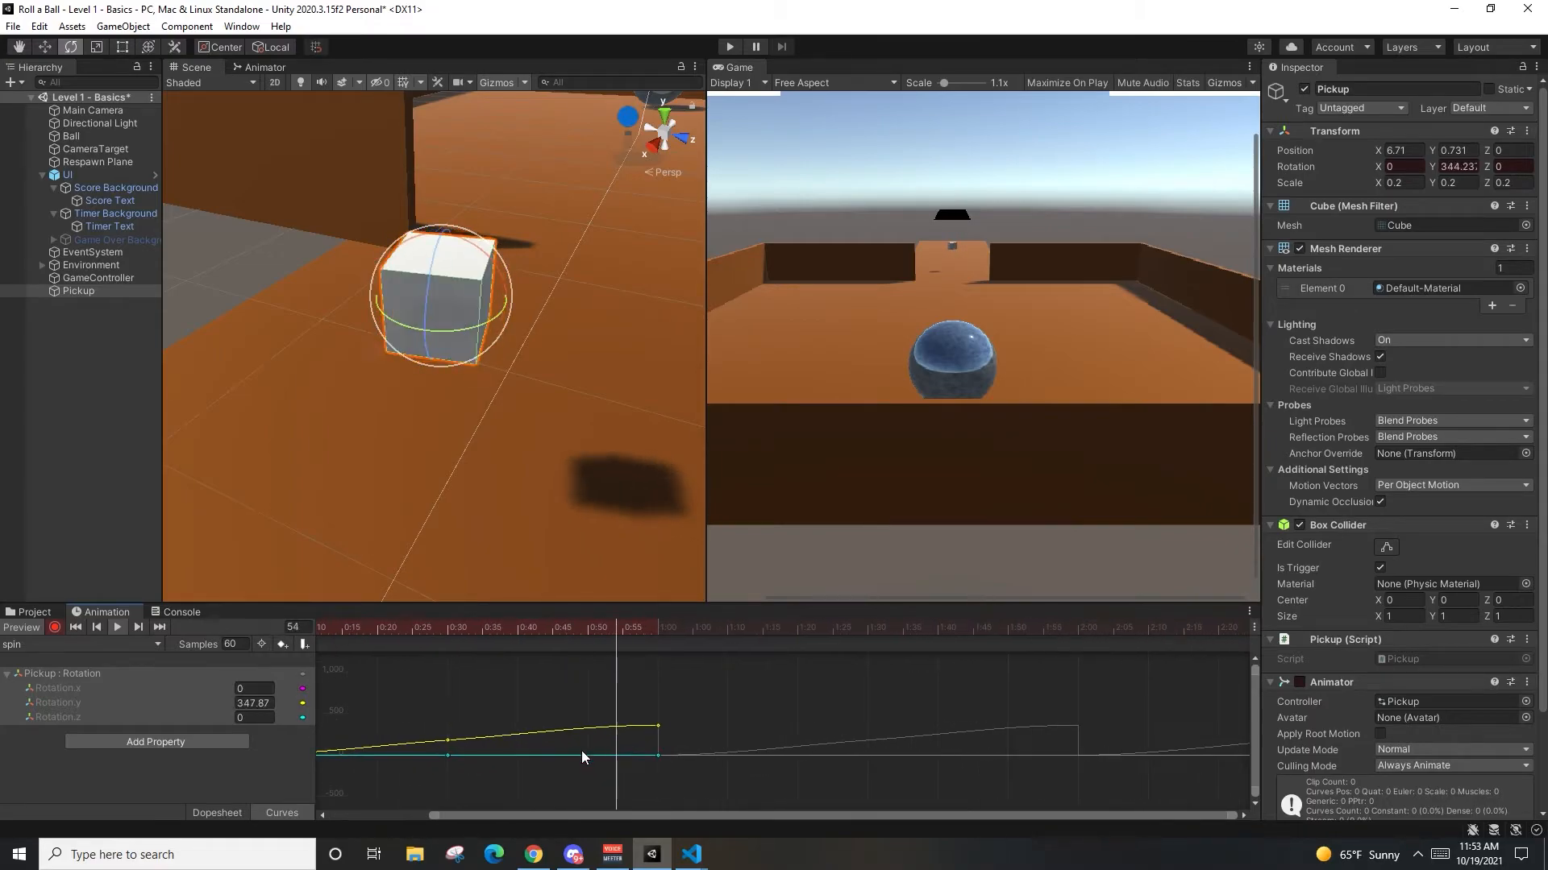
{"action": "scroll", "coordinate": [422, 767], "scroll_direction": "up", "scroll_amount": 2}
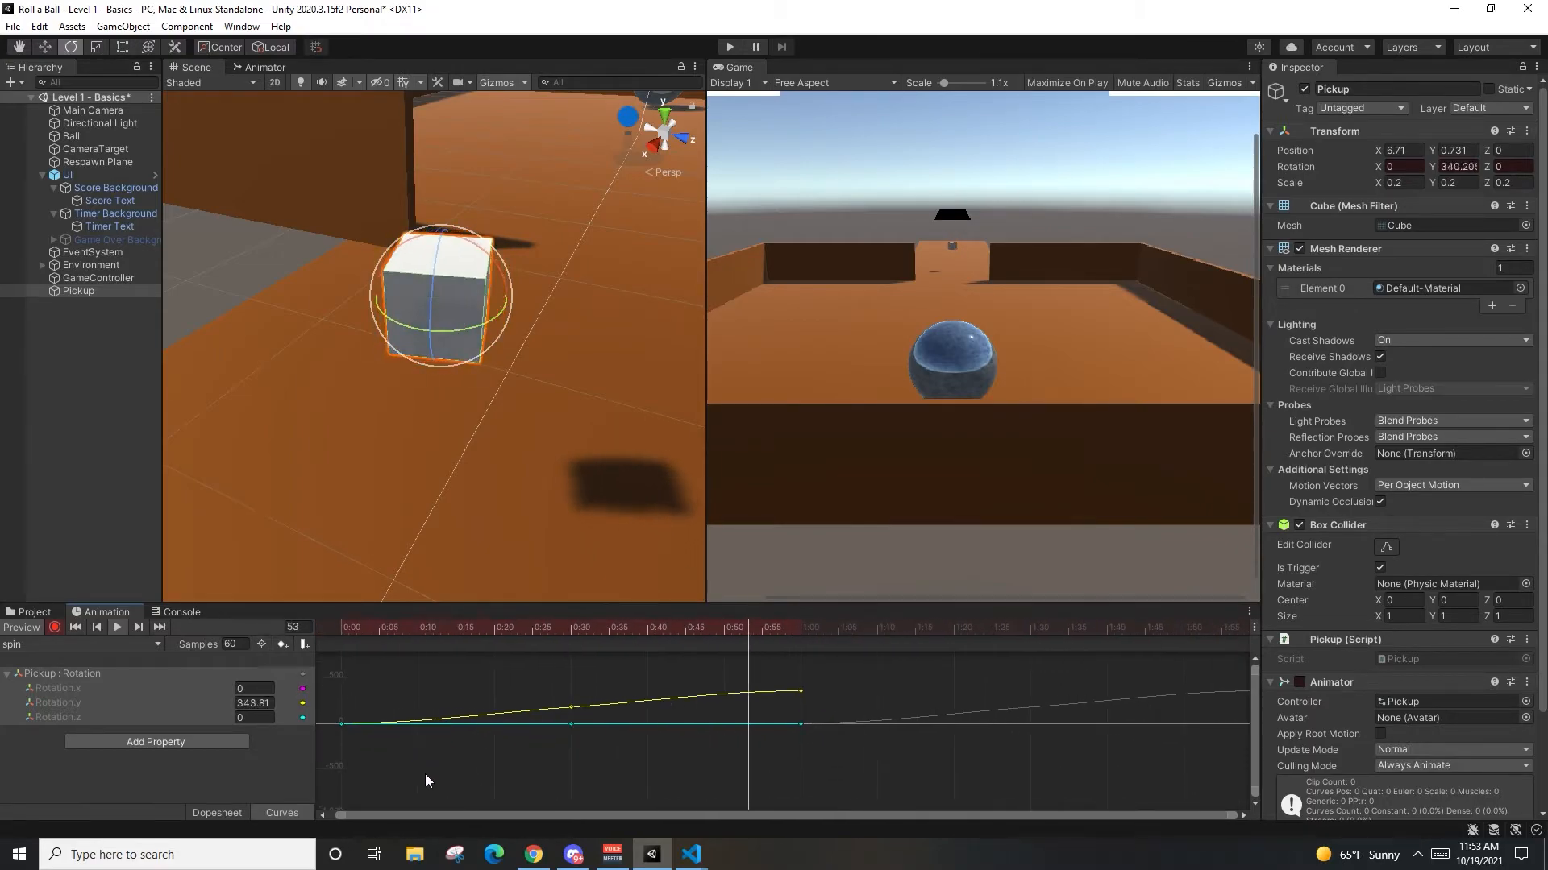
{"action": "scroll", "coordinate": [600, 764], "scroll_direction": "down", "scroll_amount": 1}
{"action": "scroll", "coordinate": [709, 742], "scroll_direction": "down", "scroll_amount": 2}
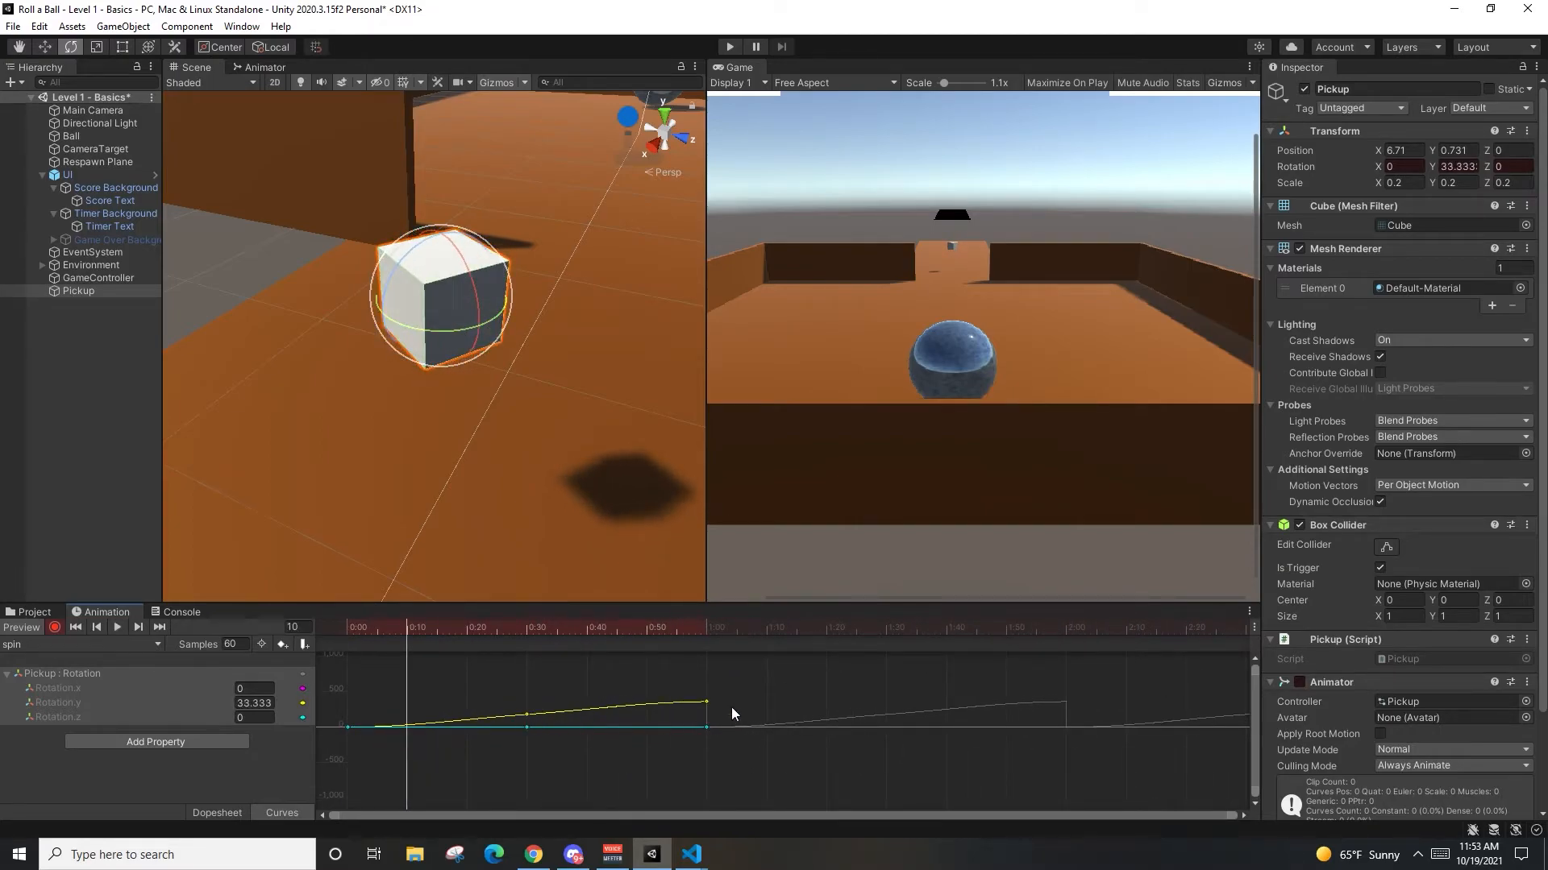
Step: Raise the last Rotation.y key and lower the first on the curve, undoing a tangent change on the middle key
{"action": "left_click_drag", "start_coordinate": [707, 704], "coordinate": [715, 698]}
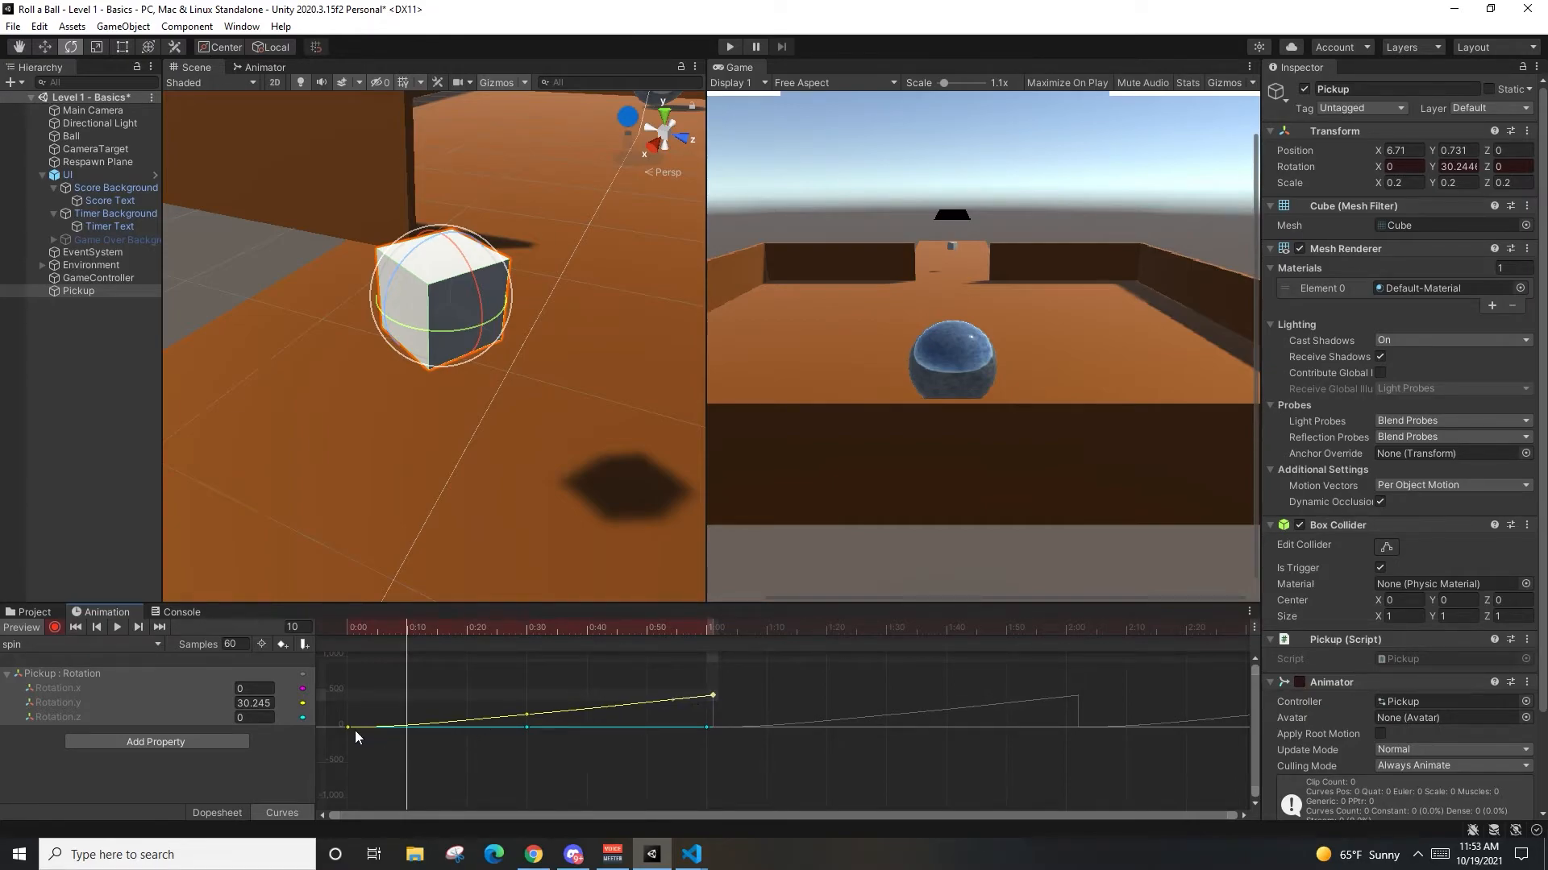
{"action": "left_click_drag", "start_coordinate": [348, 727], "coordinate": [389, 734]}
{"action": "scroll", "coordinate": [524, 725], "scroll_direction": "up", "scroll_amount": 3}
{"action": "left_click_drag", "start_coordinate": [534, 707], "coordinate": [564, 724]}
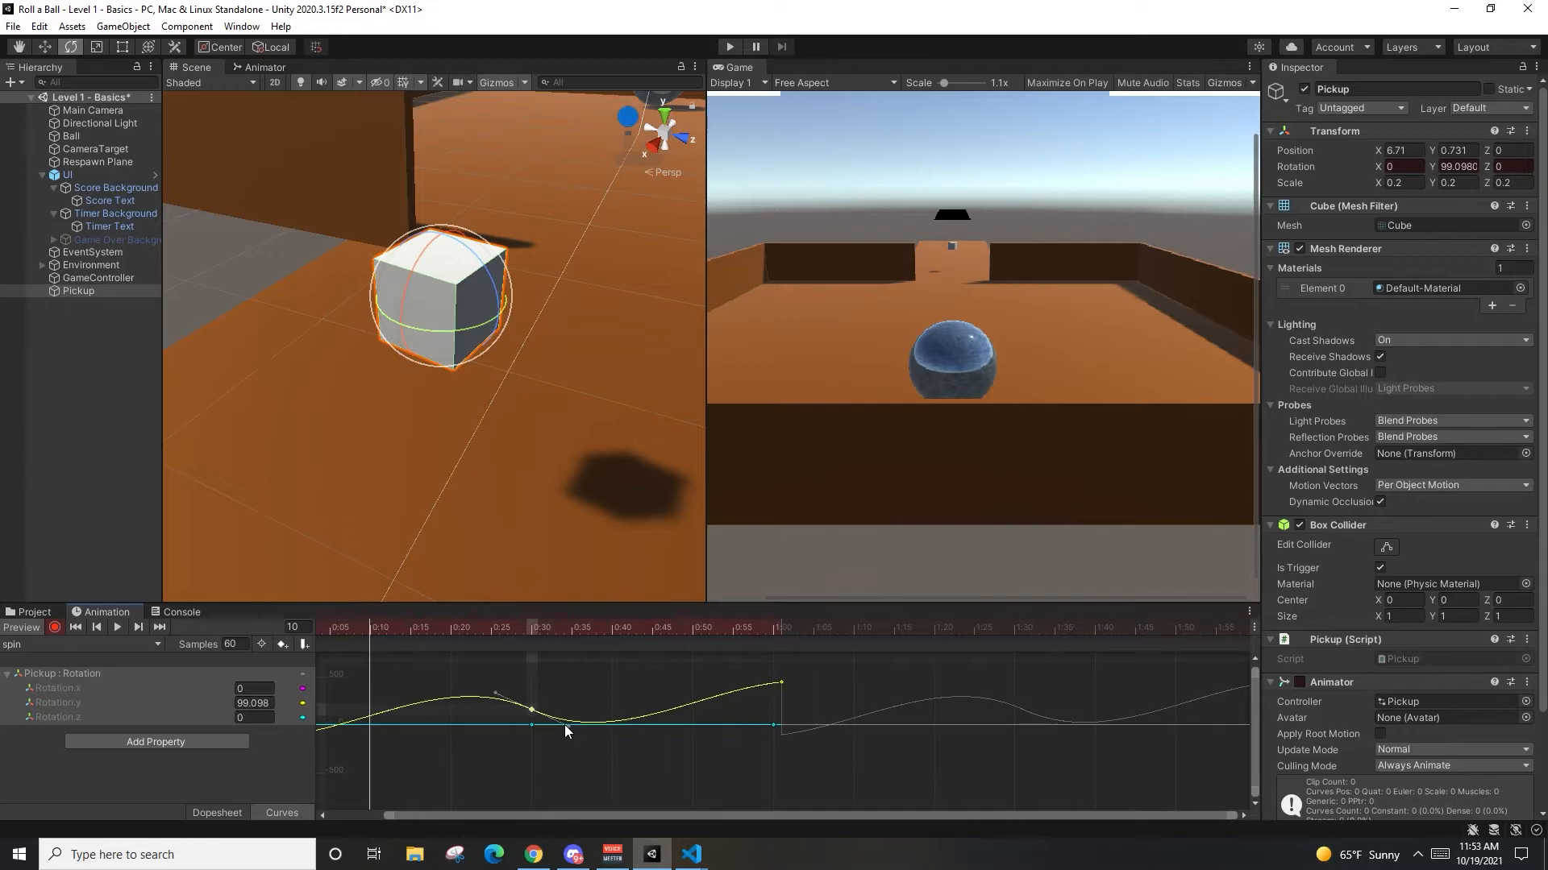
{"action": "key", "text": "ctrl+z"}
Step: Set both tangents of the middle, last and first Rotation.y keys to Linear, moving the last key back to frame 60
{"action": "middle_click_drag", "start_coordinate": [372, 740], "coordinate": [506, 732]}
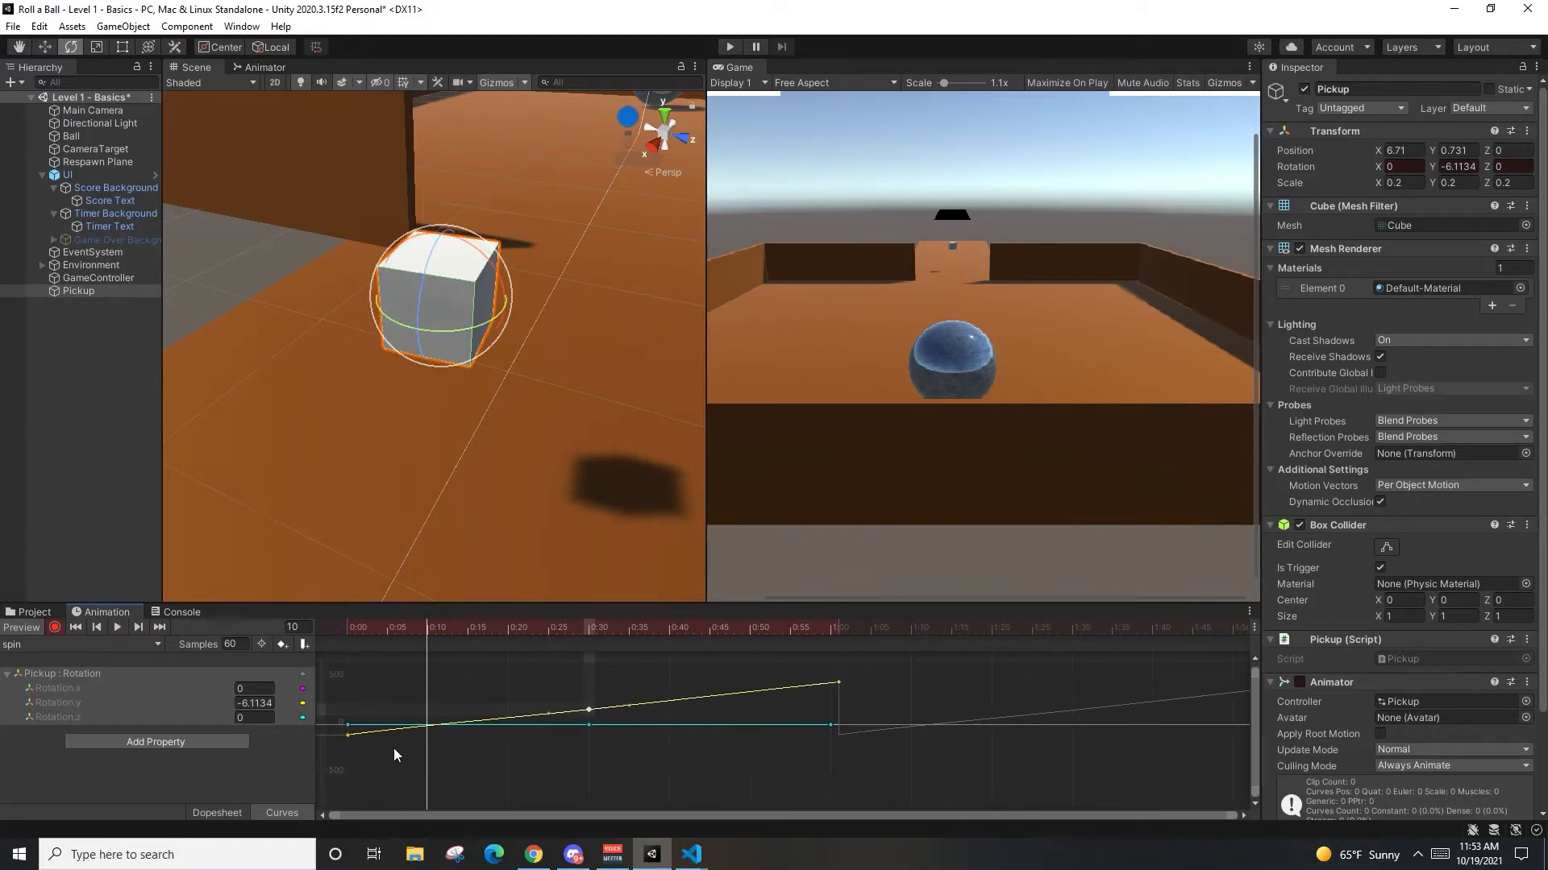
{"action": "right_click", "coordinate": [590, 717]}
{"action": "mouse_move", "coordinate": [615, 701]}
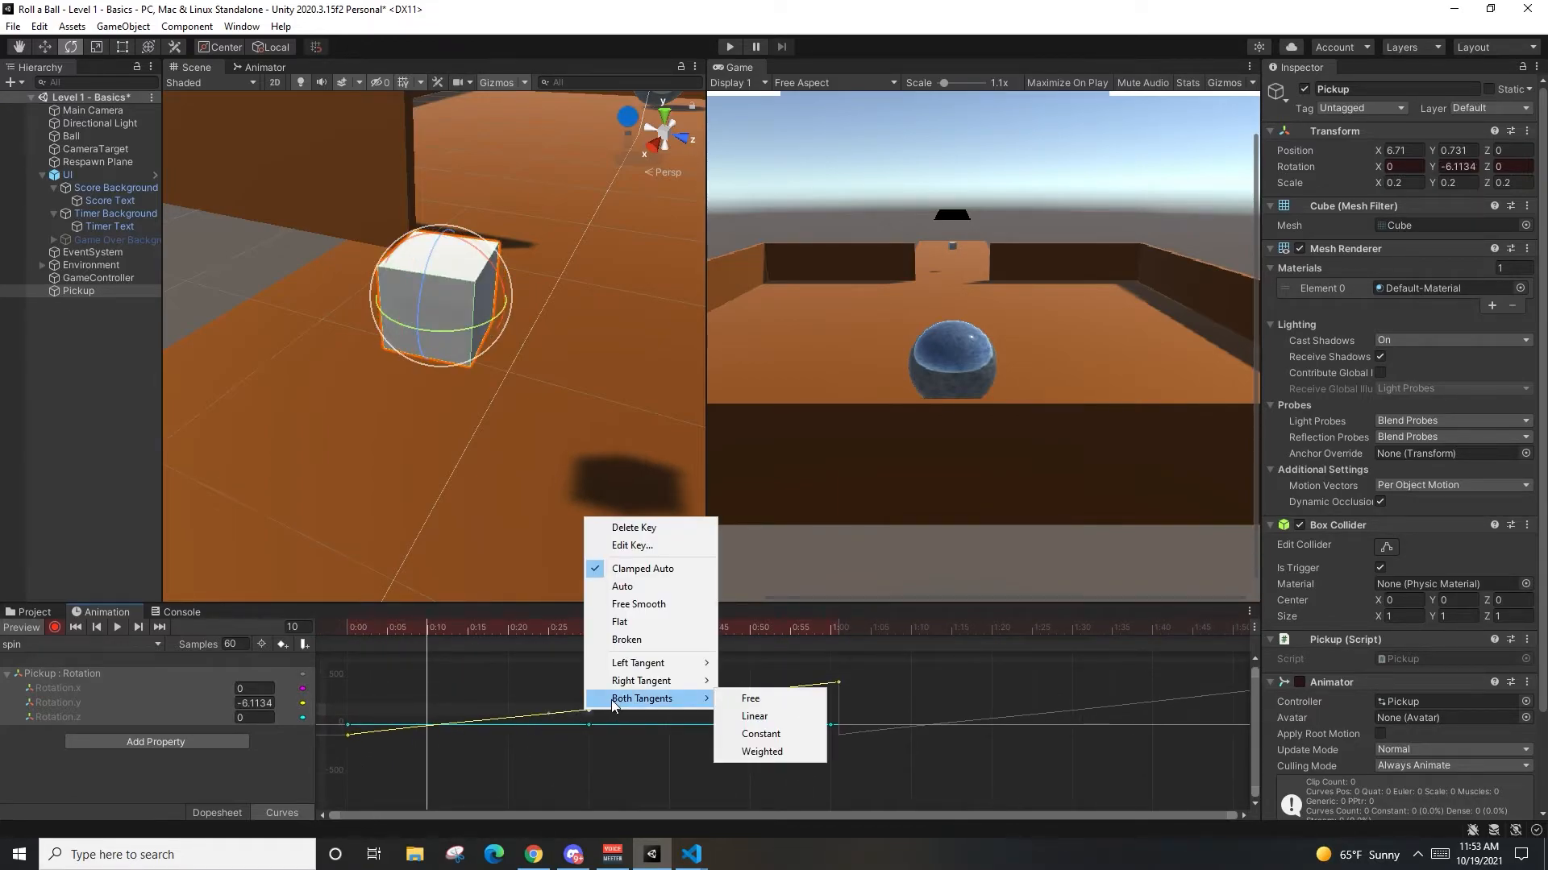
{"action": "left_click", "coordinate": [739, 717]}
{"action": "left_click_drag", "start_coordinate": [840, 684], "coordinate": [835, 685]}
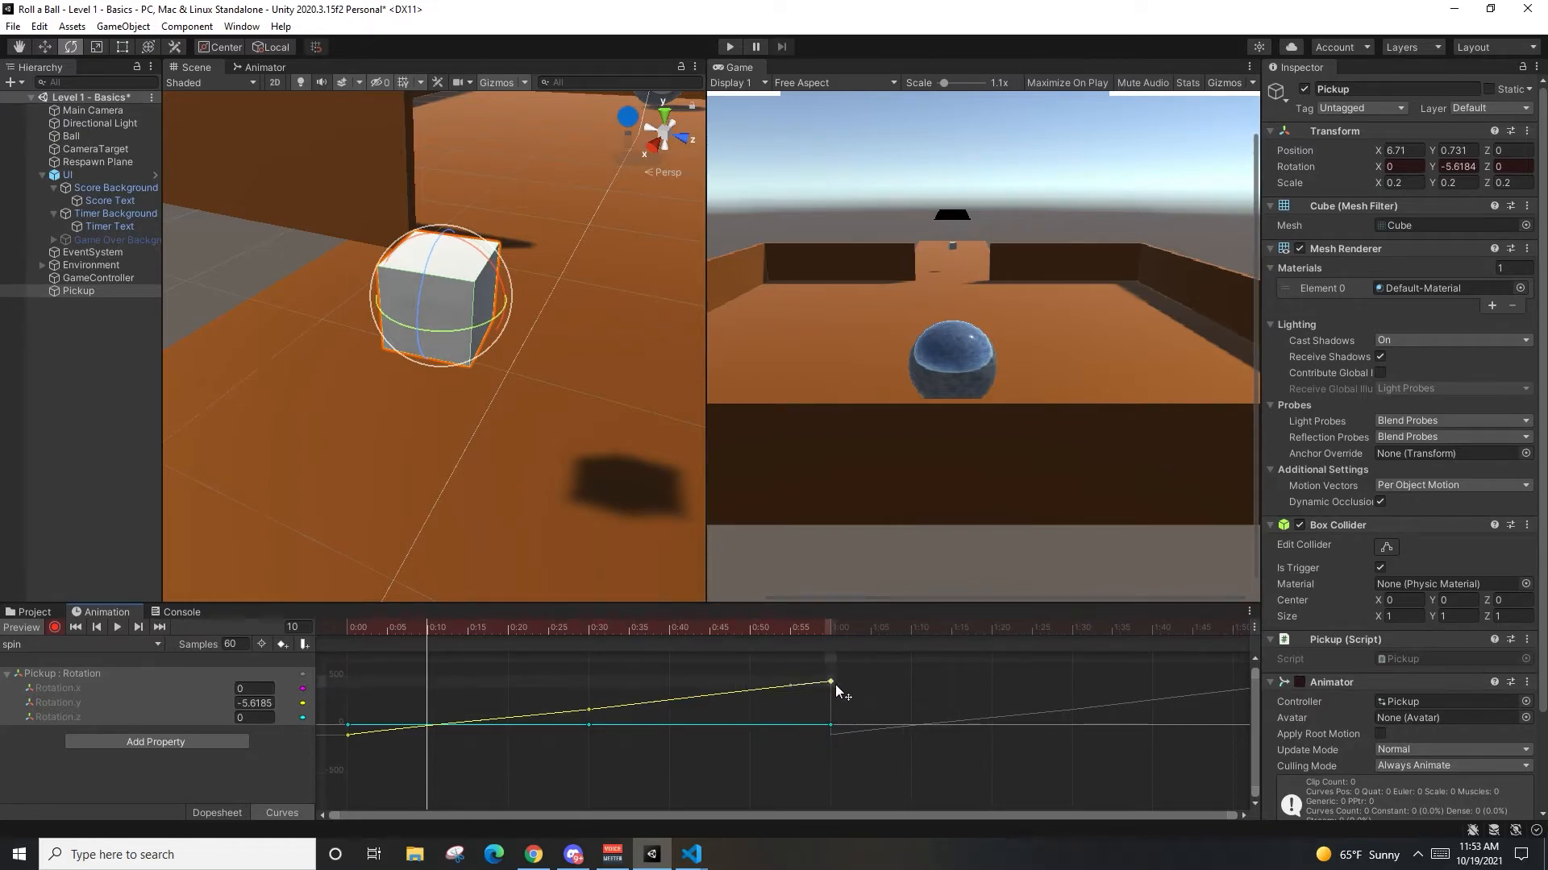
{"action": "right_click", "coordinate": [835, 684]}
{"action": "mouse_move", "coordinate": [890, 670]}
{"action": "left_click", "coordinate": [1001, 690]}
{"action": "right_click", "coordinate": [350, 735]}
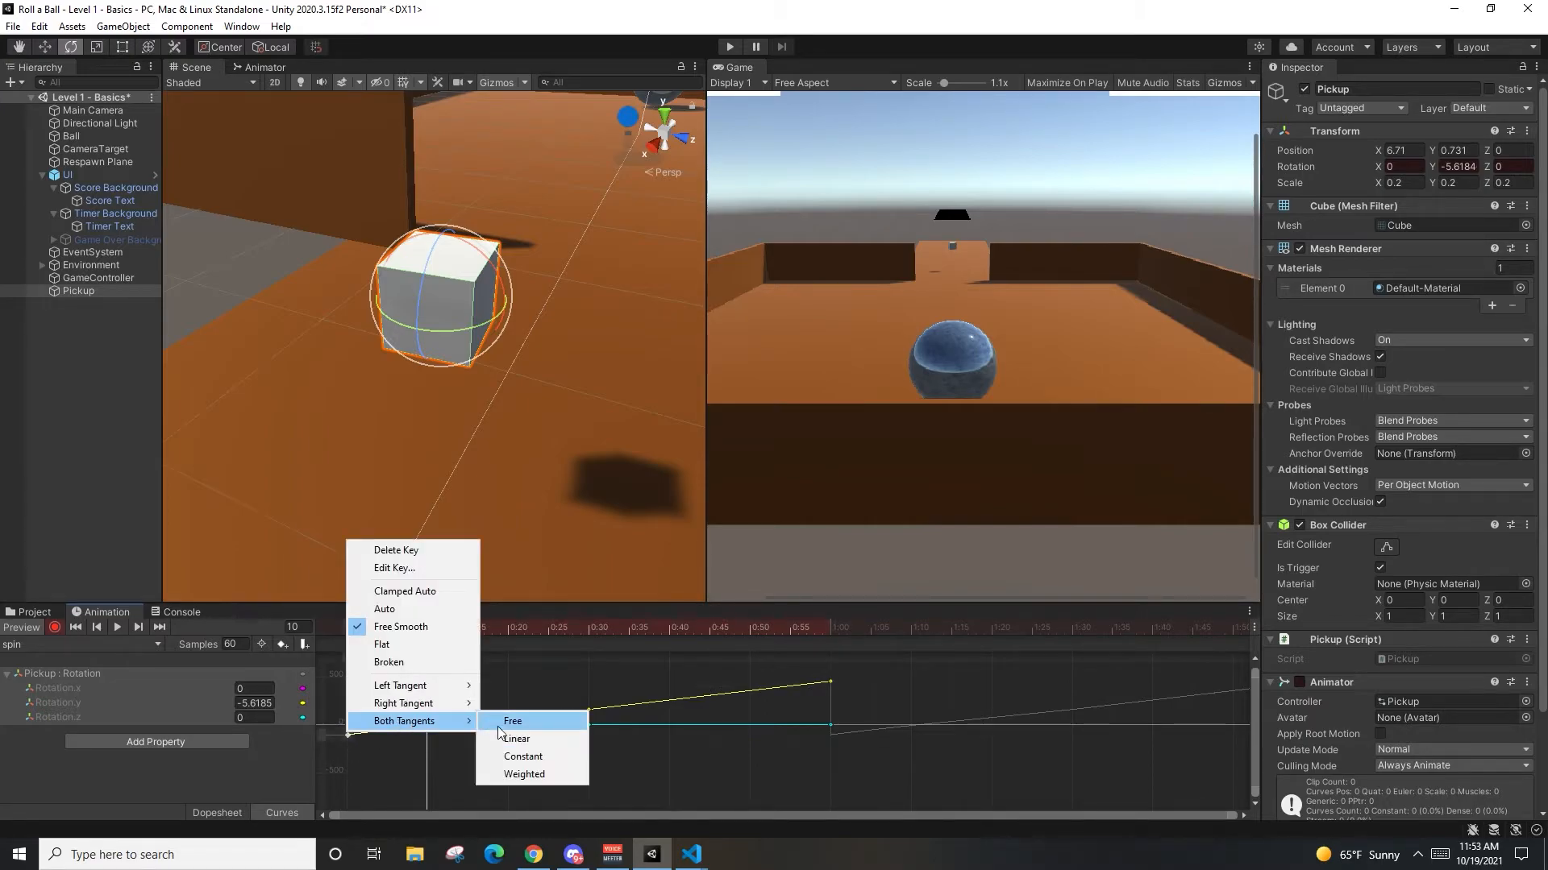
{"action": "left_click", "coordinate": [489, 742]}
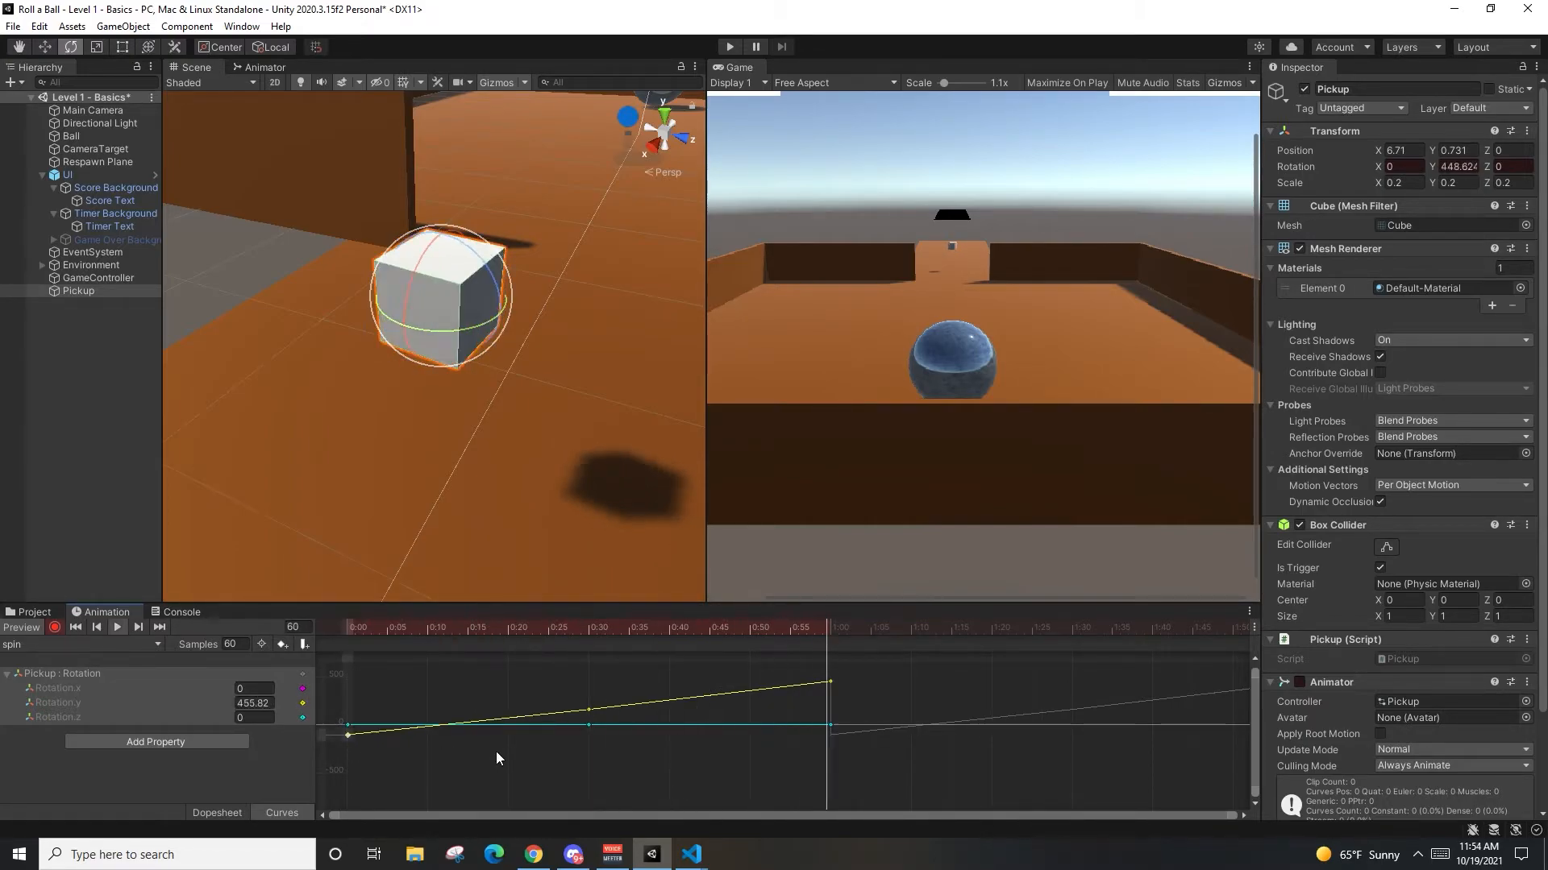
Step: Examine the spinning Pickup from farther away and from the side in the Scene view
{"action": "scroll", "coordinate": [512, 566], "scroll_direction": "down", "scroll_amount": 3}
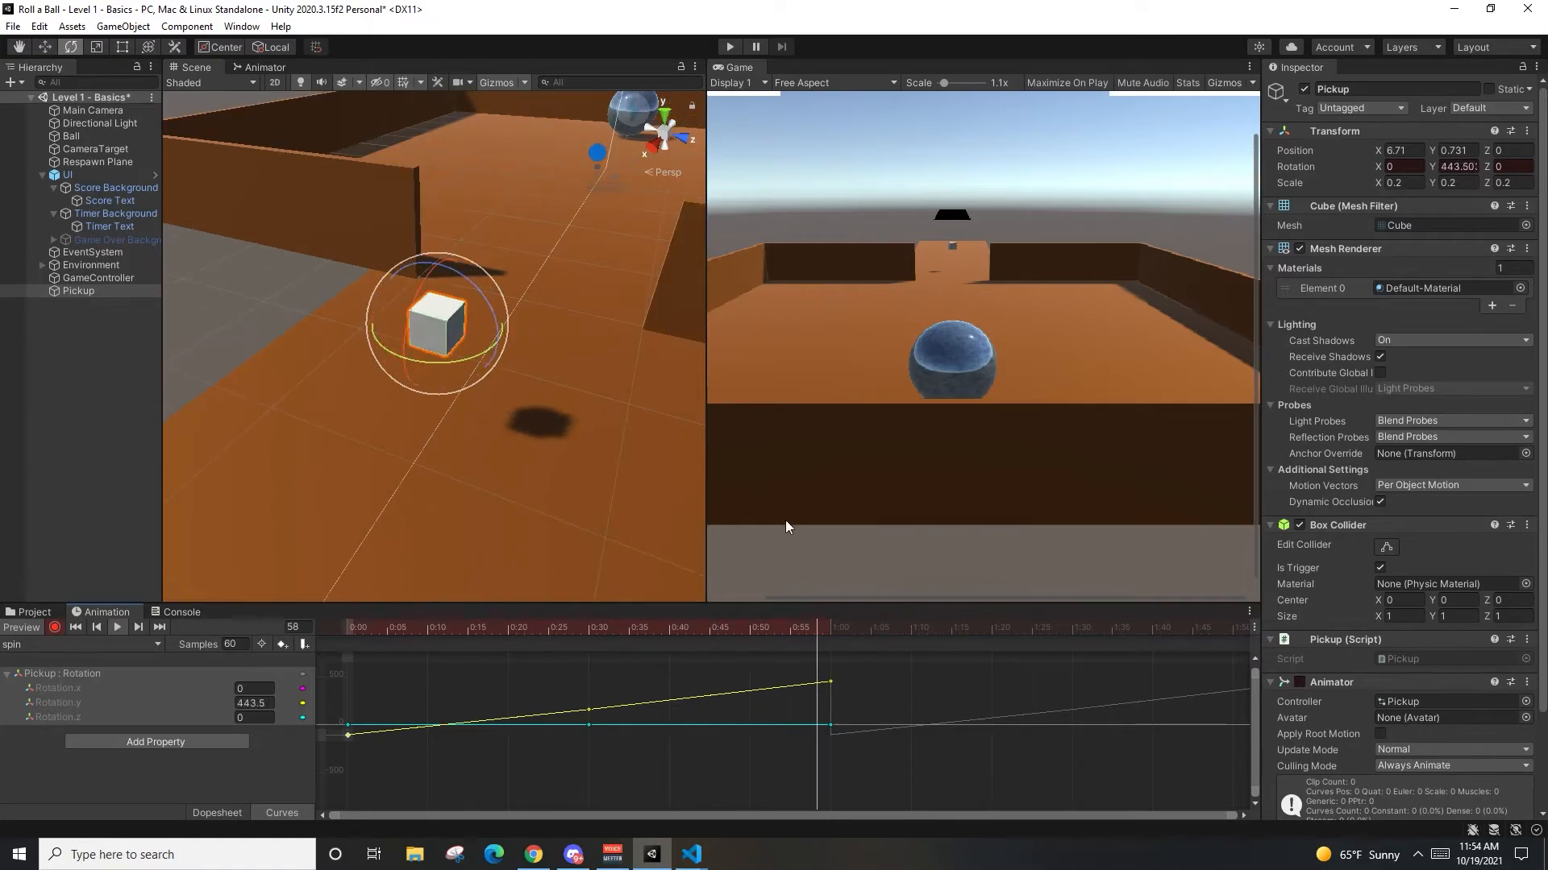
{"action": "right_click_drag", "start_coordinate": [460, 411], "coordinate": [999, 311]}
{"action": "key", "text": "w"}
{"action": "key", "text": "s"}
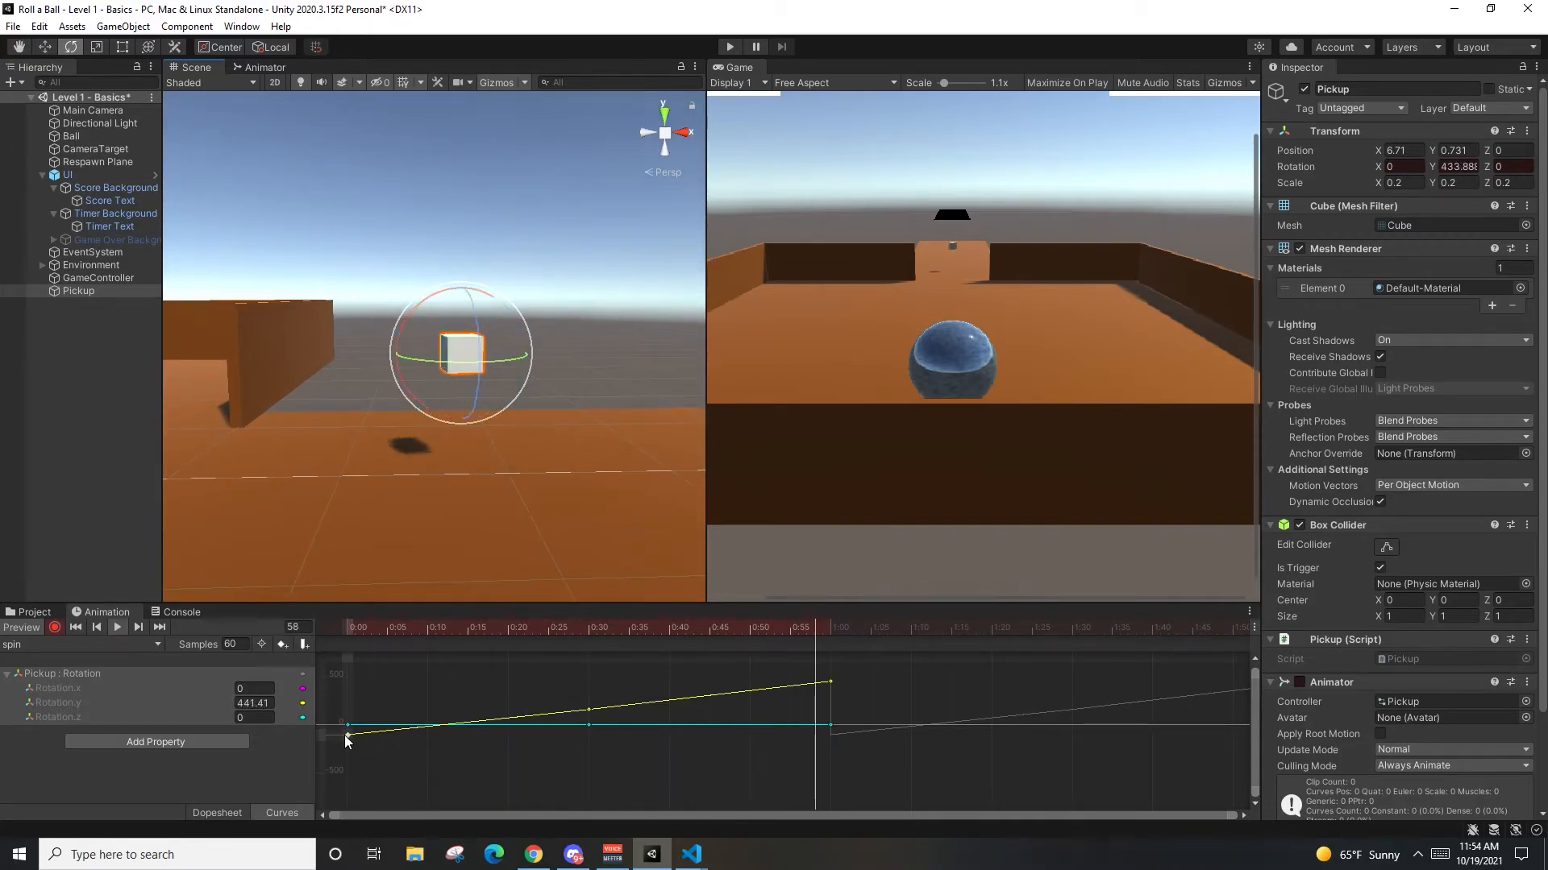
Step: Raise the first Rotation.y key slightly on the spin curve and turn off animation recording
{"action": "left_click", "coordinate": [347, 732]}
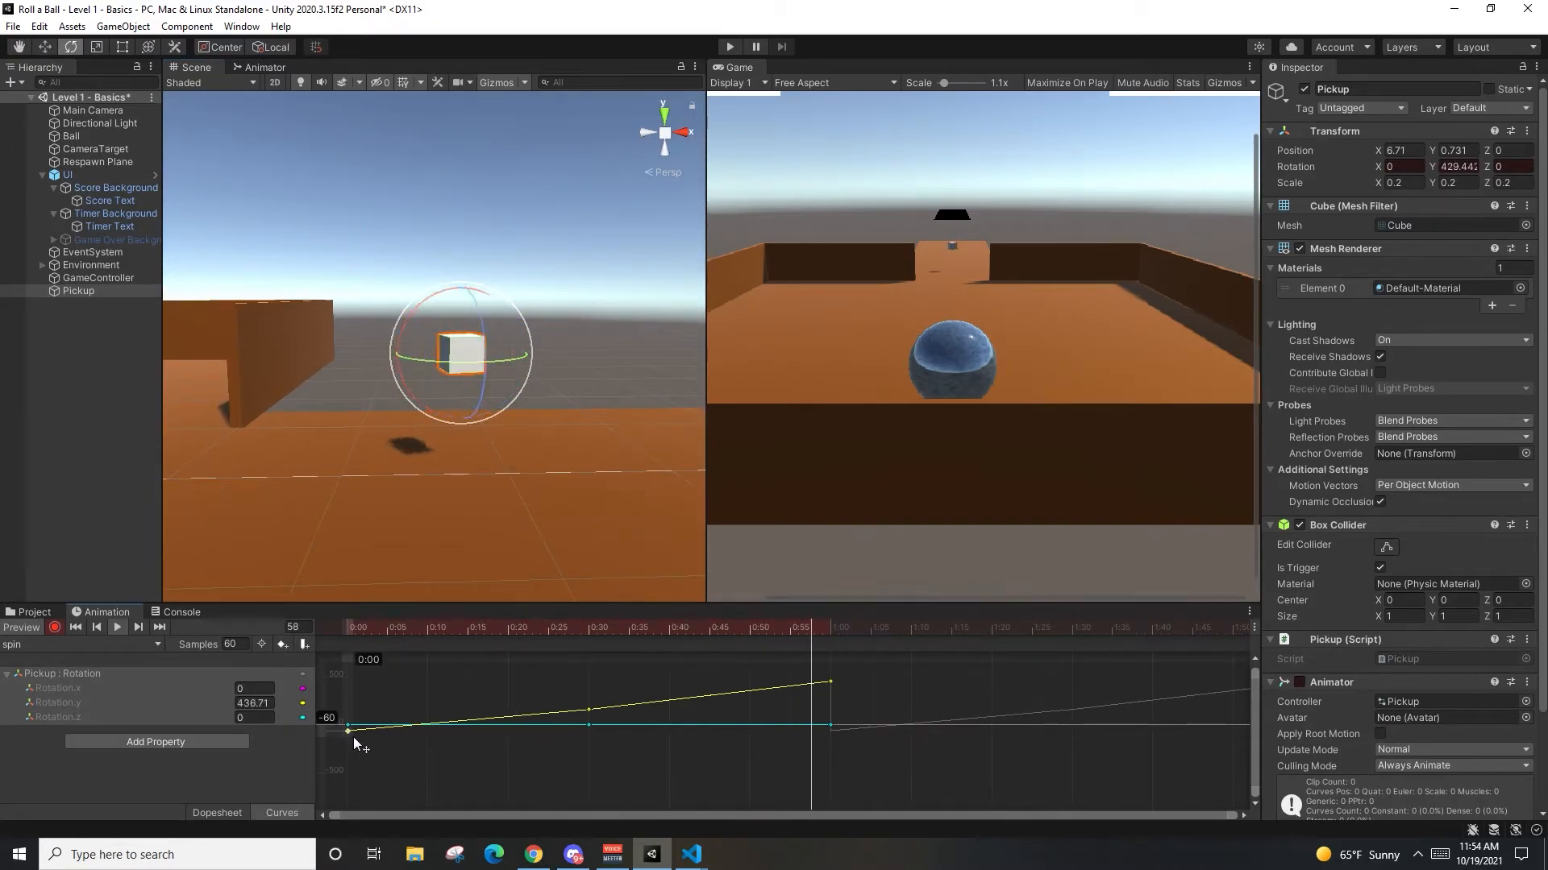
{"action": "left_click_drag", "start_coordinate": [354, 738], "coordinate": [356, 730]}
{"action": "right_click_drag", "start_coordinate": [471, 458], "coordinate": [717, 530]}
{"action": "key", "text": "w"}
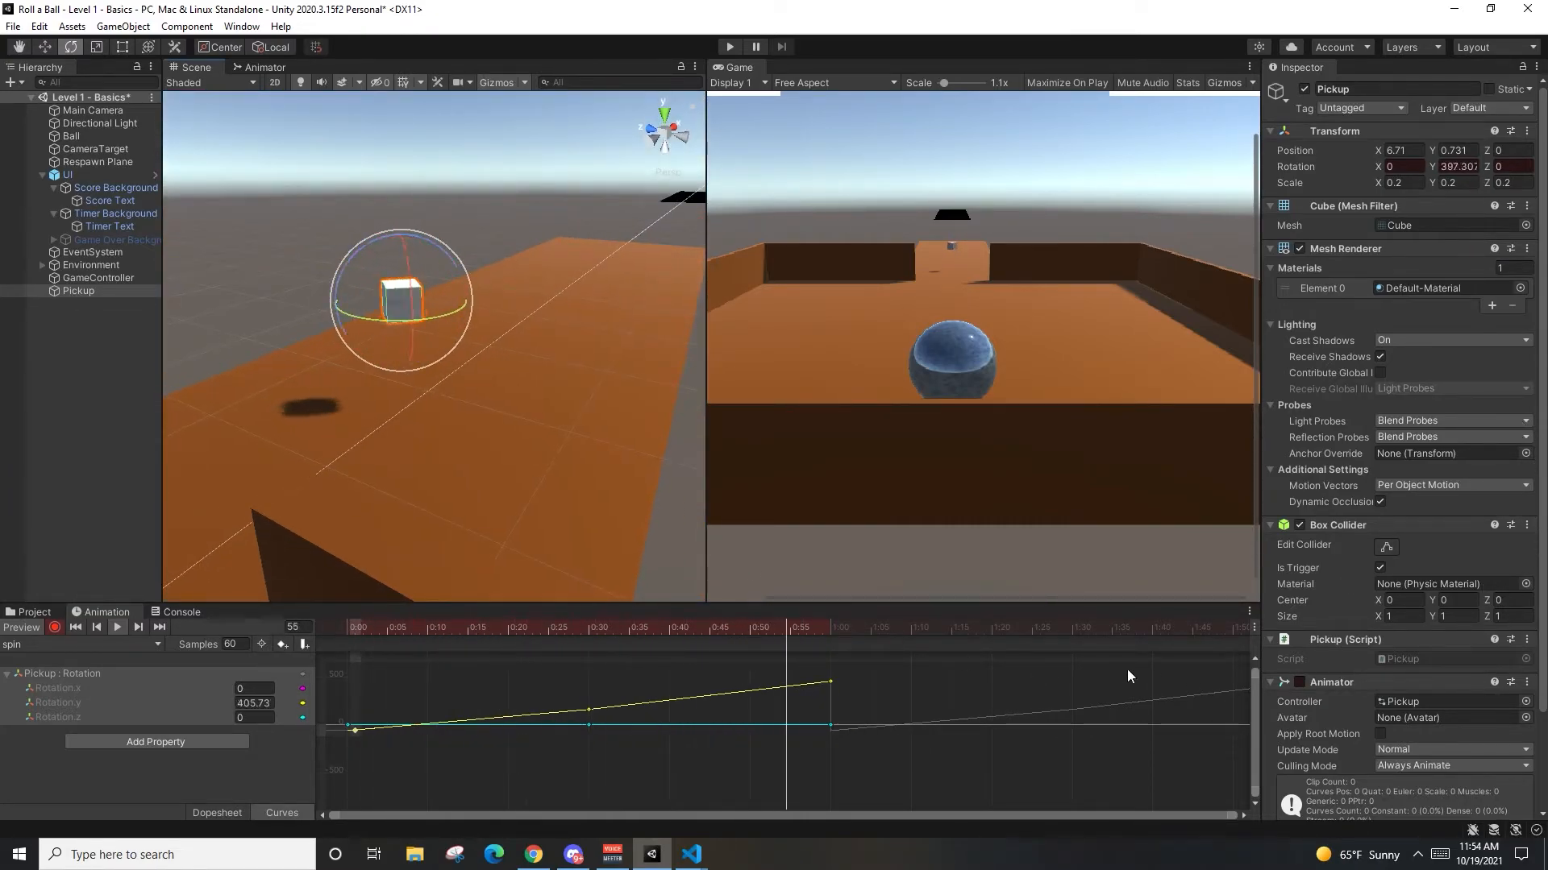
{"action": "right_click_drag", "start_coordinate": [382, 489], "coordinate": [675, 550]}
{"action": "key", "text": "a"}
{"action": "key", "text": "w"}
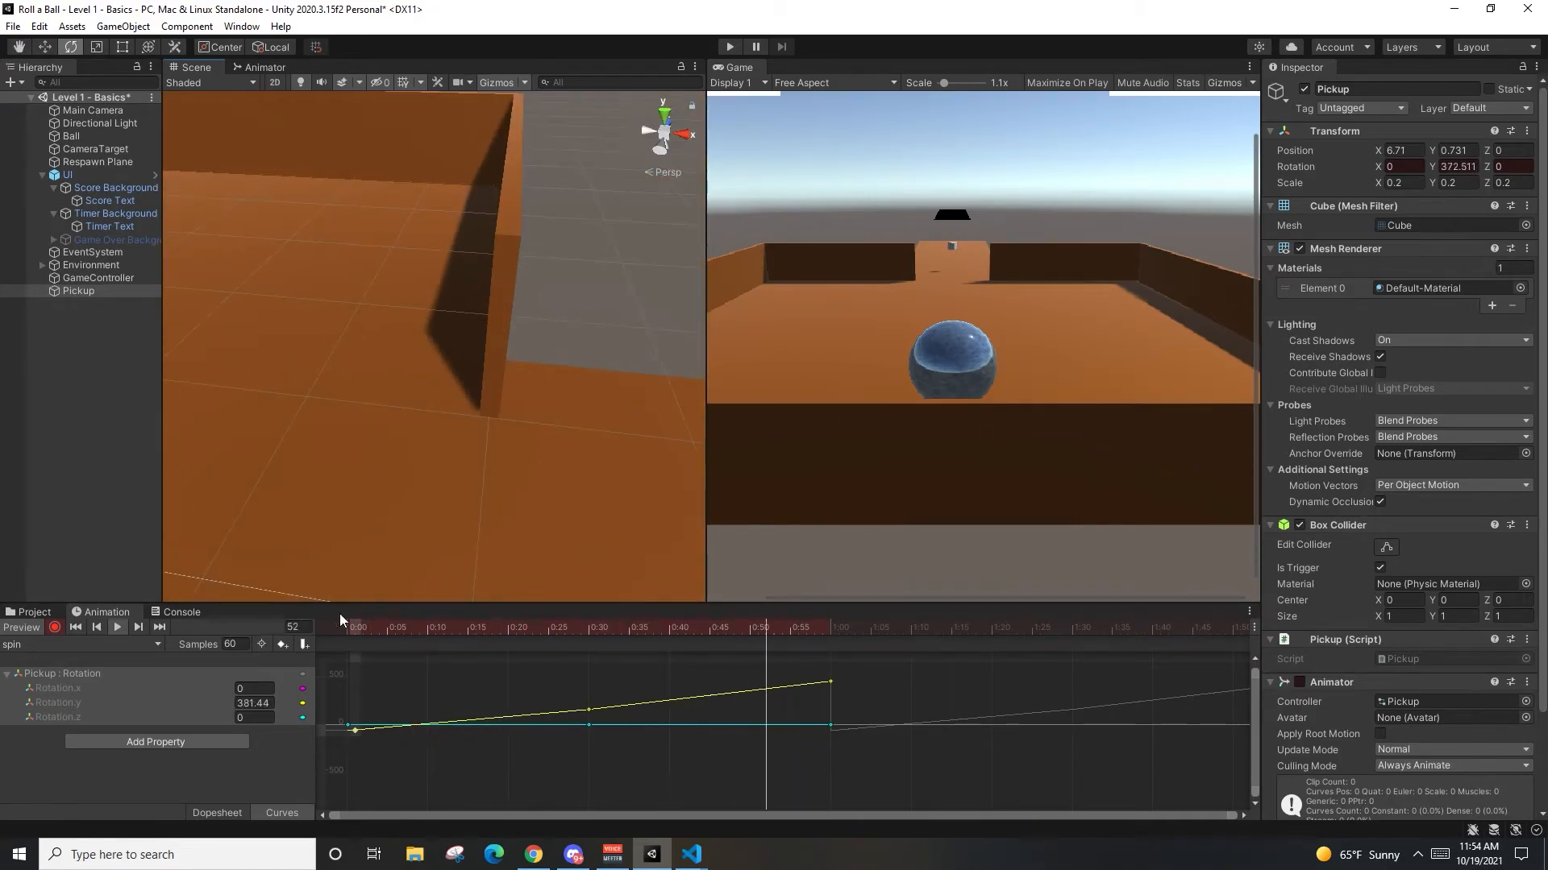
{"action": "right_click_drag", "start_coordinate": [331, 532], "coordinate": [484, 548]}
{"action": "left_click", "coordinate": [54, 626]}
{"action": "right_click_drag", "start_coordinate": [262, 323], "coordinate": [248, 627]}
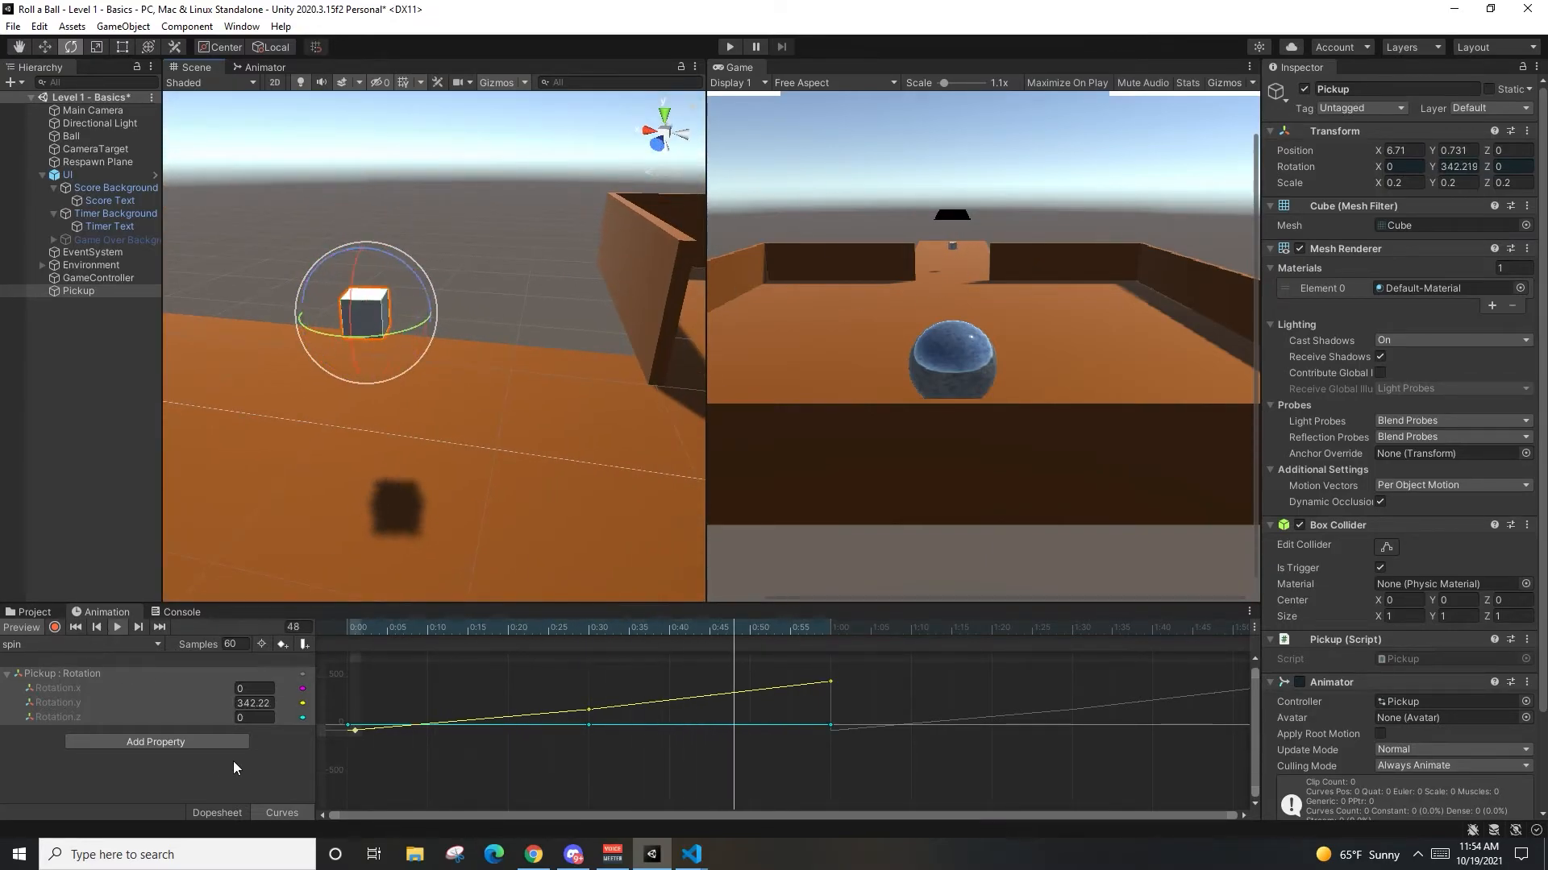
Step: Rearrange the spin and Entry nodes in the Animator graph and inspect the transition between them
{"action": "left_click", "coordinate": [263, 68]}
{"action": "left_click_drag", "start_coordinate": [457, 311], "coordinate": [534, 342]}
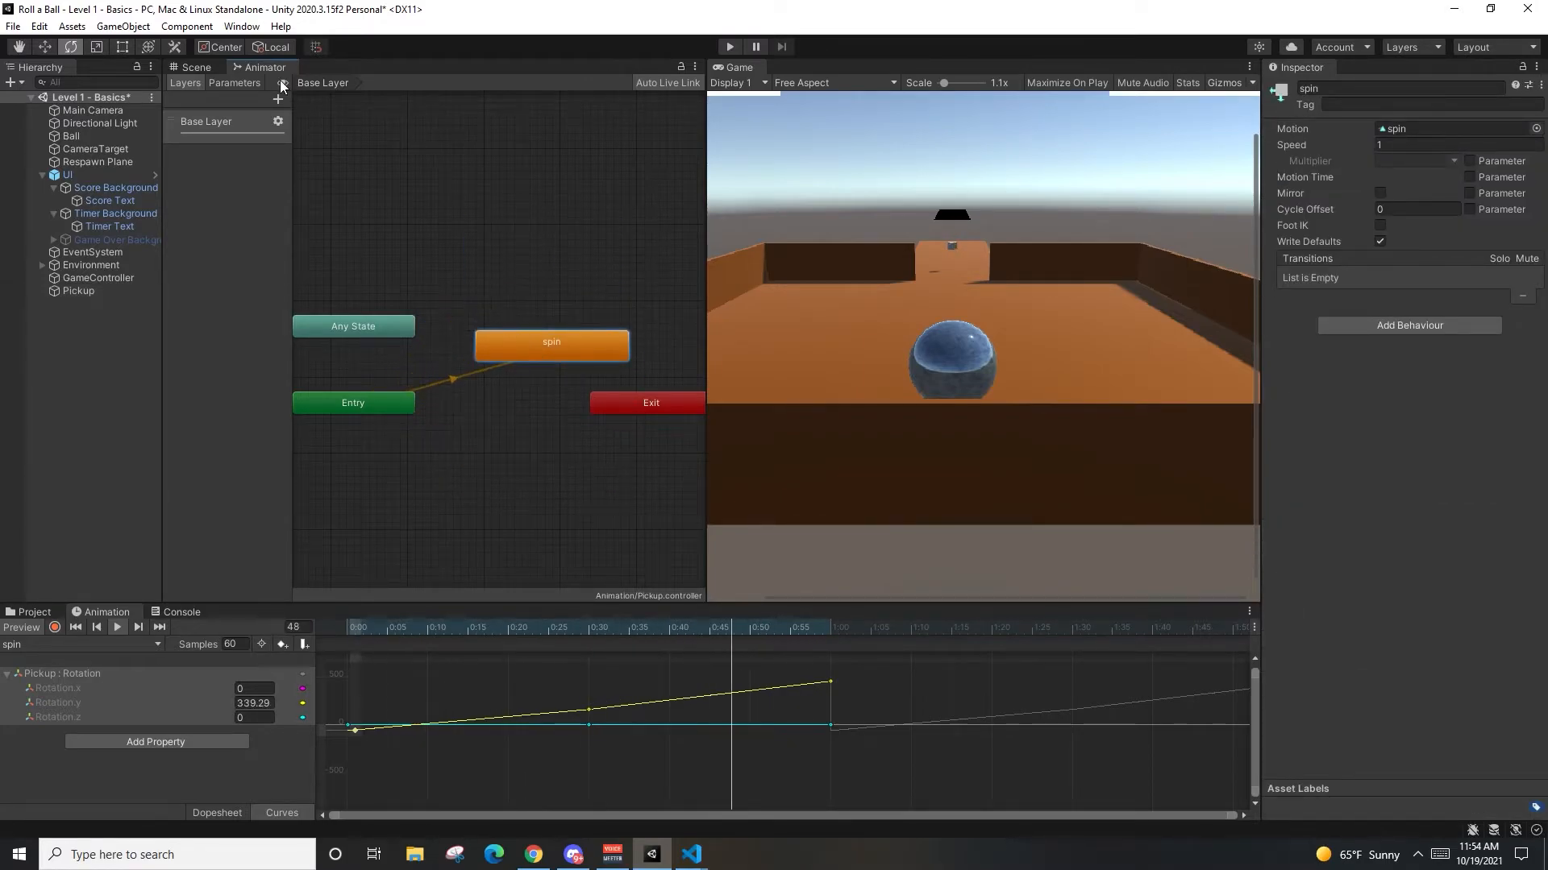
{"action": "left_click_drag", "start_coordinate": [354, 405], "coordinate": [408, 459]}
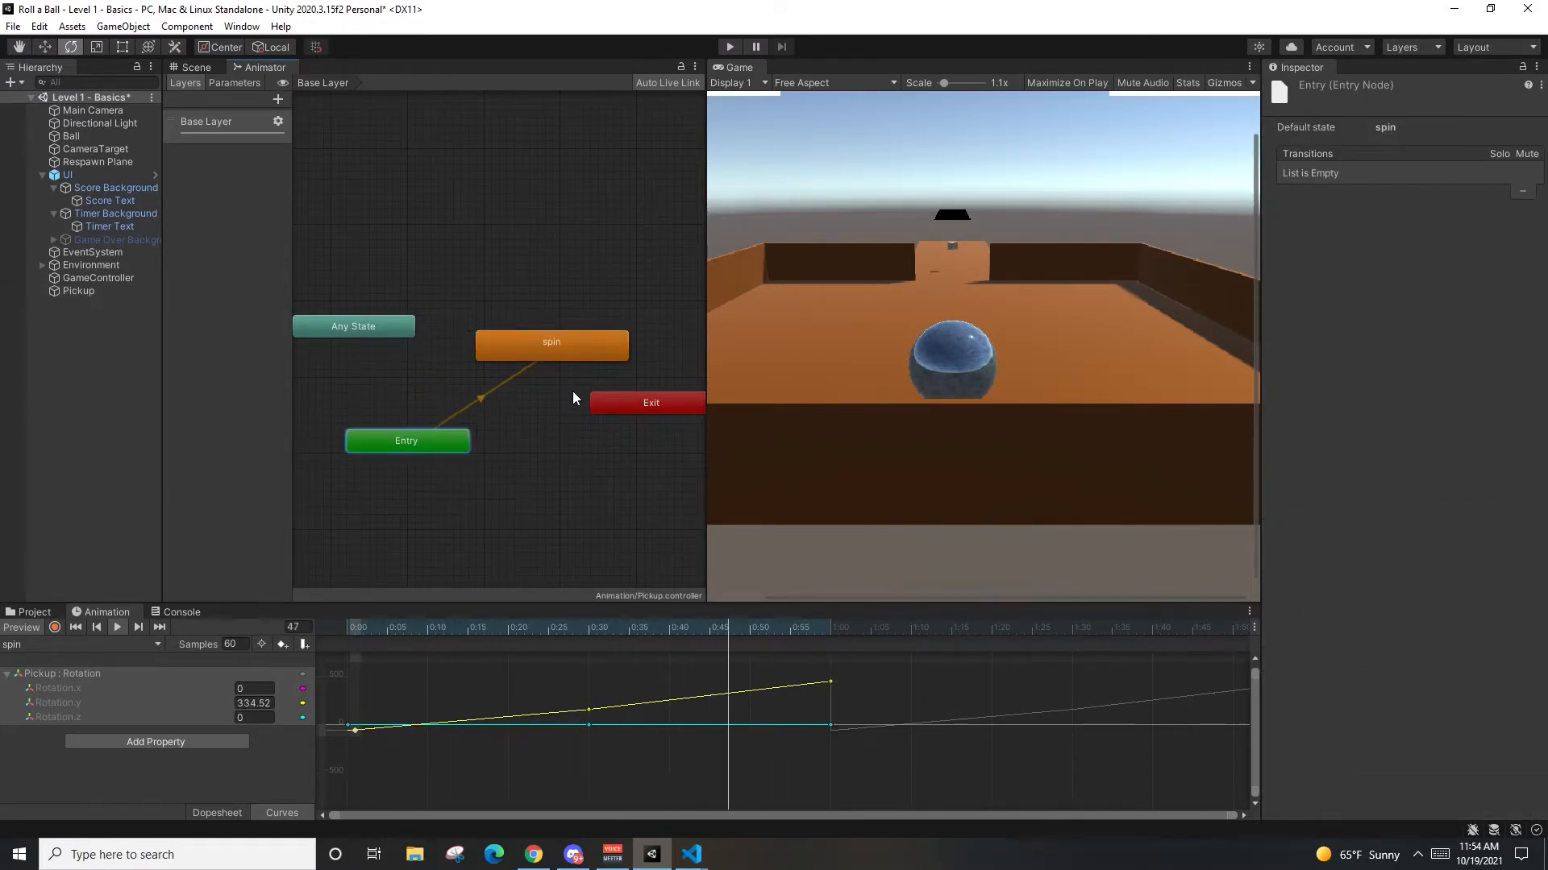
{"action": "left_click", "coordinate": [516, 361]}
{"action": "left_click", "coordinate": [482, 399]}
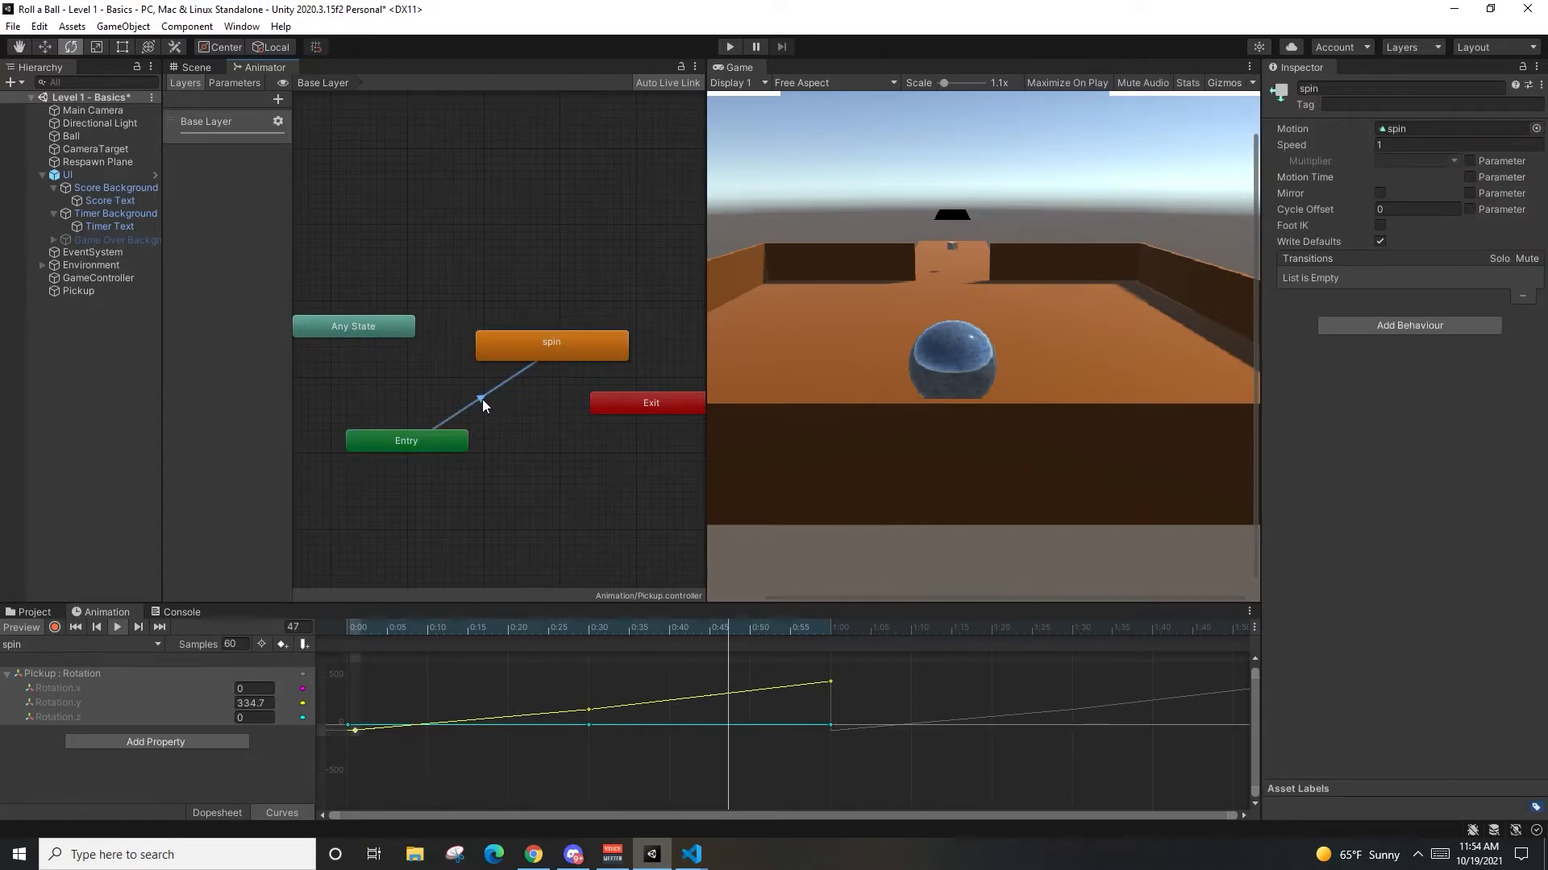
{"action": "left_click", "coordinate": [443, 441]}
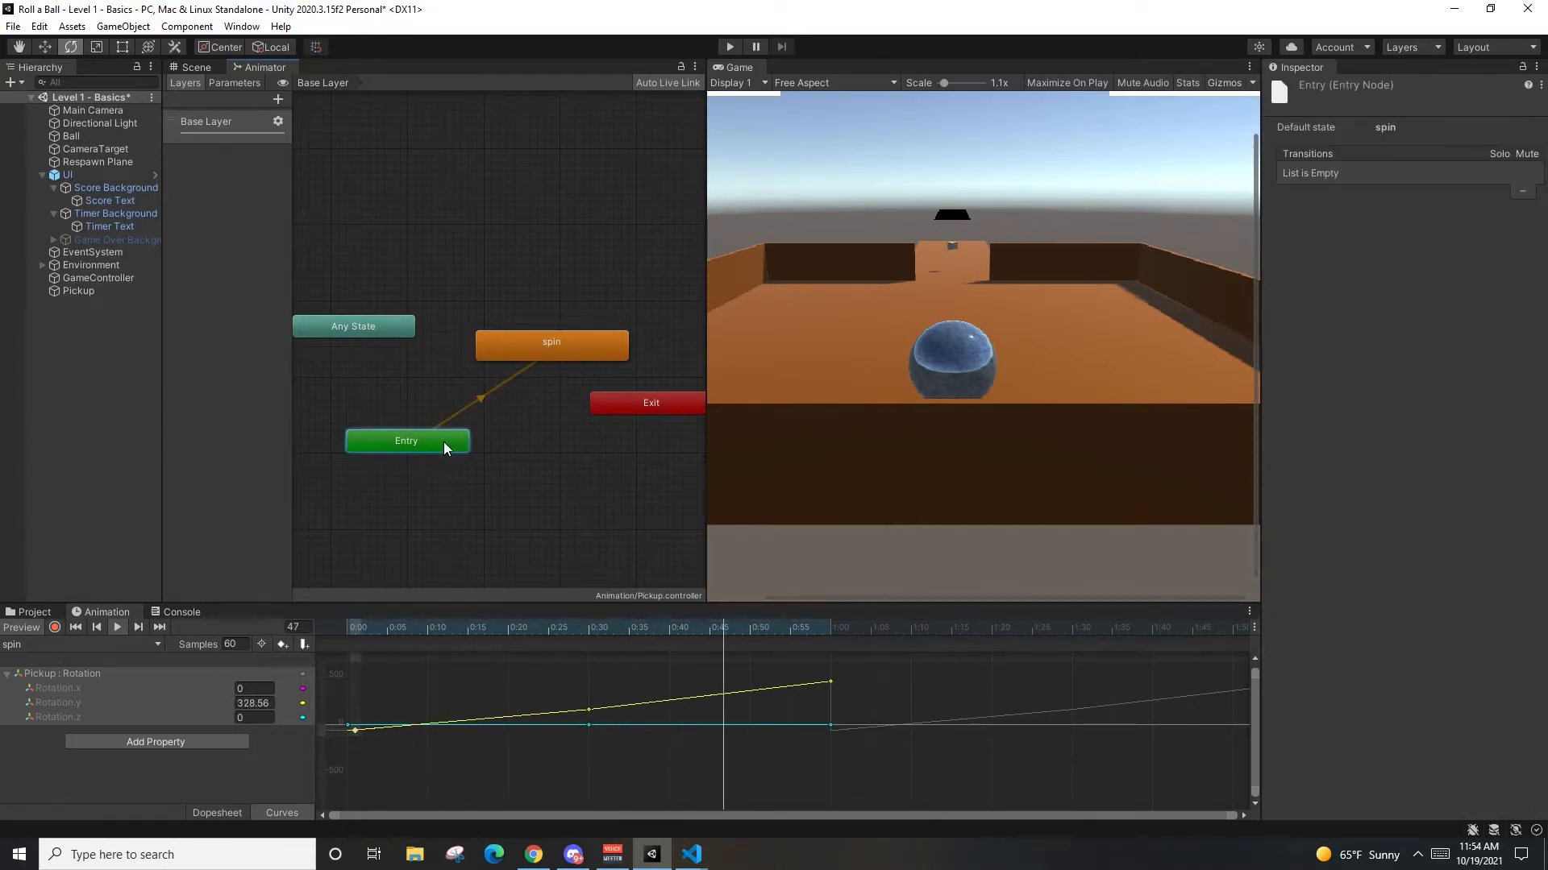
{"action": "left_click", "coordinate": [515, 350]}
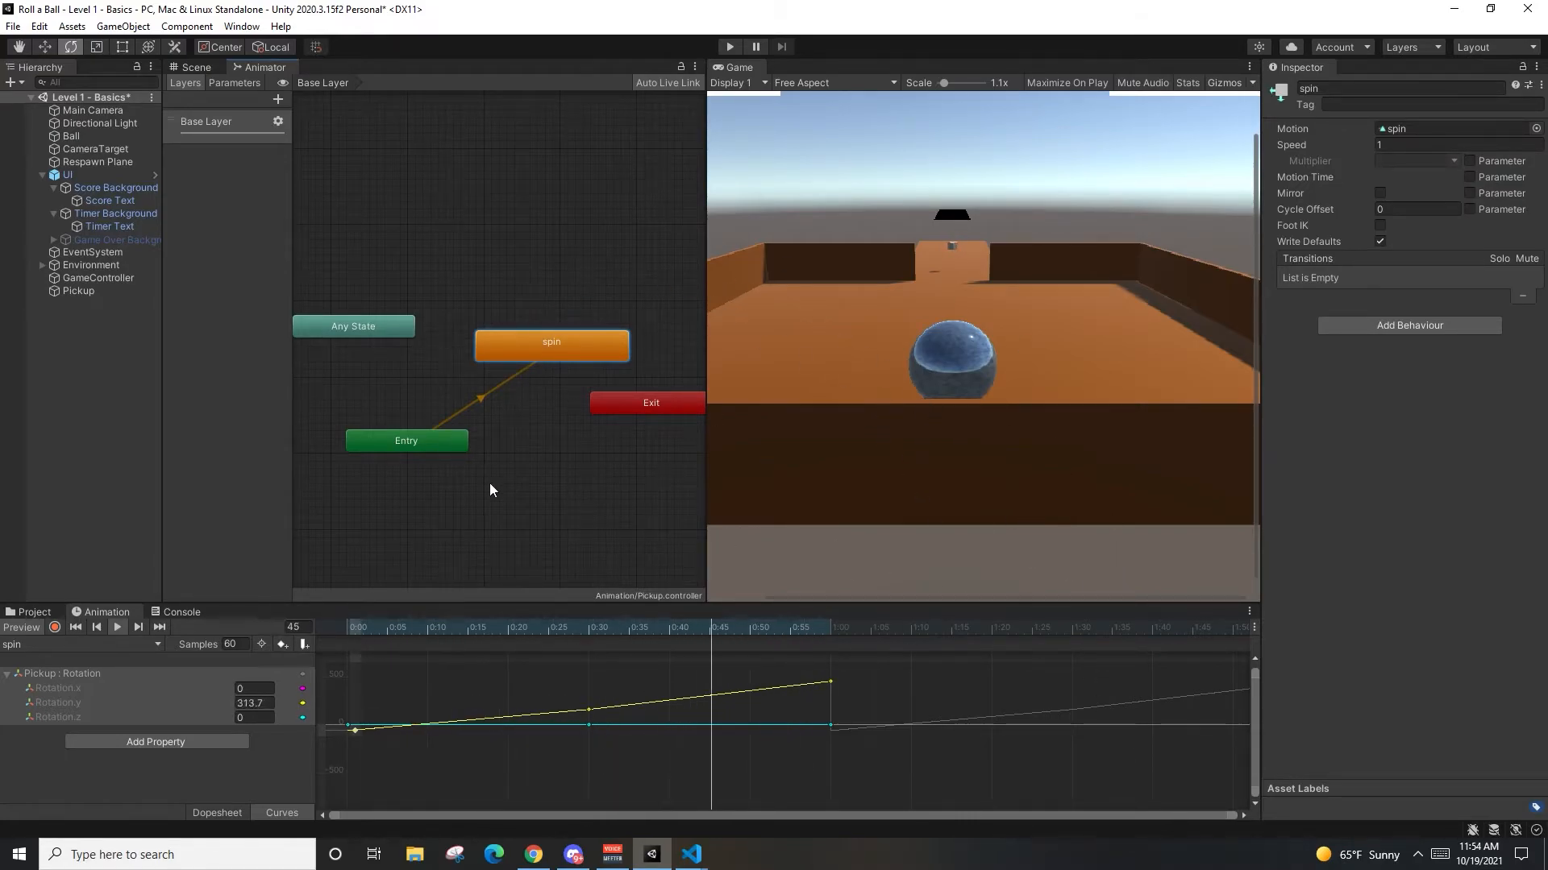
{"action": "left_click_drag", "start_coordinate": [422, 428], "coordinate": [383, 427]}
Step: Run the game to check the Entry and spin states in the Animator, and stop it
{"action": "left_click", "coordinate": [725, 47]}
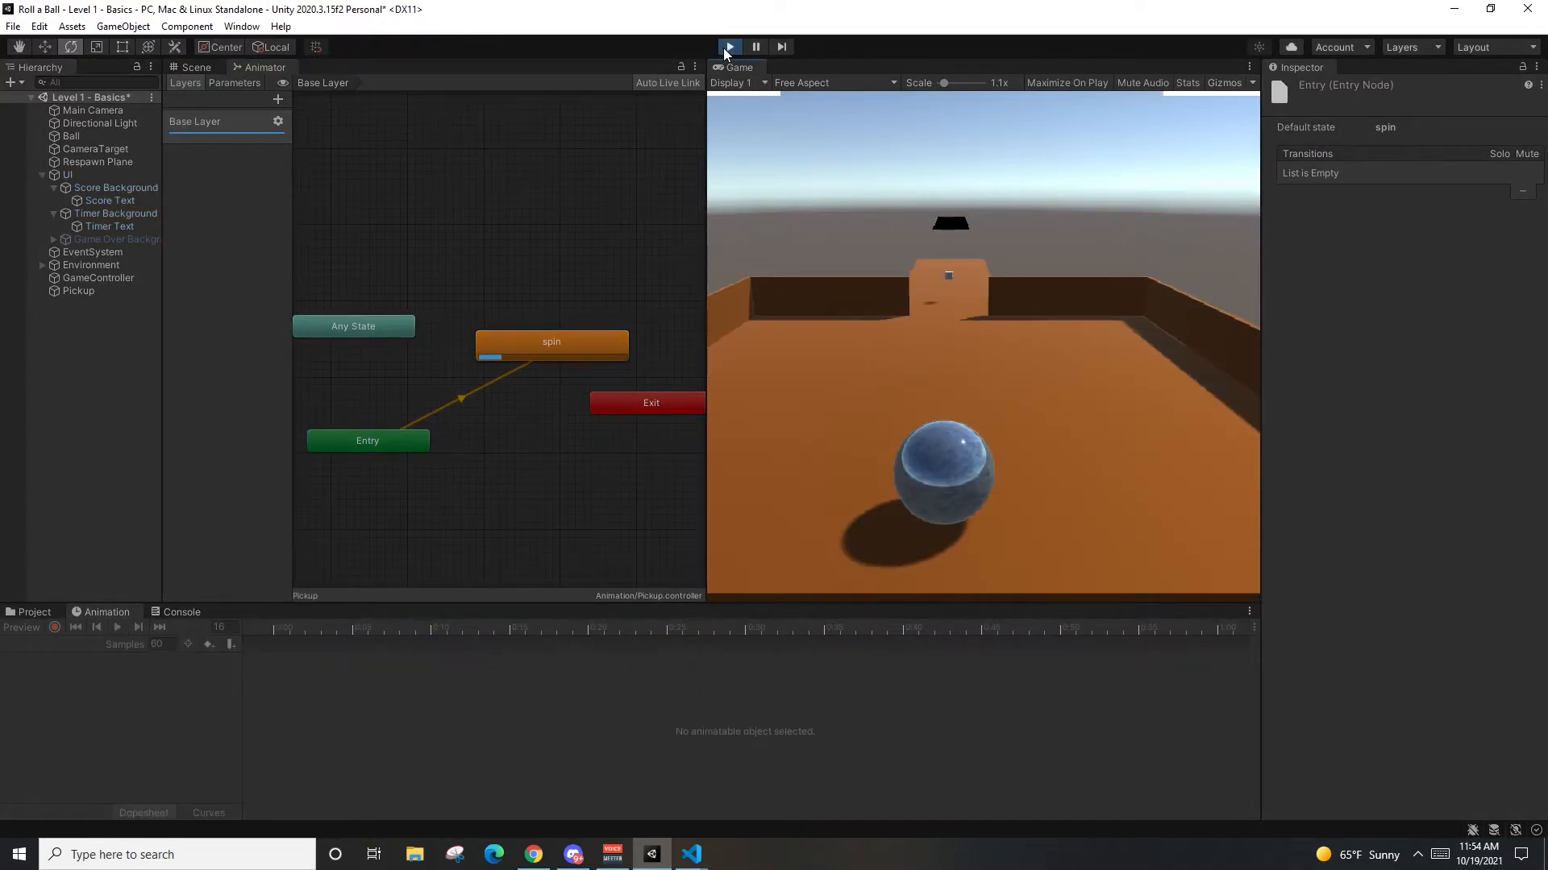
{"action": "left_click", "coordinate": [394, 453]}
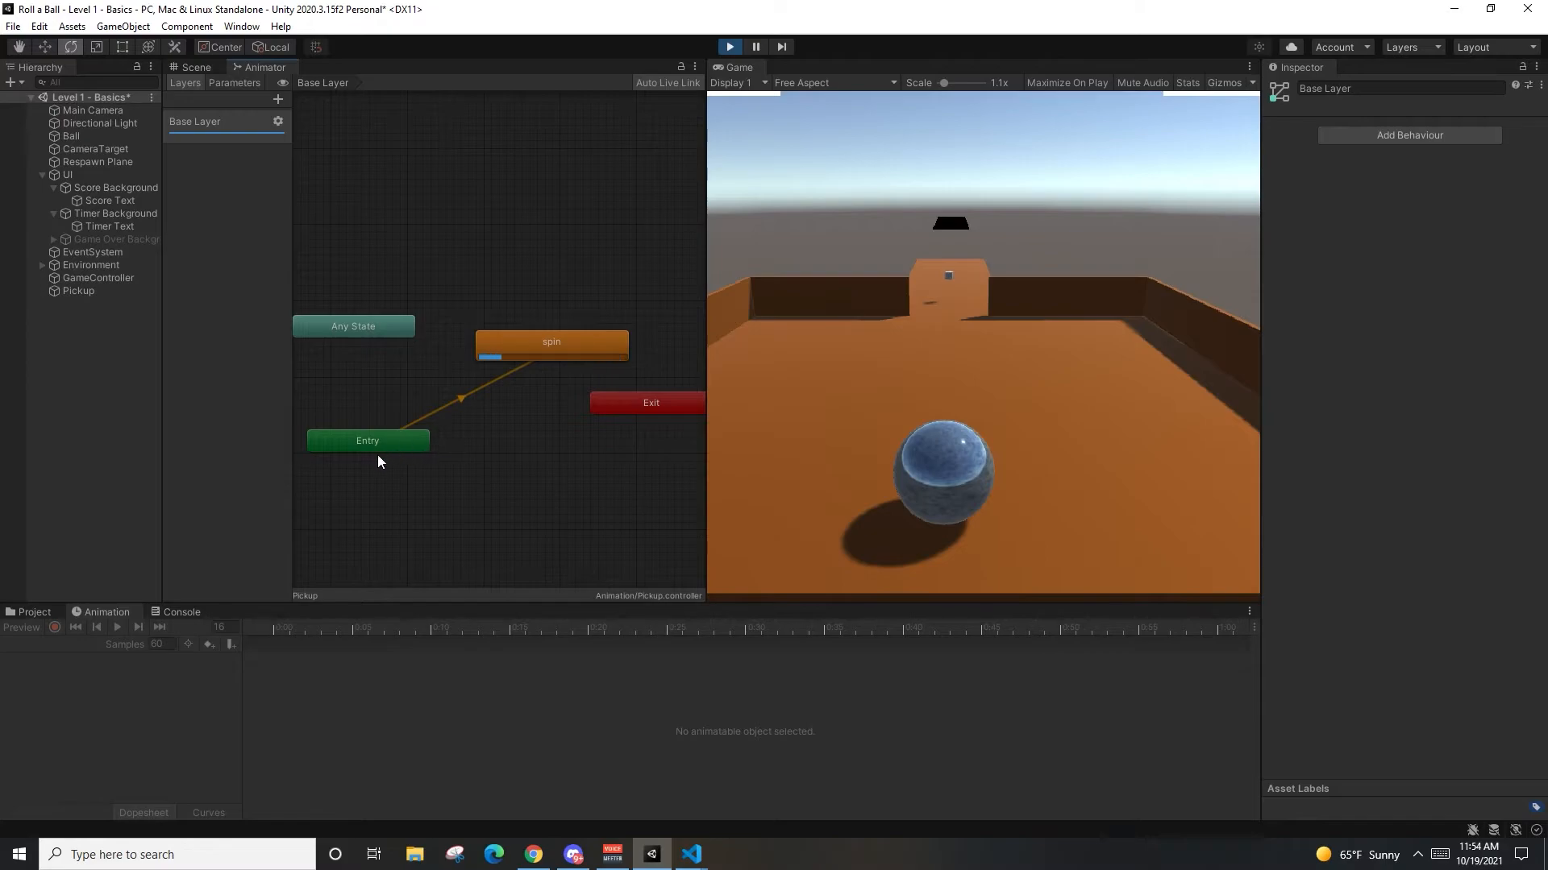
{"action": "left_click", "coordinate": [511, 355]}
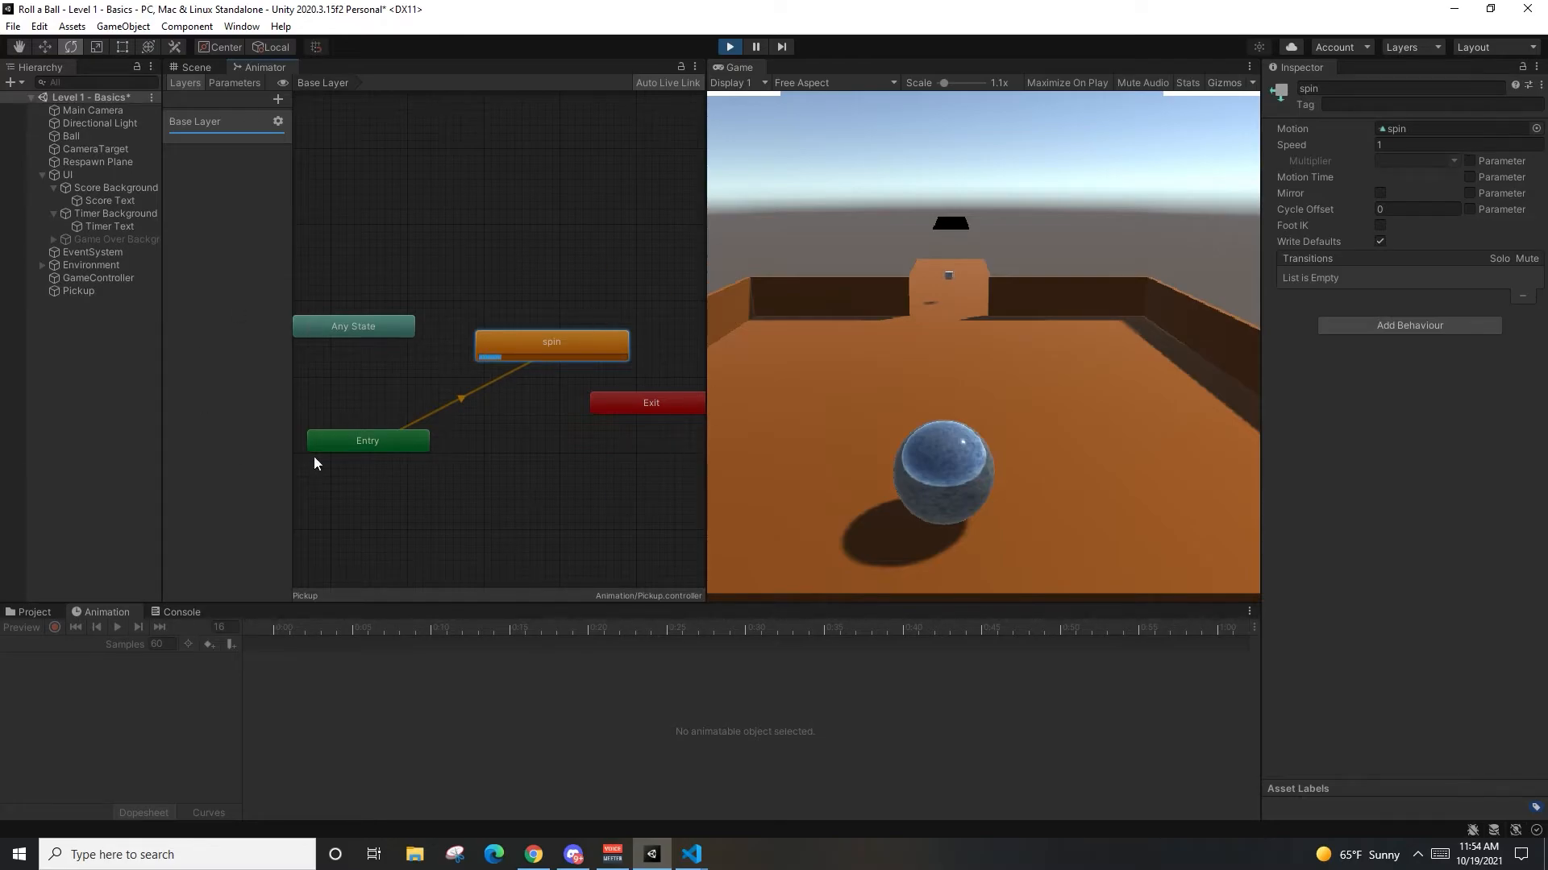
{"action": "left_click", "coordinate": [729, 48]}
Step: Open the spin animation clip from its Animator state and from the Animation folder to check its loop settings
{"action": "double_click", "coordinate": [572, 351]}
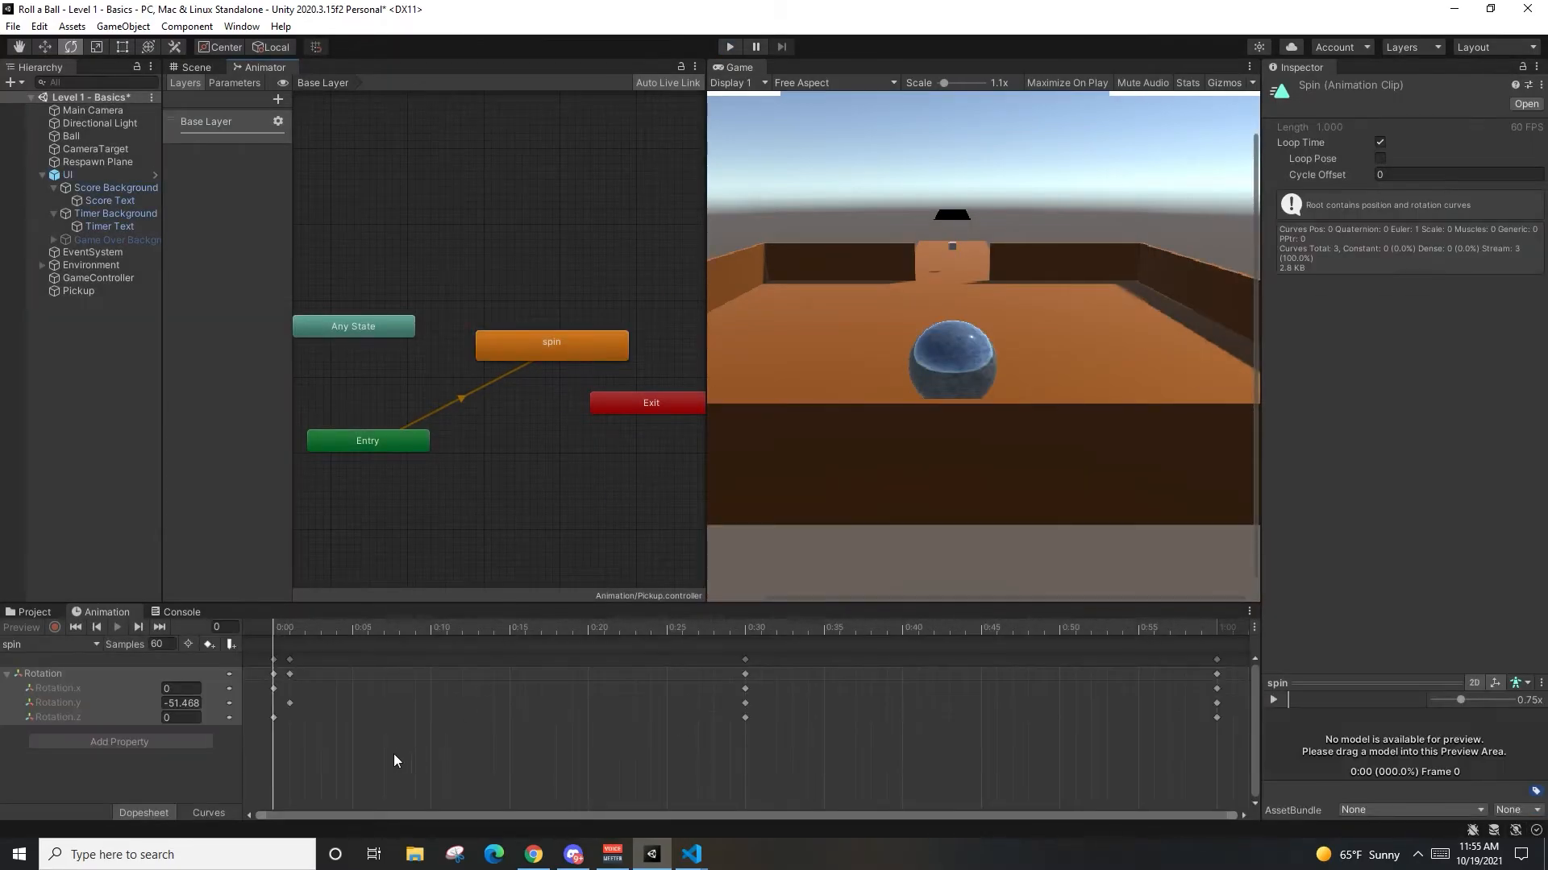
{"action": "left_click", "coordinate": [34, 614]}
{"action": "double_click", "coordinate": [337, 691]}
Step: Play-test the level by rolling the ball forward through the Pickup and back, and stop the game
{"action": "left_click", "coordinate": [730, 48]}
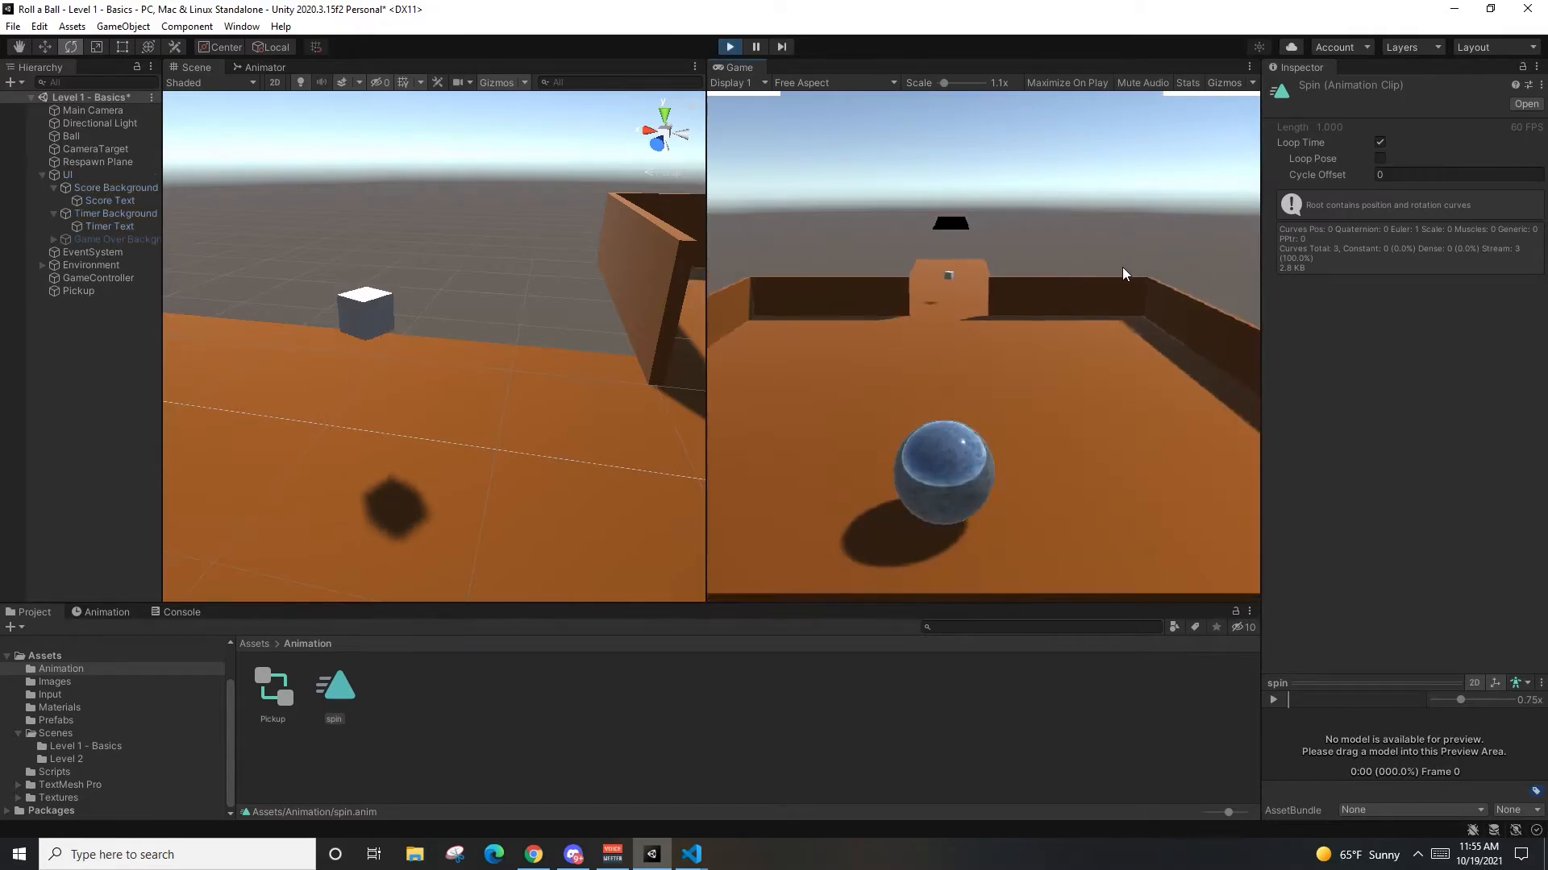
{"action": "key", "text": "w"}
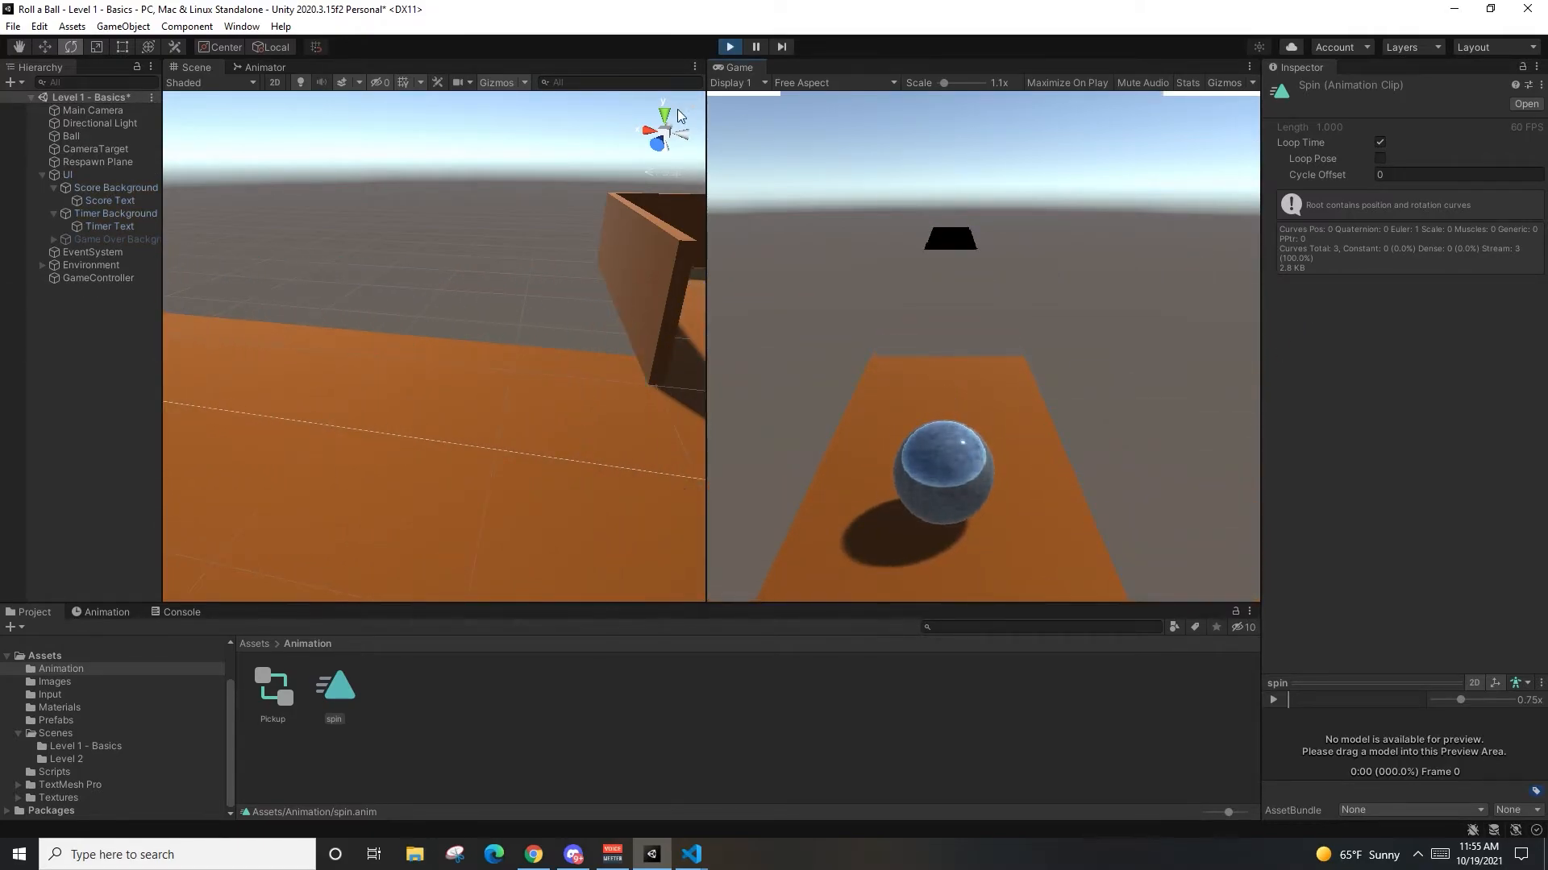
{"action": "key", "text": "s"}
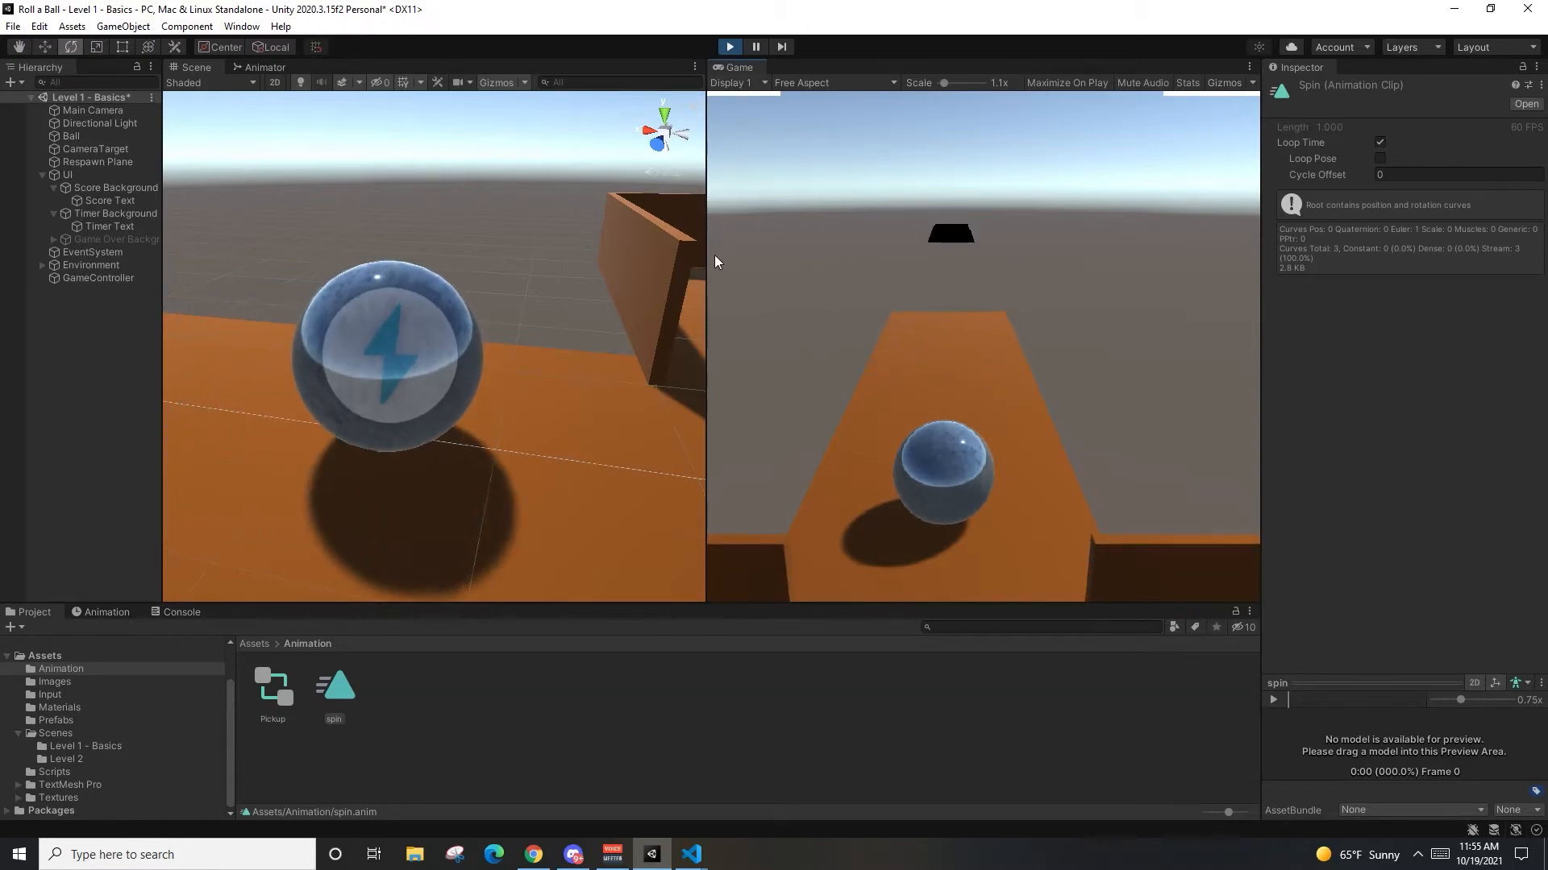
{"action": "left_click", "coordinate": [729, 46]}
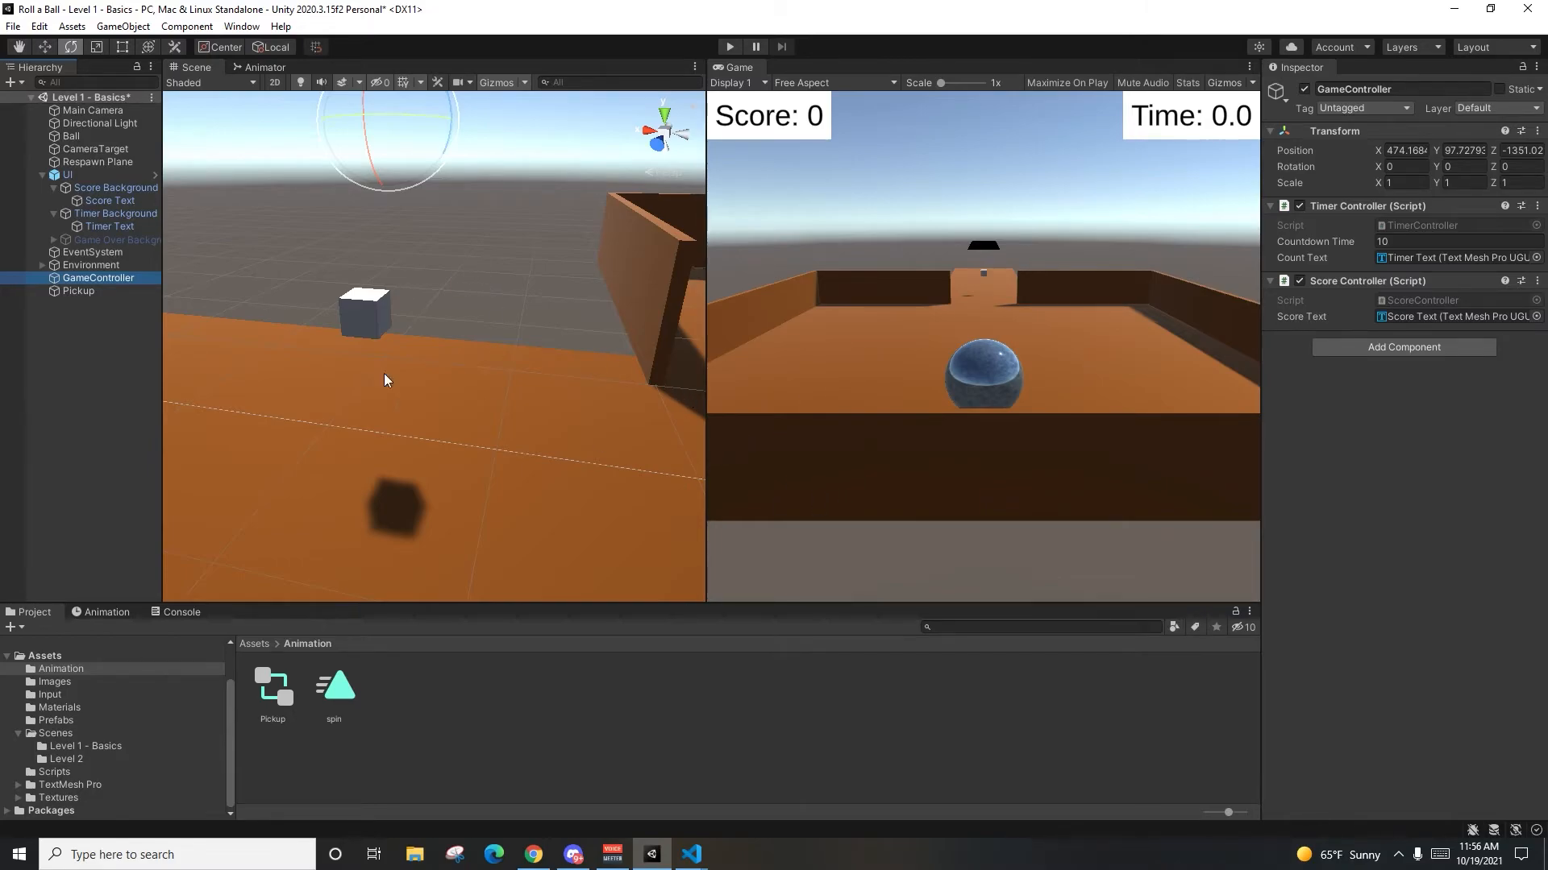
Step: Preview the game over screen by briefly enabling the Game Over Background object and disabling it again
{"action": "key", "text": "Up"}
{"action": "key", "text": "Up"}
{"action": "key", "text": "Up"}
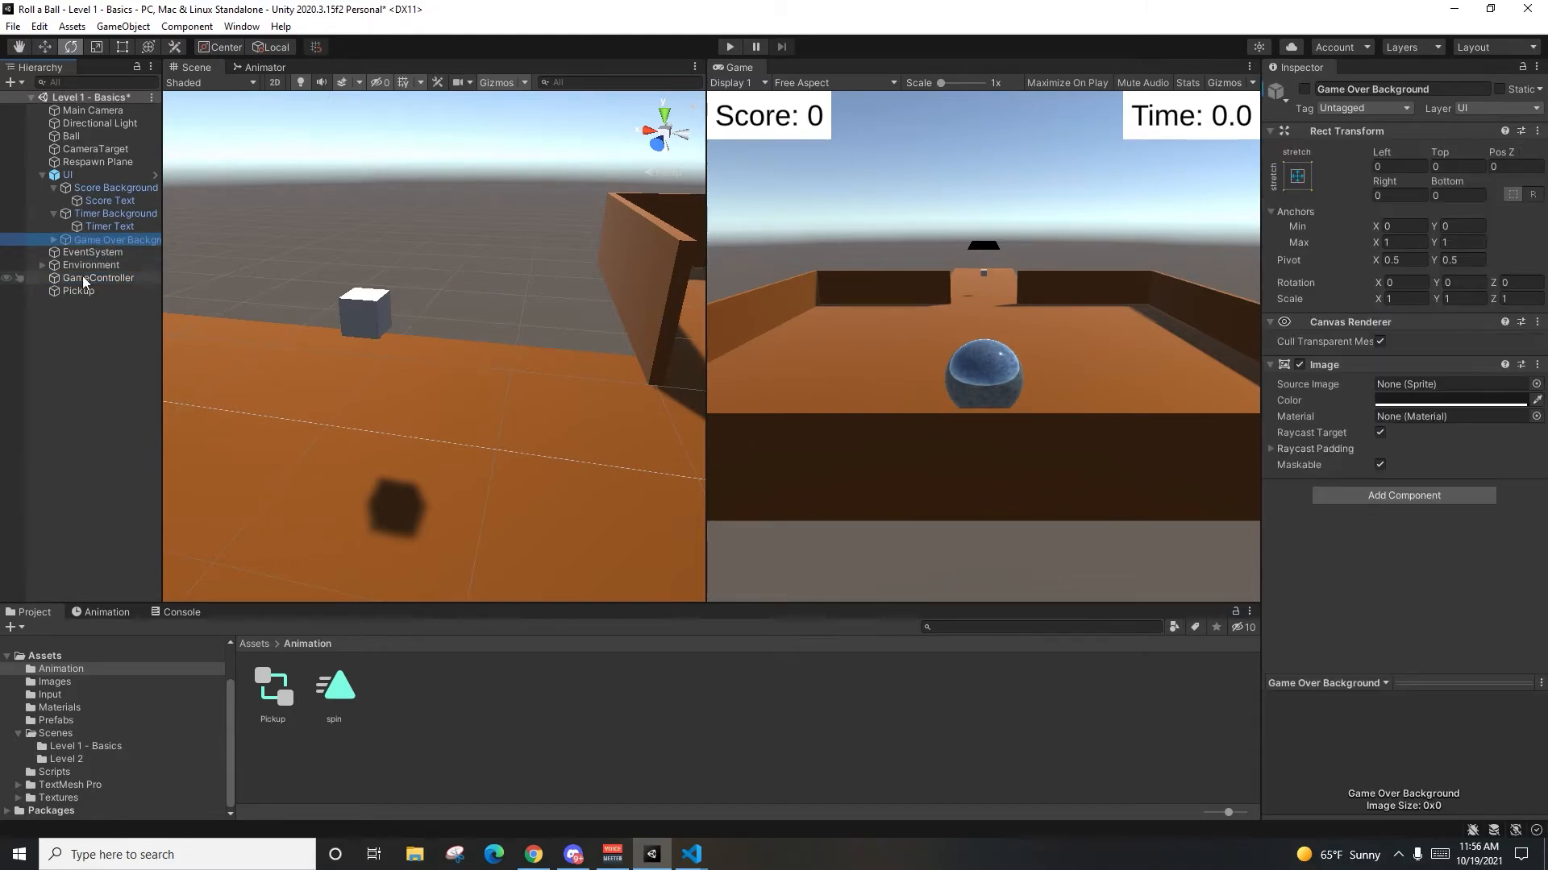
{"action": "left_click", "coordinate": [1304, 89]}
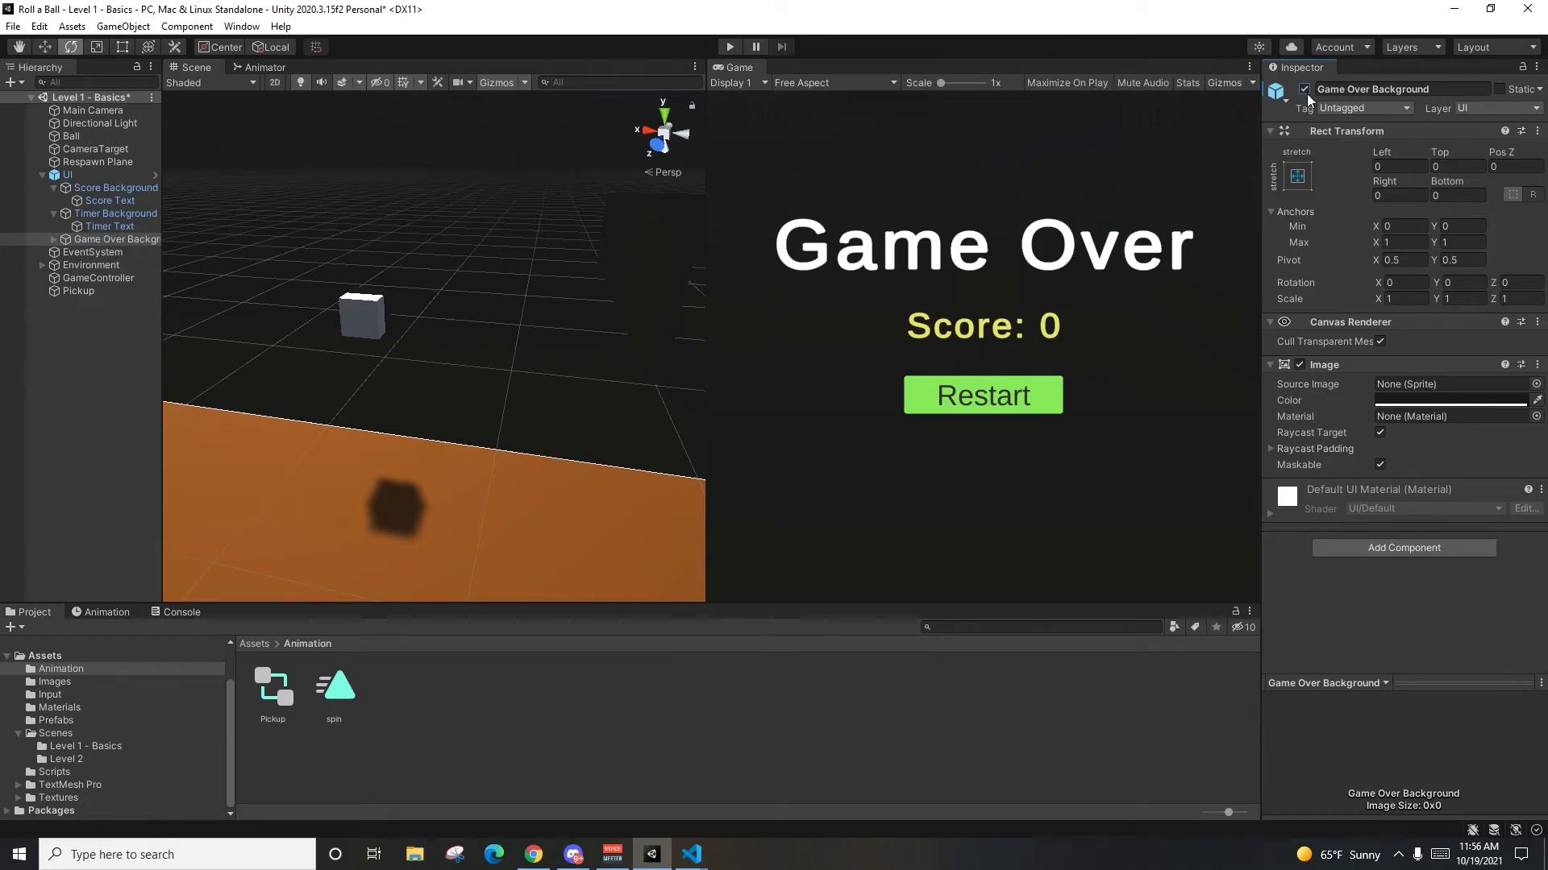
{"action": "left_click", "coordinate": [1304, 89]}
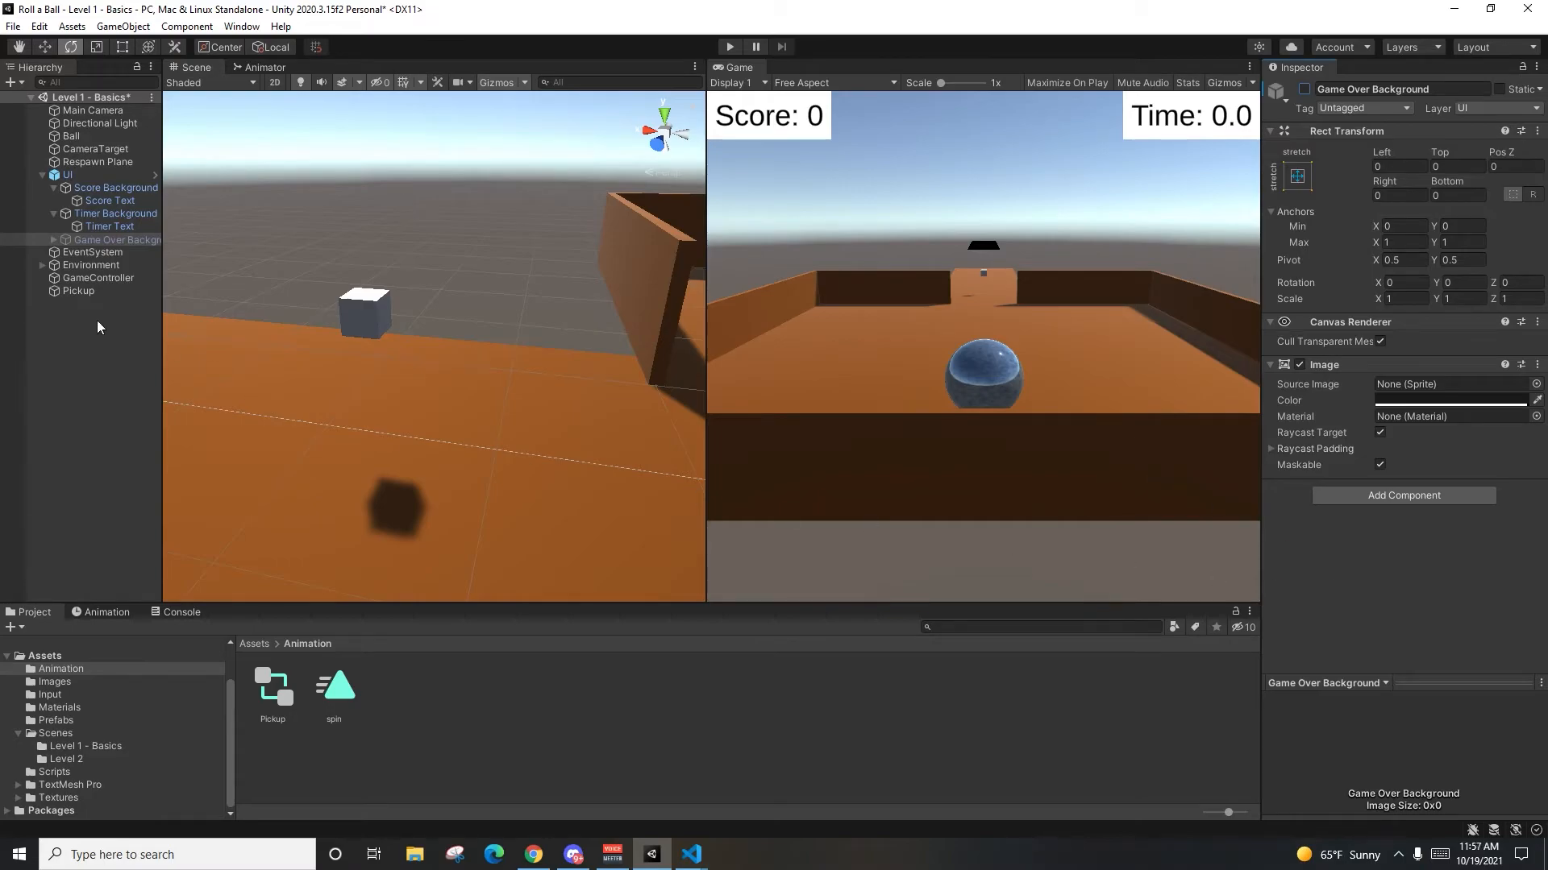
Step: Create a new script component named GameOver on GameController and open it in Visual Studio Code
{"action": "left_click", "coordinate": [98, 279]}
{"action": "left_click", "coordinate": [1441, 348]}
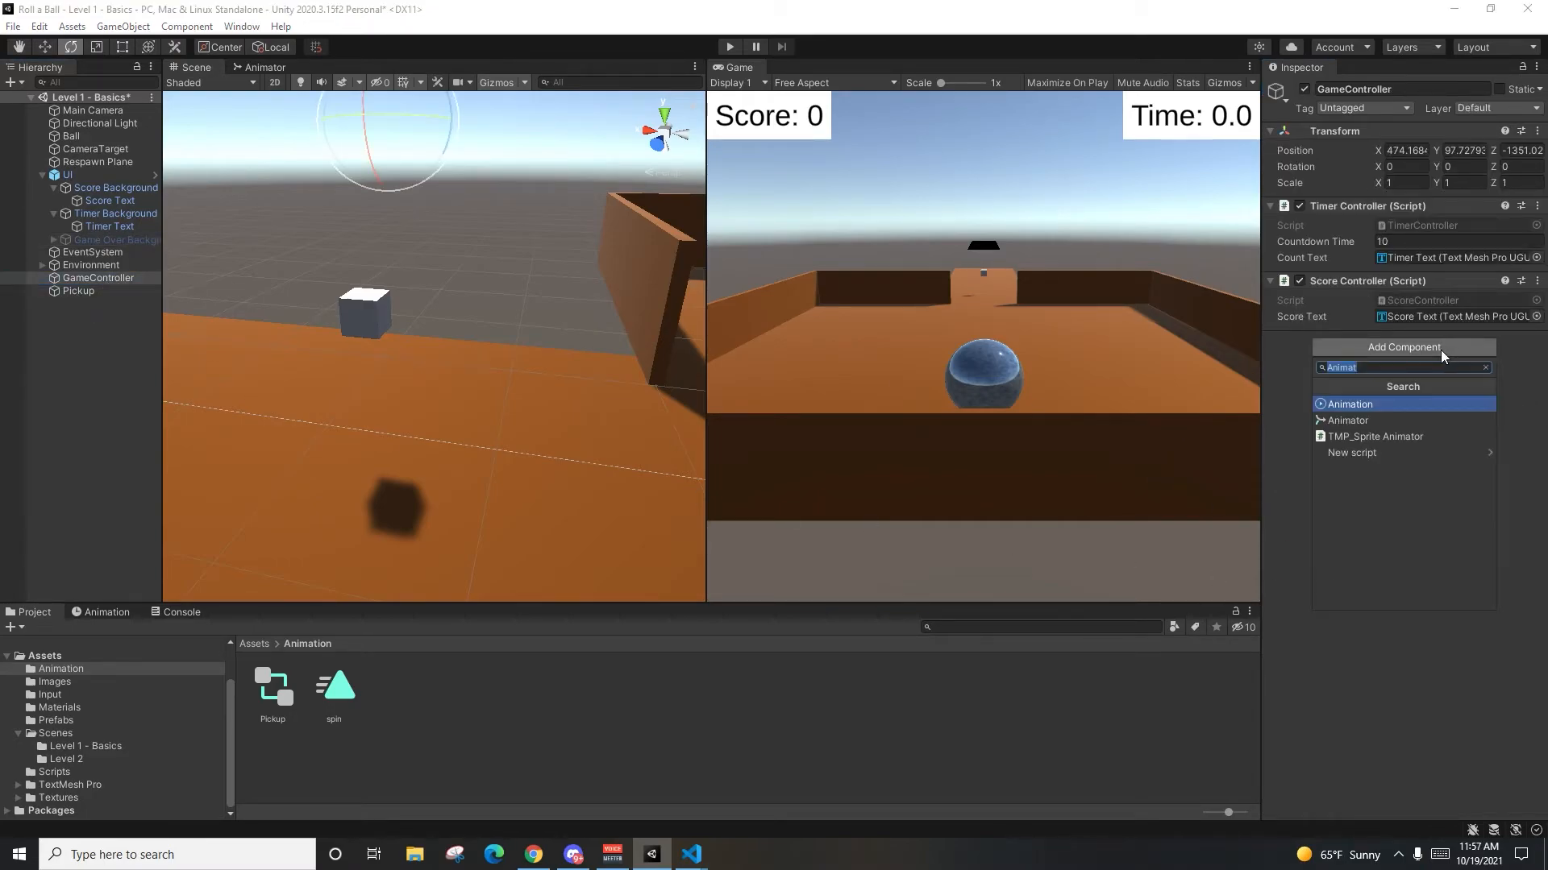
{"action": "type", "text": "GAmeOv"}
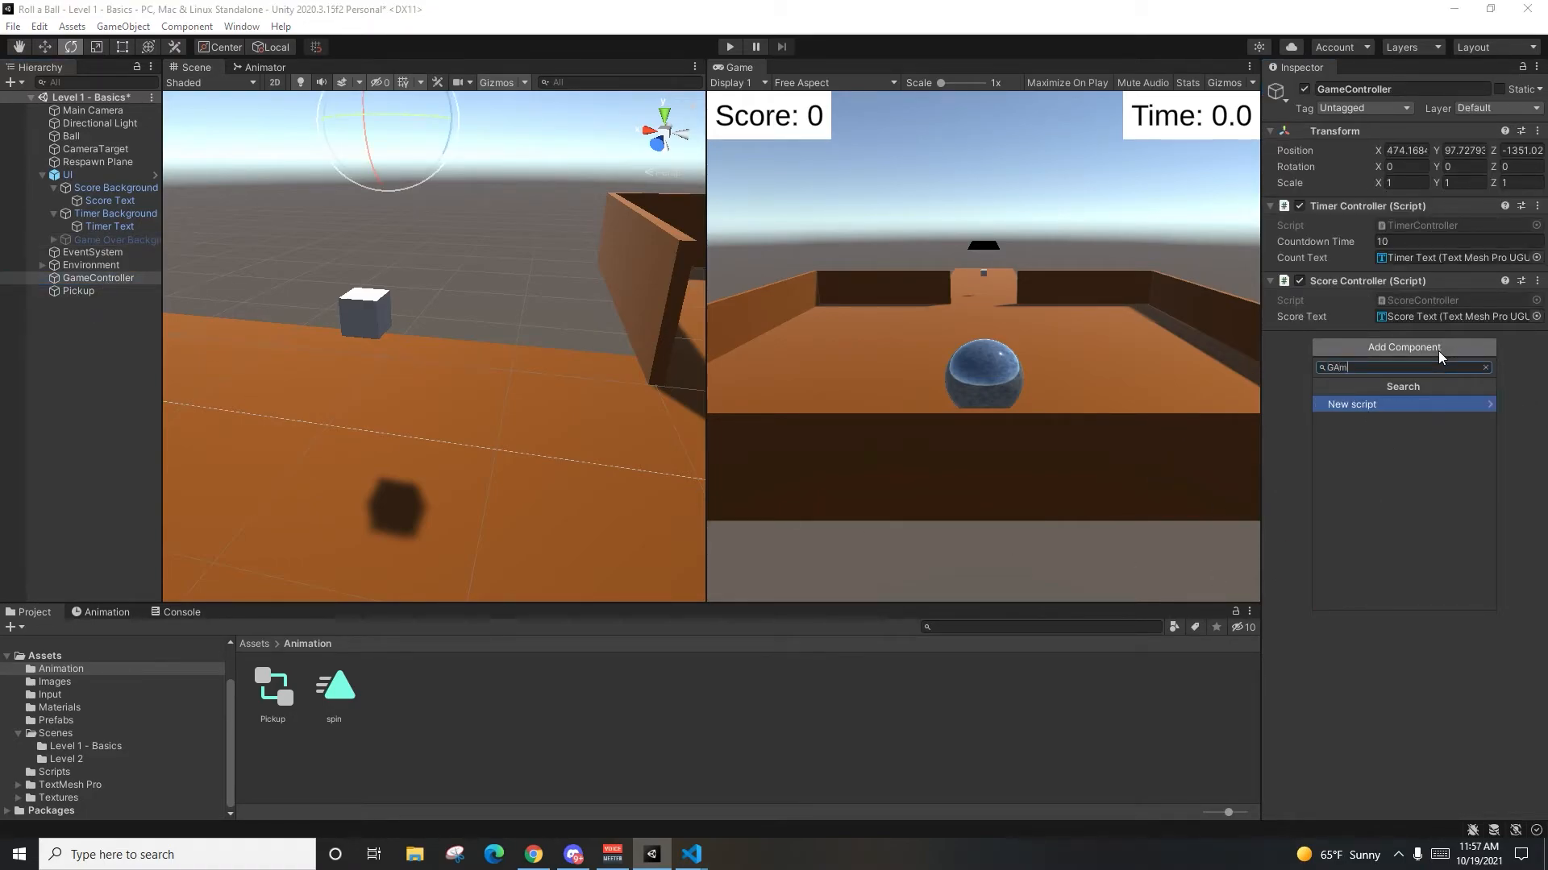
{"action": "key", "text": "BackSpace"}
{"action": "key", "text": "BackSpace"}
{"action": "key", "text": "BackSpace"}
{"action": "key", "text": "BackSpace"}
{"action": "key", "text": "BackSpace"}
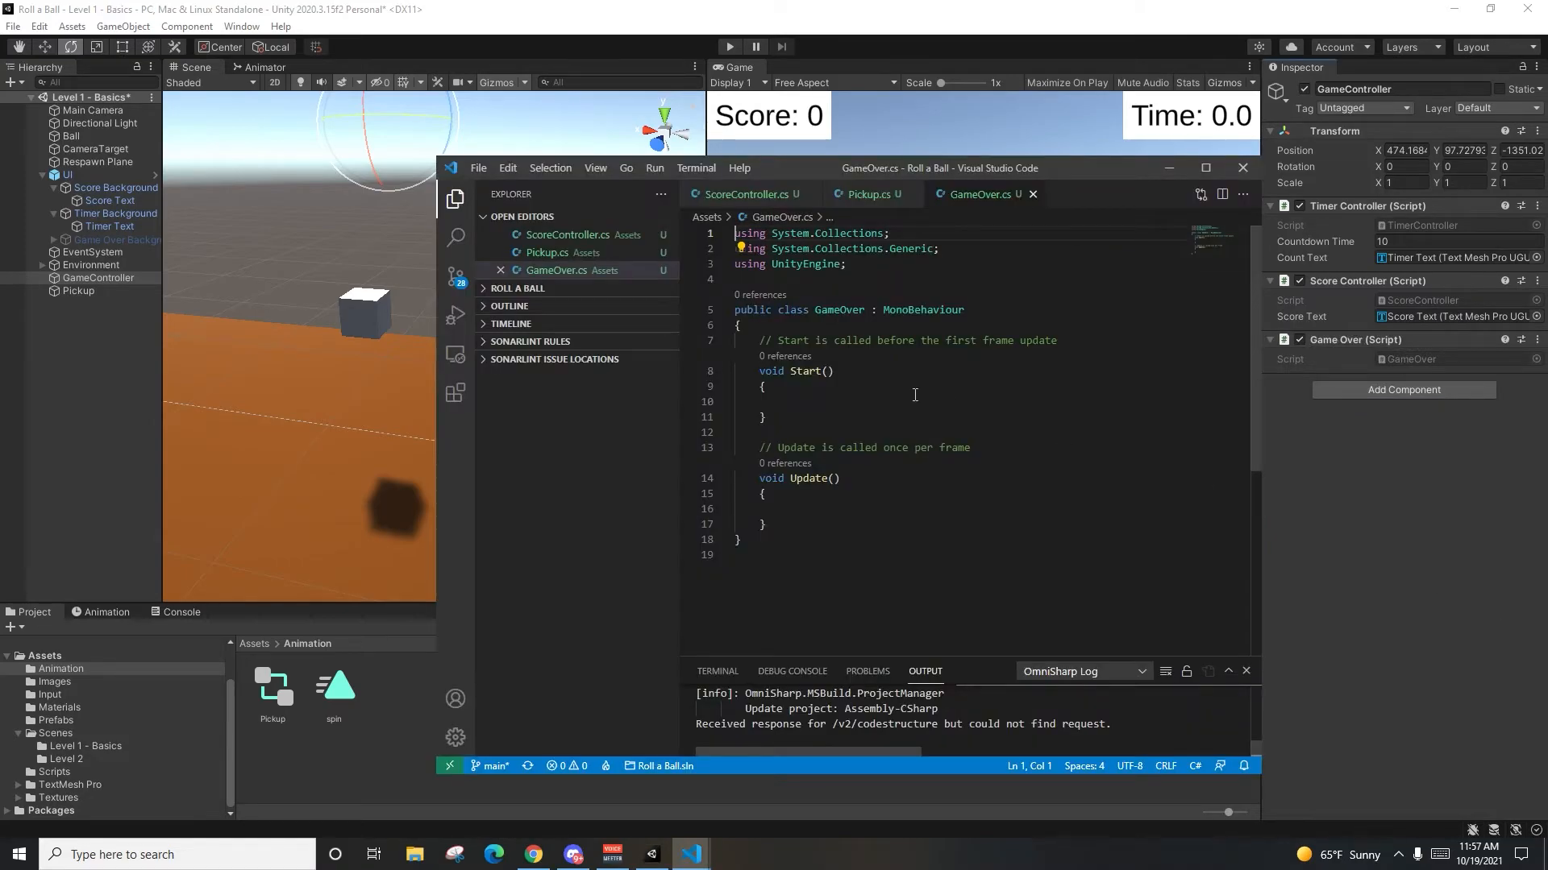
Step: Add using directives for TMPro and UnityEngine.SceneManagement below the UnityEngine import in GameOver.cs
{"action": "left_click", "coordinate": [895, 271]}
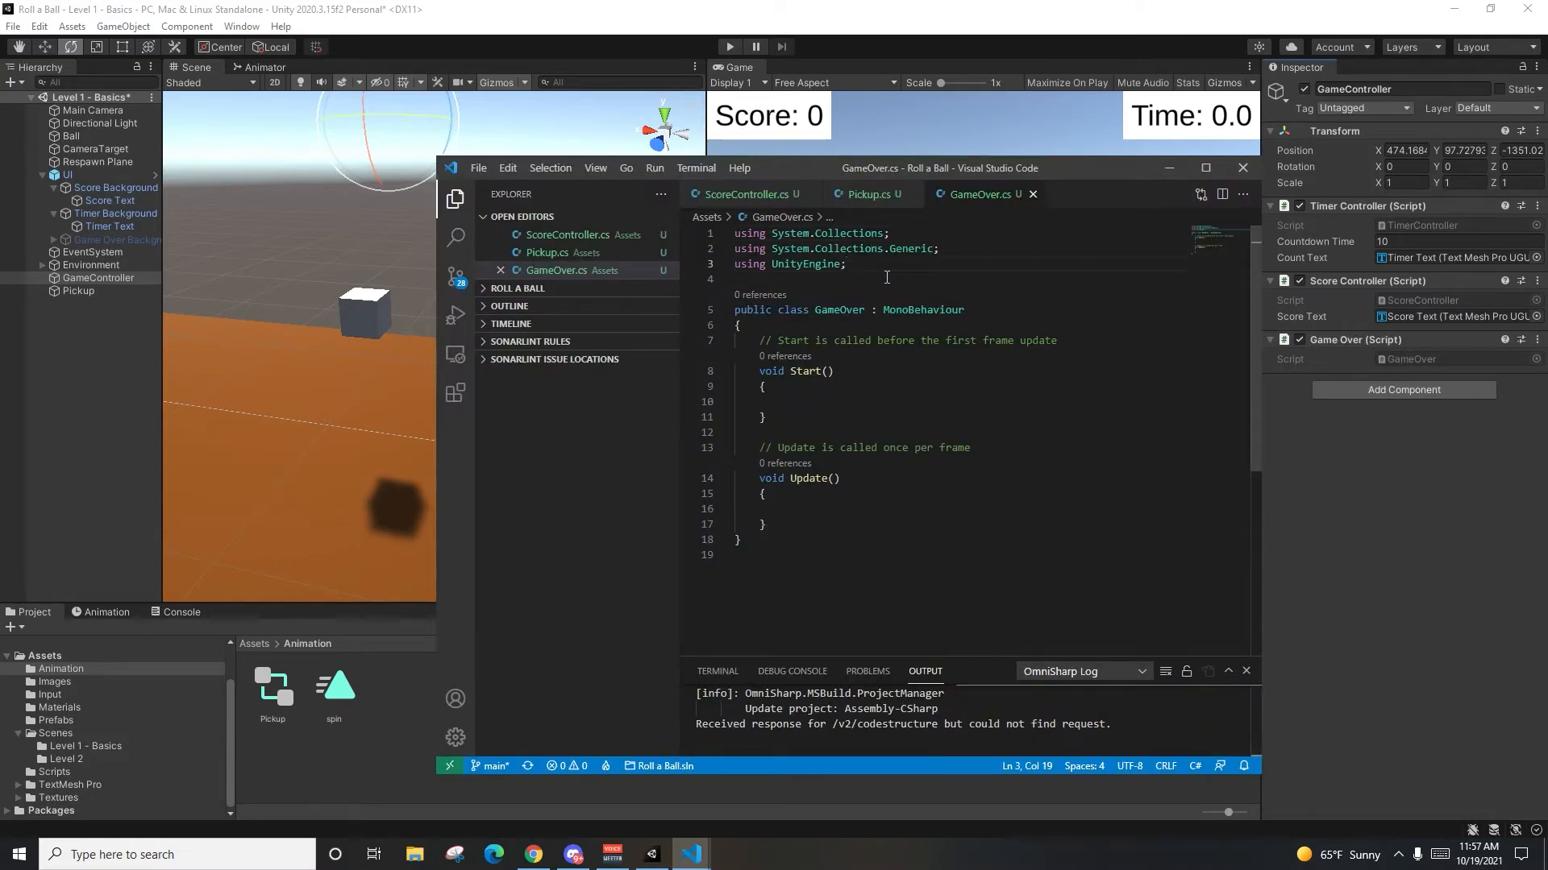
{"action": "key", "text": "Return"}
{"action": "type", "text": "using TM"}
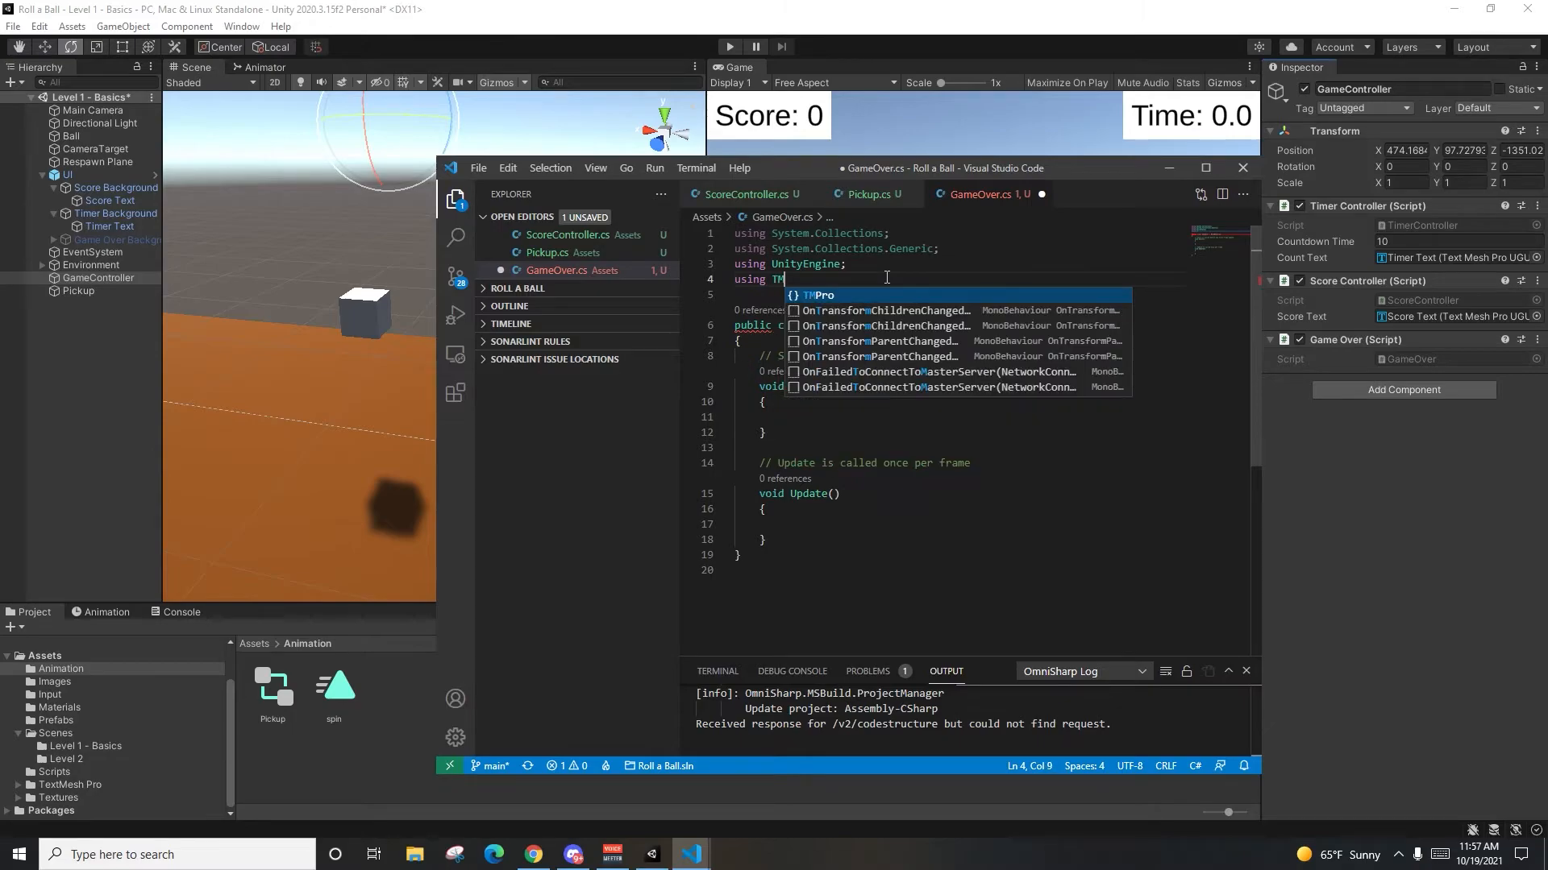
{"action": "key", "text": "Tab"}
{"action": "type", "text": ";"}
{"action": "key", "text": "Return"}
{"action": "type", "text": "using Unit"}
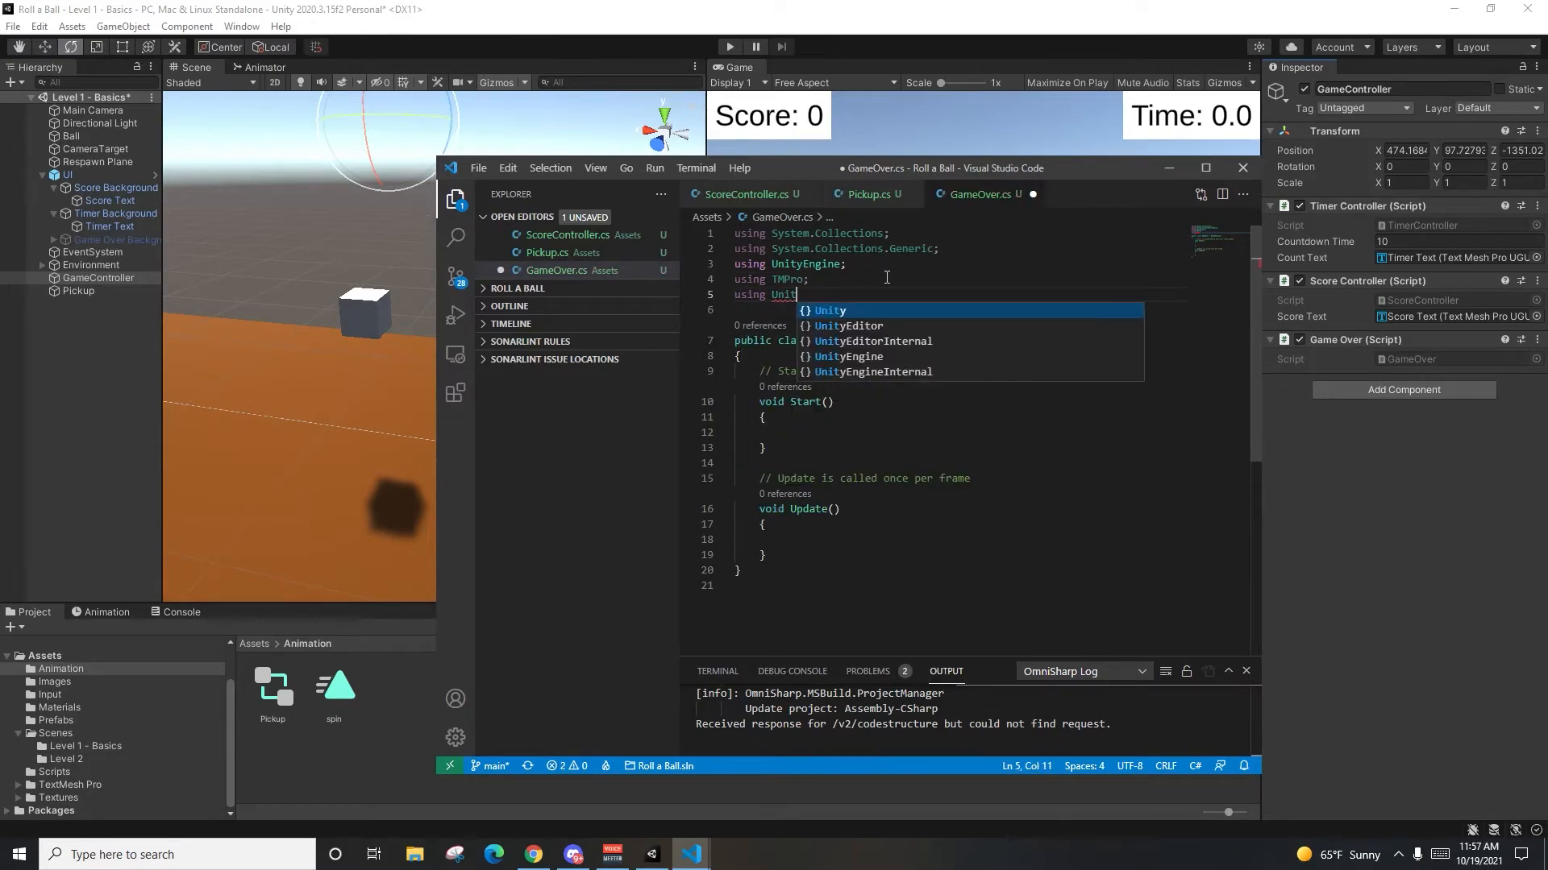
{"action": "type", "text": "yEngine.SceneManagement;"}
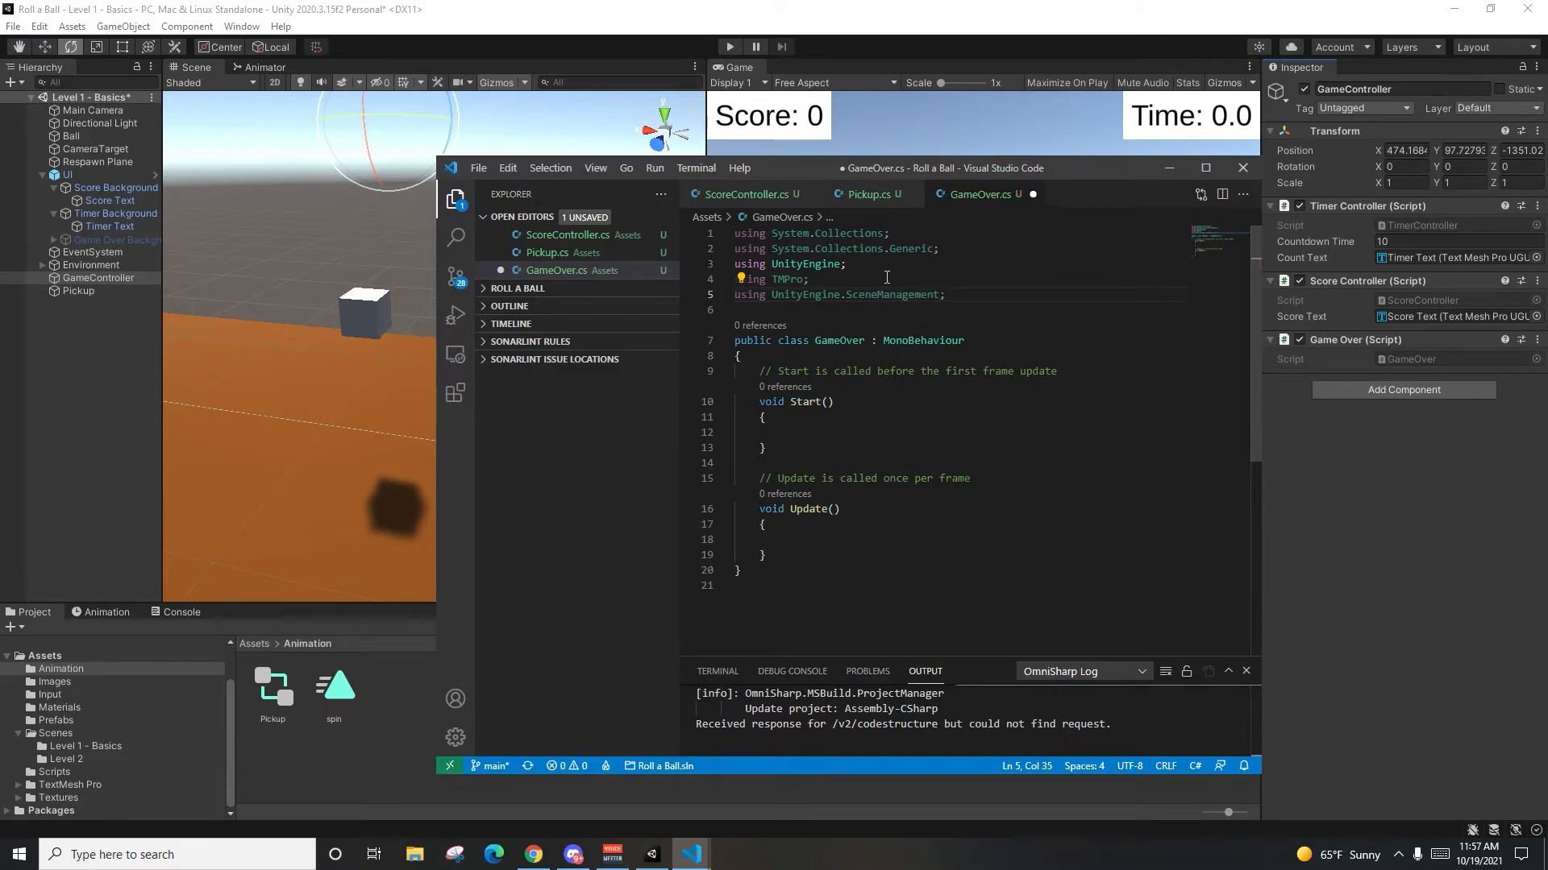
{"action": "left_click", "coordinate": [962, 300]}
Step: Delete the default Start and Update methods with their comments from the GameOver class
{"action": "left_click_drag", "start_coordinate": [854, 167], "coordinate": [819, 206]}
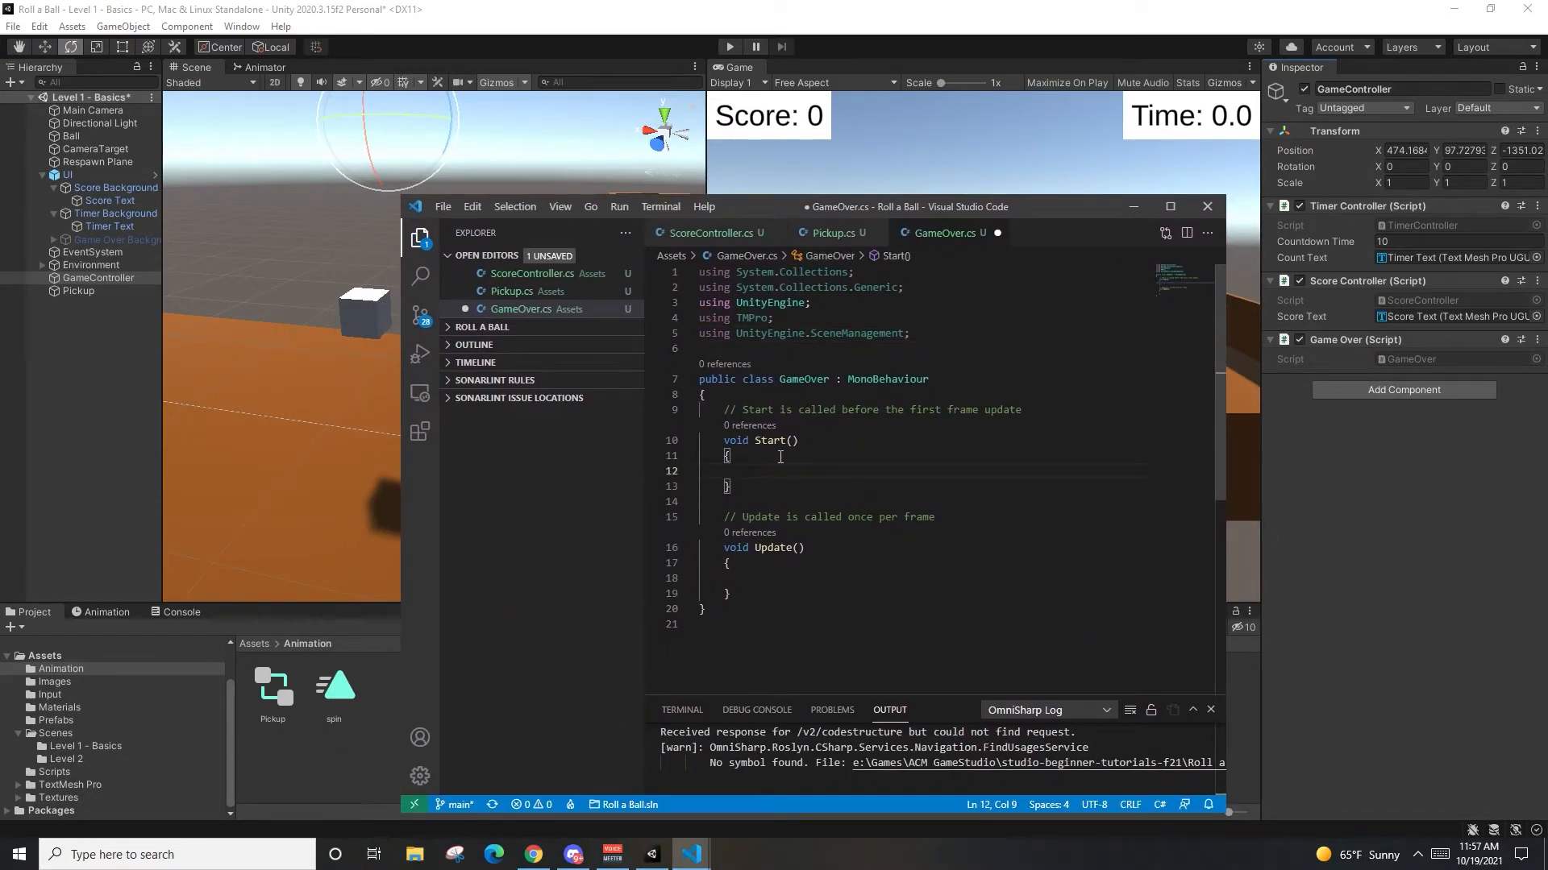
{"action": "left_click_drag", "start_coordinate": [724, 411], "coordinate": [793, 600]}
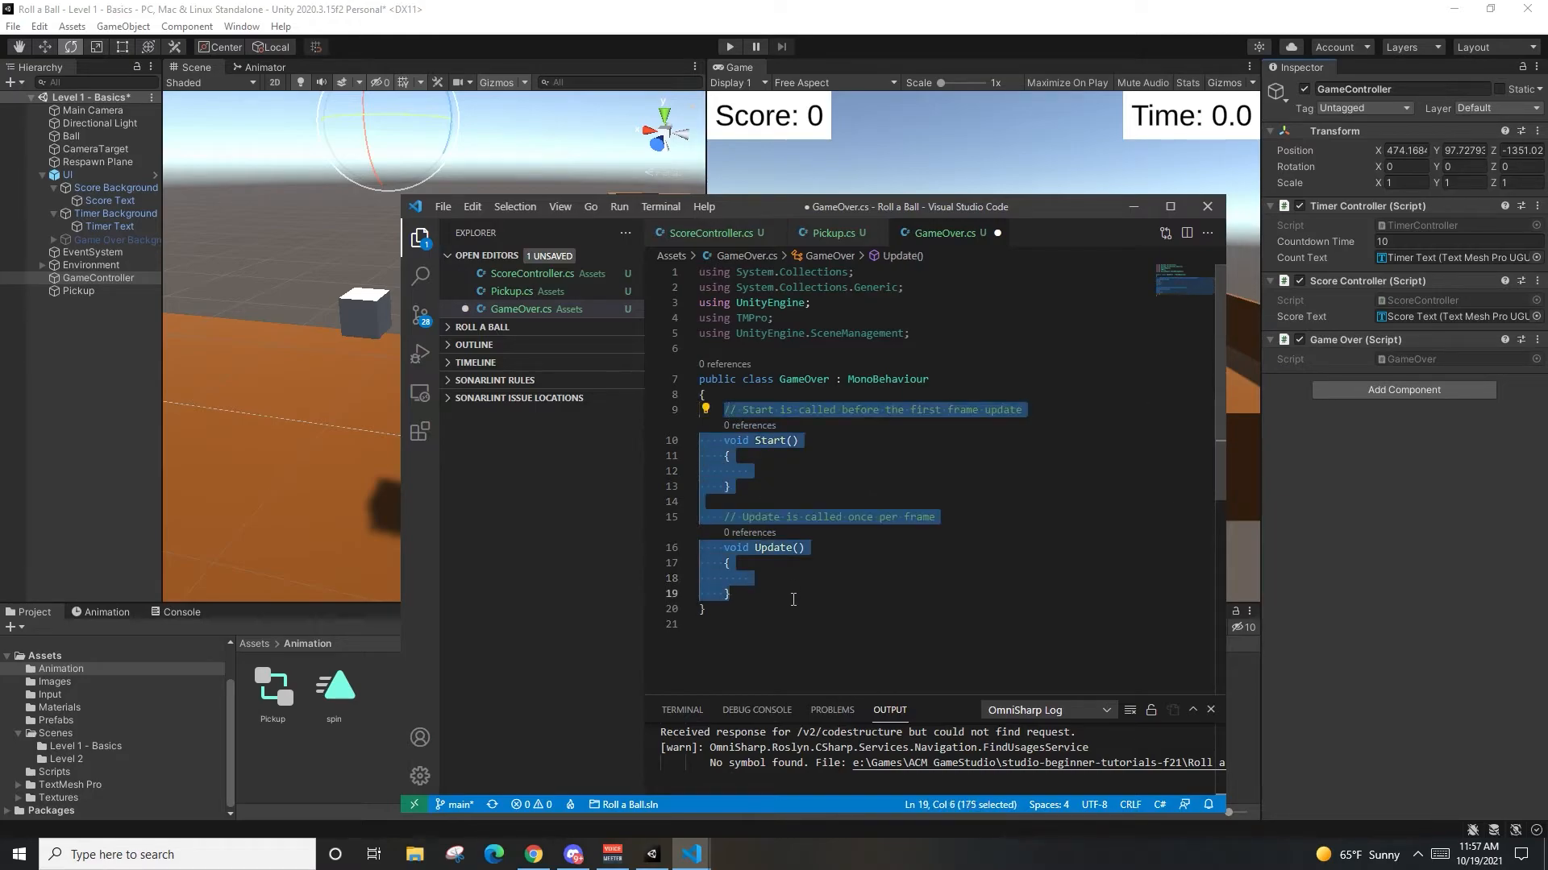
{"action": "key", "text": "BackSpace"}
Step: Declare a public TextMeshProUGUI field scoreText and a public GameObject field gameOverBG in the GameOver class
{"action": "type", "text": "public Textmes"}
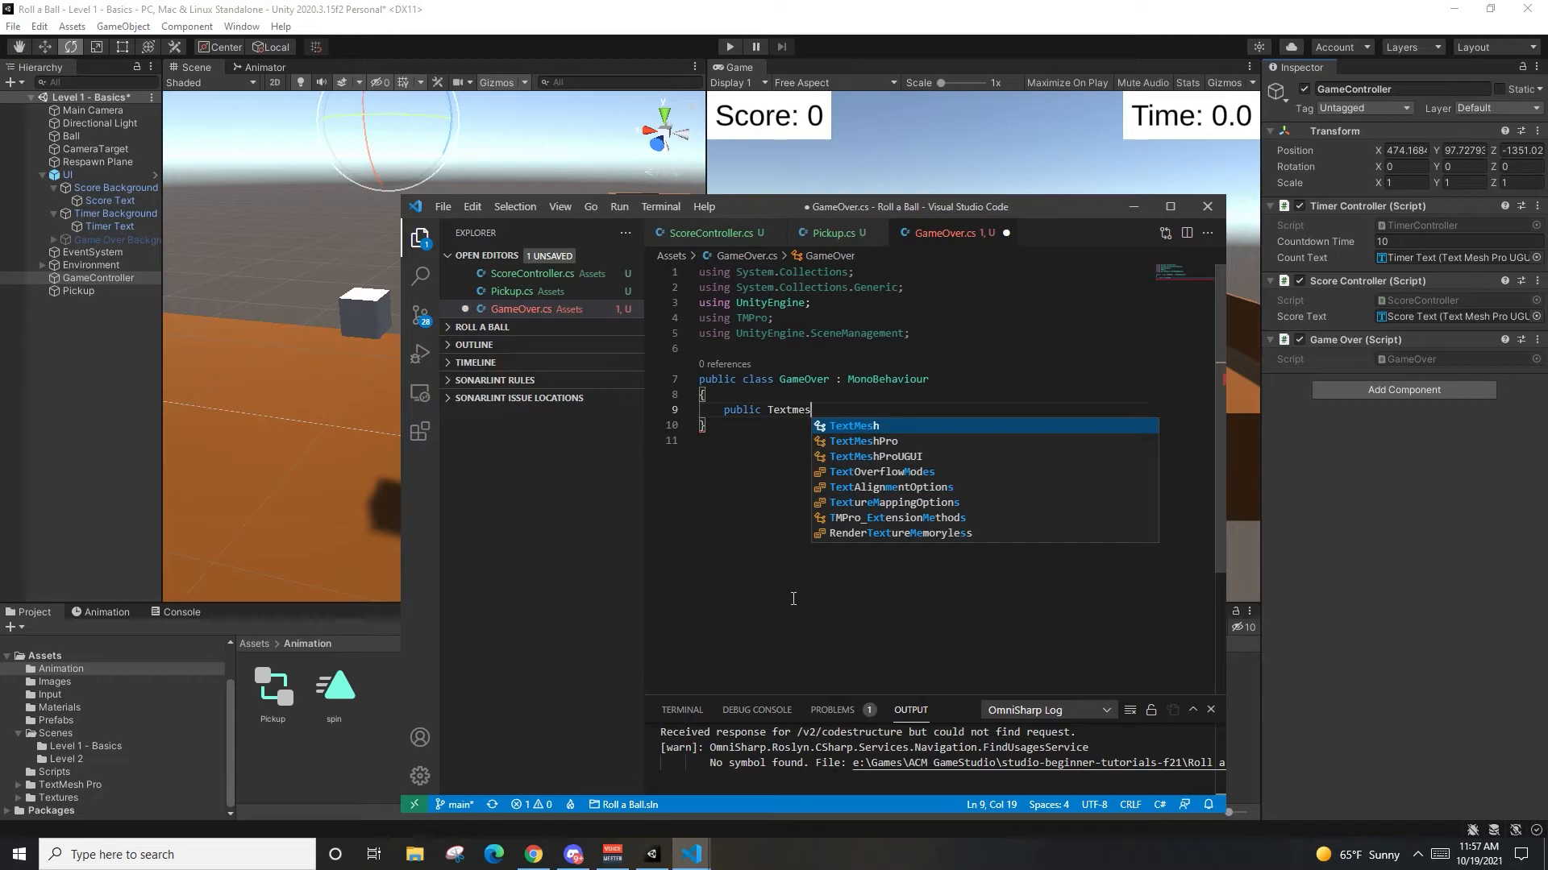
{"action": "type", "text": "hProUGUI"}
{"action": "key", "text": "Down"}
{"action": "key", "text": "Return"}
{"action": "type", "text": "scoreText;"}
{"action": "key", "text": "Return"}
{"action": "type", "text": "public Gam"}
{"action": "key", "text": "Return"}
{"action": "type", "text": "gameOver"}
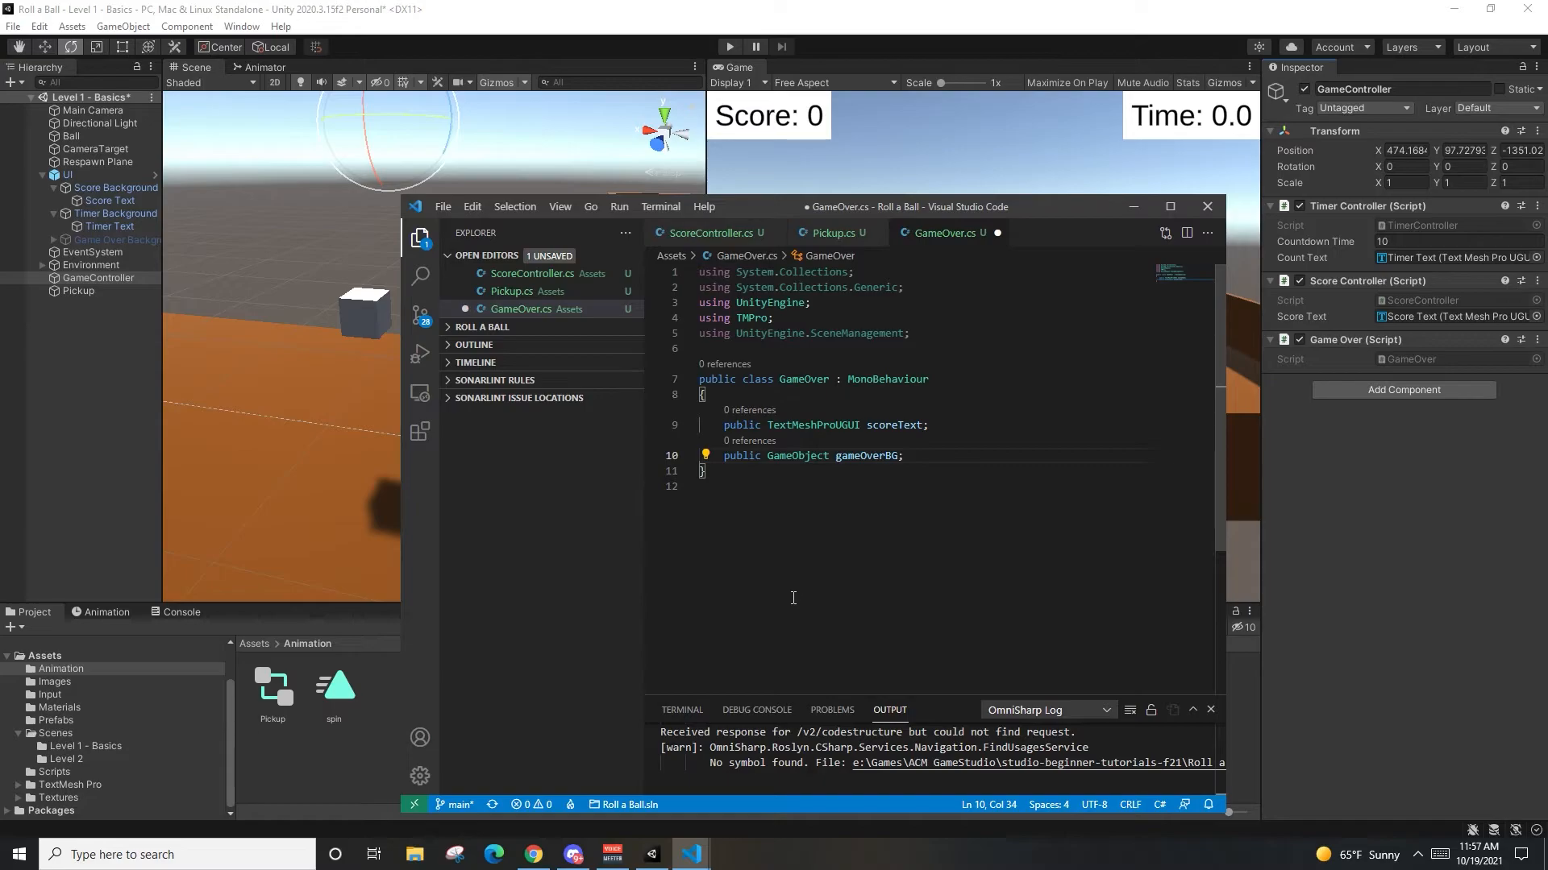
{"action": "type", "text": "BG;"}
Step: Add a public void method DisplayFinalScore(int score) with an empty body below the fields of the GameOver class
{"action": "key", "text": "Return"}
{"action": "type", "text": "public void Displayfinal"}
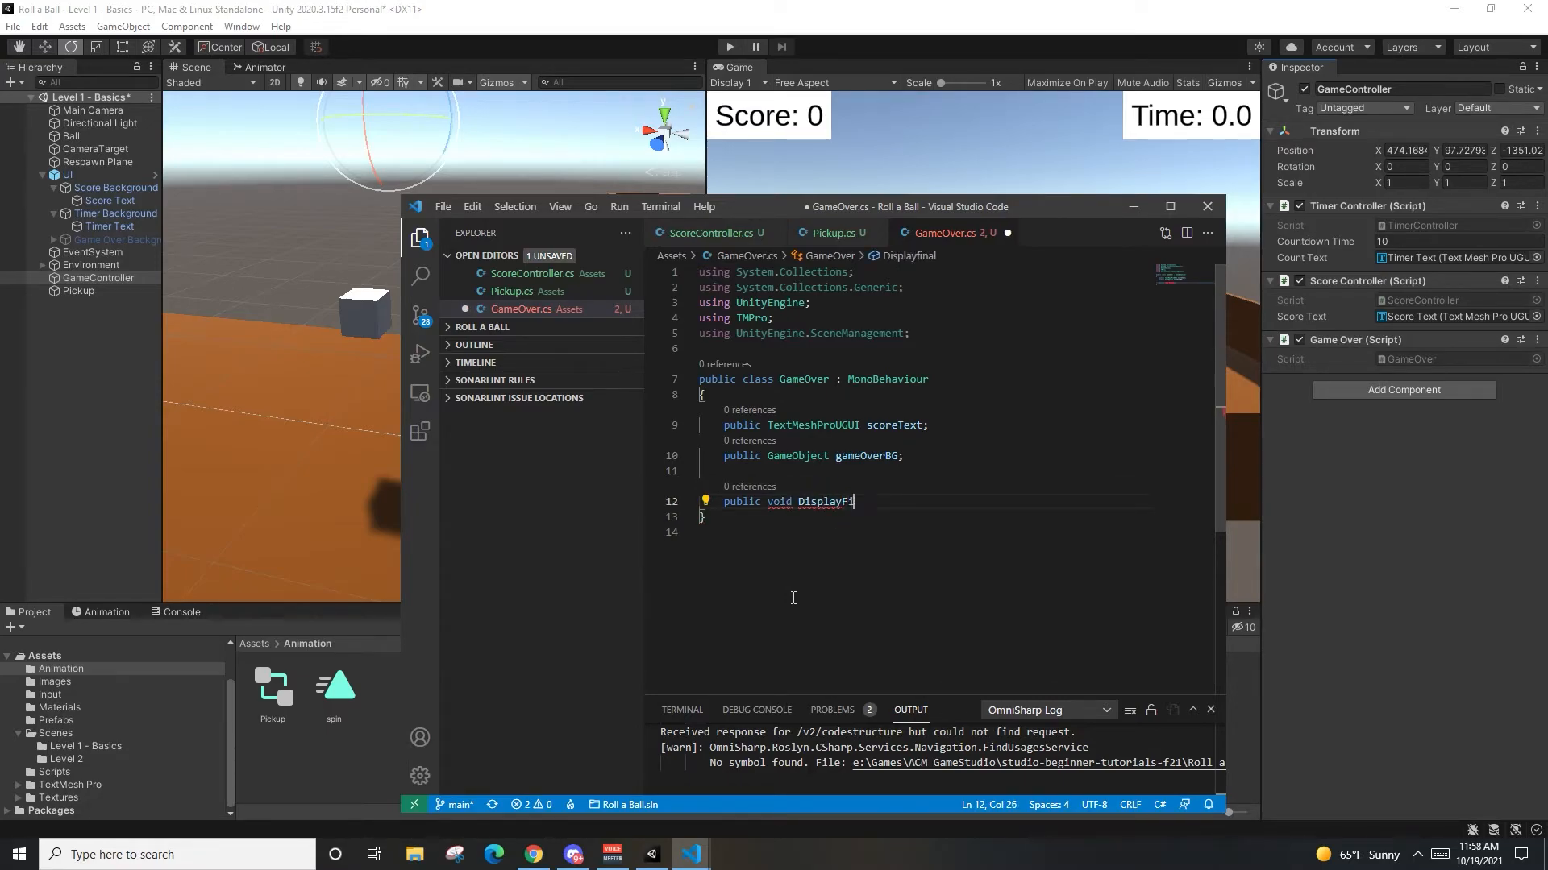
{"action": "type", "text": "Score(int score)"}
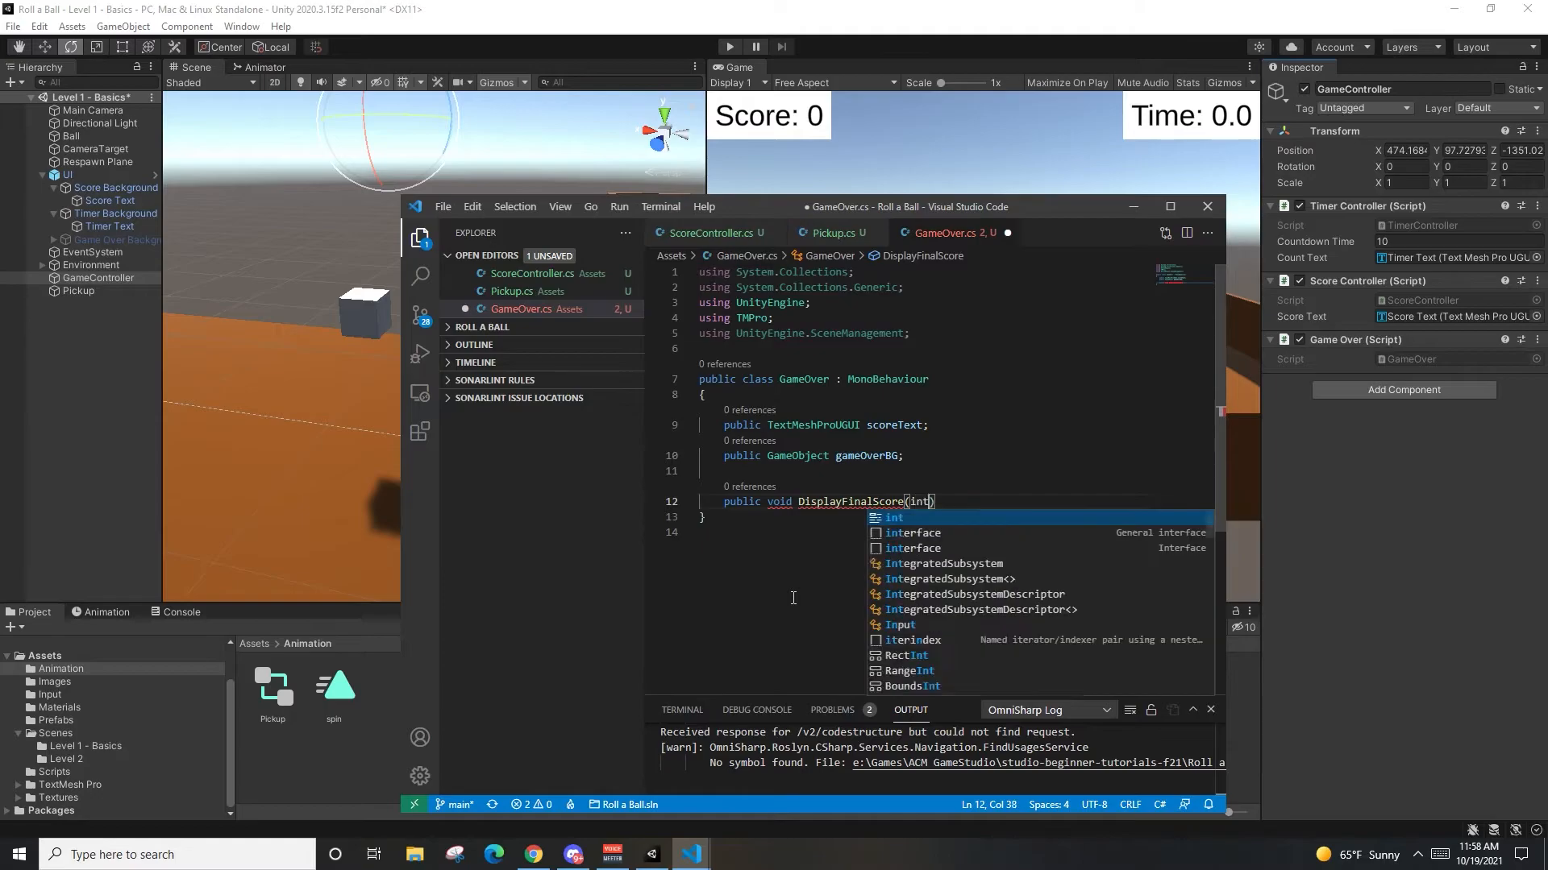
{"action": "key", "text": "Escape"}
{"action": "key", "text": "Return"}
{"action": "type", "text": "{"}
{"action": "key", "text": "Return"}
Step: In DisplayFinalScore, activate the game over background with gameOverBG.SetActive(true);
{"action": "type", "text": "g"}
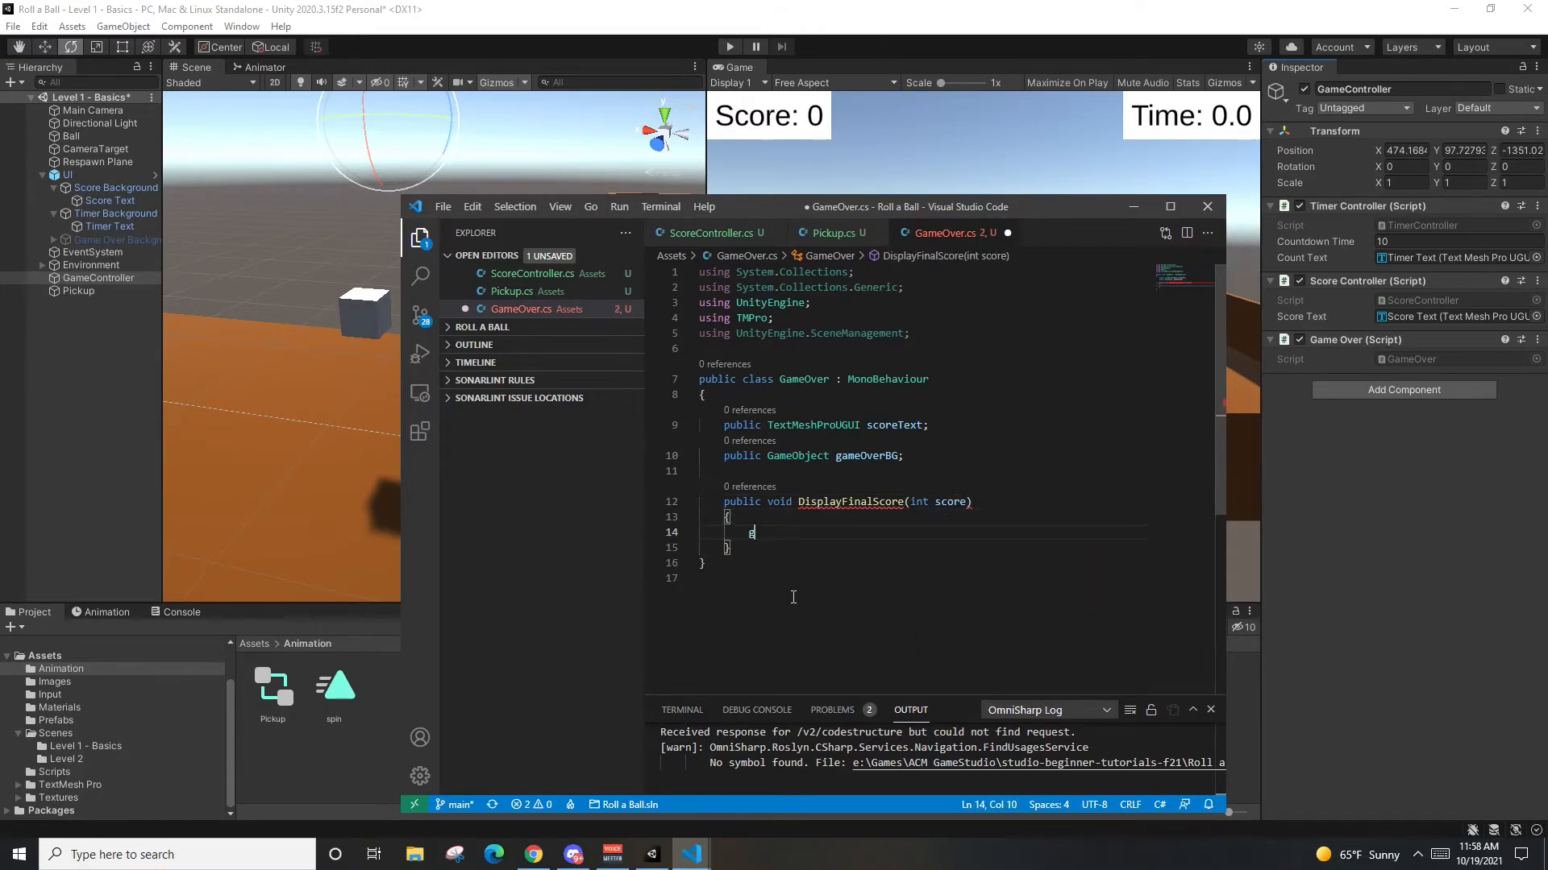
{"action": "type", "text": "ameOverBG.set"}
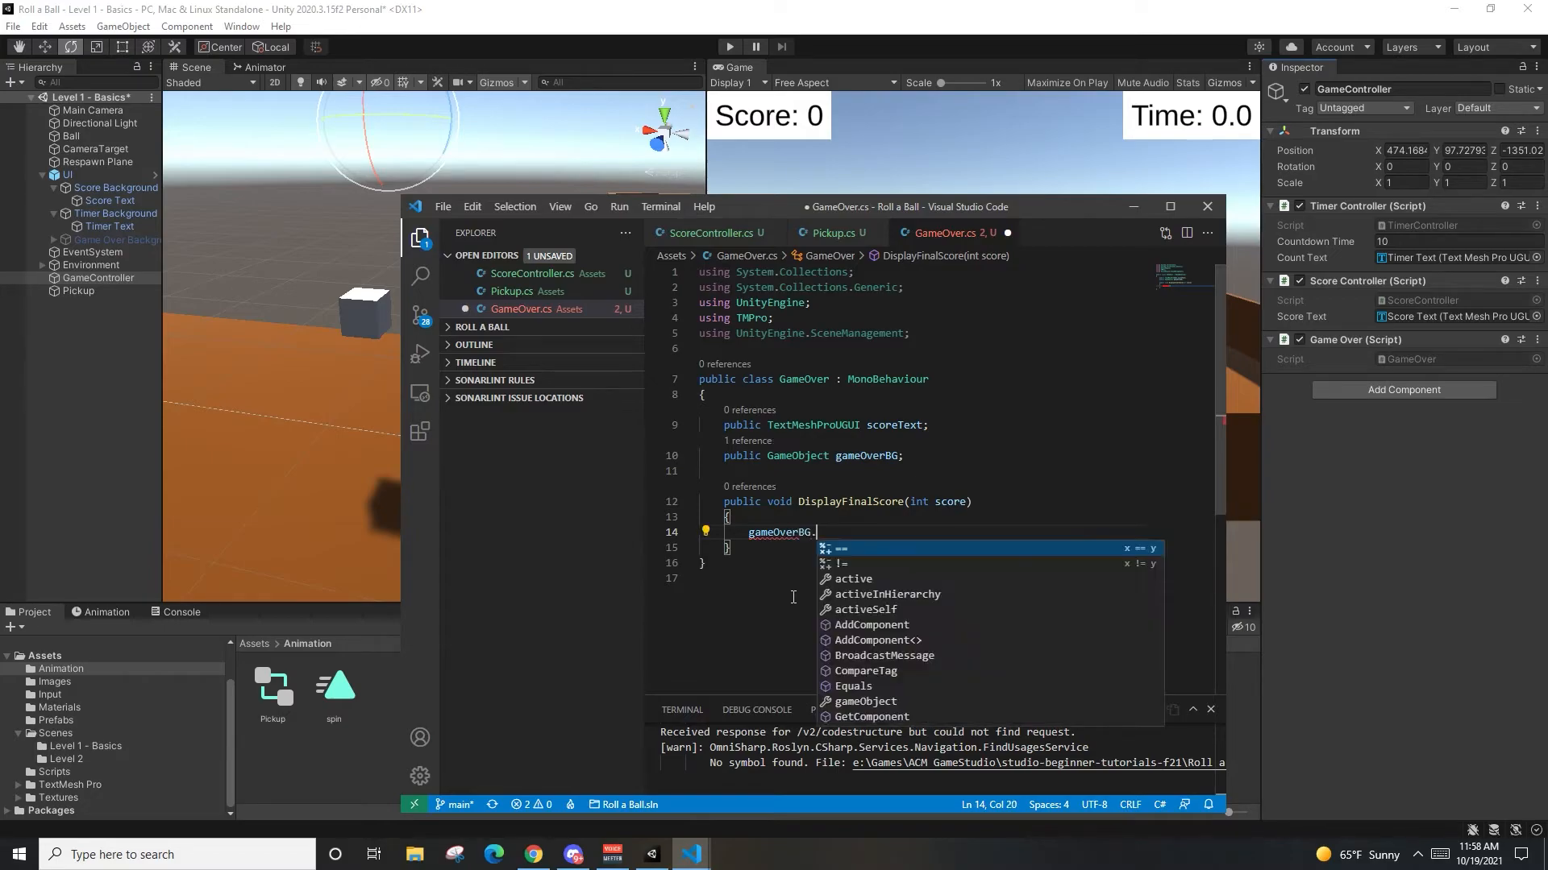
{"action": "key", "text": "Tab"}
{"action": "type", "text": "("}
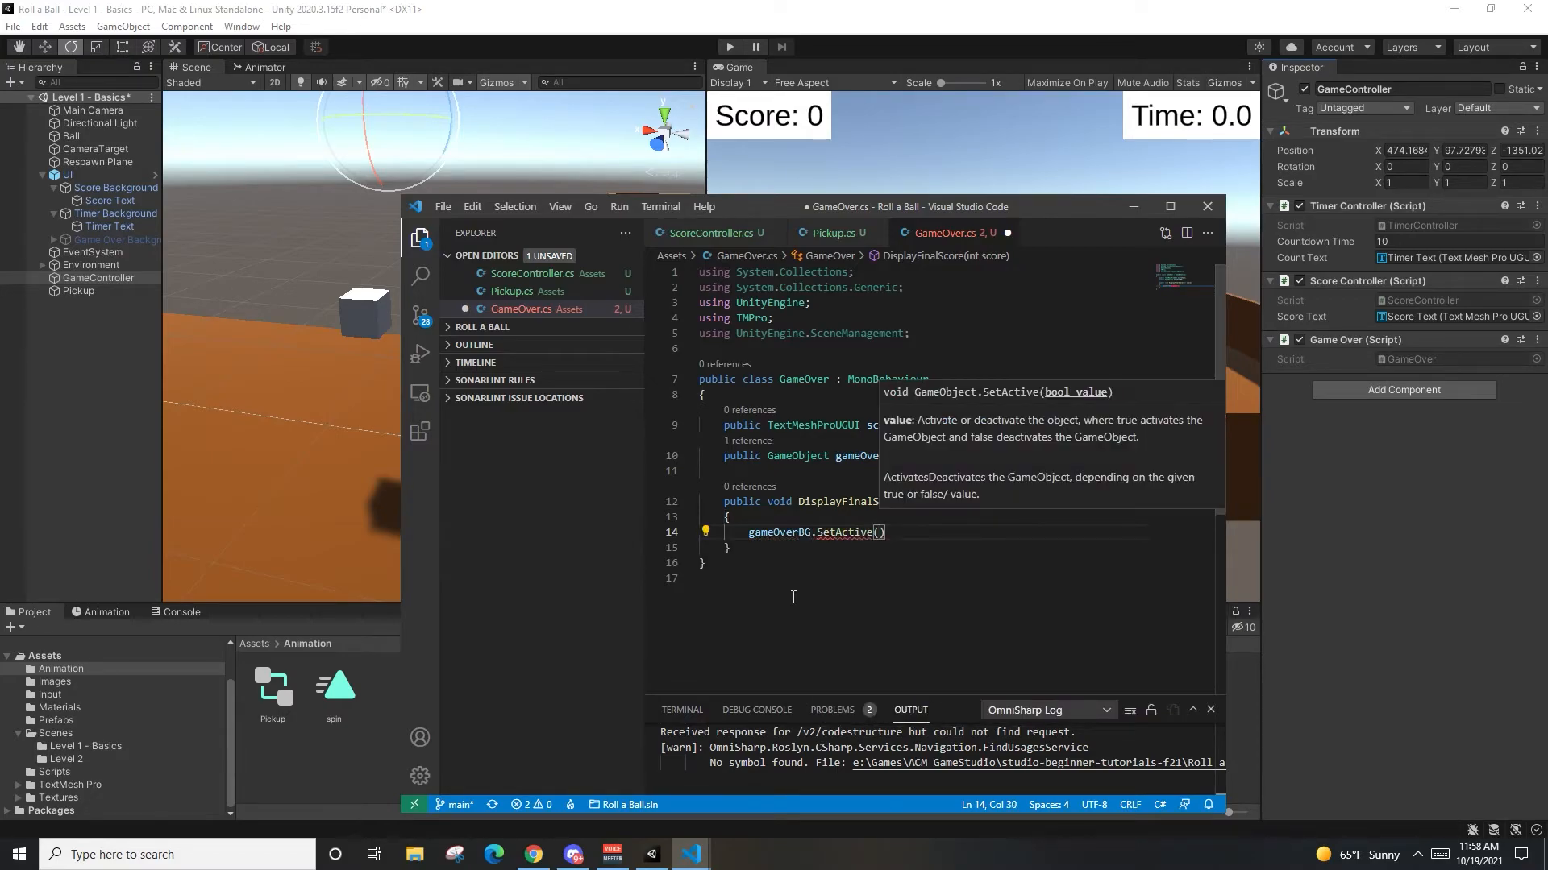
{"action": "type", "text": "true);"}
Step: Below the SetActive call, set scoreText.text to string.Format("Score: {0}", score.ToString()); and save GameOver.cs
{"action": "key", "text": "Return"}
{"action": "type", "text": "scoreText.te"}
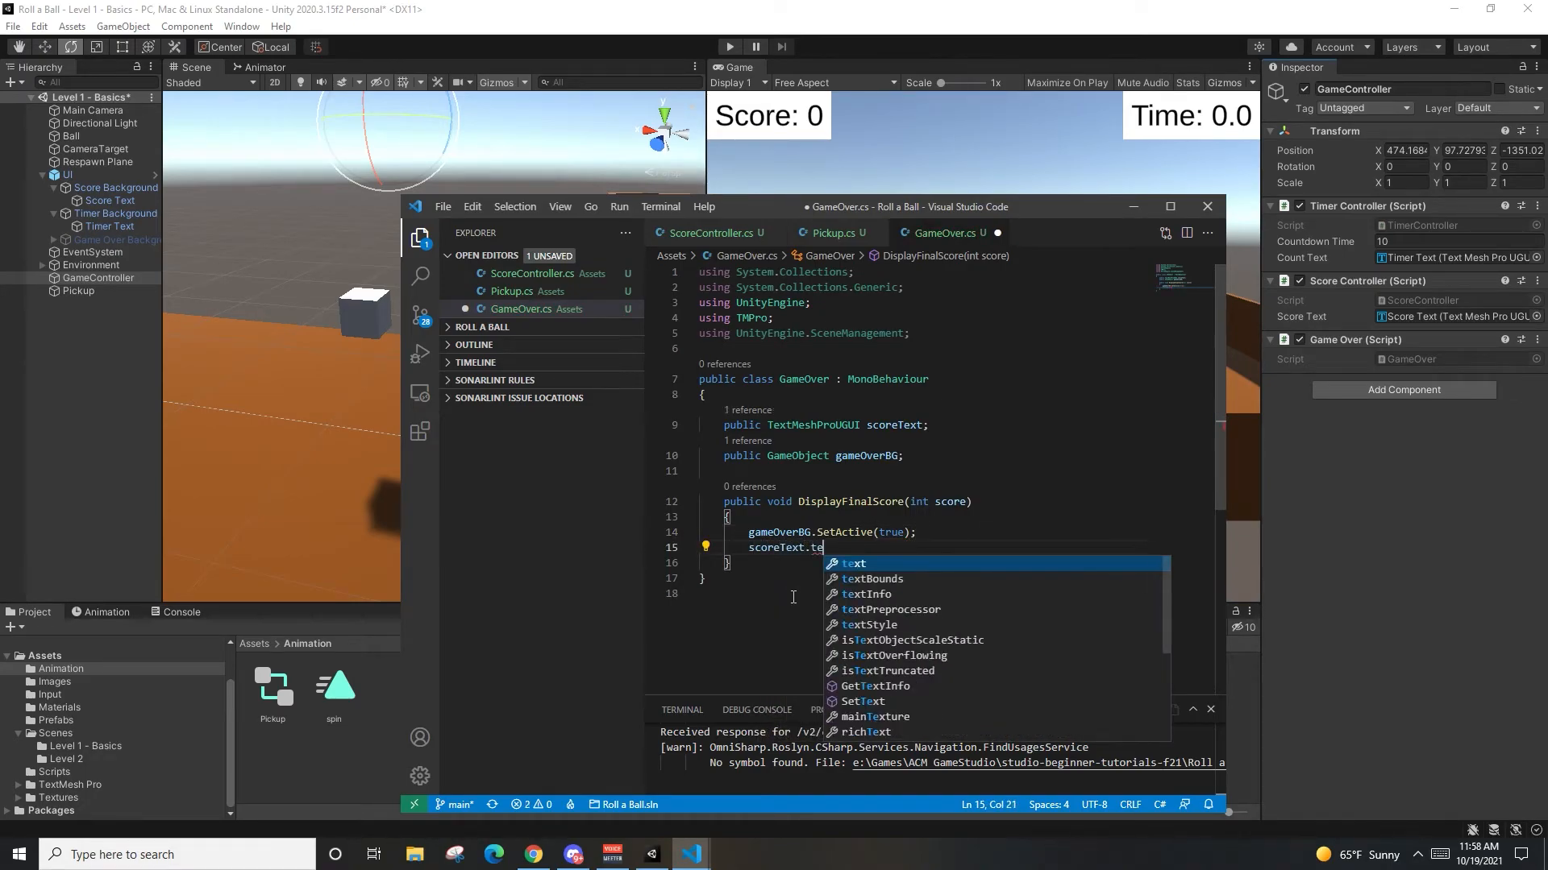
{"action": "type", "text": "xt = strin"}
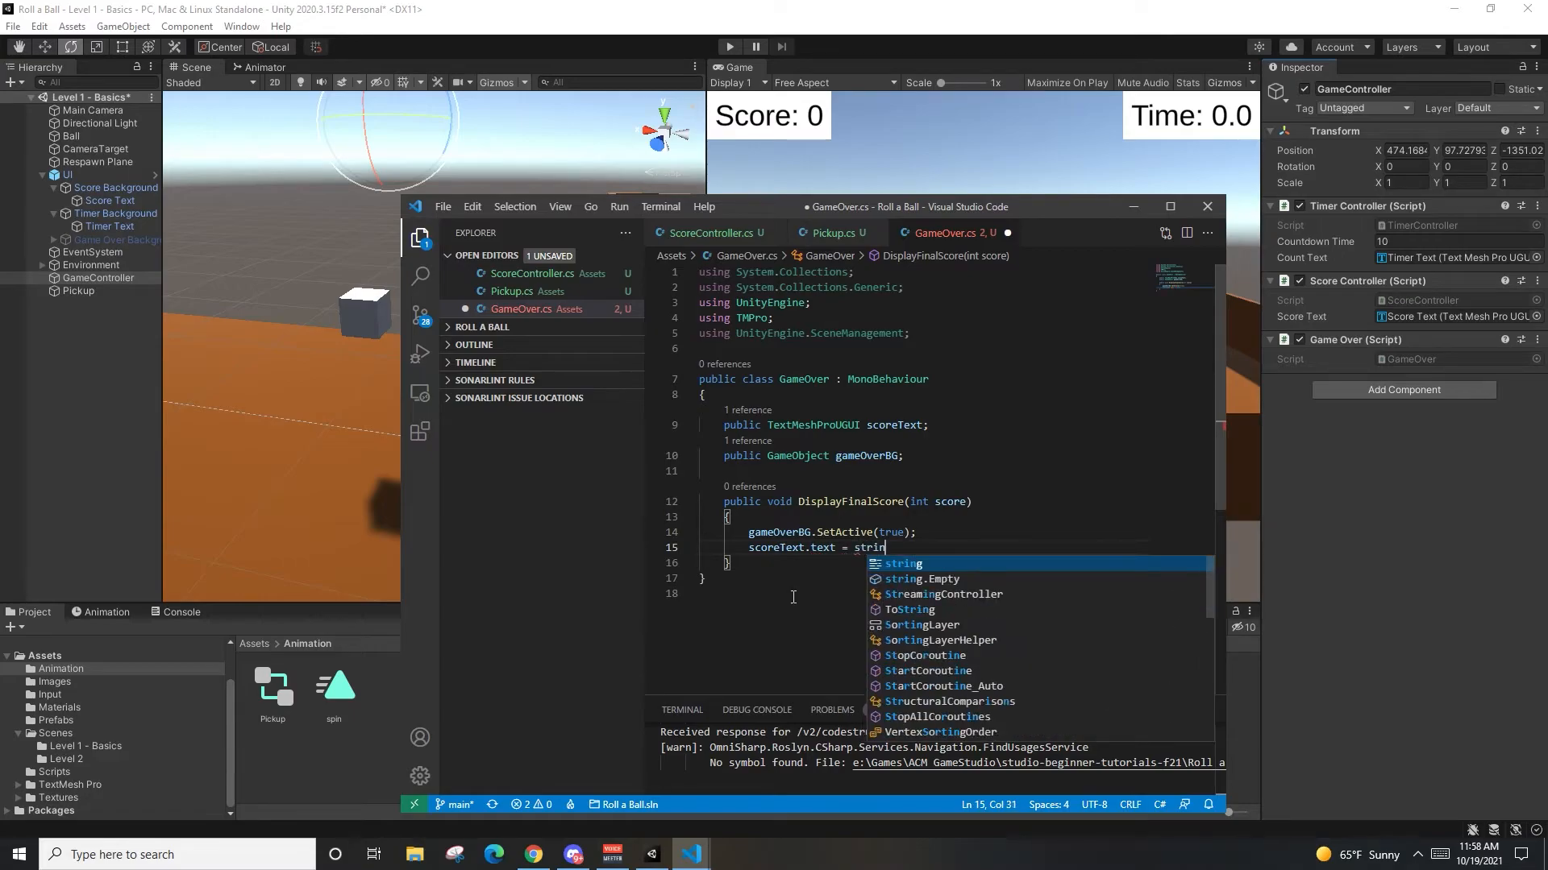
{"action": "type", "text": "g.Format(\"Score"}
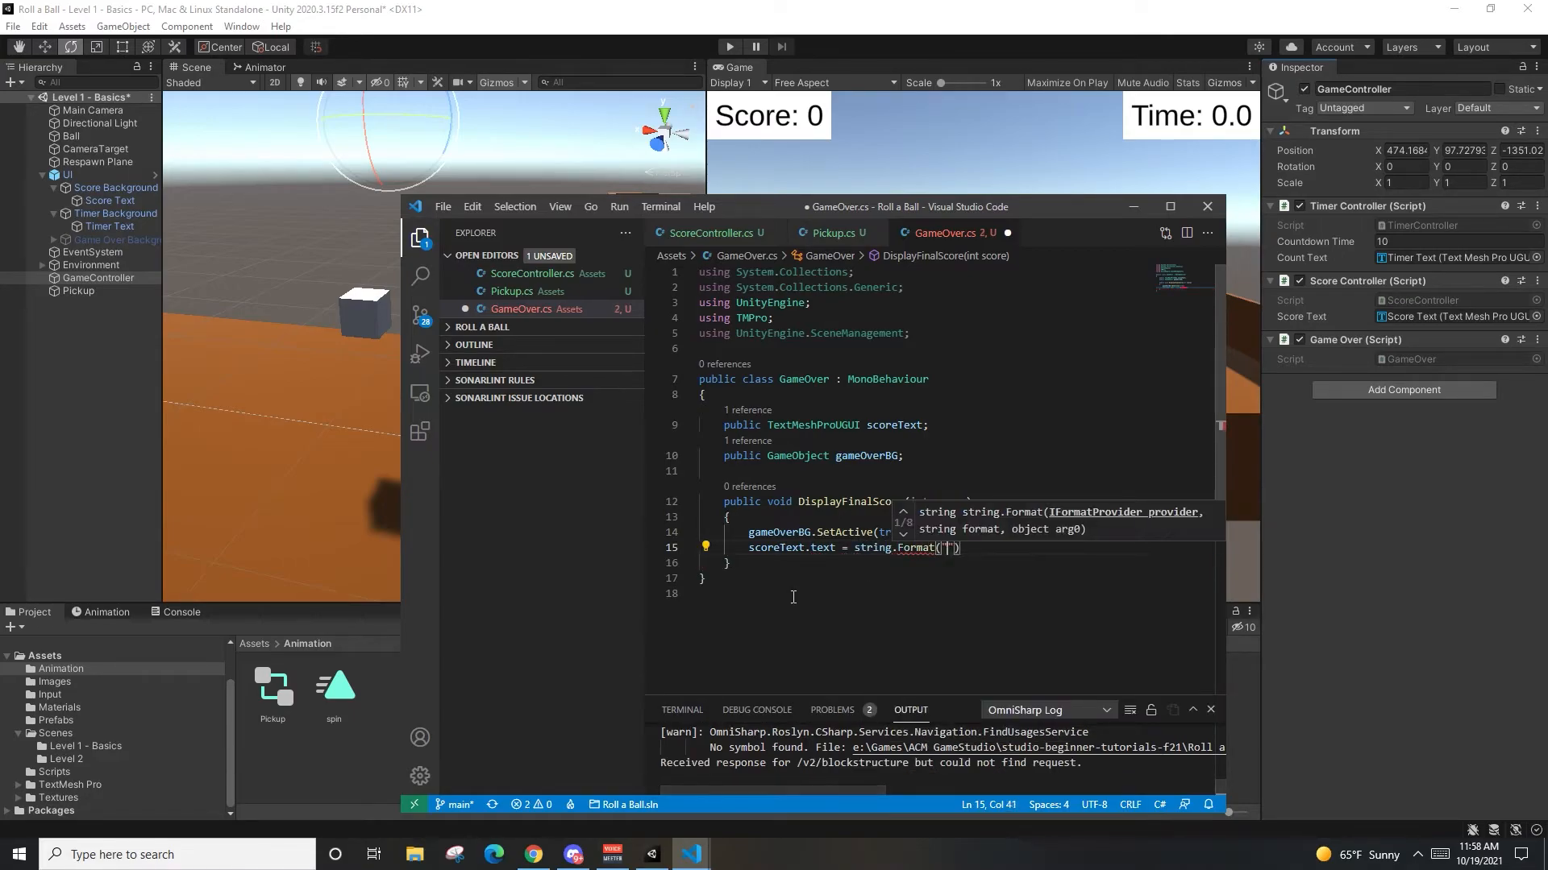
{"action": "type", "text": ": {0"}
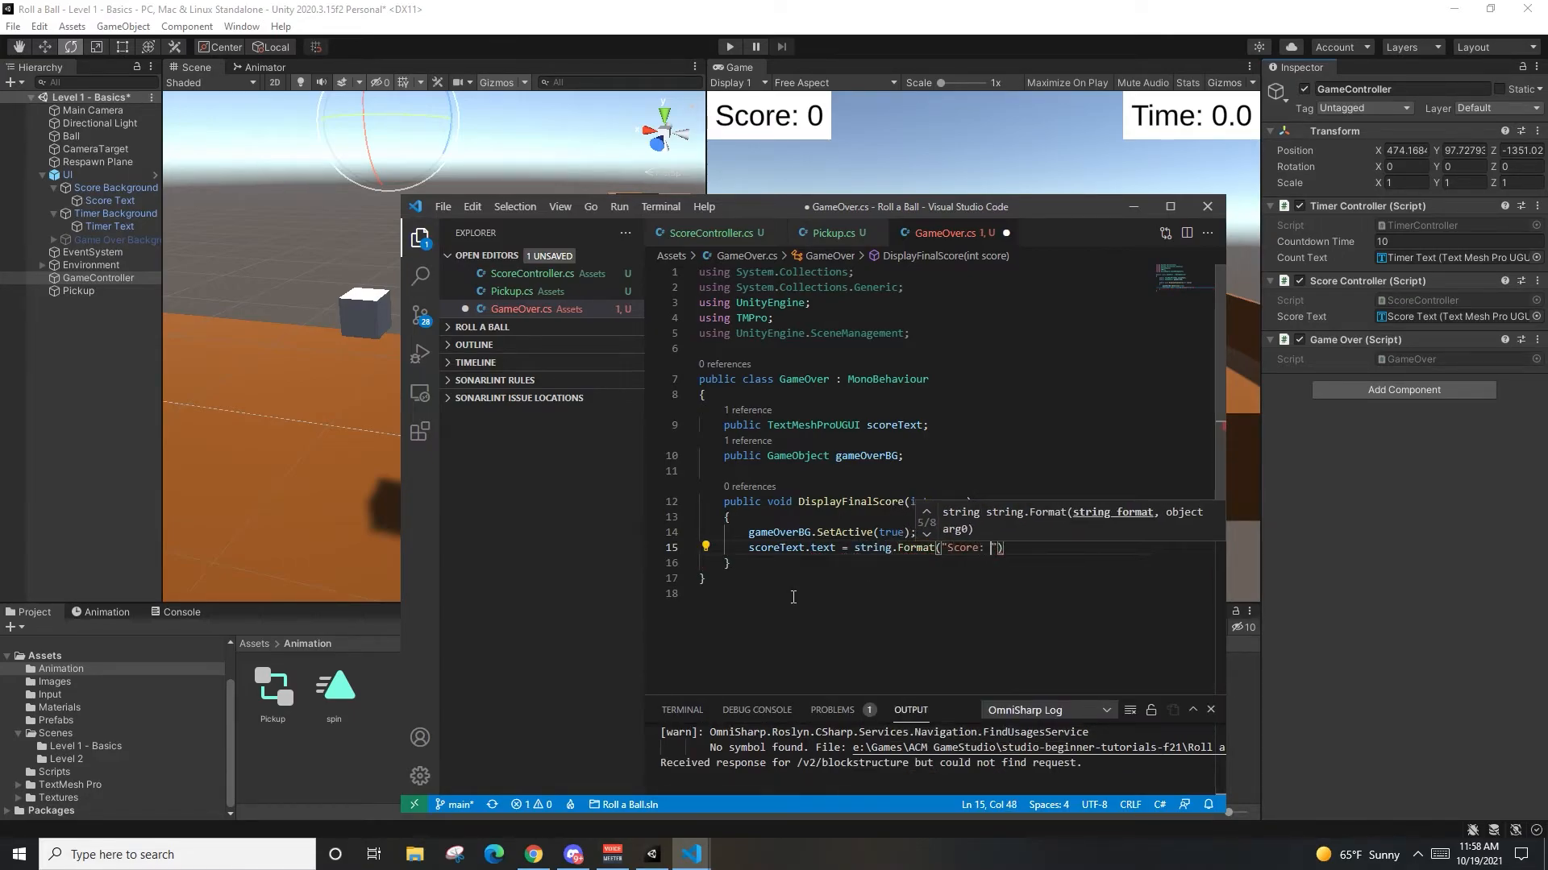
{"action": "type", "text": ", score.ToStrin"}
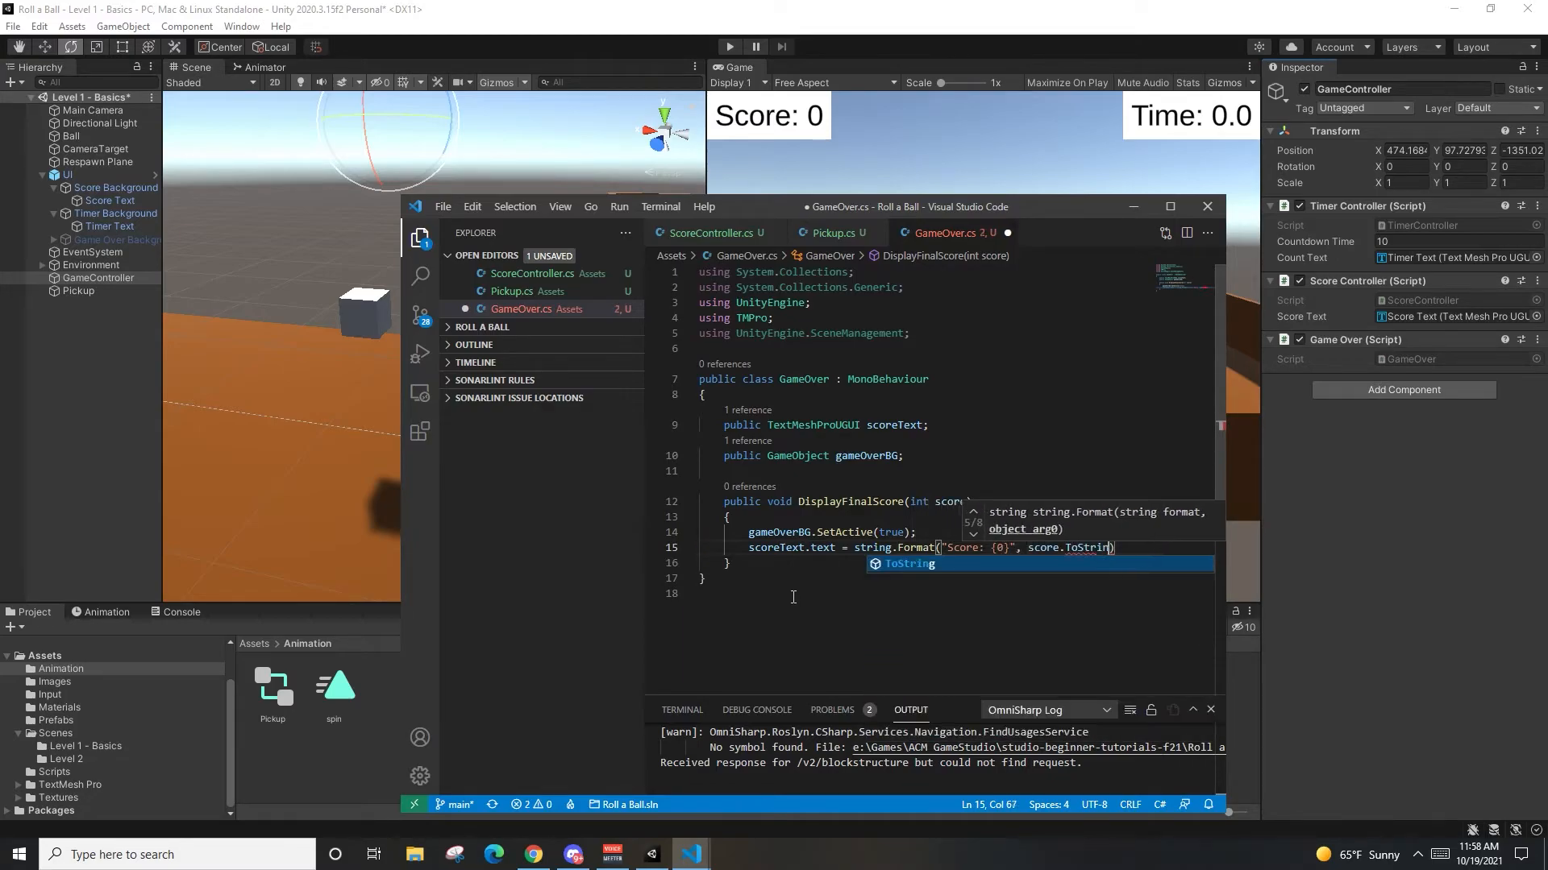
{"action": "type", "text": "g());"}
{"action": "key", "text": "ctrl+s"}
Step: Reset the score at the end of DisplayFinalScore with ScoreController.score = 0;
{"action": "key", "text": "Return"}
{"action": "type", "text": "Score"}
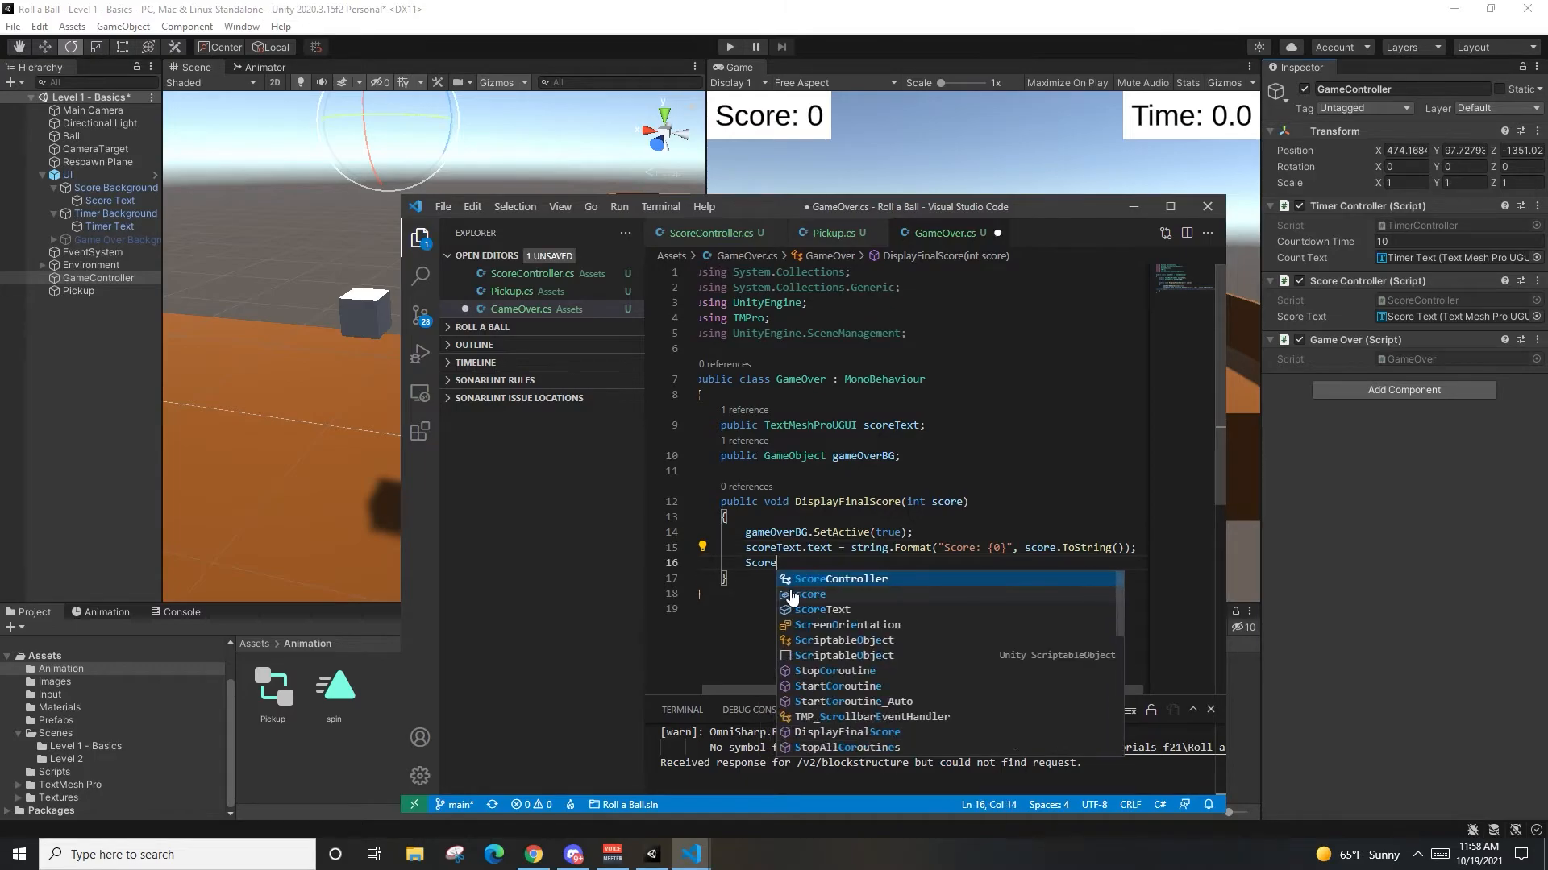
{"action": "type", "text": "Controller.score"}
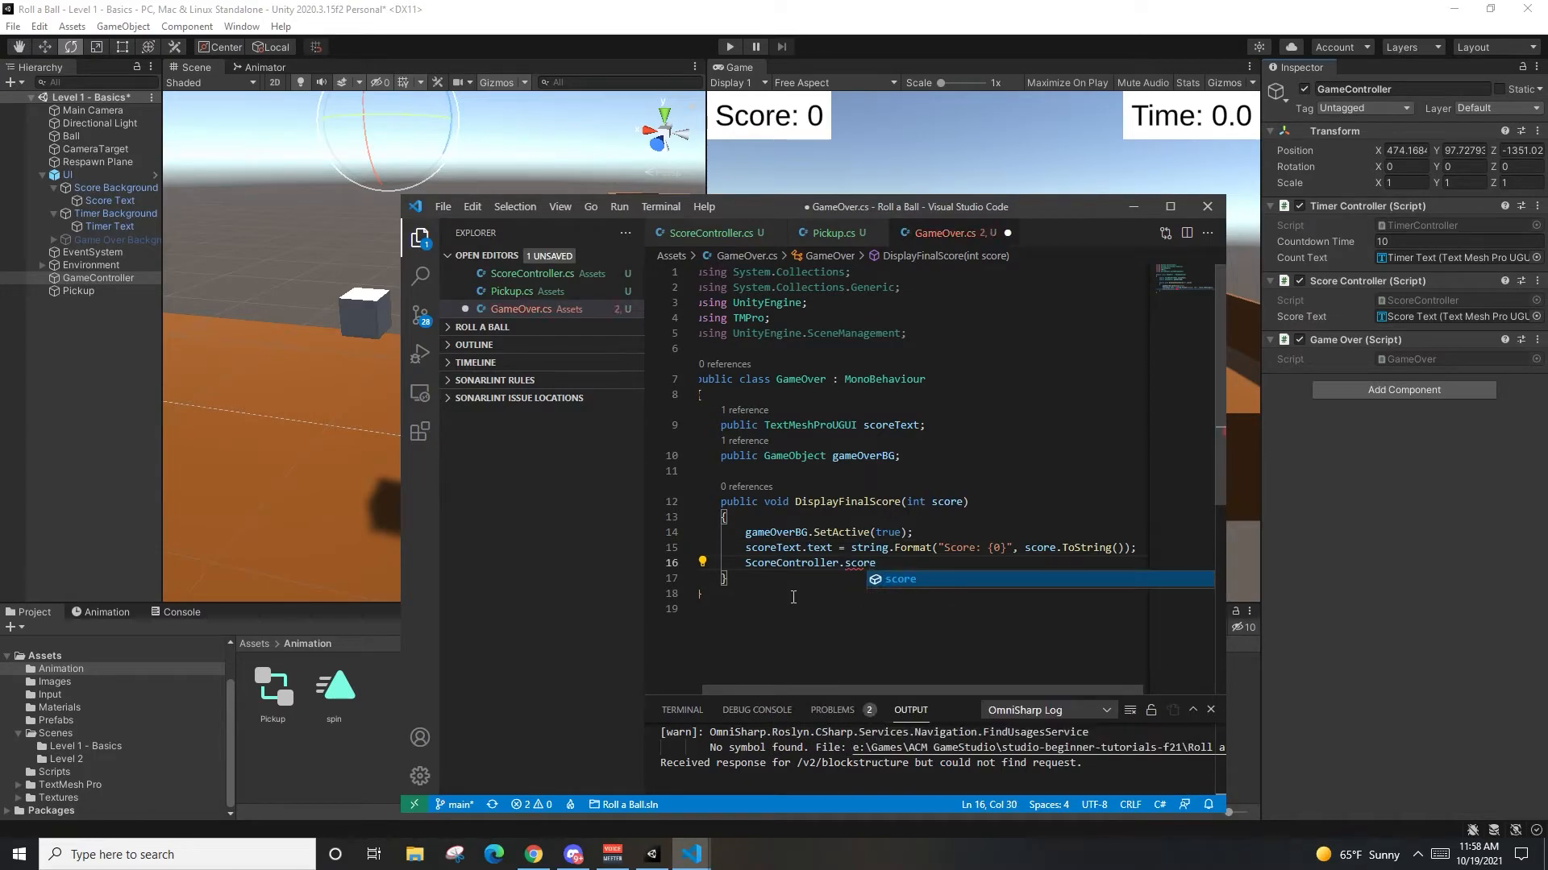
{"action": "key", "text": "Escape"}
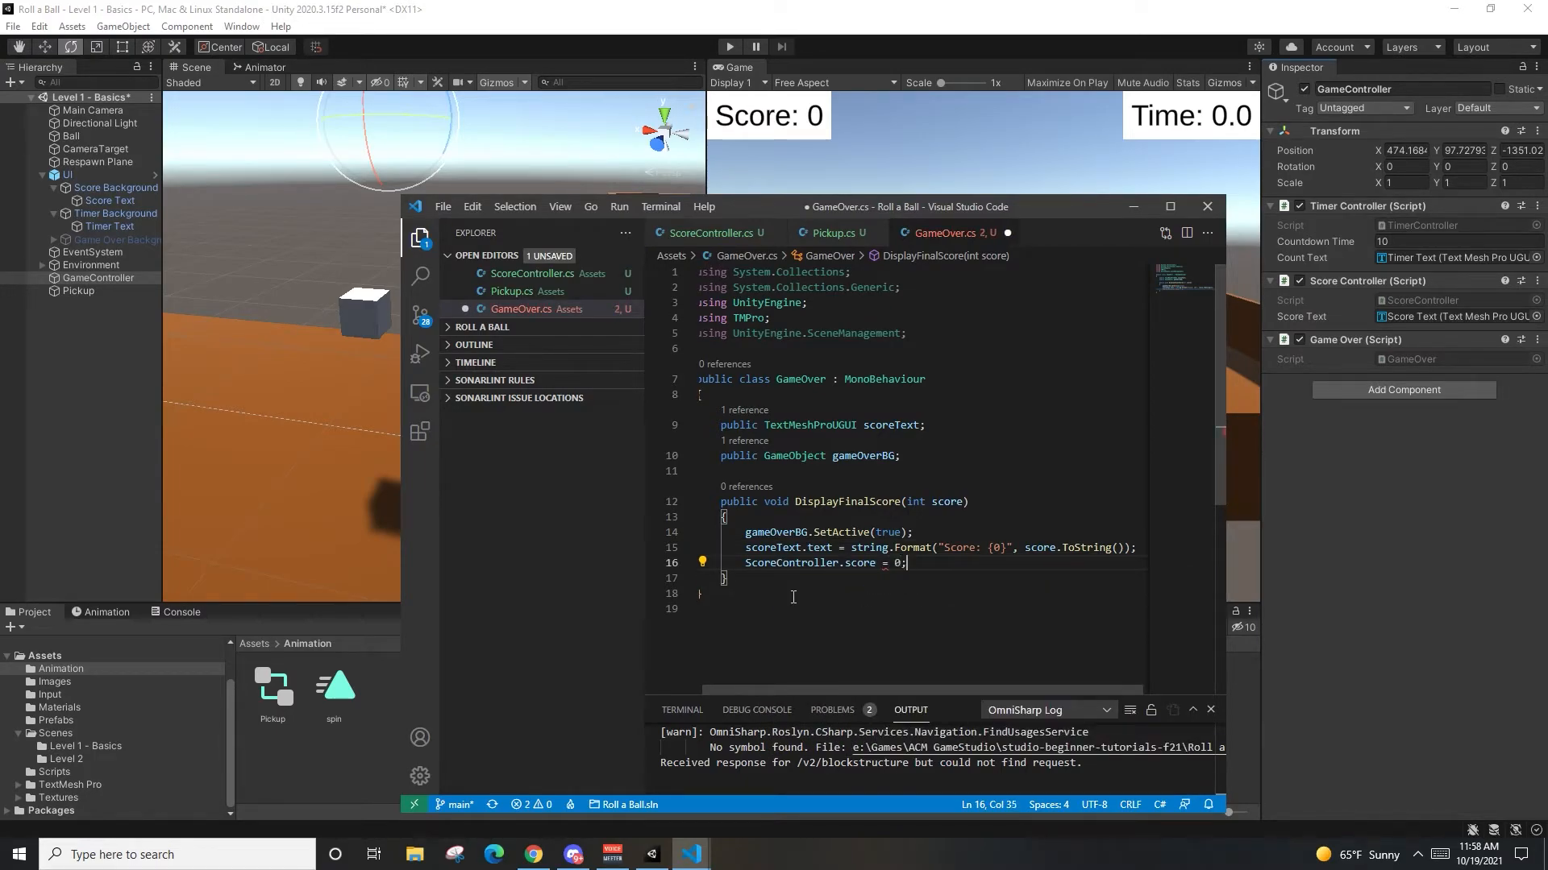
Step: Pause the game at the end of DisplayFinalScore with Time.timeScale = 0; and save the script
{"action": "key", "text": "Return"}
{"action": "type", "text": "Time.timescal"}
{"action": "key", "text": "BackSpace"}
{"action": "key", "text": "BackSpace"}
{"action": "key", "text": "BackSpace"}
{"action": "key", "text": "BackSpace"}
{"action": "type", "text": "Scal"}
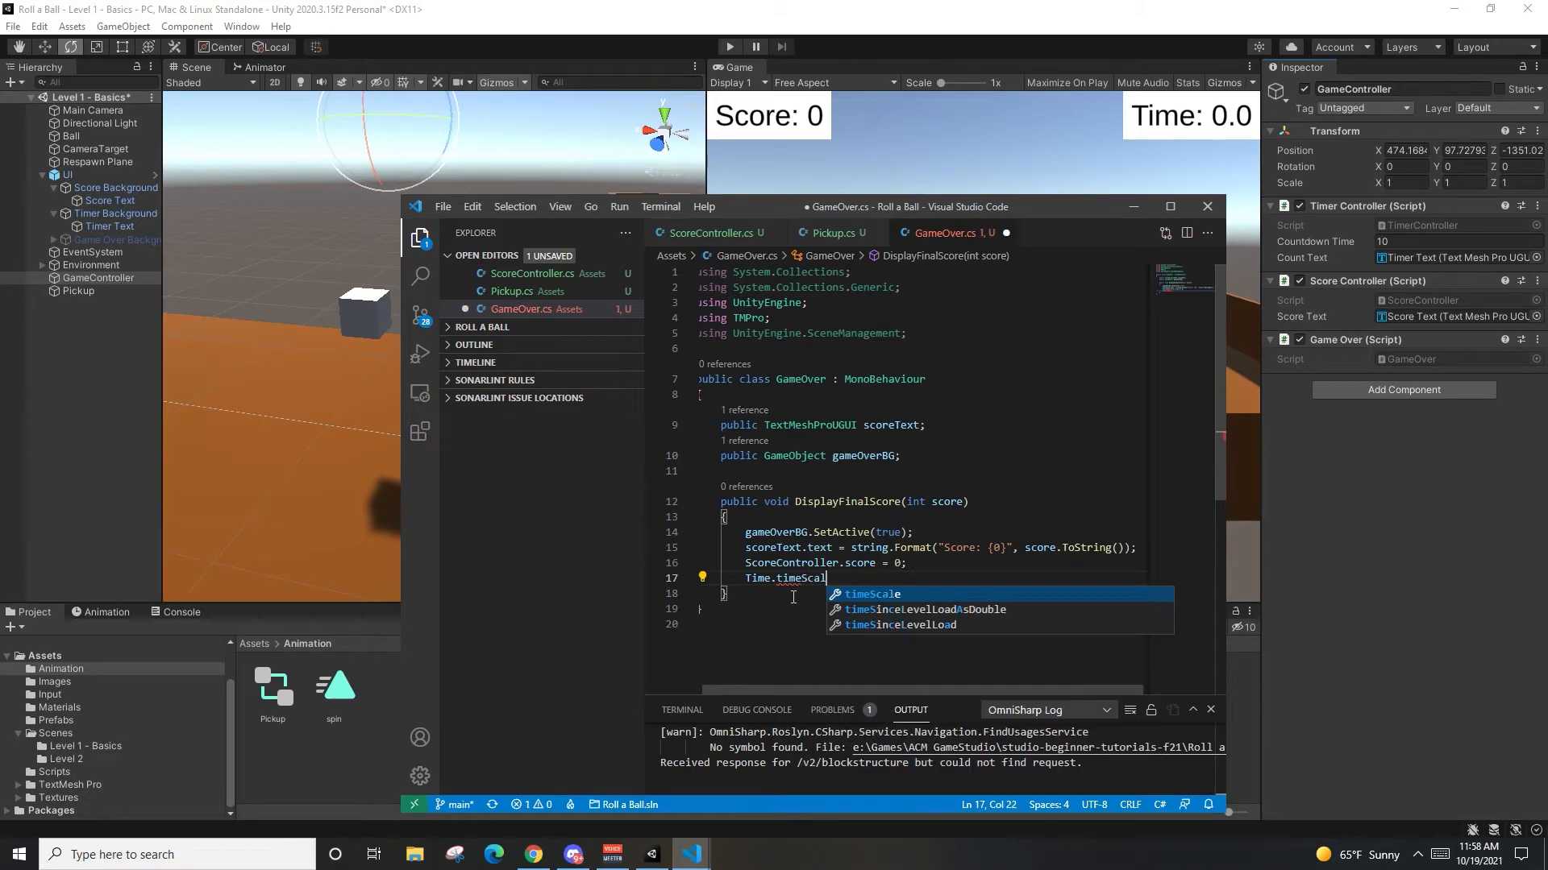
{"action": "key", "text": "Return"}
{"action": "type", "text": "= 0;"}
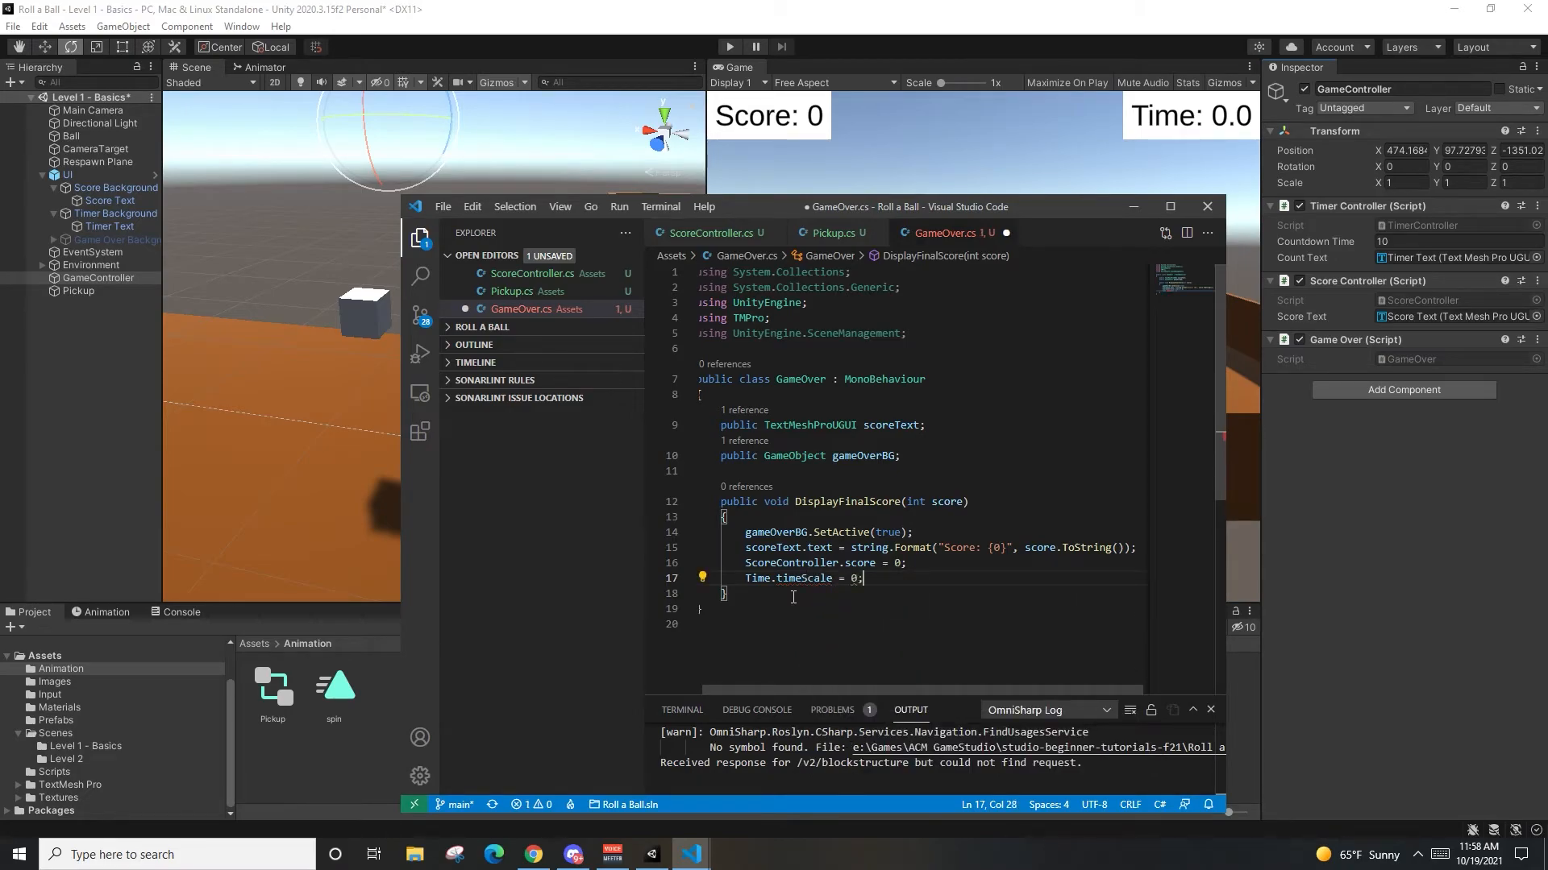
{"action": "key", "text": "ctrl+s"}
Step: Add a public void Restart() method with an empty body below DisplayFinalScore
{"action": "left_click", "coordinate": [794, 597]}
{"action": "key", "text": "Return"}
{"action": "key", "text": "Return"}
{"action": "type", "text": "pu"}
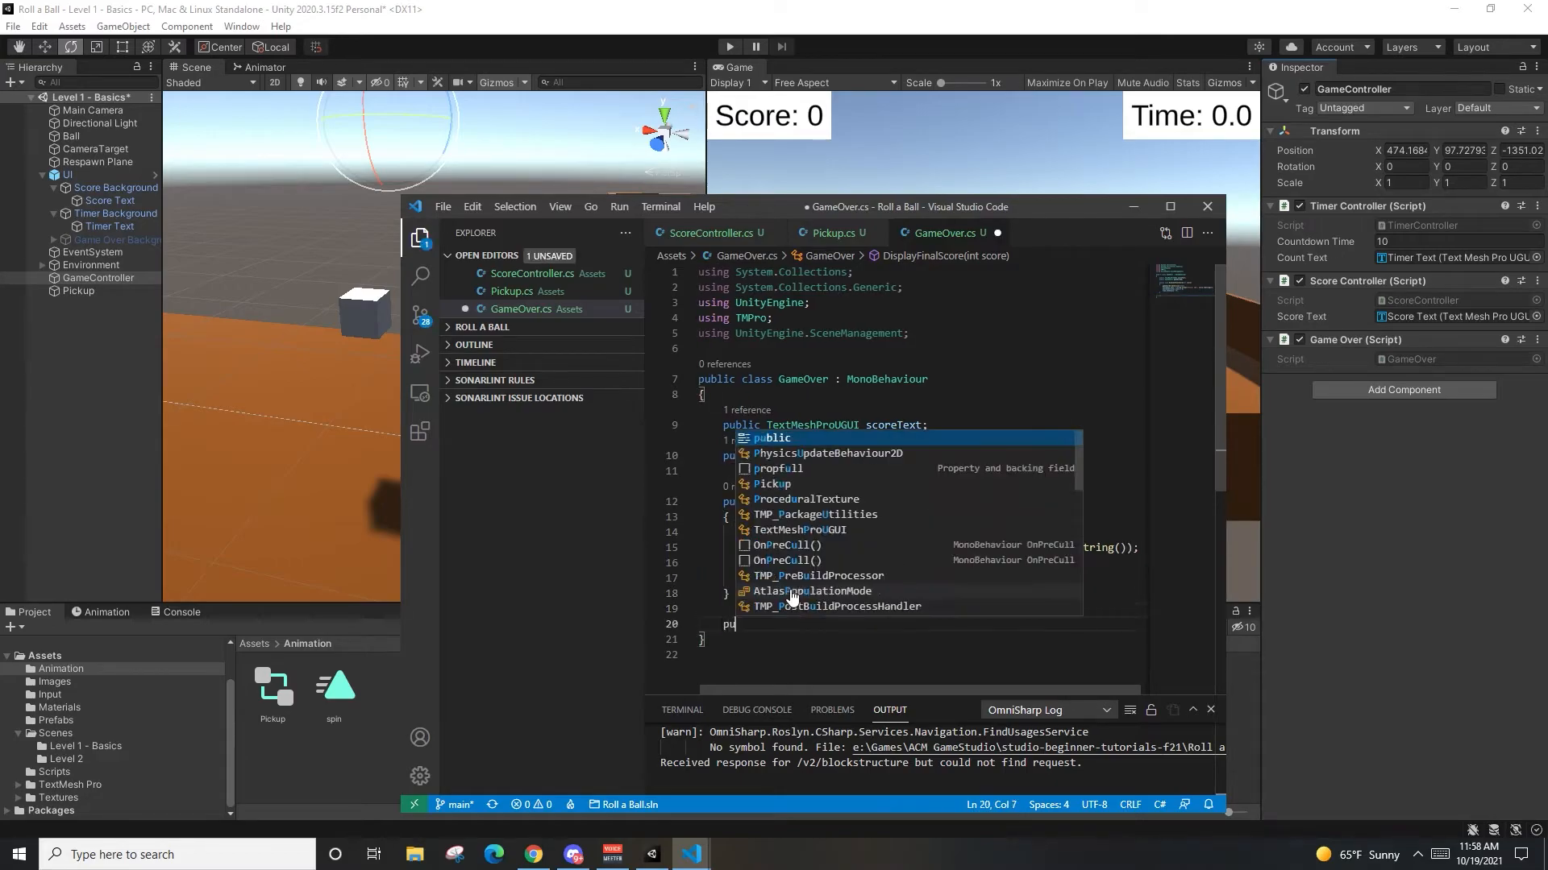
{"action": "type", "text": "blic void Restart()"}
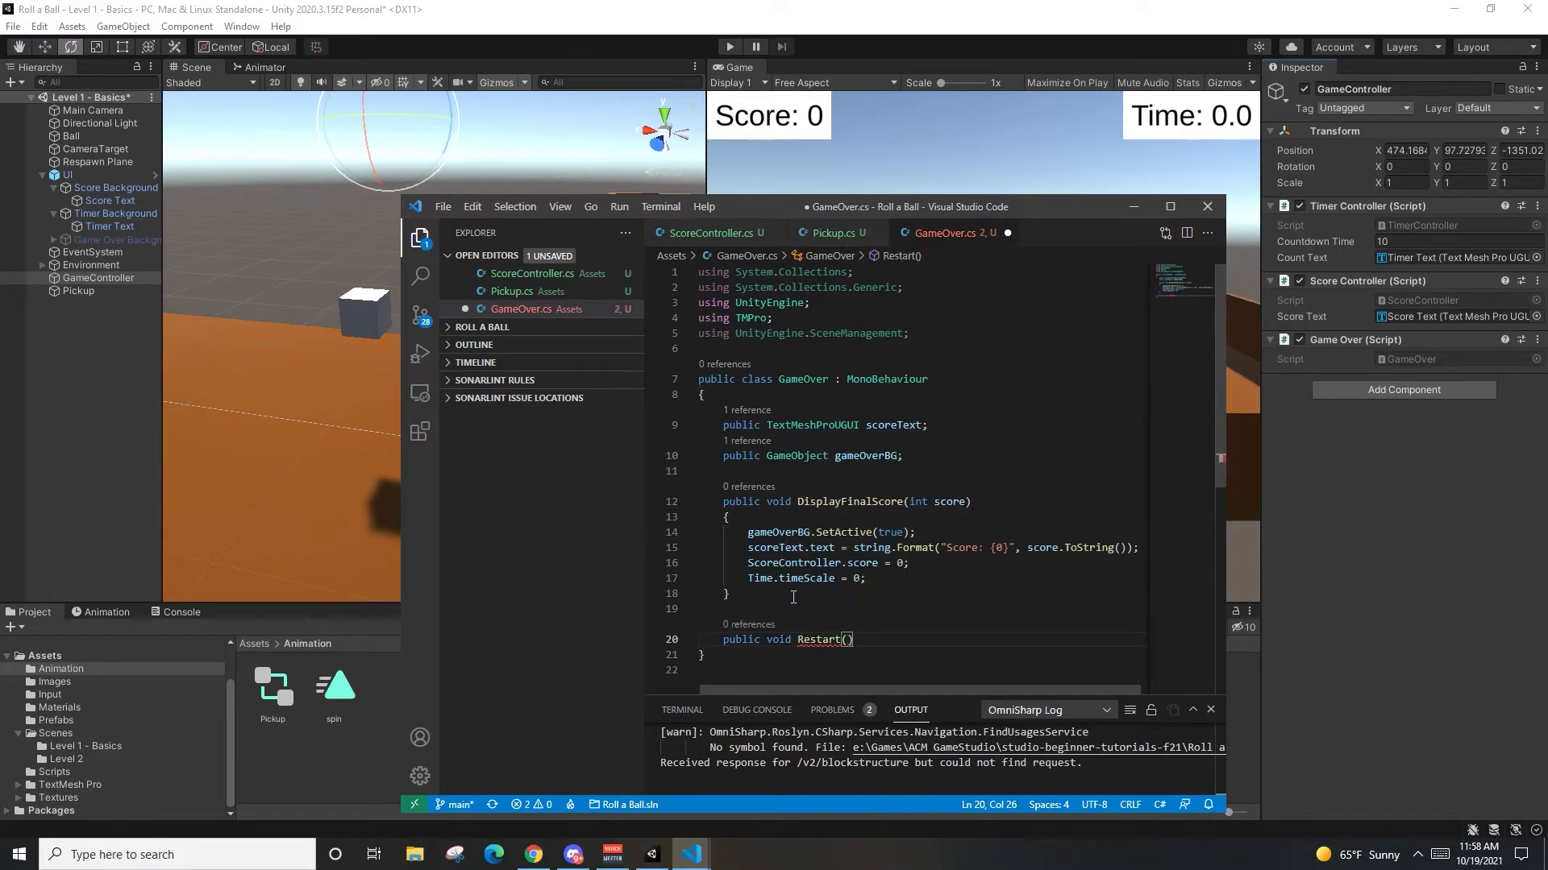
{"action": "key", "text": "Return"}
{"action": "type", "text": "{"}
{"action": "key", "text": "Return"}
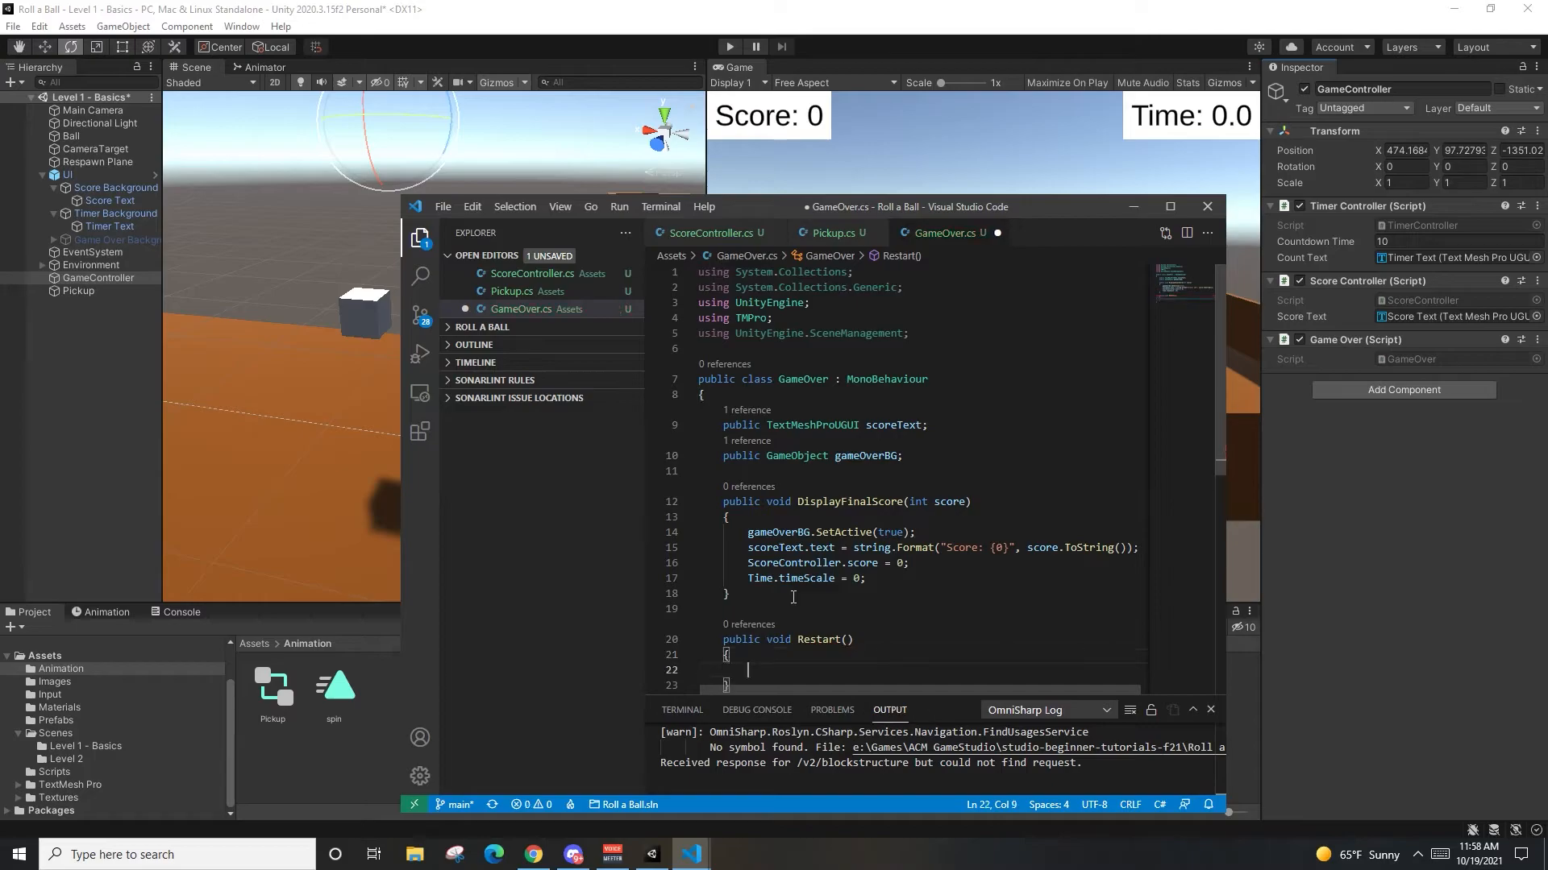
Step: Make Restart load the first level with SceneManager.LoadScene("Level 1 - Basics"); and save GameOver.cs
{"action": "type", "text": "SceneMan"}
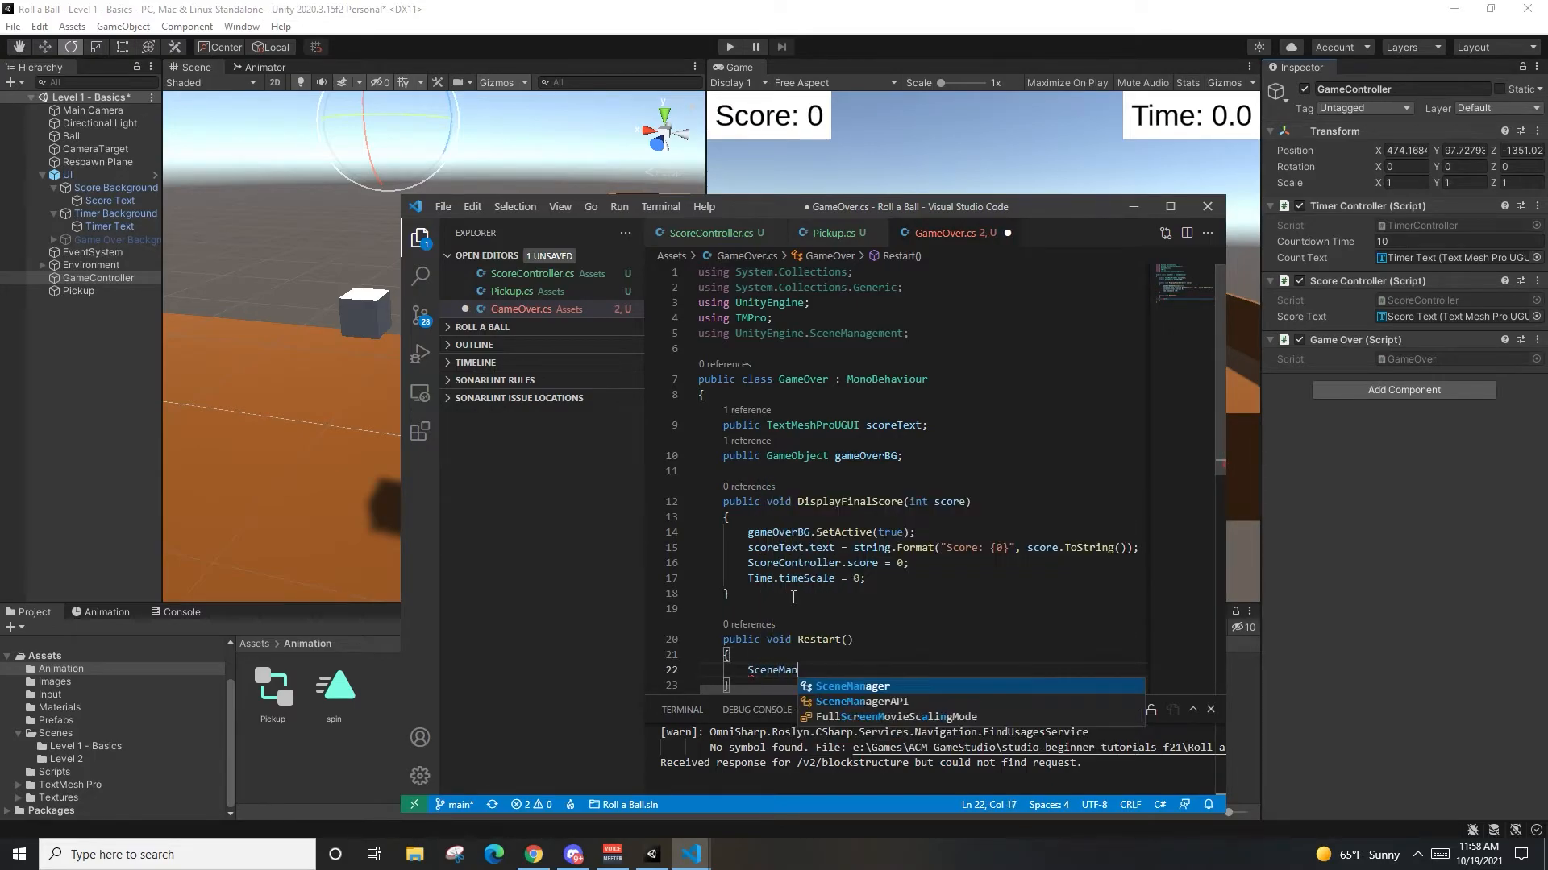
{"action": "type", "text": "ager.LoadScene)("}
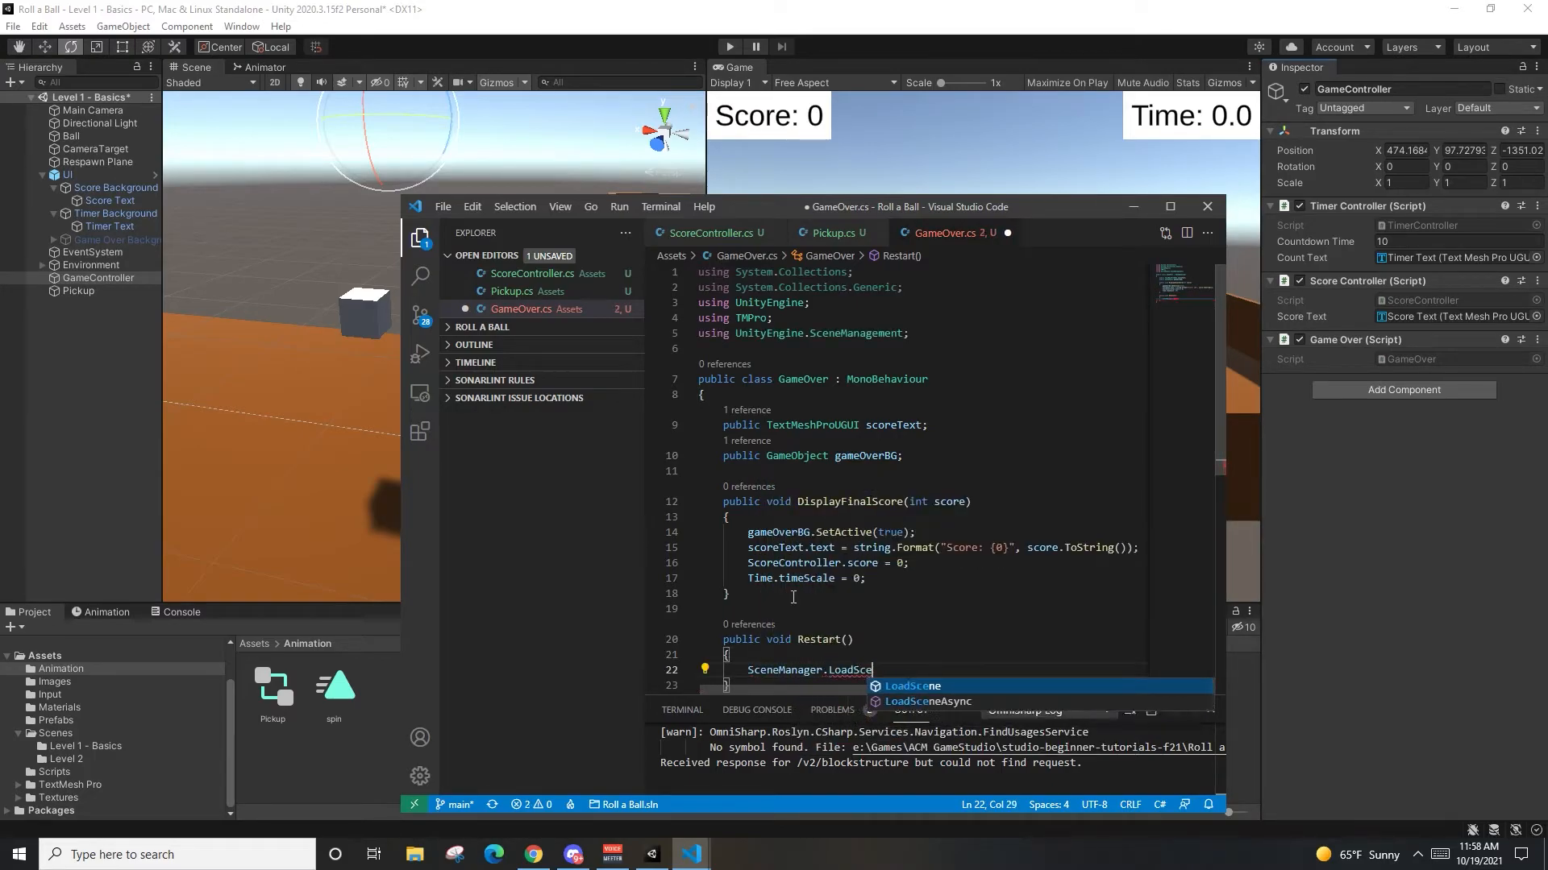
{"action": "key", "text": "BackSpace"}
{"action": "key", "text": "BackSpace"}
{"action": "type", "text": "("}
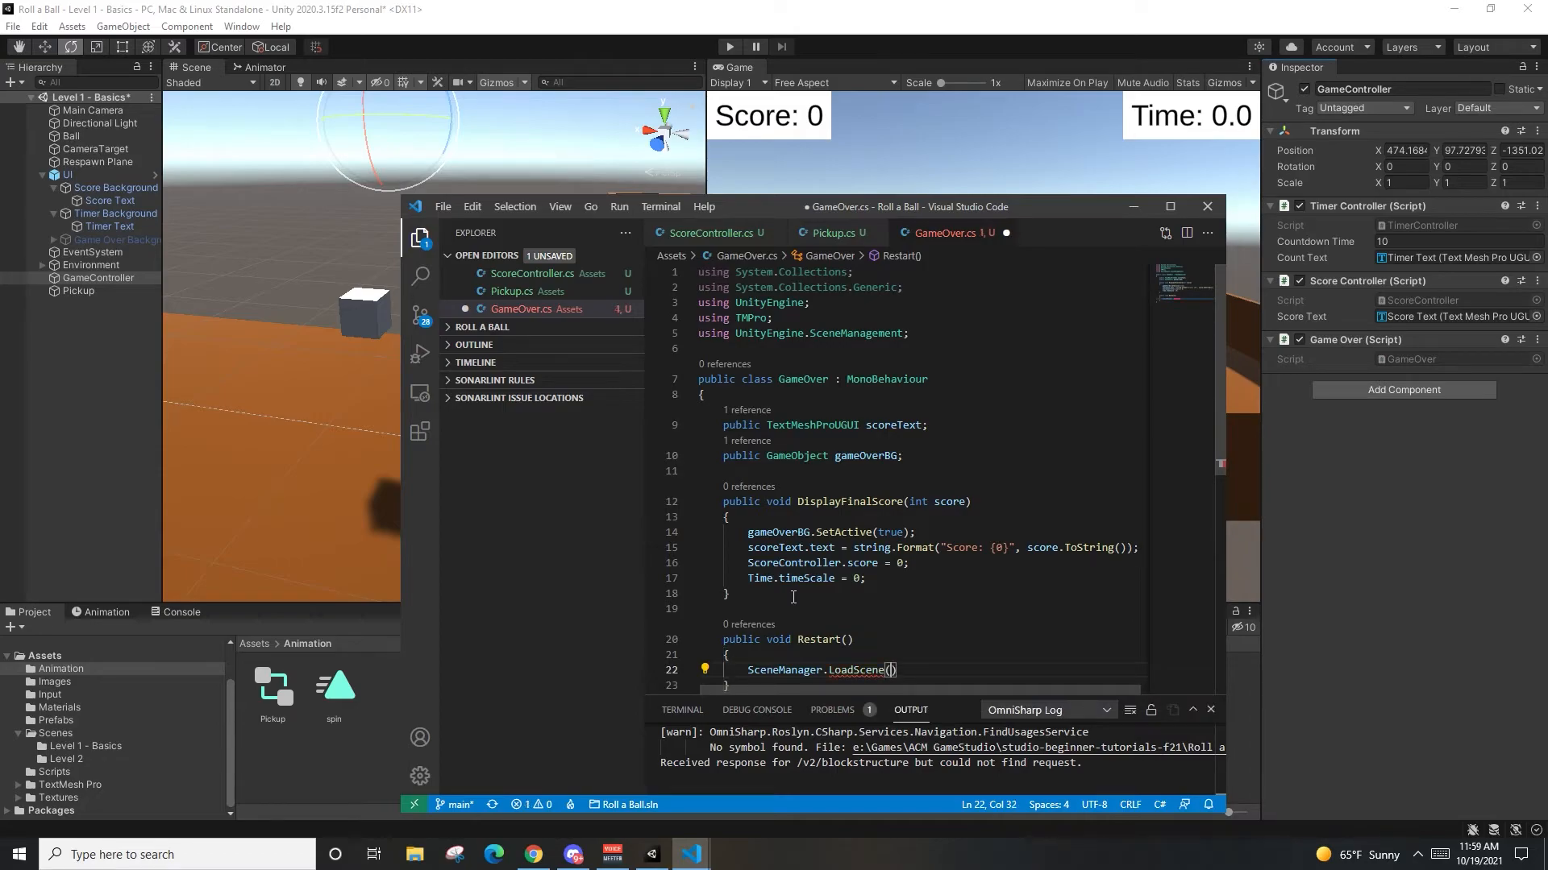
{"action": "type", "text": "\"Level "}
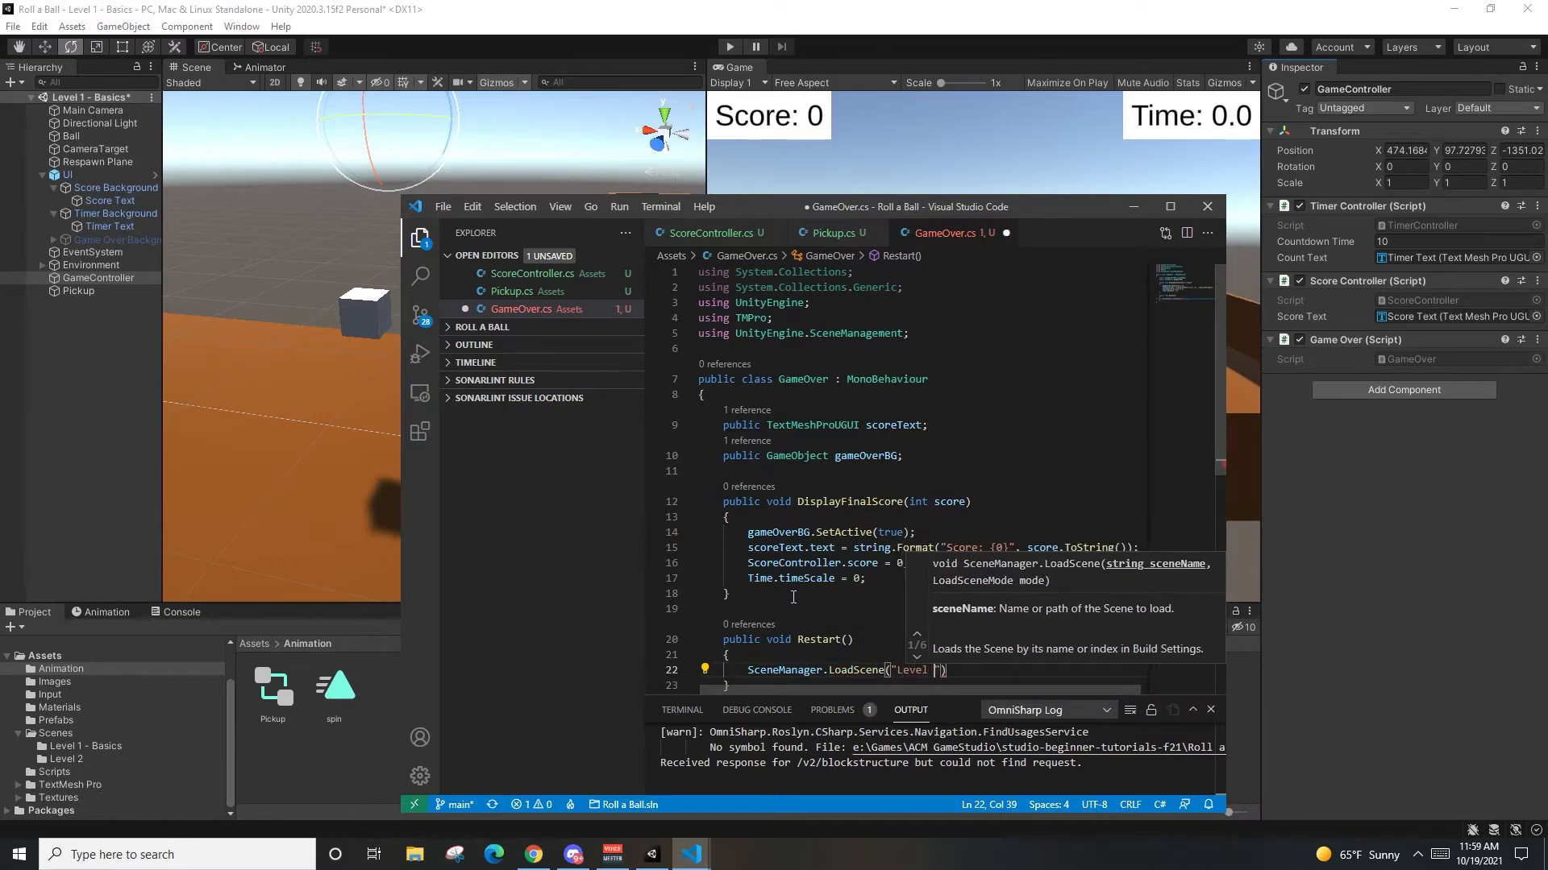
{"action": "type", "text": "1 - Basics\");"}
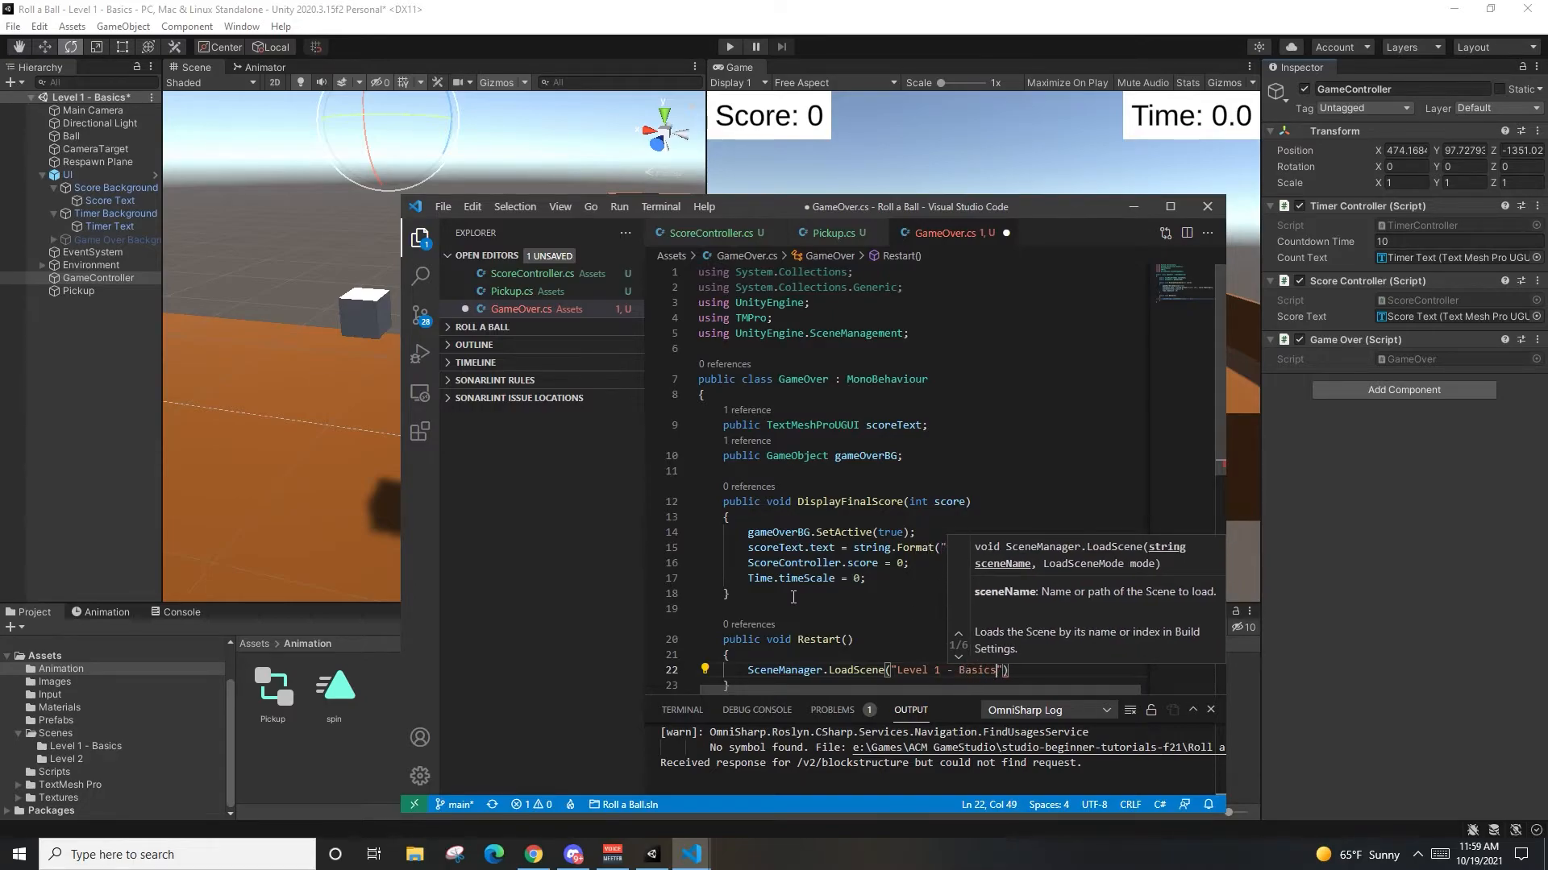
{"action": "key", "text": "ctrl+s"}
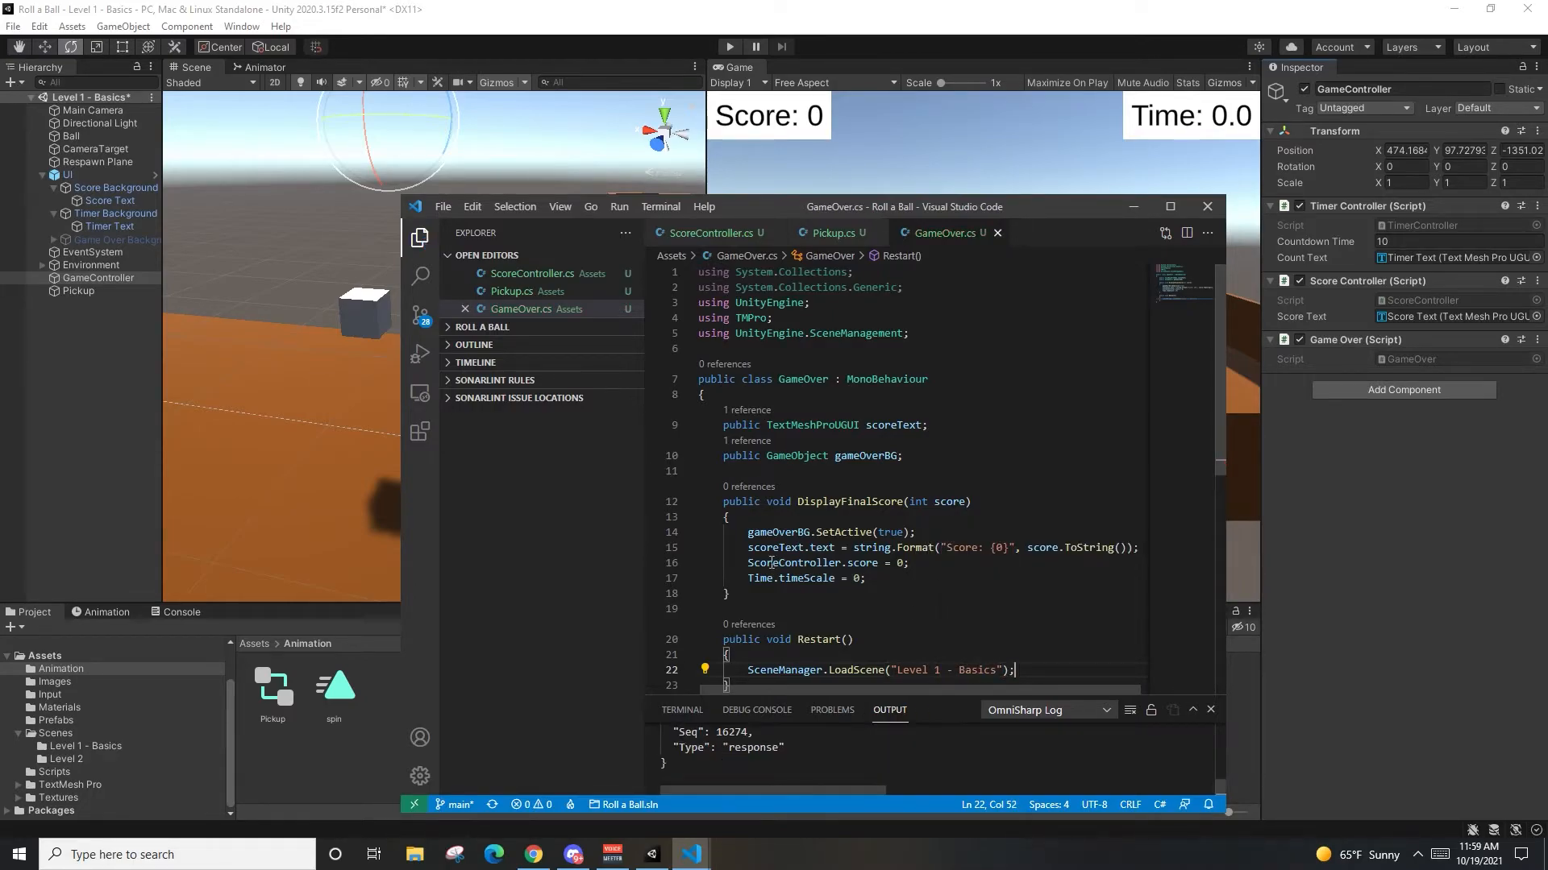
{"action": "scroll", "coordinate": [814, 594], "scroll_direction": "down", "scroll_amount": 3}
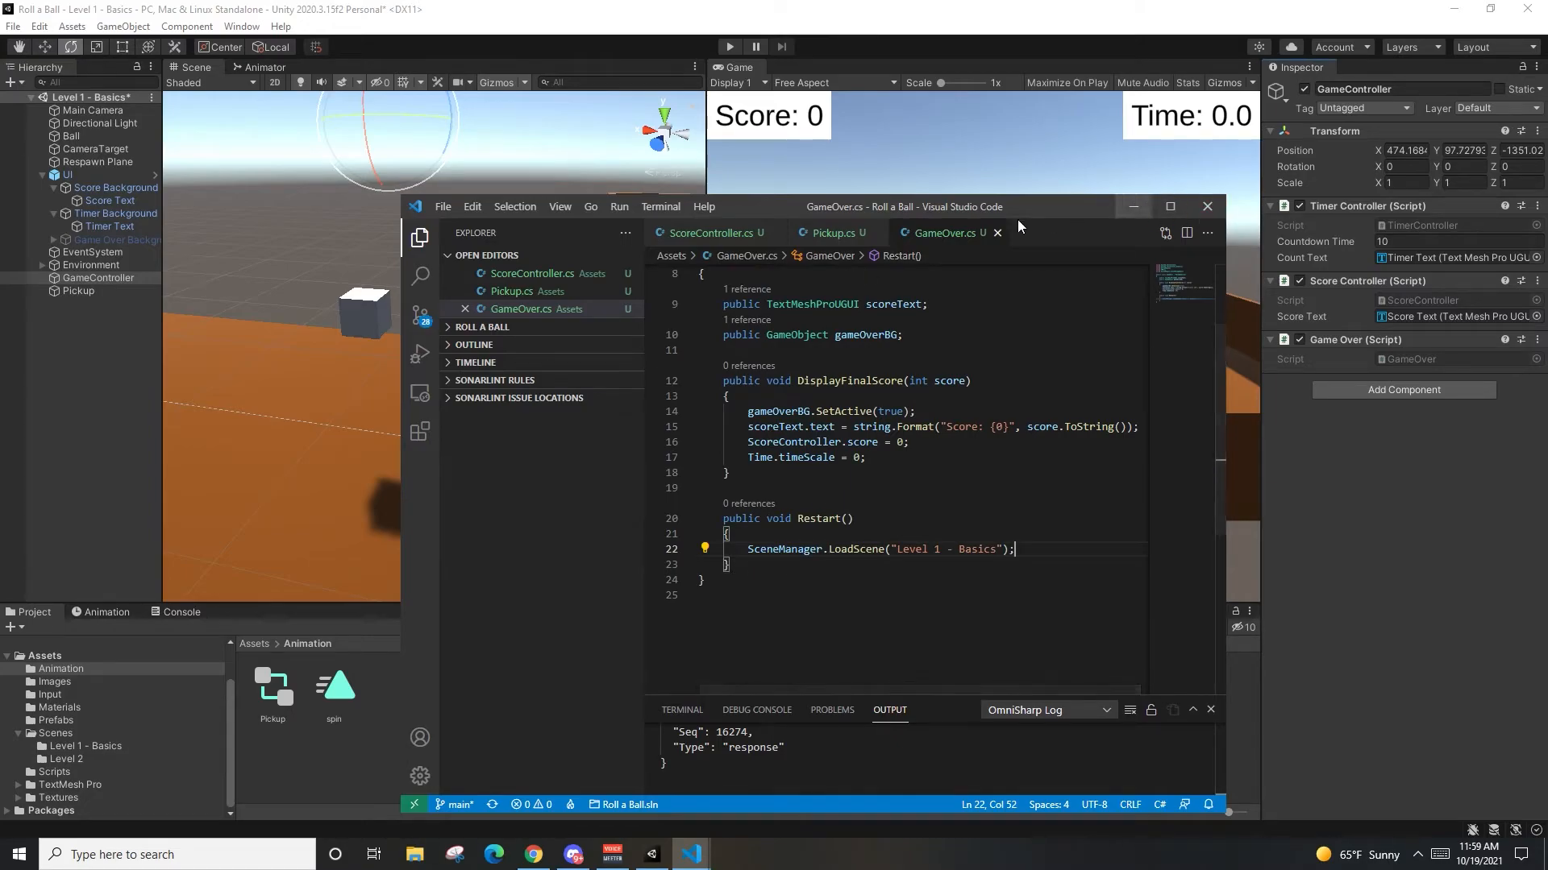
{"action": "scroll", "coordinate": [761, 512], "scroll_direction": "up", "scroll_amount": 3}
{"action": "scroll", "coordinate": [760, 512], "scroll_direction": "down", "scroll_amount": 3}
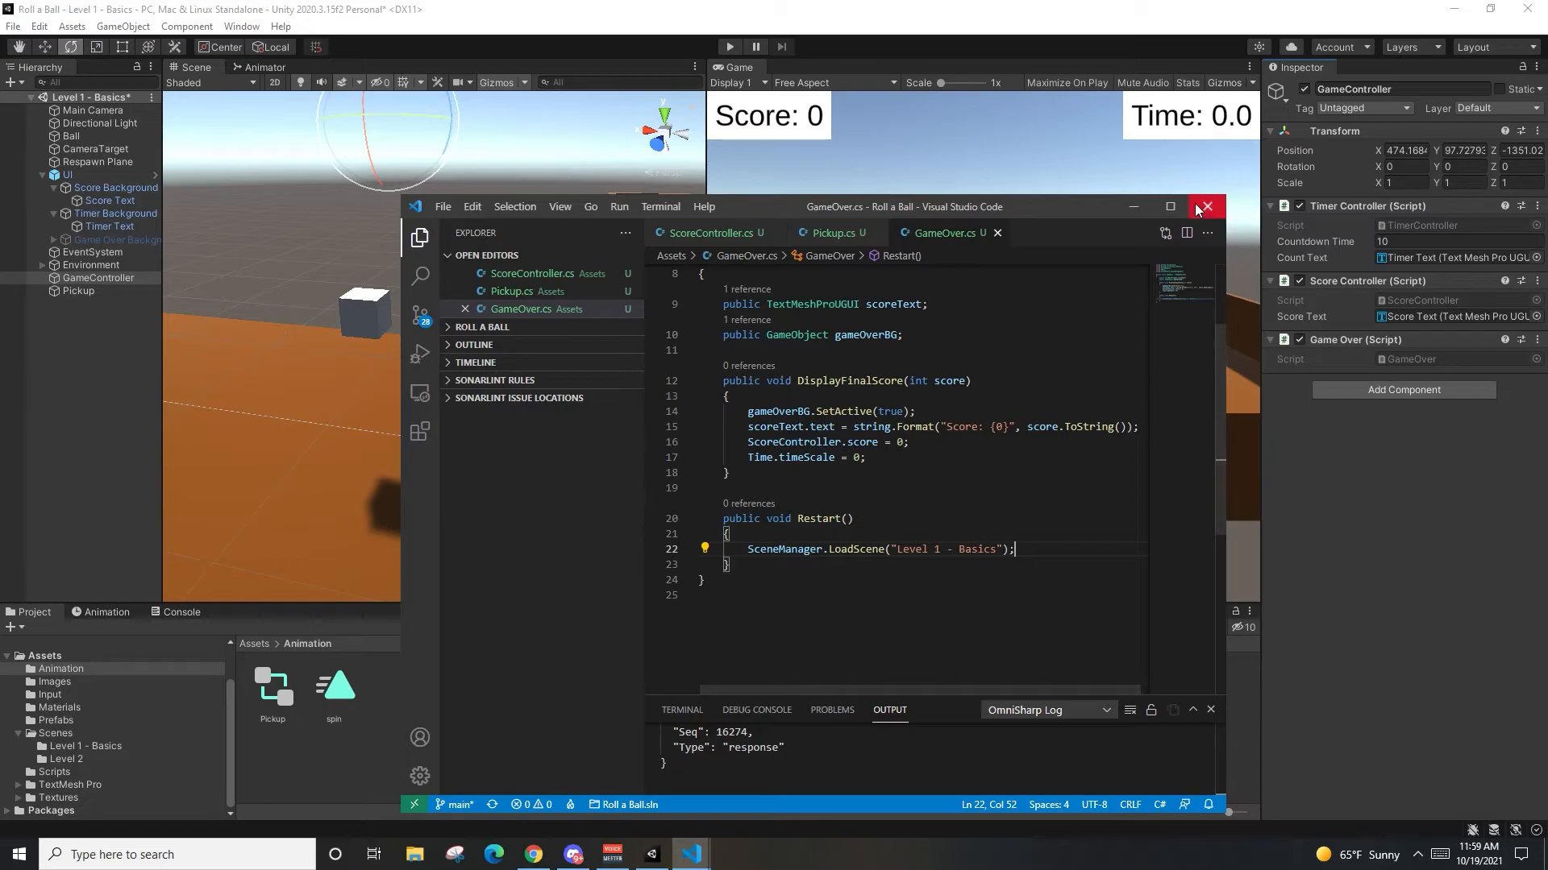
Step: Switch back to Unity and expand Game Over Background in the hierarchy to select its Score Text child
{"action": "left_click", "coordinate": [290, 592]}
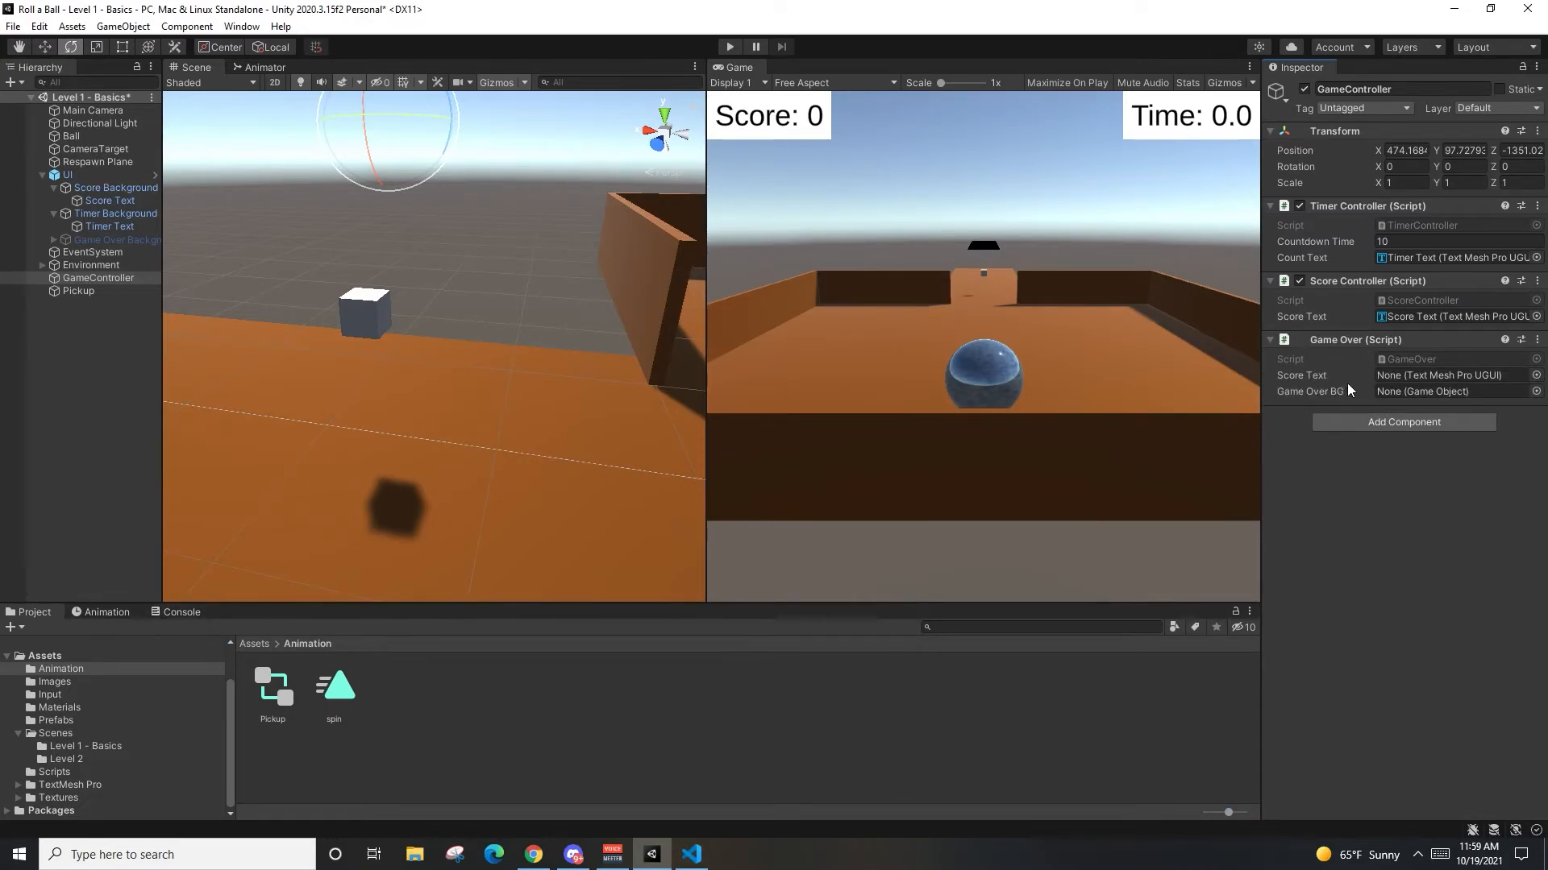
{"action": "mouse_move", "coordinate": [110, 200]}
{"action": "left_mouse_down"}
{"action": "mouse_move", "coordinate": [192, 231]}
{"action": "mouse_move", "coordinate": [1403, 390]}
{"action": "mouse_move", "coordinate": [1416, 377]}
{"action": "mouse_move", "coordinate": [32, 172]}
{"action": "mouse_move", "coordinate": [117, 201]}
{"action": "left_mouse_up"}
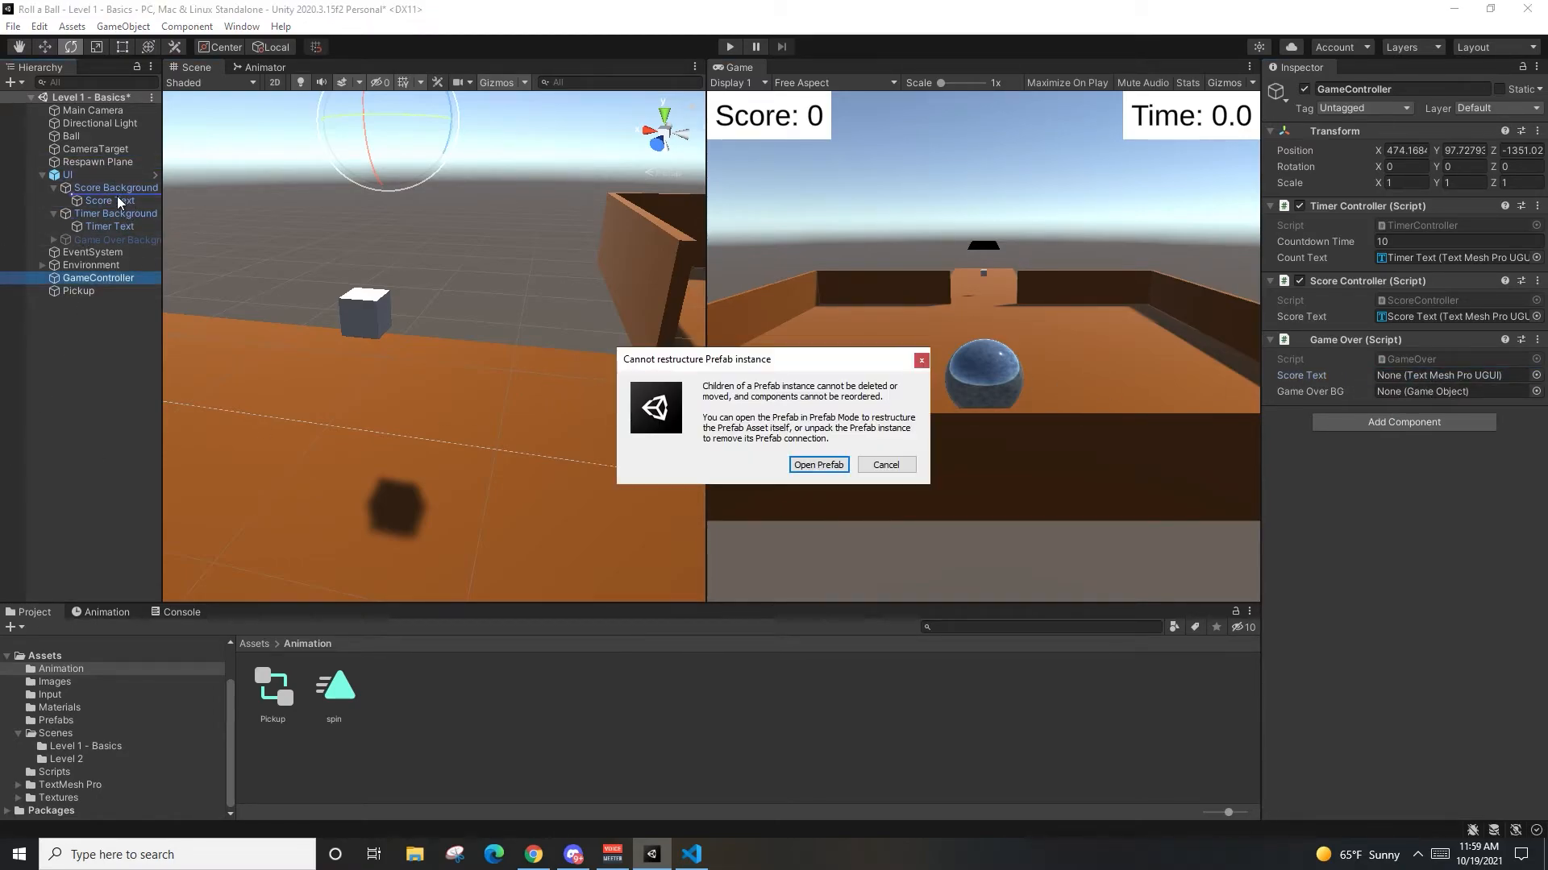
{"action": "left_click", "coordinate": [882, 465]}
{"action": "left_click", "coordinate": [87, 240]}
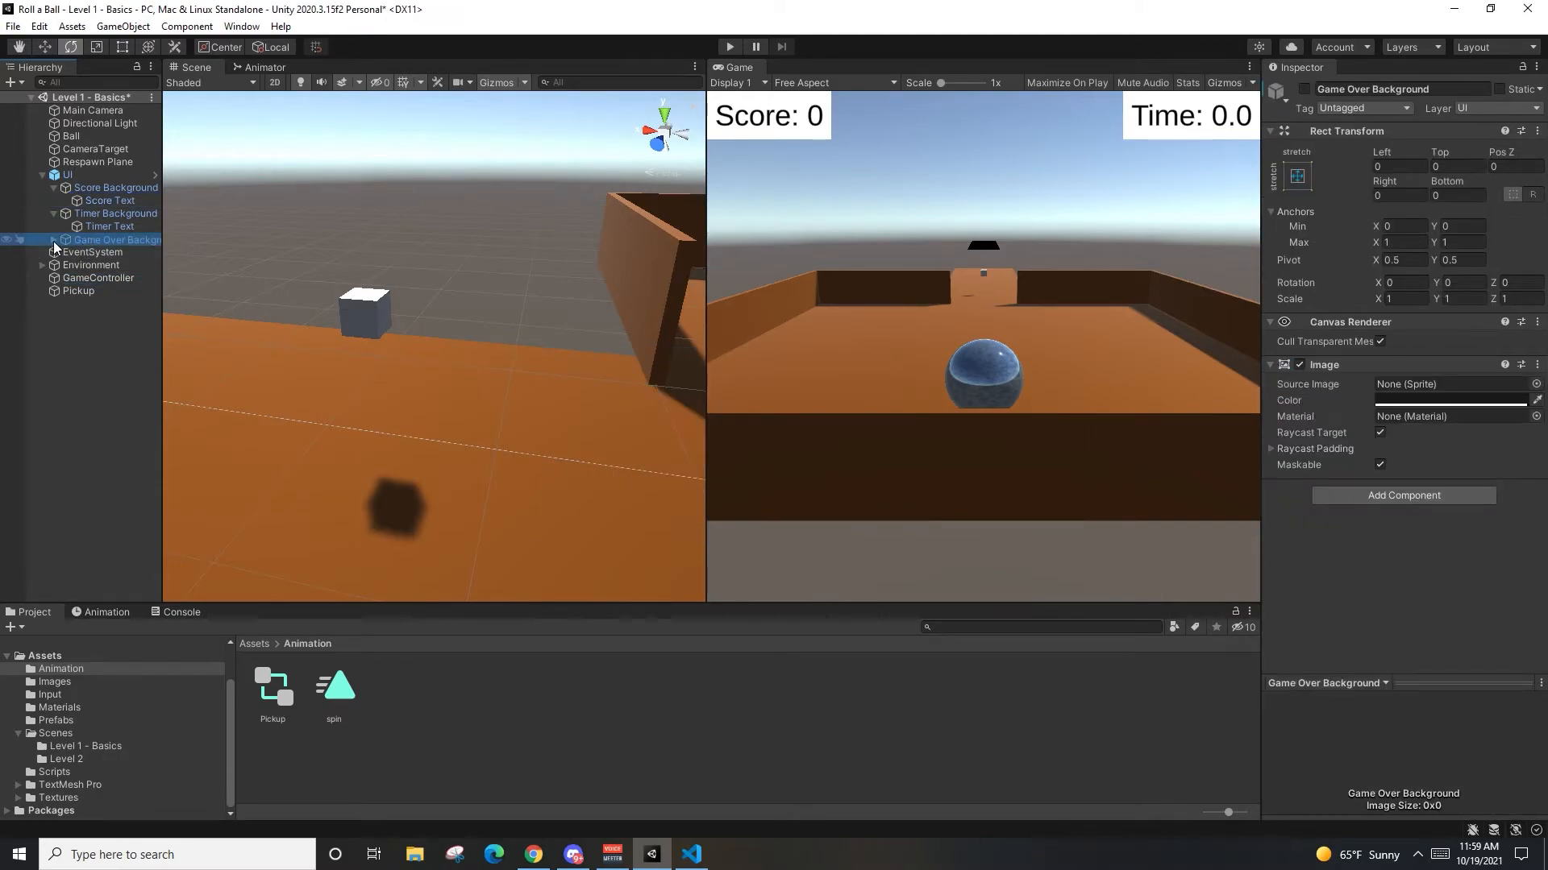
{"action": "left_click", "coordinate": [53, 241]}
{"action": "left_click", "coordinate": [93, 265]}
{"action": "left_click", "coordinate": [68, 278]}
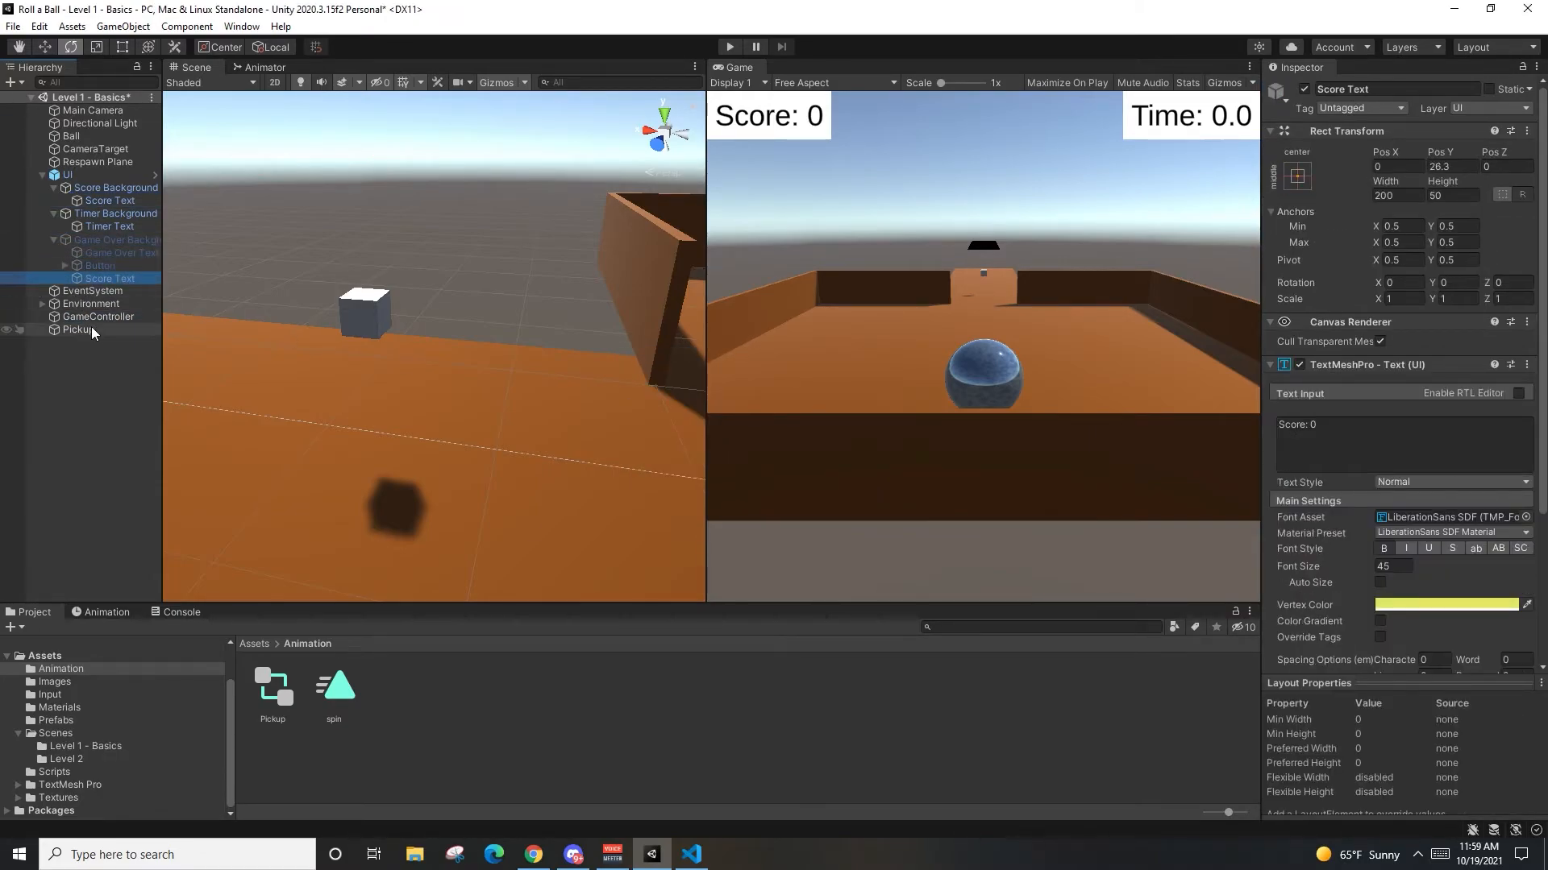
Step: On GameController's Game Over script, assign the game over Score Text to Score Text and Game Over Background to Game Over BG
{"action": "left_click", "coordinate": [91, 316]}
{"action": "left_click_drag", "start_coordinate": [97, 278], "coordinate": [1437, 386]}
{"action": "left_click_drag", "start_coordinate": [113, 239], "coordinate": [1440, 395]}
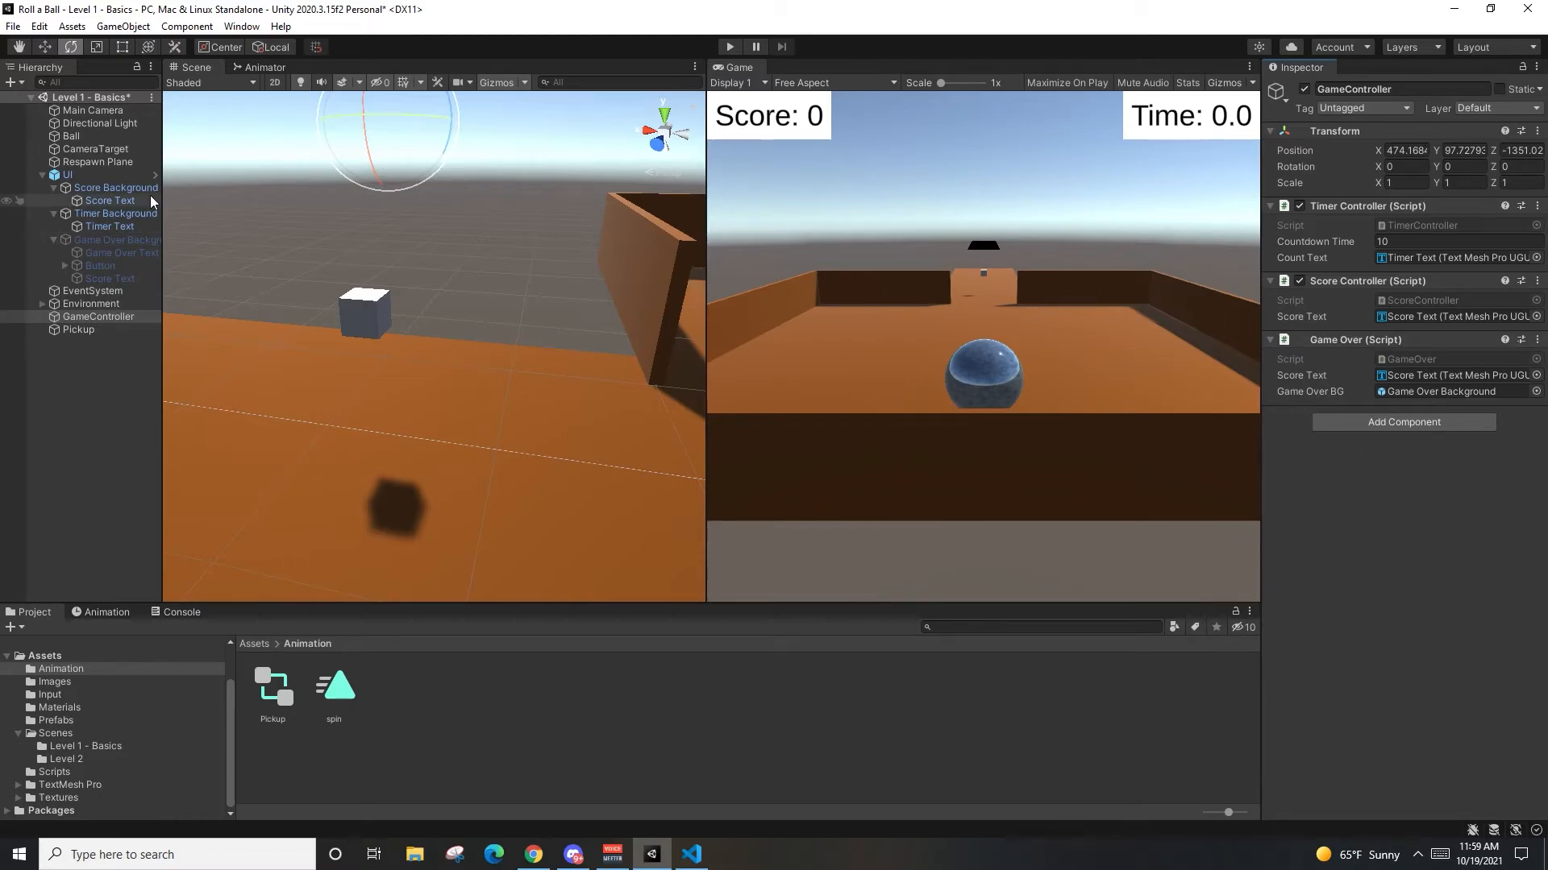
Step: Open the TimerController script for editing and declare a private GameOver field named gameOver below startTime
{"action": "left_click", "coordinate": [1537, 206]}
{"action": "left_click", "coordinate": [1443, 435]}
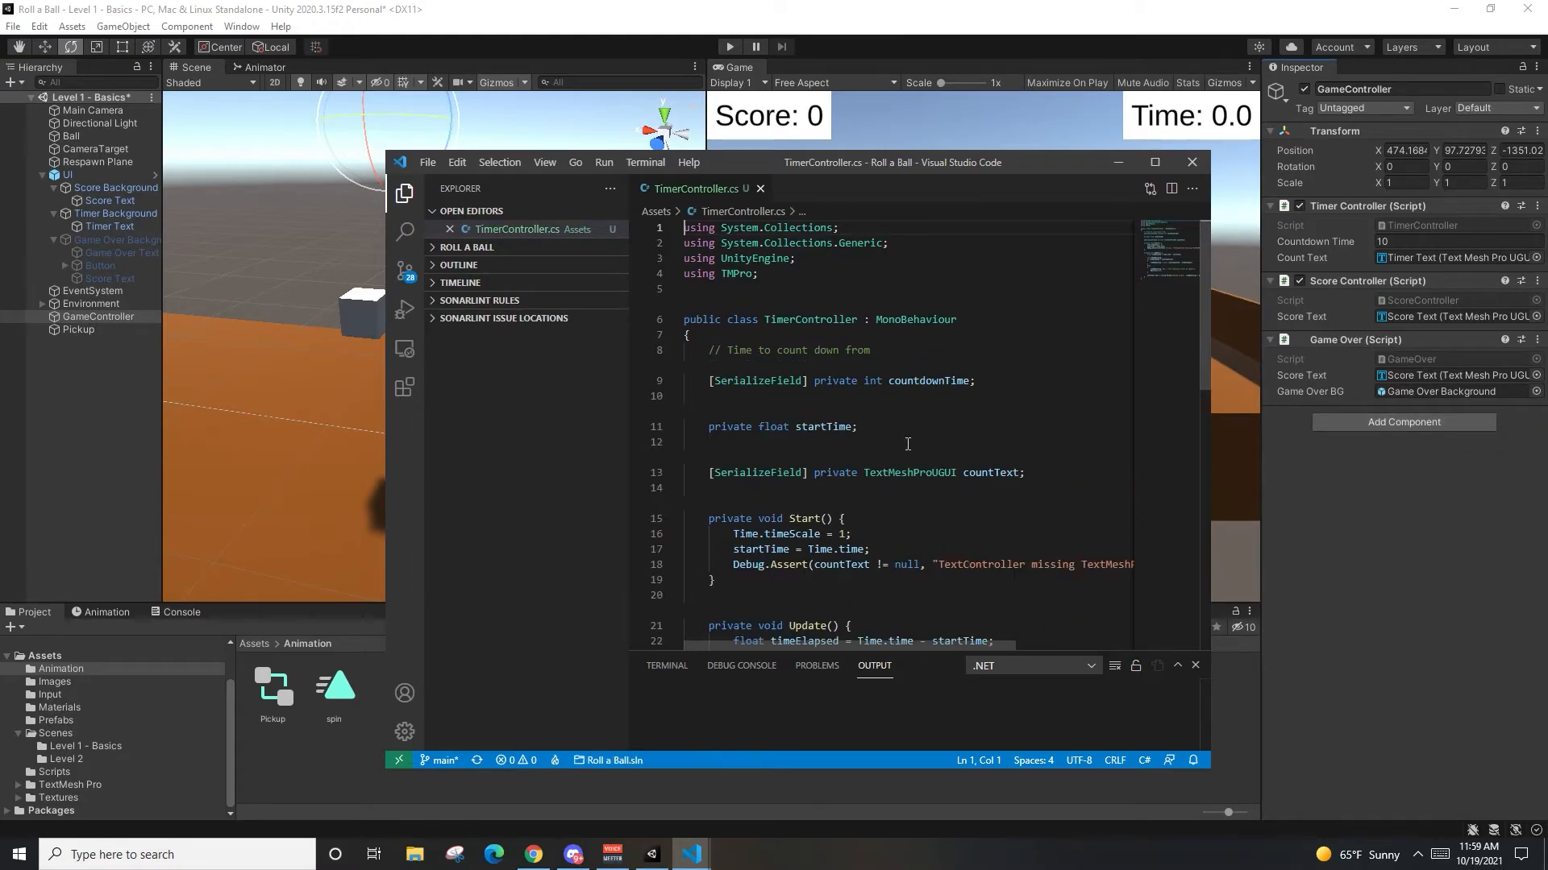
{"action": "left_click", "coordinate": [959, 508]}
{"action": "left_click", "coordinate": [975, 445]}
{"action": "key", "text": "Return"}
{"action": "type", "text": "private GameOver"}
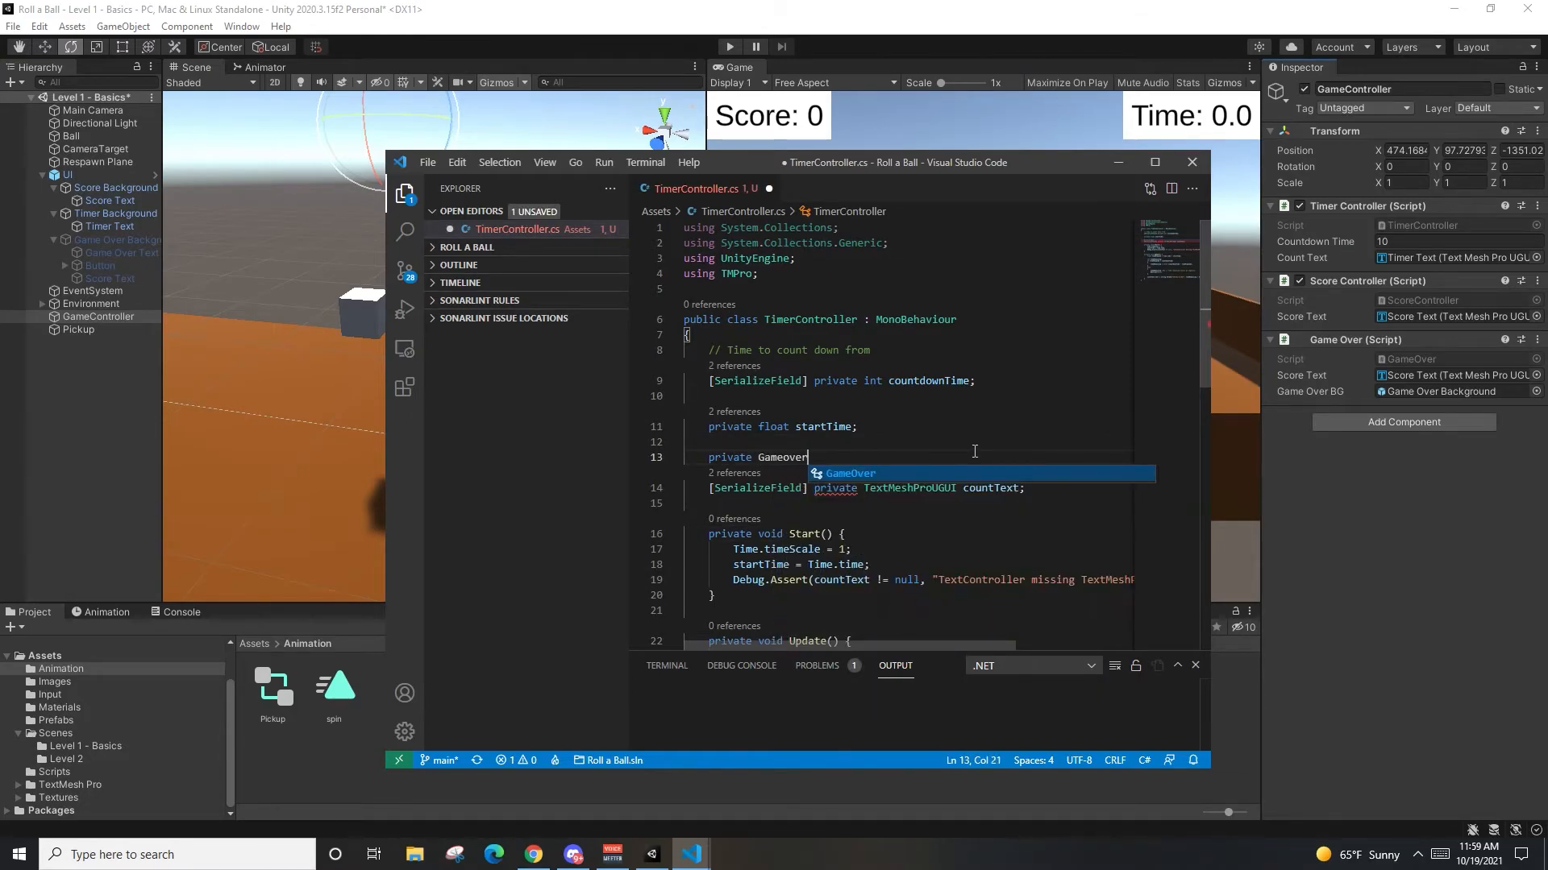
{"action": "type", "text": " gameOver;"}
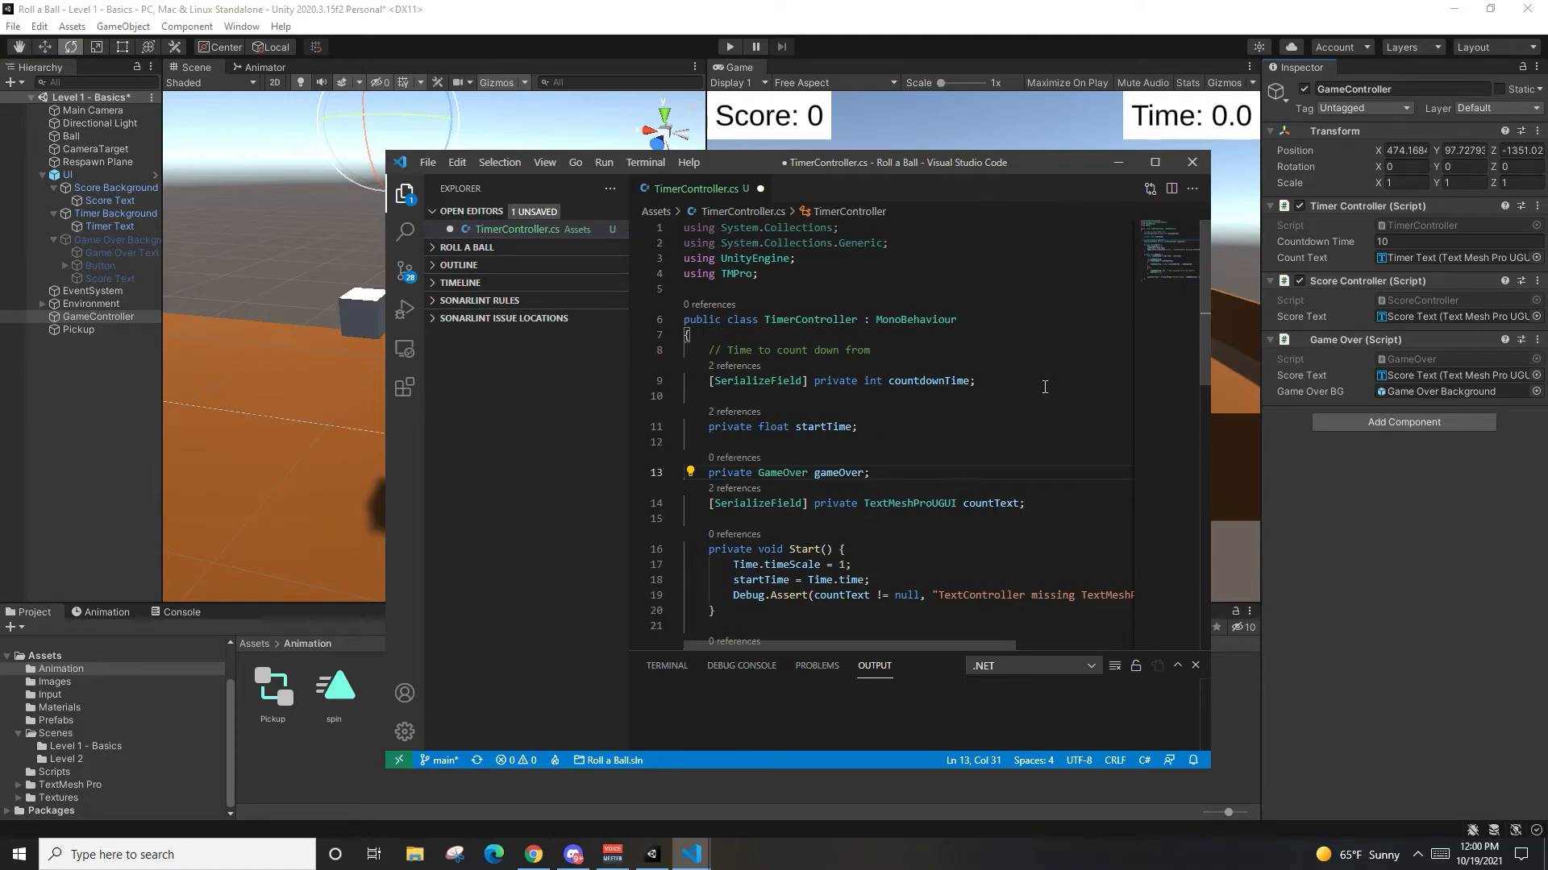
Step: In TimerController's Update else branch, add gameOver.DisplayFinalScore(ScoreController.score); after the timeRemaining = 0 line and save the script
{"action": "scroll", "coordinate": [1007, 411], "scroll_direction": "down", "scroll_amount": 5}
{"action": "left_click", "coordinate": [889, 474]}
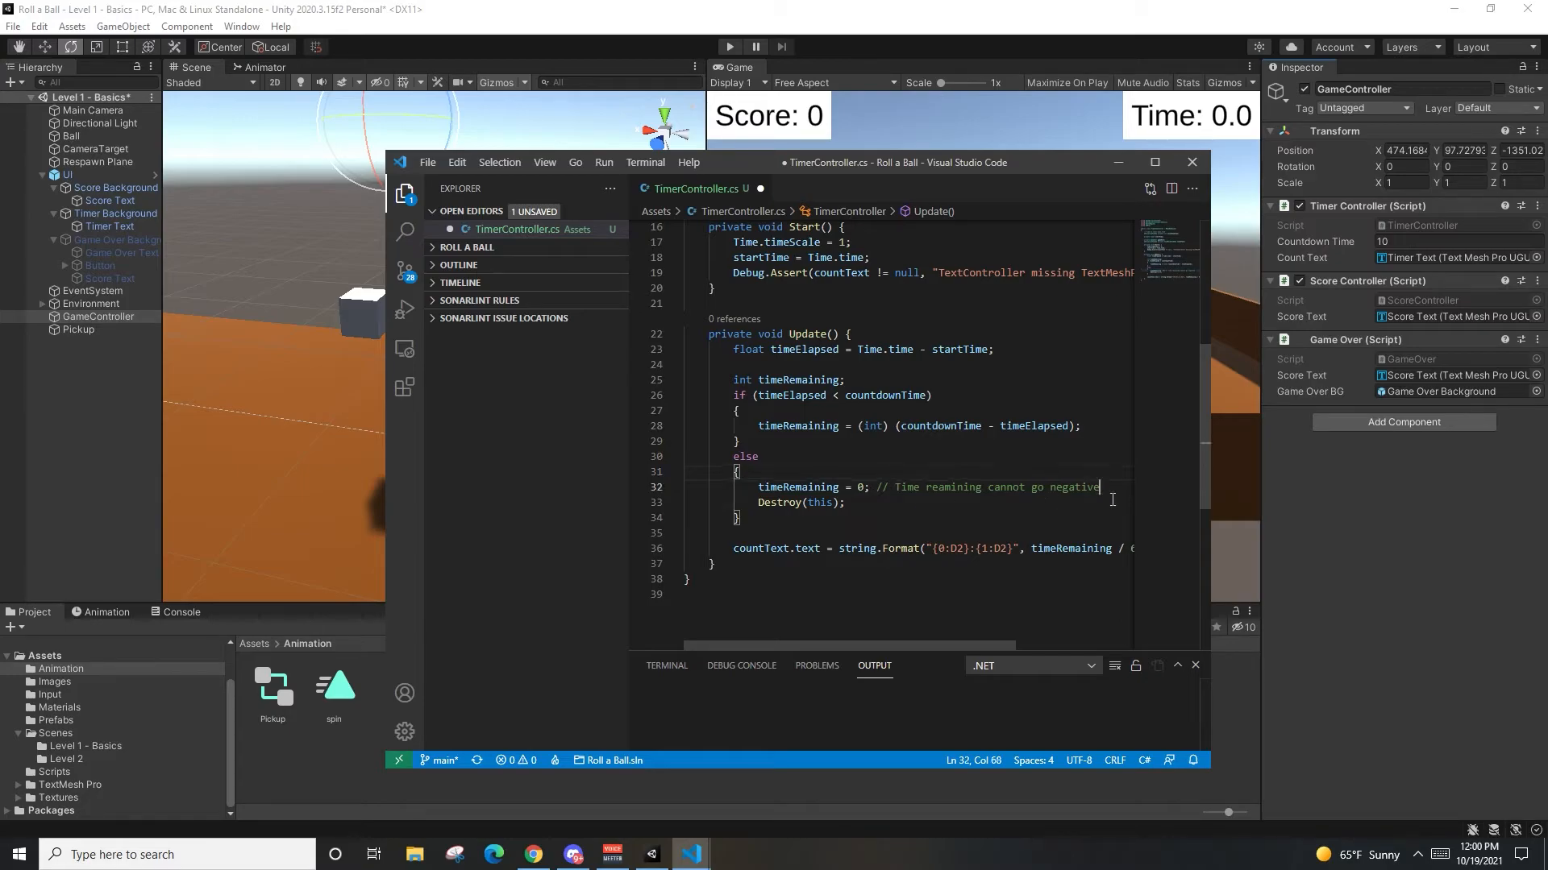
{"action": "key", "text": "Return"}
{"action": "type", "text": "gameOver.Displa"}
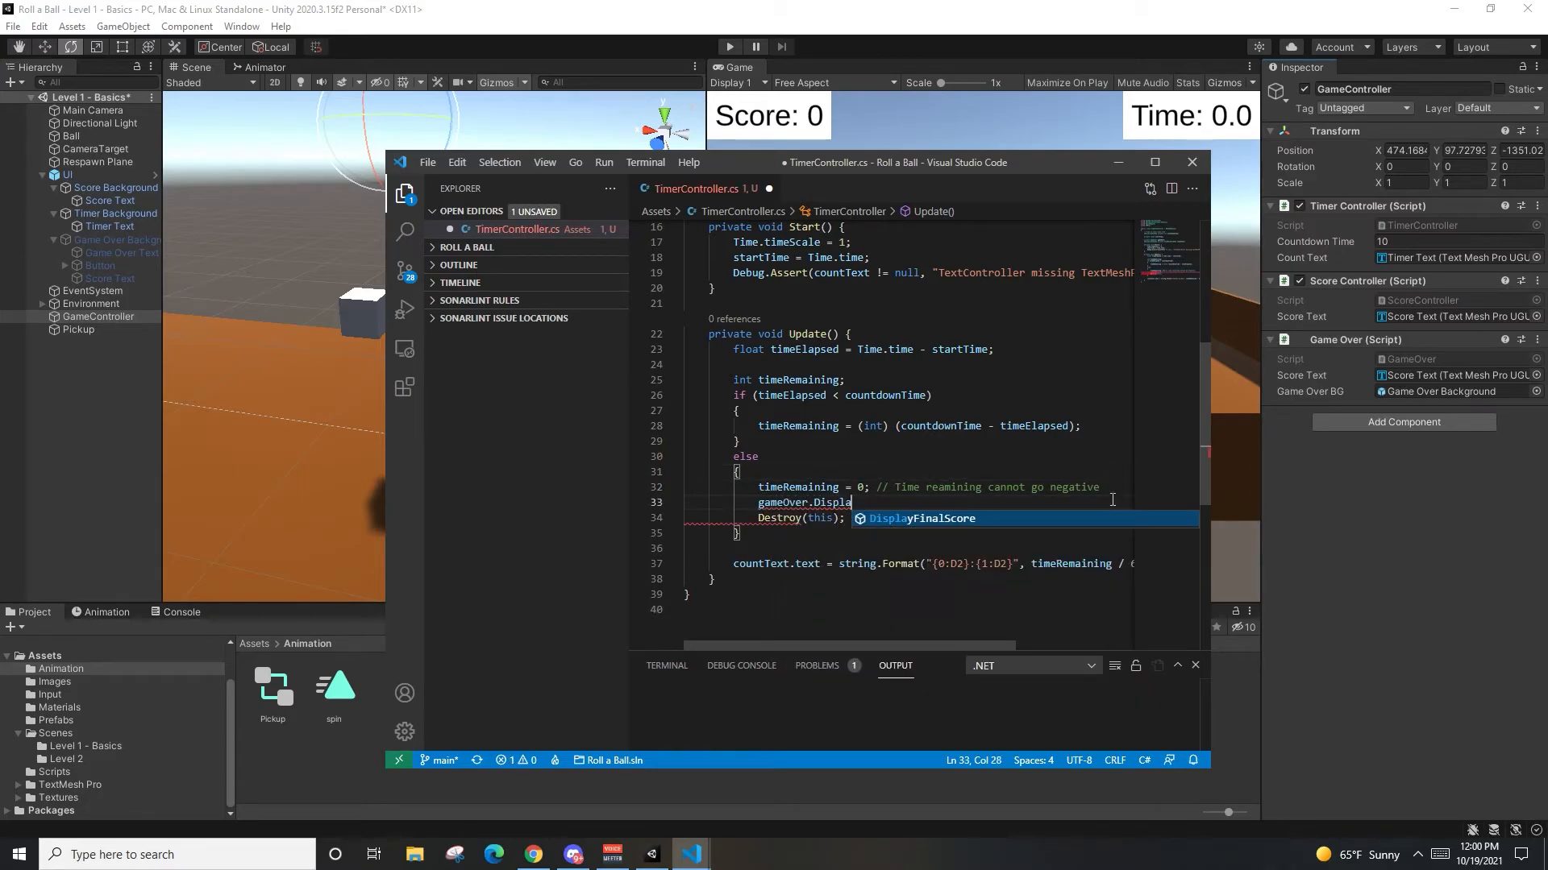
{"action": "key", "text": "Tab"}
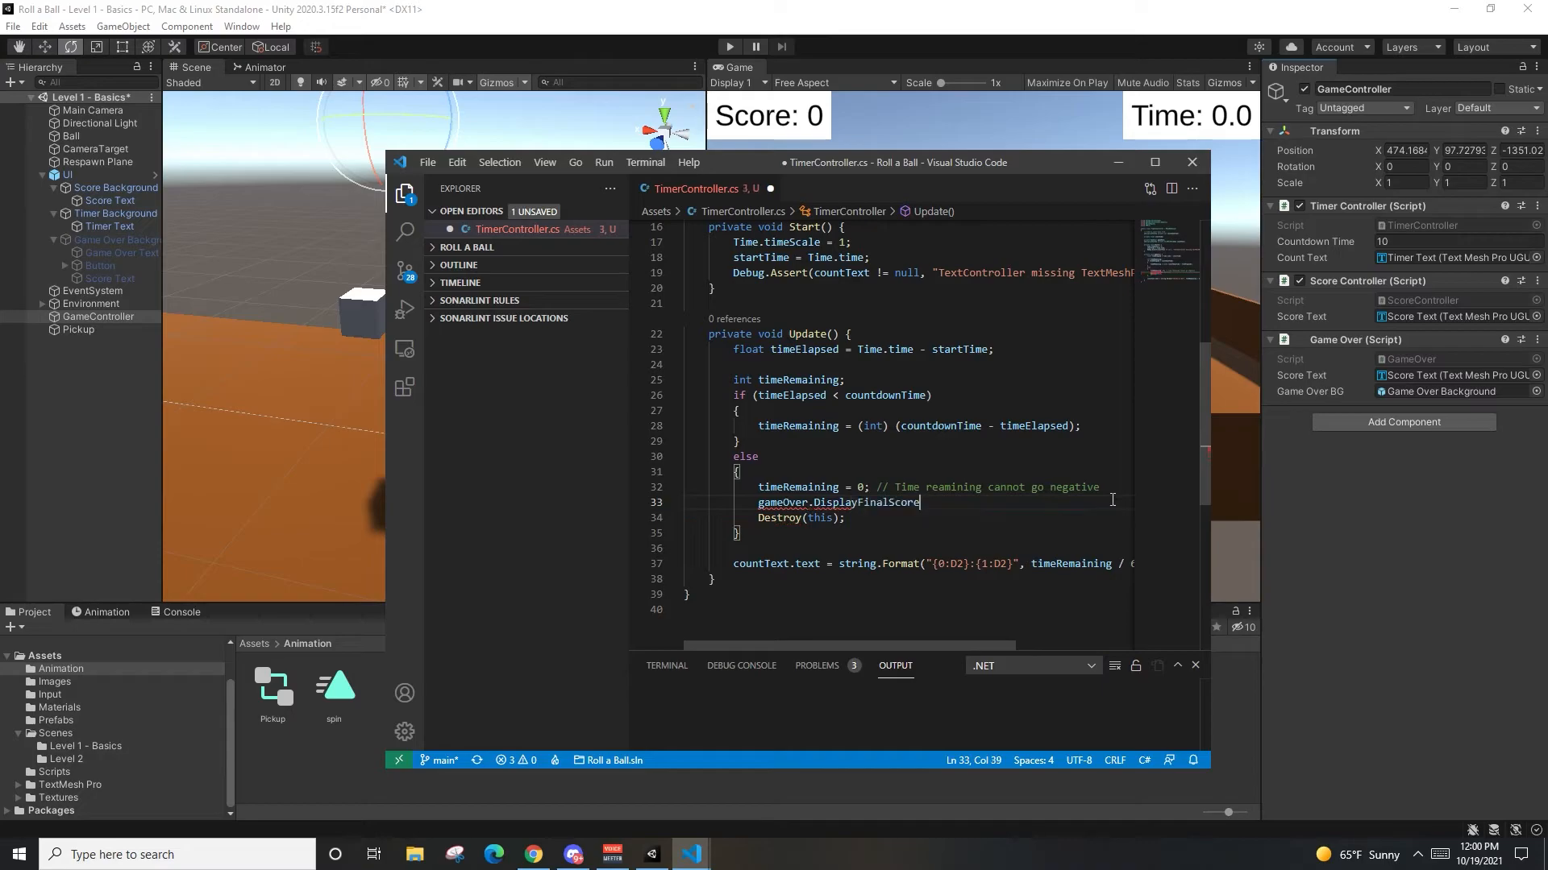
{"action": "type", "text": "(Score"}
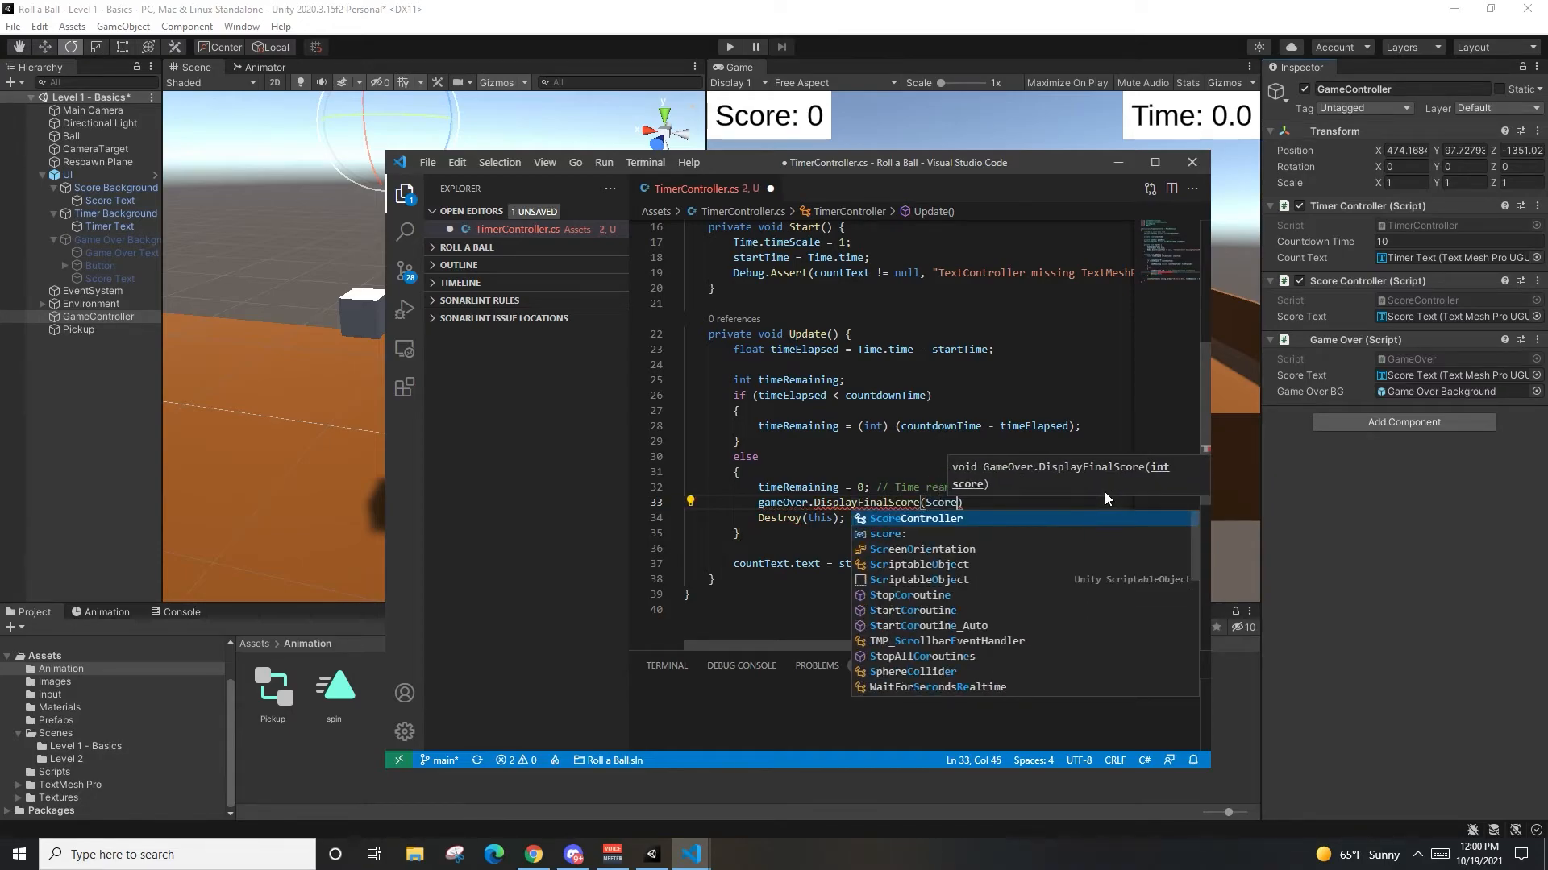
{"action": "type", "text": "Controller"}
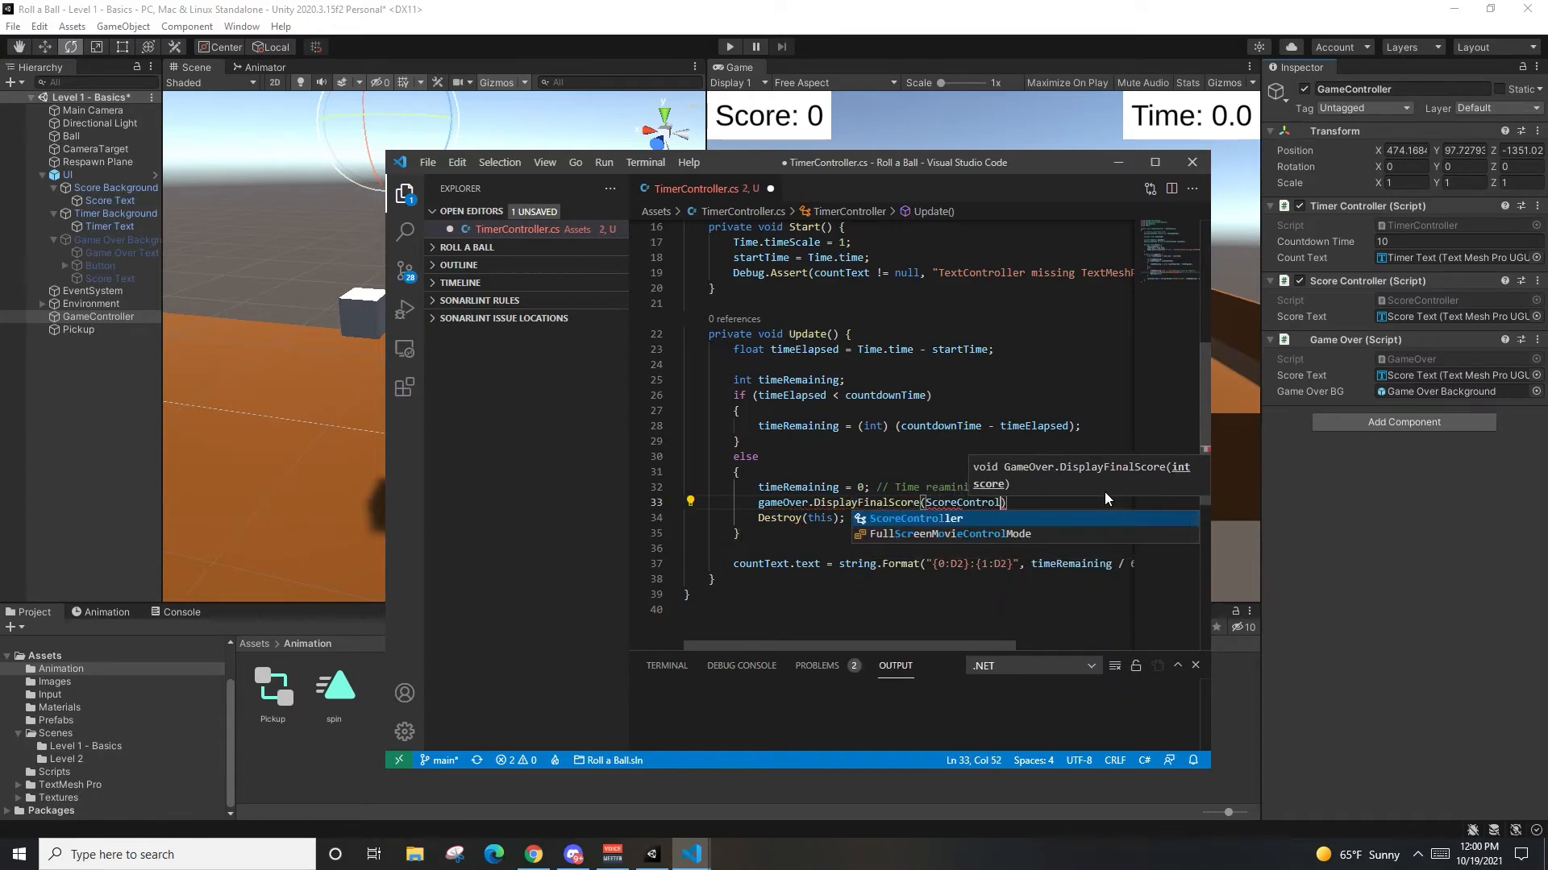
{"action": "type", "text": ".score);"}
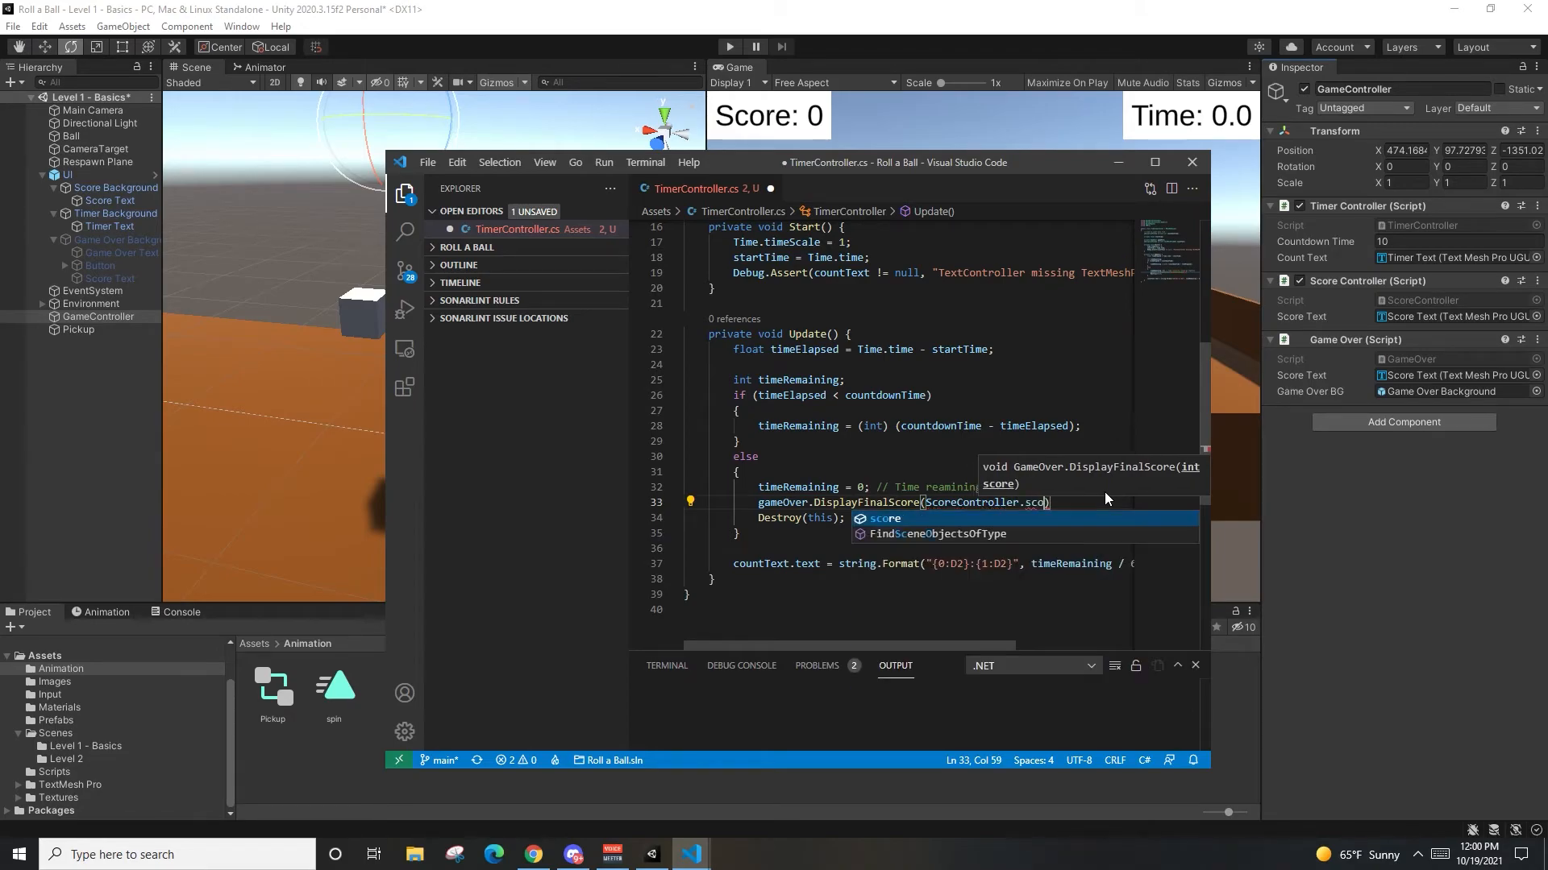
{"action": "key", "text": "ctrl+s"}
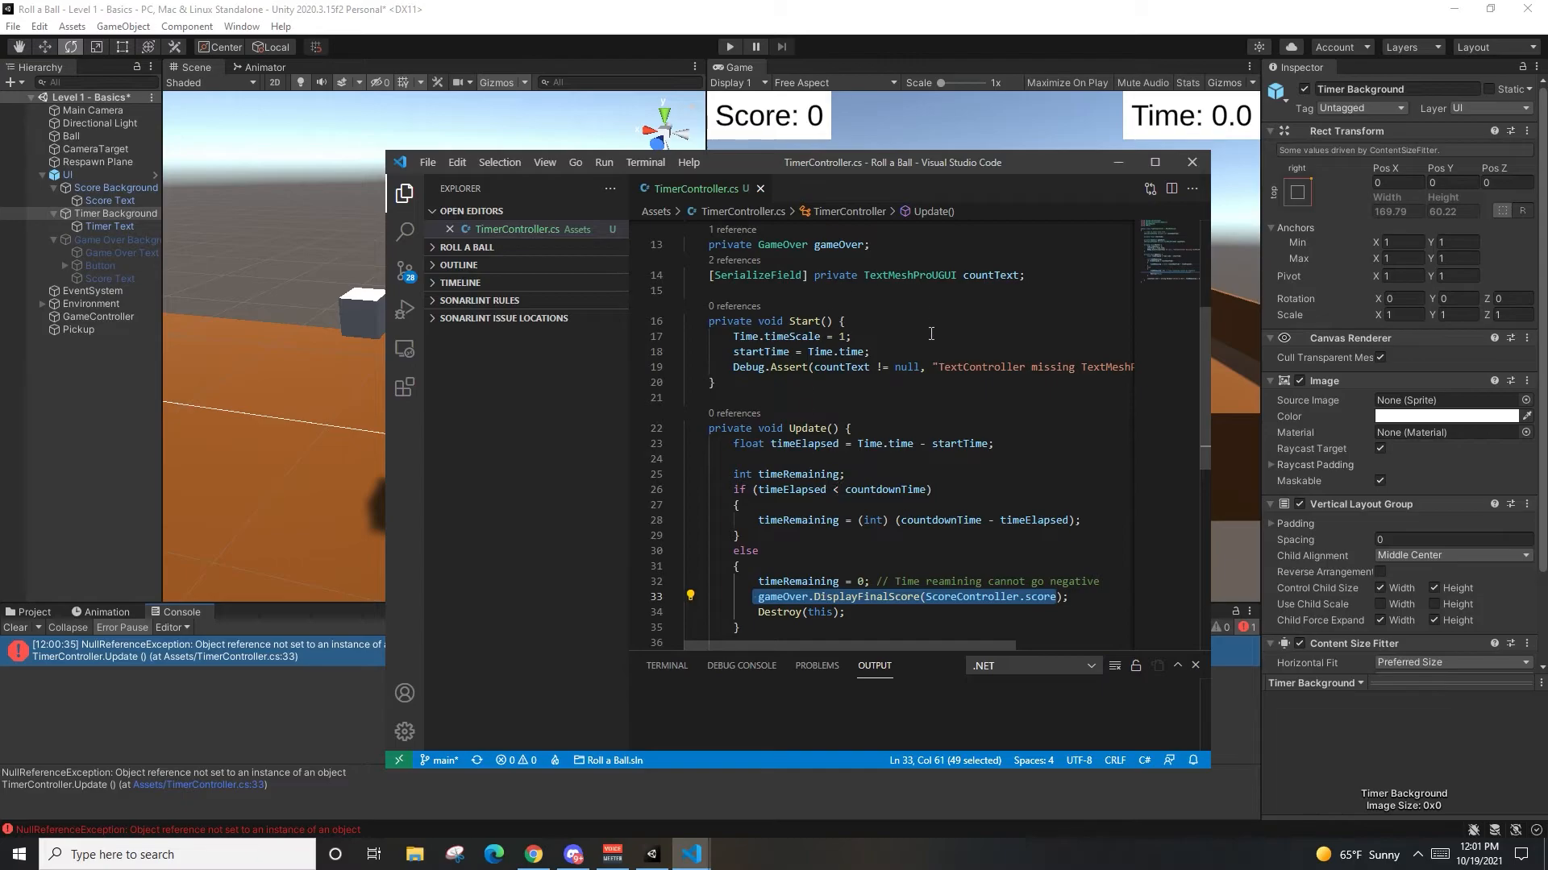
Step: At the end of TimerController's Start method, add gameOver = (GameOver)GameObject.FindObjectOfType(typeof(GameOver)); and save the script
{"action": "left_click_drag", "start_coordinate": [839, 371], "coordinate": [1115, 355]}
{"action": "left_click", "coordinate": [1109, 375]}
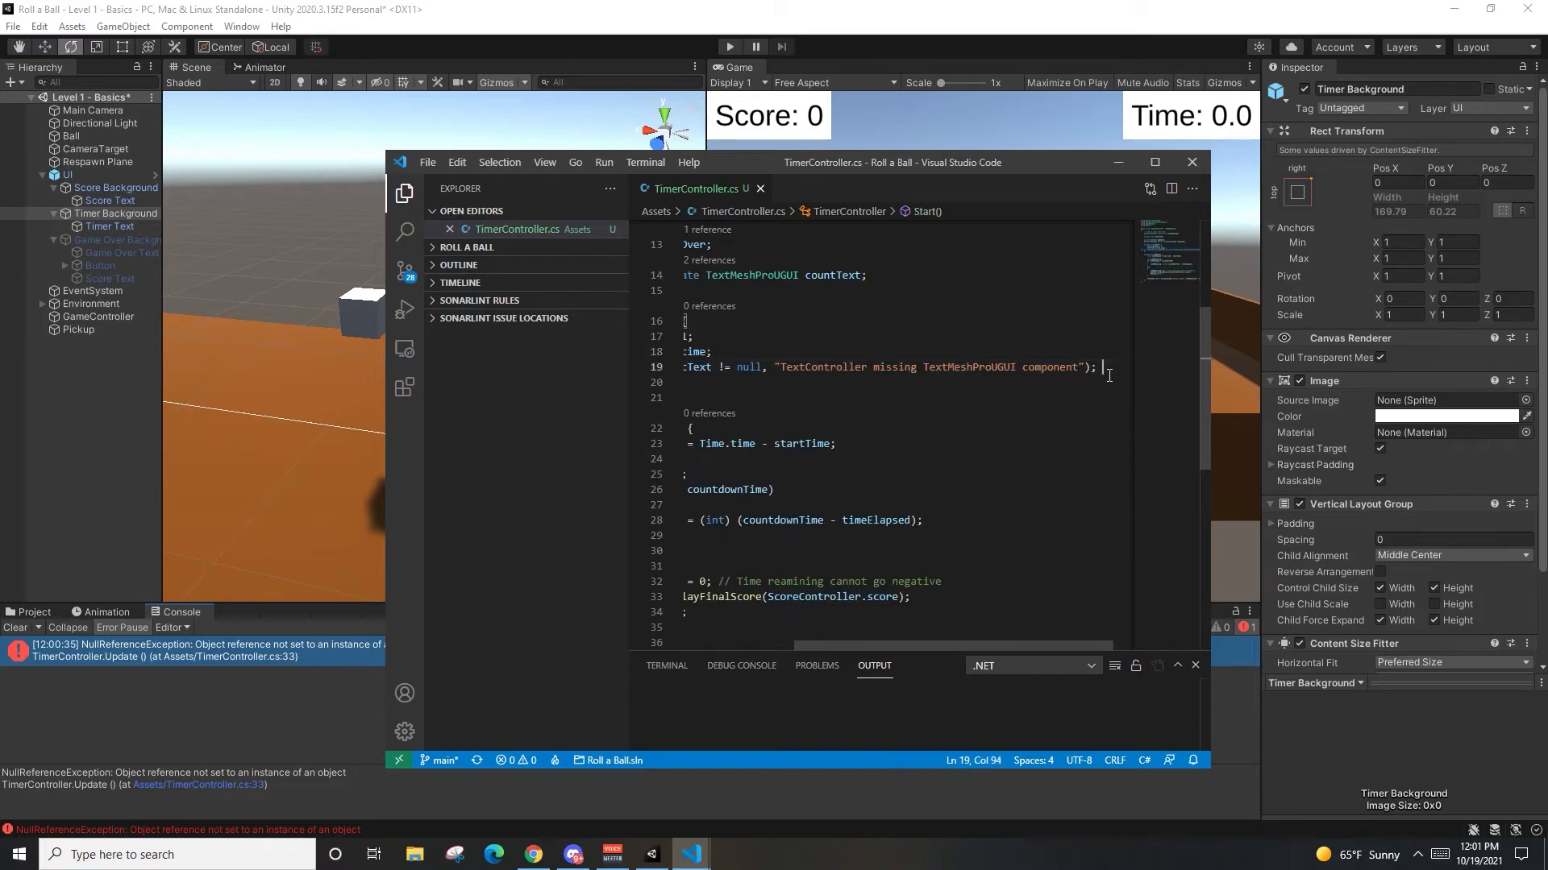
{"action": "key", "text": "Return"}
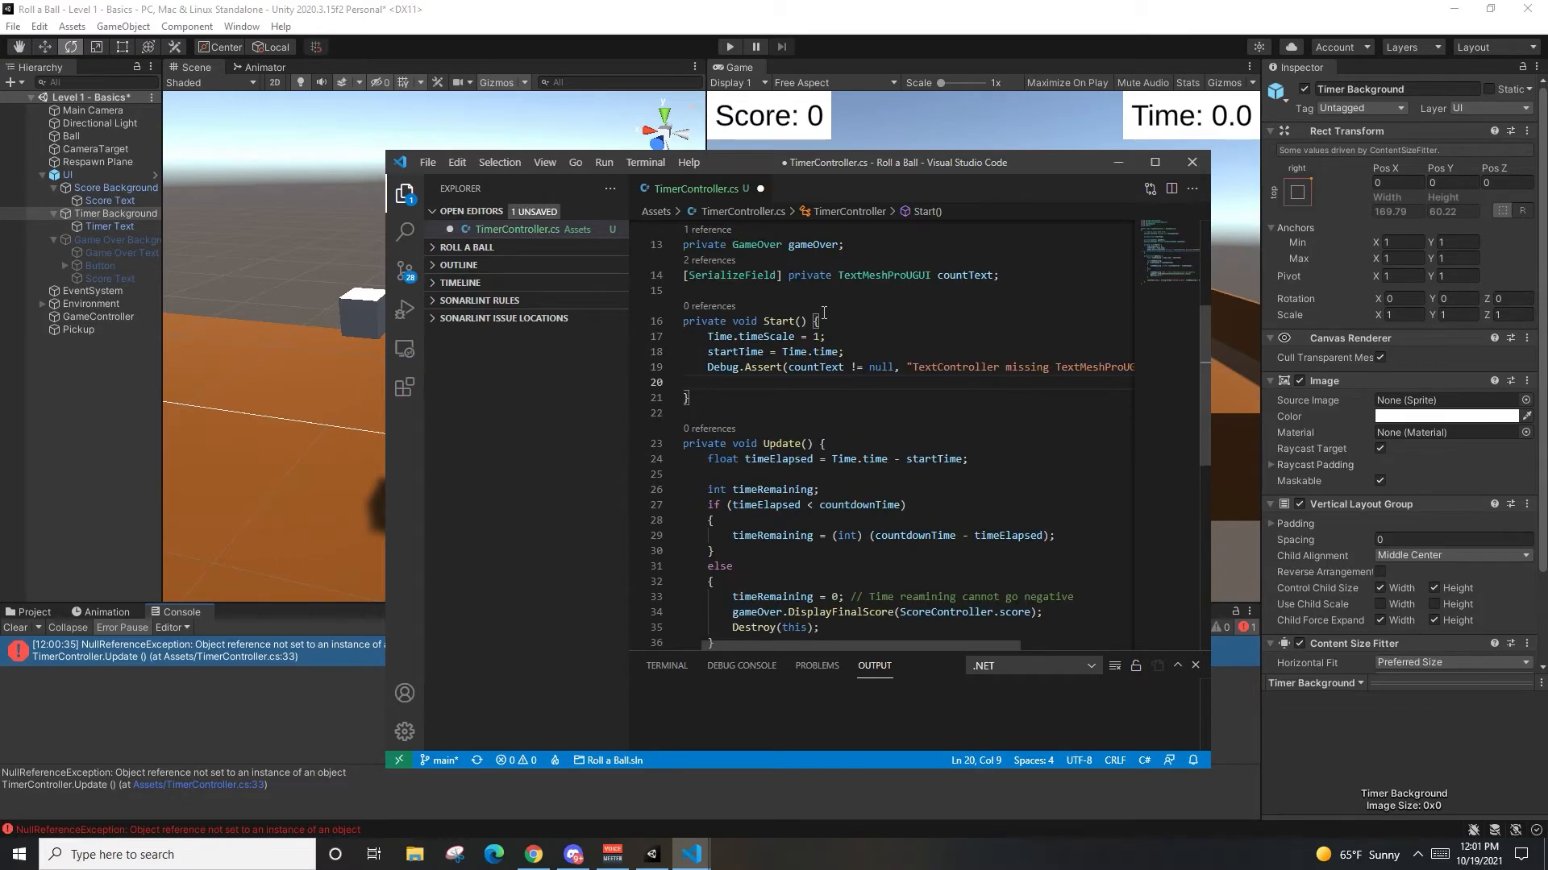
{"action": "type", "text": "gameOv"}
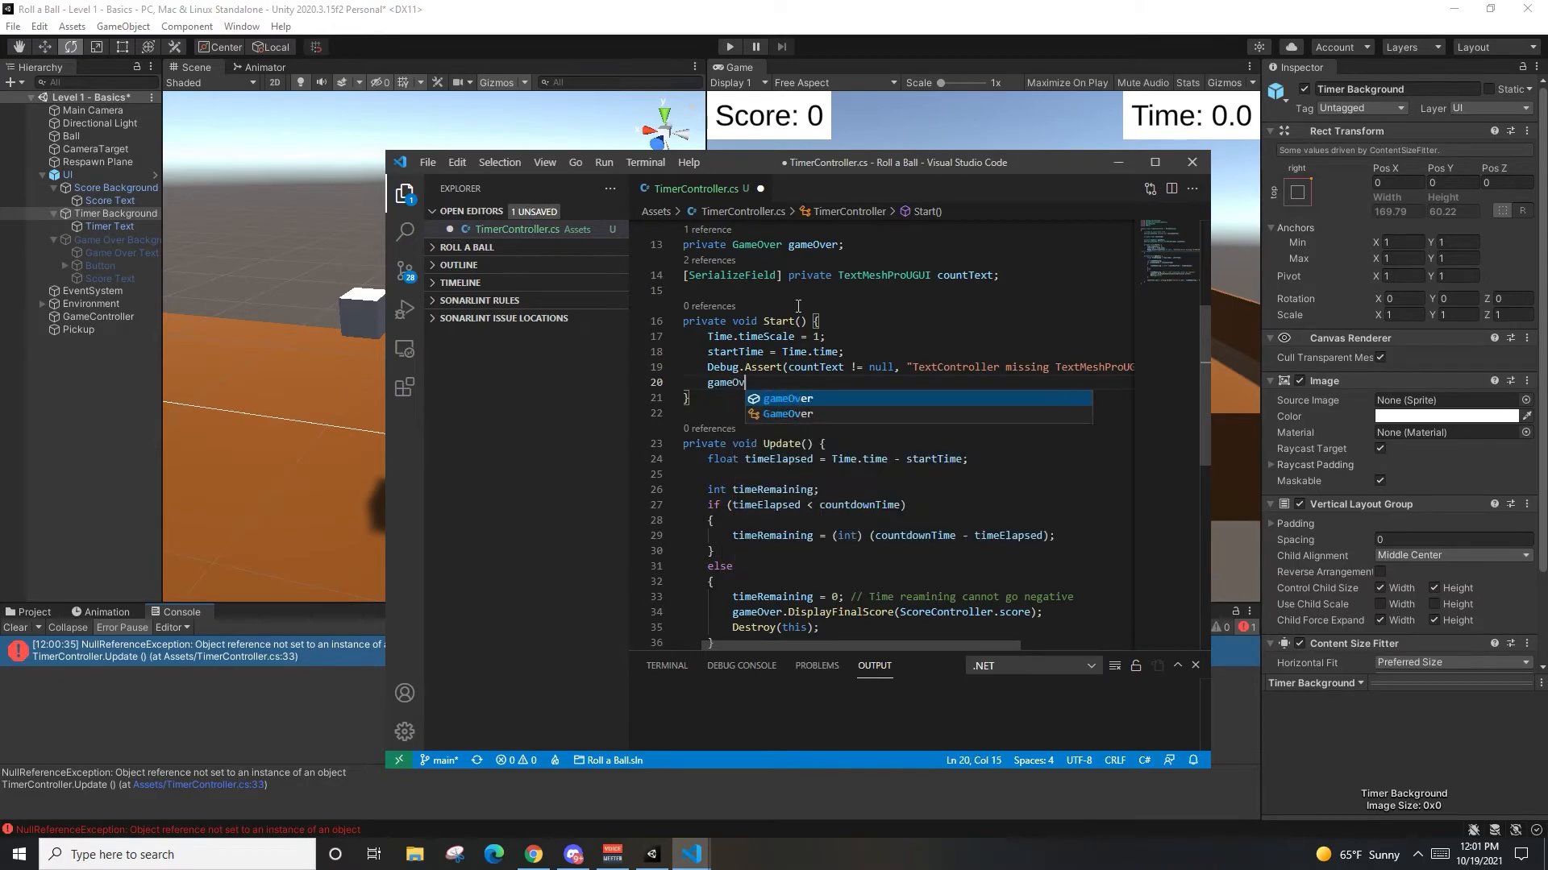
{"action": "type", "text": "er = (GameOver"}
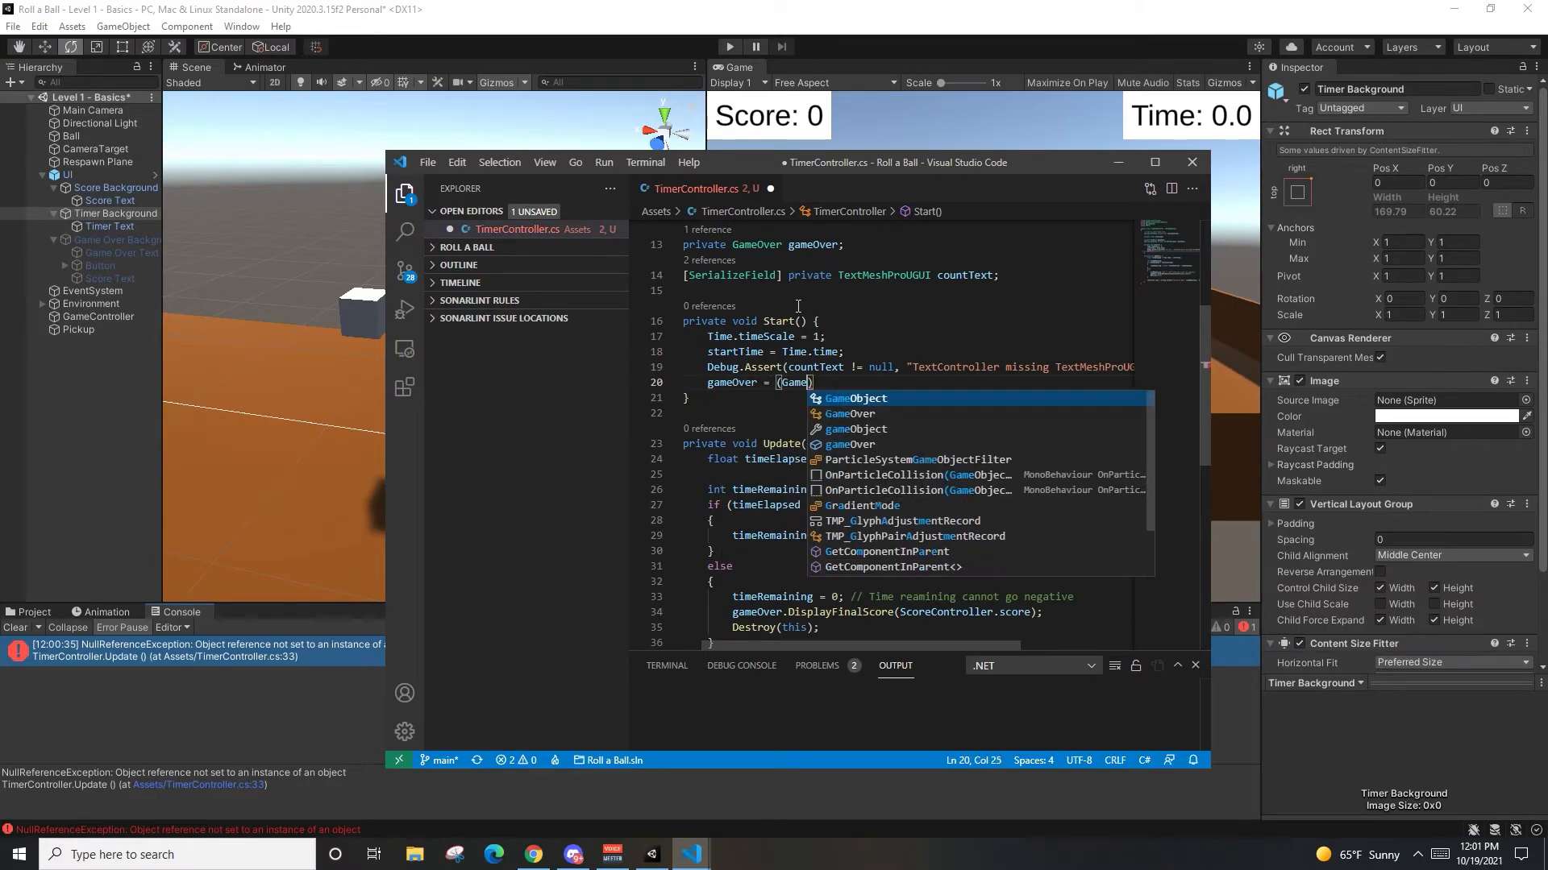
{"action": "type", "text": ")"}
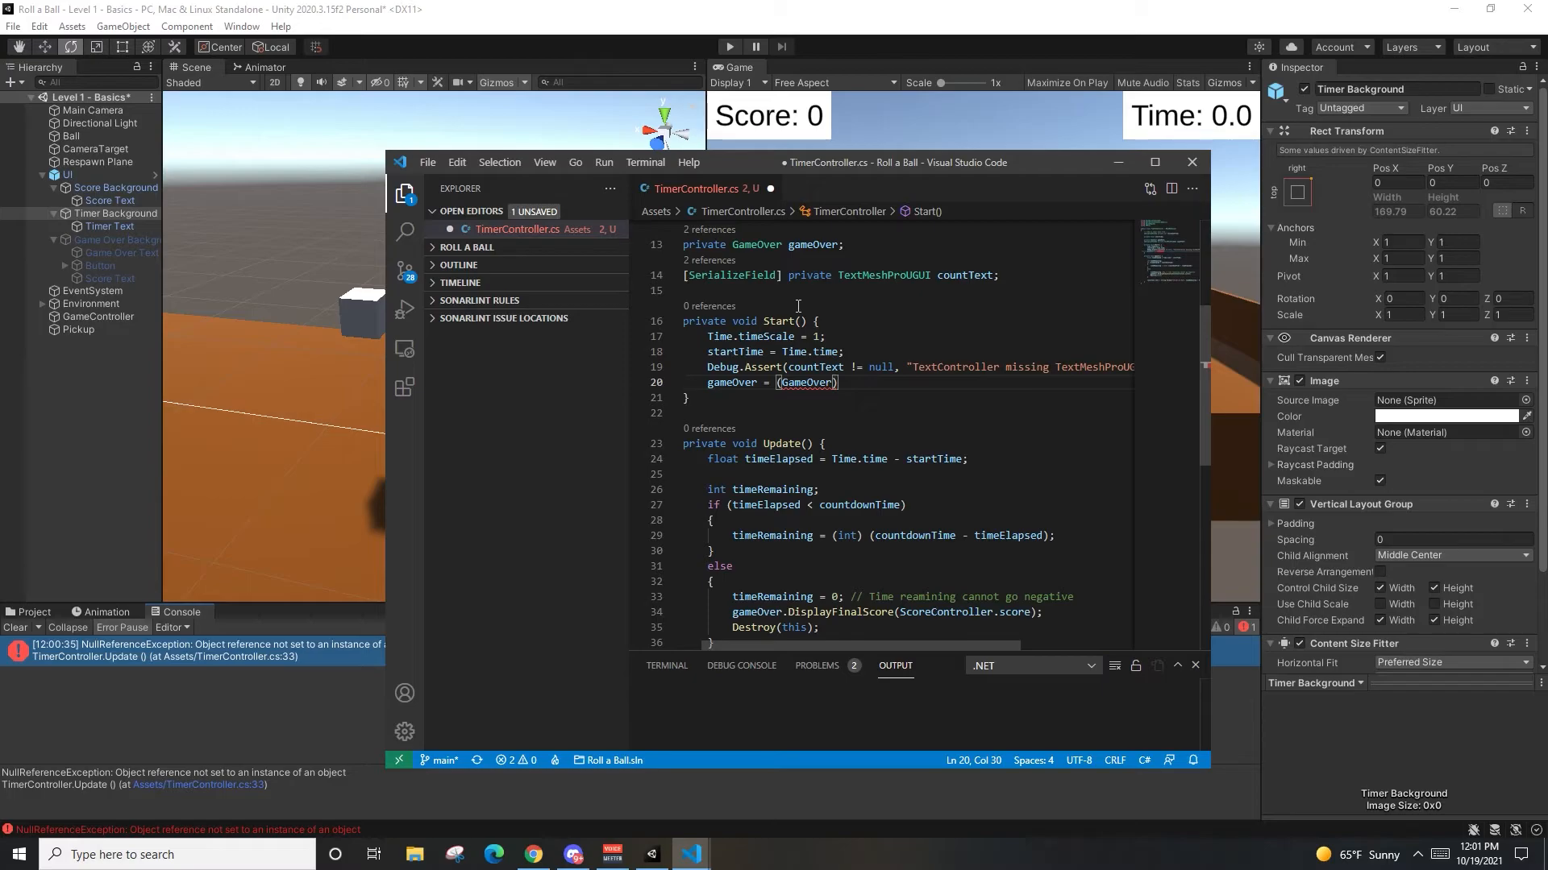
{"action": "type", "text": "GameObject.FindO"}
{"action": "key", "text": "Tab"}
{"action": "type", "text": "(type"}
{"action": "type", "text": "of(GameOver));"}
{"action": "key", "text": "ctrl+s"}
{"action": "left_click", "coordinate": [794, 404]}
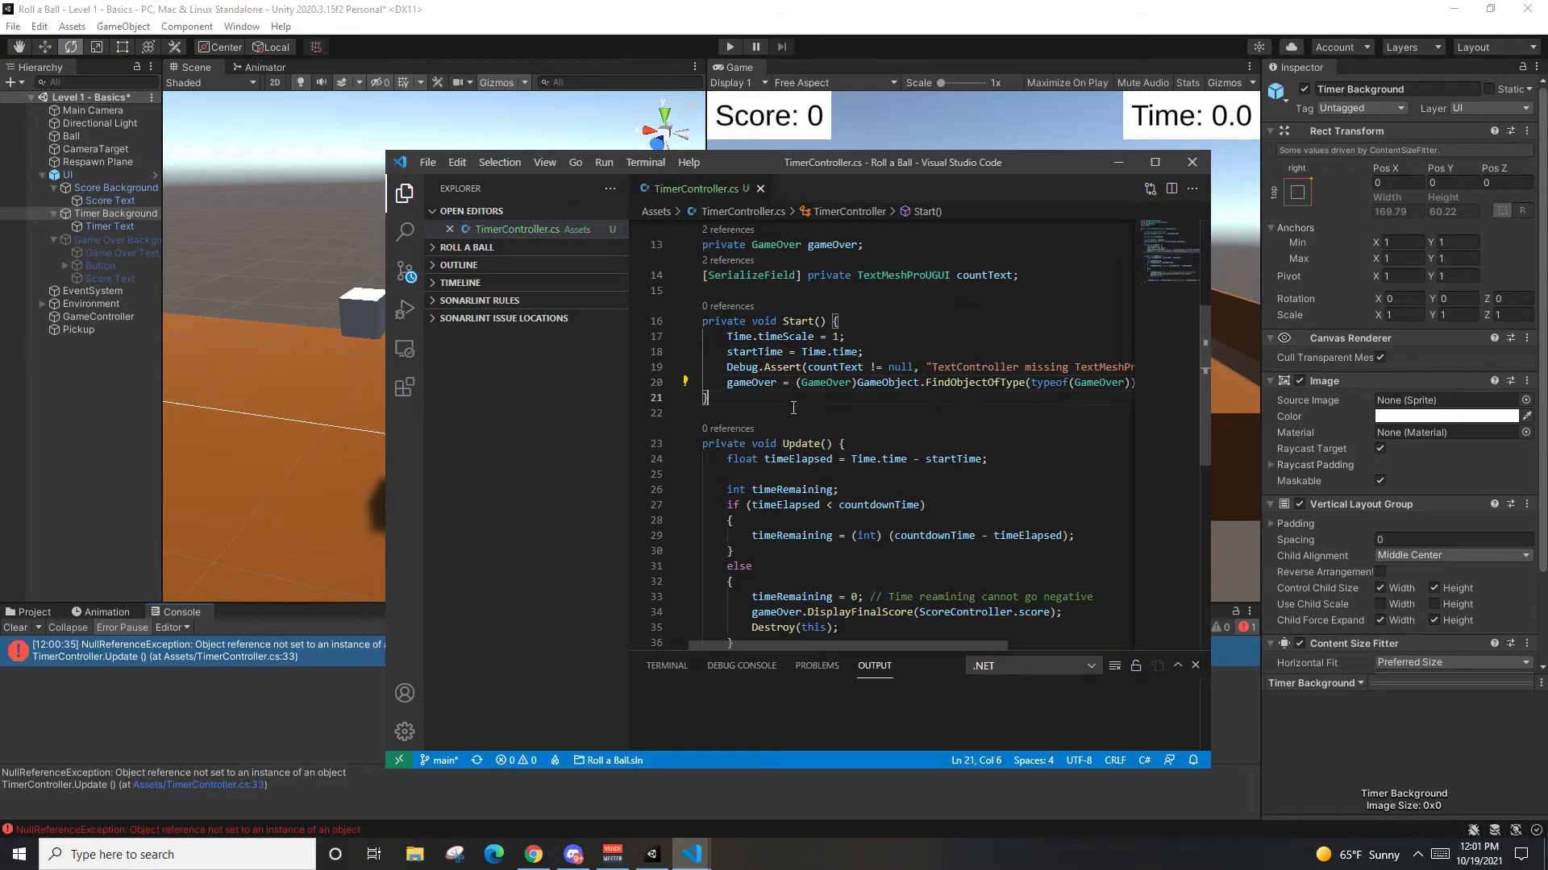
{"action": "left_click_drag", "start_coordinate": [926, 383], "coordinate": [1061, 385]}
{"action": "left_click", "coordinate": [1061, 385]}
{"action": "left_click_drag", "start_coordinate": [801, 386], "coordinate": [1143, 383]}
{"action": "left_click", "coordinate": [1060, 388]}
{"action": "left_click", "coordinate": [1084, 384]}
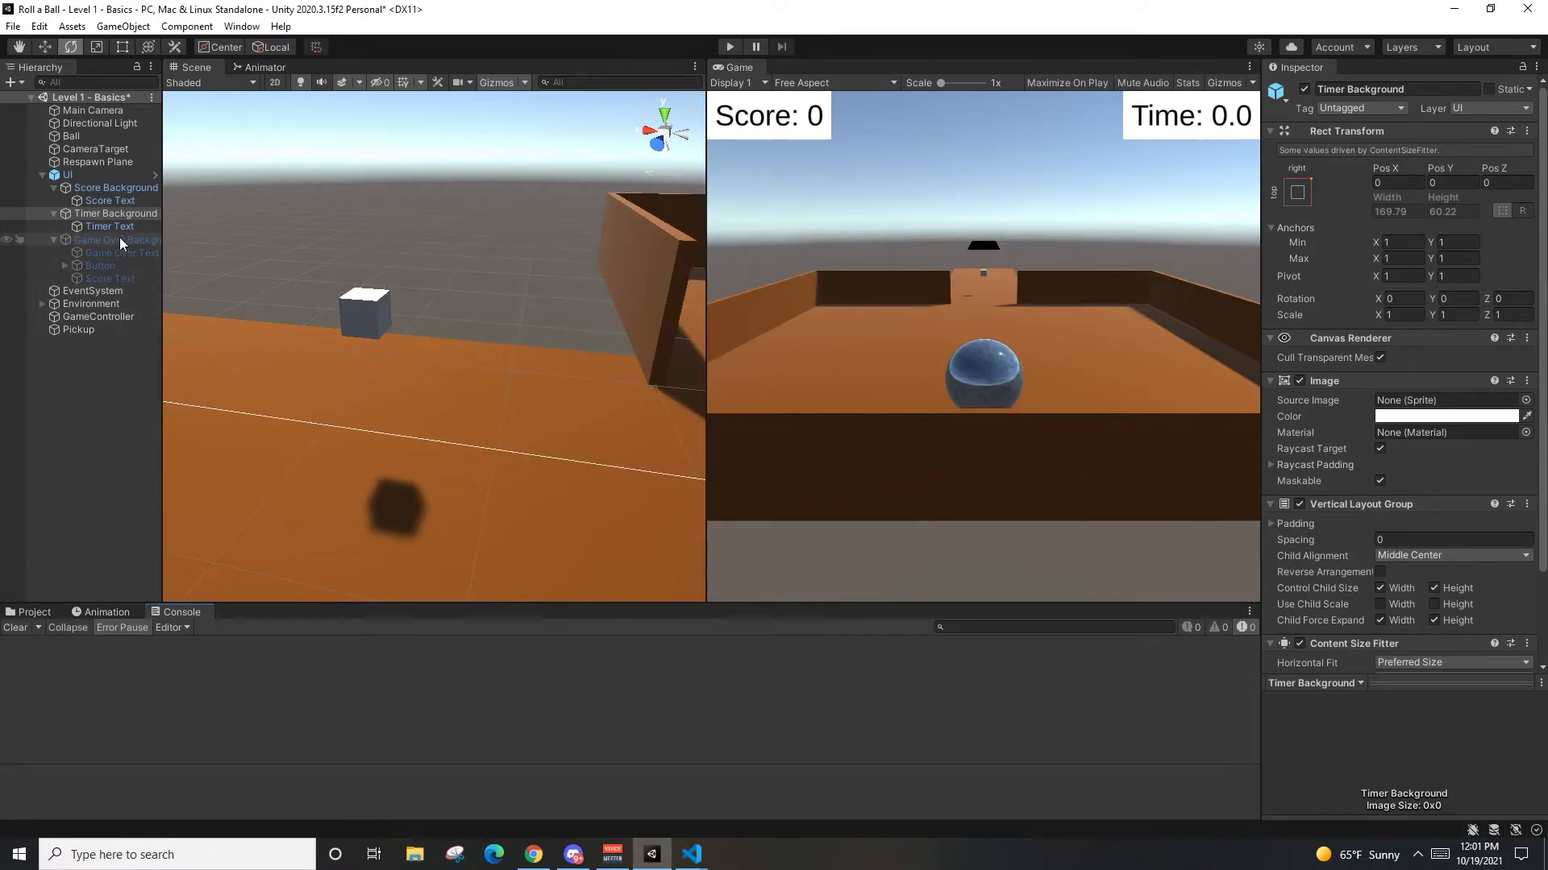
Step: Switch to Unity and set Countdown Time to 3 on GameController's Timer Controller script
{"action": "left_click", "coordinate": [120, 240]}
{"action": "left_click", "coordinate": [127, 222]}
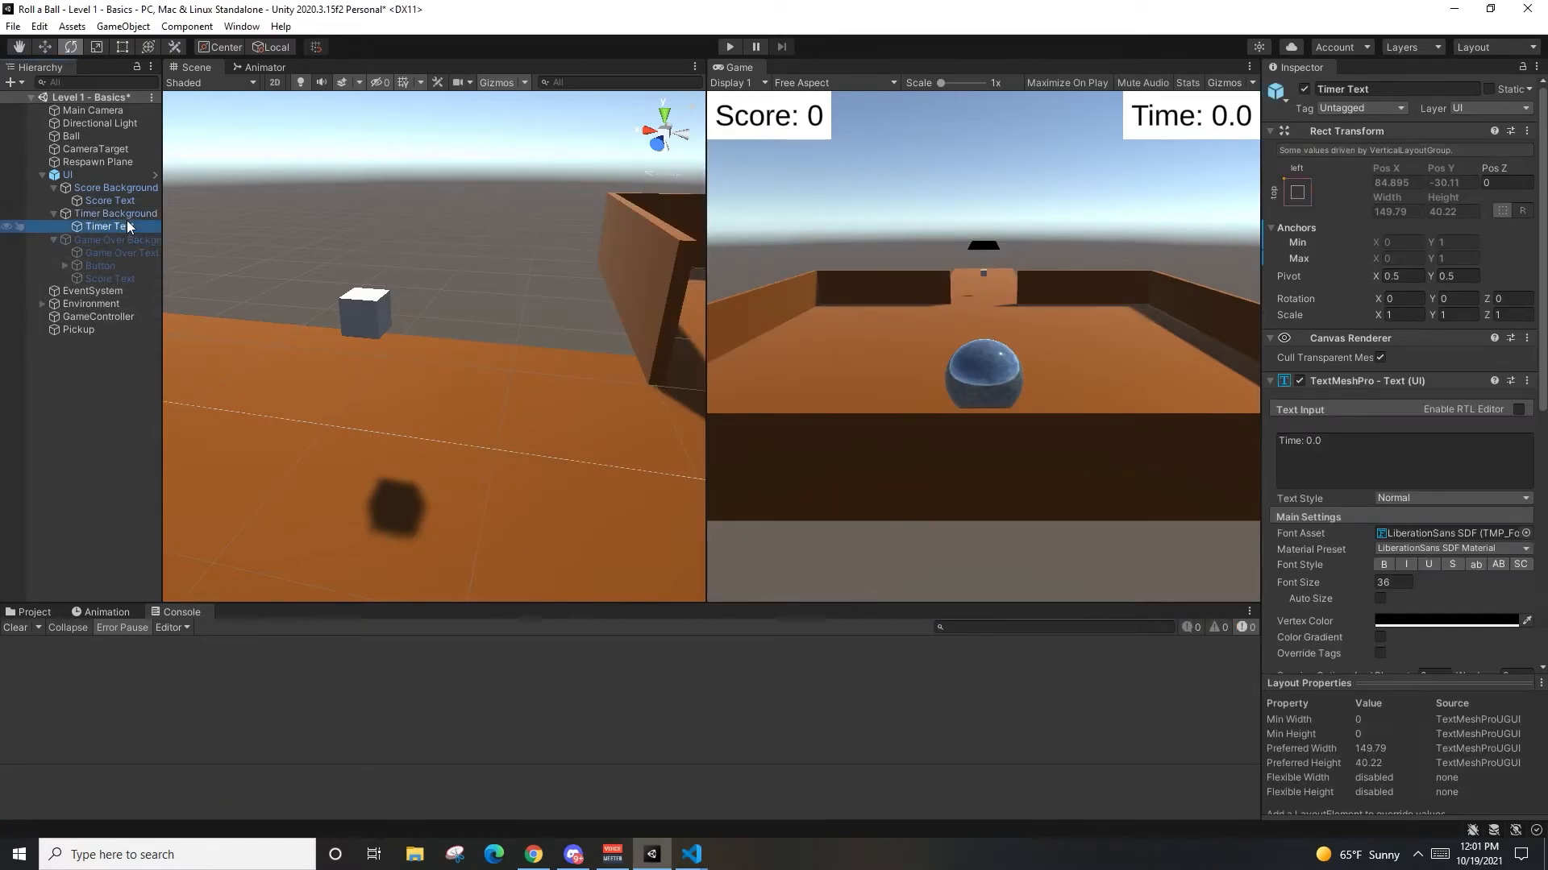
{"action": "left_click", "coordinate": [100, 318]}
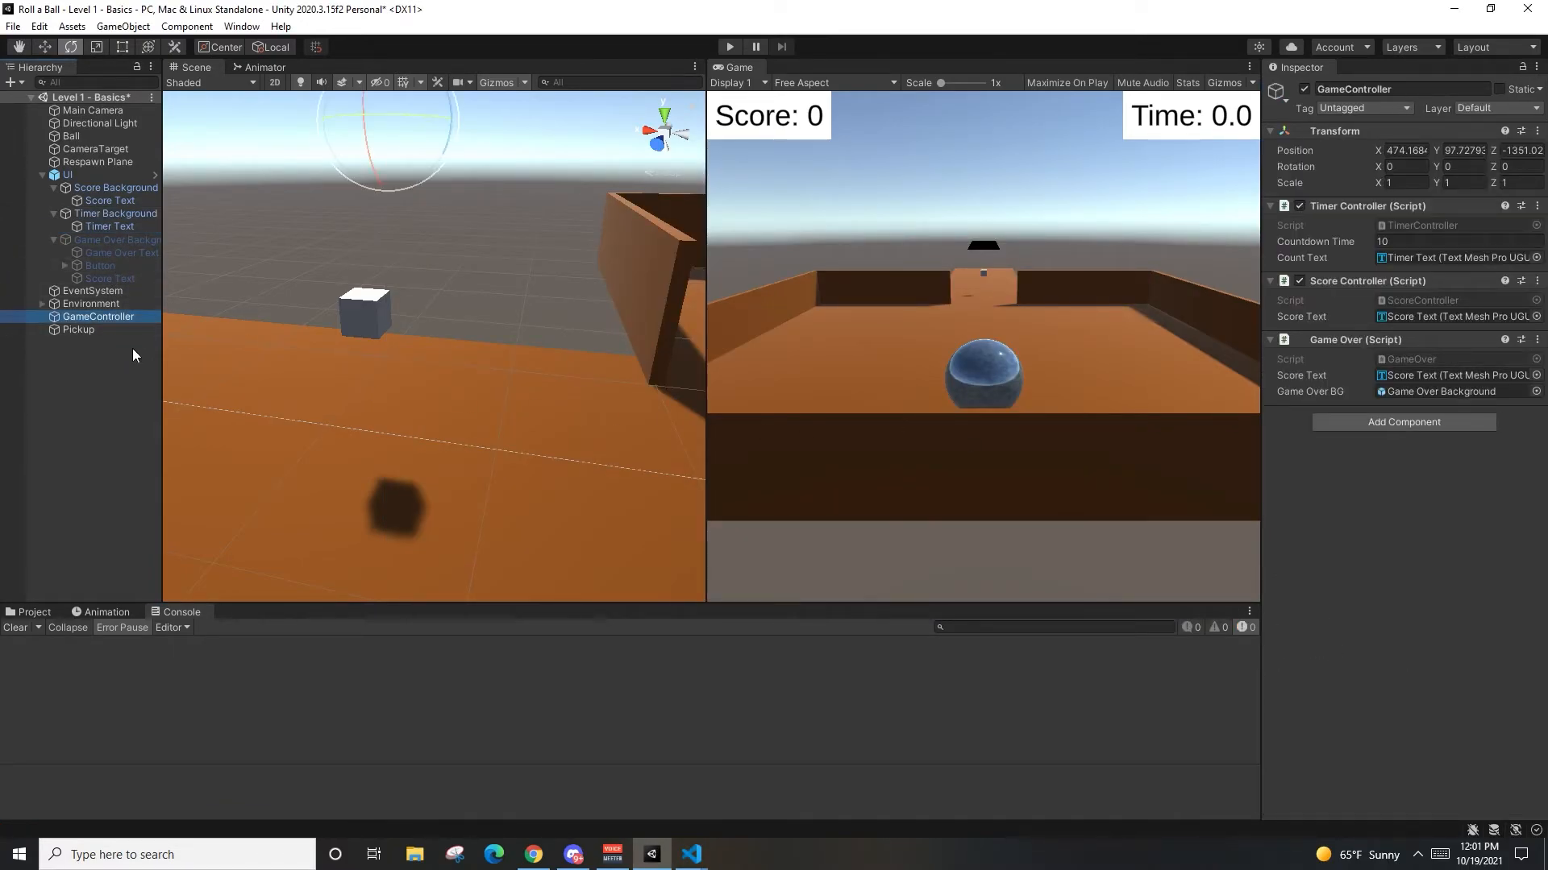
{"action": "left_click_drag", "start_coordinate": [1461, 243], "coordinate": [1220, 288]}
{"action": "type", "text": "3"}
{"action": "key", "text": "Return"}
Step: Play the level until the timer ends, try the Restart button on a widened Game view, and stop play mode
{"action": "left_click", "coordinate": [729, 49]}
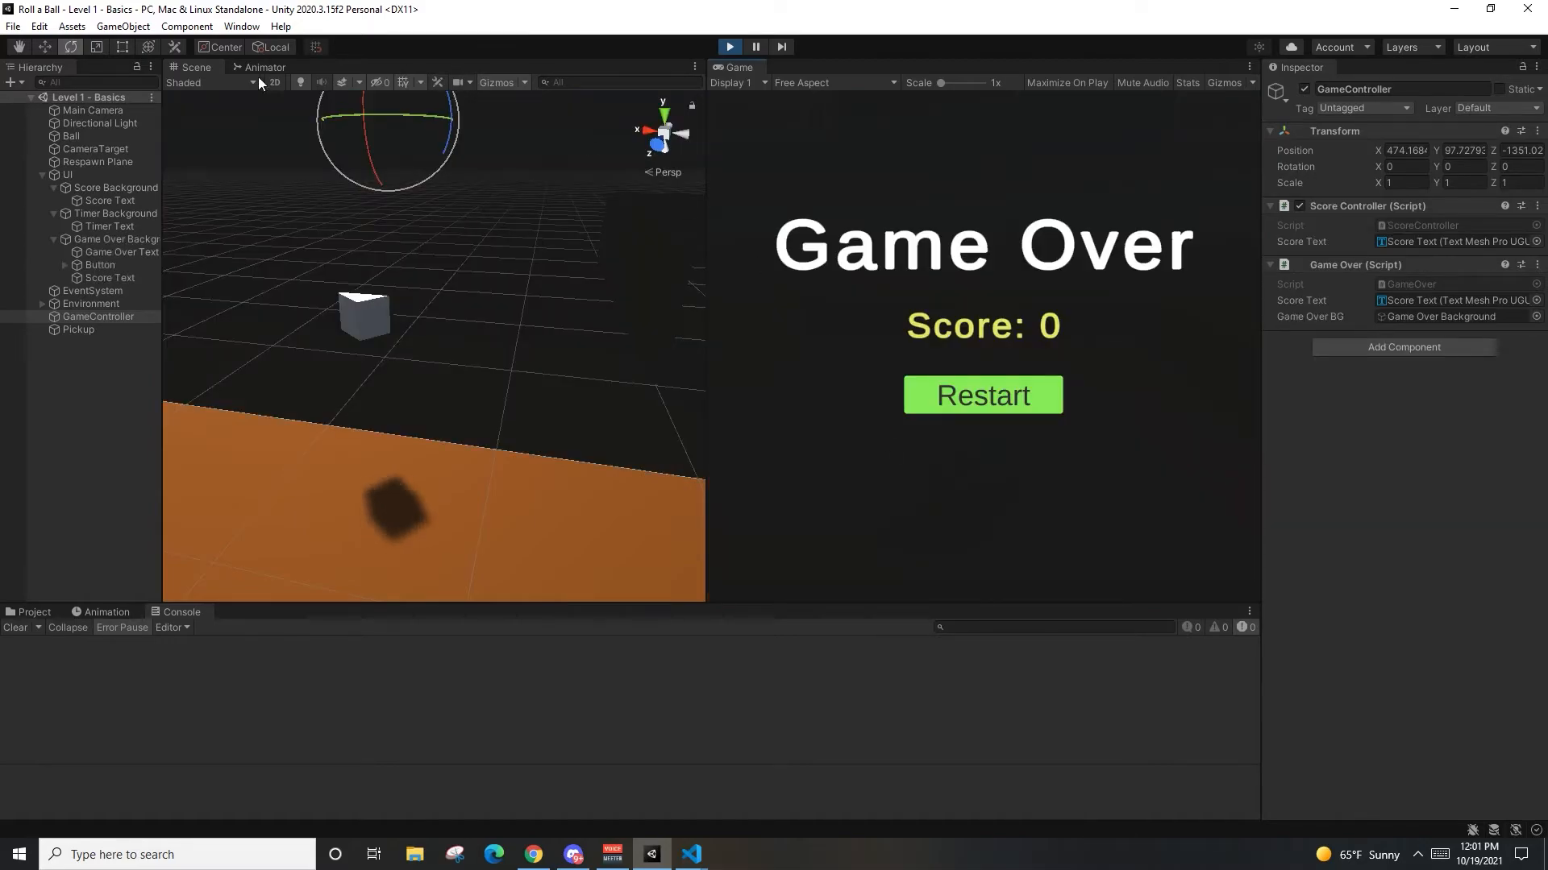
{"action": "left_click_drag", "start_coordinate": [713, 309], "coordinate": [580, 331]}
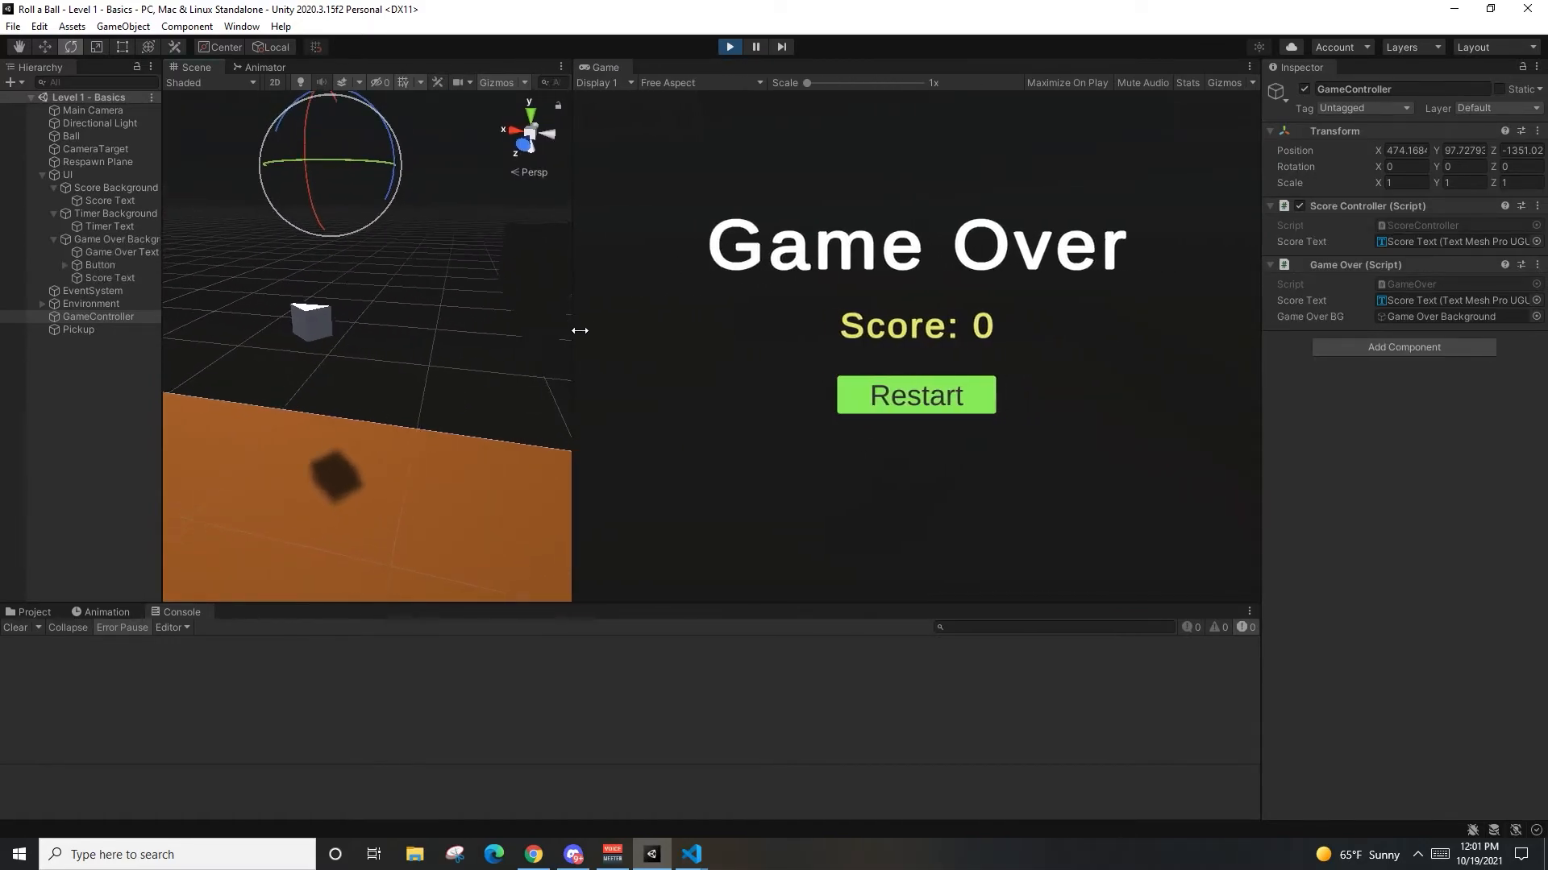
{"action": "left_click", "coordinate": [960, 397]}
{"action": "left_click", "coordinate": [731, 47]}
Step: Make the game over Button's On Click event call GameOver.Restart on GameController, and test Restart in play mode
{"action": "left_click", "coordinate": [89, 266]}
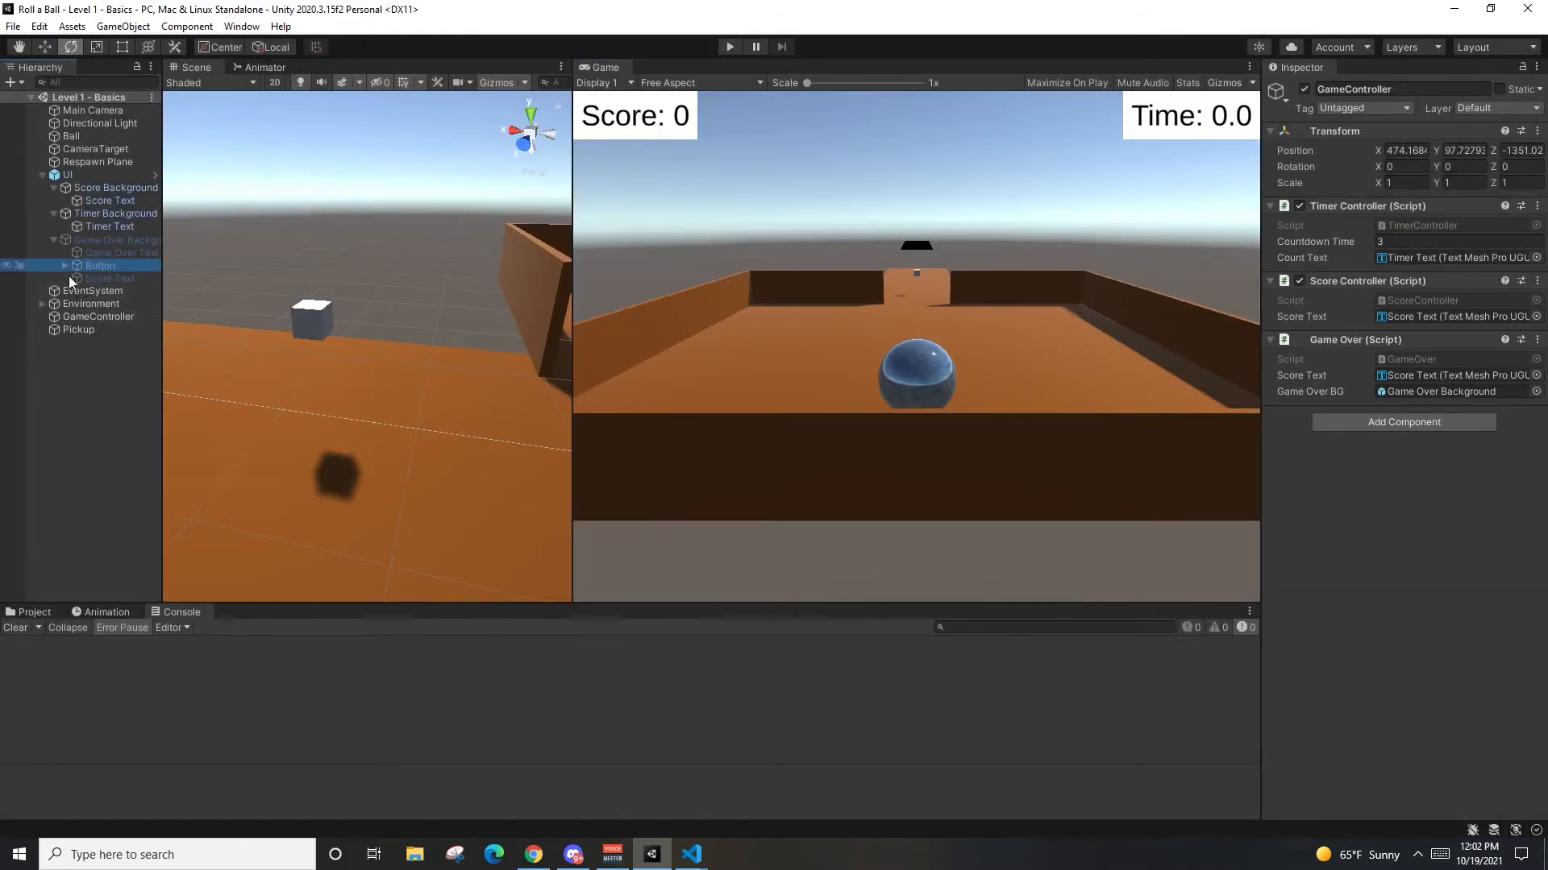
{"action": "scroll", "coordinate": [1356, 543], "scroll_direction": "down", "scroll_amount": 5}
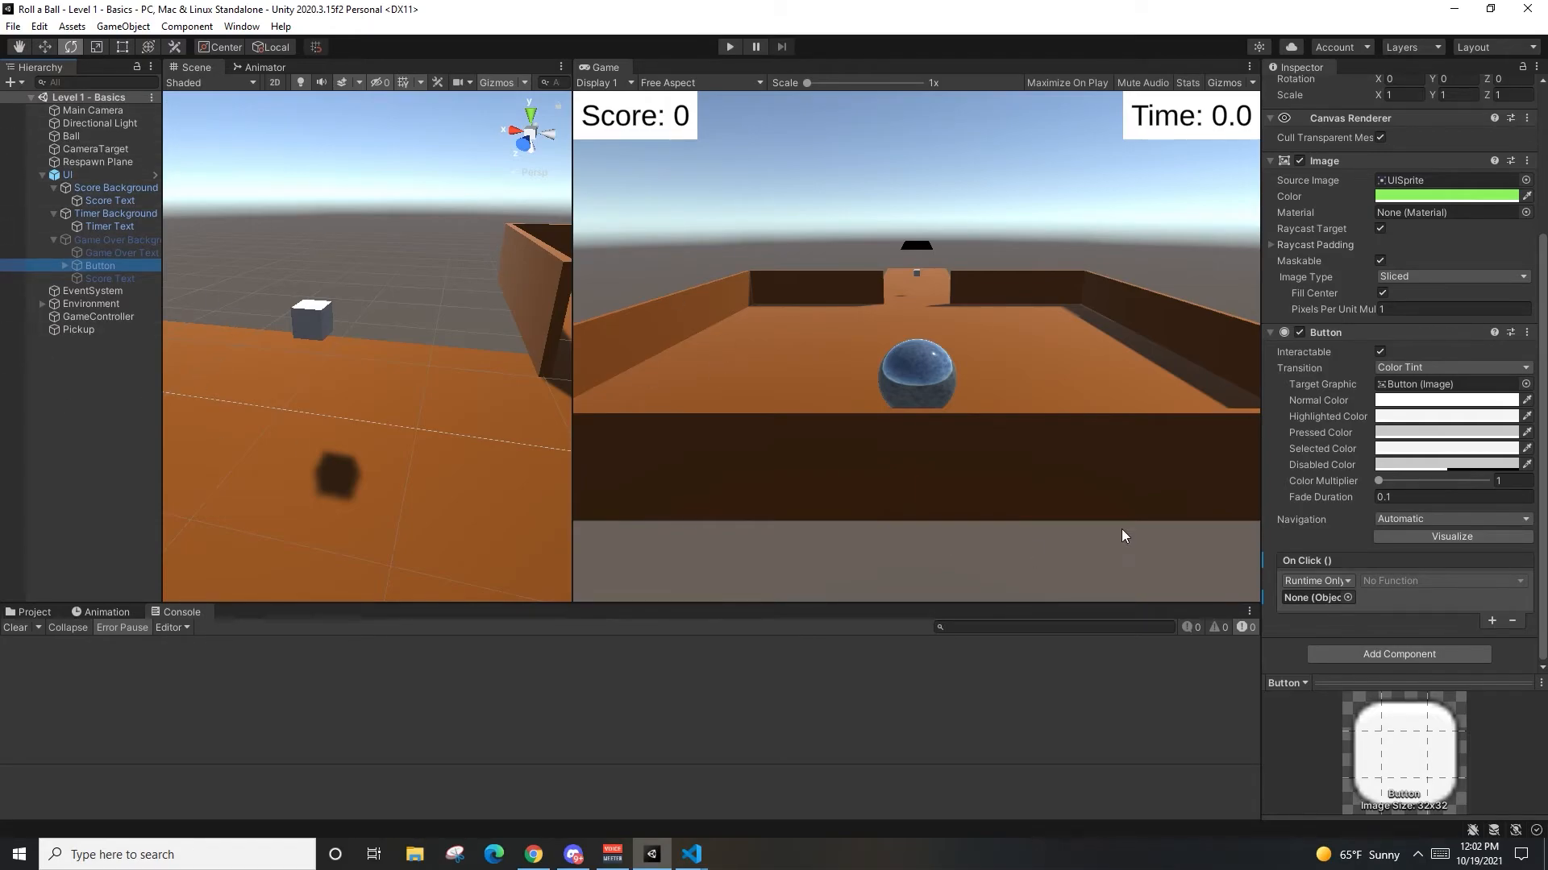
{"action": "left_click", "coordinate": [1340, 581]}
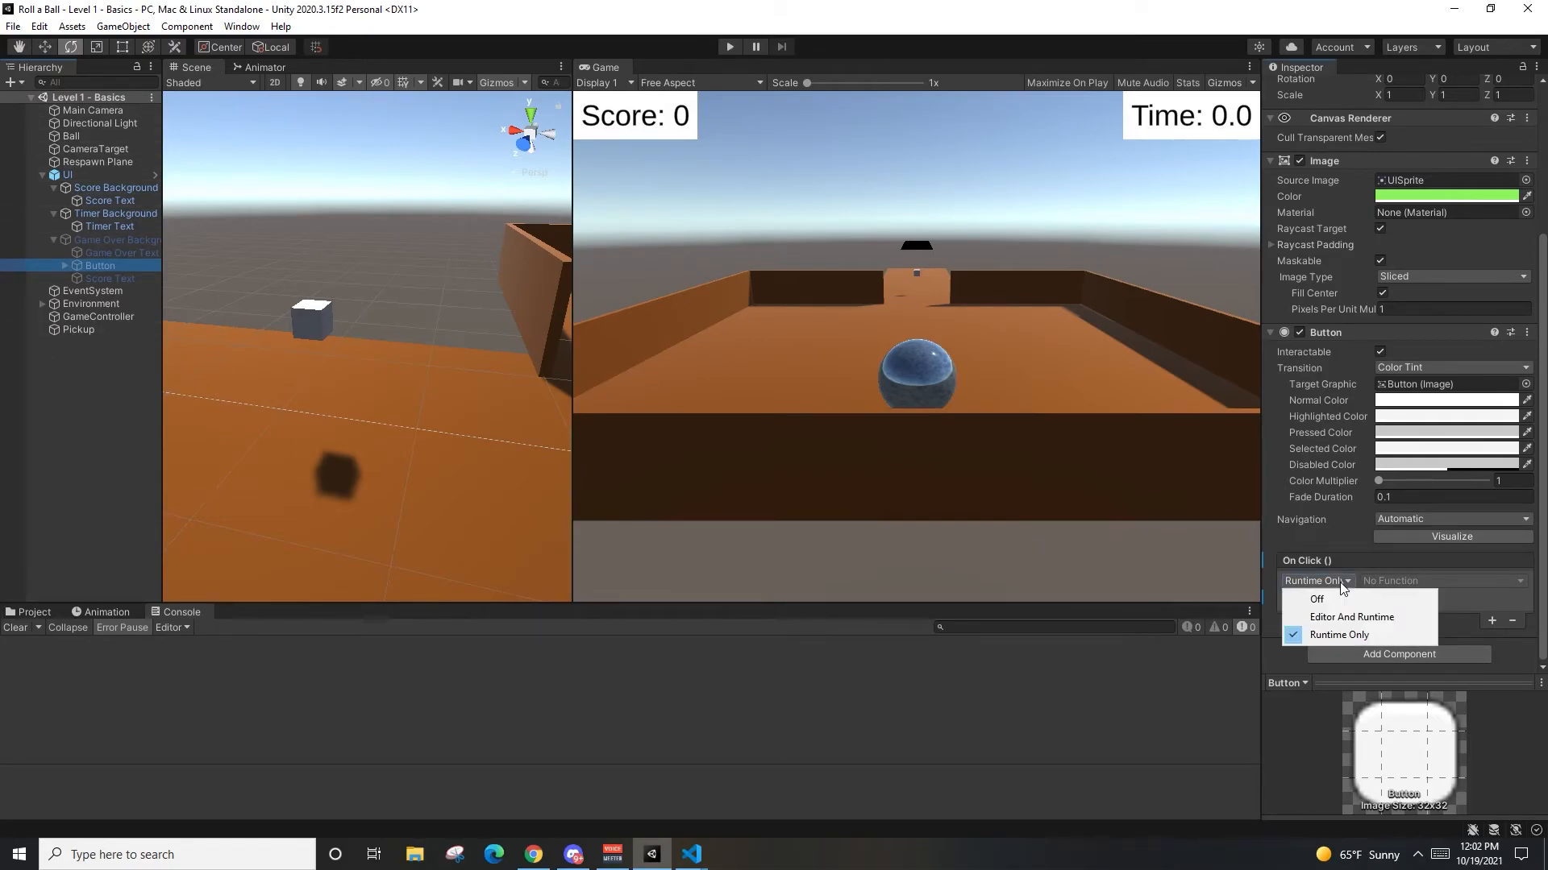
{"action": "left_click", "coordinate": [1349, 569]}
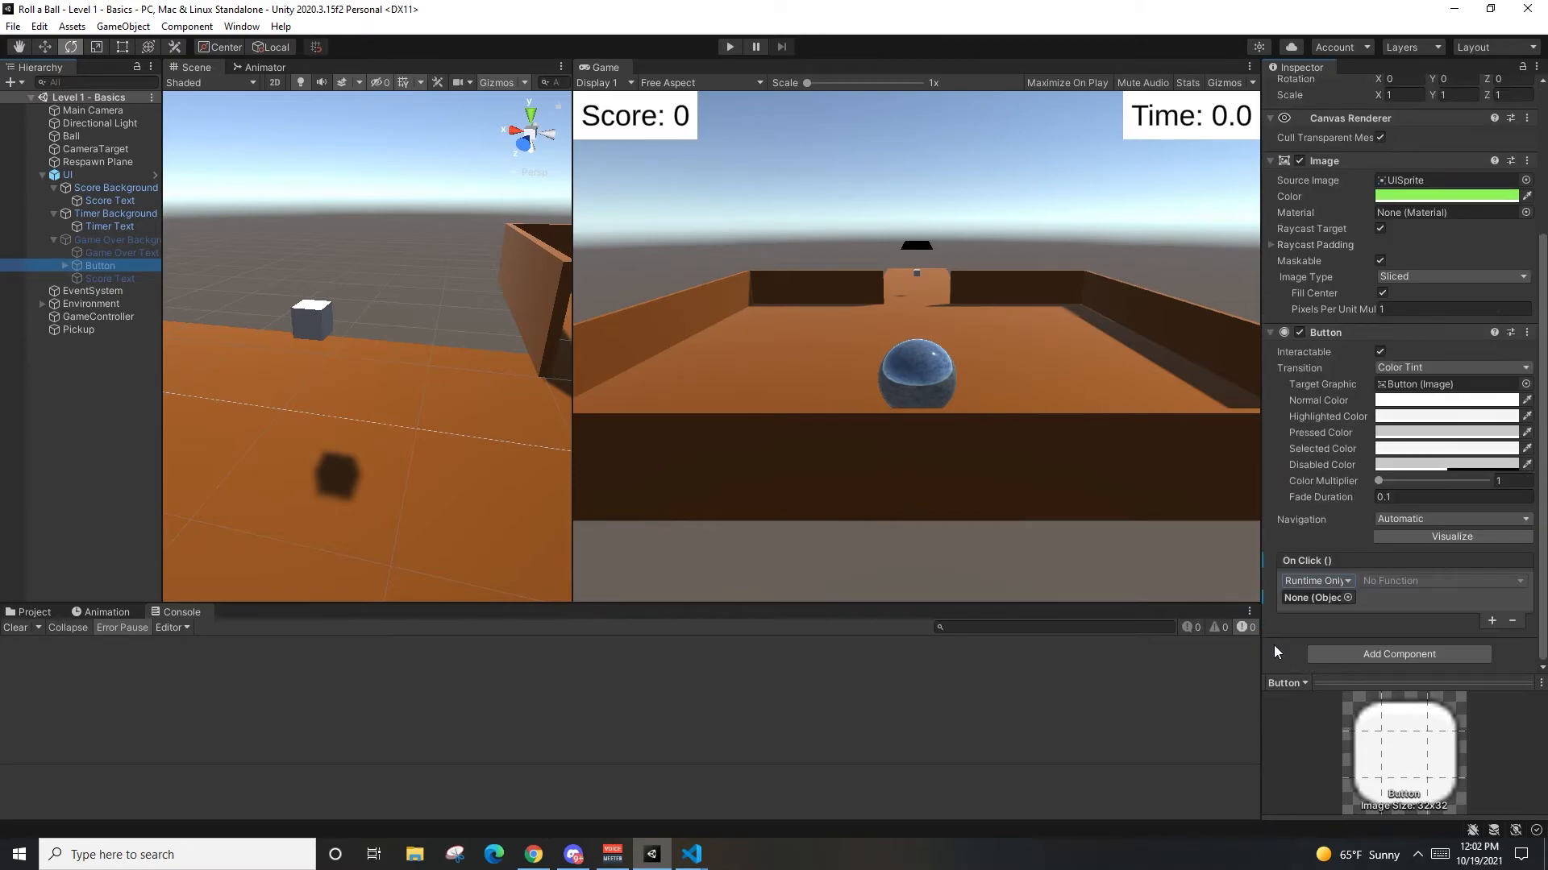
{"action": "left_click", "coordinate": [1322, 581]}
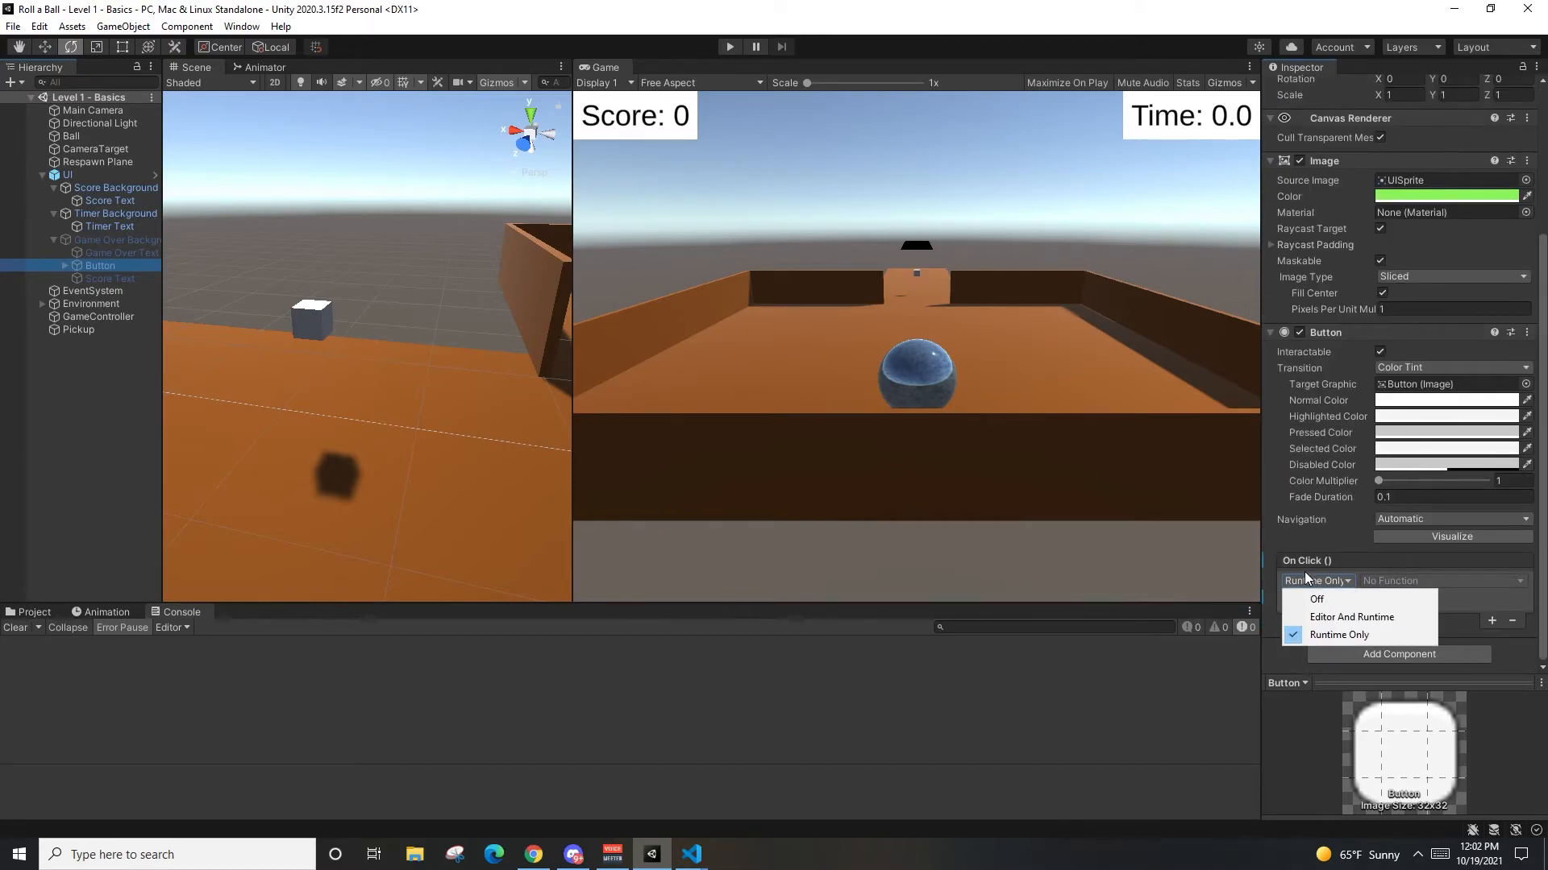
{"action": "left_click", "coordinate": [1304, 578]}
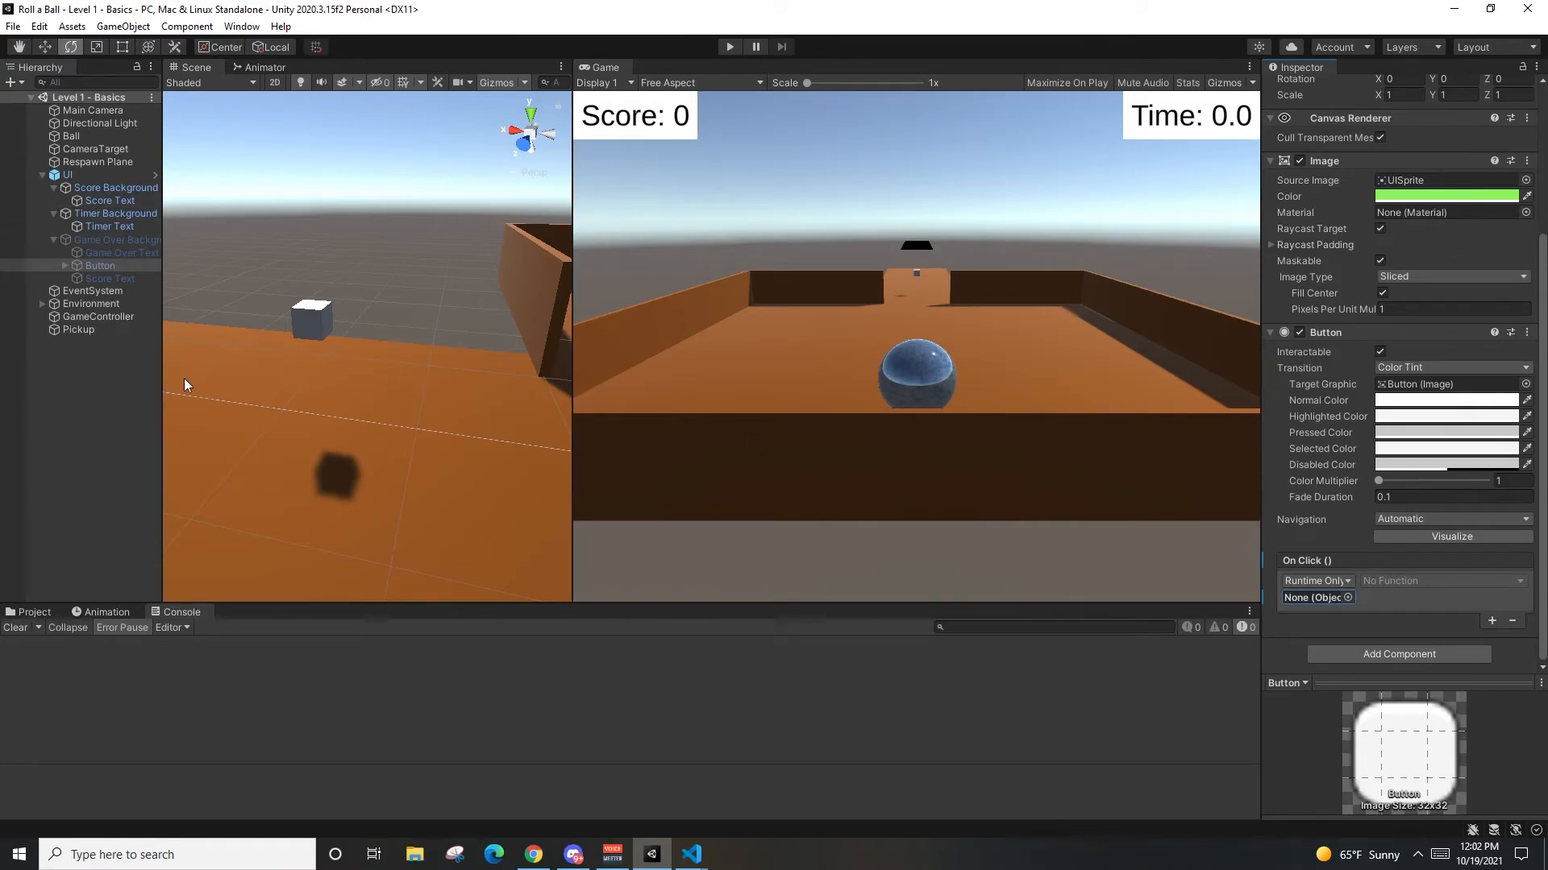
{"action": "left_click_drag", "start_coordinate": [103, 321], "coordinate": [1318, 597]}
{"action": "left_click", "coordinate": [1429, 584]}
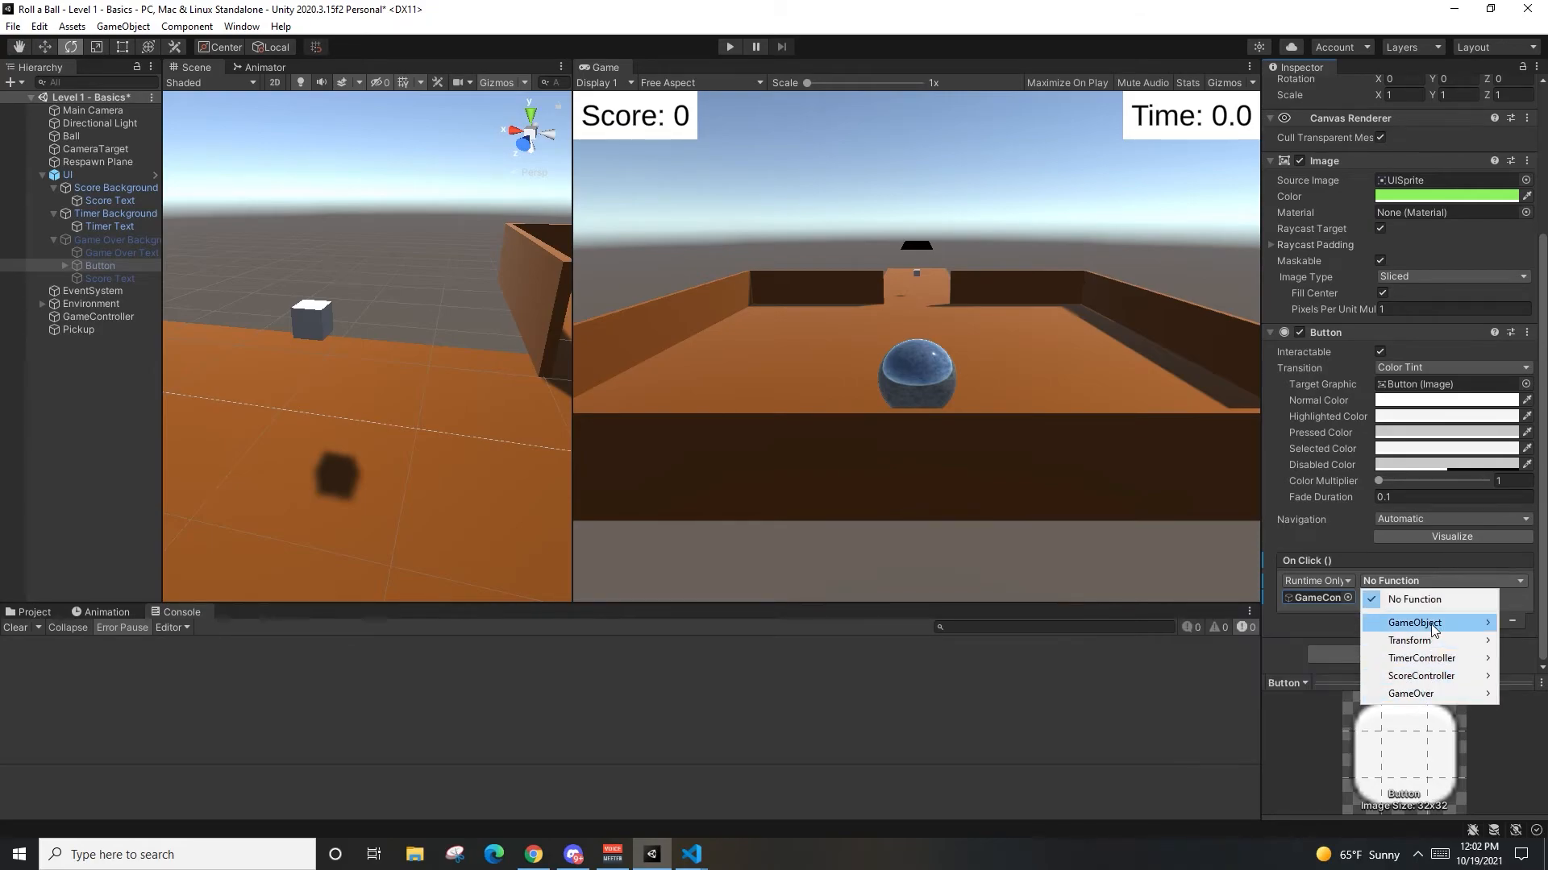
{"action": "mouse_move", "coordinate": [1380, 681]}
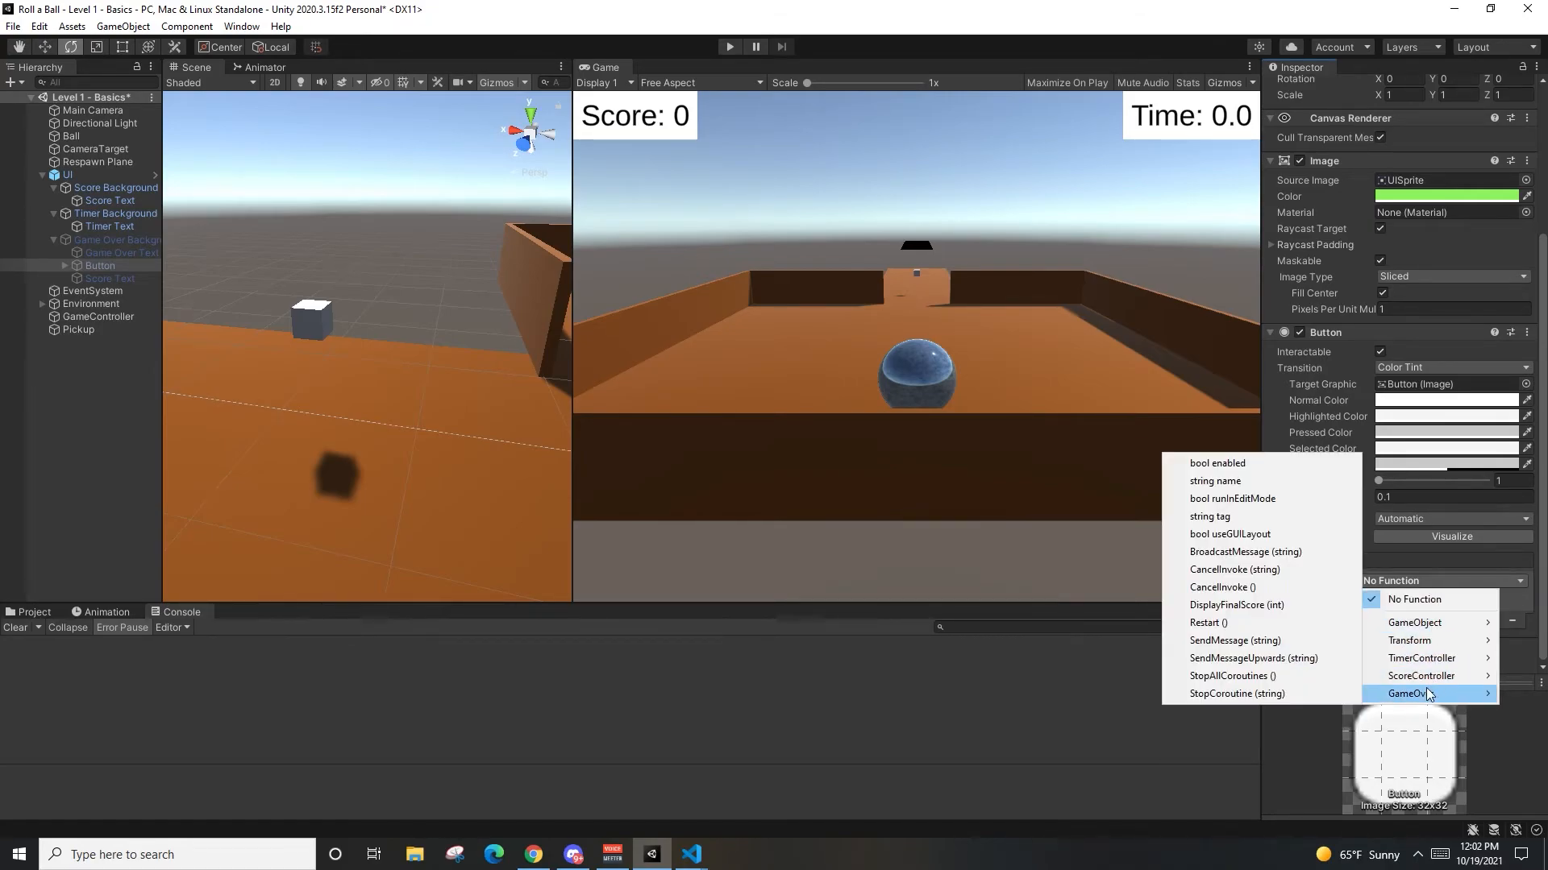
{"action": "left_click", "coordinate": [1271, 626]}
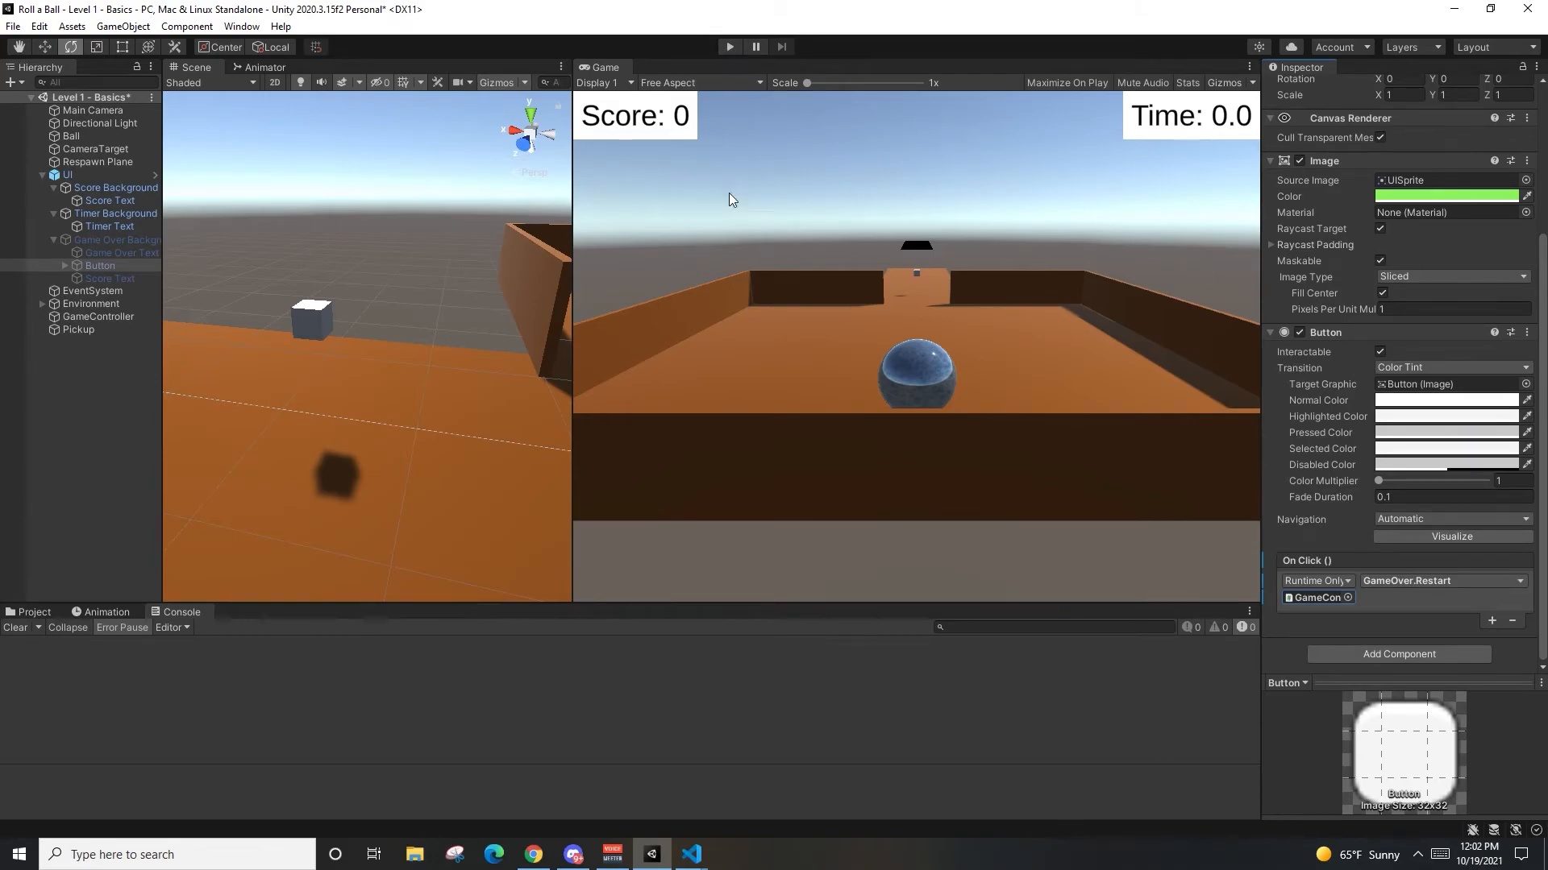
{"action": "left_click", "coordinate": [731, 46]}
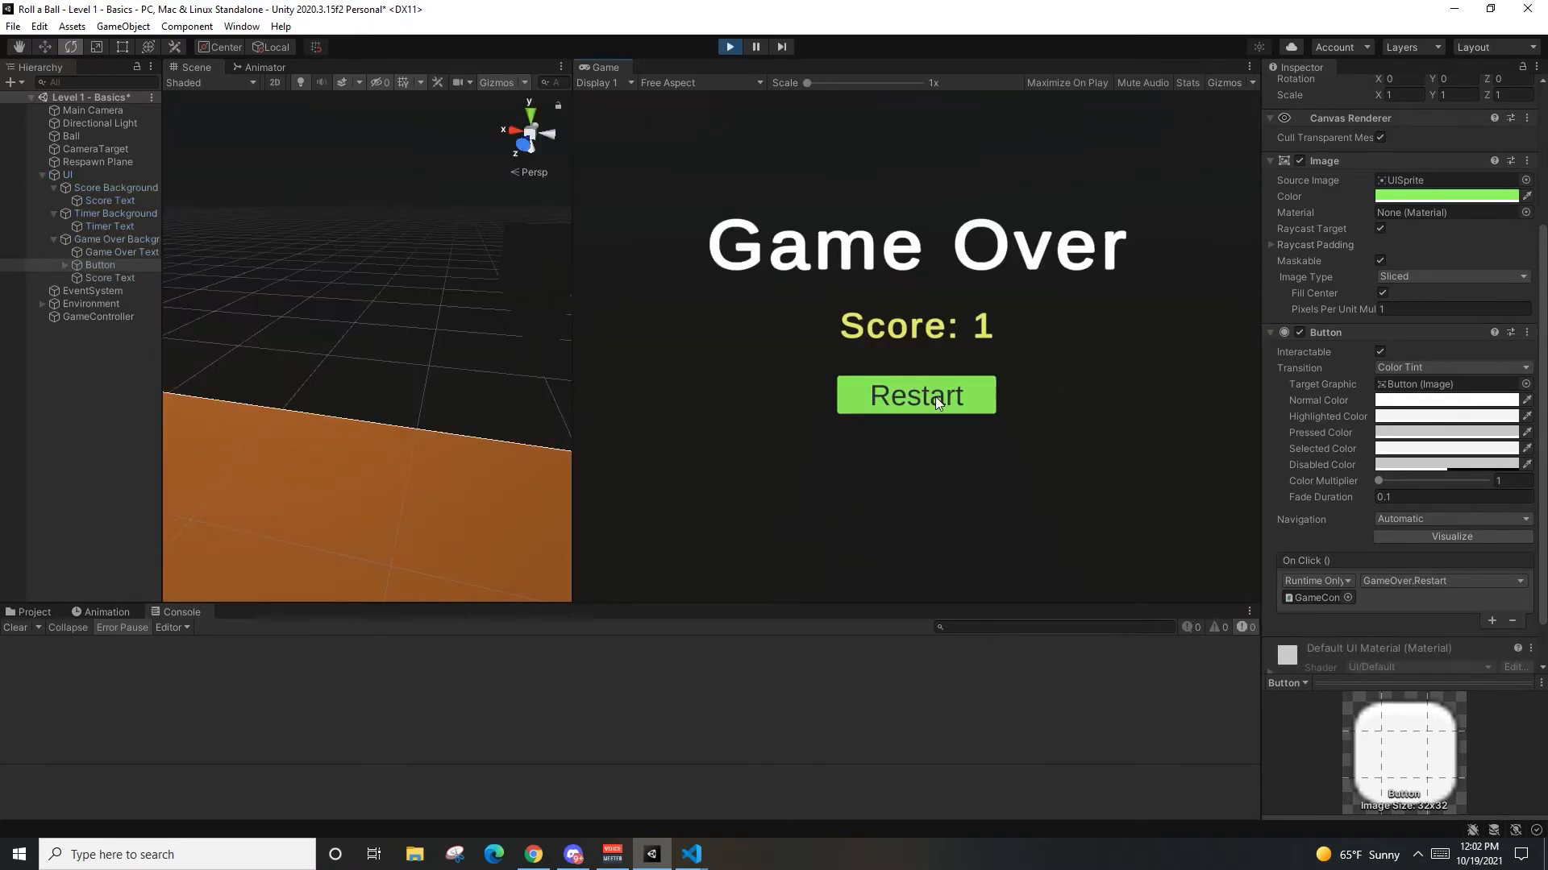
{"action": "left_click", "coordinate": [935, 397]}
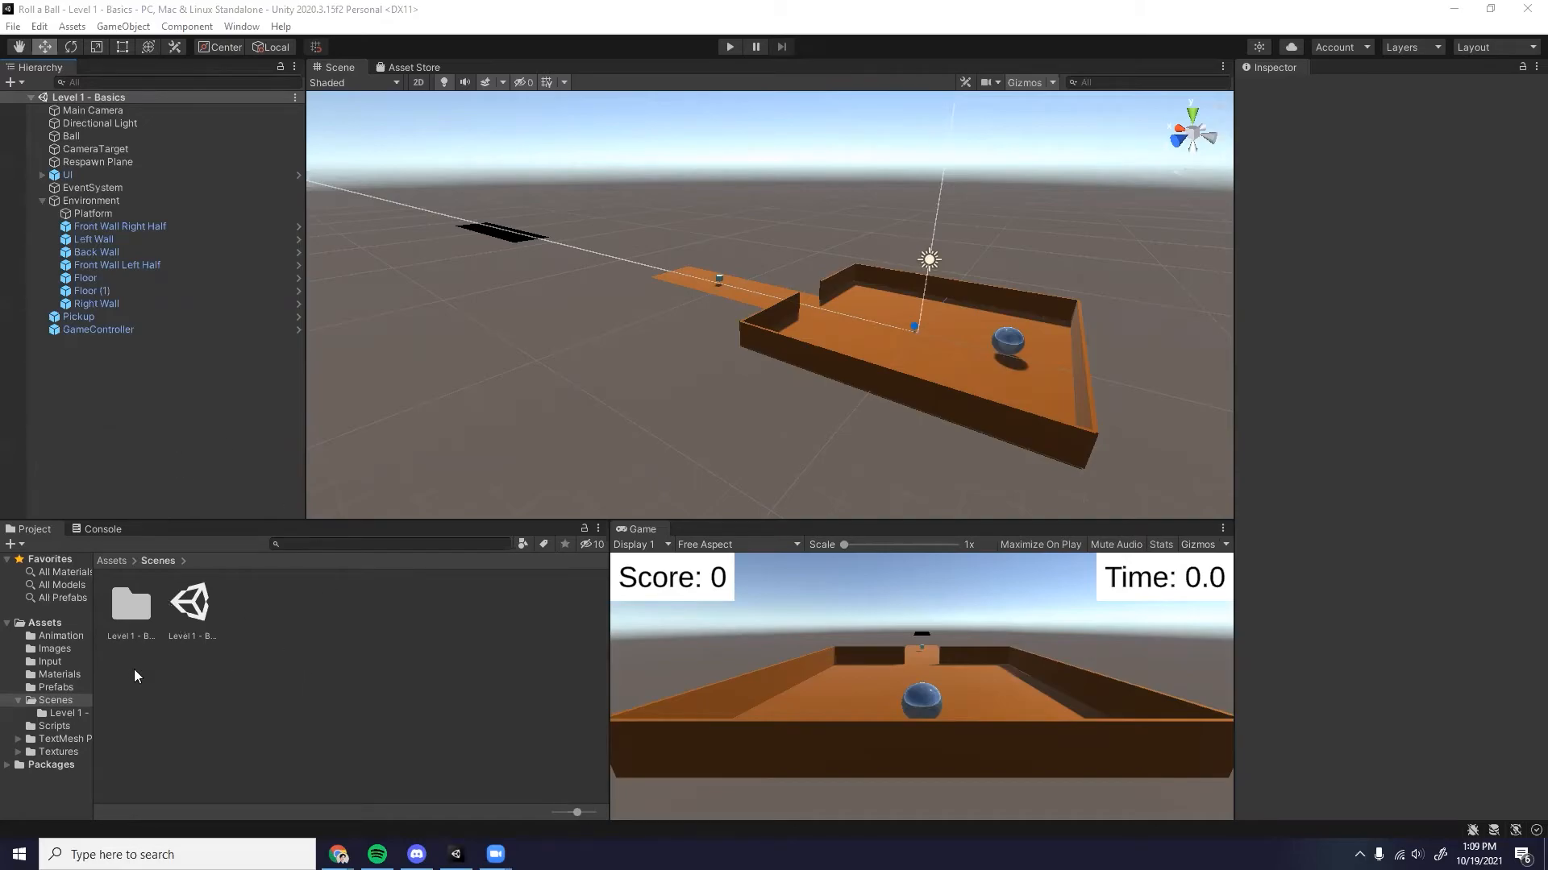
Step: Create a new scene named Level 2 in the Scenes folder
{"action": "right_click", "coordinate": [260, 616]}
{"action": "mouse_move", "coordinate": [355, 191]}
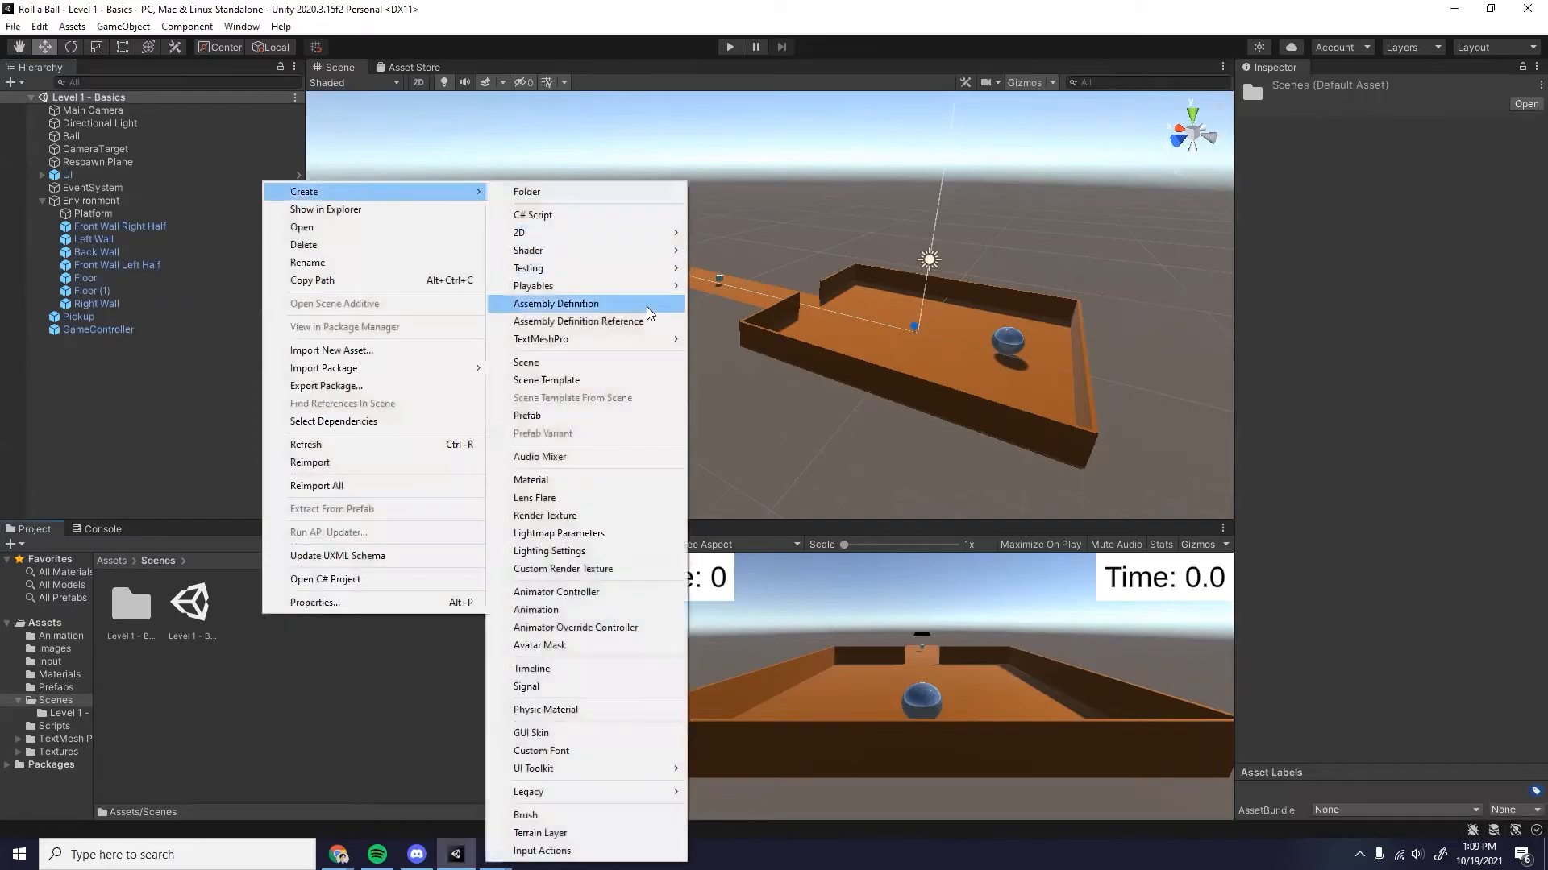
{"action": "right_click", "coordinate": [282, 661]}
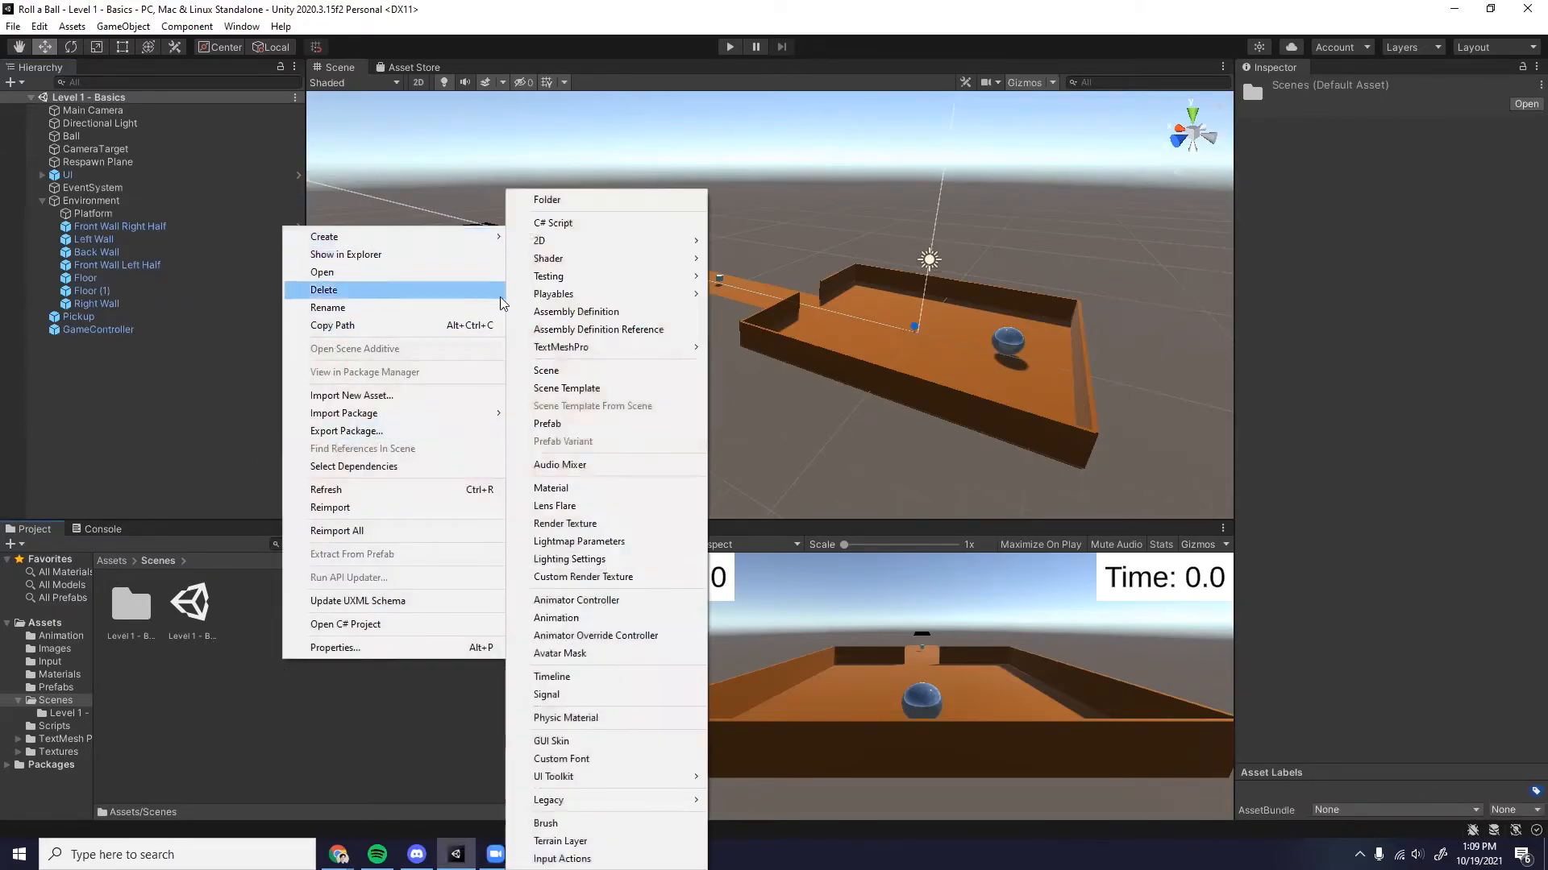
{"action": "left_click", "coordinate": [556, 370]}
{"action": "type", "text": "Level 2"}
{"action": "key", "text": "Return"}
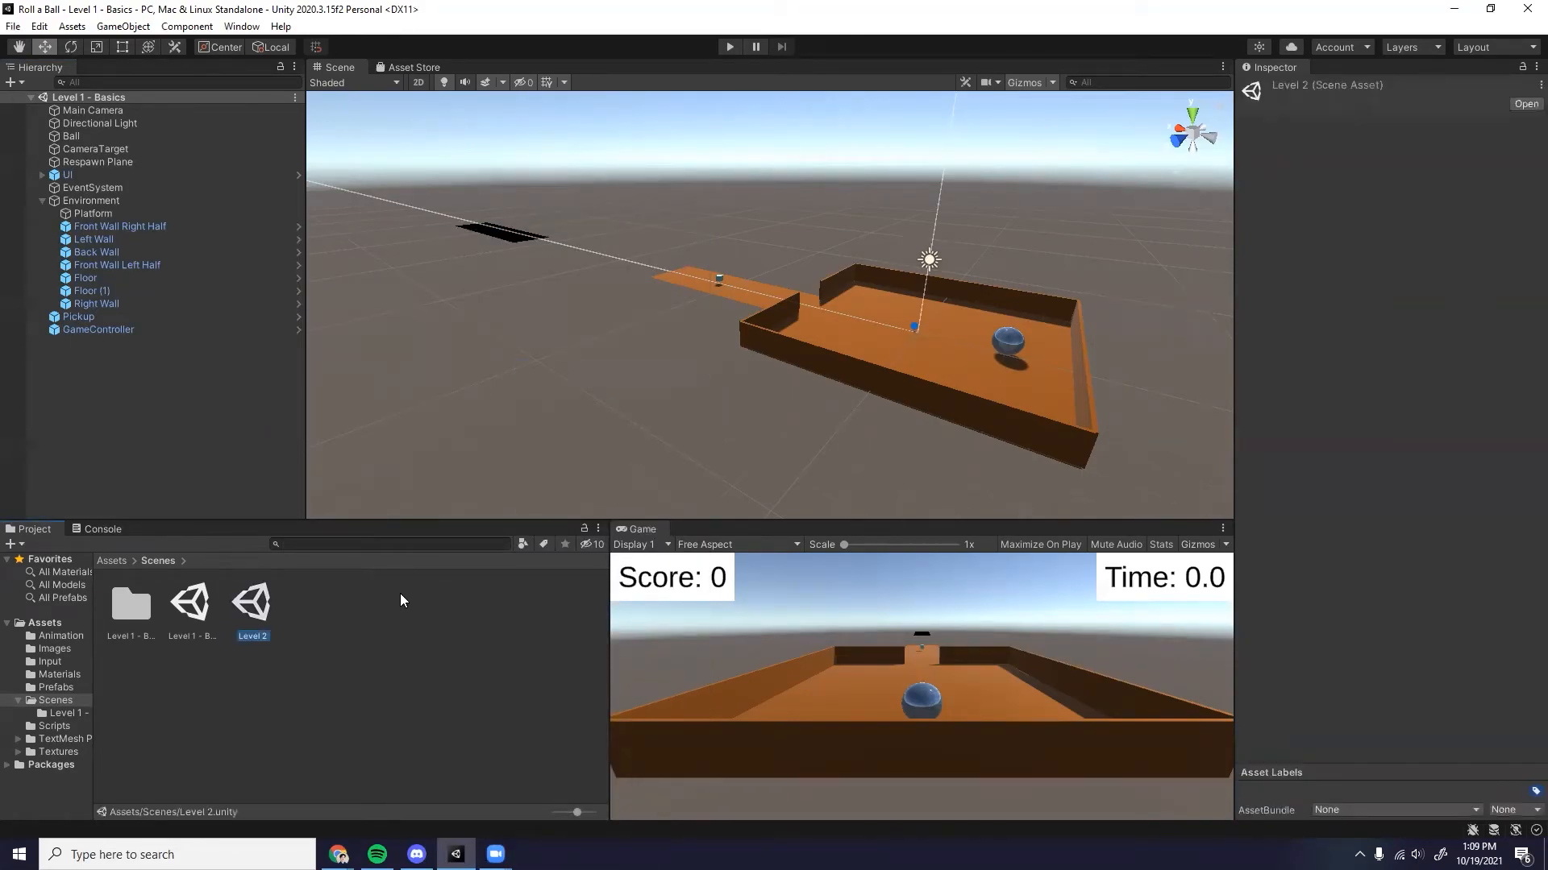
Step: Open Level 2 and Level 1 - Basics alternately to compare their contents, ending on Level 1 - Basics
{"action": "double_click", "coordinate": [239, 604]}
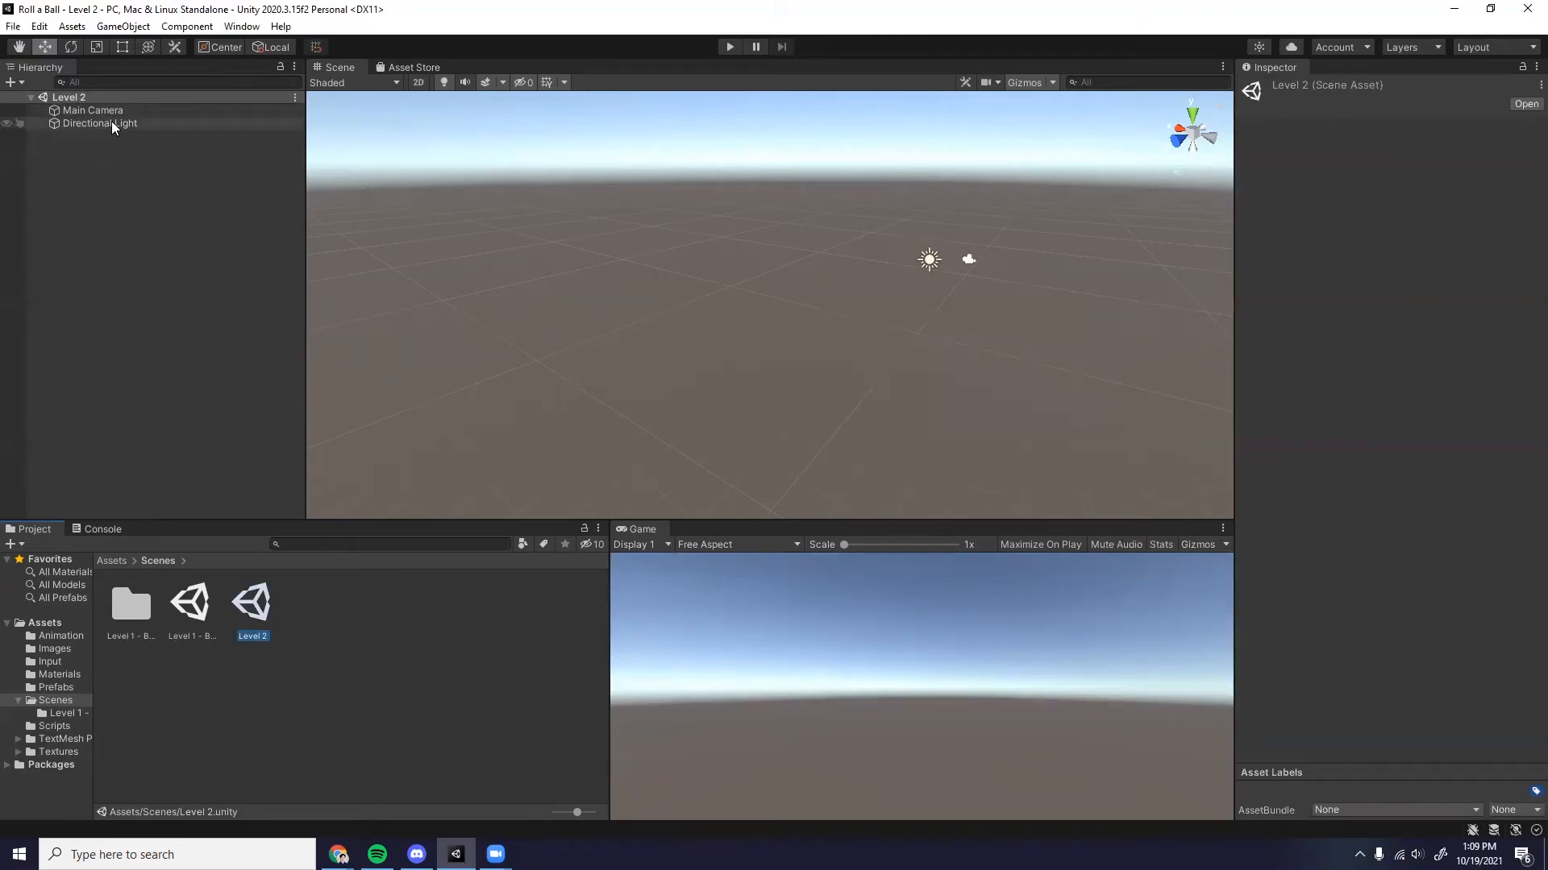
{"action": "double_click", "coordinate": [191, 605]}
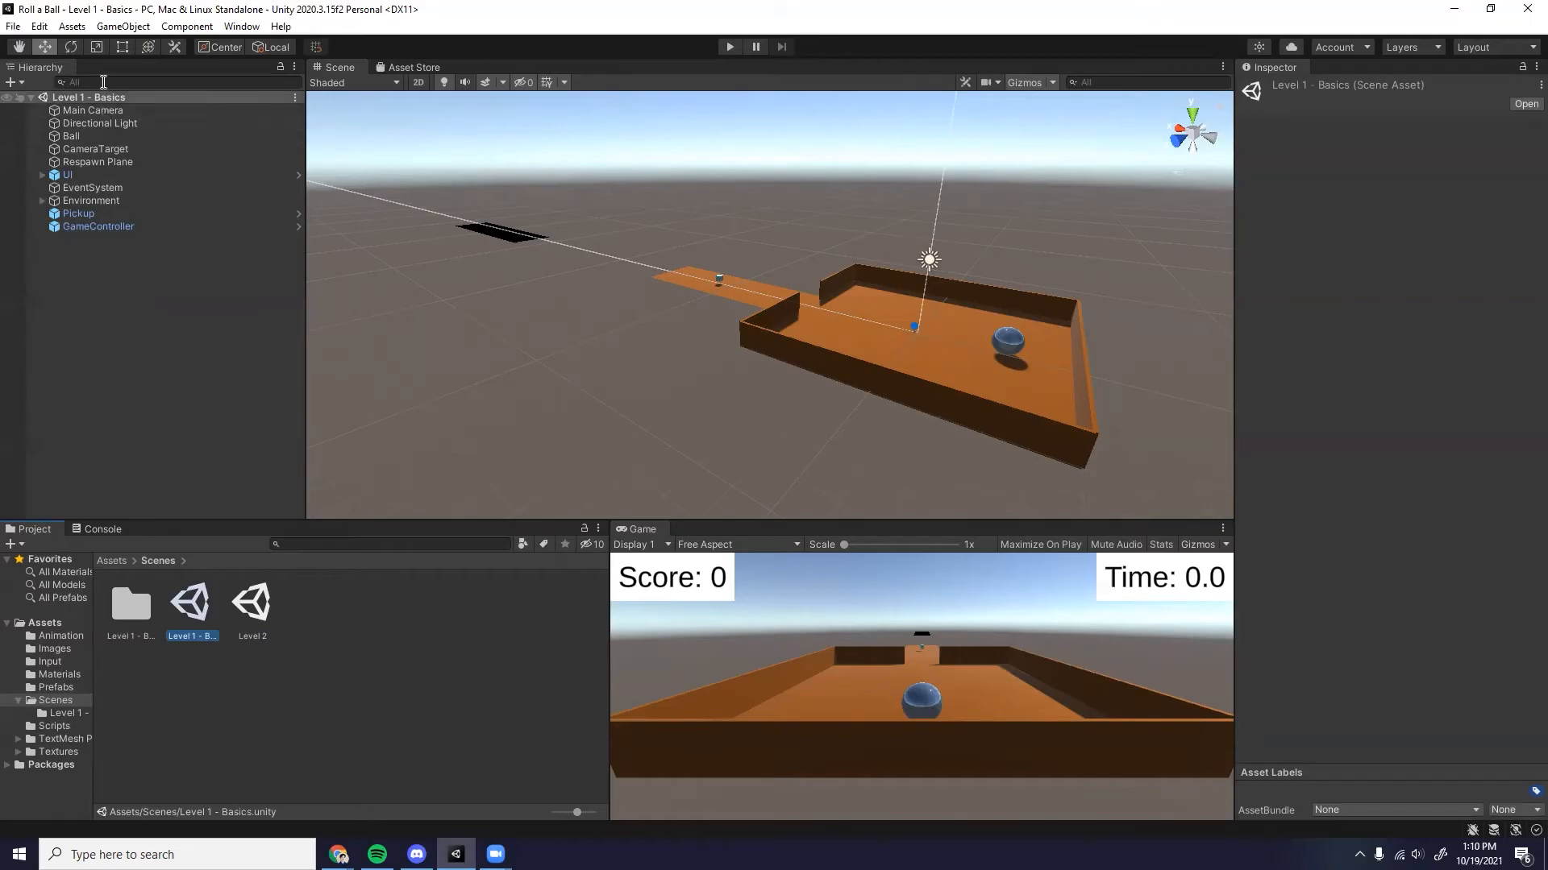
{"action": "double_click", "coordinate": [253, 611]}
{"action": "double_click", "coordinate": [190, 606]}
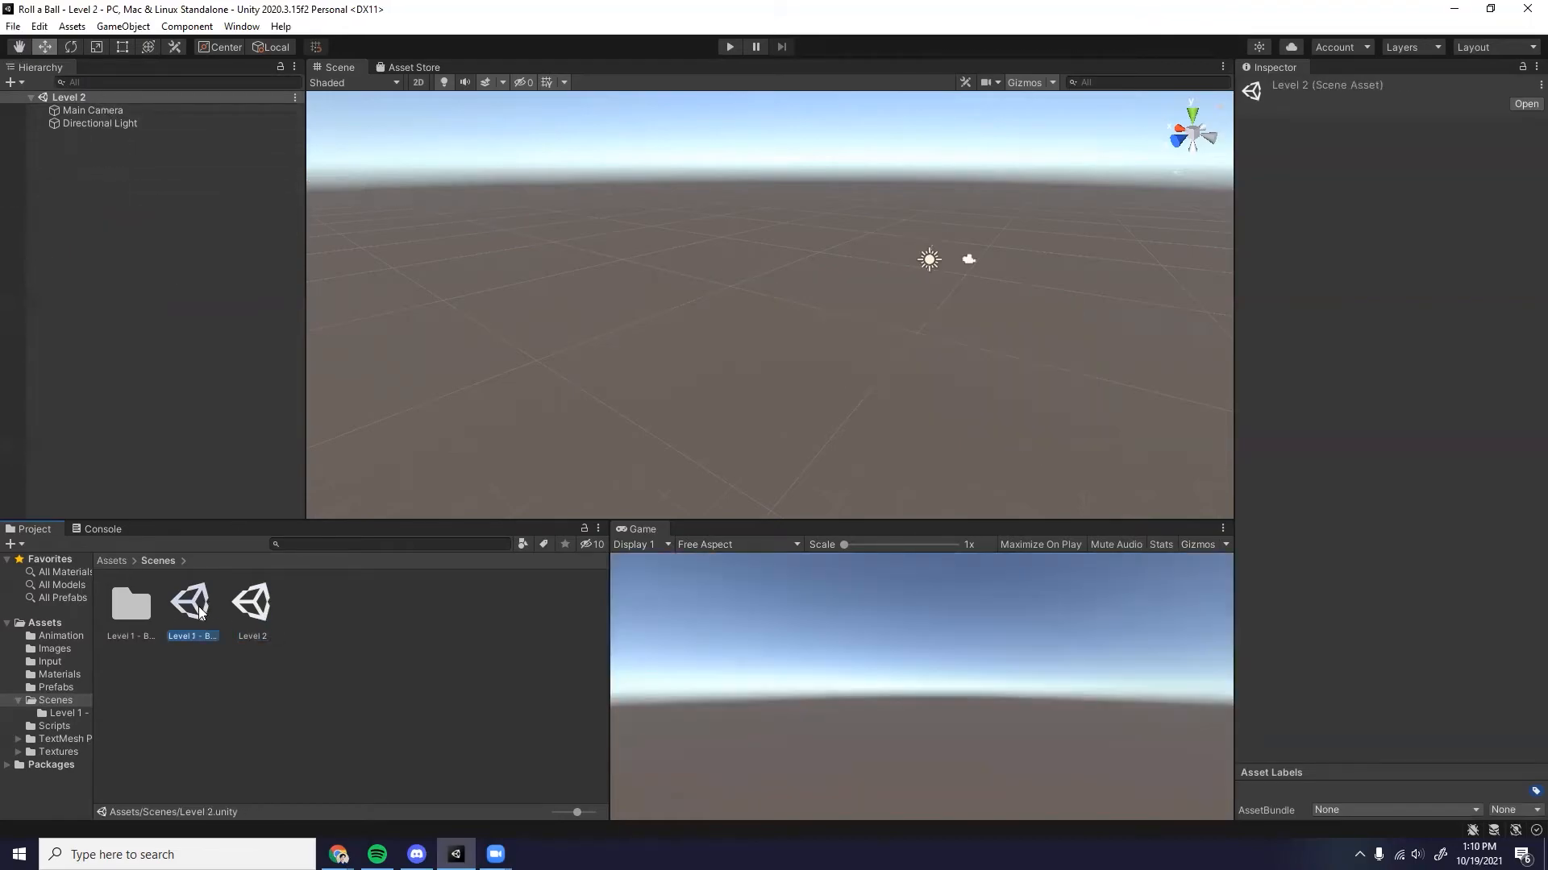
Step: Copy every object in the Level 1 - Basics scene hierarchy, from Main Camera through GameController
{"action": "left_click", "coordinate": [99, 111]}
{"action": "left_click", "coordinate": [118, 281]}
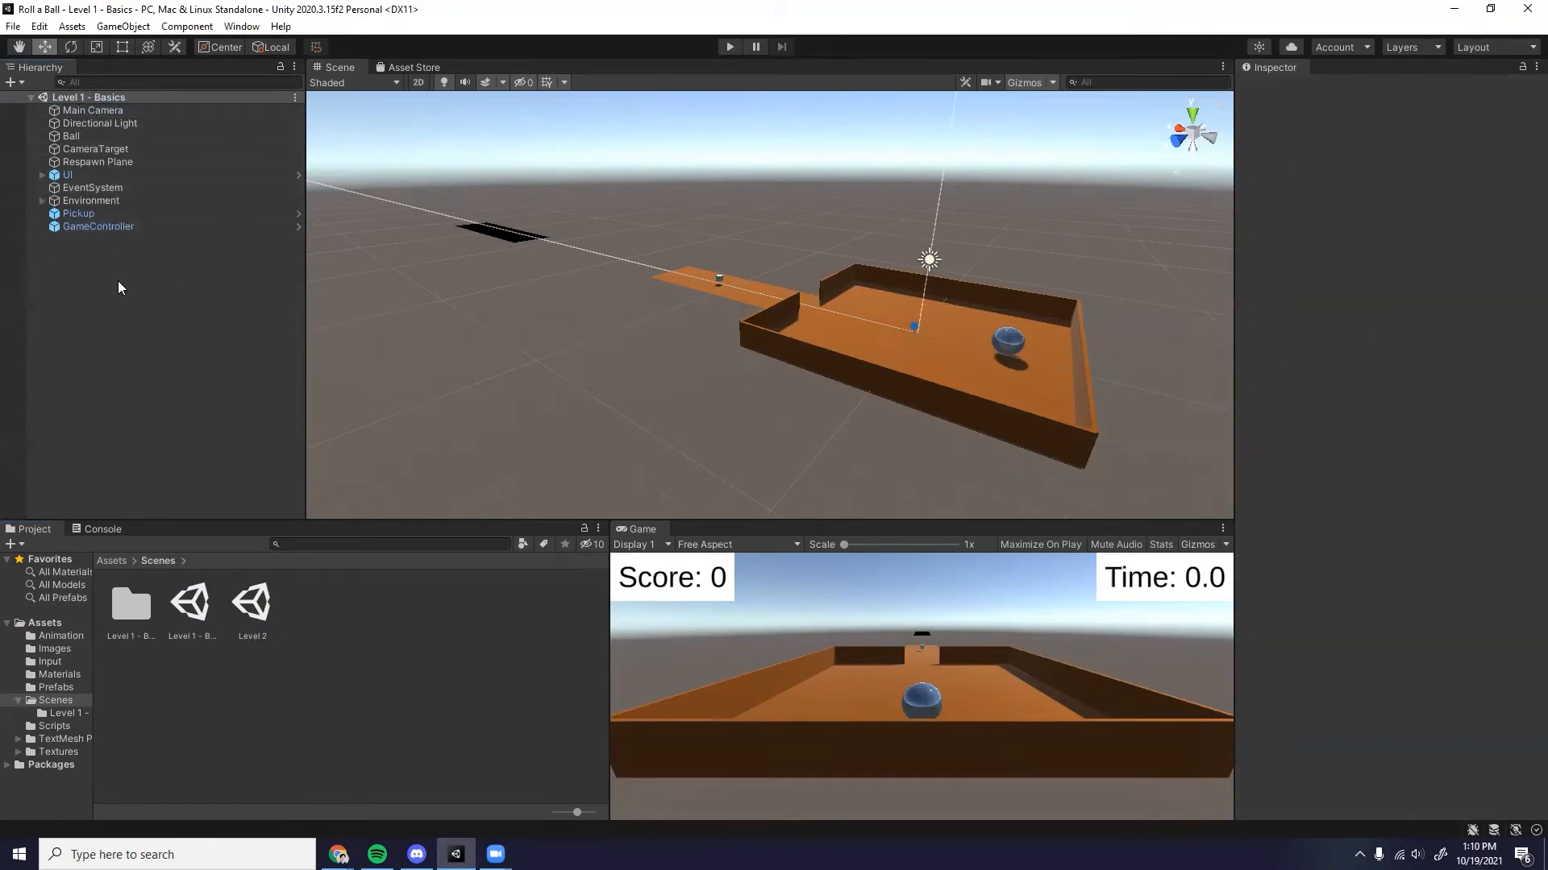
{"action": "left_click", "coordinate": [112, 228]}
{"action": "left_click", "coordinate": [116, 211], "text": "shift"}
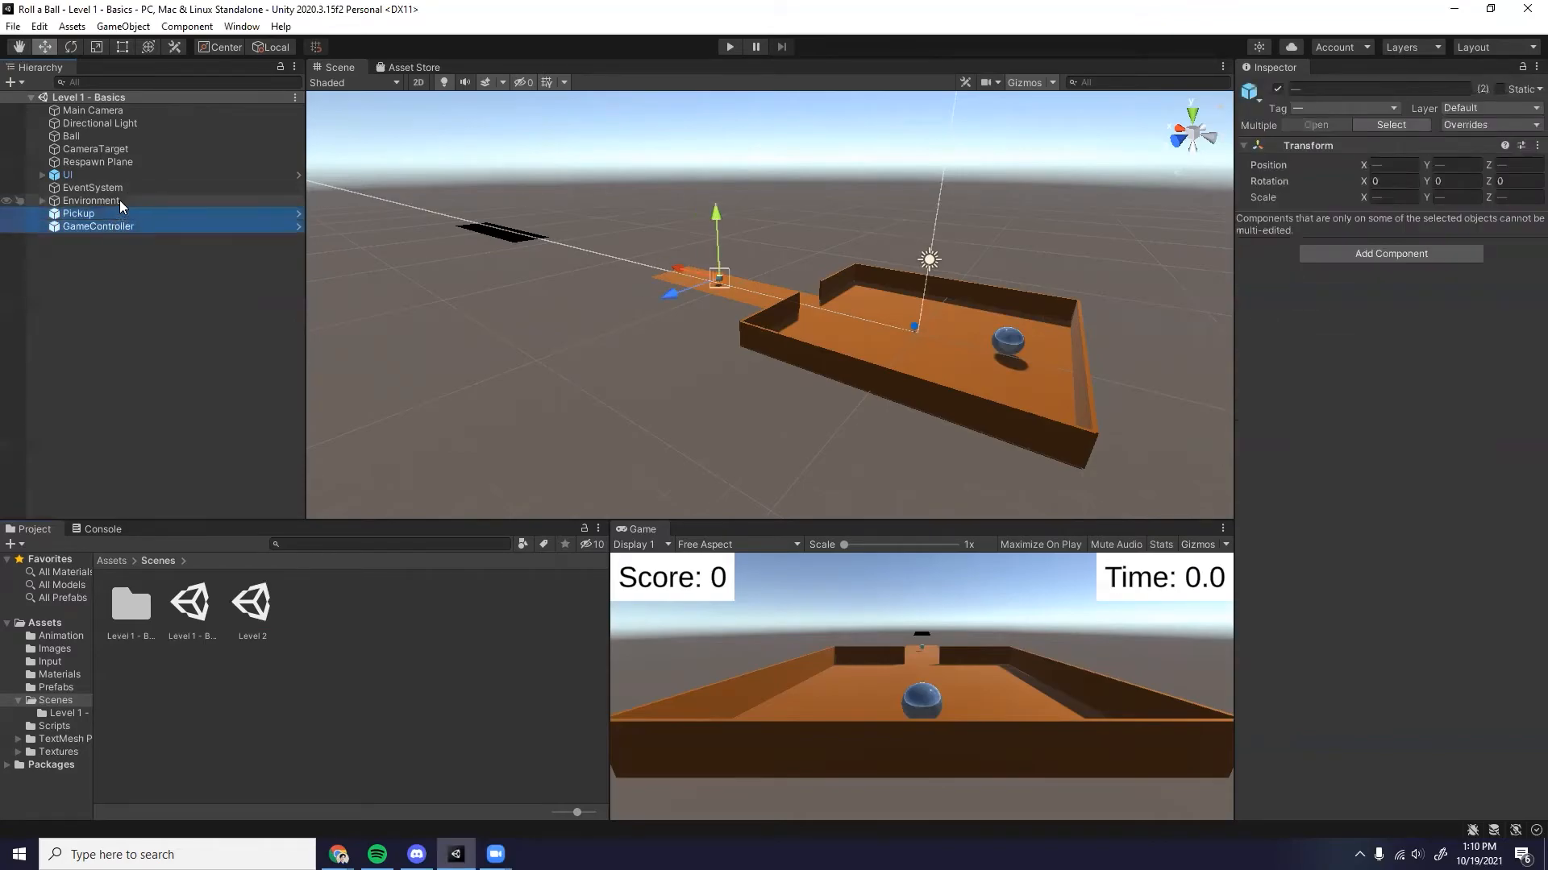
{"action": "left_click", "coordinate": [123, 187], "text": "shift"}
{"action": "left_click", "coordinate": [123, 174], "text": "shift"}
{"action": "left_click", "coordinate": [124, 161], "text": "shift"}
{"action": "left_click", "coordinate": [124, 149], "text": "shift"}
{"action": "left_click", "coordinate": [125, 135], "text": "shift"}
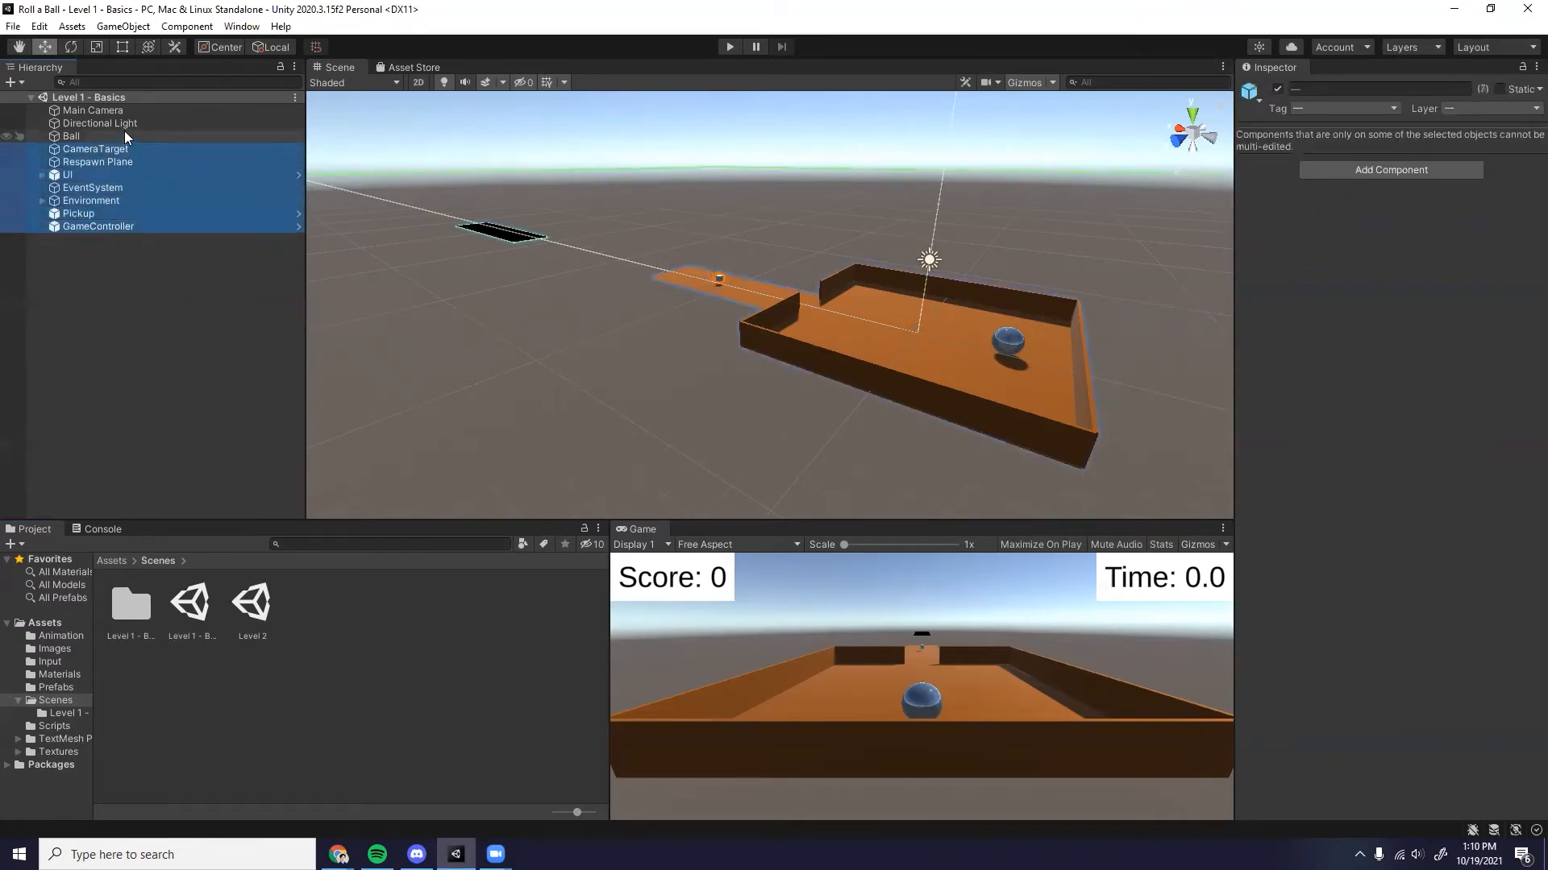
{"action": "left_click", "coordinate": [125, 123], "text": "shift"}
{"action": "left_click", "coordinate": [126, 111], "text": "shift"}
{"action": "right_click", "coordinate": [126, 138]}
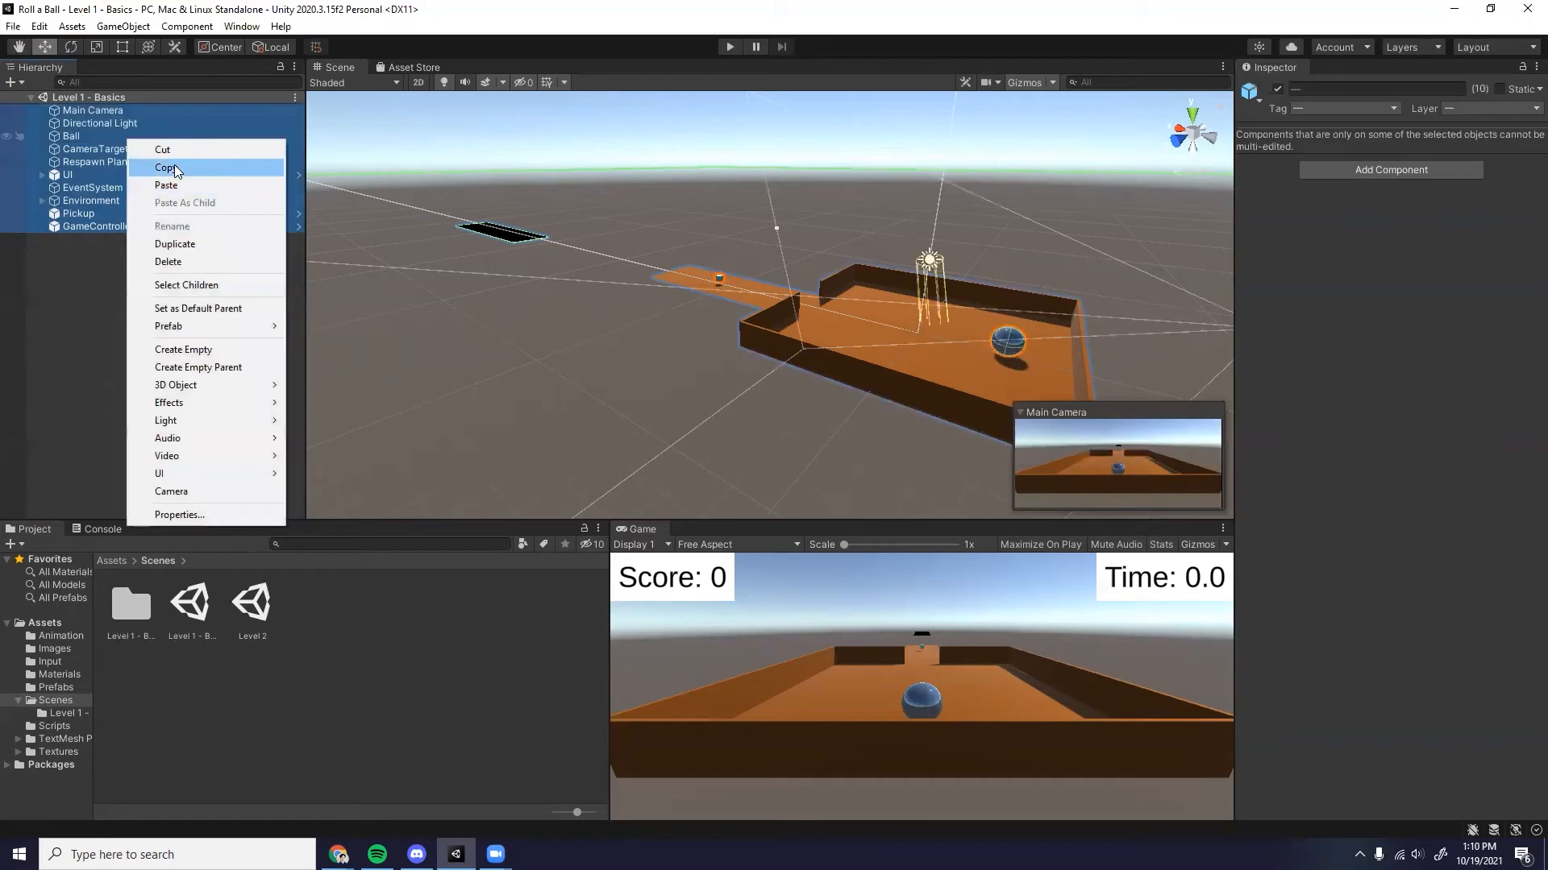
{"action": "left_click", "coordinate": [165, 166]}
Step: Open the Level 2 scene and delete its default Main Camera and Directional Light
{"action": "double_click", "coordinate": [269, 608]}
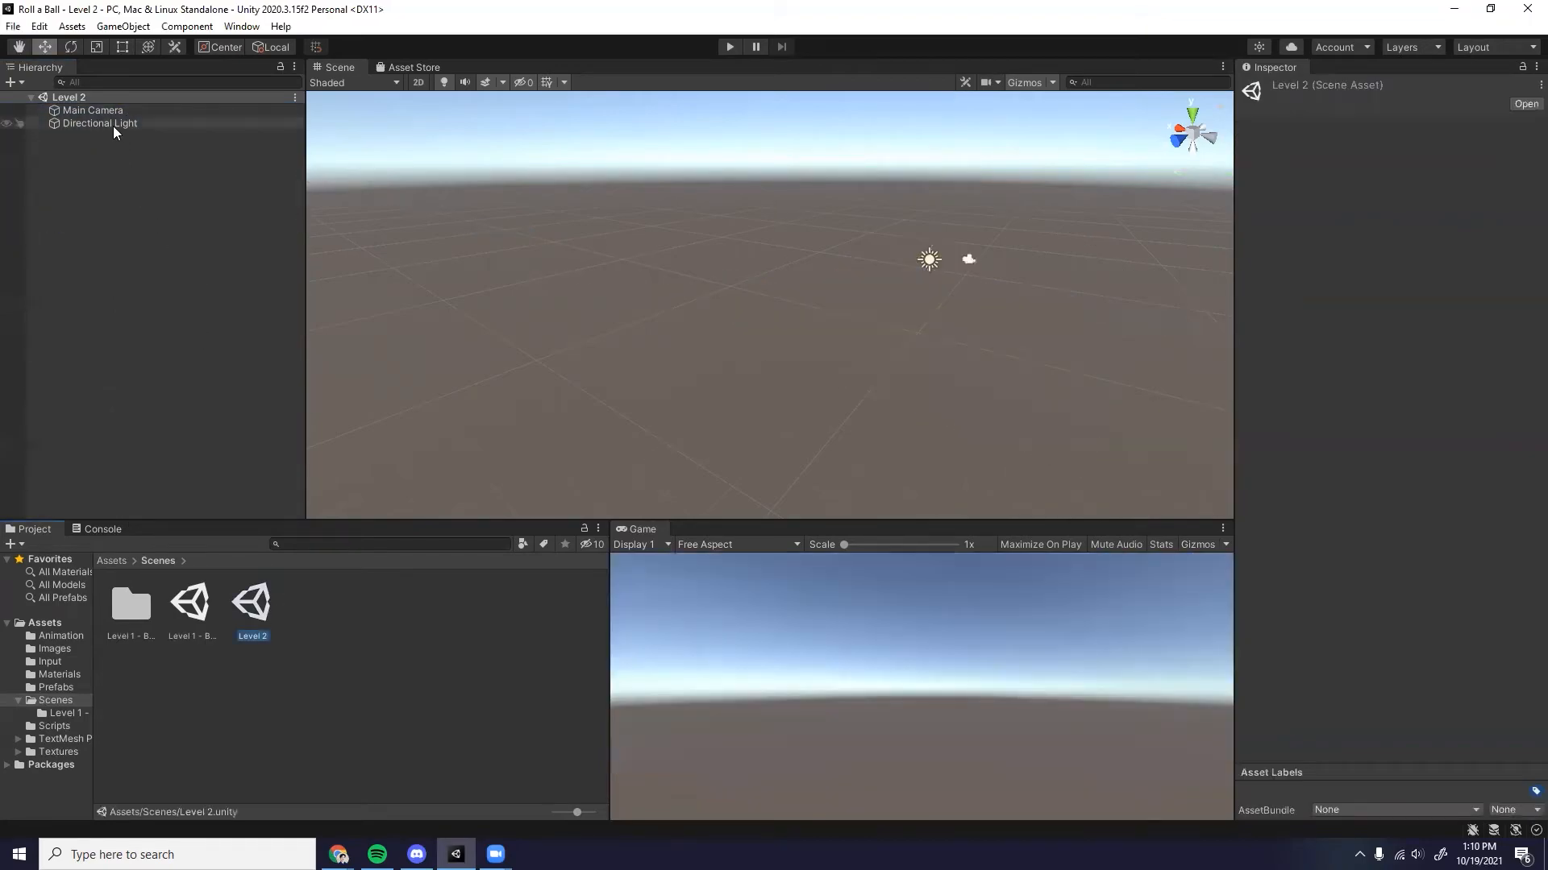
{"action": "left_click", "coordinate": [111, 125]}
{"action": "left_click", "coordinate": [111, 111]}
{"action": "right_click", "coordinate": [111, 111]}
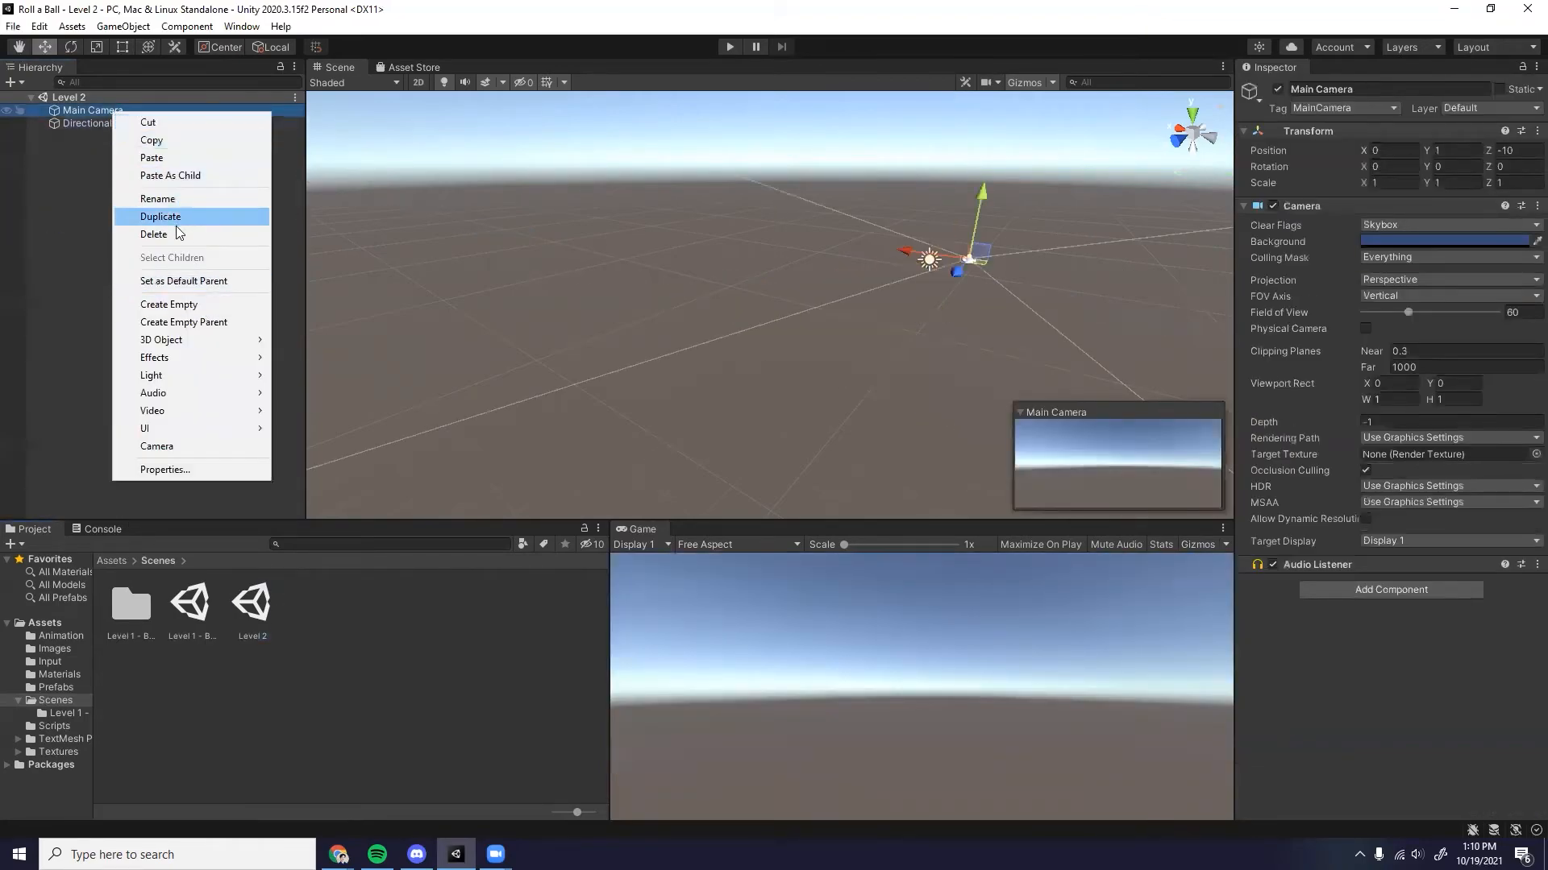
{"action": "left_click", "coordinate": [201, 234]}
{"action": "right_click", "coordinate": [163, 111]}
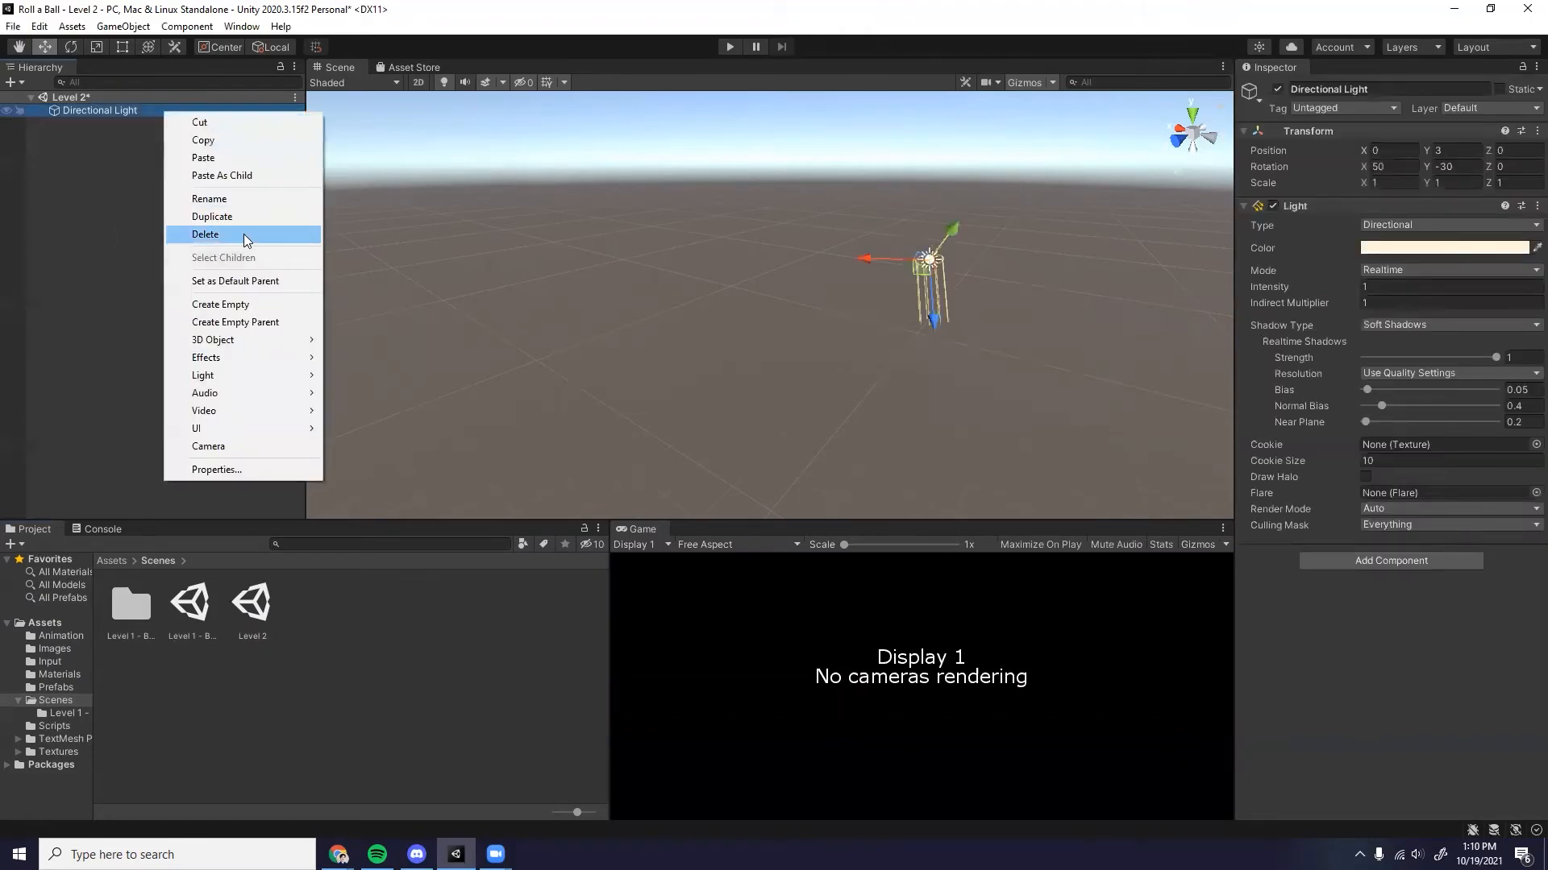
{"action": "left_click", "coordinate": [243, 233]}
Step: Paste the copied Level 1 objects into Level 2, then switch to Level 1 - Basics and save the Level 2 changes
{"action": "right_click", "coordinate": [106, 175]}
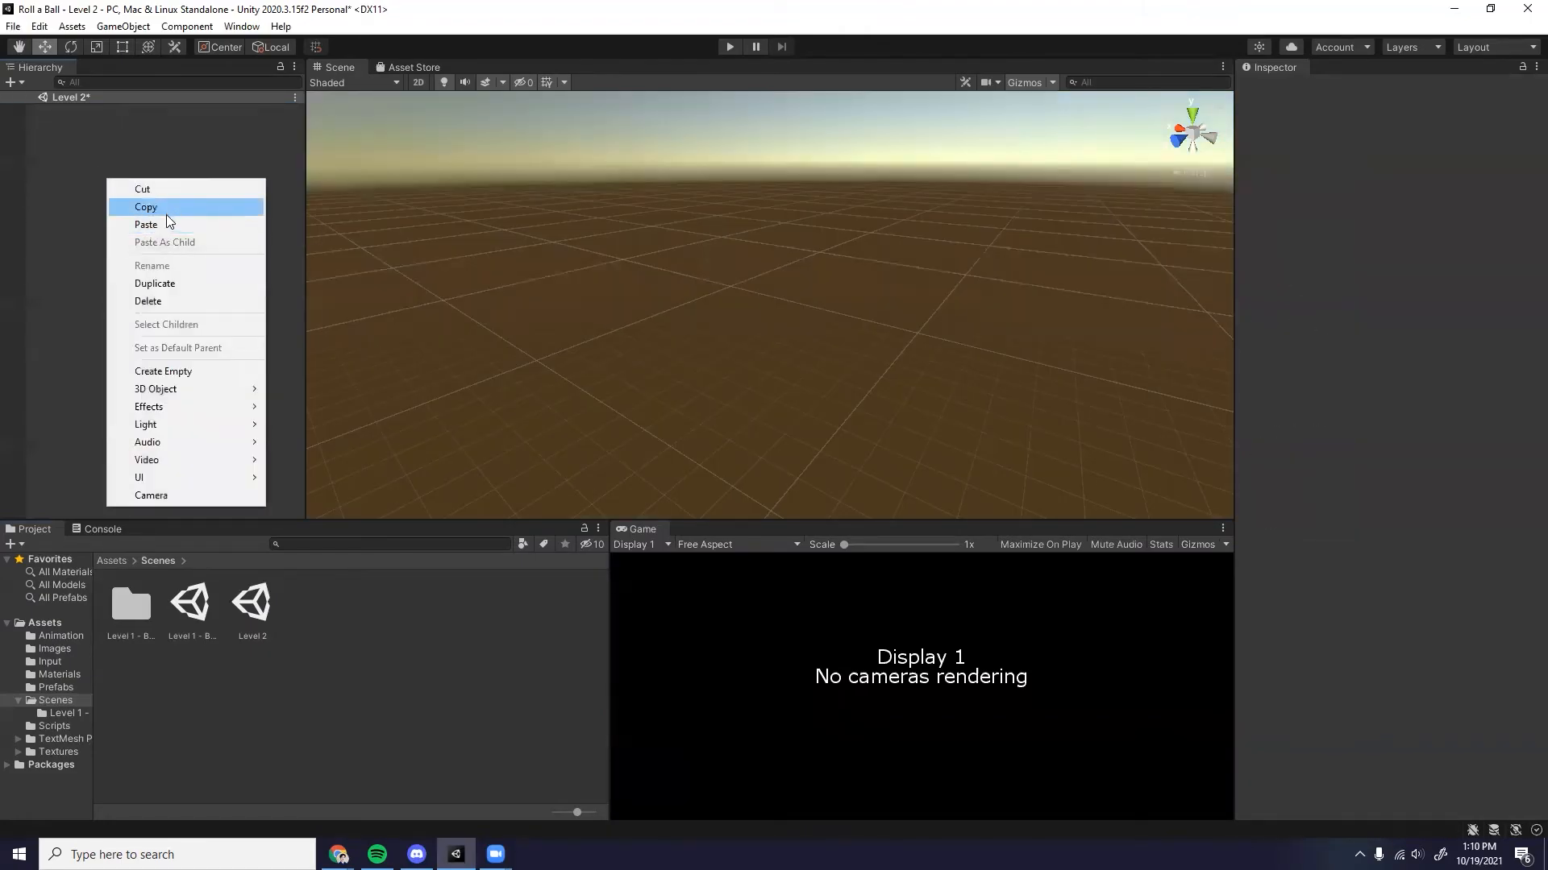
{"action": "left_click", "coordinate": [166, 216]}
{"action": "left_click", "coordinate": [169, 332]}
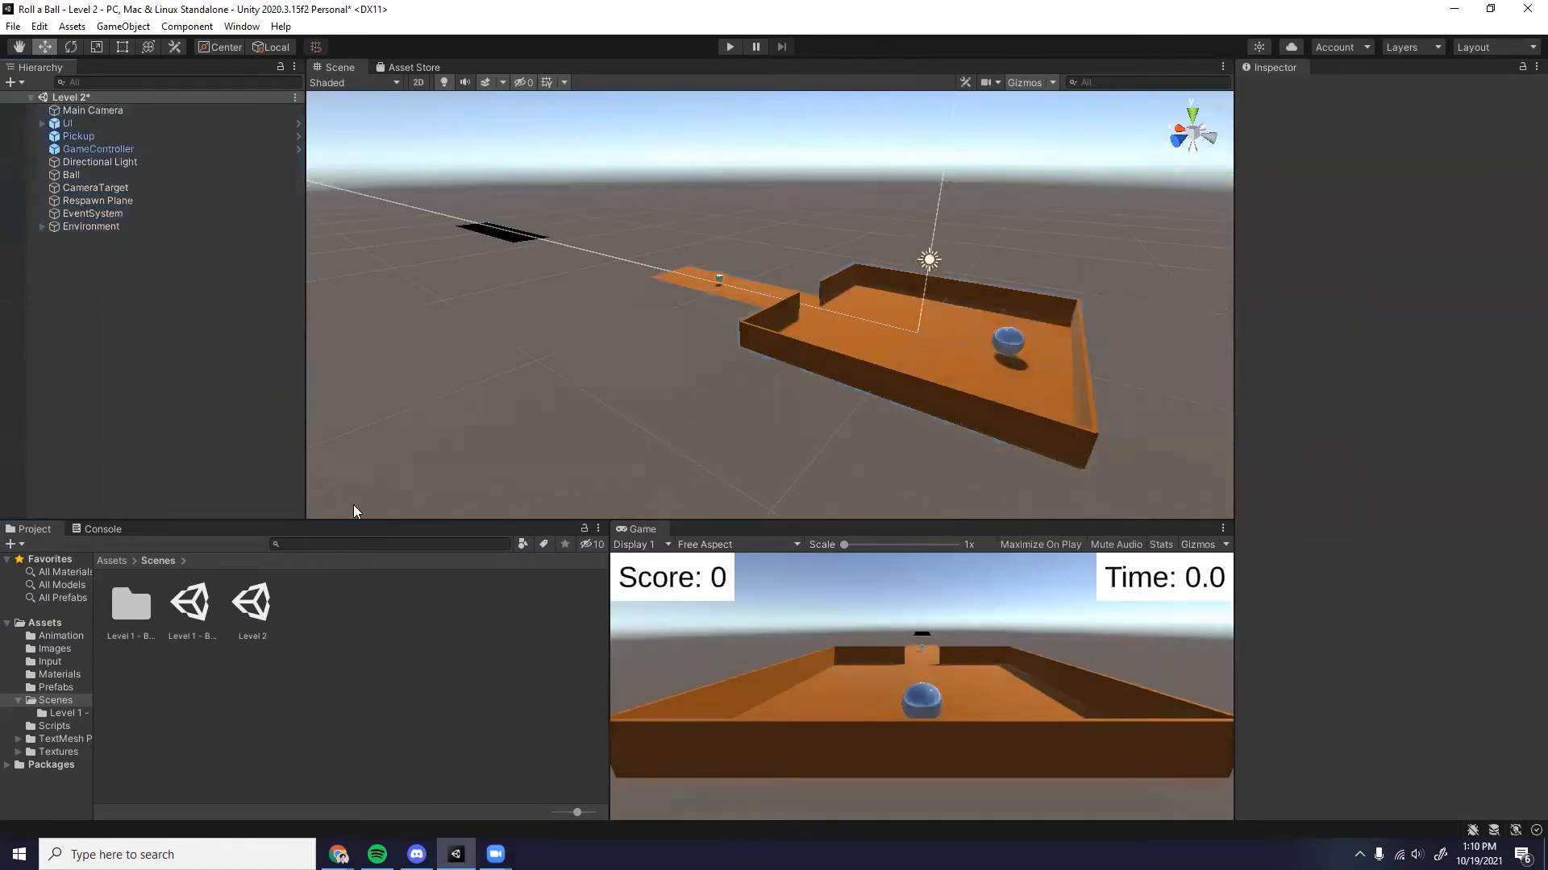
{"action": "double_click", "coordinate": [176, 607]}
{"action": "left_click", "coordinate": [753, 461]}
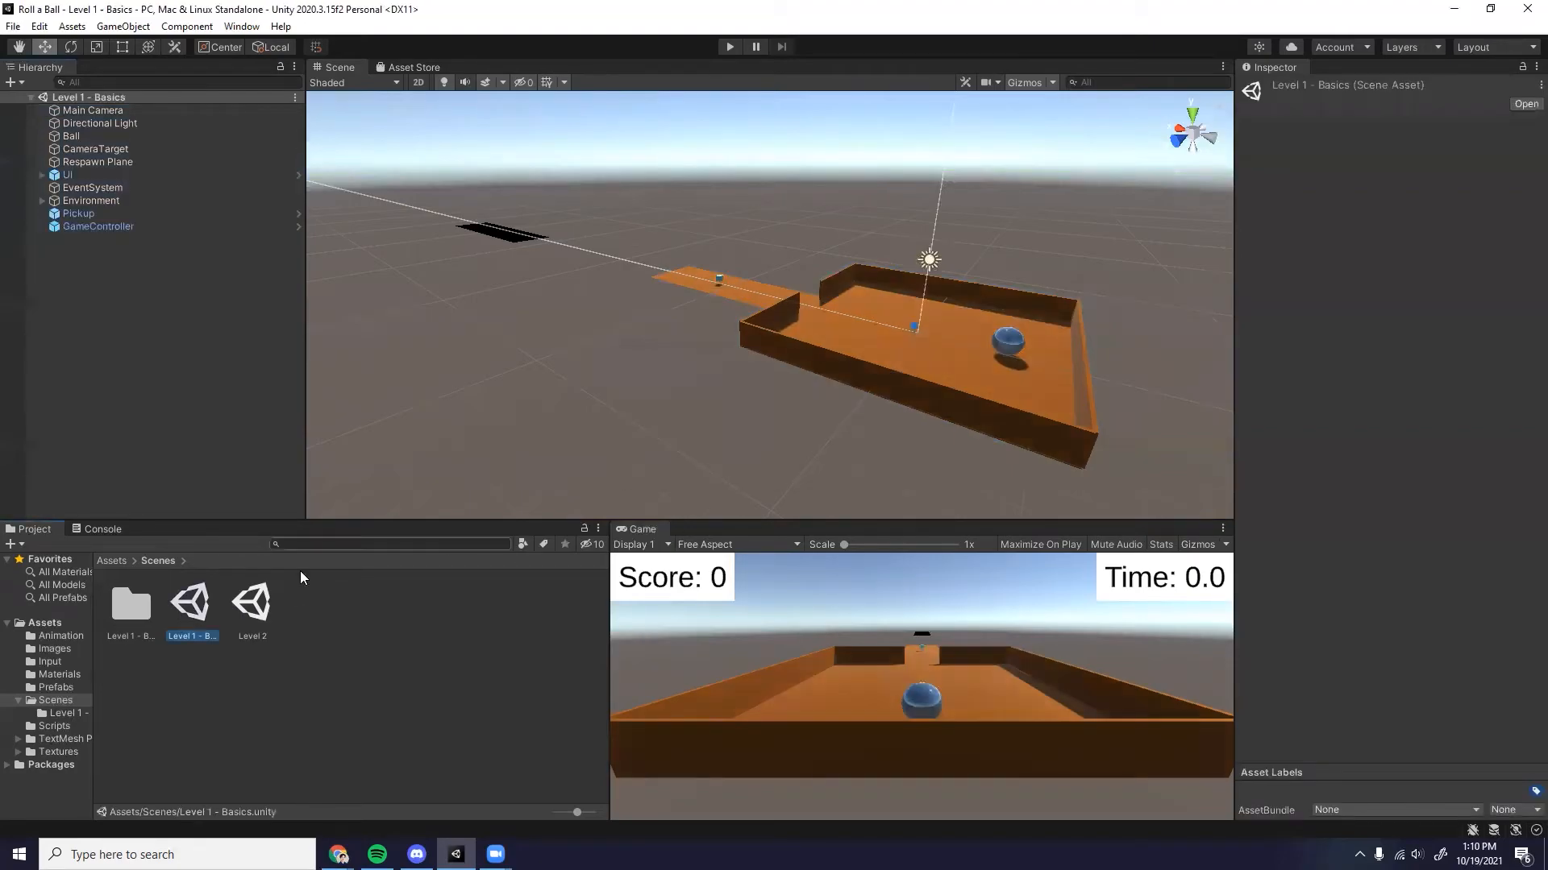
Step: Open Level 2 and Level 1 - Basics alternately to check that their contents match, ending on Level 2
{"action": "double_click", "coordinate": [246, 612]}
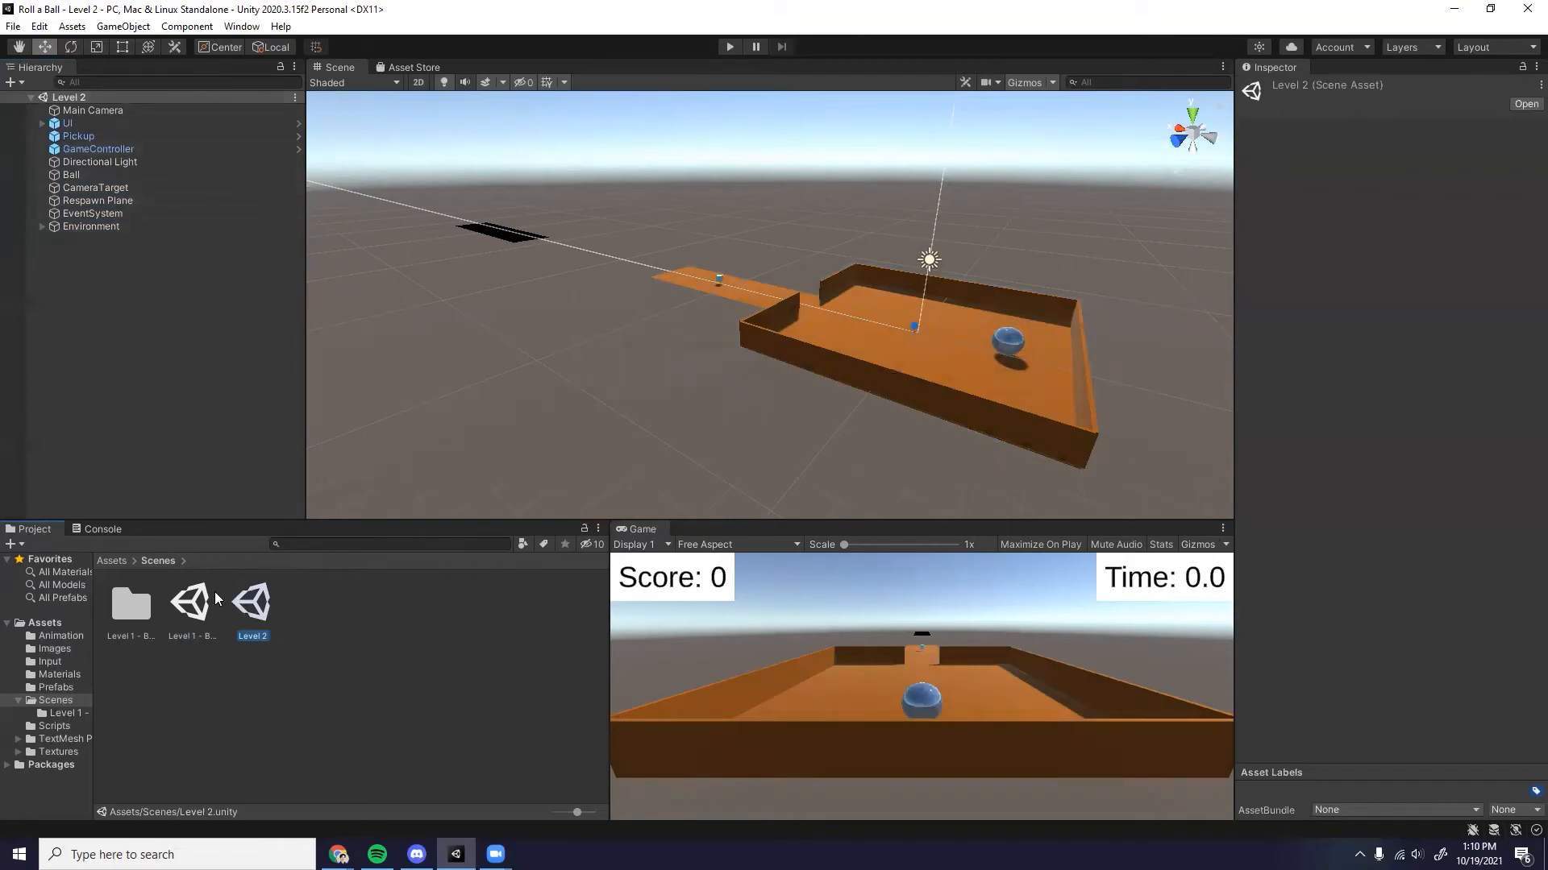
{"action": "double_click", "coordinate": [197, 617]}
{"action": "double_click", "coordinate": [266, 615]}
Step: Create a new material in the Materials folder
{"action": "left_click", "coordinate": [62, 673]}
{"action": "right_click", "coordinate": [389, 610]}
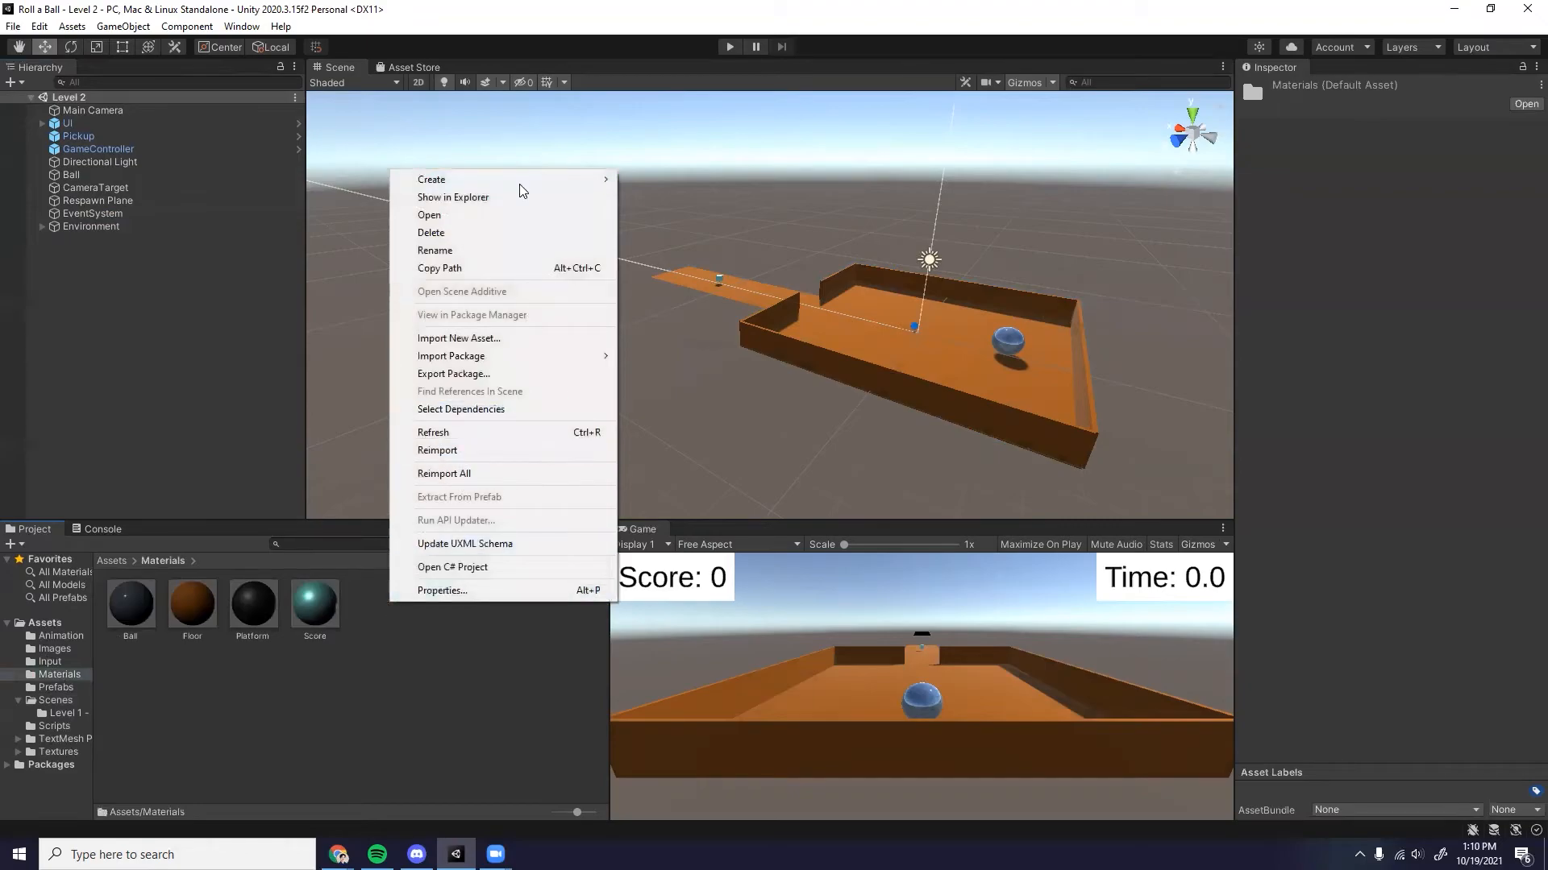
{"action": "mouse_move", "coordinate": [511, 181]}
{"action": "left_click", "coordinate": [710, 468]}
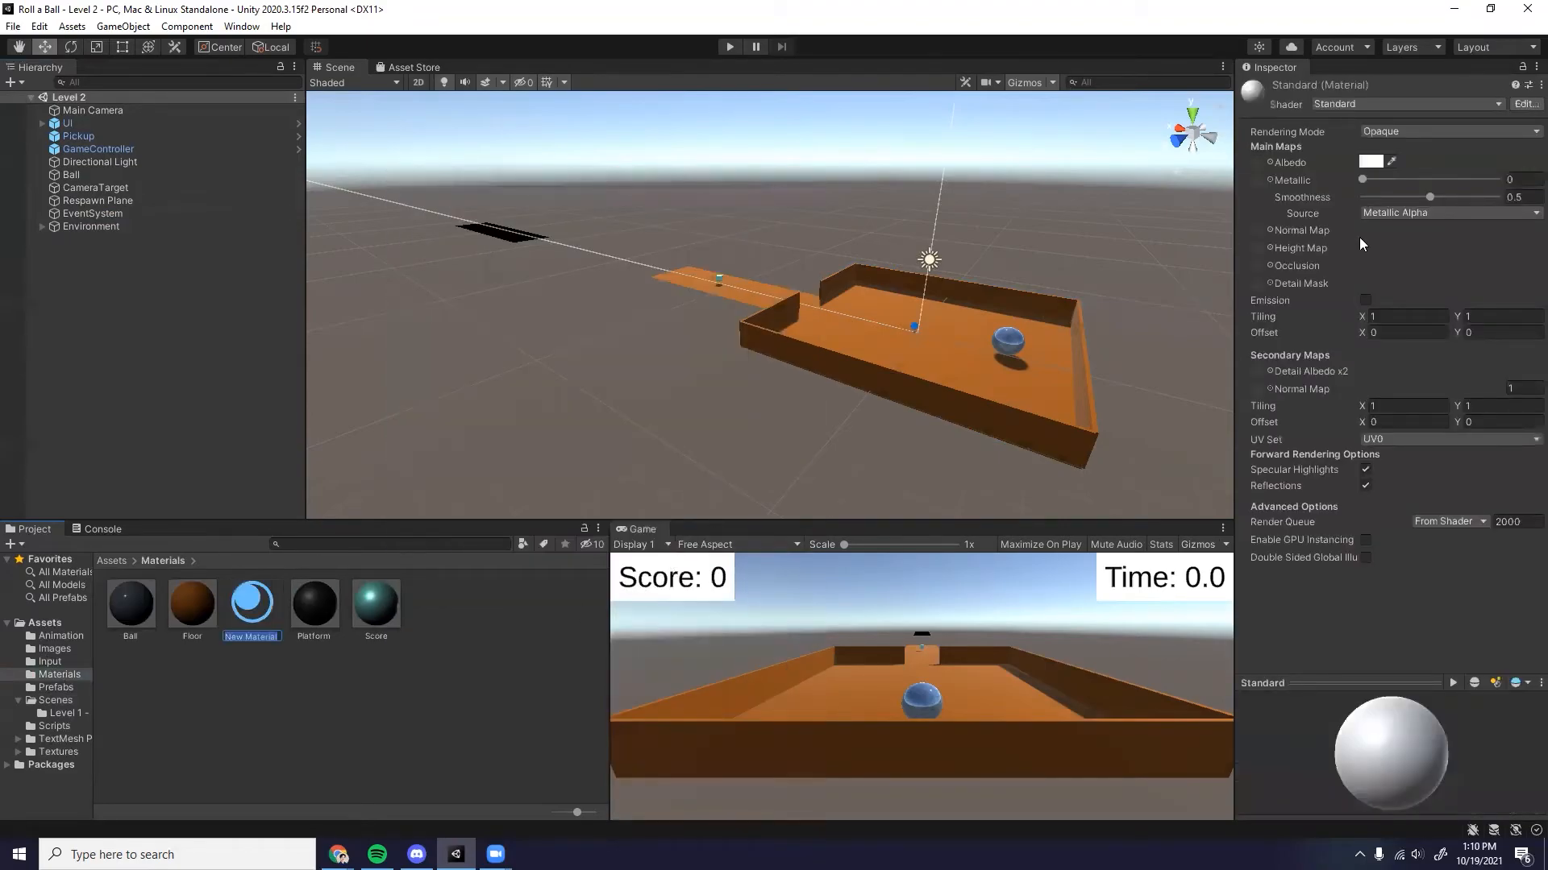
Step: Set the new material's albedo to bright green, hex 69F812
{"action": "left_click", "coordinate": [1388, 162]}
{"action": "left_click", "coordinate": [1373, 166]}
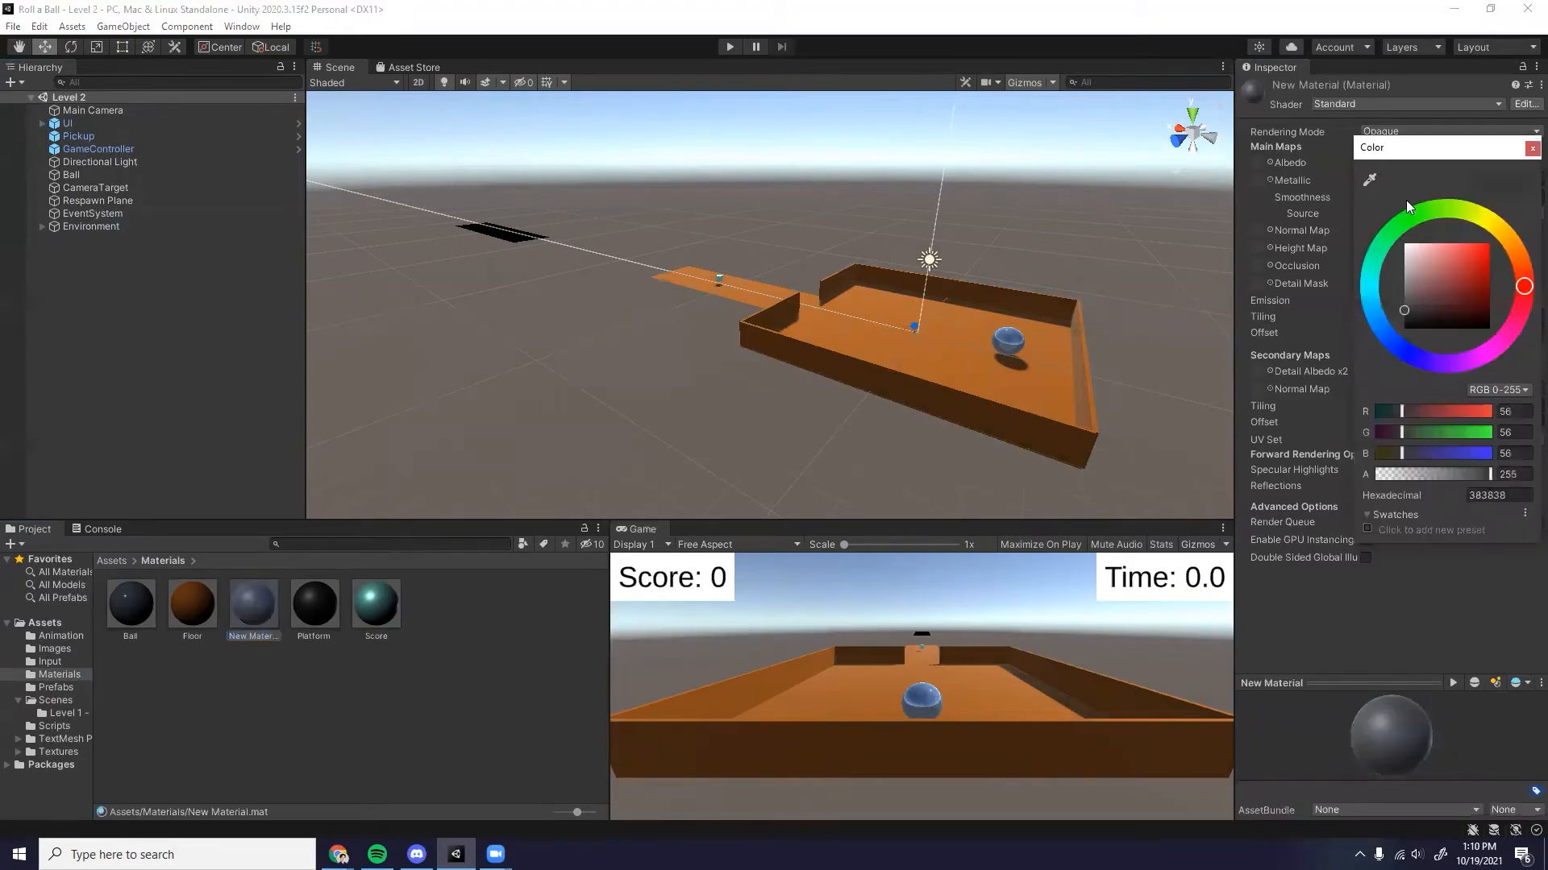
{"action": "left_click", "coordinate": [1415, 220]}
{"action": "left_click_drag", "start_coordinate": [1414, 219], "coordinate": [1436, 208]}
{"action": "left_click_drag", "start_coordinate": [1461, 279], "coordinate": [1483, 245]}
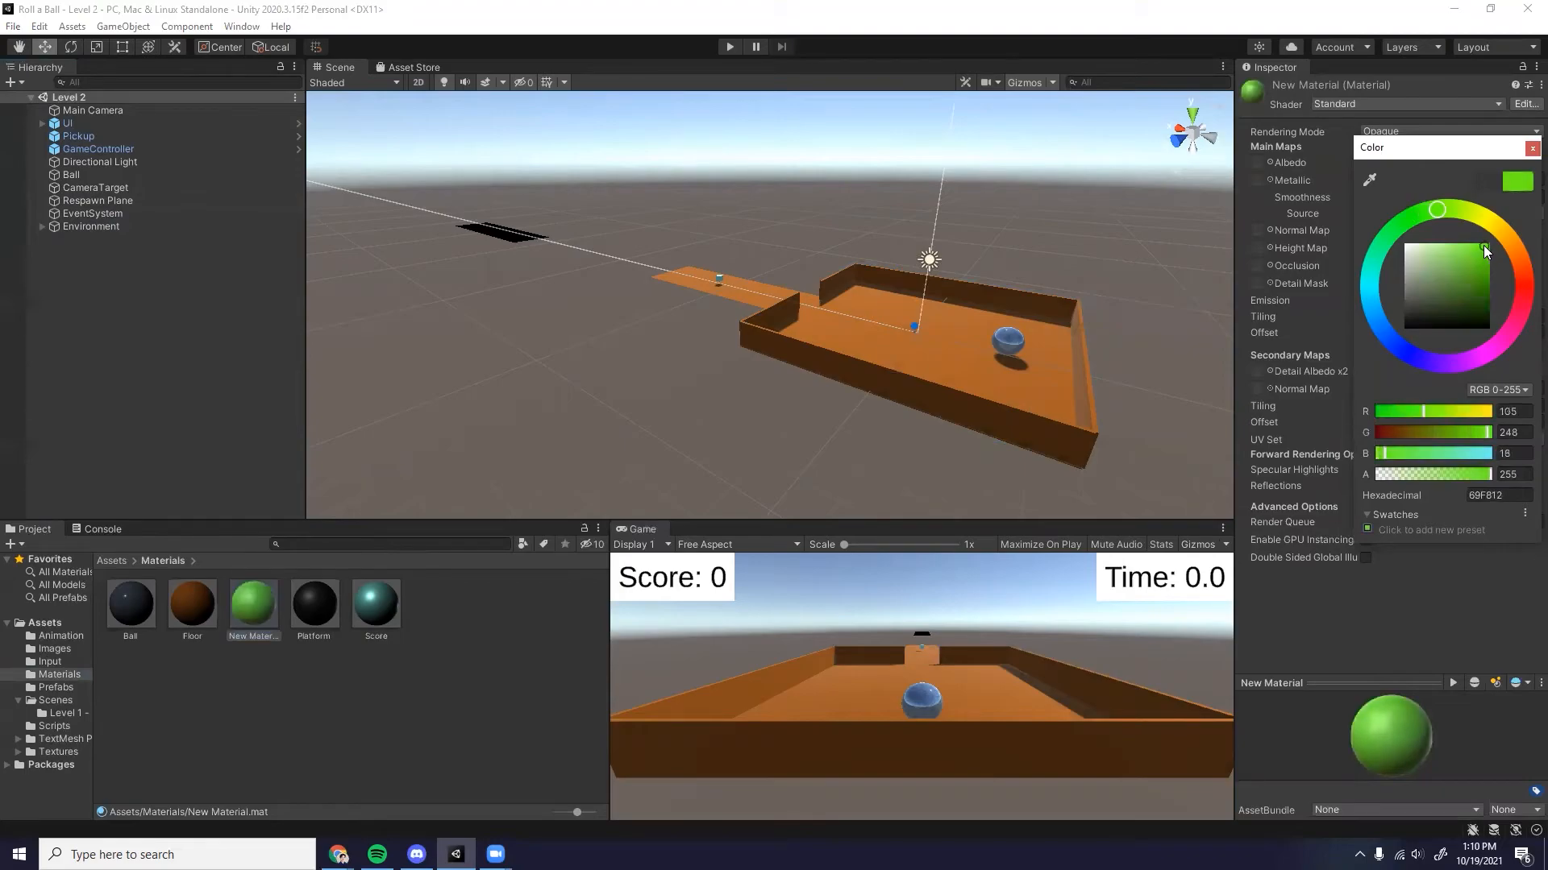
{"action": "left_click", "coordinate": [1530, 149]}
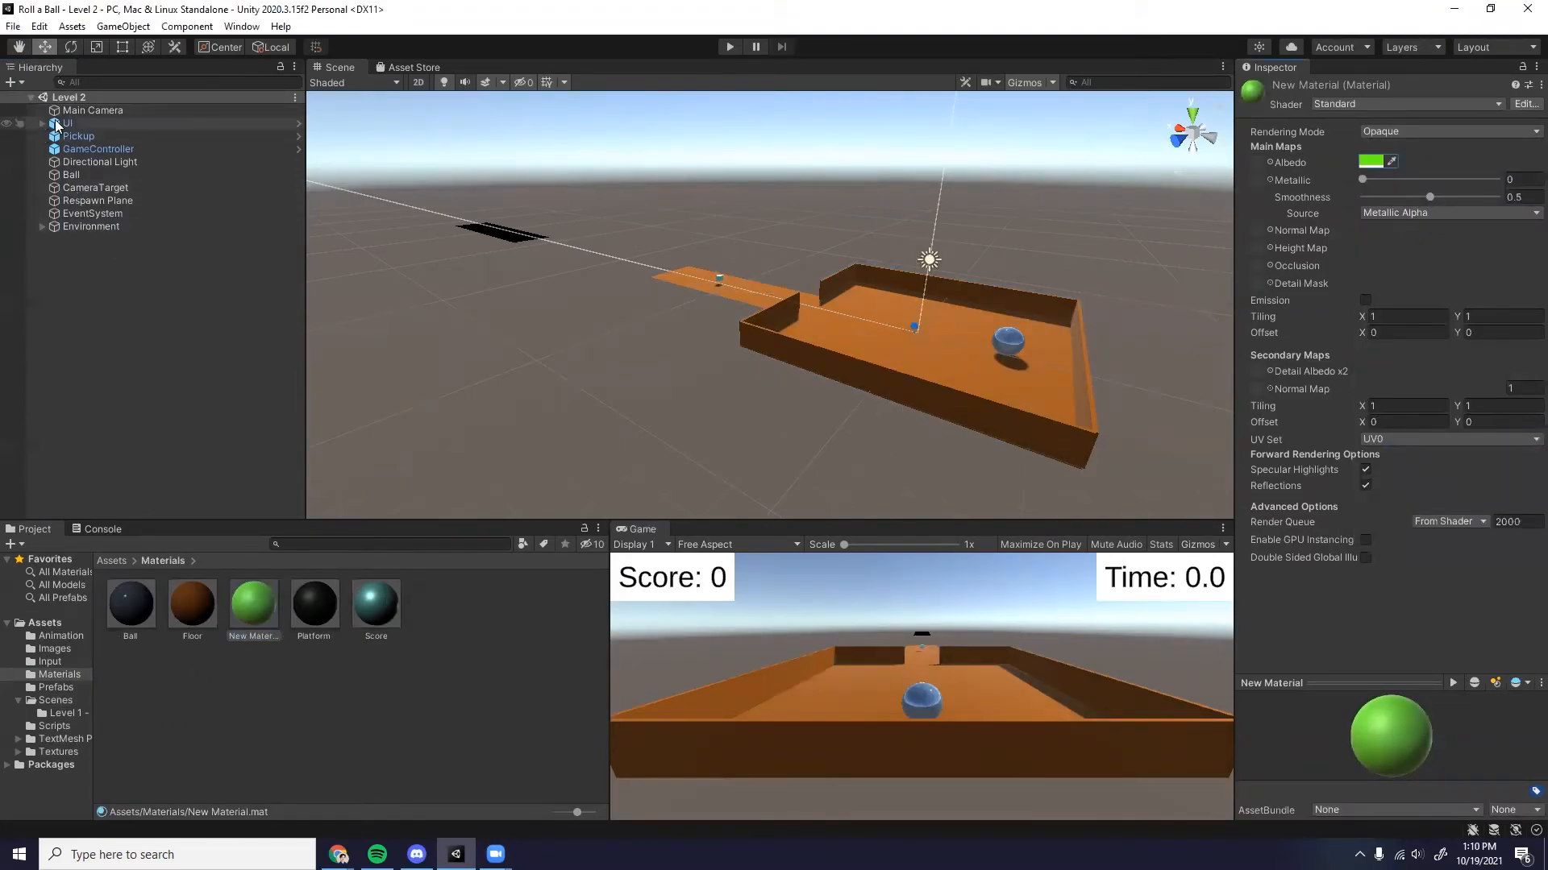
Step: Apply the green material to all the walls around the Level 2 arena
{"action": "left_click_drag", "start_coordinate": [262, 597], "coordinate": [973, 294]}
{"action": "left_click_drag", "start_coordinate": [258, 619], "coordinate": [780, 367]}
{"action": "left_click", "coordinate": [709, 410]}
{"action": "left_click_drag", "start_coordinate": [709, 409], "coordinate": [476, 298], "text": "alt"}
{"action": "left_click_drag", "start_coordinate": [257, 605], "coordinate": [622, 382]}
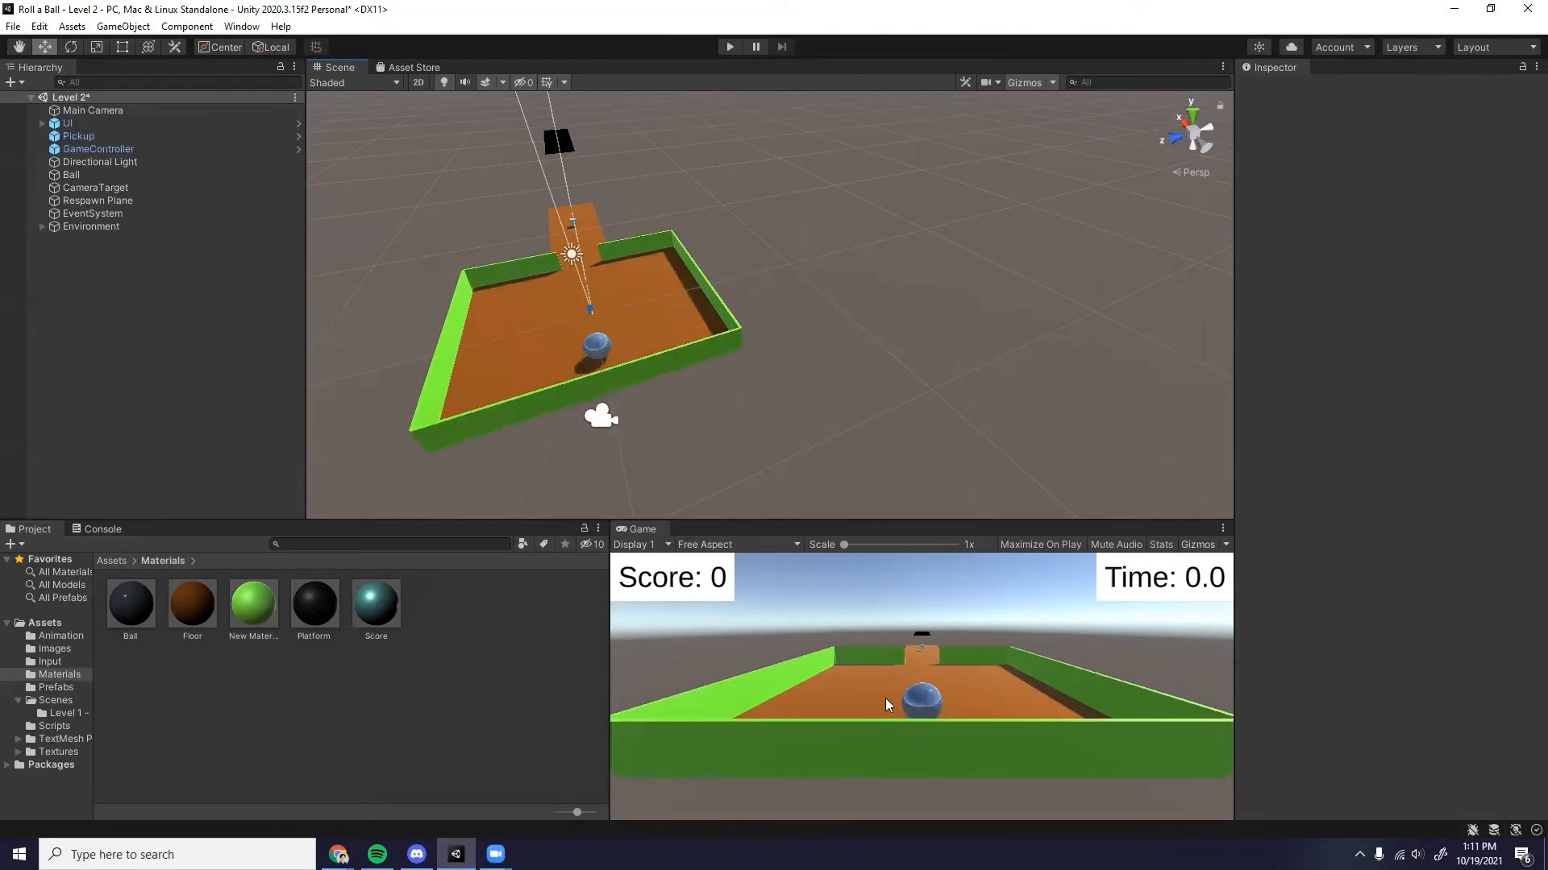
{"action": "mouse_move", "coordinate": [477, 232]}
{"action": "right_mouse_down"}
{"action": "mouse_move", "coordinate": [601, 199]}
{"action": "mouse_move", "coordinate": [467, 243]}
{"action": "right_mouse_up"}
{"action": "left_click_drag", "start_coordinate": [468, 243], "coordinate": [753, 174], "text": "alt"}
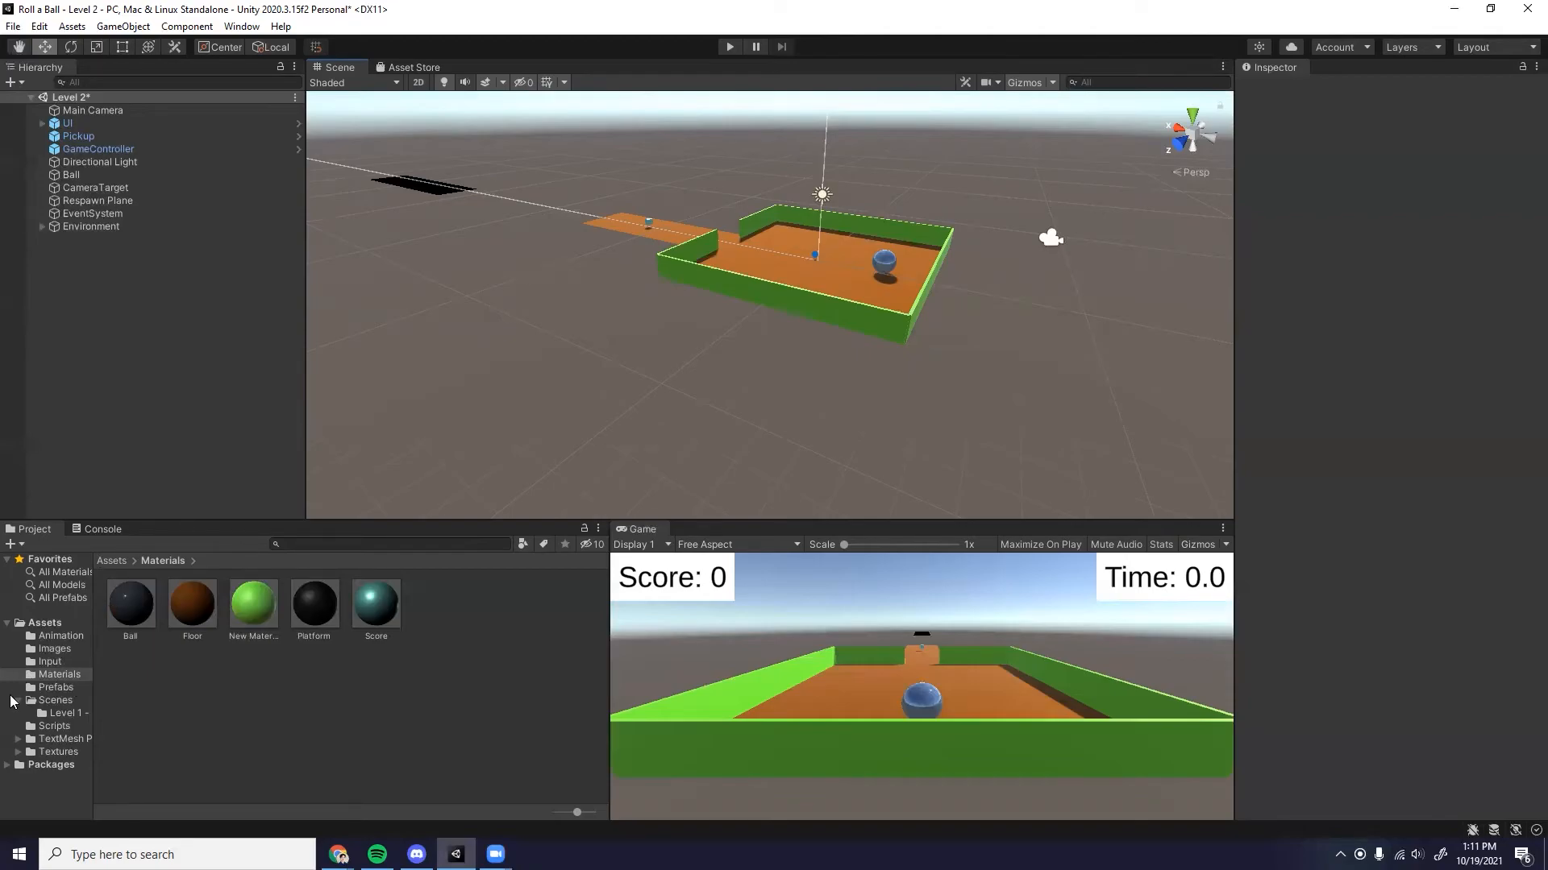
Step: Reopen Level 1 - Basics, saving Level 2, and make the distant black Platform's Box Collider a trigger
{"action": "left_click", "coordinate": [63, 713]}
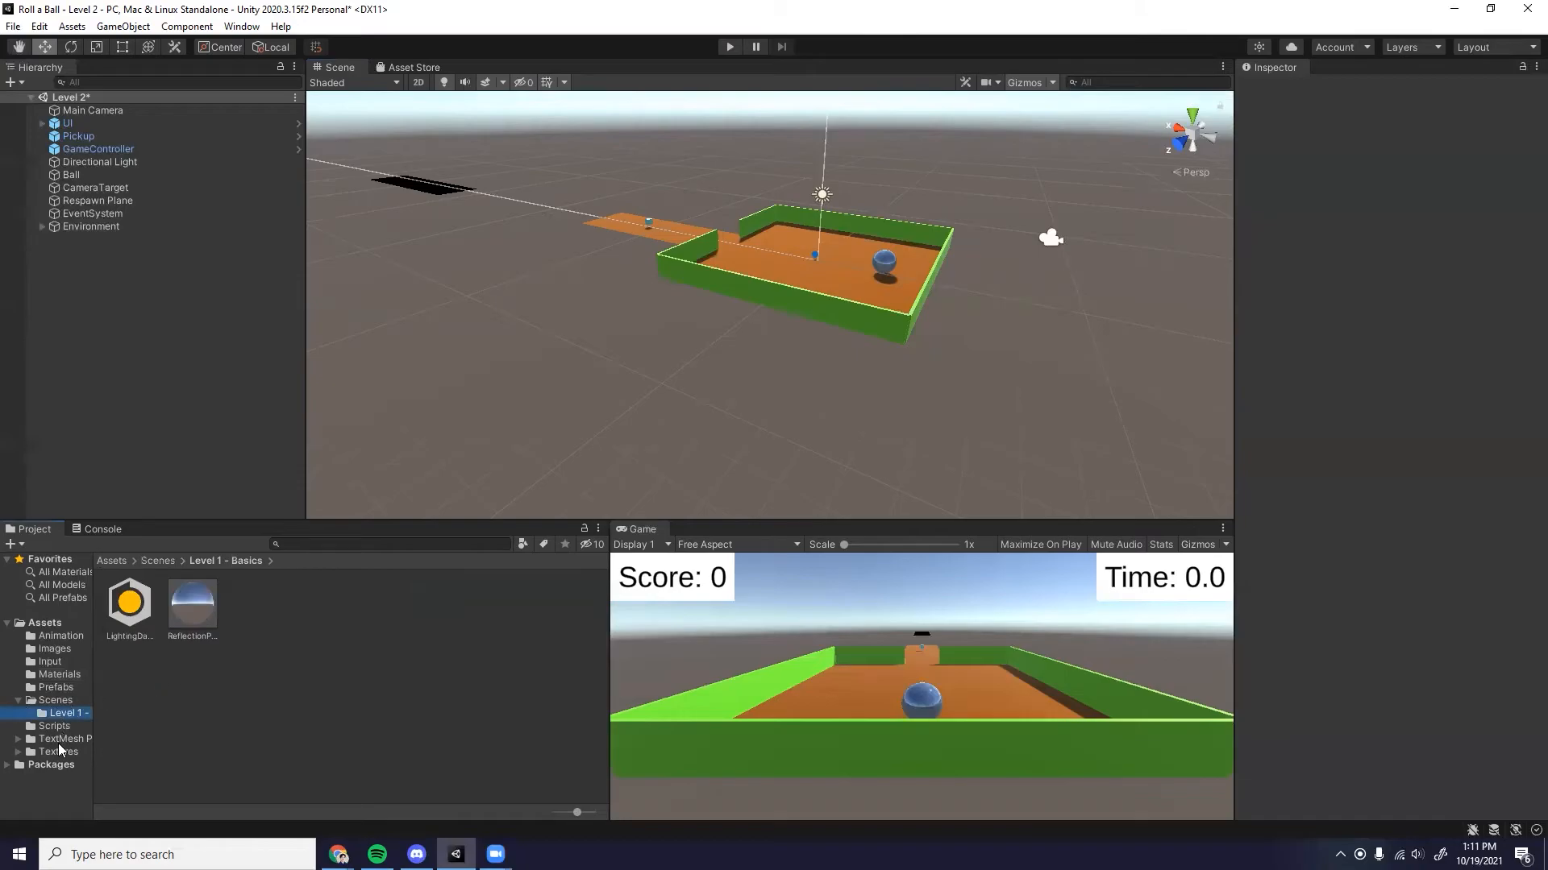
{"action": "left_click", "coordinate": [58, 702]}
{"action": "double_click", "coordinate": [196, 617]}
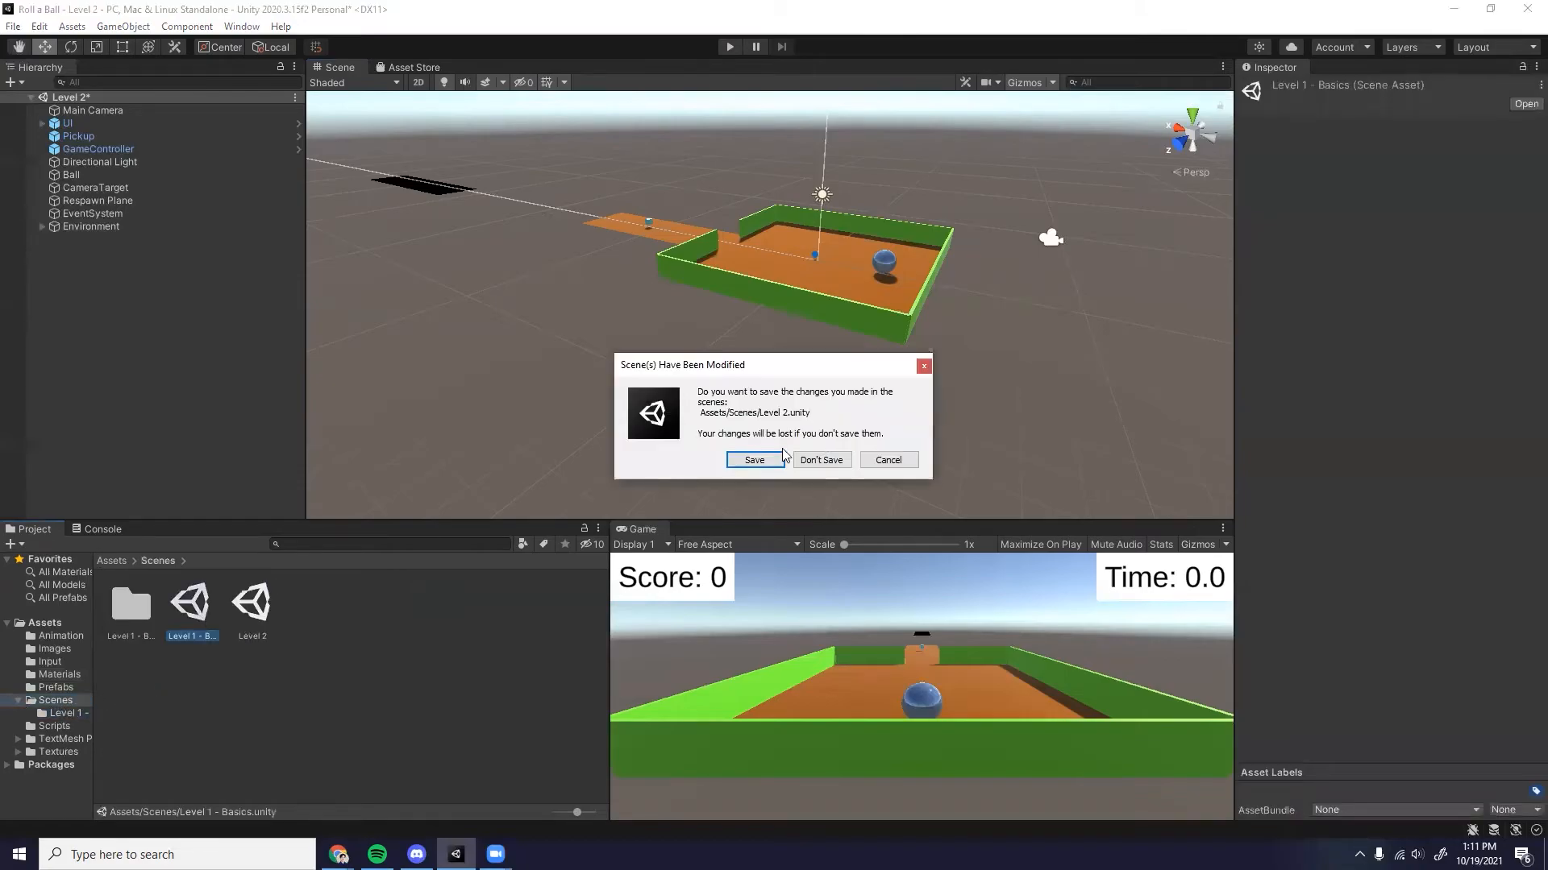
{"action": "left_click", "coordinate": [753, 458]}
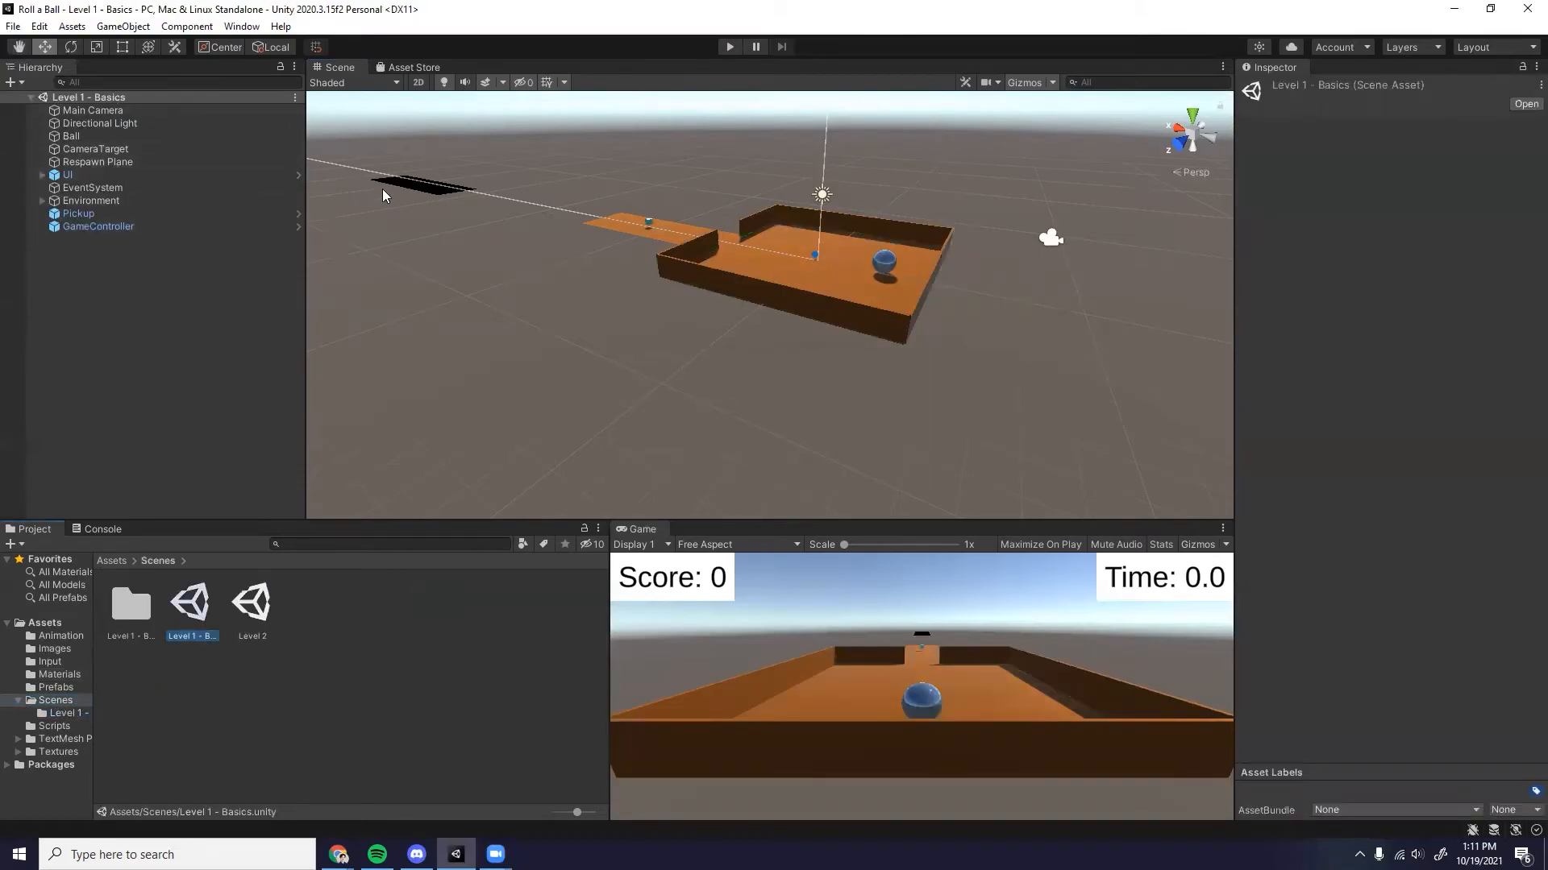
{"action": "left_click", "coordinate": [419, 191]}
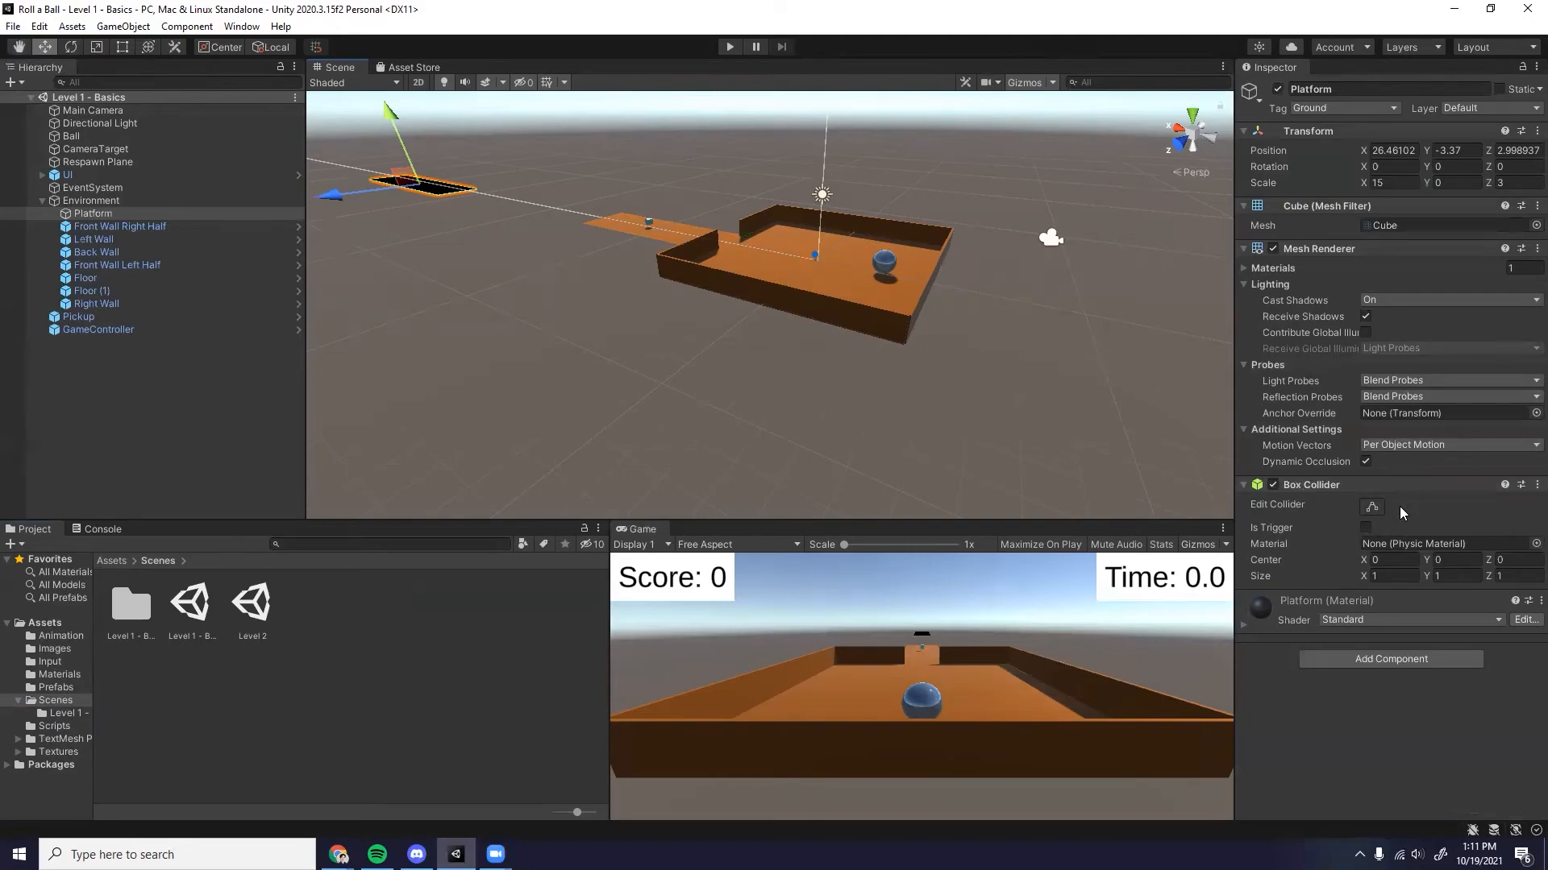
{"action": "left_click", "coordinate": [1368, 529]}
Step: Create a C# script named ToLevel2 in the Scripts folder
{"action": "left_click", "coordinate": [55, 726]}
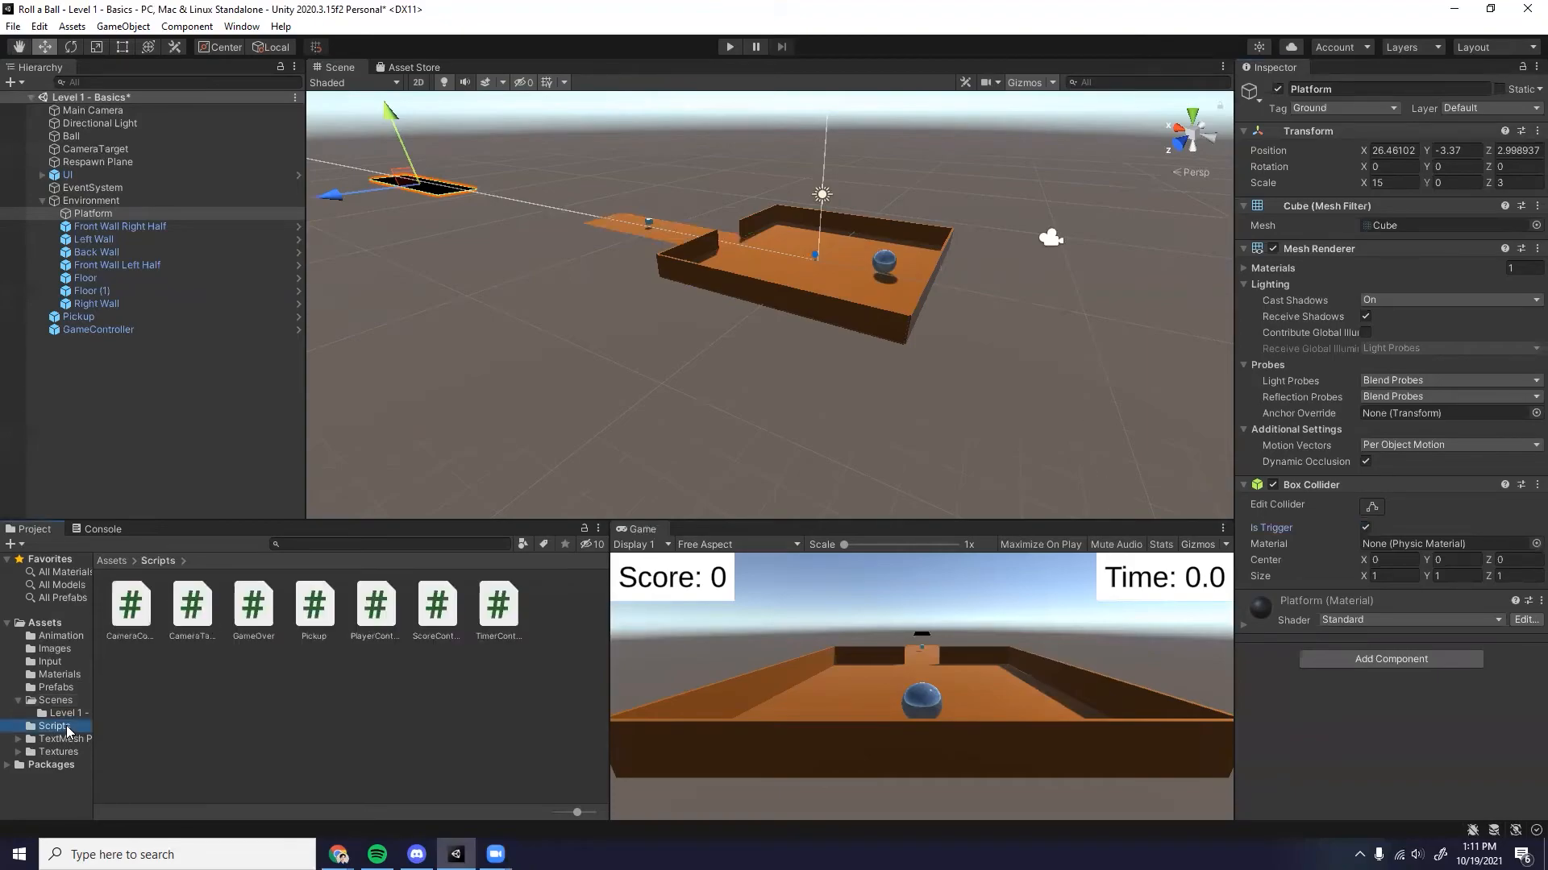
{"action": "right_click", "coordinate": [320, 675]}
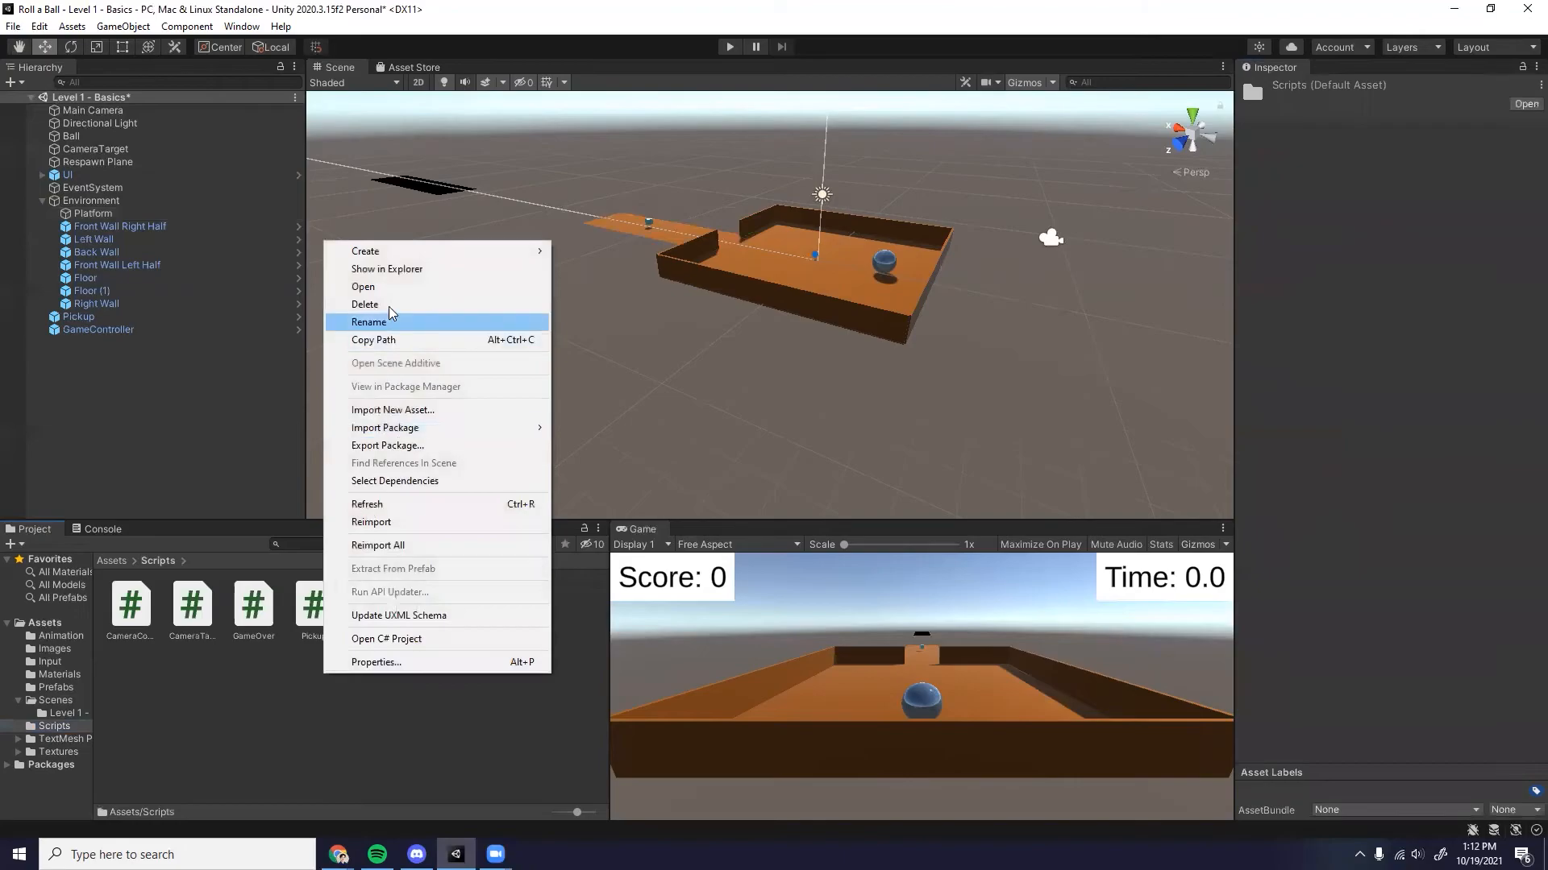
{"action": "mouse_move", "coordinate": [366, 250]}
{"action": "left_click", "coordinate": [594, 224]}
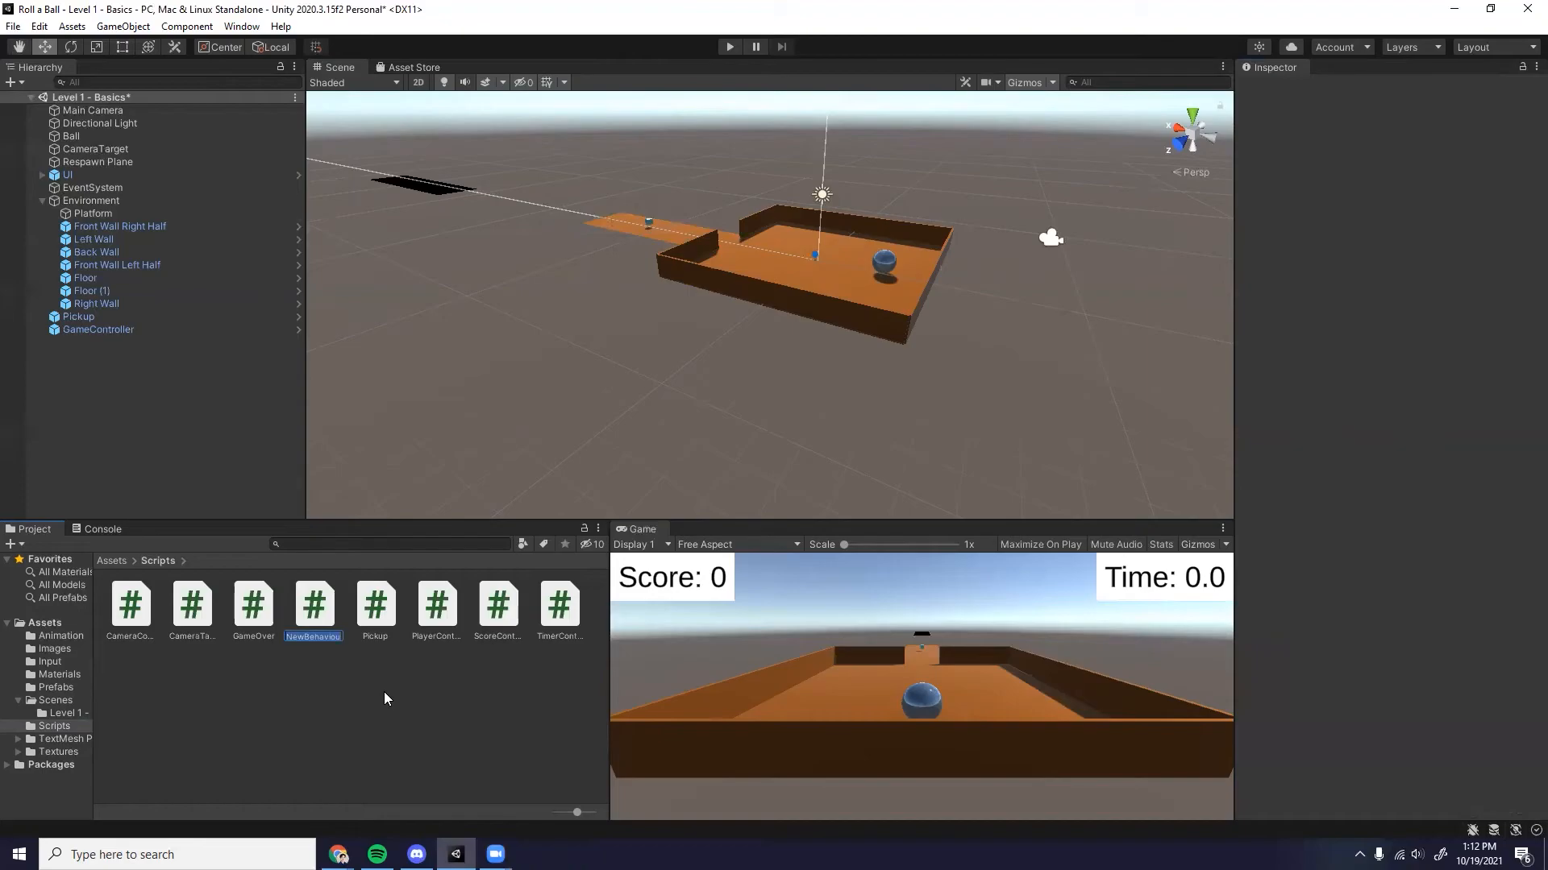
{"action": "type", "text": "ToLevel2"}
{"action": "key", "text": "Return"}
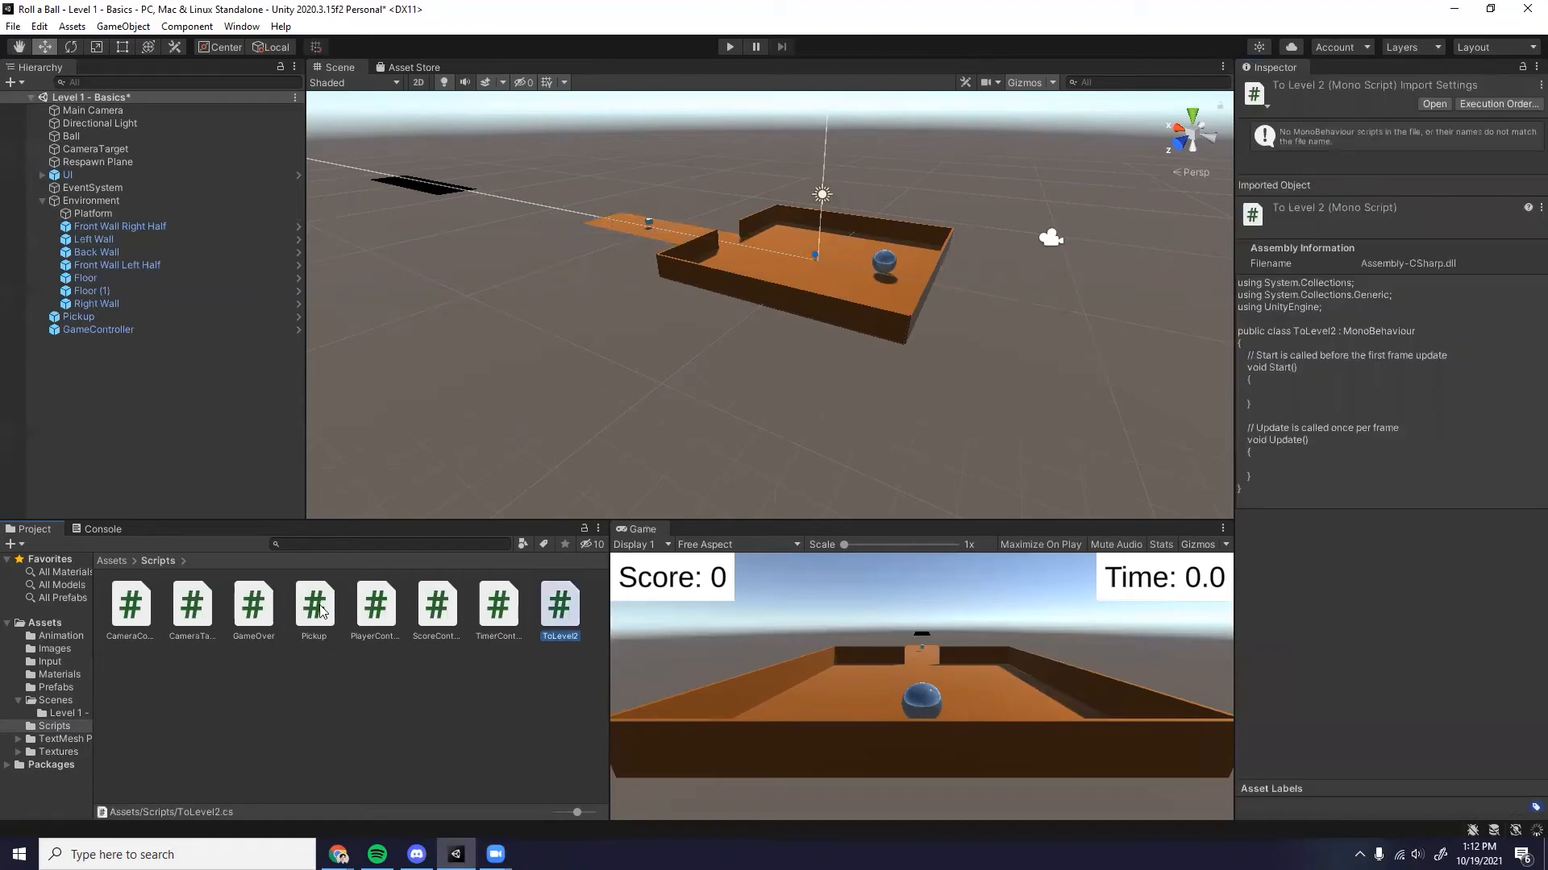
Step: Open the ToLevel2 script in Visual Studio and remove its default Start and Update methods with their comments
{"action": "double_click", "coordinate": [572, 604]}
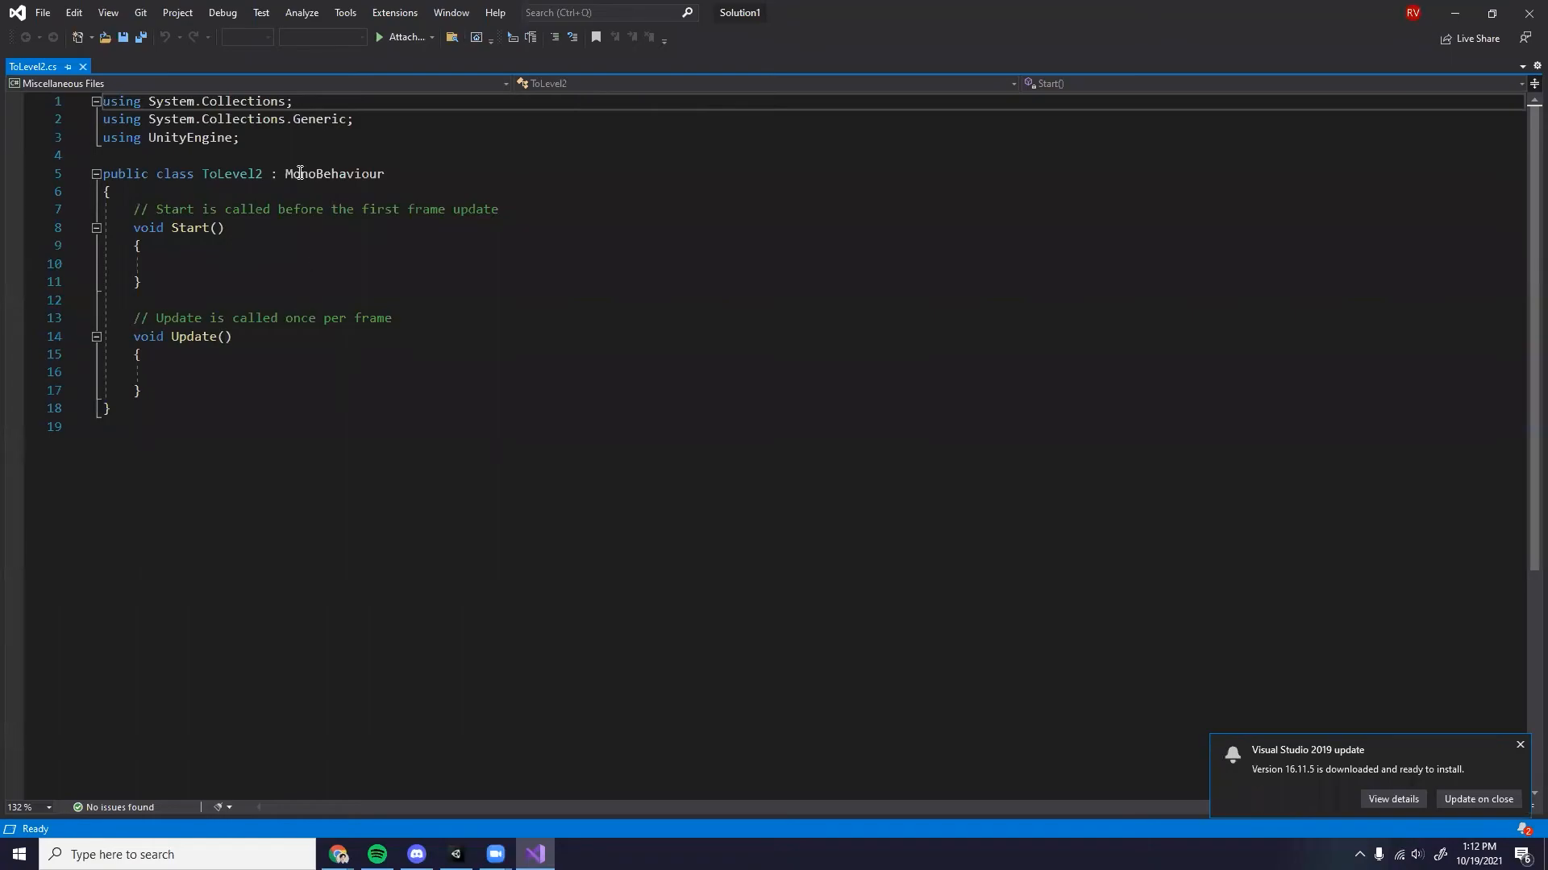
{"action": "left_click", "coordinate": [178, 385]}
{"action": "left_click_drag", "start_coordinate": [177, 385], "coordinate": [134, 209]}
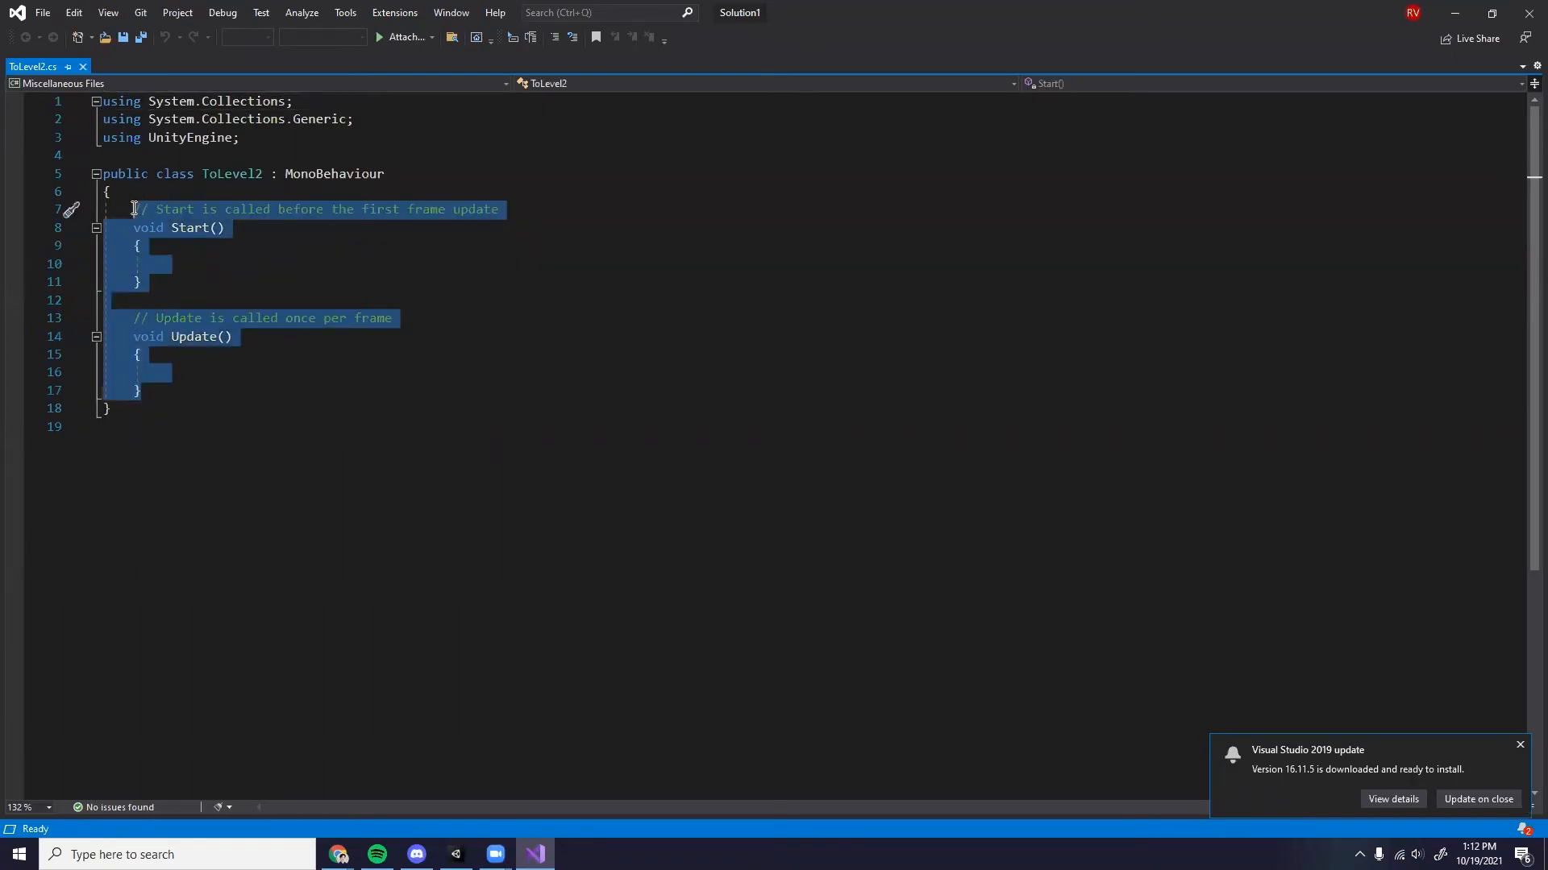
{"action": "key", "text": "Delete"}
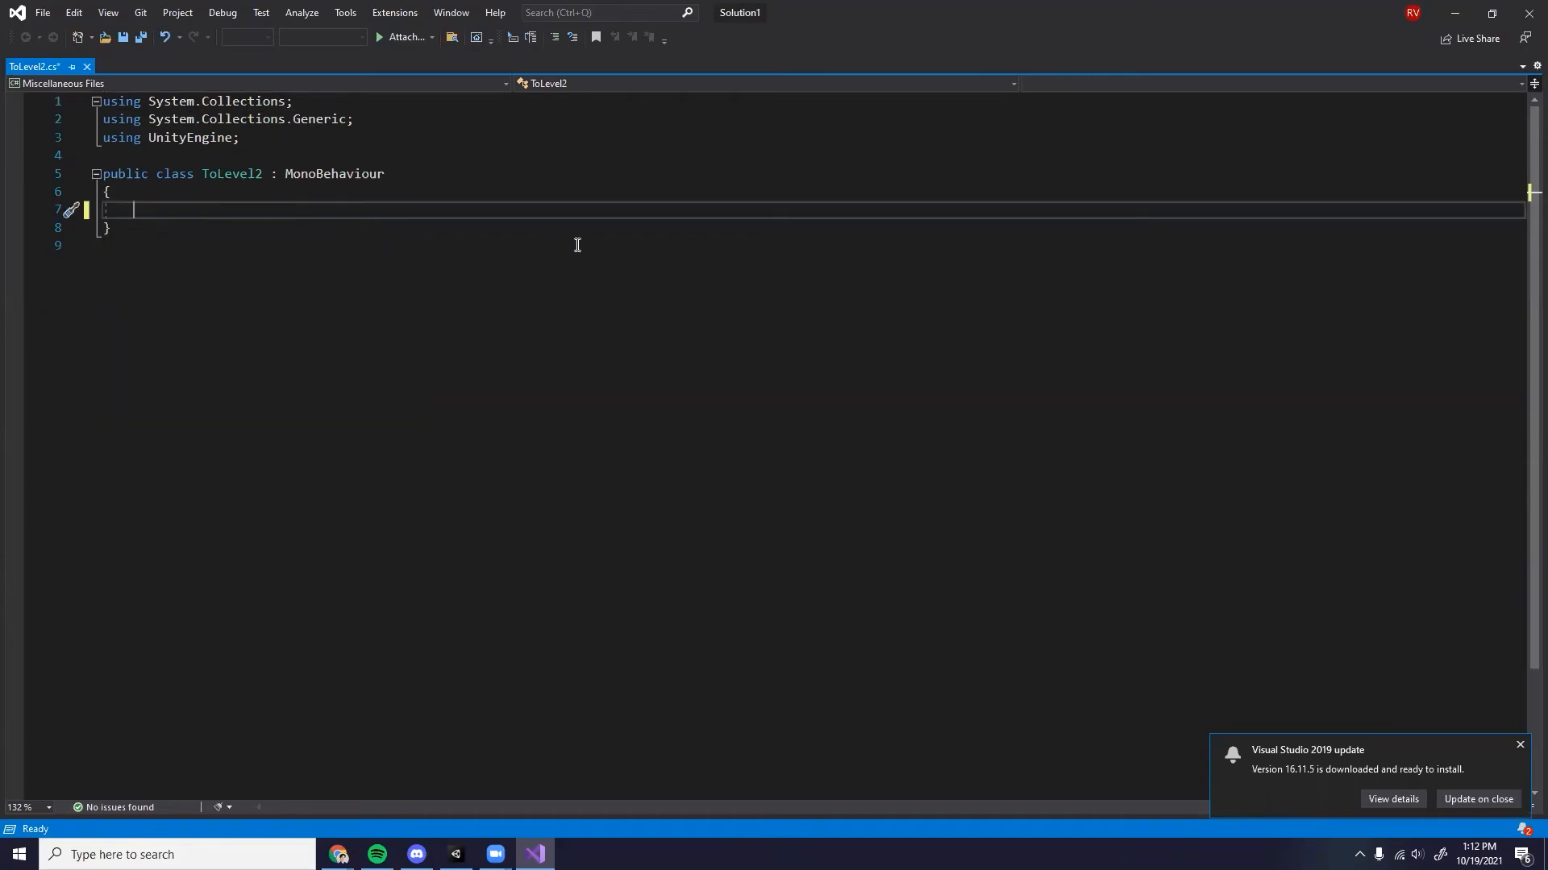
Step: Add an empty void OnTriggerEnter(Collider collider) method to the ToLevel2 class
{"action": "type", "text": "void OnTriggerEnter"}
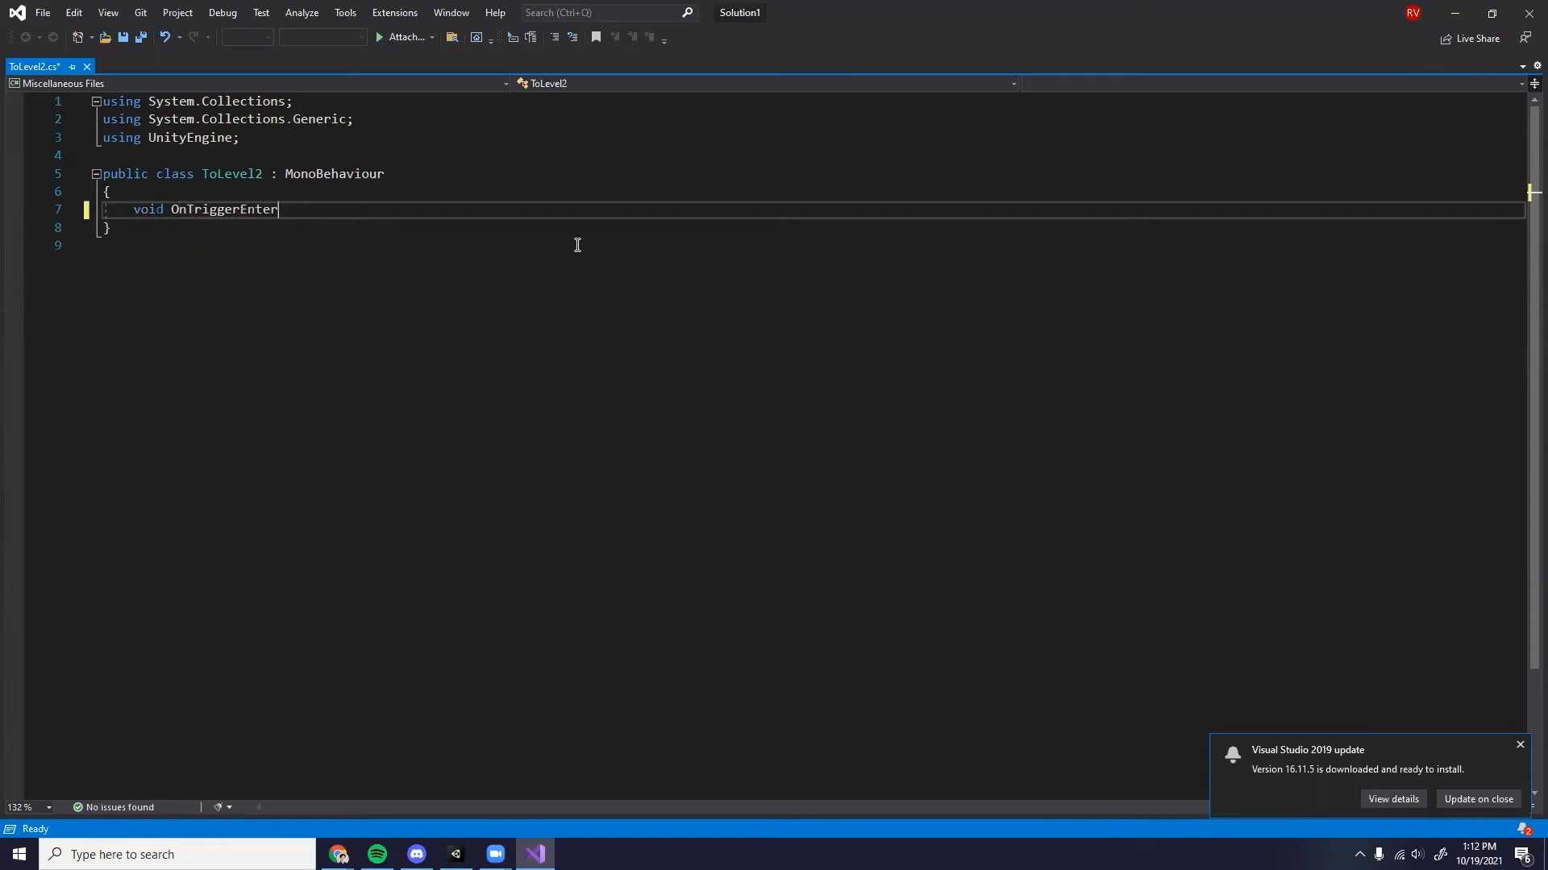
{"action": "type", "text": "(Collider coll"}
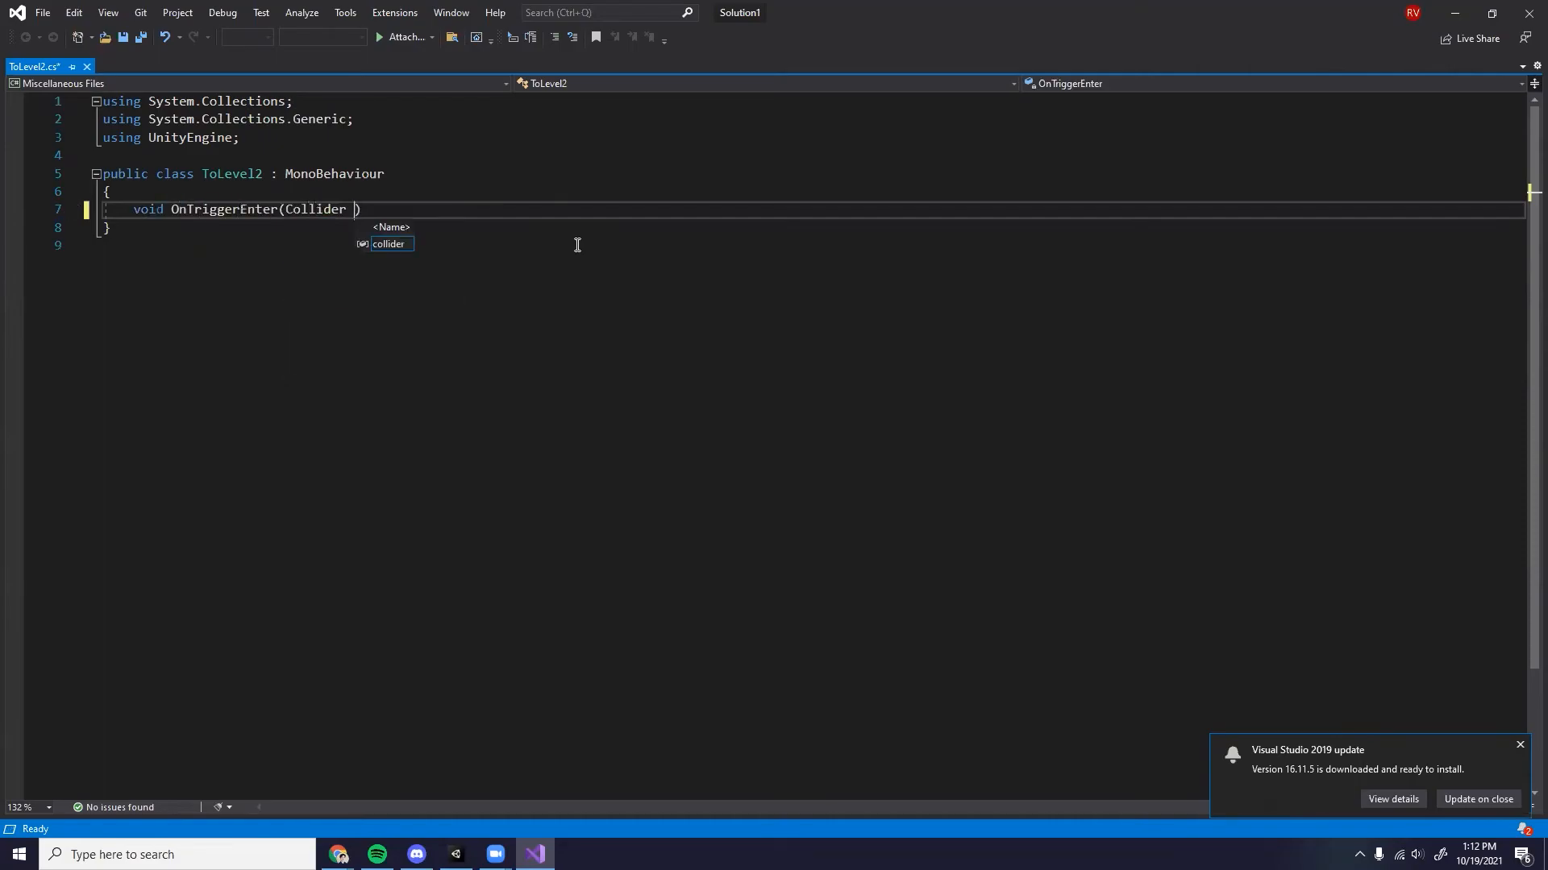
{"action": "type", "text": "ider)"}
{"action": "key", "text": "Return"}
{"action": "type", "text": "{"}
{"action": "key", "text": "Return"}
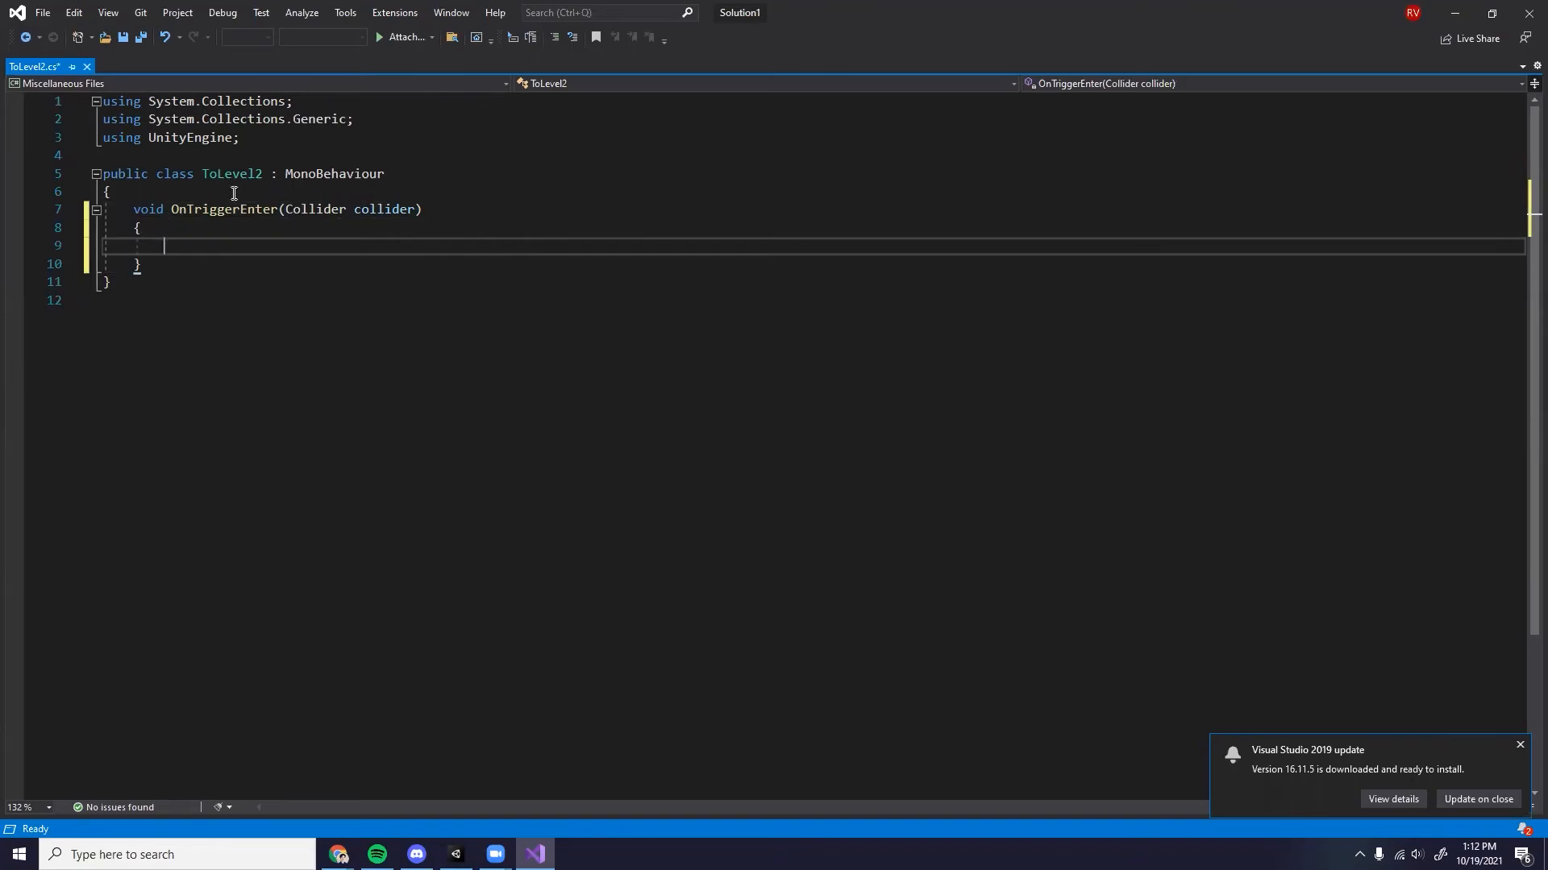
Step: Add a using UnityEngine.SceneManagement; directive below the existing using lines of the ToLevel2 script
{"action": "left_click", "coordinate": [154, 155]}
{"action": "key", "text": "Return"}
{"action": "key", "text": "Up"}
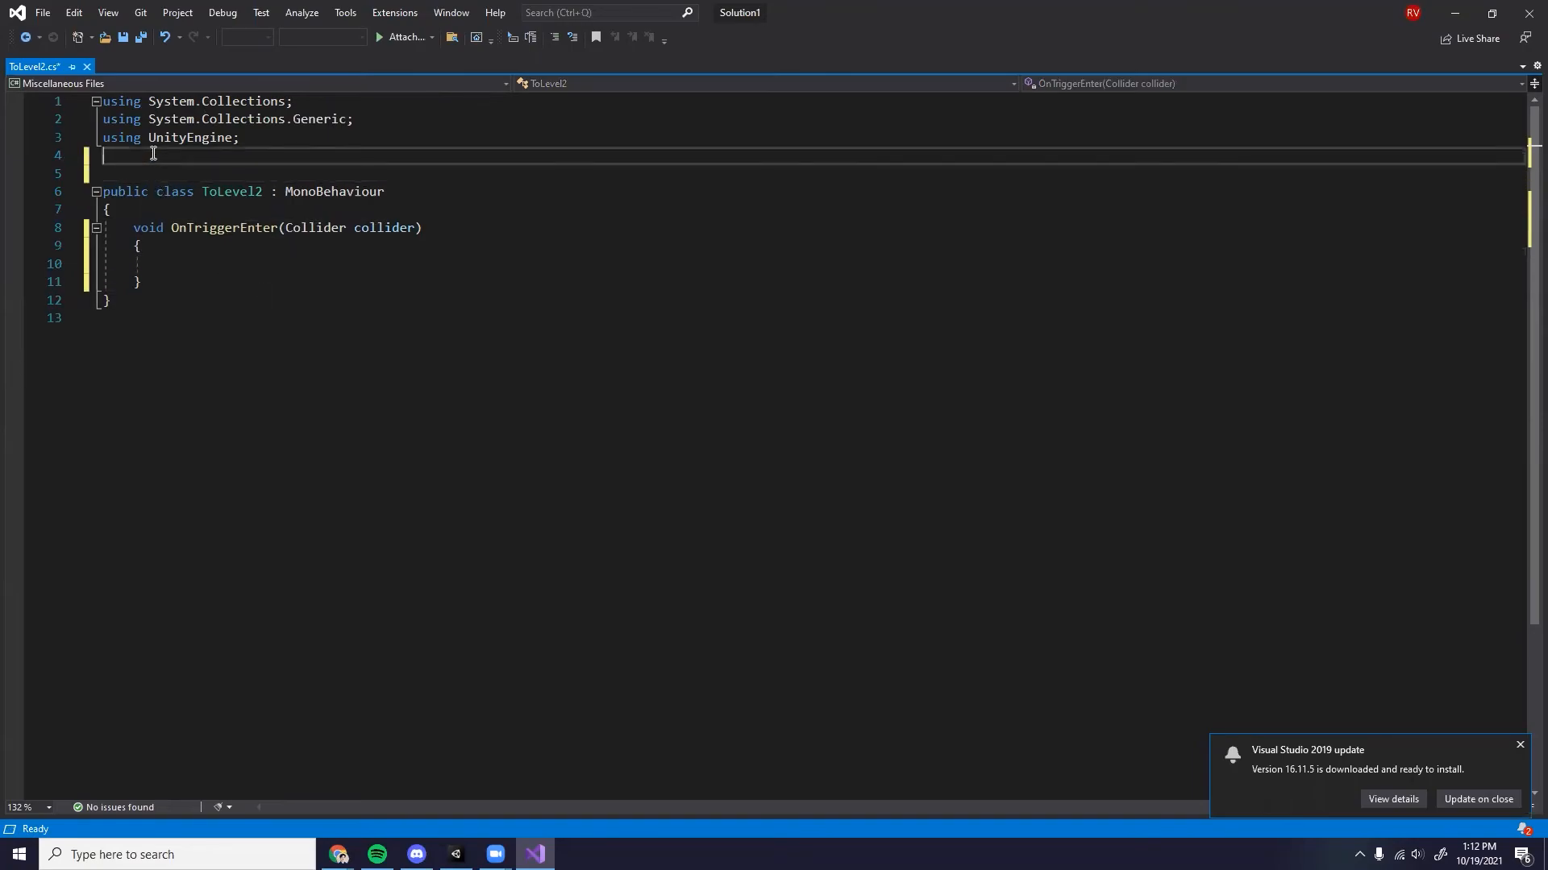
{"action": "type", "text": "us"}
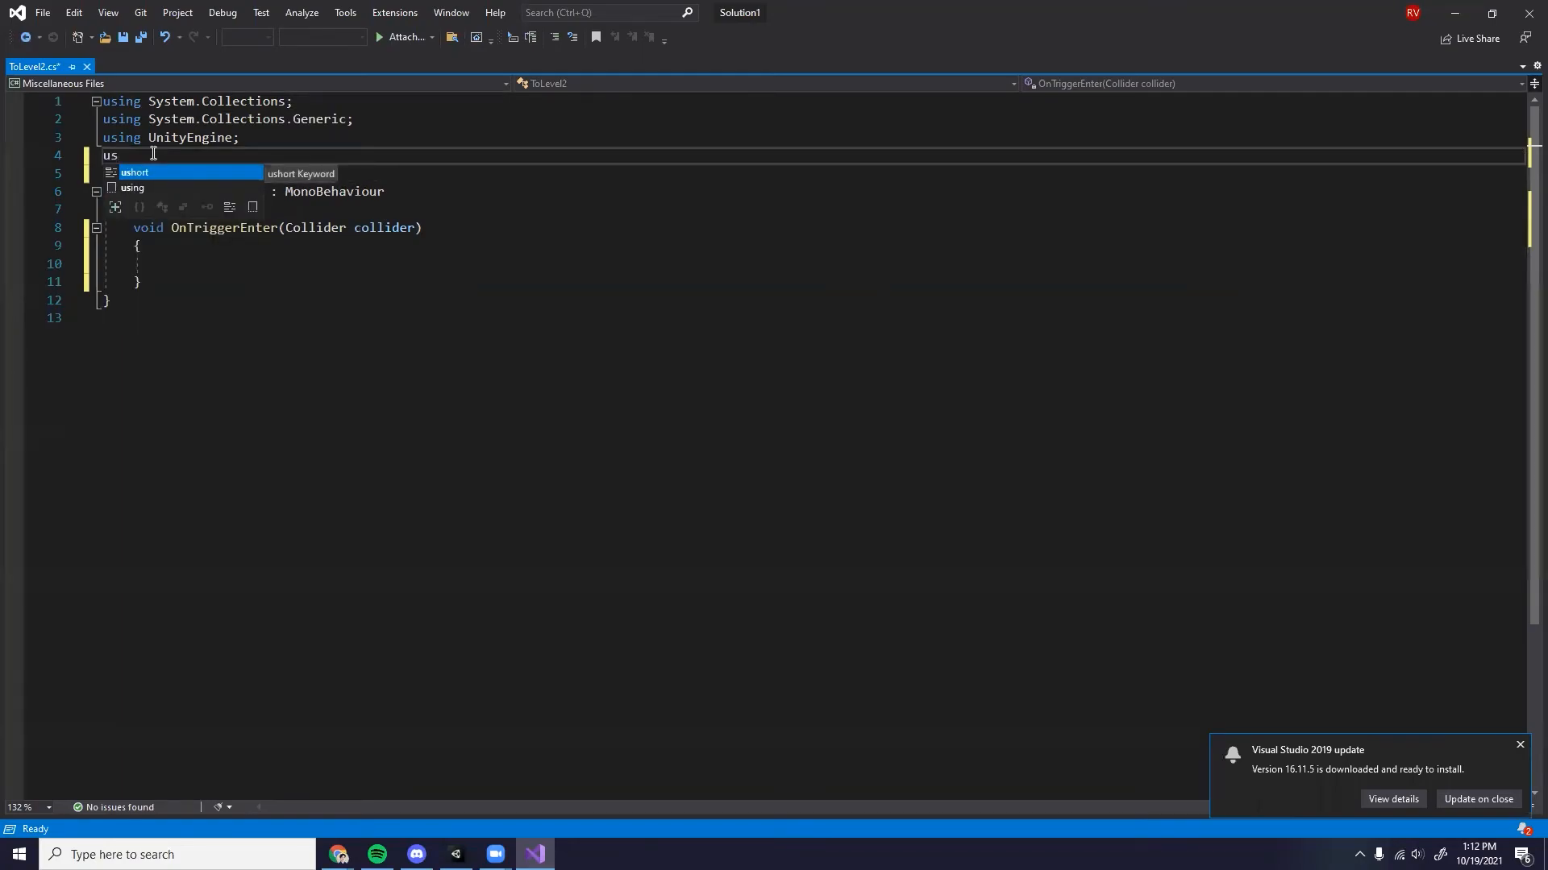
{"action": "type", "text": "ing UnityEngine.SceneManagement"}
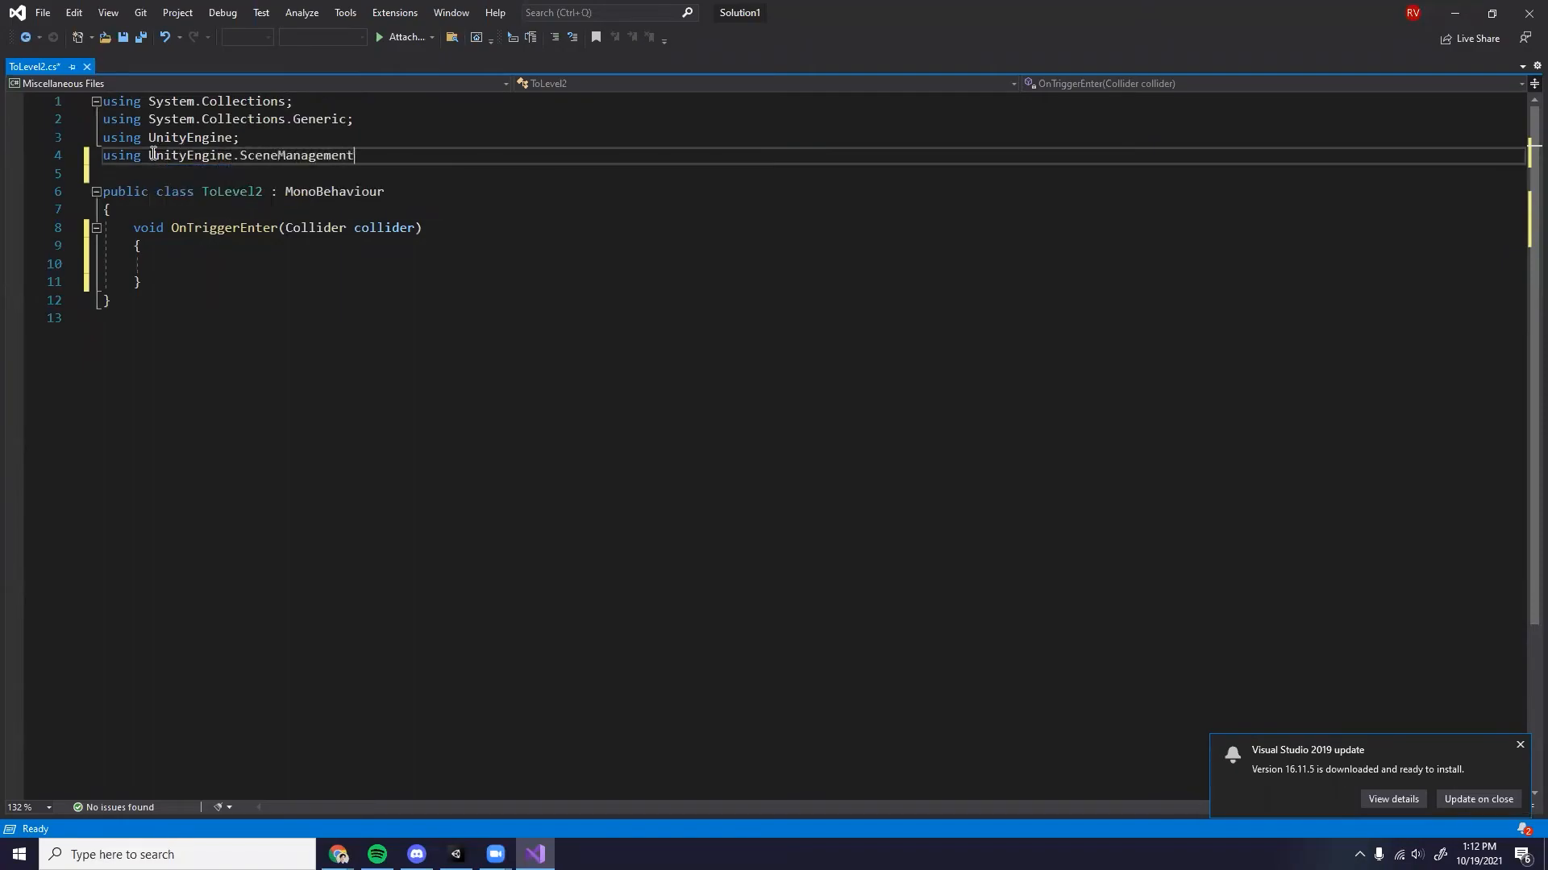
{"action": "type", "text": ";"}
Step: Fill the OnTriggerEnter body with SceneManager.LoadScene("Level 2"); and save the script
{"action": "left_click", "coordinate": [253, 278]}
{"action": "left_click", "coordinate": [280, 269]}
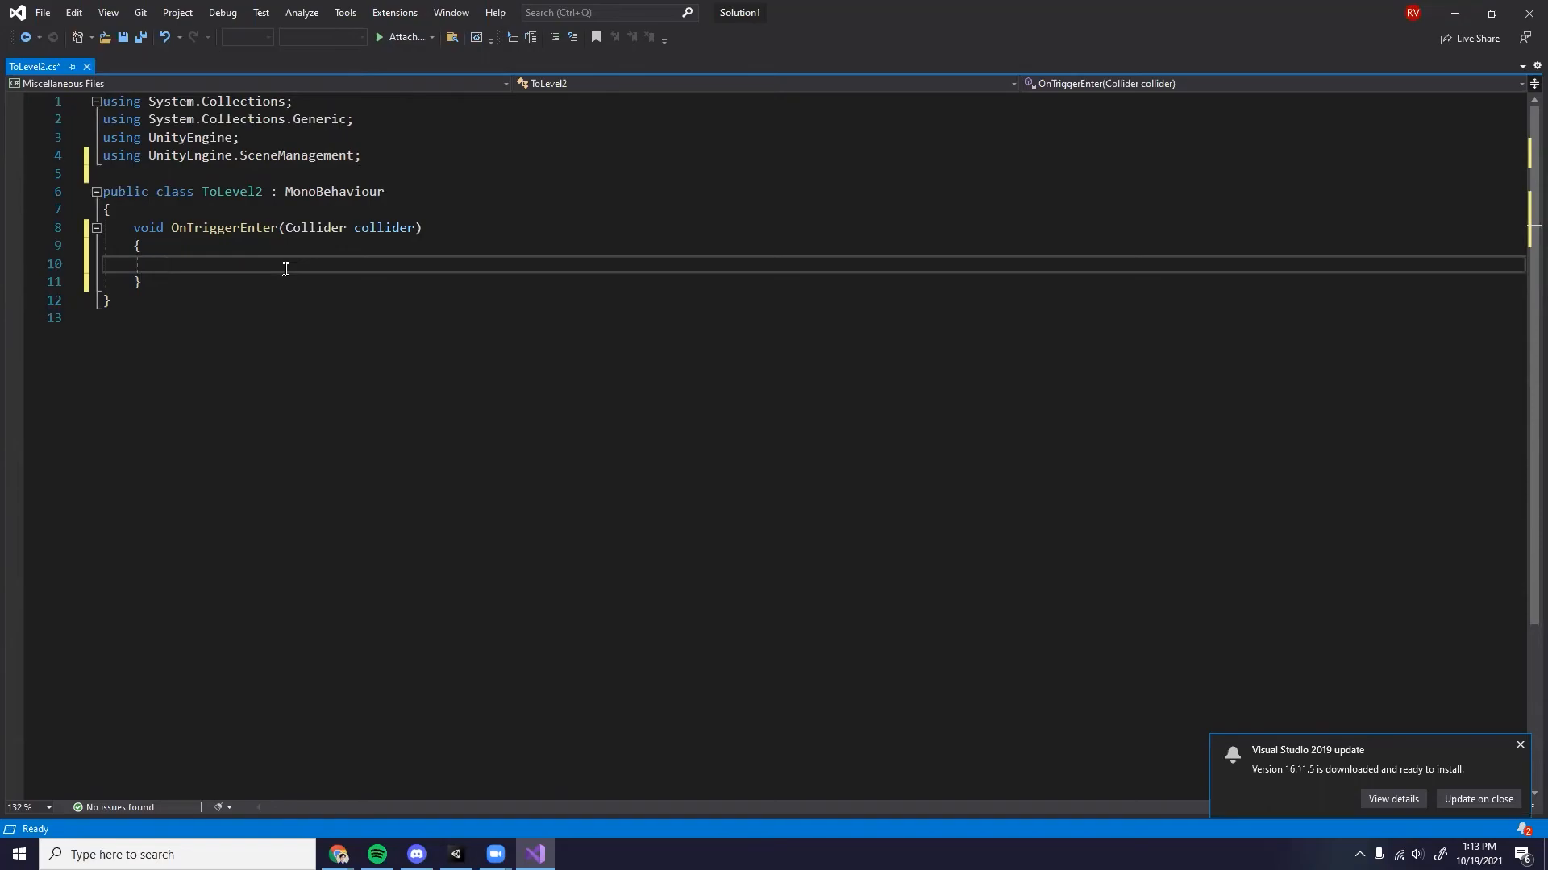
{"action": "type", "text": "S"}
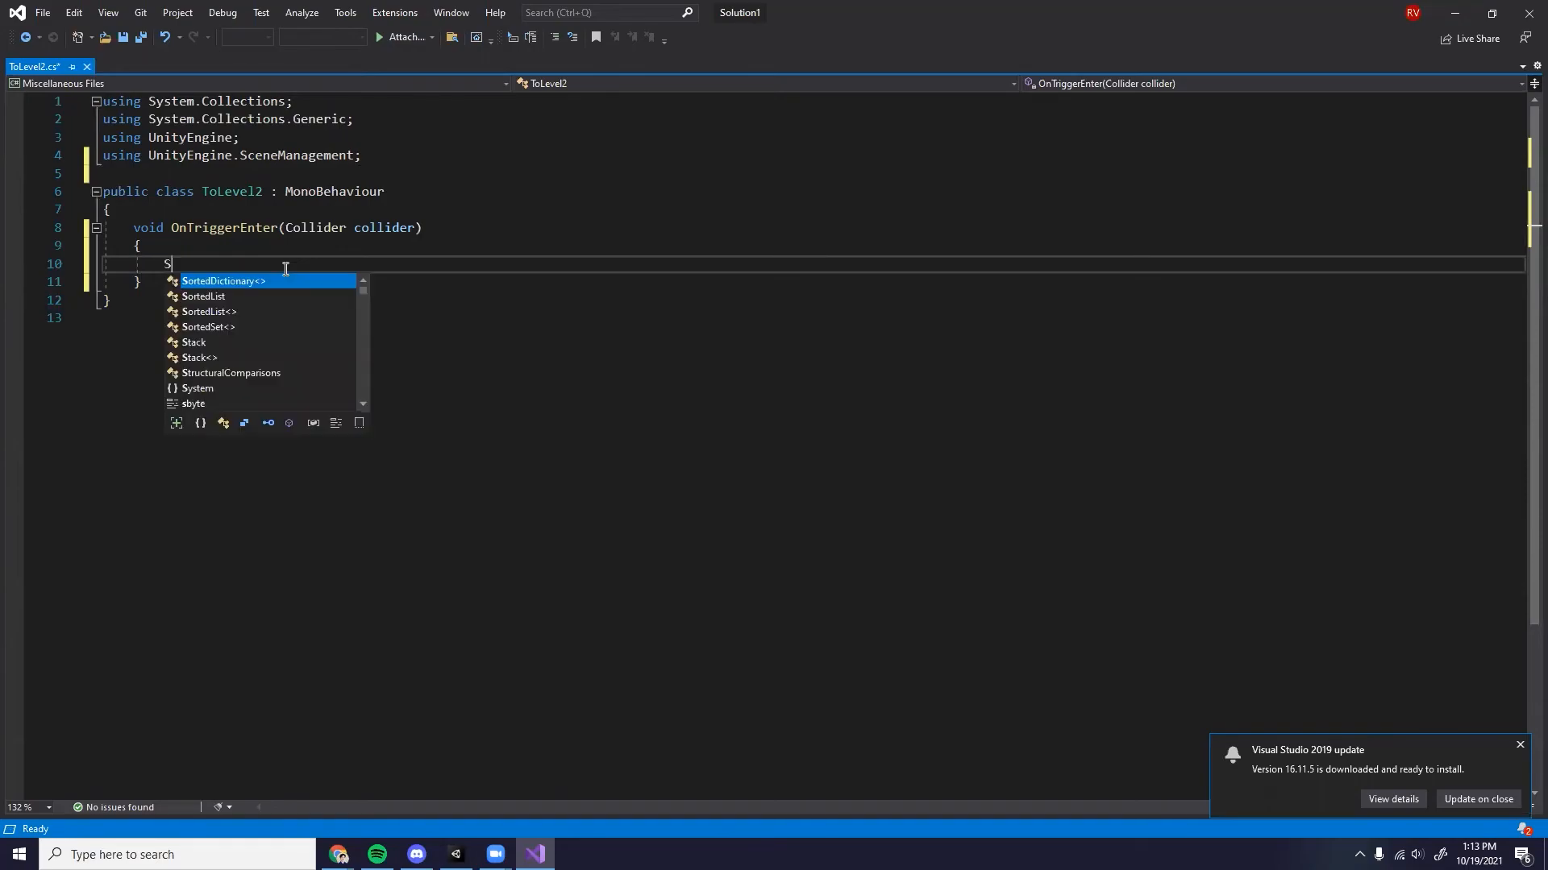
{"action": "type", "text": "ceneManager.LoadScene"}
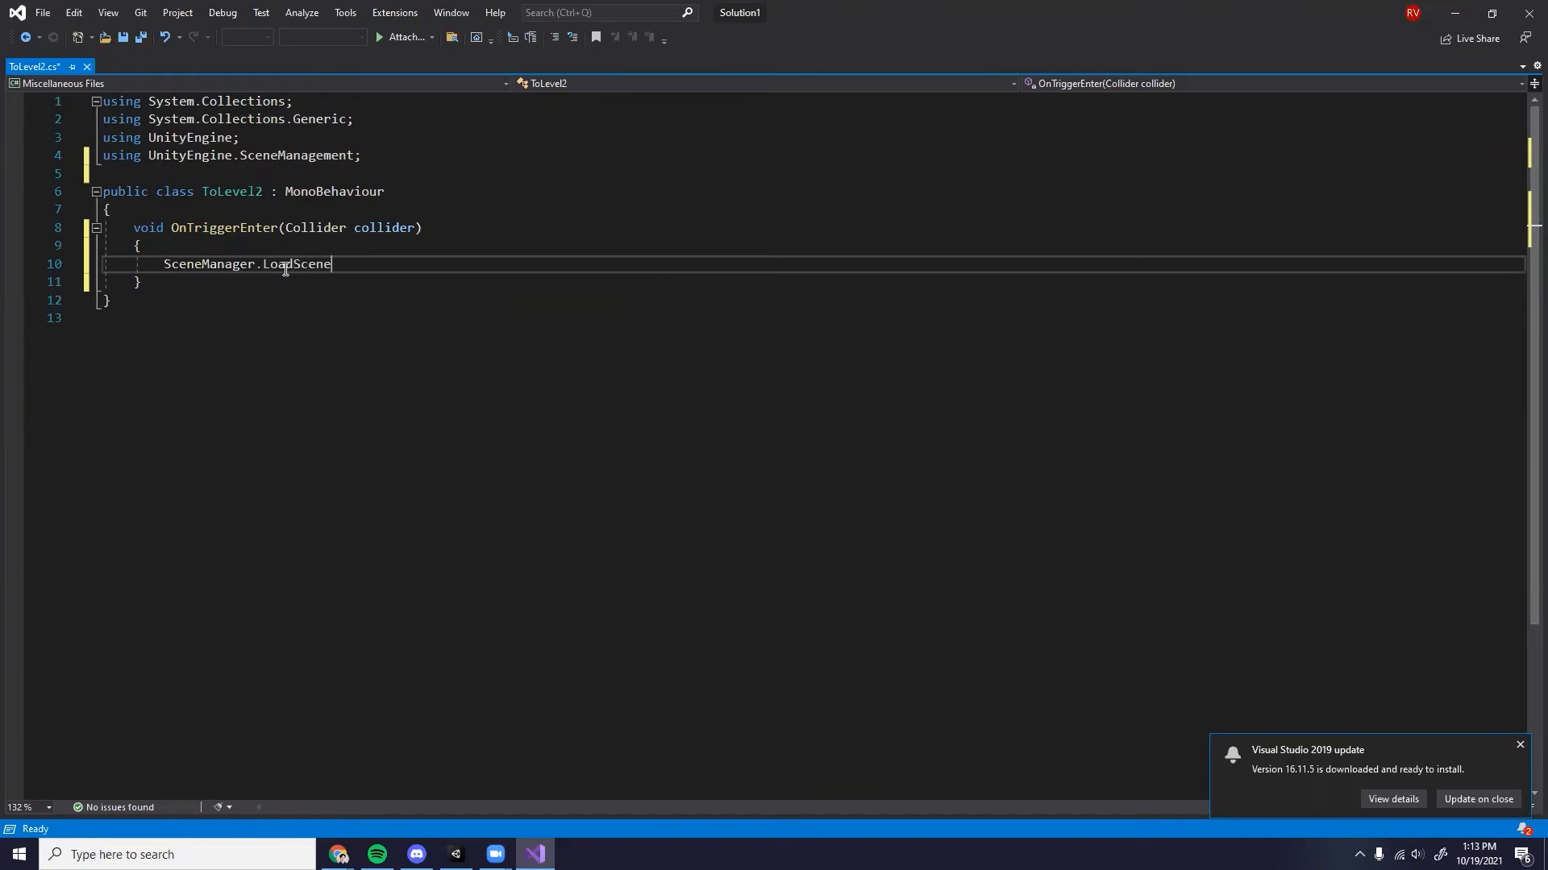
{"action": "type", "text": "(\"Level 2\");"}
{"action": "key", "text": "ctrl+s"}
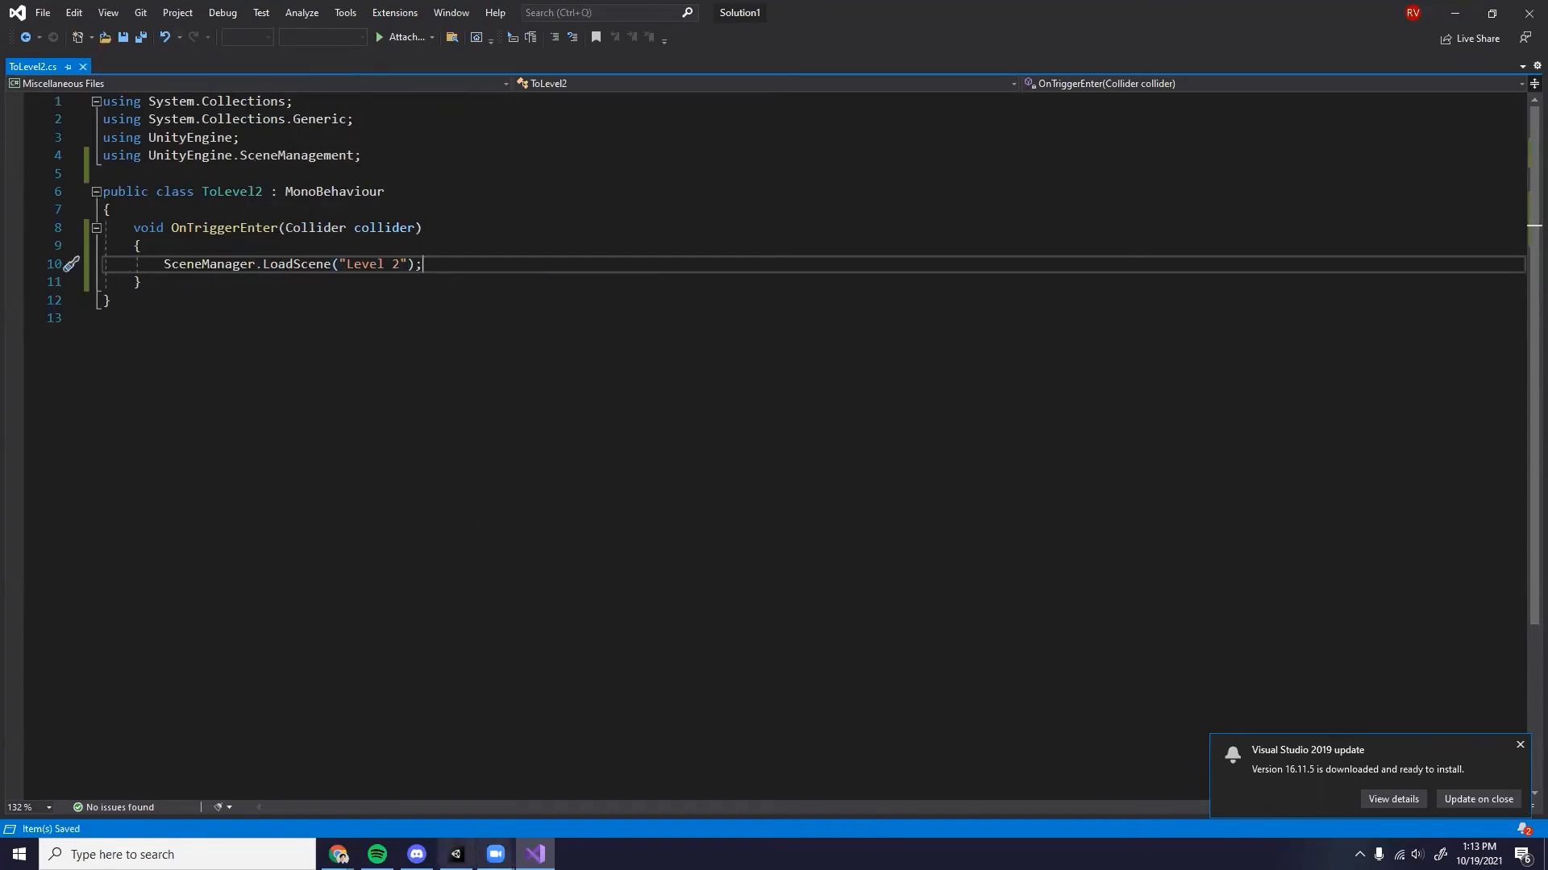
Step: Switch back to Unity and attach the ToLevel2 script to the Platform object under Environment
{"action": "left_click", "coordinate": [456, 854]}
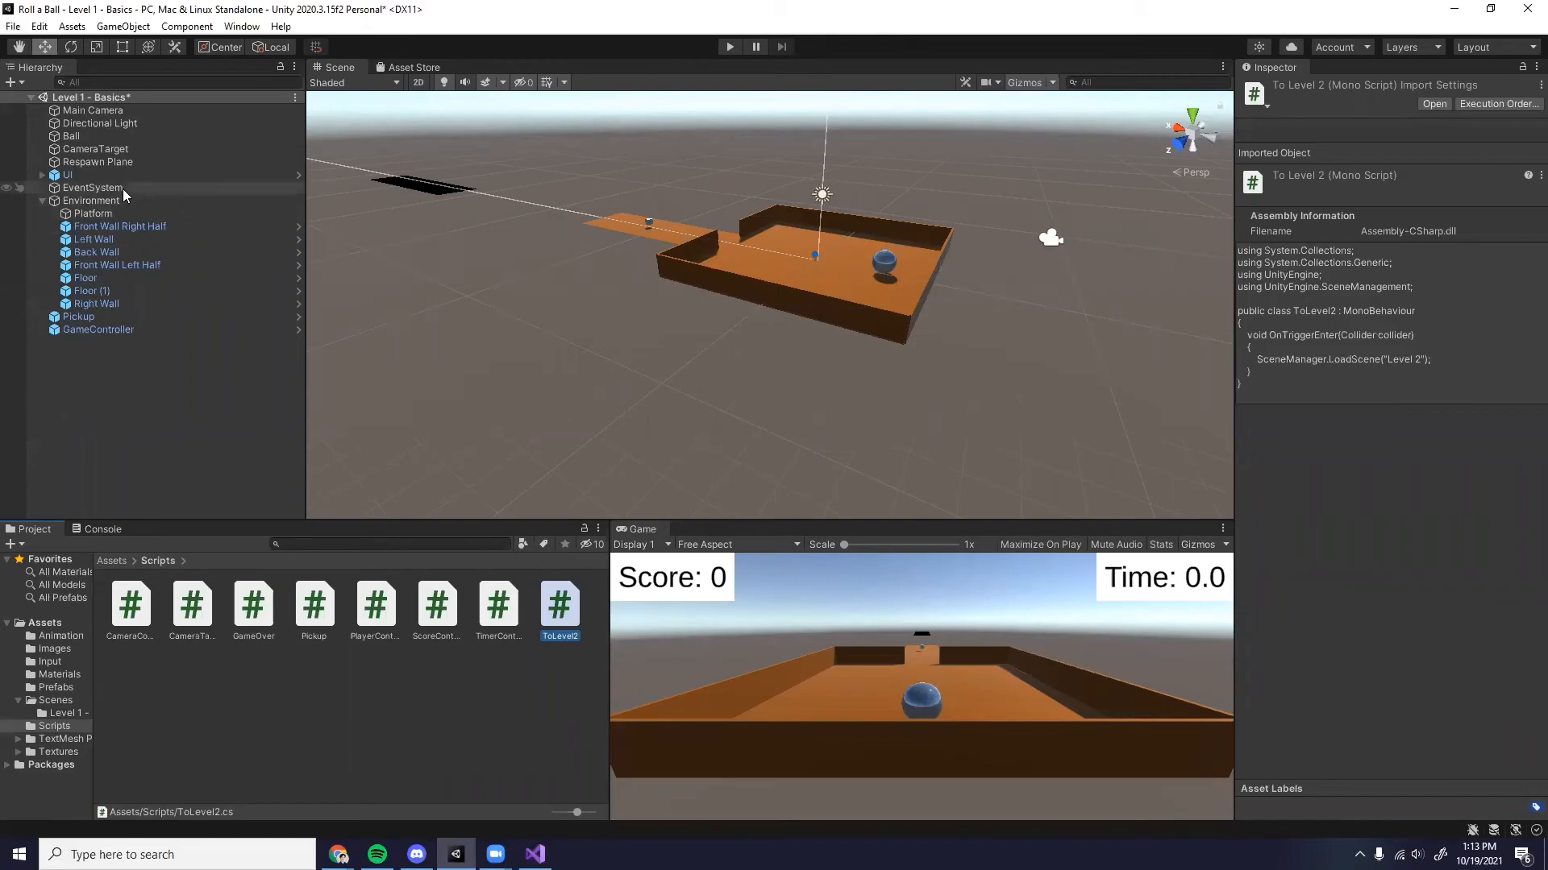
{"action": "left_click", "coordinate": [95, 201]}
{"action": "left_click", "coordinate": [92, 211]}
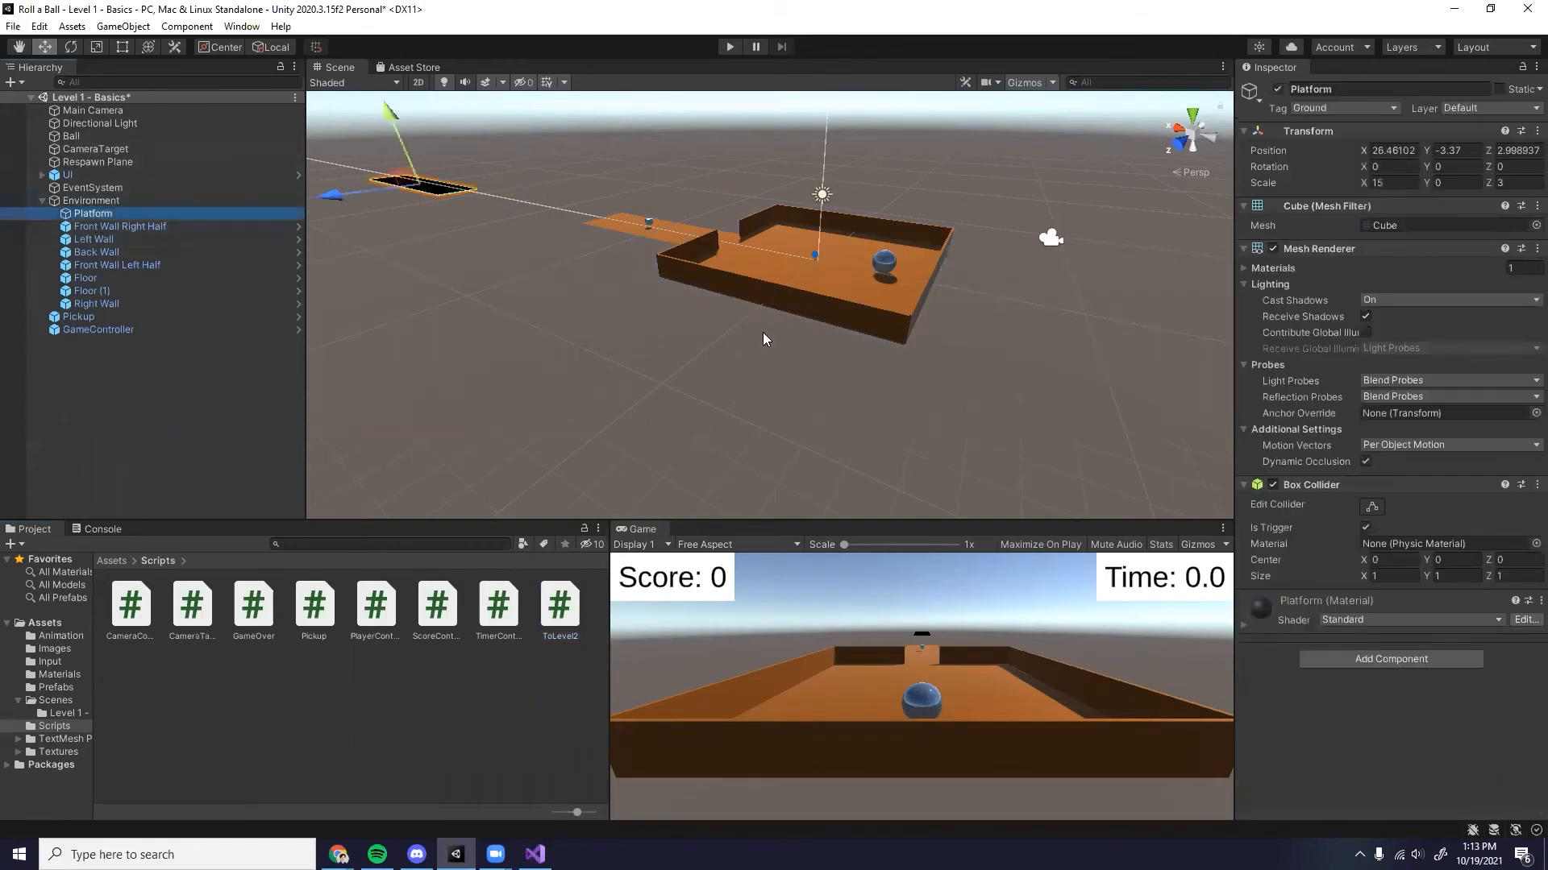
{"action": "left_click_drag", "start_coordinate": [559, 609], "coordinate": [1392, 662]}
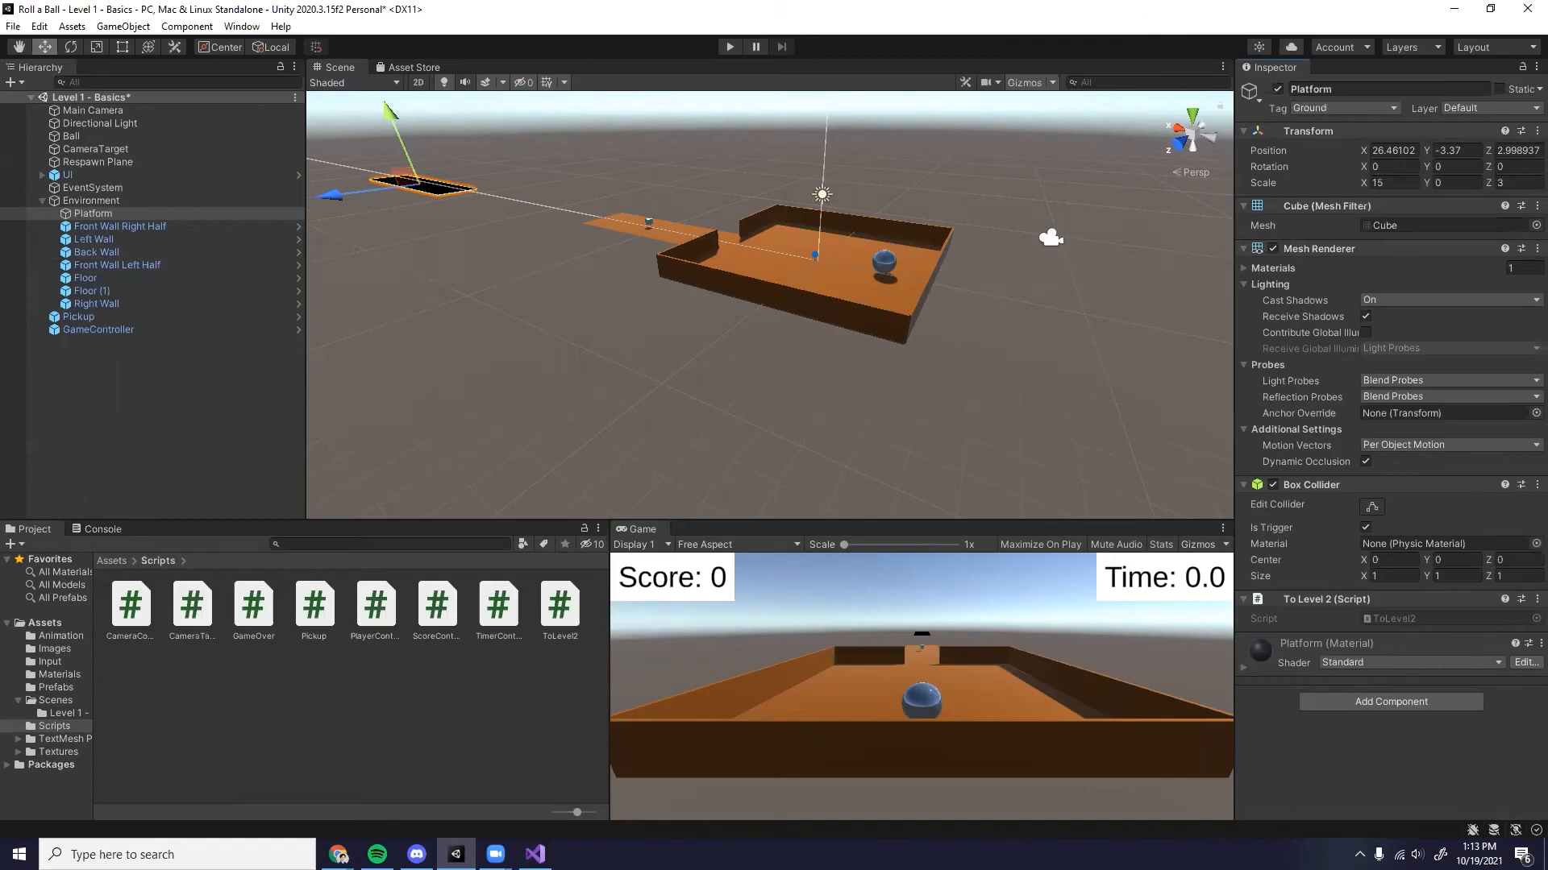
Step: Play-test Level 1 by rolling the ball through the pickup and jumping it onto the black platform
{"action": "left_click", "coordinate": [732, 47]}
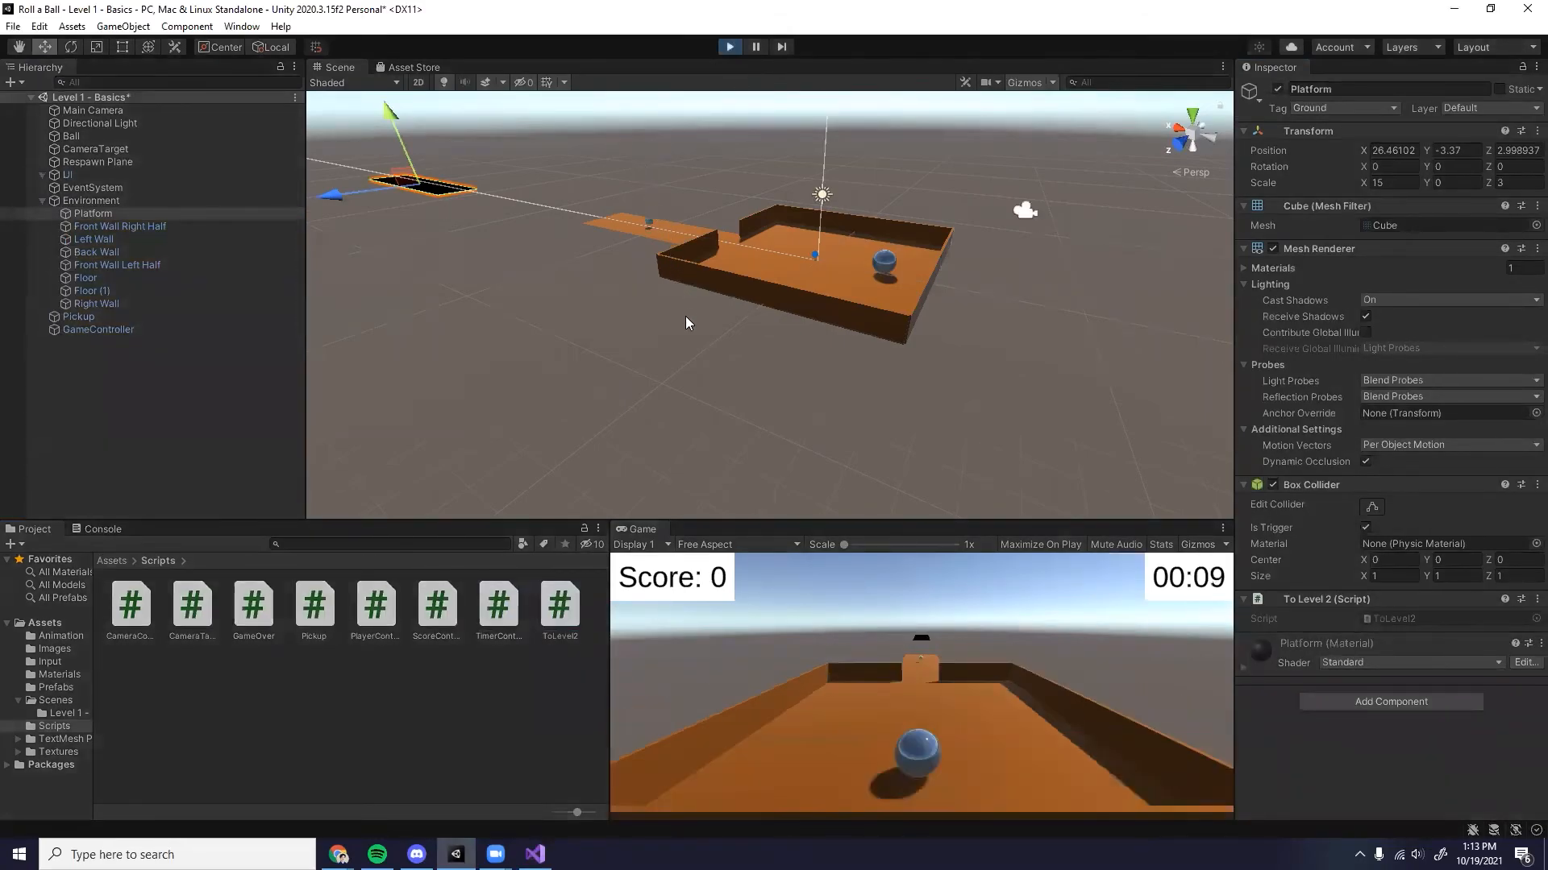
{"action": "key", "text": "w"}
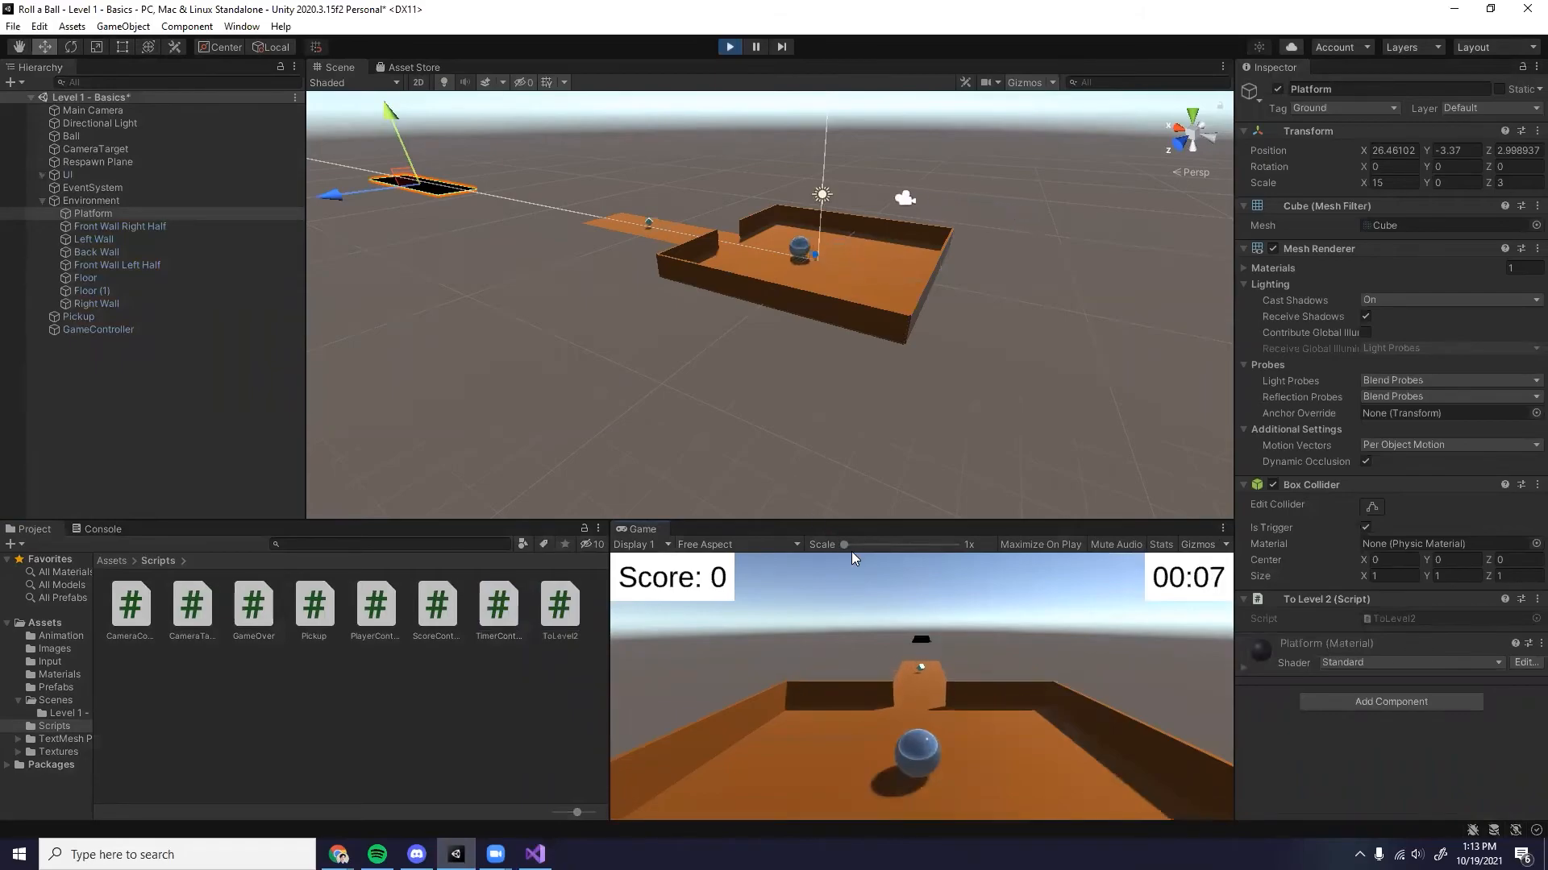
{"action": "key", "text": "space"}
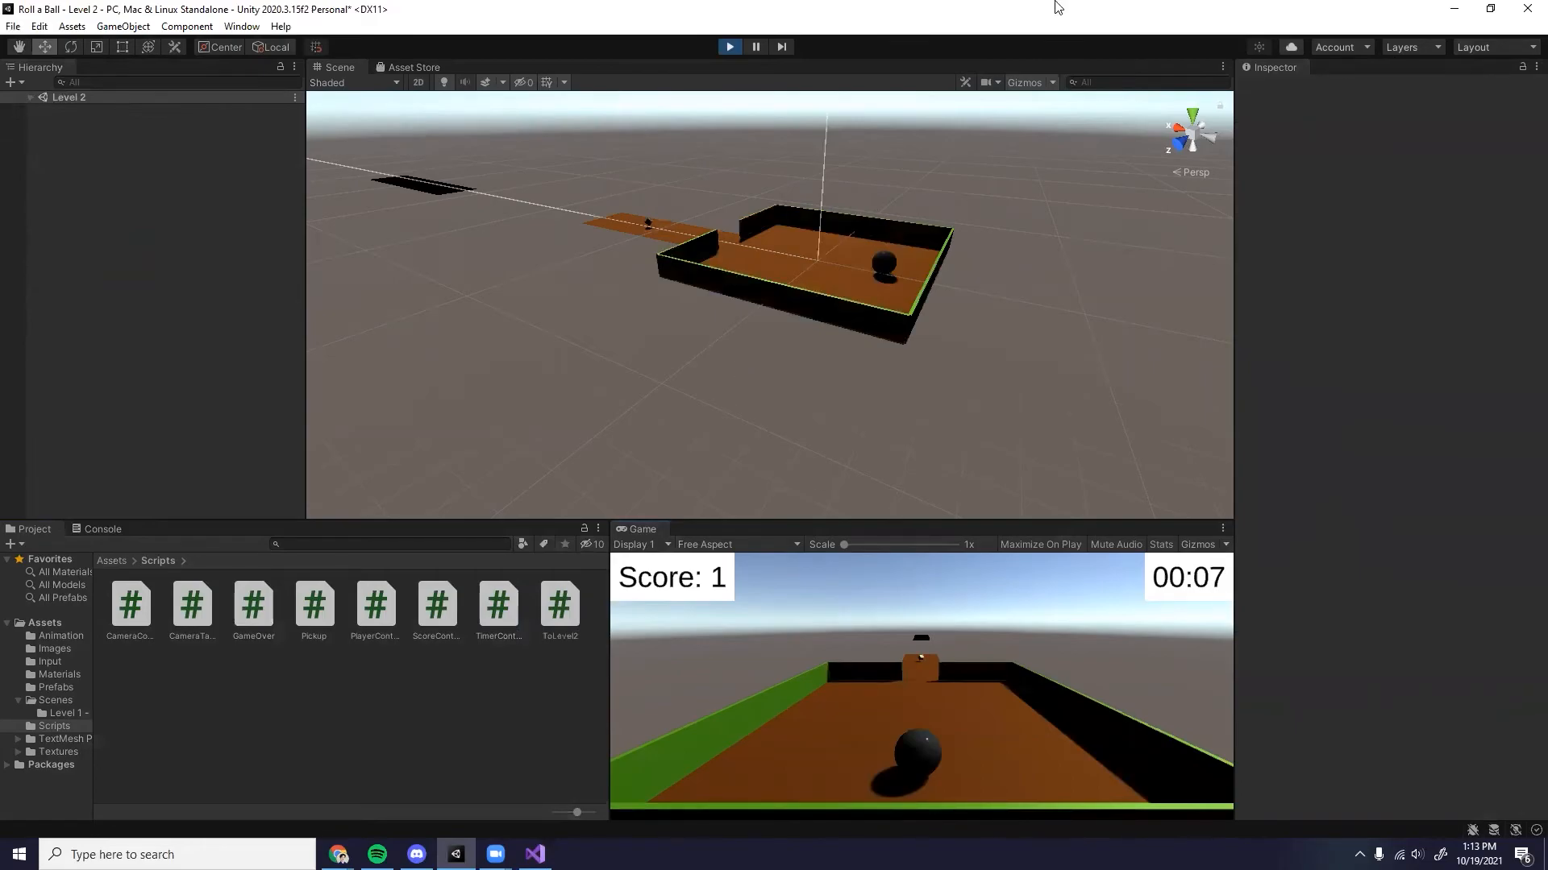
Step: Dock the Game view beside the Scene view, then restart from the game over screen and roll the ball to the black platform
{"action": "left_click_drag", "start_coordinate": [641, 529], "coordinate": [339, 72]}
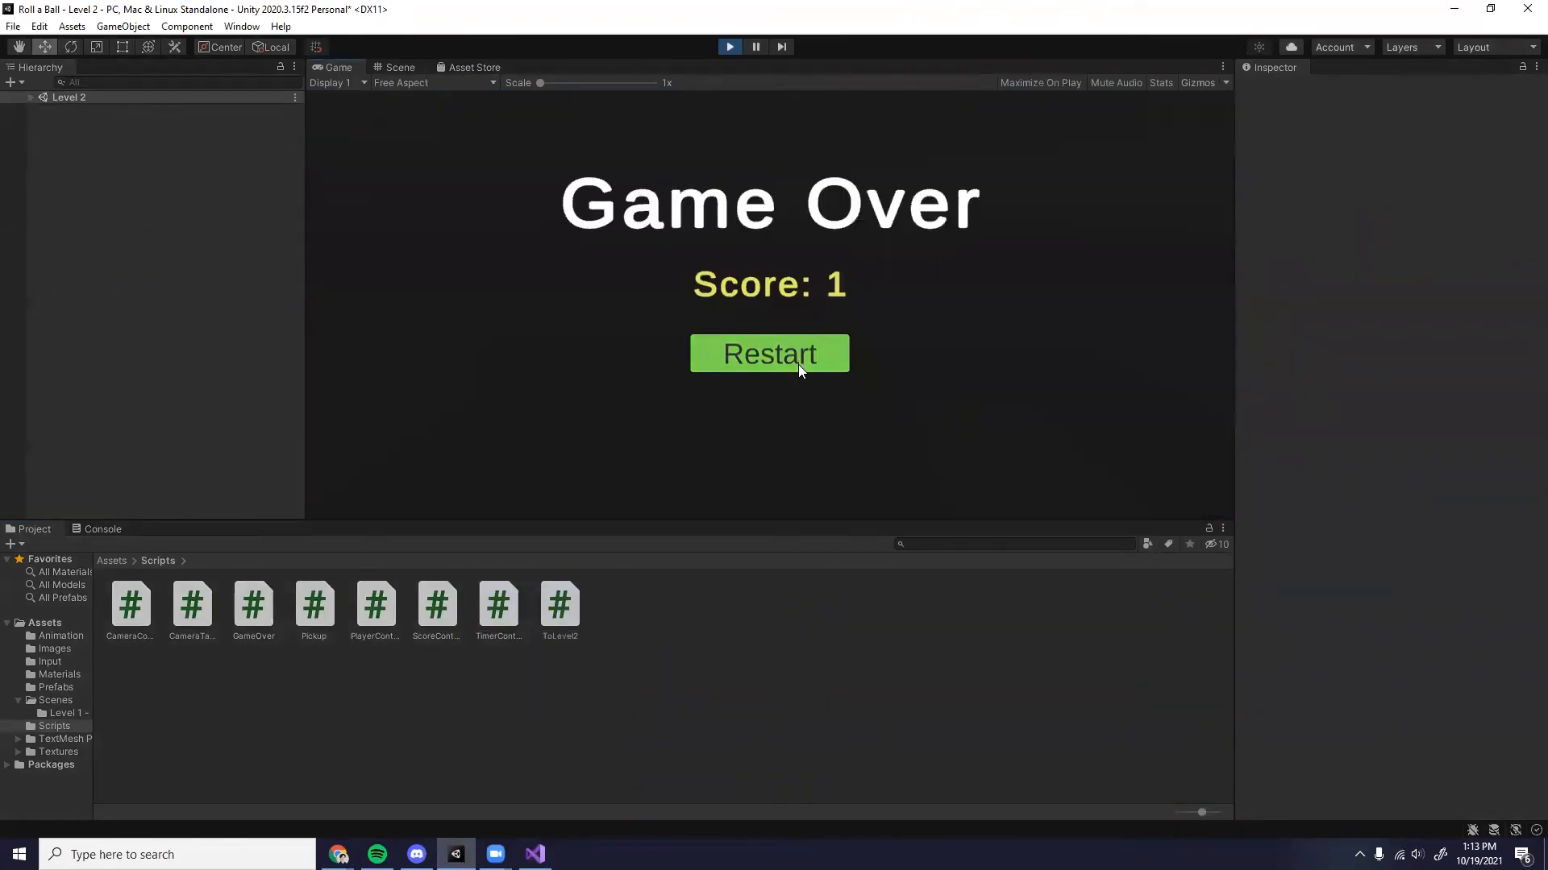
{"action": "left_click", "coordinate": [795, 357]}
{"action": "key", "text": "w"}
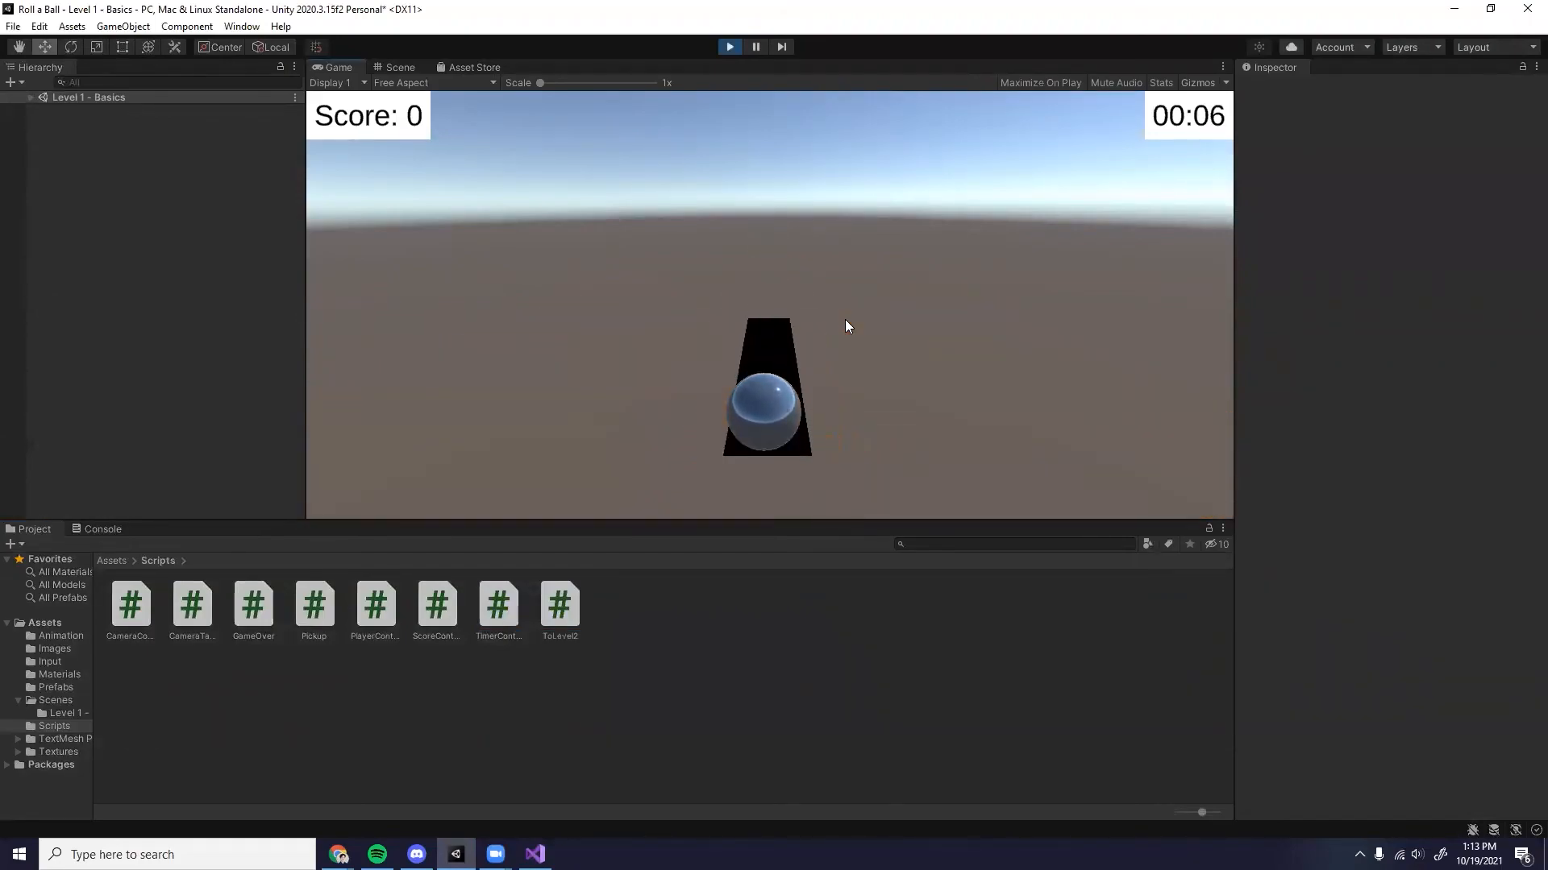
{"action": "key", "text": "w"}
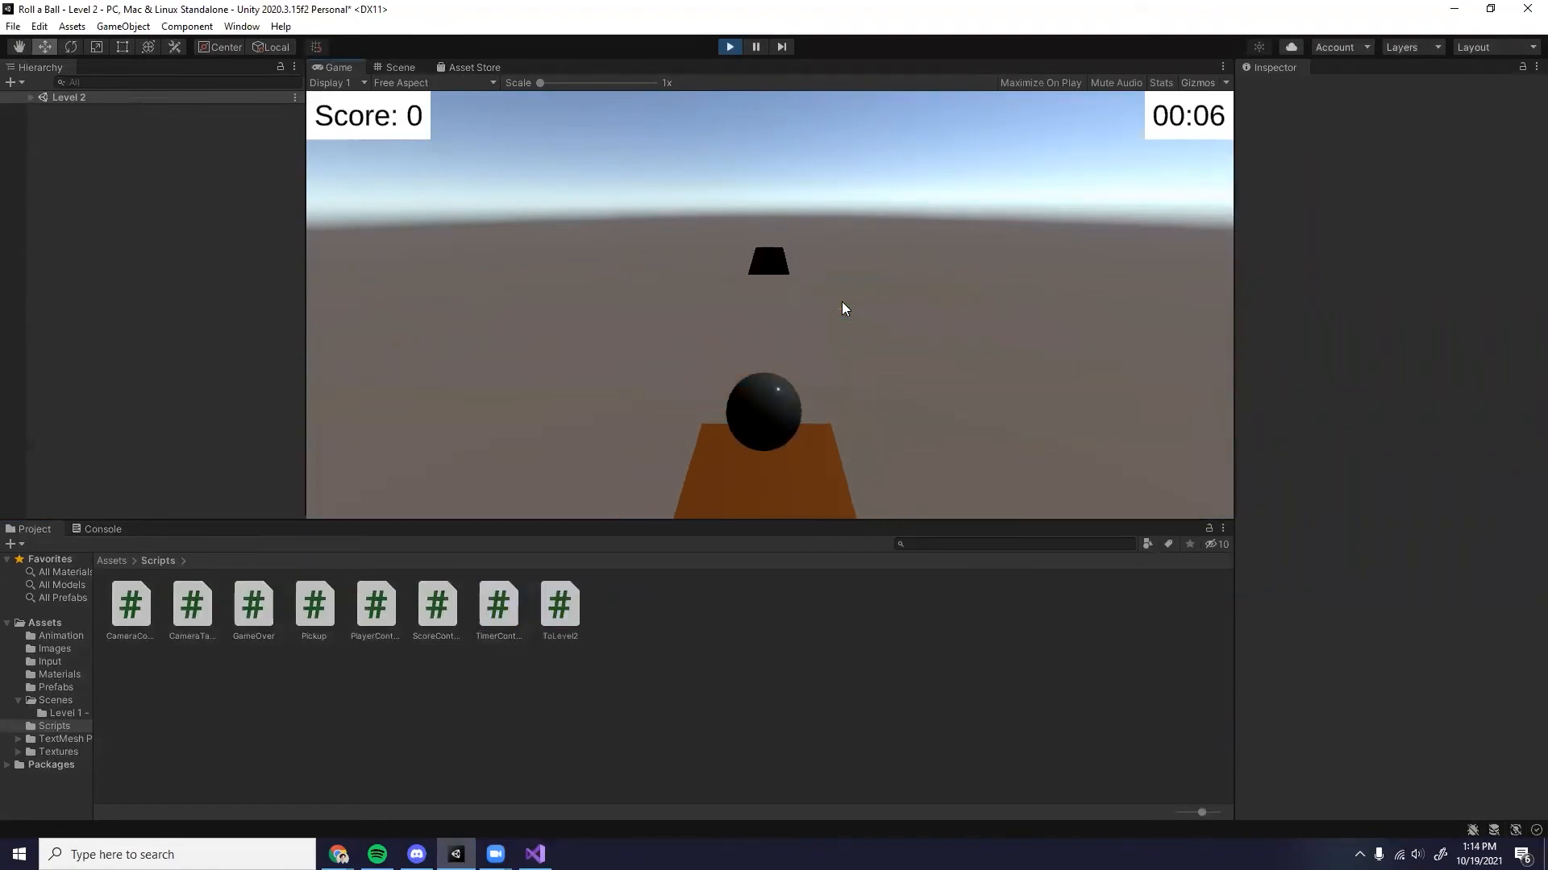
Step: Exit play mode and open the project's Scenes folder
{"action": "left_click", "coordinate": [728, 45]}
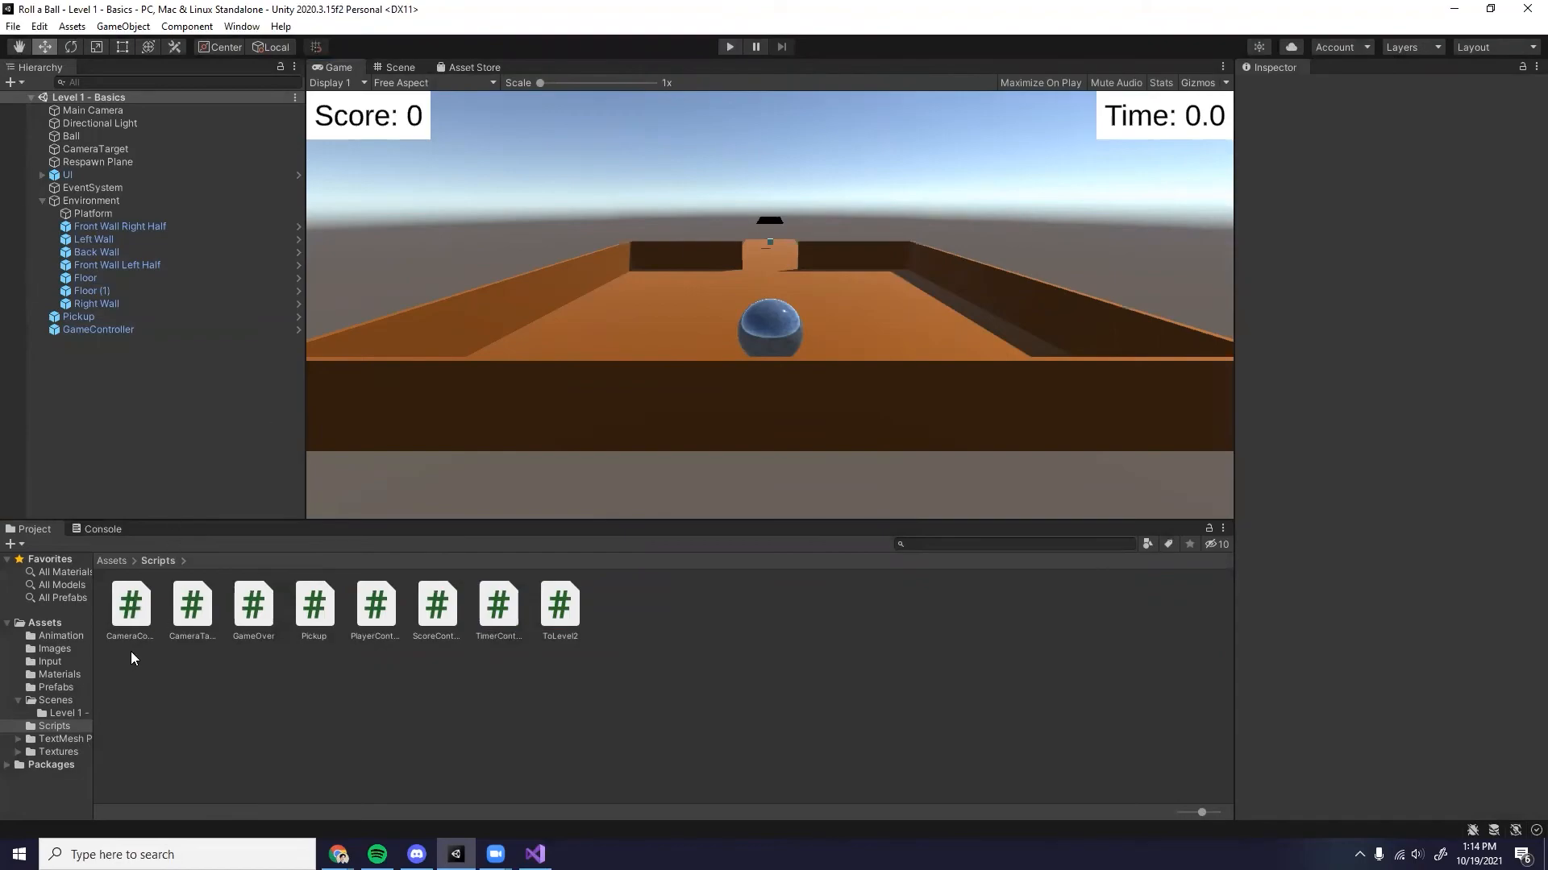
{"action": "left_click", "coordinate": [67, 713]}
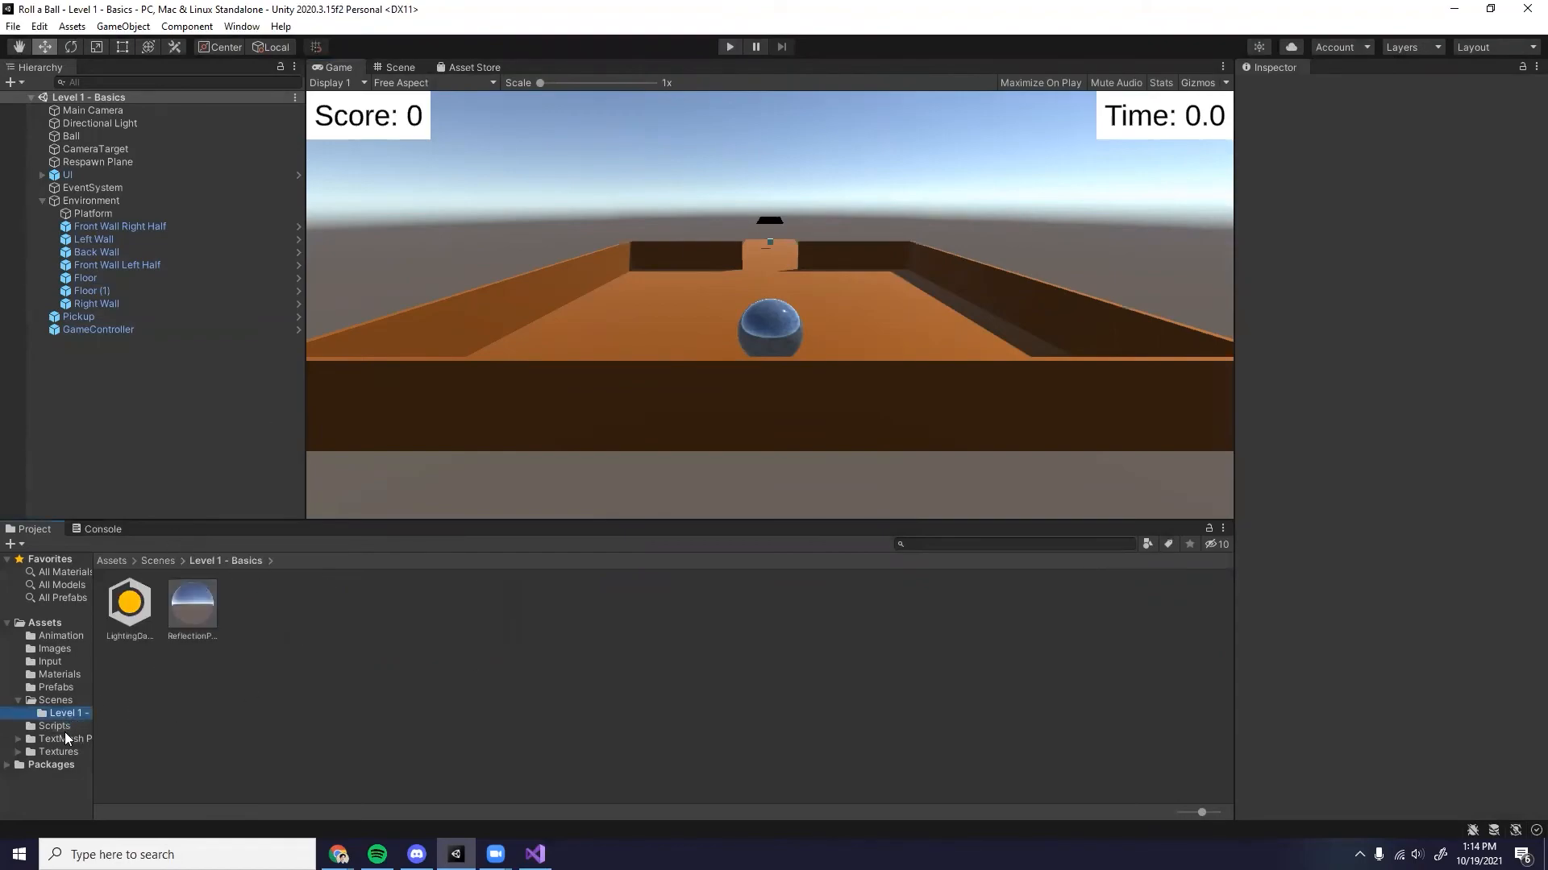
{"action": "left_click", "coordinate": [55, 702]}
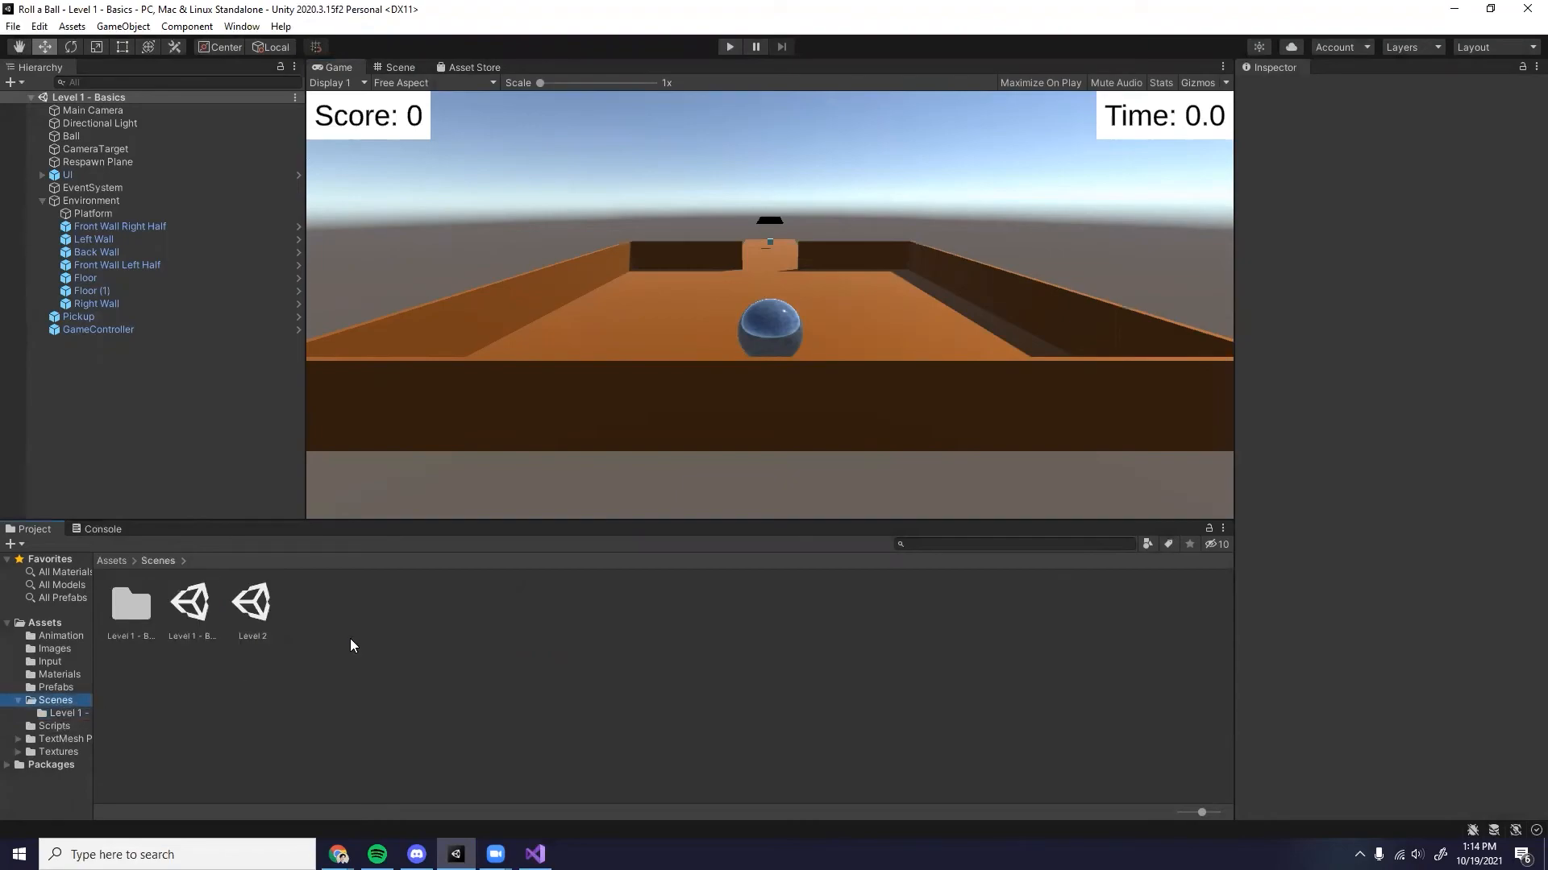
{"action": "left_click", "coordinate": [241, 27]}
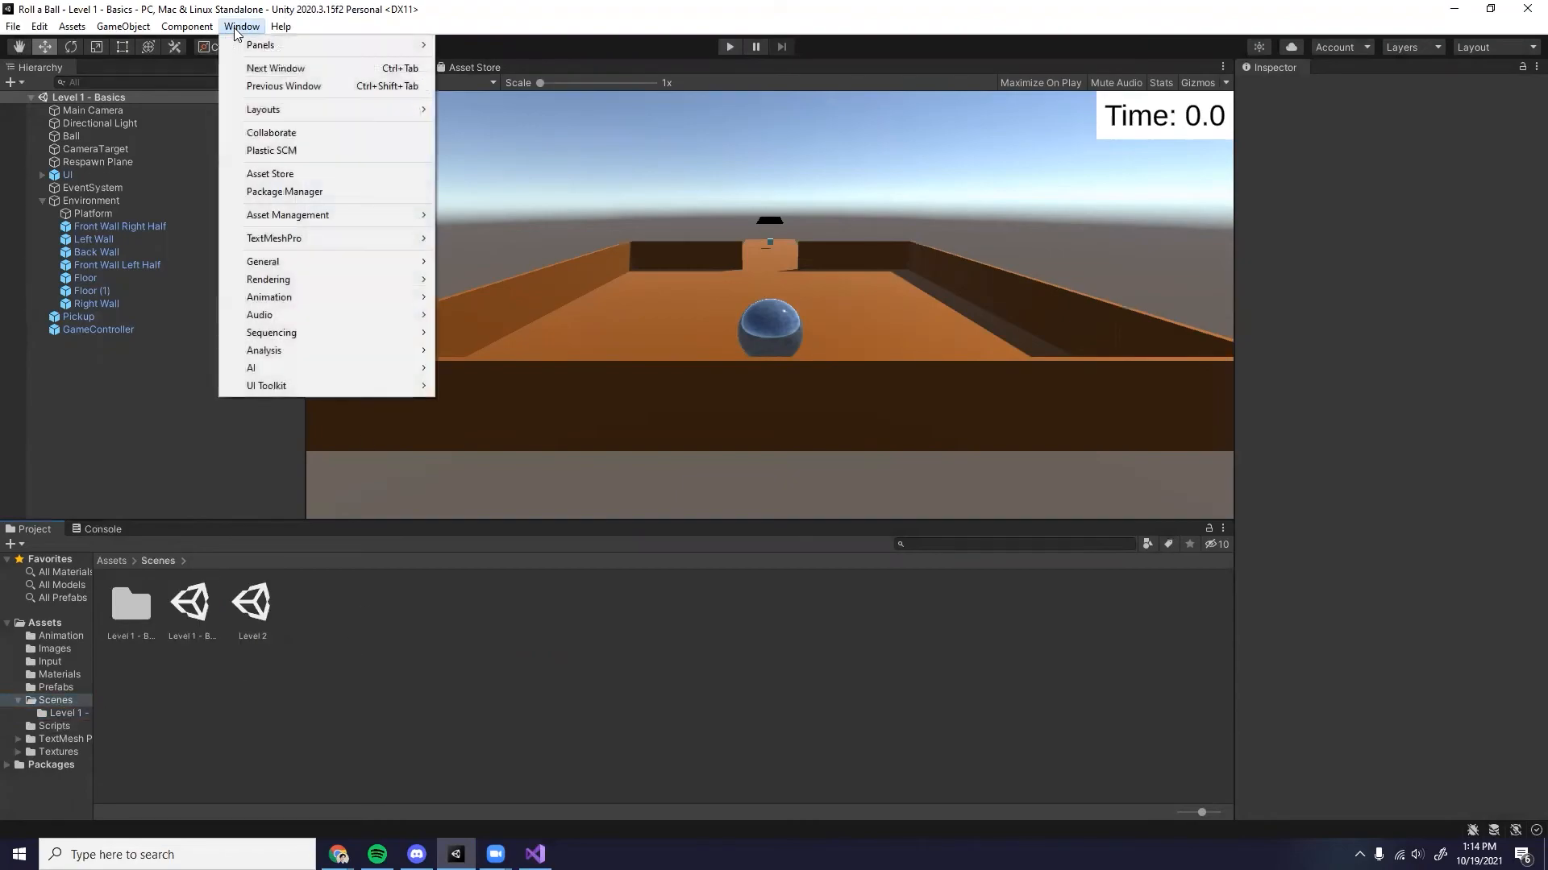
{"action": "mouse_move", "coordinate": [290, 280]}
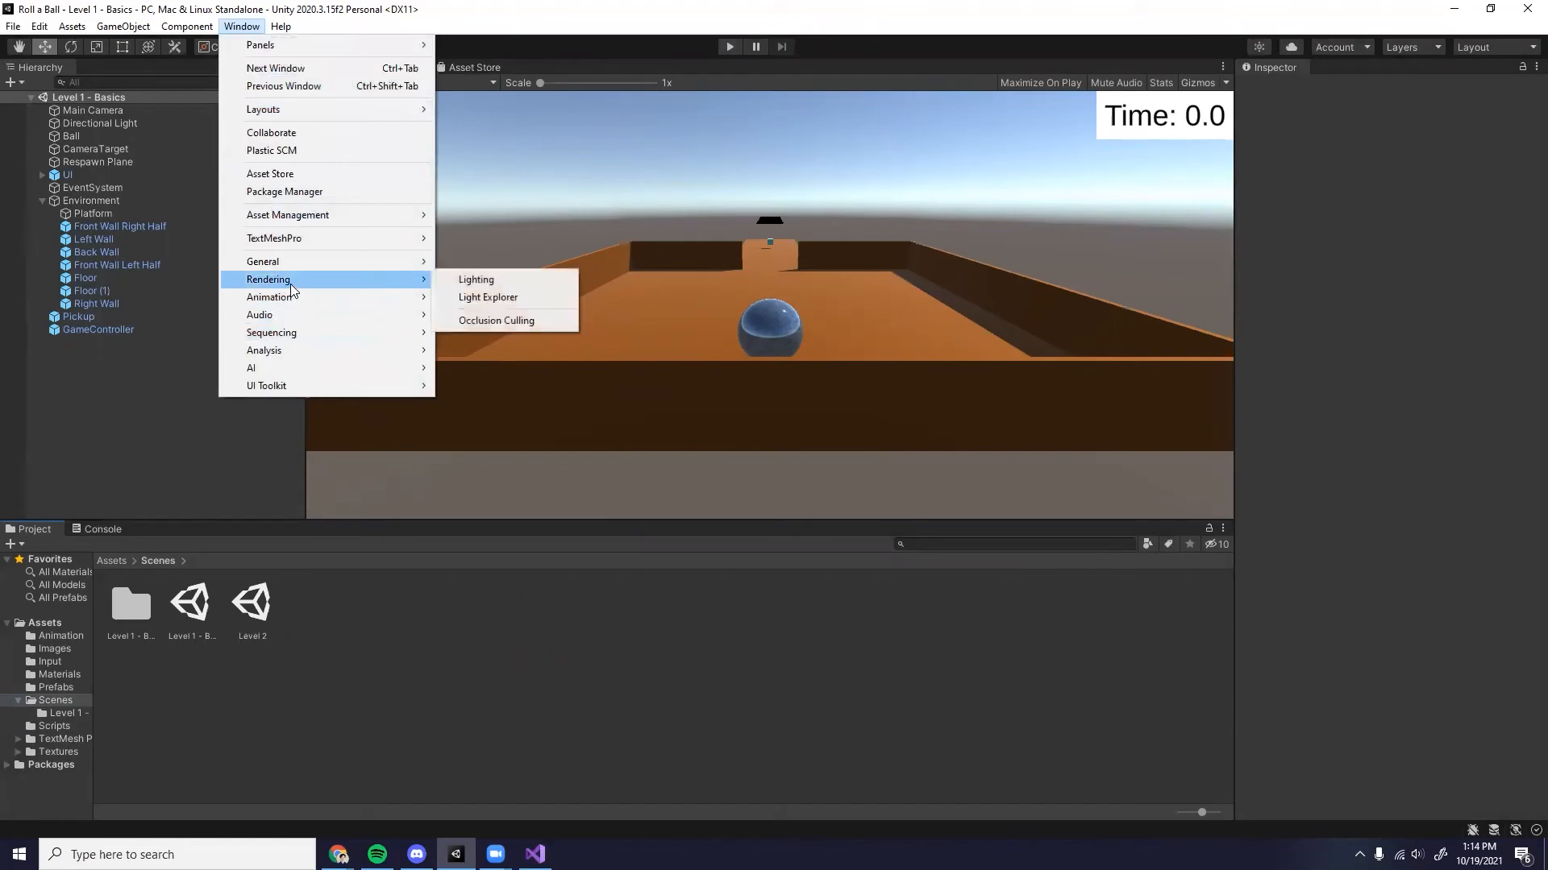
{"action": "left_click", "coordinate": [476, 279]}
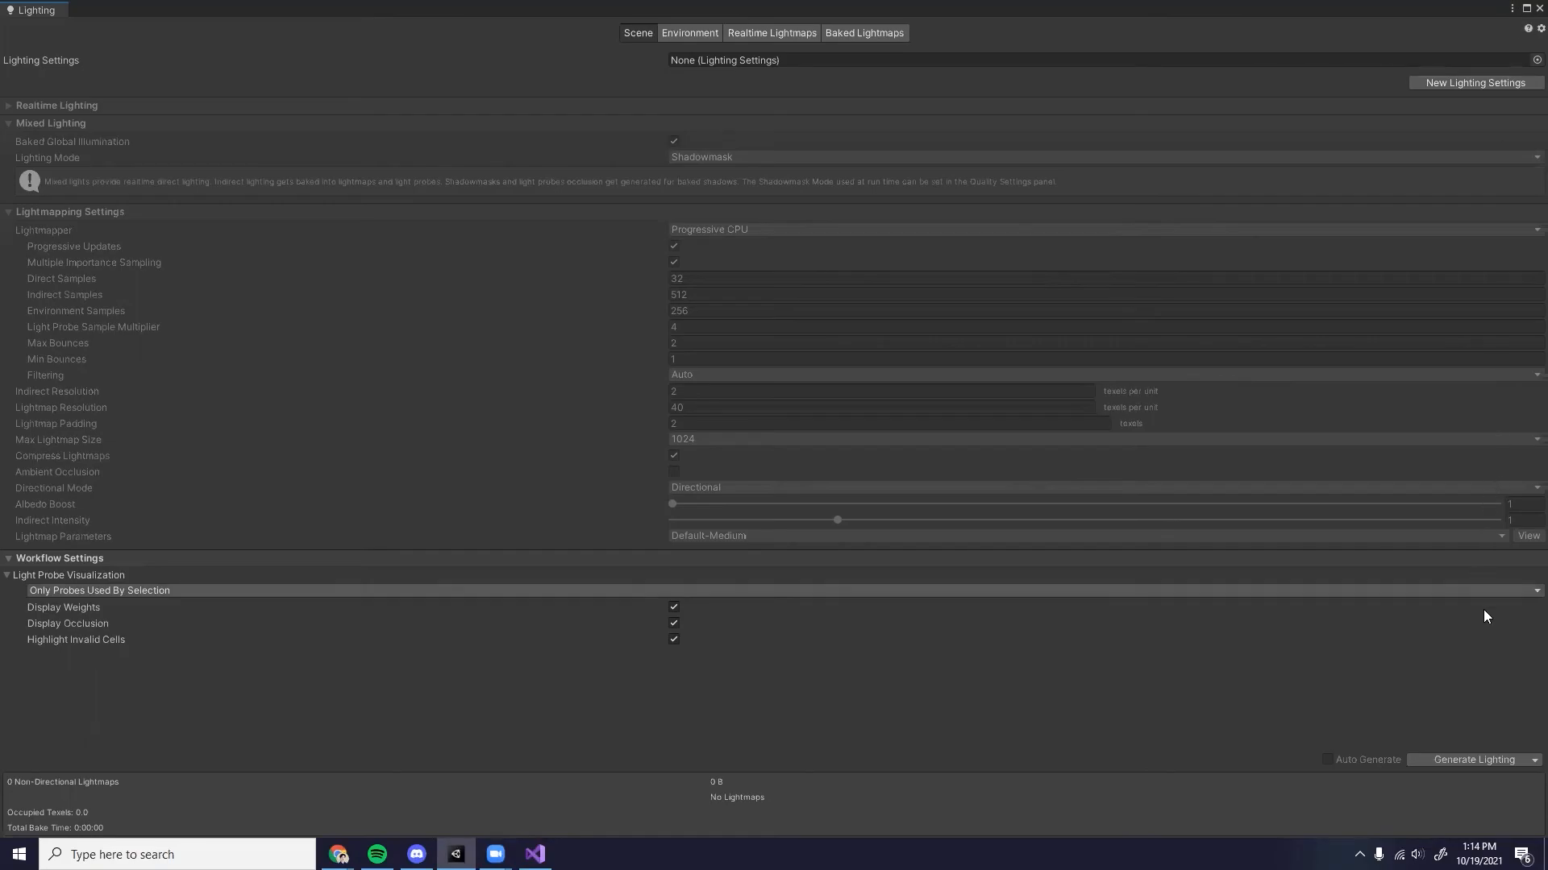
{"action": "left_click", "coordinate": [1463, 762]}
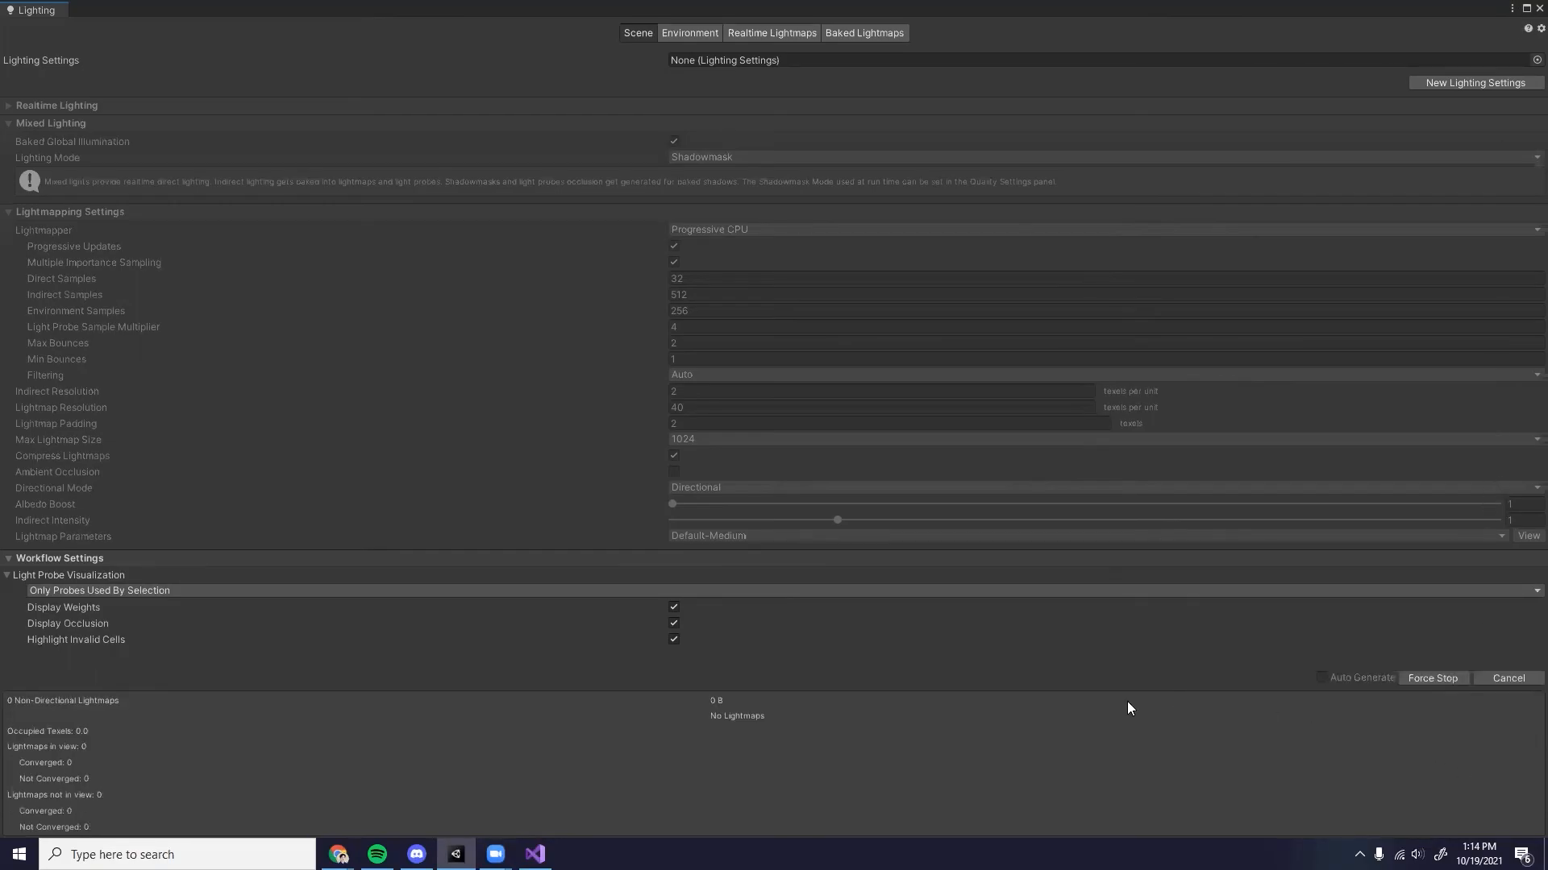
{"action": "left_click", "coordinate": [1503, 680]}
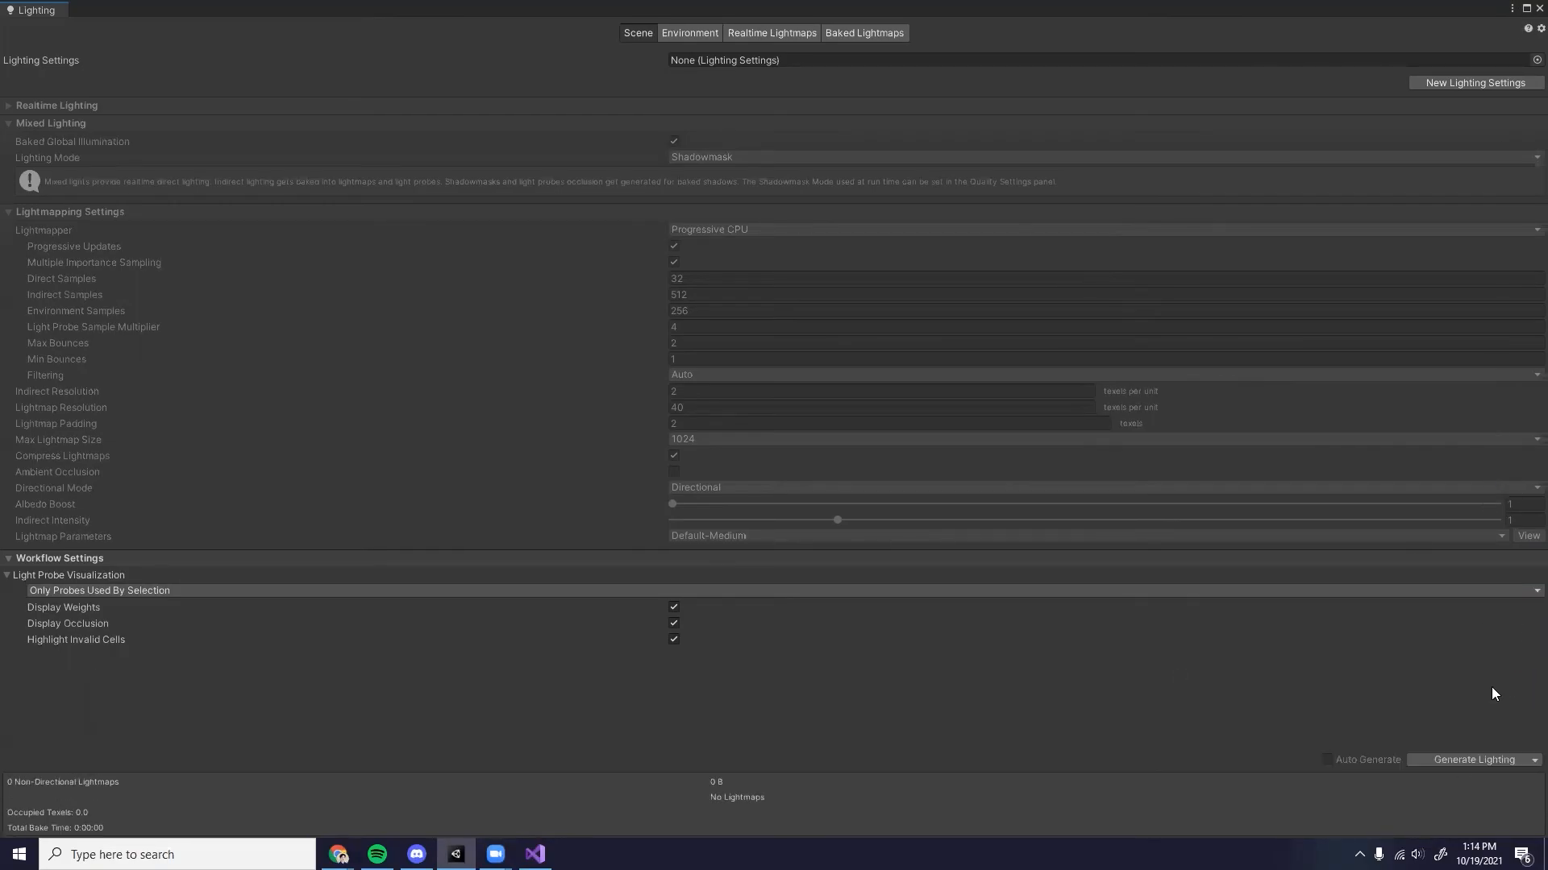
{"action": "left_click", "coordinate": [1526, 10]}
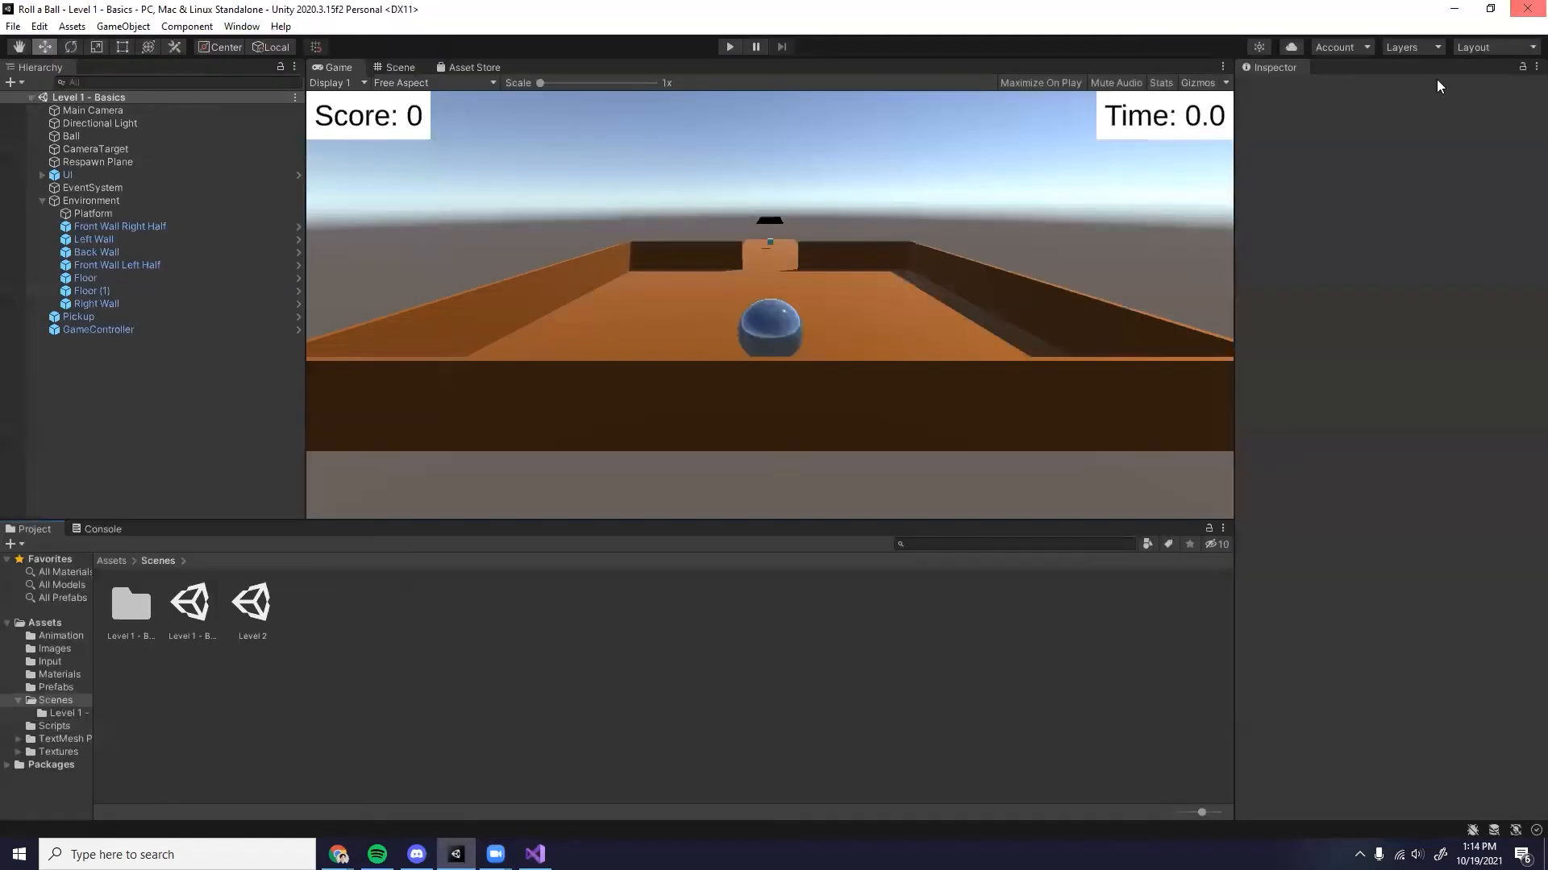
Step: Open the Level 2 scene and generate its lighting from the Lighting settings, closing them when done
{"action": "left_click", "coordinate": [261, 636]}
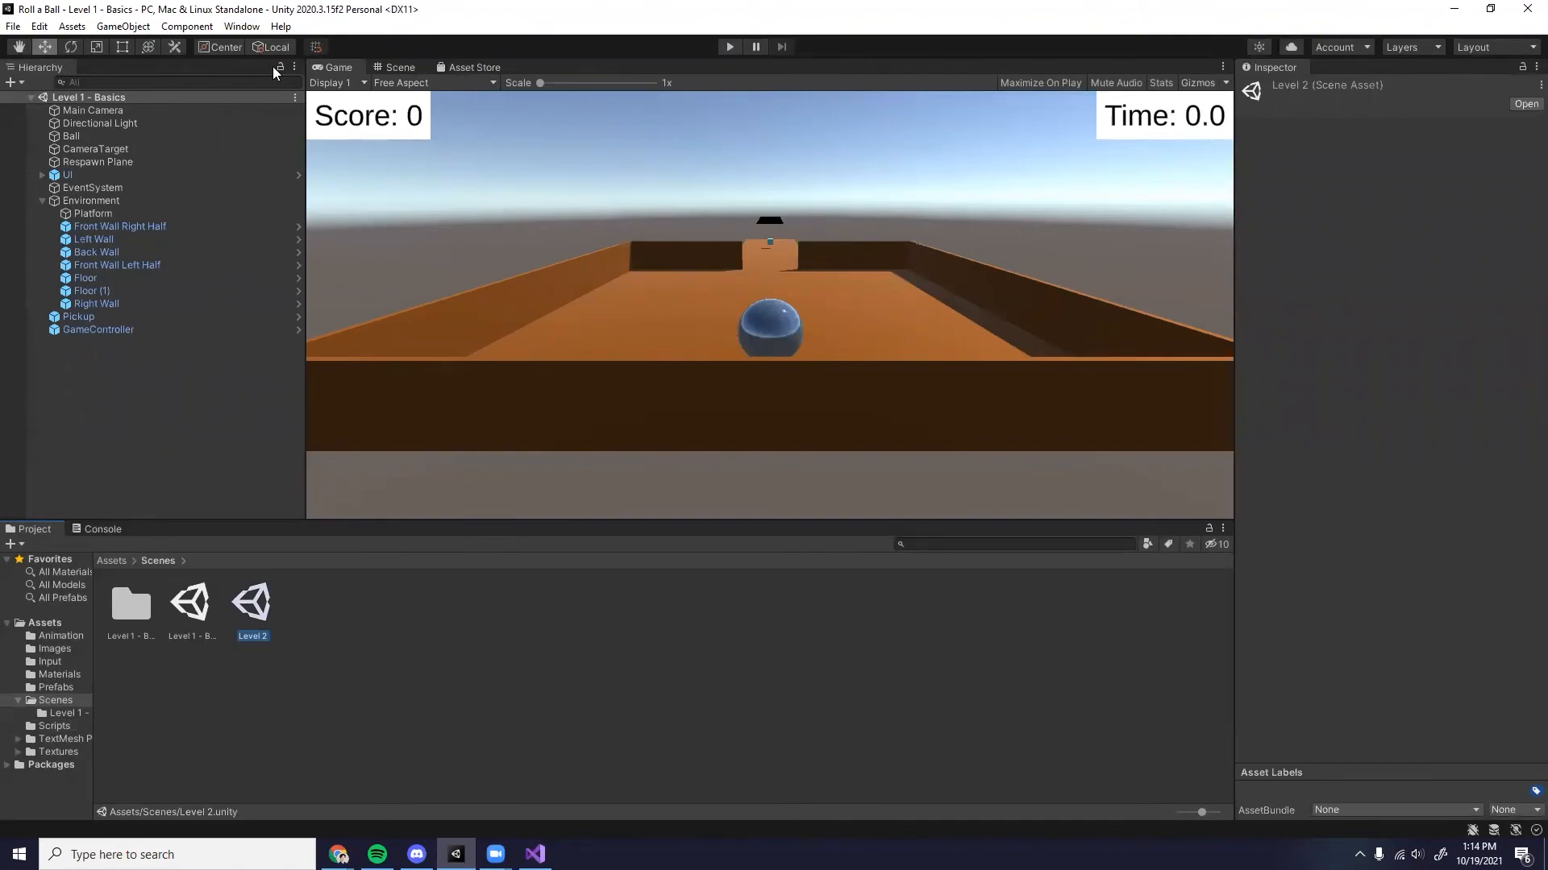
{"action": "double_click", "coordinate": [253, 637]}
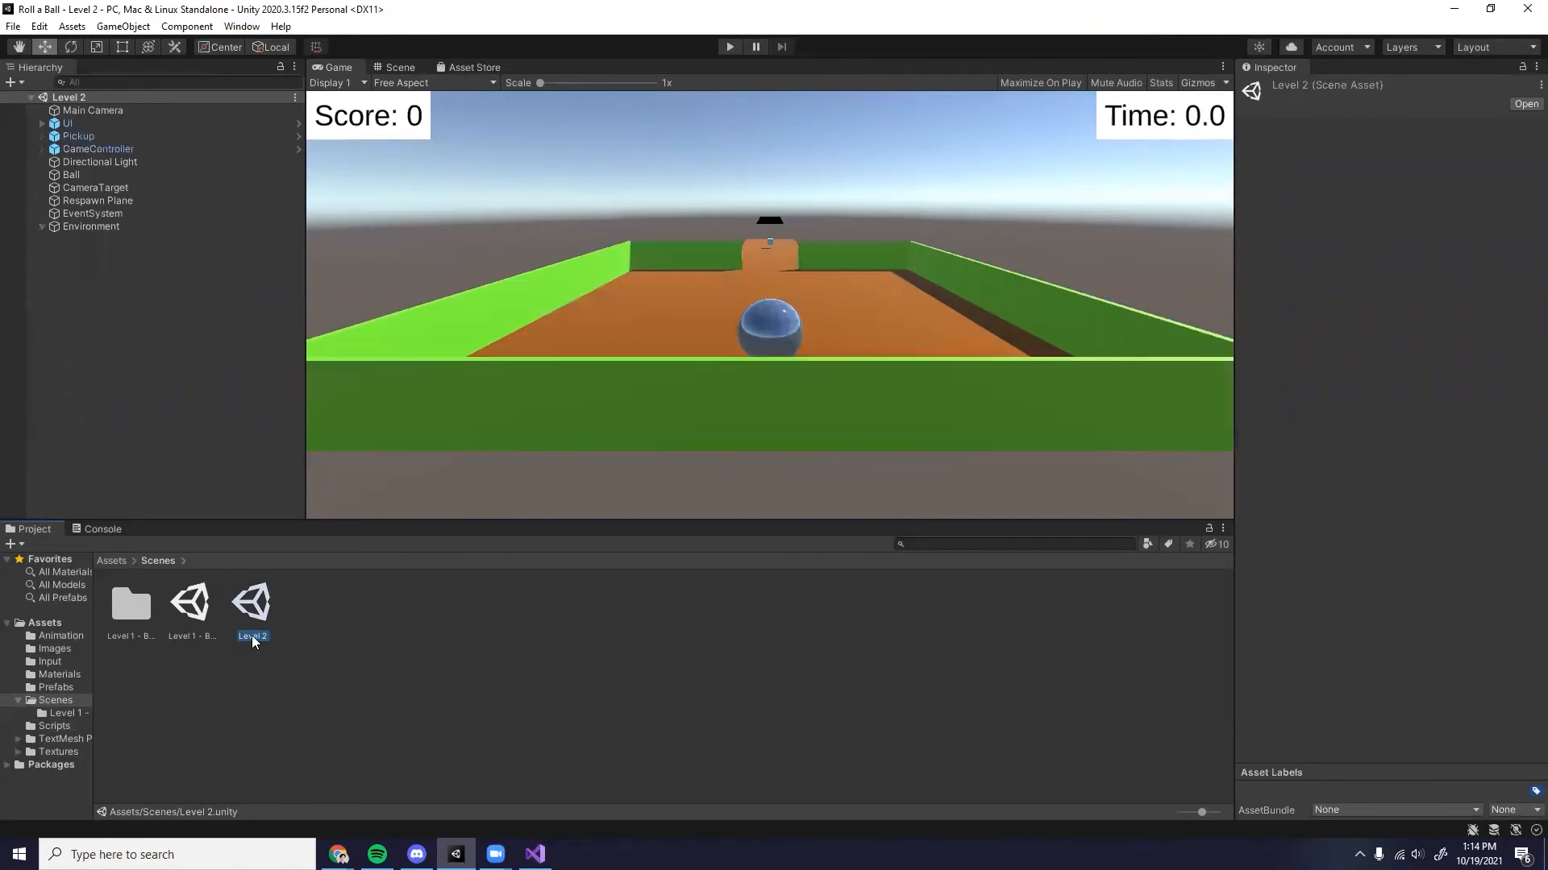
{"action": "left_click", "coordinate": [233, 29]}
{"action": "mouse_move", "coordinate": [305, 279]}
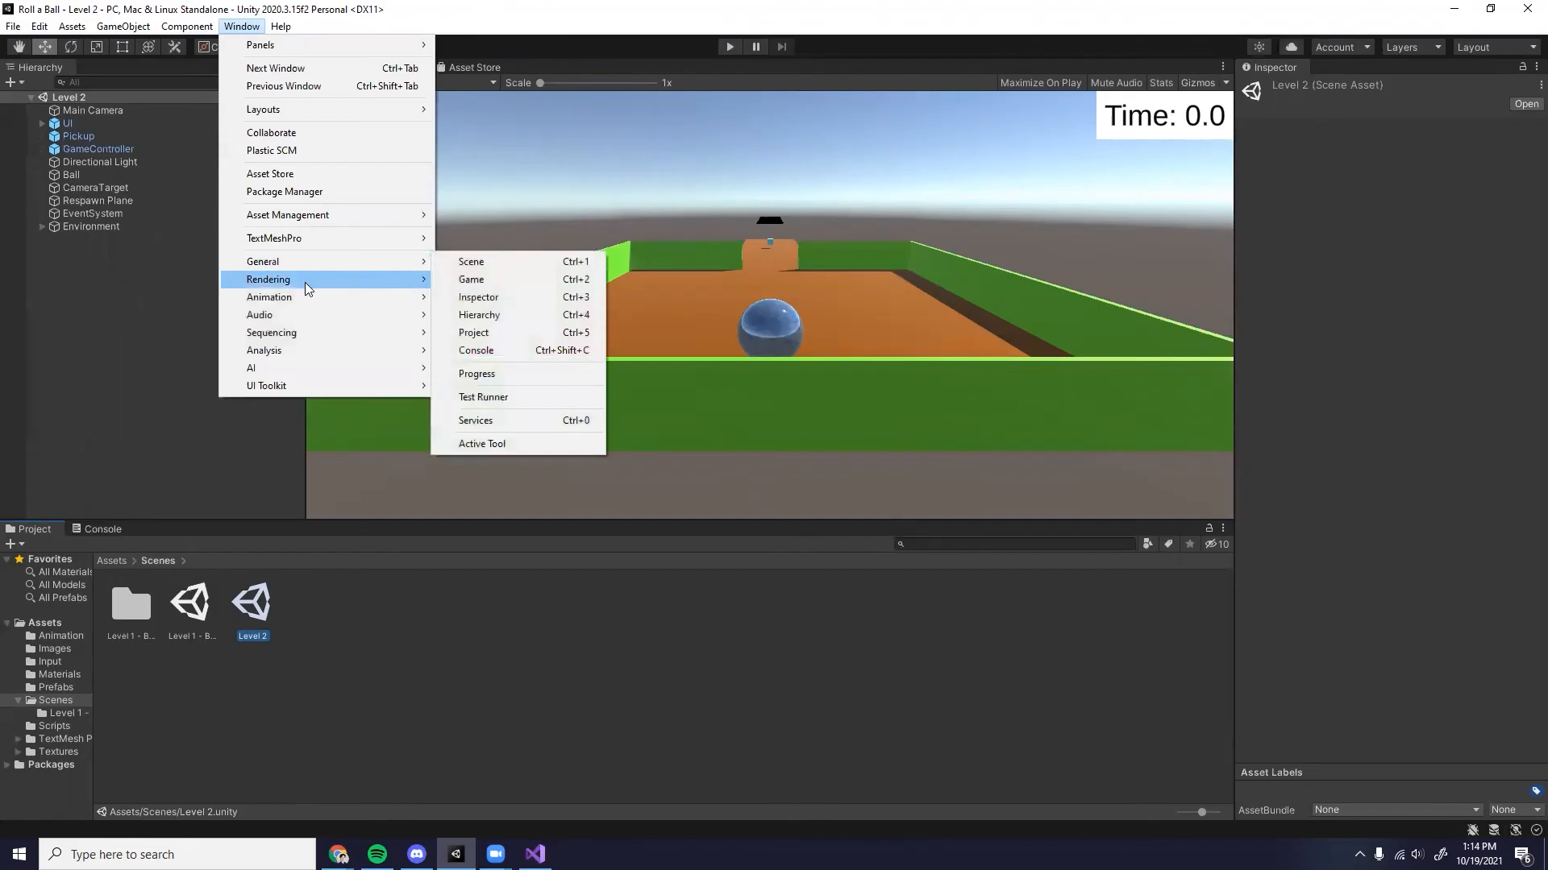
{"action": "left_click", "coordinate": [476, 279]}
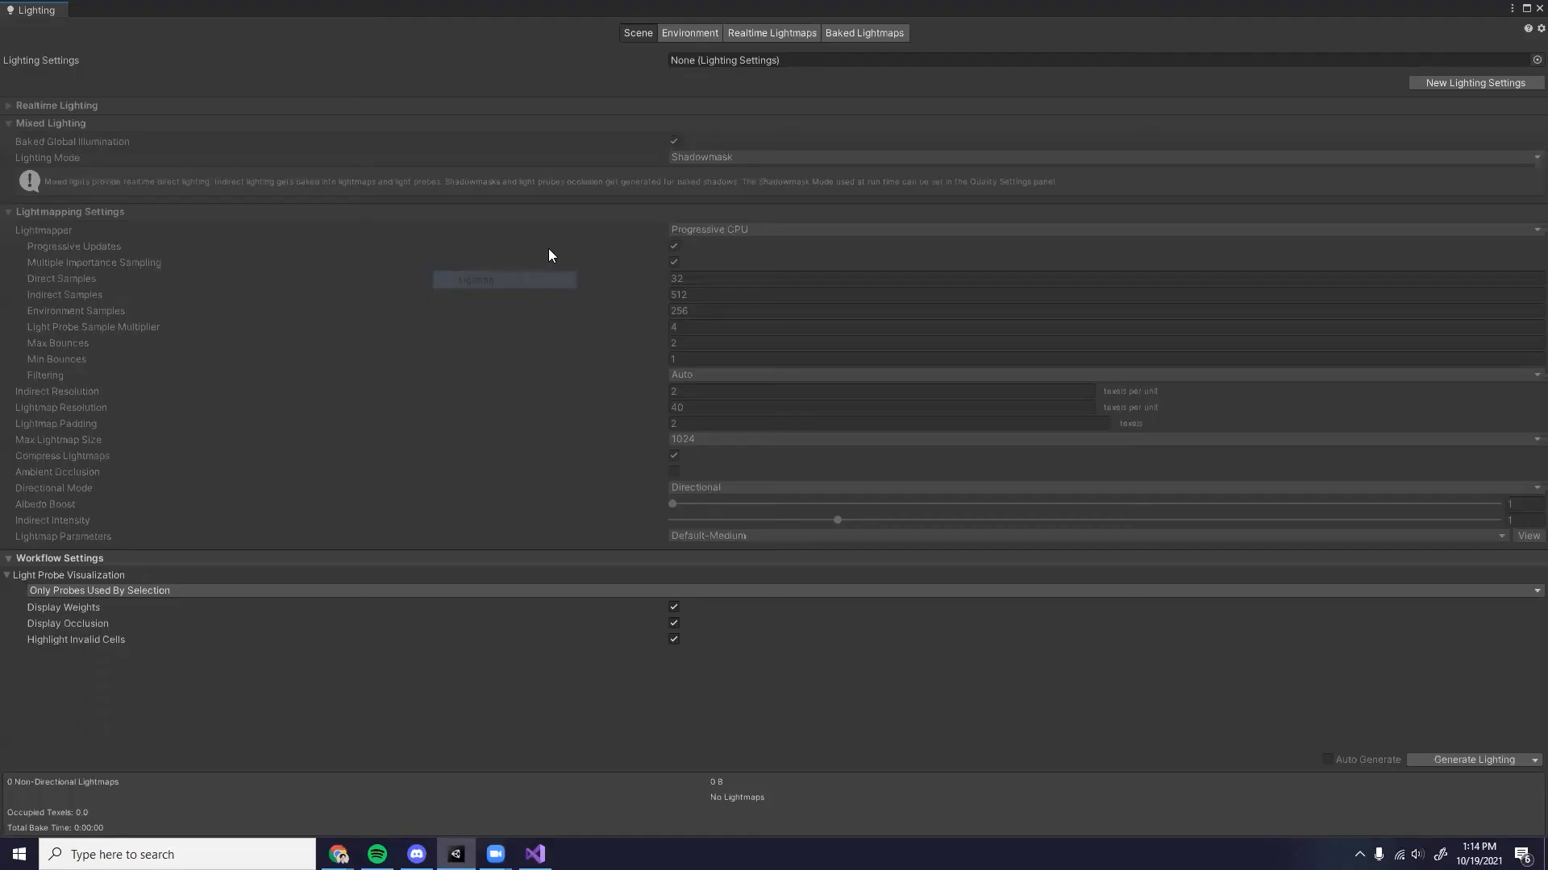
{"action": "left_click", "coordinate": [1468, 757]}
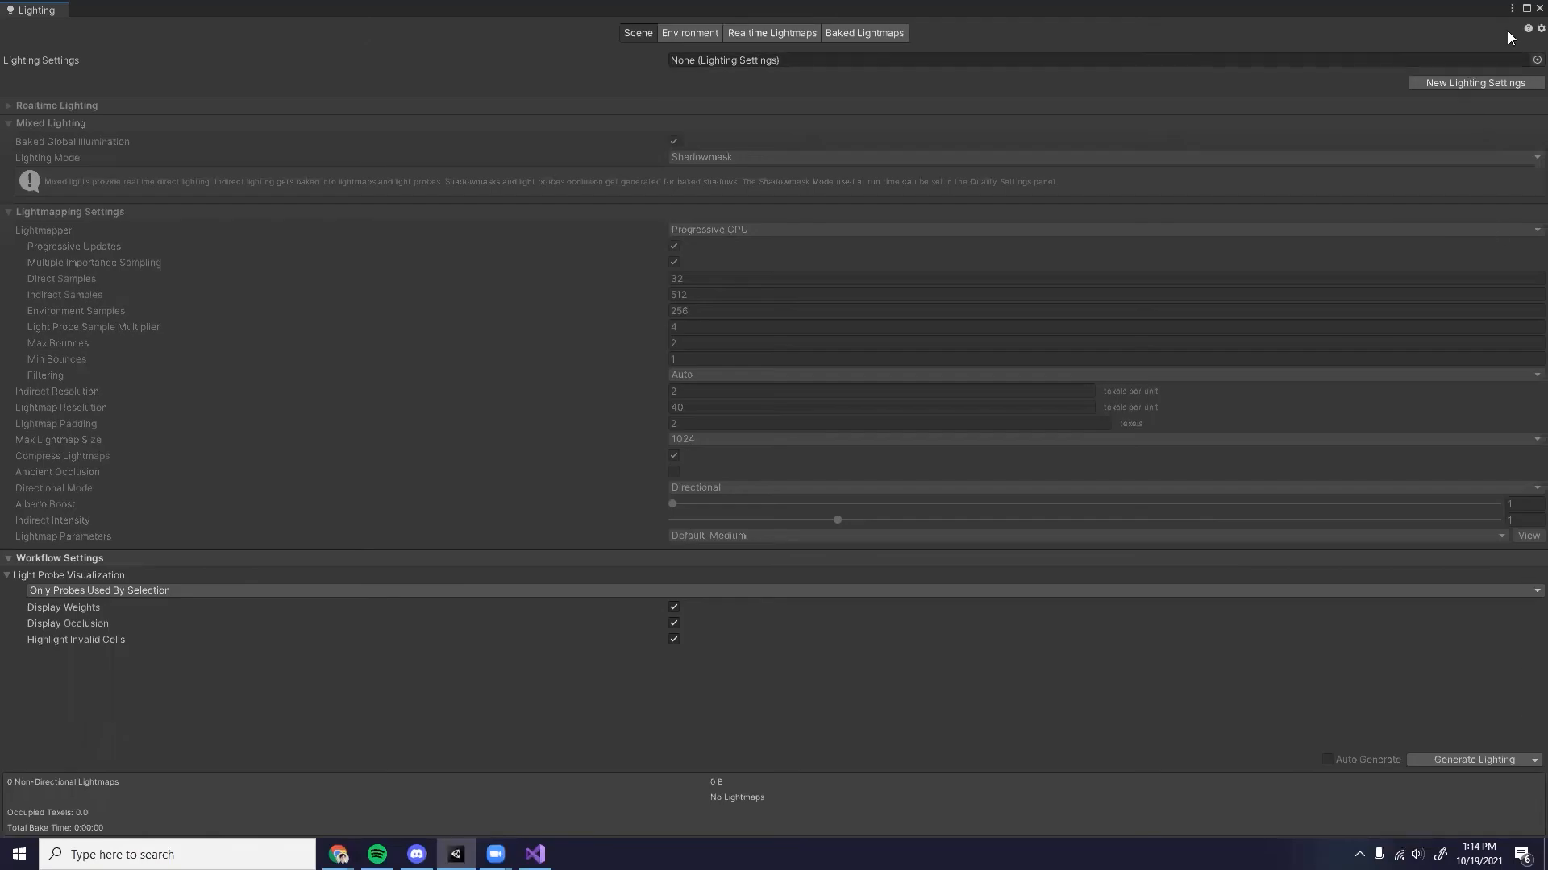
{"action": "left_click", "coordinate": [1538, 8]}
{"action": "double_click", "coordinate": [192, 604]}
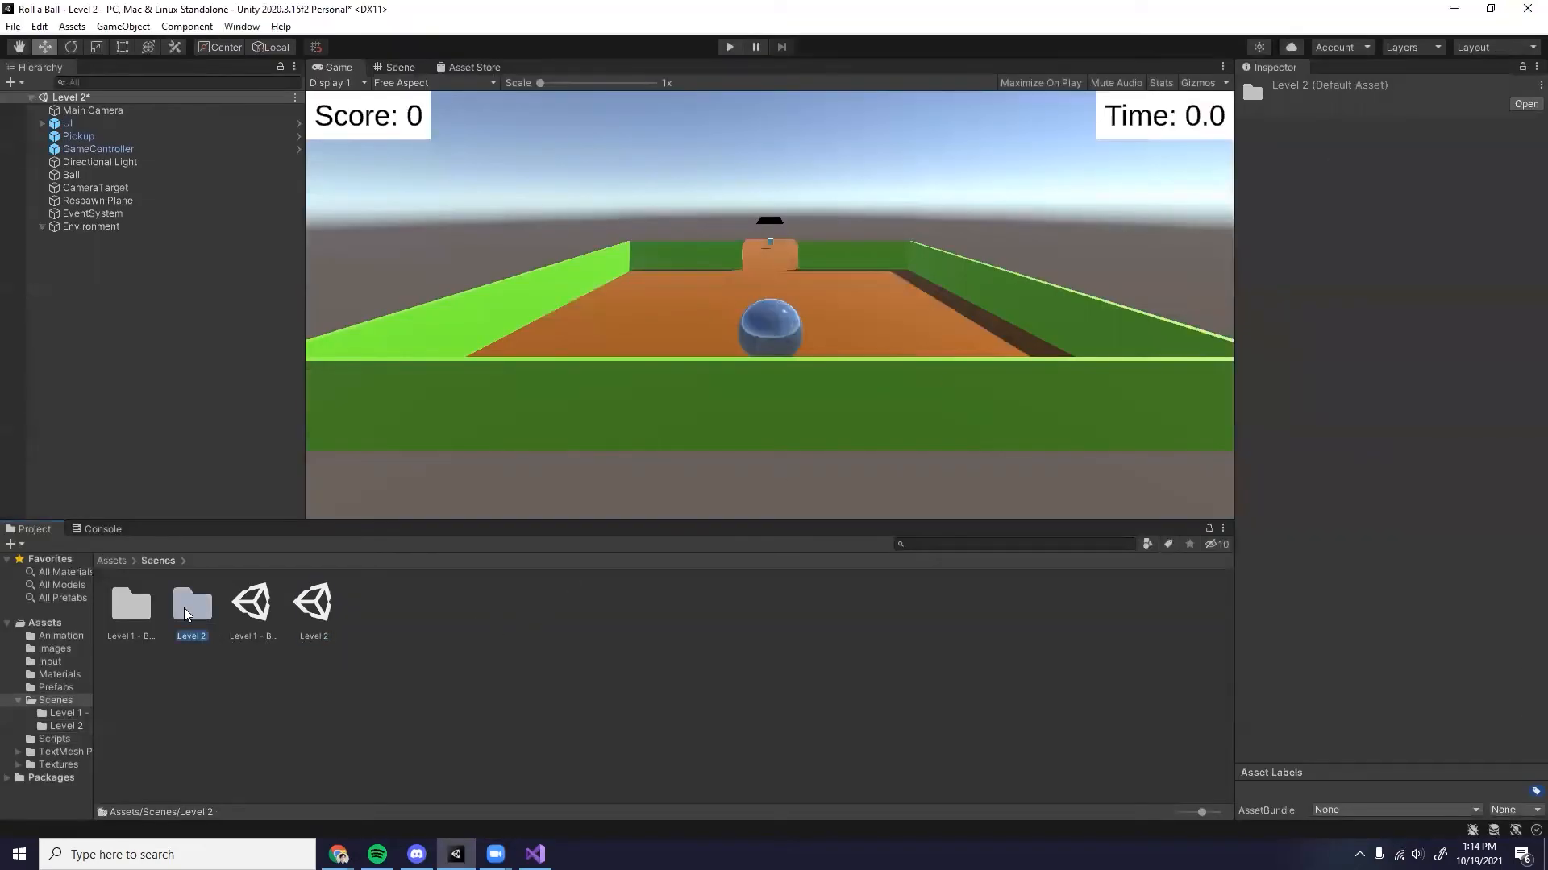
{"action": "left_click", "coordinate": [157, 561]}
{"action": "left_click", "coordinate": [113, 561]}
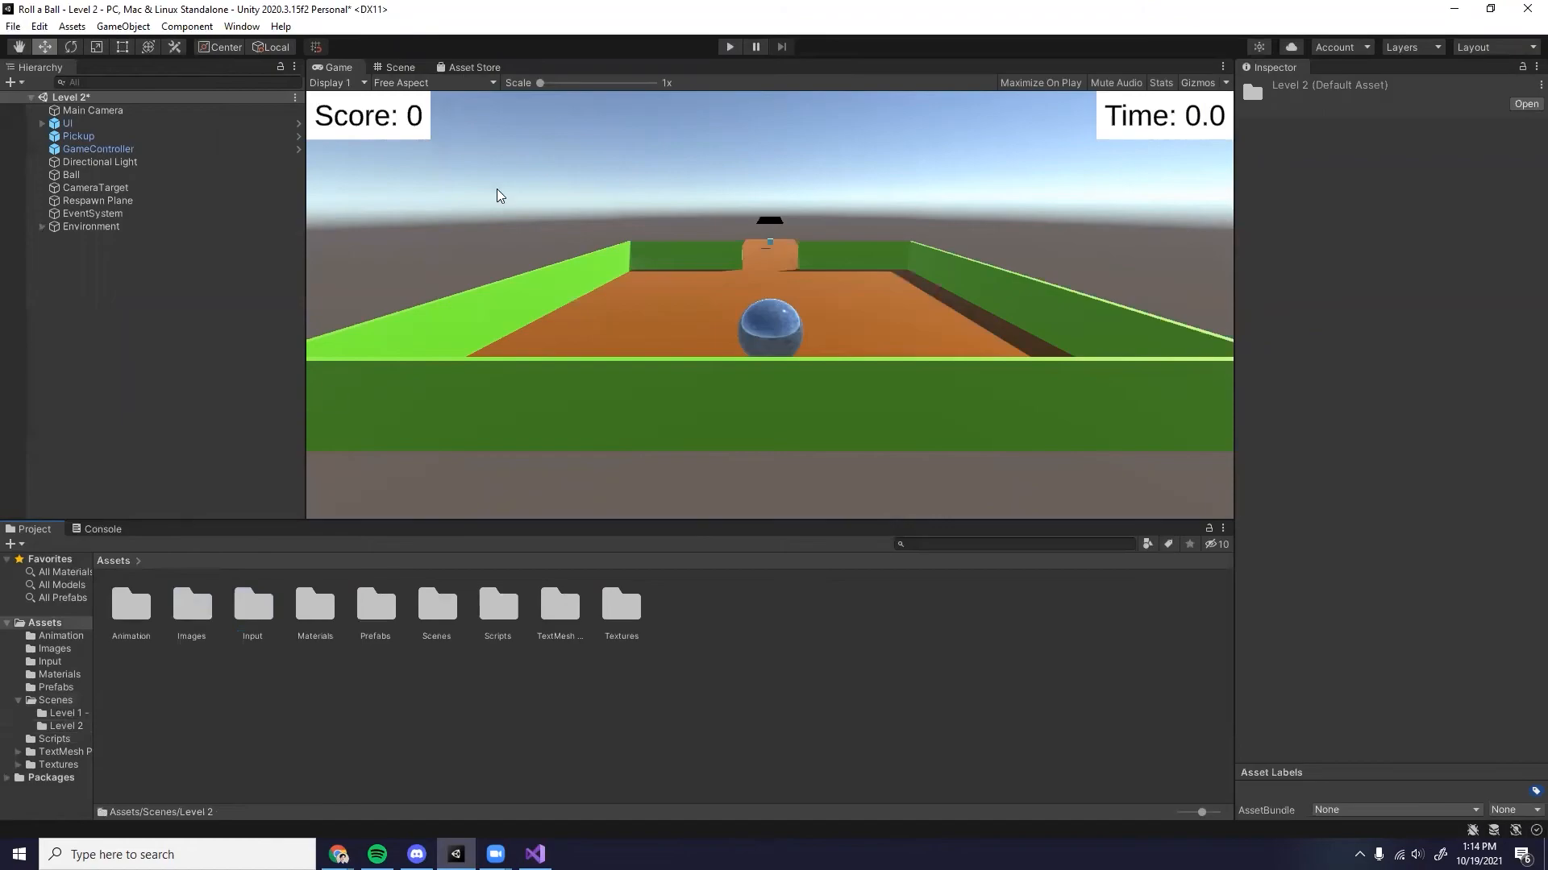
{"action": "left_click", "coordinate": [730, 47]}
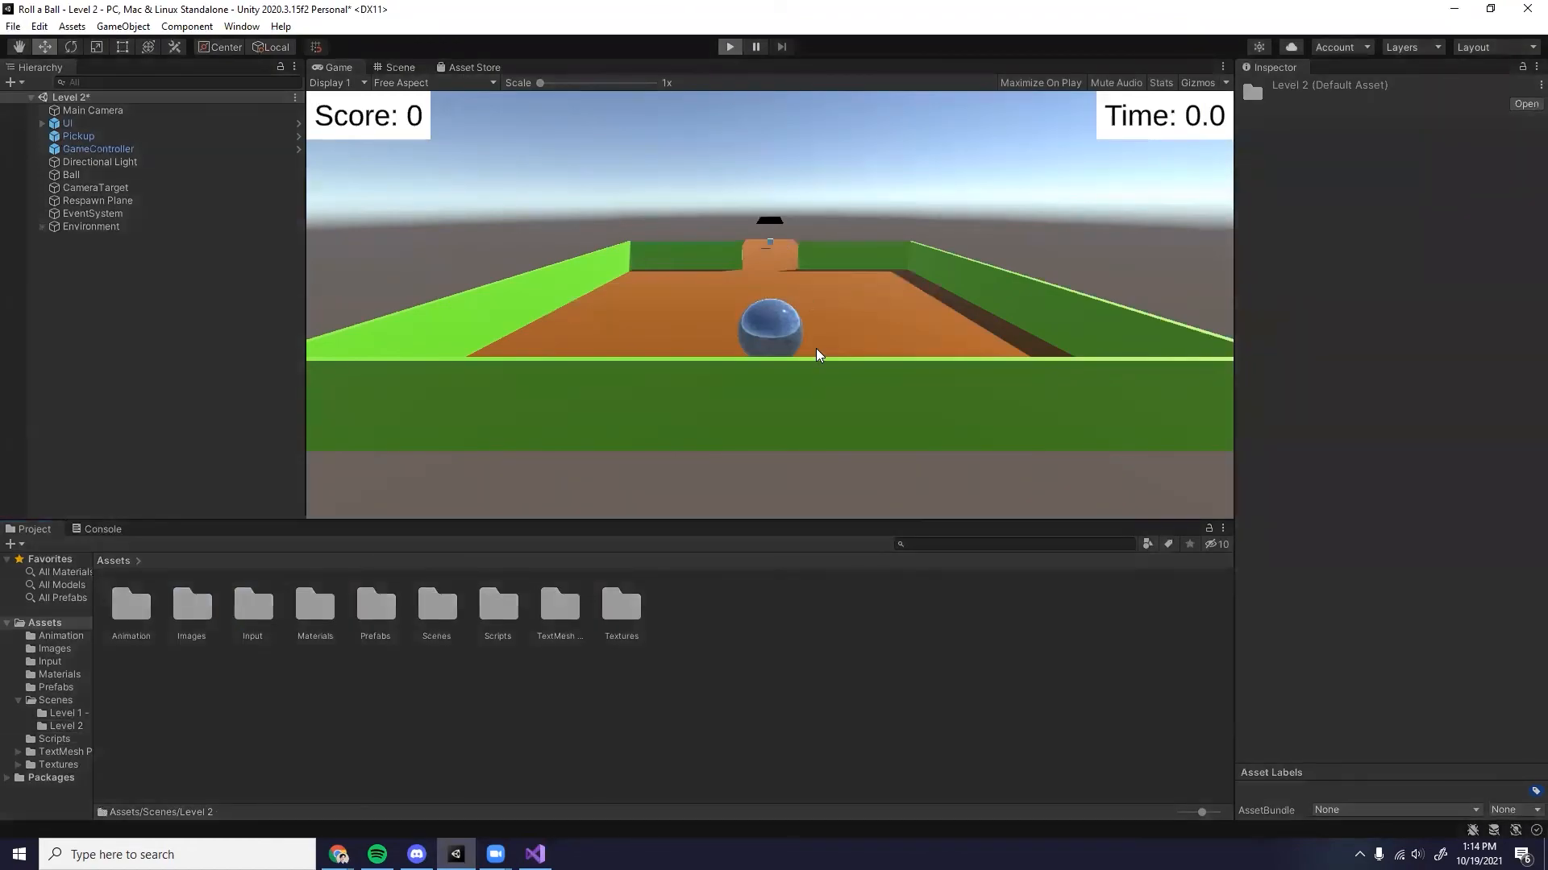
{"action": "left_click", "coordinate": [727, 47]}
Step: Reopen the Level 1 - Basics scene from the Scenes folder, saving Level 2, and enter play mode
{"action": "left_click", "coordinate": [61, 726]}
{"action": "left_click", "coordinate": [55, 700]}
{"action": "double_click", "coordinate": [239, 615]}
{"action": "left_click", "coordinate": [758, 465]}
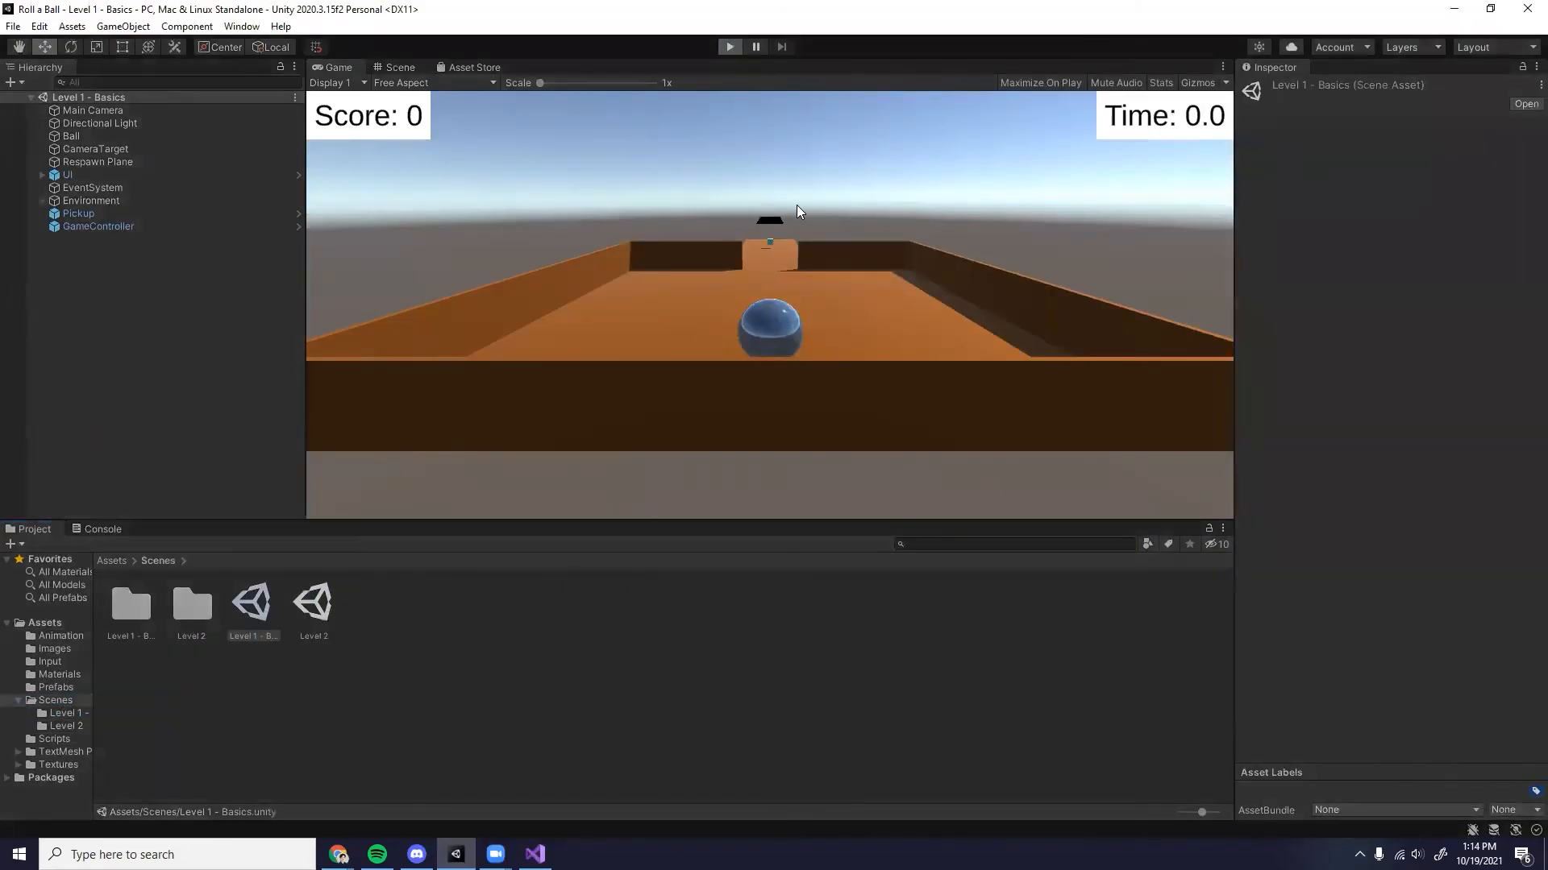
{"action": "key", "text": "ctrl+p"}
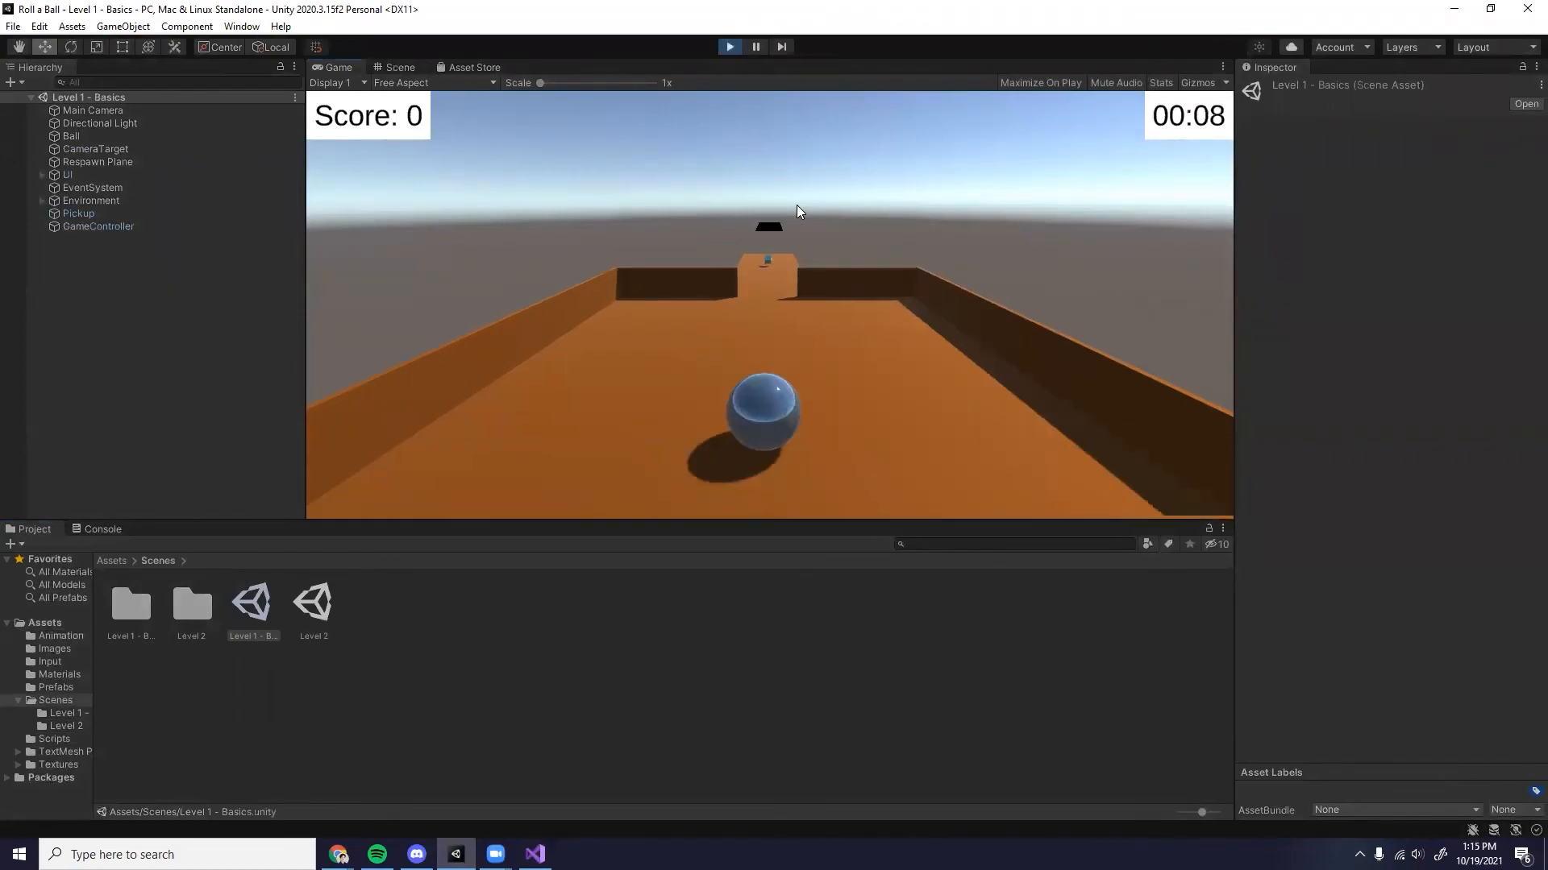
Step: Roll the ball onto the black platforms in Level 1 and Level 2, then exit play mode
{"action": "key", "text": "w"}
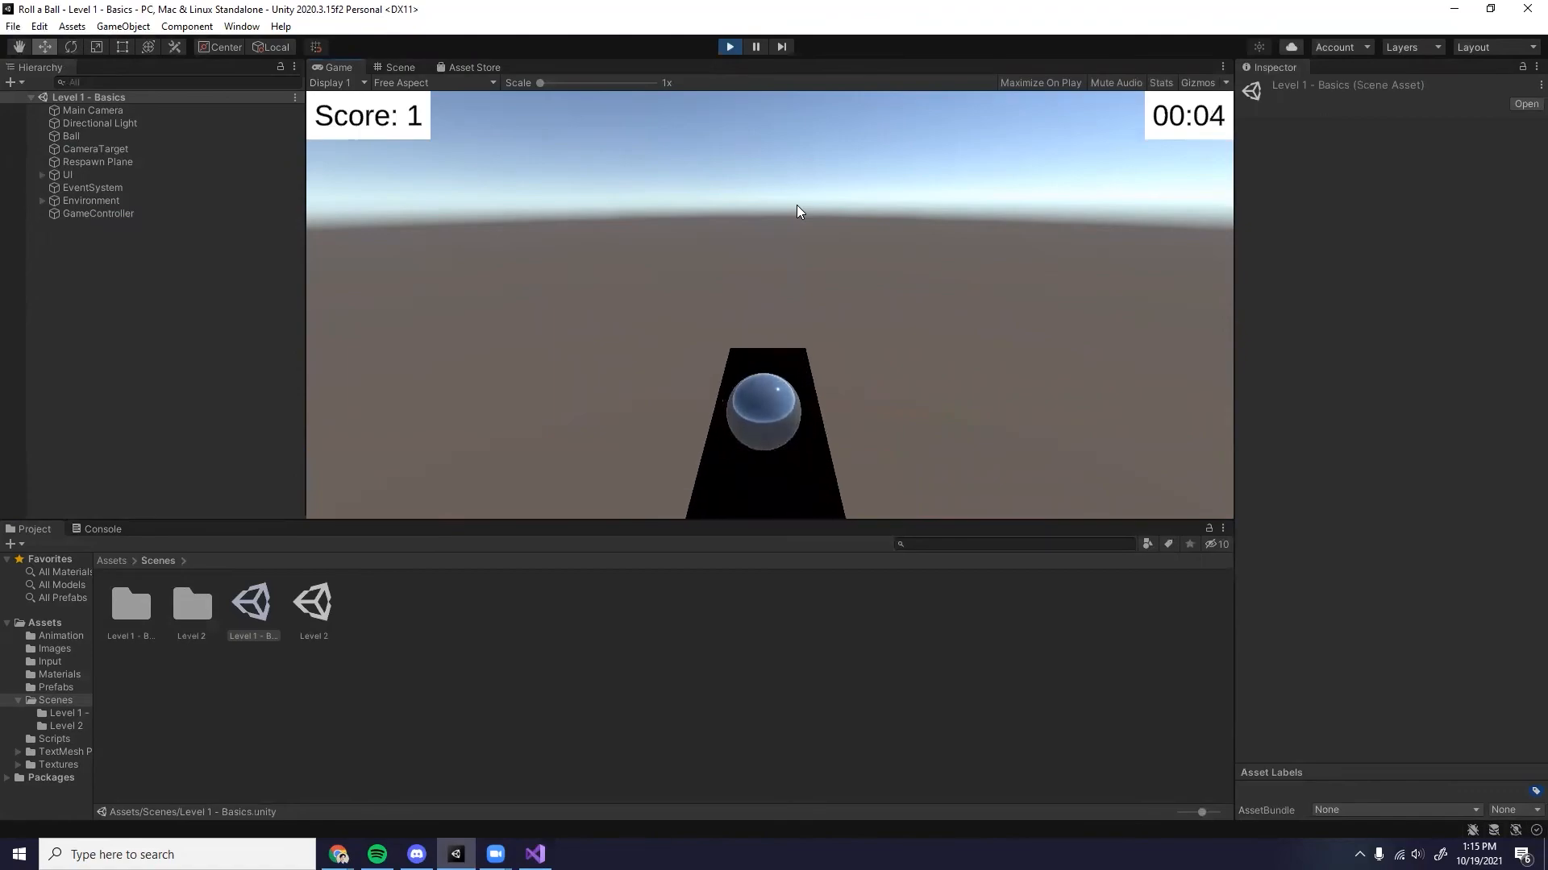
{"action": "key", "text": "w"}
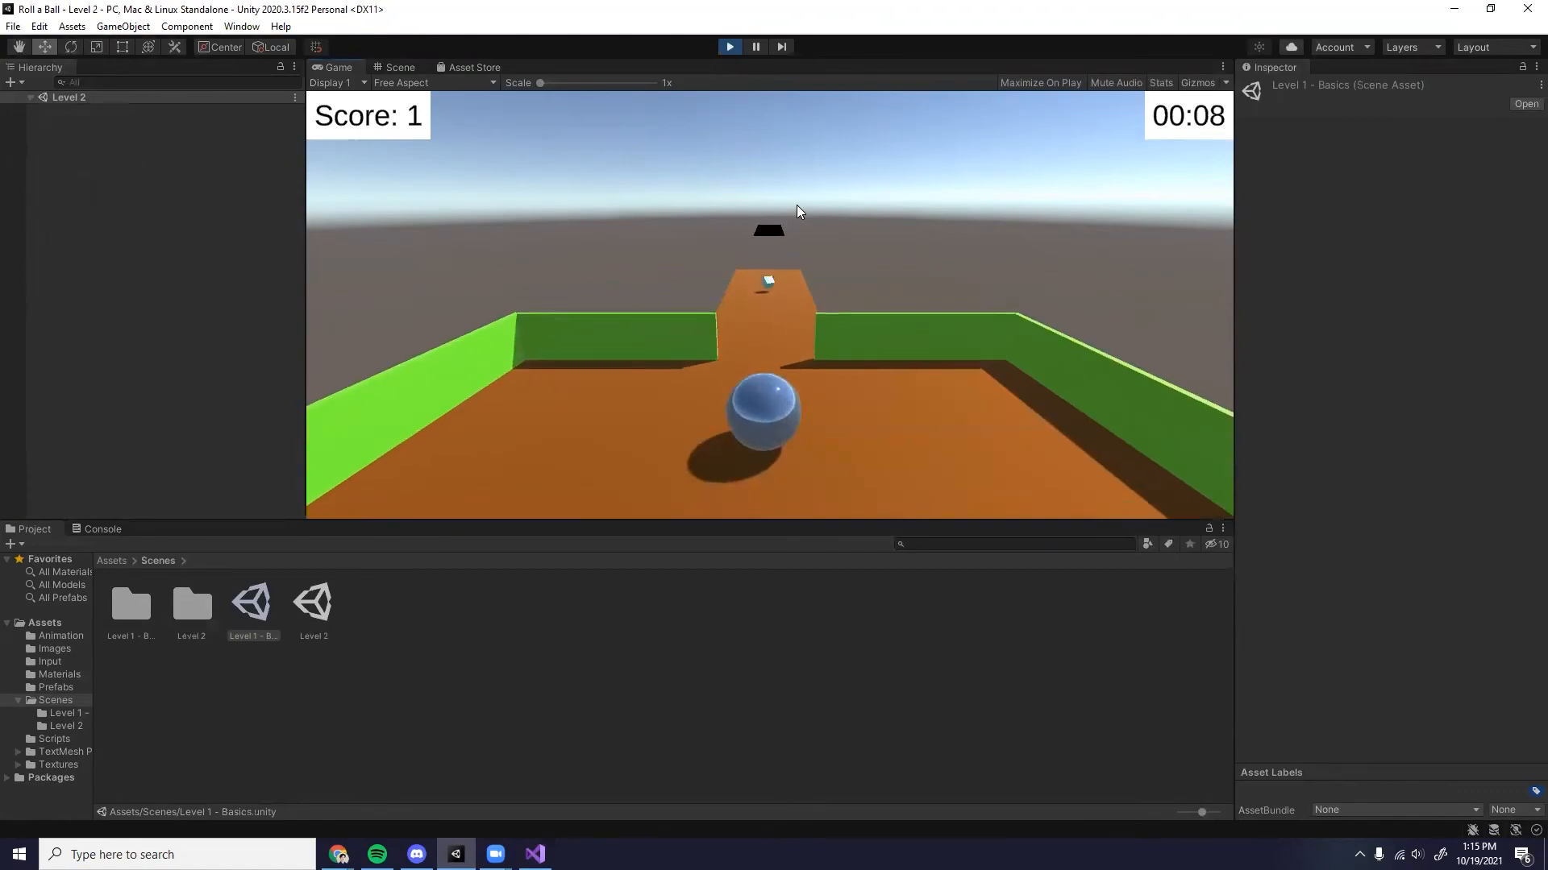
{"action": "key", "text": "w"}
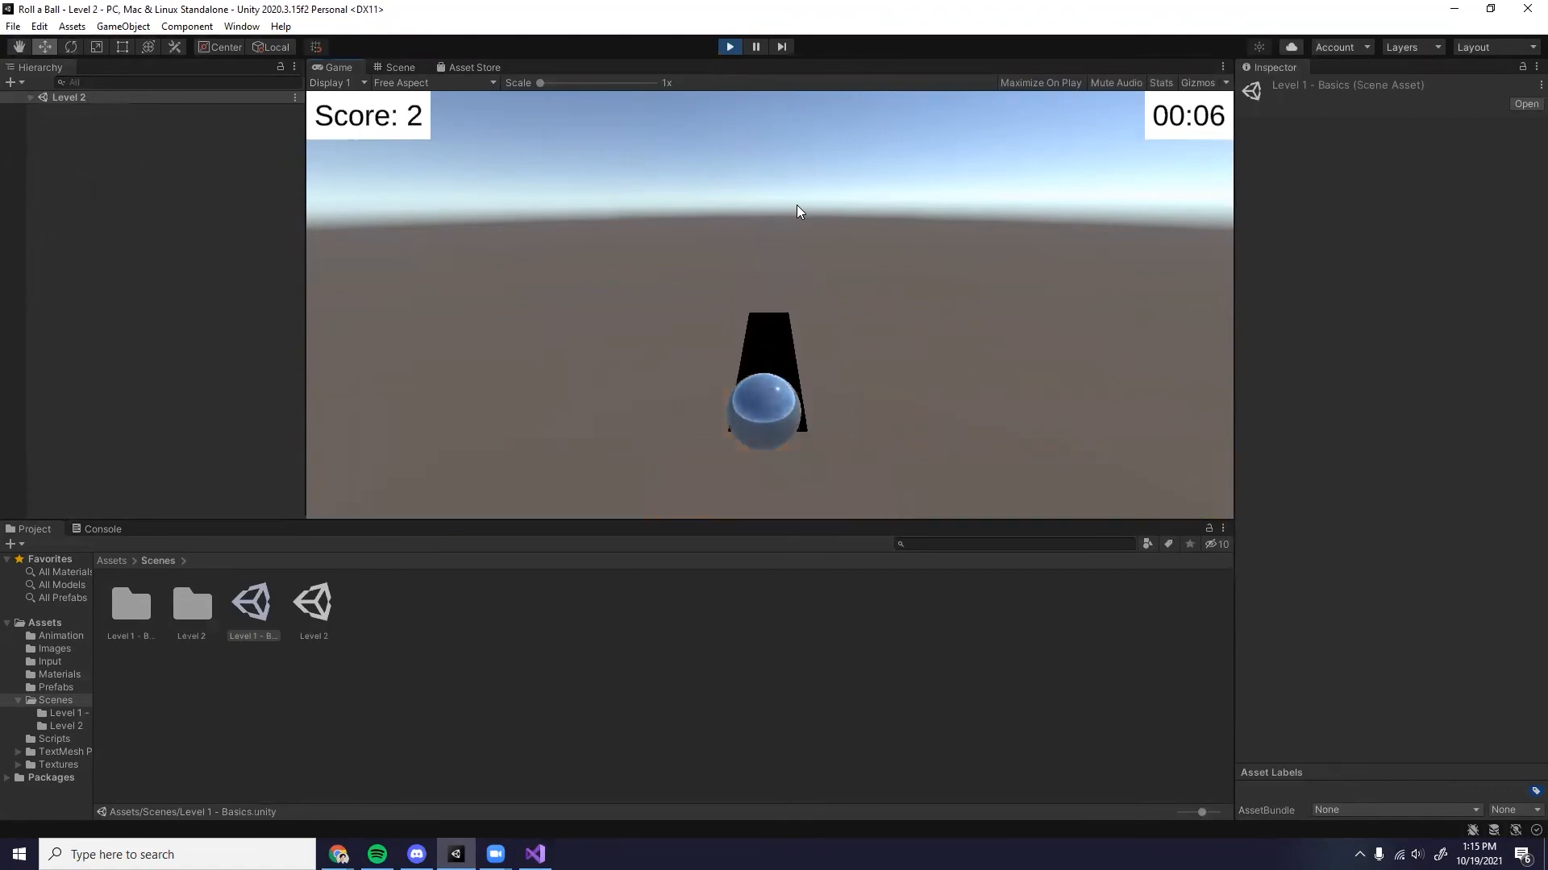
{"action": "key", "text": "s"}
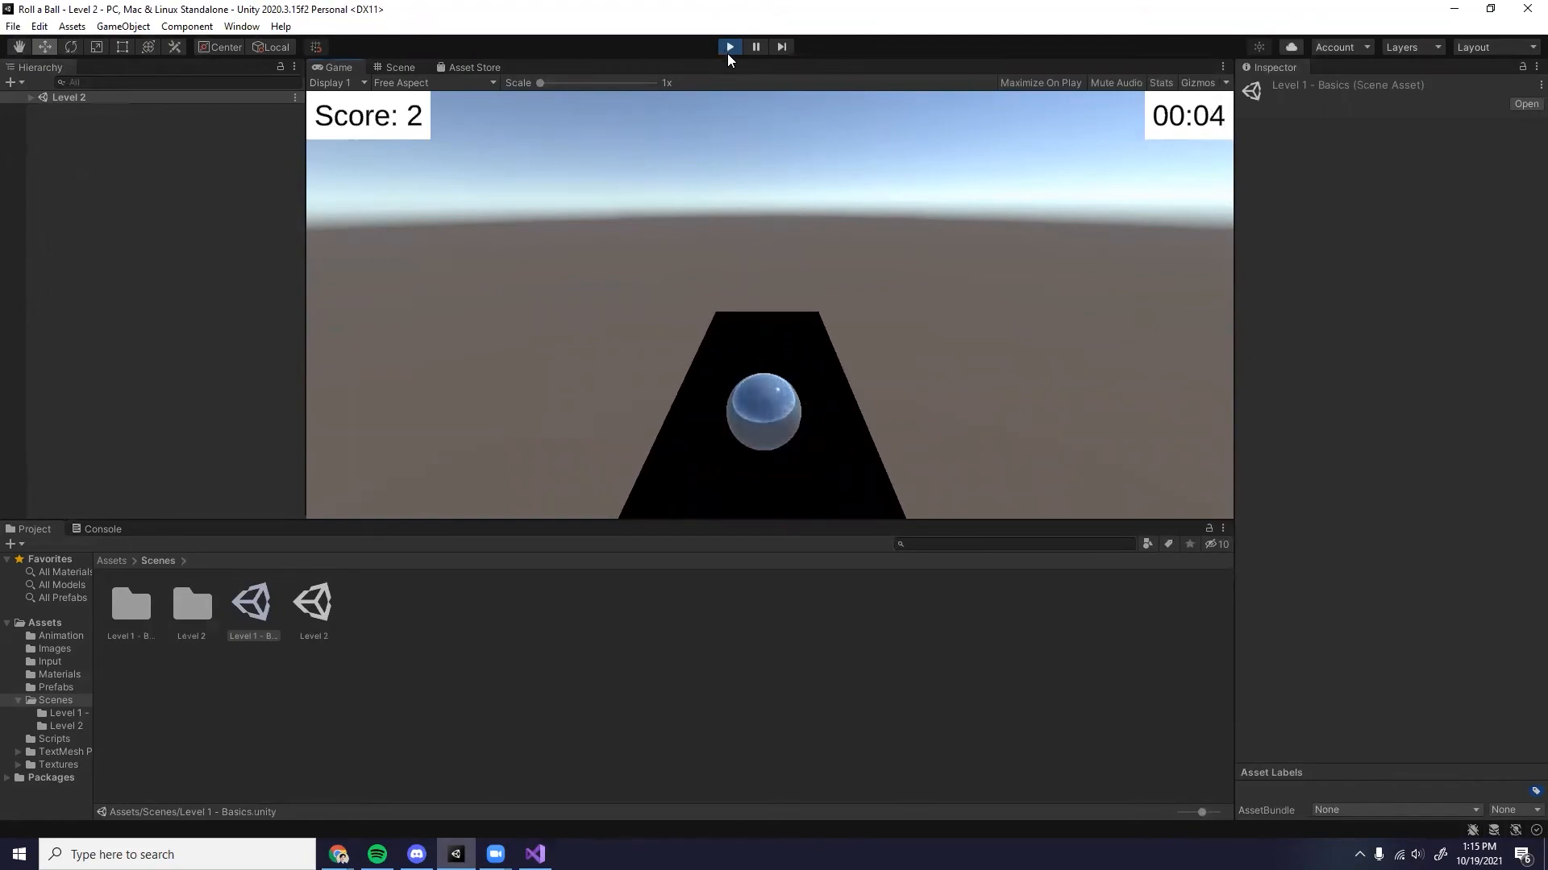
{"action": "left_click", "coordinate": [729, 46]}
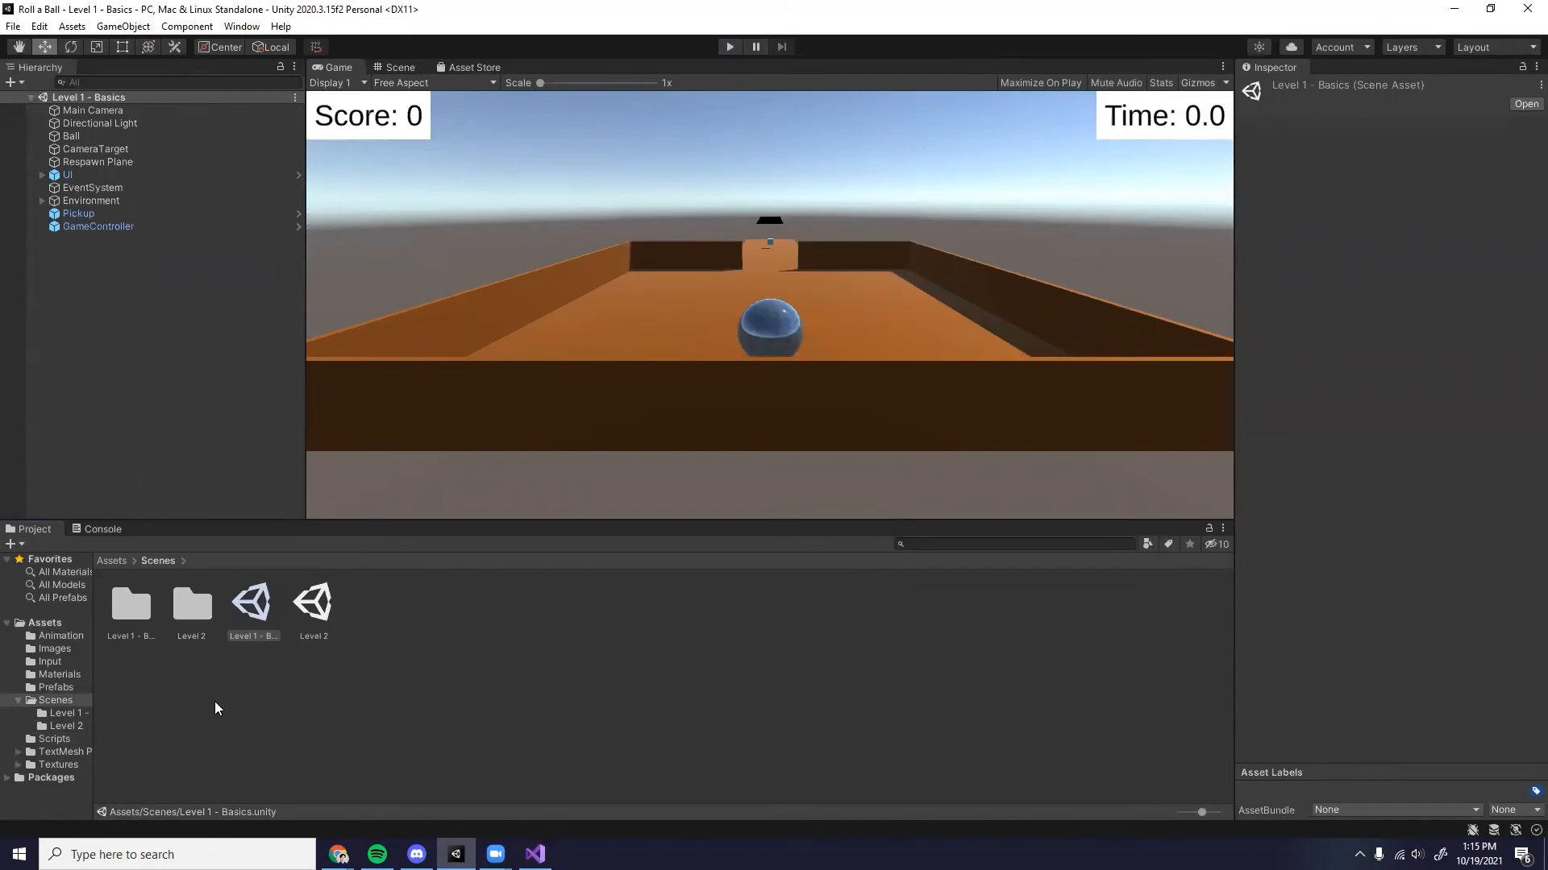
Step: Open the Level 2 scene from the Scenes folder
{"action": "left_click", "coordinate": [66, 711]}
{"action": "left_click", "coordinate": [58, 698]}
{"action": "double_click", "coordinate": [314, 617]}
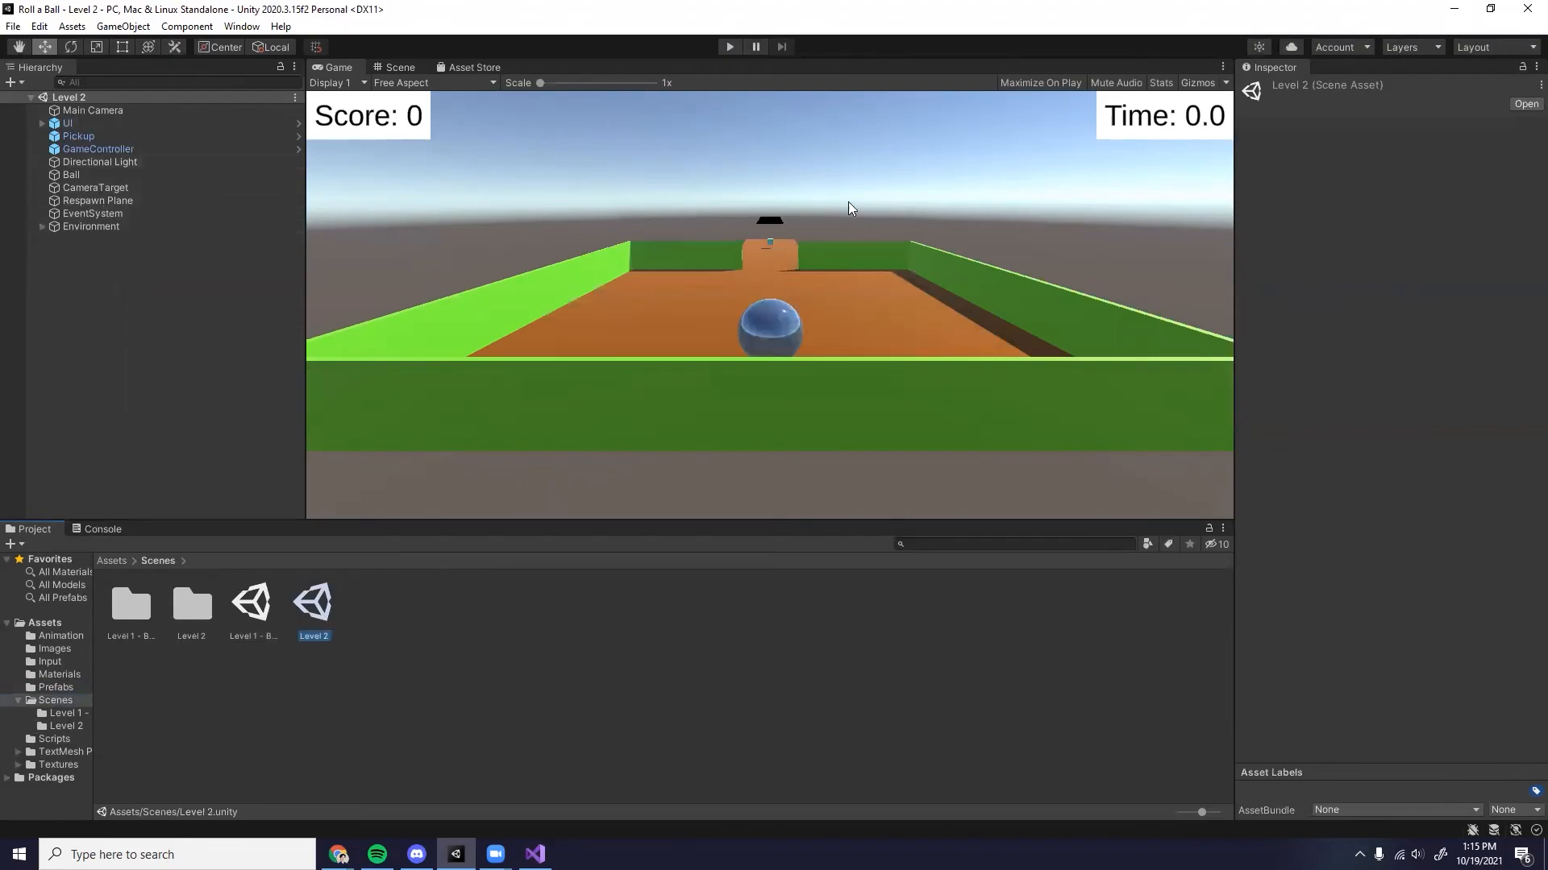
Step: Dock the Game view beside the Project window and enable Is Trigger on the black platform's Box Collider
{"action": "left_click", "coordinate": [396, 69]}
{"action": "left_click_drag", "start_coordinate": [352, 68], "coordinate": [1080, 705]}
{"action": "left_click", "coordinate": [425, 190]}
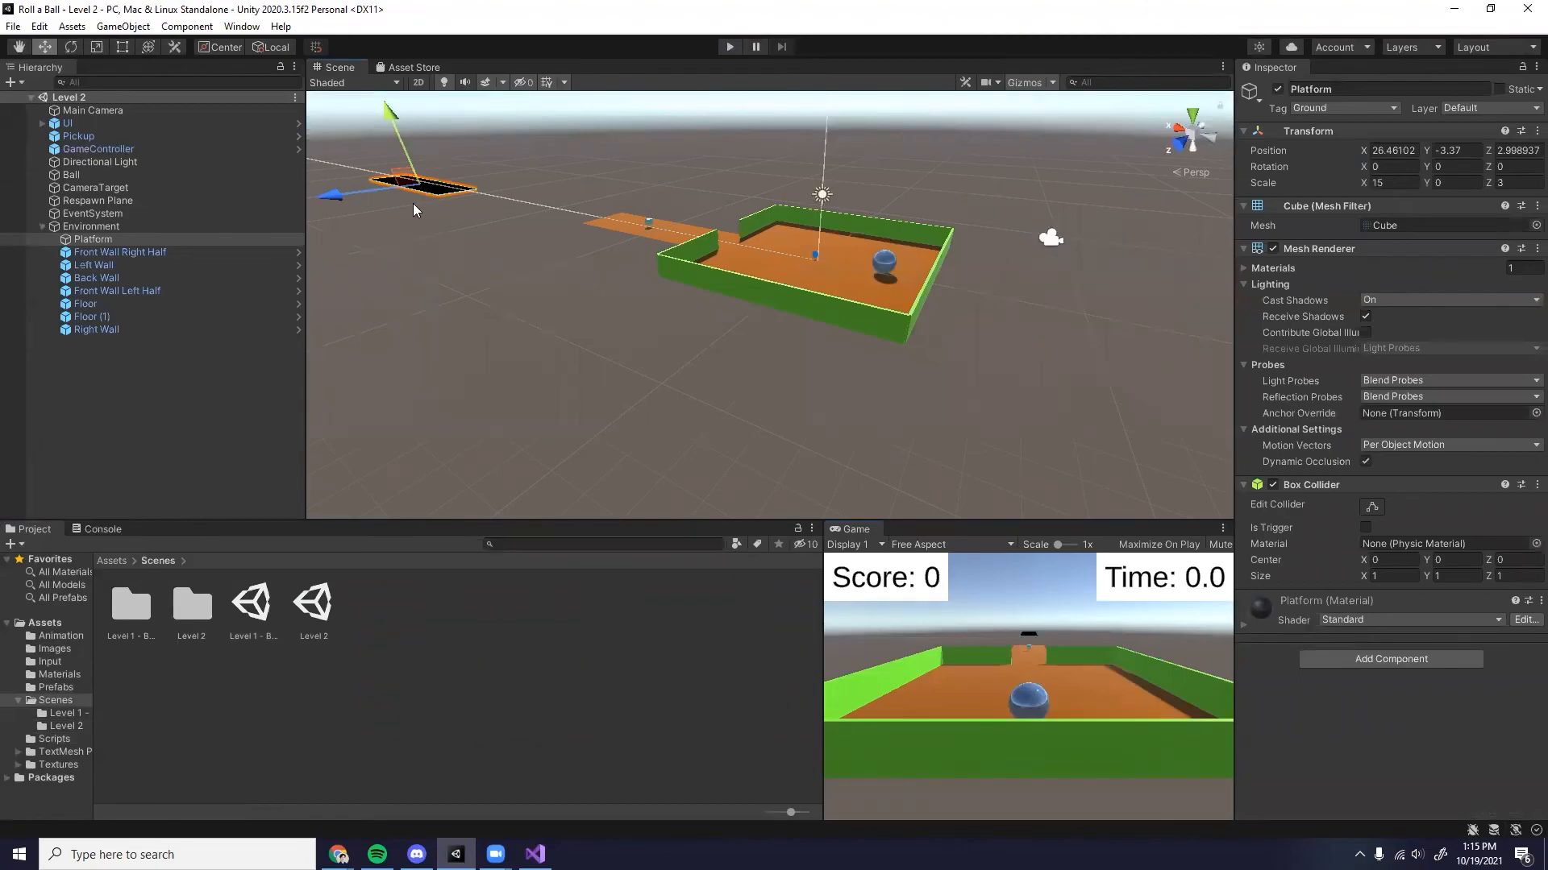
{"action": "left_click", "coordinate": [1365, 527]}
Step: Create a C# script named ToLevel1 in the Scripts folder and open it in Visual Studio
{"action": "left_click", "coordinate": [81, 739]}
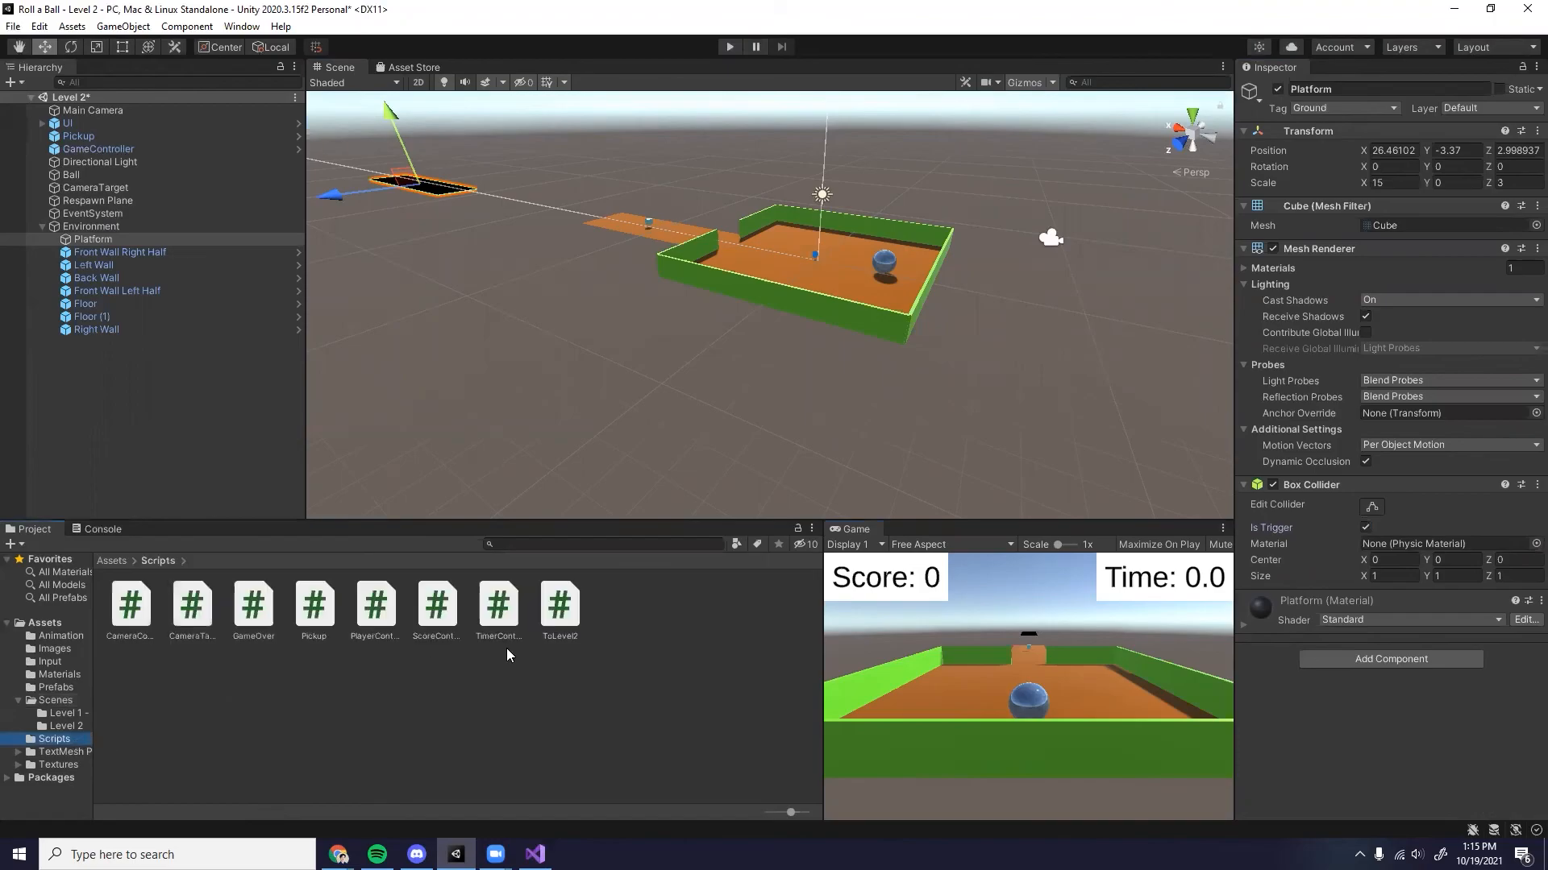
{"action": "right_click", "coordinate": [653, 631]}
{"action": "mouse_move", "coordinate": [727, 202]}
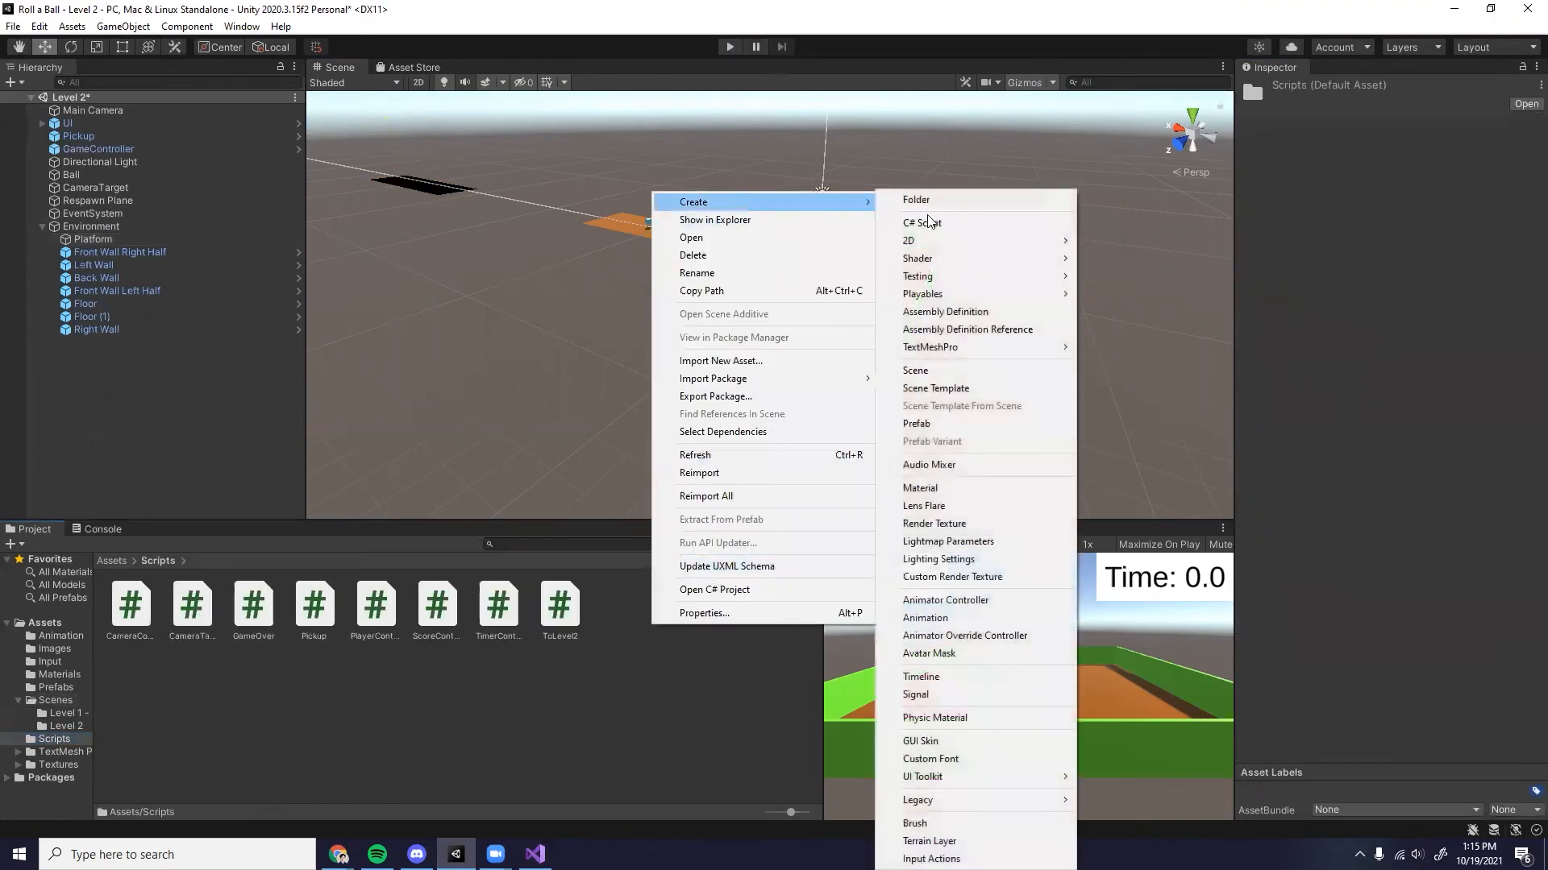
{"action": "left_click", "coordinate": [922, 222]}
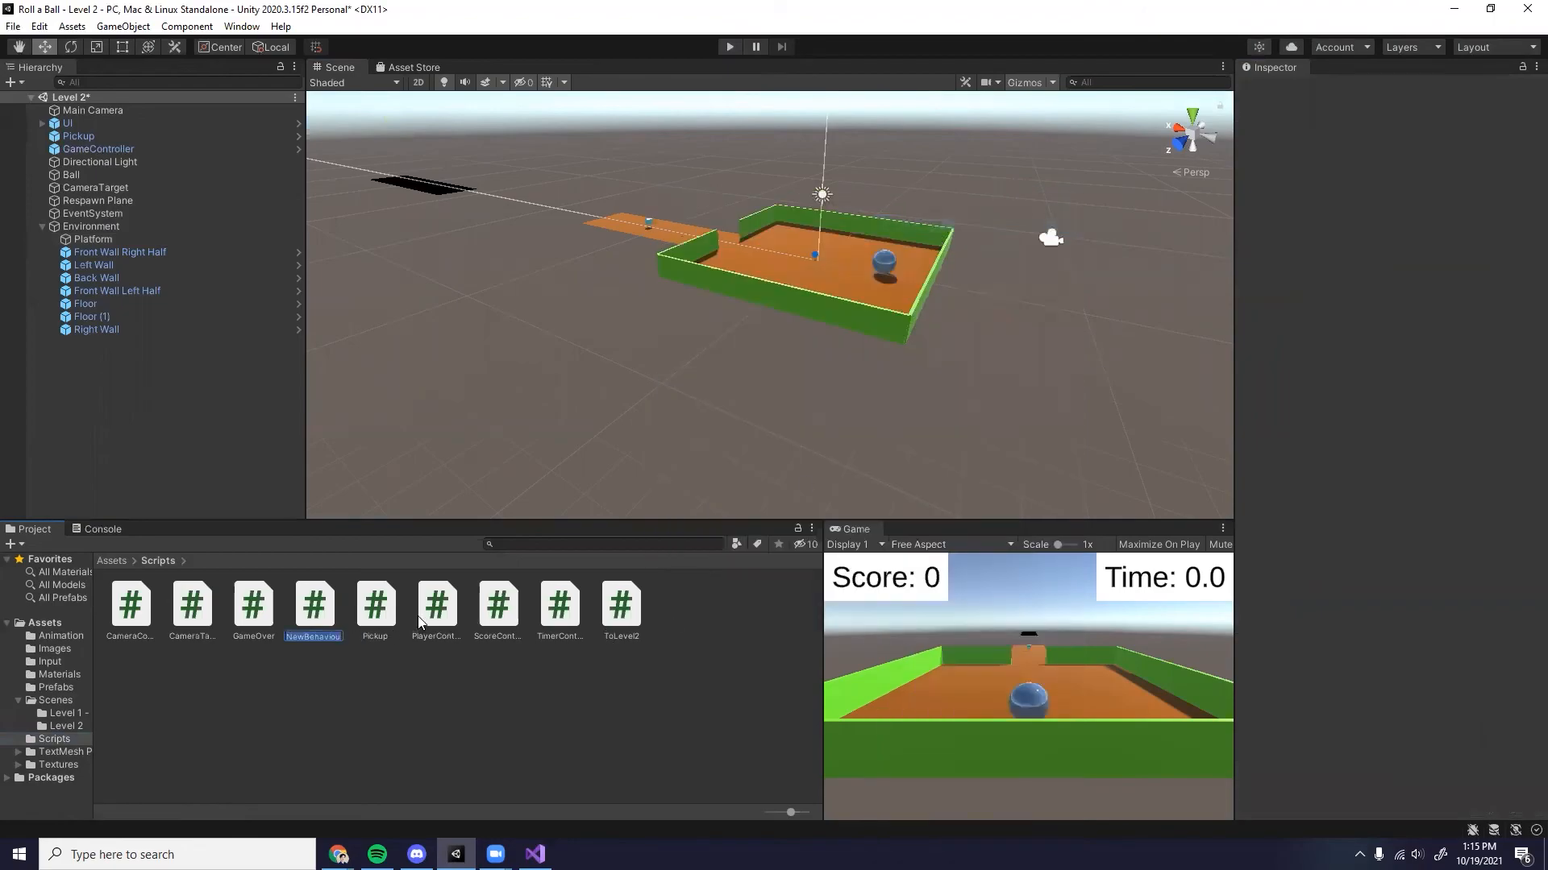
{"action": "type", "text": "ToLevel1"}
{"action": "key", "text": "Return"}
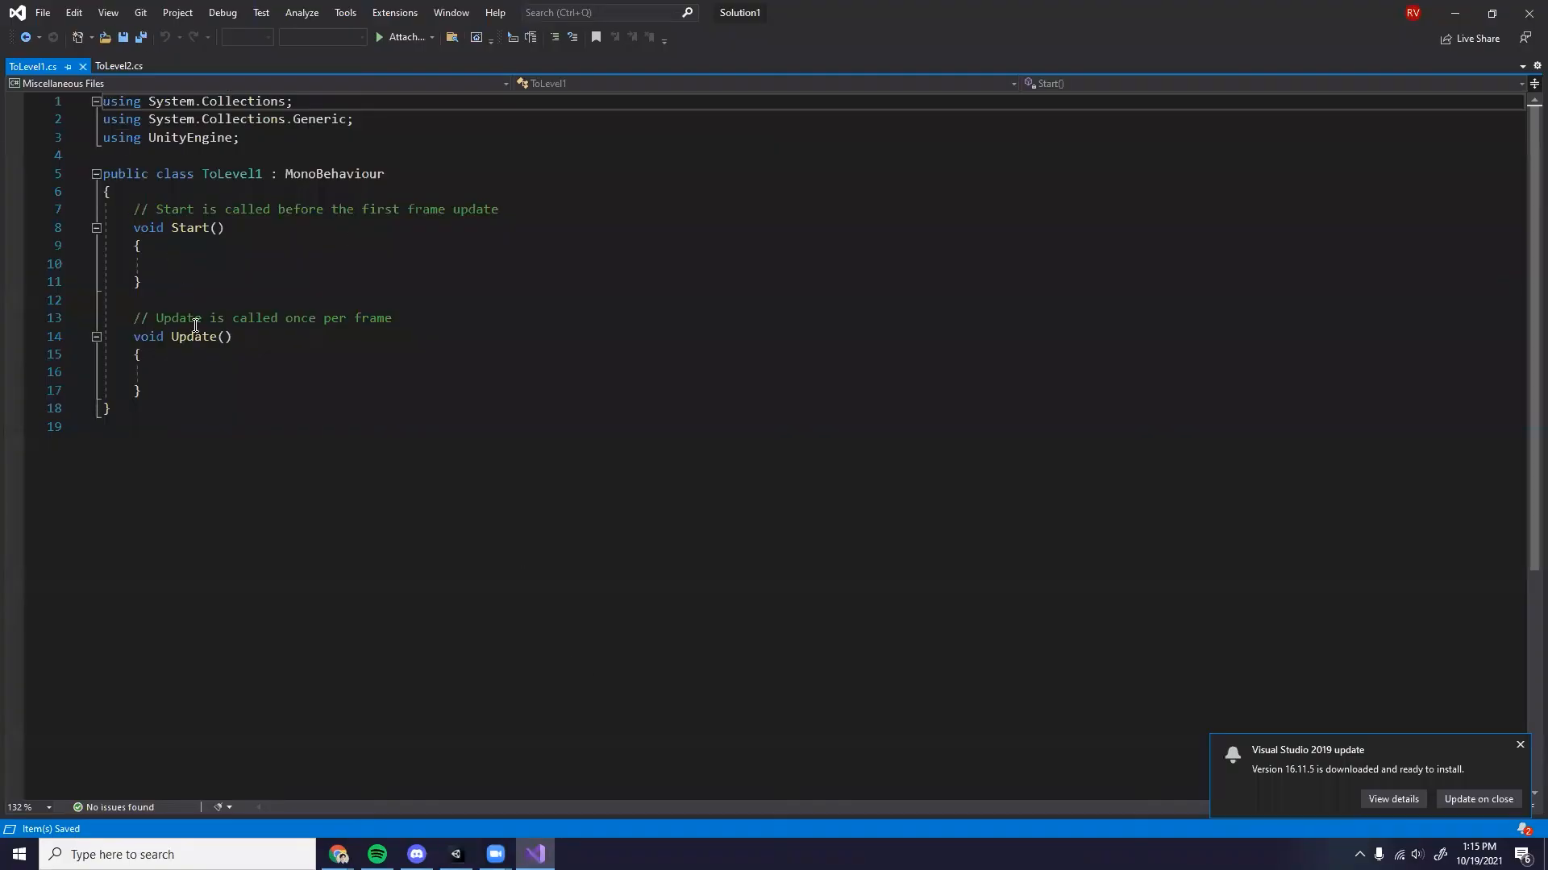
Step: Delete the Start and Update methods from ToLevel1 and add a using directive for UnityEngine.SceneManagement
{"action": "left_click_drag", "start_coordinate": [178, 396], "coordinate": [102, 212]}
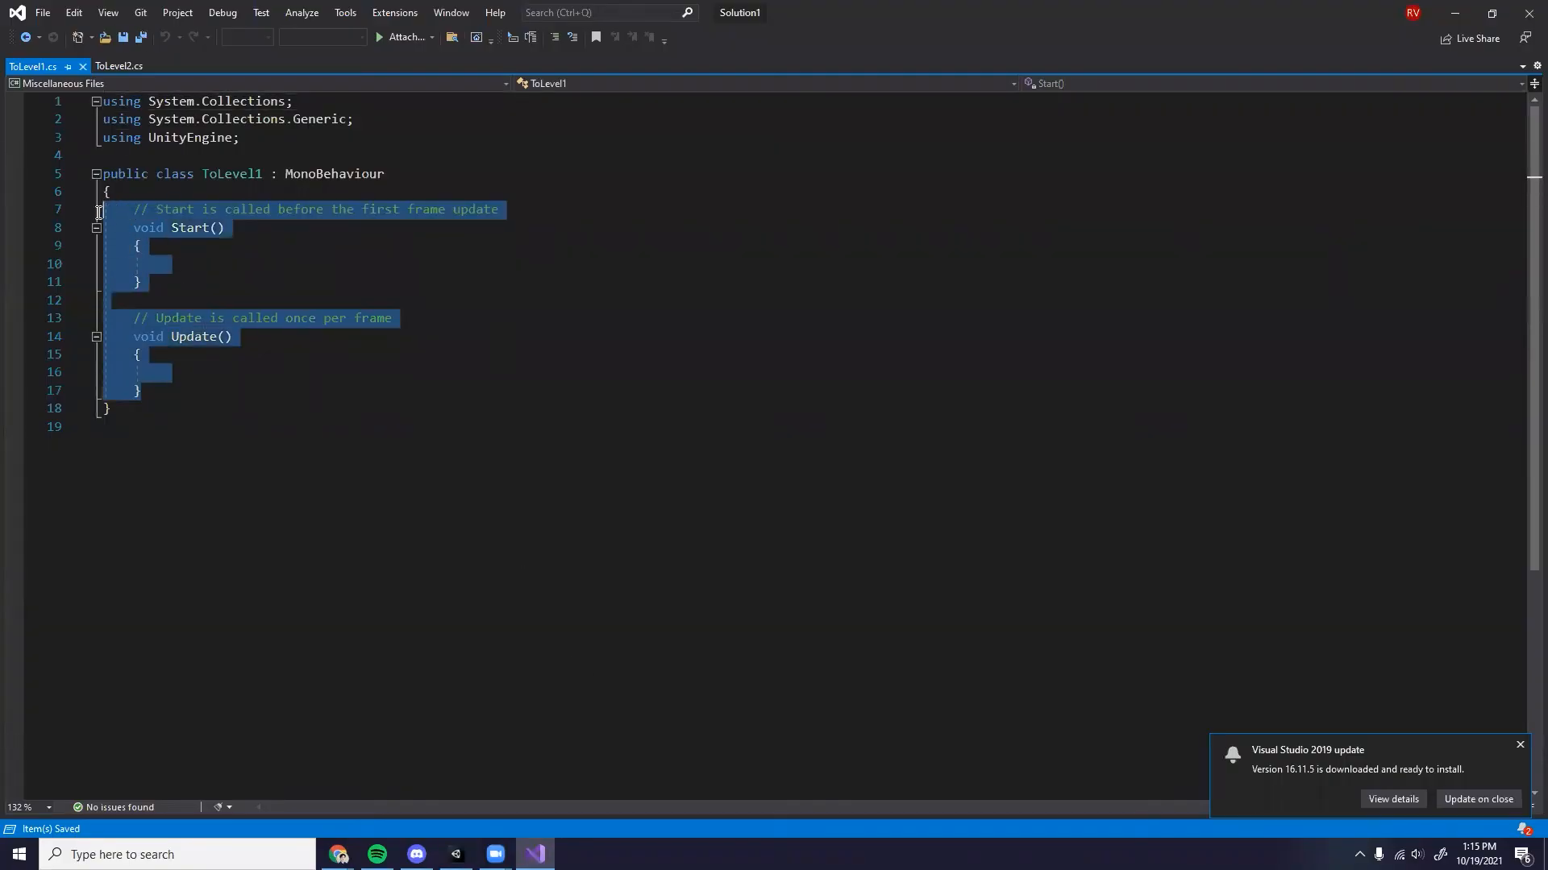
{"action": "key", "text": "Delete"}
{"action": "left_click", "coordinate": [197, 150]}
{"action": "type", "text": "us"}
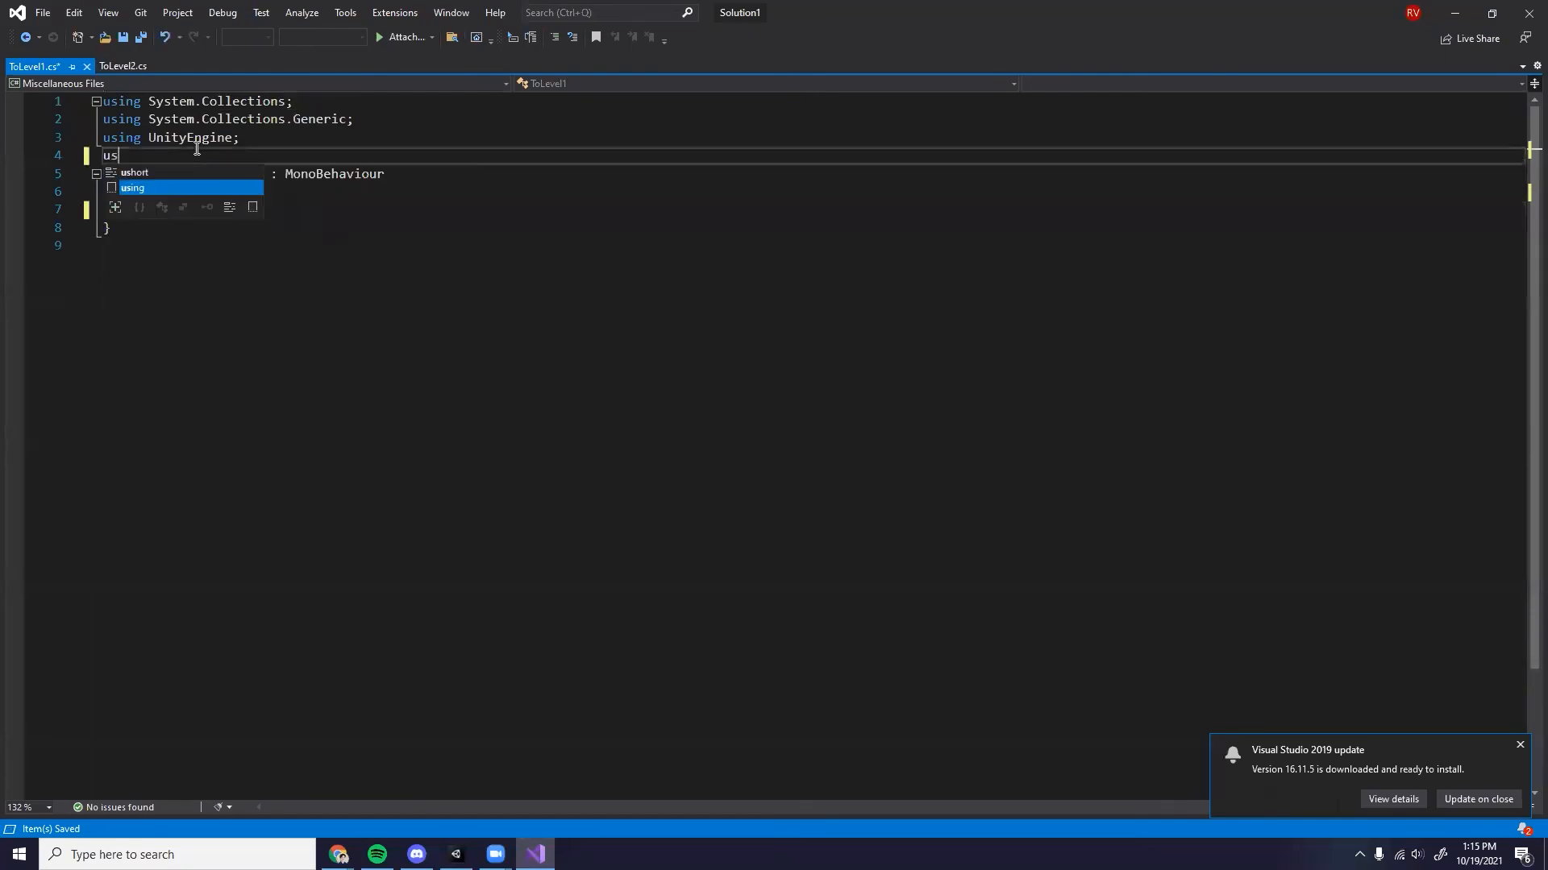
{"action": "type", "text": "ing UnityEngin"}
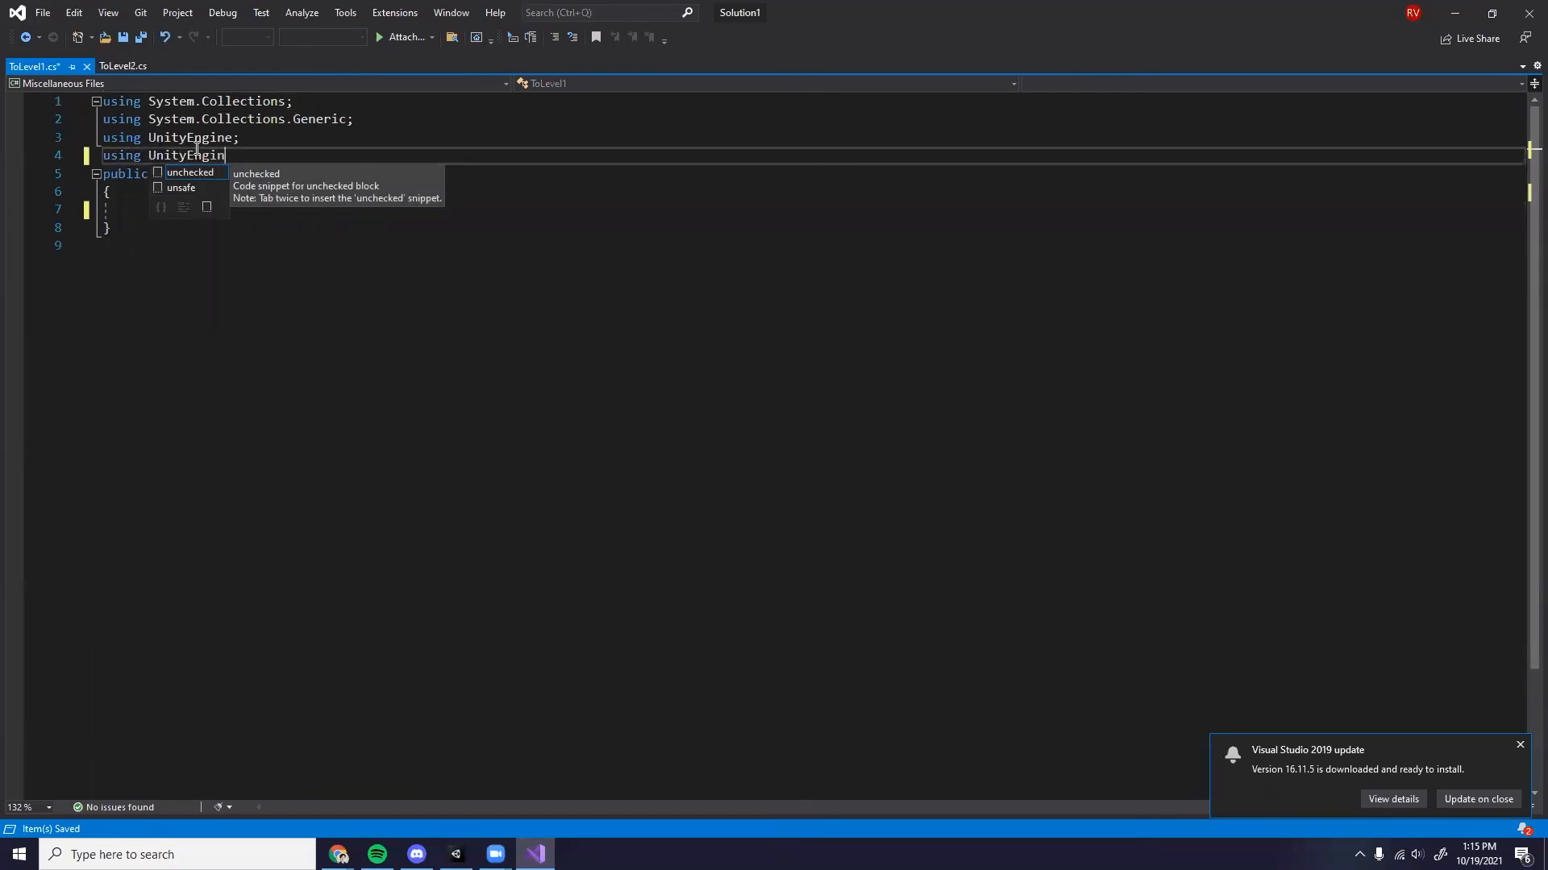
{"action": "type", "text": "e.SceneManag"}
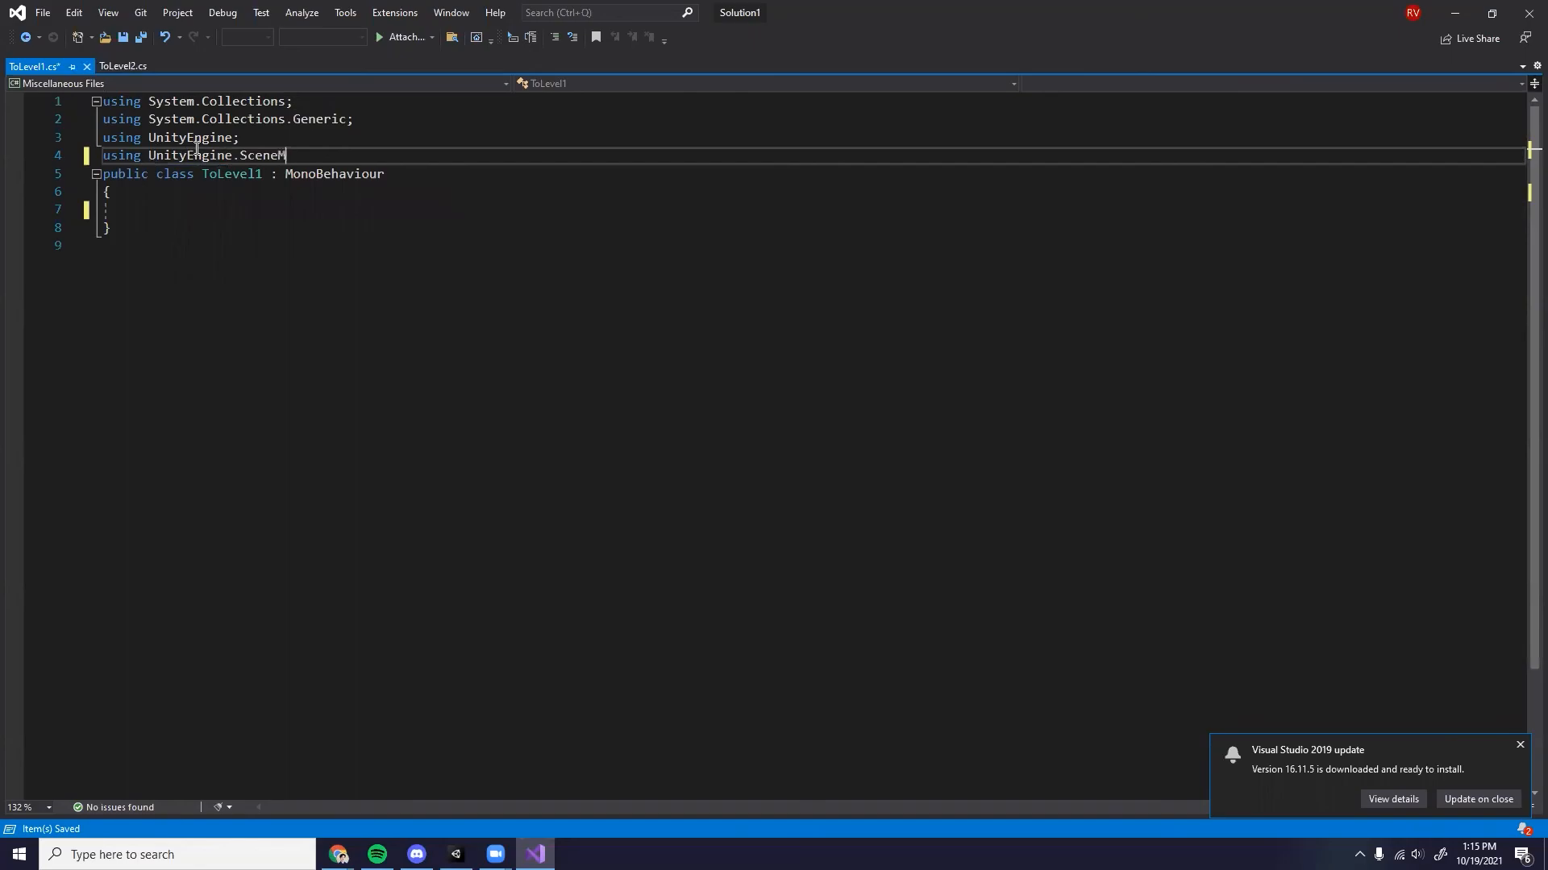
{"action": "key", "text": "BackSpace"}
{"action": "key", "text": "BackSpace"}
{"action": "type", "text": "agemen"}
{"action": "key", "text": "Return"}
Step: Add a void OnTriggerEnter(Collider collider) method to the ToLevel1 class
{"action": "left_click", "coordinate": [159, 242]}
{"action": "left_click", "coordinate": [183, 227]}
{"action": "type", "text": "void OnTriggerE"}
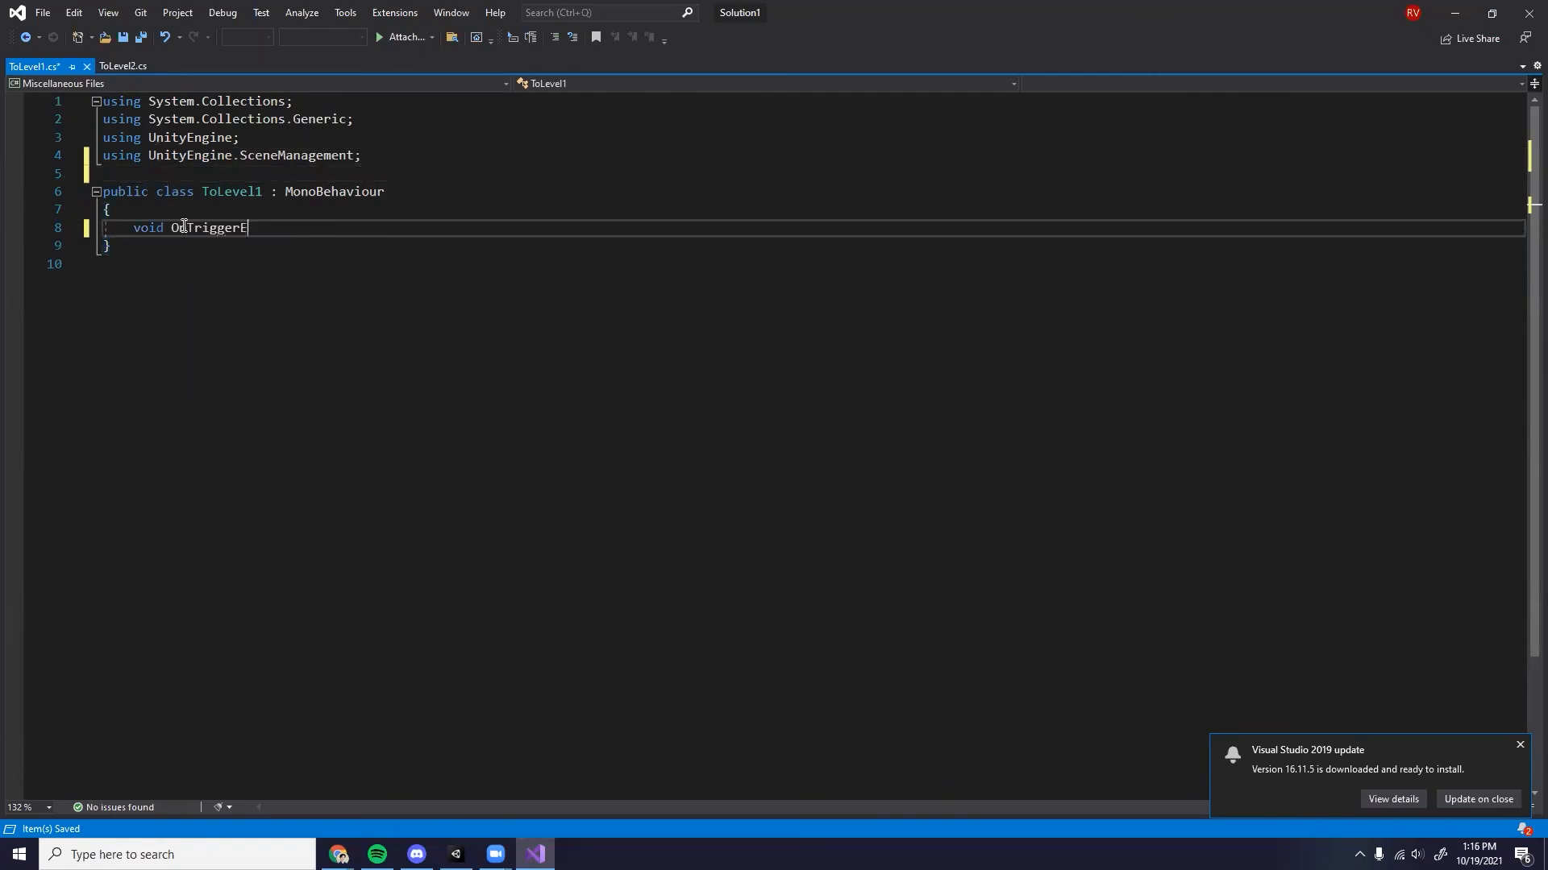
{"action": "type", "text": "nter(Collider coll"}
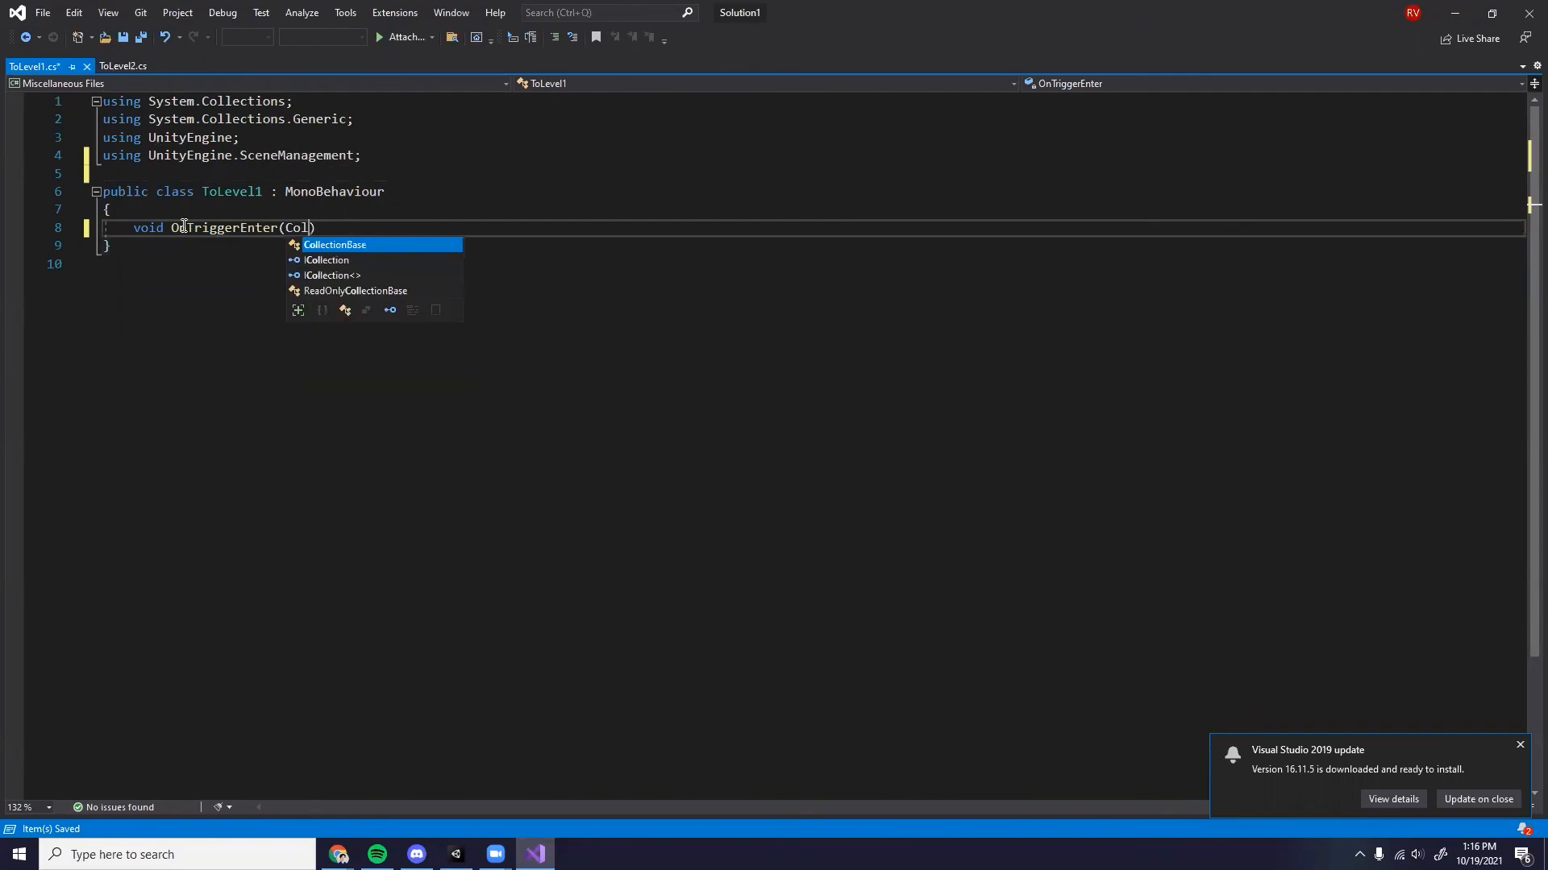
{"action": "type", "text": "ider) {"}
{"action": "key", "text": "Return"}
Step: Make OnTriggerEnter call SceneManager.LoadScene("Level 1 - Basics"), checking the scene's name in Unity, and save the script
{"action": "type", "text": "SceneManagement"}
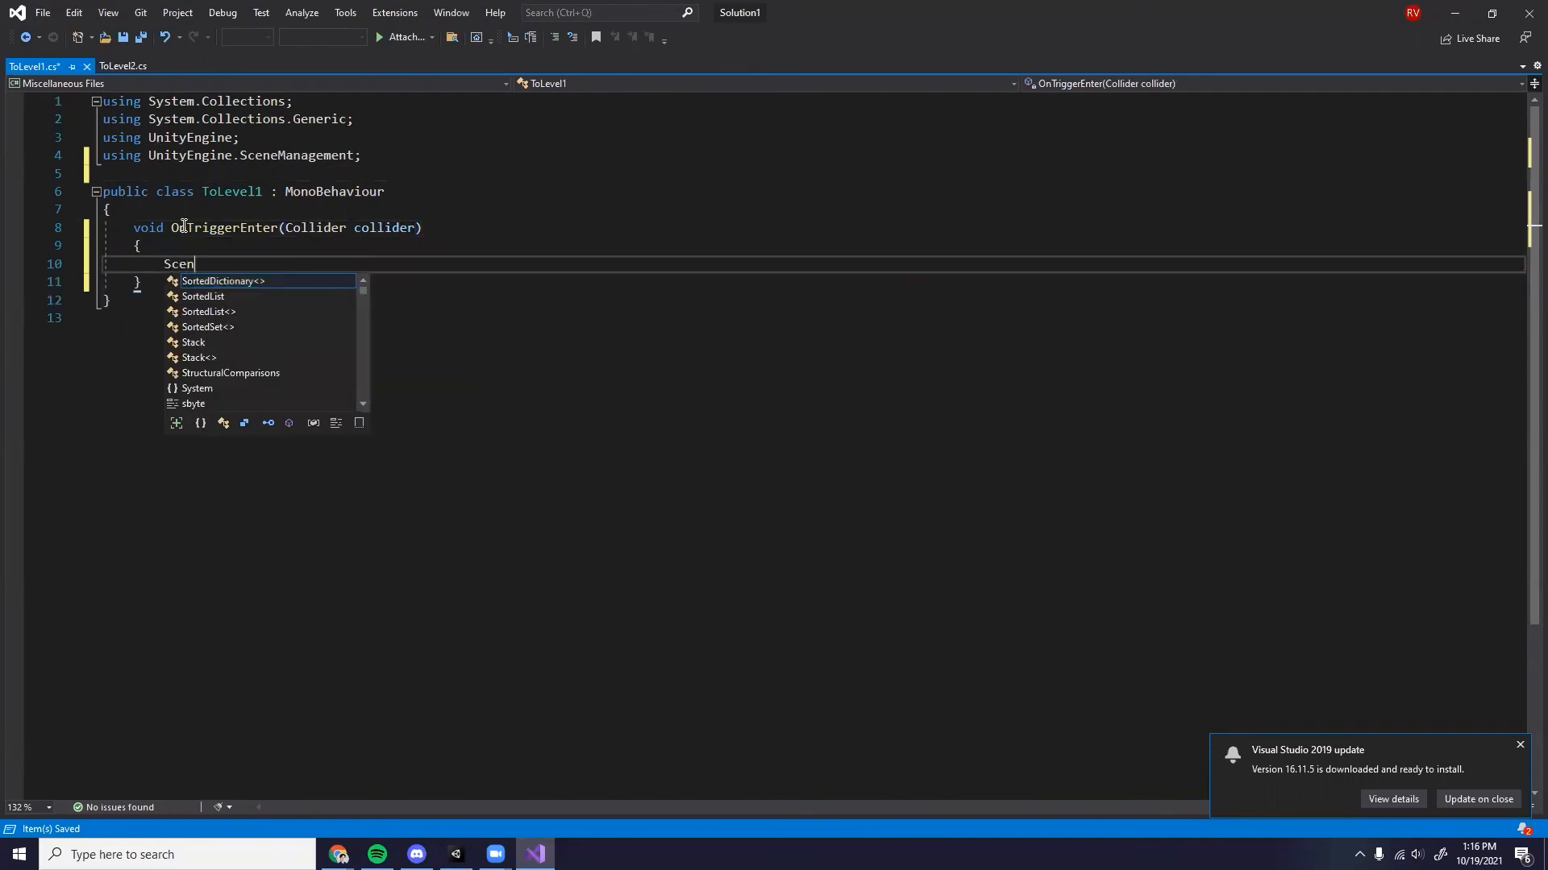
{"action": "key", "text": "BackSpace"}
{"action": "key", "text": "BackSpace"}
{"action": "key", "text": "BackSpace"}
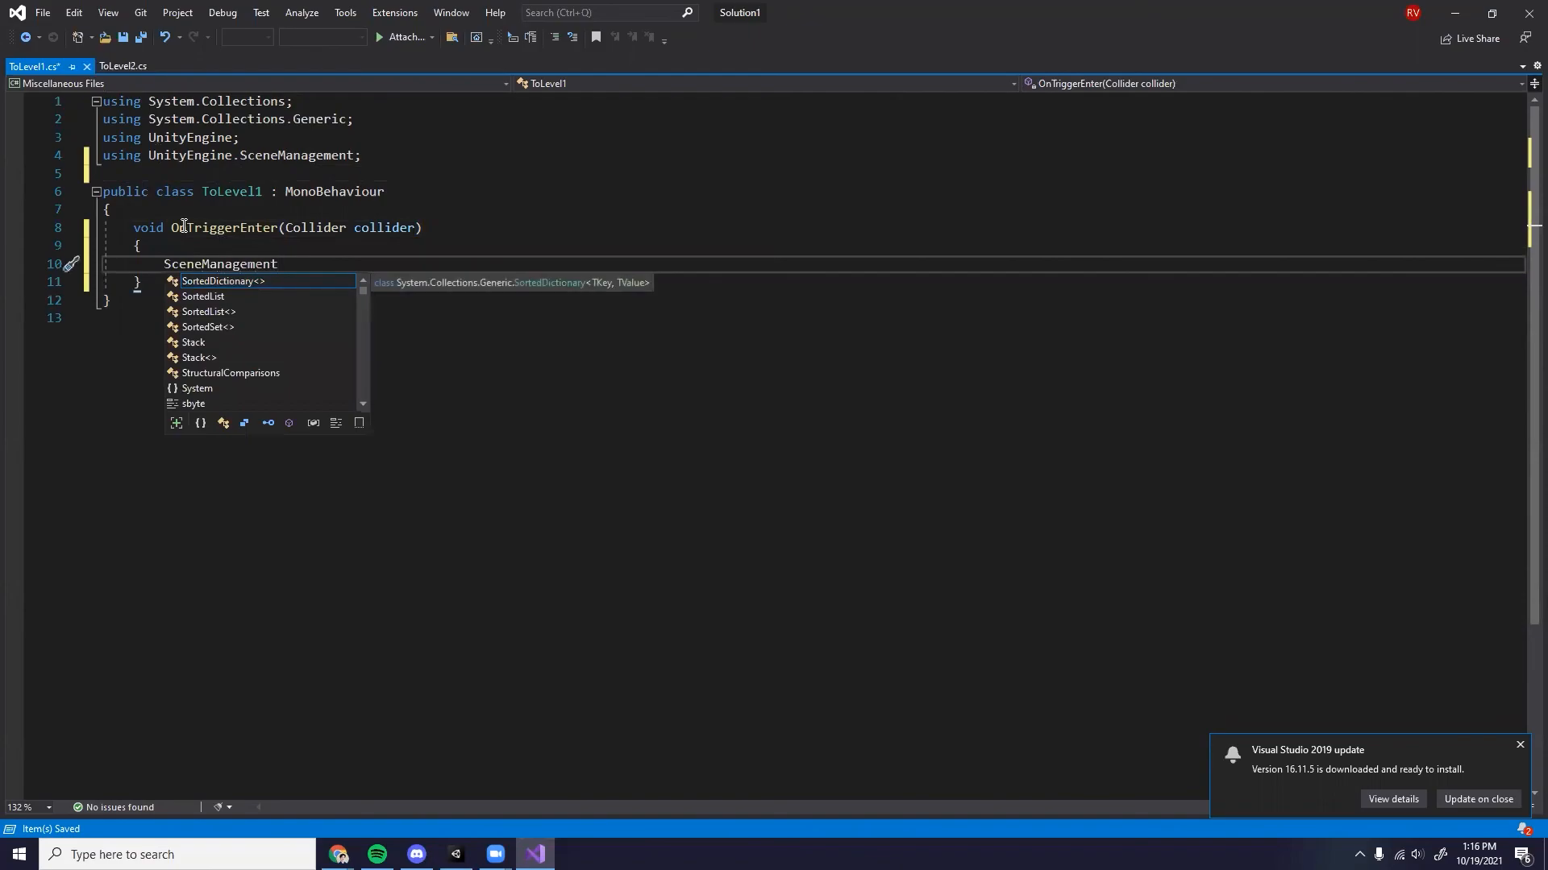
{"action": "key", "text": "BackSpace"}
{"action": "type", "text": "r.LoadScene(\"Leve"}
{"action": "key", "text": "BackSpace"}
{"action": "type", "text": "l"}
{"action": "left_click", "coordinate": [456, 854]}
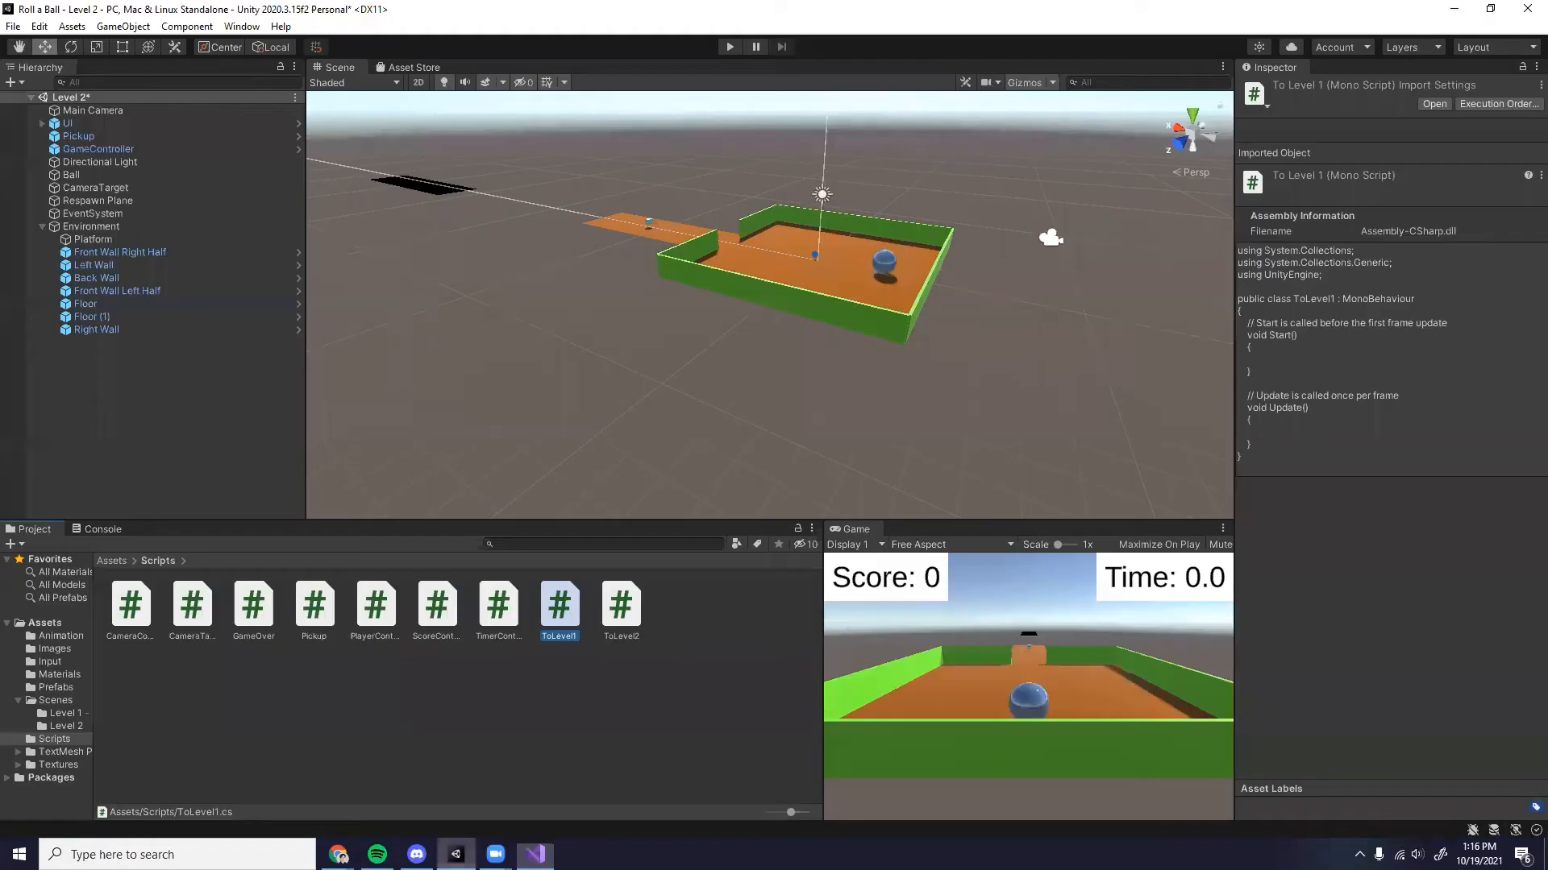
{"action": "left_click", "coordinate": [64, 715]}
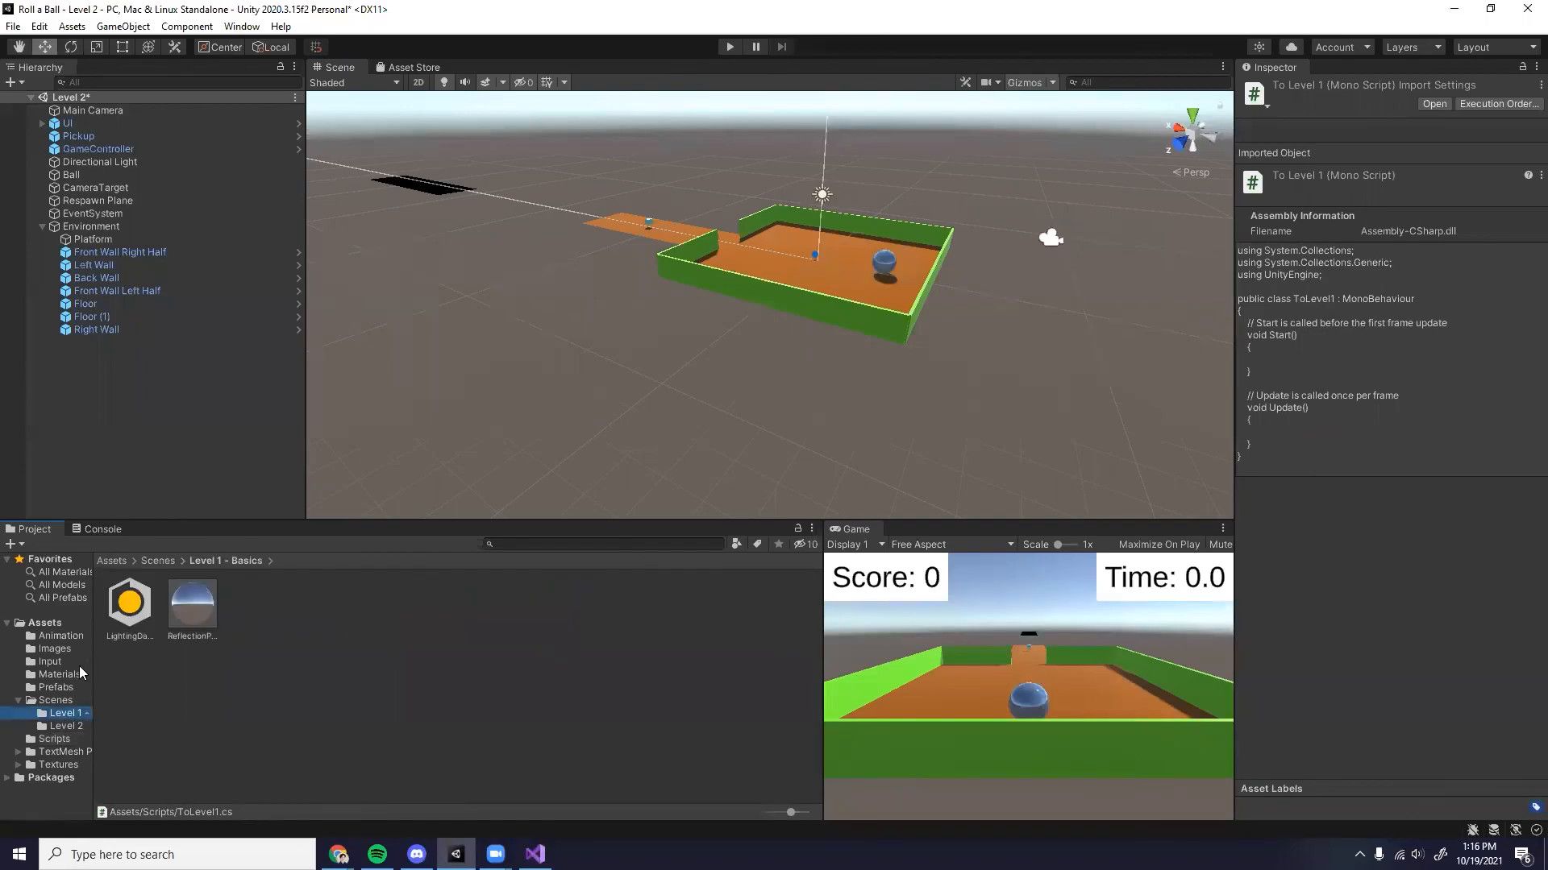
{"action": "left_click", "coordinate": [57, 700]}
{"action": "left_click", "coordinate": [252, 613]}
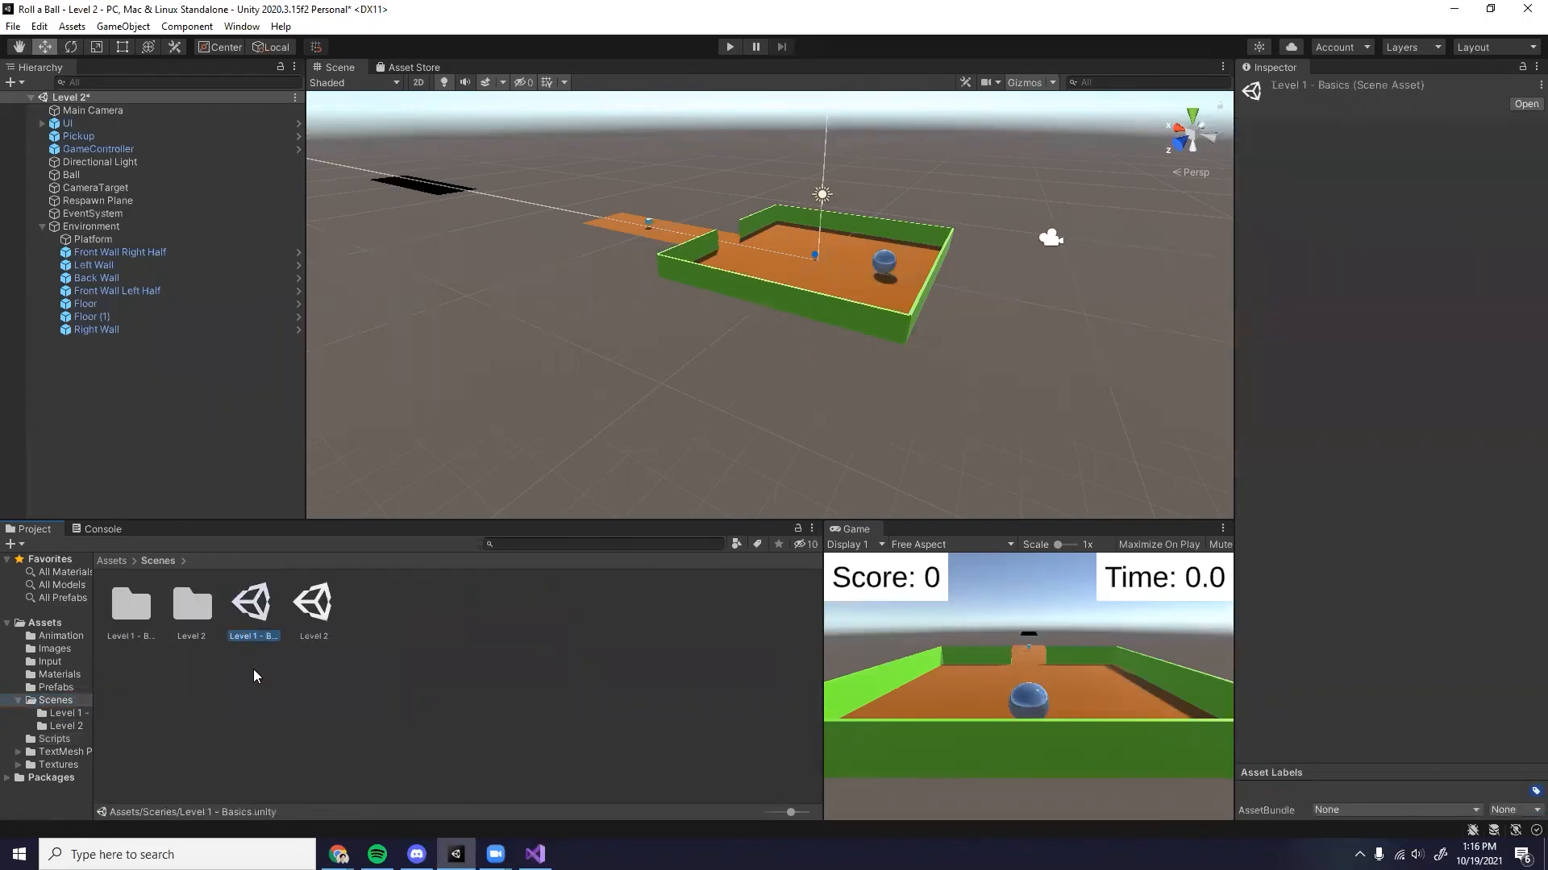
{"action": "left_click", "coordinate": [535, 854]}
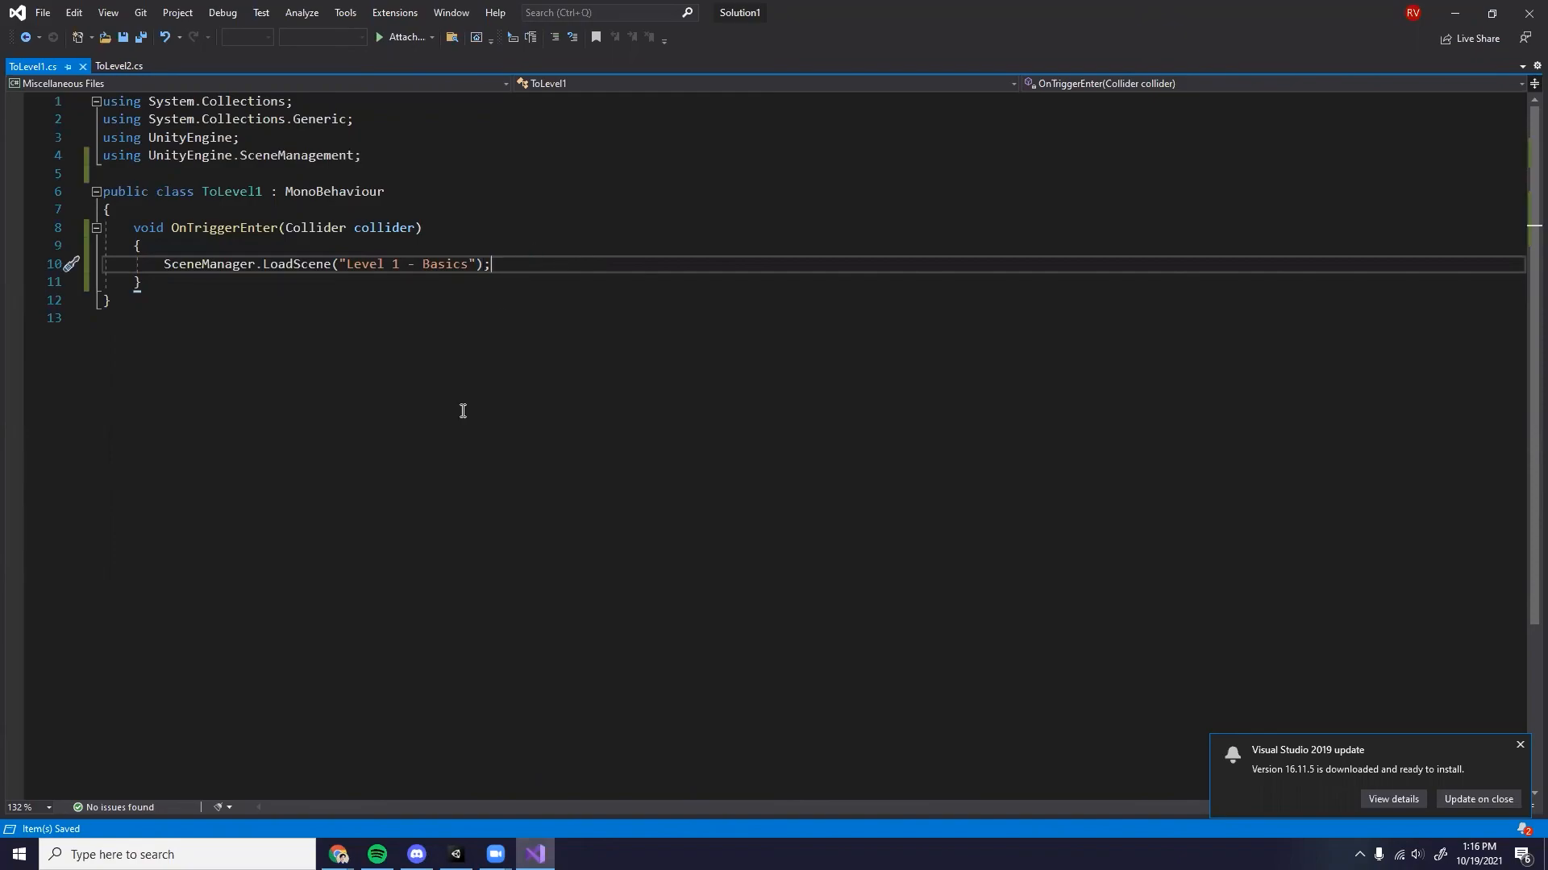
Step: Switch back to Unity and reopen the Level 2 scene, saving its modifications
{"action": "left_click", "coordinate": [456, 853]}
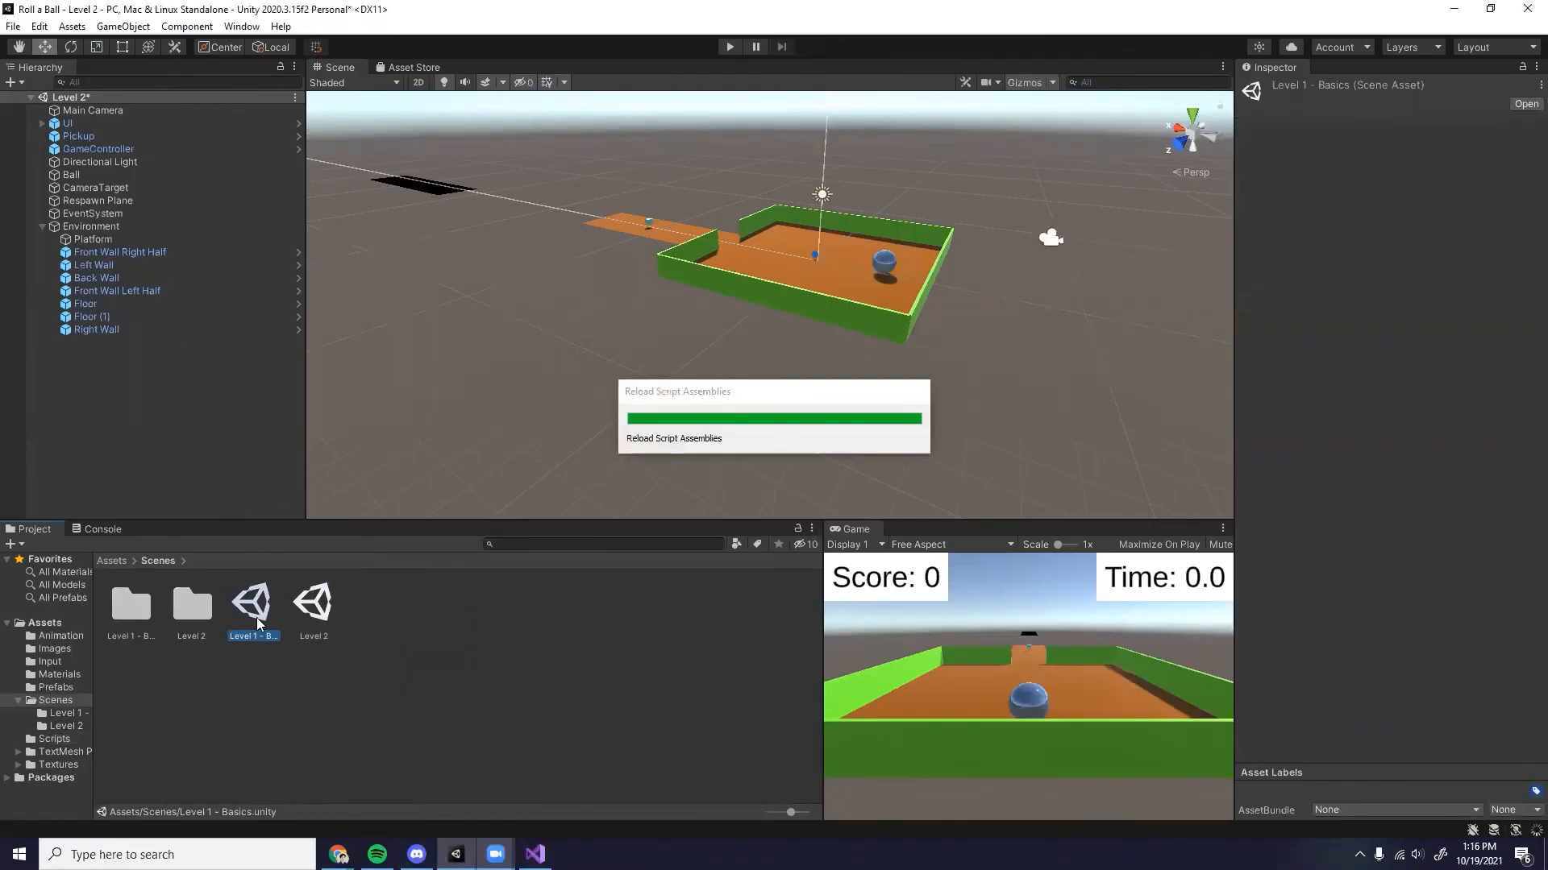
{"action": "left_click", "coordinate": [323, 614]}
{"action": "double_click", "coordinate": [323, 615]}
{"action": "left_click", "coordinate": [778, 460]}
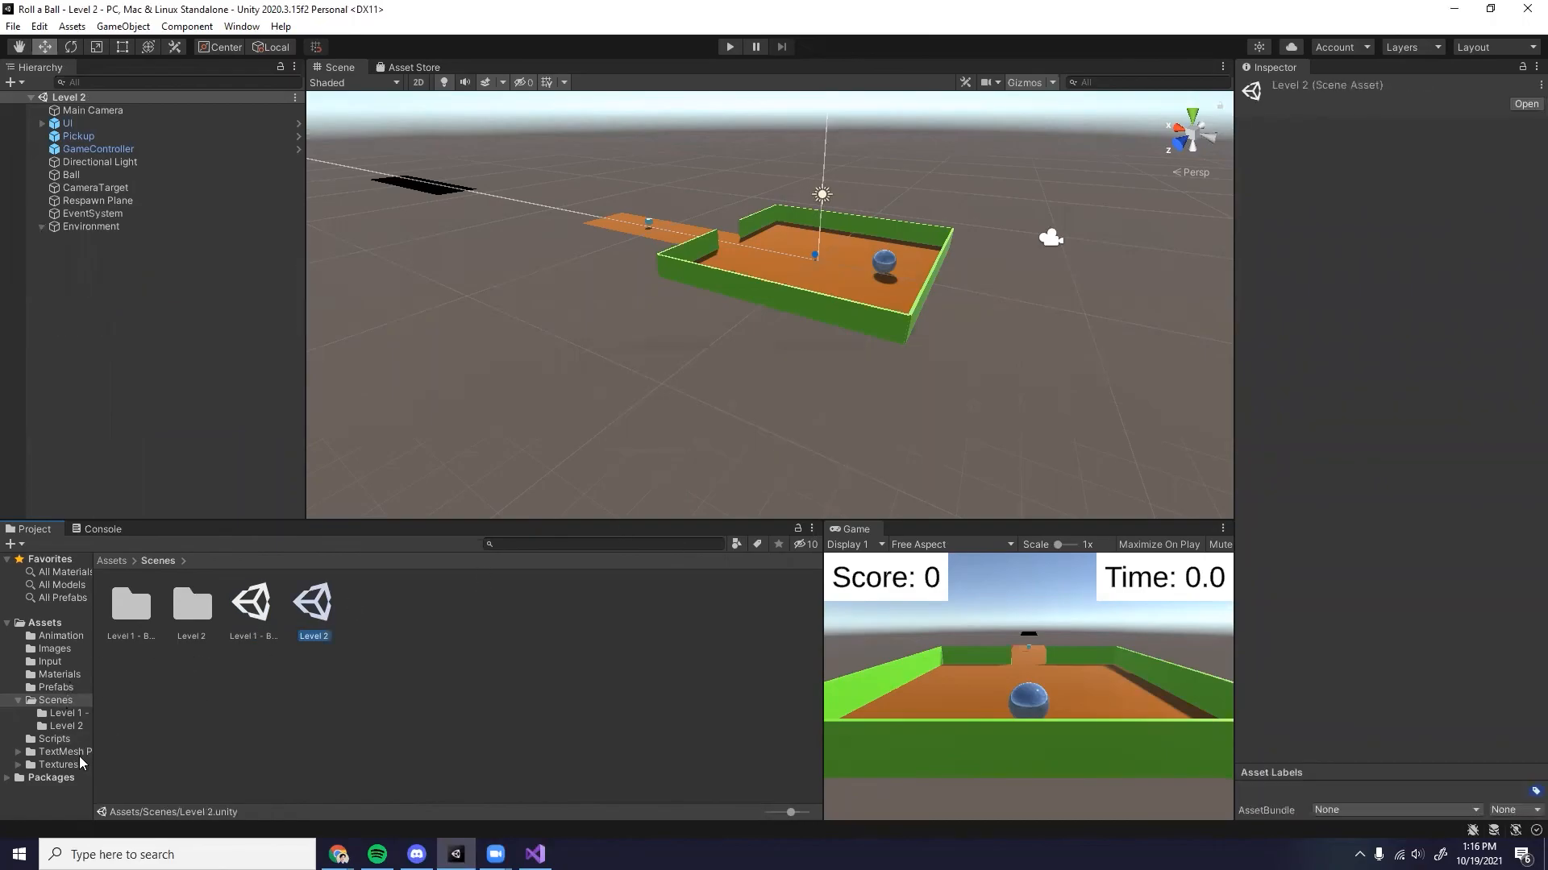
Step: Attach the ToLevel1 script to Level 2's black platform
{"action": "left_click", "coordinate": [74, 739]}
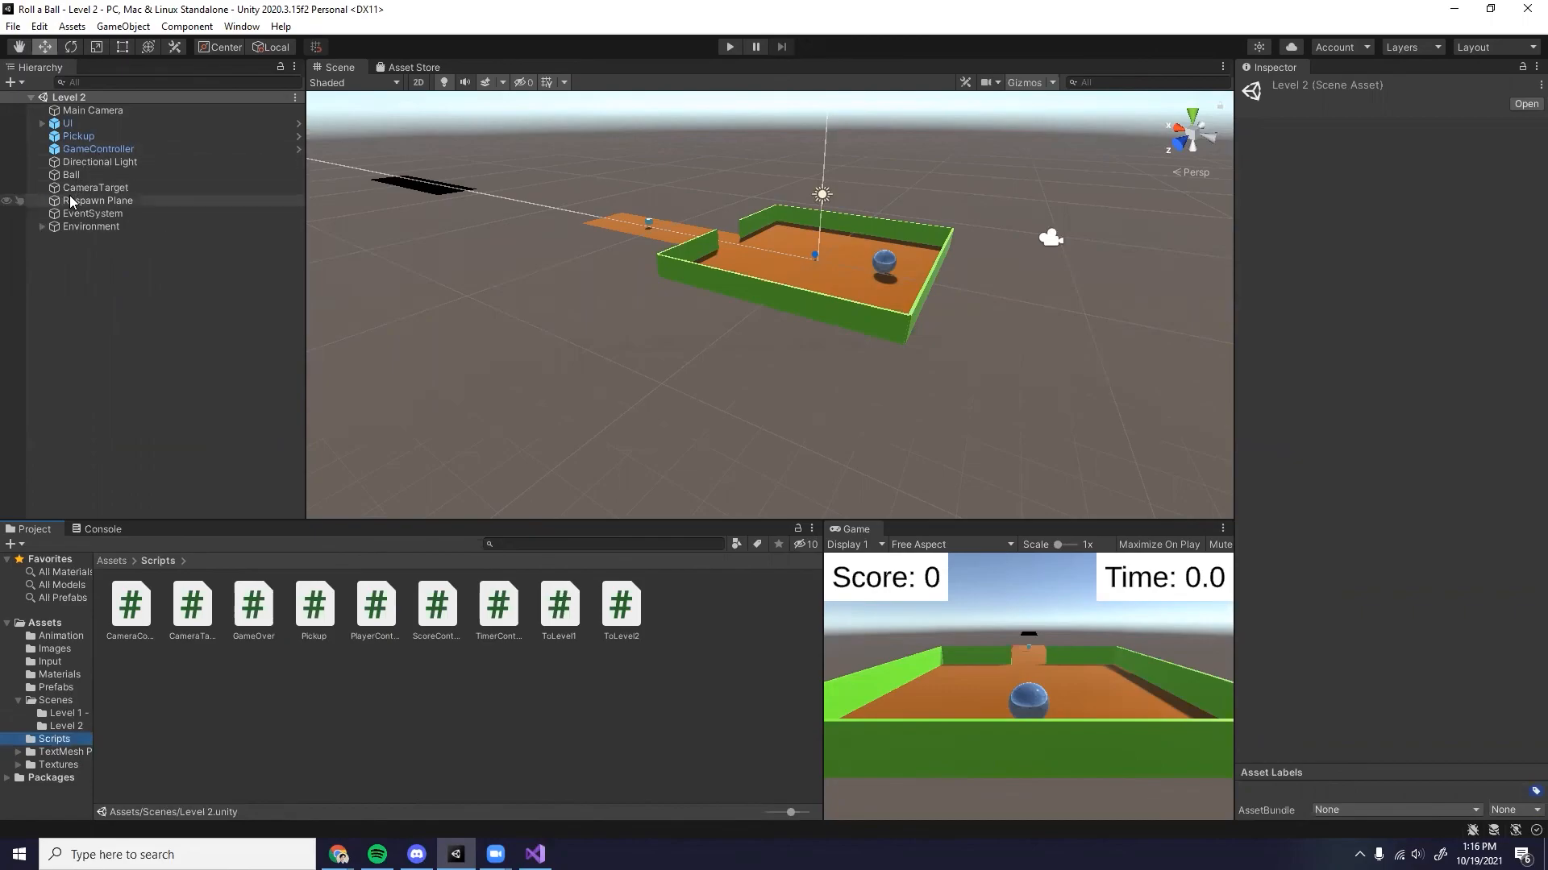
{"action": "left_click", "coordinate": [438, 188]}
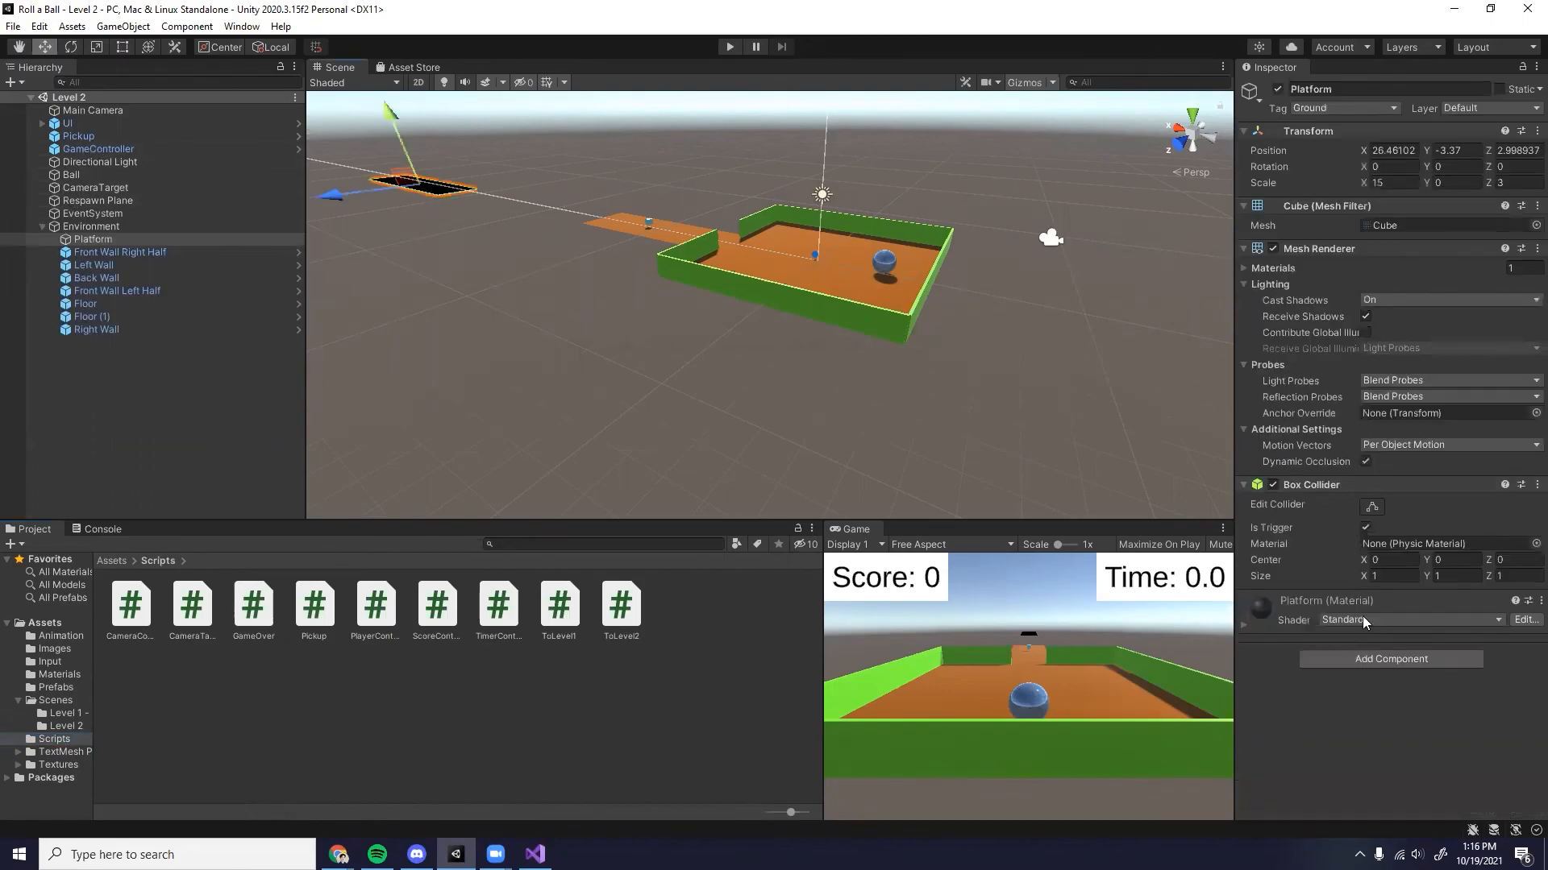
{"action": "left_click_drag", "start_coordinate": [566, 619], "coordinate": [1381, 686]}
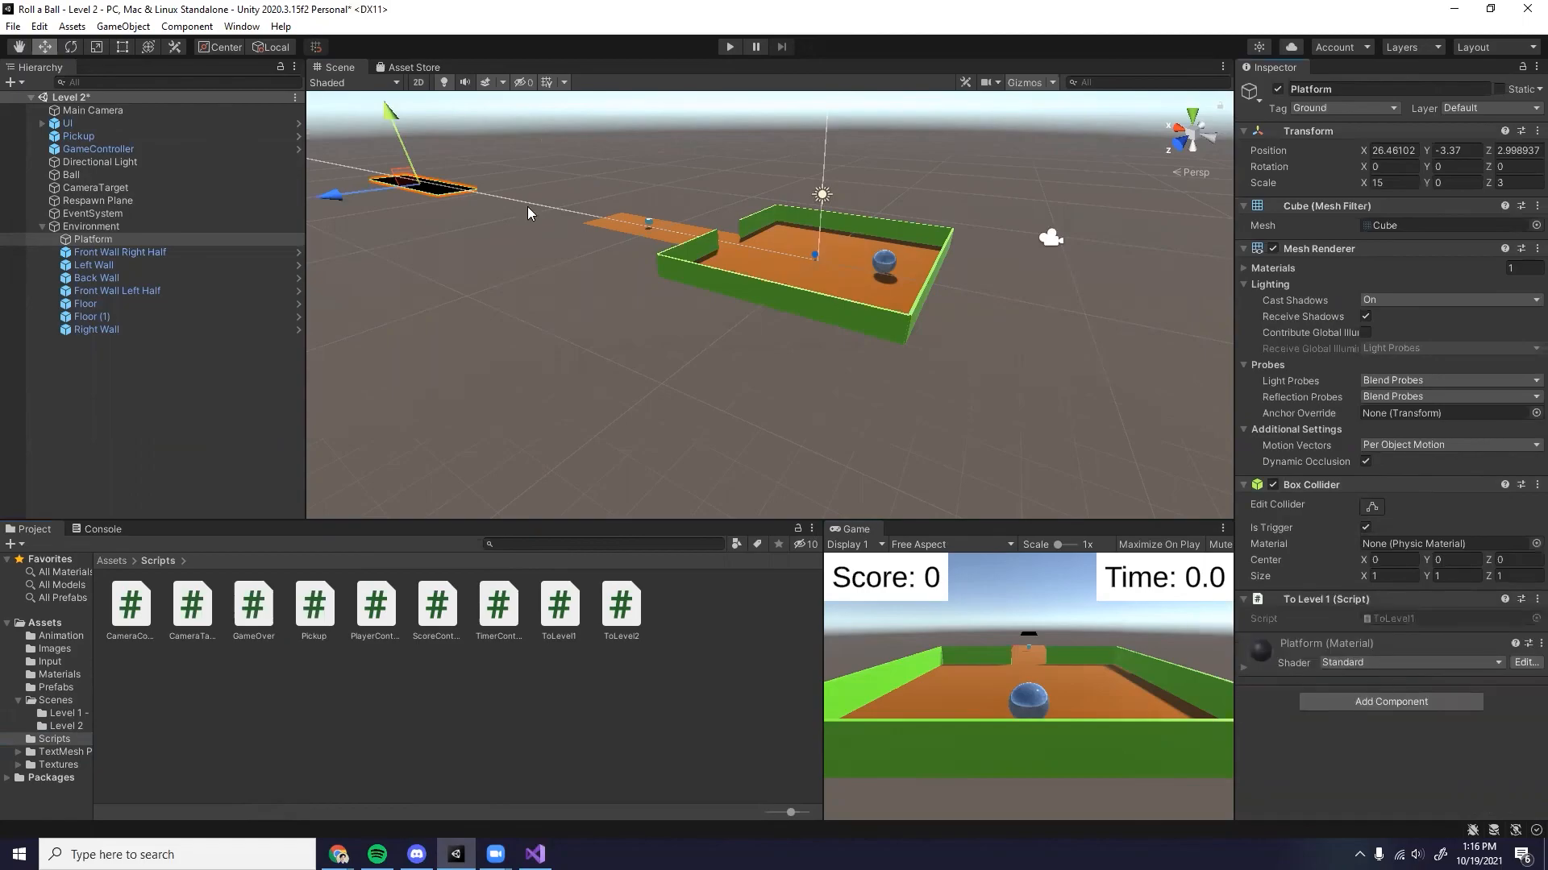
Step: Open the Level 1 - Basics scene from the Scenes folder, saving the changes to Level 2
{"action": "left_click", "coordinate": [81, 725]}
{"action": "left_click", "coordinate": [62, 700]}
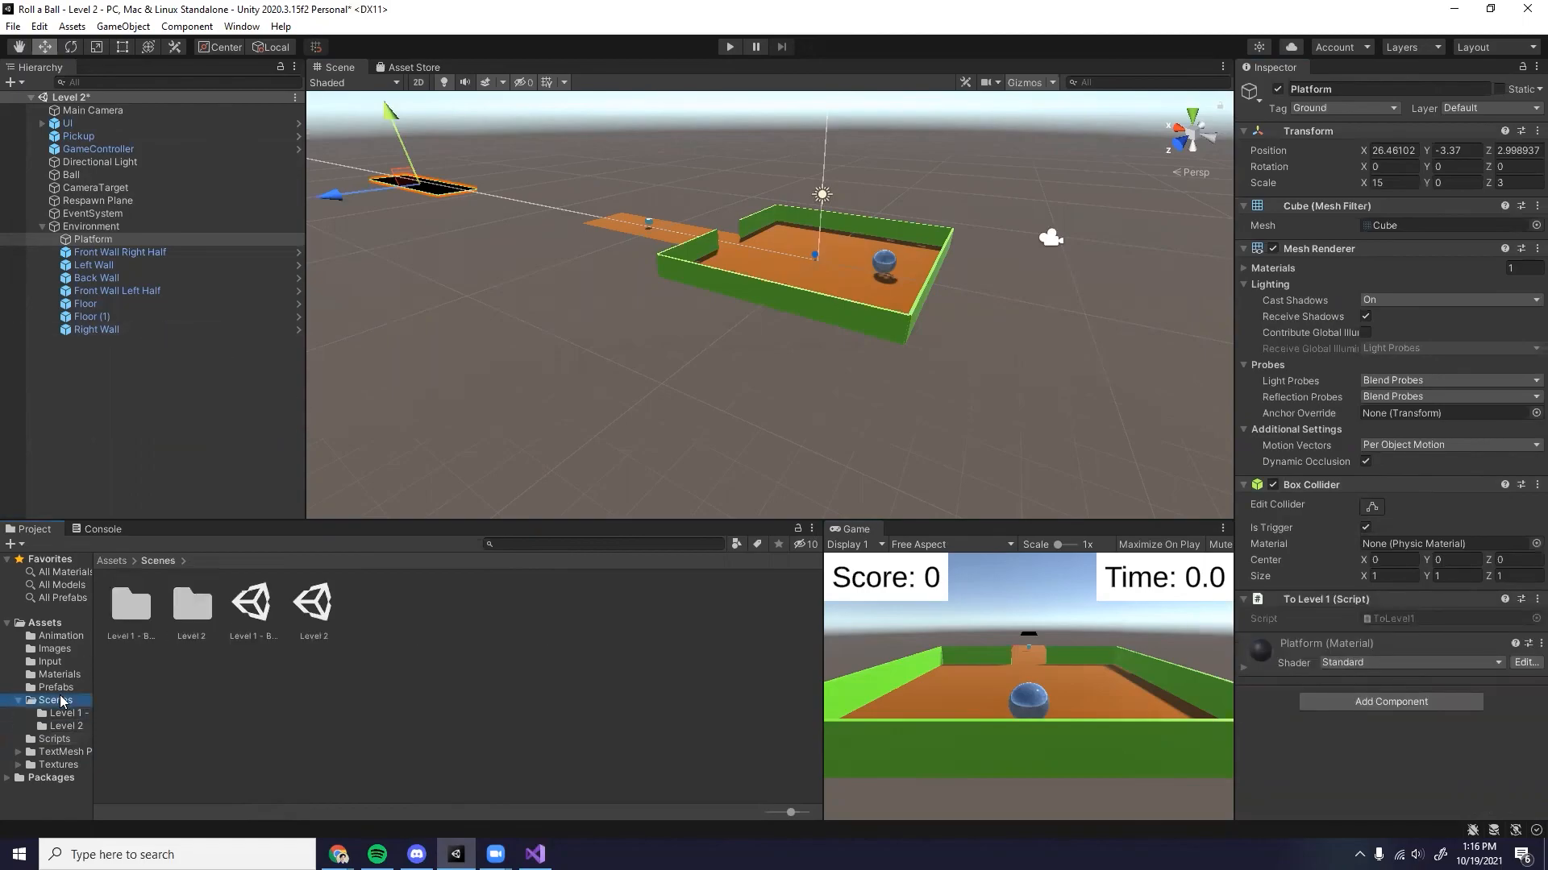
{"action": "double_click", "coordinate": [266, 622]}
{"action": "left_click", "coordinate": [754, 460]}
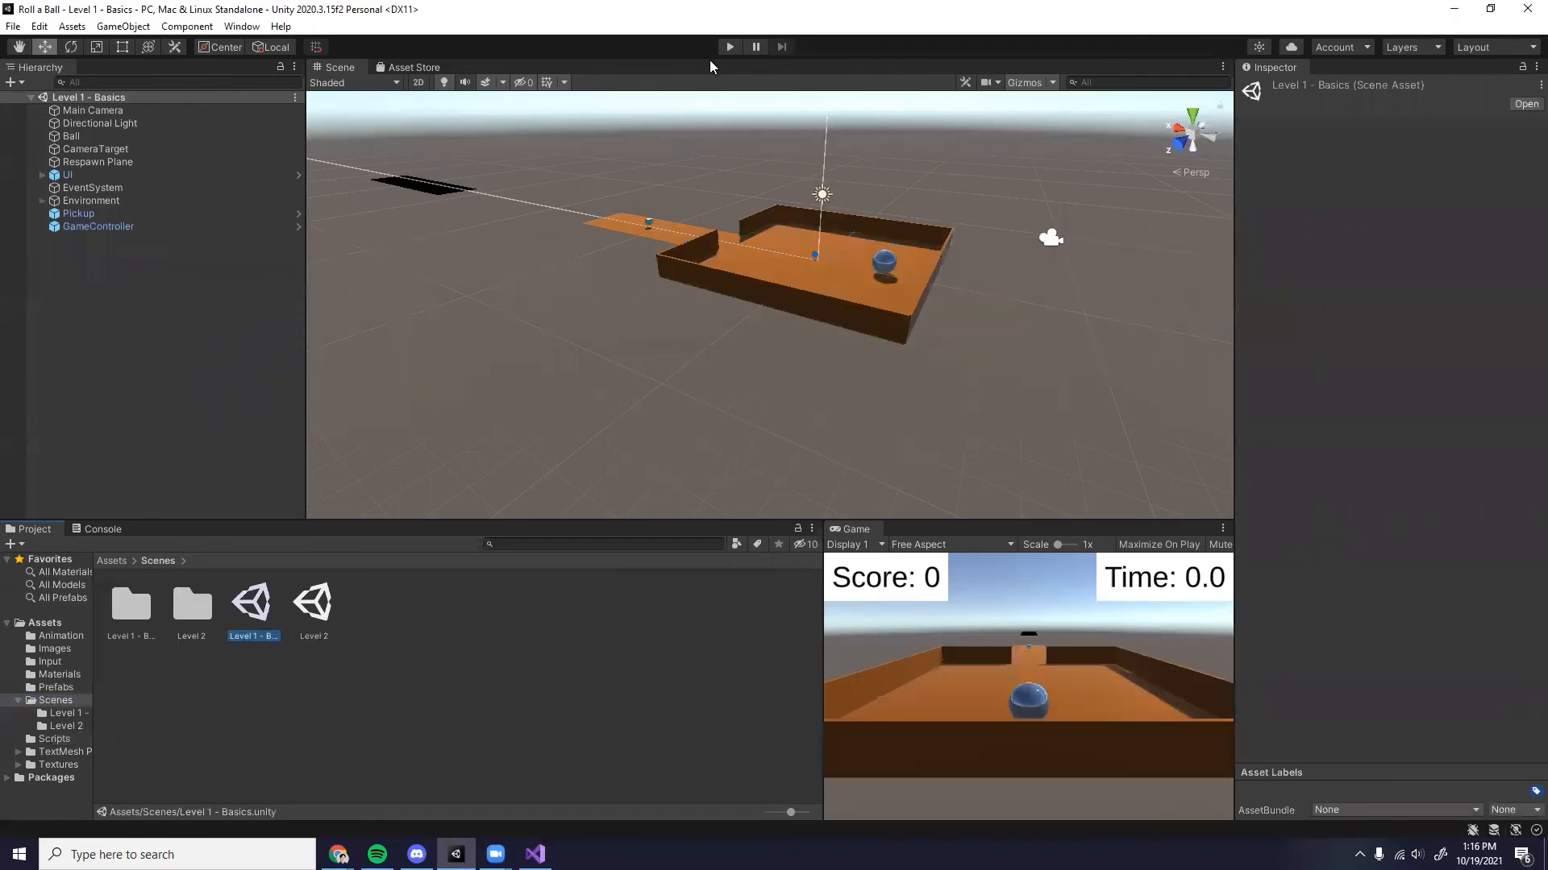
Step: Enter play mode and dock the Game view as a tab alongside the Scene view
{"action": "left_click", "coordinate": [728, 46]}
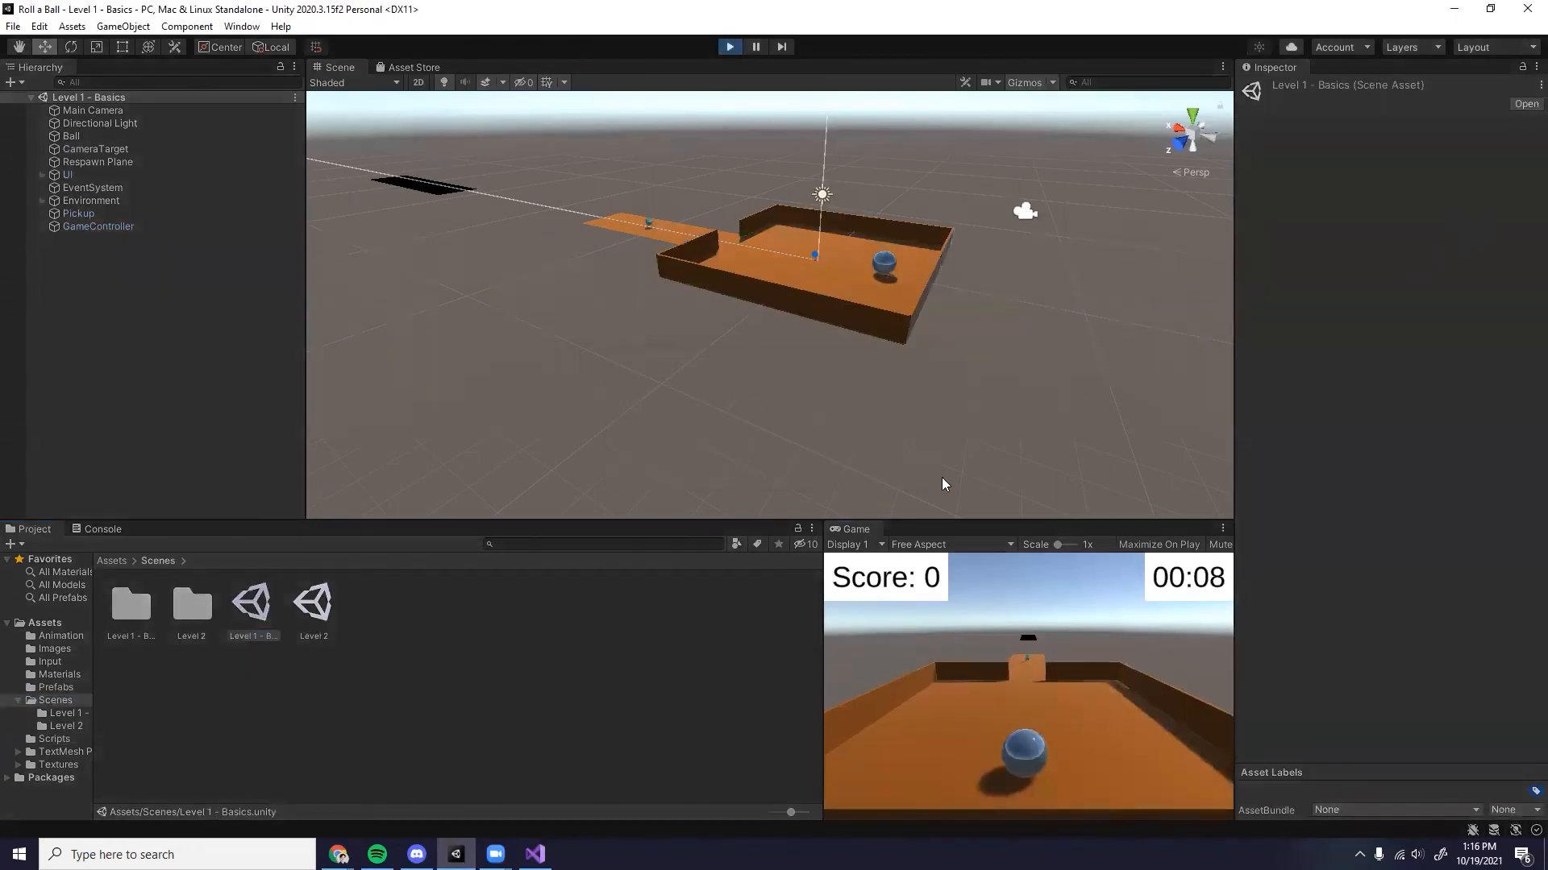
{"action": "left_click_drag", "start_coordinate": [873, 527], "coordinate": [461, 163]}
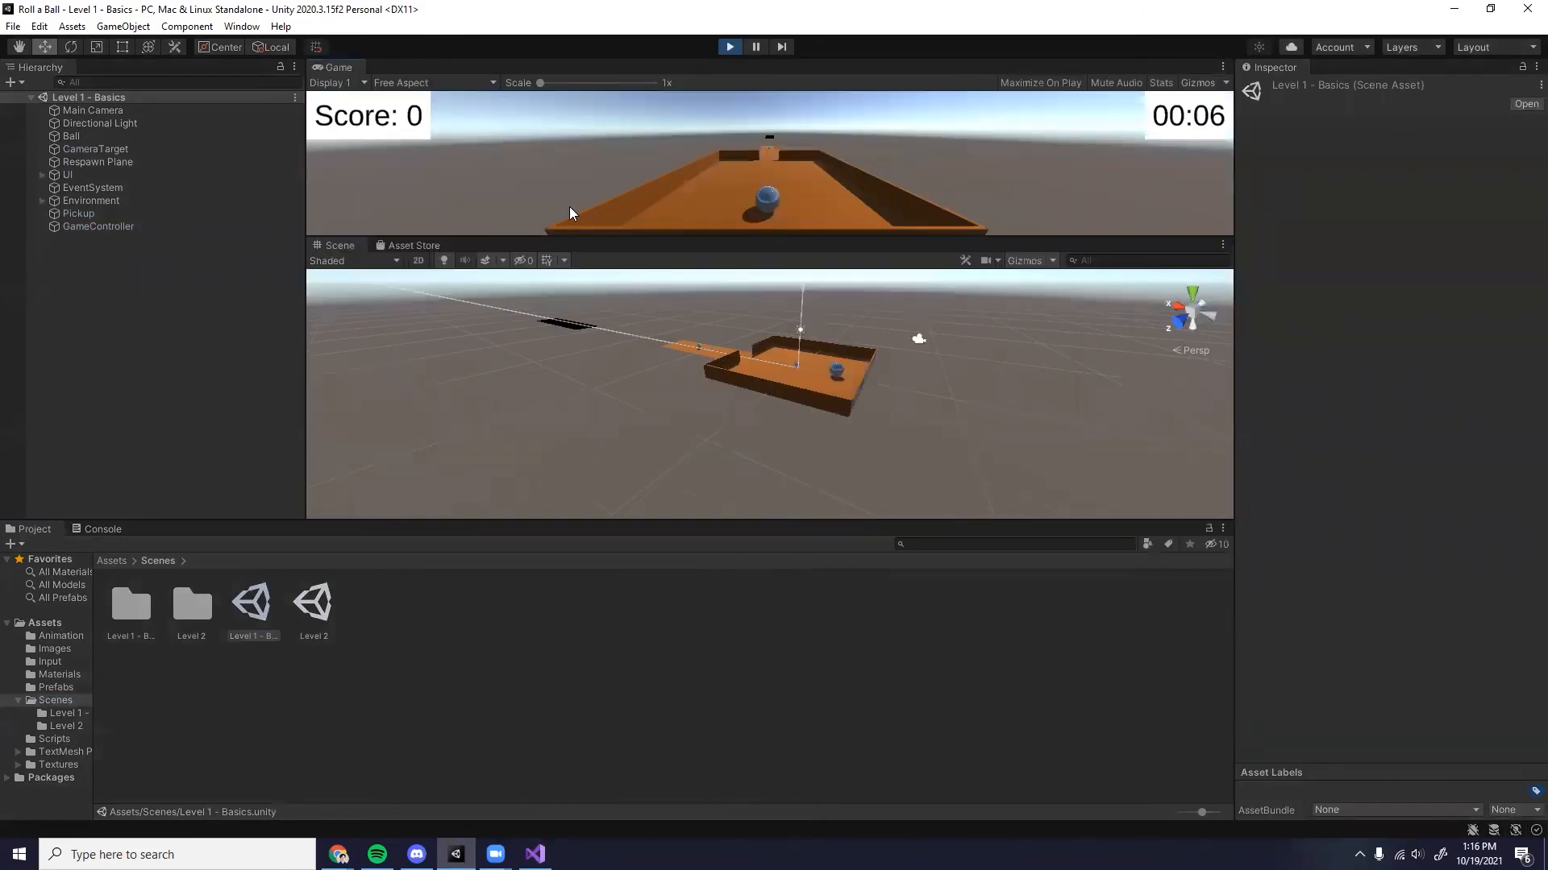
{"action": "left_click_drag", "start_coordinate": [348, 71], "coordinate": [327, 245]}
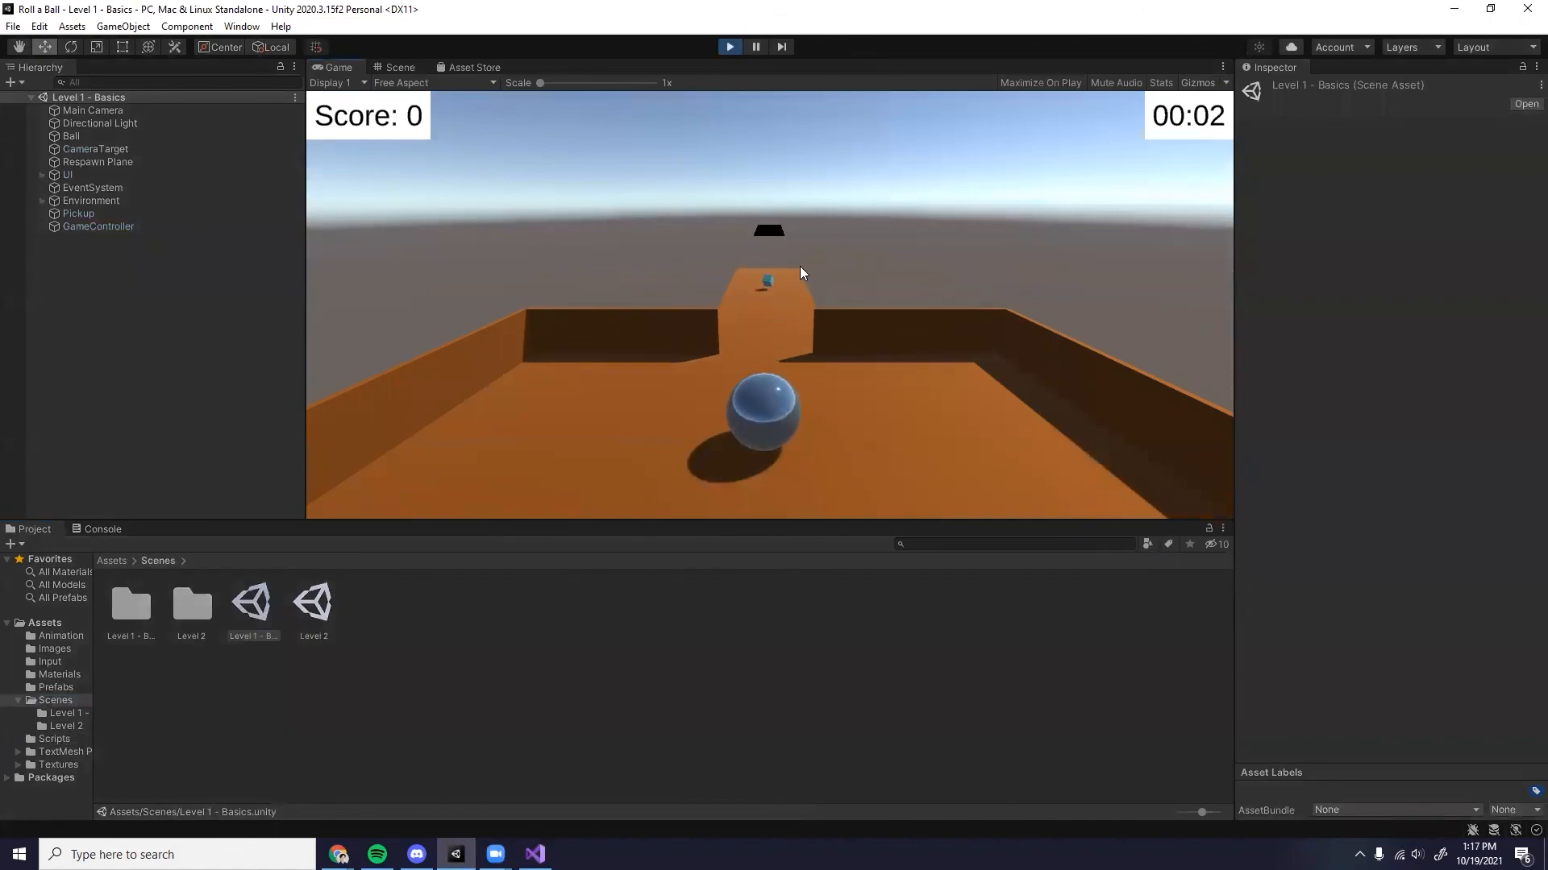
Step: Restart play mode and roll the ball onto Level 1's black platform to load Level 2
{"action": "left_click", "coordinate": [730, 47]}
{"action": "left_click", "coordinate": [729, 47]}
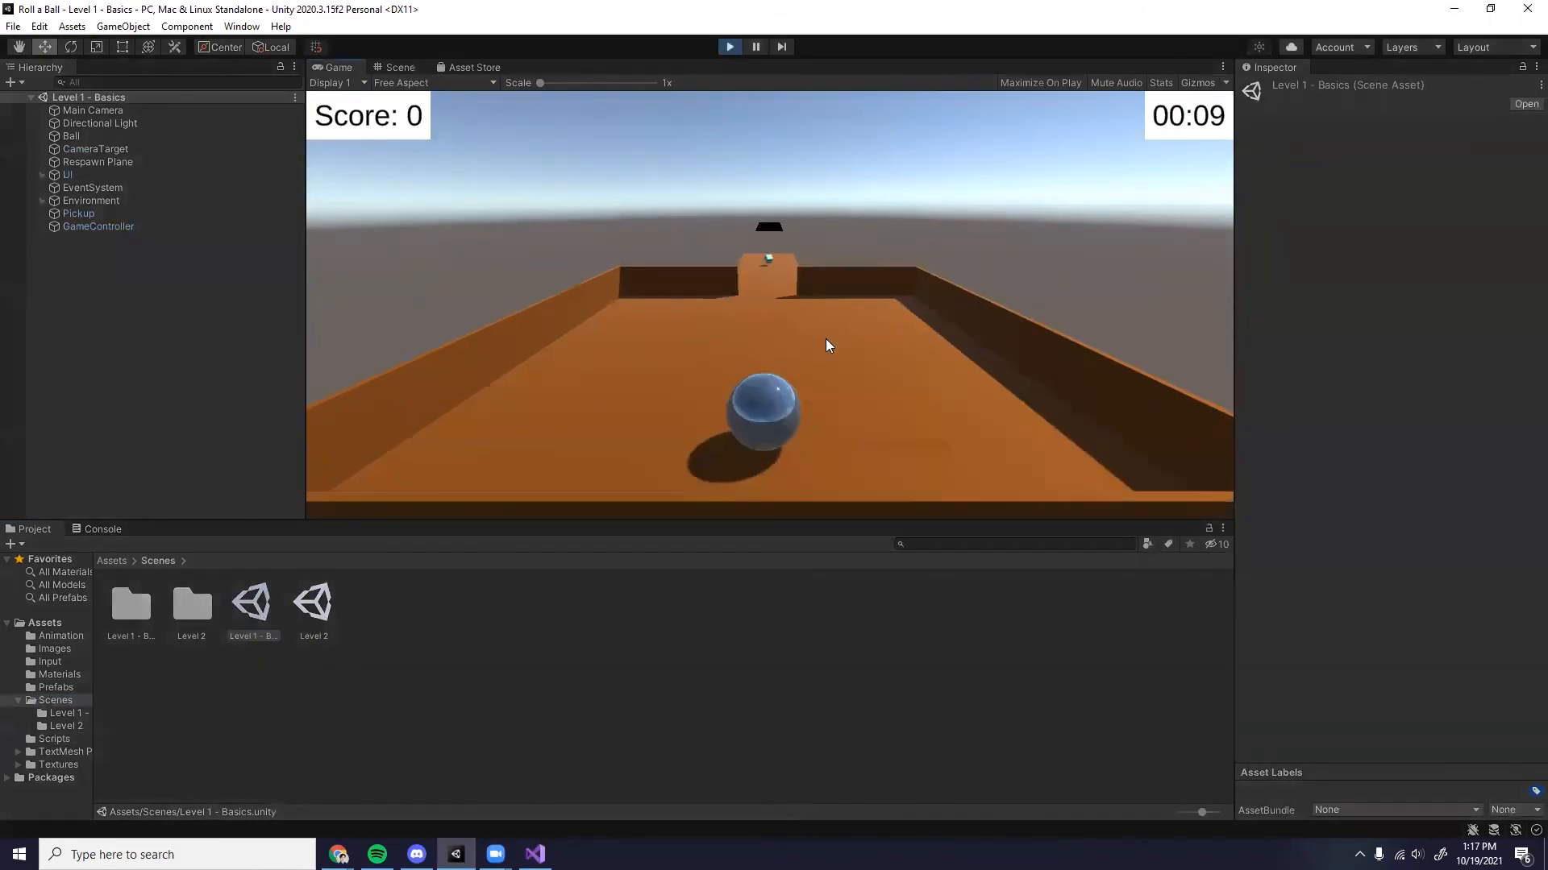
{"action": "key", "text": "w"}
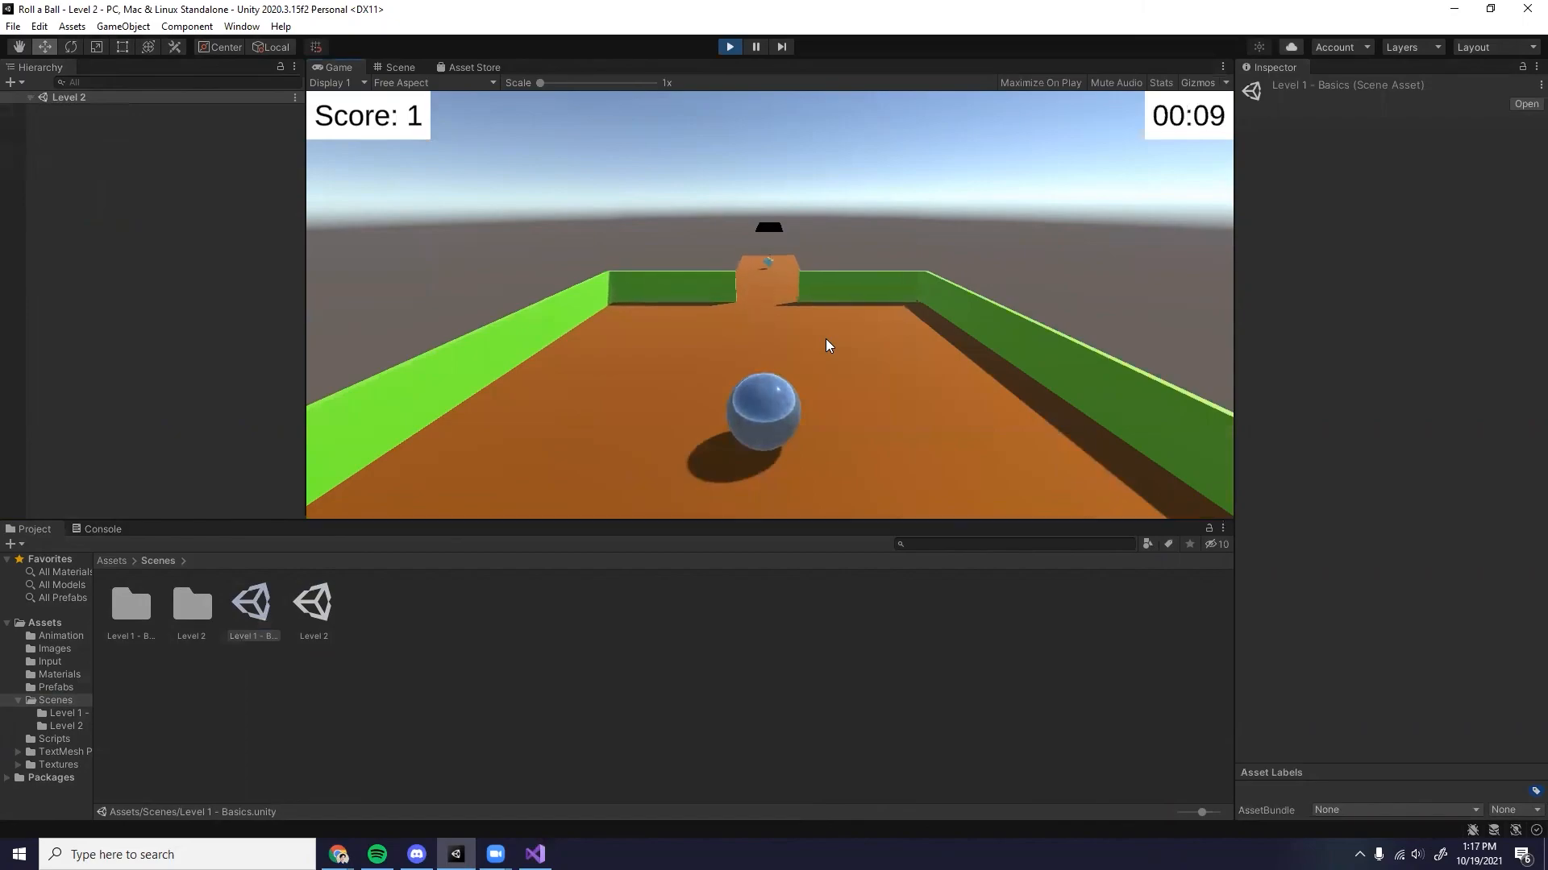
Step: Playtest the level switching by repeatedly rolling the ball over the pickups and onto the black platforms of Level 2 and Level 1
{"action": "key", "text": "space"}
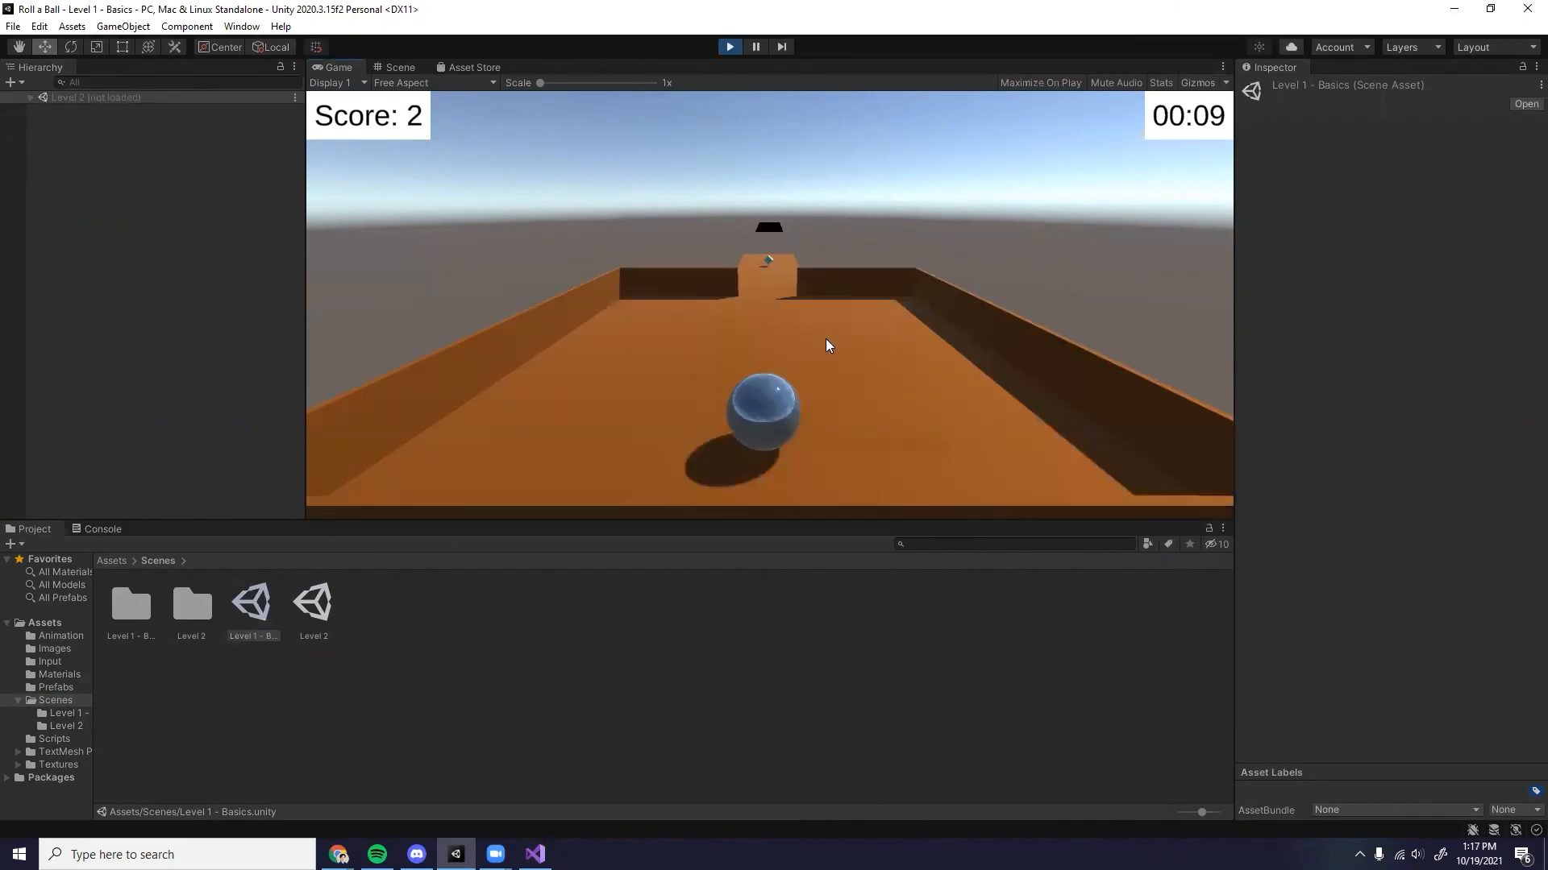
{"action": "key", "text": "w"}
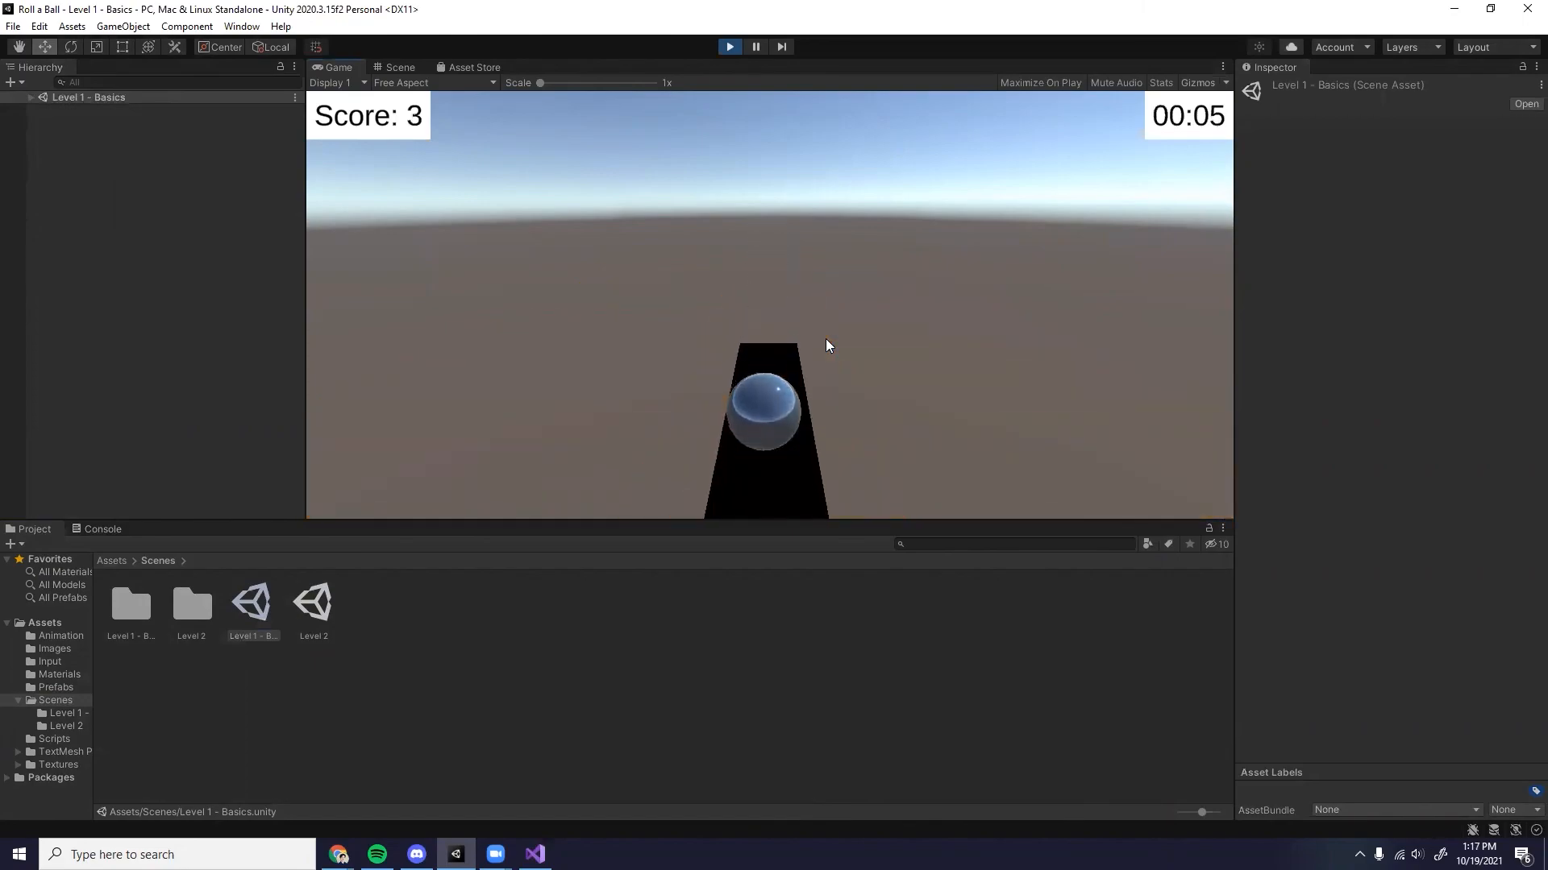
{"action": "key", "text": "w"}
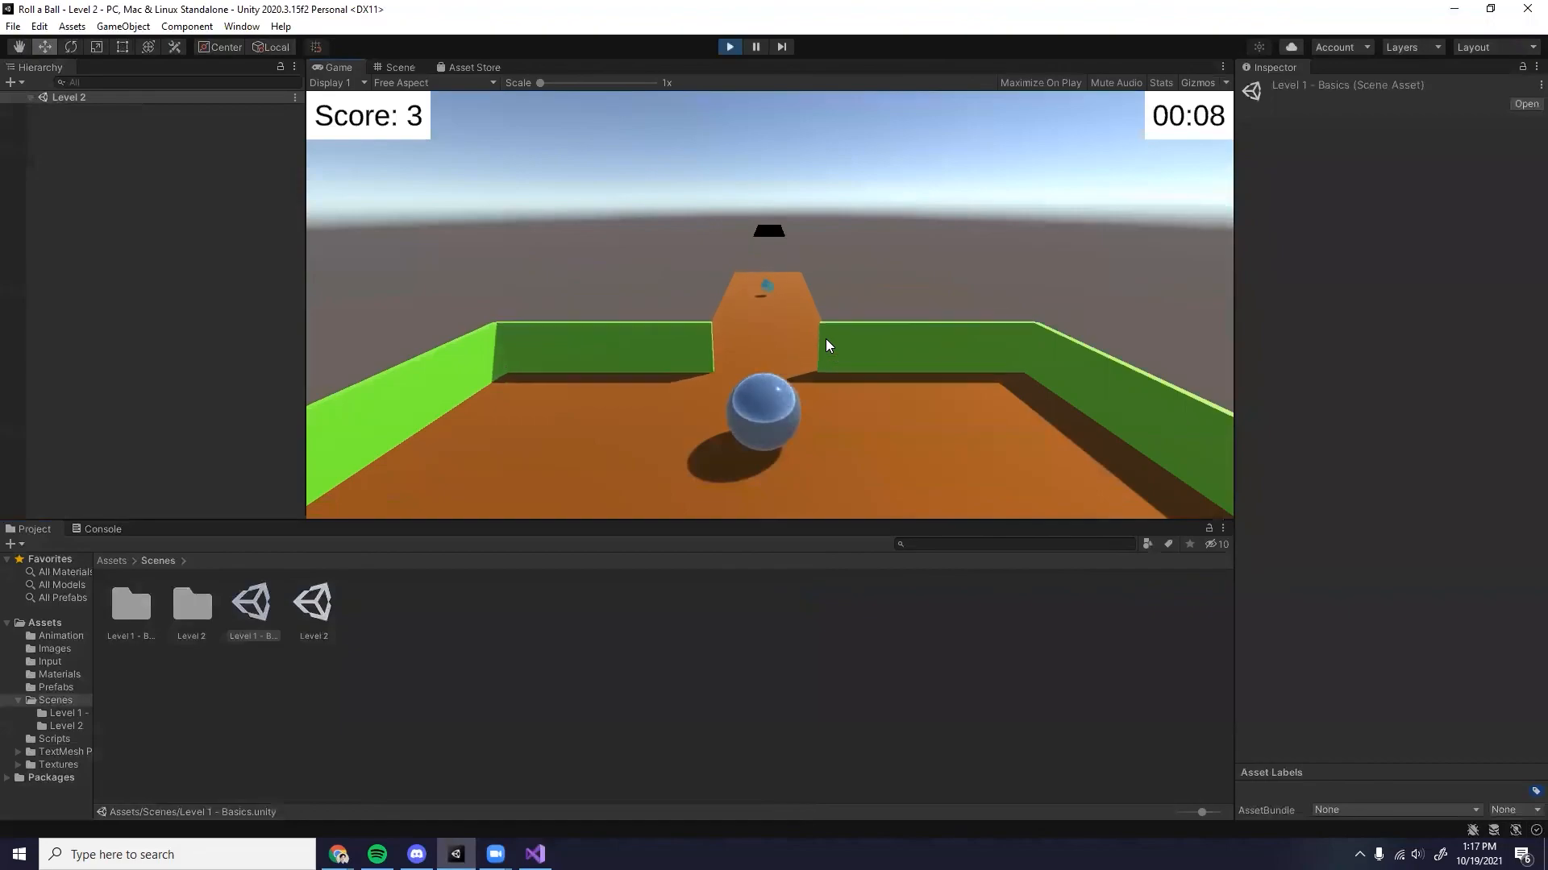
{"action": "key", "text": "w"}
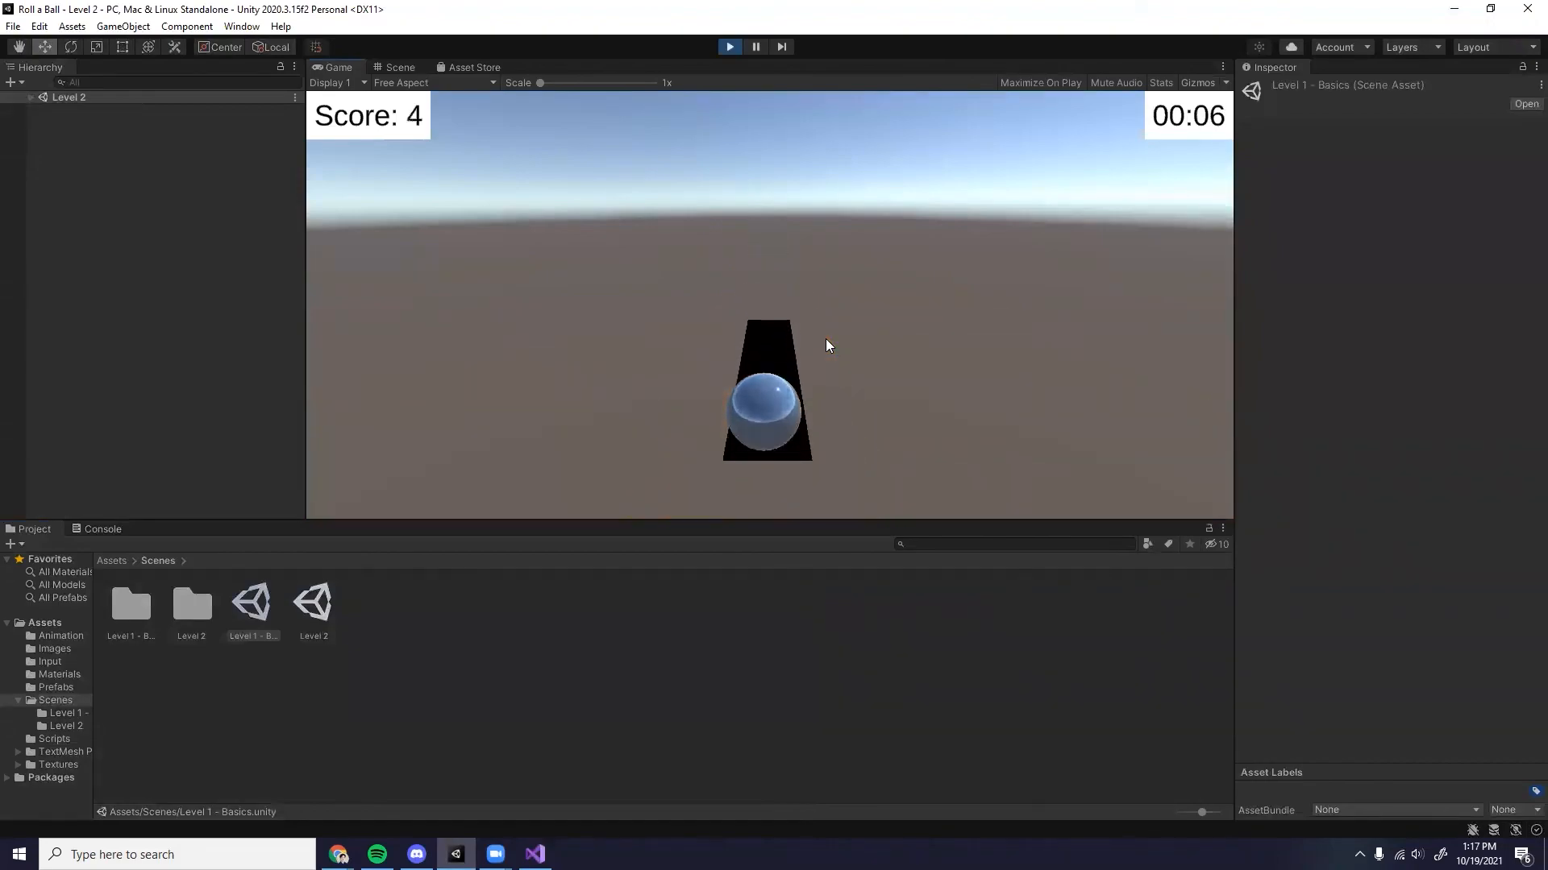
{"action": "key", "text": "w"}
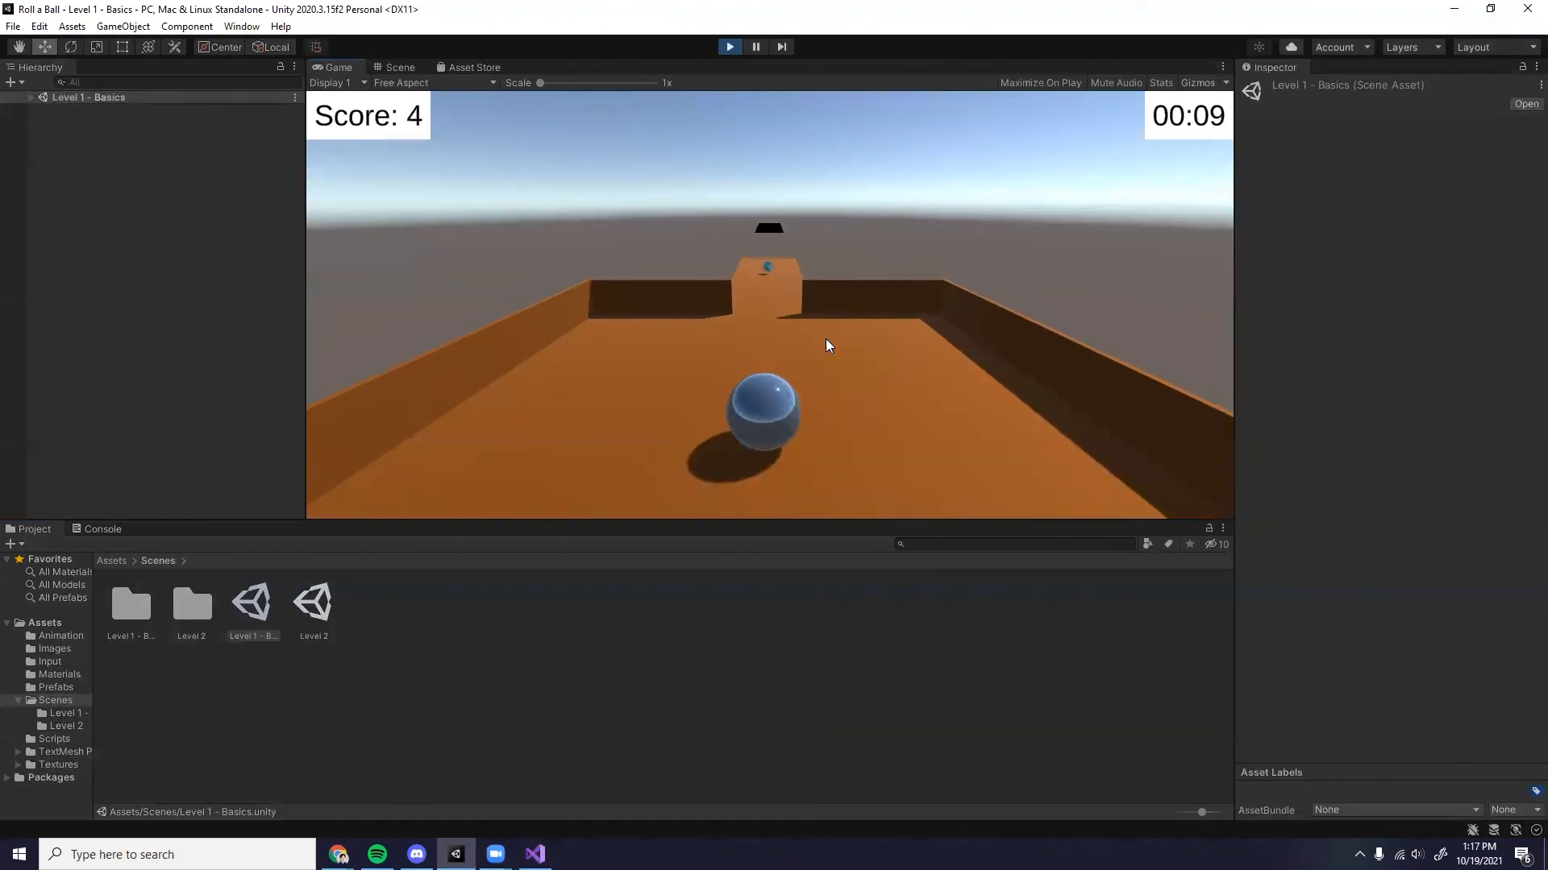
{"action": "key", "text": "w"}
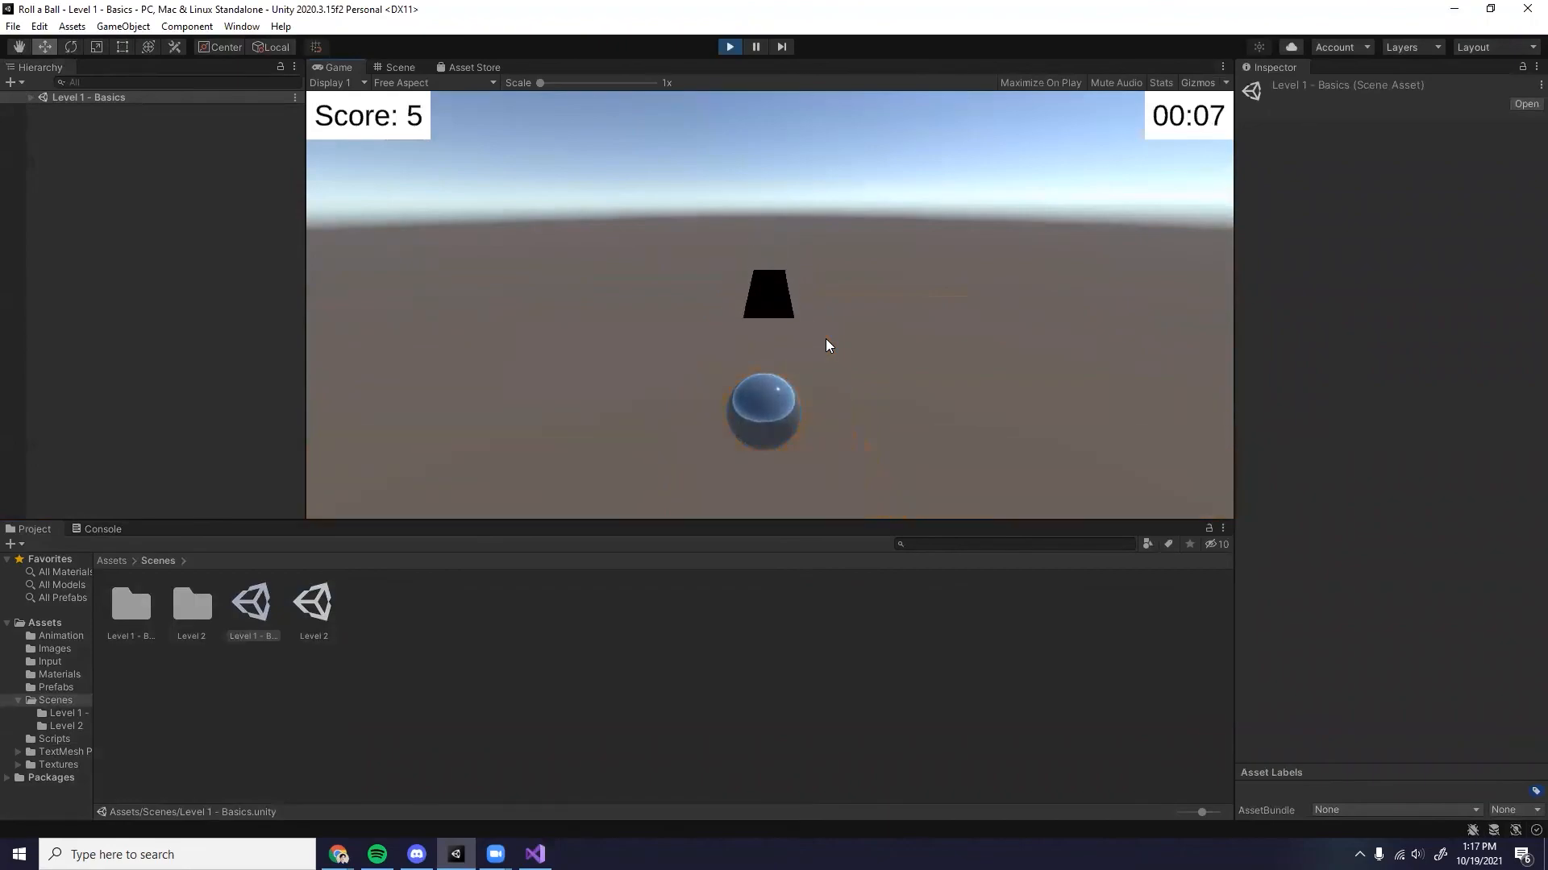
{"action": "key", "text": "w"}
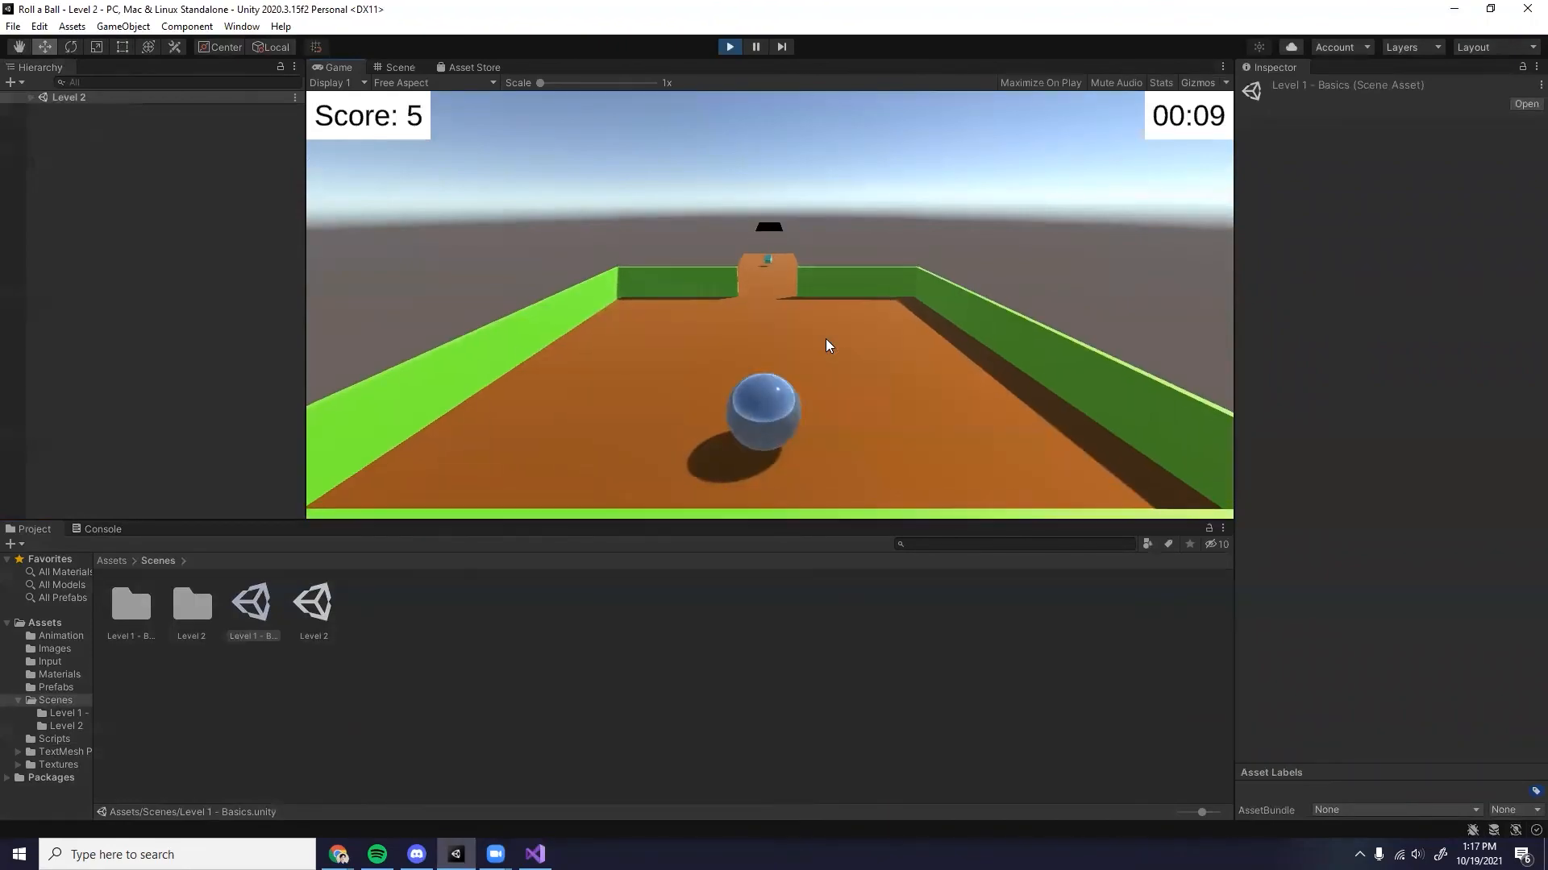
{"action": "key", "text": "w"}
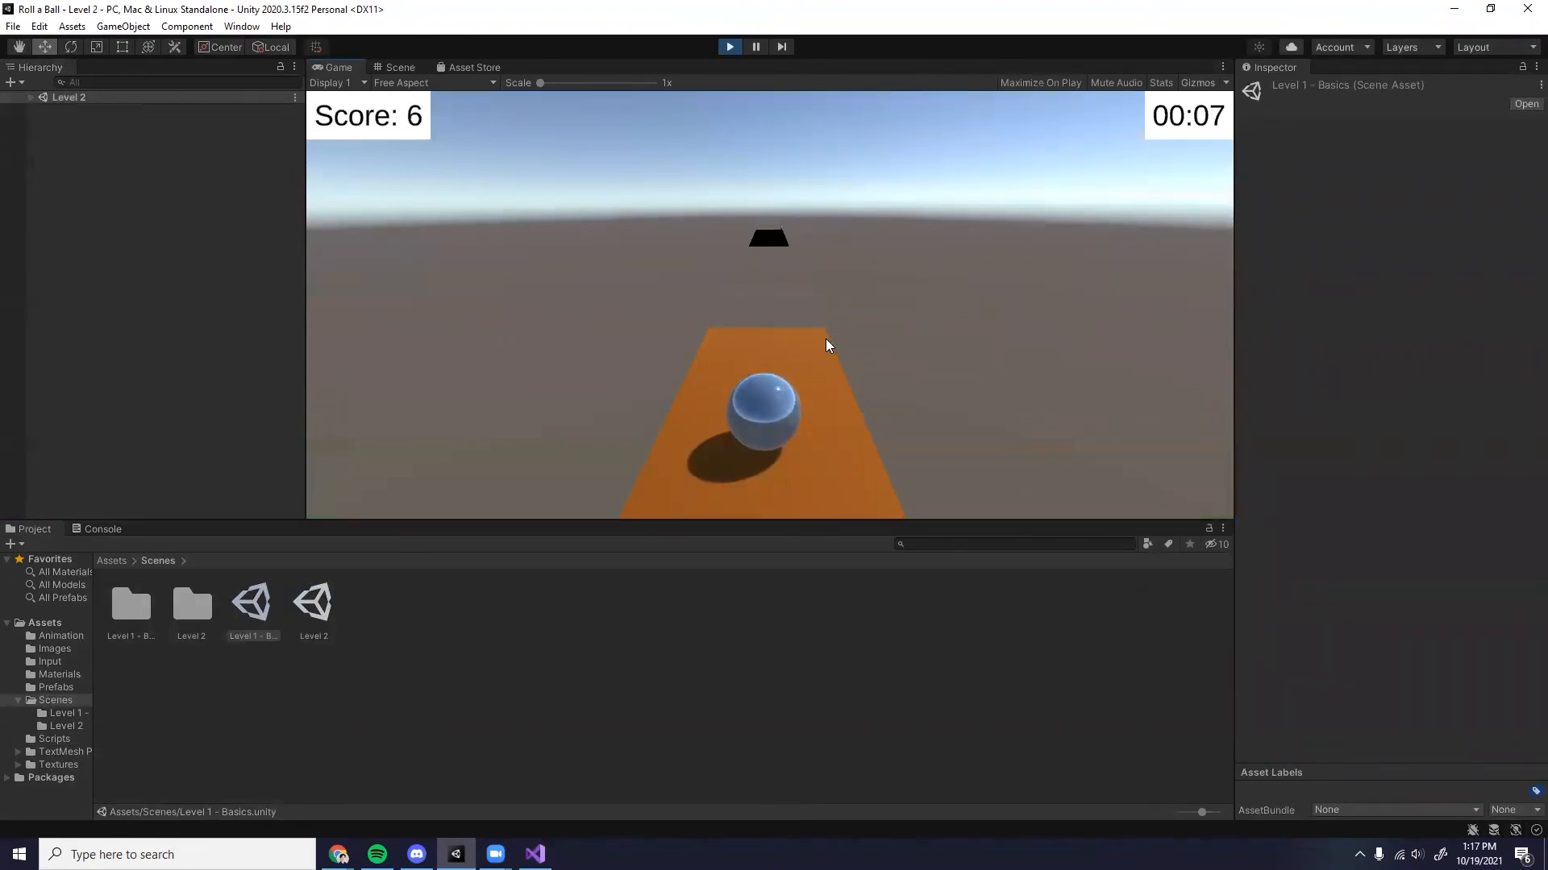
{"action": "key", "text": "w"}
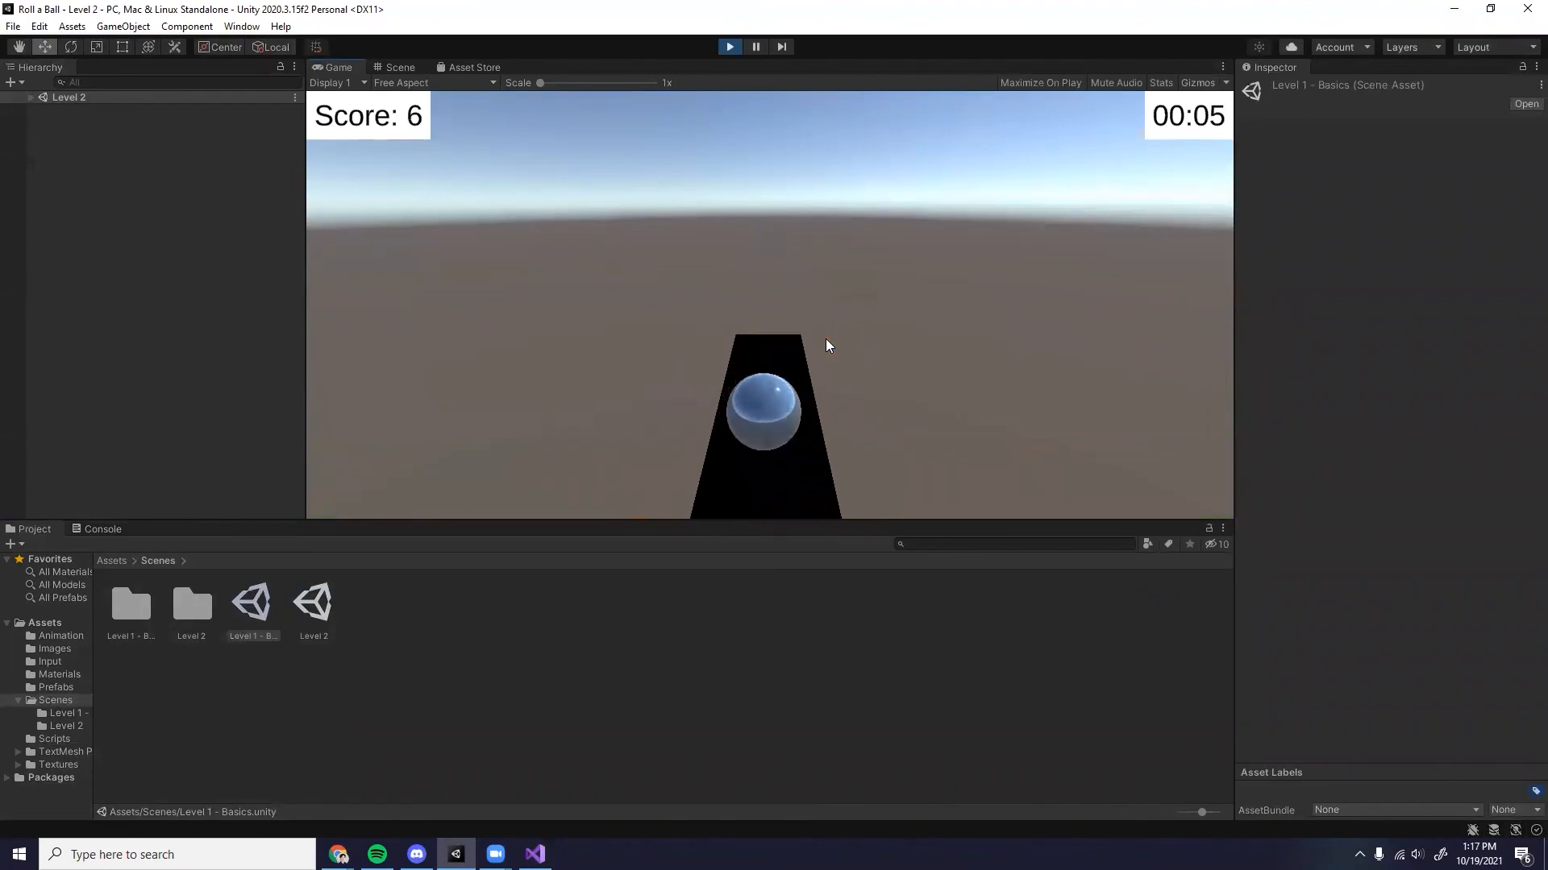
{"action": "key", "text": "w"}
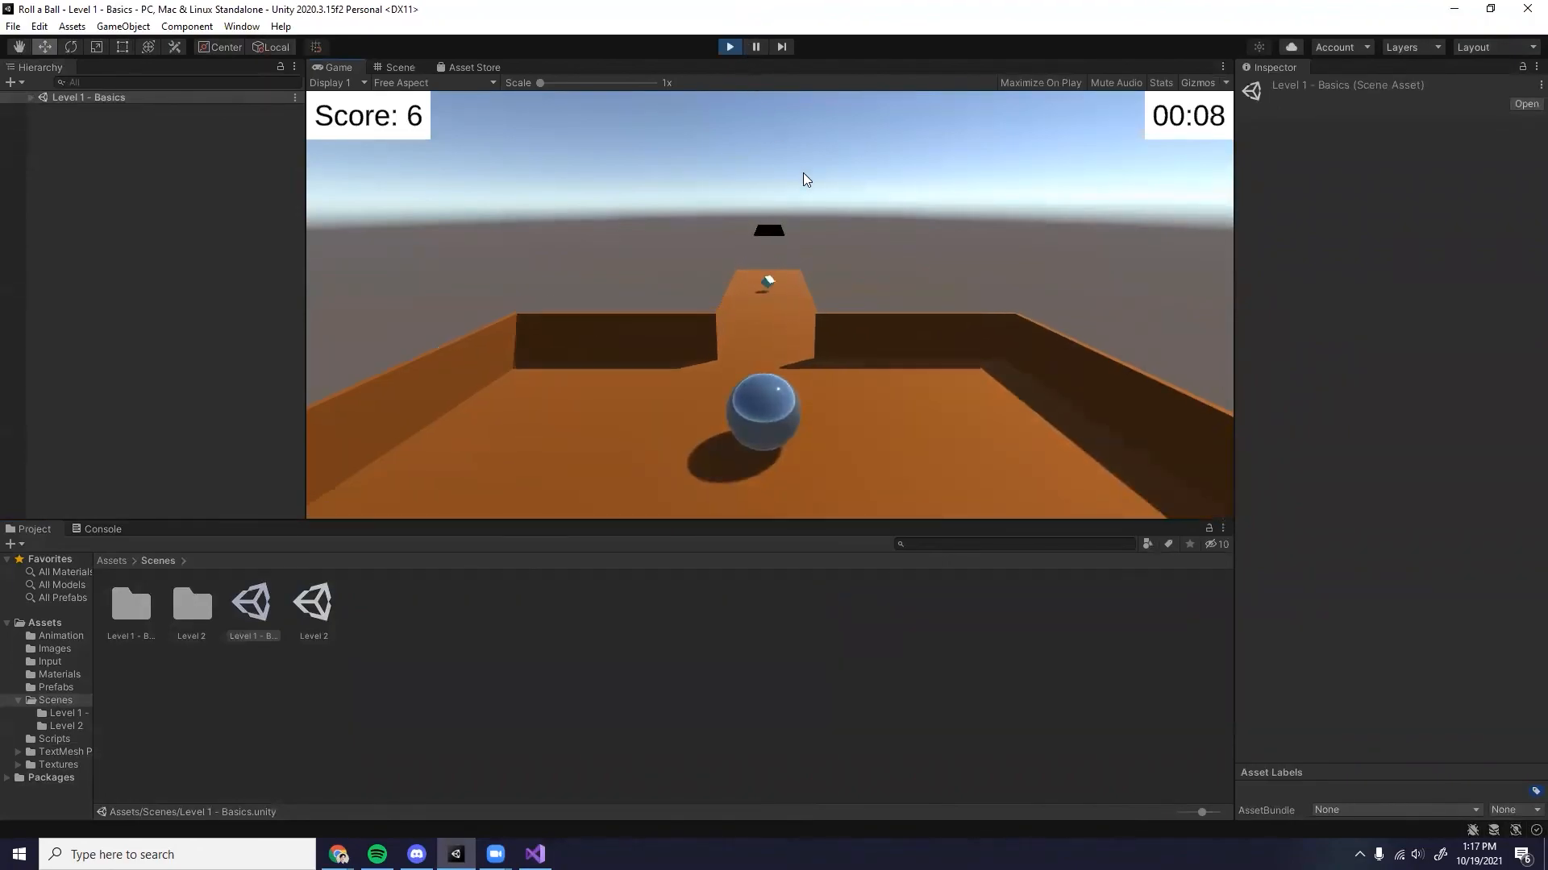
{"action": "key", "text": "w"}
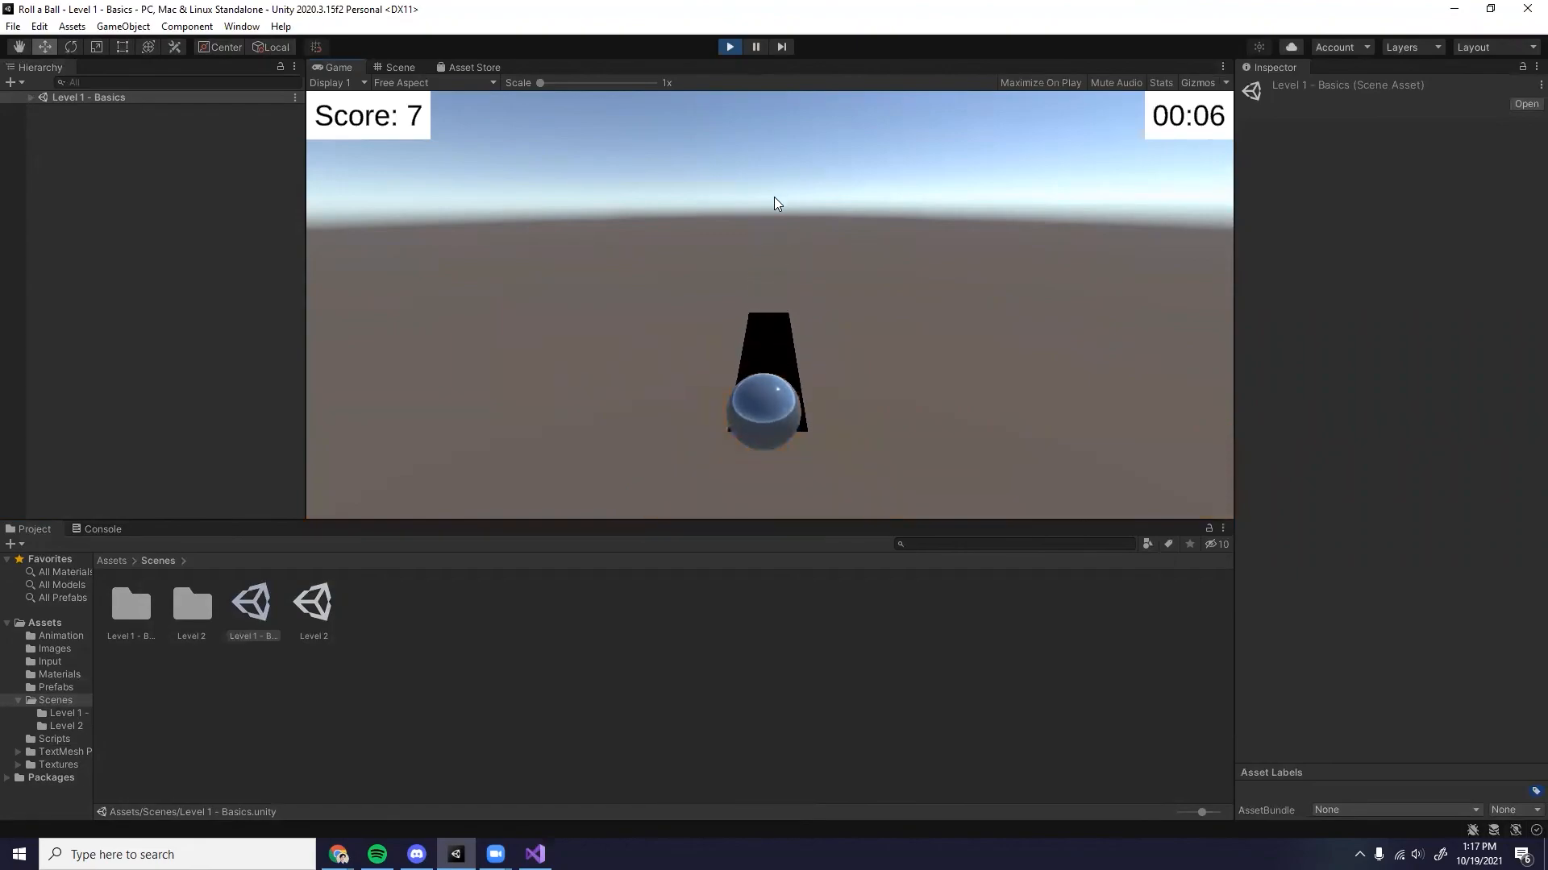
{"action": "key", "text": "w"}
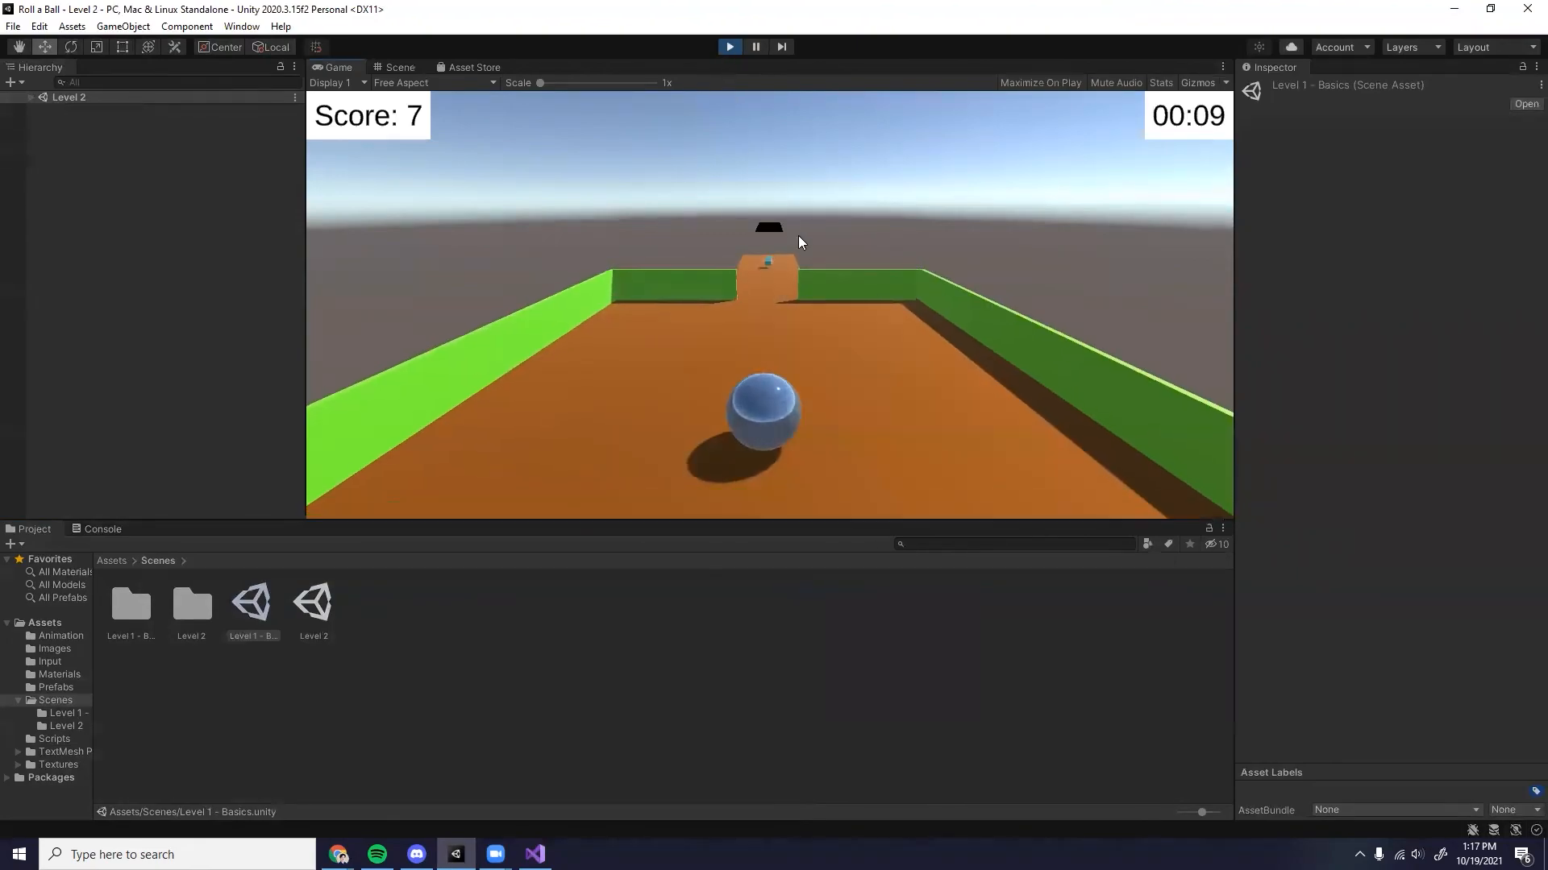
{"action": "key", "text": "w"}
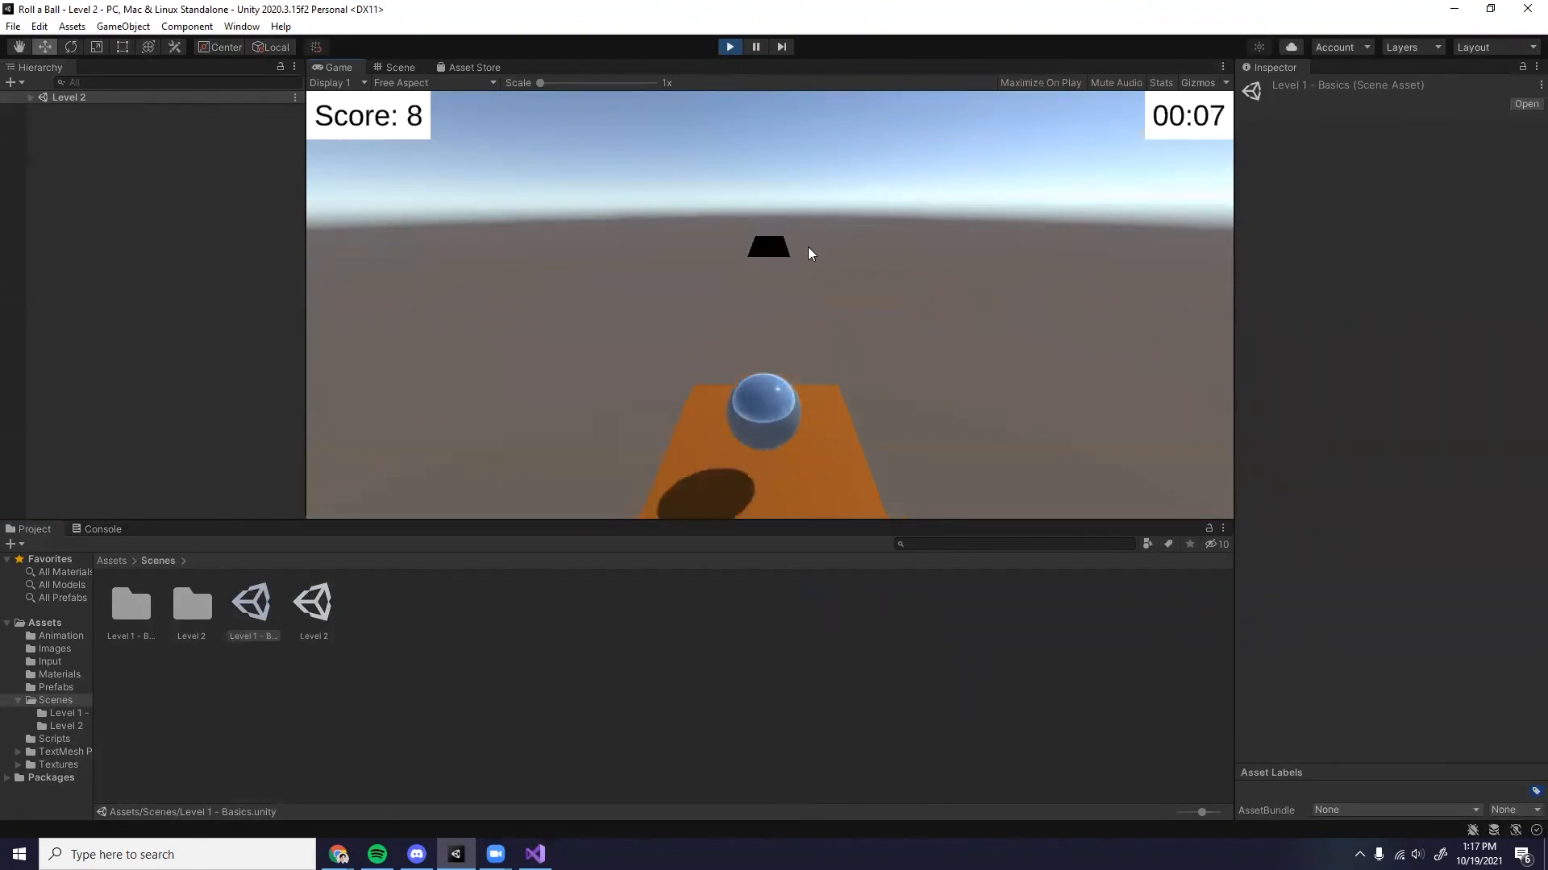
{"action": "key", "text": "w"}
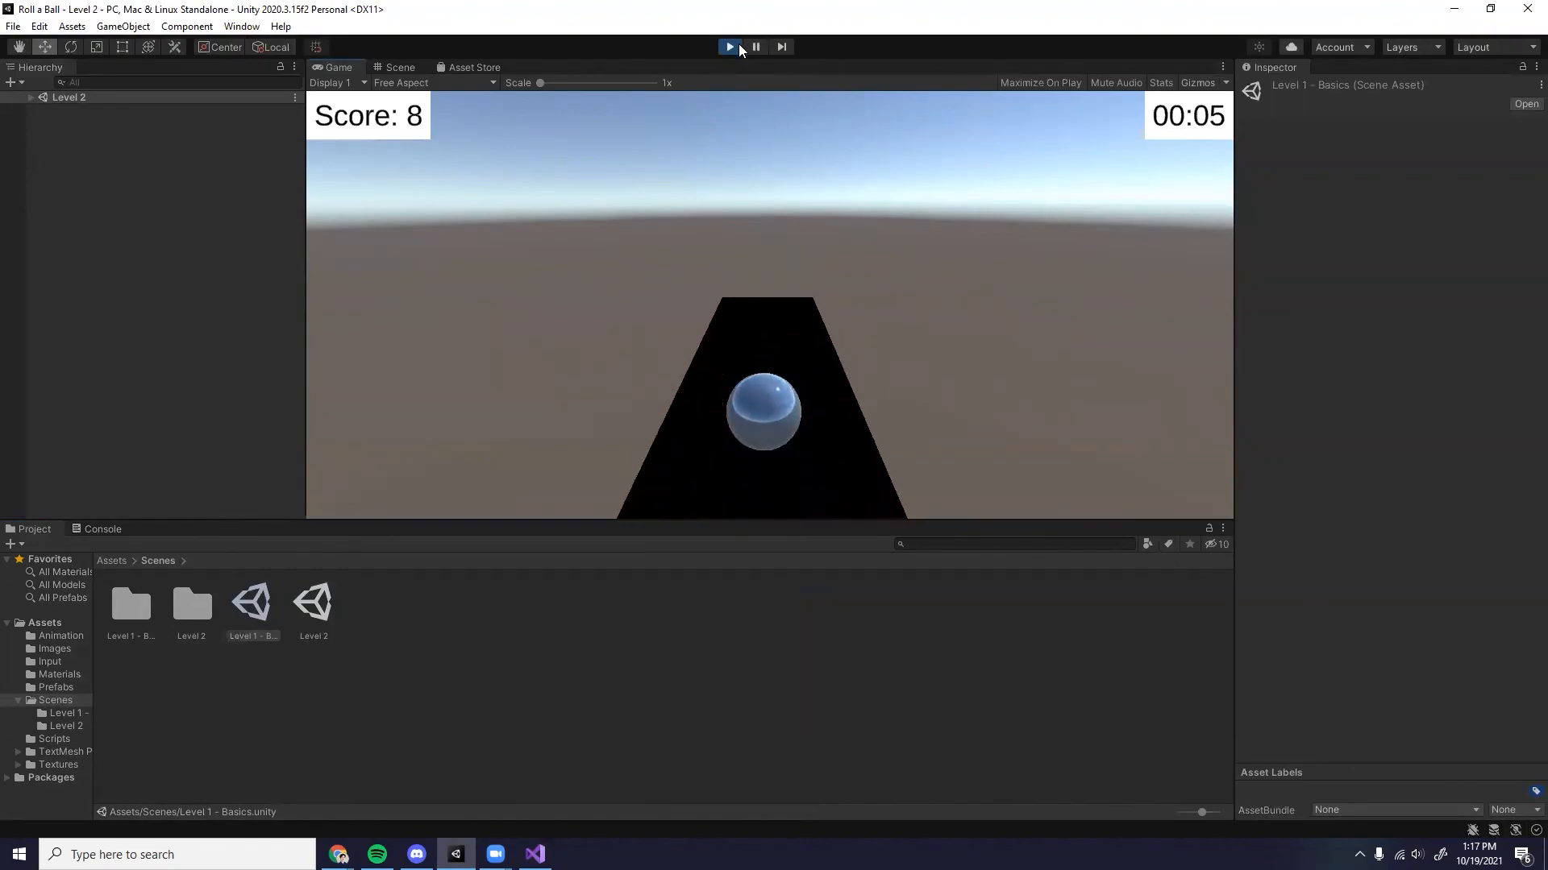
{"action": "key", "text": "w"}
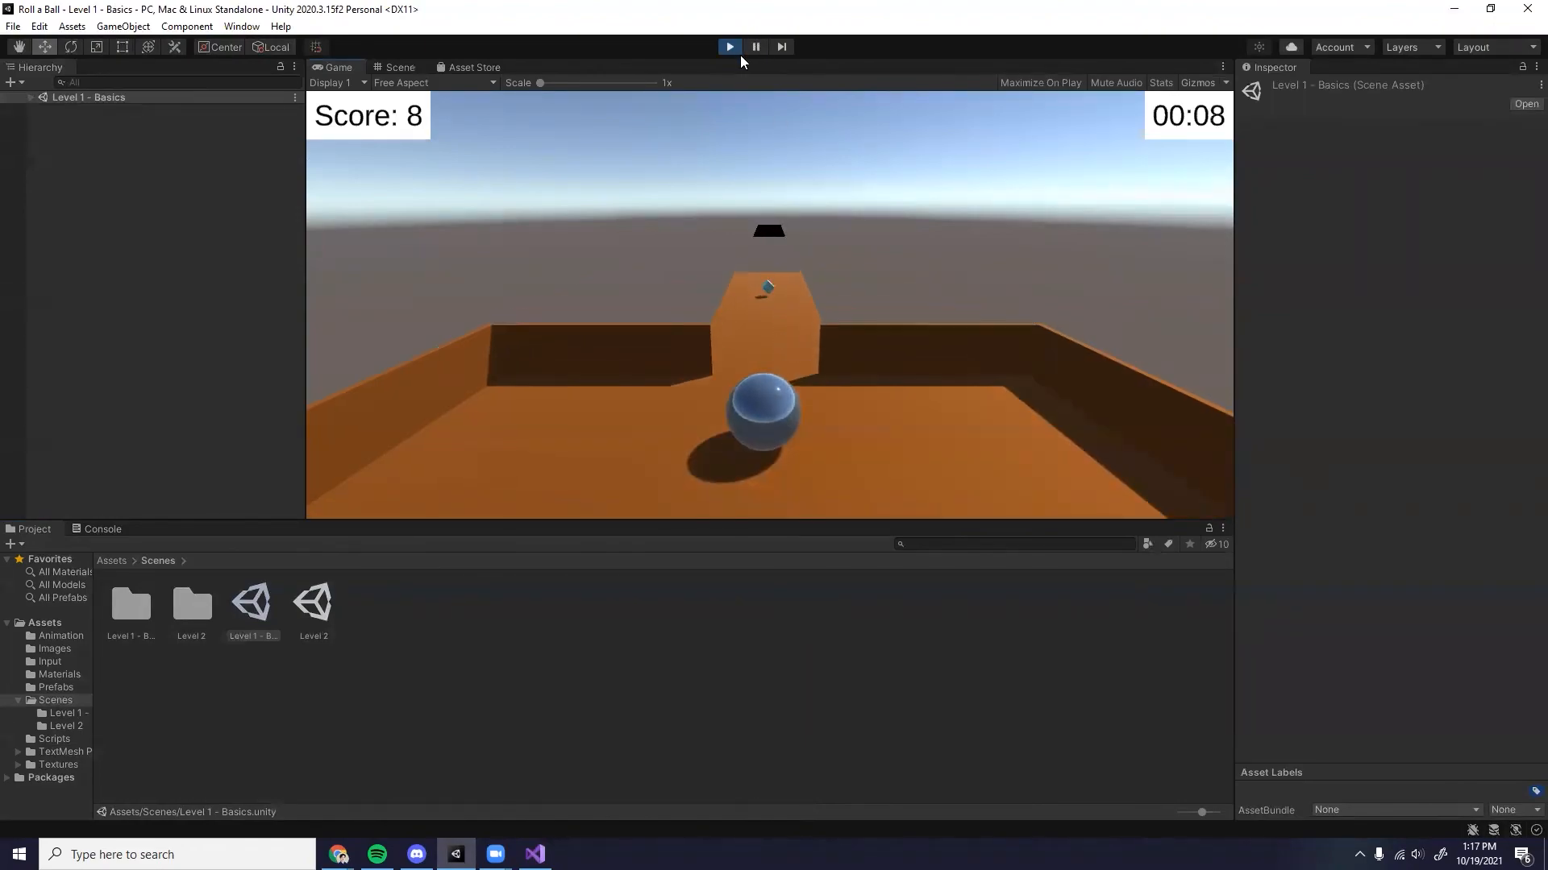
{"action": "key", "text": "w"}
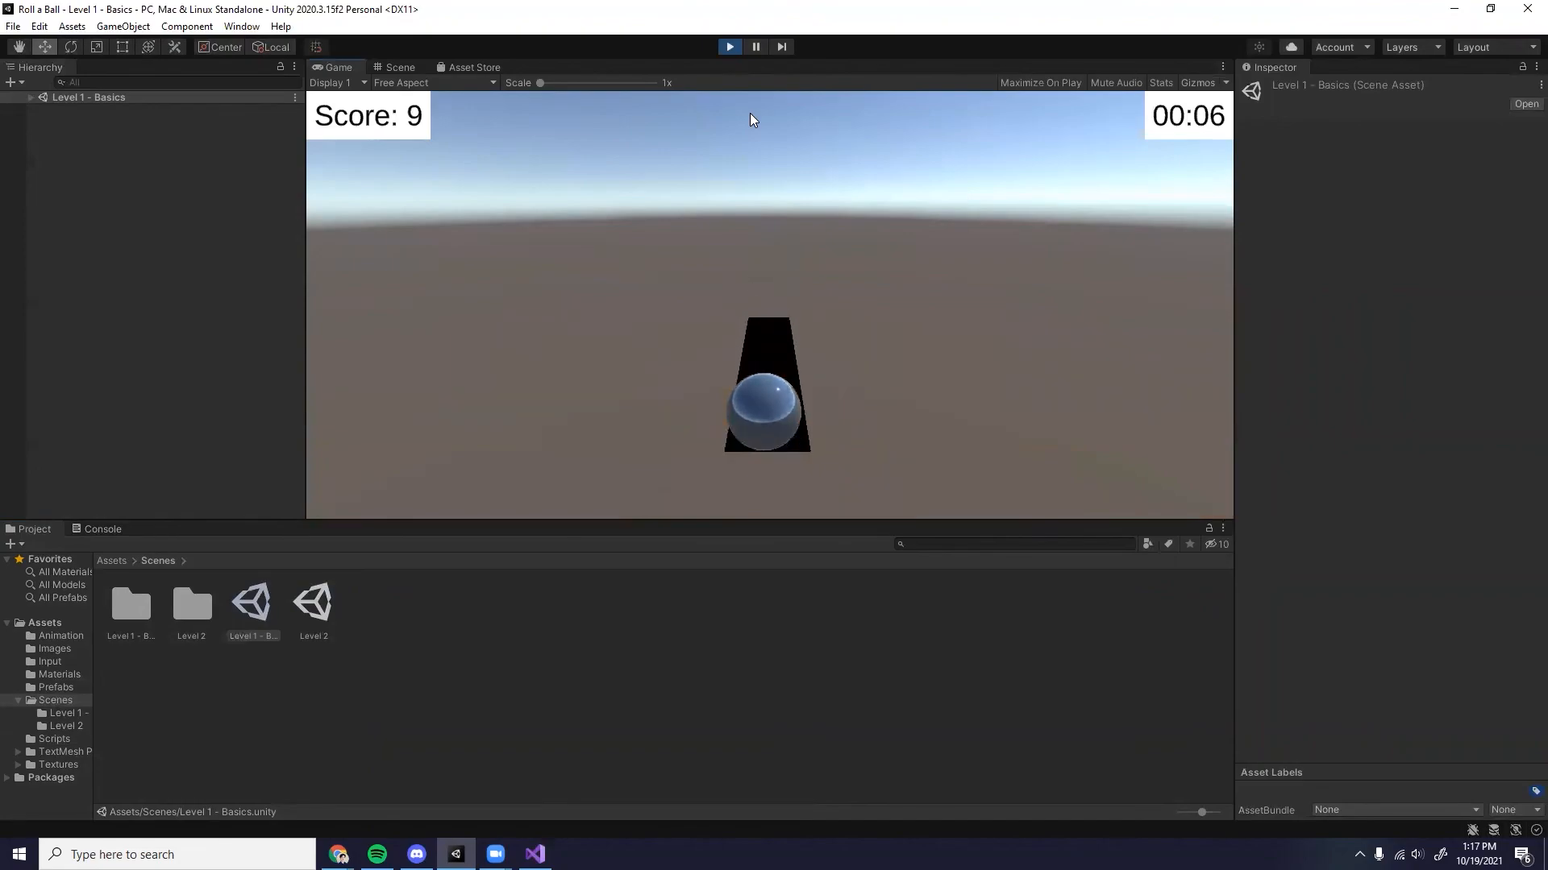
{"action": "key", "text": "w"}
{"action": "key", "text": "w"}
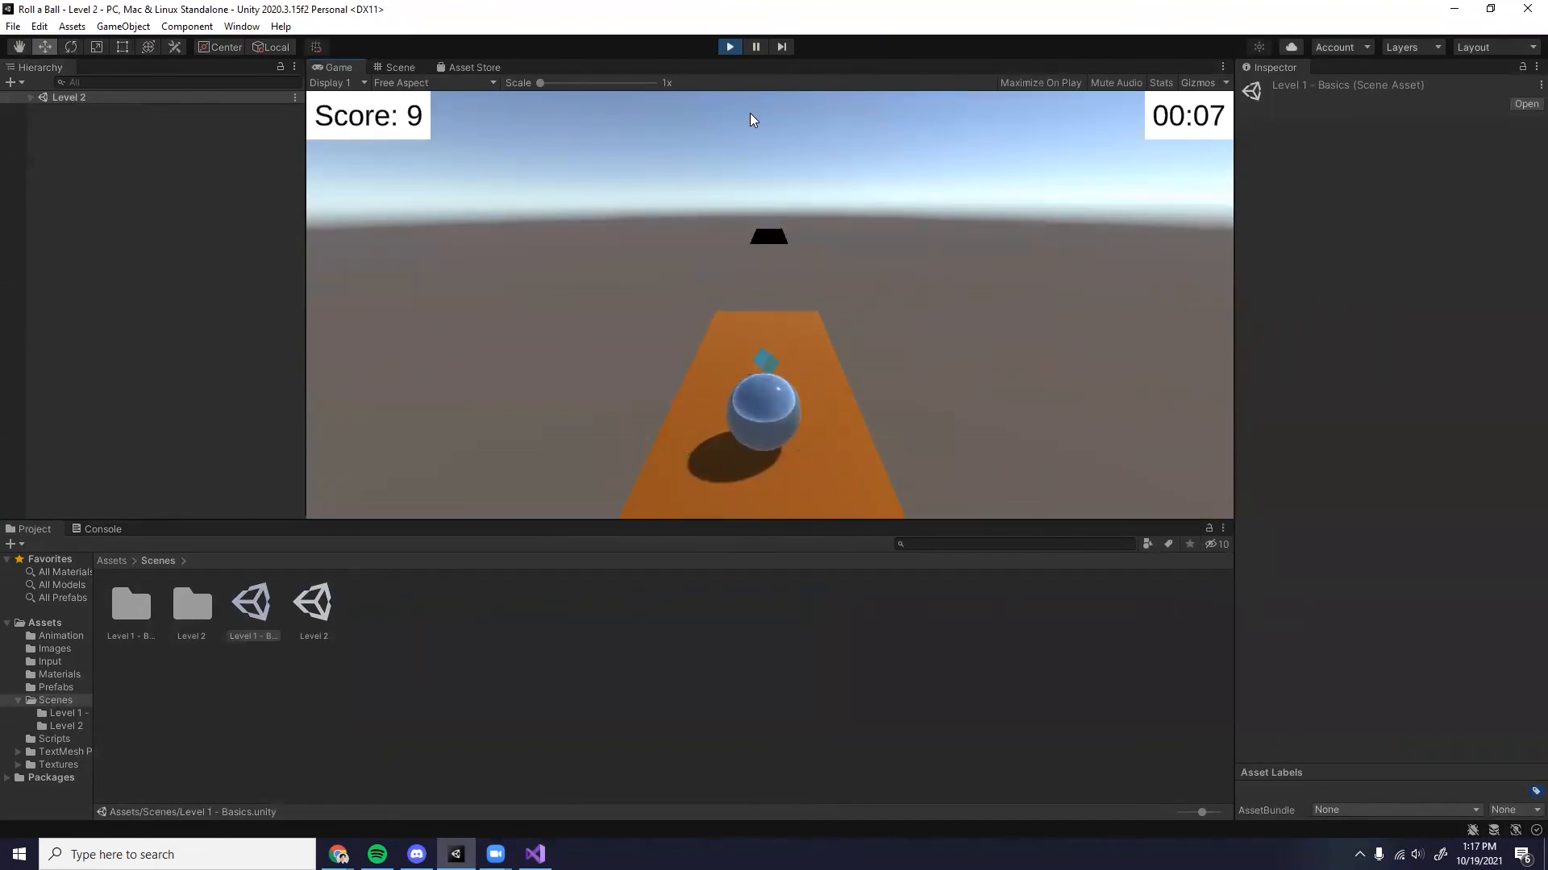
Step: Exit play mode and switch to the Beginner Track Workshop #2 presentation in Chrome
{"action": "left_click", "coordinate": [729, 47]}
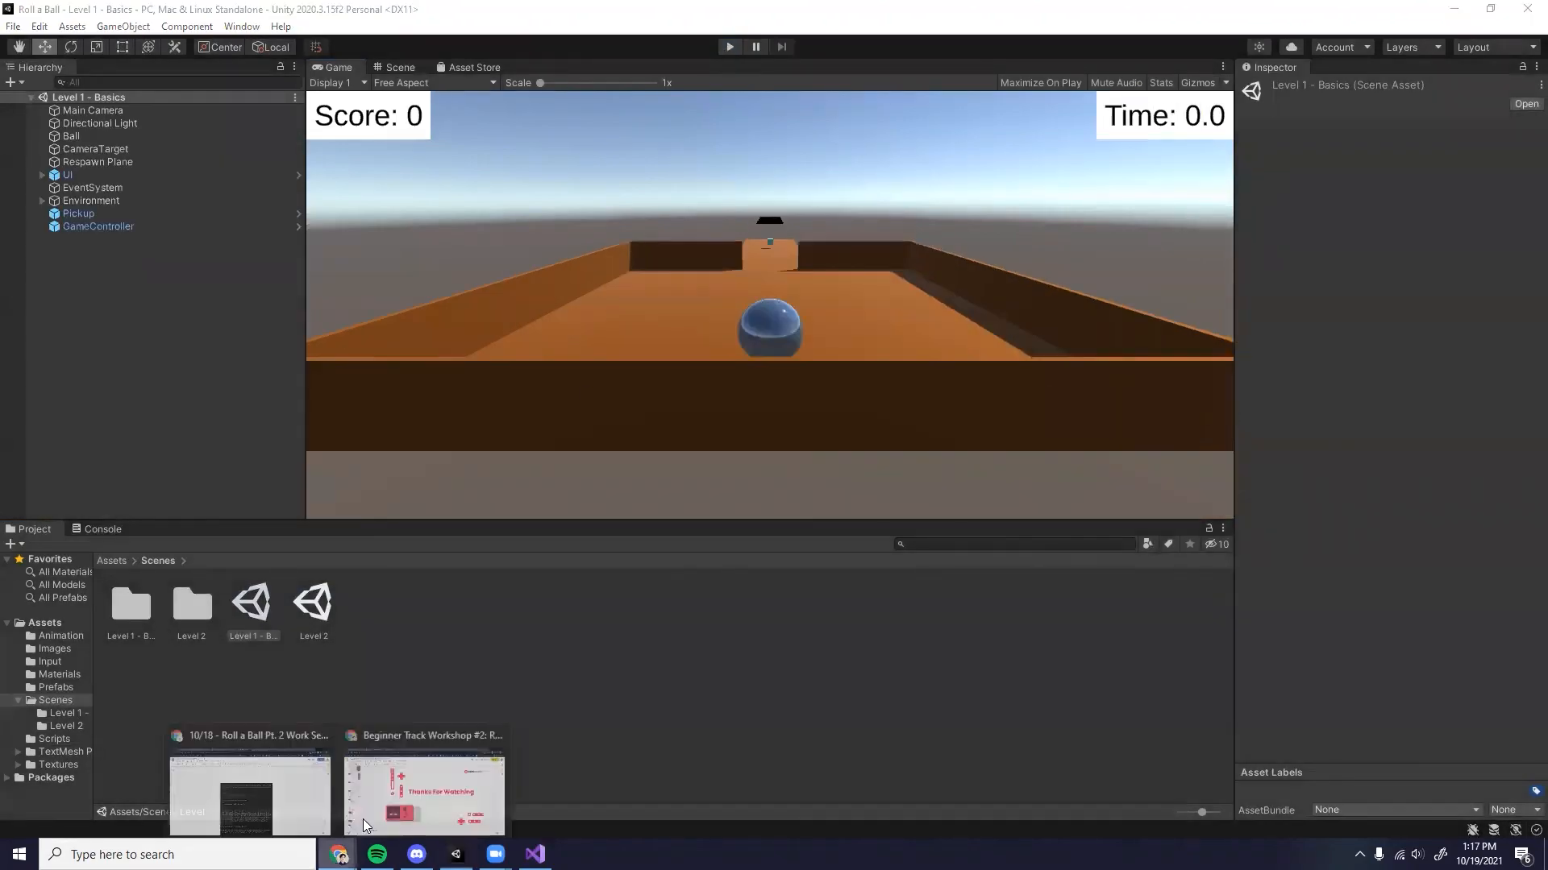
{"action": "left_click", "coordinate": [421, 794]}
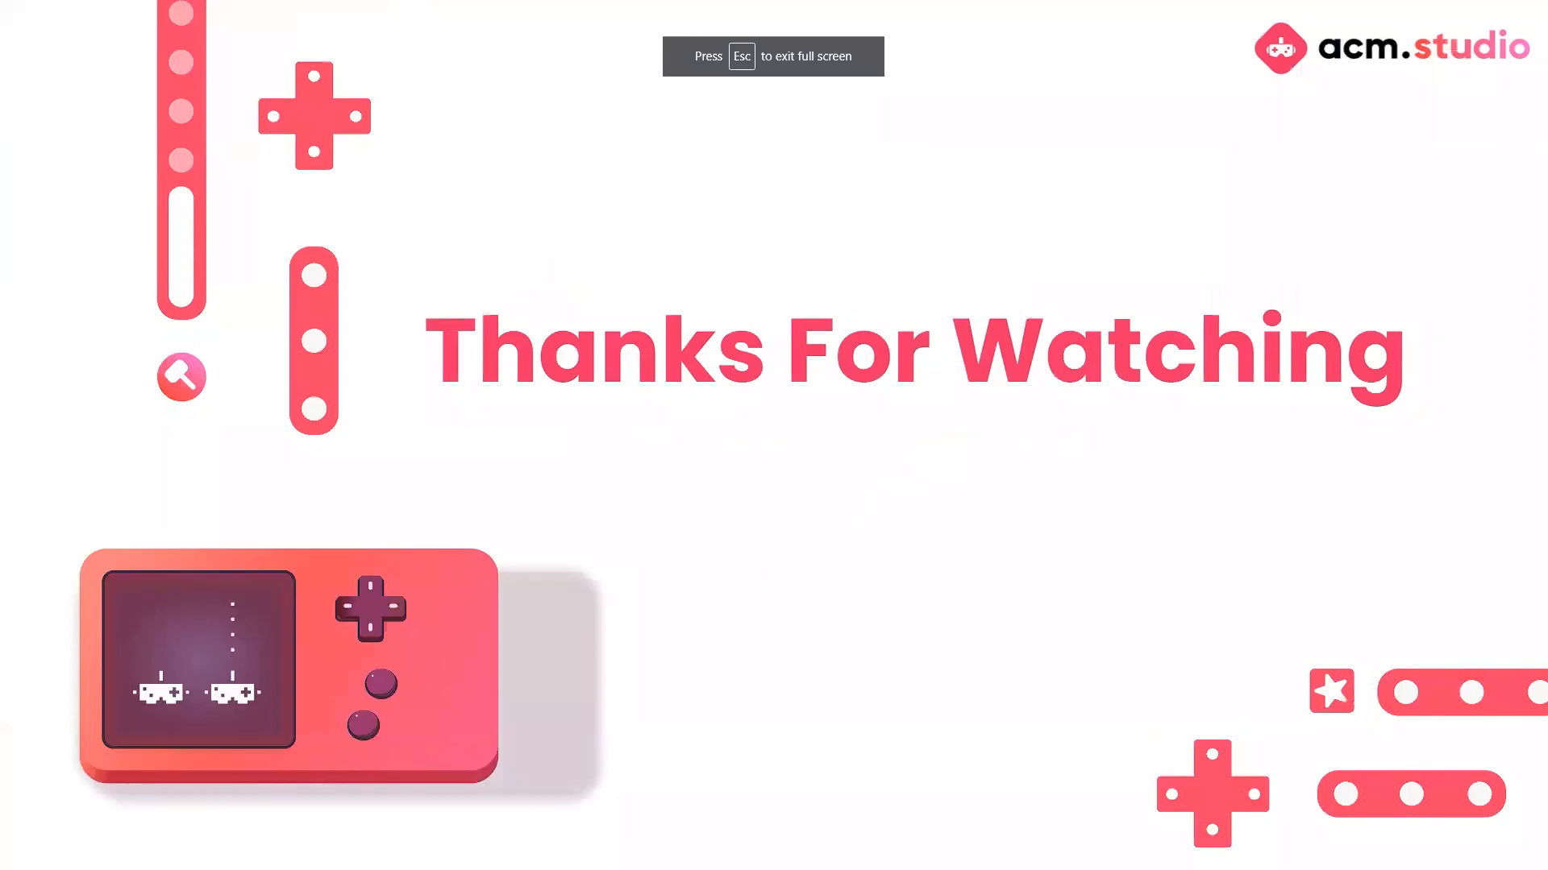